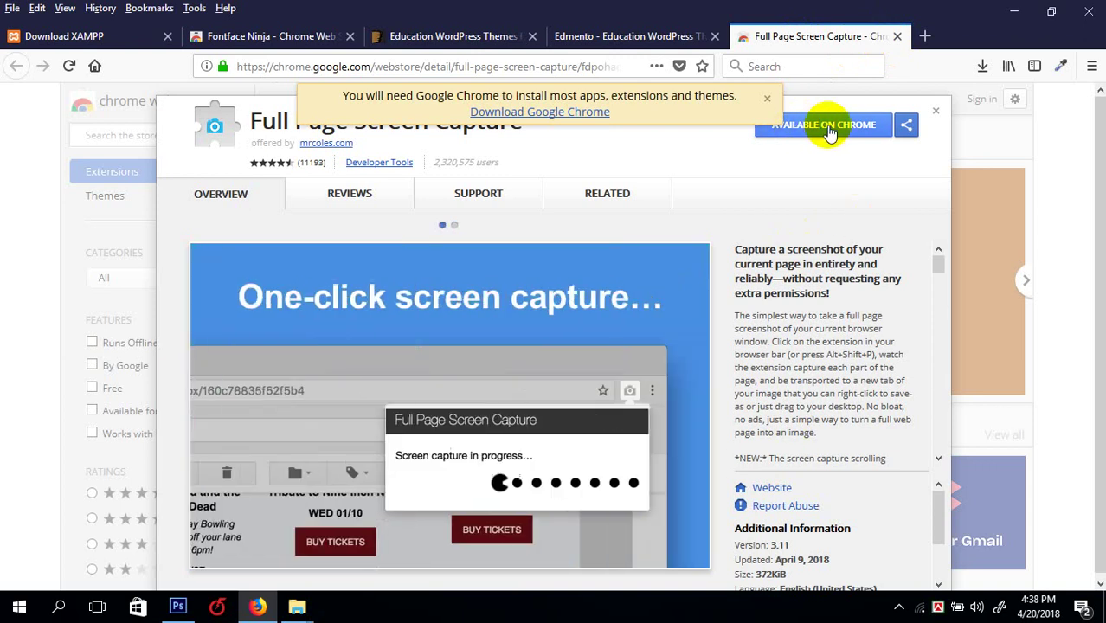
pyautogui.click(533, 114)
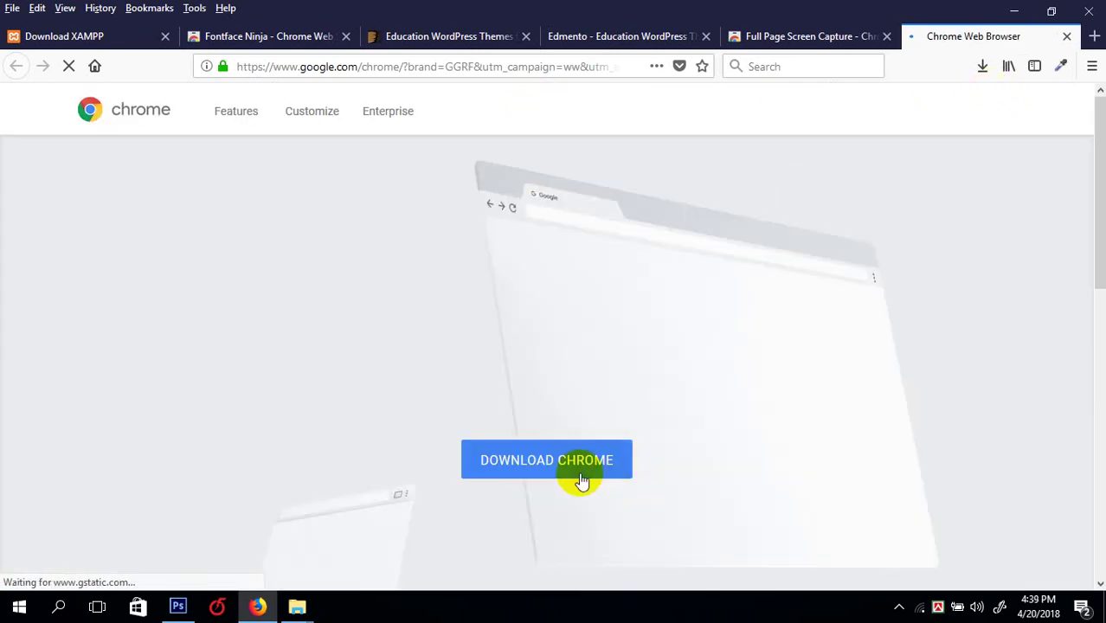
pyautogui.click(575, 469)
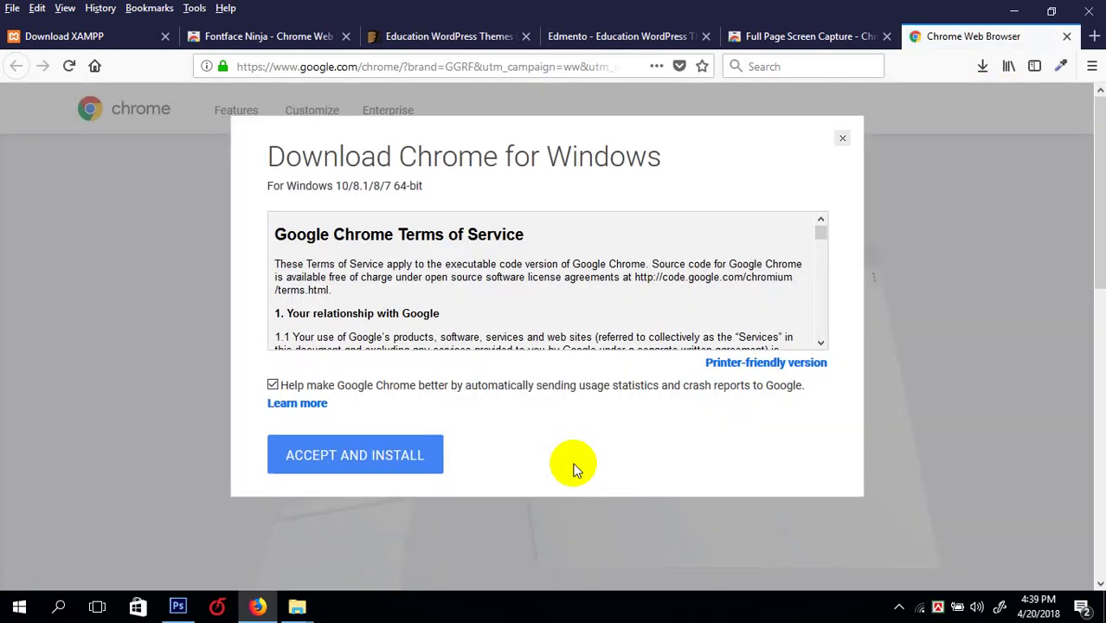
pyautogui.click(839, 141)
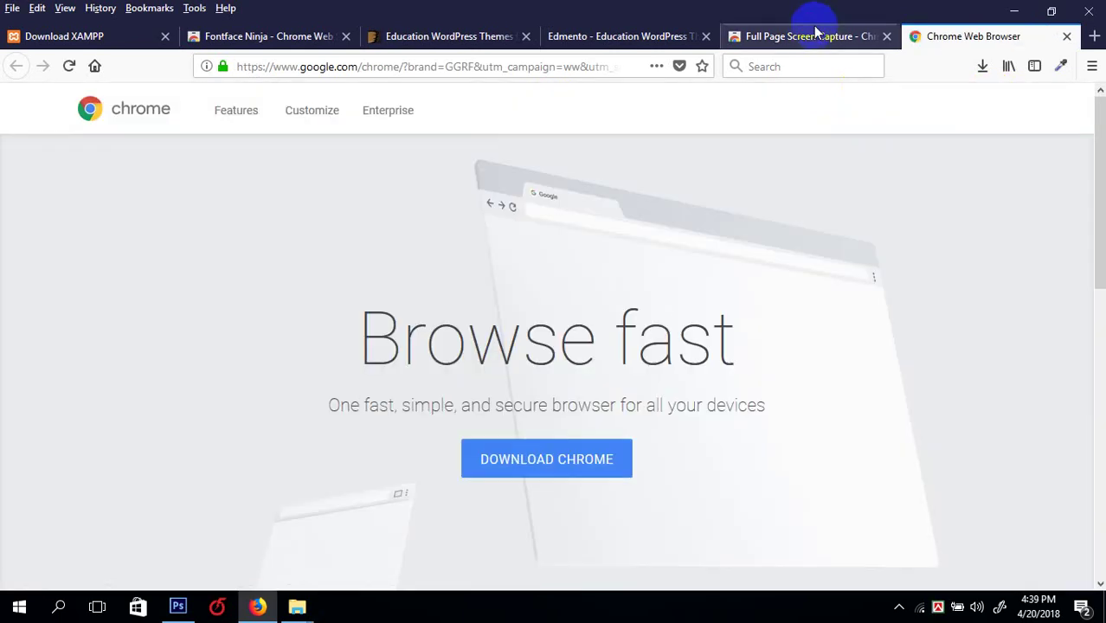
# - Download the Chrome for Windows installer via the Full Page Screen Capture page, accepting the terms, and show ChromeSetup.exe in its folder
pyautogui.click(797, 35)
pyautogui.click(847, 127)
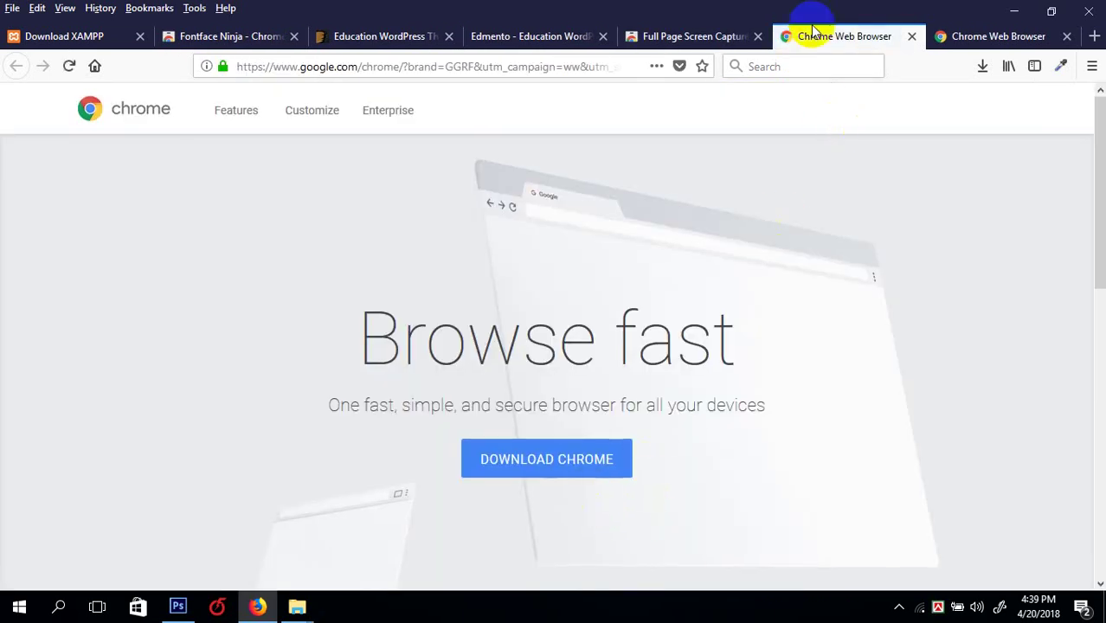
pyautogui.click(583, 475)
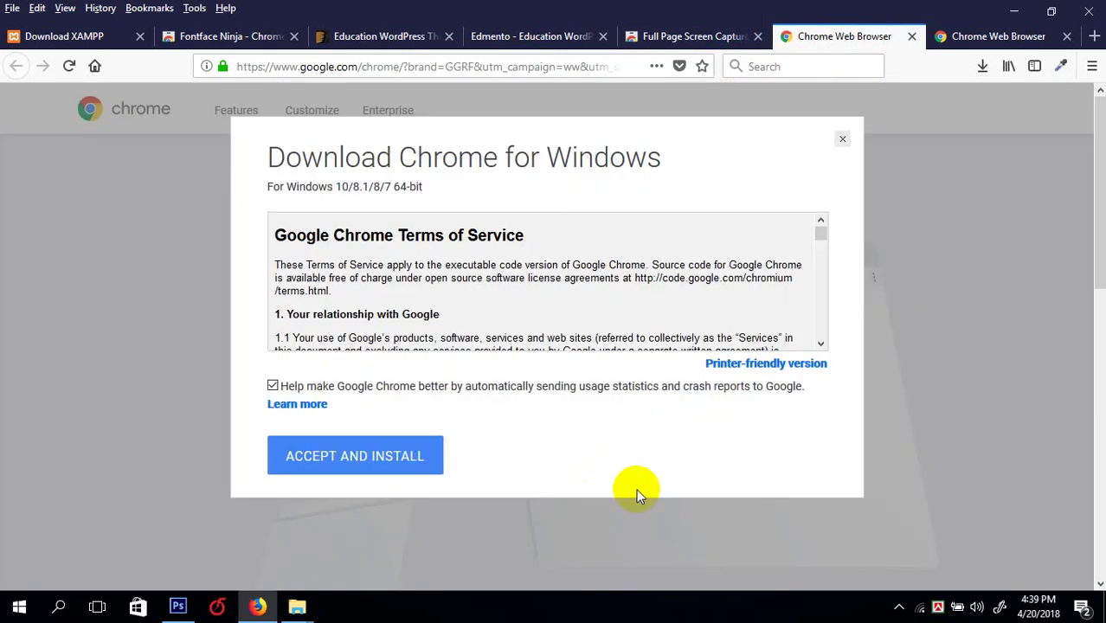
pyautogui.click(331, 459)
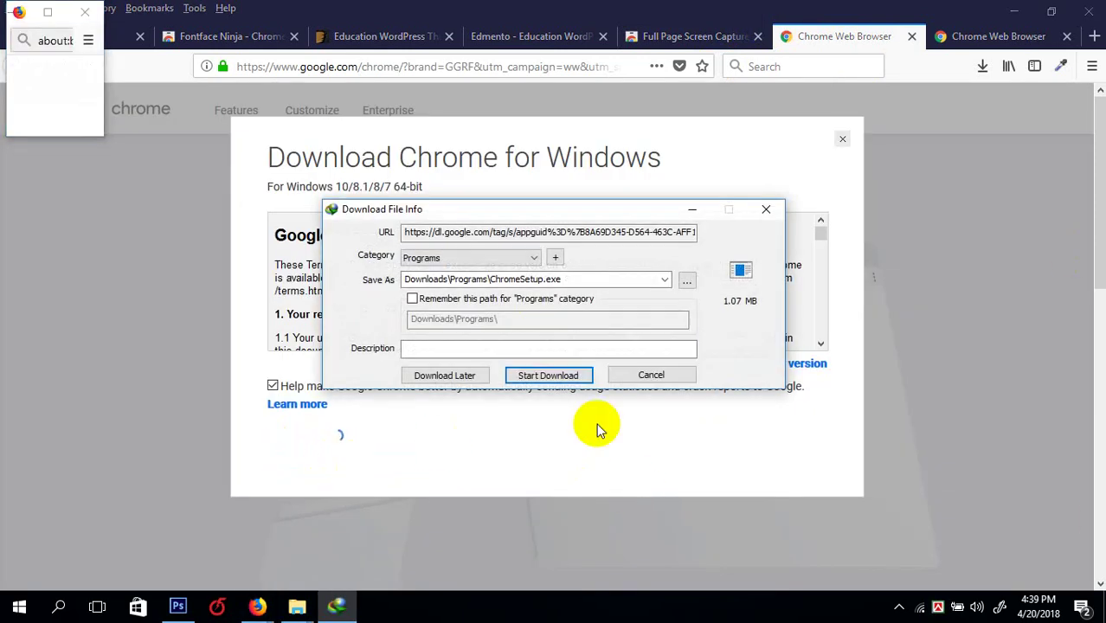
pyautogui.click(547, 375)
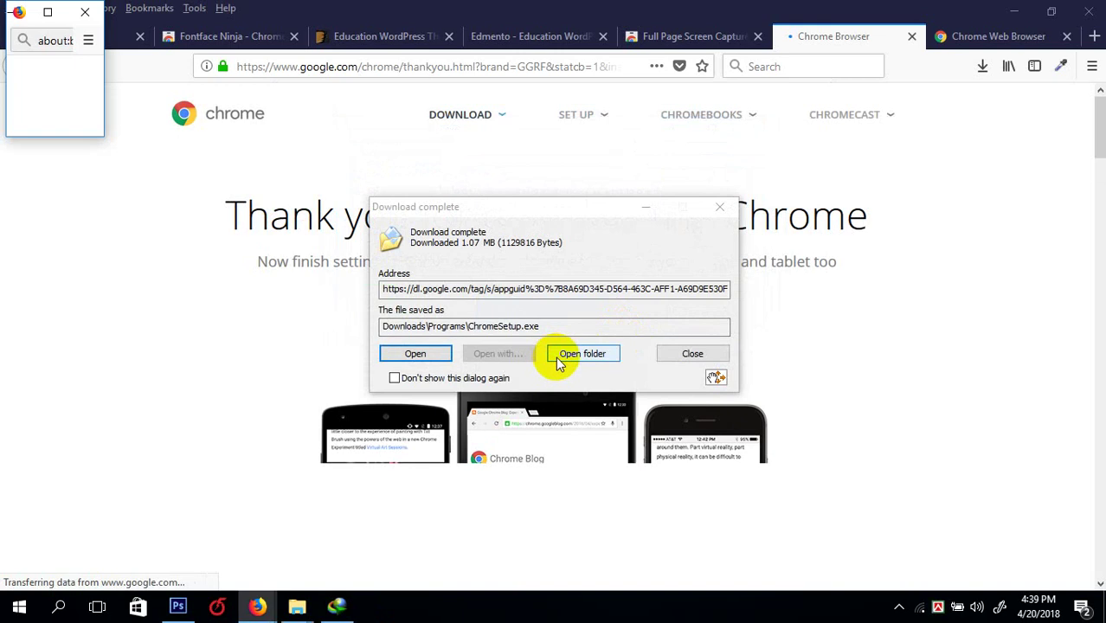
pyautogui.click(559, 361)
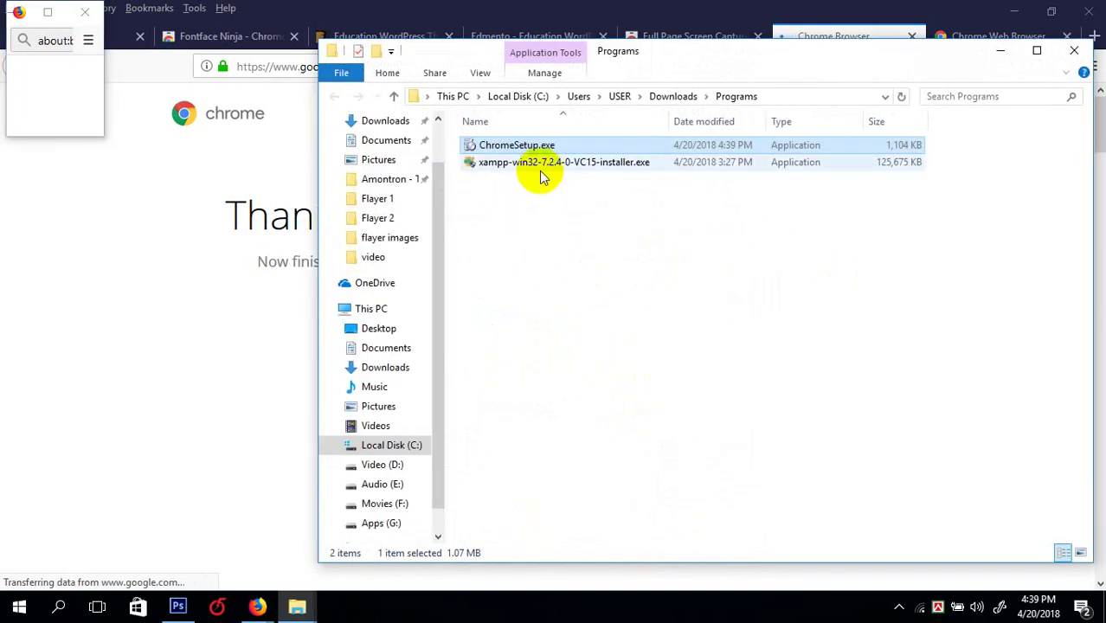
pyautogui.click(1000, 52)
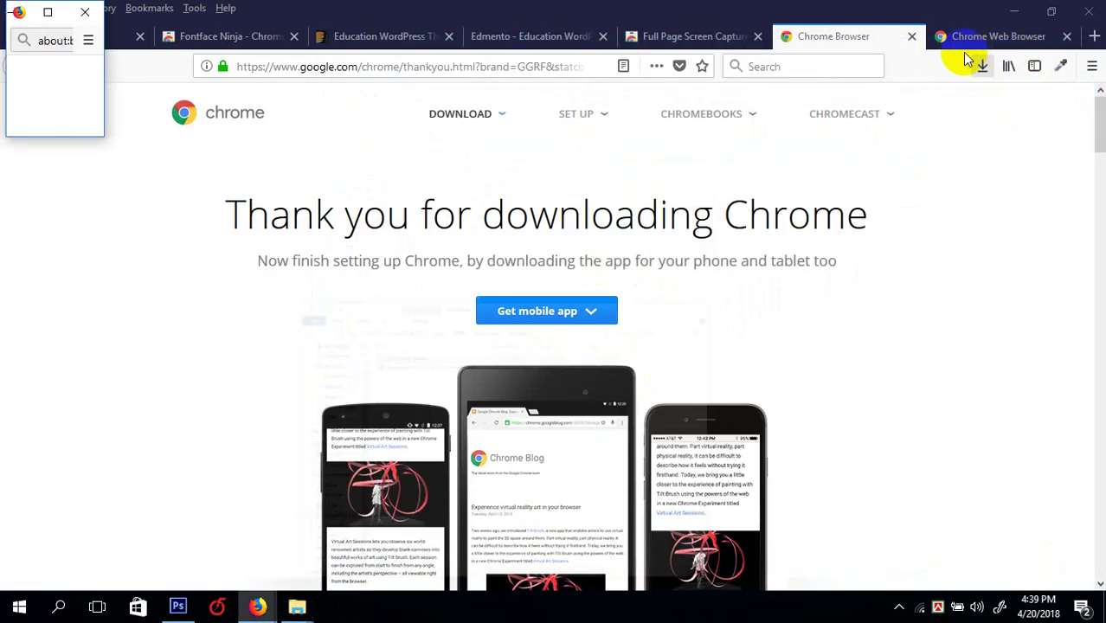
# - Review the Full Page Screen Capture extension's description and dismiss the notice about needing Google Chrome
pyautogui.click(666, 39)
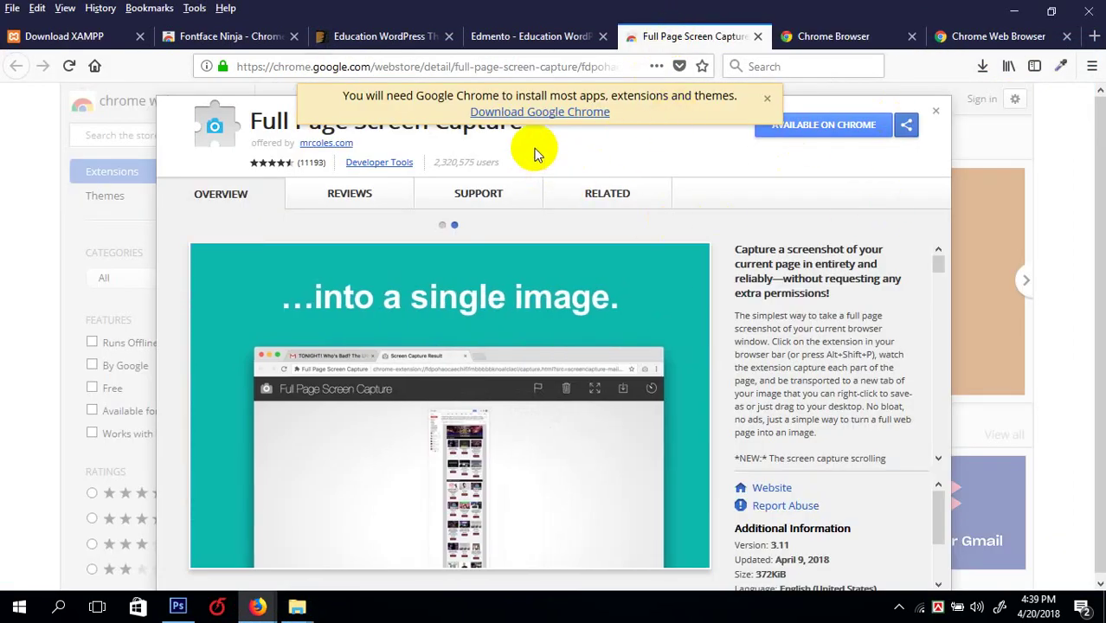
pyautogui.scroll(-15, 772, 395)
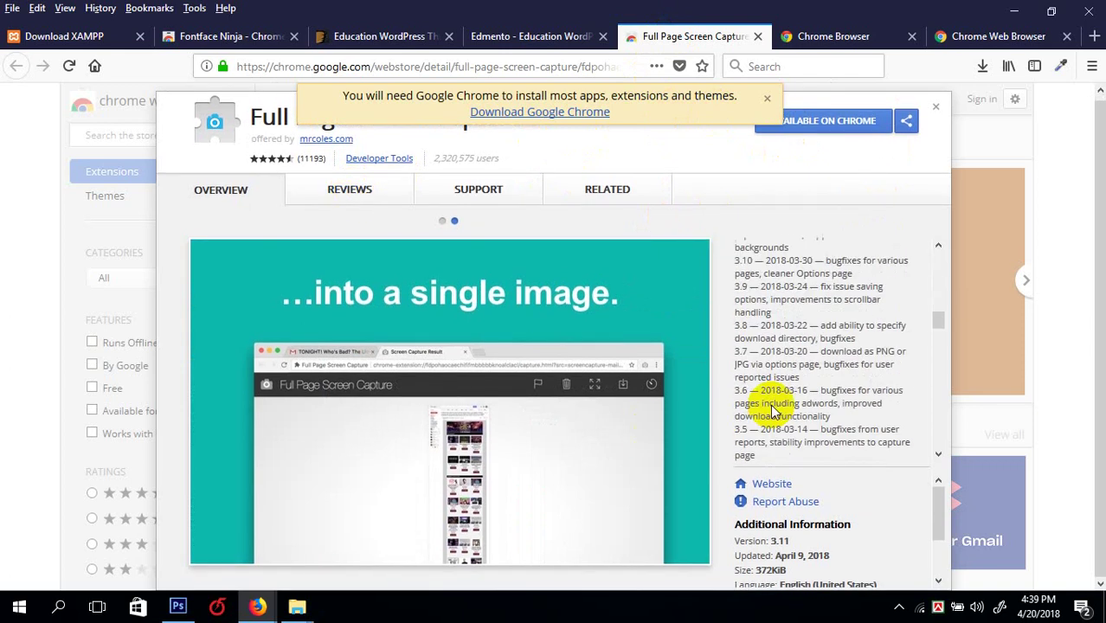
pyautogui.moveTo(938, 511); pyautogui.dragTo(937, 337)
pyautogui.moveTo(863, 91); pyautogui.dragTo(865, 205)
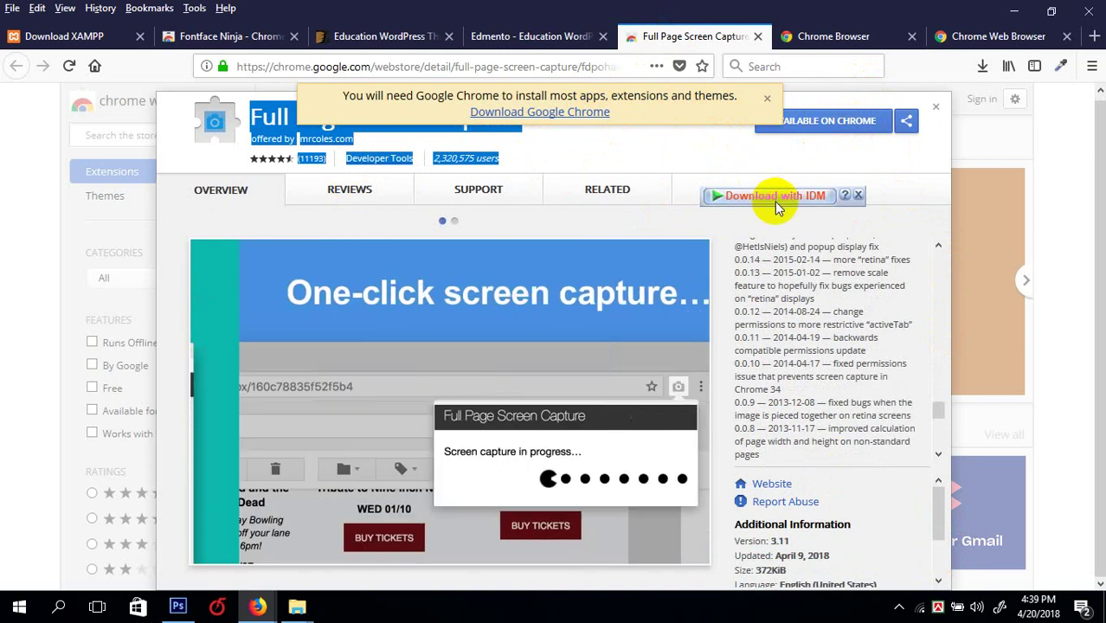
pyautogui.click(680, 127)
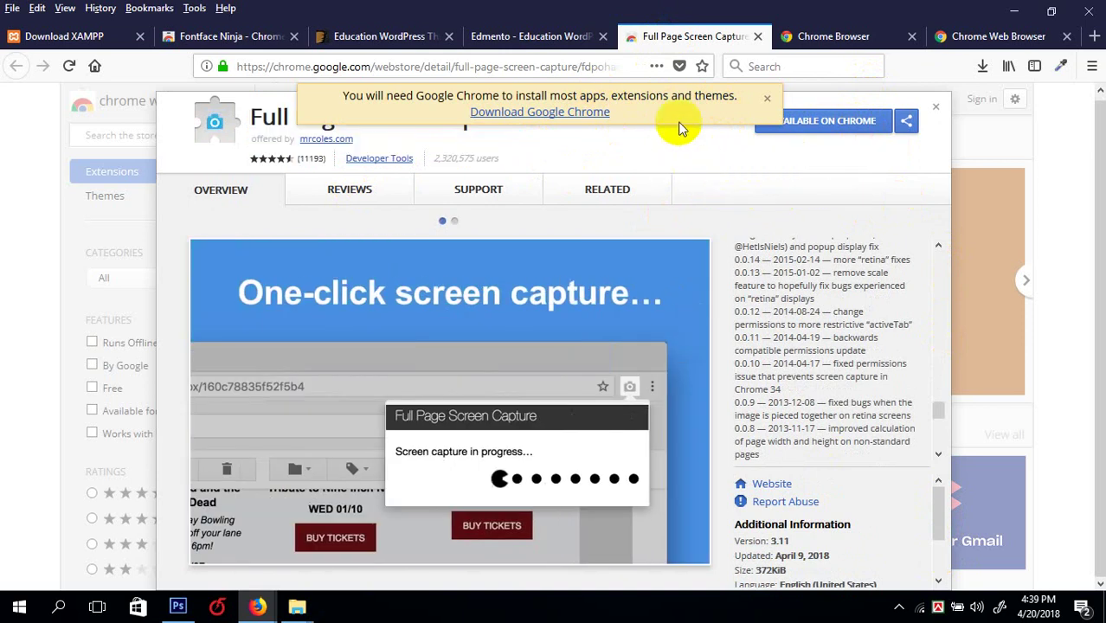
pyautogui.click(767, 101)
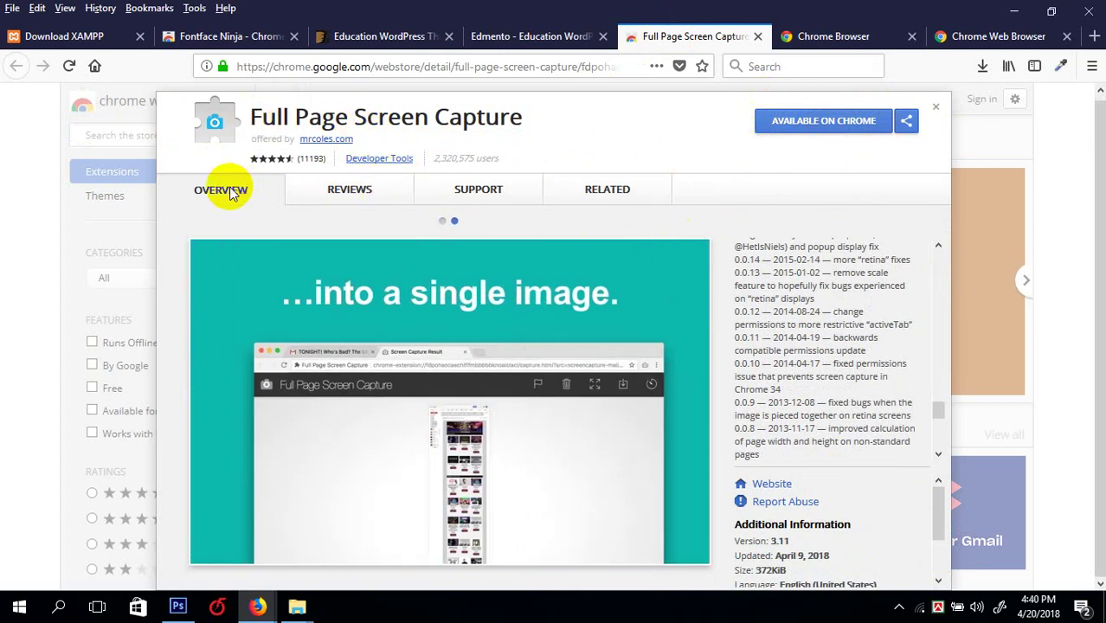
# - Check the desktop and Firefox's list of recent downloads, and close the extension's details
pyautogui.click(1019, 13)
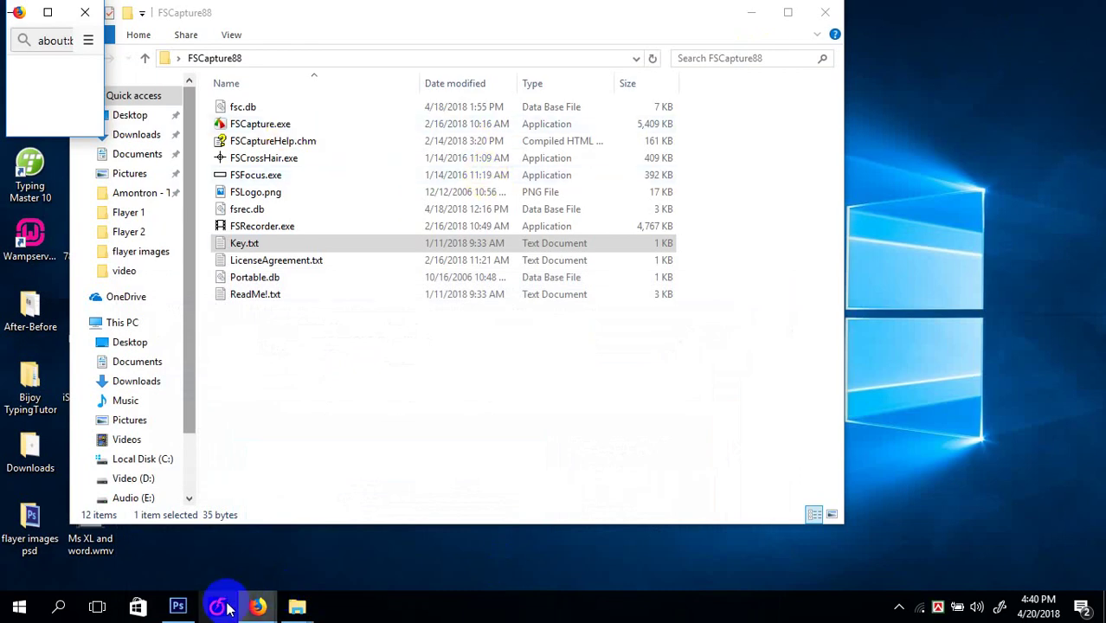
pyautogui.click(257, 606)
pyautogui.click(316, 513)
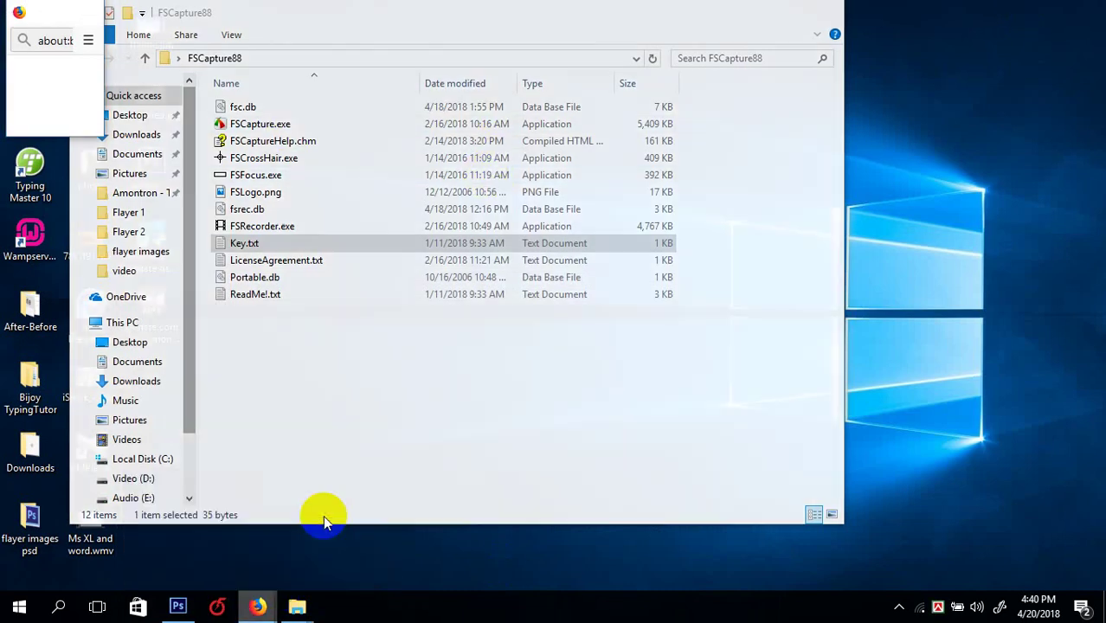
pyautogui.click(257, 606)
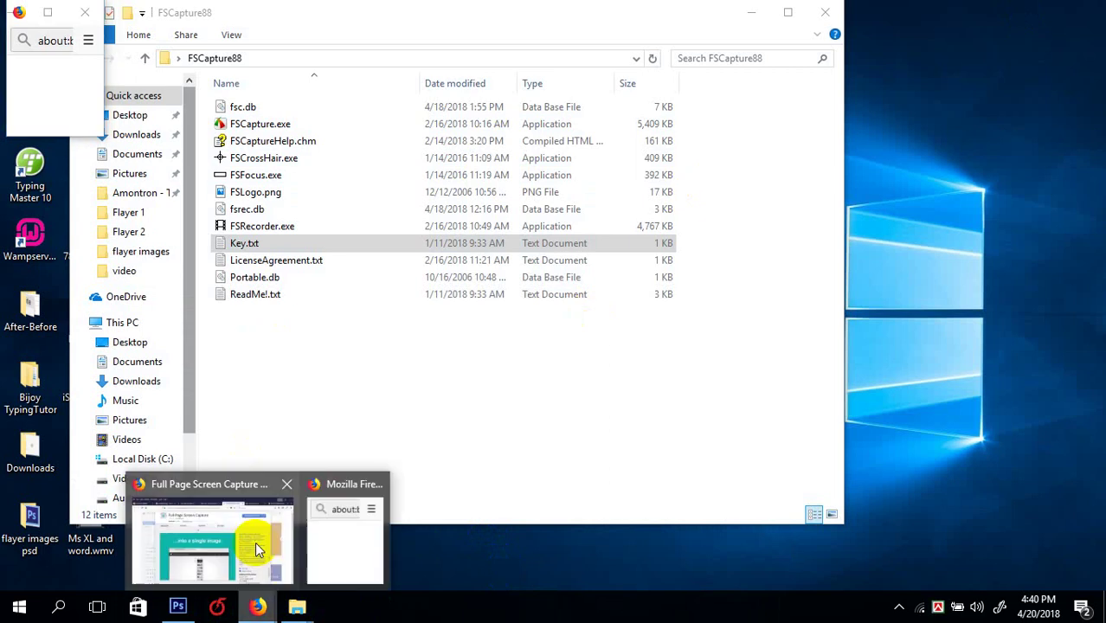
pyautogui.click(255, 542)
pyautogui.click(982, 67)
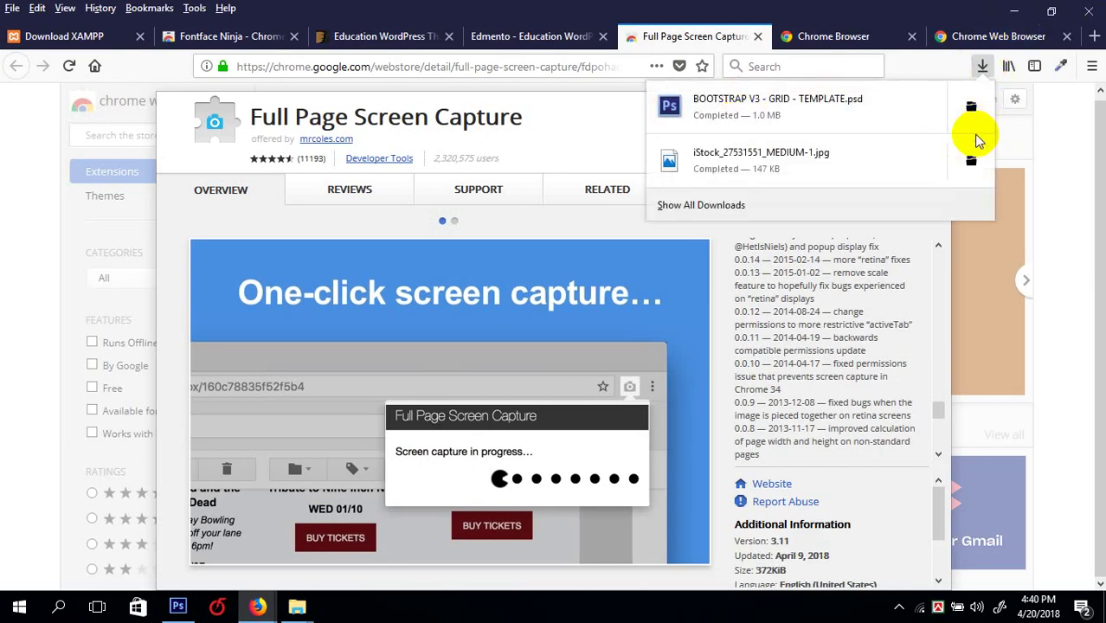
pyautogui.click(1071, 302)
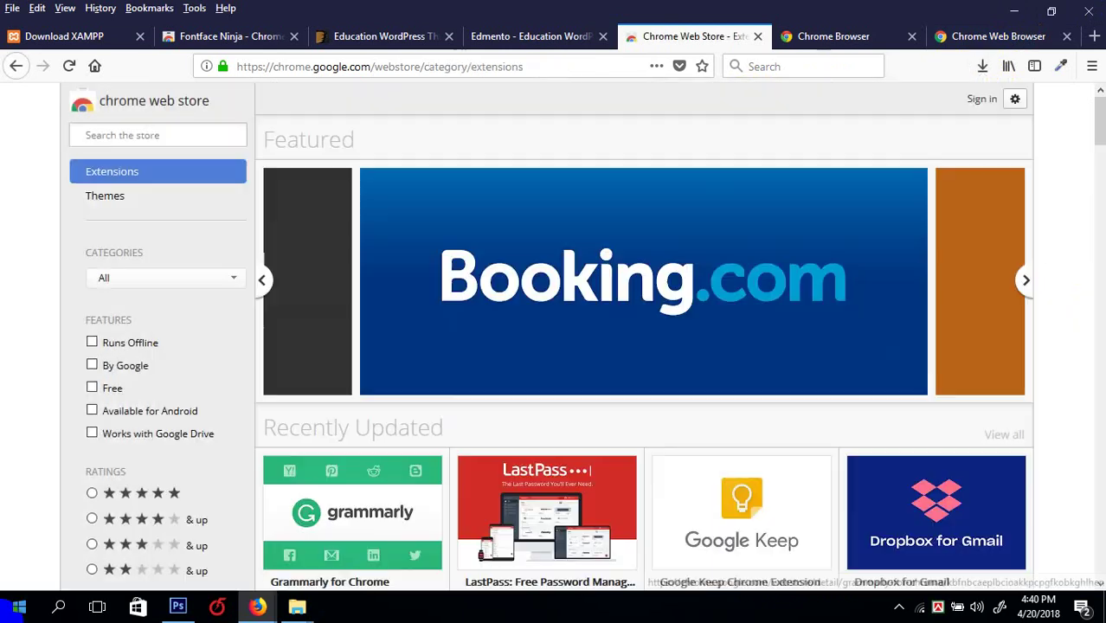
# - Launch Google Chrome from the list of installed apps
pyautogui.click(19, 605)
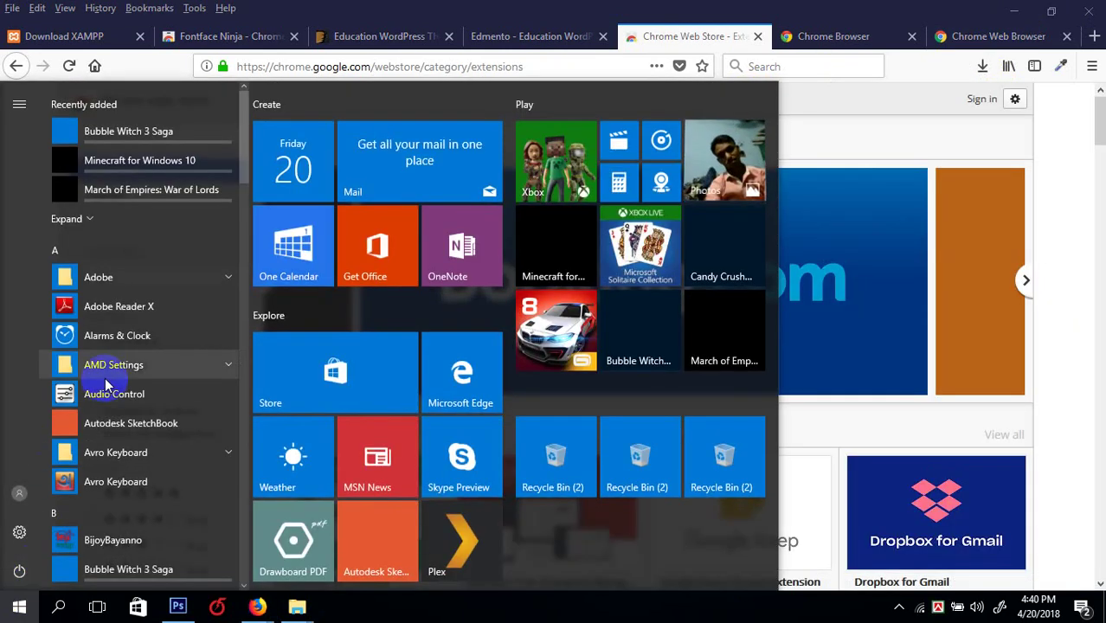
pyautogui.scroll(-10, 105, 377)
pyautogui.scroll(4, 105, 380)
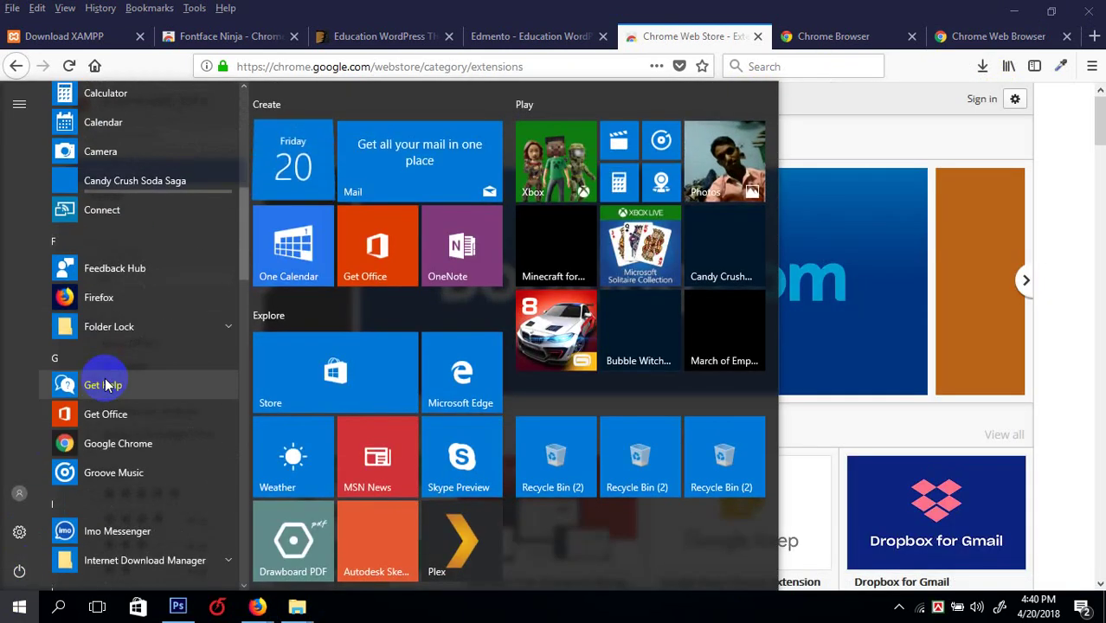
pyautogui.click(126, 441)
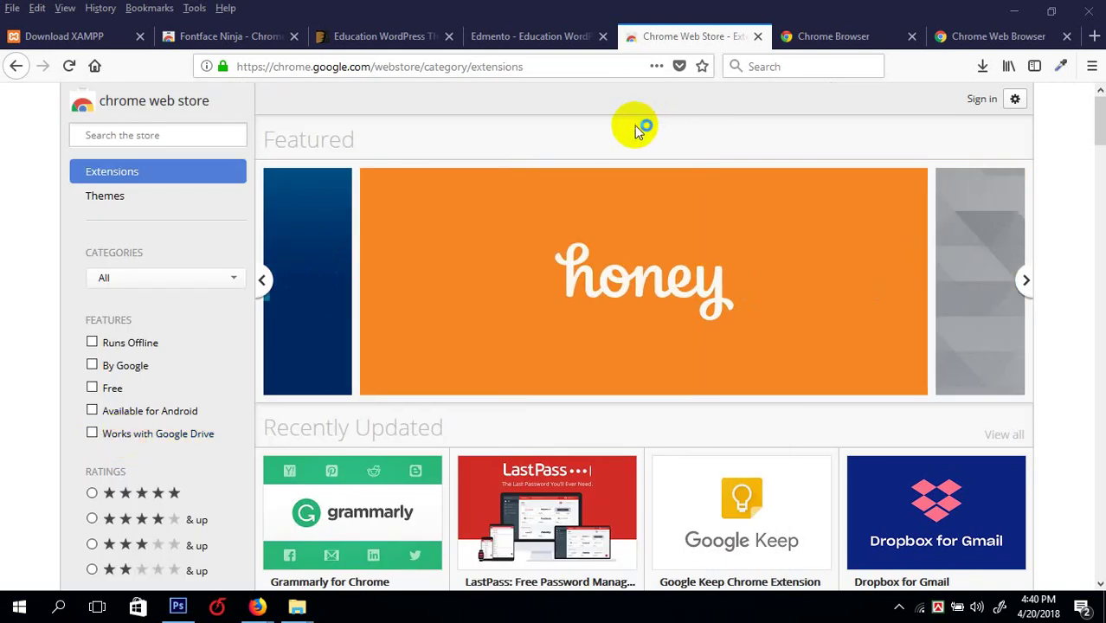
pyautogui.moveTo(494, 178)
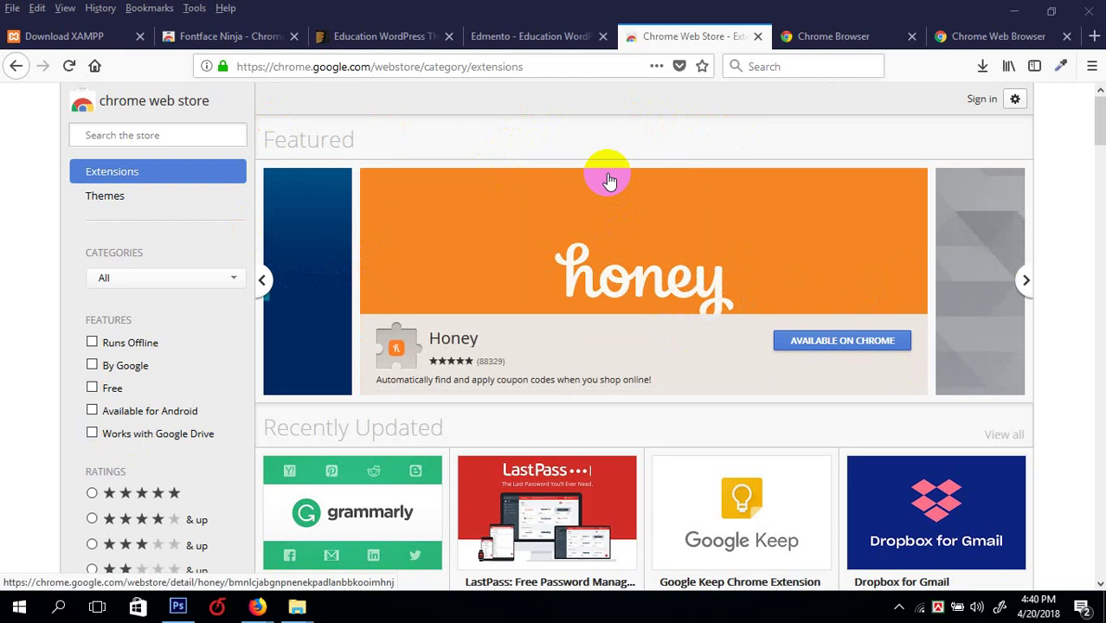
pyautogui.click(804, 36)
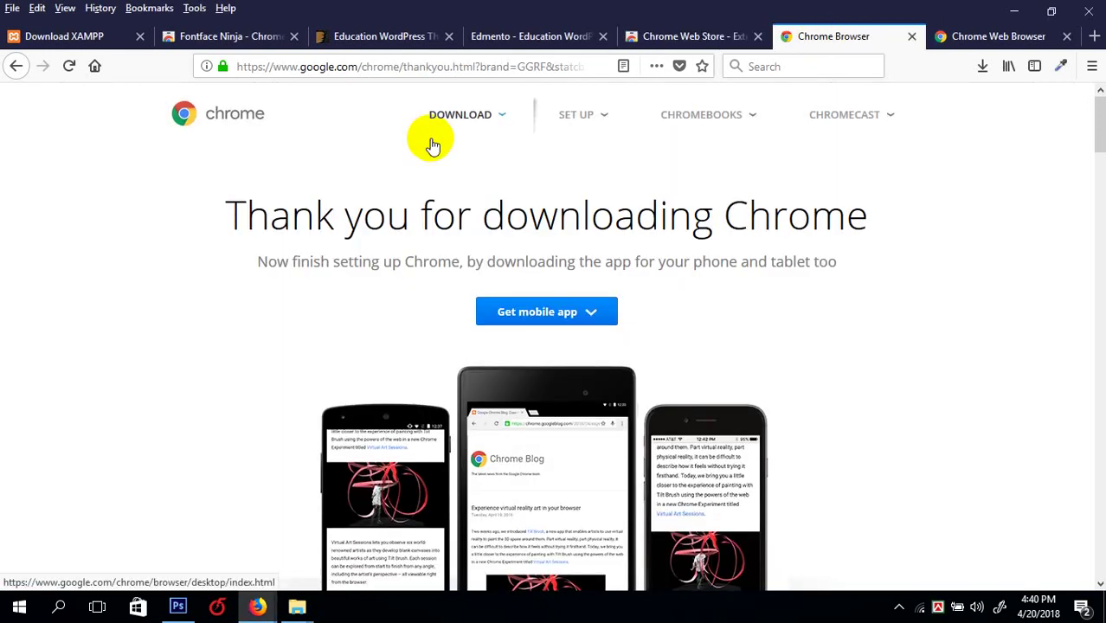
pyautogui.scroll(-1, 913, 106)
pyautogui.click(978, 35)
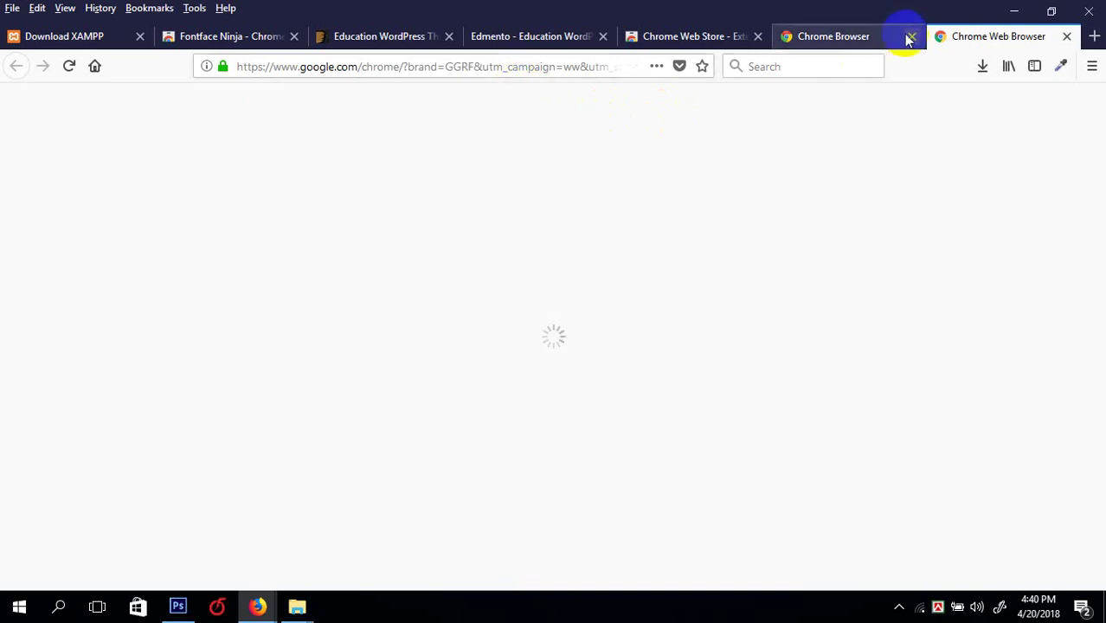
pyautogui.click(837, 35)
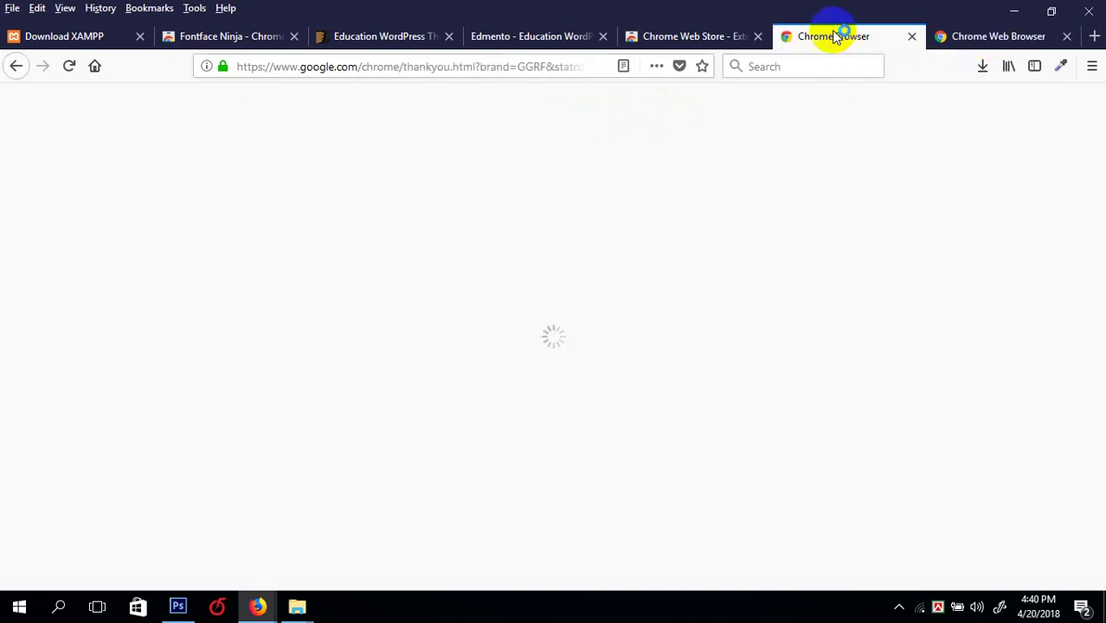
pyautogui.click(973, 38)
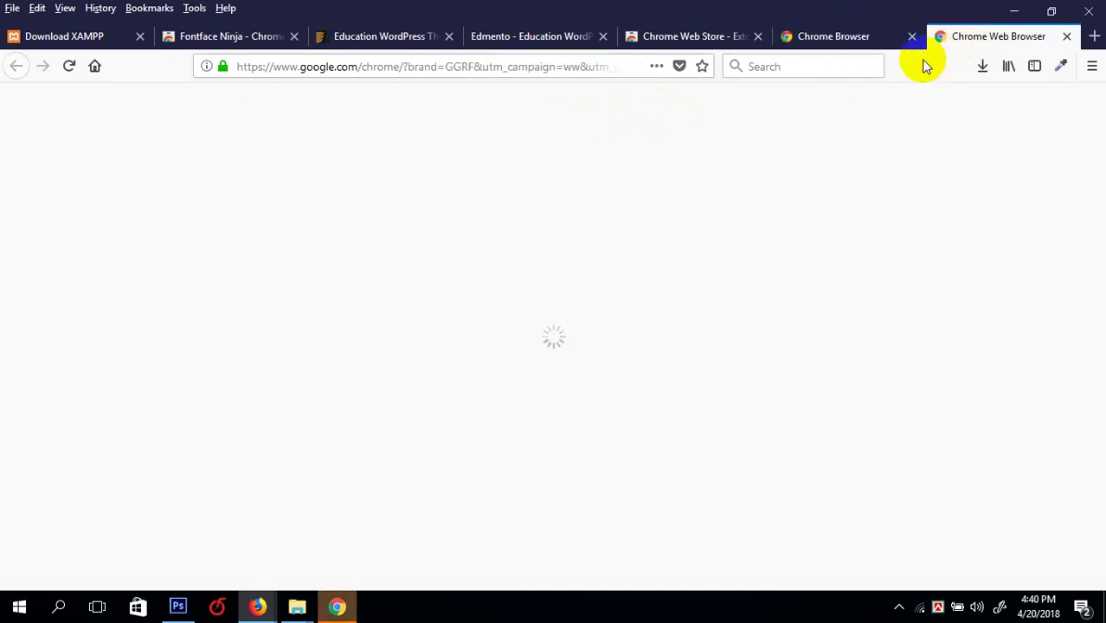
# - Switch to the Google Chrome window and maximize it
pyautogui.click(350, 604)
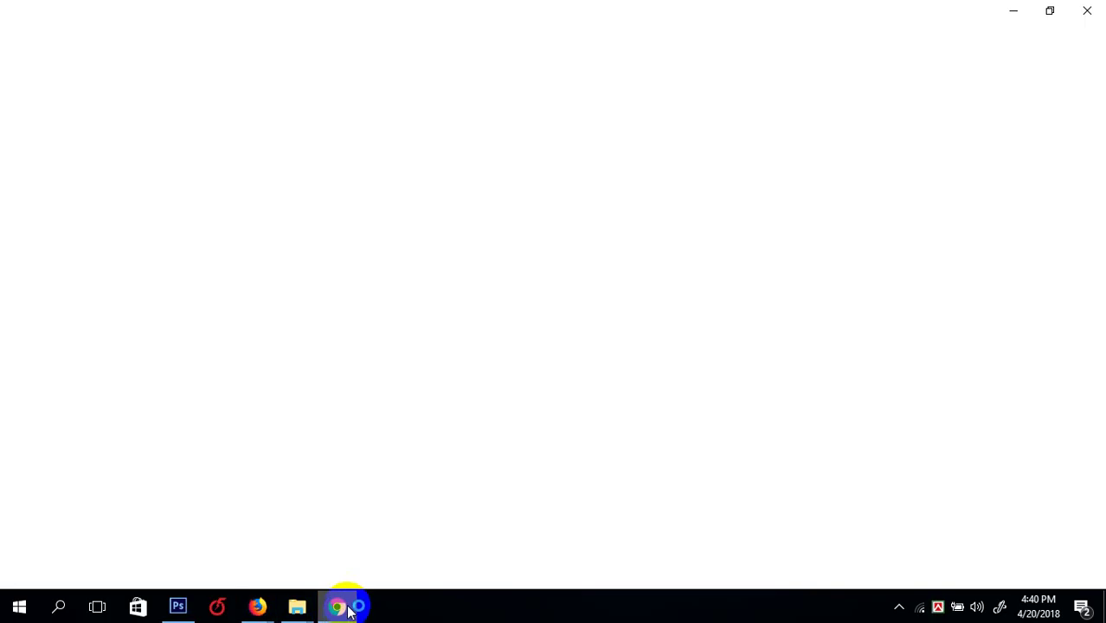
pyautogui.click(1053, 13)
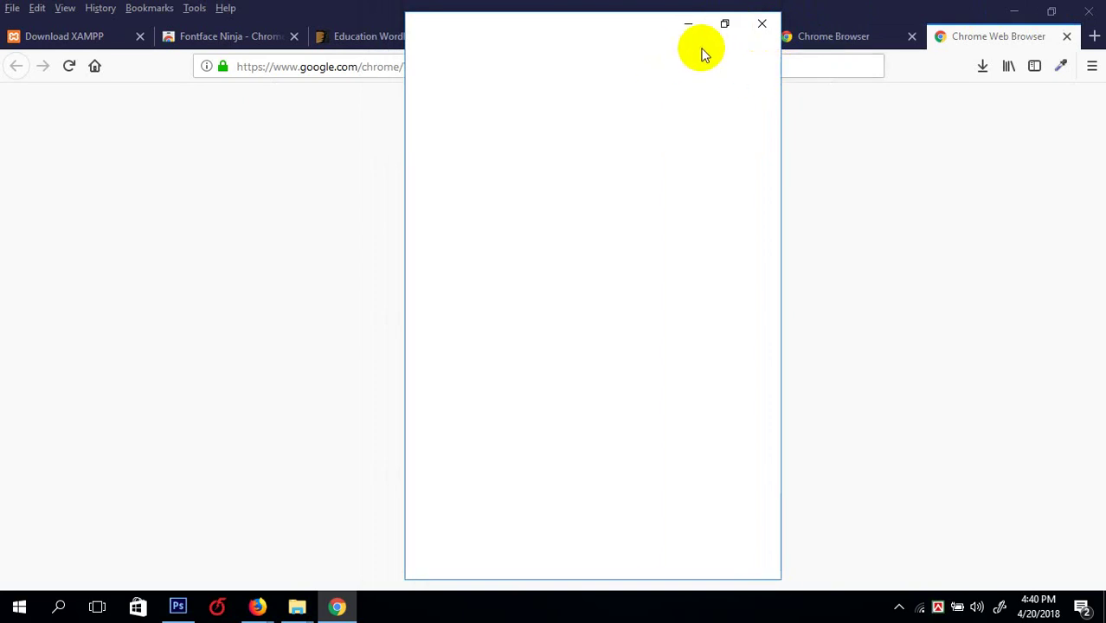
pyautogui.click(725, 24)
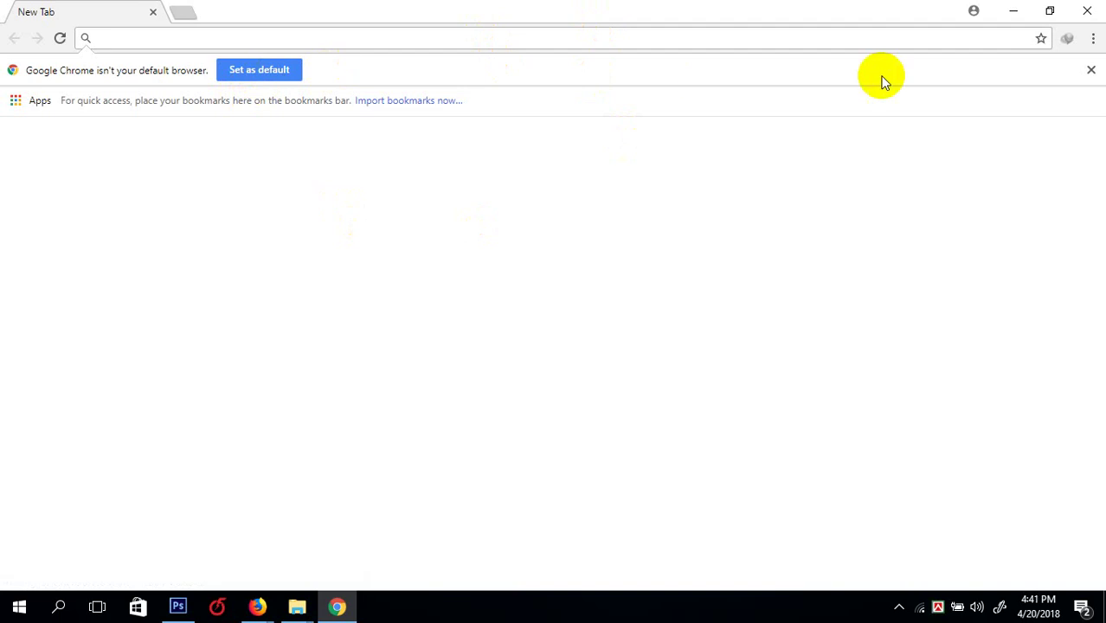
pyautogui.click(166, 39)
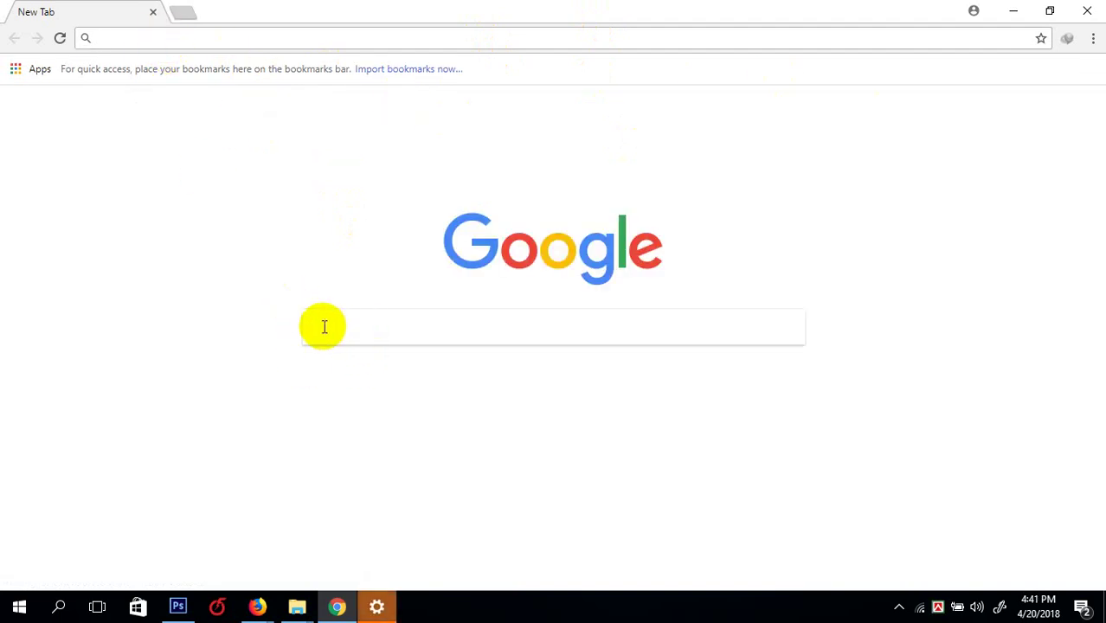
pyautogui.click(376, 607)
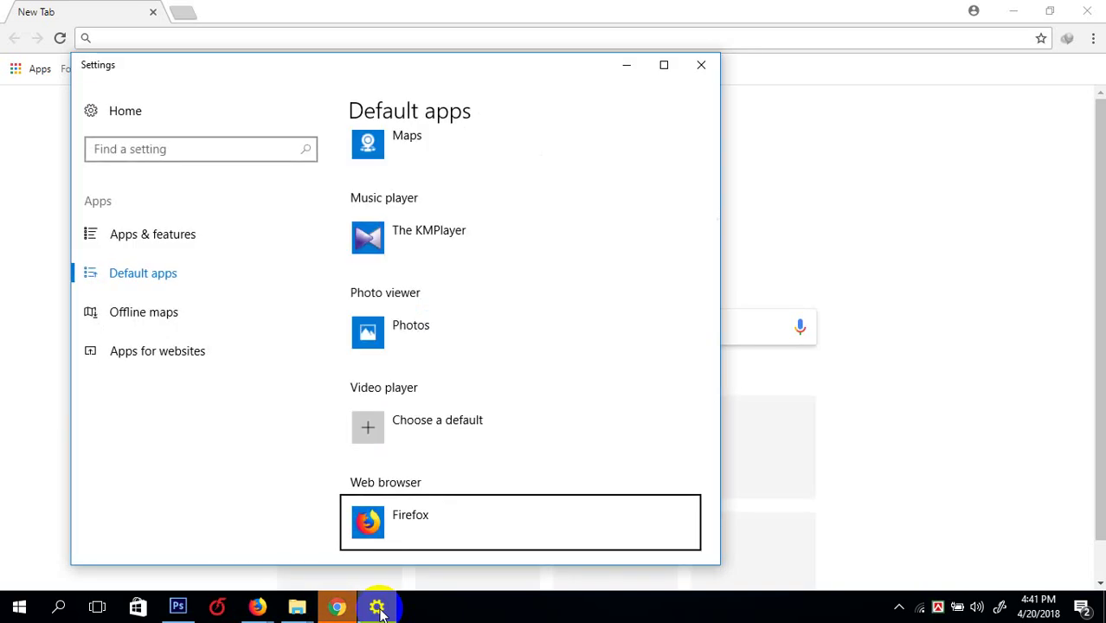
pyautogui.click(699, 67)
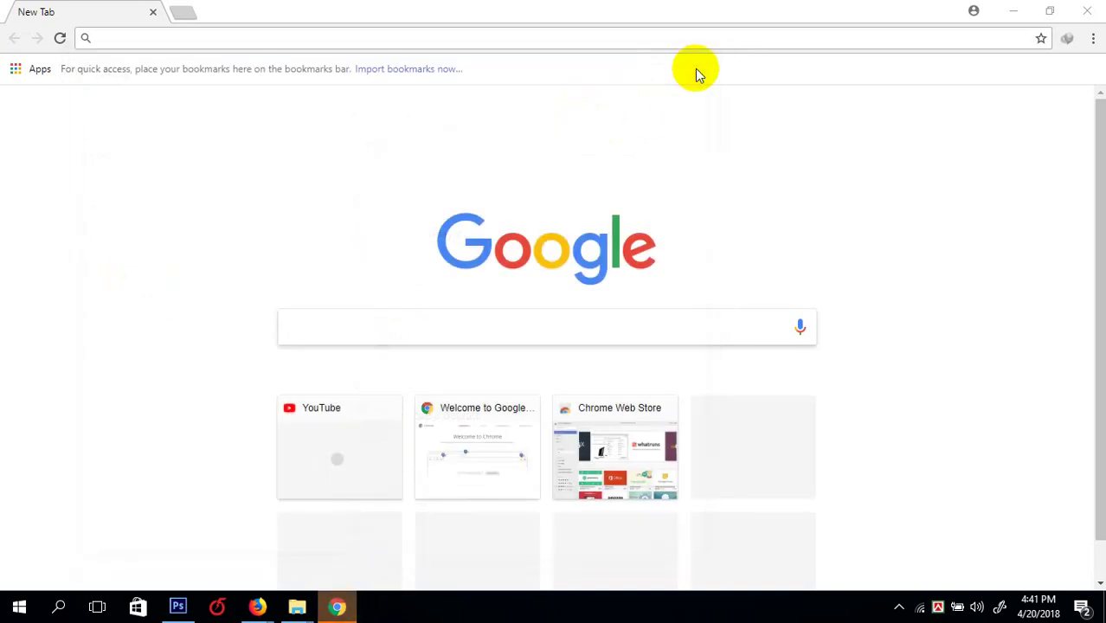
pyautogui.click(371, 334)
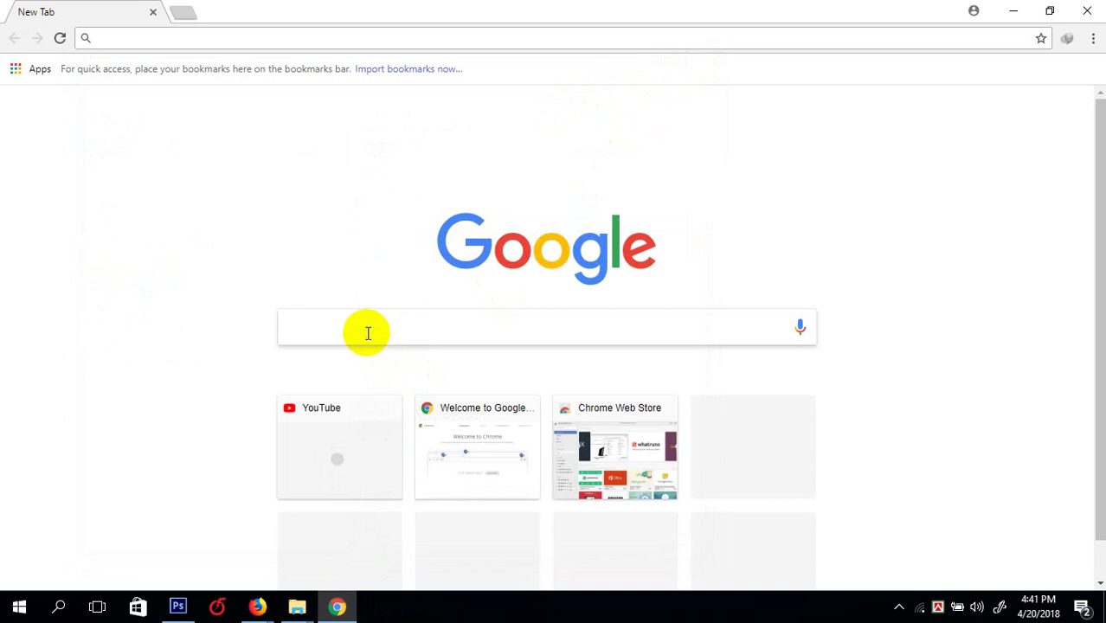
pyautogui.write('www')
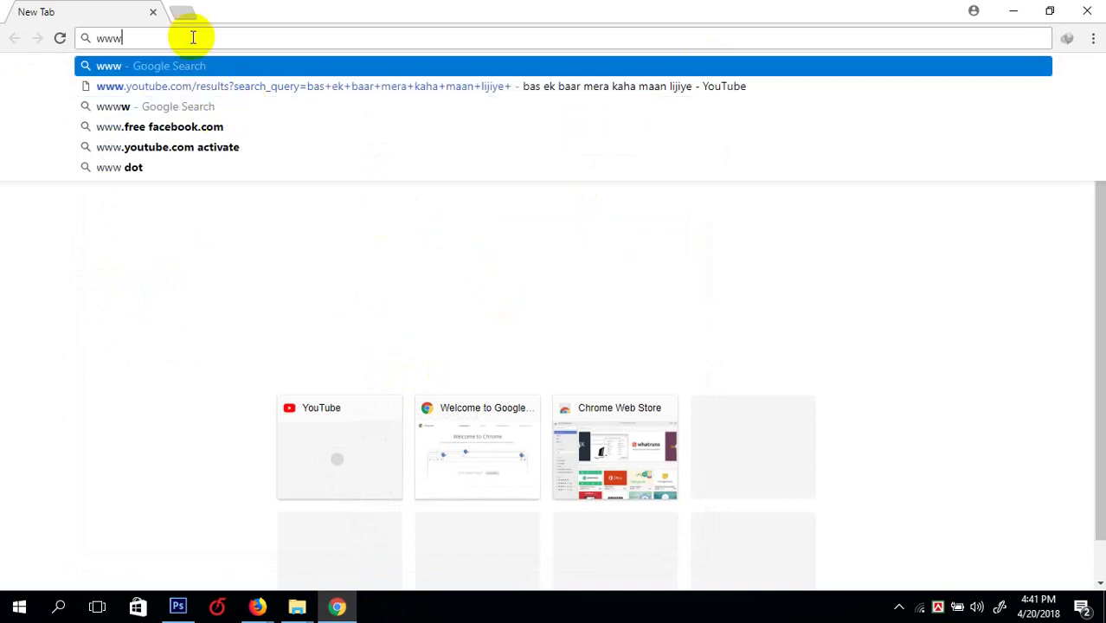
pyautogui.write('.g')
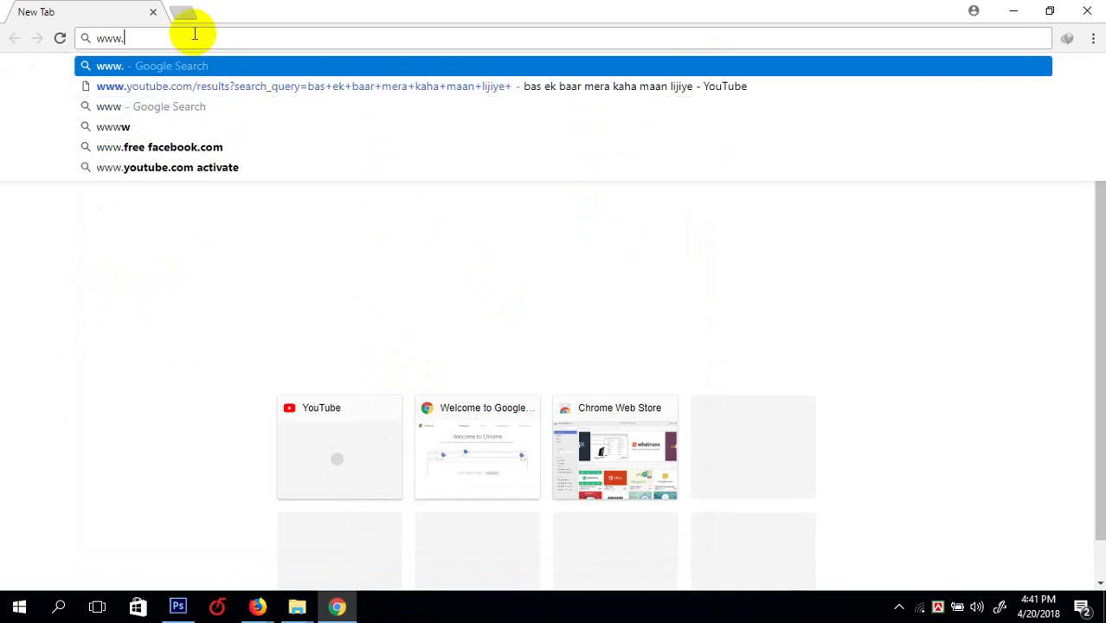
pyautogui.click(1082, 12)
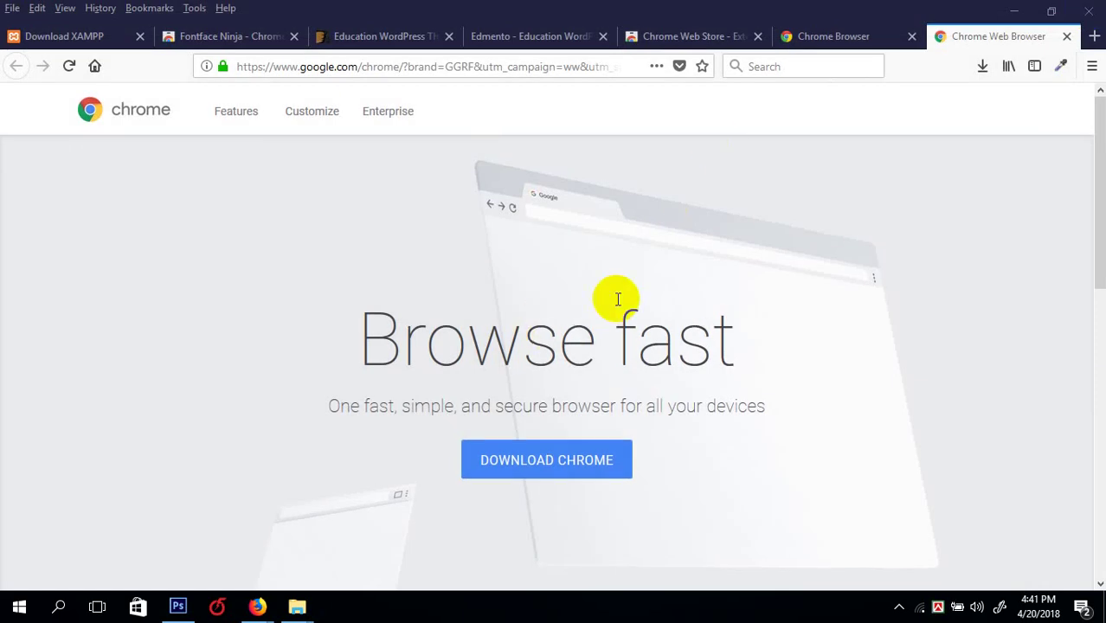
# - Look through the open Firefox tabs and bring up the Fontface Ninja listing in the Chrome Web Store
pyautogui.click(832, 39)
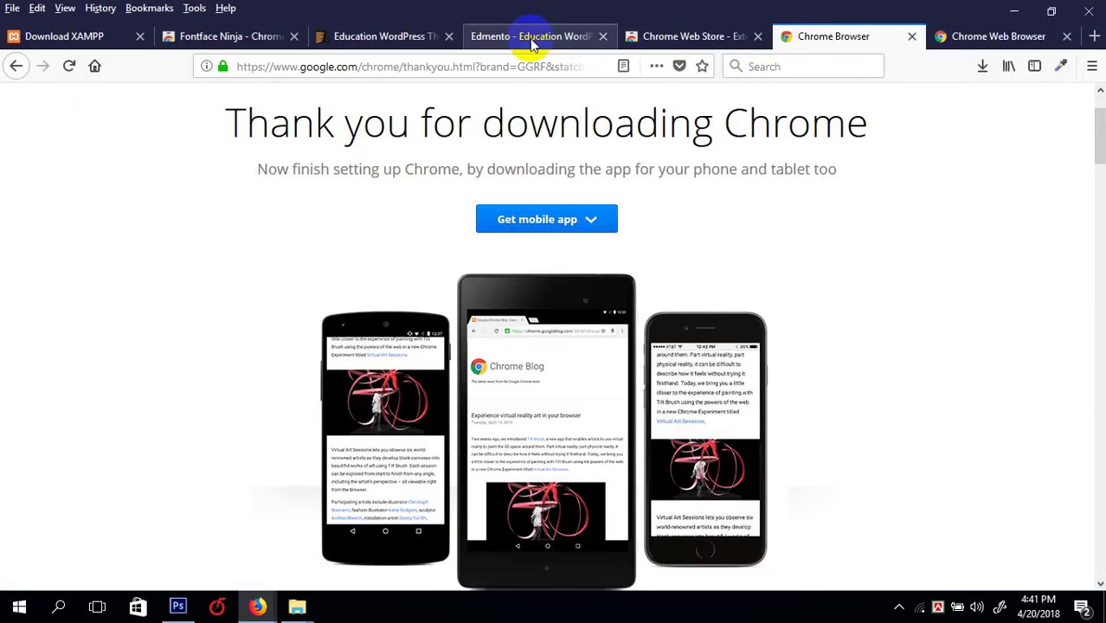
pyautogui.click(526, 37)
pyautogui.click(387, 38)
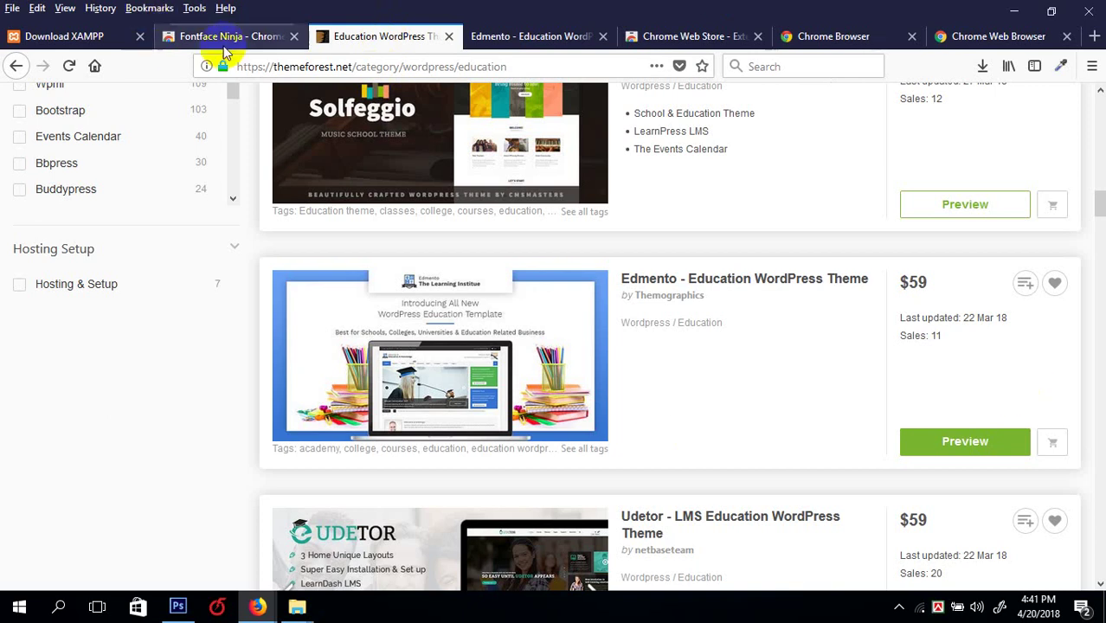
pyautogui.click(185, 37)
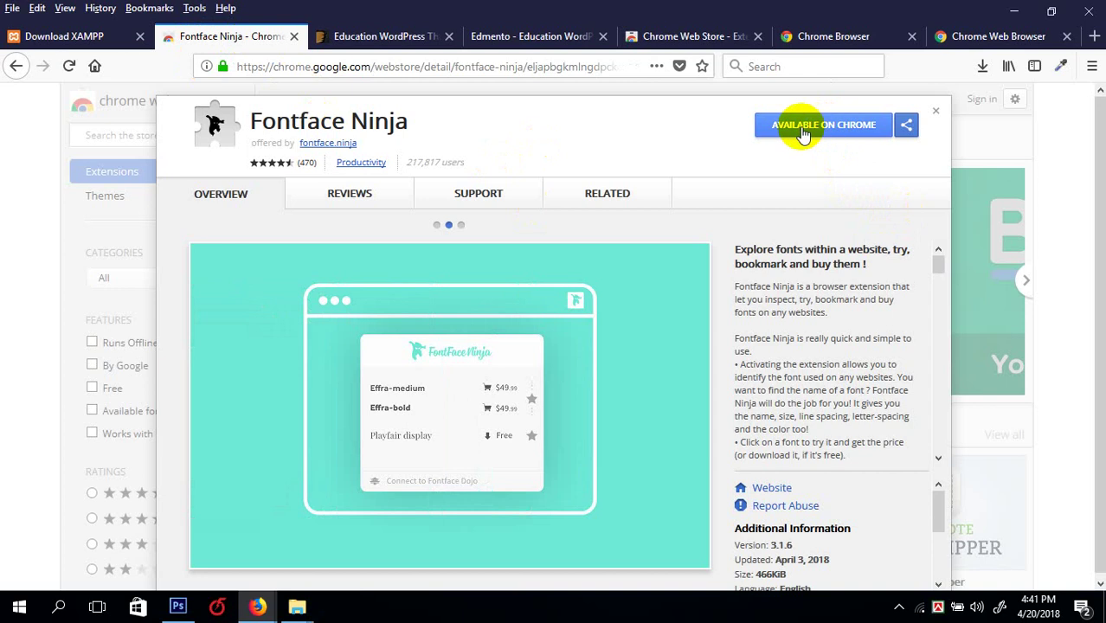
# - Review the Fontface Ninja extension's overview and description, and close its details
pyautogui.scroll(-1, 506, 407)
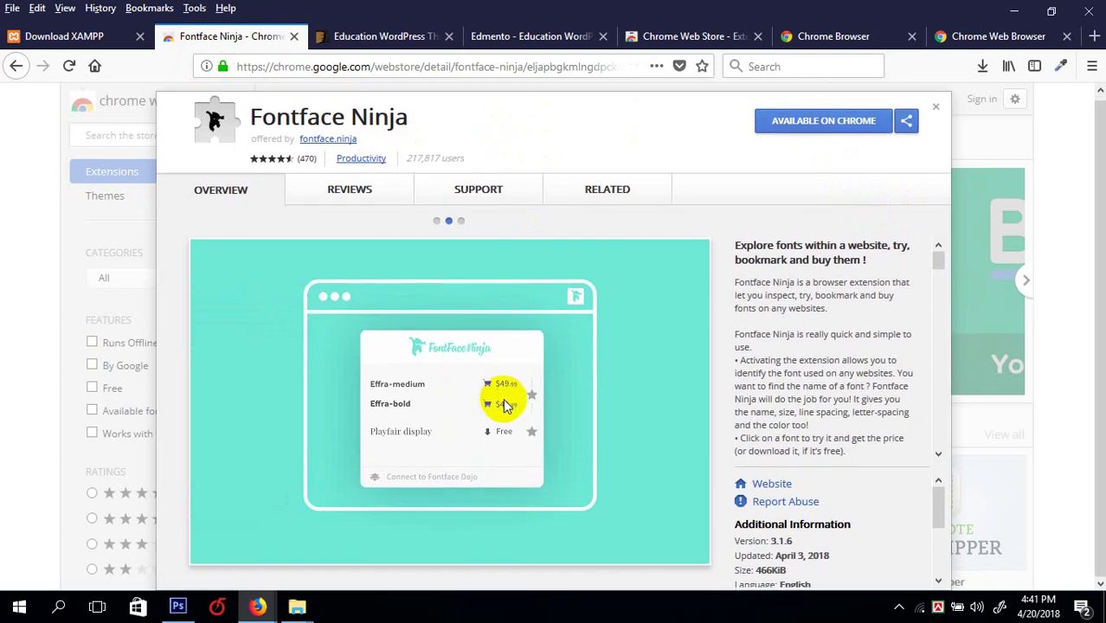
pyautogui.scroll(1, 463, 248)
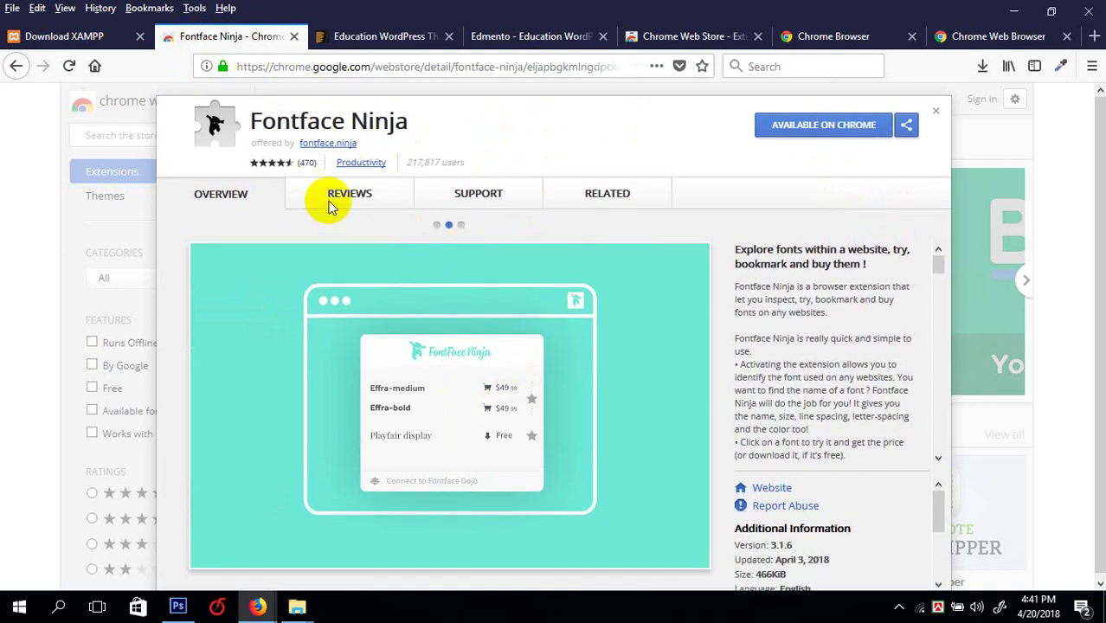
pyautogui.scroll(-1, 729, 205)
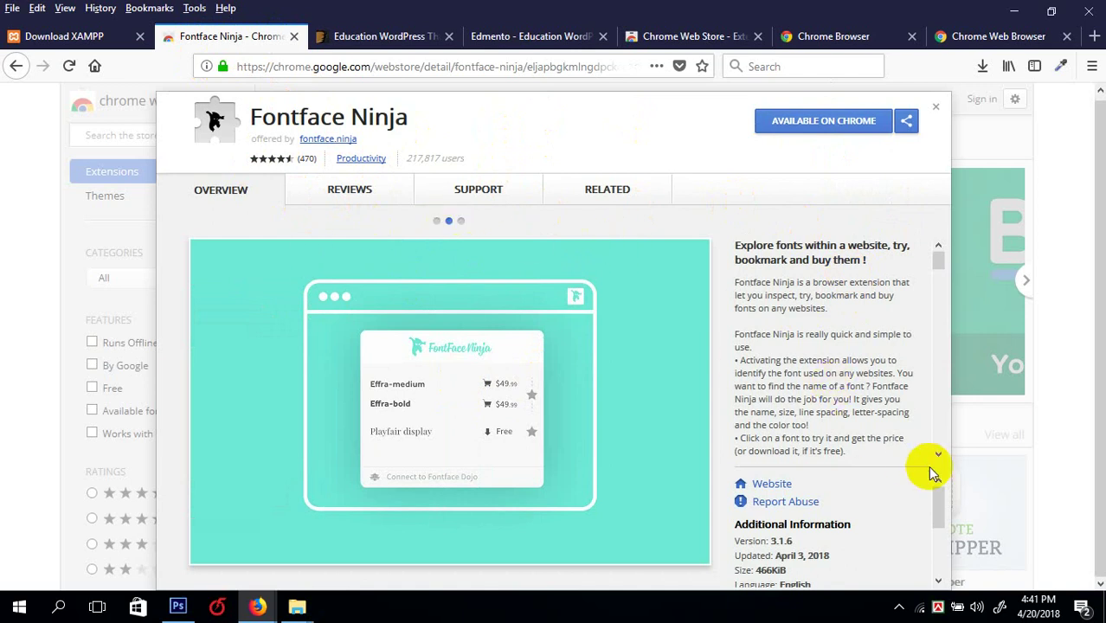
pyautogui.moveTo(938, 506); pyautogui.dragTo(933, 440)
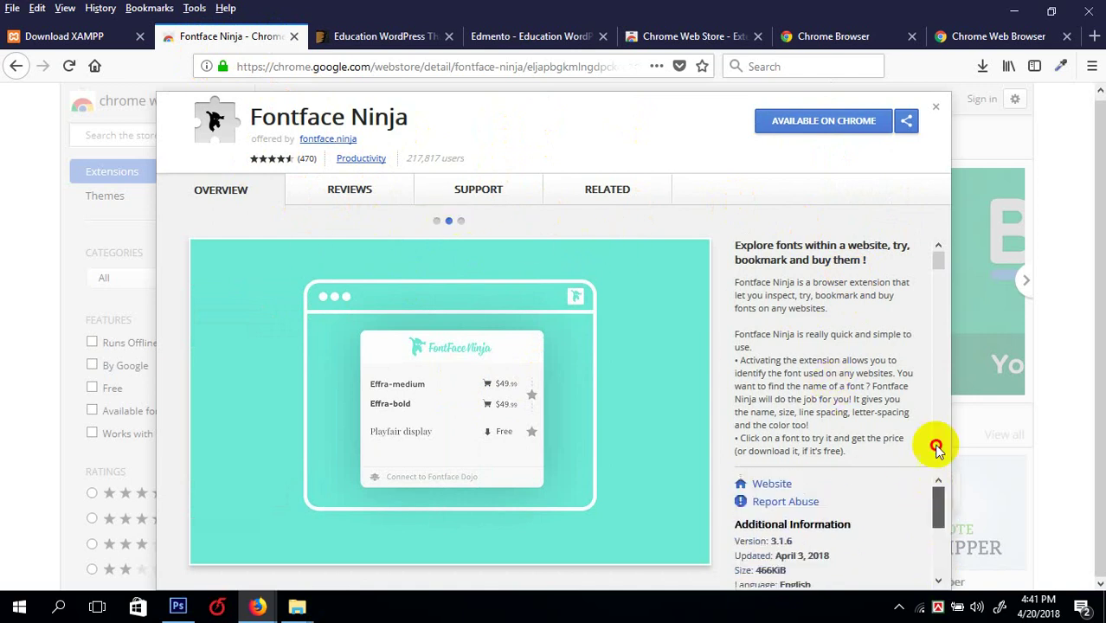
pyautogui.moveTo(939, 263); pyautogui.dragTo(938, 228)
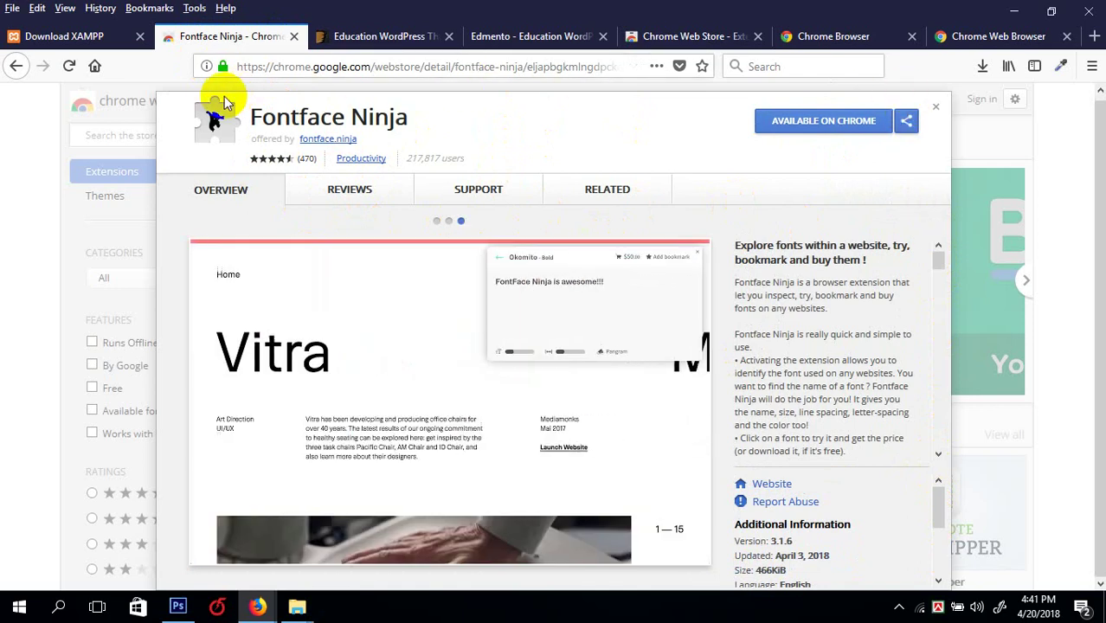
pyautogui.click(150, 190)
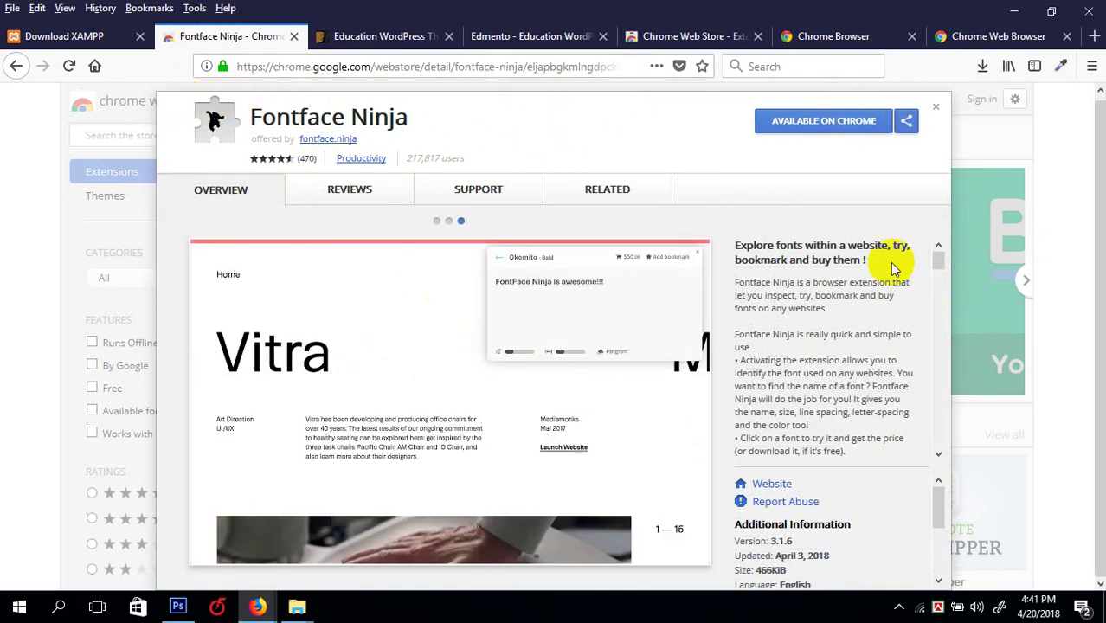
pyautogui.moveTo(940, 270); pyautogui.dragTo(943, 189)
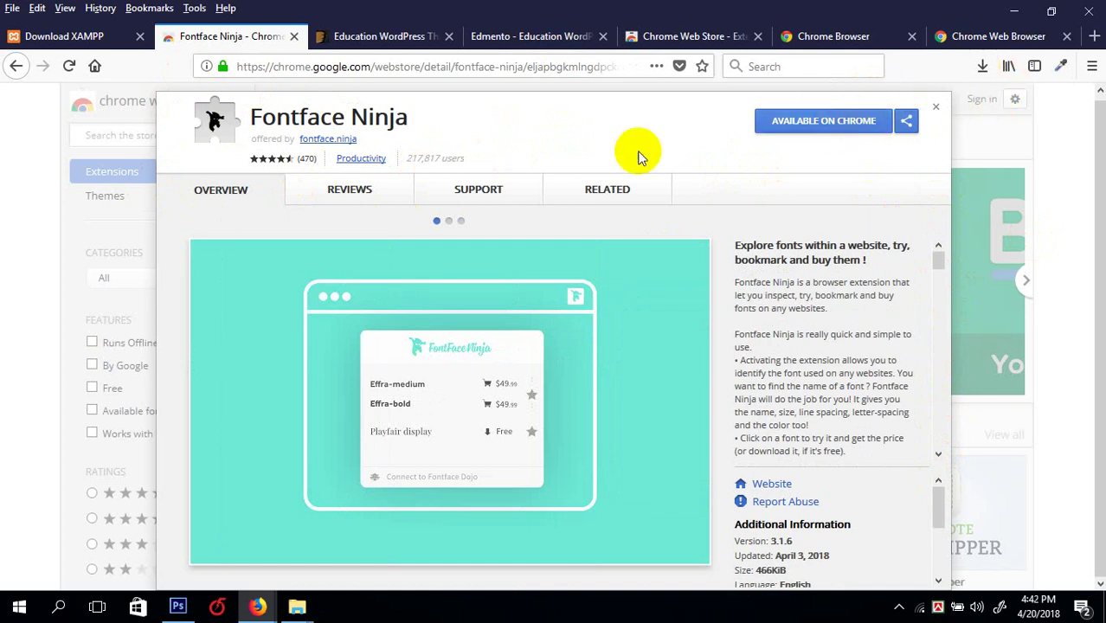
pyautogui.click(935, 110)
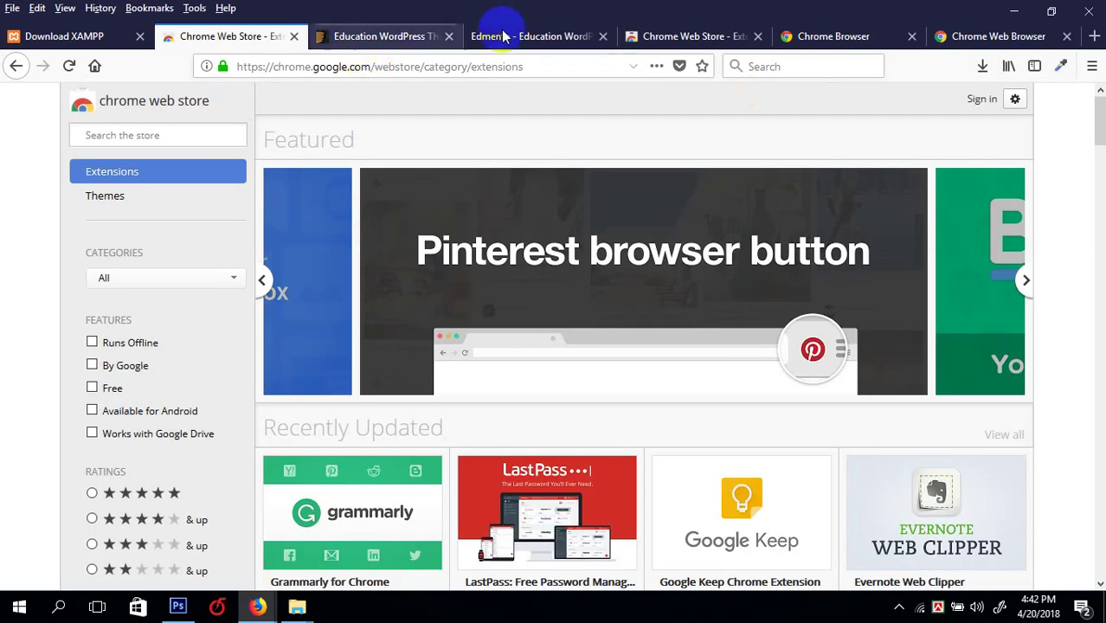
# - Close the two Google Chrome download pages that are open in Firefox
pyautogui.click(815, 45)
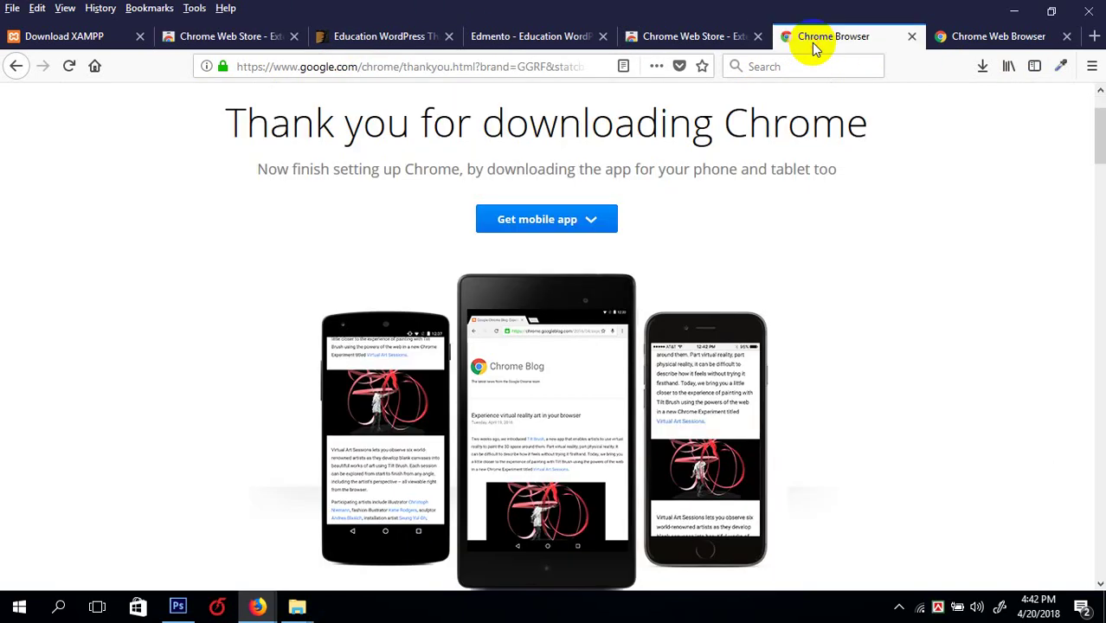
pyautogui.click(915, 38)
pyautogui.click(910, 35)
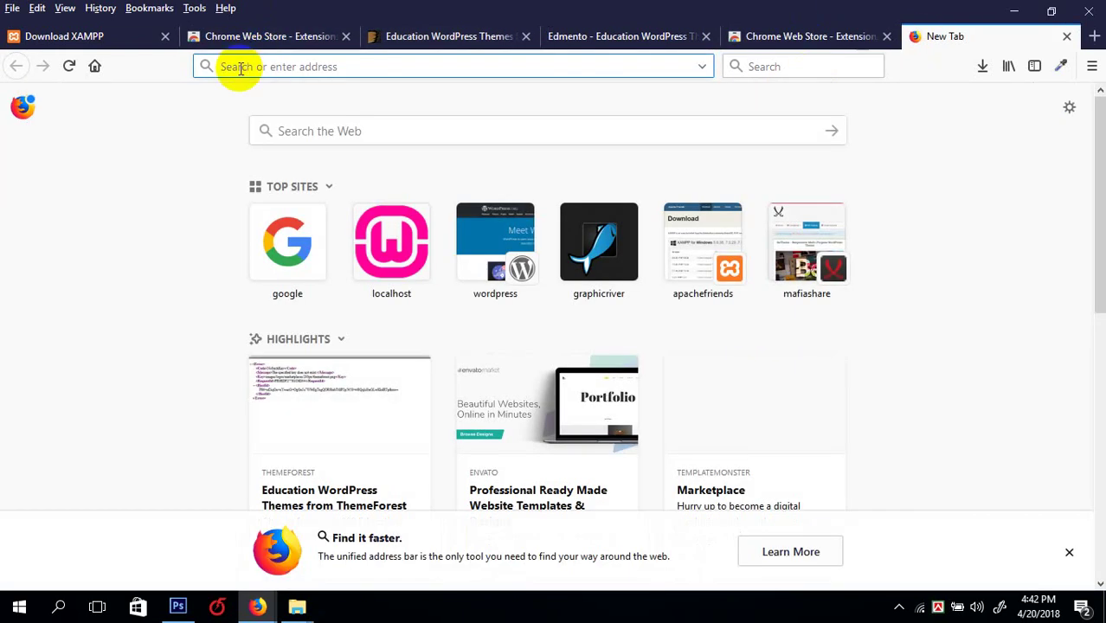
pyautogui.write('wwww')
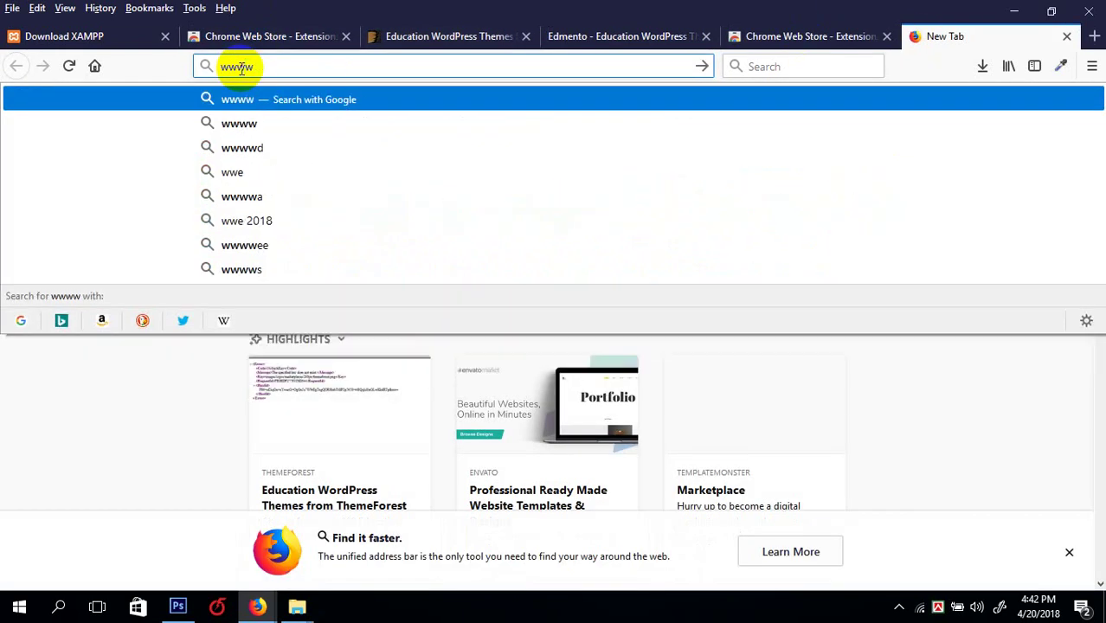
pyautogui.press('BackSpace')
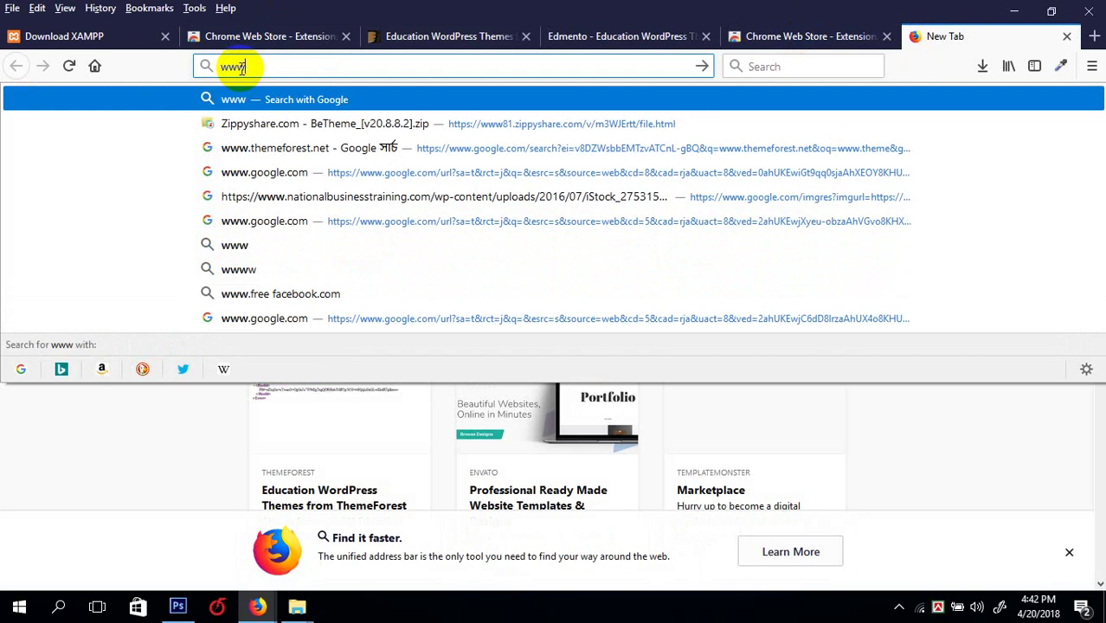
pyautogui.write('.')
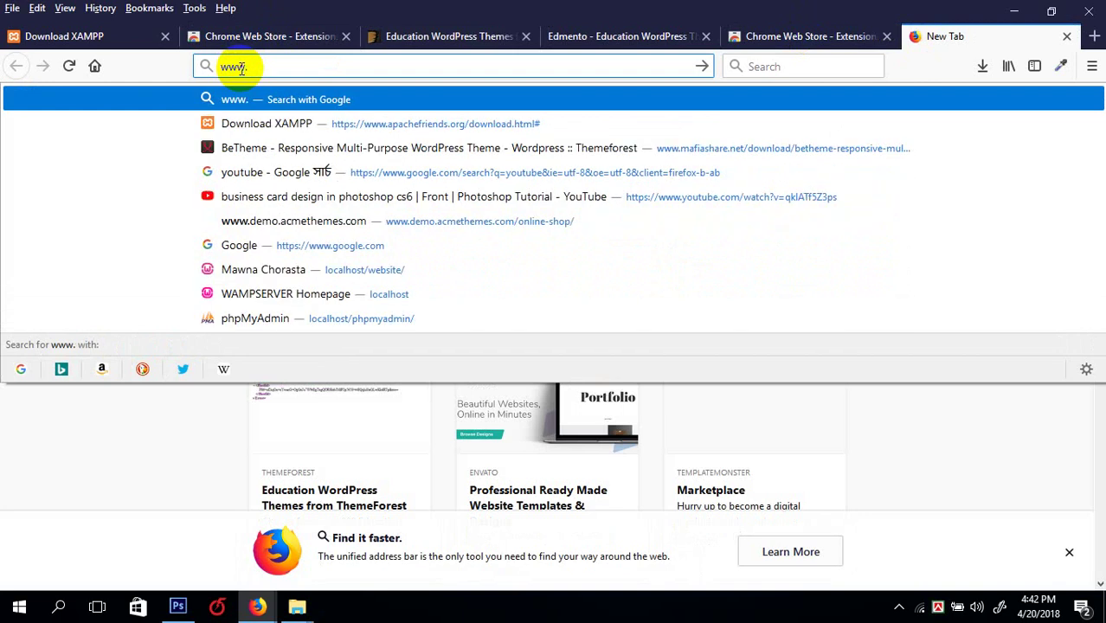
pyautogui.write('goo')
pyautogui.press('Return')
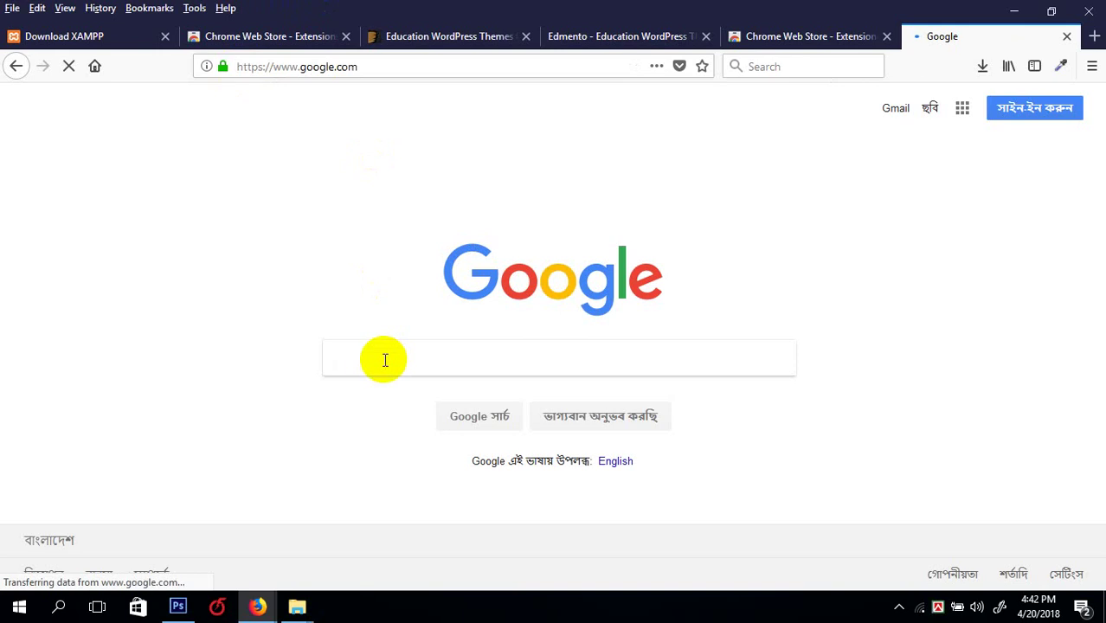
# - Search Google for "font ninja" using the suggested query
pyautogui.write('font')
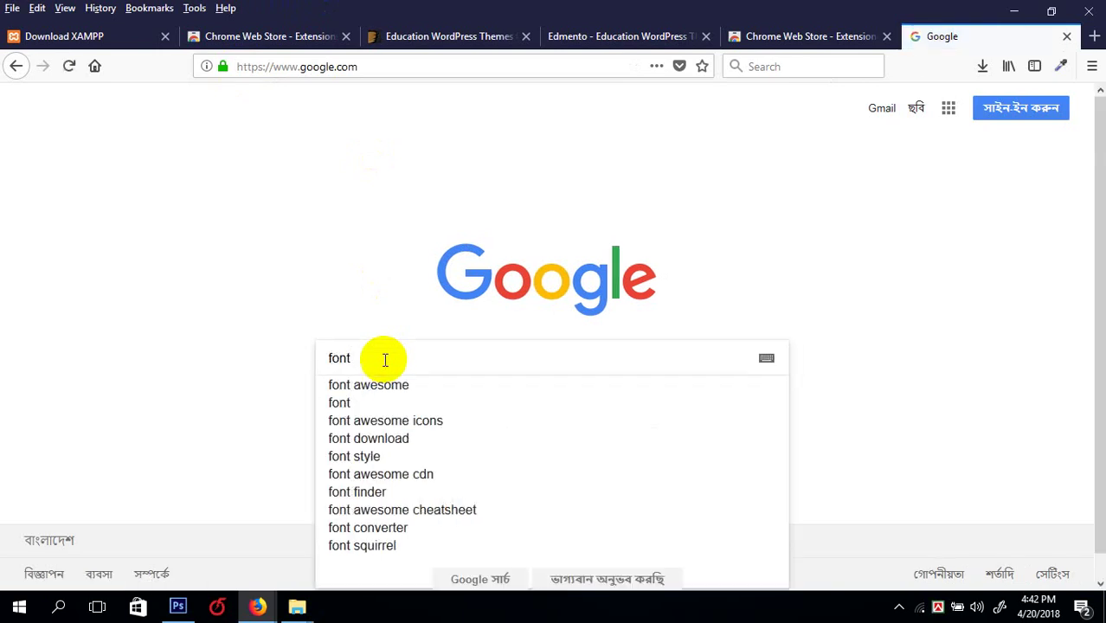
pyautogui.write(' nin')
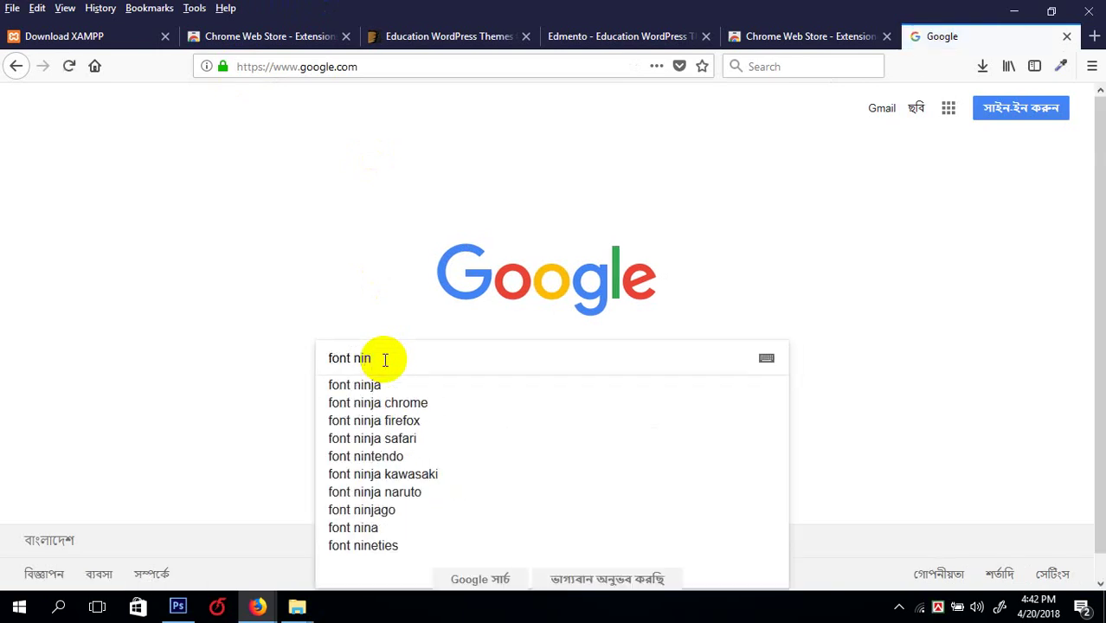
pyautogui.write('za')
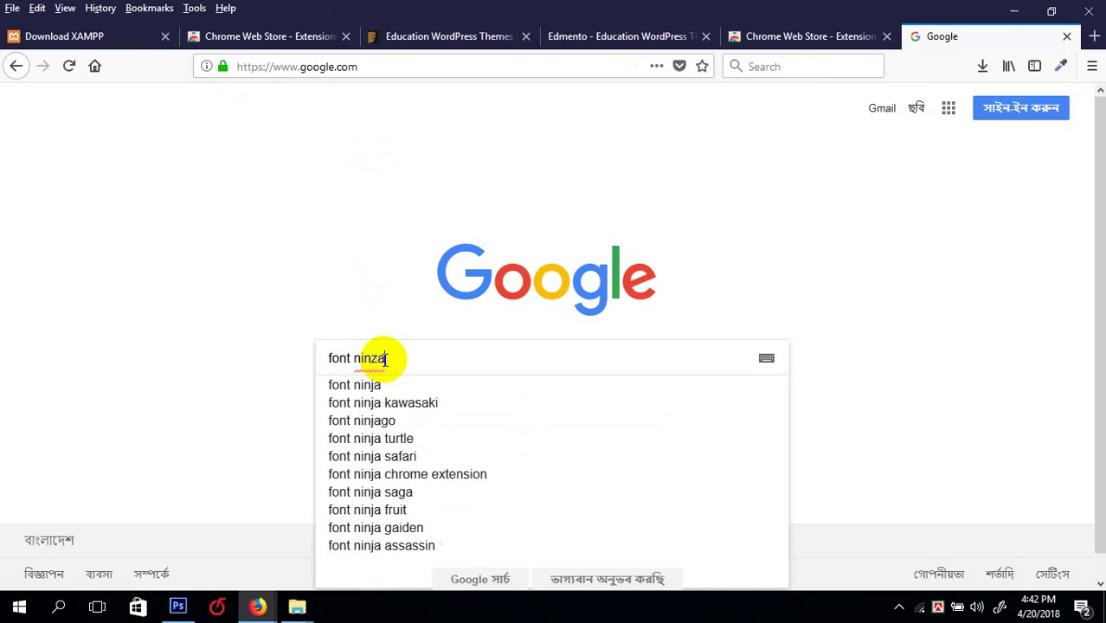
pyautogui.click(349, 384)
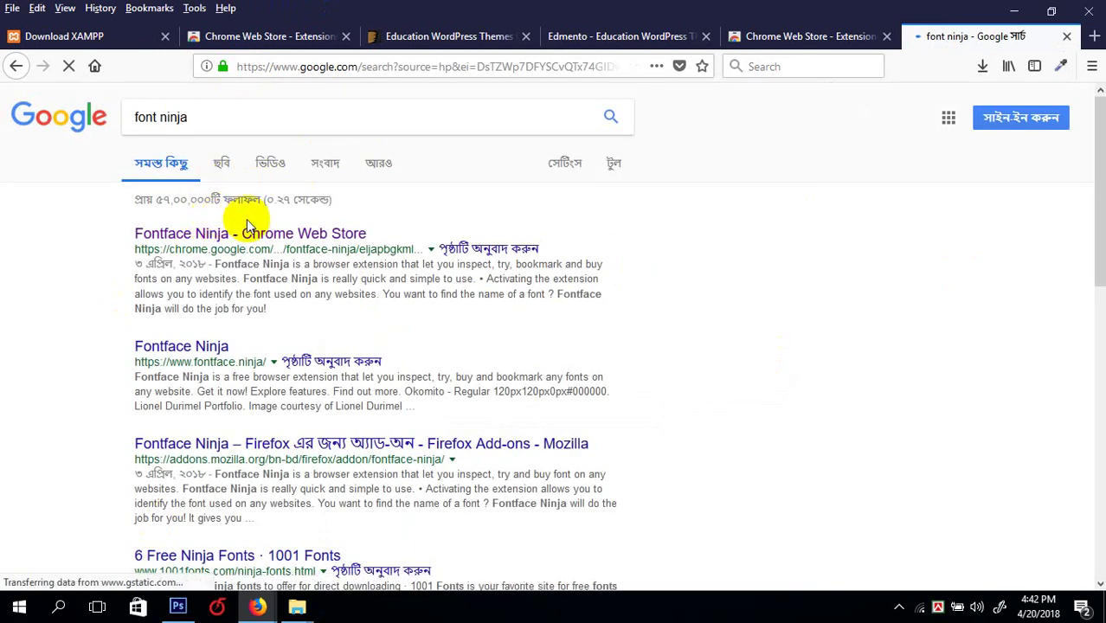
# - Open the Chrome Web Store and Firefox Add-ons results for Fontface Ninja in new tabs
pyautogui.rightClick(288, 238)
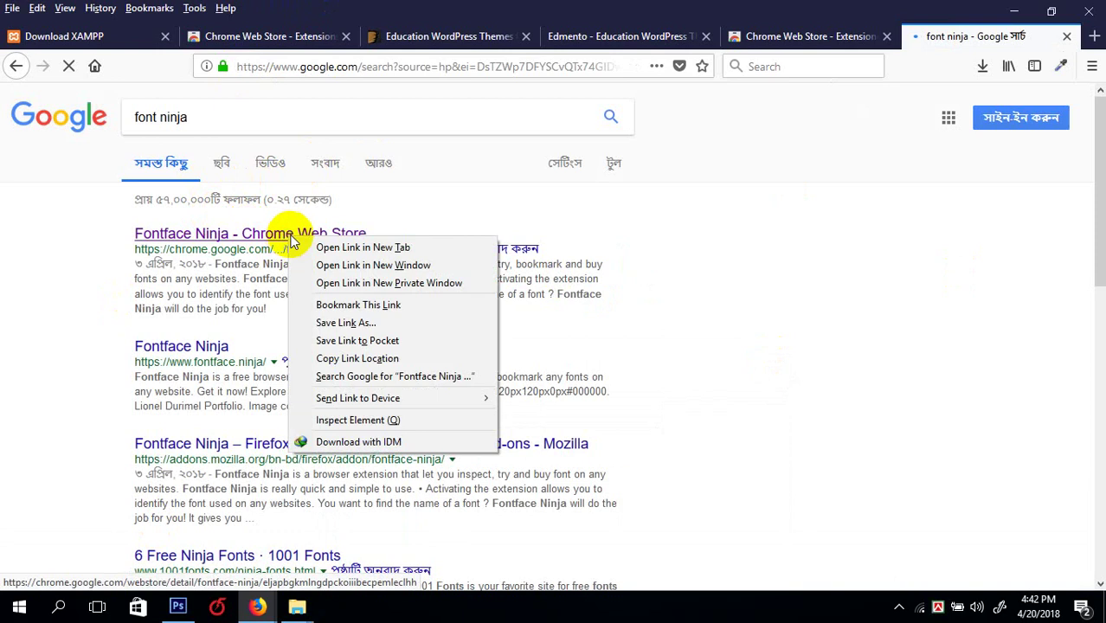
pyautogui.click(304, 242)
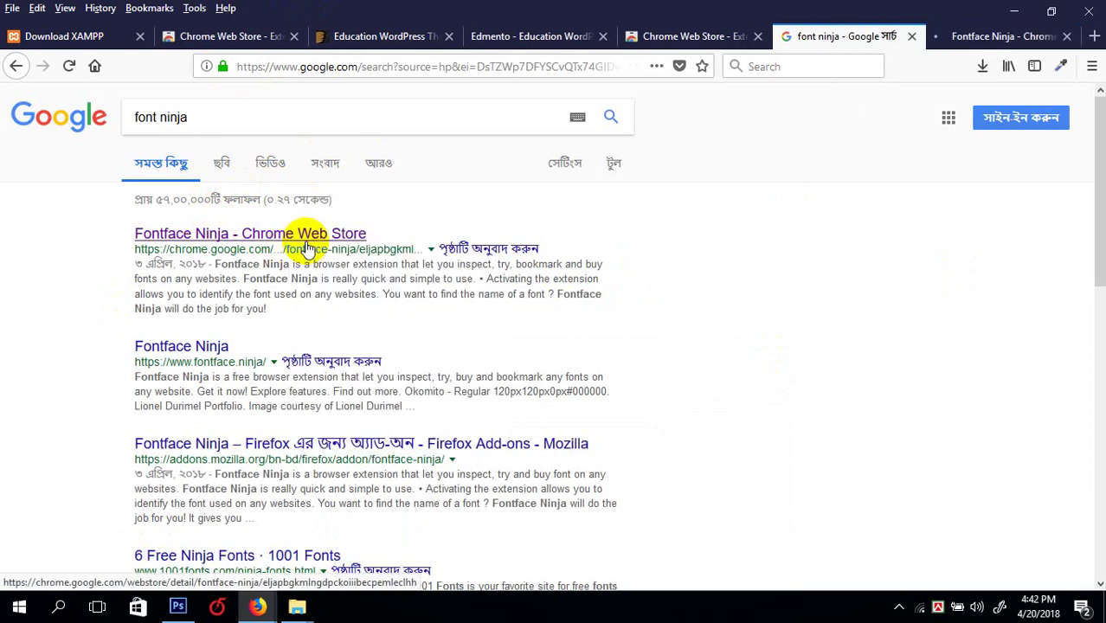
pyautogui.rightClick(363, 449)
pyautogui.click(414, 231)
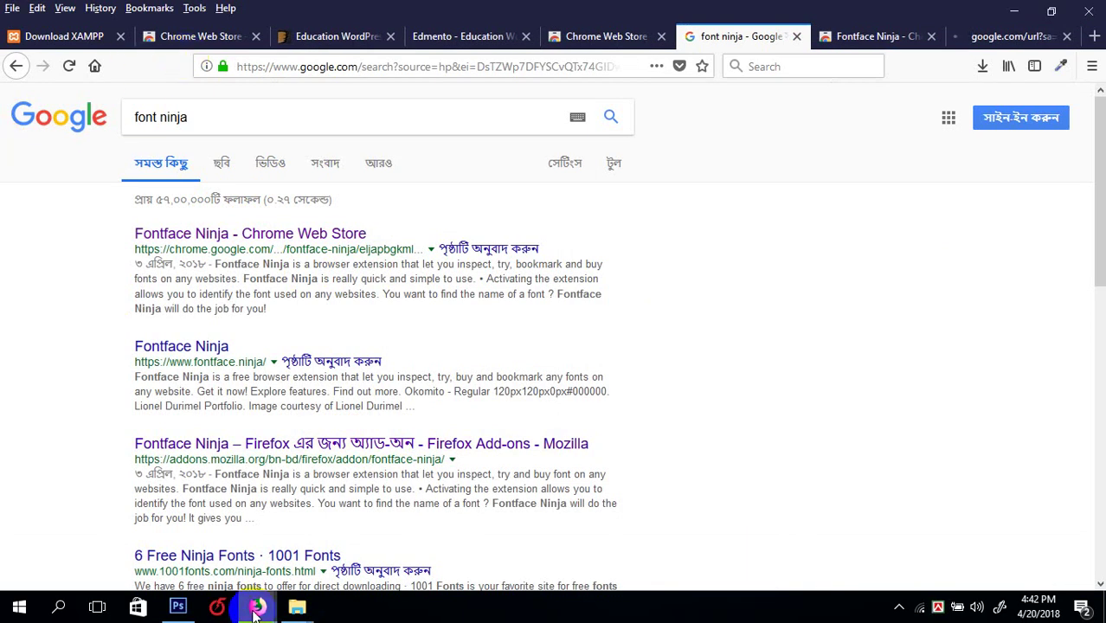
# - Check both Fontface Ninja pages and close the Chrome Web Store one, leaving the Firefox Add-ons page in view
pyautogui.moveTo(256, 612)
pyautogui.click(1003, 36)
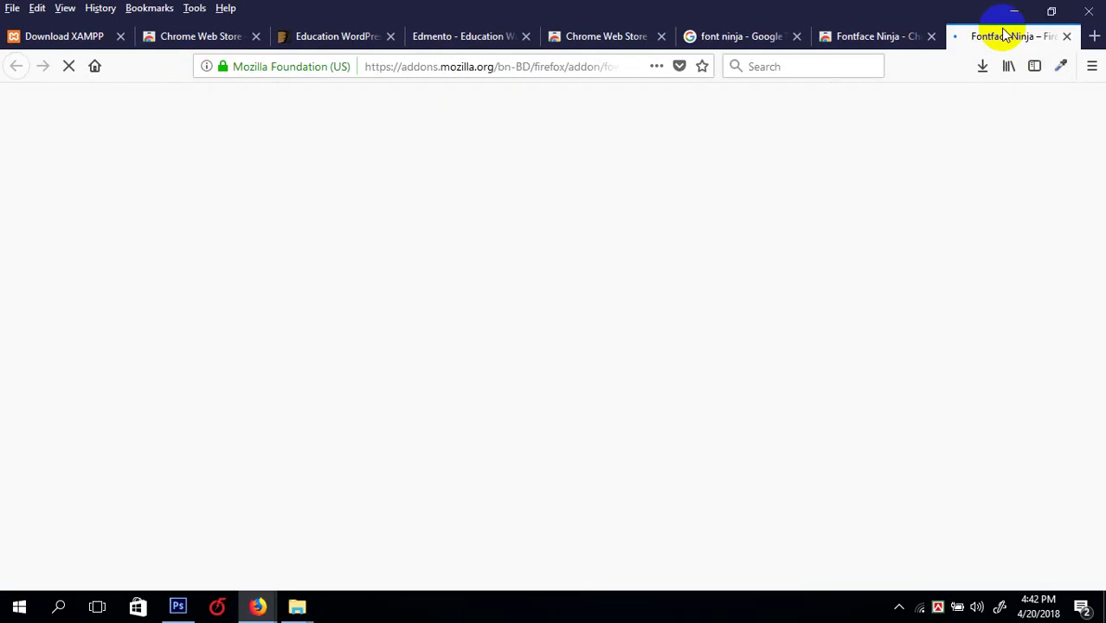
pyautogui.click(874, 39)
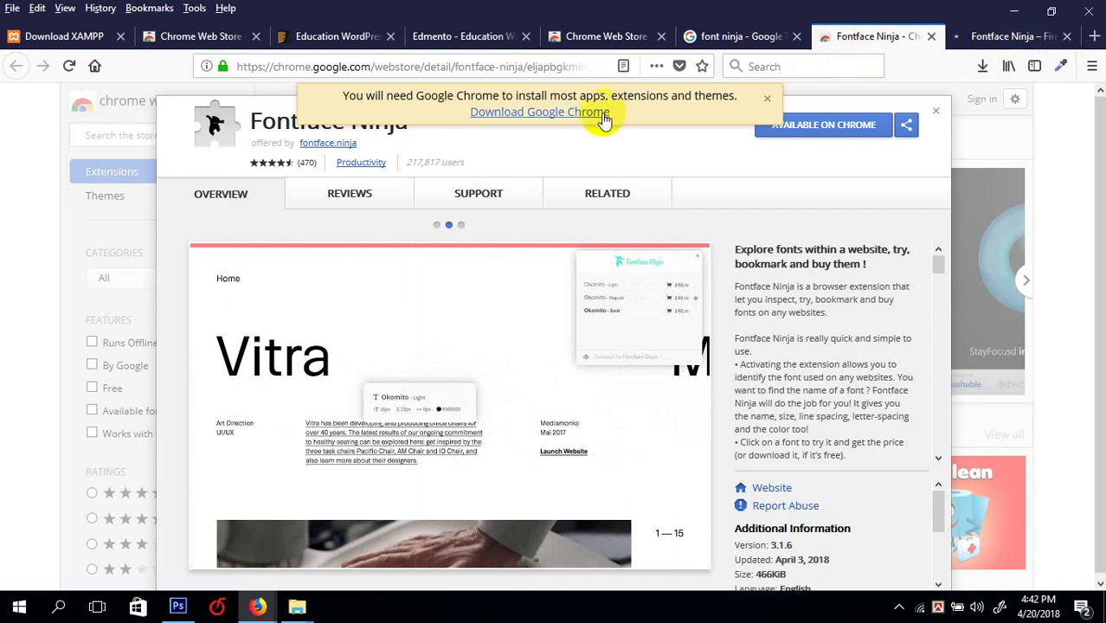
pyautogui.click(931, 37)
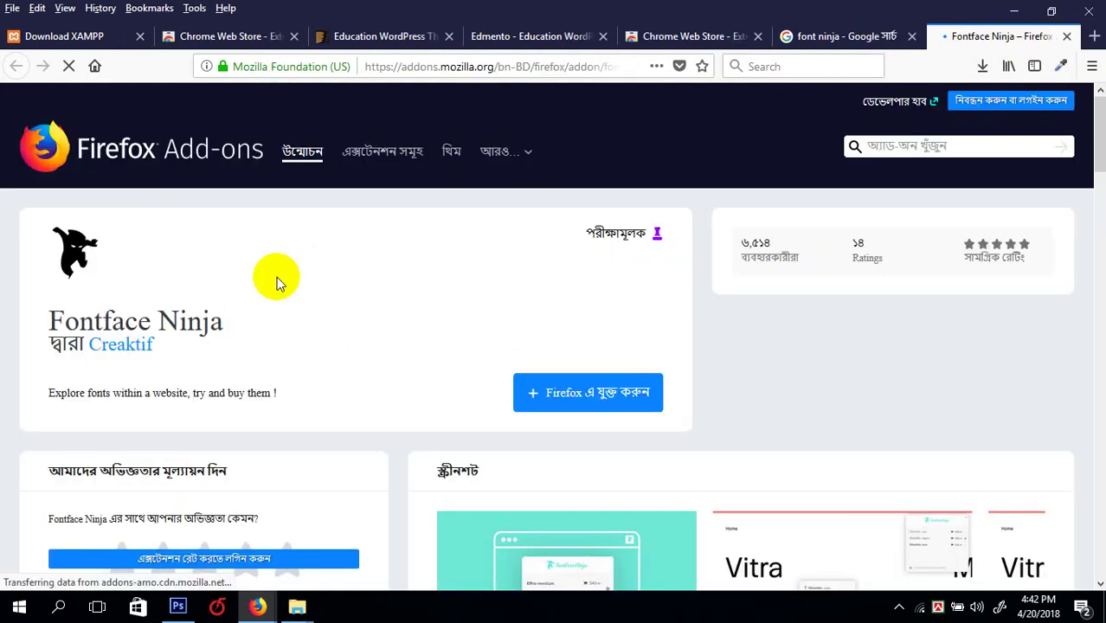
# - Add the Fontface Ninja extension to Firefox, granting the requested permissions, and dismiss the confirmation
pyautogui.click(600, 408)
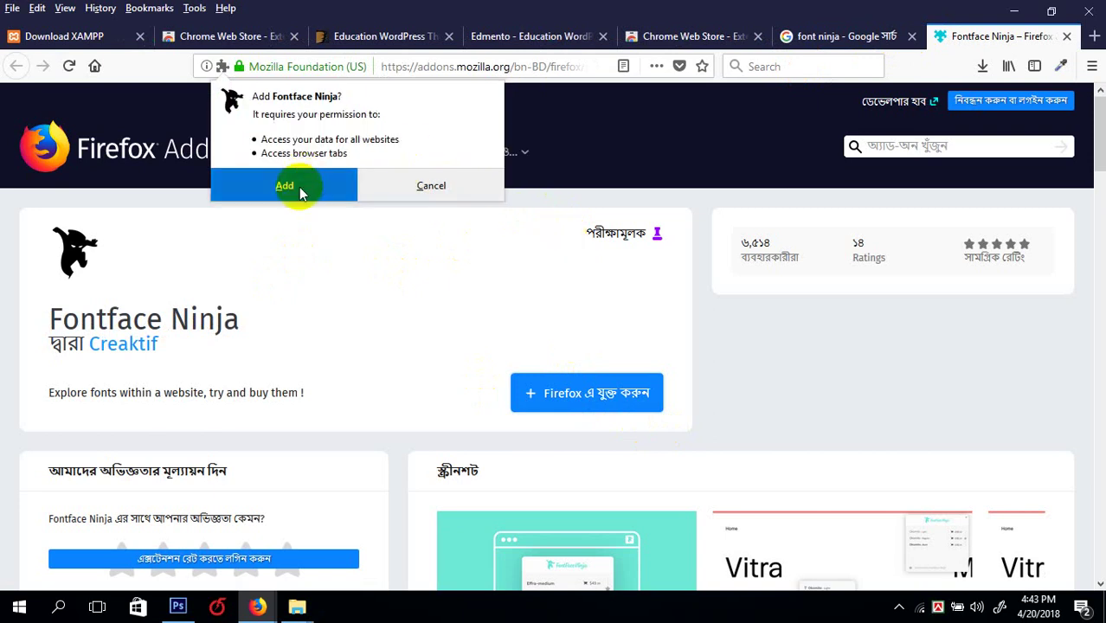
pyautogui.click(297, 186)
pyautogui.click(347, 154)
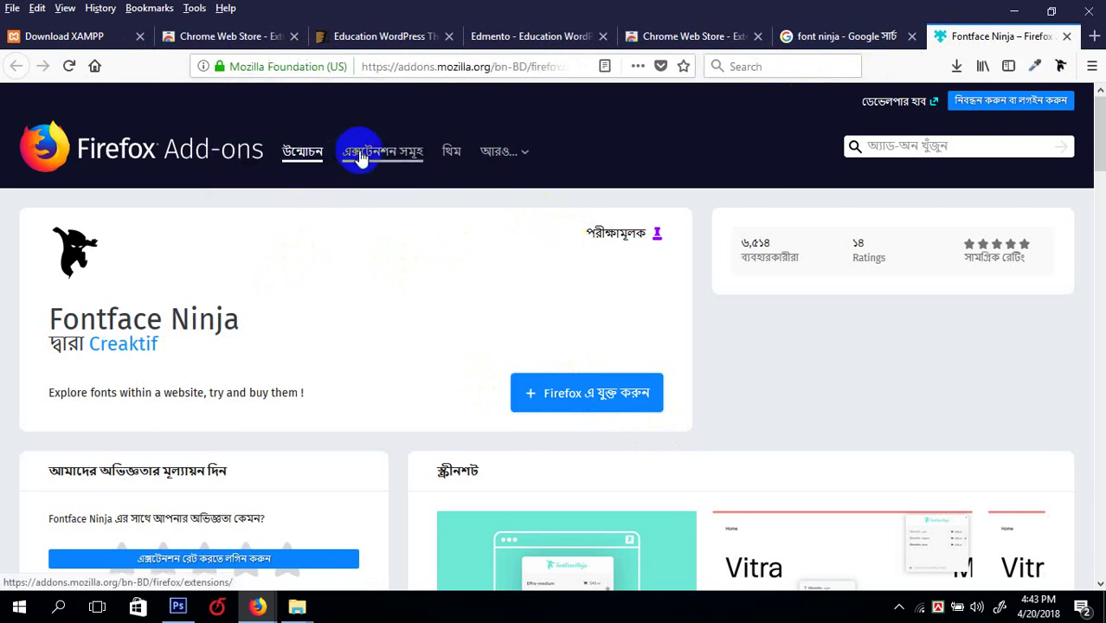
# - Replace the "font ninja" Google search with the suggested query "full screen capture"
pyautogui.click(836, 38)
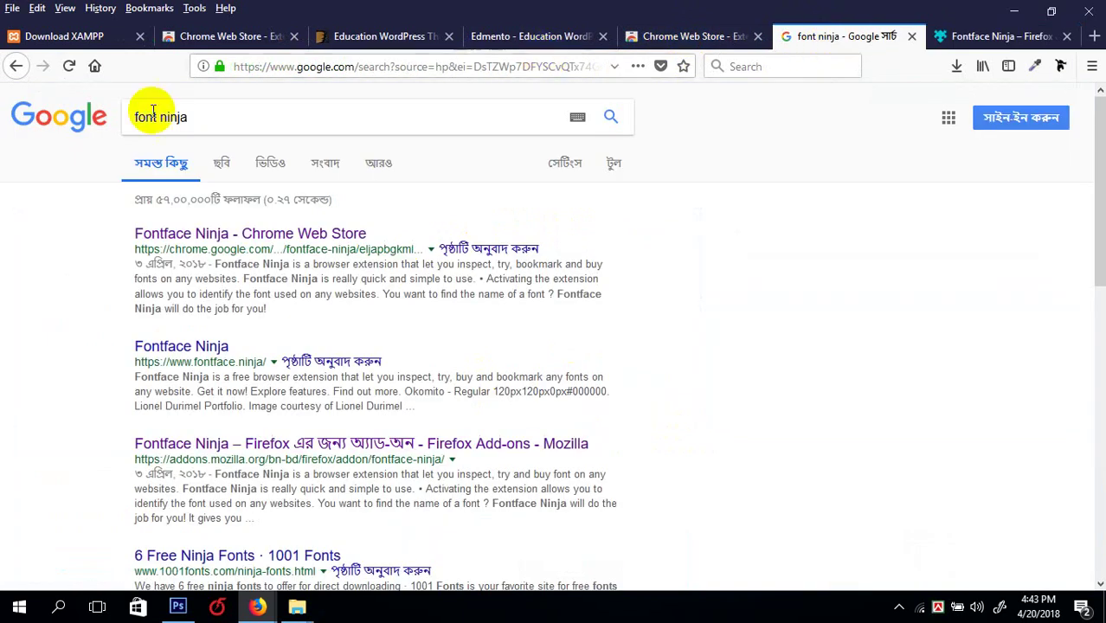
pyautogui.moveTo(236, 119); pyautogui.dragTo(24, 122)
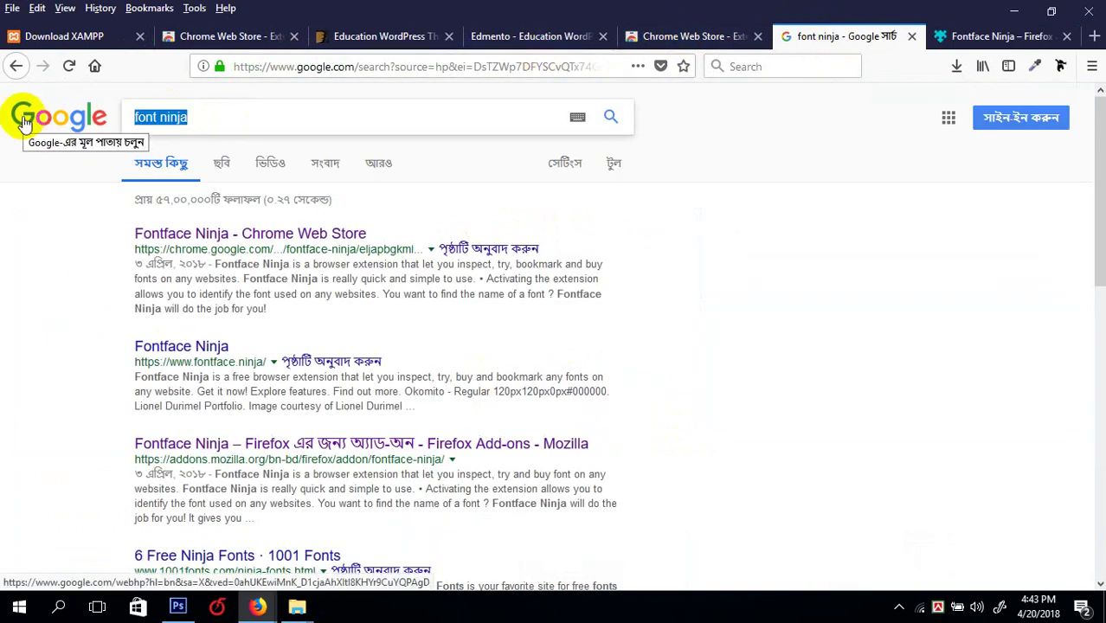
pyautogui.write('f')
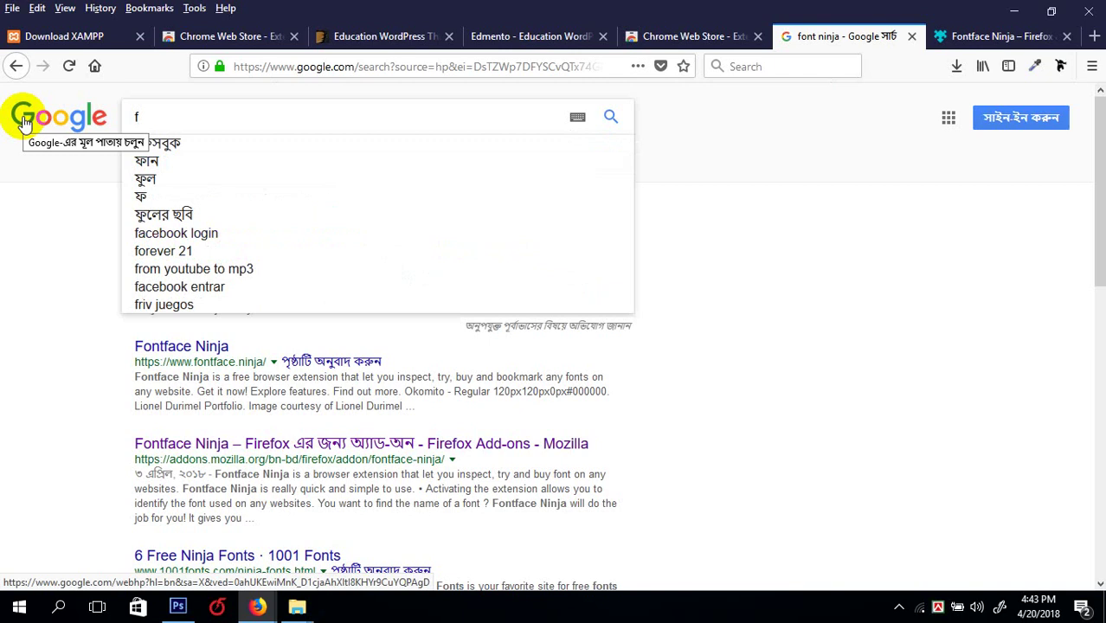
pyautogui.write('u')
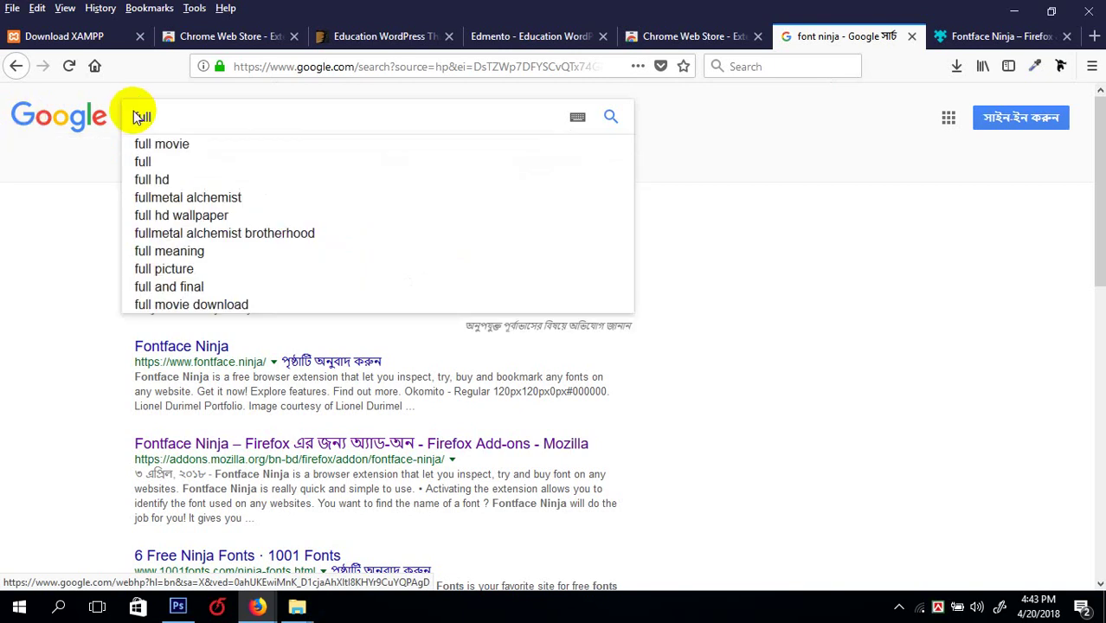
pyautogui.write('ll')
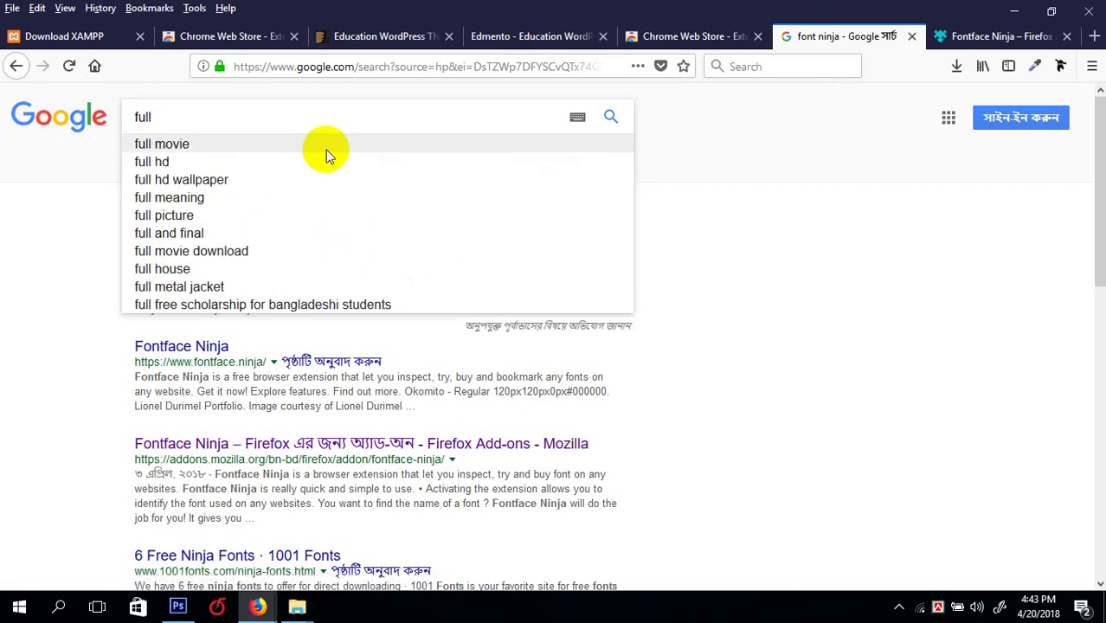
pyautogui.write(' sr')
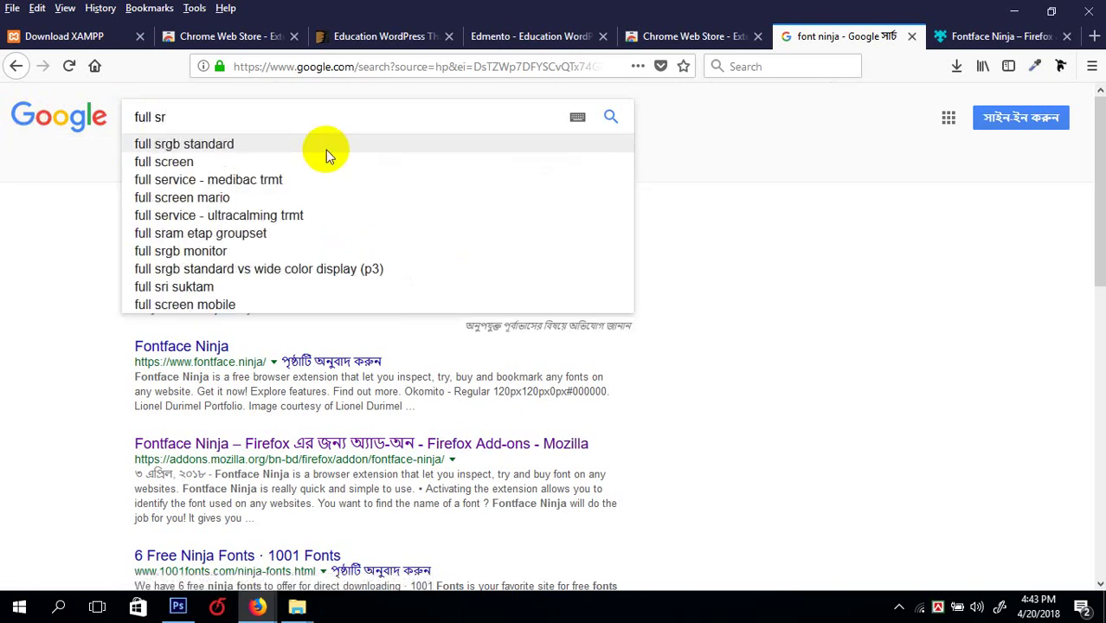
pyautogui.press('BackSpace')
pyautogui.write('crenn')
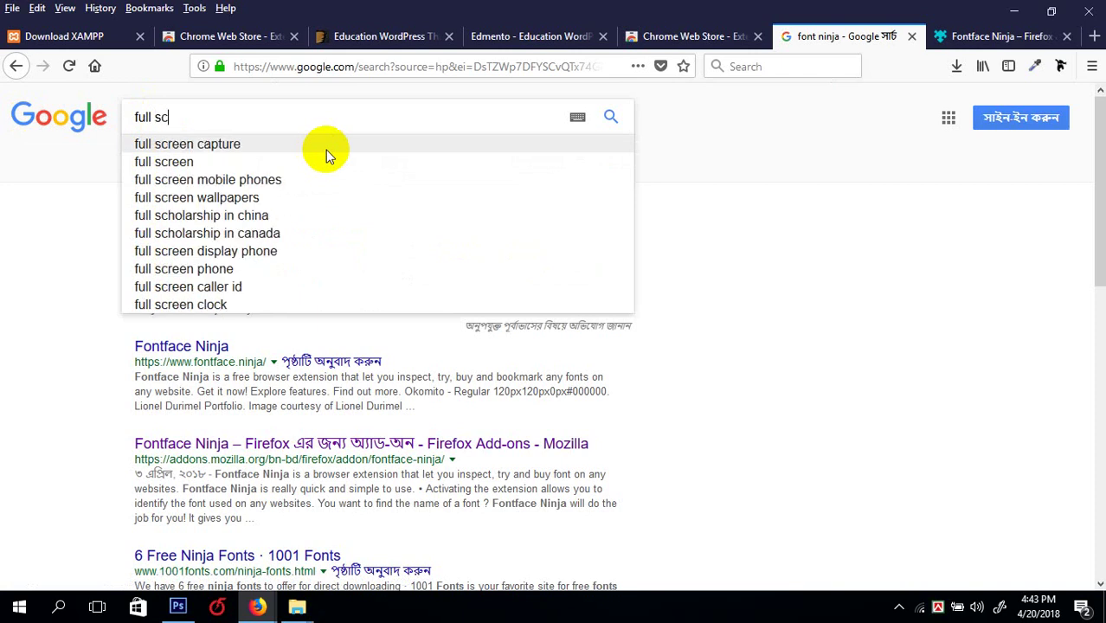
pyautogui.click(326, 149)
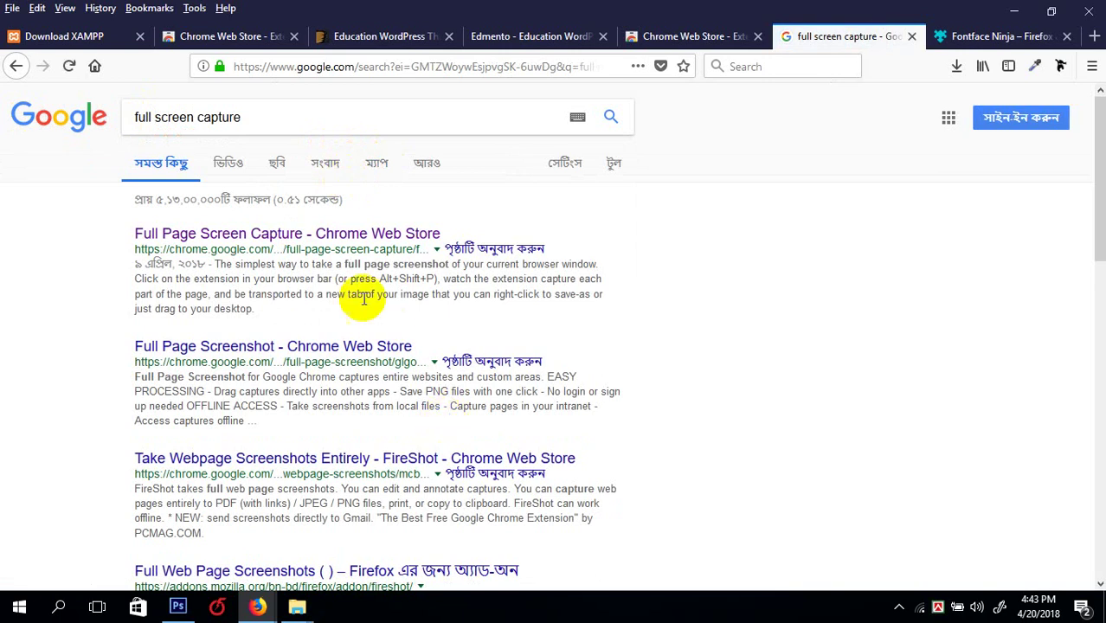
# - Refine the search to "full screen capture firefox" and open the Full Web Page Screenshots add-on result in a new tab
pyautogui.click(260, 108)
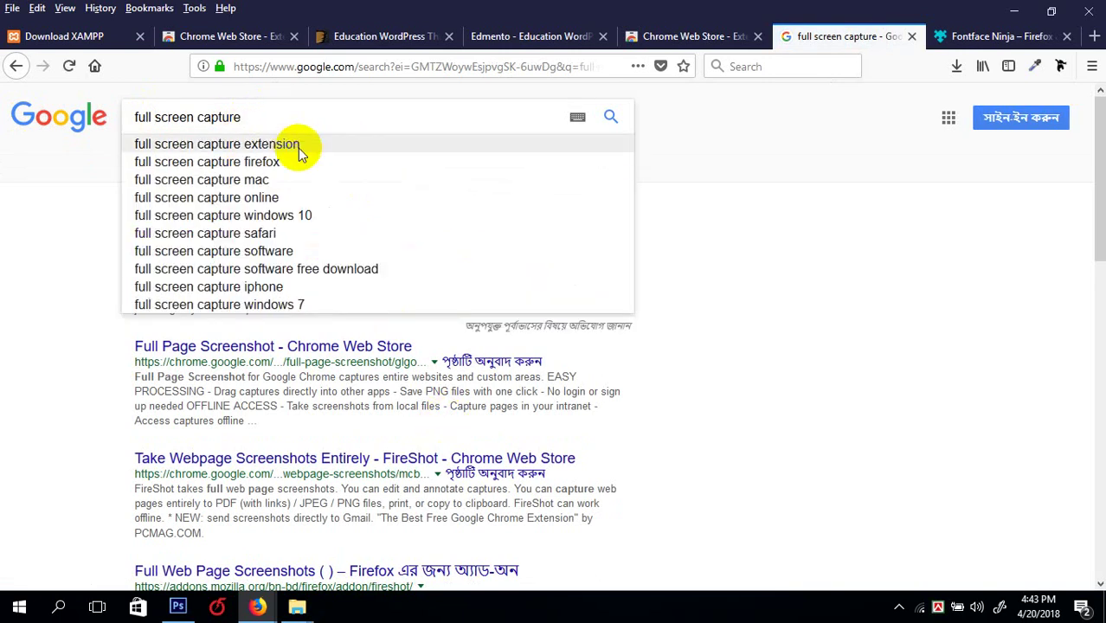
pyautogui.click(282, 167)
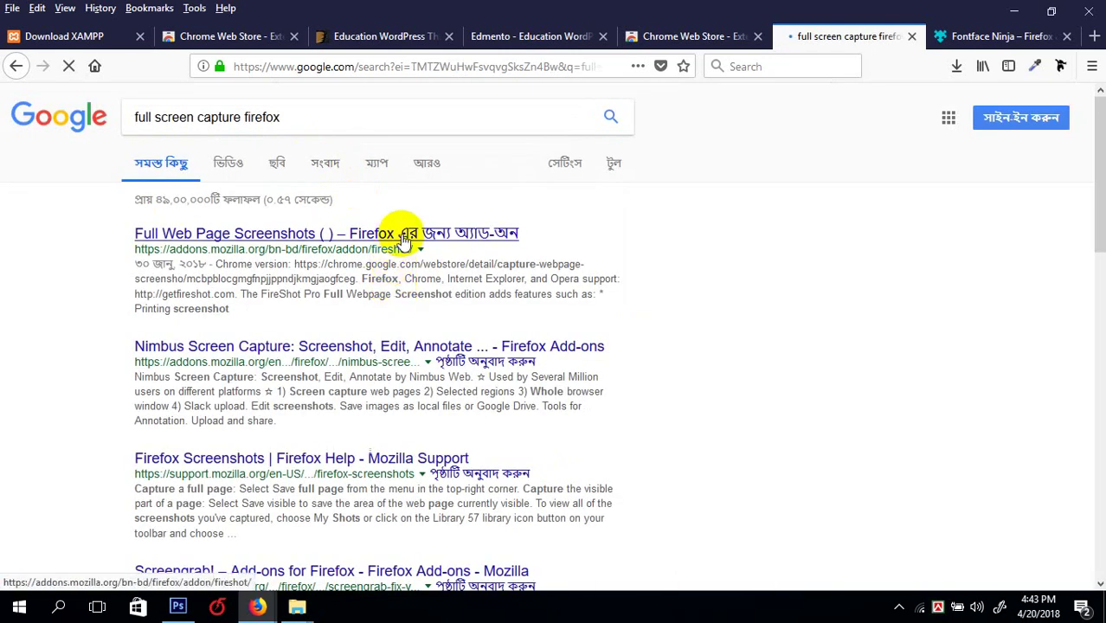
pyautogui.rightClick(399, 232)
pyautogui.click(424, 248)
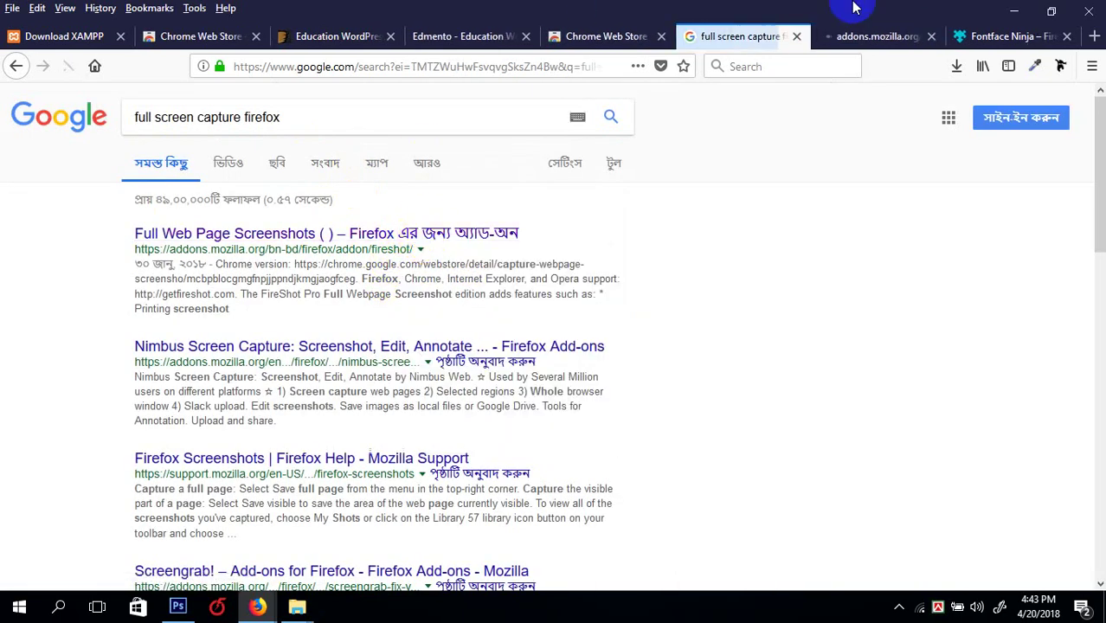
# - Close the Fontface Ninja page and start adding the Full Web Page Screenshots extension to Firefox
pyautogui.click(983, 35)
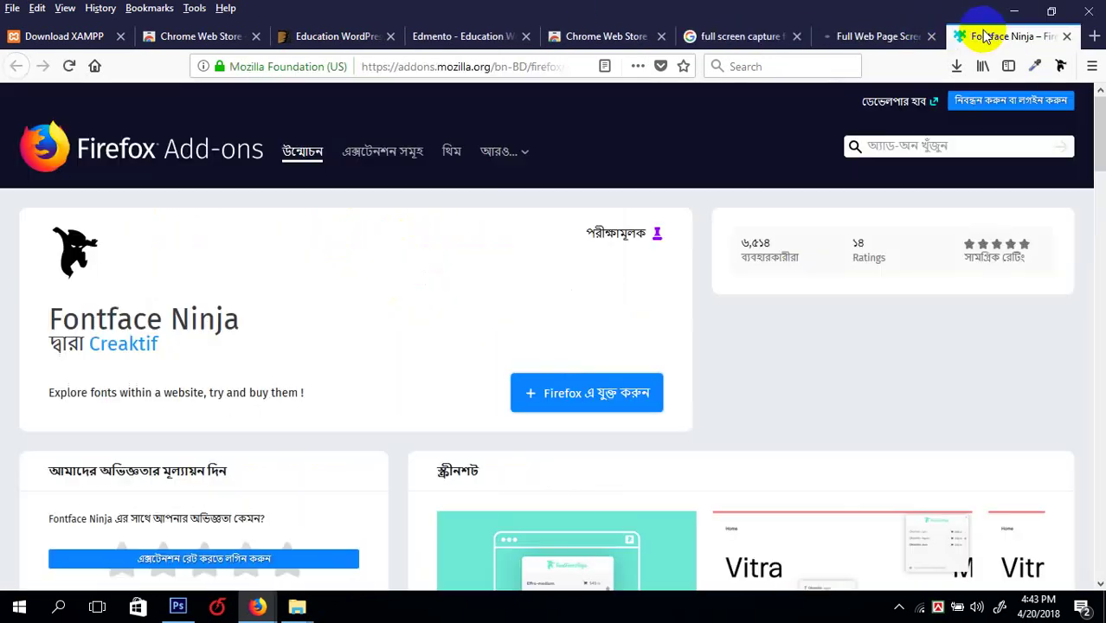
pyautogui.click(1067, 37)
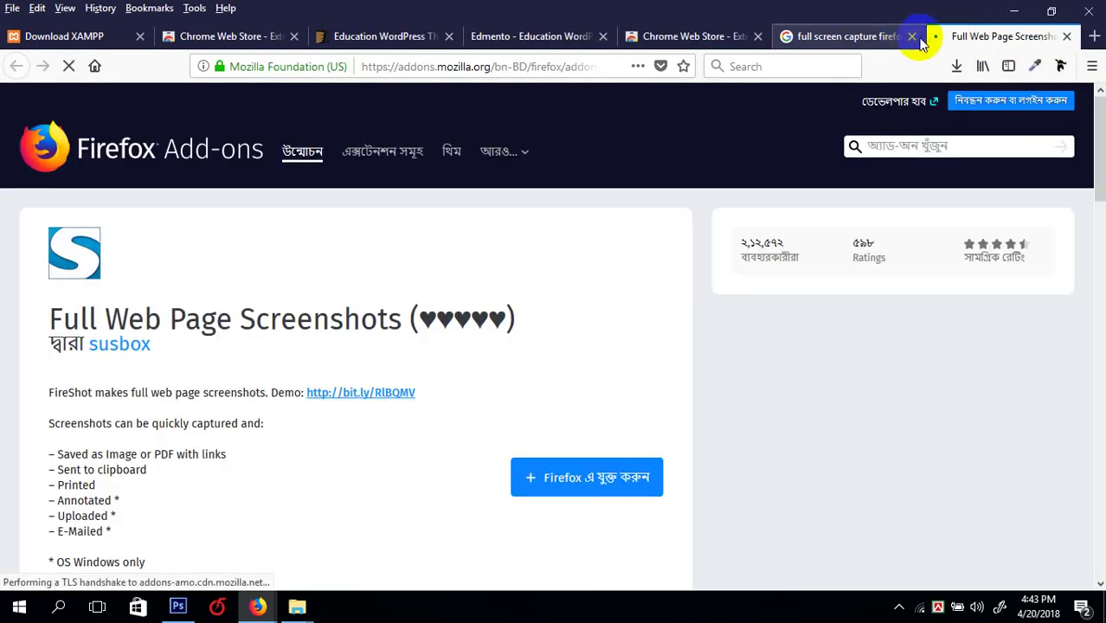
pyautogui.click(588, 482)
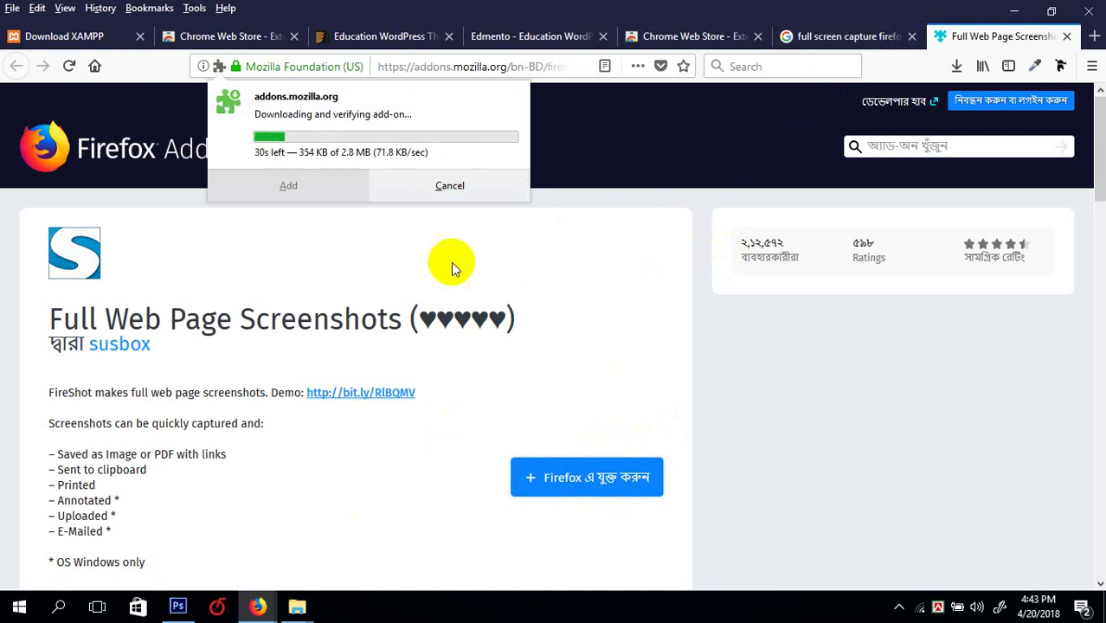
pyautogui.scroll(-5, 434, 264)
pyautogui.scroll(5, 434, 264)
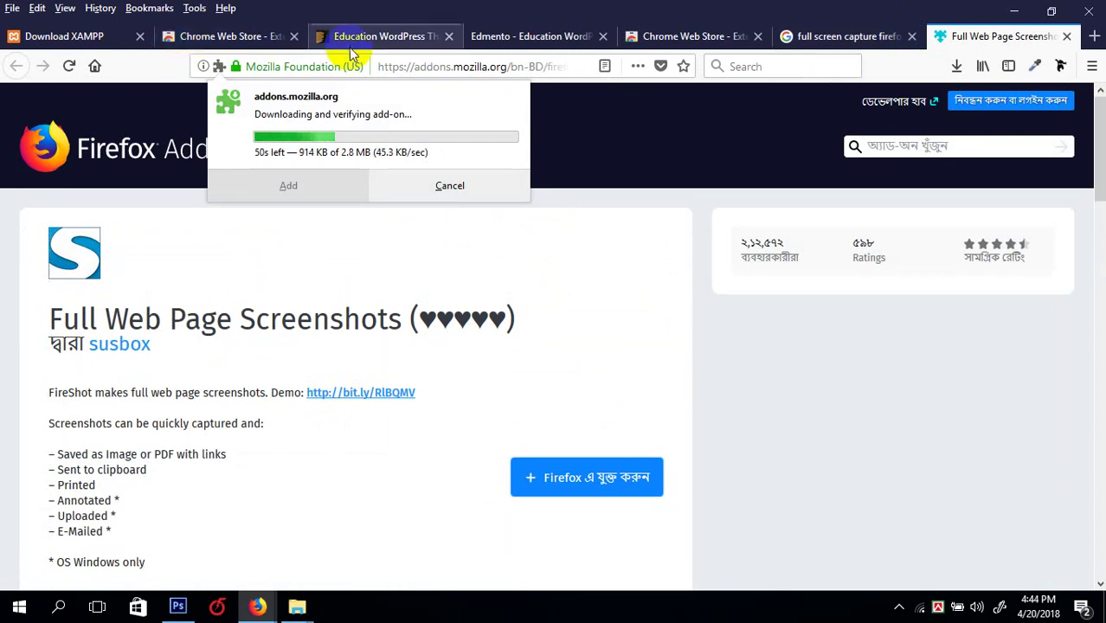
# - Launch Fontface Ninja on the Edmento theme preview and go through its introduction to the font list
pyautogui.click(390, 44)
pyautogui.scroll(8, 884, 317)
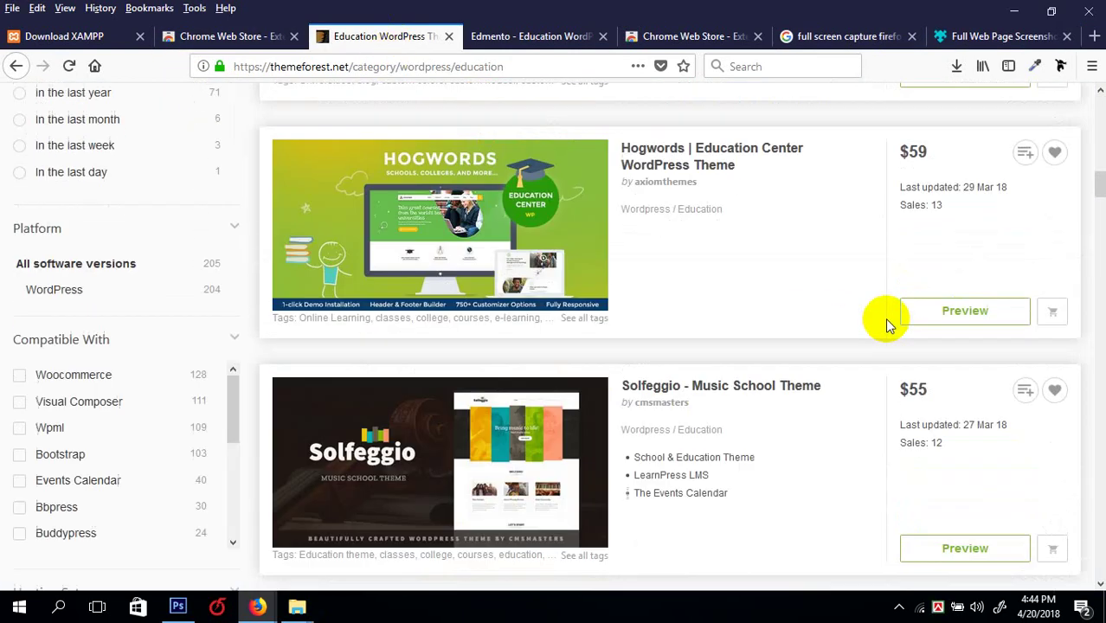
pyautogui.scroll(5, 884, 317)
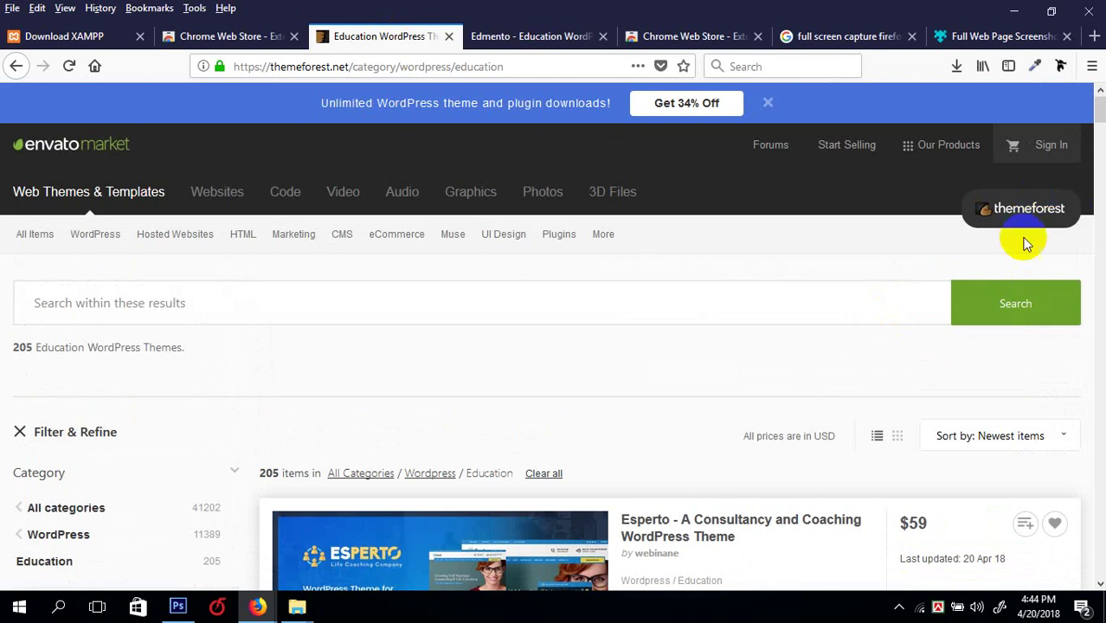
pyautogui.scroll(-3, 865, 214)
pyautogui.scroll(3, 865, 213)
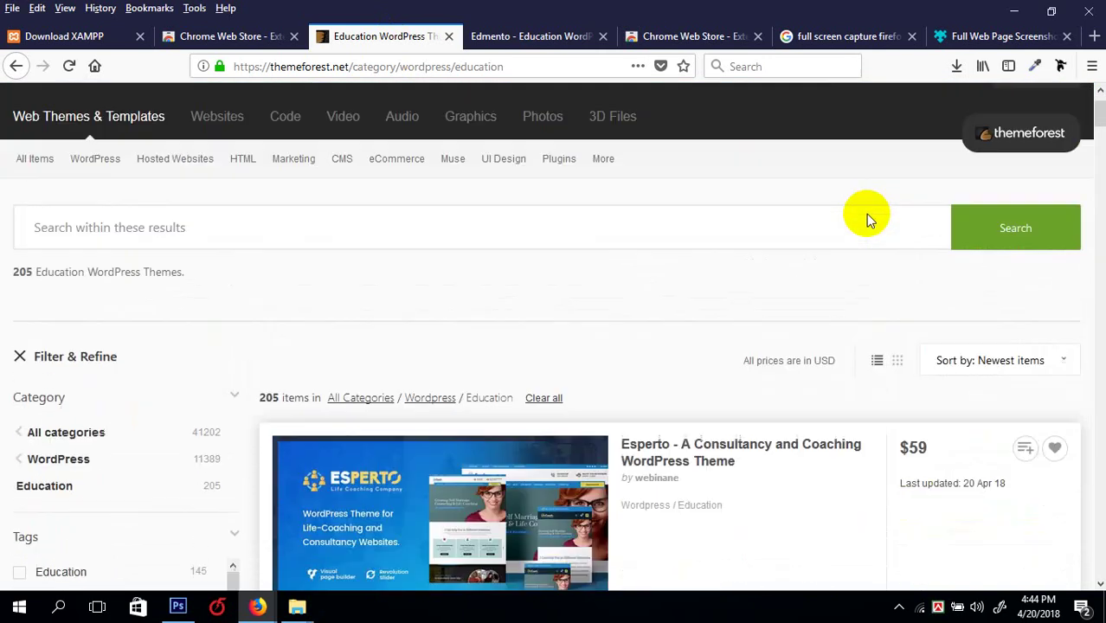
pyautogui.click(545, 38)
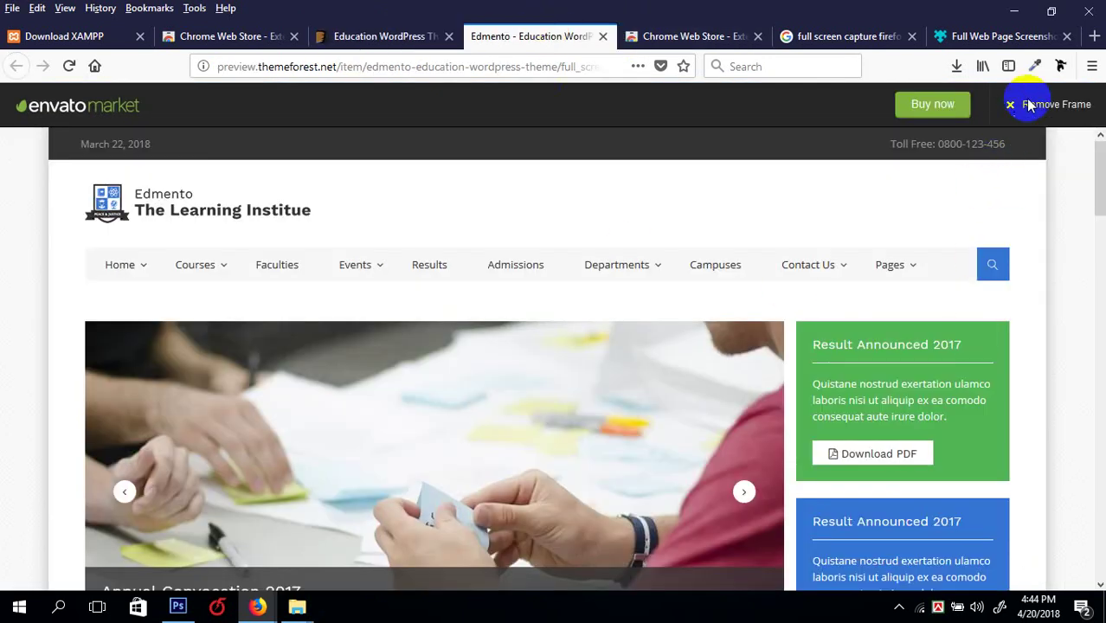
pyautogui.click(1060, 66)
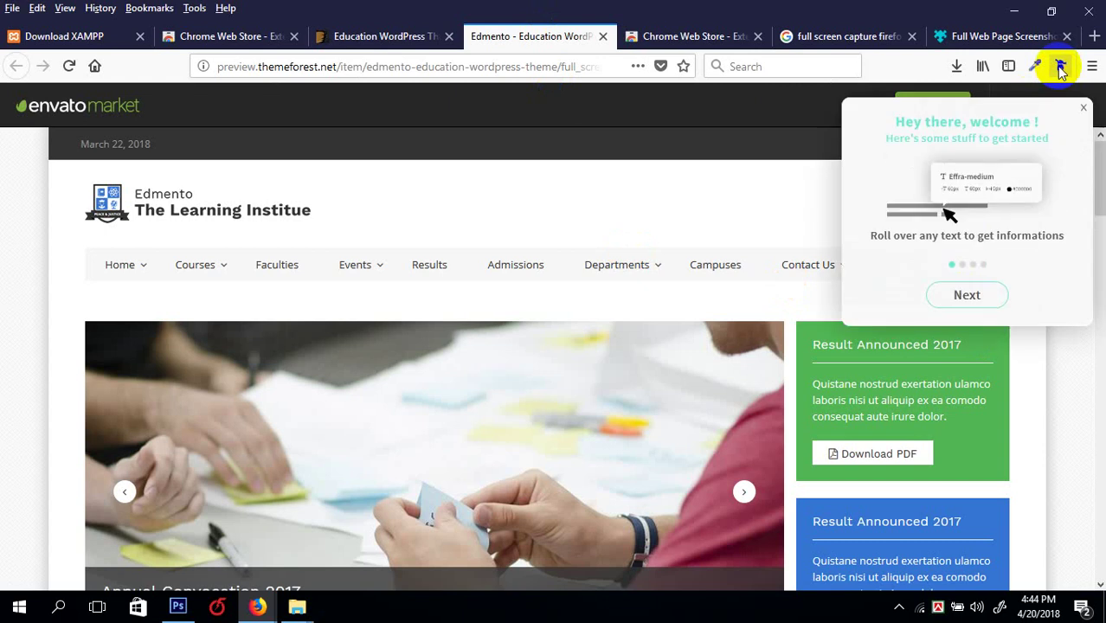
pyautogui.click(966, 296)
pyautogui.click(966, 296)
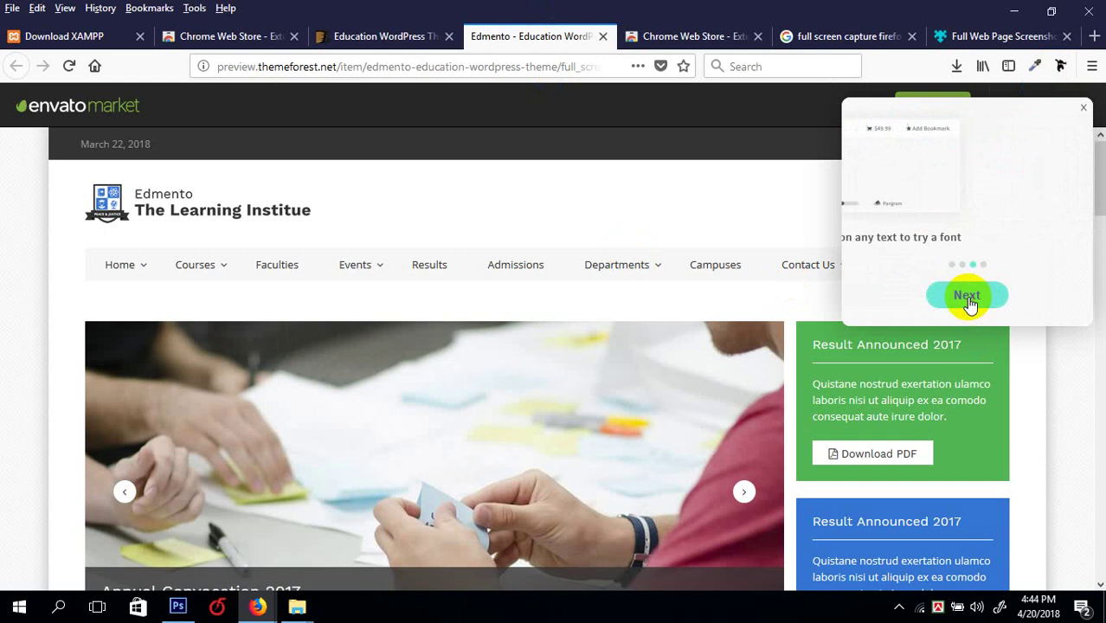
pyautogui.click(966, 295)
pyautogui.click(964, 296)
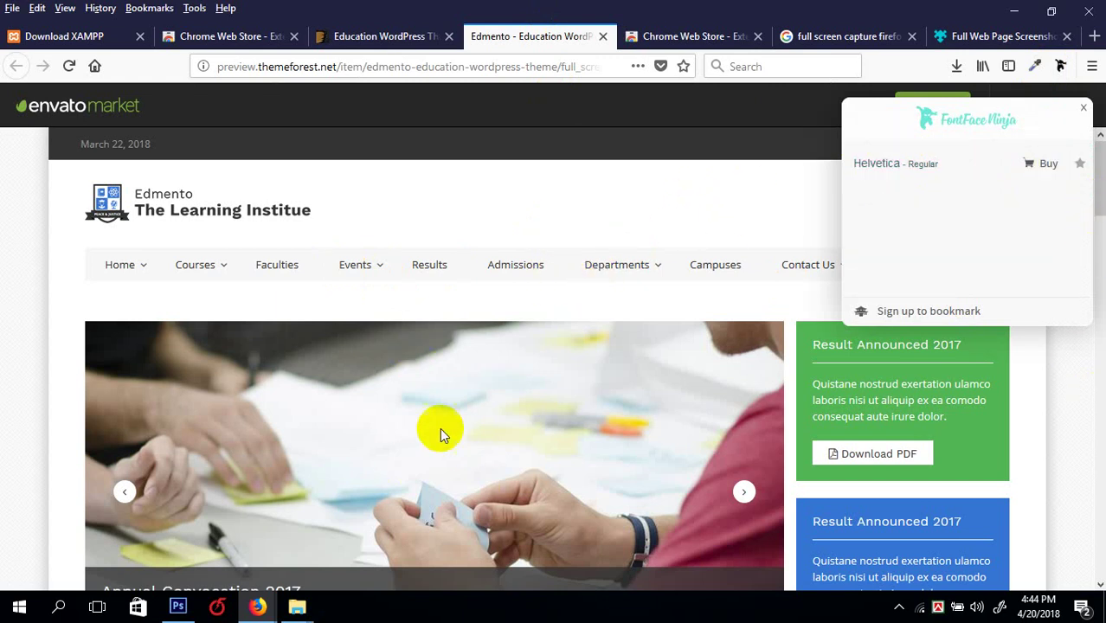
# - Dismiss the Fontface Ninja panel, look through the Edmento preview page and close it
pyautogui.moveTo(1048, 111); pyautogui.dragTo(1062, 159)
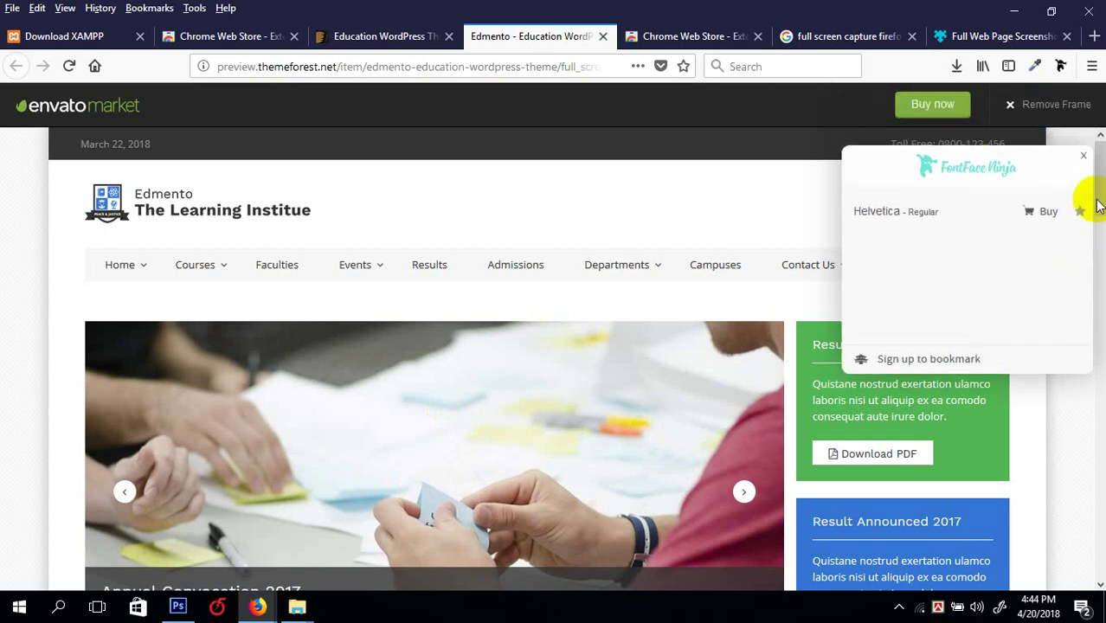
pyautogui.click(1084, 163)
pyautogui.scroll(-8, 1091, 242)
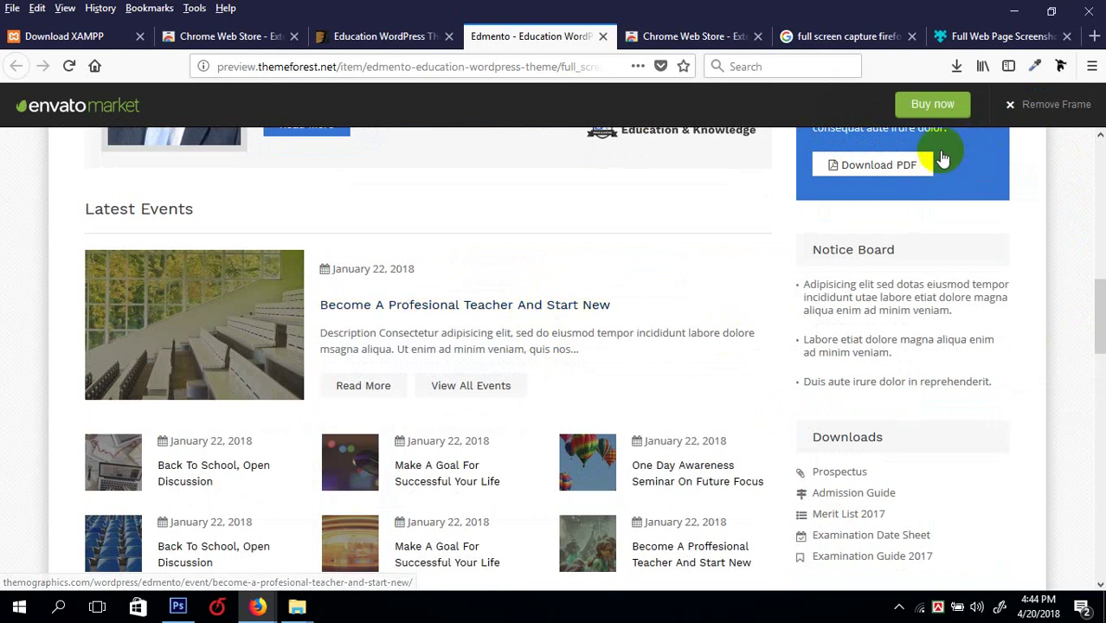
pyautogui.scroll(-6, 440, 371)
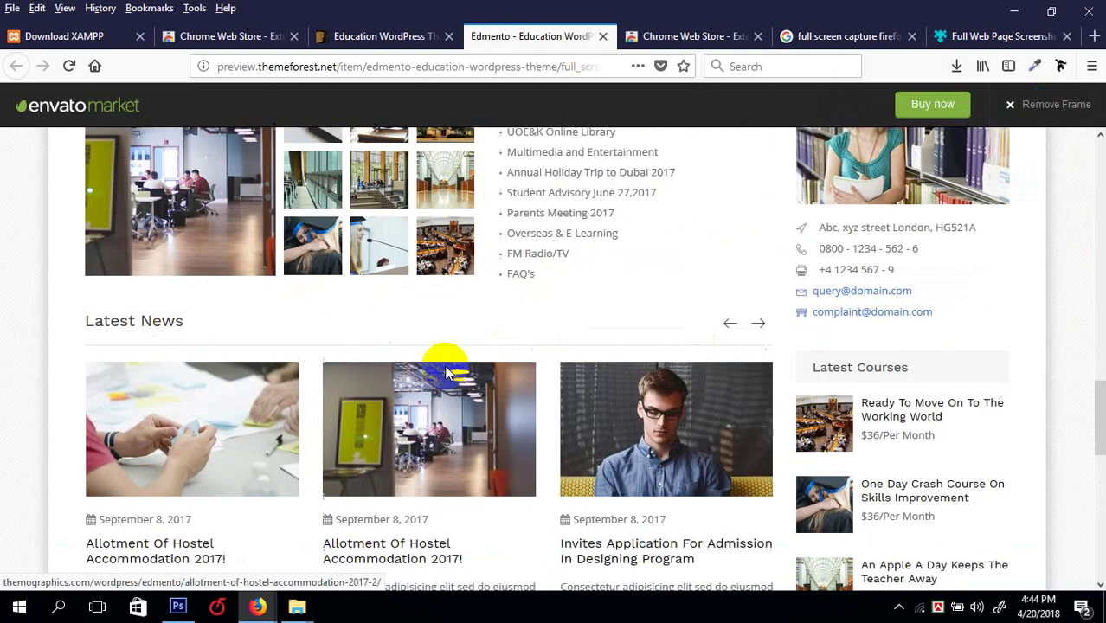
pyautogui.scroll(15, 441, 364)
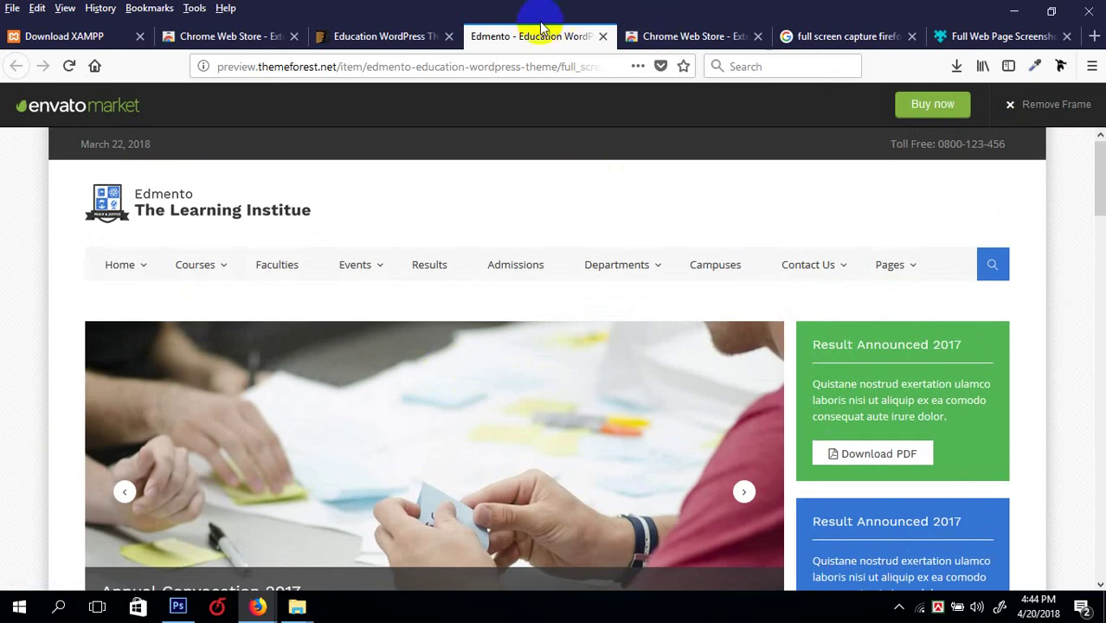
pyautogui.click(602, 37)
# - Open the preview of the Greenwich language school theme from the ThemeForest education themes list
pyautogui.click(358, 36)
pyautogui.scroll(-7, 612, 292)
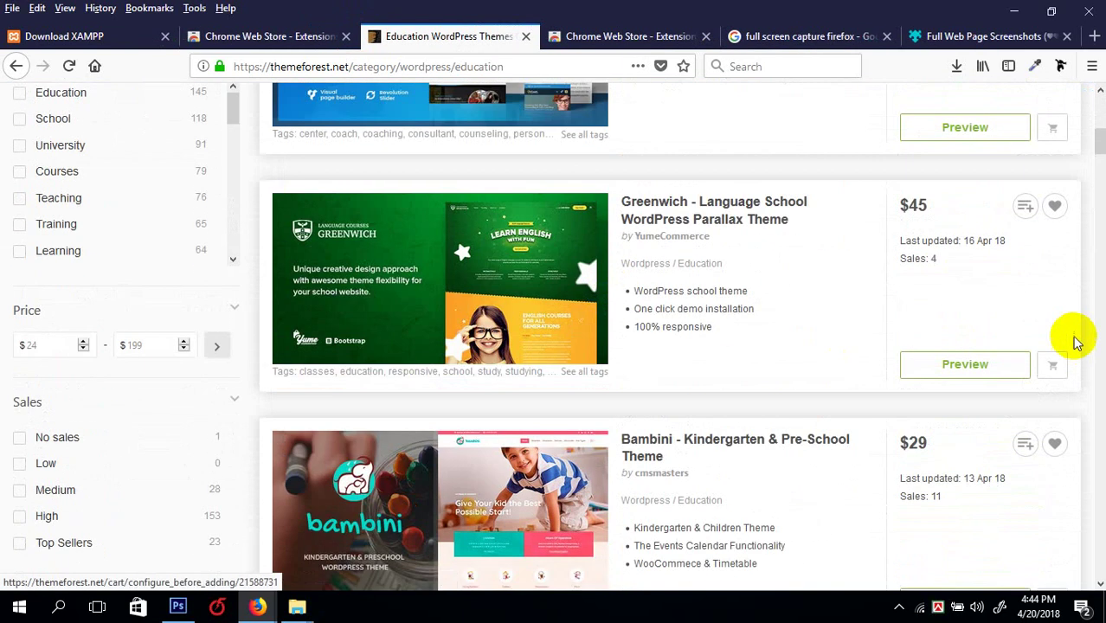
pyautogui.click(953, 363)
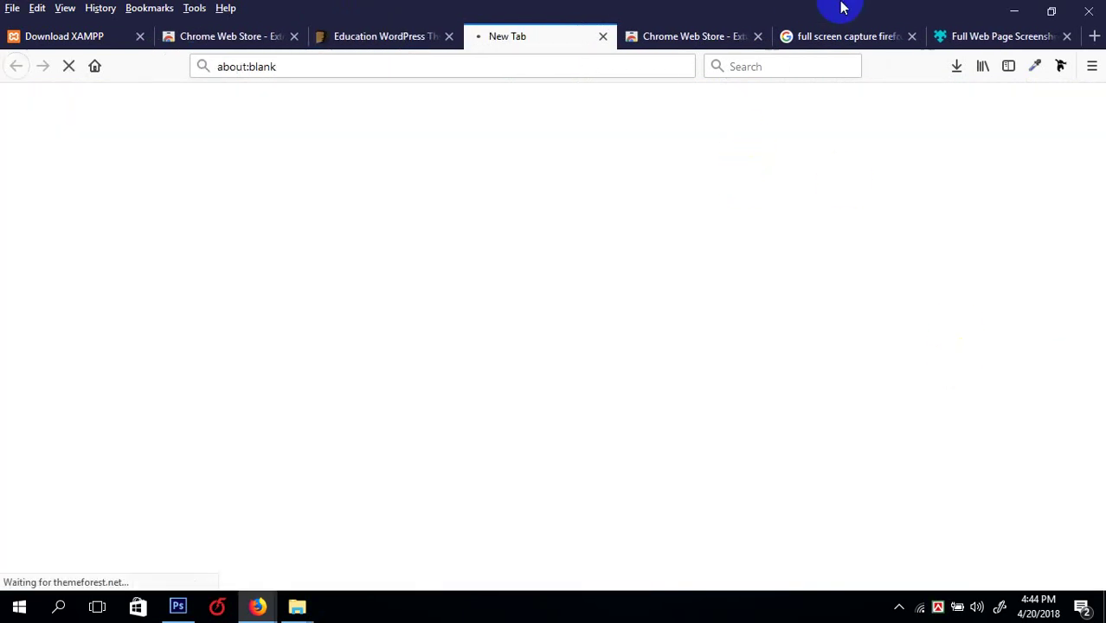
# - Grant the FireShot extension's requested permissions to add it to Firefox, and return to the Greenwich preview
pyautogui.click(996, 35)
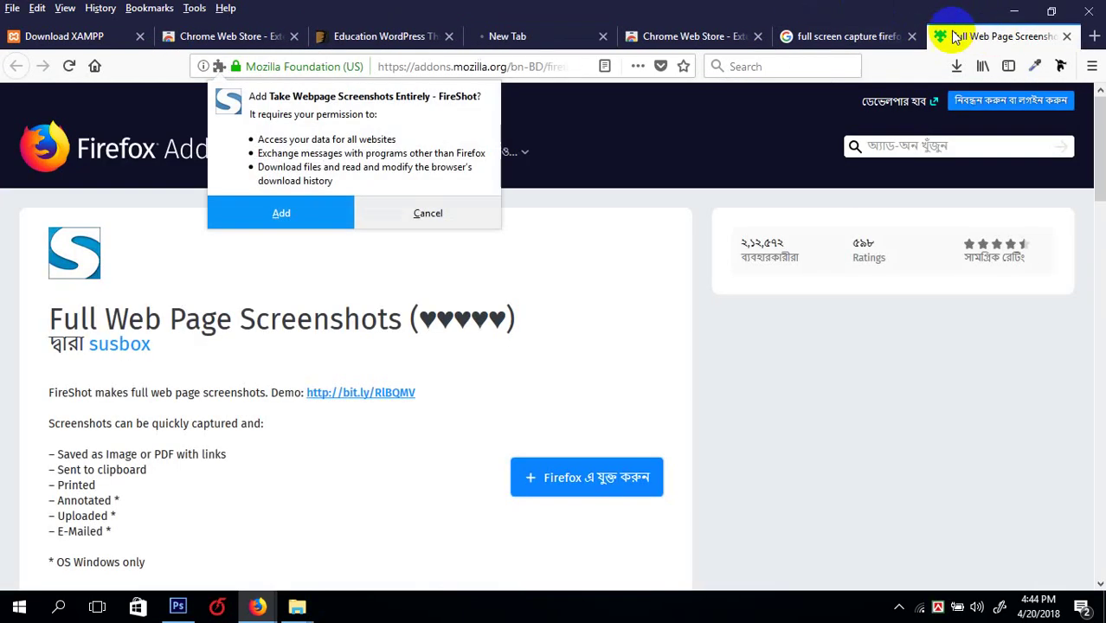
pyautogui.click(280, 213)
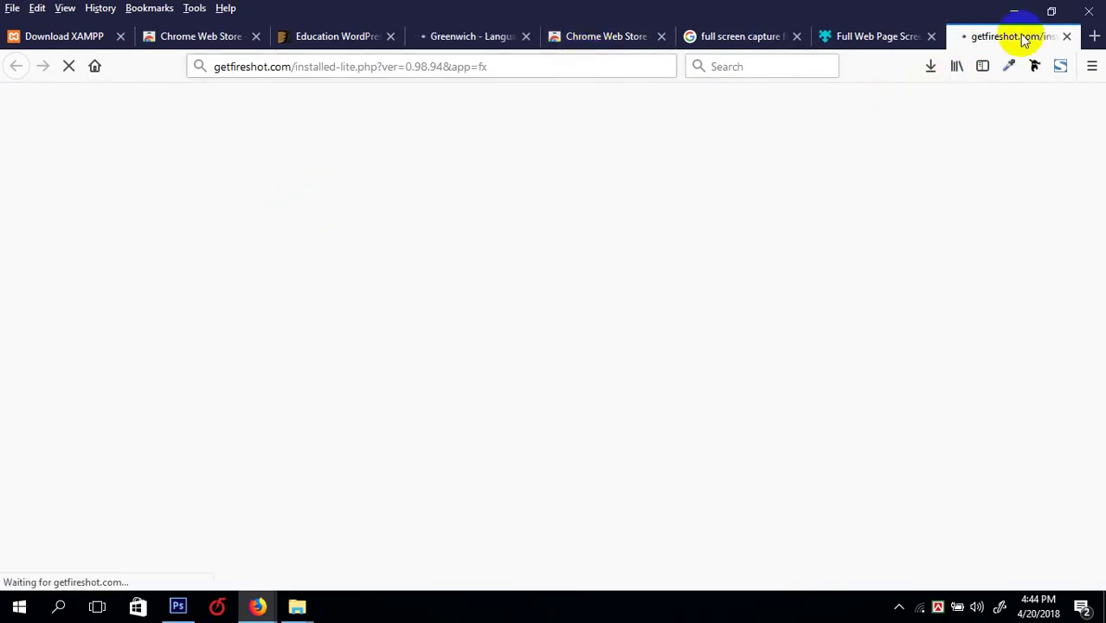
pyautogui.click(467, 37)
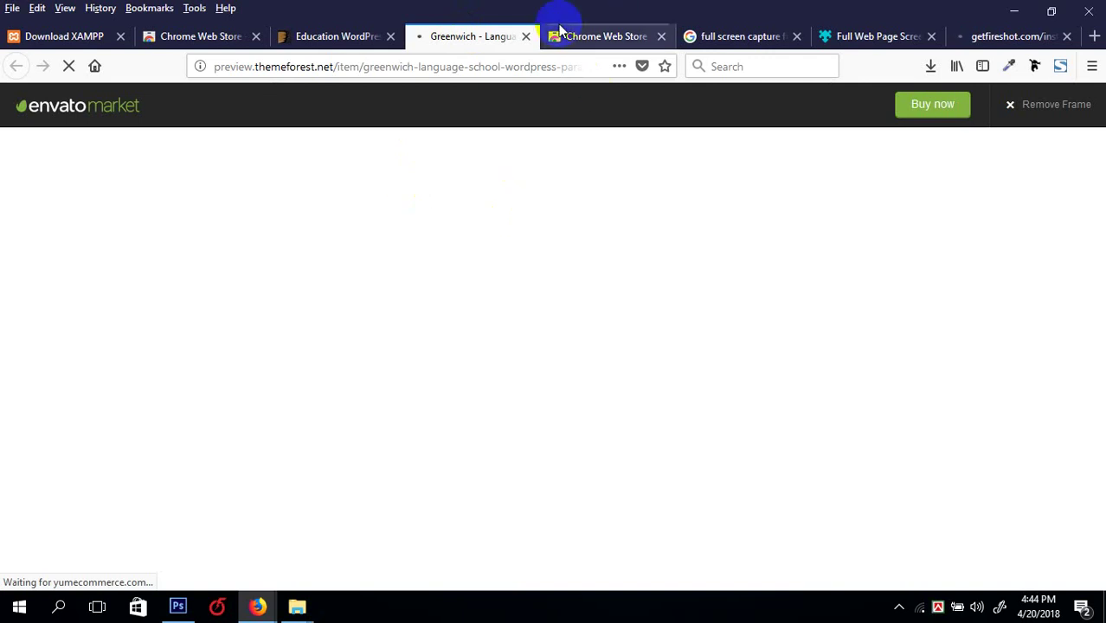
# - Read through the FireShot Lite installation page for its capture instructions and advanced features
pyautogui.click(996, 44)
pyautogui.scroll(-5, 496, 240)
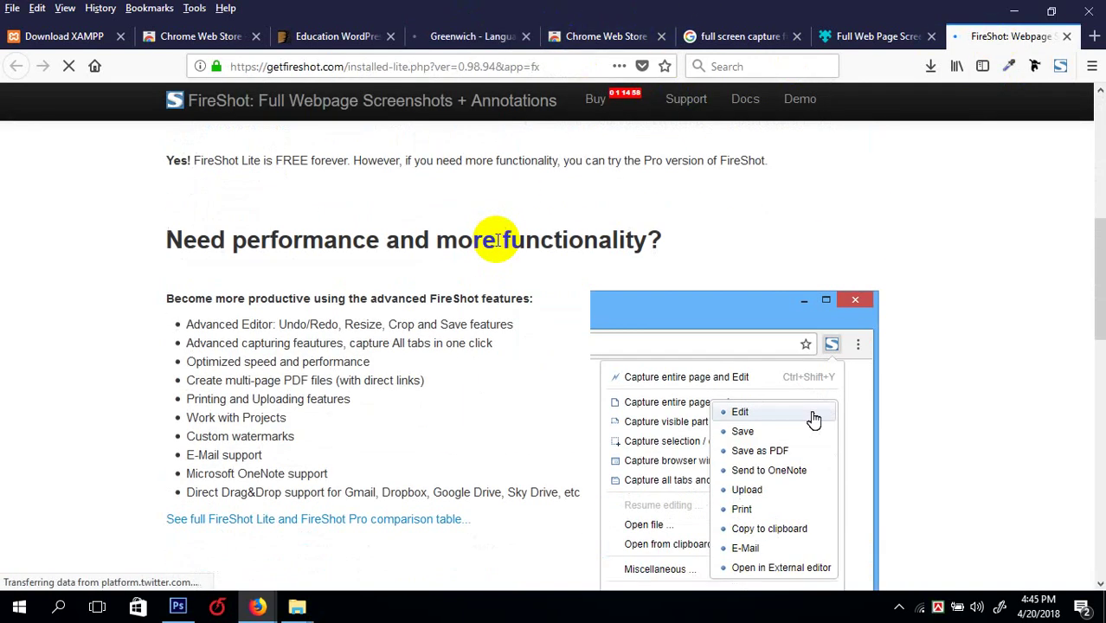
pyautogui.scroll(5, 496, 240)
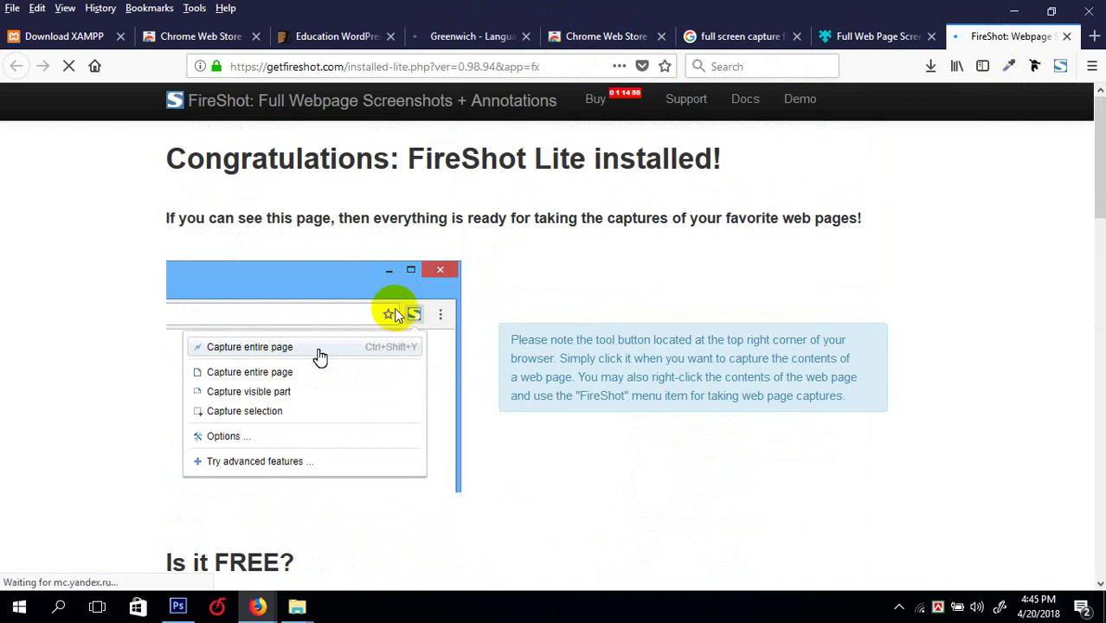
pyautogui.scroll(-15, 598, 282)
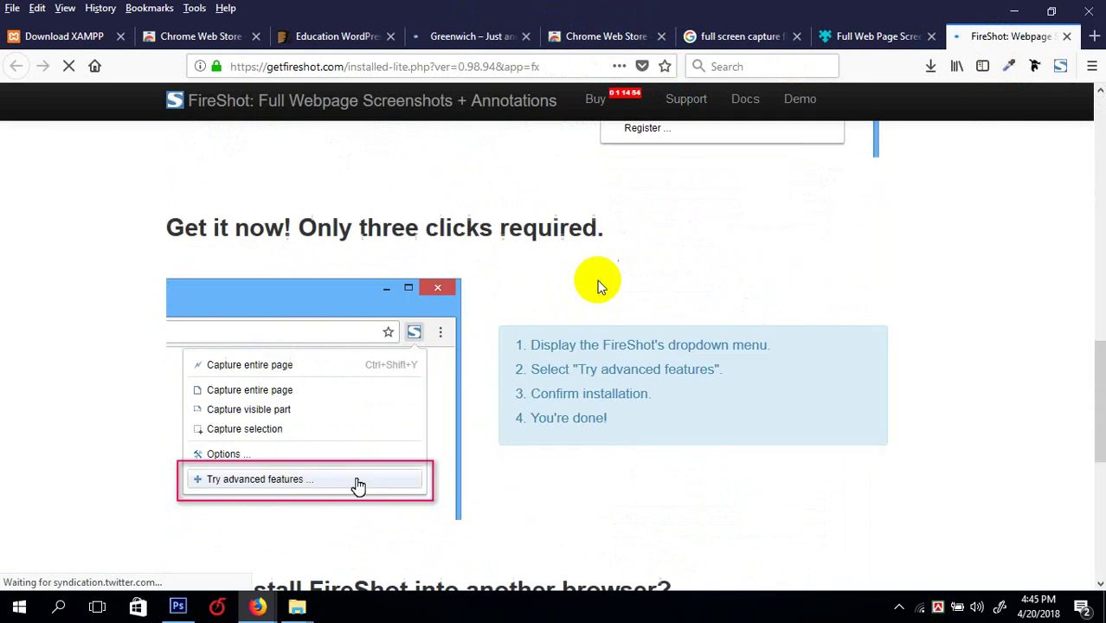
pyautogui.scroll(12, 598, 282)
pyautogui.scroll(3, 598, 282)
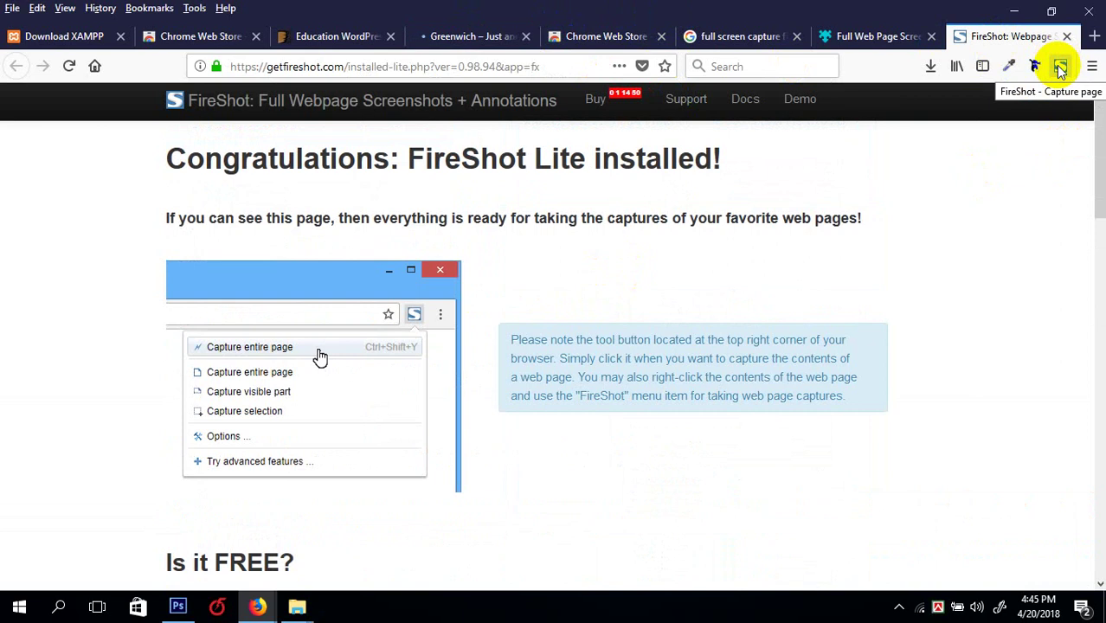
# - Skim the FireShot feature overview, and close it along with the Full Web Page Screenshots add-on page
pyautogui.scroll(-15, 567, 232)
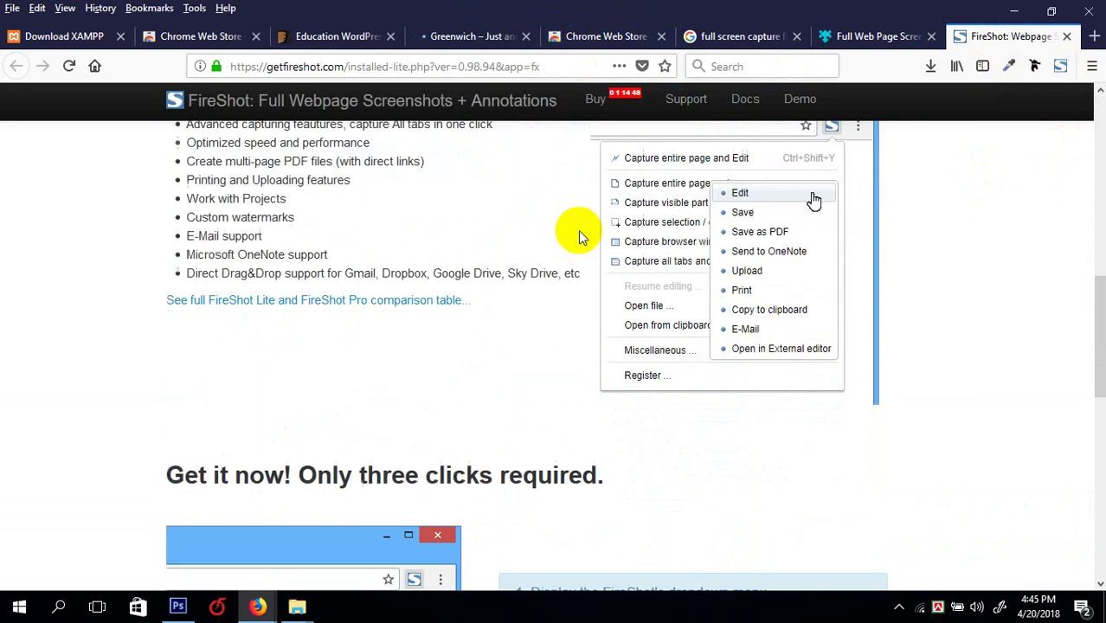
pyautogui.scroll(10, 678, 184)
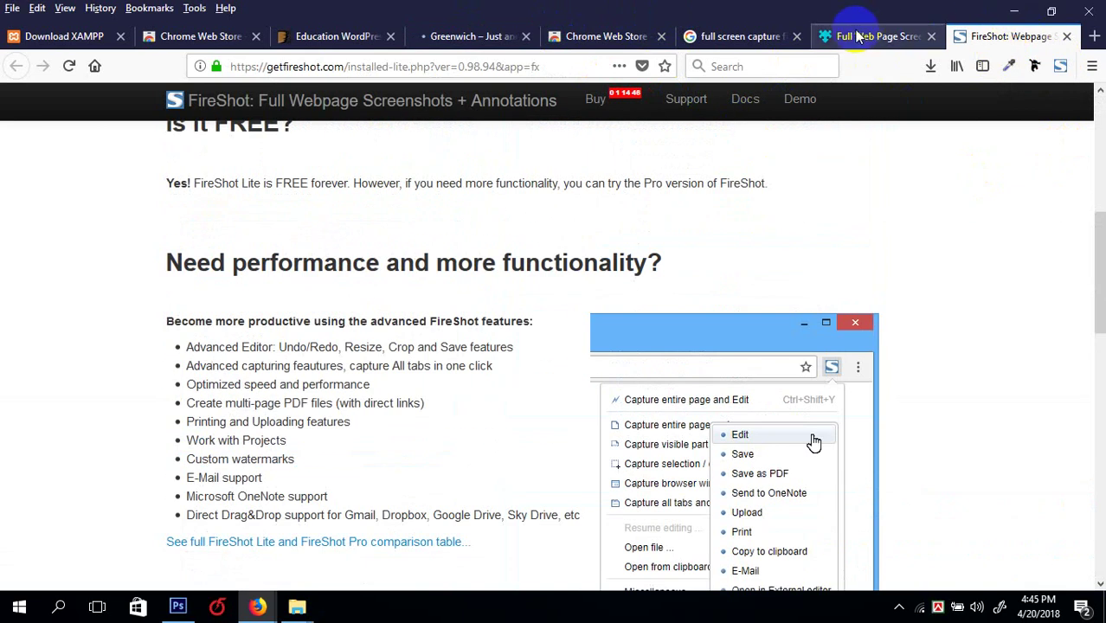
pyautogui.click(865, 37)
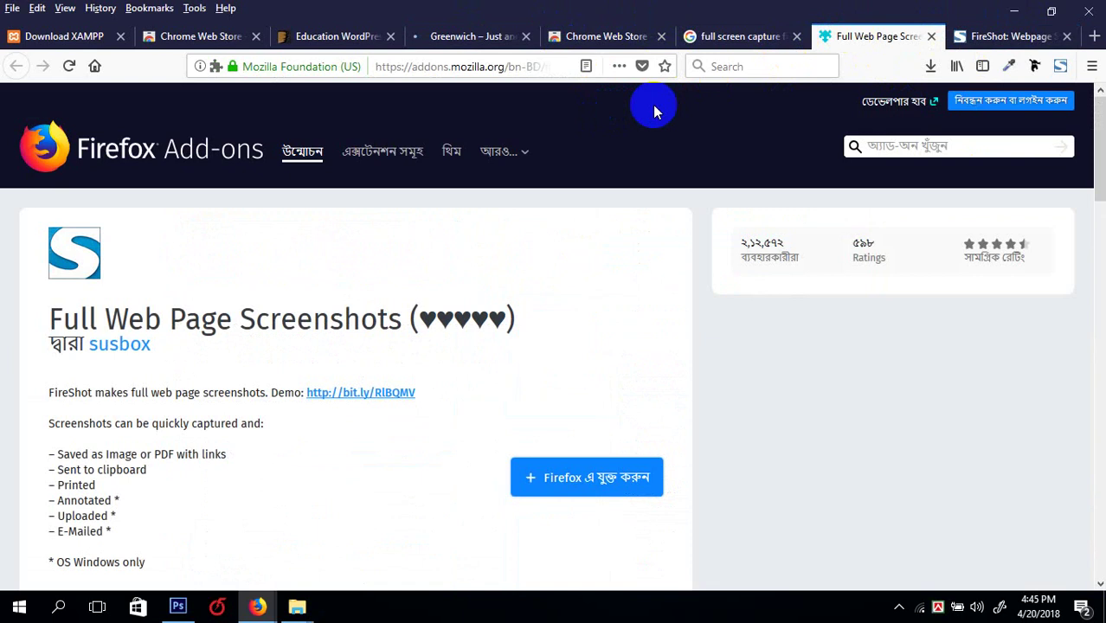
pyautogui.click(1034, 38)
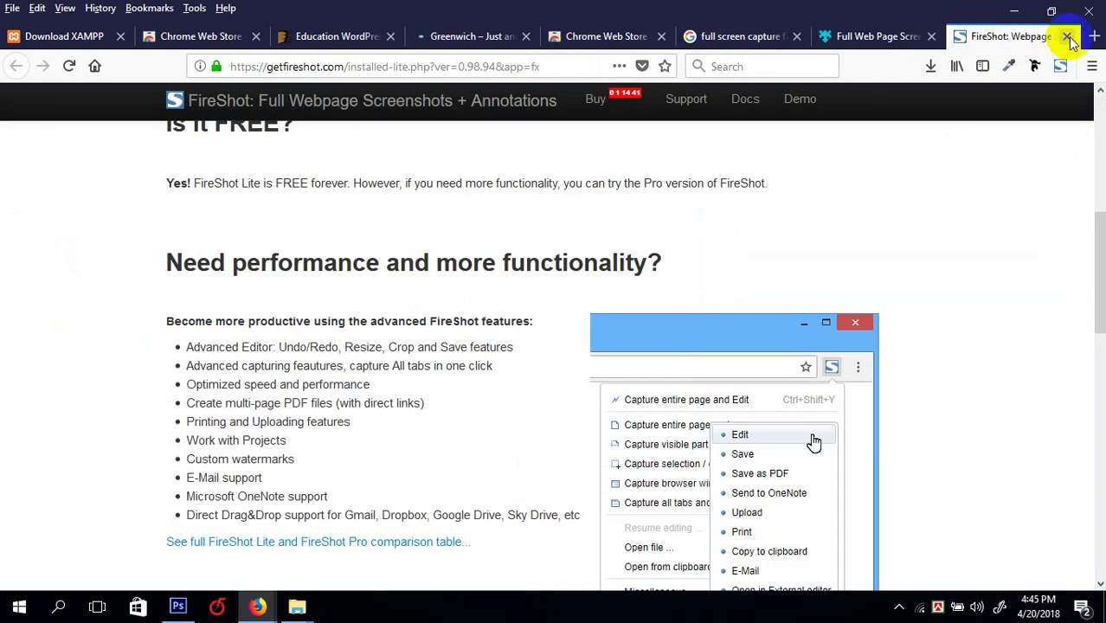
pyautogui.click(1067, 36)
pyautogui.click(1067, 36)
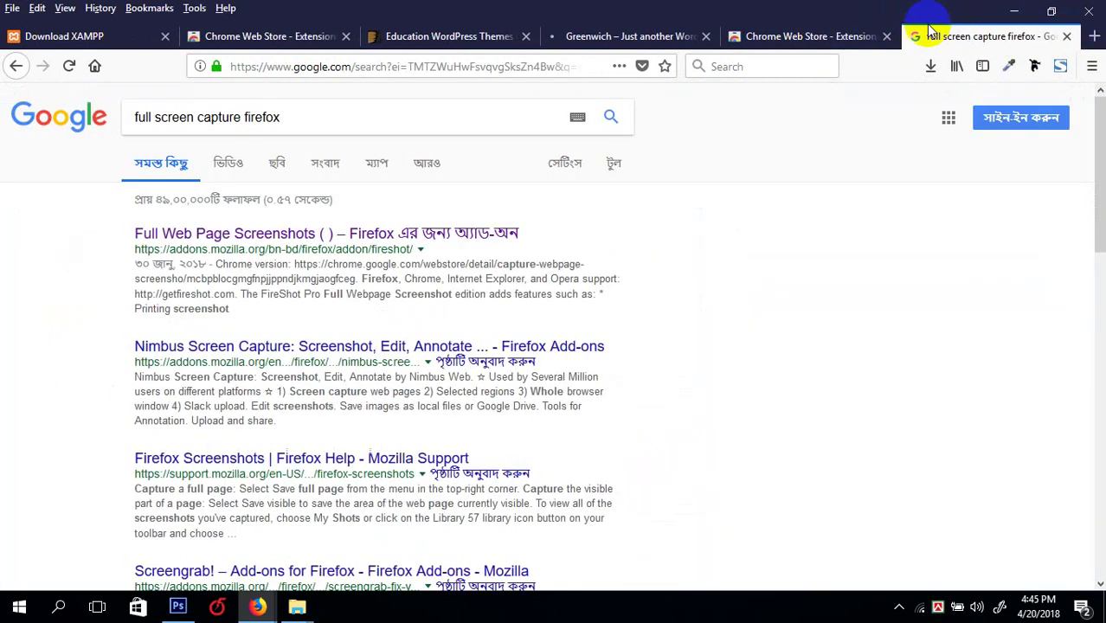
# - Glance over the second Chrome Web Store extensions page and close it
pyautogui.click(779, 33)
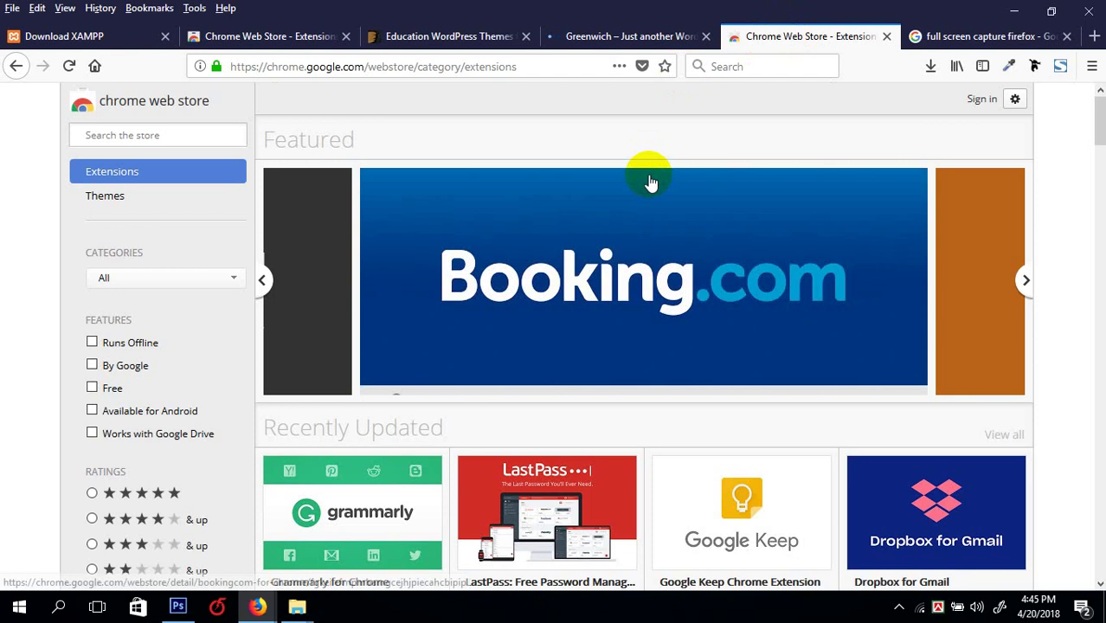
pyautogui.scroll(-3, 650, 184)
pyautogui.scroll(3, 648, 182)
pyautogui.click(886, 36)
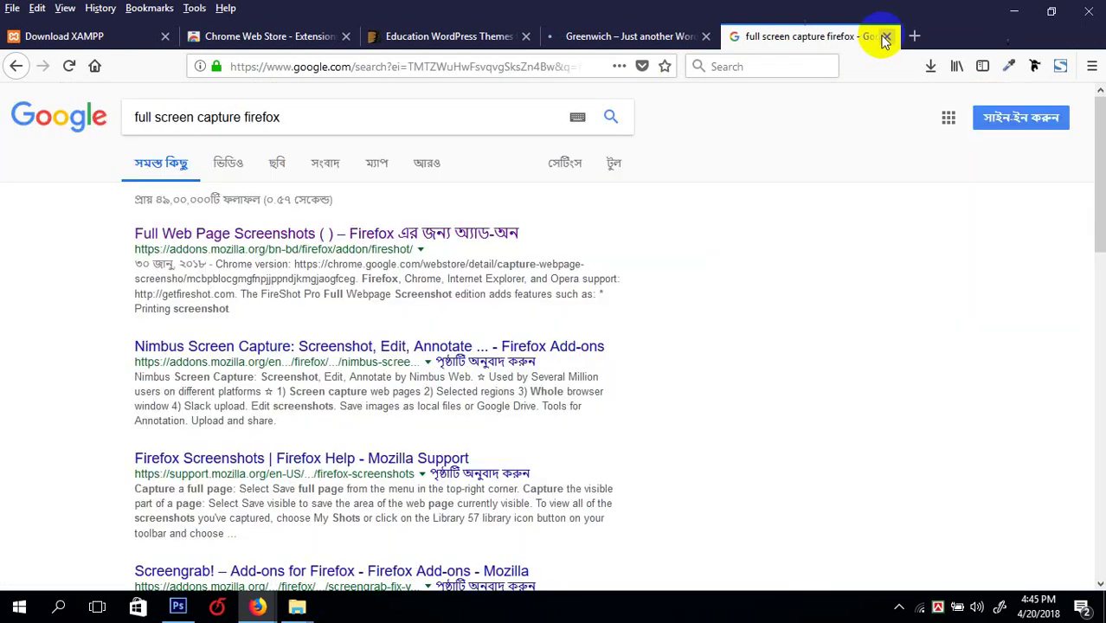
# - Look through the Greenwich preview down to the contacts section and return to its hero banner
pyautogui.click(627, 36)
pyautogui.scroll(-5, 548, 263)
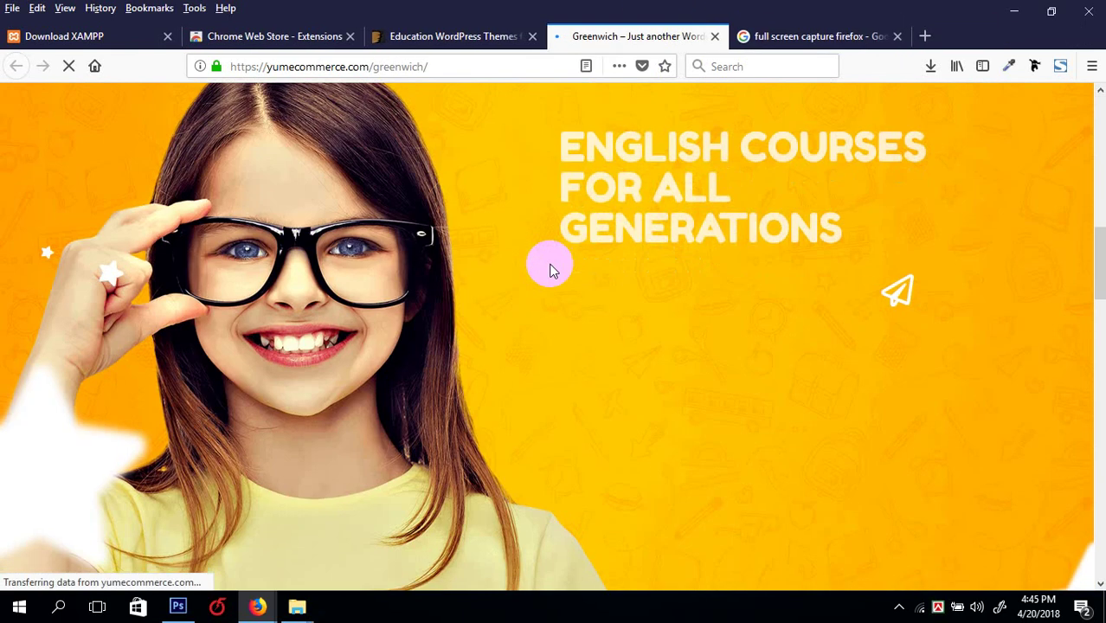
pyautogui.scroll(-10, 549, 268)
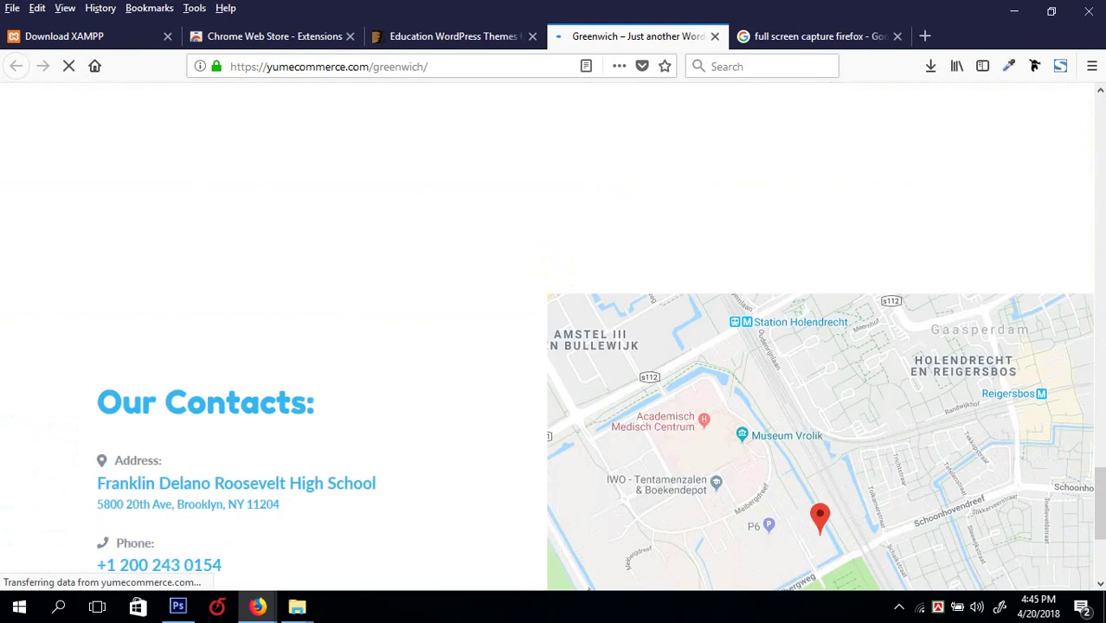
pyautogui.moveTo(1101, 509); pyautogui.dragTo(1101, 135)
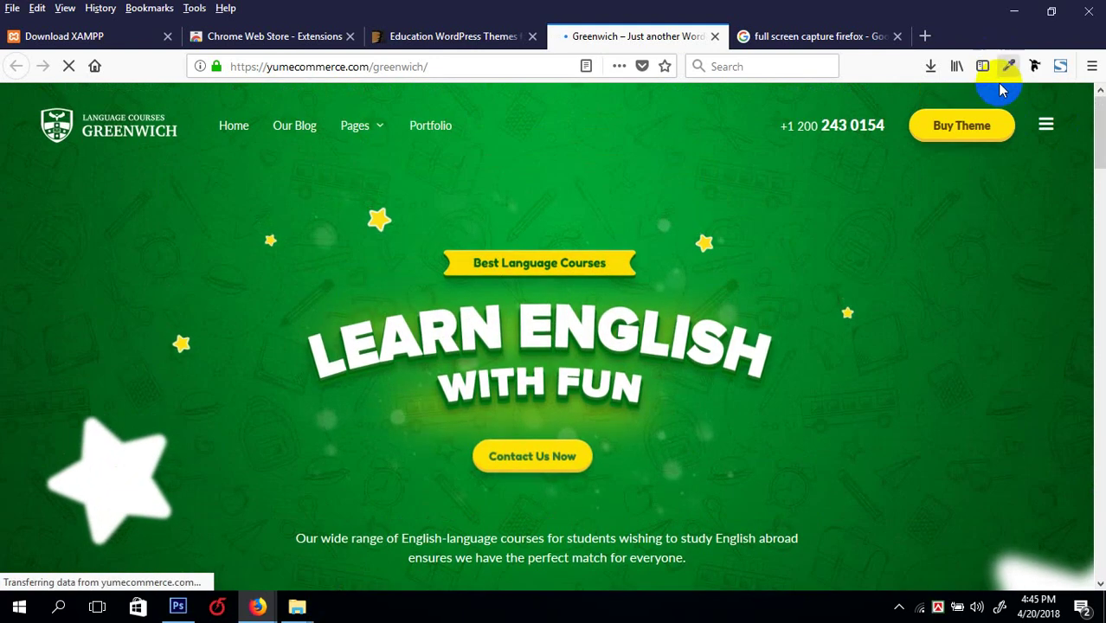
# - Run Fontface Ninja on the Greenwich preview and inspect the fonts used in the hero, intro and kids' course sections
pyautogui.click(1033, 67)
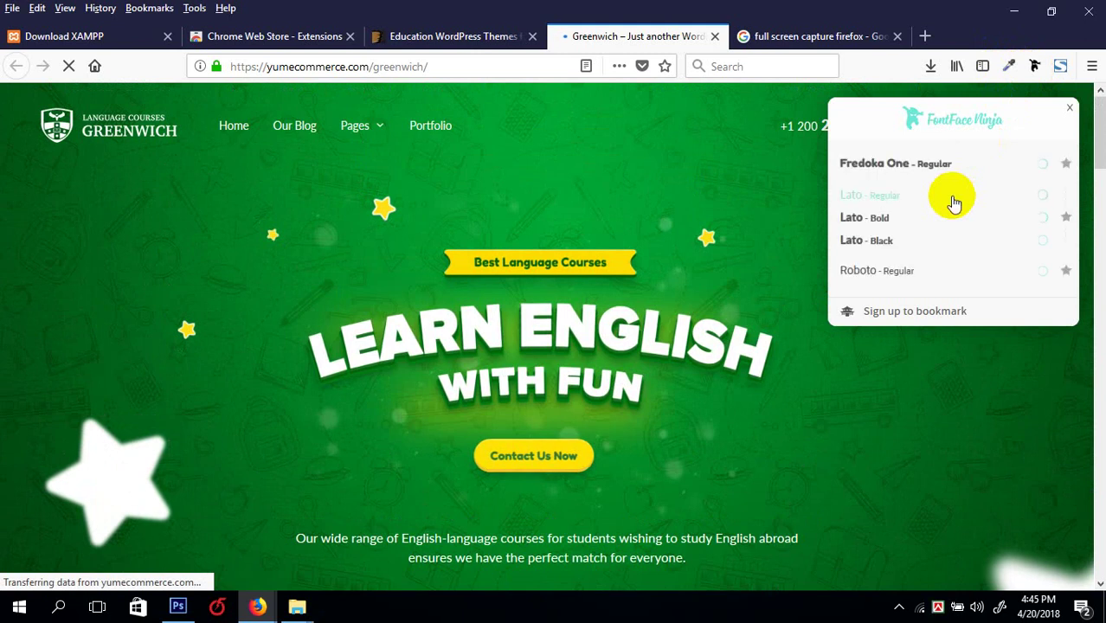
pyautogui.scroll(-3, 585, 272)
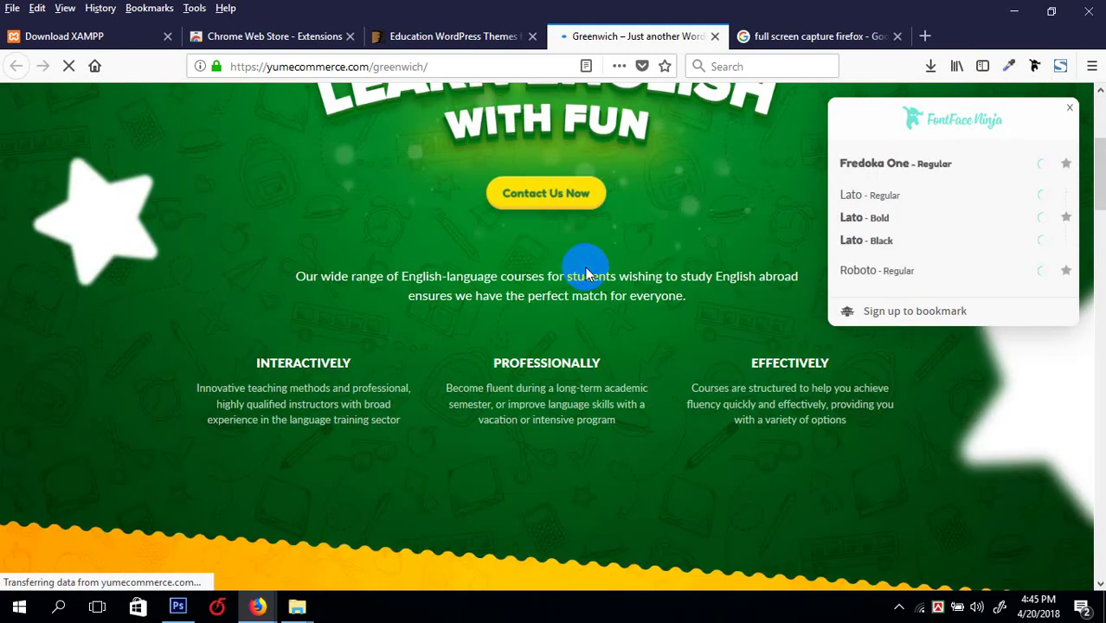
pyautogui.scroll(-3, 586, 273)
pyautogui.scroll(-4, 547, 351)
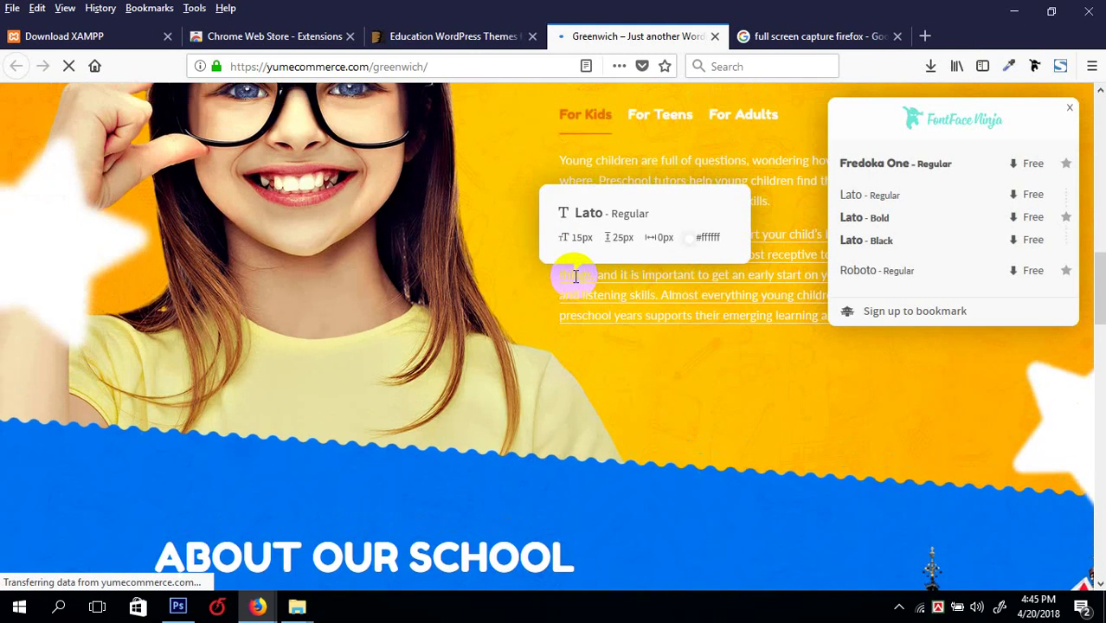
pyautogui.scroll(10, 576, 275)
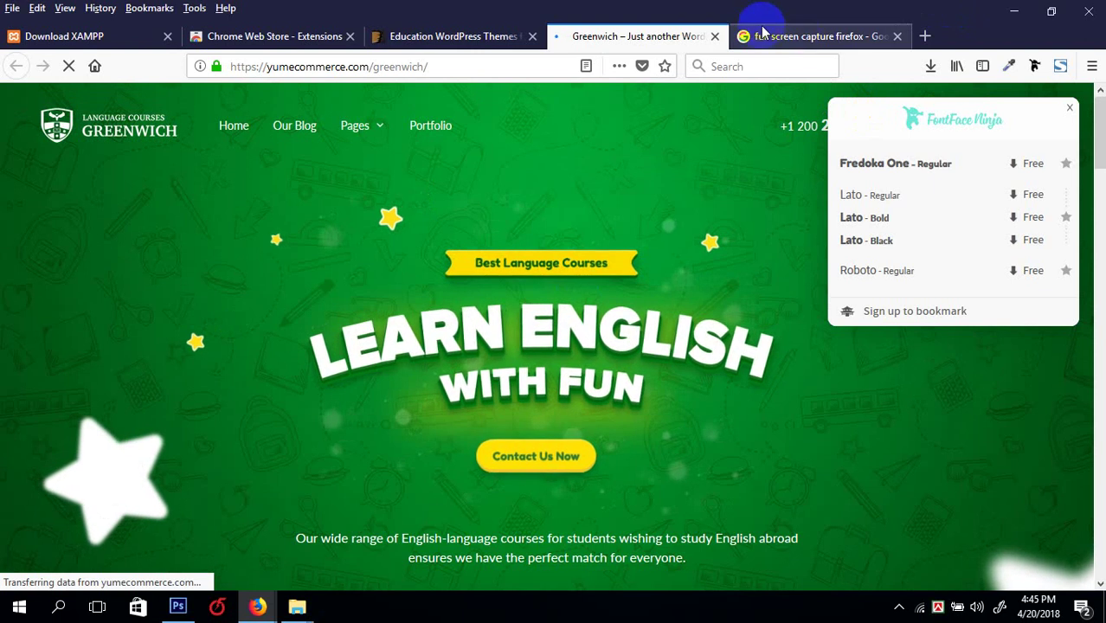
pyautogui.scroll(-6, 623, 227)
pyautogui.scroll(3, 645, 227)
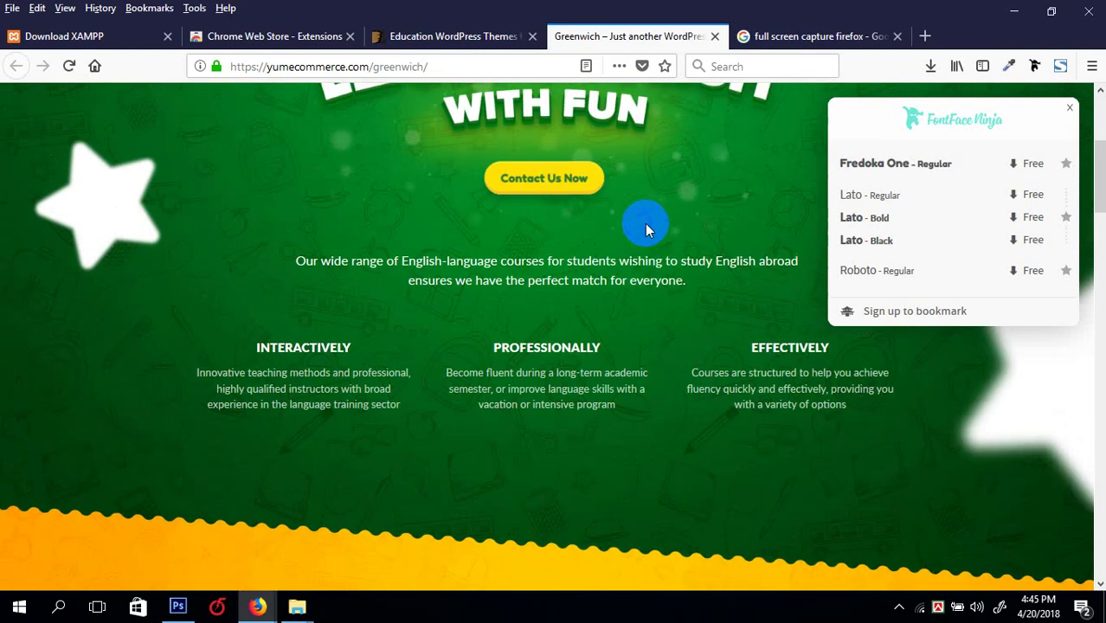
pyautogui.scroll(2, 644, 229)
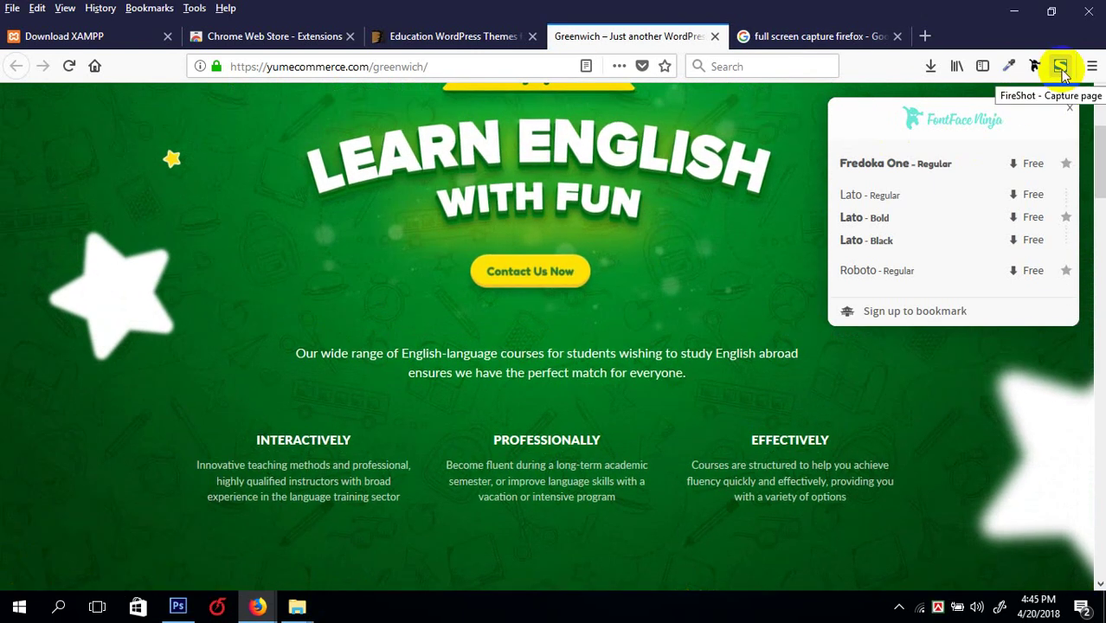
pyautogui.scroll(-5, 612, 452)
pyautogui.scroll(8, 461, 470)
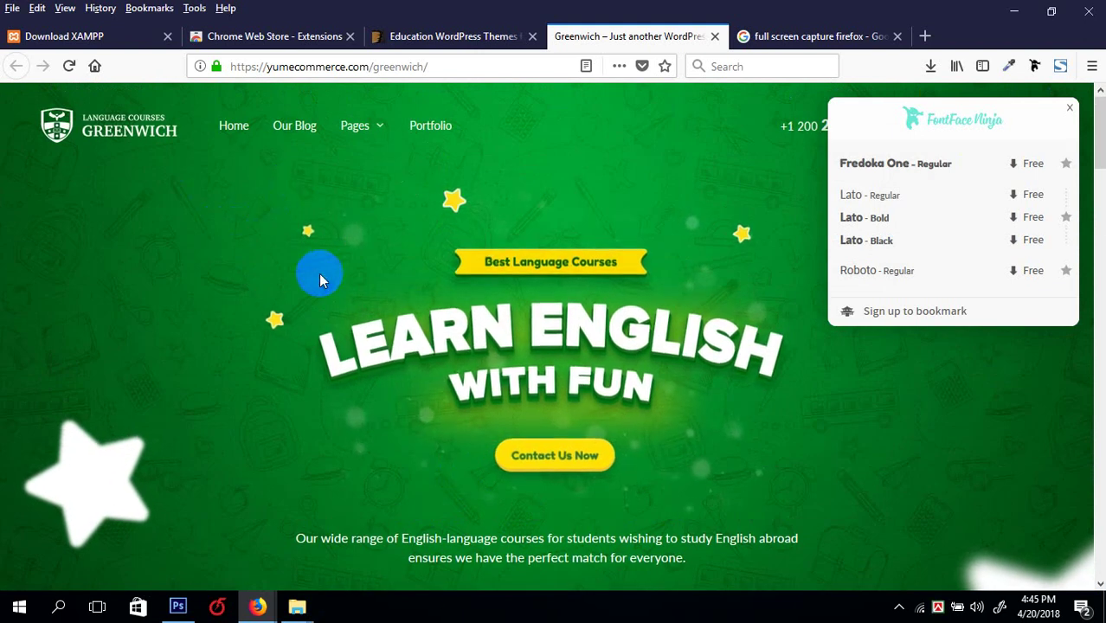
pyautogui.moveTo(389, 536)
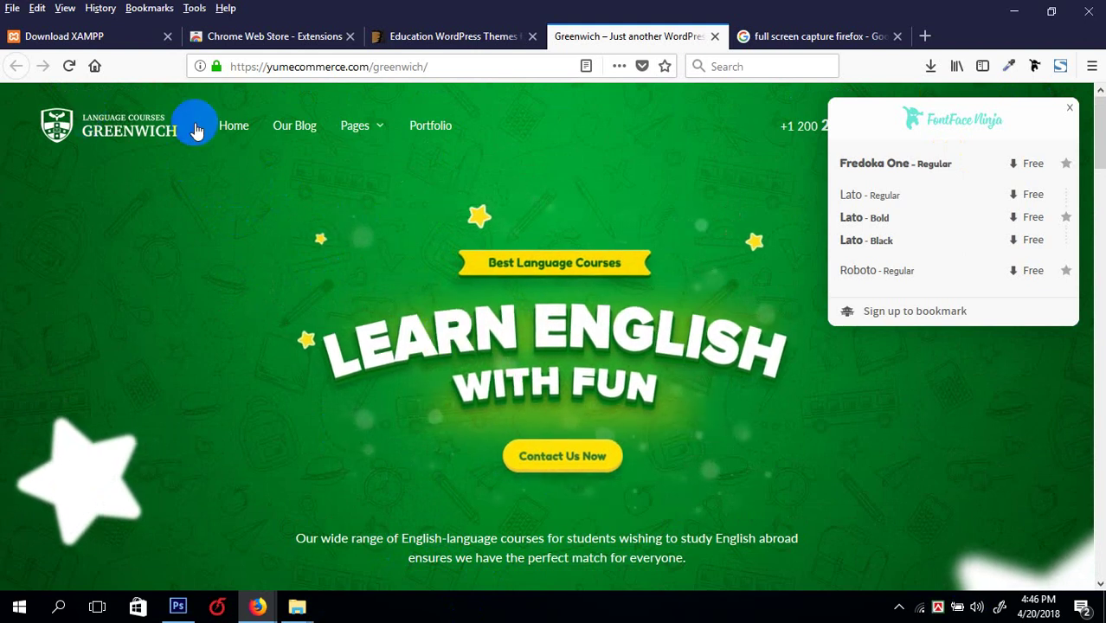
pyautogui.moveTo(350, 129)
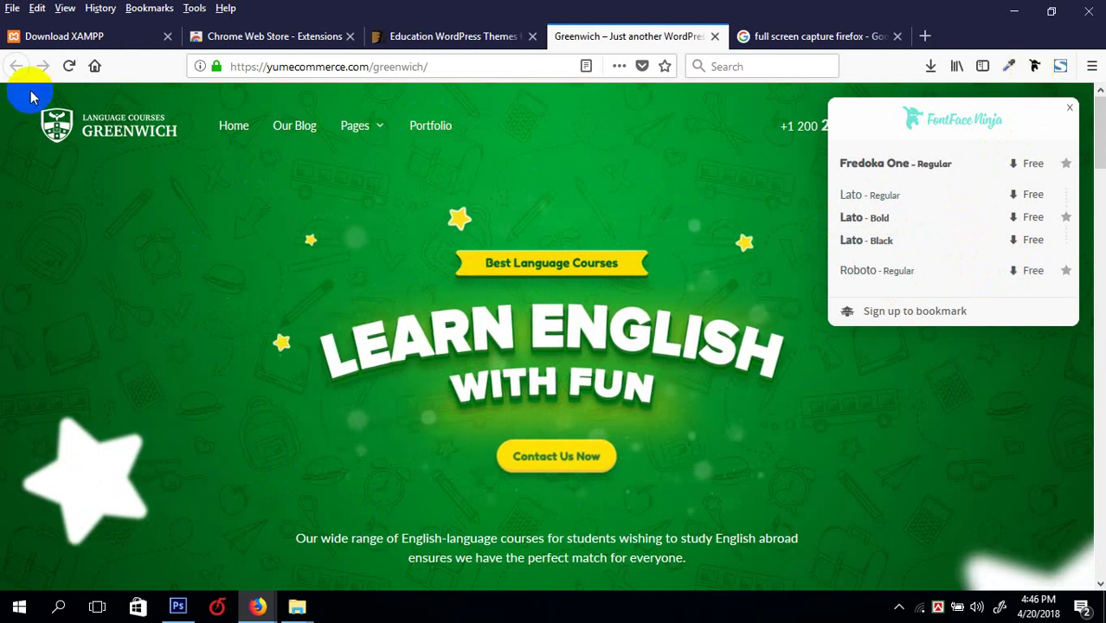
# - Look over the Greenwich and Bambini entries in the ThemeForest education list, and return to the Greenwich preview
pyautogui.click(440, 35)
pyautogui.scroll(-2, 679, 204)
pyautogui.scroll(5, 670, 272)
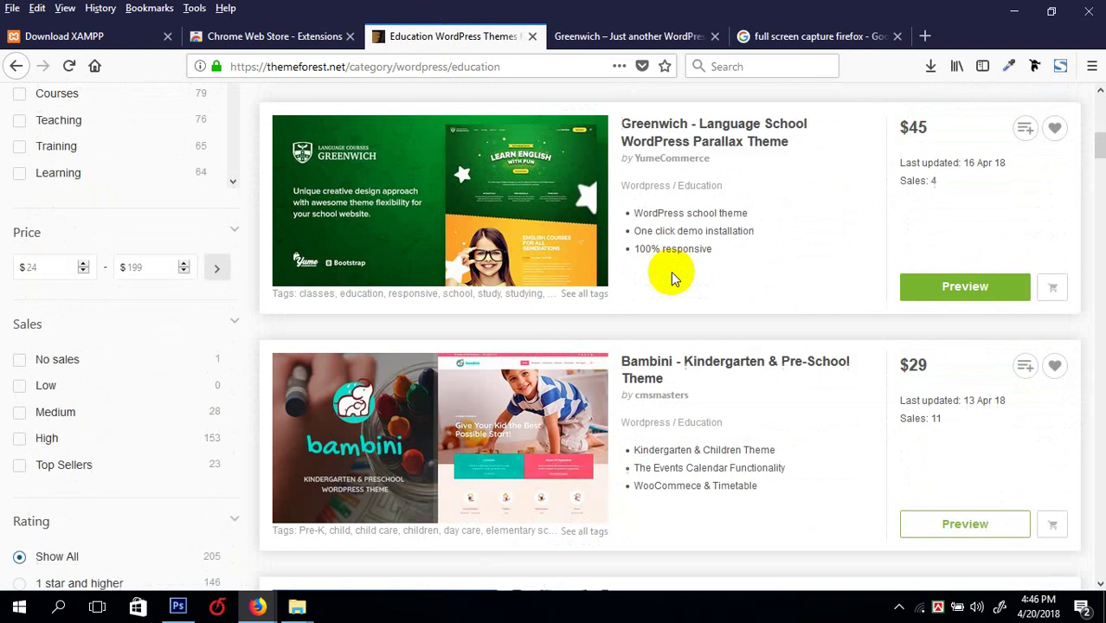
pyautogui.scroll(-4, 547, 365)
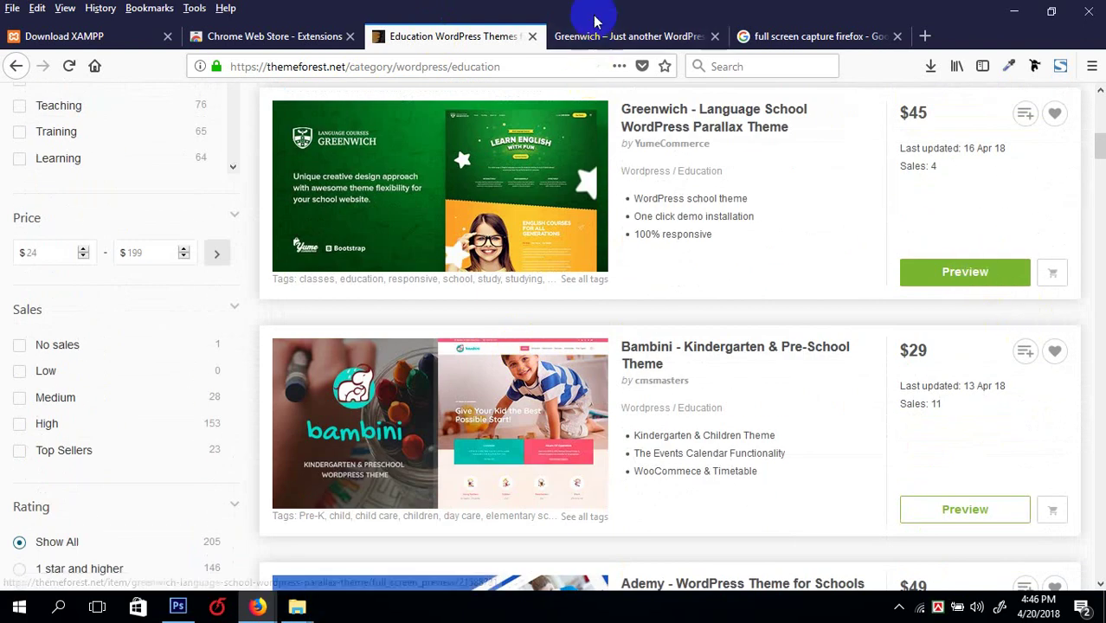
pyautogui.click(601, 37)
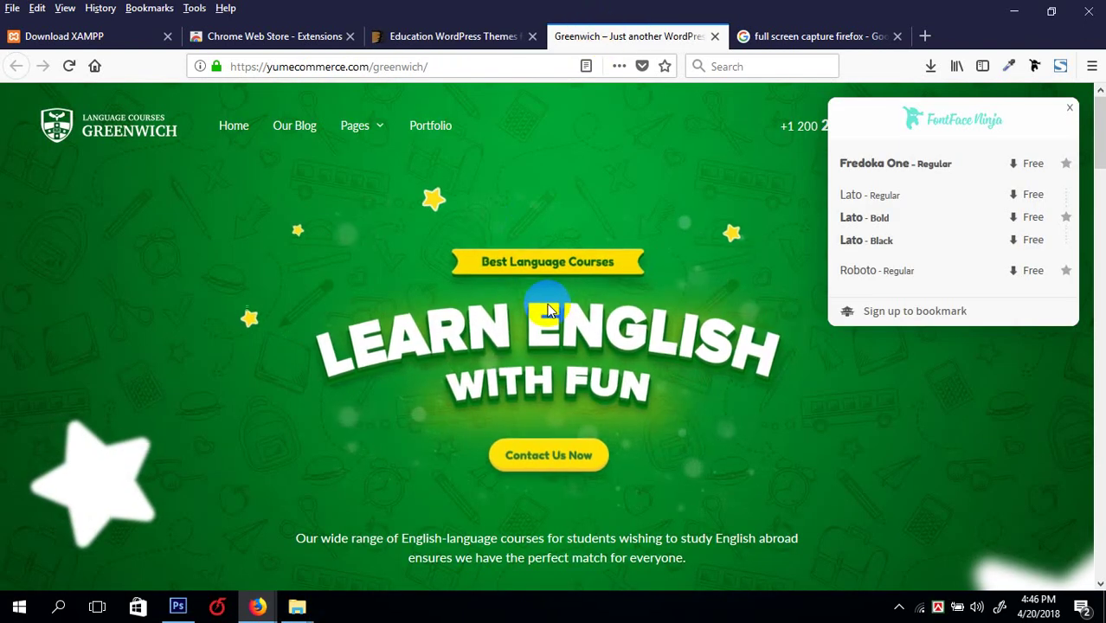
# - Dismiss the Fontface Ninja font list on the Greenwich preview and run the extension again
pyautogui.click(1034, 67)
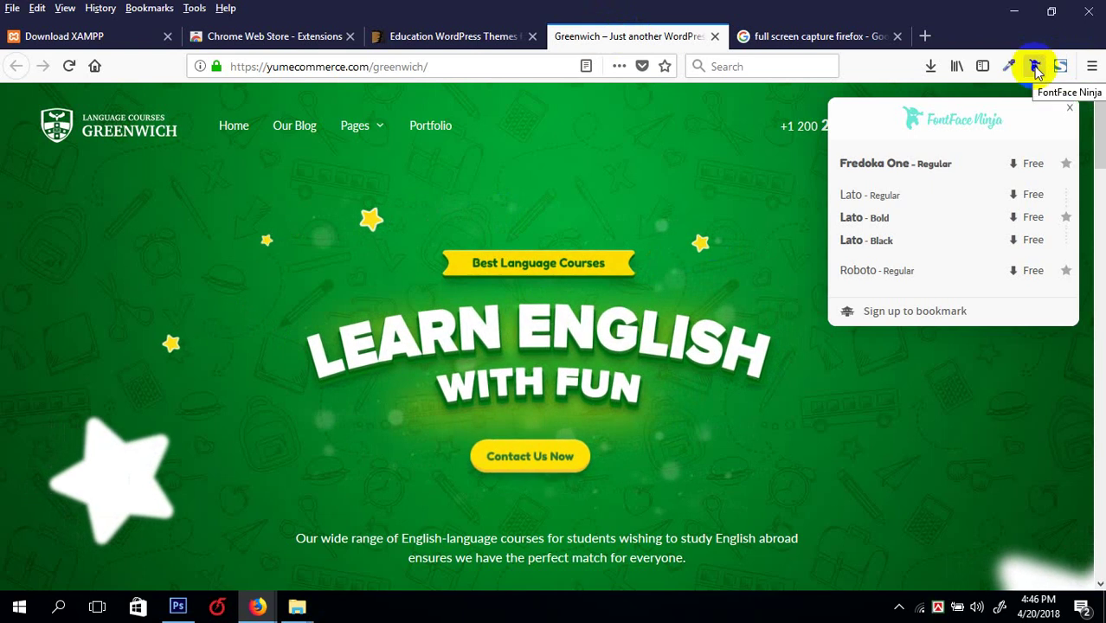
pyautogui.click(1072, 111)
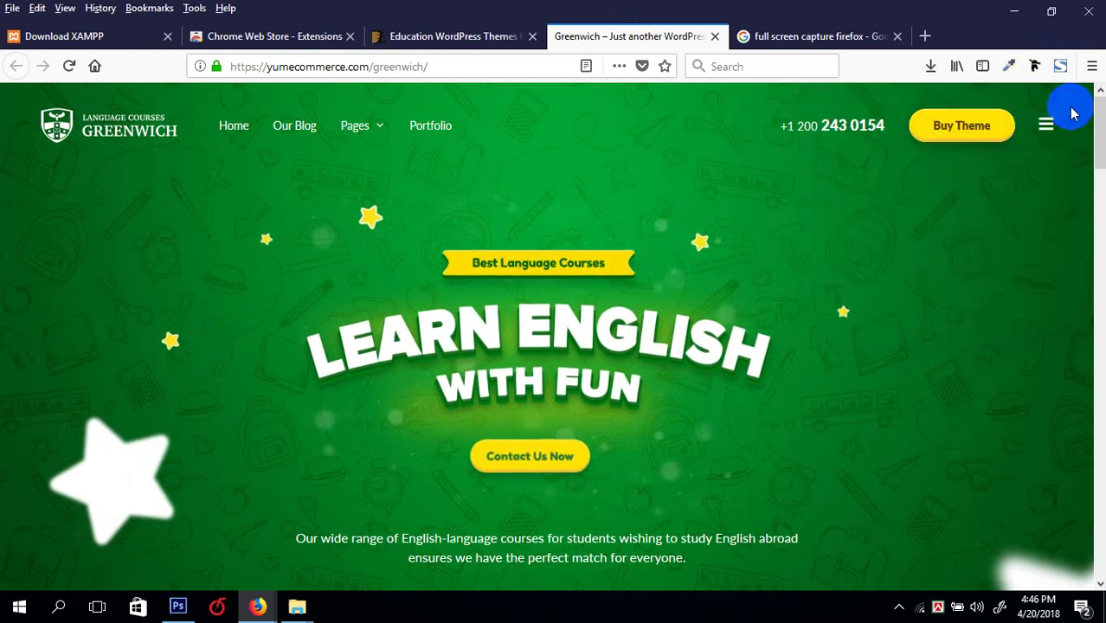
pyautogui.click(1032, 69)
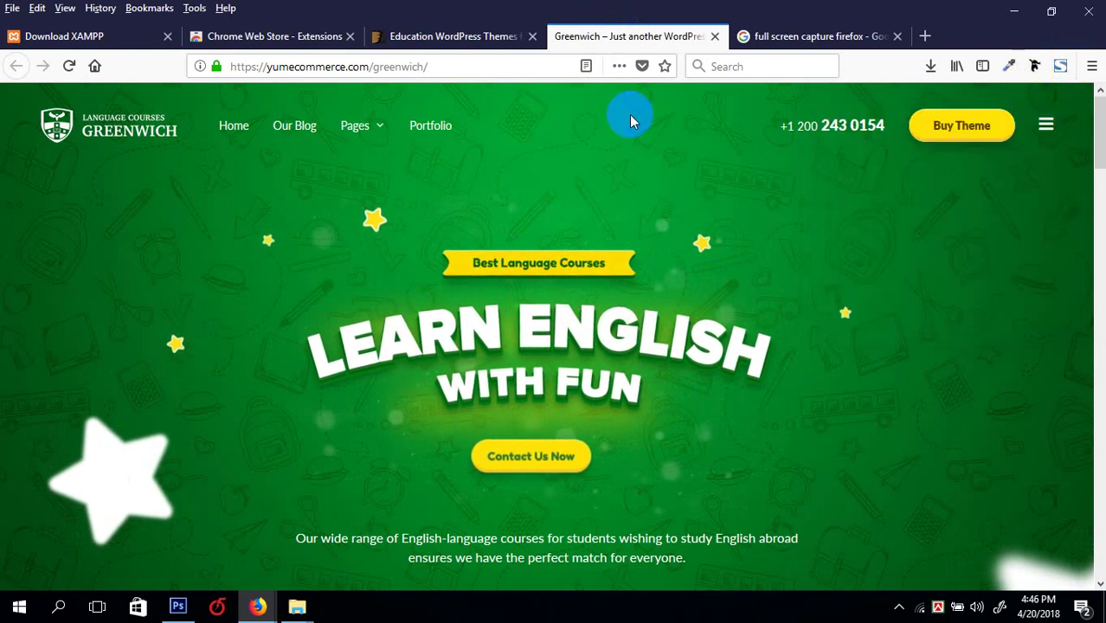
pyautogui.click(1031, 66)
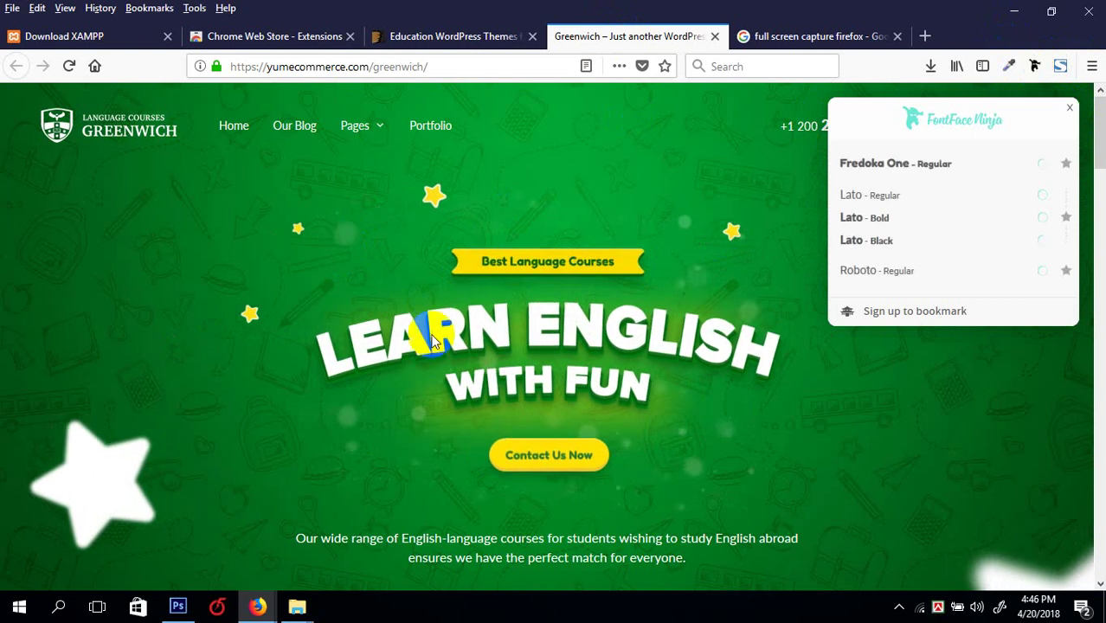
# - Inspect the fonts of the "Affordable tutoring programs for your goals" heading and the paragraph beneath it with Fontface Ninja
pyautogui.scroll(-10, 680, 295)
pyautogui.scroll(-10, 514, 257)
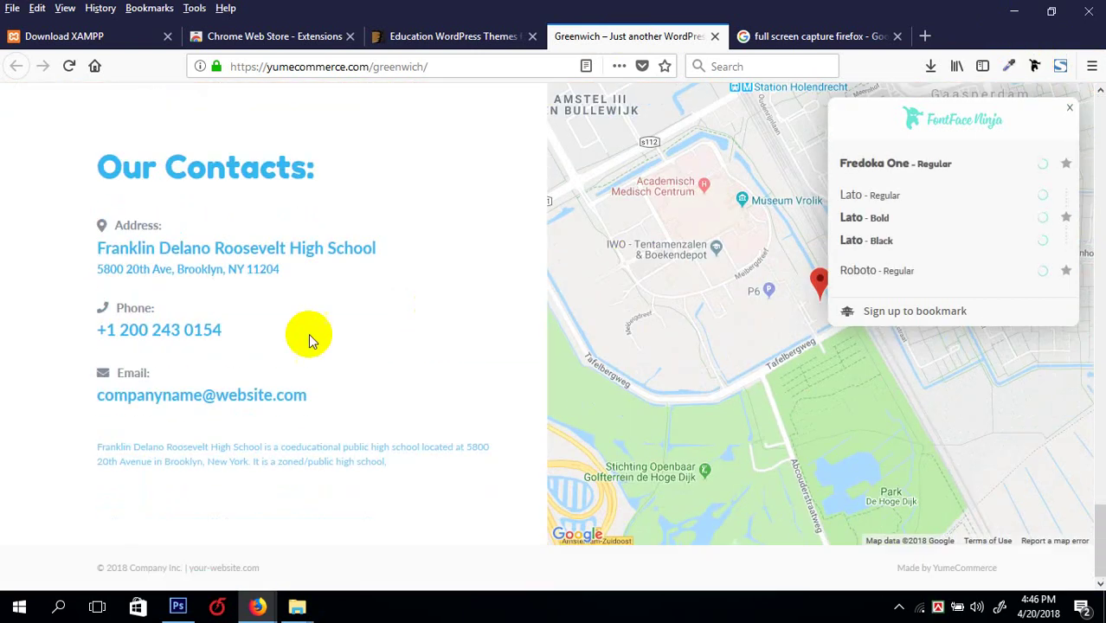
pyautogui.scroll(8, 504, 307)
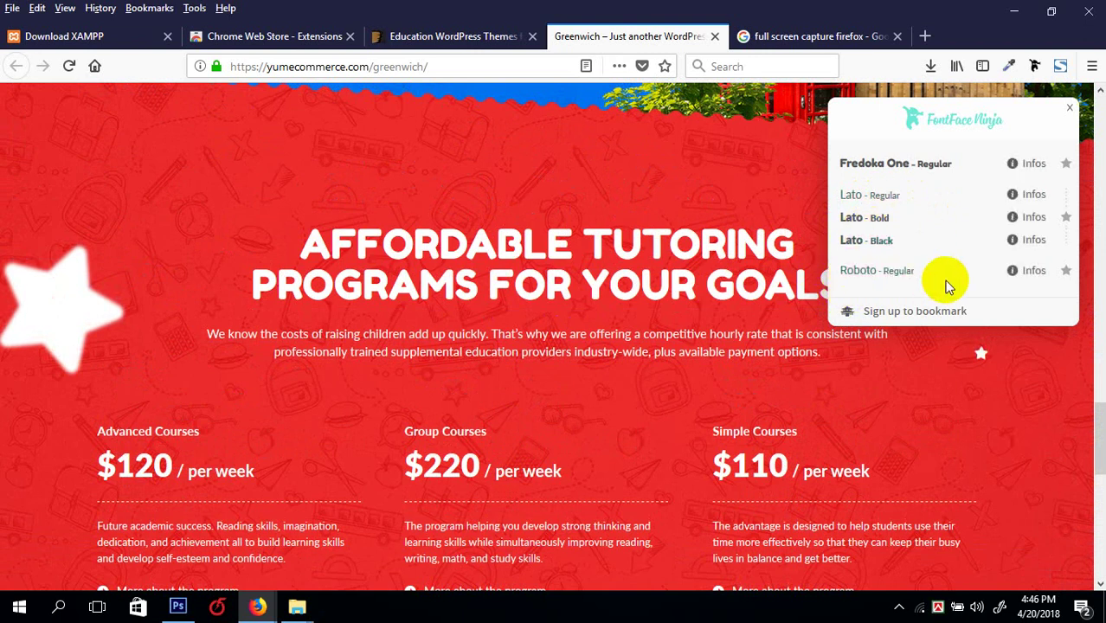
pyautogui.moveTo(351, 307)
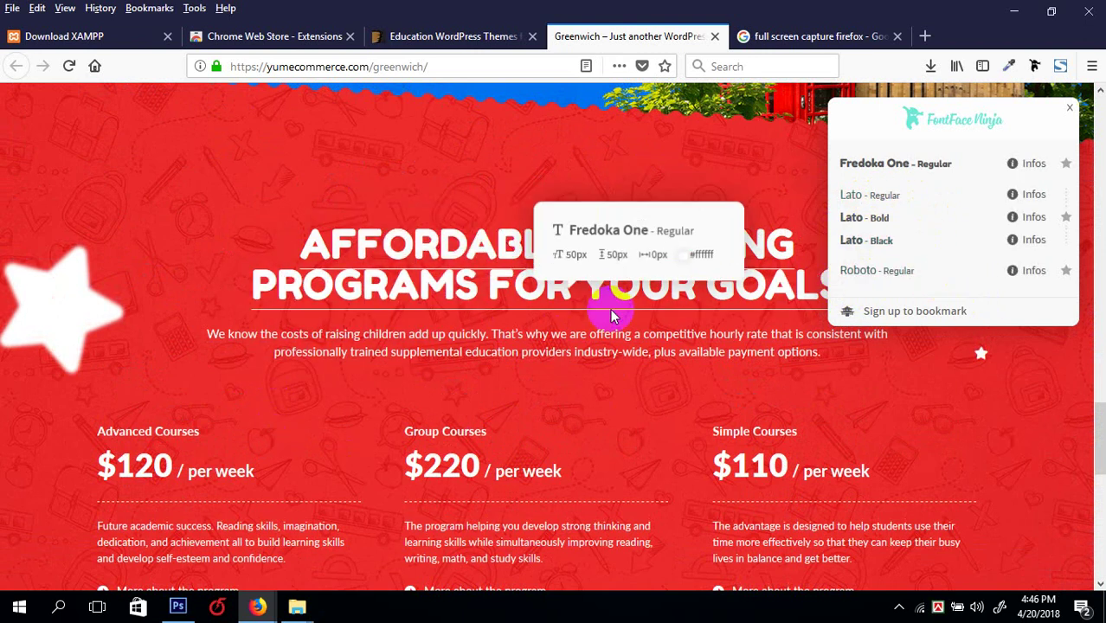
pyautogui.moveTo(476, 346)
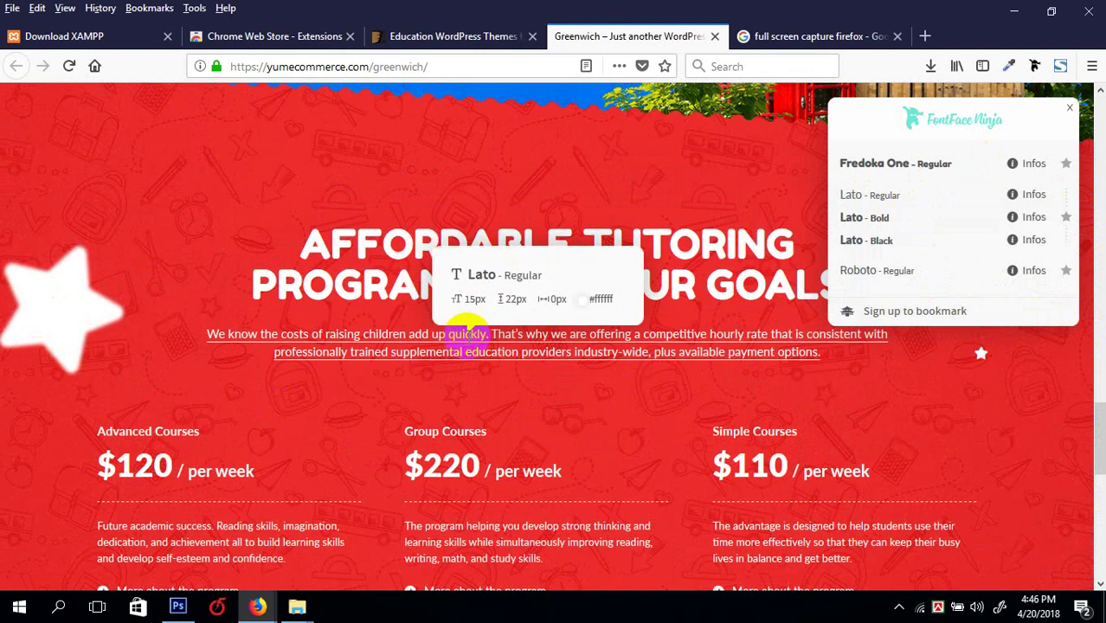
# - Examine the tutoring programs, school and contacts sections of the Greenwich page with Fontface Ninja active
pyautogui.scroll(-6, 355, 327)
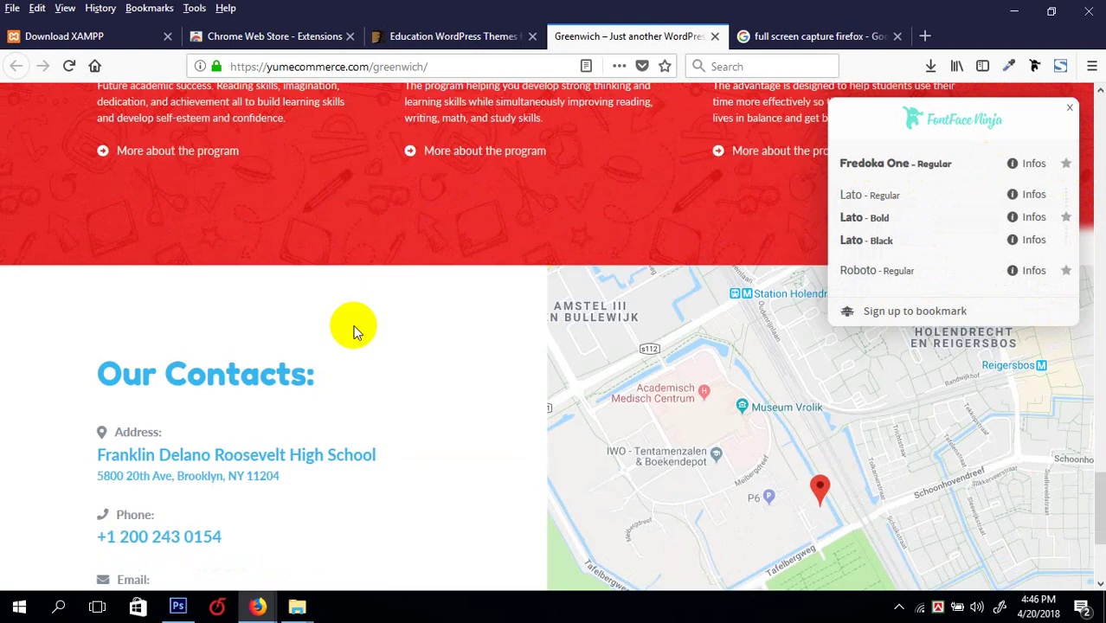
pyautogui.scroll(6, 354, 331)
pyautogui.scroll(-5, 353, 332)
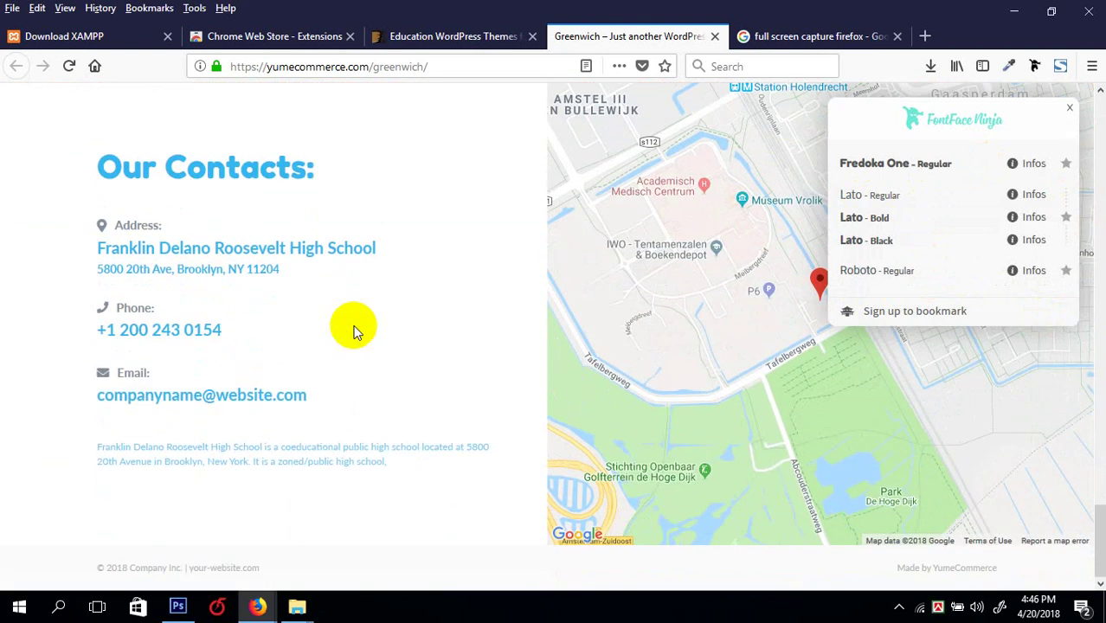
pyautogui.scroll(9, 353, 332)
pyautogui.scroll(2, 353, 327)
pyautogui.scroll(-8, 355, 324)
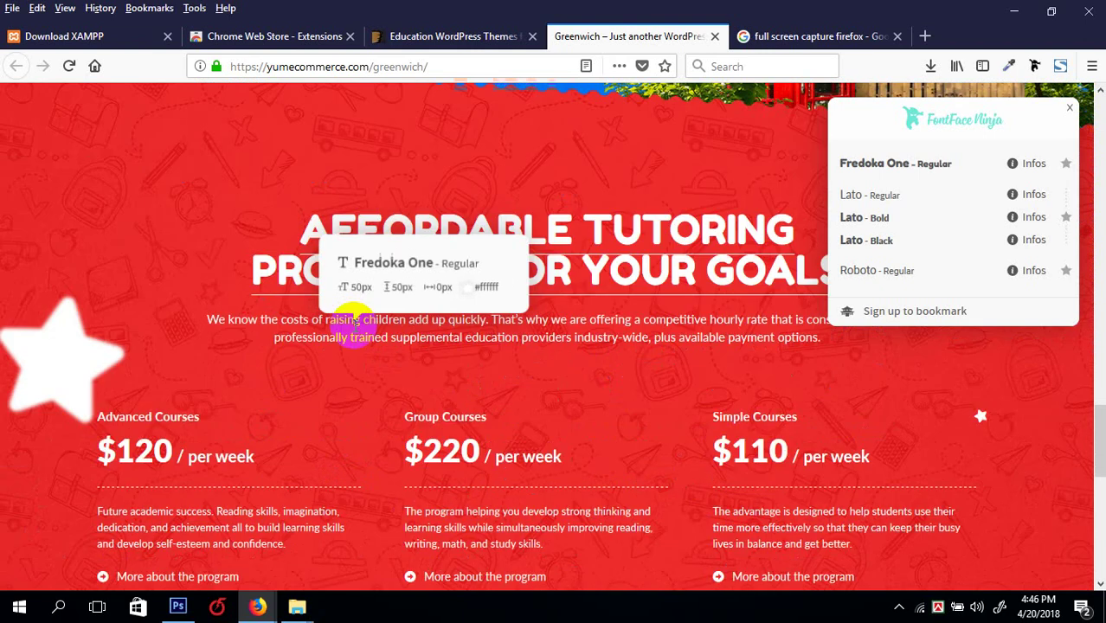
pyautogui.scroll(9, 377, 299)
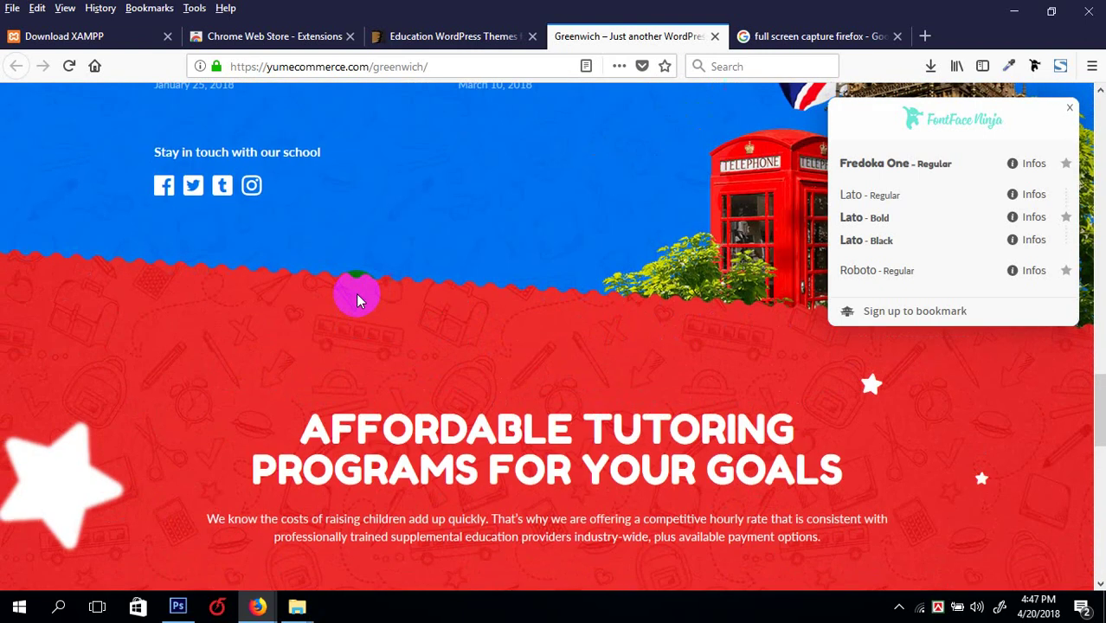
pyautogui.scroll(-5, 359, 296)
pyautogui.scroll(4, 394, 166)
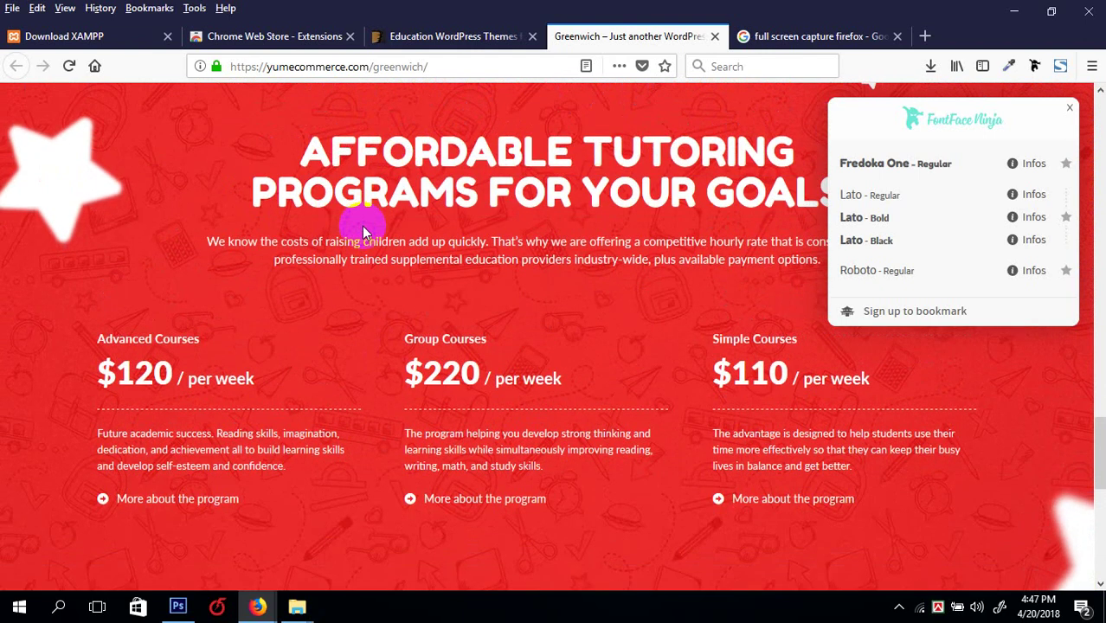
# - Check the tutoring programs paragraph's font with Fontface Ninja and skim the Greenwich page from its header down to the contacts
pyautogui.moveTo(364, 255)
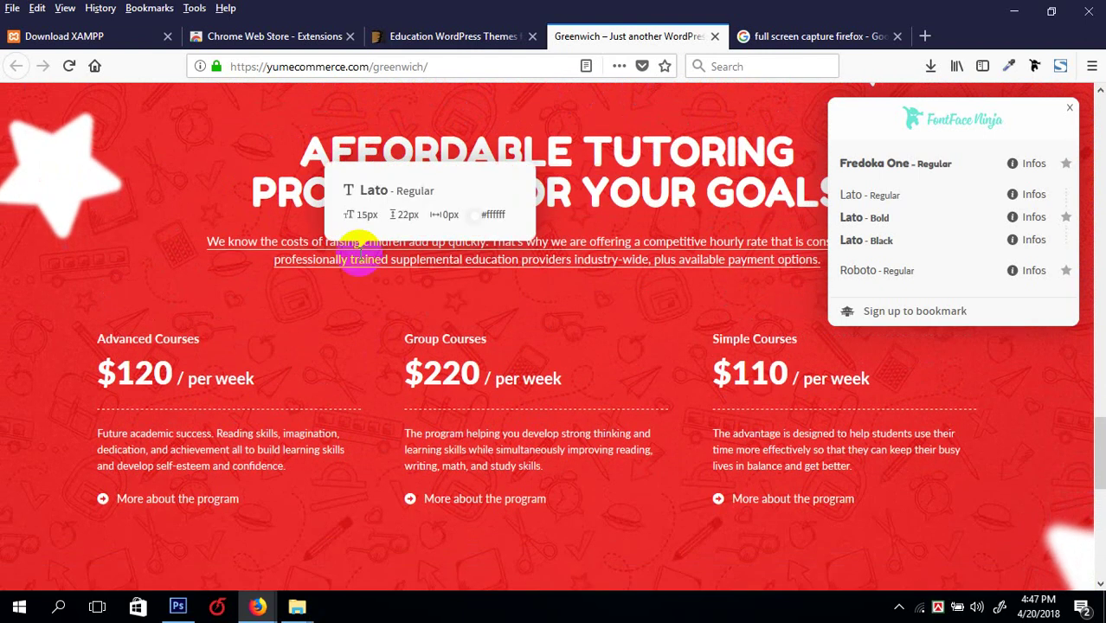
pyautogui.scroll(15, 360, 251)
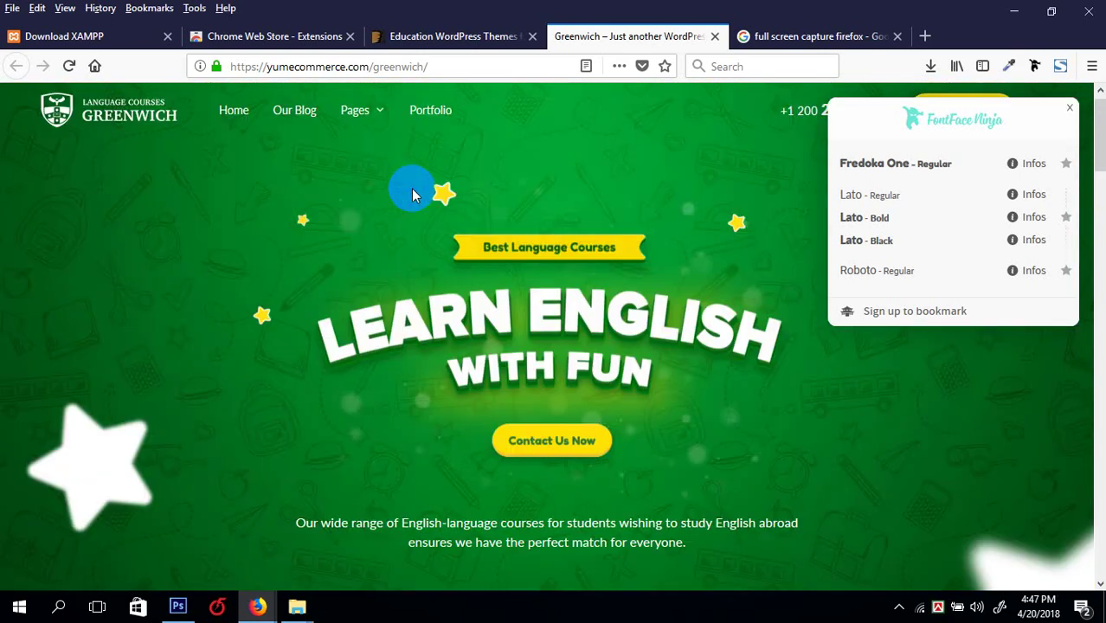
pyautogui.scroll(-15, 537, 252)
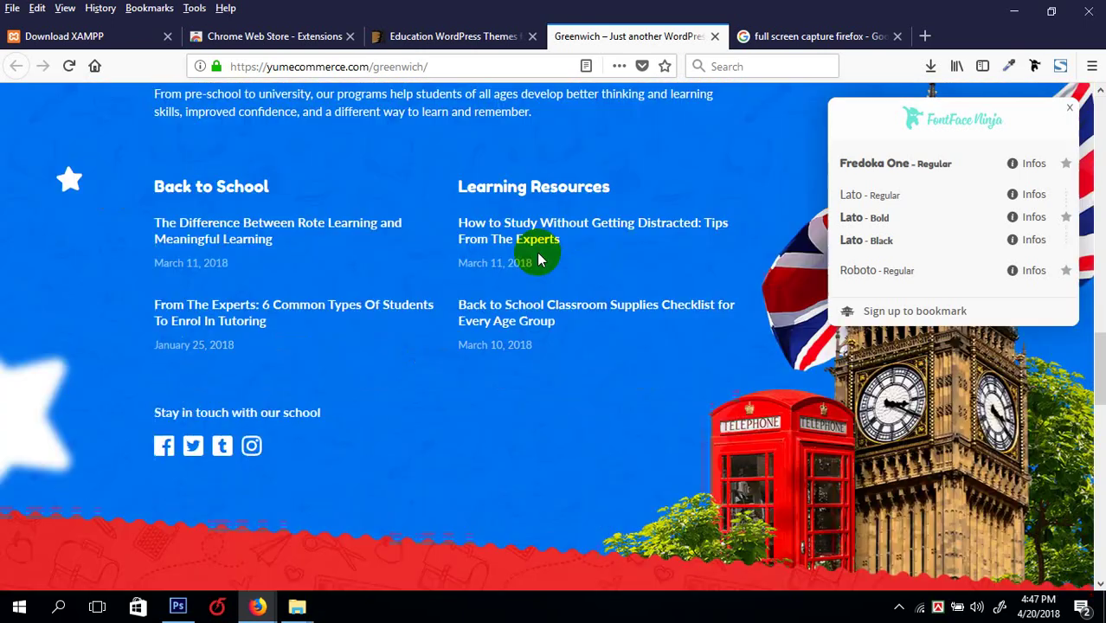
pyautogui.scroll(-10, 536, 257)
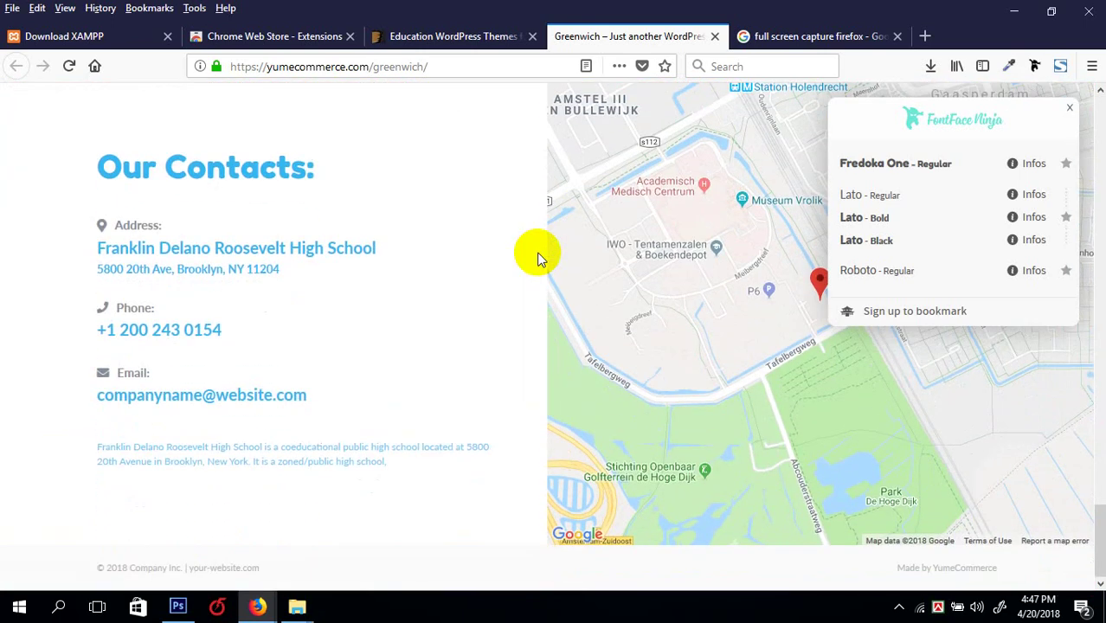
pyautogui.moveTo(276, 165)
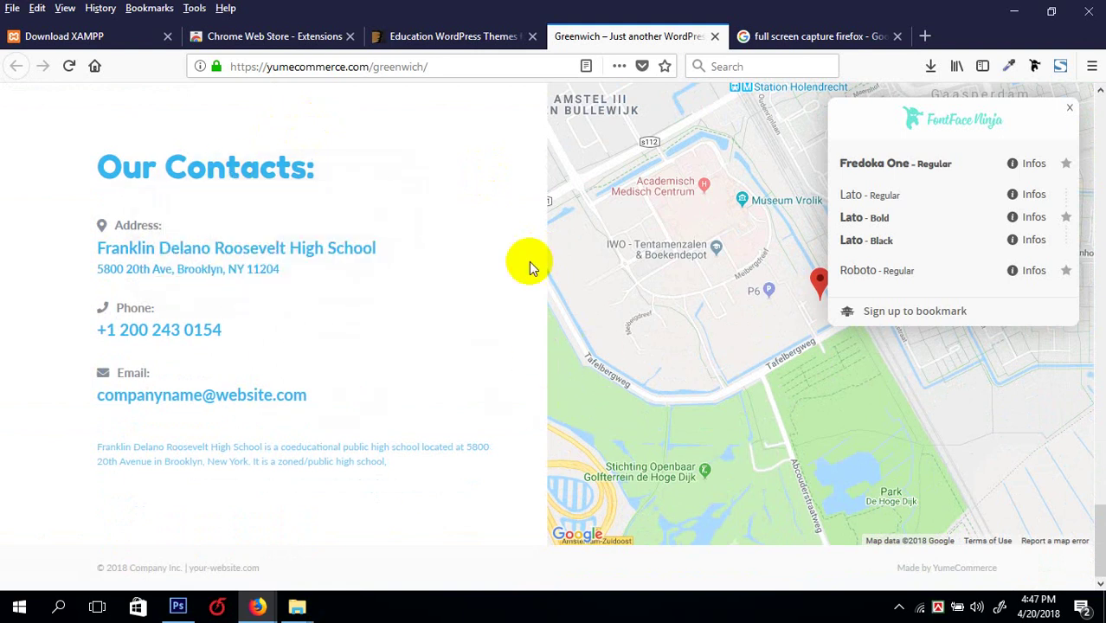
pyautogui.scroll(5, 529, 261)
pyautogui.scroll(-3, 432, 258)
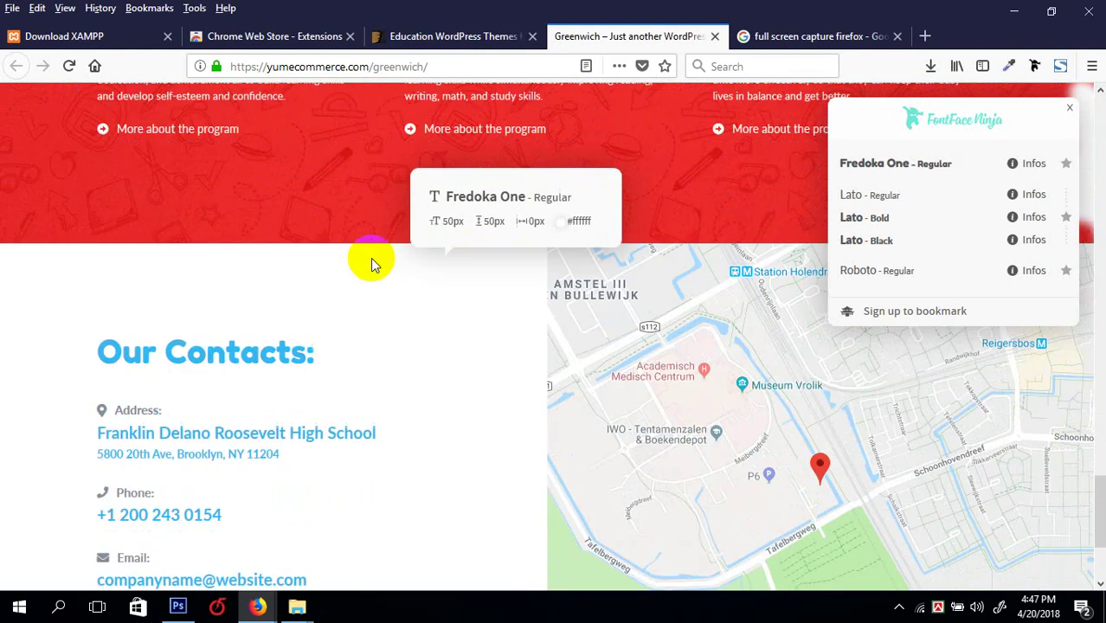
# - Inspect the fonts of the Advanced Courses description, the Group Courses price, the programs heading and the "Stay in touch with our school" line
pyautogui.scroll(3, 370, 261)
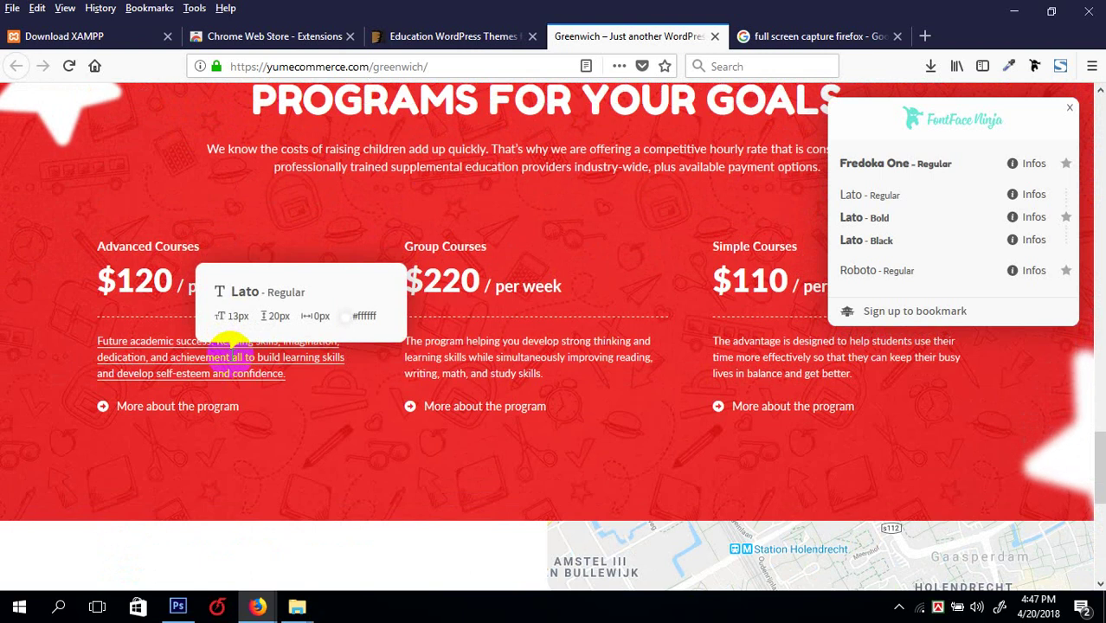
pyautogui.moveTo(422, 275)
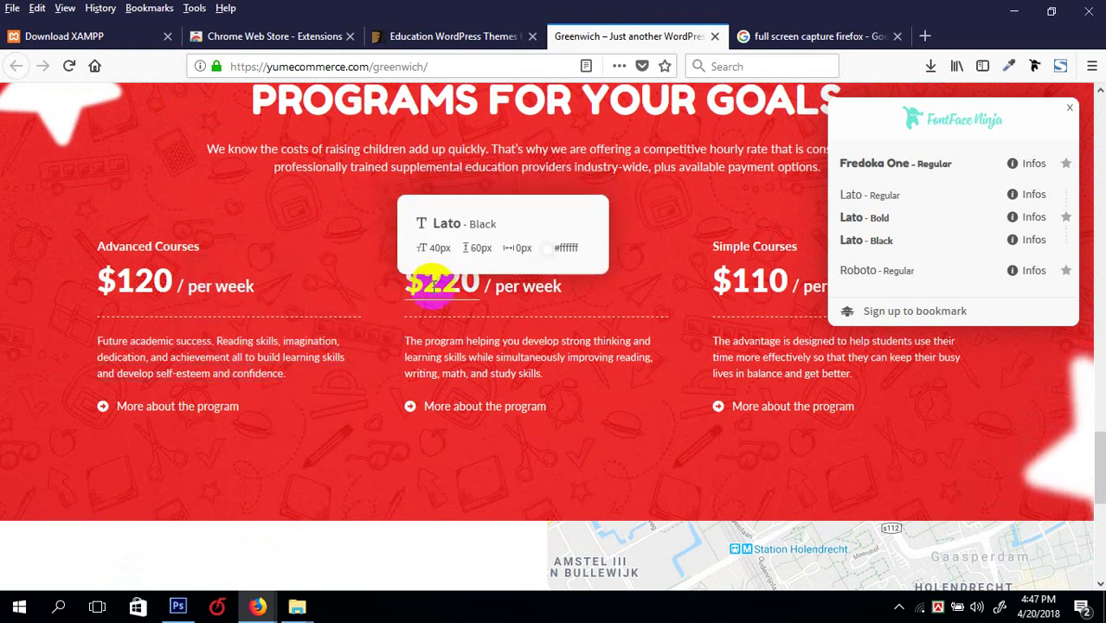
pyautogui.moveTo(384, 102)
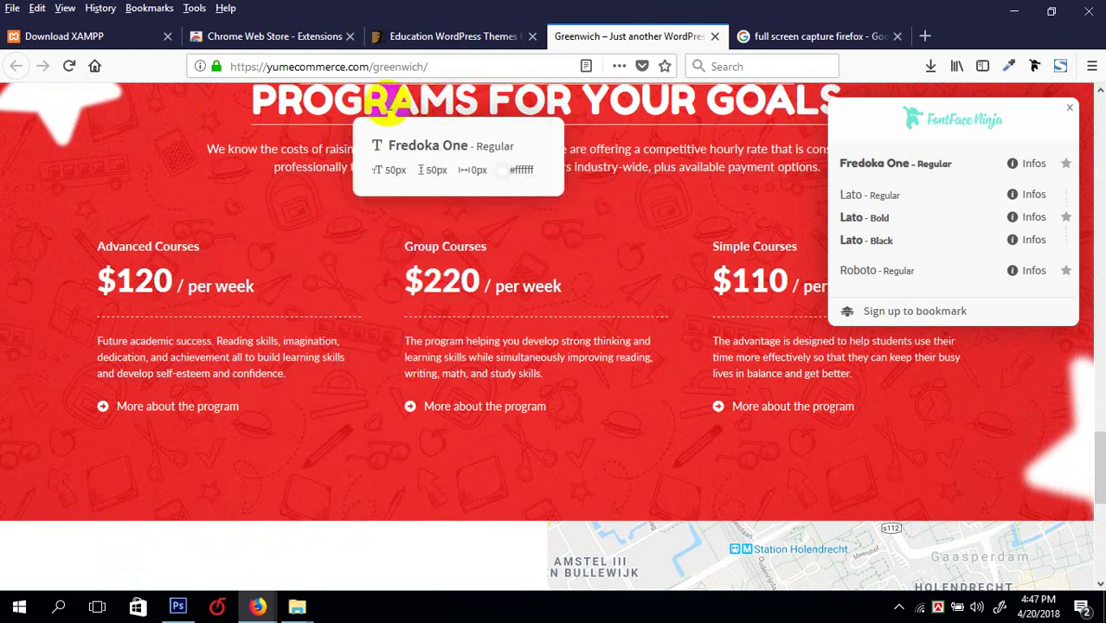
pyautogui.scroll(5, 387, 100)
pyautogui.moveTo(246, 149)
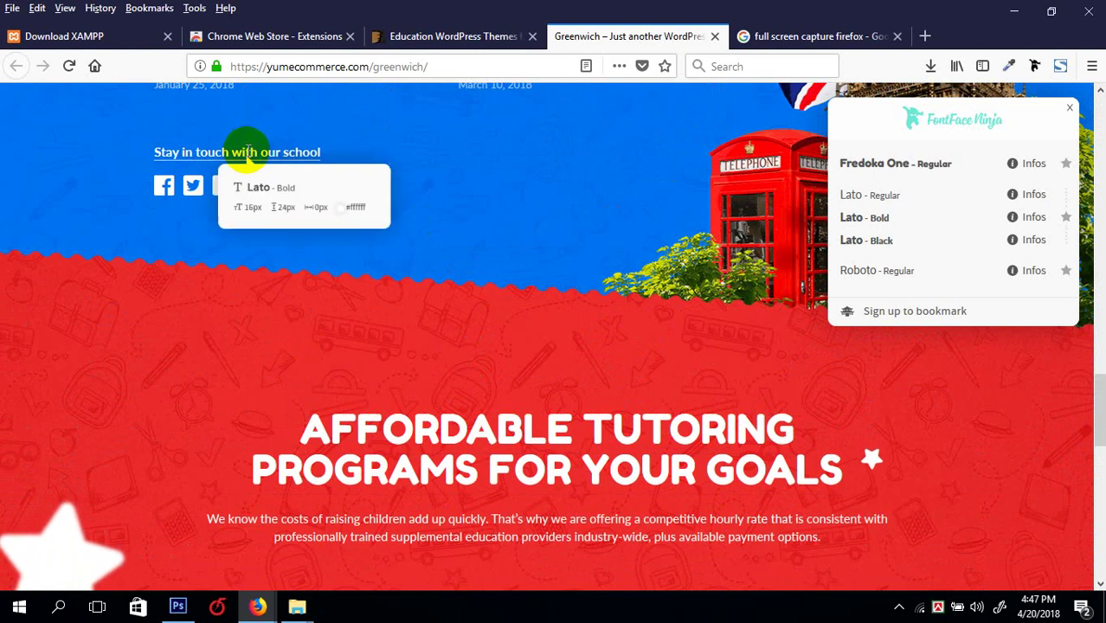
# - Examine the "English courses for all generations", "Learn English with fun" and "About our school" sections with Fontface Ninja active
pyautogui.scroll(5, 247, 151)
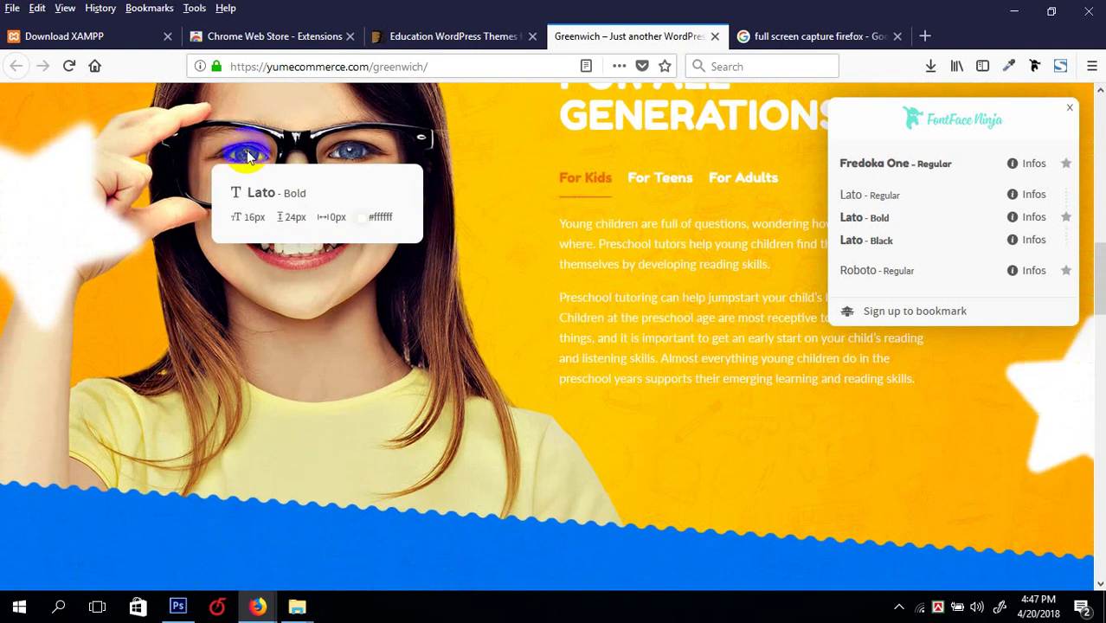
pyautogui.scroll(3, 588, 235)
pyautogui.scroll(-3, 679, 514)
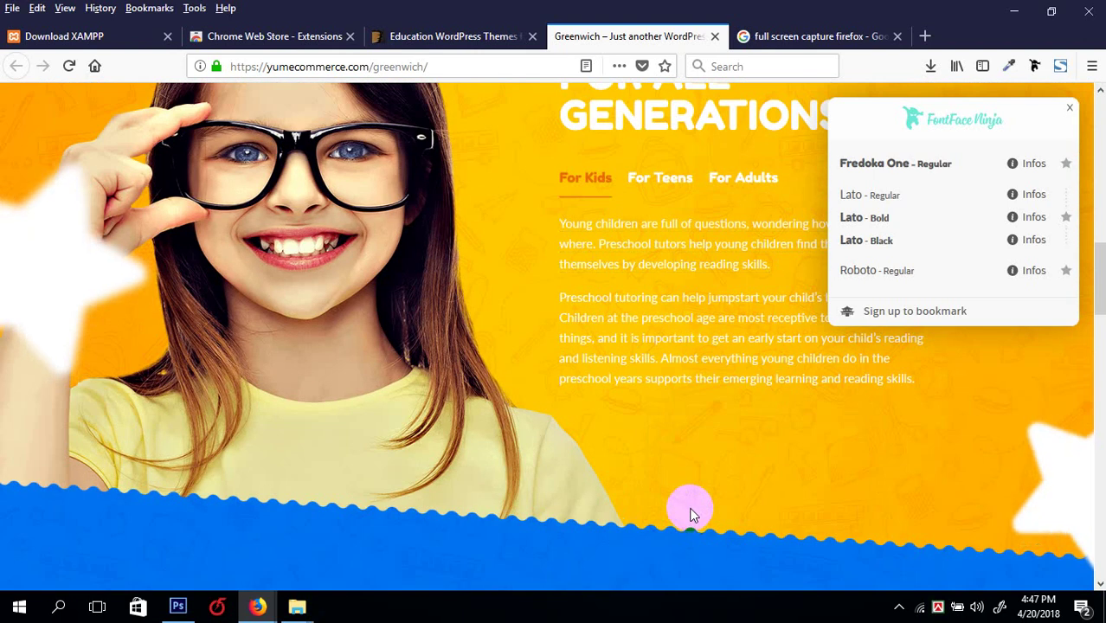
pyautogui.moveTo(661, 350)
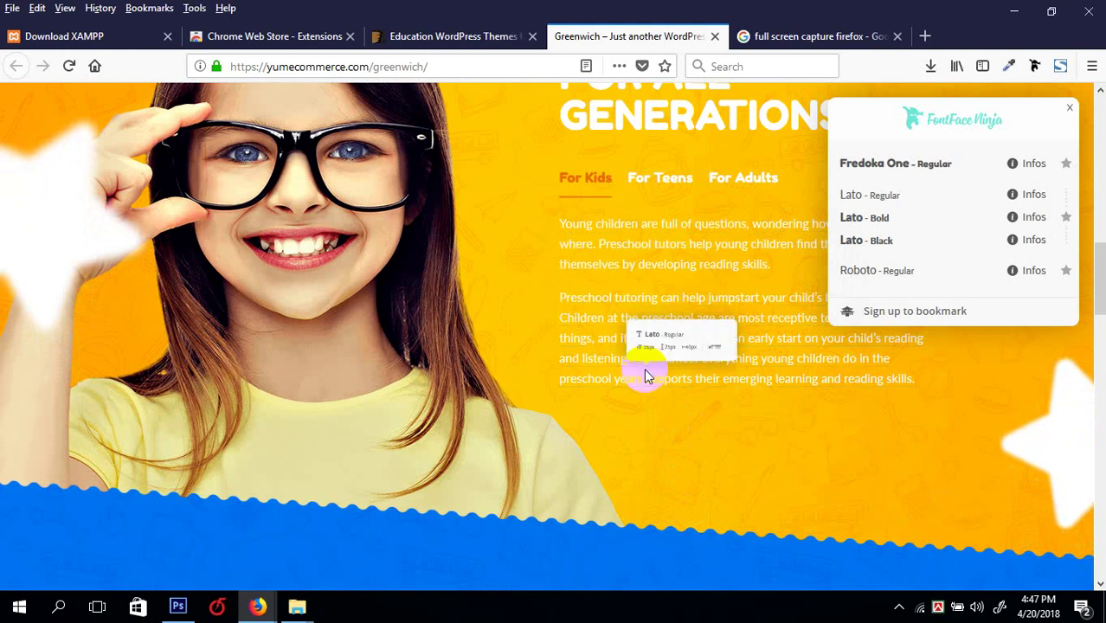
pyautogui.scroll(3, 645, 372)
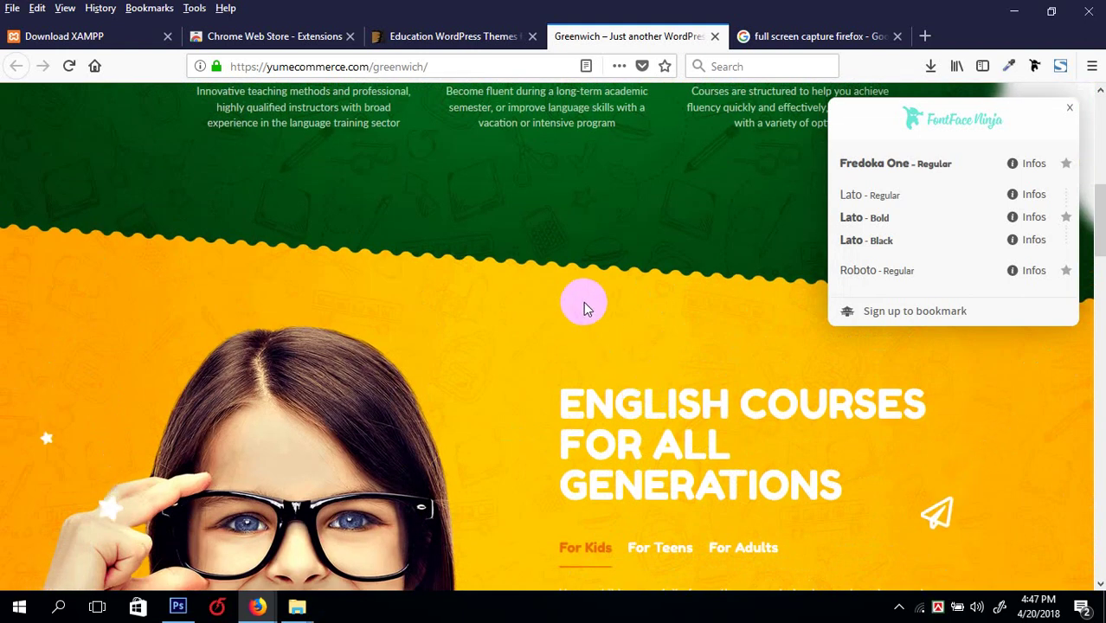
pyautogui.scroll(-5, 584, 307)
pyautogui.moveTo(593, 239)
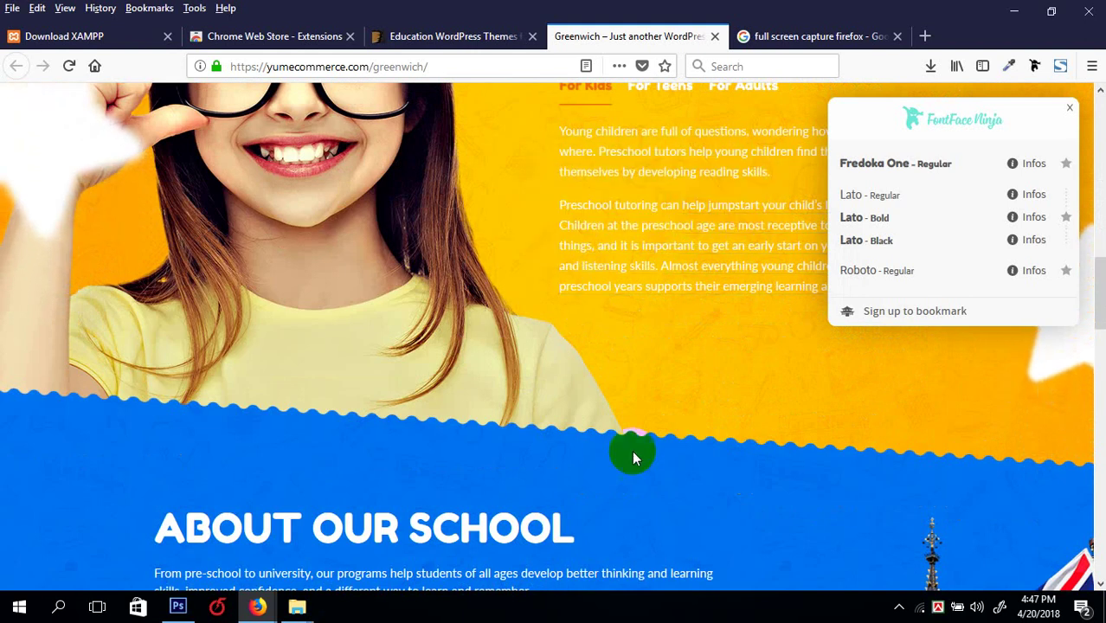
pyautogui.scroll(5, 556, 442)
pyautogui.moveTo(560, 435)
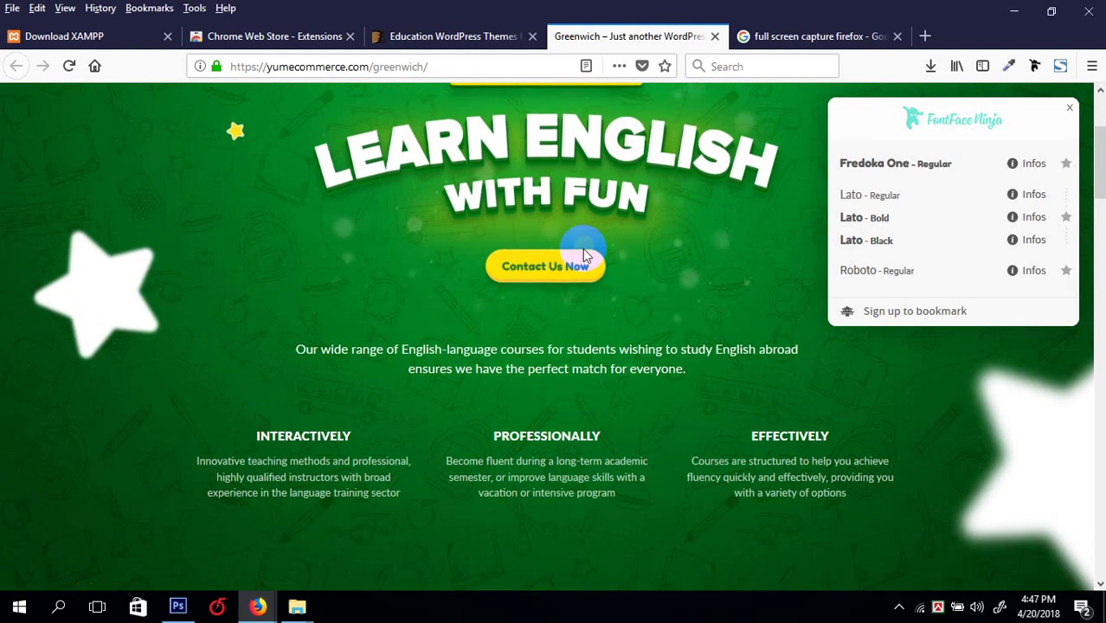
pyautogui.moveTo(564, 270)
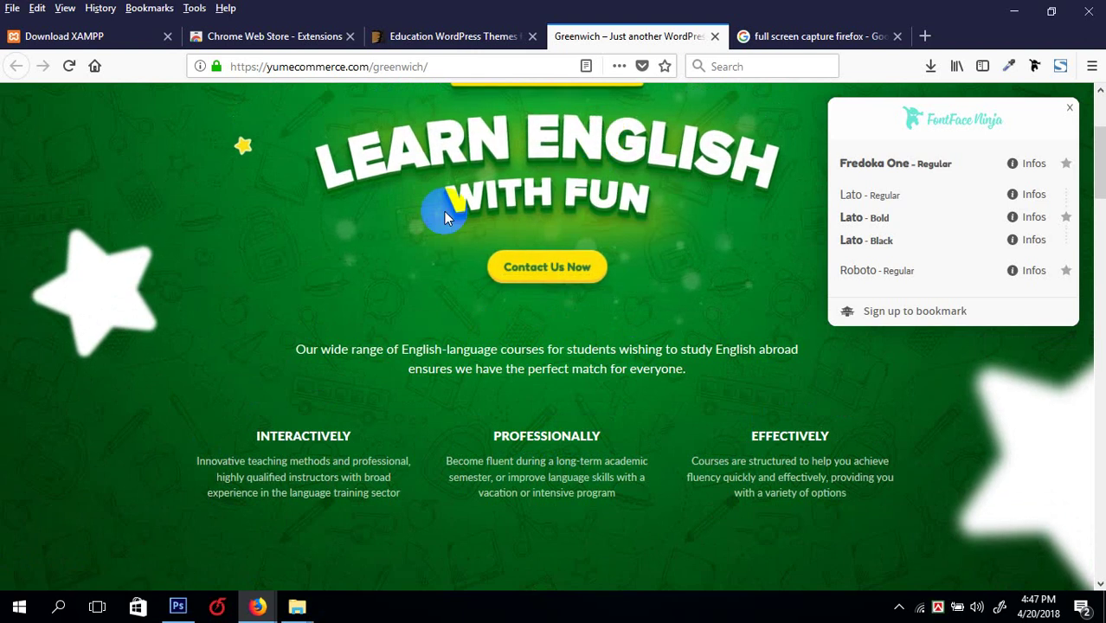
pyautogui.scroll(-5, 510, 291)
pyautogui.scroll(-3, 591, 293)
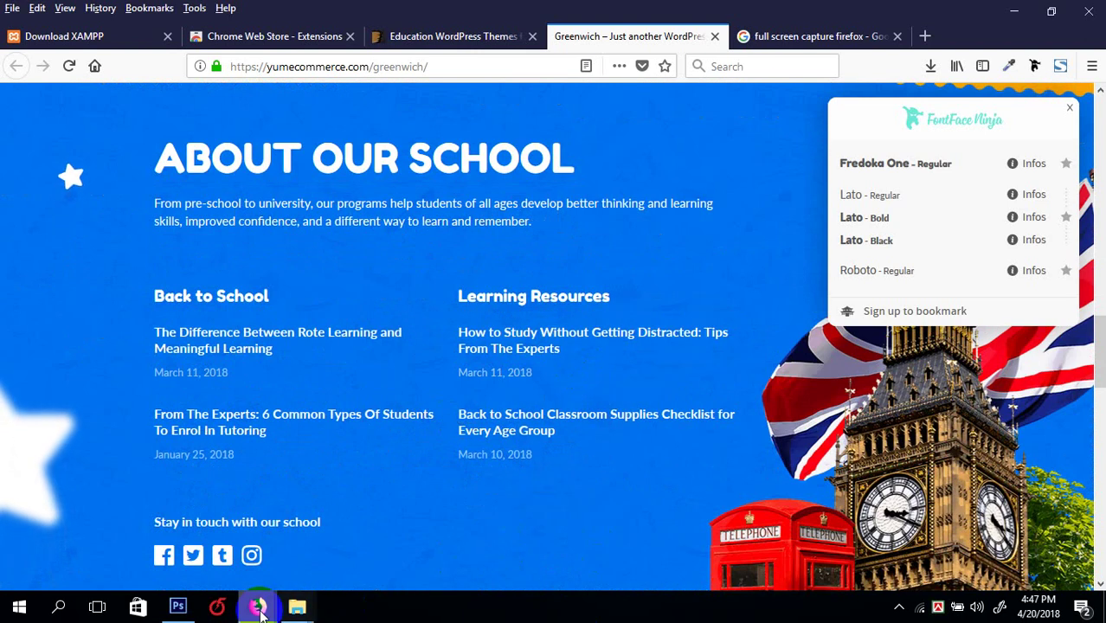
# - Switch to Photoshop and add the sample text "hgojk[phpj[khp[kjy" across the columns of the Bootstrap grid template
pyautogui.click(177, 606)
pyautogui.scroll(4, 506, 242)
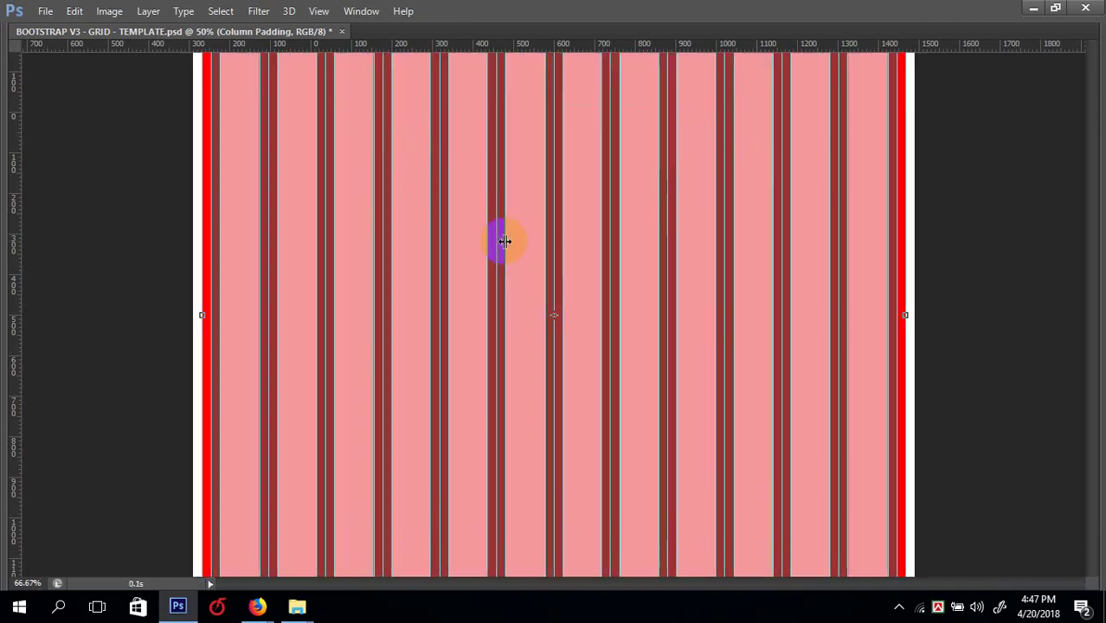
pyautogui.press('Tab')
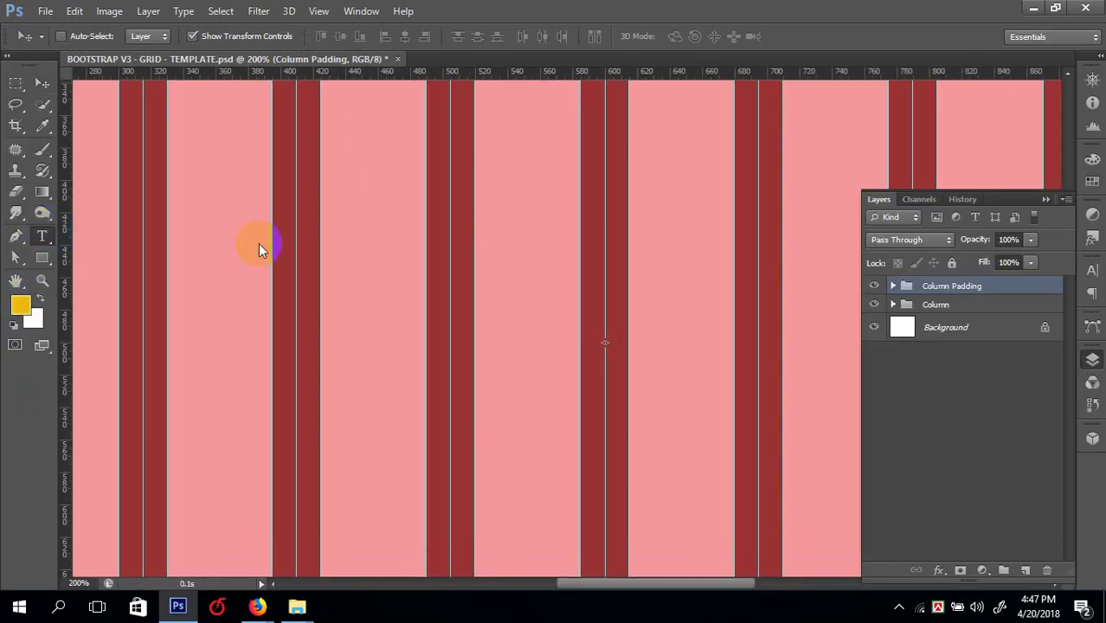
pyautogui.press('t')
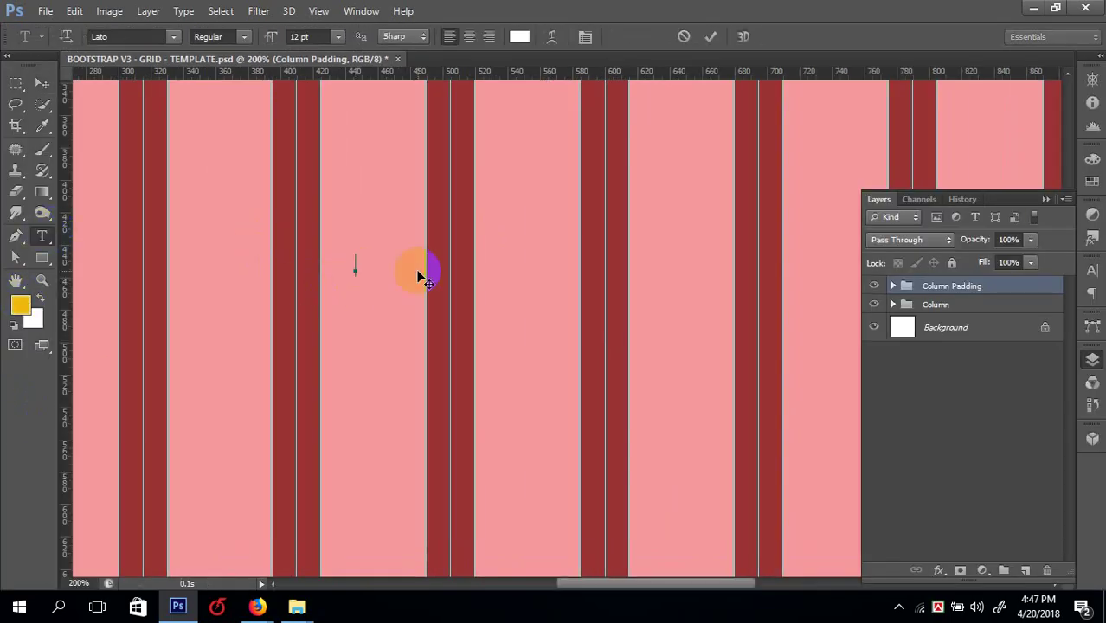
pyautogui.click(355, 270)
pyautogui.click(41, 82)
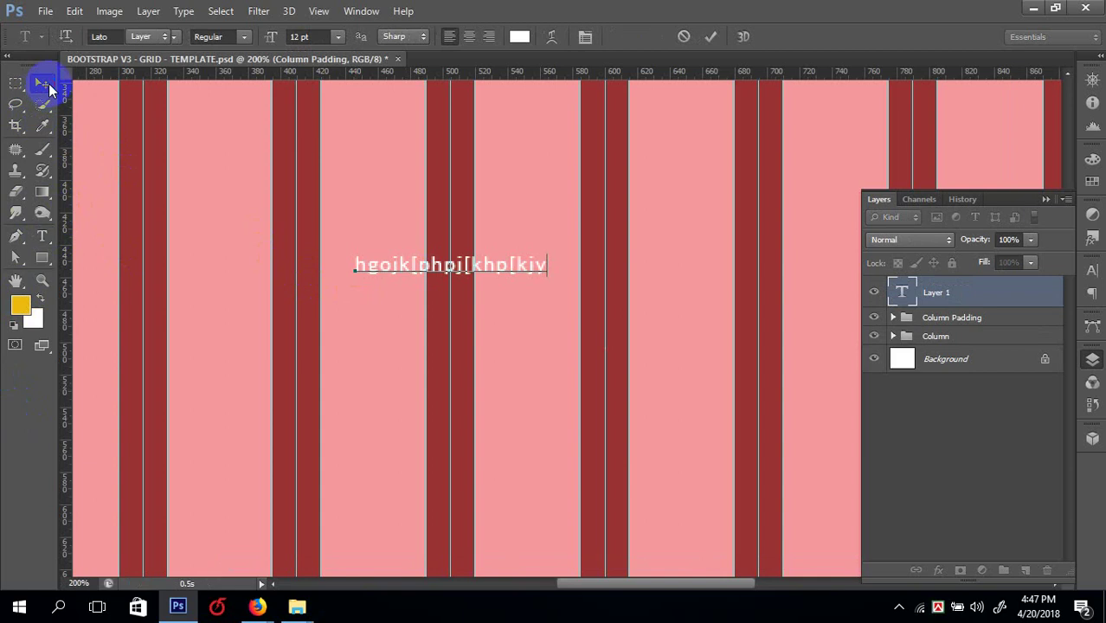
# - Add a second line, "duifidhgtidhfghirg", beneath the sample text in the same text layer
pyautogui.click(43, 238)
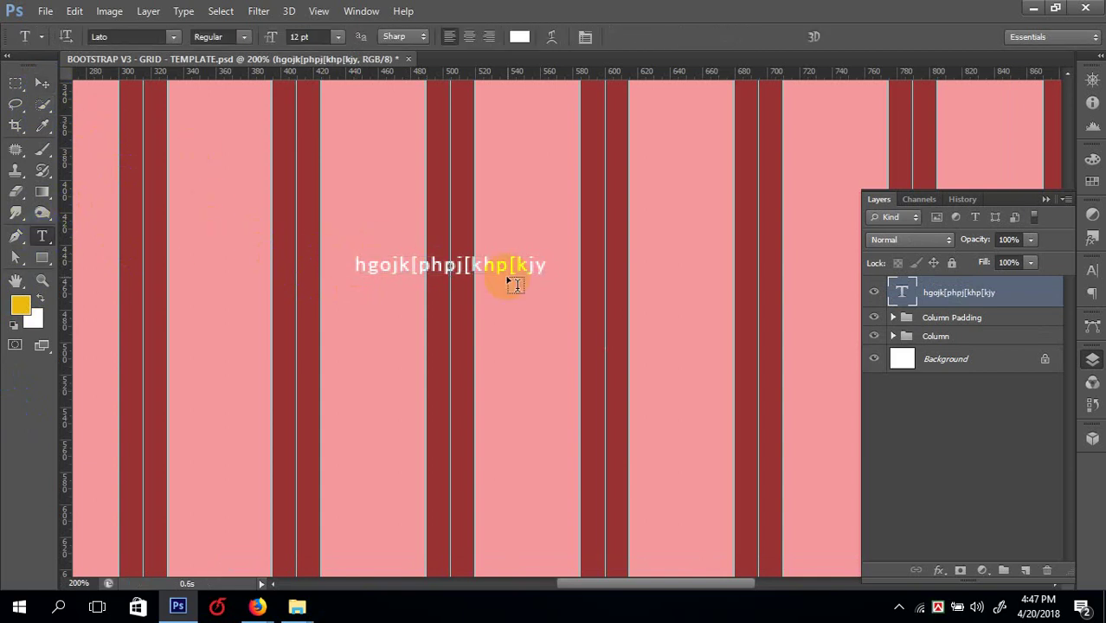
pyautogui.click(537, 264)
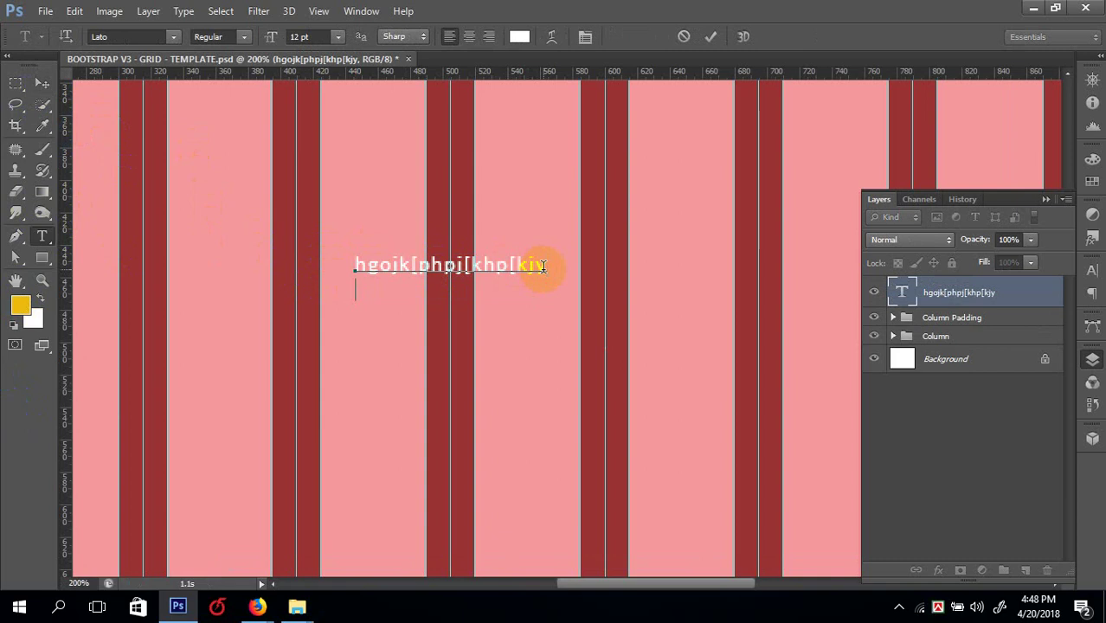
pyautogui.click(449, 229)
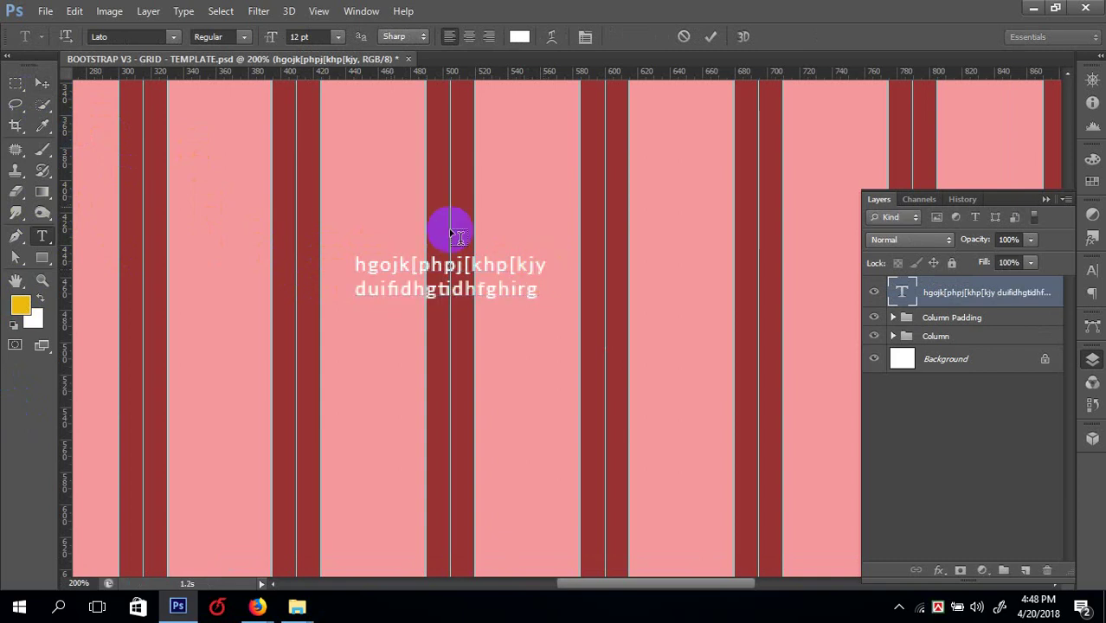
# - Bring up the Character settings for the two-line sample text
pyautogui.click(509, 269)
pyautogui.hotkey('ctrl', 'a')
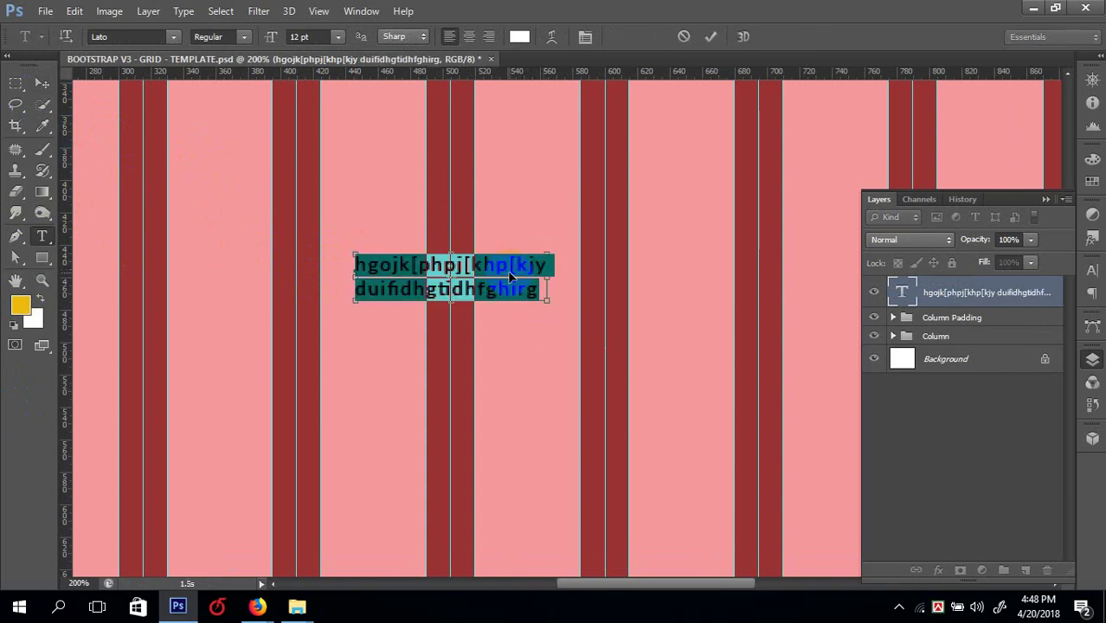
pyautogui.hotkey('ctrl', 't')
pyautogui.hotkey('ctrl', 't')
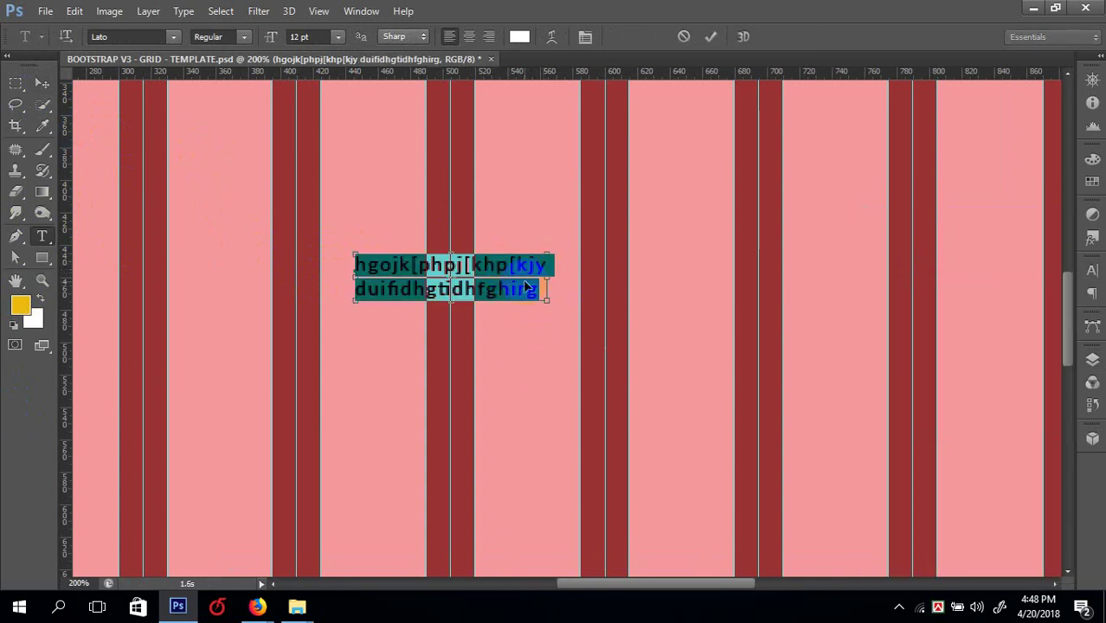
pyautogui.hotkey('ctrl', 'r')
pyautogui.hotkey('ctrl', 't')
pyautogui.click(504, 275)
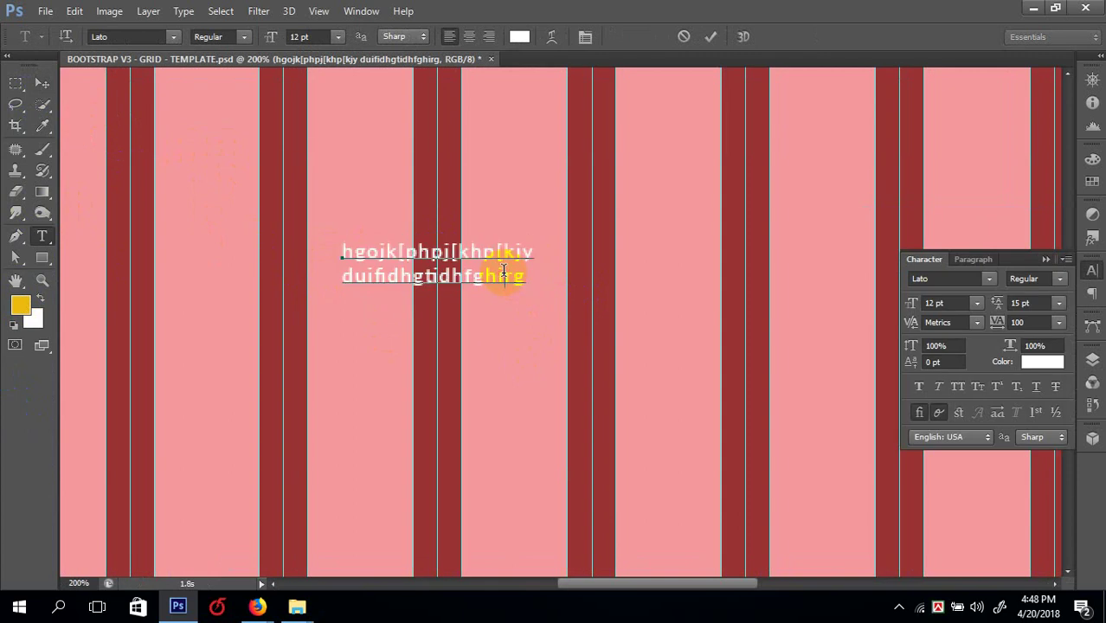
# - Select both lines of the sample text and set their leading to 18 pt
pyautogui.rightClick(505, 275)
pyautogui.click(517, 283)
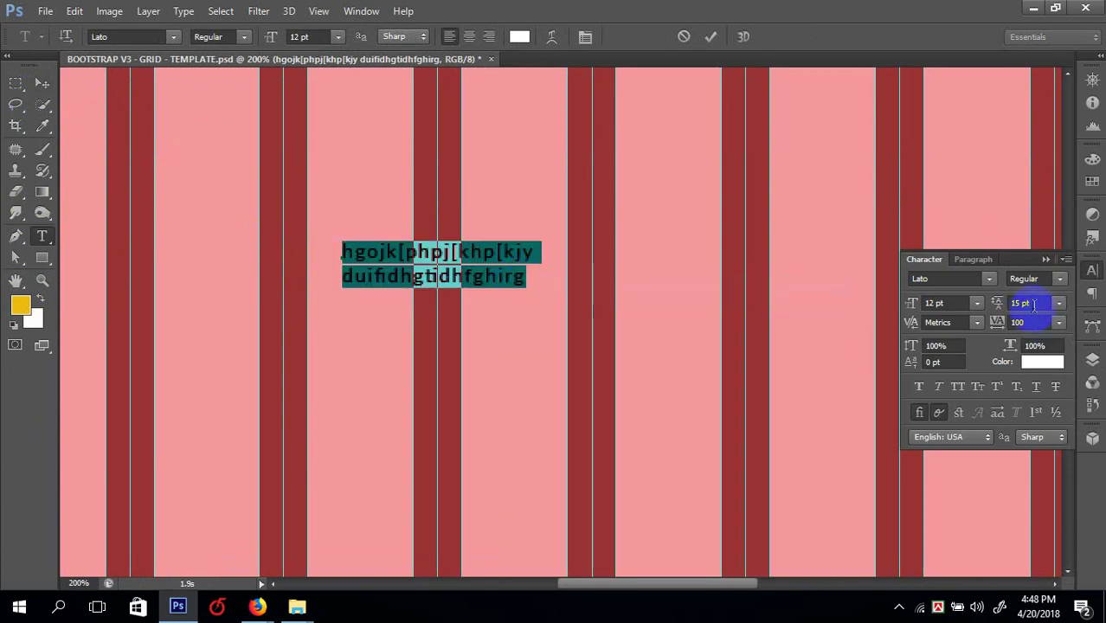
pyautogui.click(943, 302)
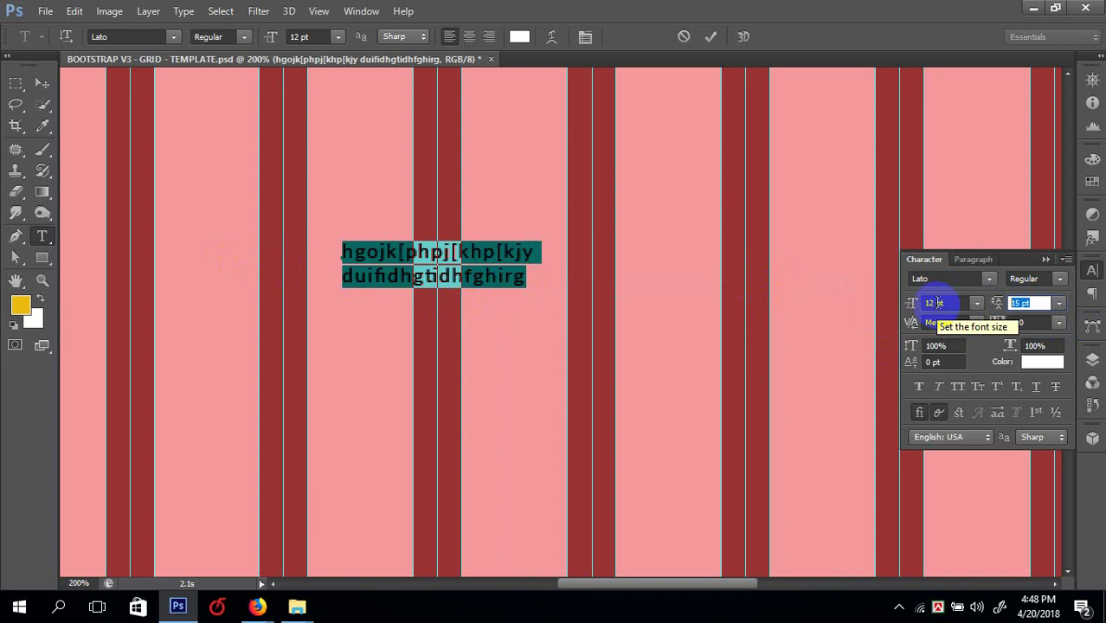
pyautogui.write('18')
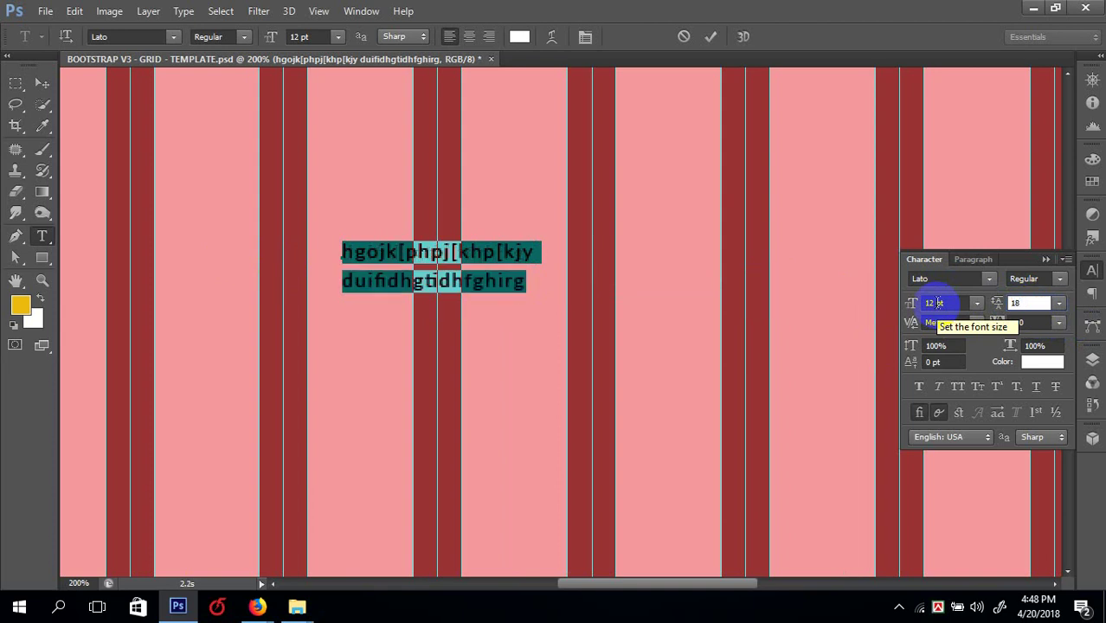
pyautogui.press('Return')
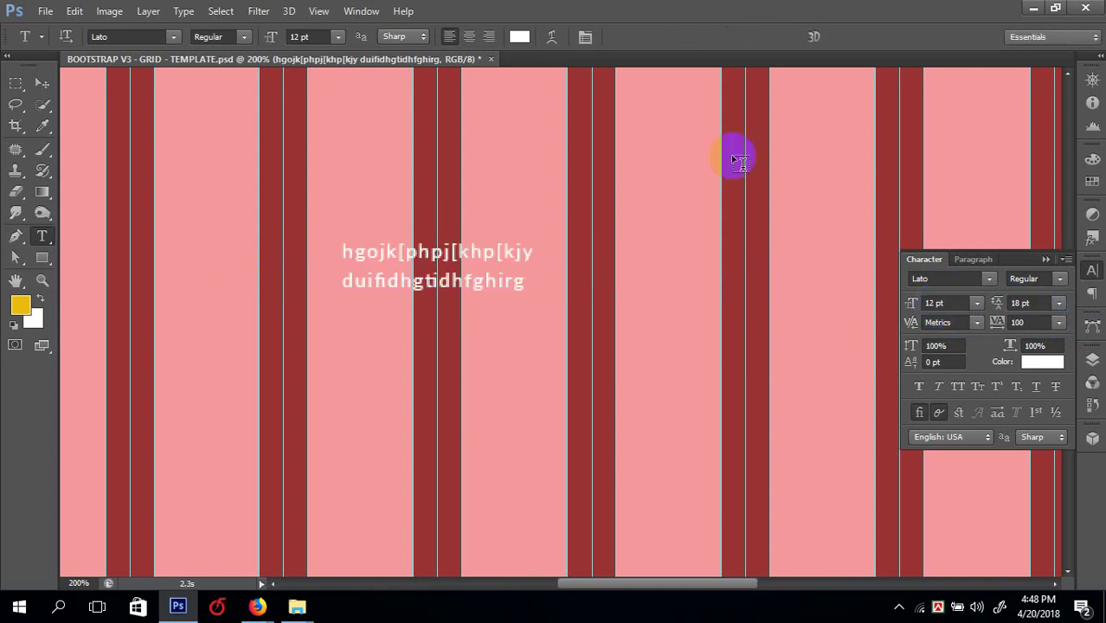
# - Add two more lines, "gpohjotgkhjkgl;hkjghj" and "yujk;ghkj;lghj,hg;l", to the sample text and select all of it
pyautogui.click(524, 280)
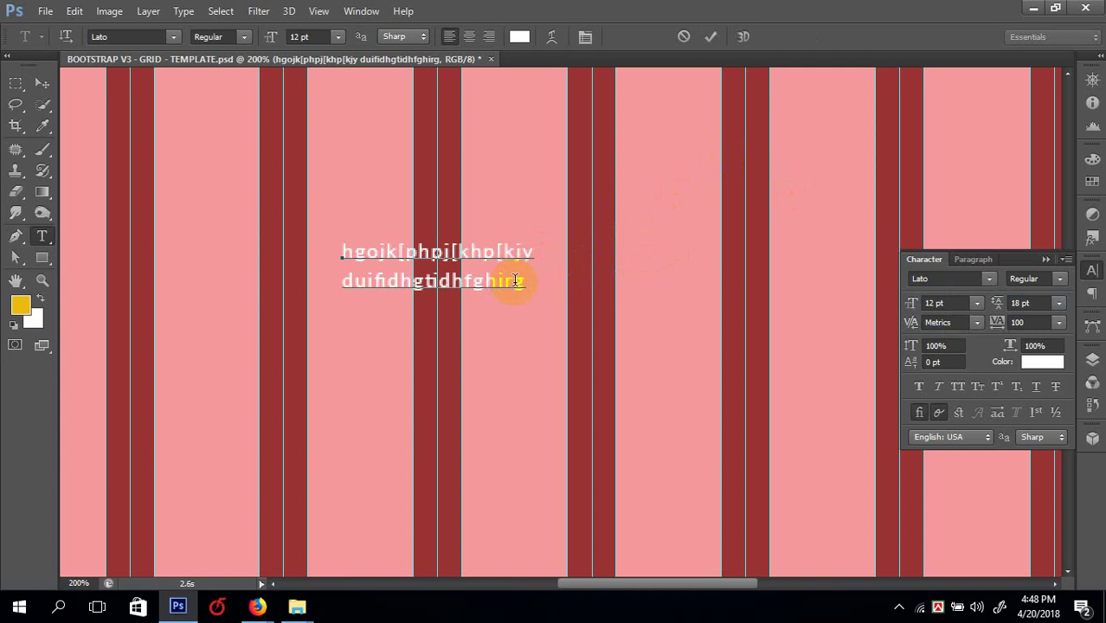
pyautogui.write('kgl;hkighi')
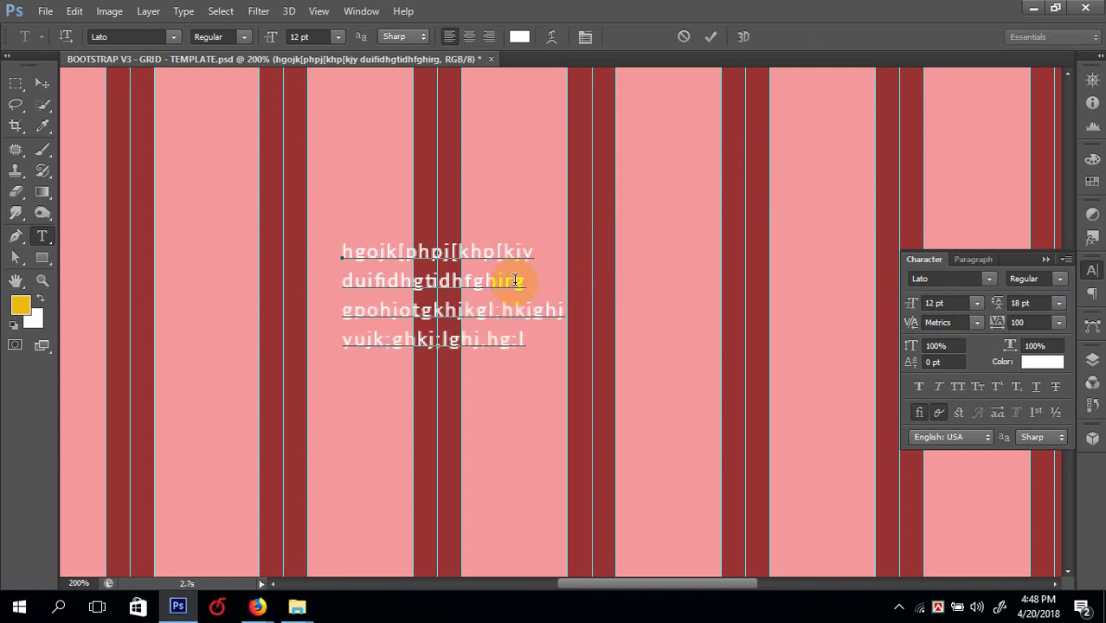
pyautogui.click(515, 279)
pyautogui.rightClick(528, 289)
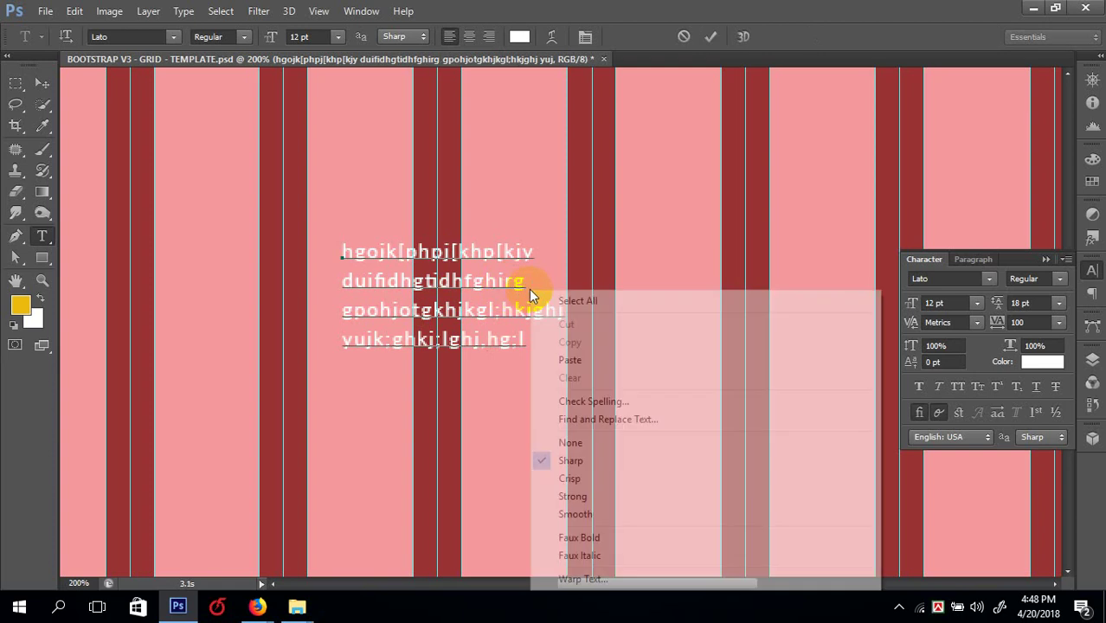
pyautogui.click(575, 301)
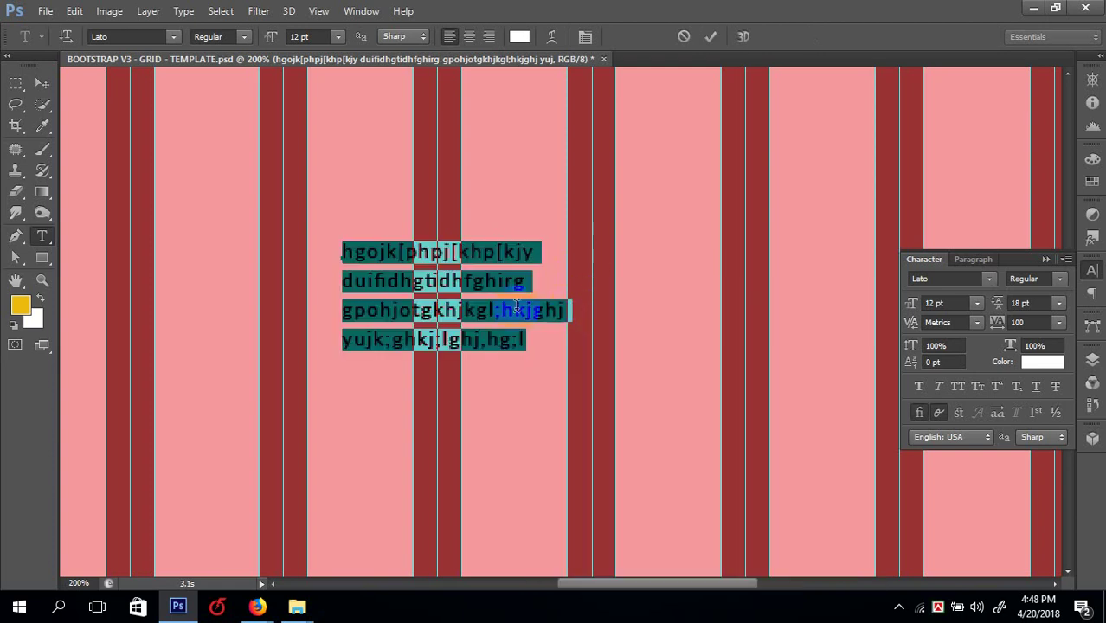
# - Examine the font size and leading settings of the four-line sample text while all of it is selected
pyautogui.click(484, 294)
pyautogui.rightClick(483, 293)
pyautogui.click(498, 296)
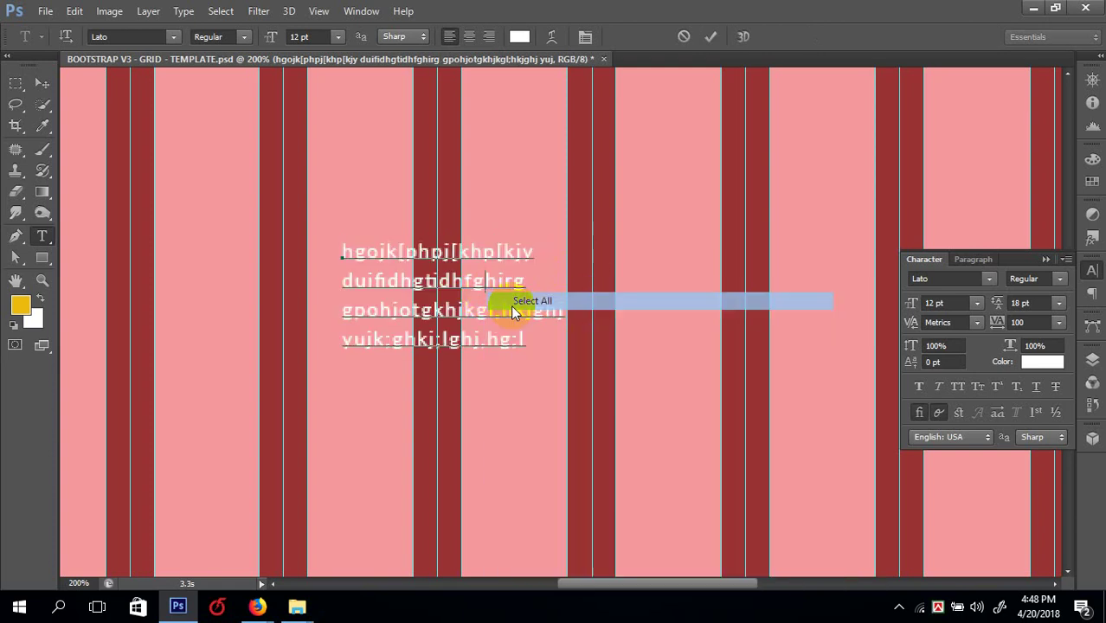
pyautogui.click(937, 305)
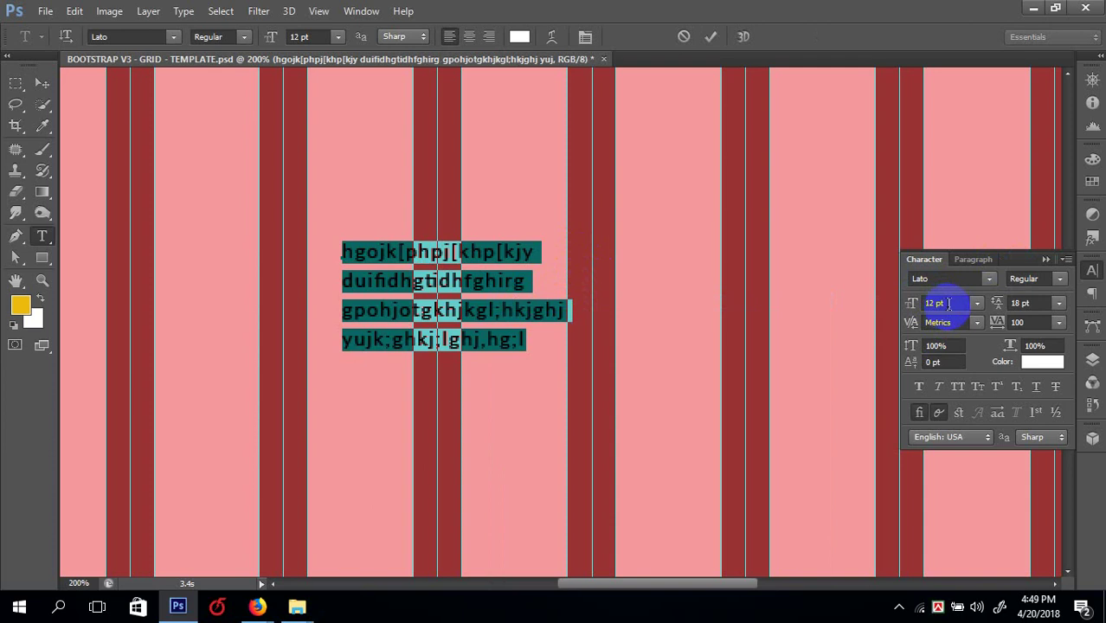
pyautogui.click(444, 282)
pyautogui.rightClick(445, 285)
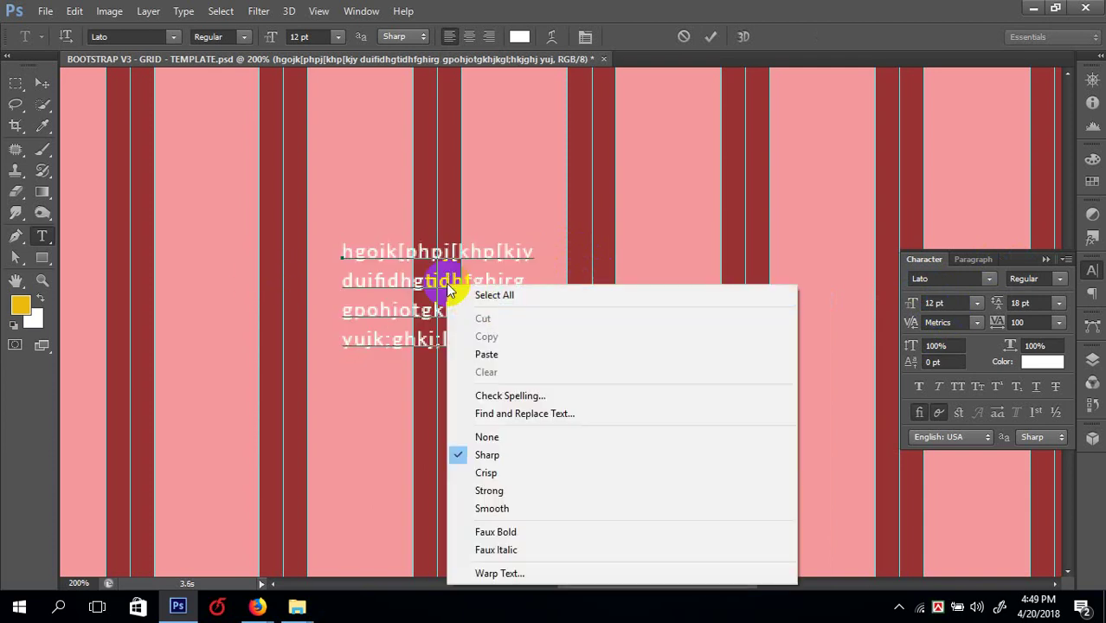
pyautogui.click(478, 296)
pyautogui.click(1034, 303)
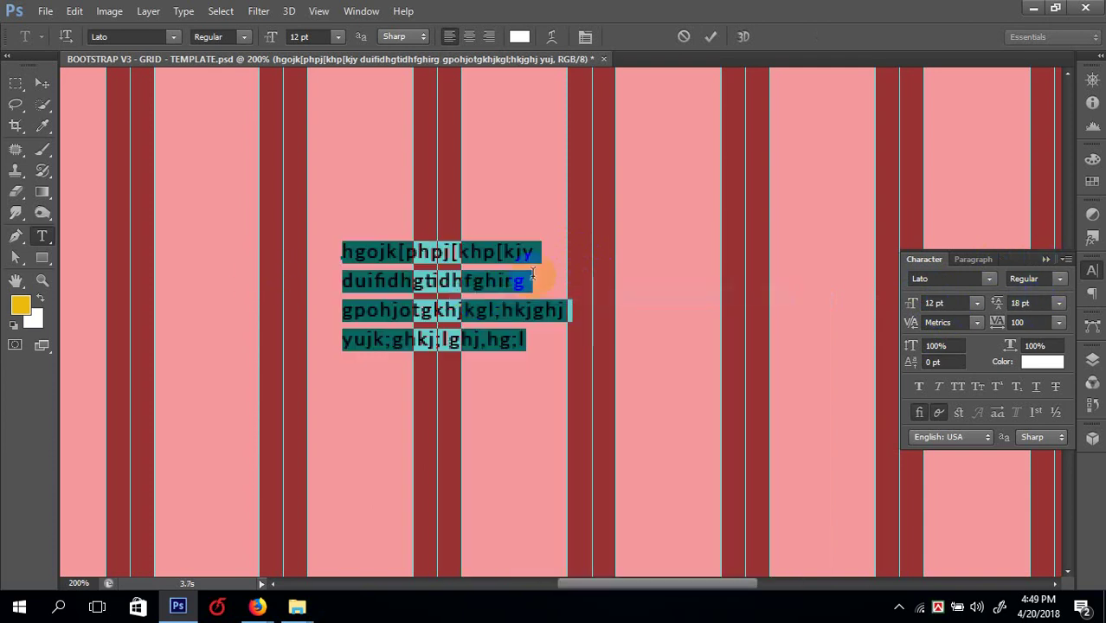
pyautogui.click(1045, 303)
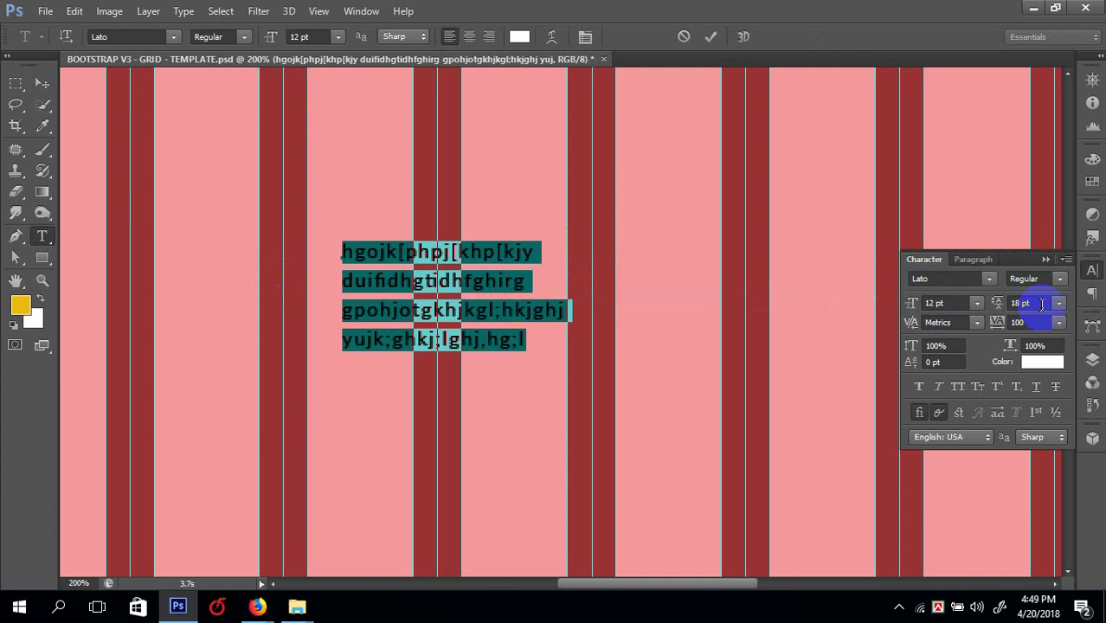
pyautogui.click(935, 302)
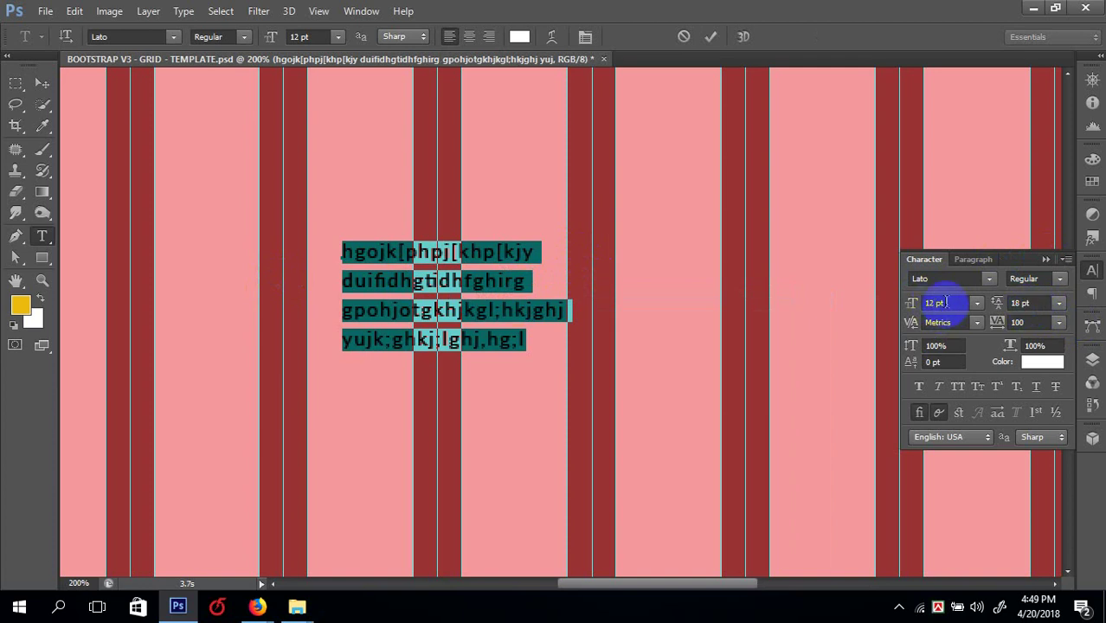
pyautogui.click(1045, 303)
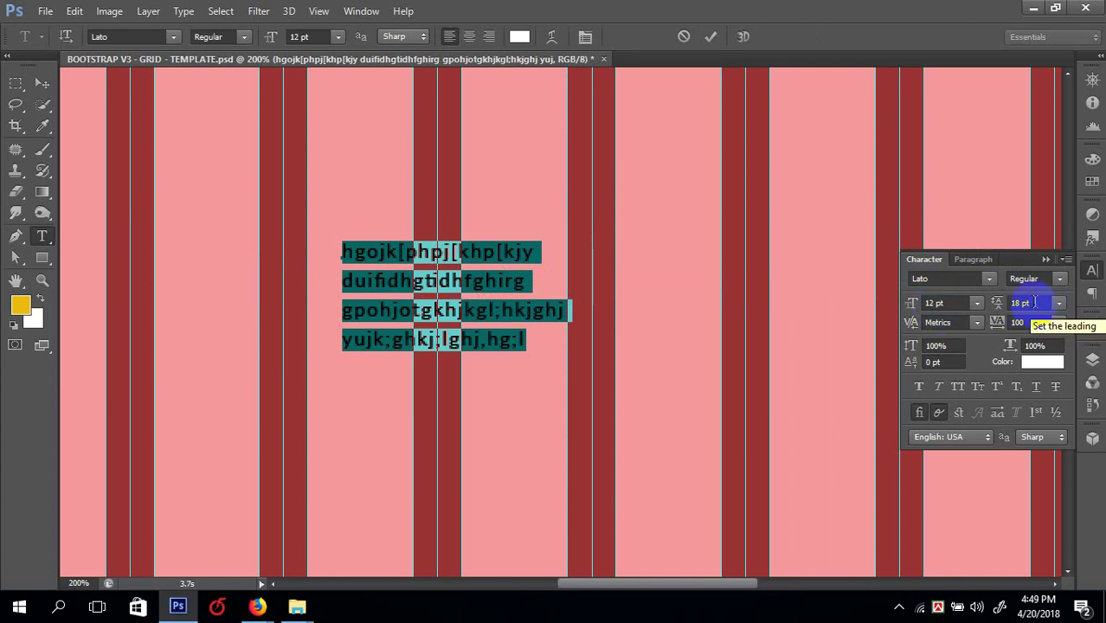
pyautogui.click(512, 300)
pyautogui.rightClick(511, 301)
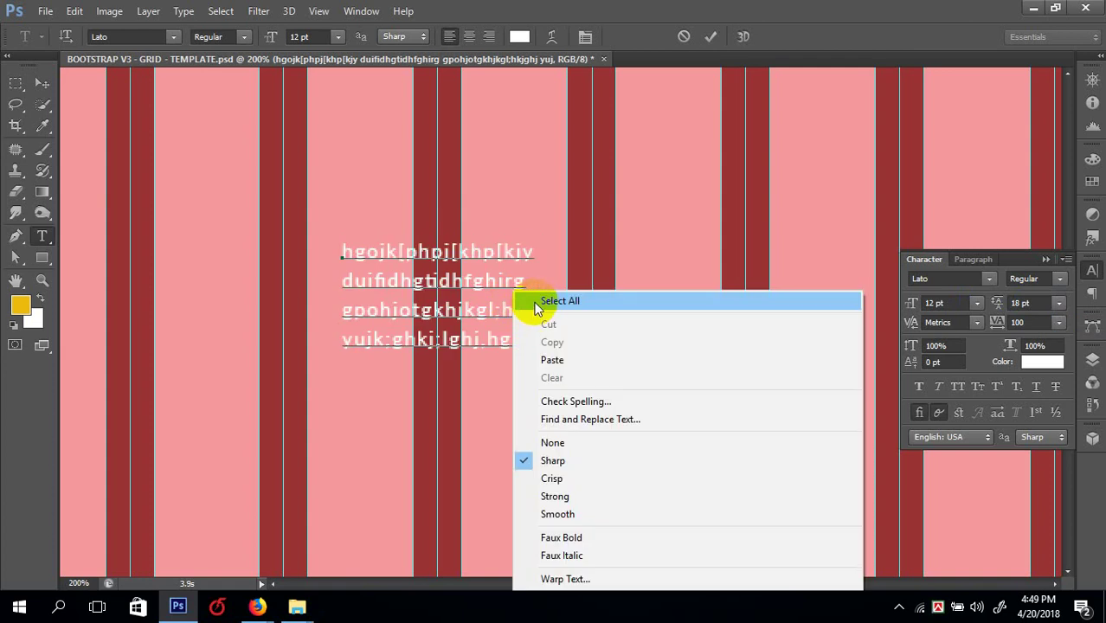
pyautogui.click(533, 298)
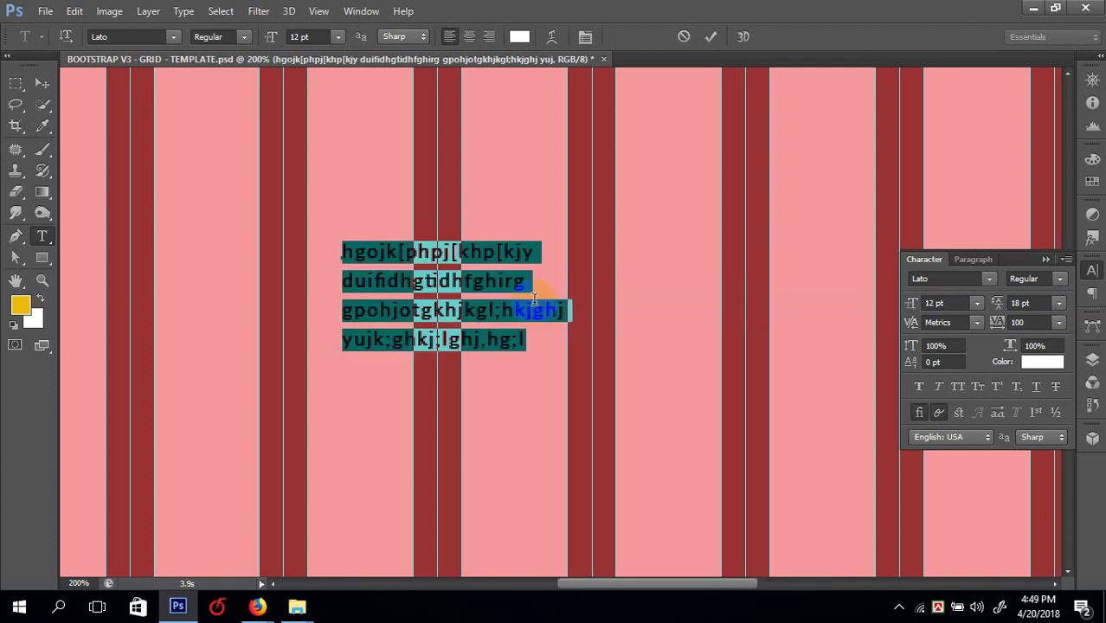
pyautogui.click(1037, 303)
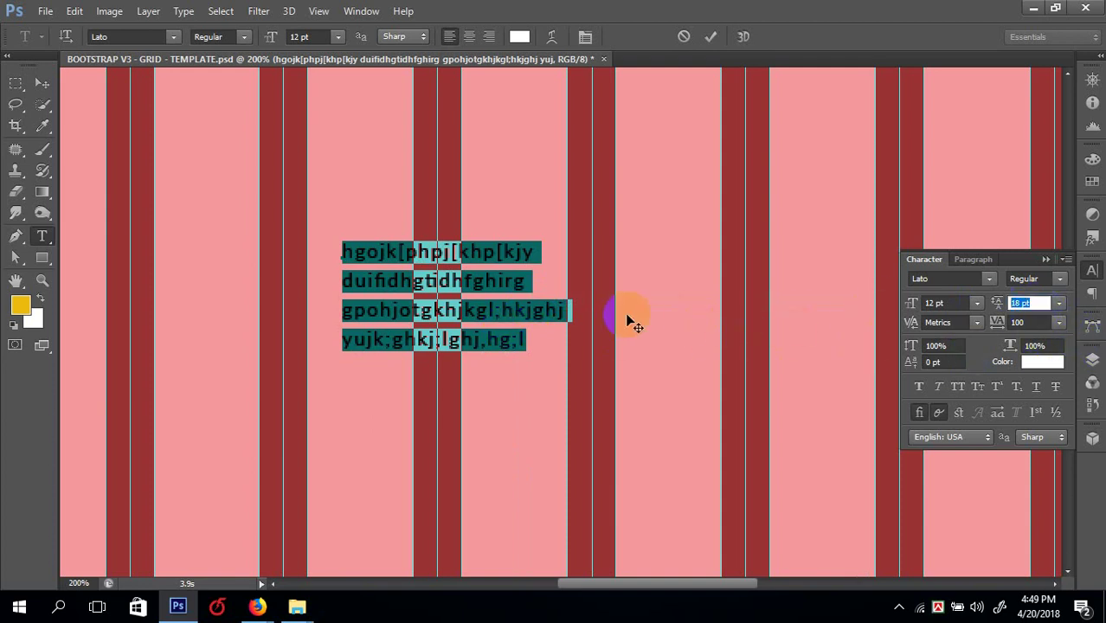
# - Replace the entire four-line sample text with "DIGITAL COMPUTER" and commit the edit
pyautogui.click(469, 311)
pyautogui.rightClick(474, 309)
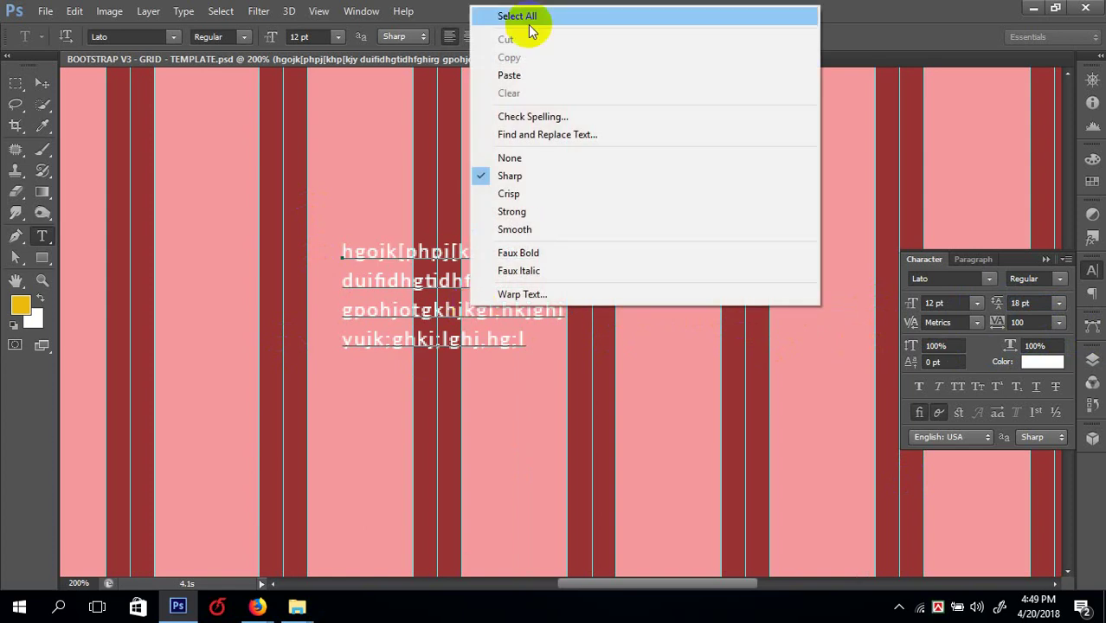
pyautogui.click(516, 17)
pyautogui.click(381, 258)
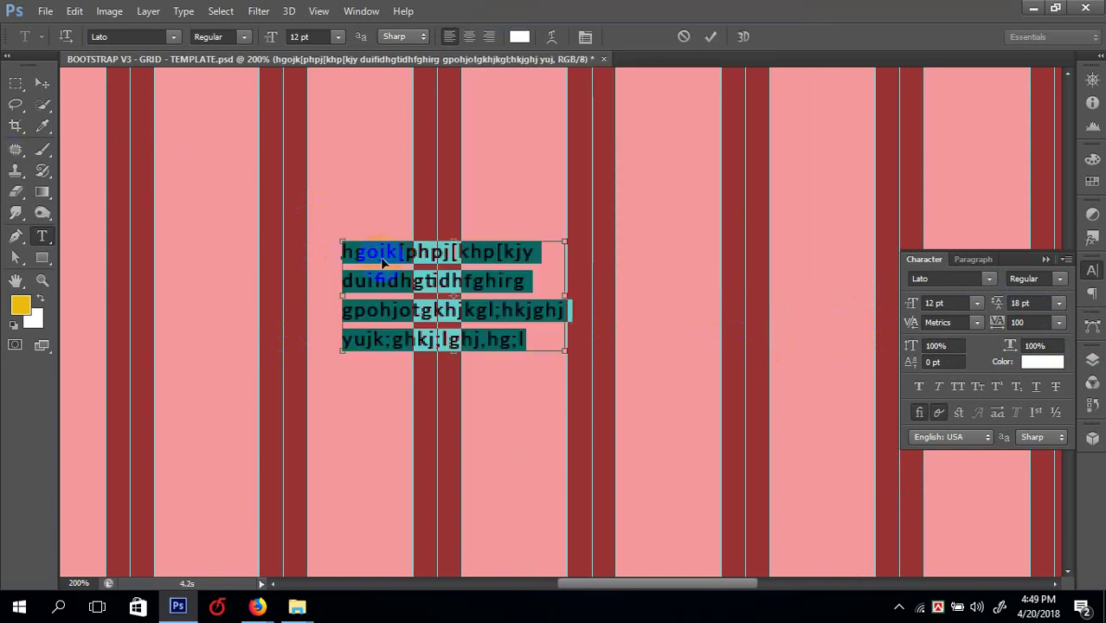
pyautogui.press('Delete')
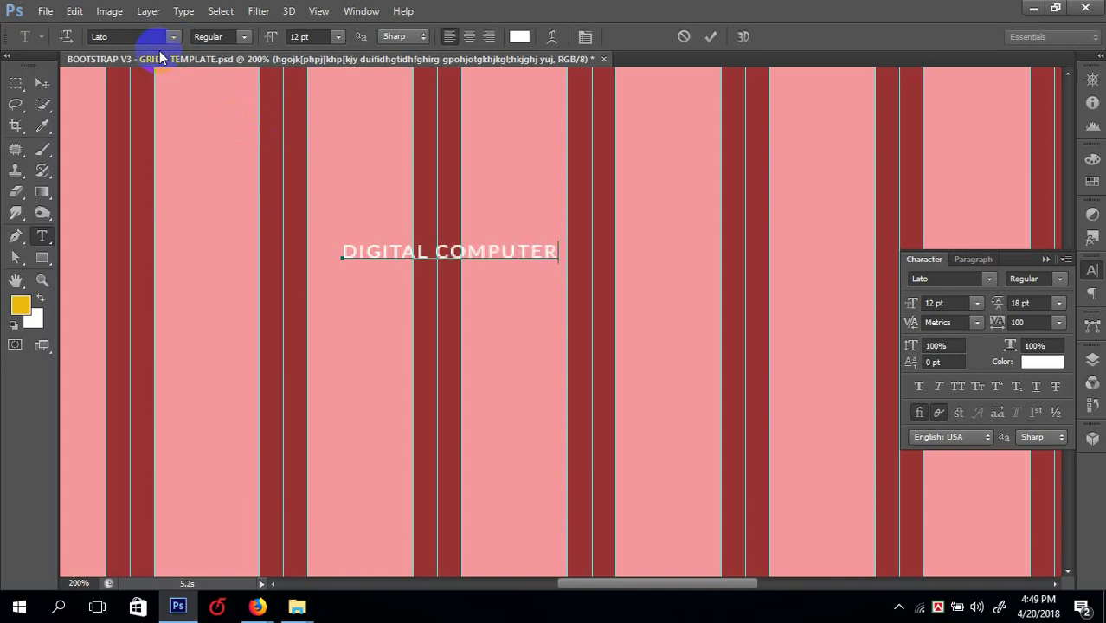
pyautogui.hotkey('ctrl', 'Return')
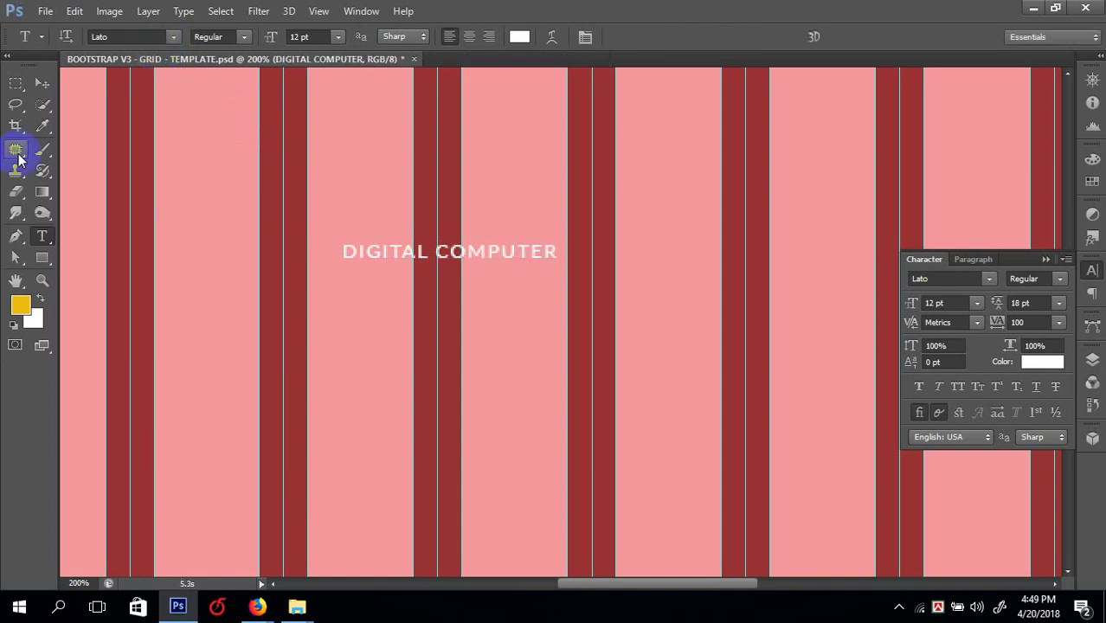
# - Enlarge the DIGITAL COMPUTER text around its centre to about 278% width and 281% height
pyautogui.click(41, 82)
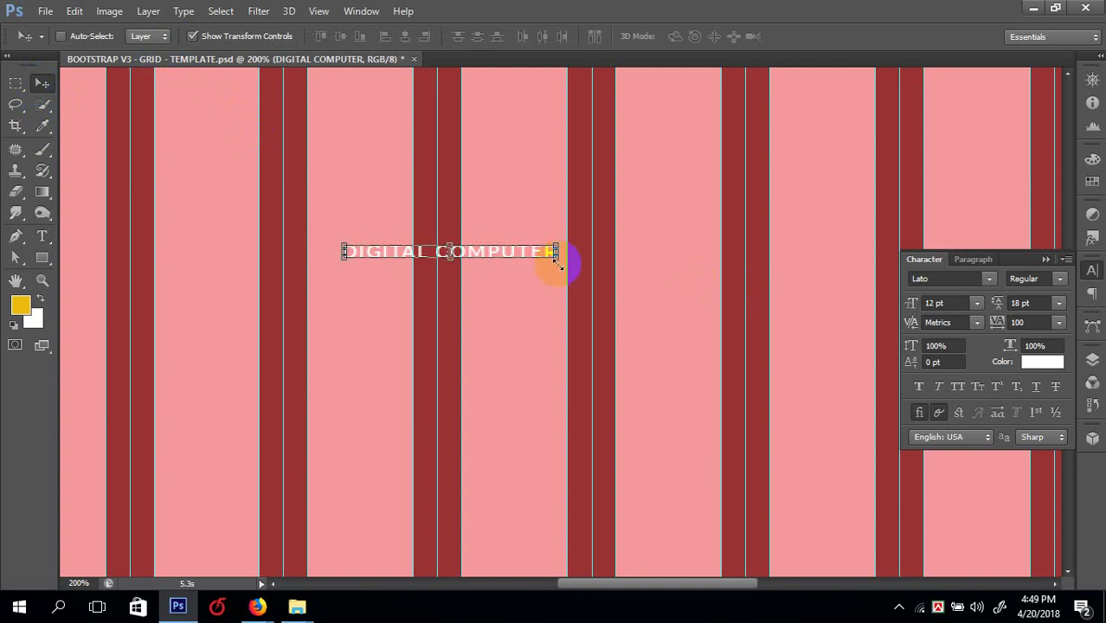
pyautogui.moveTo(558, 260); pyautogui.dragTo(741, 358)
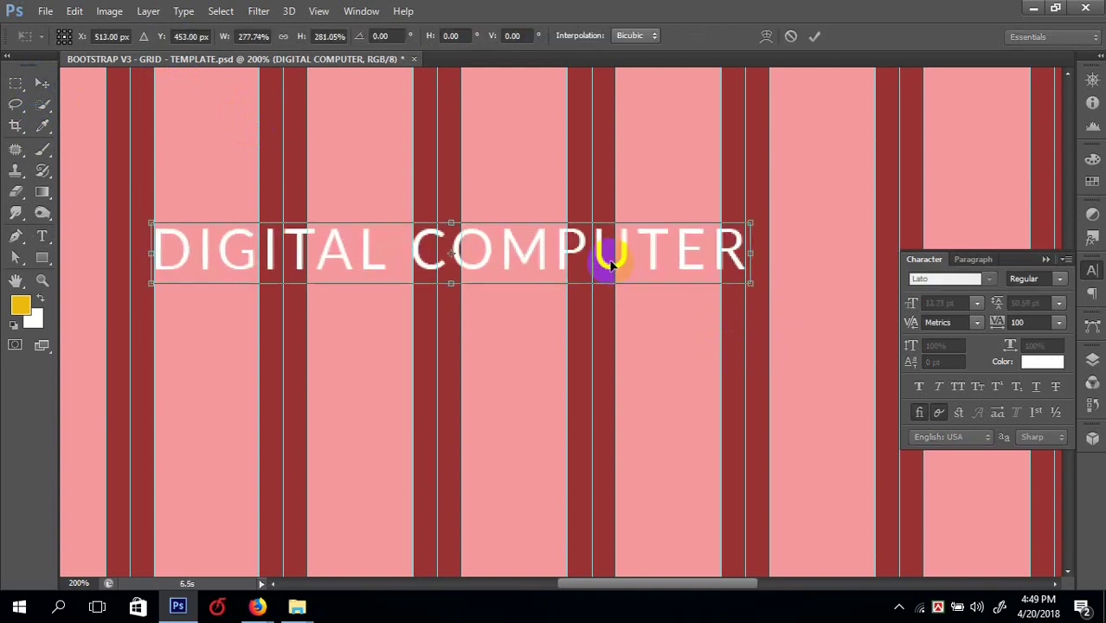
pyautogui.press('Return')
pyautogui.hotkey('ctrl', '-')
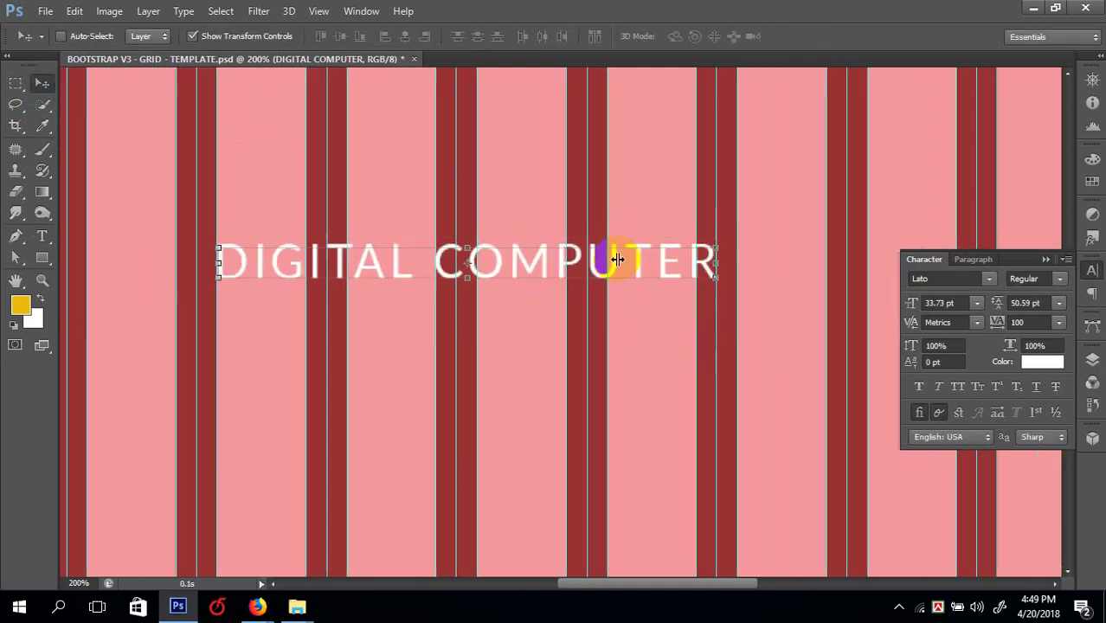
# - Create a new layer with a full-width rectangular band over the text area, filled with the yellow foreground colour, and deselect
pyautogui.click(17, 92)
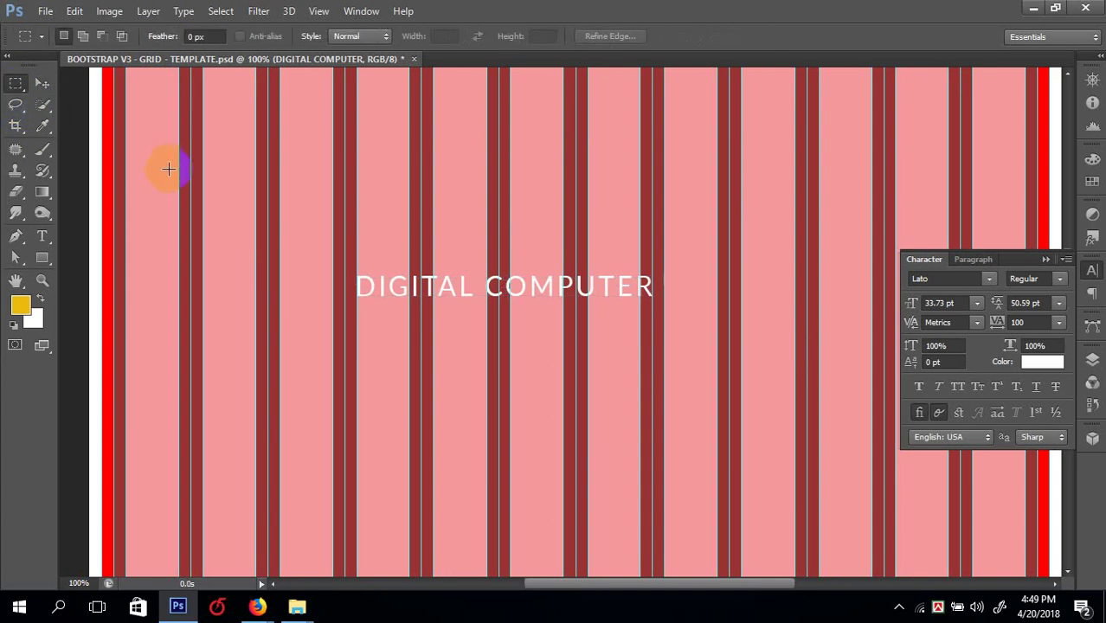
pyautogui.moveTo(74, 177); pyautogui.dragTo(1094, 363)
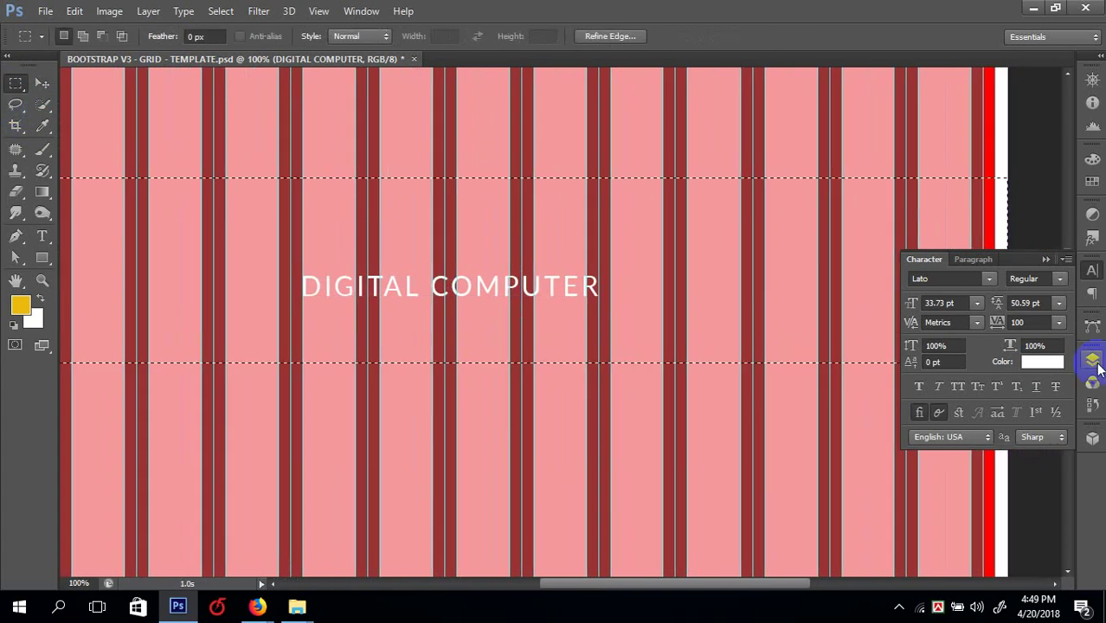
pyautogui.hotkey('ctrl', 'shift', 'n')
pyautogui.press('Return')
pyautogui.hotkey('alt', 'BackSpace')
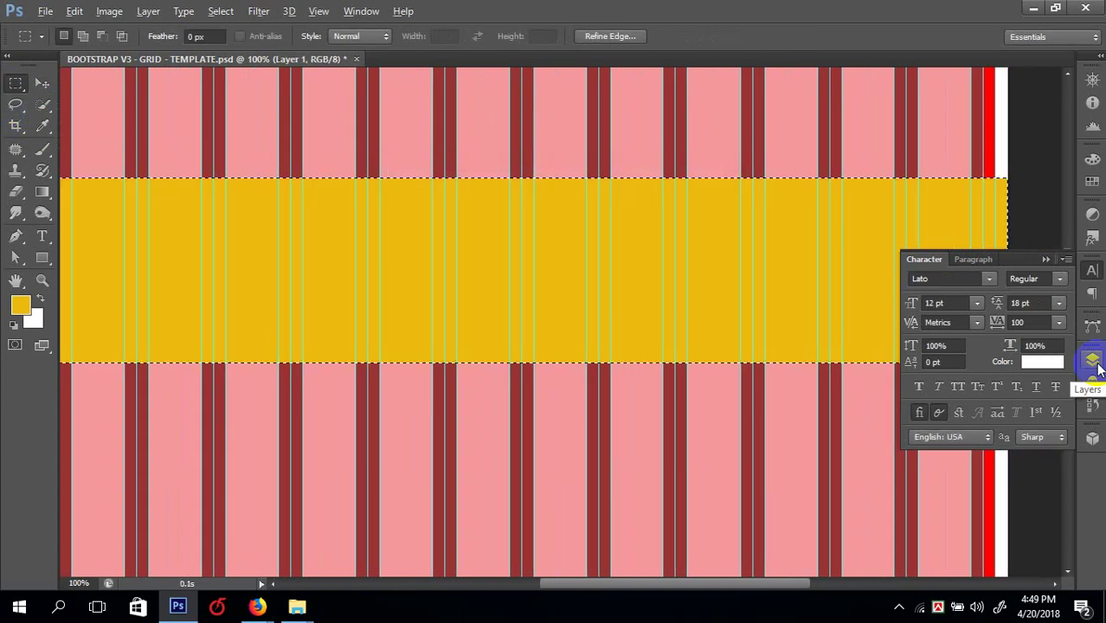
pyautogui.hotkey('ctrl', 'd')
# - Bring the DIGITAL COMPUTER text layer in front of the yellow band and enlarge it to about 172% width and 174% height
pyautogui.click(42, 83)
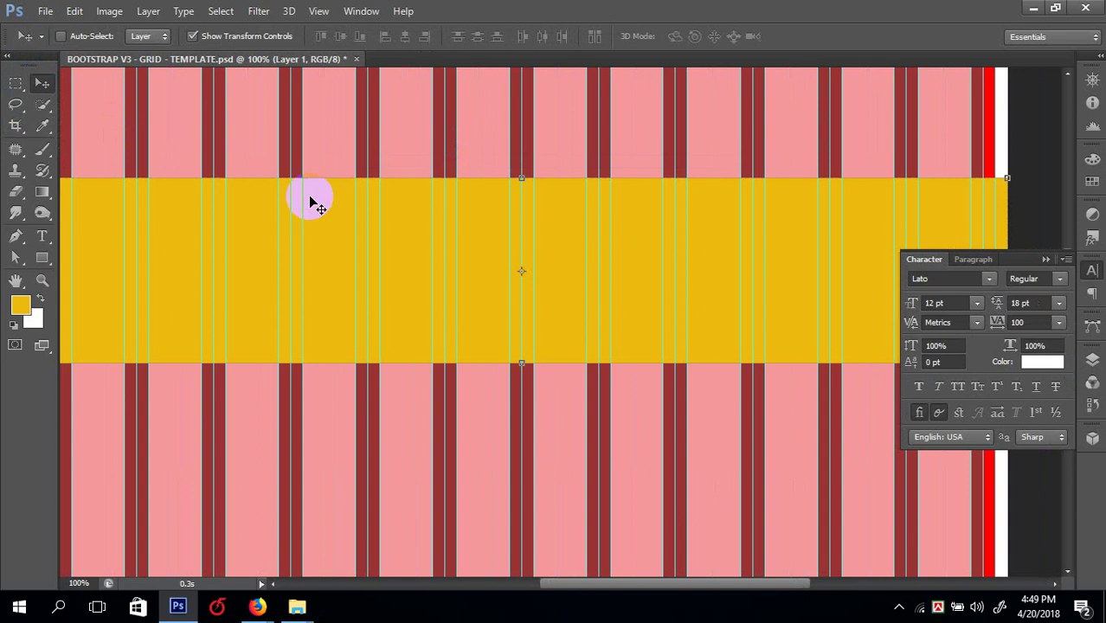
pyautogui.rightClick(395, 275)
pyautogui.click(474, 309)
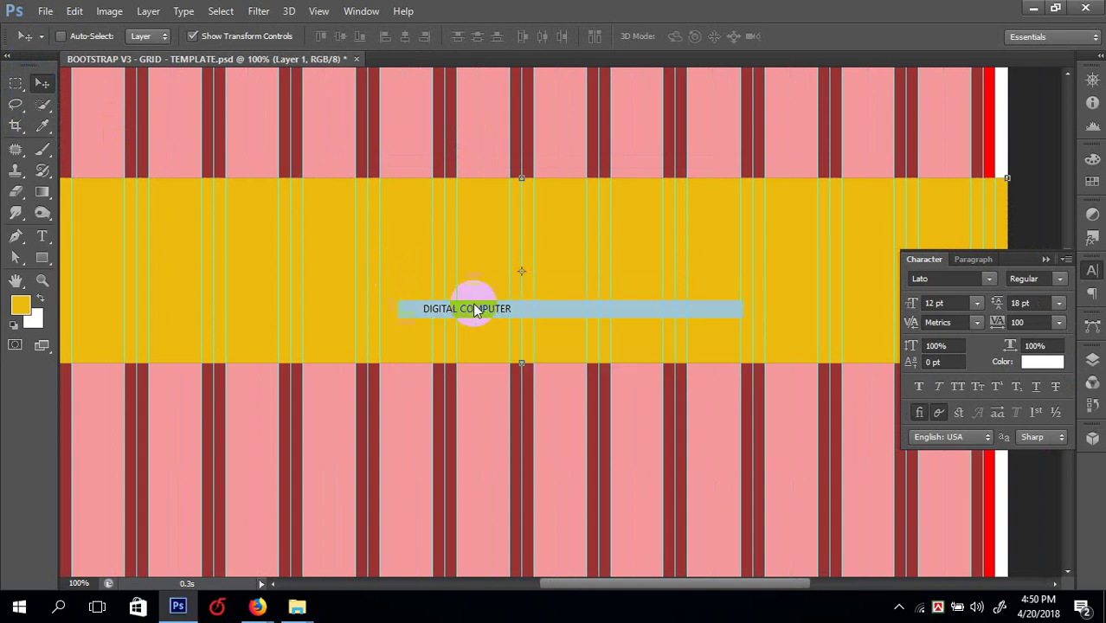
pyautogui.hotkey('ctrl', 'shift', ']')
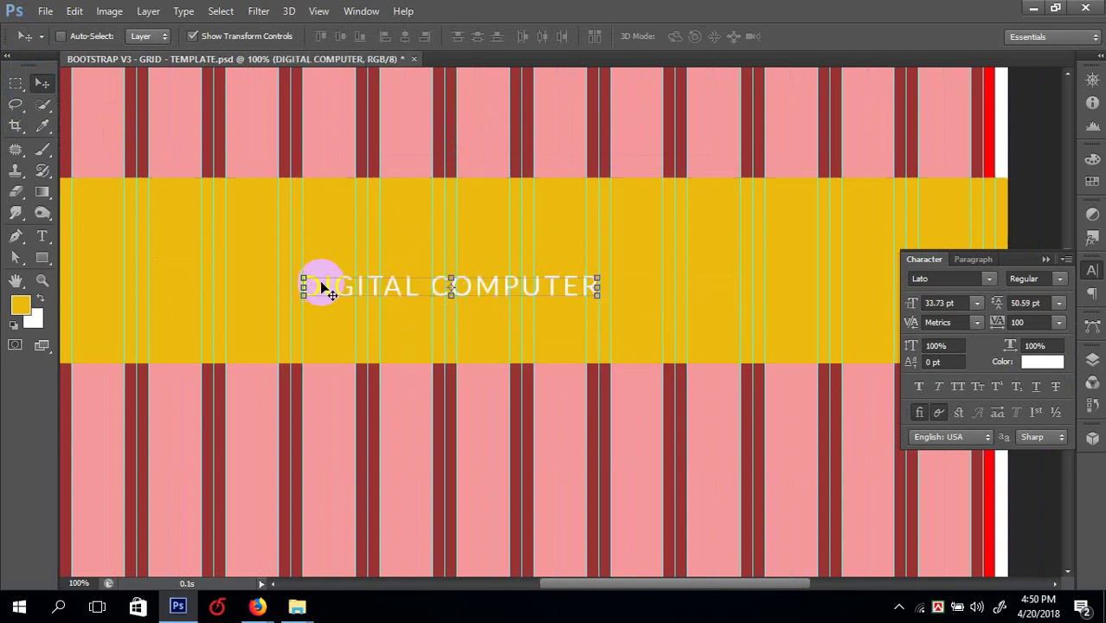
pyautogui.moveTo(296, 276); pyautogui.dragTo(192, 229)
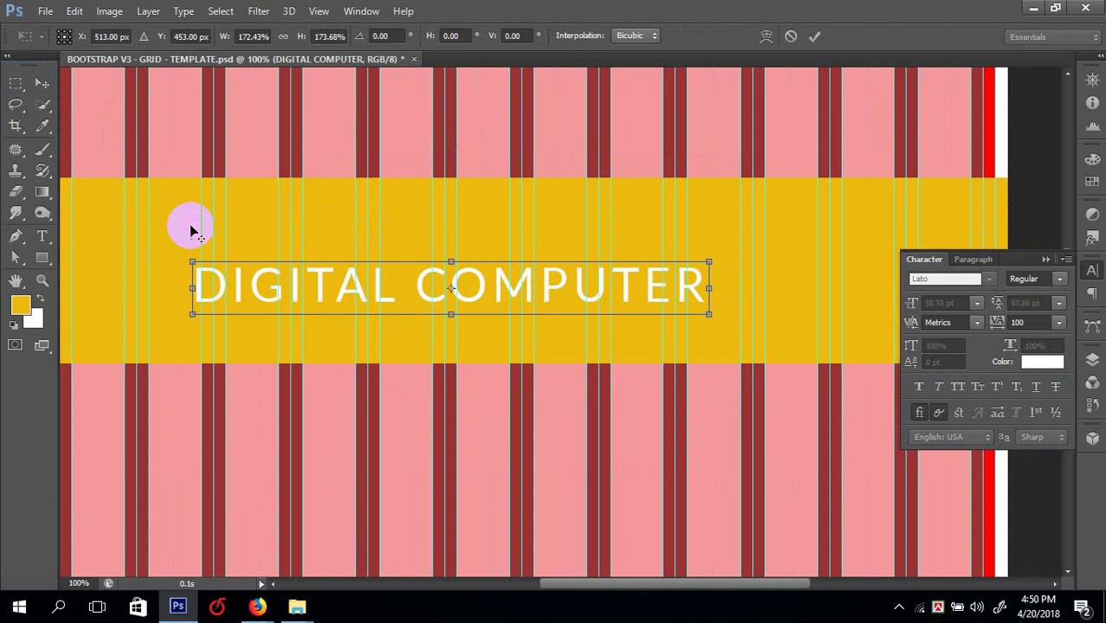
pyautogui.press('Return')
# - Place a copy of the DIGITAL COMPUTER text directly beneath the original and set the copy's font to Times New Roman
pyautogui.moveTo(375, 291)
pyautogui.mouseDown()
pyautogui.moveTo(383, 234)
pyautogui.moveTo(382, 280)
pyautogui.mouseUp()
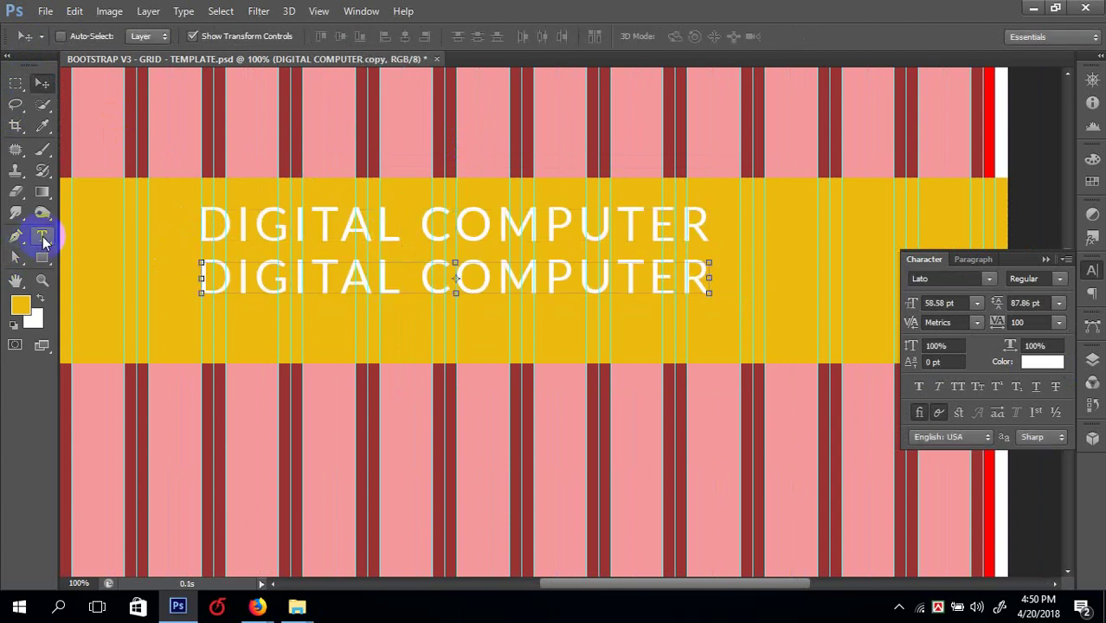
pyautogui.click(43, 240)
pyautogui.click(370, 284)
pyautogui.hotkey('ctrl', 'a')
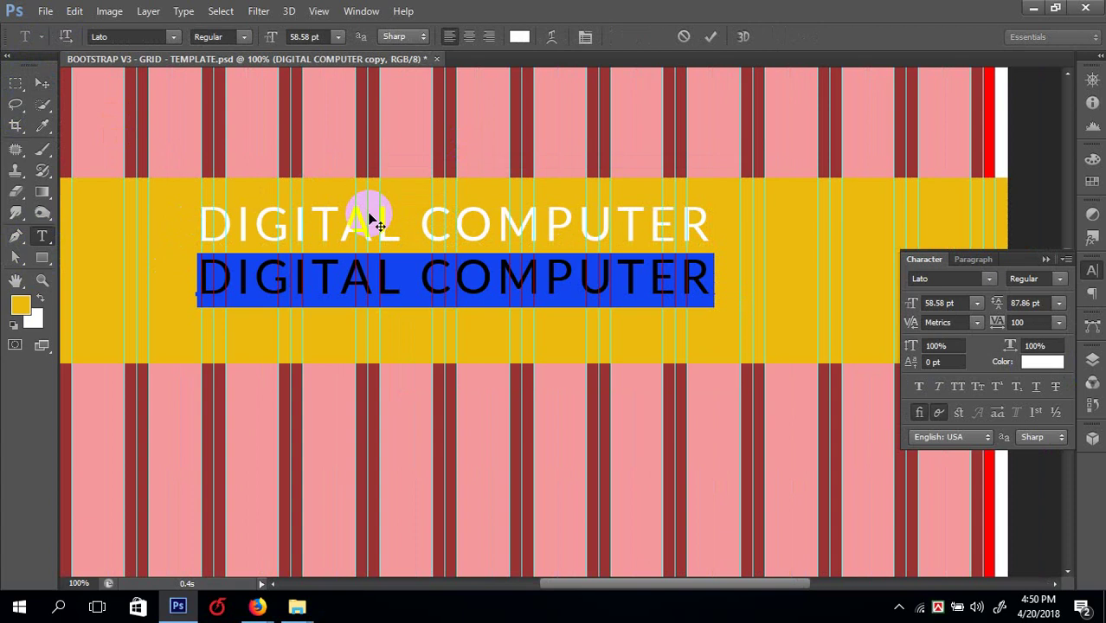
pyautogui.click(91, 38)
pyautogui.click(107, 35)
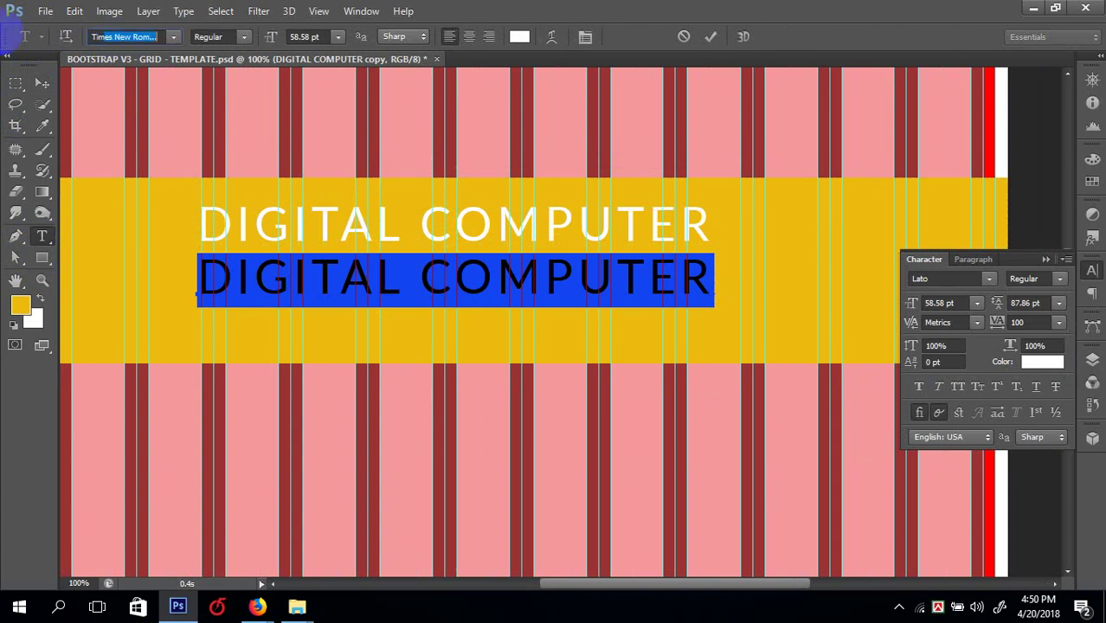
pyautogui.press('Return')
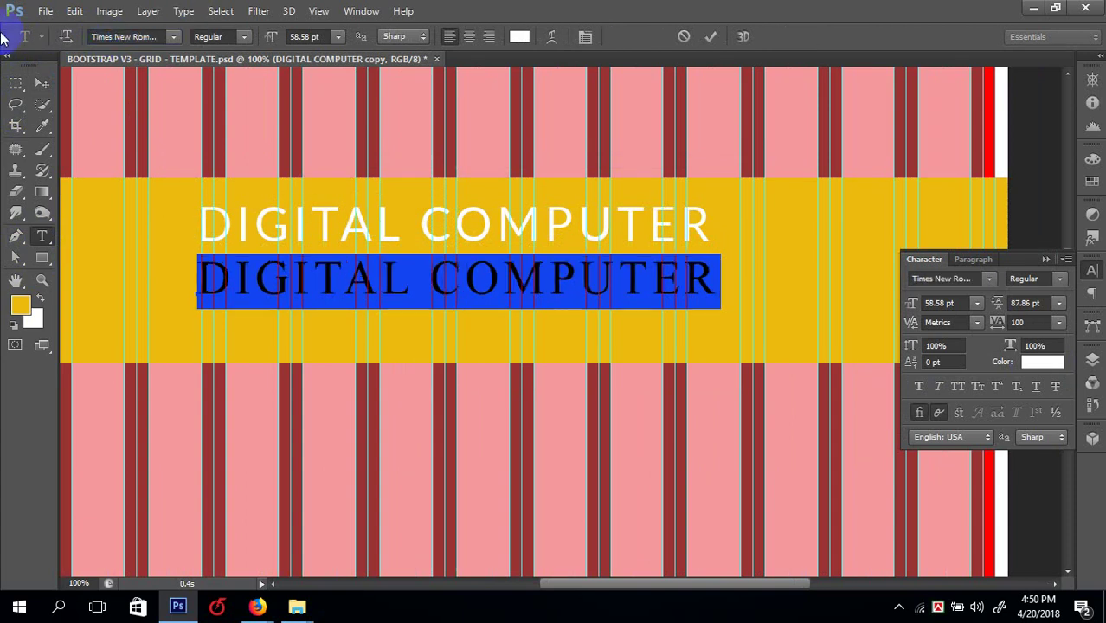
# - Duplicate the Times New Roman line and place the copy beneath it, near the yellow band's lower edge
pyautogui.click(41, 83)
pyautogui.click(366, 278)
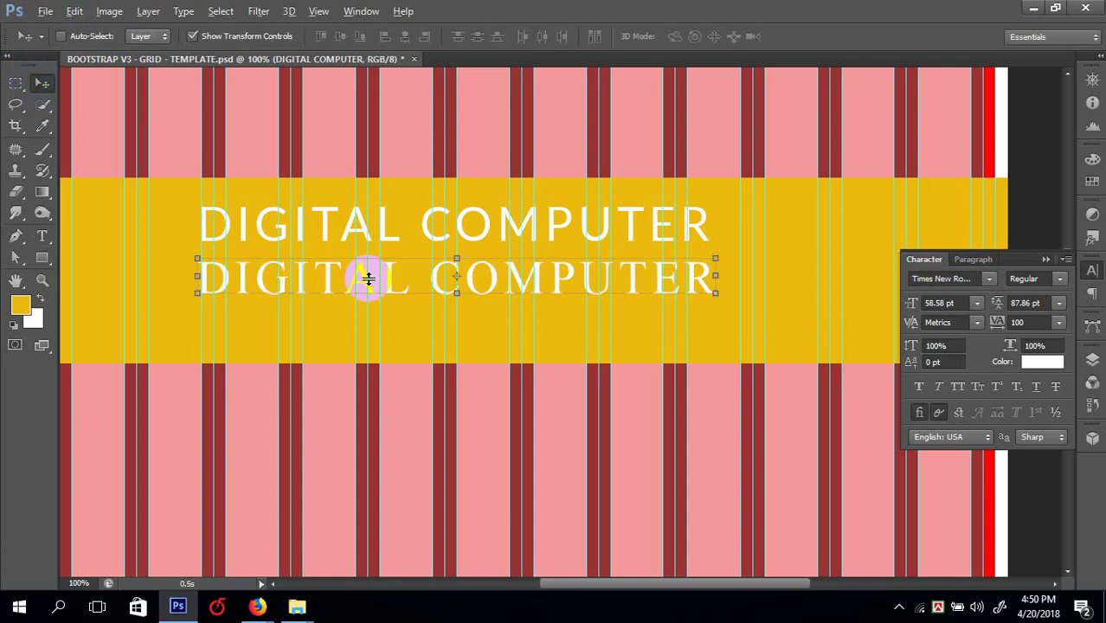
pyautogui.moveTo(368, 278); pyautogui.dragTo(388, 326)
# - Set the font of the lowest DIGITAL COMPUTER line to Brush Script MT
pyautogui.click(42, 235)
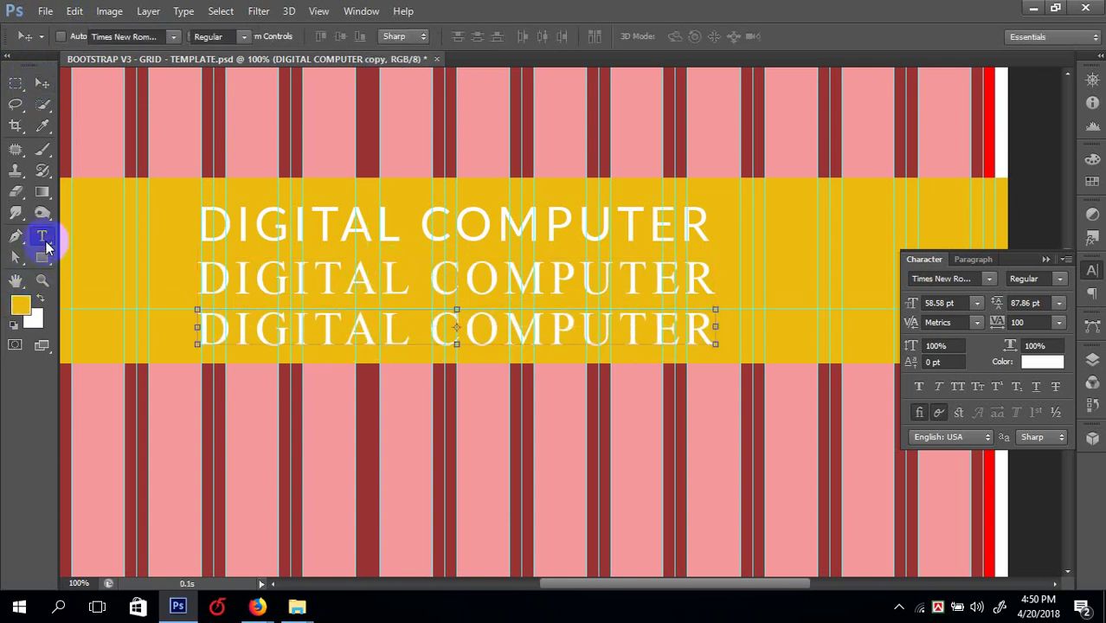
pyautogui.click(390, 333)
pyautogui.hotkey('ctrl', 'a')
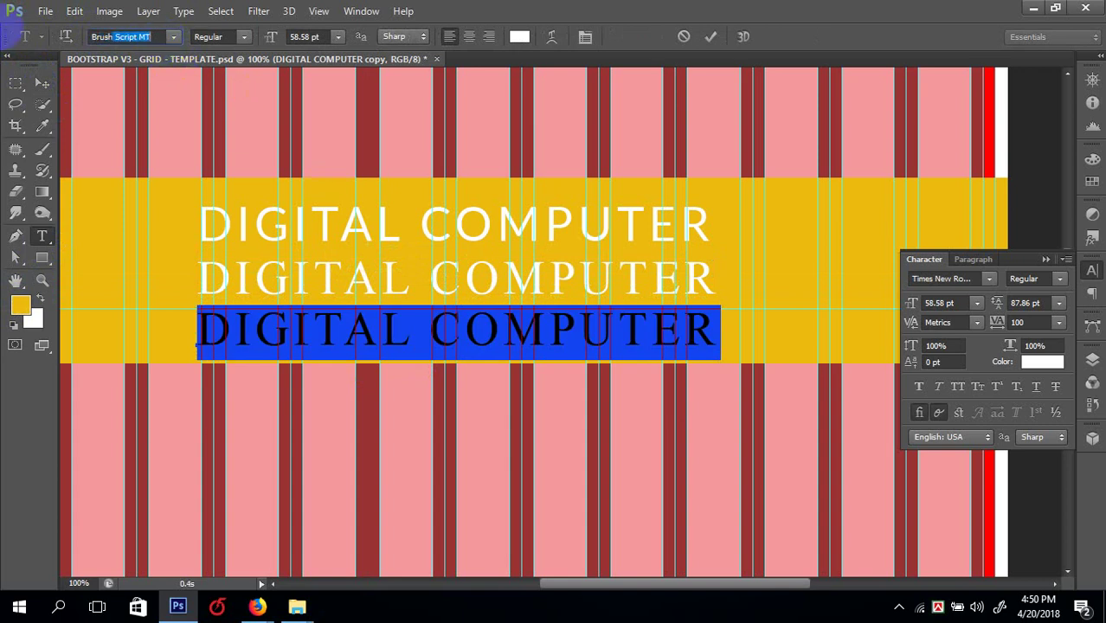
pyautogui.press('Return')
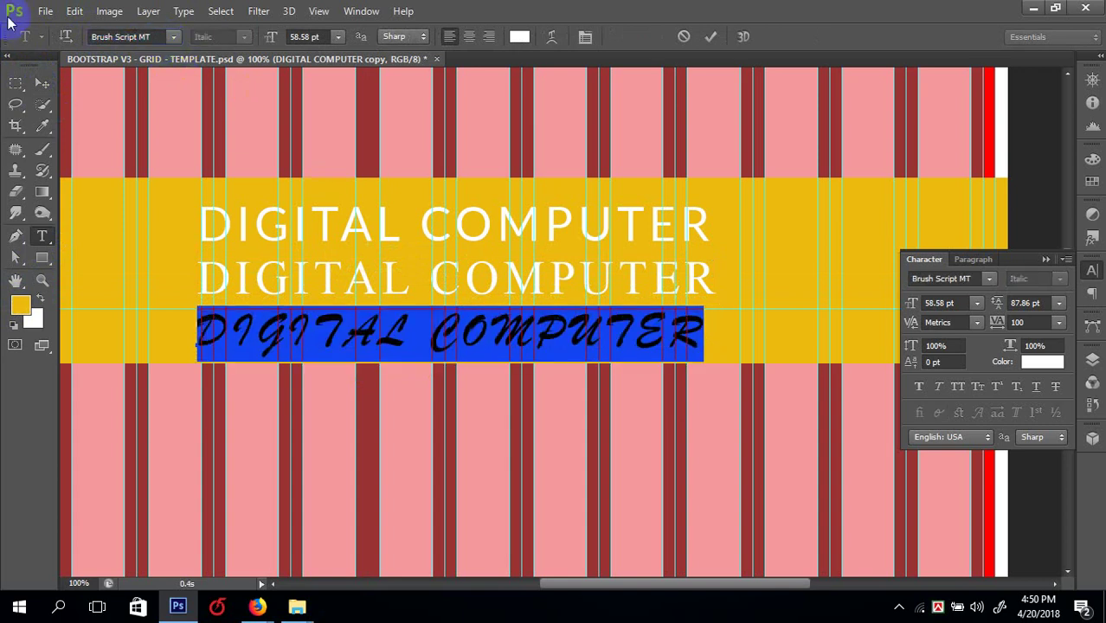
pyautogui.click(42, 82)
# - Select all three DIGITAL COMPUTER text layers and scale them down together inside the yellow band
pyautogui.hscroll(-2, 275, 277)
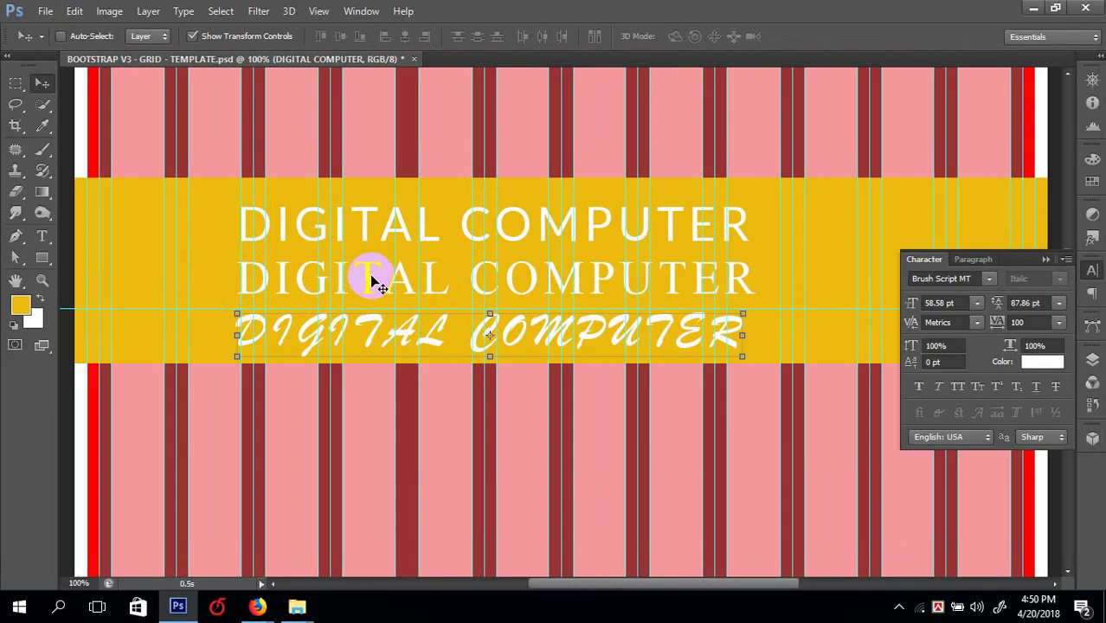
pyautogui.rightClick(374, 281)
pyautogui.keyDown('shift'); pyautogui.click(379, 286); pyautogui.keyUp('shift')
pyautogui.rightClick(364, 224)
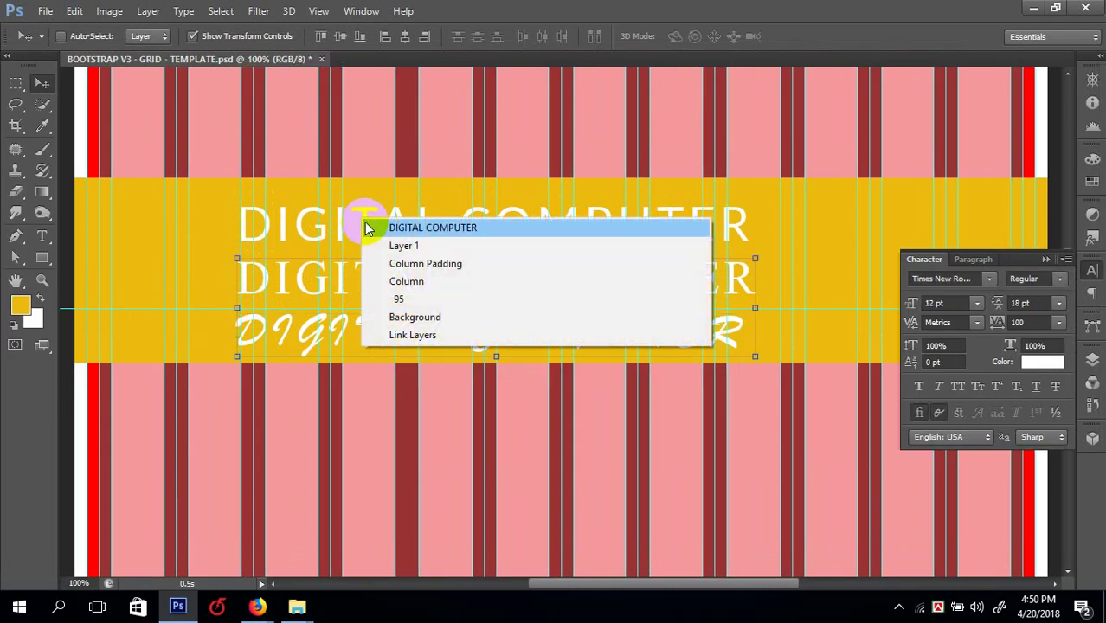
pyautogui.keyDown('shift'); pyautogui.click(368, 228); pyautogui.keyUp('shift')
pyautogui.moveTo(761, 208); pyautogui.dragTo(716, 222)
pyautogui.doubleClick(660, 255)
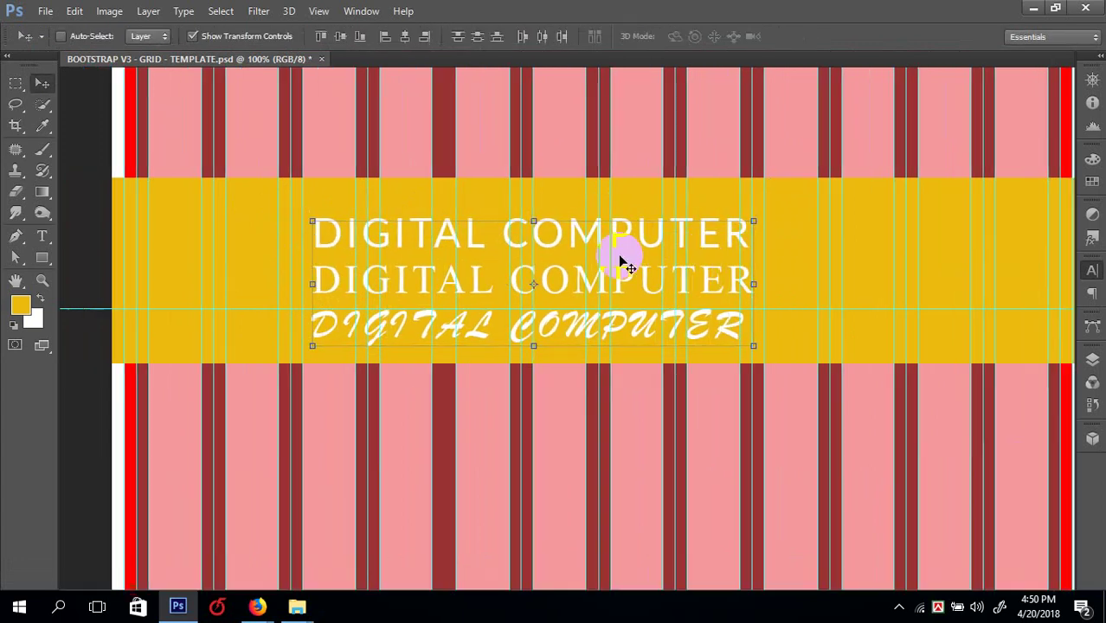
# - Examine the three DIGITAL COMPUTER lines at 200% magnification to compare their letterforms
pyautogui.press('Tab')
pyautogui.press('Tab')
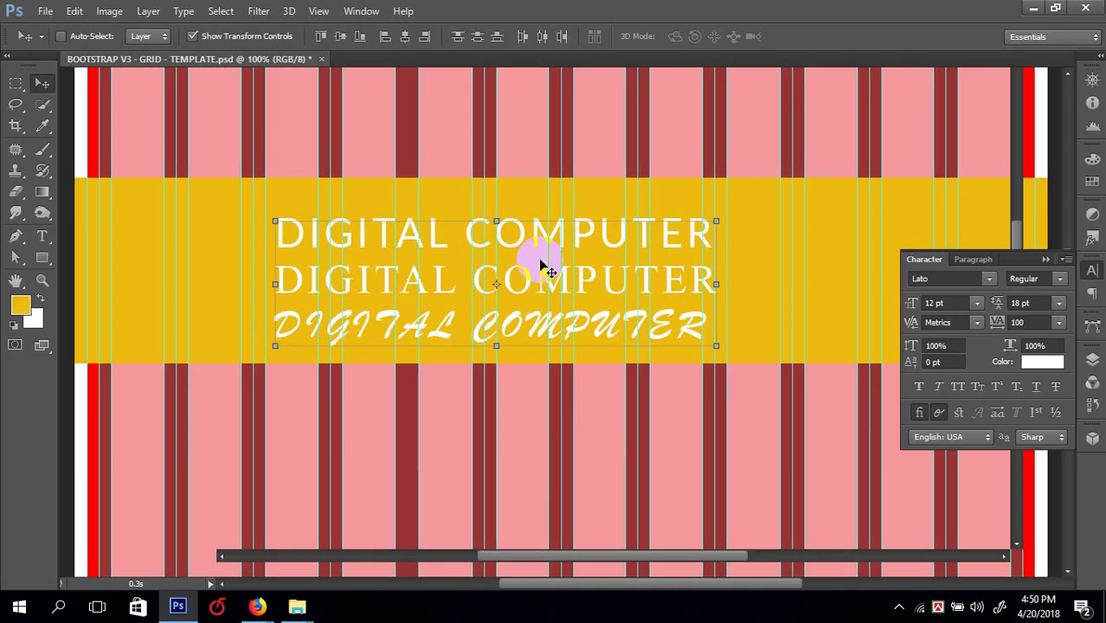
pyautogui.press('m')
pyautogui.click(385, 221)
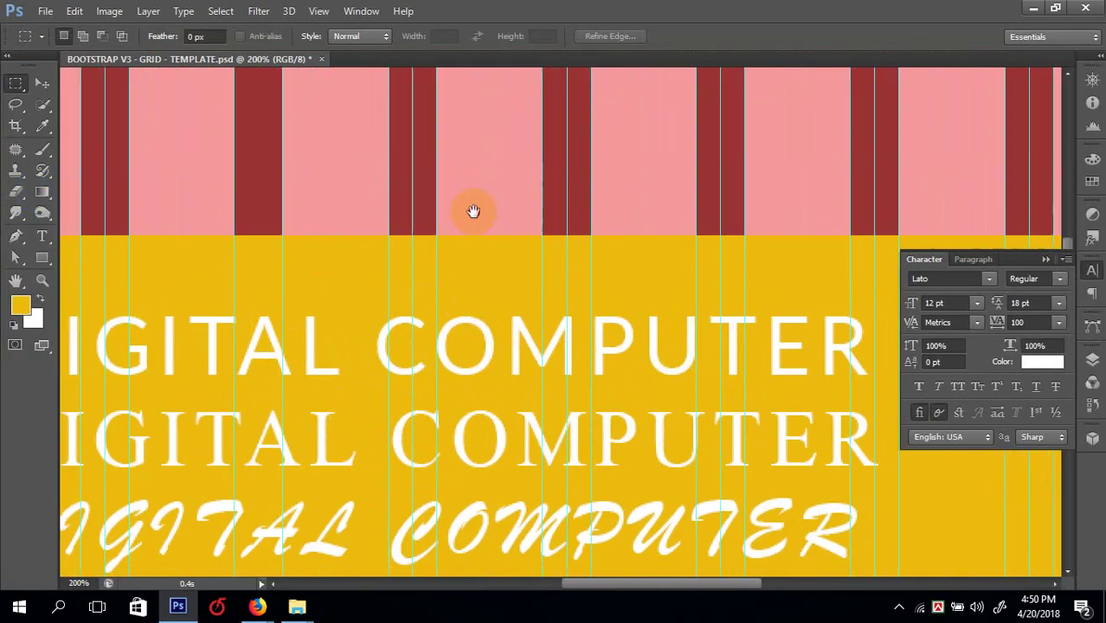
pyautogui.scroll(-3, 475, 202)
pyautogui.hotkey('ctrl', '-')
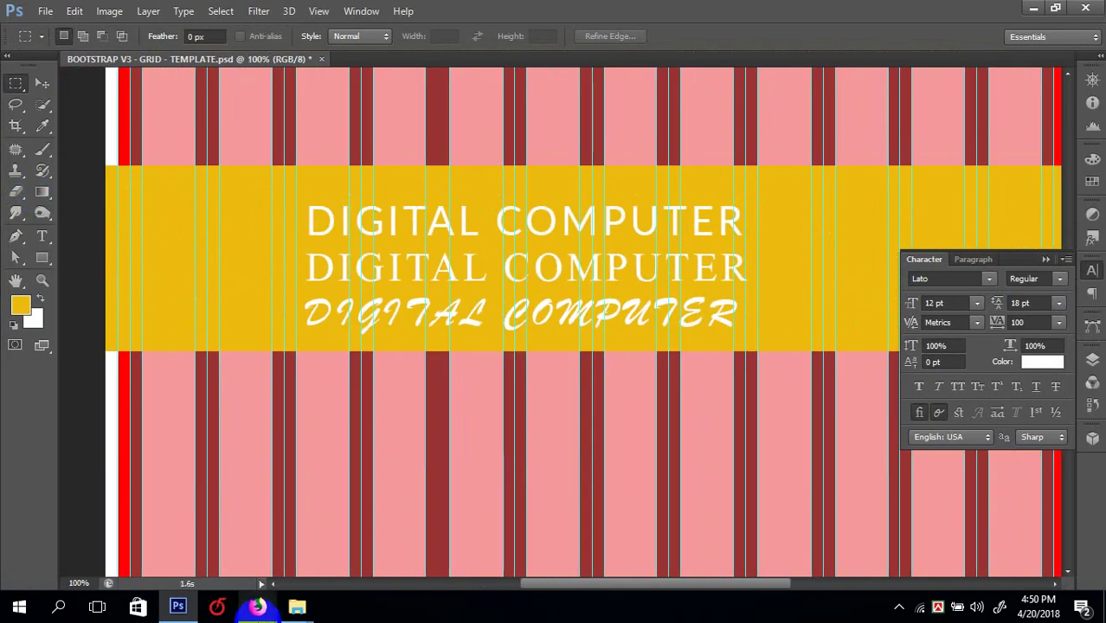
# - Switch to Firefox and inspect the Greenwich page's body text, section headings and contact details with Fontface Ninja
pyautogui.click(250, 607)
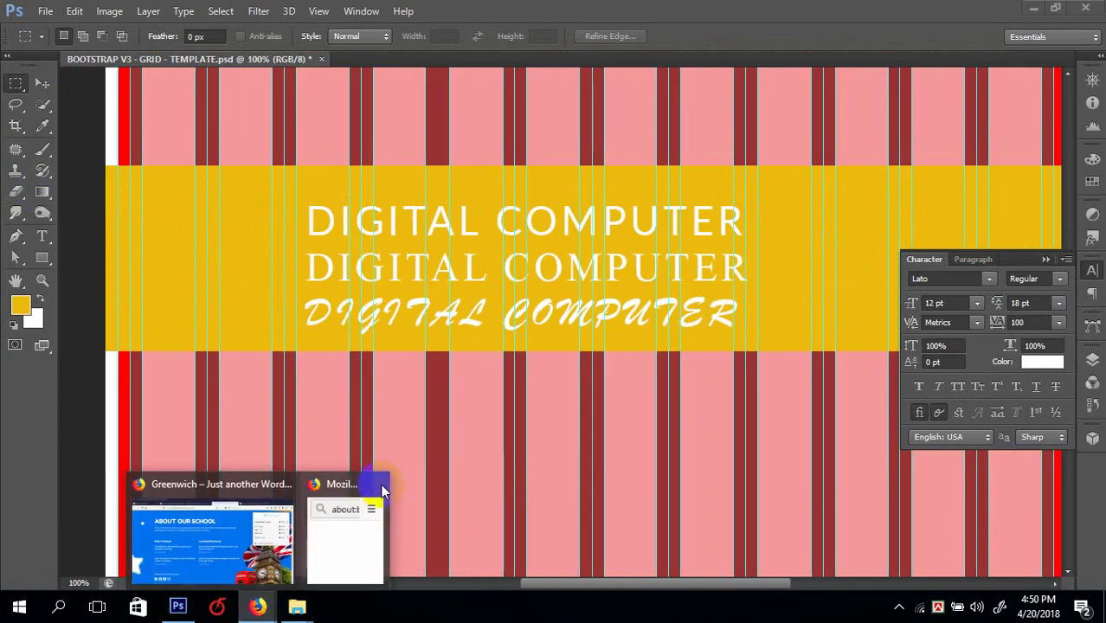
pyautogui.click(233, 532)
pyautogui.scroll(10, 457, 162)
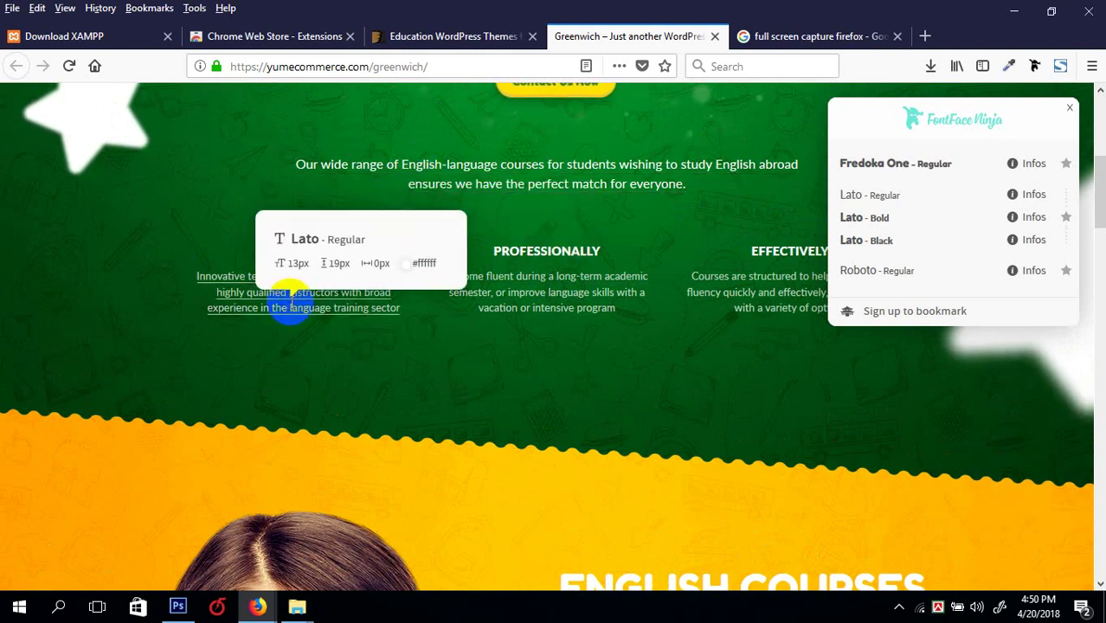
pyautogui.scroll(-6, 595, 311)
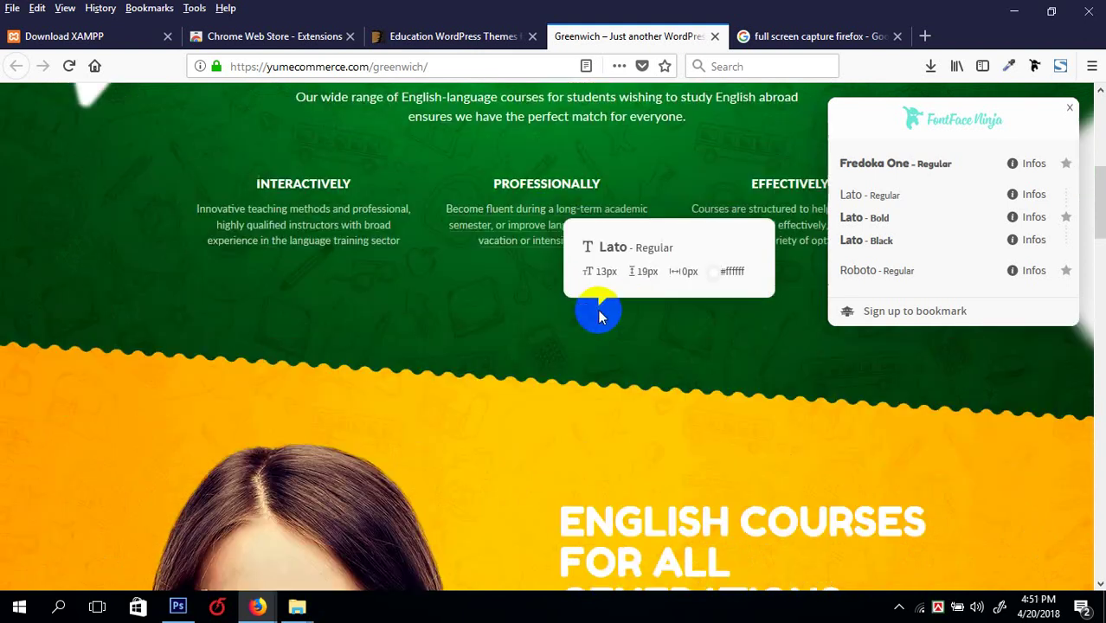
pyautogui.scroll(2, 598, 310)
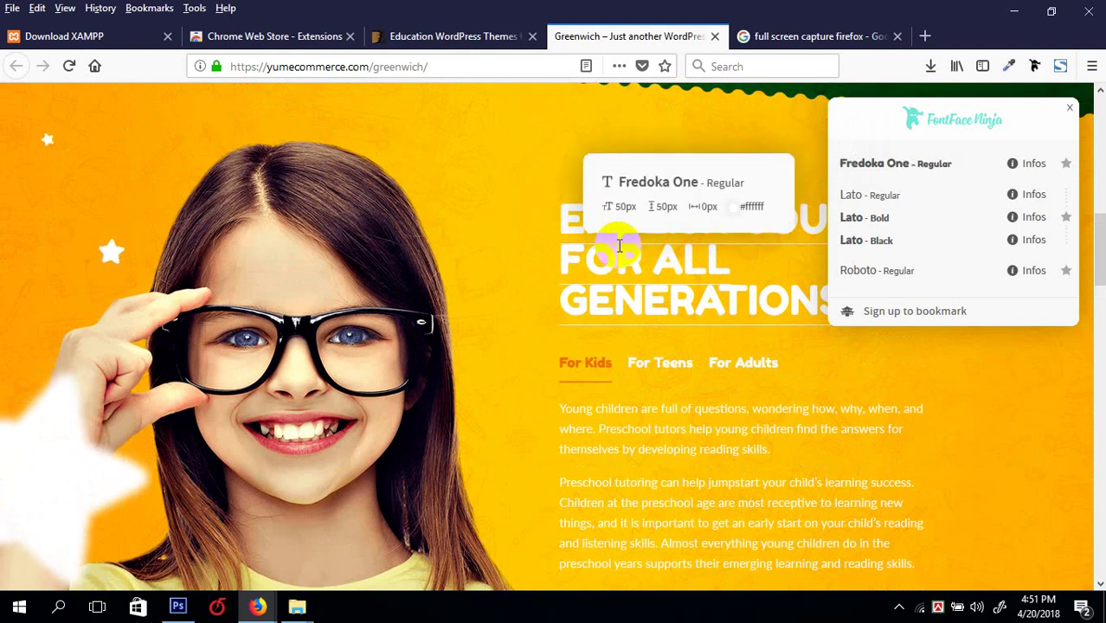
pyautogui.scroll(-7, 619, 246)
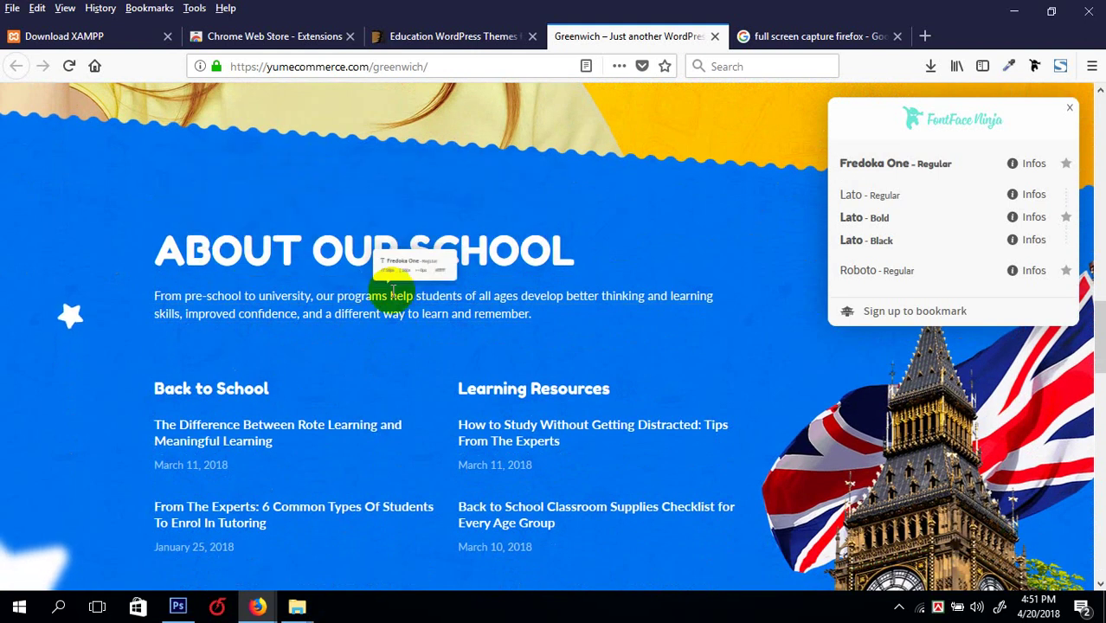
pyautogui.scroll(-15, 393, 290)
pyautogui.scroll(-1, 356, 364)
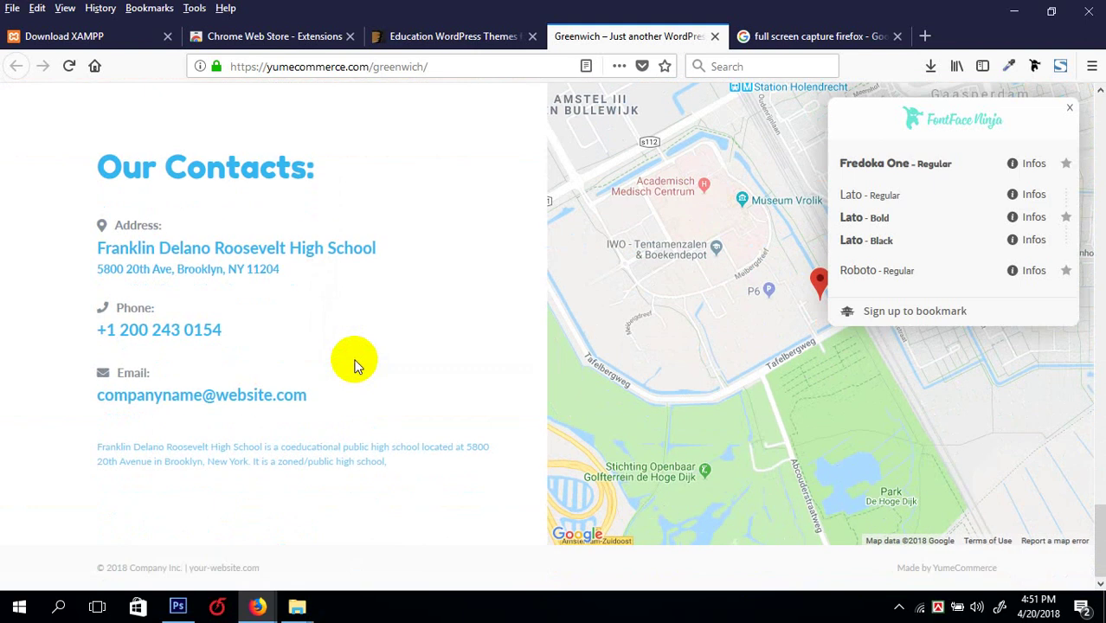
pyautogui.scroll(1, 346, 346)
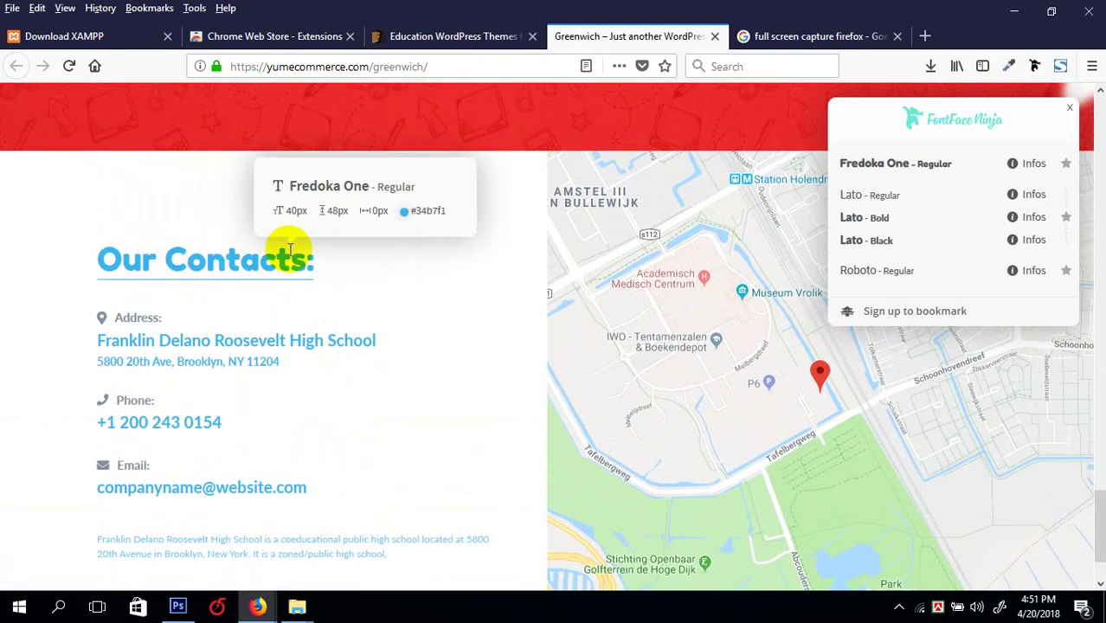
pyautogui.scroll(-1, 277, 255)
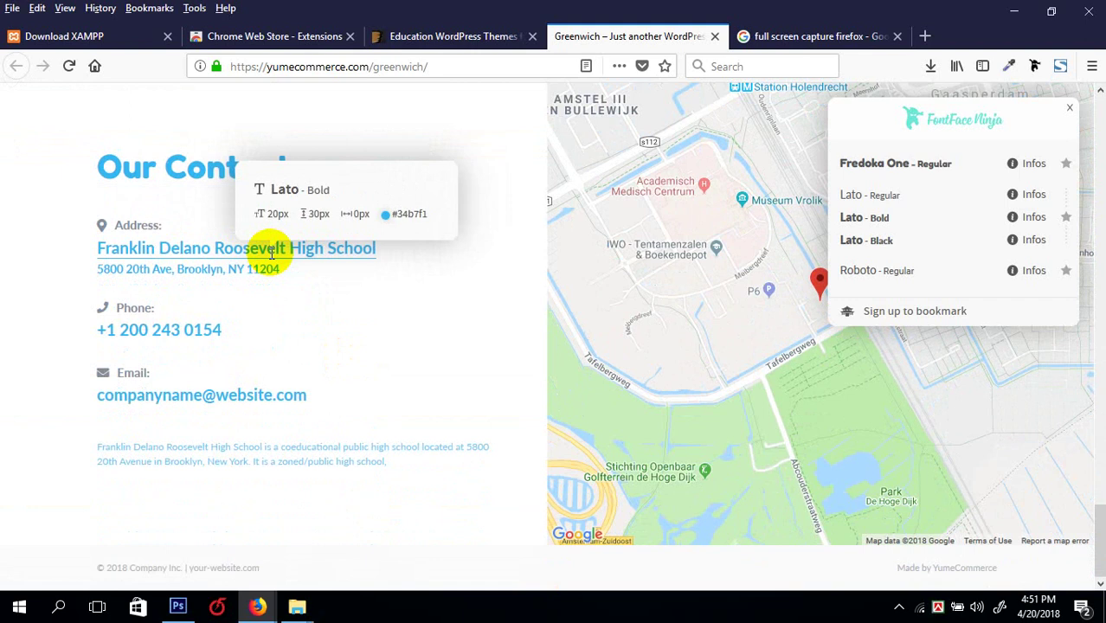
pyautogui.scroll(10, 264, 252)
pyautogui.scroll(5, 271, 249)
pyautogui.scroll(-2, 519, 259)
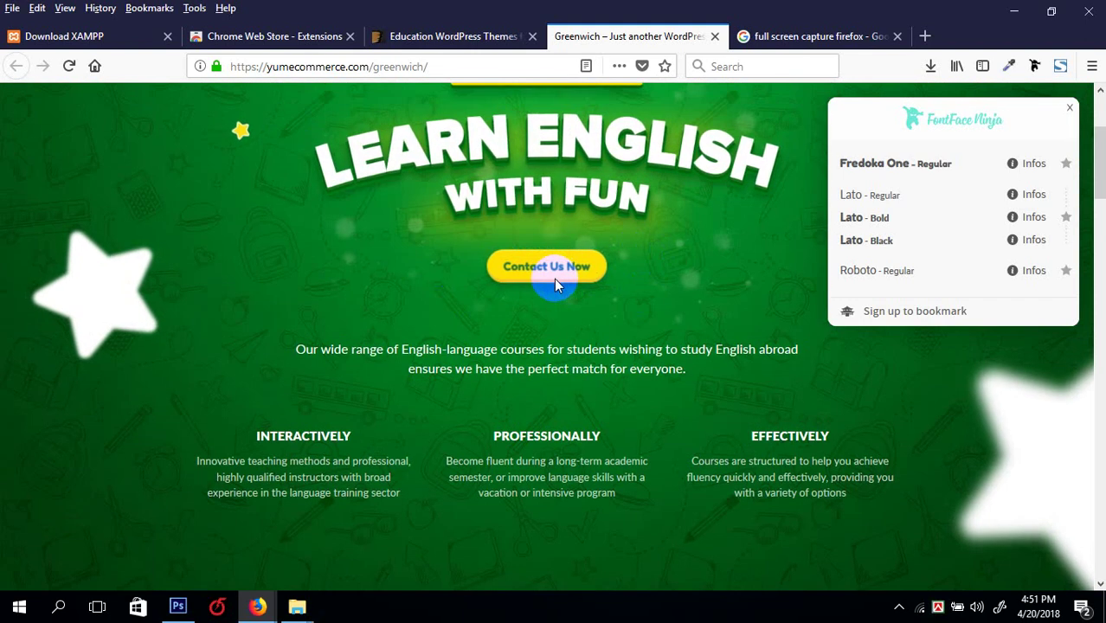
pyautogui.click(414, 37)
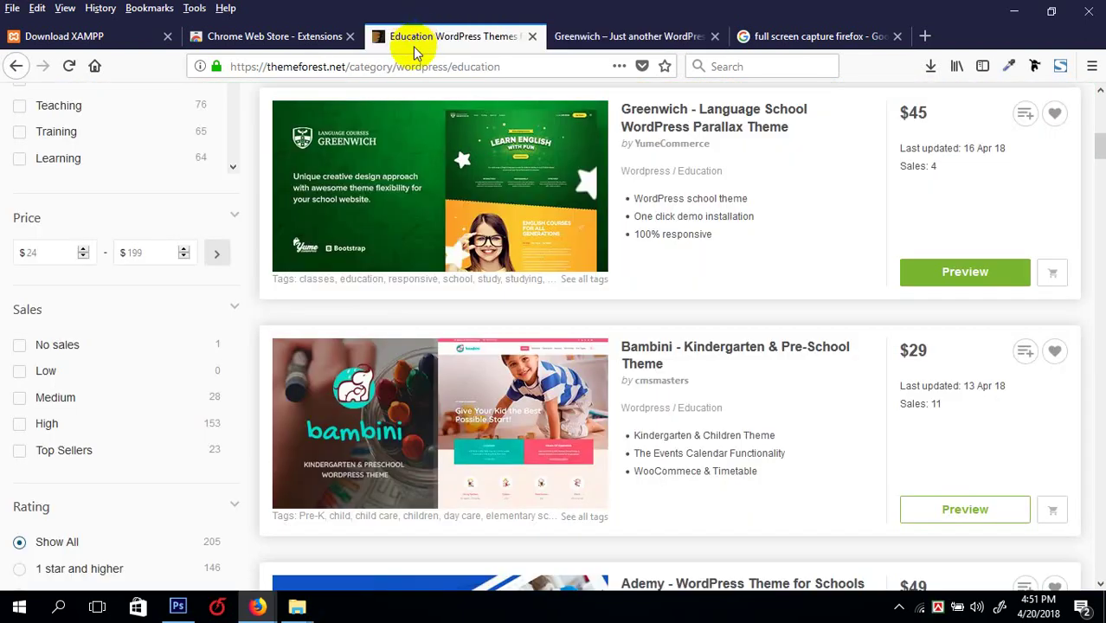
# - Switch to Photoshop and view the three font versions of the heading close up
pyautogui.click(179, 605)
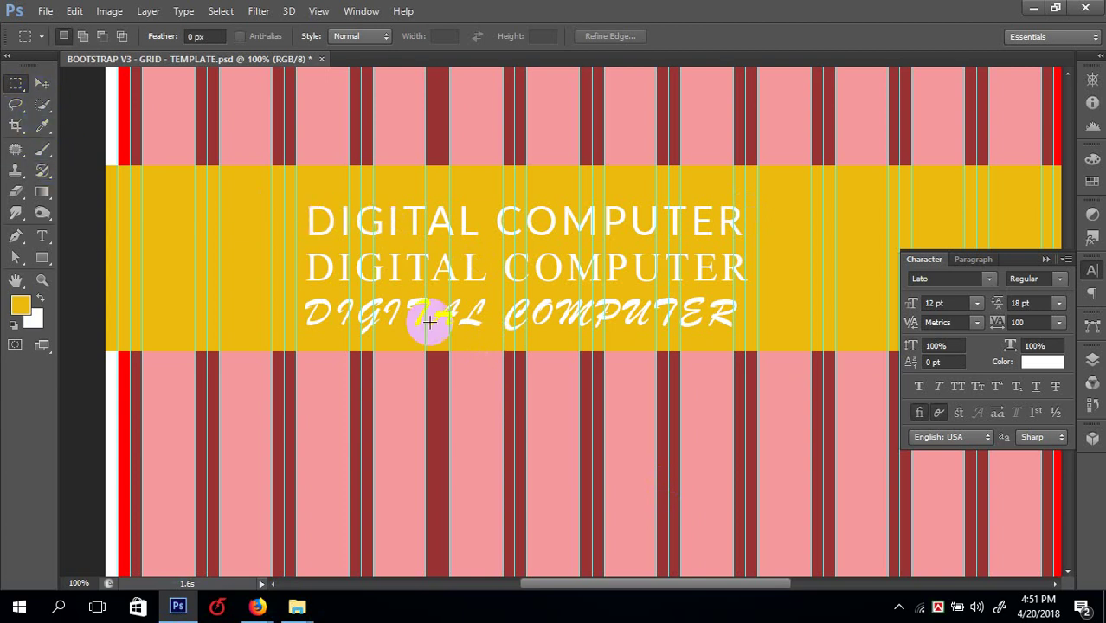
pyautogui.click(15, 281)
pyautogui.hotkey('ctrl', '+')
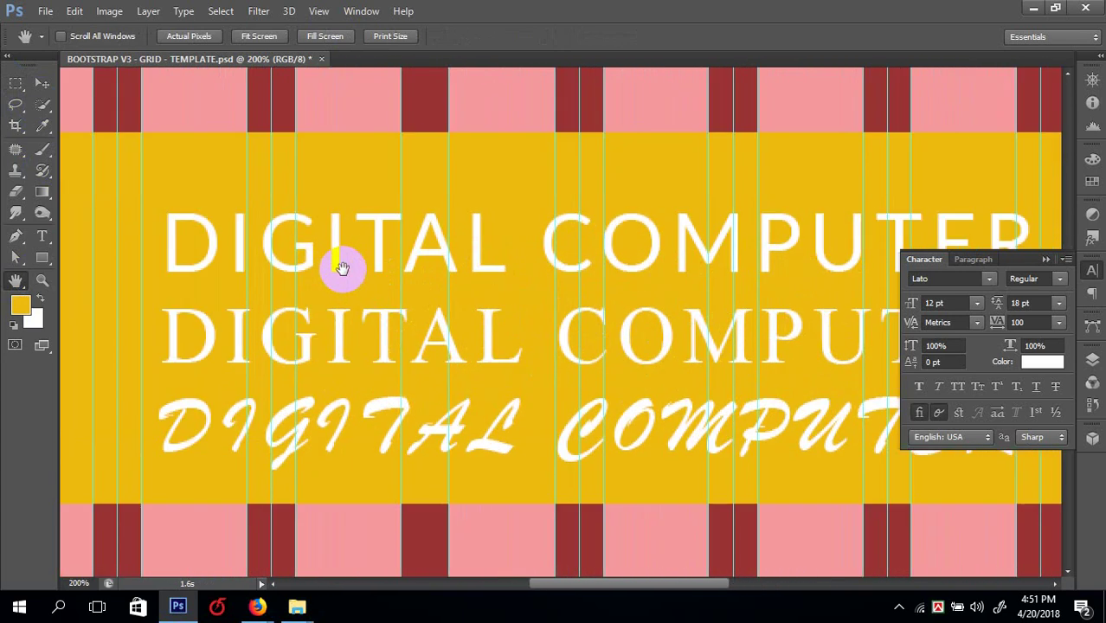
pyautogui.hotkey('ctrl', '-')
# - Select all the text of the uppermost DIGITAL COMPUTER line to check its font settings, and leave text editing
pyautogui.click(41, 235)
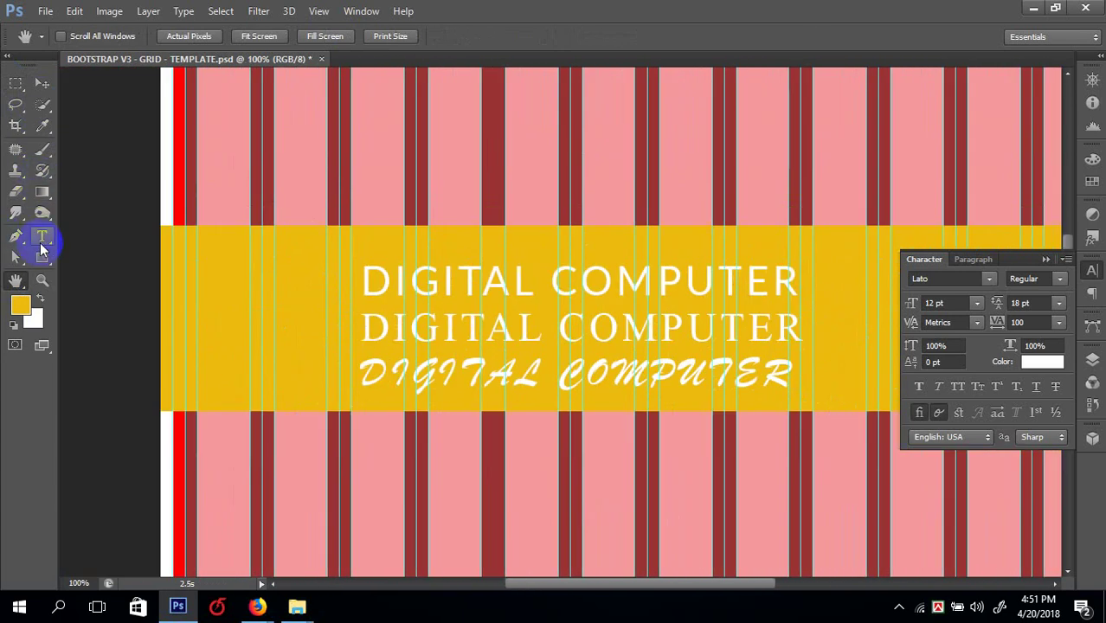
pyautogui.hotkey('ctrl', '+')
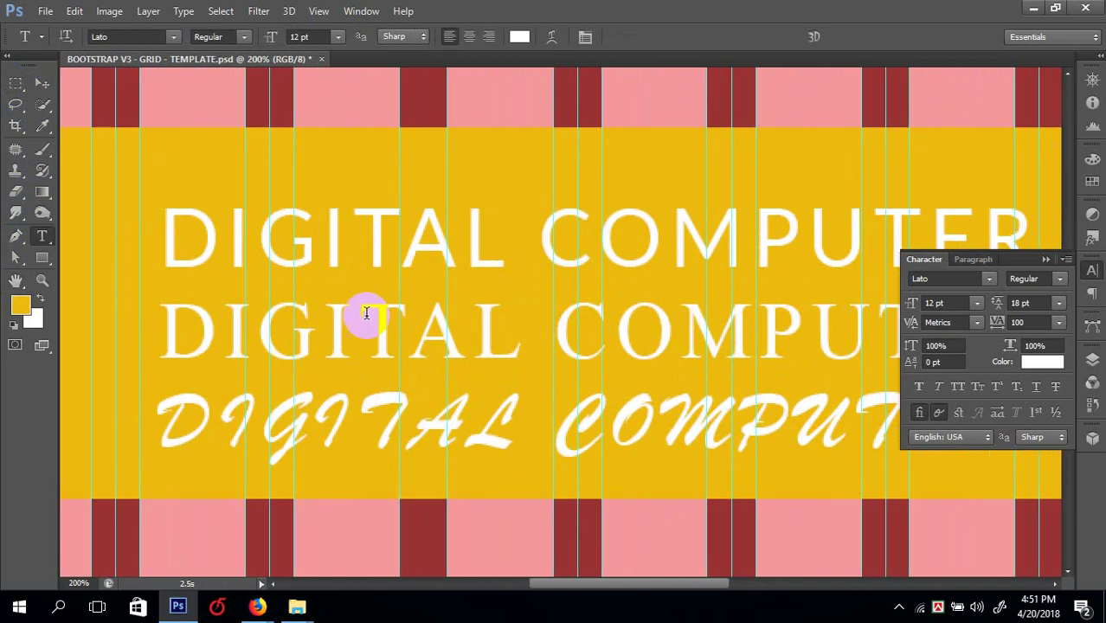
pyautogui.click(383, 248)
pyautogui.rightClick(379, 246)
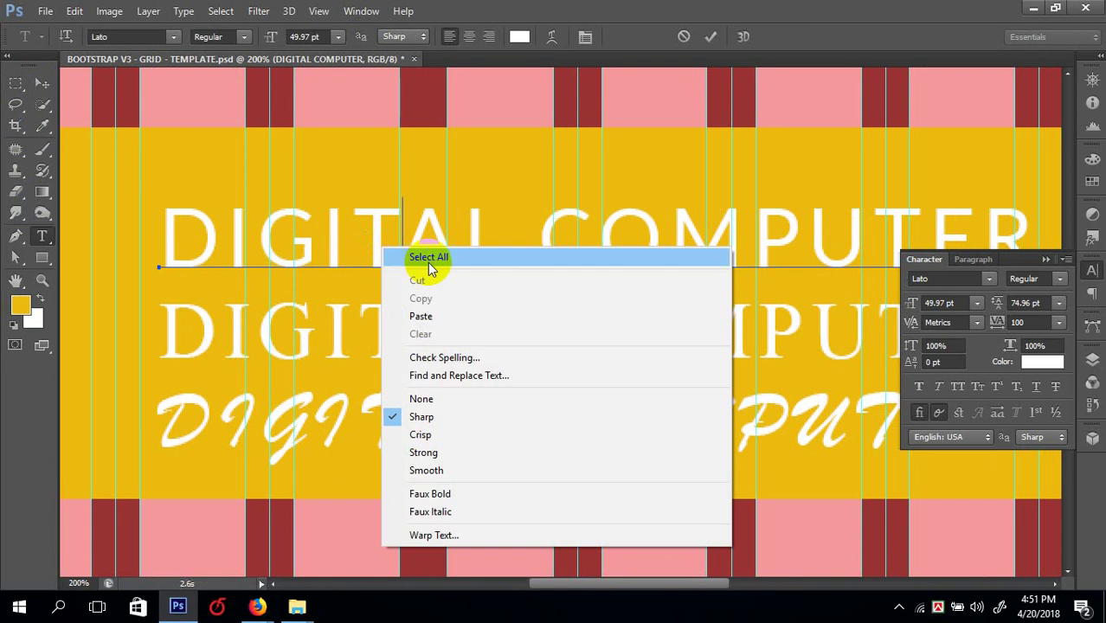
pyautogui.click(428, 258)
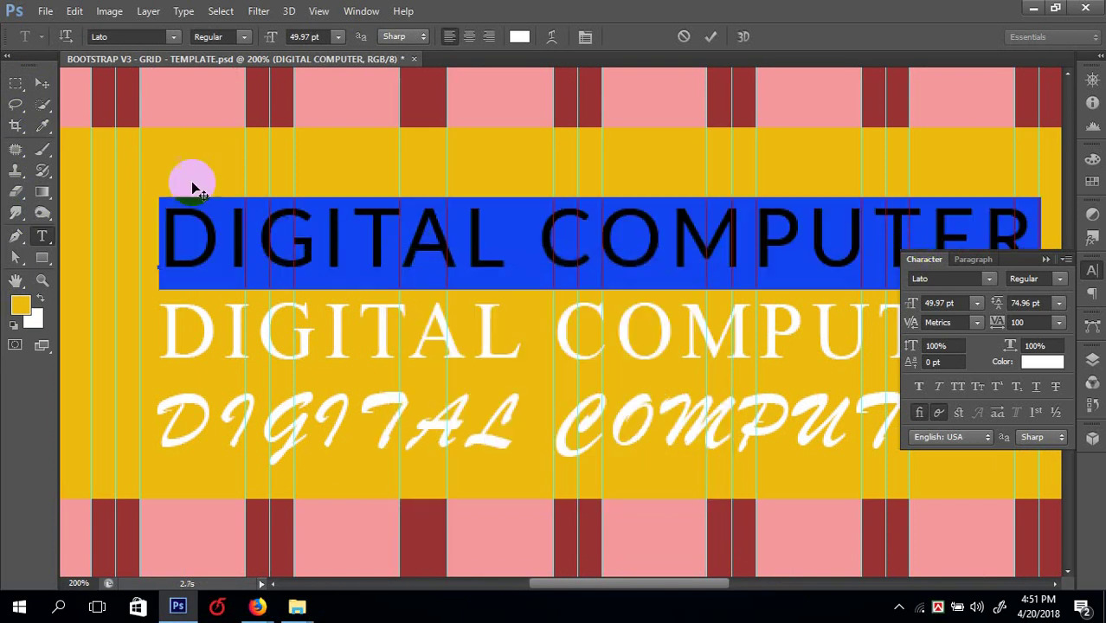
pyautogui.click(41, 86)
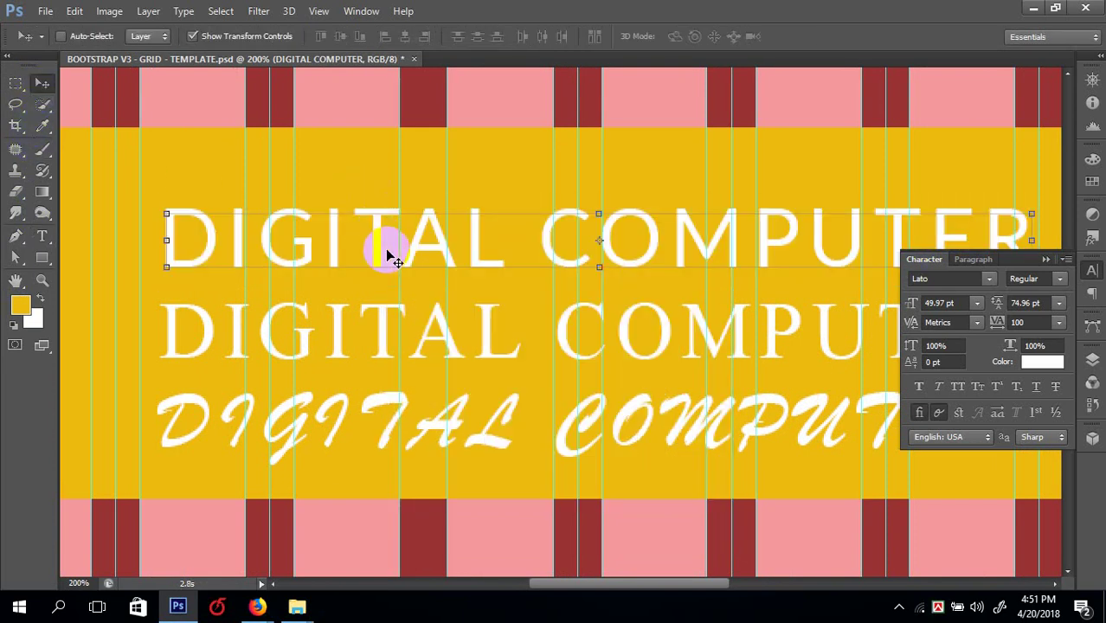
# - Switch to Firefox, check the Greenwich page's heading and paragraph fonts with Fontface Ninja, and return to Photoshop
pyautogui.click(260, 605)
pyautogui.click(246, 526)
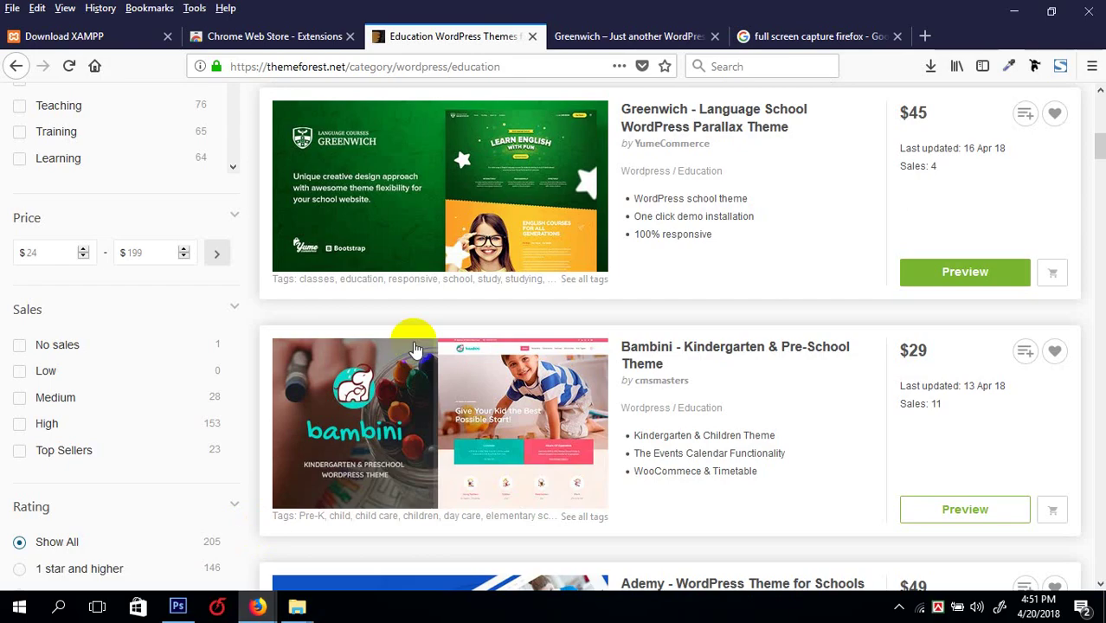
pyautogui.click(636, 36)
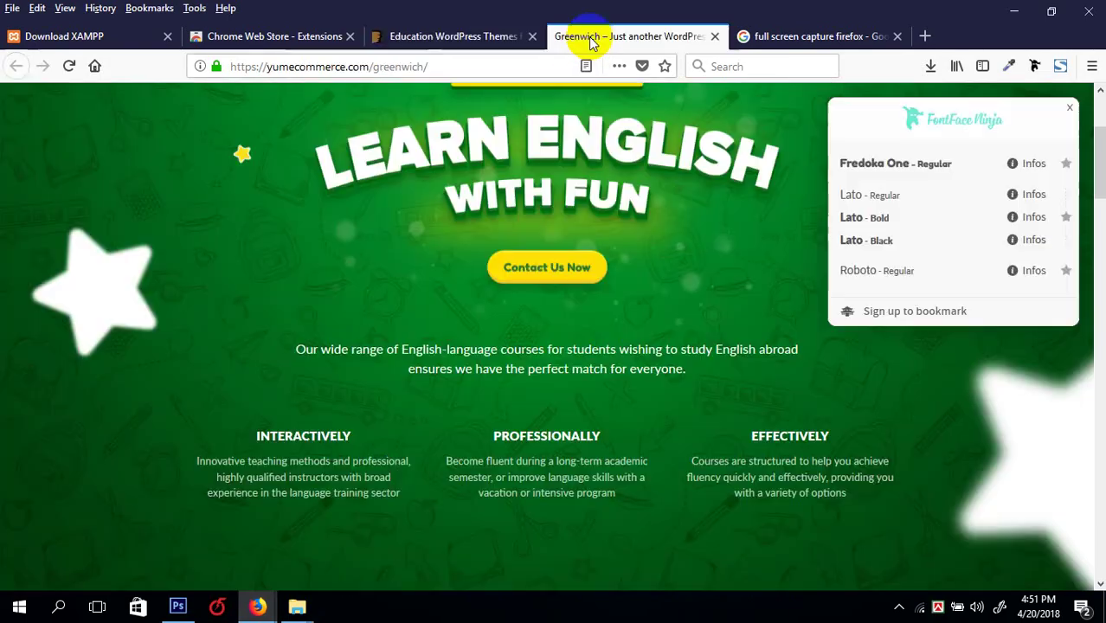
pyautogui.click(483, 341)
pyautogui.moveTo(410, 333)
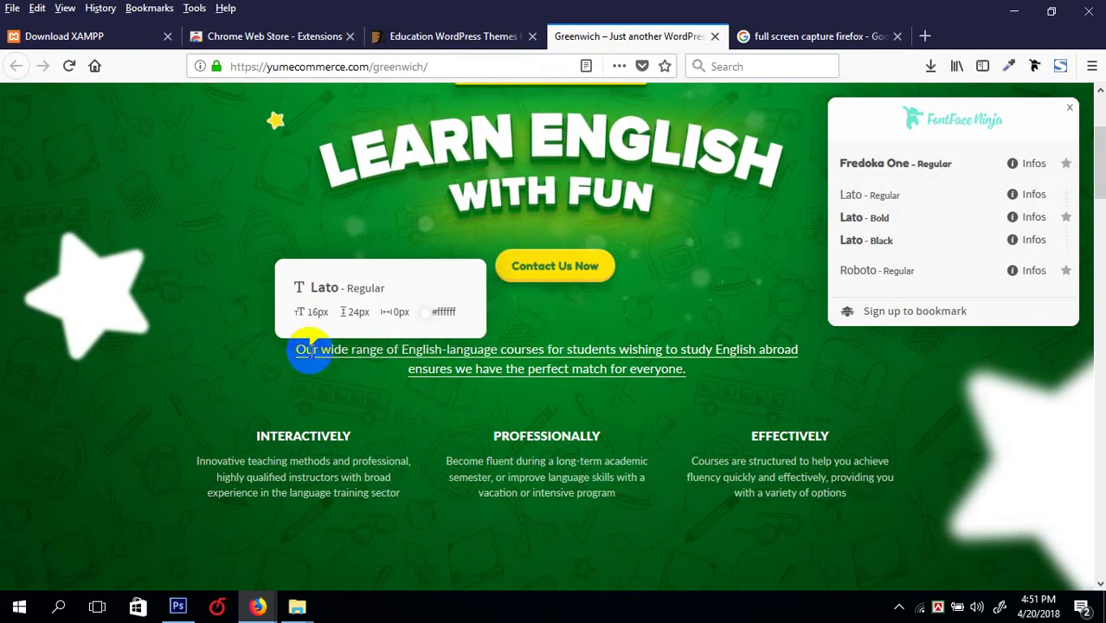
pyautogui.scroll(-5, 592, 407)
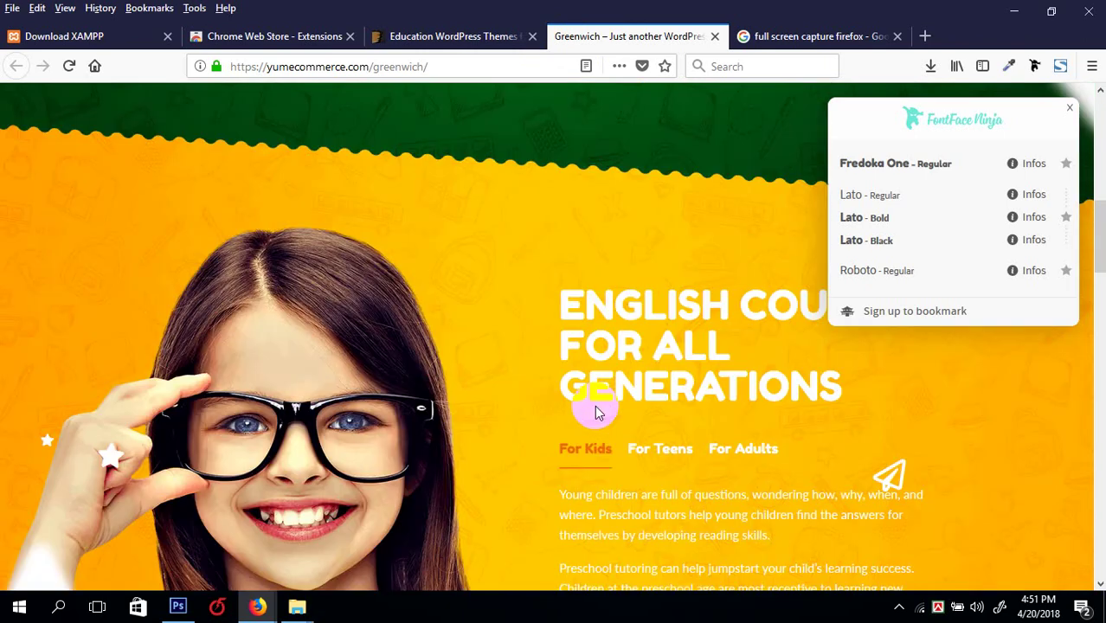
pyautogui.scroll(1, 596, 407)
pyautogui.scroll(10, 597, 406)
pyautogui.scroll(-15, 477, 396)
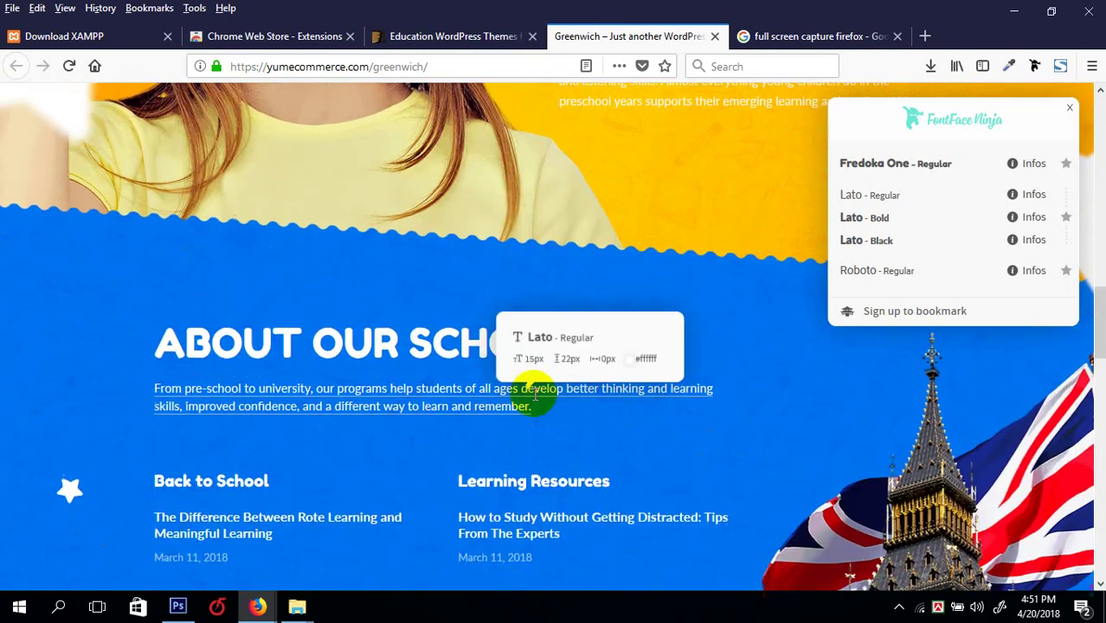
pyautogui.scroll(-4, 394, 481)
pyautogui.scroll(8, 443, 454)
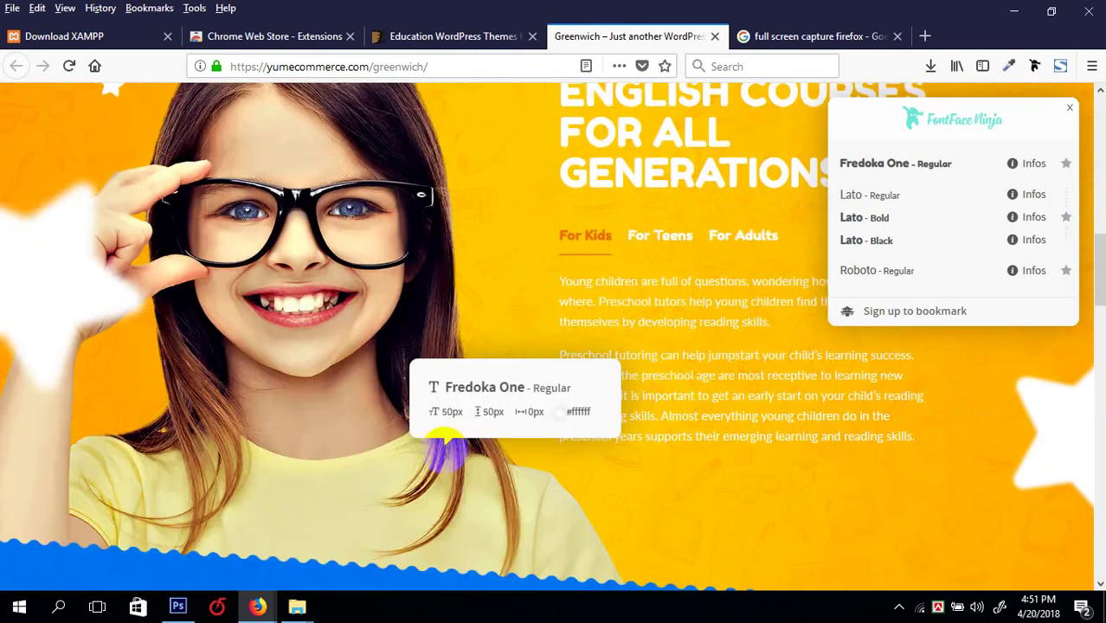
pyautogui.scroll(4, 446, 454)
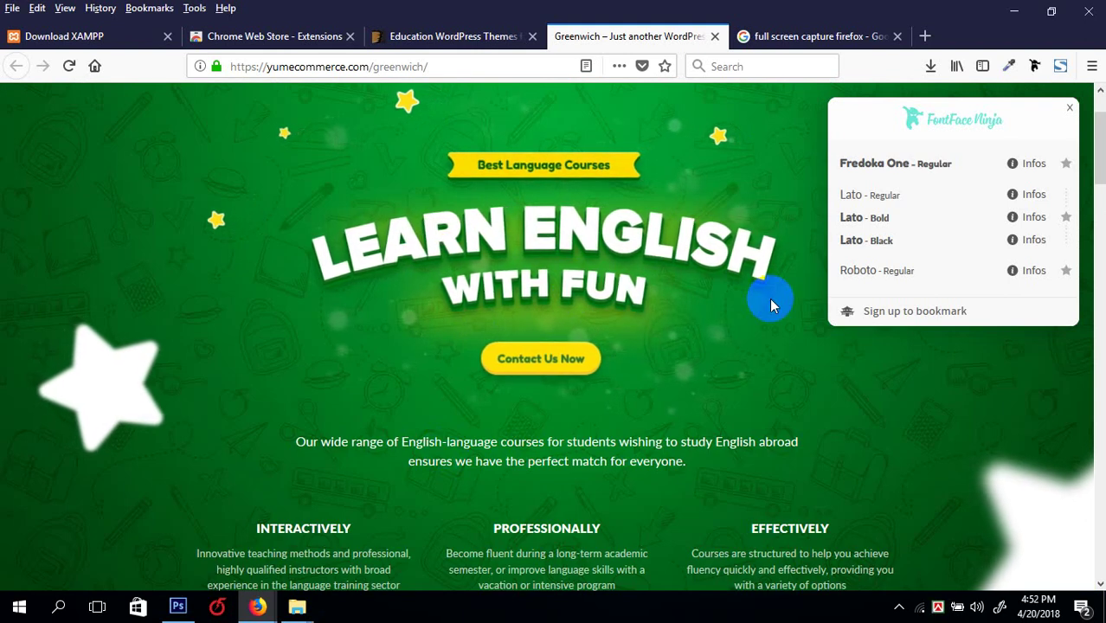
pyautogui.click(416, 36)
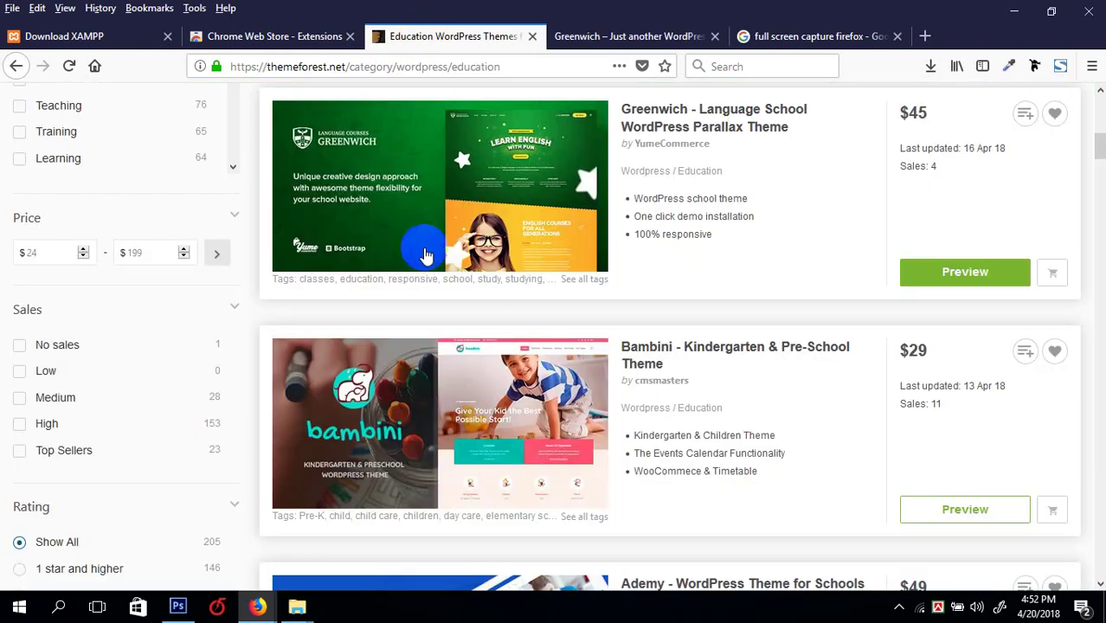
pyautogui.click(178, 606)
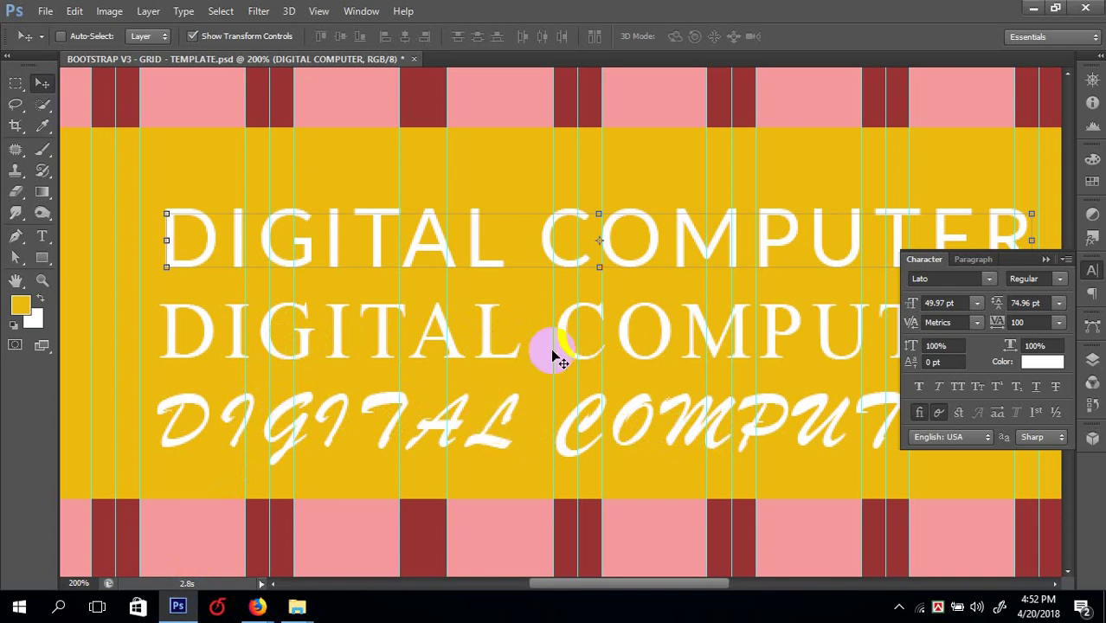
# - View the three heading versions without the panels and select the two lower DIGITAL COMPUTER lines together
pyautogui.scroll(-1, 391, 343)
pyautogui.scroll(-2, 391, 344)
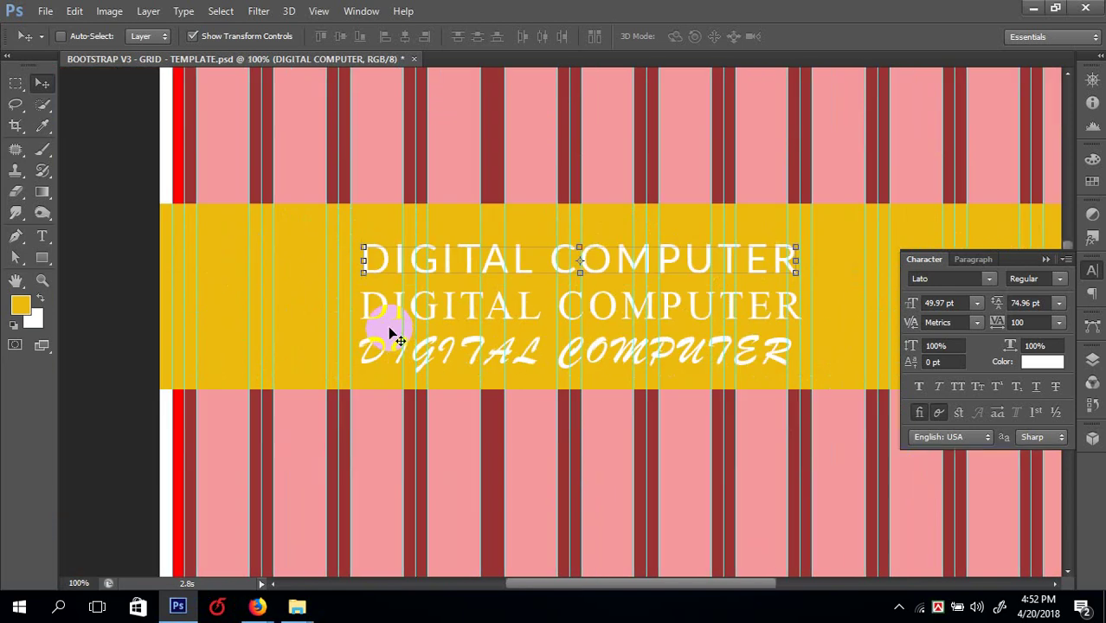
pyautogui.press('Tab')
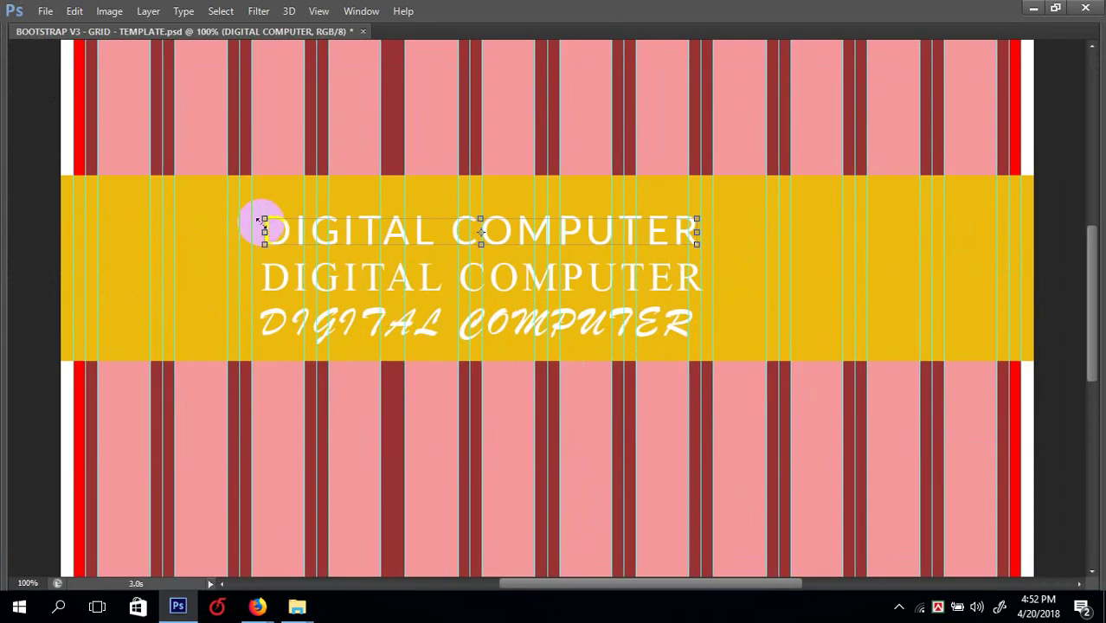
pyautogui.rightClick(426, 284)
pyautogui.click(432, 286)
pyautogui.rightClick(425, 327)
pyautogui.keyDown('shift'); pyautogui.click(430, 340); pyautogui.keyUp('shift')
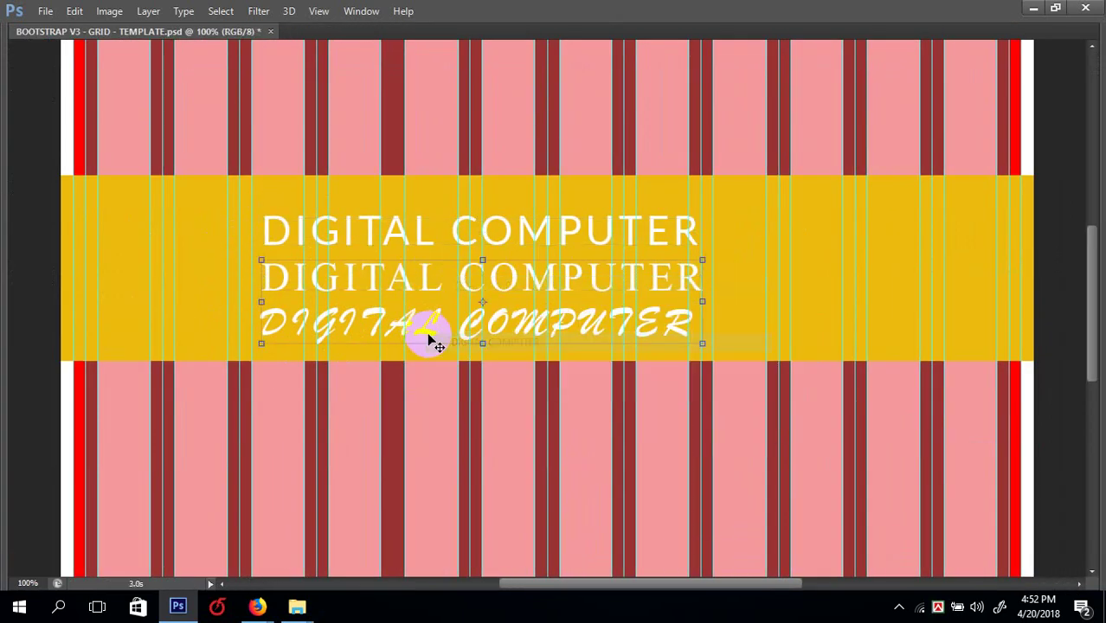
# - Show the panels again and select the uppermost DIGITAL COMPUTER line to check its font settings
pyautogui.hotkey('ctrl', '+')
pyautogui.hotkey('ctrl', '-')
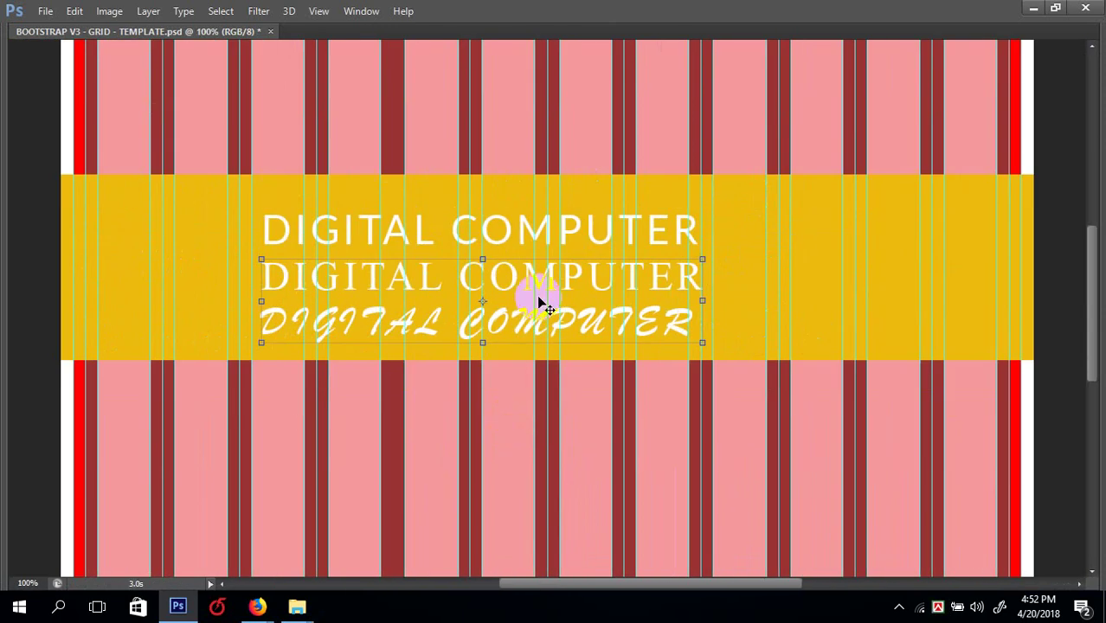
pyautogui.scroll(3, 357, 290)
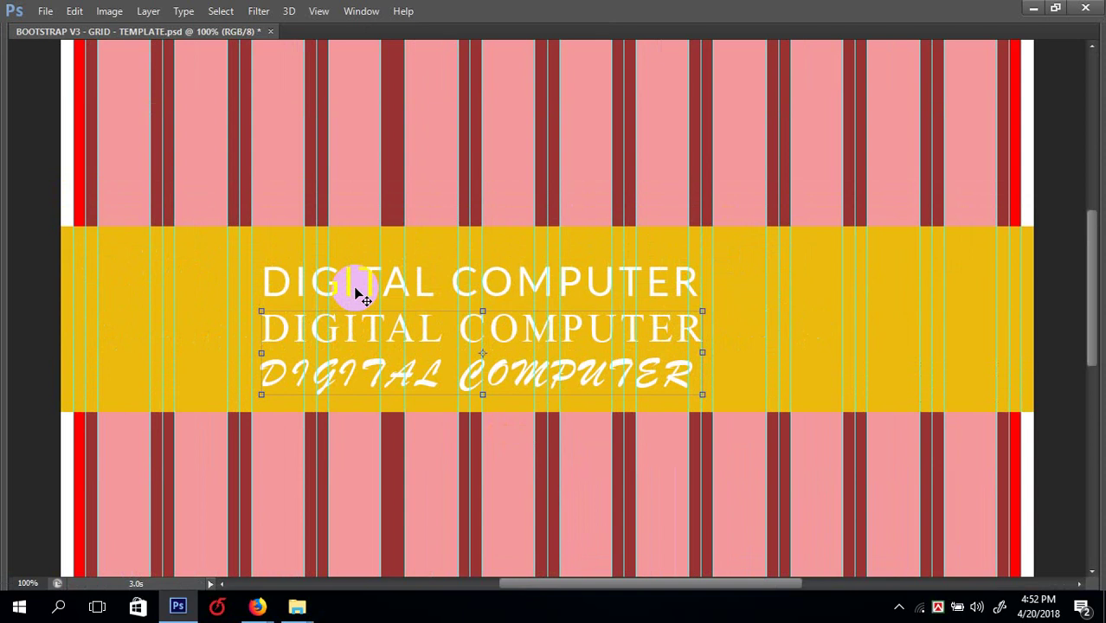
pyautogui.hotkey('ctrl', '-')
pyautogui.hotkey('ctrl', '+')
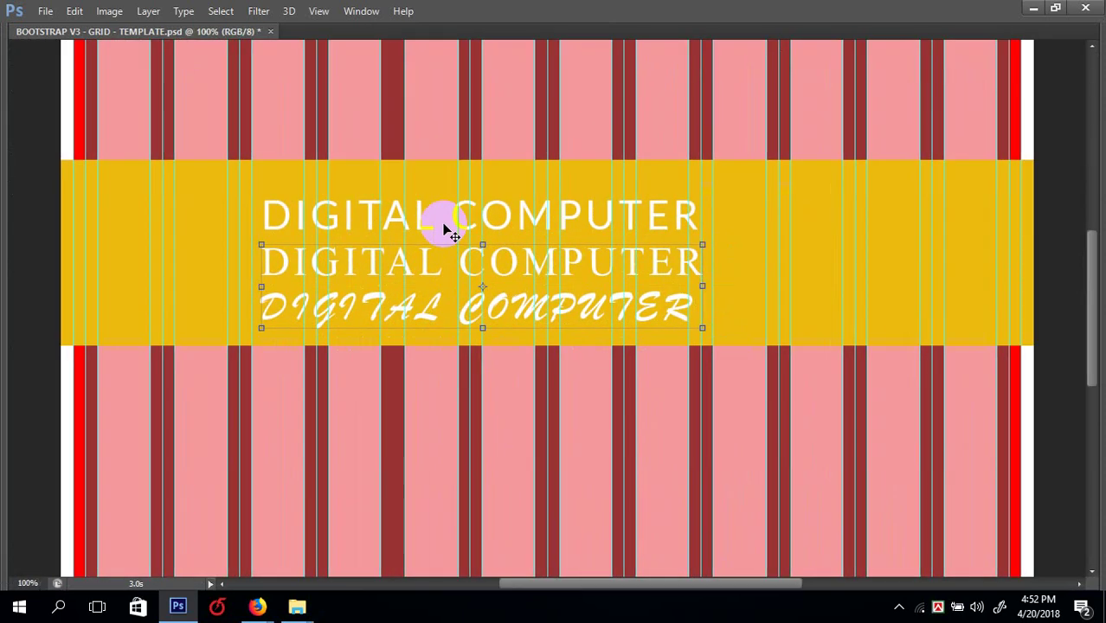
pyautogui.press('Tab')
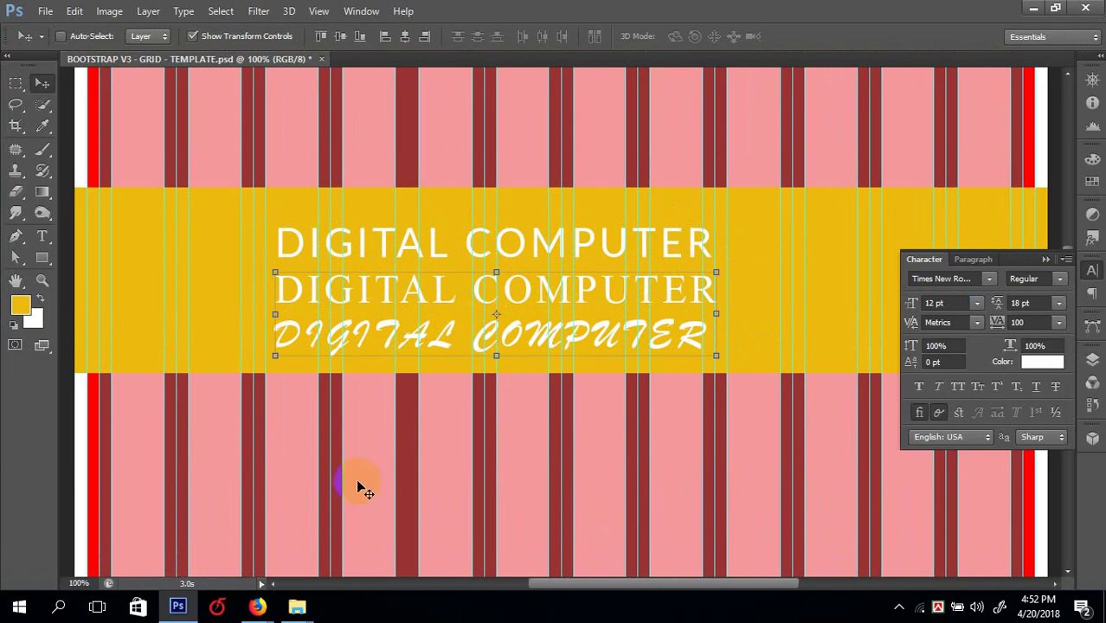
pyautogui.rightClick(344, 247)
pyautogui.click(355, 255)
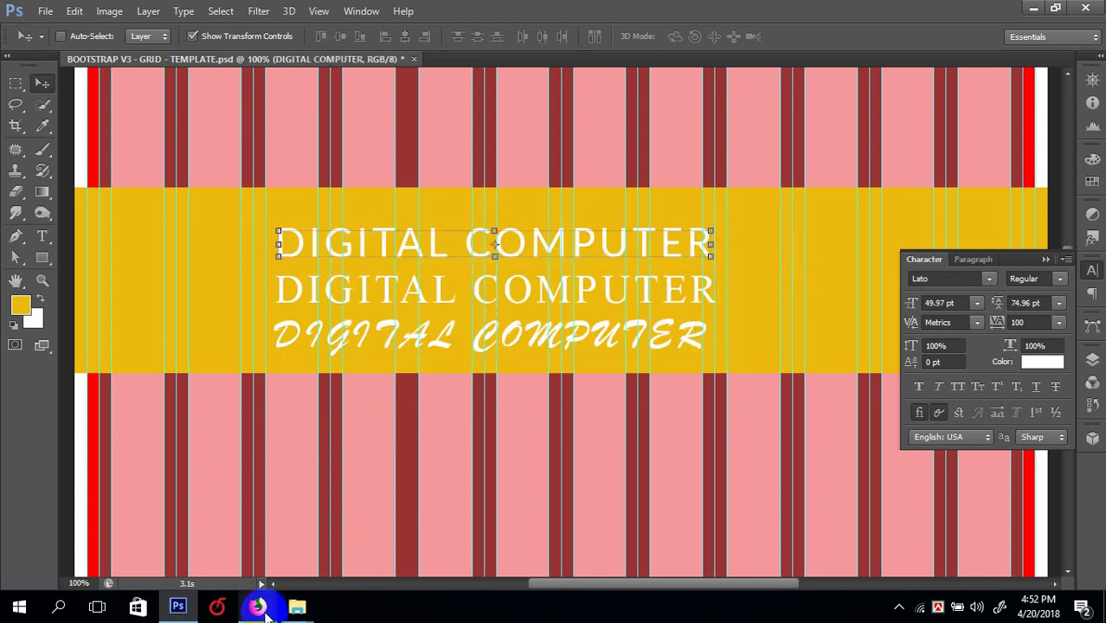
# - Switch to Firefox and examine the fonts on the Greenwich page from the hero banner past the About Our School section
pyautogui.moveTo(260, 610)
pyautogui.click(260, 528)
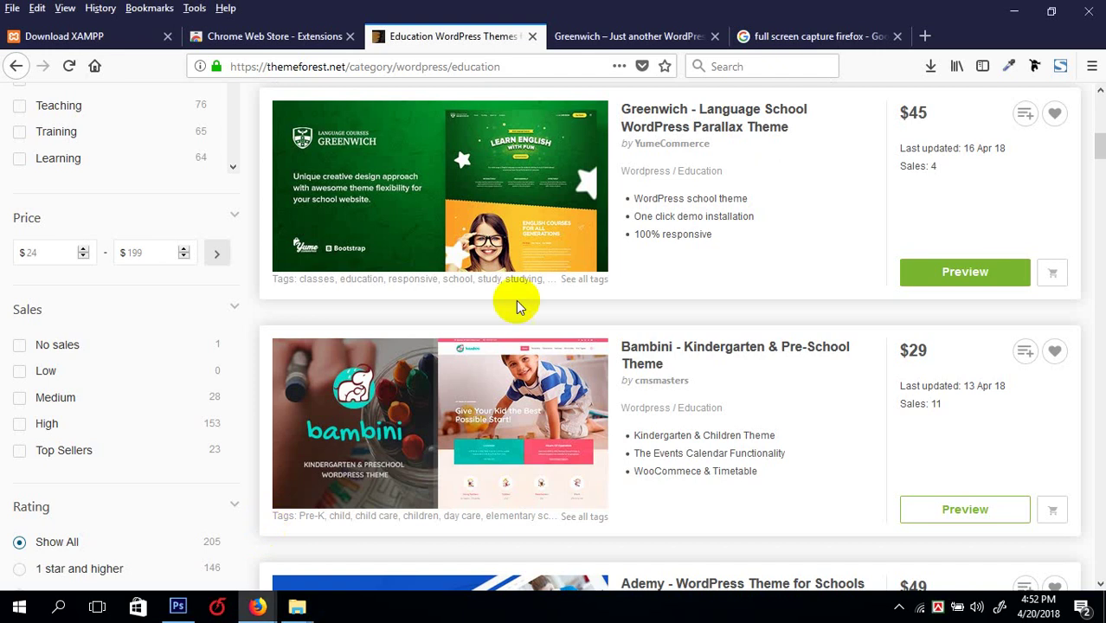
pyautogui.click(583, 30)
pyautogui.click(603, 294)
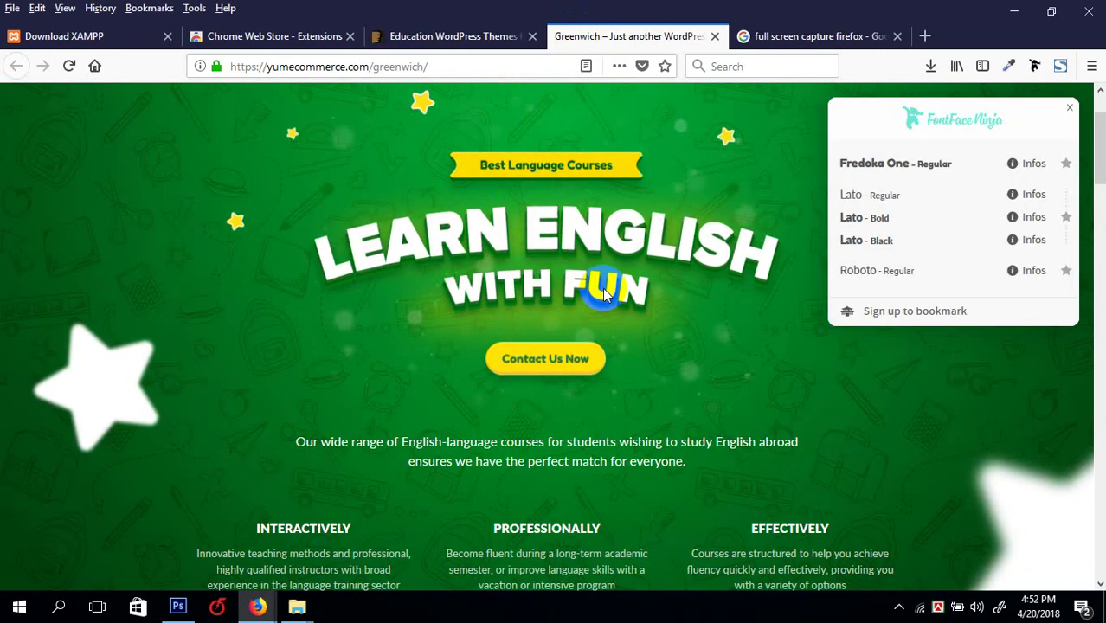
pyautogui.scroll(-6, 180, 282)
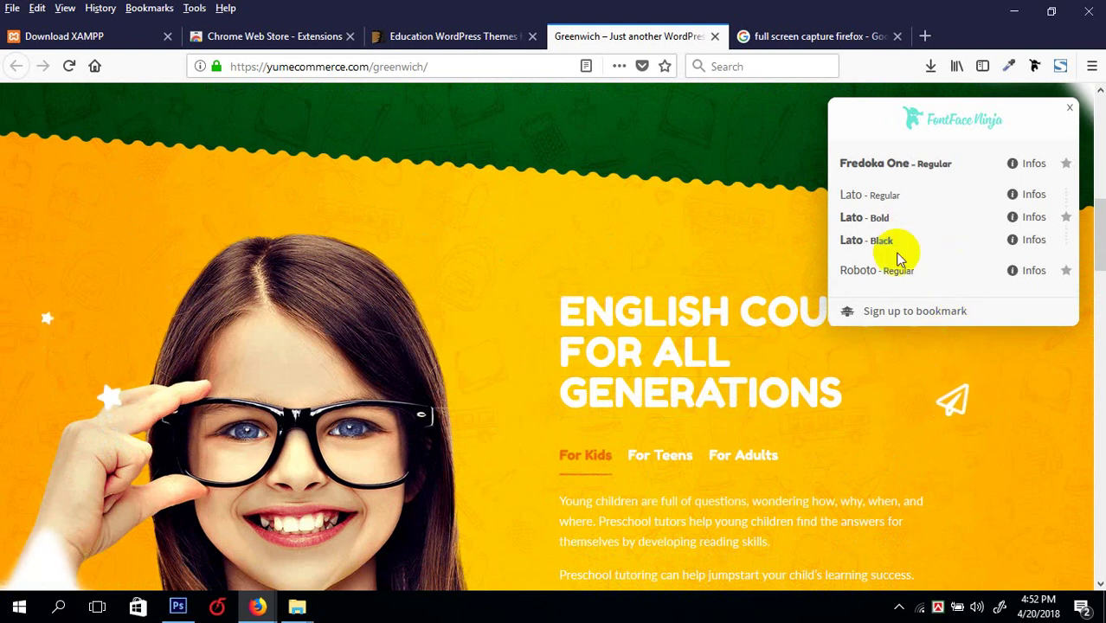
pyautogui.scroll(-7, 679, 296)
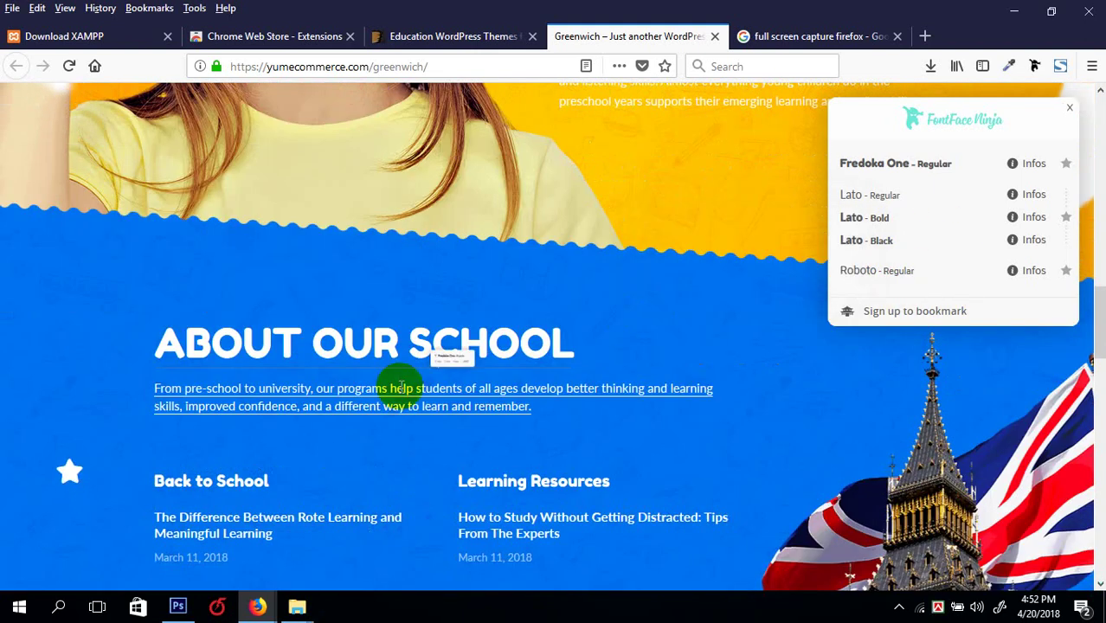
pyautogui.scroll(-10, 832, 342)
pyautogui.scroll(12, 832, 341)
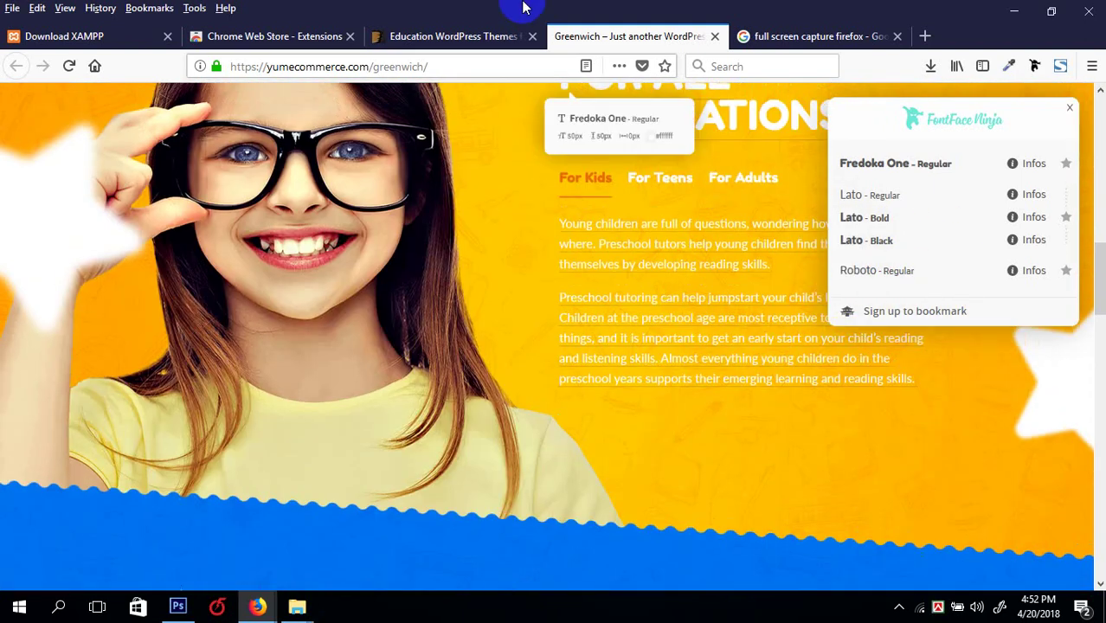
pyautogui.scroll(6, 501, 165)
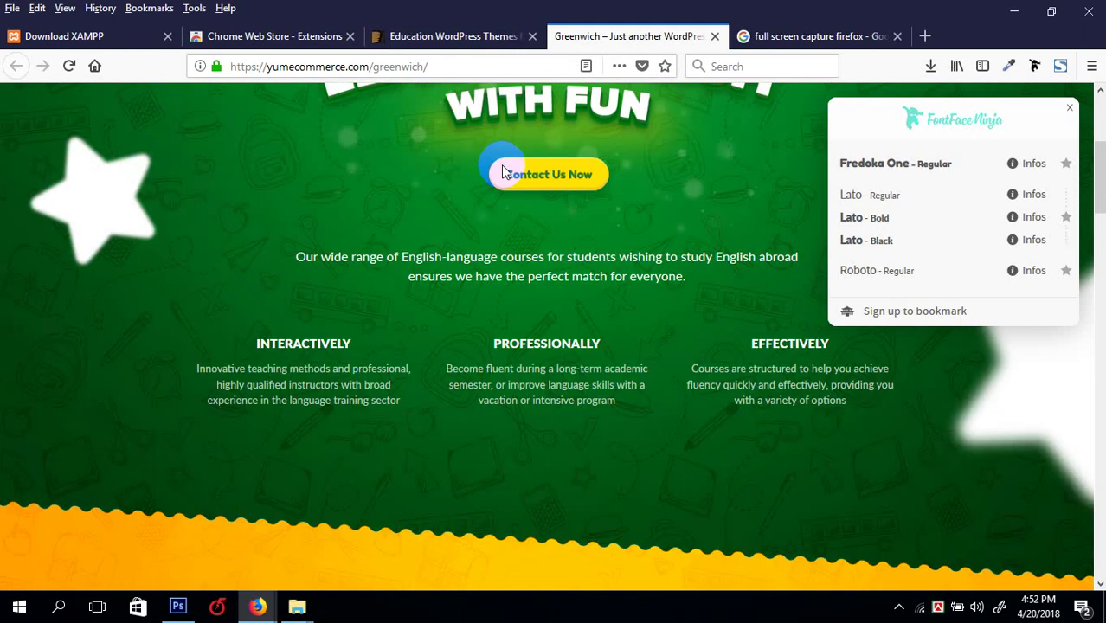
pyautogui.scroll(3, 503, 171)
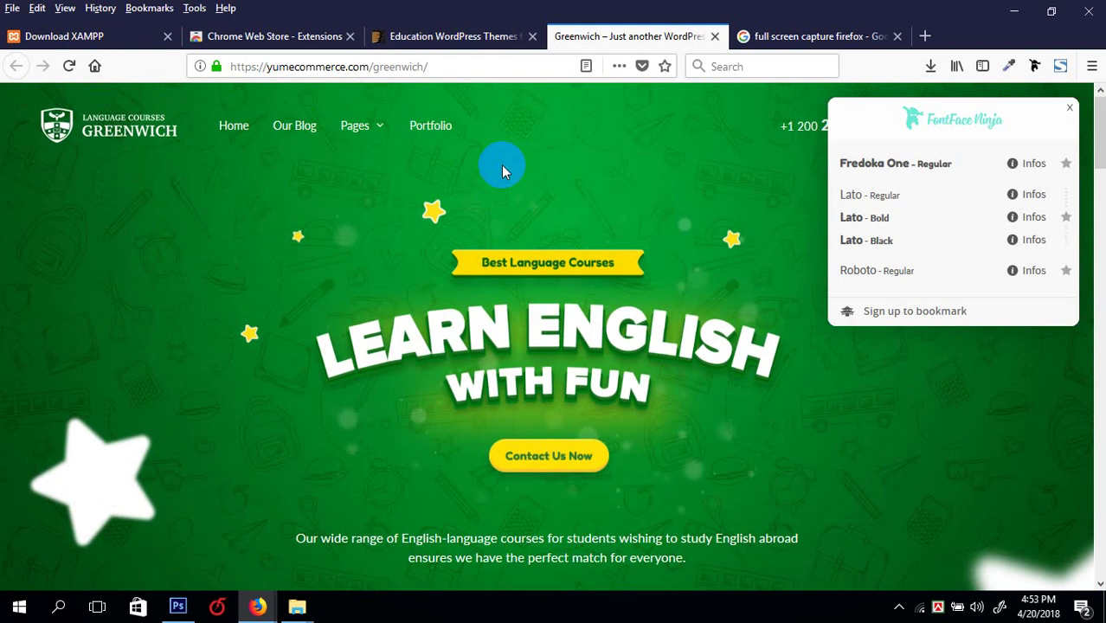
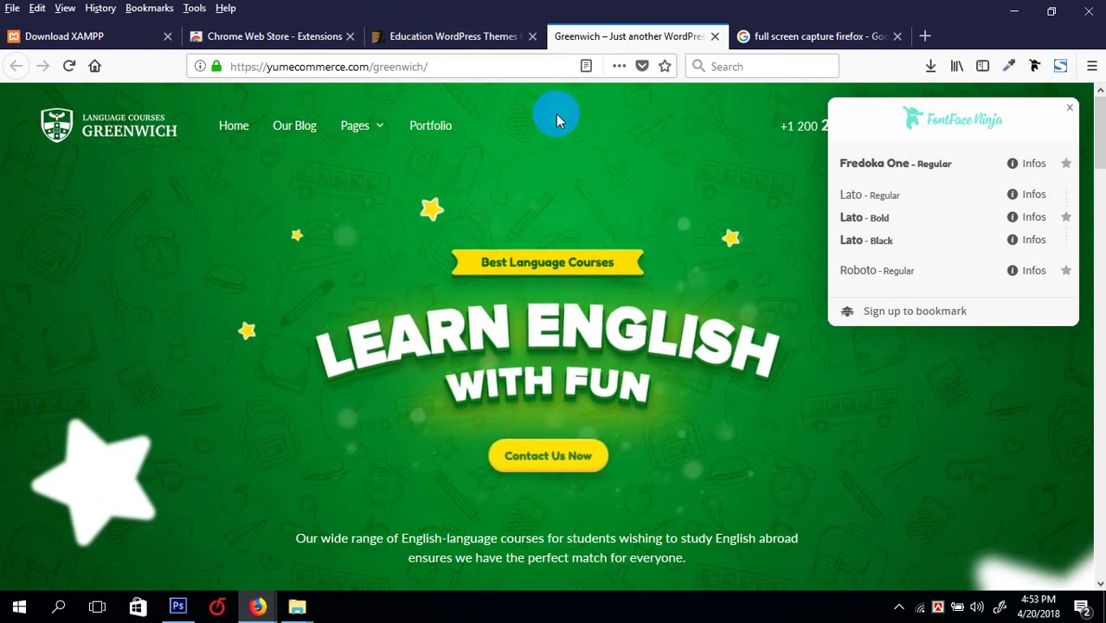
# - Compare the hero, English Courses and About Our School sections of the Greenwich page again and switch back to Photoshop
pyautogui.scroll(-5, 575, 321)
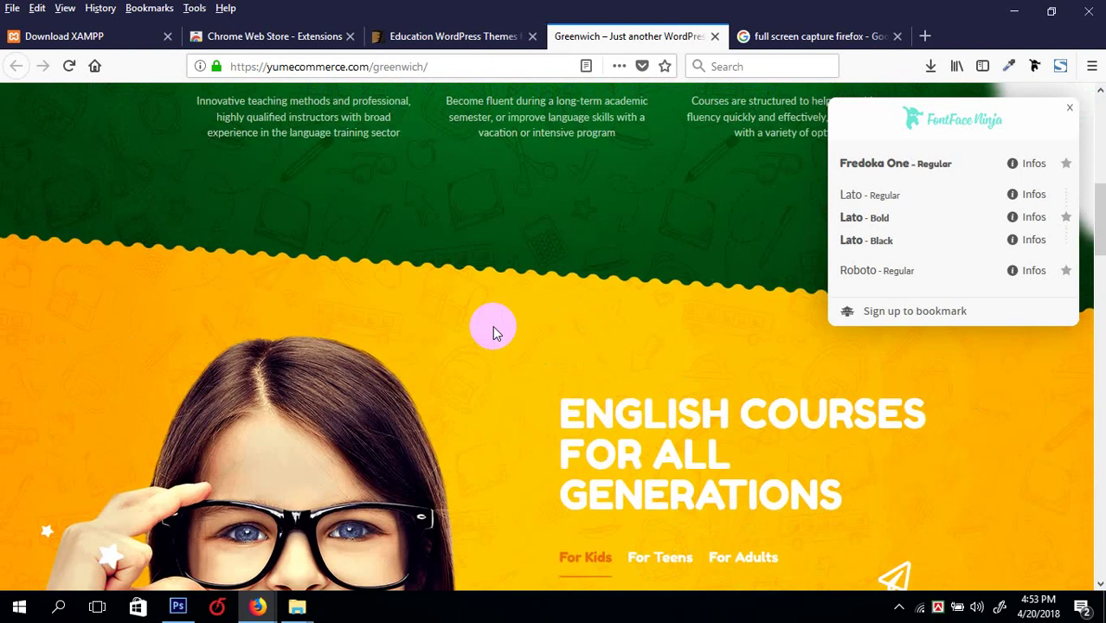
pyautogui.scroll(5, 471, 260)
pyautogui.scroll(-10, 481, 365)
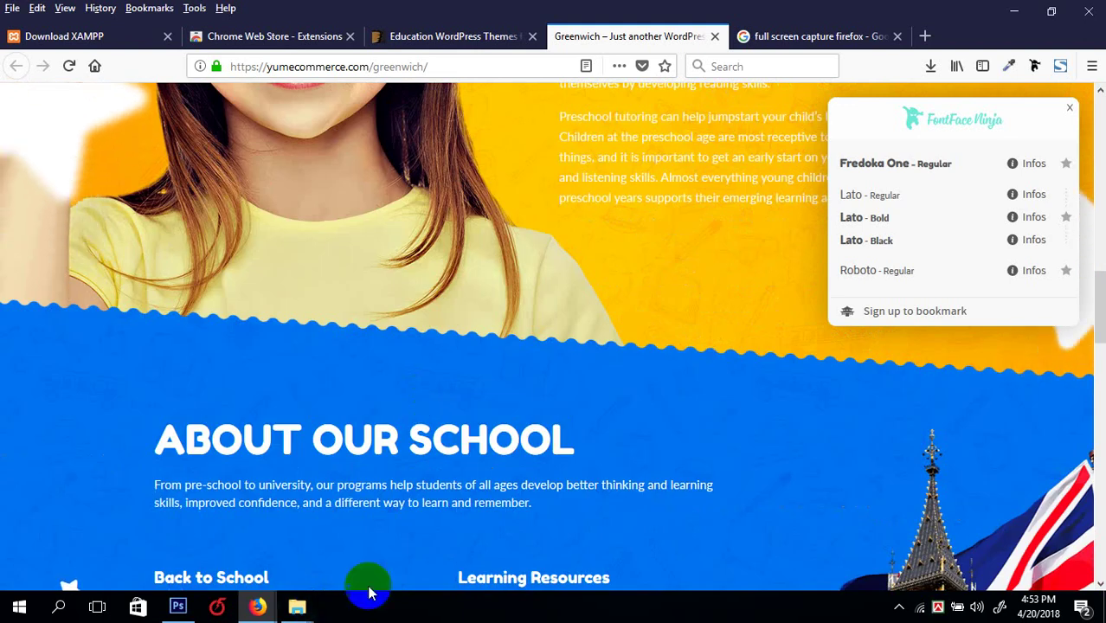
pyautogui.scroll(-5, 604, 264)
pyautogui.click(184, 604)
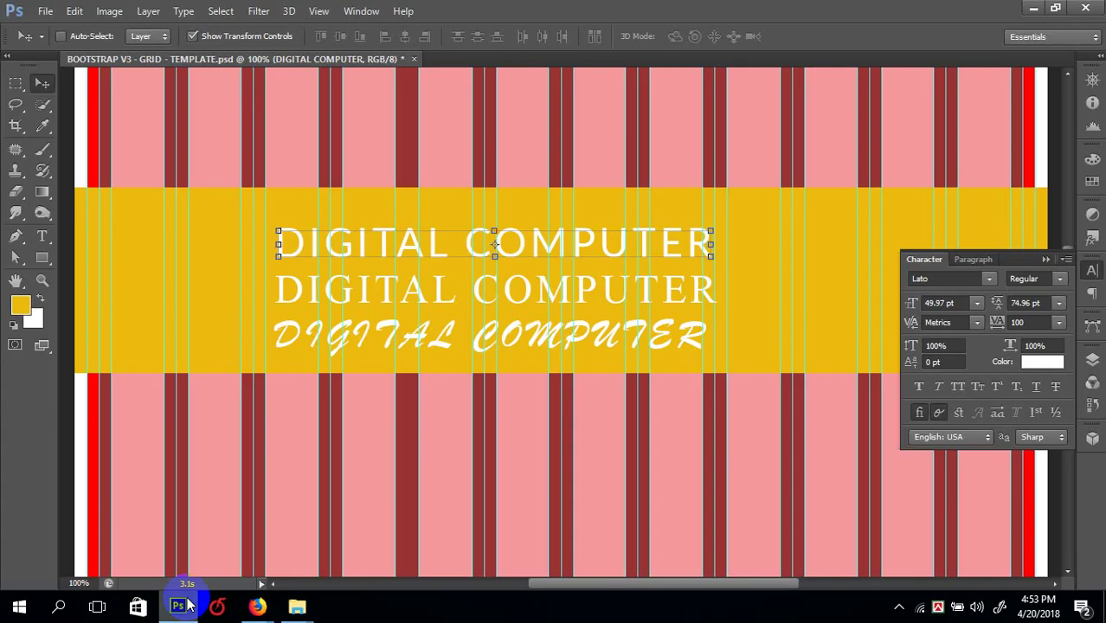
# - Select the yellow band's layer and reduce the uppermost DIGITAL COMPUTER line's opacity to 80%
pyautogui.rightClick(770, 268)
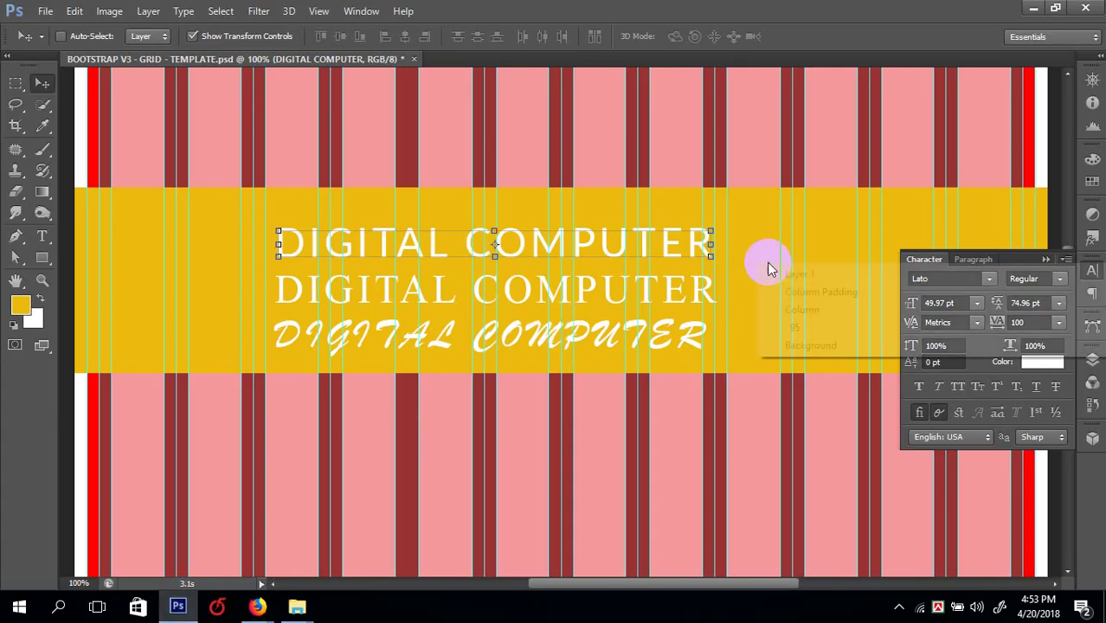
pyautogui.click(781, 274)
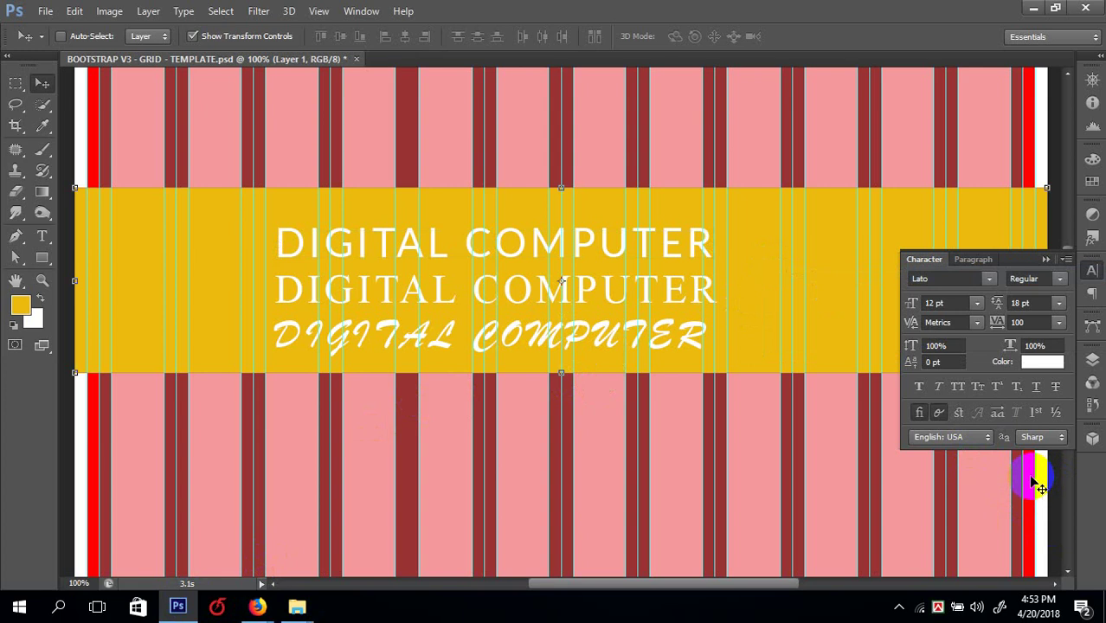
pyautogui.press('8')
pyautogui.hotkey('ctrl', 'z')
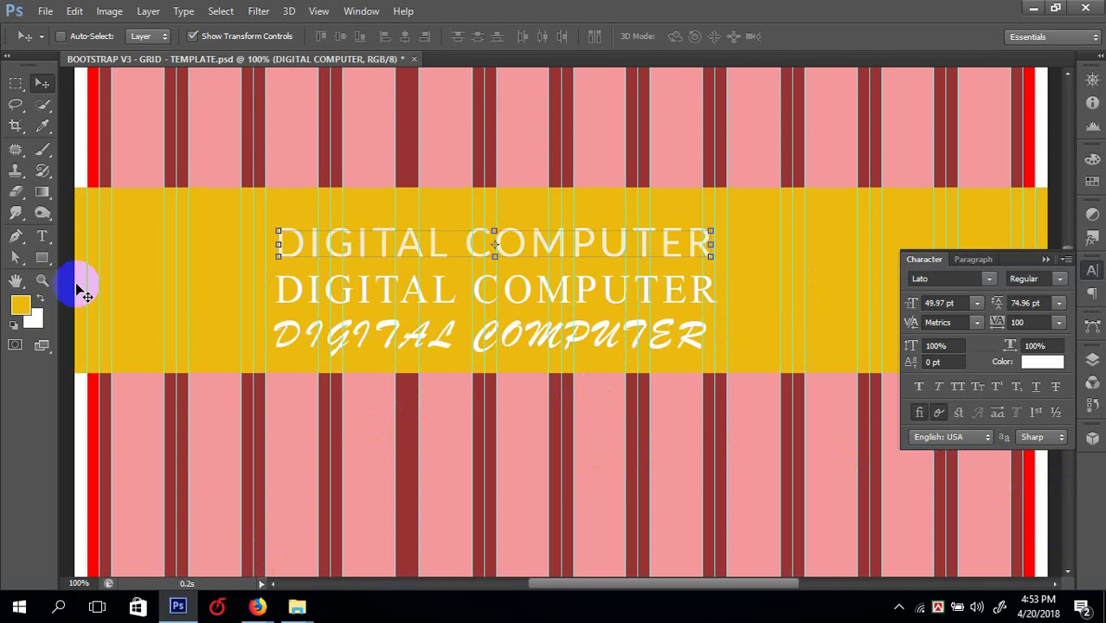
# - Select the Column Padding layer and show the colour swatches
pyautogui.rightClick(774, 450)
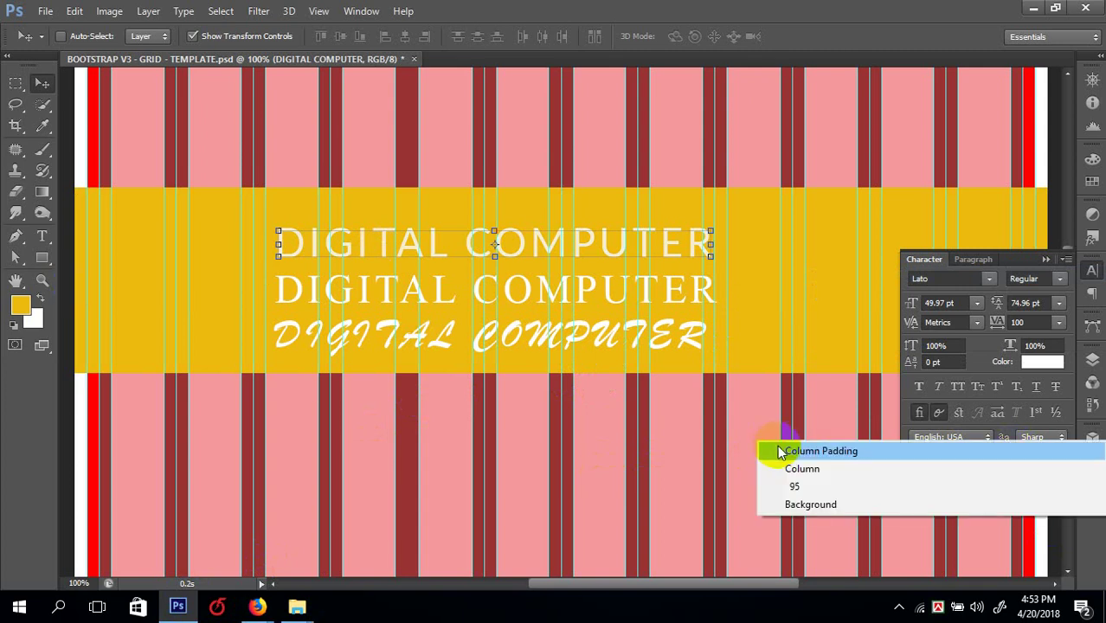
pyautogui.click(782, 450)
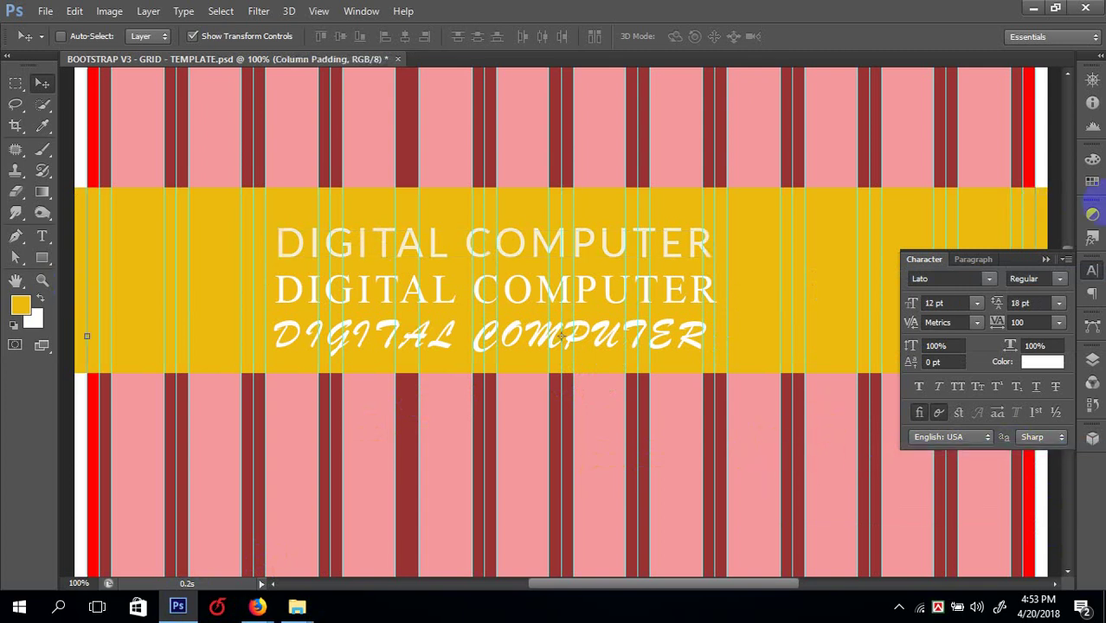
pyautogui.click(1092, 180)
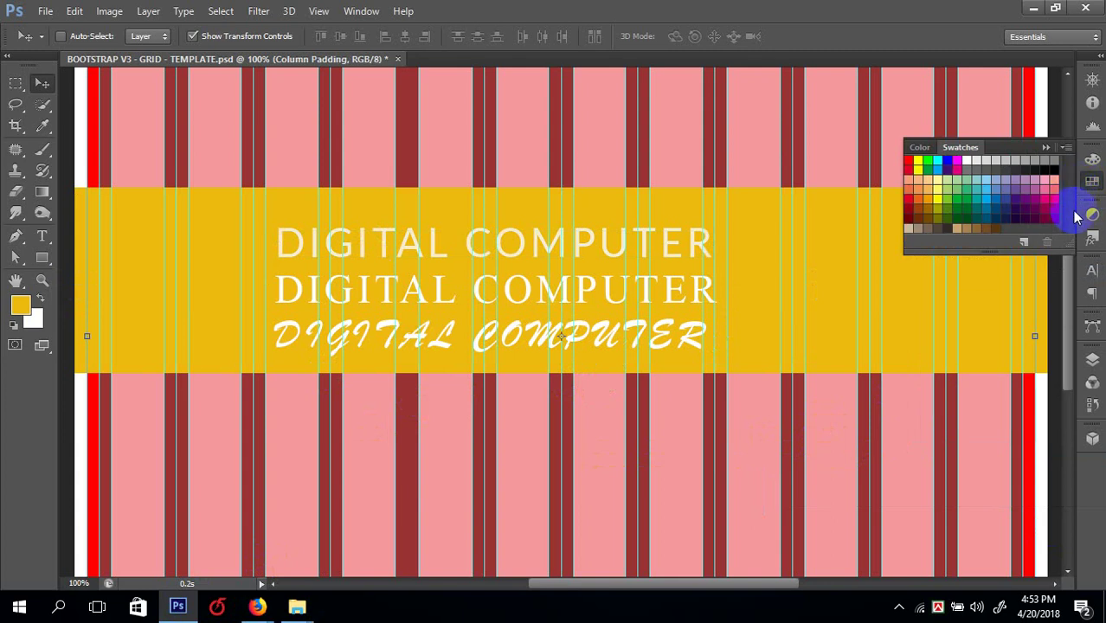
pyautogui.click(912, 213)
pyautogui.click(368, 194)
pyautogui.click(396, 251)
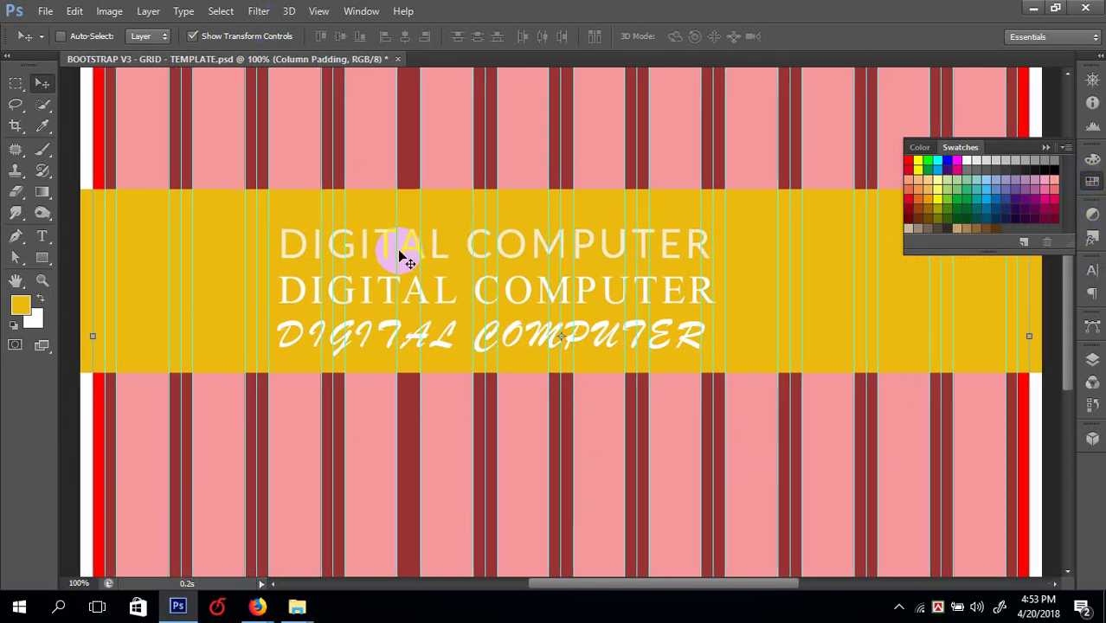
pyautogui.hotkey('ctrl', '-')
pyautogui.hotkey('ctrl', '+')
# - Select the middle DIGITAL COMPUTER line, set the foreground colour to black (000000) and fill the text with it
pyautogui.click(494, 294)
pyautogui.rightClick(512, 290)
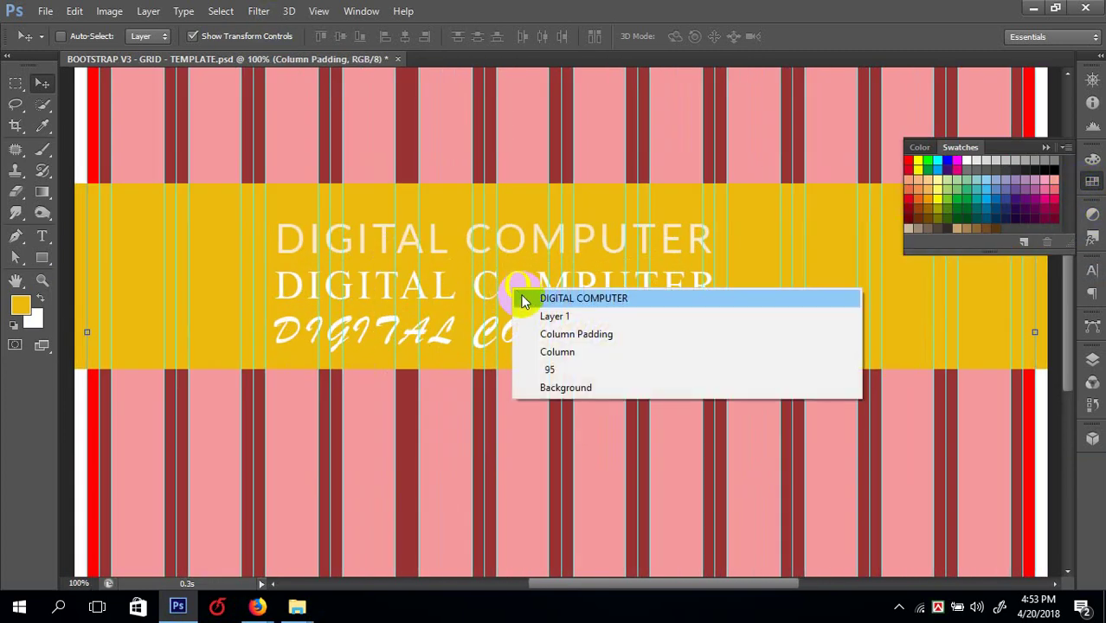
pyautogui.click(526, 296)
pyautogui.click(18, 302)
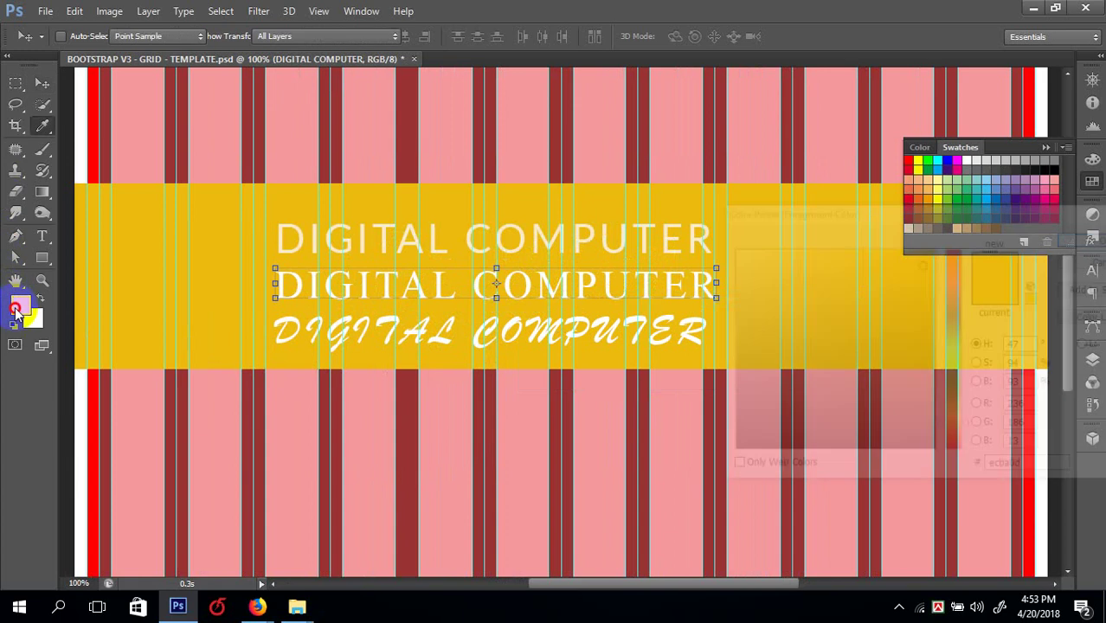
pyautogui.moveTo(908, 422); pyautogui.dragTo(941, 460)
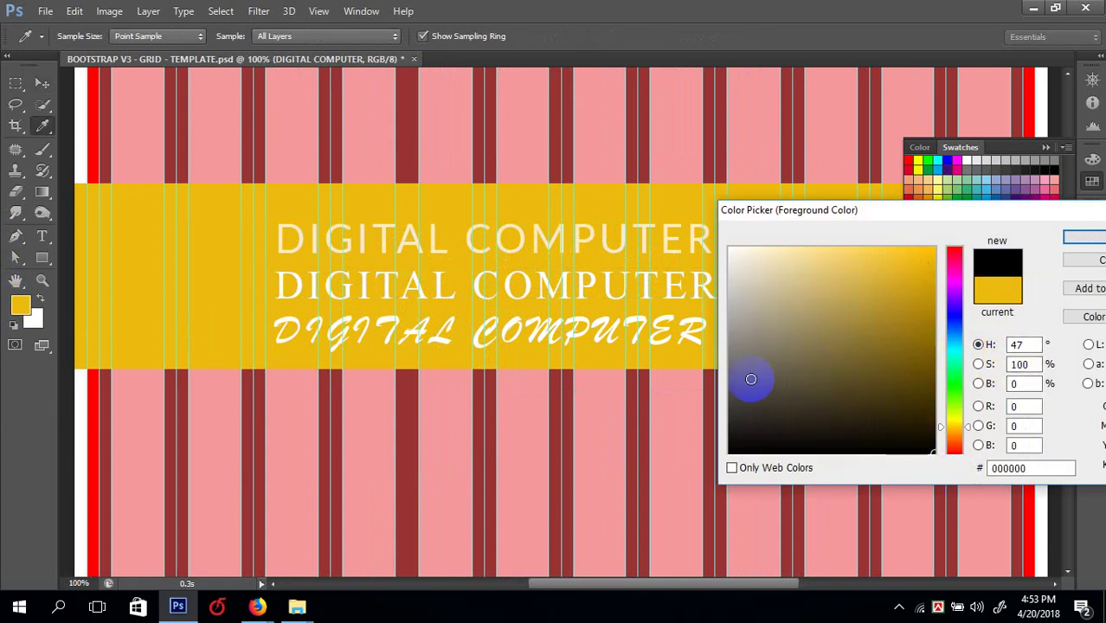
pyautogui.click(1082, 240)
pyautogui.hotkey('alt', 'BackSpace')
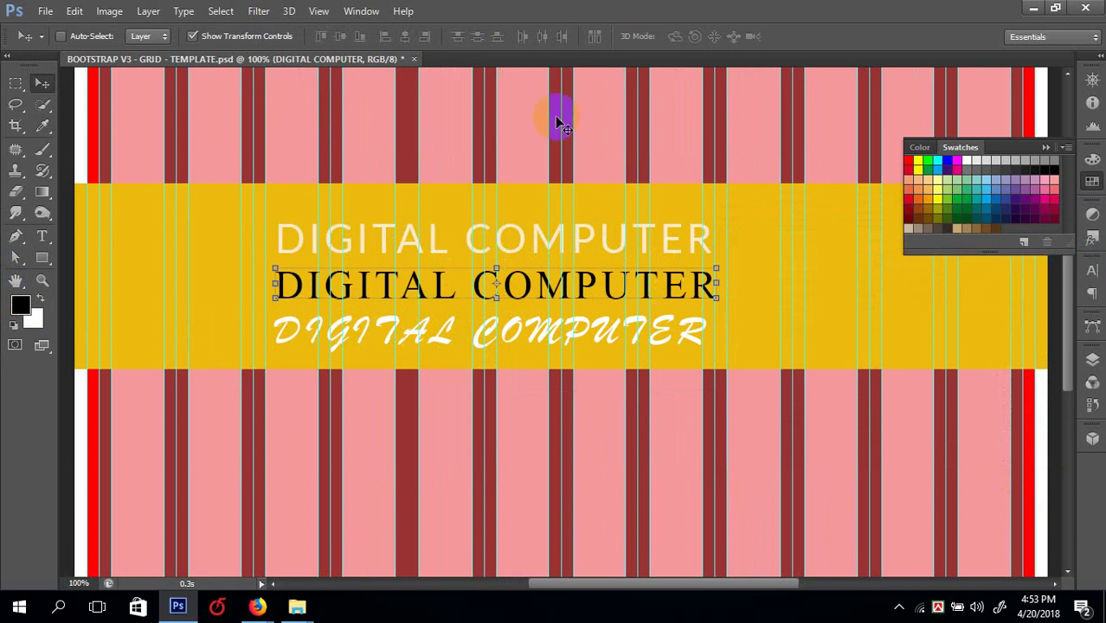
# - Select the uppermost DIGITAL COMPUTER line and set the foreground colour to dark grey (3a3a3a)
pyautogui.rightClick(482, 251)
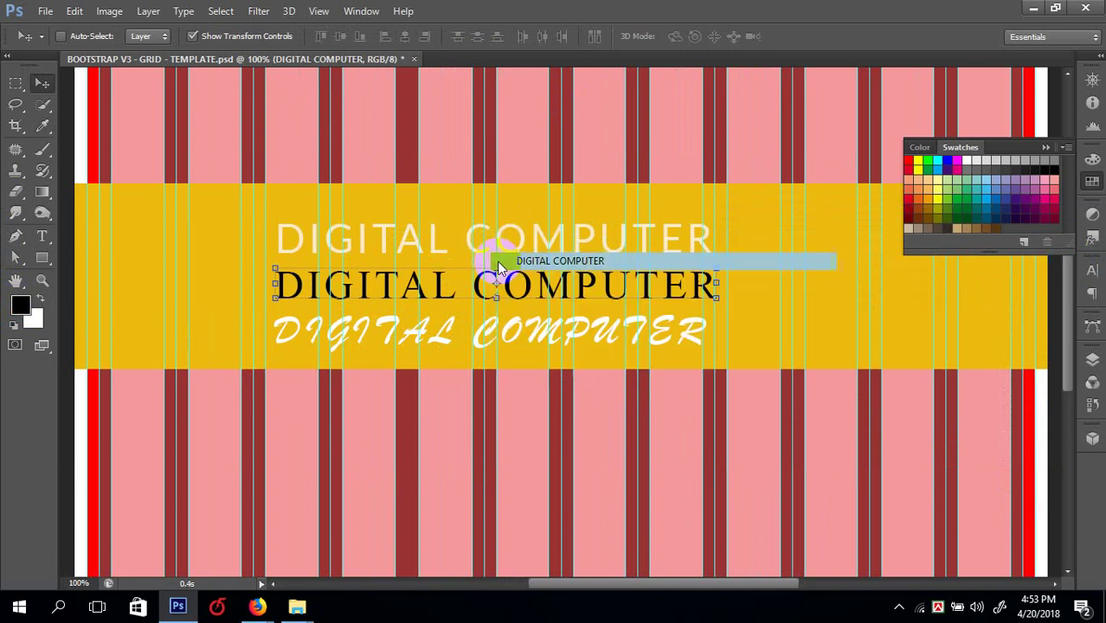
pyautogui.click(497, 257)
pyautogui.click(19, 305)
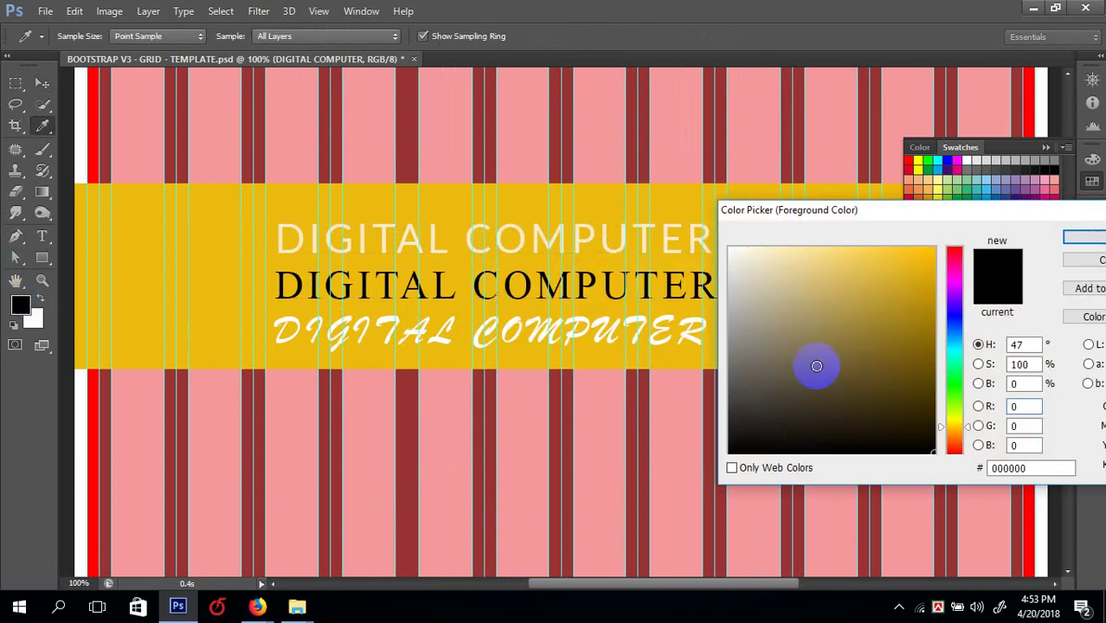
pyautogui.click(728, 407)
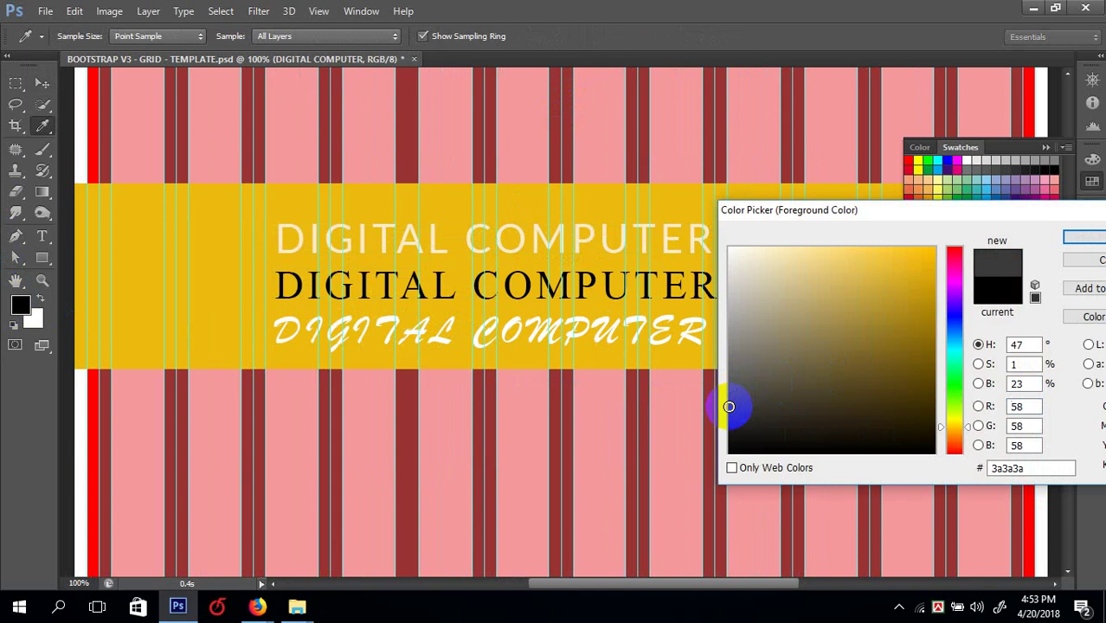
pyautogui.press('Return')
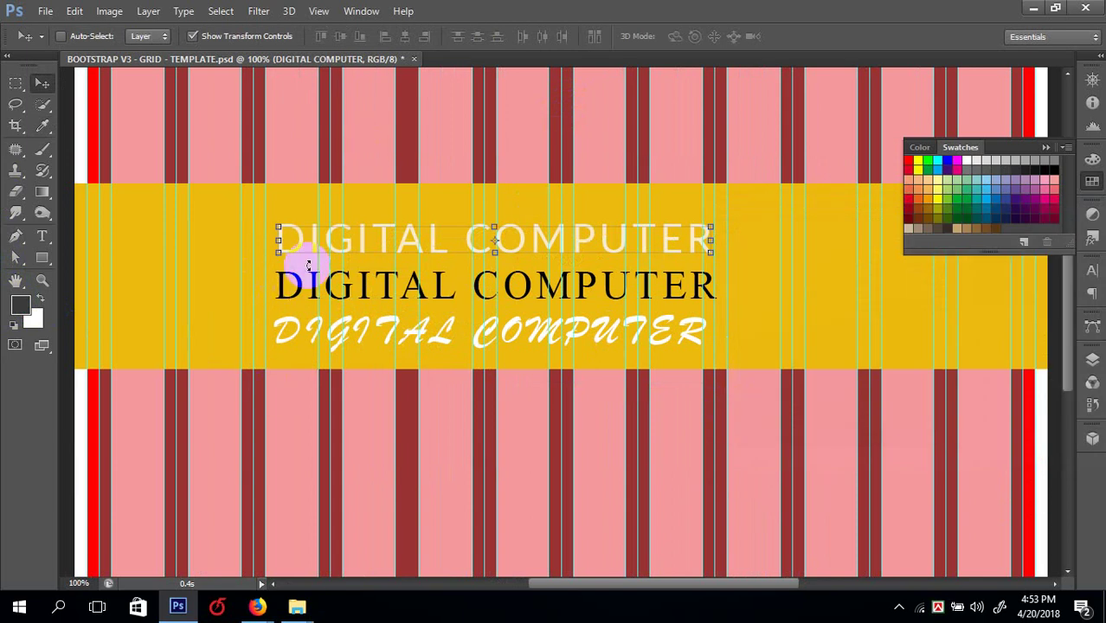
pyautogui.rightClick(380, 262)
pyautogui.click(380, 261)
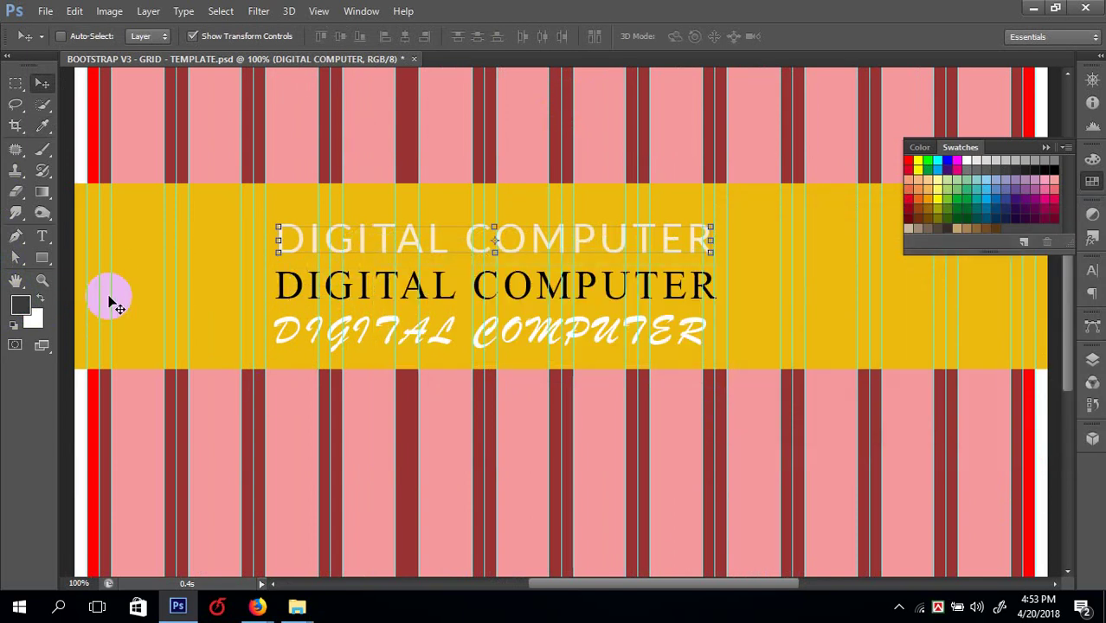
pyautogui.click(20, 305)
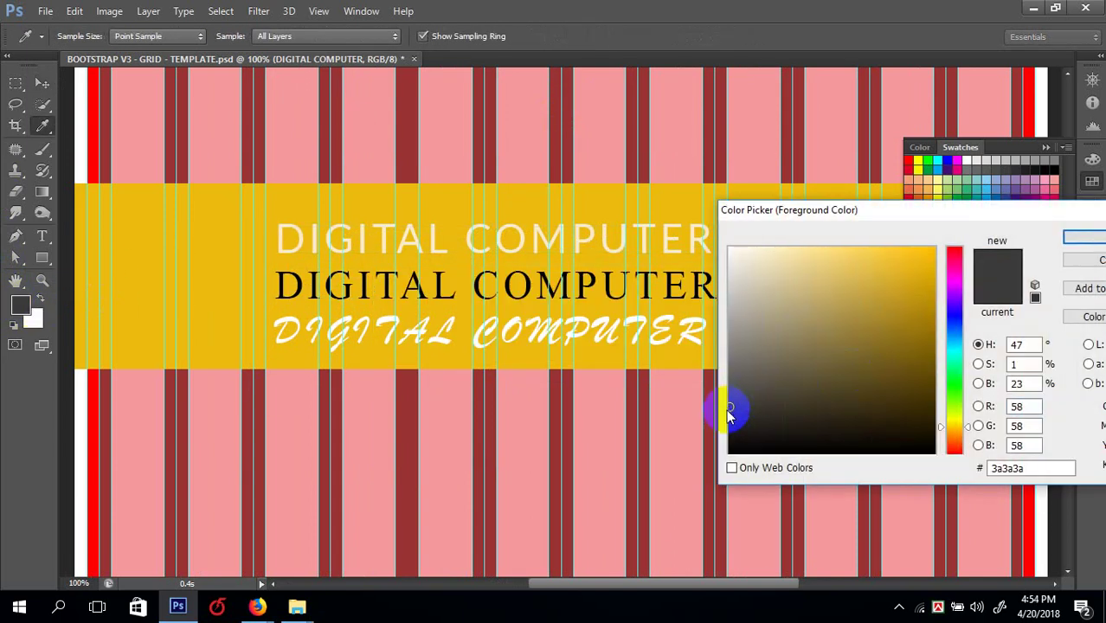
pyautogui.press('Return')
pyautogui.press('v')
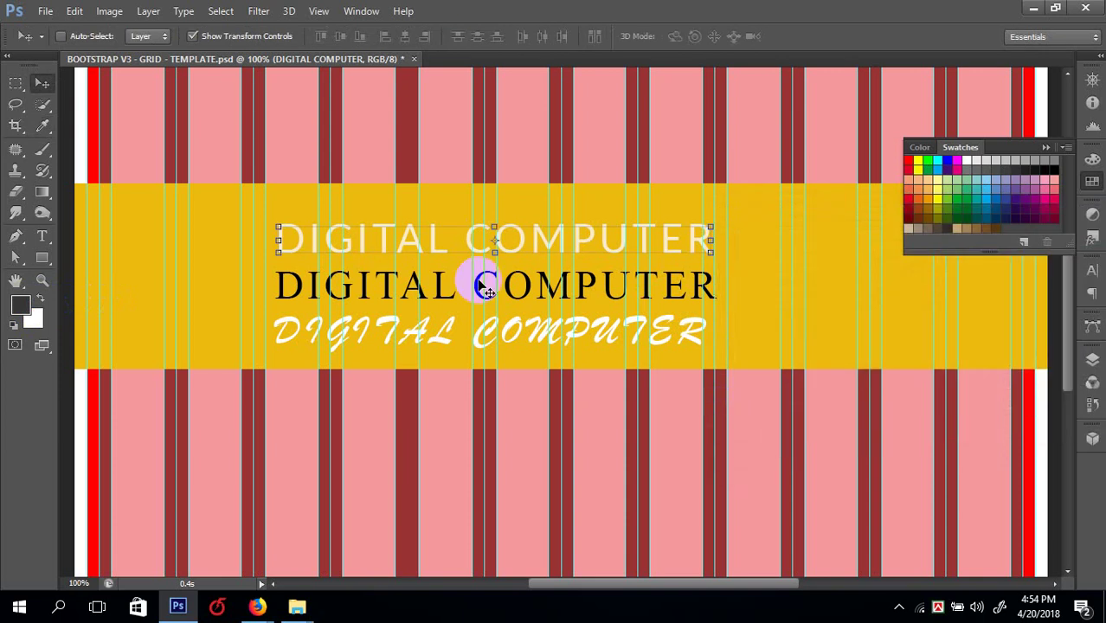
pyautogui.rightClick(502, 327)
pyautogui.click(515, 339)
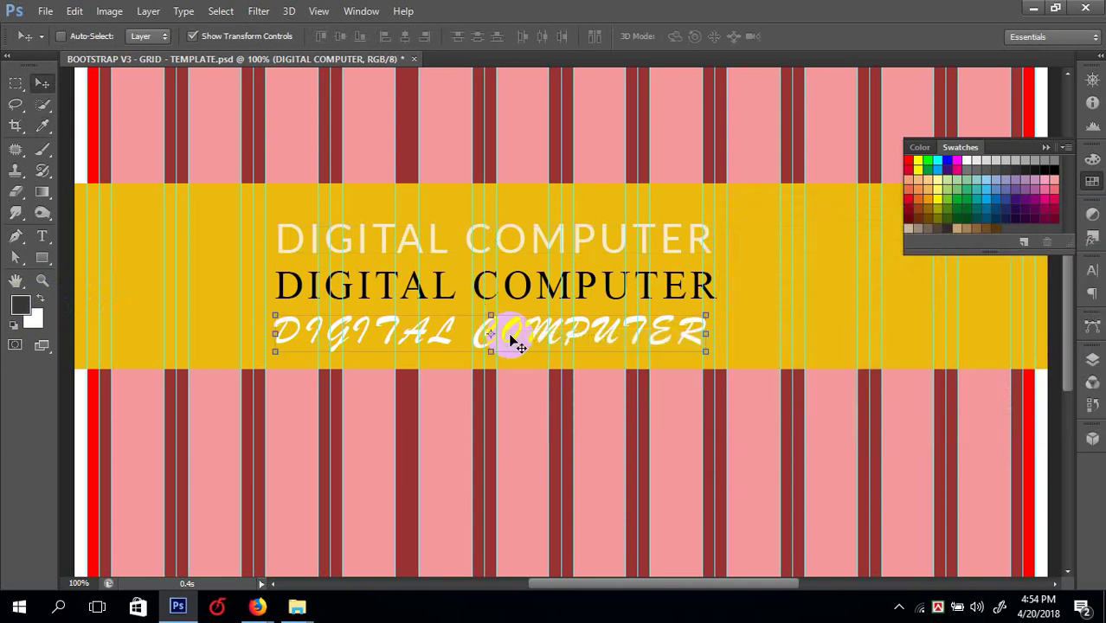
pyautogui.hotkey('ctrl', 't')
pyautogui.rightClick(554, 243)
pyautogui.click(562, 250)
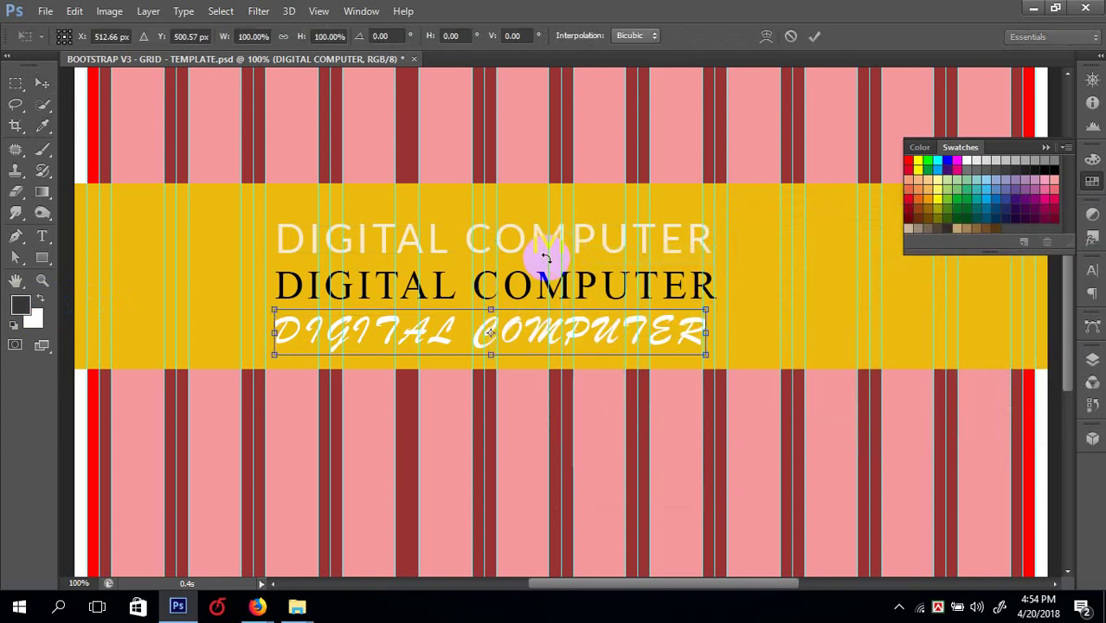
pyautogui.press('Return')
pyautogui.rightClick(523, 252)
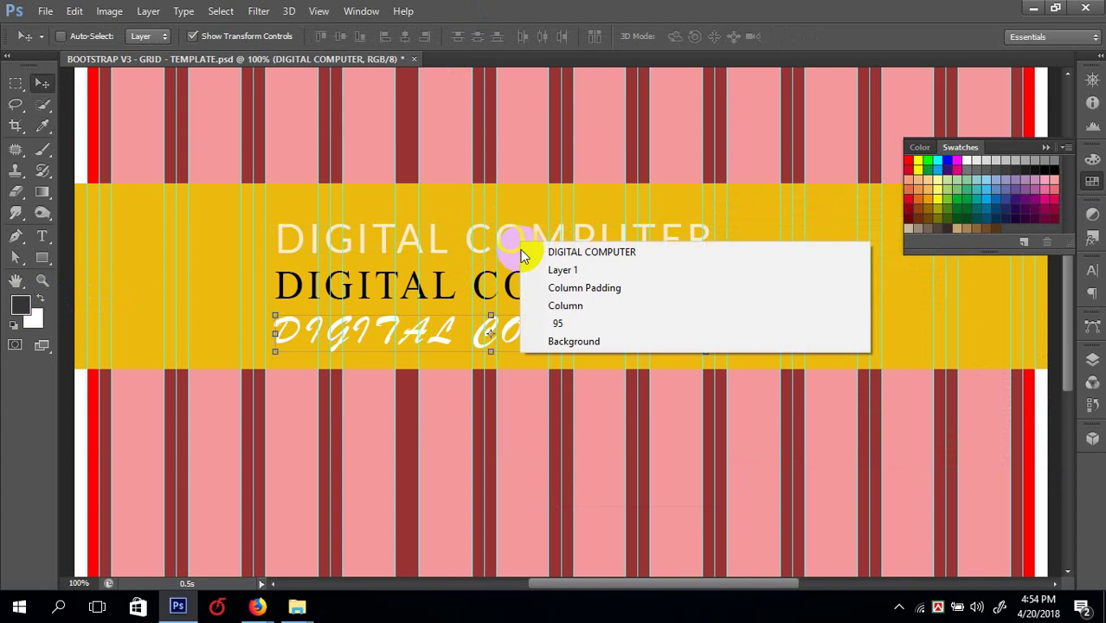
pyautogui.click(526, 252)
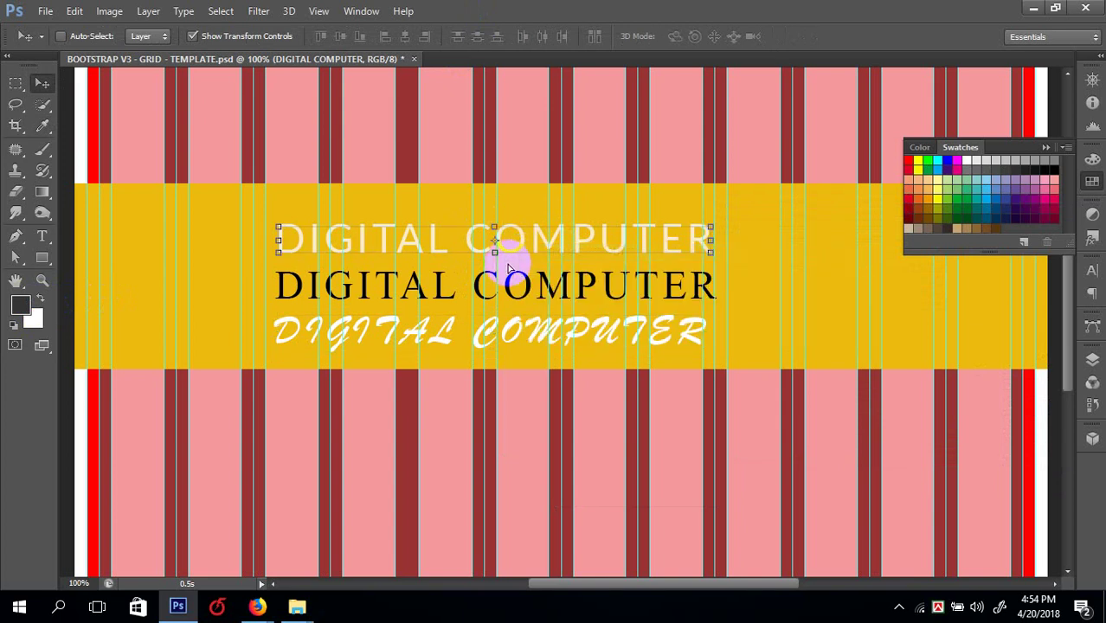
pyautogui.hotkey('ctrl', 't')
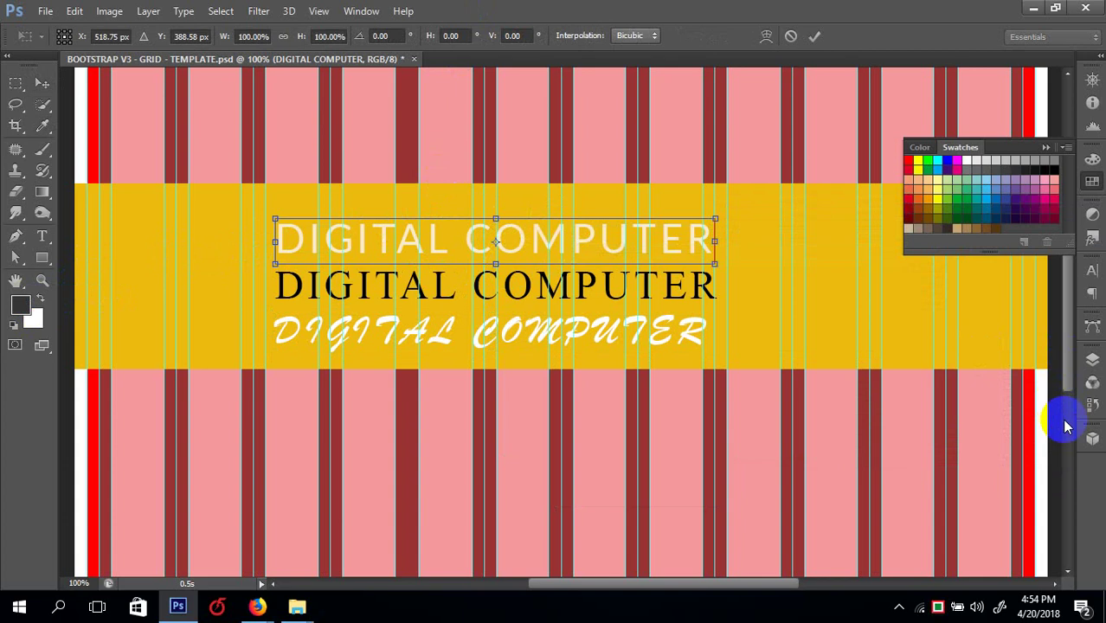
pyautogui.press('Return')
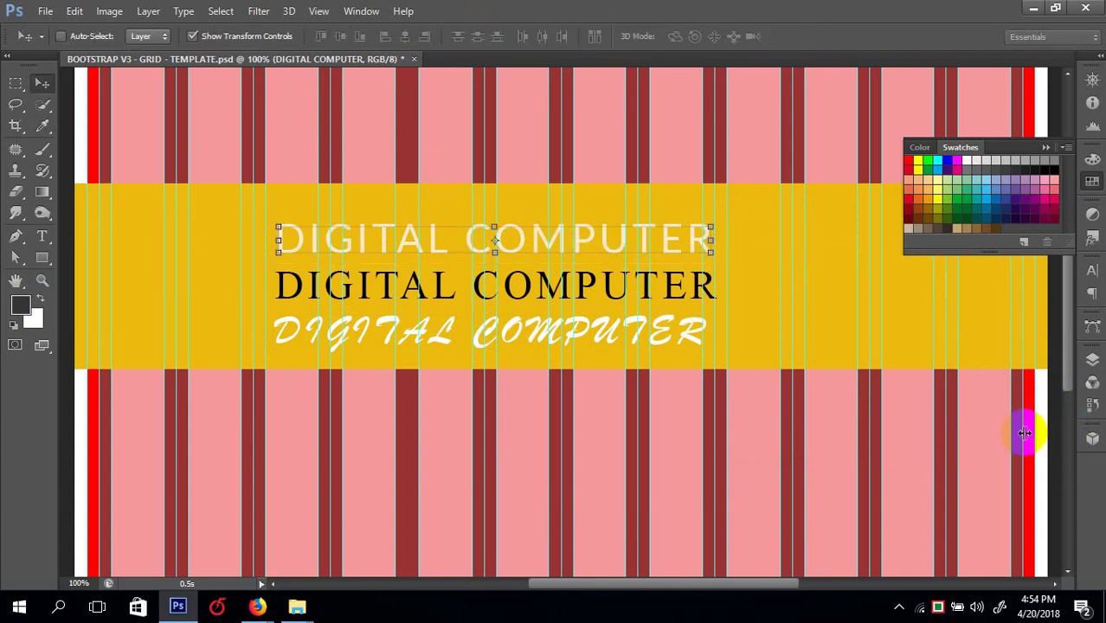
# - Give the uppermost DIGITAL COMPUTER line a Color Overlay in near-black (1f1f1f)
pyautogui.press('F7')
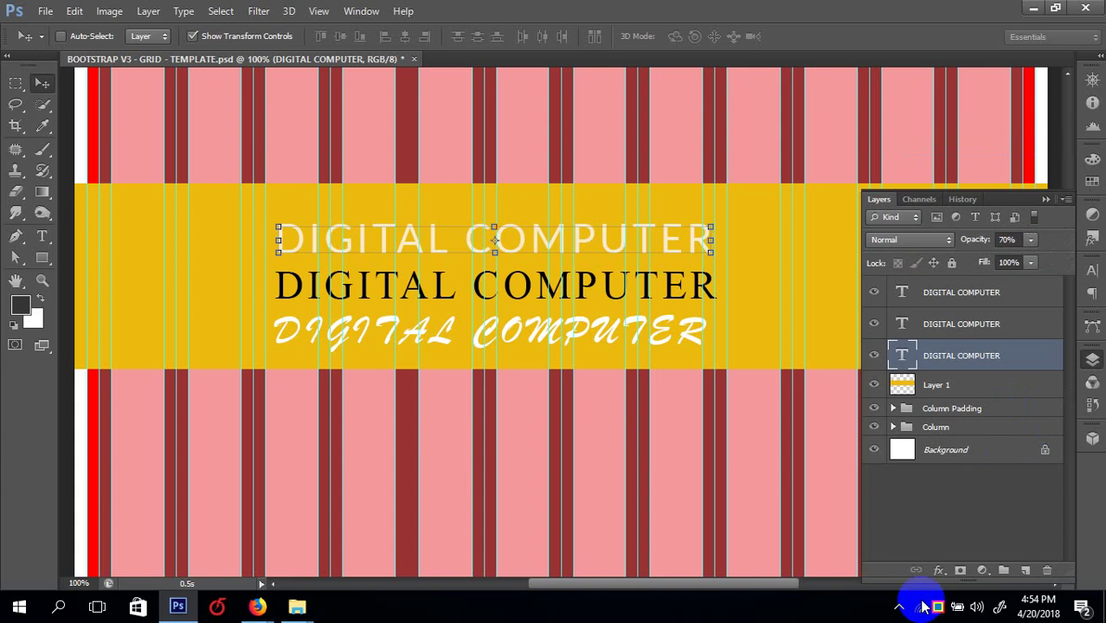
pyautogui.click(944, 567)
pyautogui.click(874, 487)
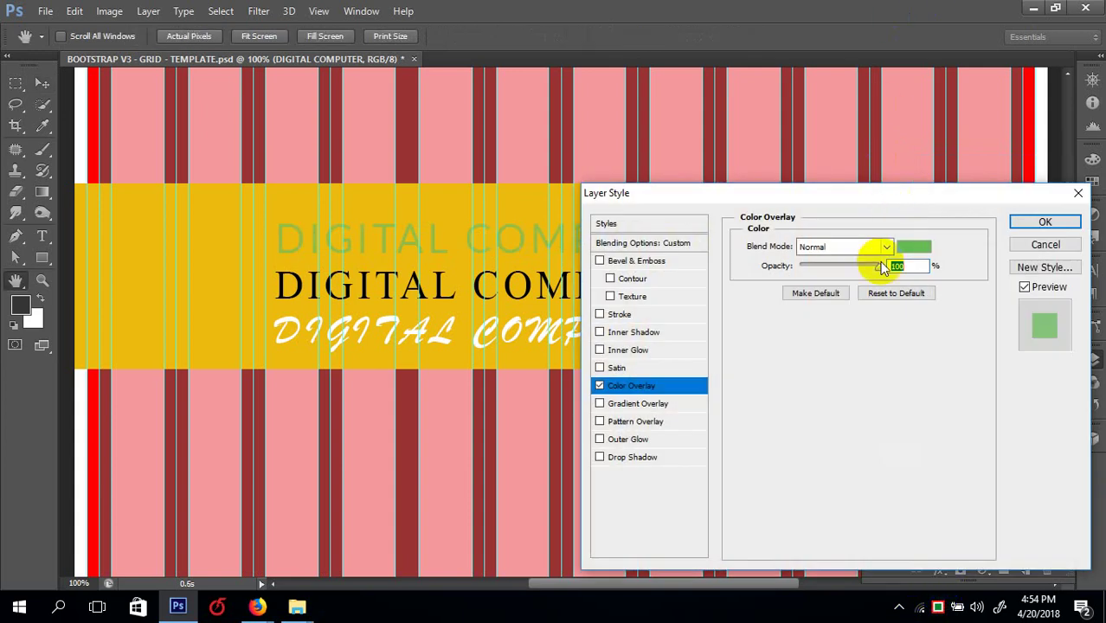
pyautogui.click(912, 257)
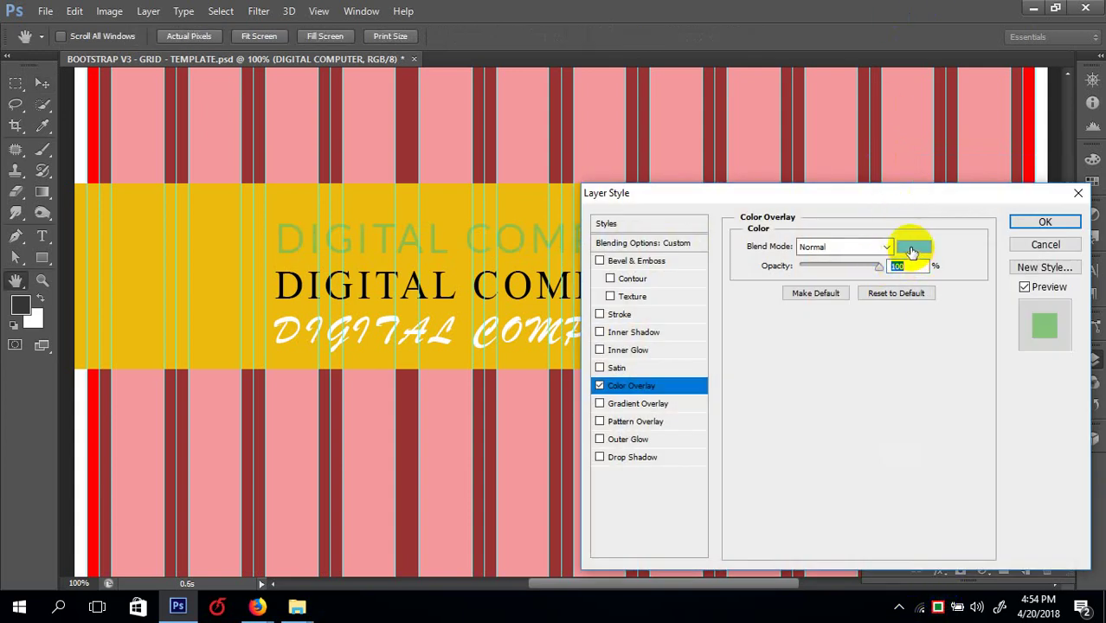
pyautogui.click(732, 423)
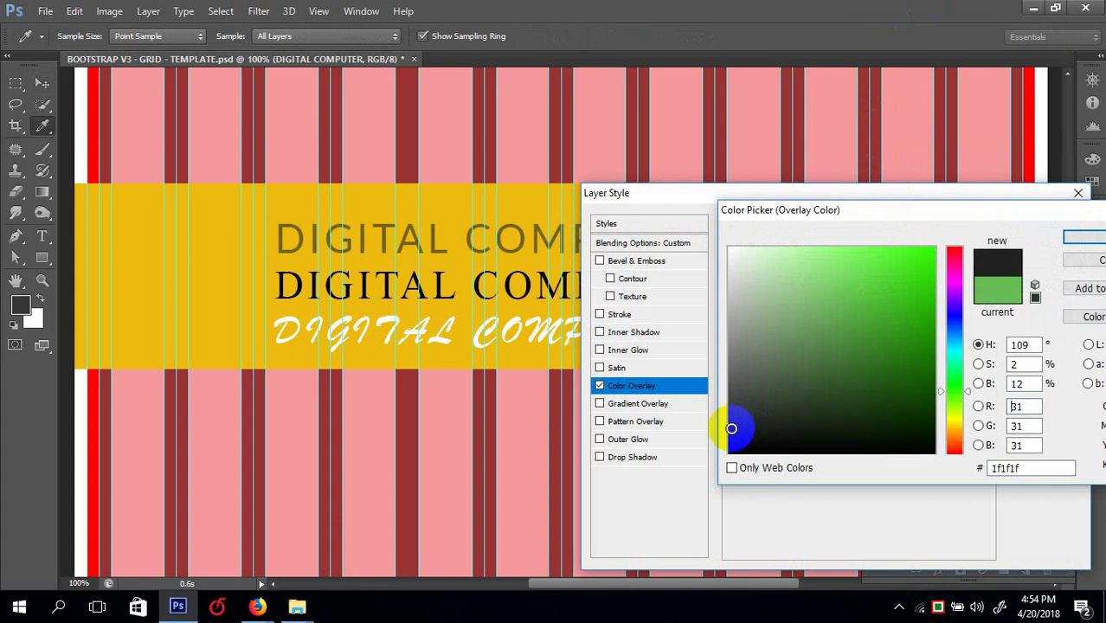
pyautogui.press('Return')
pyautogui.press('Return')
# - Hide the panels and examine the three DIGITAL COMPUTER lines up close
pyautogui.press('Tab')
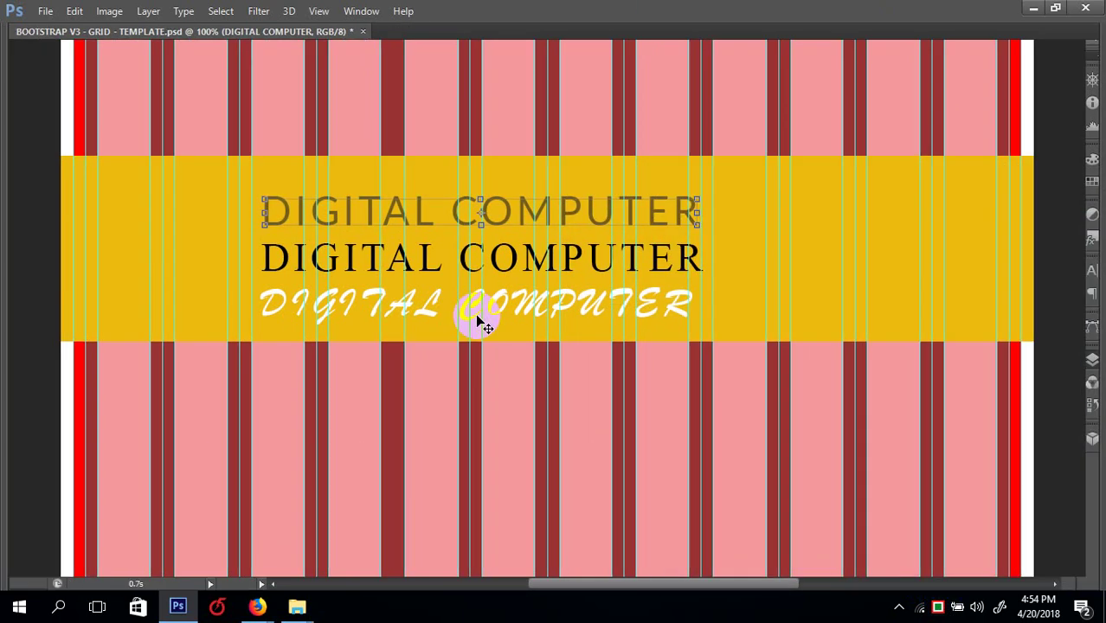
pyautogui.scroll(2, 476, 321)
pyautogui.hotkey('ctrl', '-')
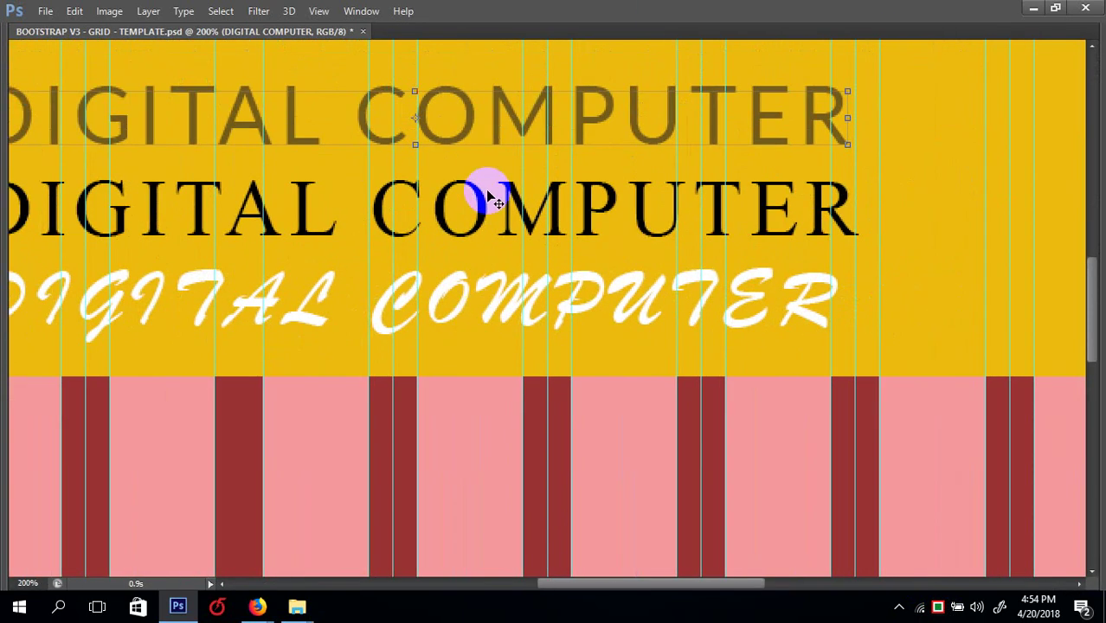
pyautogui.hotkey('ctrl', '-')
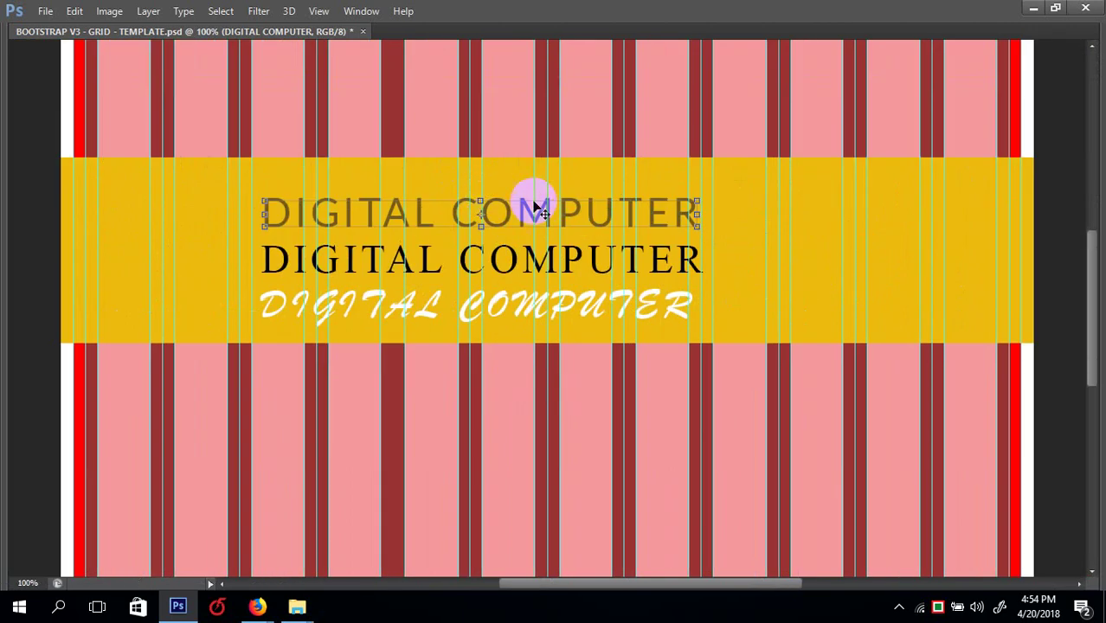
# - Select the middle and uppermost DIGITAL COMPUTER lines alternately to compare their fonts and colours, and restore the panels
pyautogui.rightClick(432, 268)
pyautogui.click(438, 274)
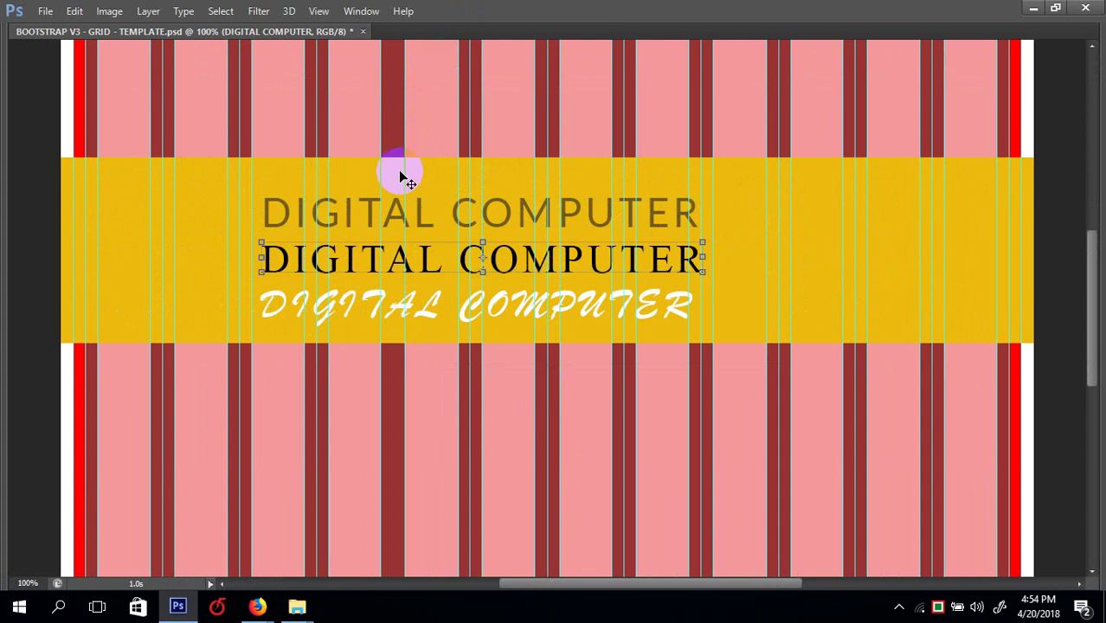
pyautogui.scroll(3, 398, 170)
pyautogui.scroll(-3, 425, 240)
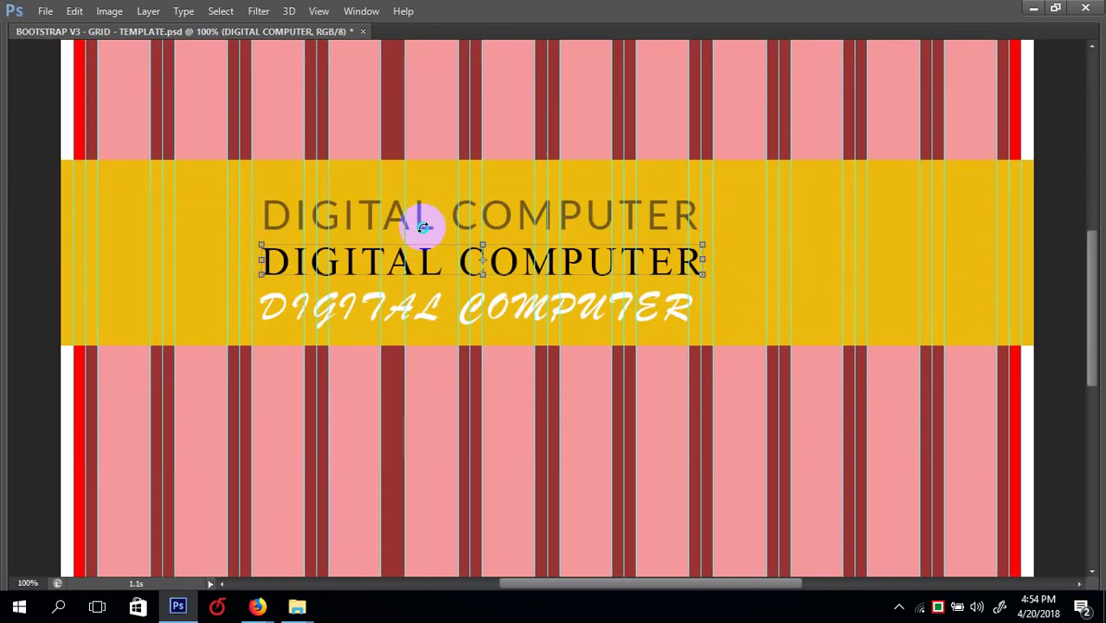
pyautogui.rightClick(423, 228)
pyautogui.click(437, 237)
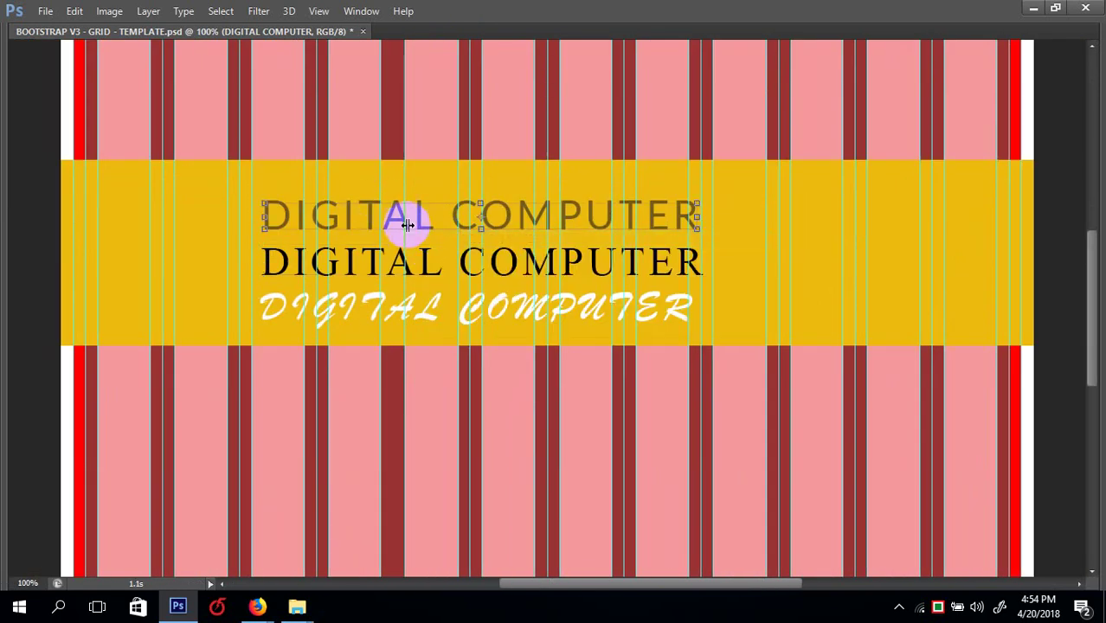
pyautogui.rightClick(346, 251)
pyautogui.click(359, 265)
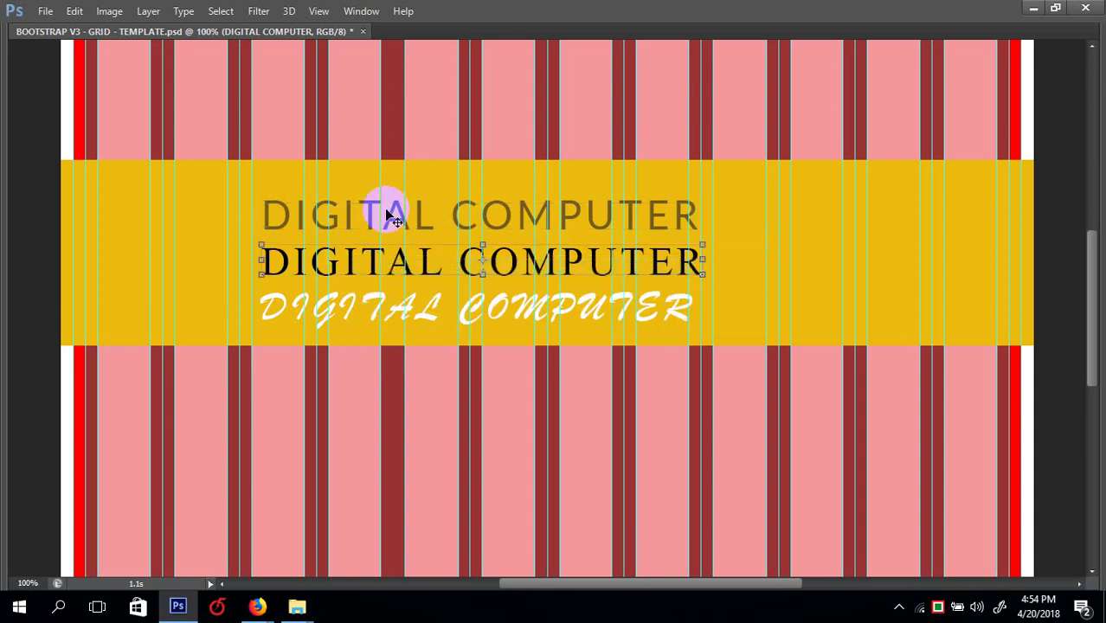
pyautogui.rightClick(390, 216)
pyautogui.click(400, 221)
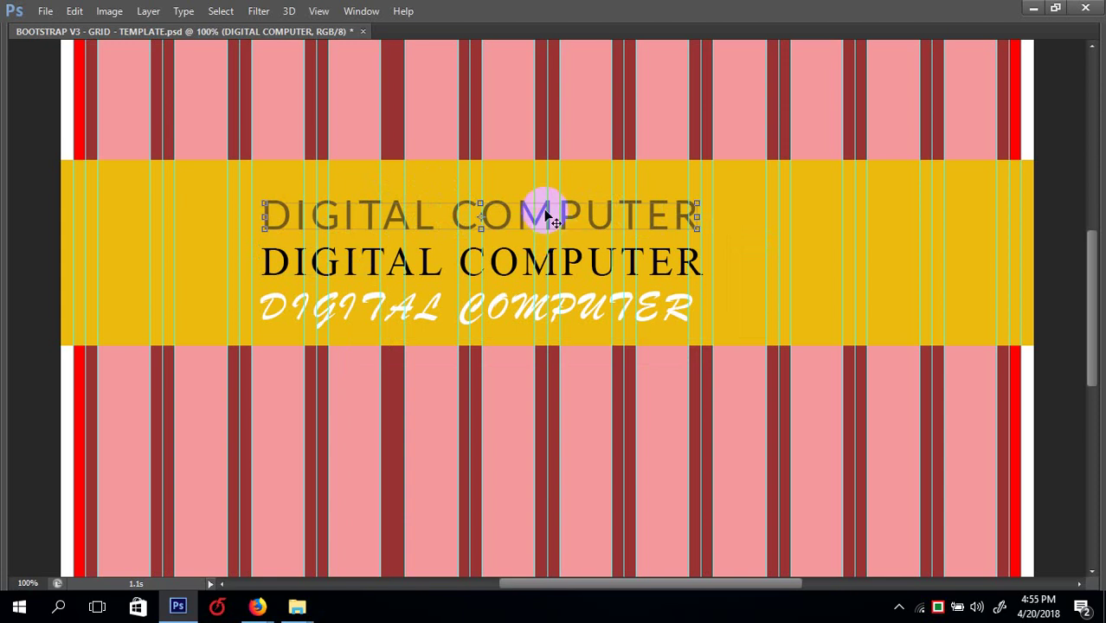
pyautogui.hotkey('ctrl', '+')
pyautogui.hotkey('ctrl', '-')
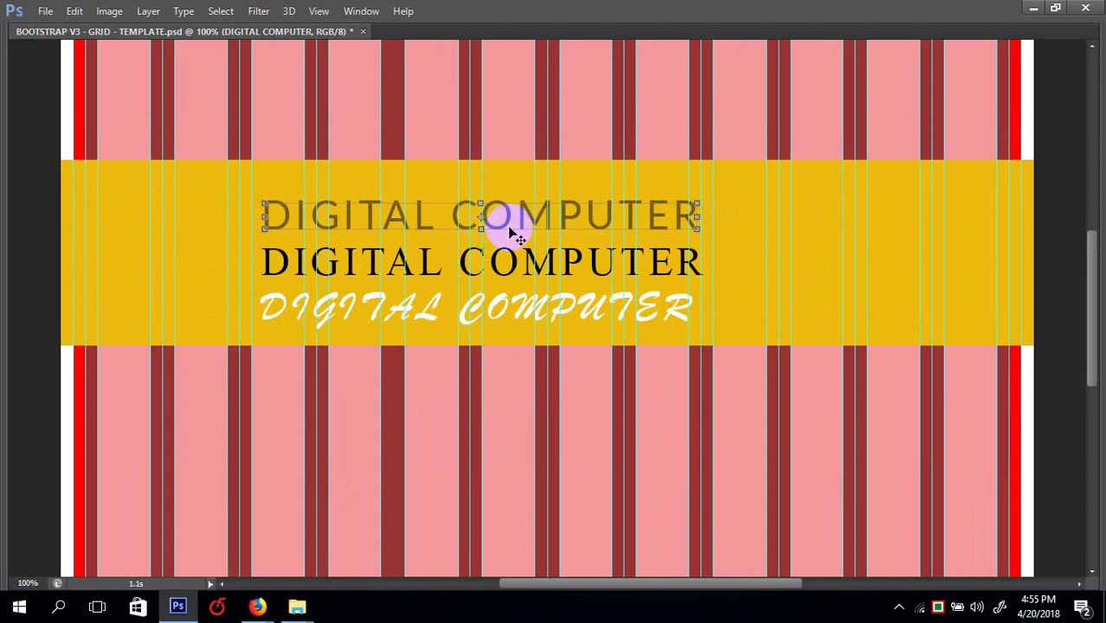
pyautogui.moveTo(530, 218); pyautogui.dragTo(563, 214)
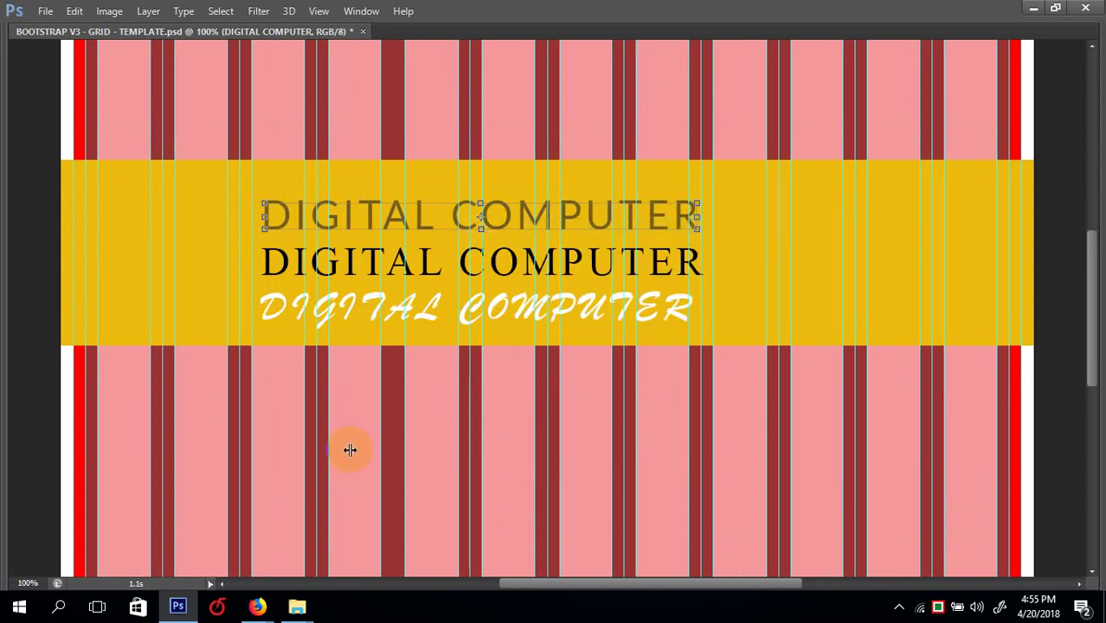
pyautogui.press('Tab')
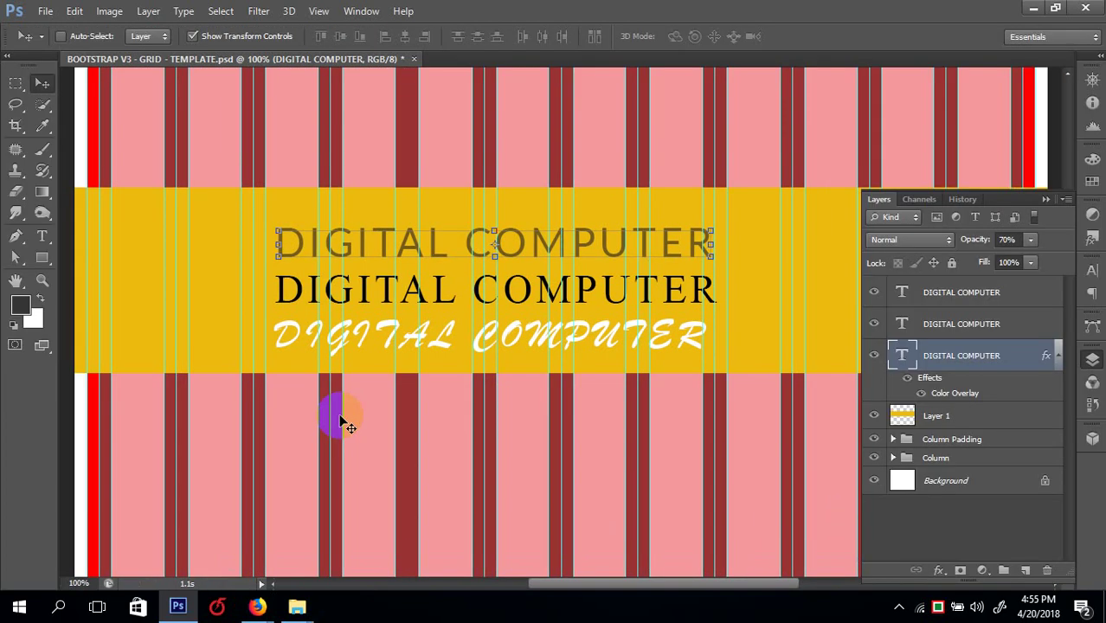
# - Switch to Firefox and review the Greenwich page's hero and English Courses sections
pyautogui.moveTo(257, 606)
pyautogui.click(232, 556)
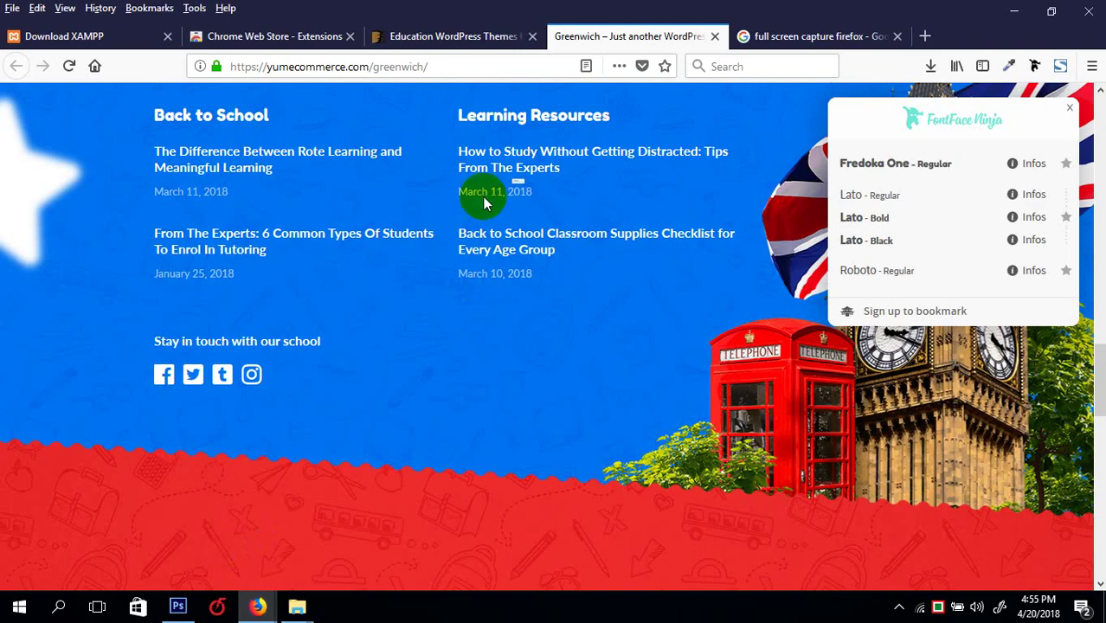
pyautogui.scroll(15, 457, 223)
pyautogui.scroll(4, 611, 150)
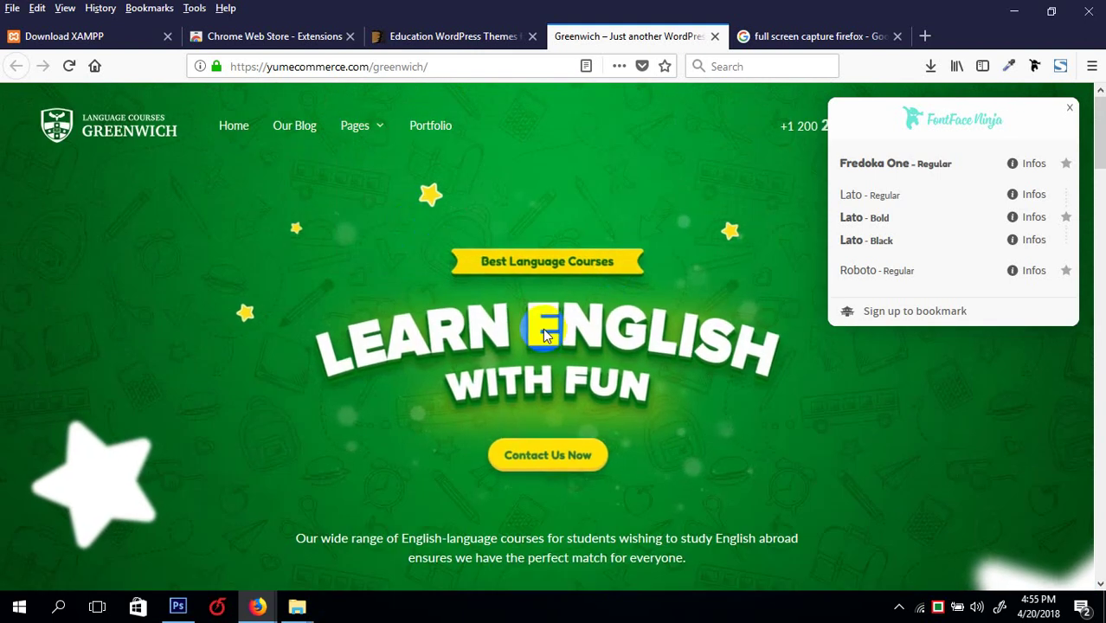
pyautogui.scroll(-15, 541, 328)
pyautogui.scroll(6, 546, 335)
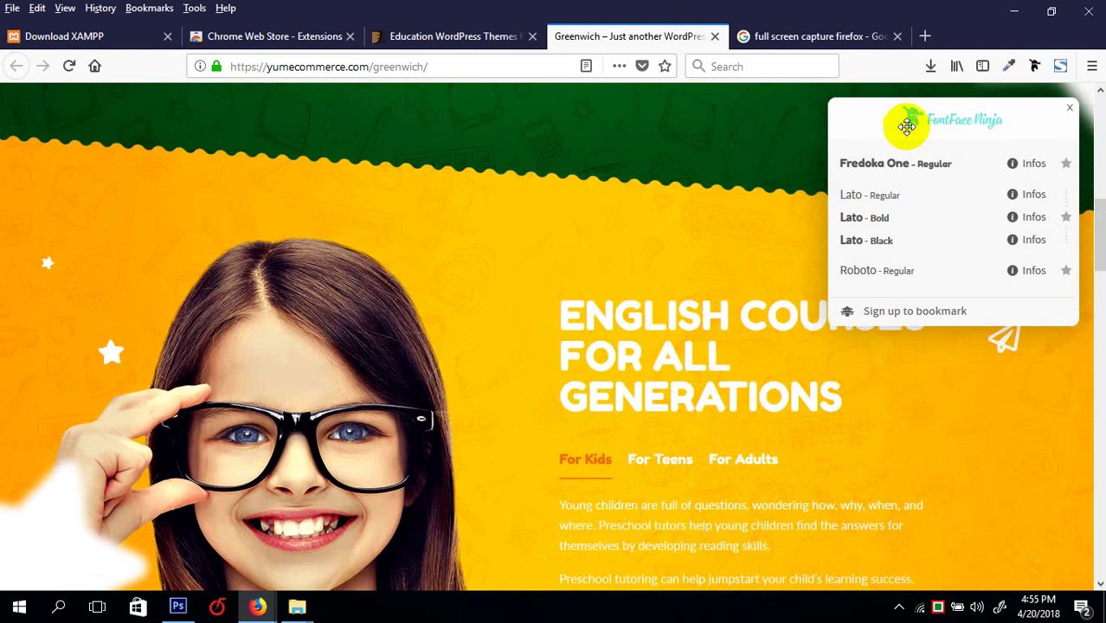
# - Open the FireShot extension's options, review the file, API and miscellaneous settings, and save and close them
pyautogui.click(1059, 66)
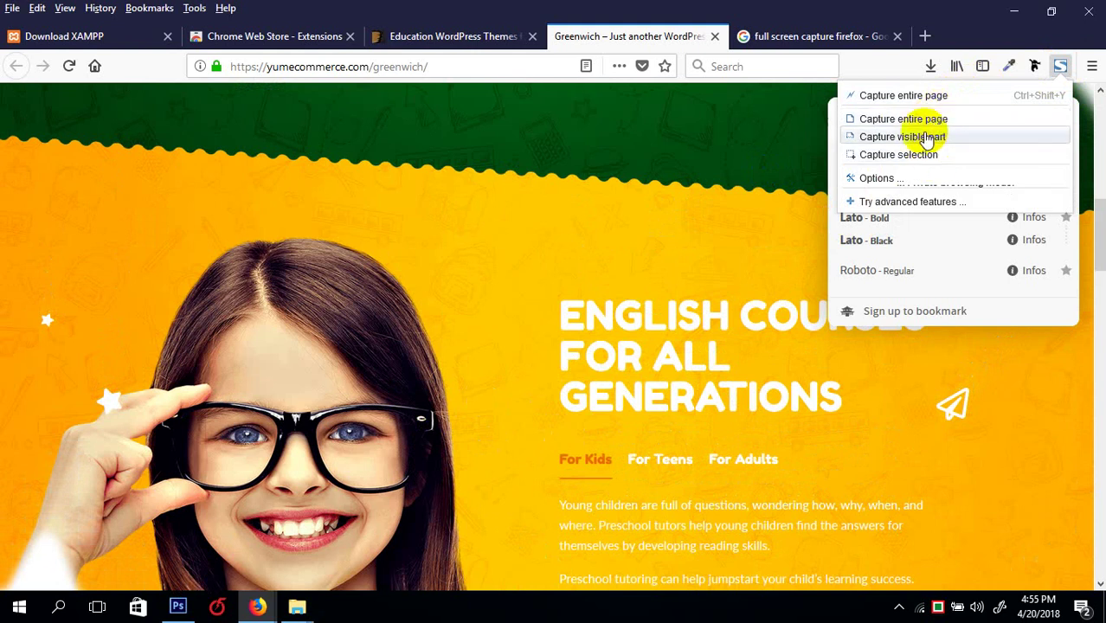
pyautogui.click(898, 178)
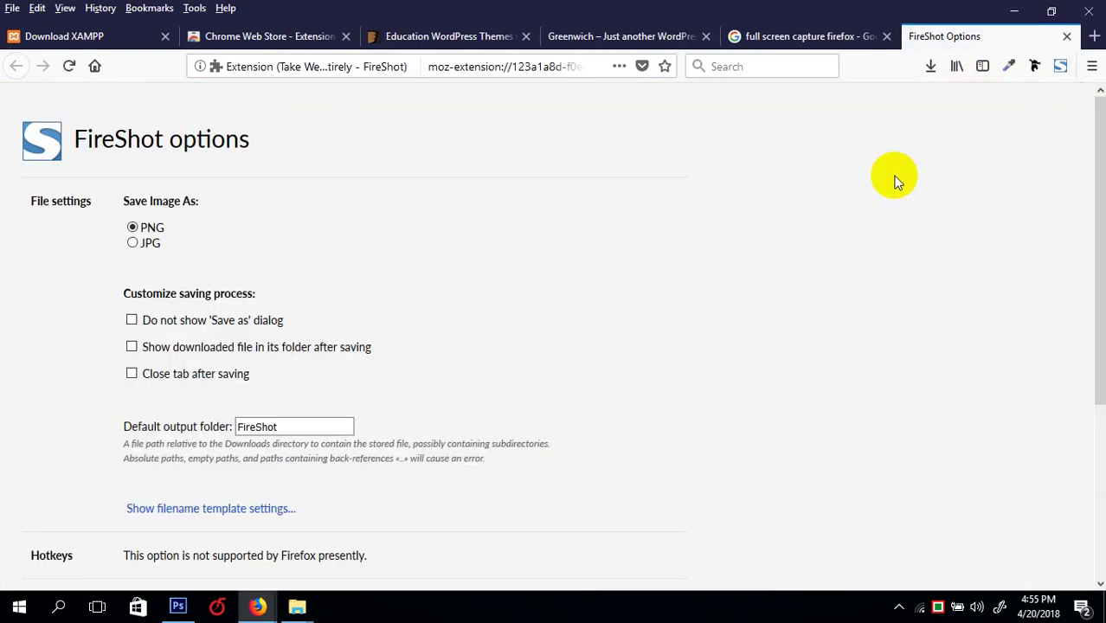
pyautogui.scroll(-3, 580, 164)
pyautogui.scroll(3, 588, 165)
pyautogui.scroll(-3, 363, 324)
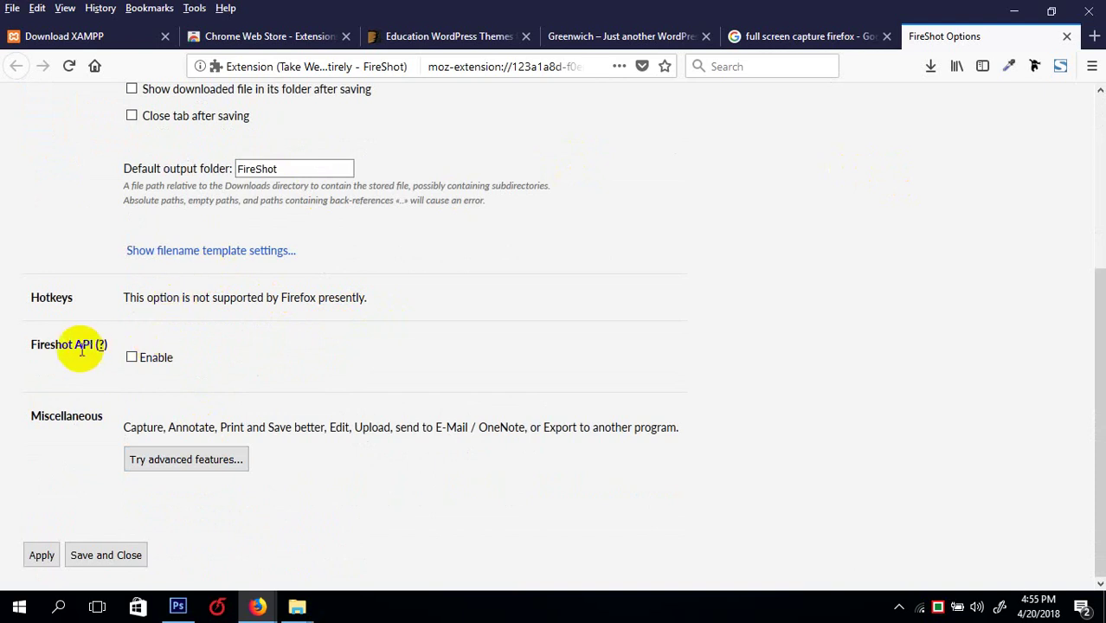
pyautogui.click(96, 558)
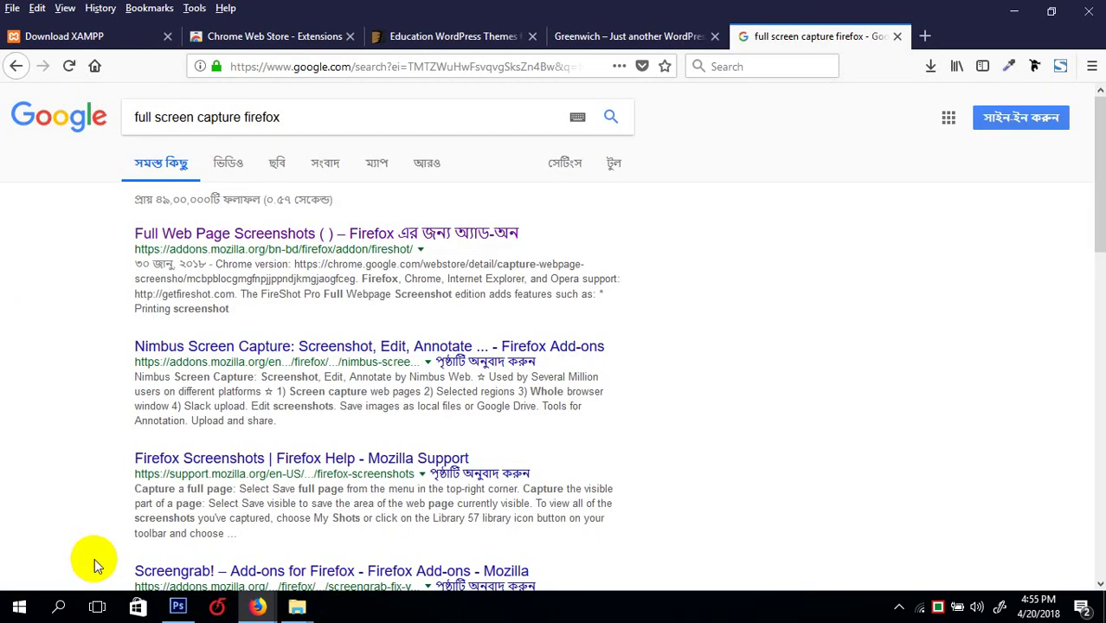
# - Switch to the Greenwich page, close the FontFace Ninja panel, and capture the entire page with FireShot
pyautogui.click(621, 37)
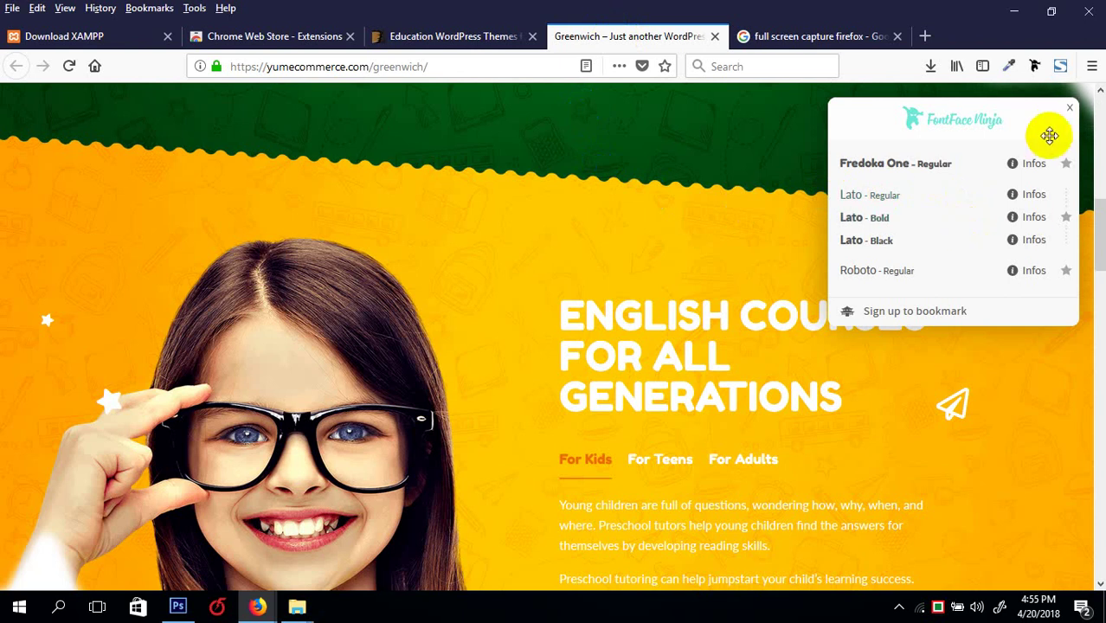
pyautogui.click(1070, 111)
pyautogui.click(1059, 67)
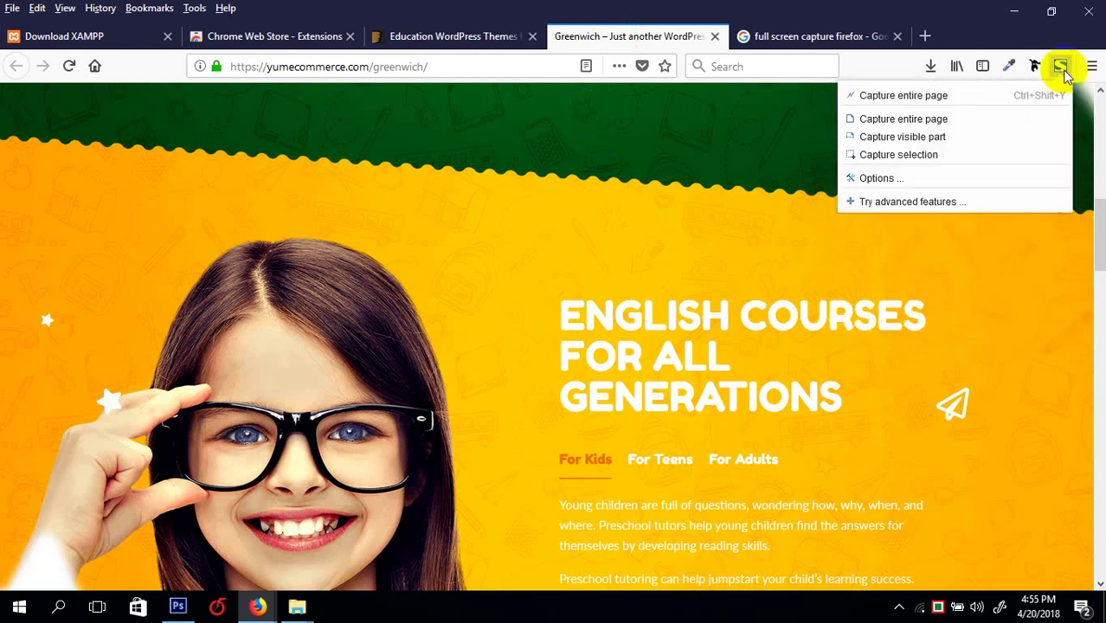
pyautogui.click(969, 93)
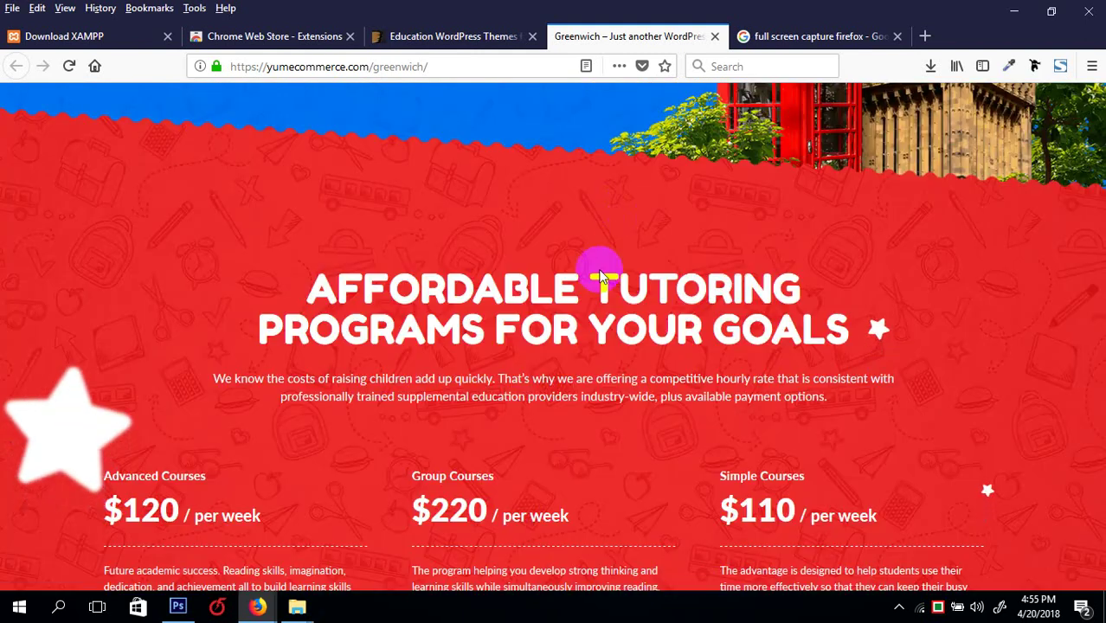
pyautogui.rightClick(597, 273)
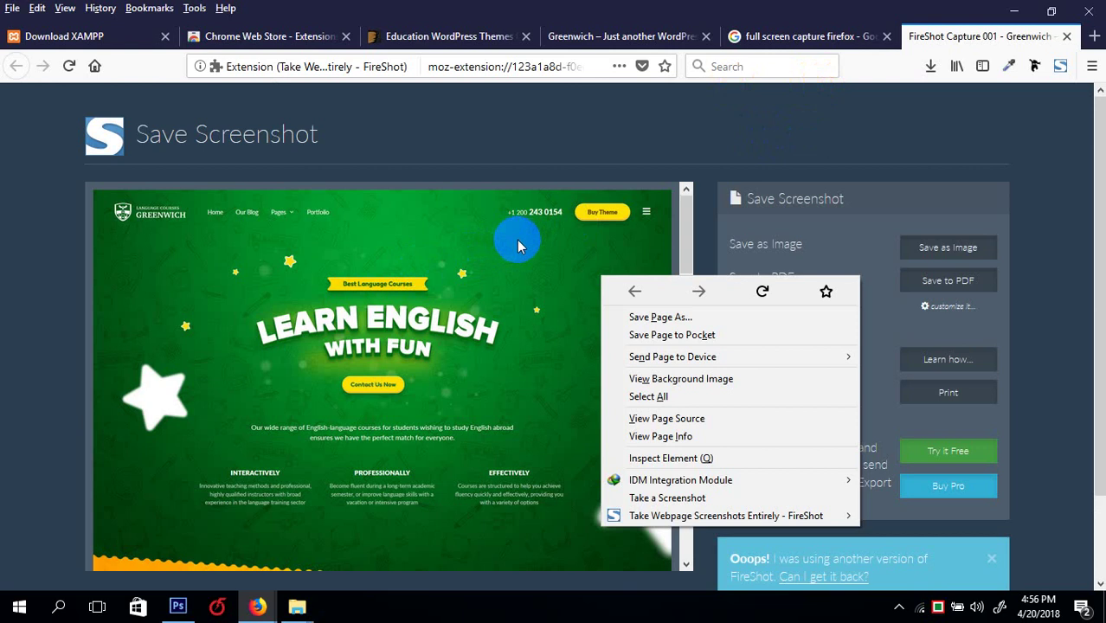
pyautogui.click(769, 149)
# - Review the full-page capture preview down to the contacts section and return to its hero section
pyautogui.scroll(-10, 654, 173)
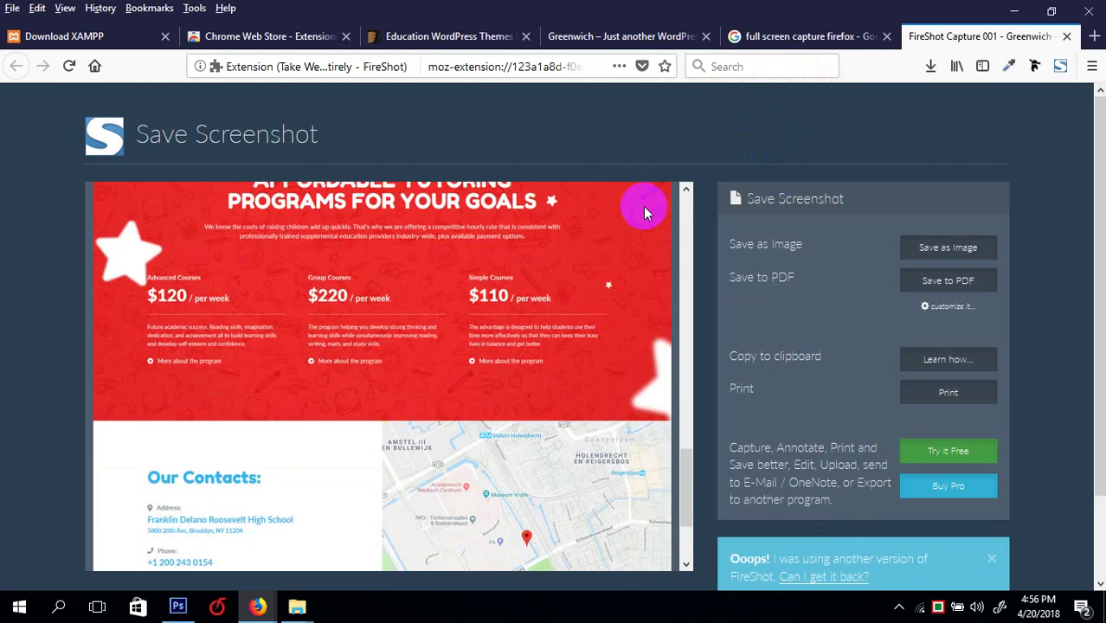
pyautogui.scroll(3, 649, 215)
pyautogui.scroll(-3, 650, 216)
pyautogui.scroll(-2, 857, 323)
pyautogui.scroll(2, 879, 319)
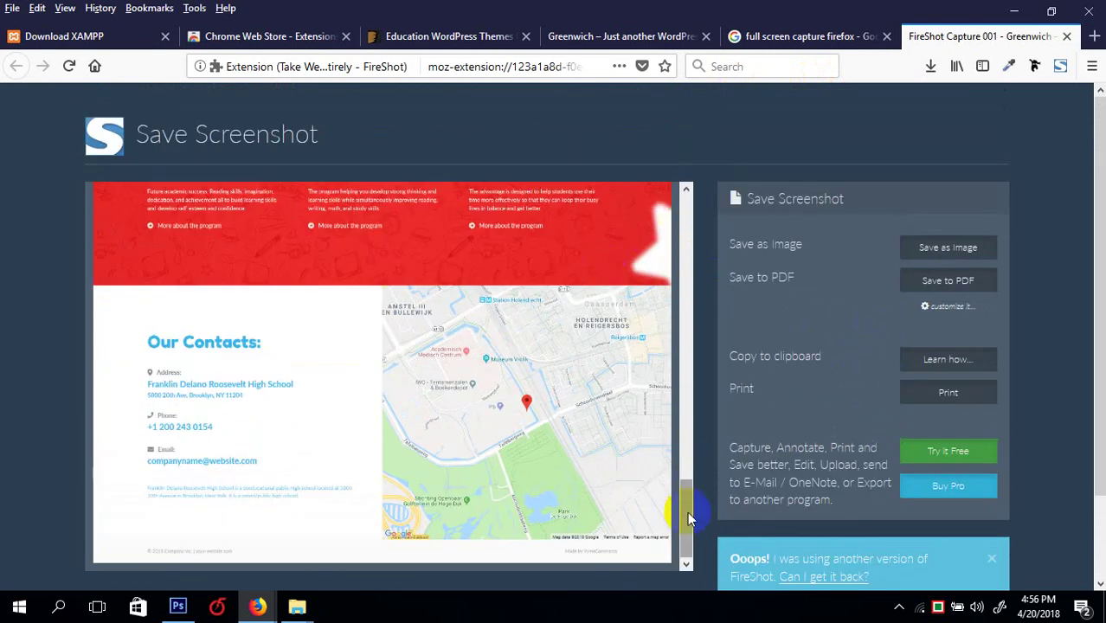
pyautogui.moveTo(687, 511); pyautogui.dragTo(687, 216)
pyautogui.rightClick(387, 324)
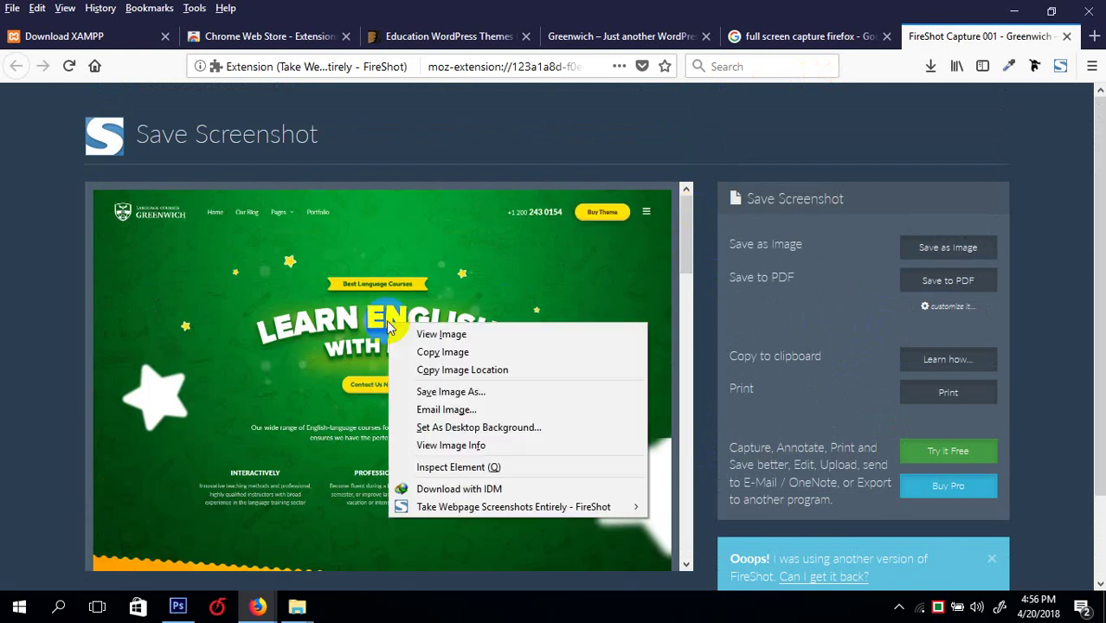
pyautogui.click(459, 394)
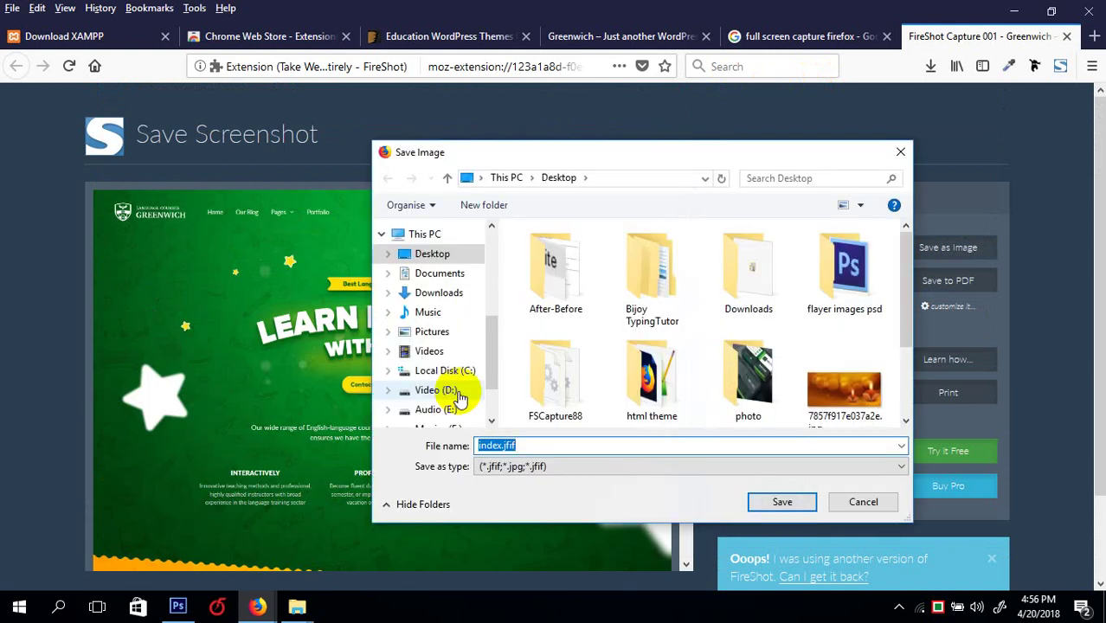
pyautogui.click(530, 468)
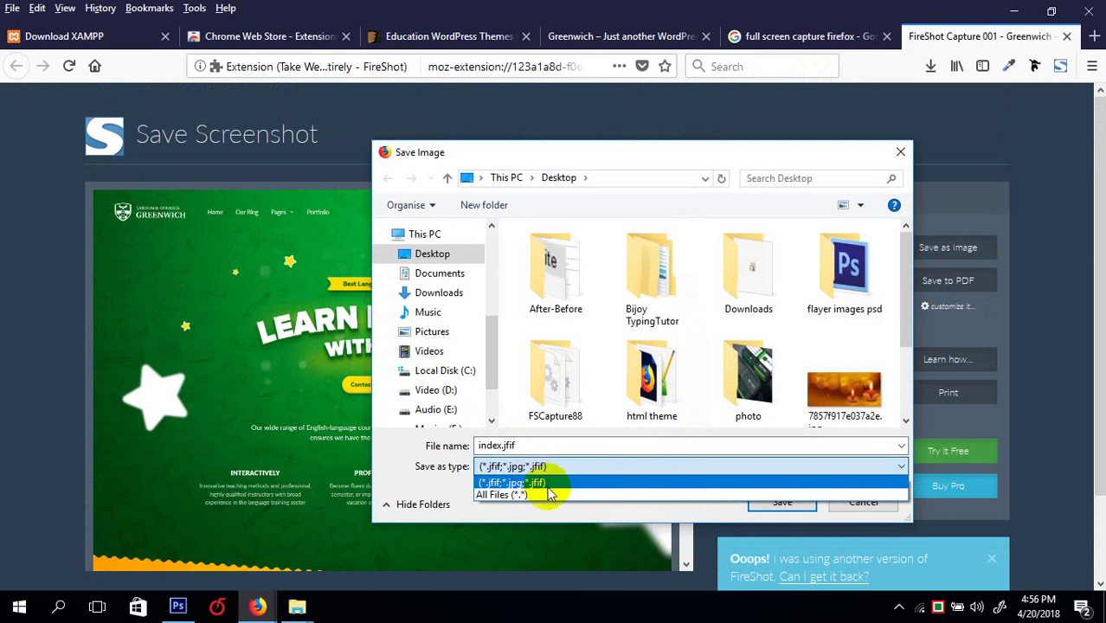
pyautogui.click(530, 493)
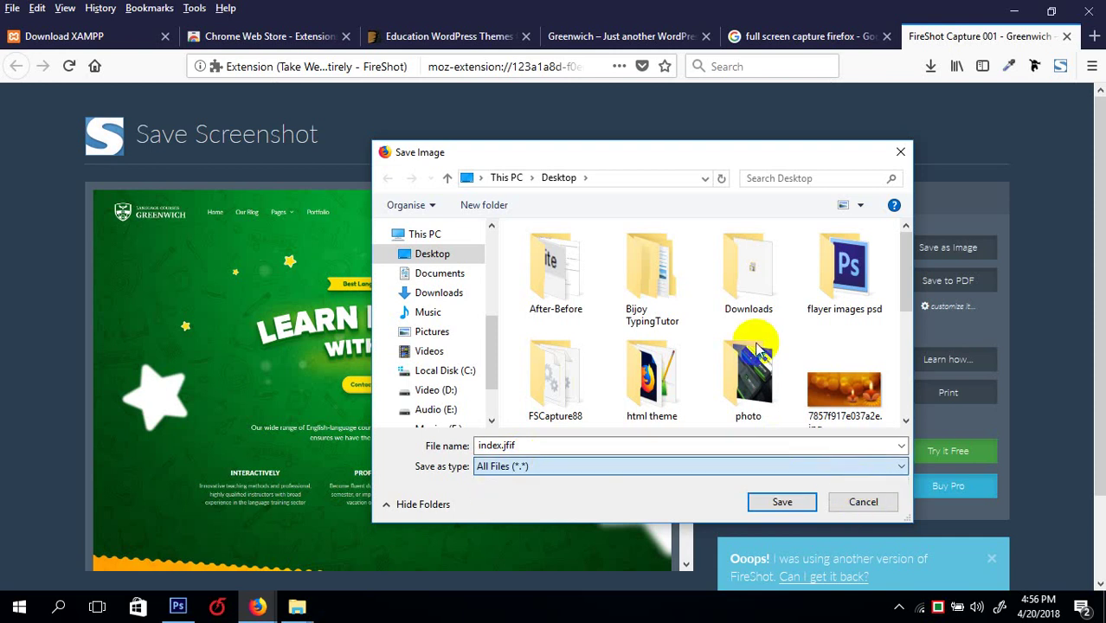
pyautogui.click(899, 152)
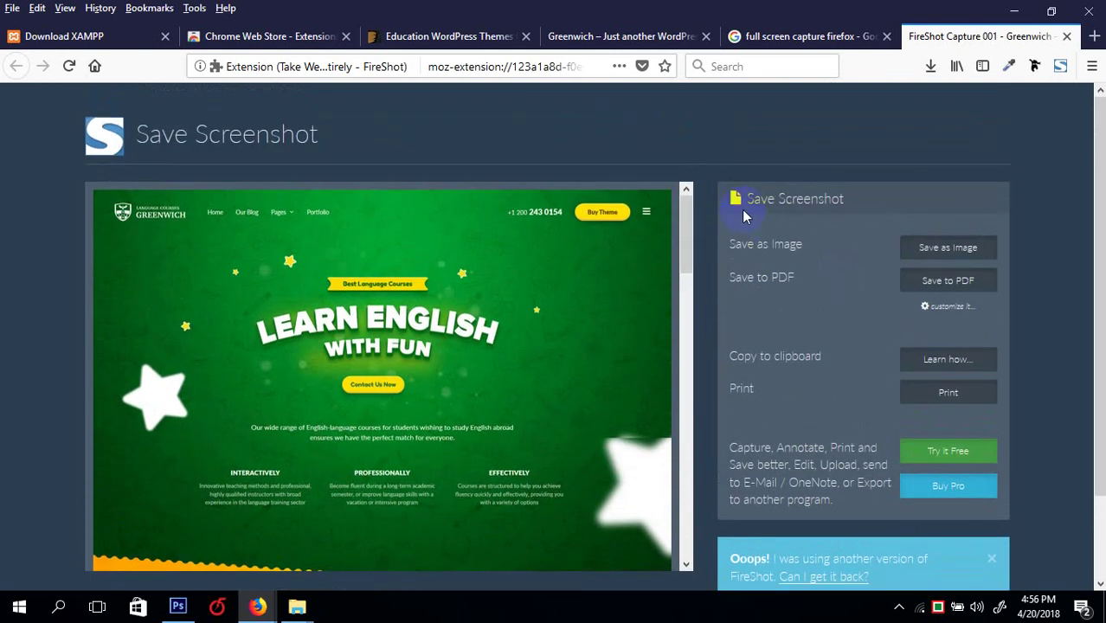
# - Follow the "Can I get it back?" link for the other FireShot version and save fireshot-firefox-plugin.exe
pyautogui.scroll(-2, 750, 218)
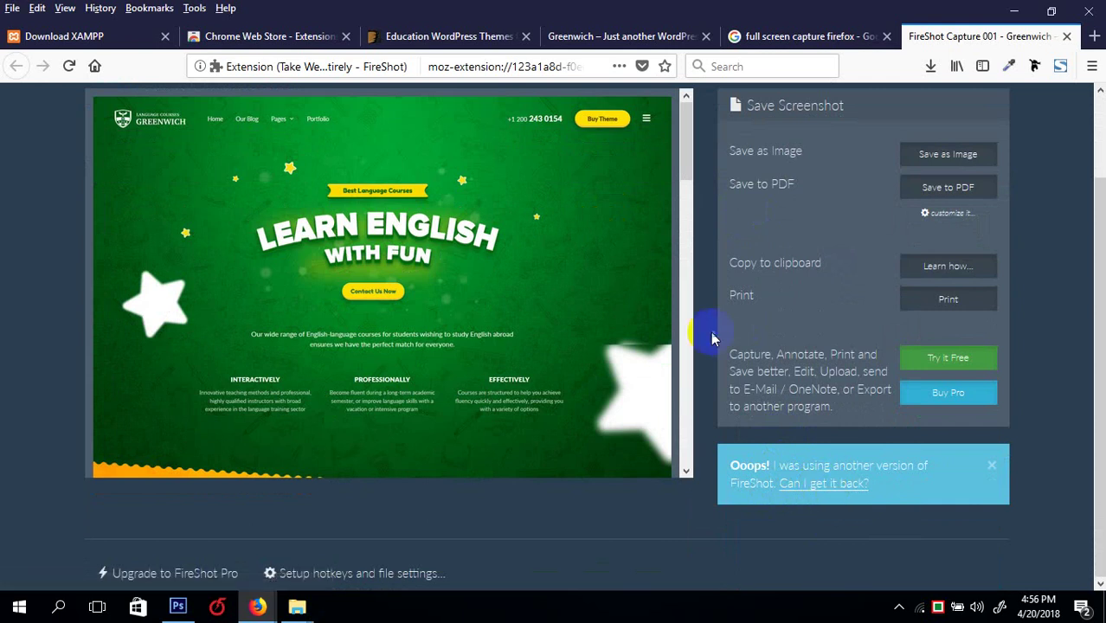
pyautogui.click(802, 484)
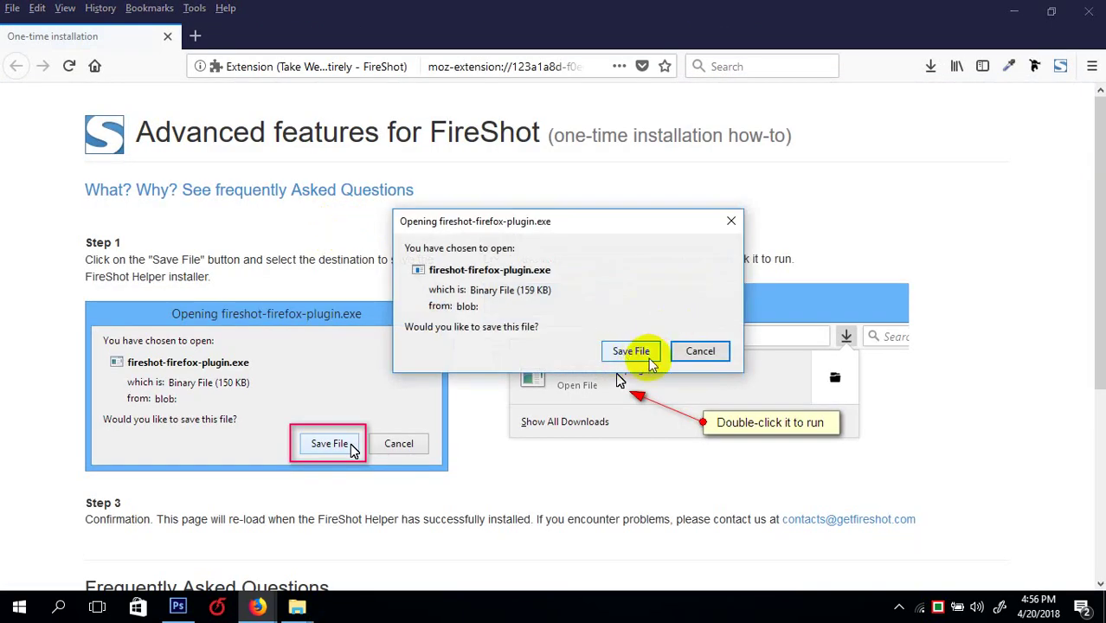
pyautogui.click(631, 350)
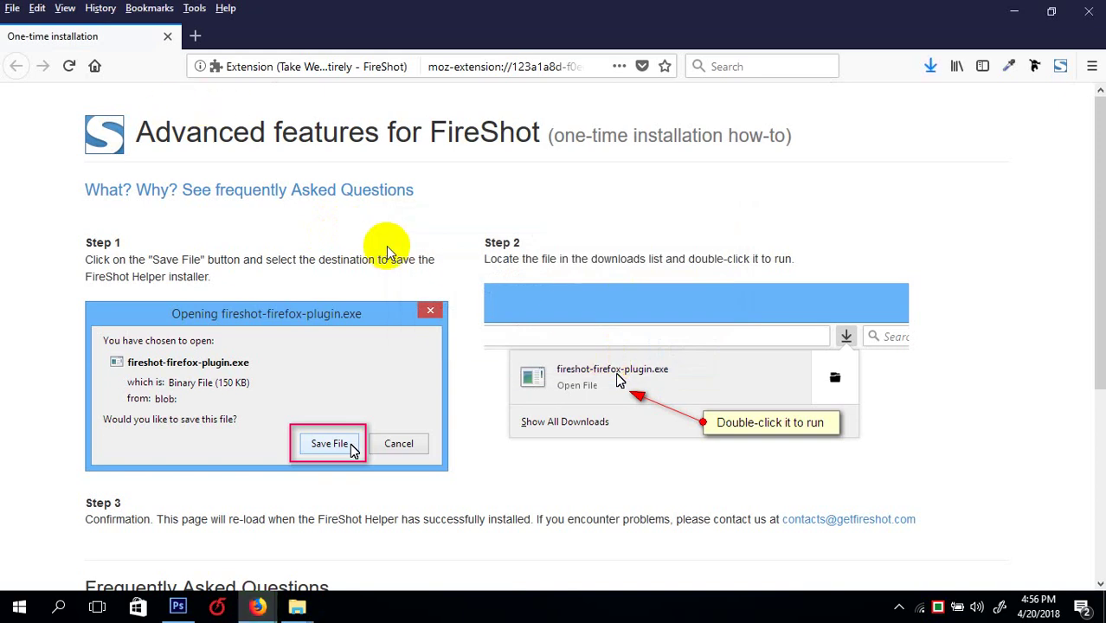
# - Read the one-time installation instructions and FAQ, and run the downloaded fireshot-firefox-plugin.exe
pyautogui.scroll(-3, 404, 306)
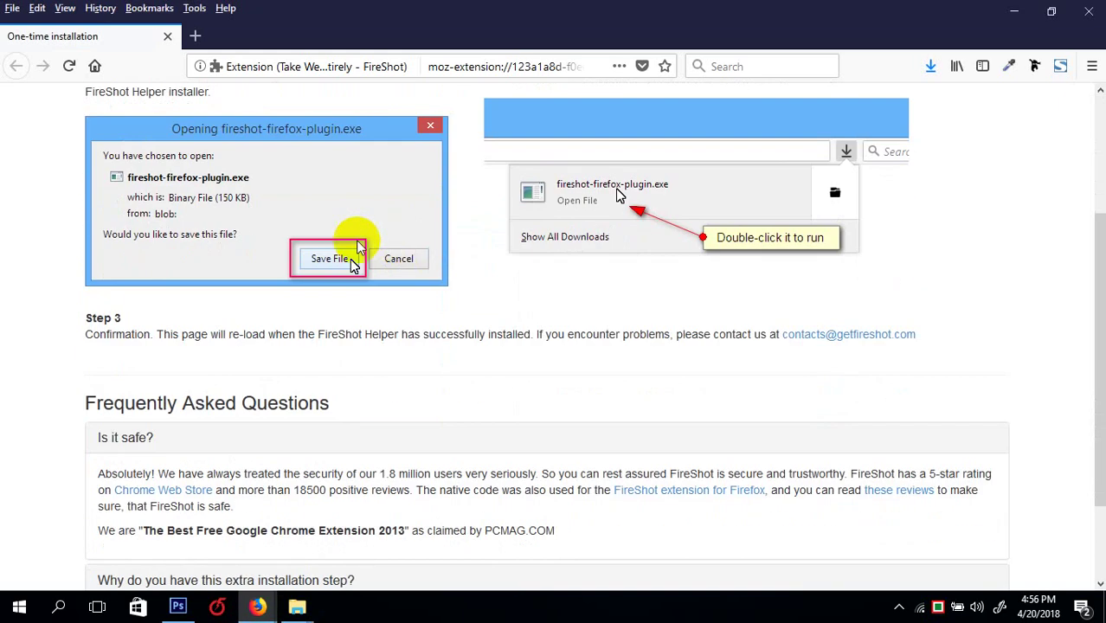
pyautogui.scroll(-2, 411, 288)
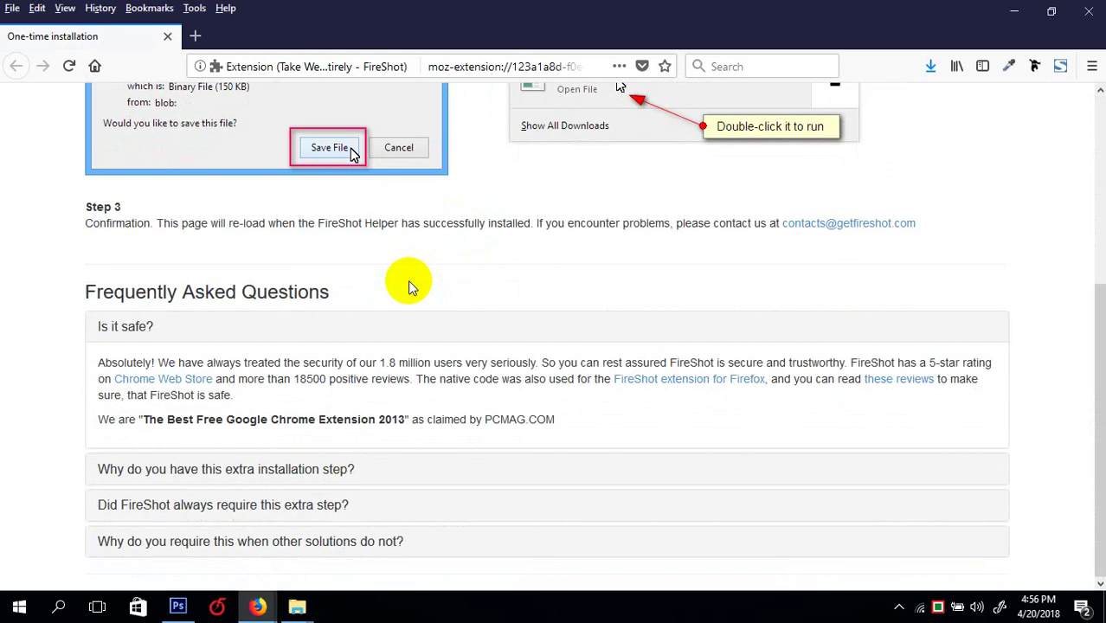
pyautogui.scroll(5, 412, 288)
pyautogui.click(932, 66)
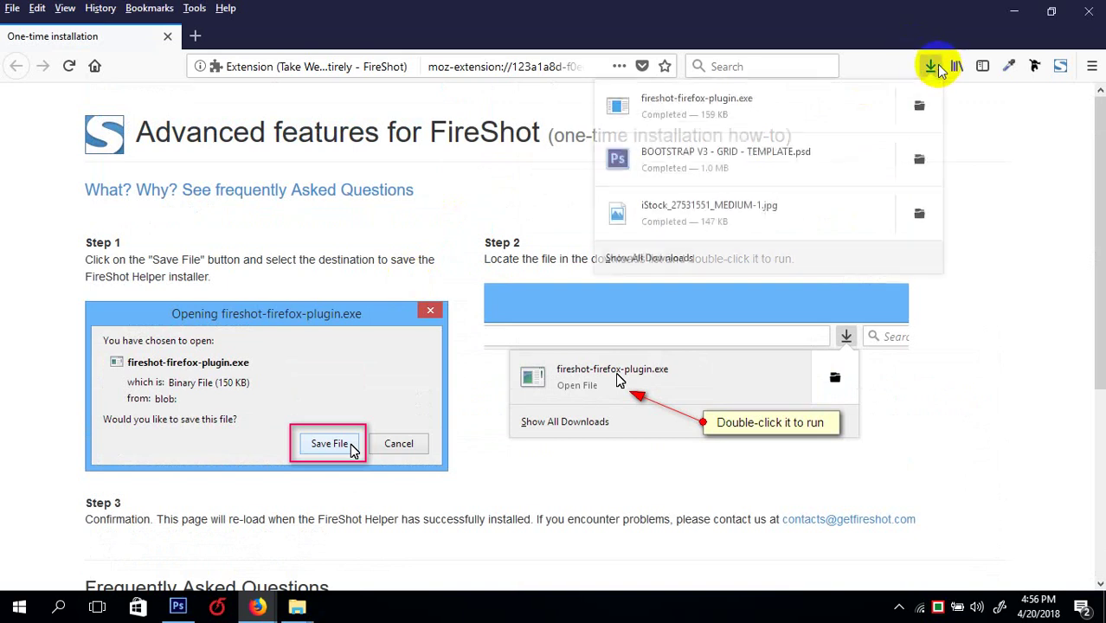
pyautogui.click(708, 102)
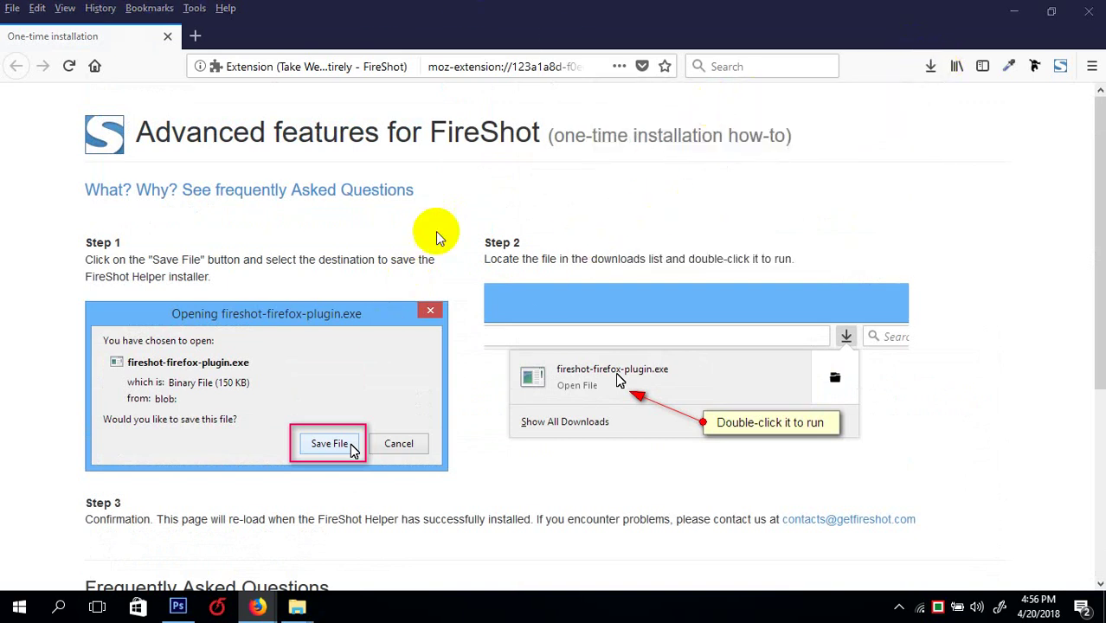
pyautogui.scroll(-3, 460, 249)
pyautogui.scroll(3, 462, 249)
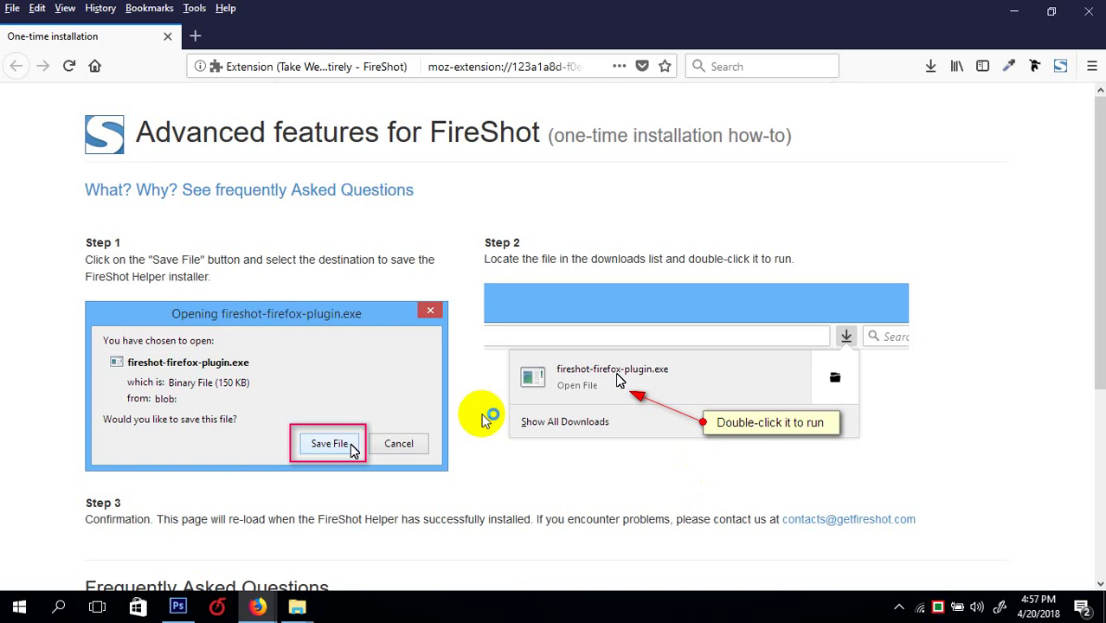
pyautogui.click(701, 439)
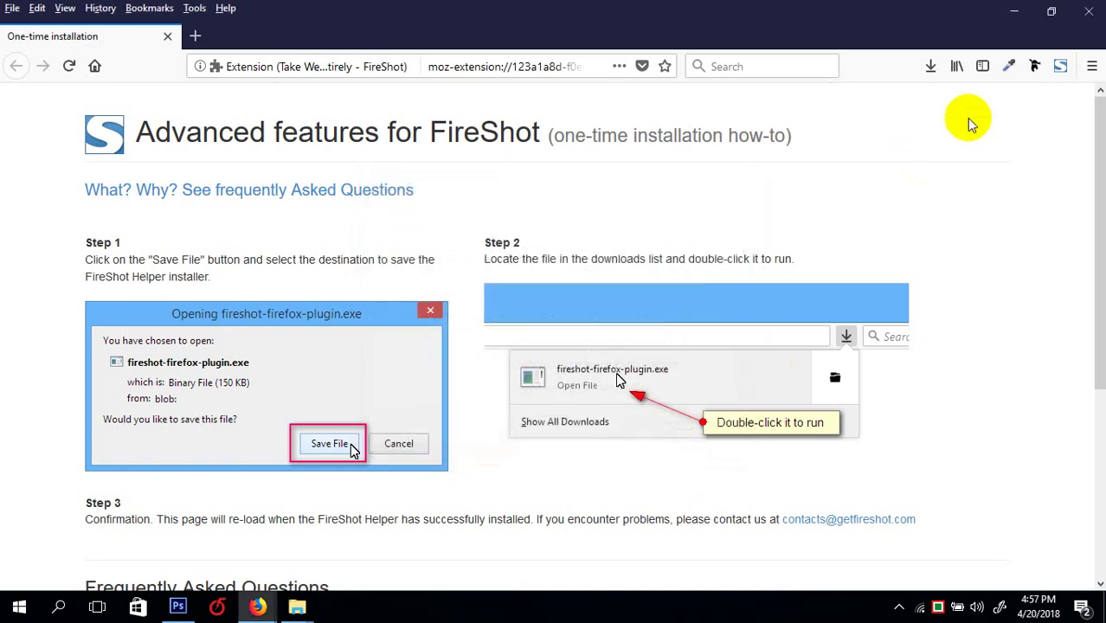
# - Minimize the installation window and review the captured page down to the About Our School section
pyautogui.click(1013, 10)
pyautogui.scroll(2, 311, 358)
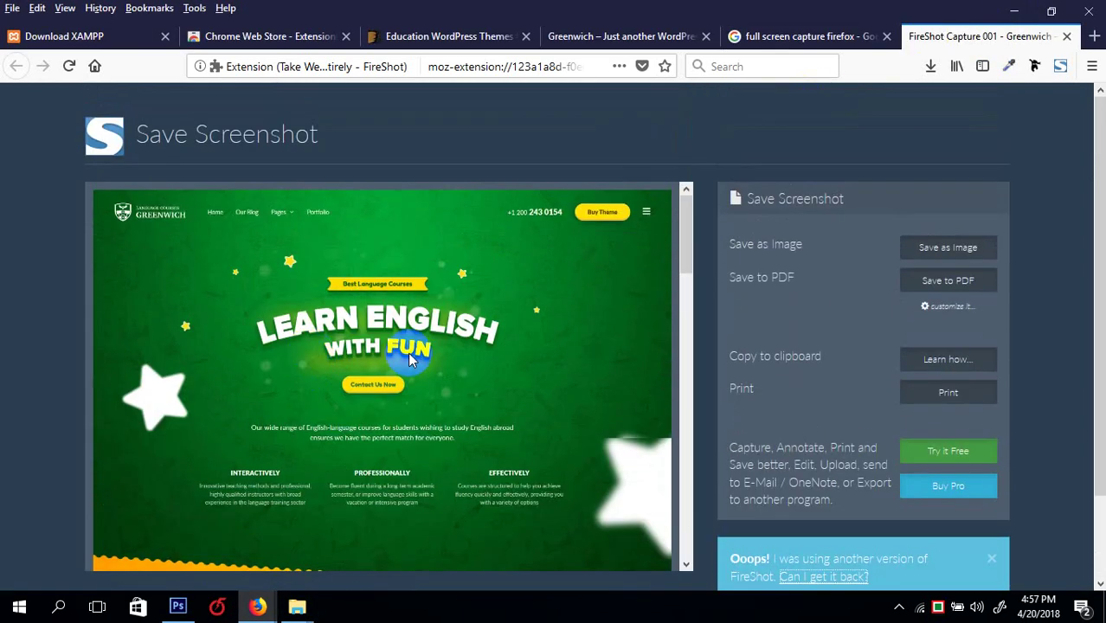
pyautogui.moveTo(686, 263); pyautogui.dragTo(685, 380)
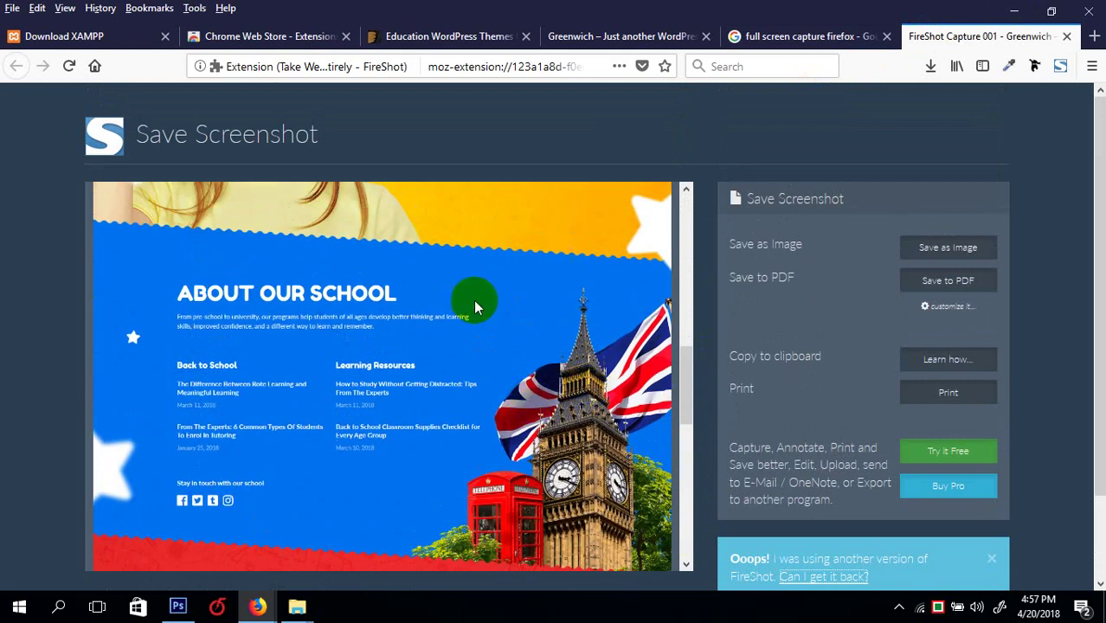
# - Review FireShot's options, request its advanced features, close the options, and view the end of the capture preview
pyautogui.click(1059, 66)
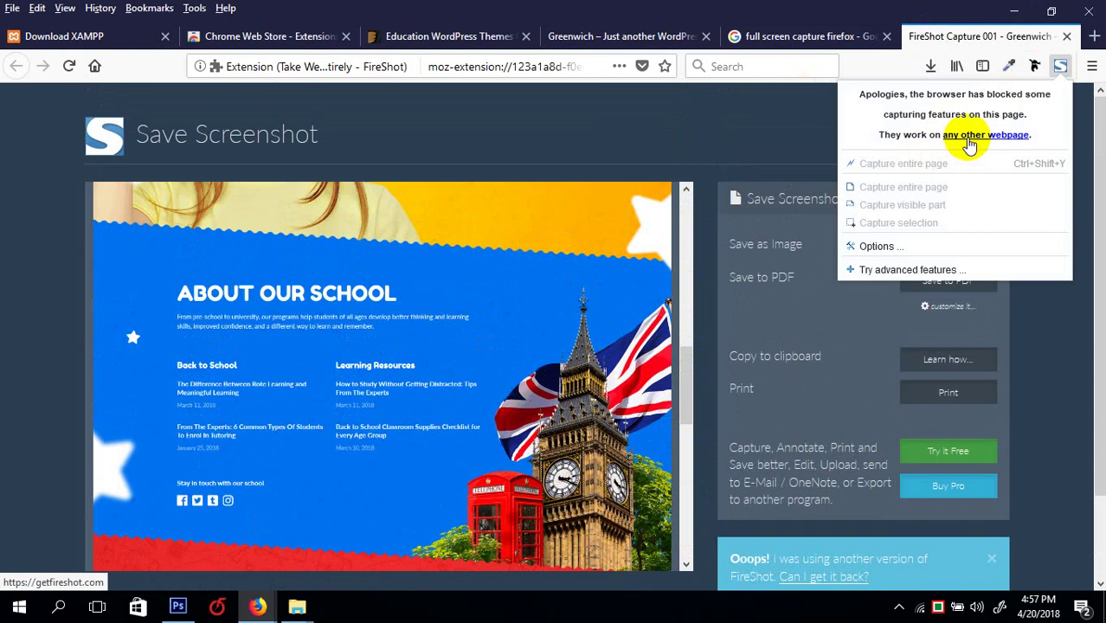
pyautogui.click(877, 248)
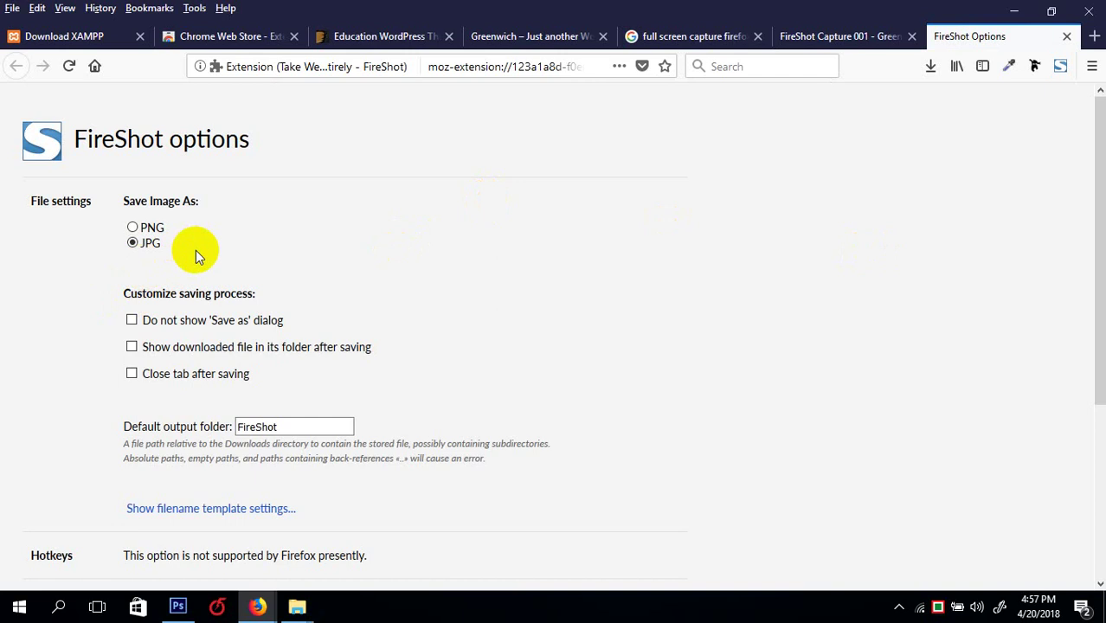
pyautogui.scroll(-5, 260, 365)
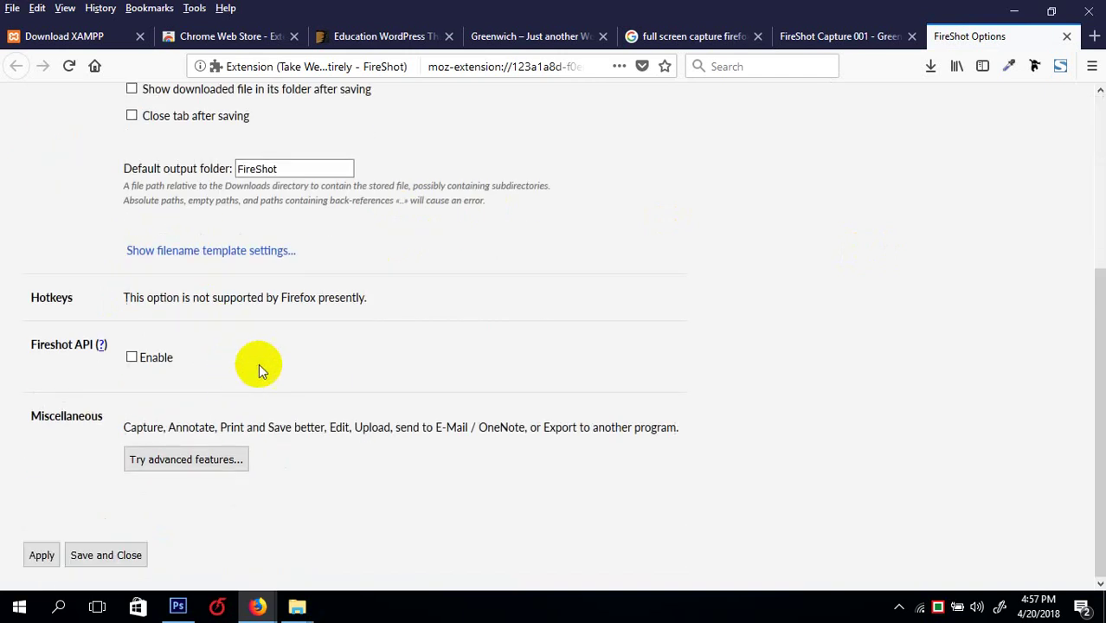
pyautogui.click(208, 465)
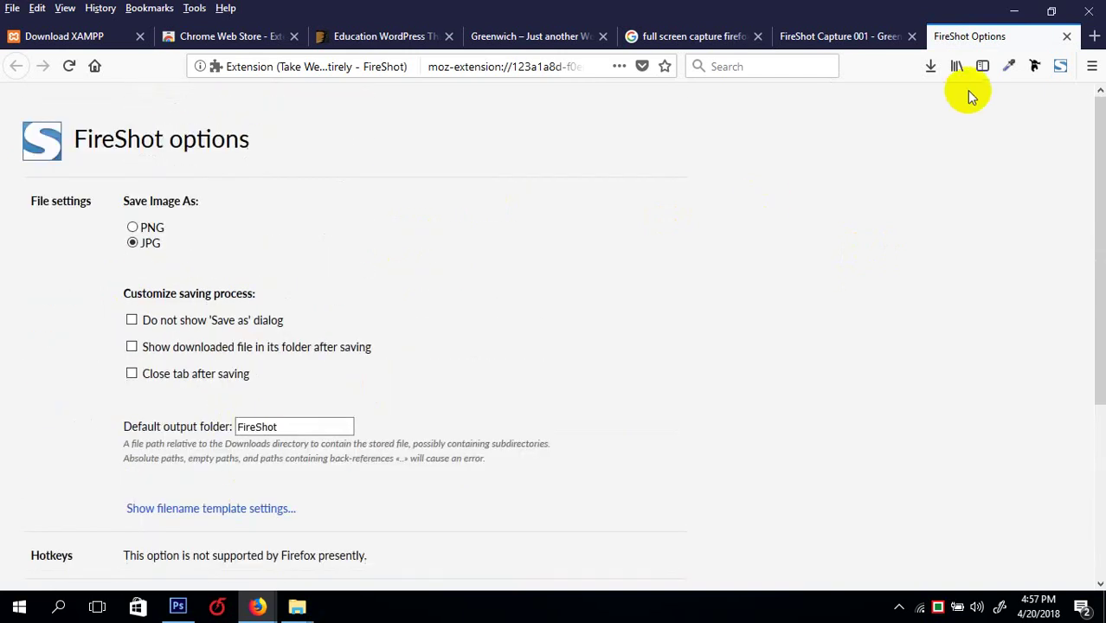
pyautogui.click(1068, 38)
pyautogui.scroll(-10, 301, 278)
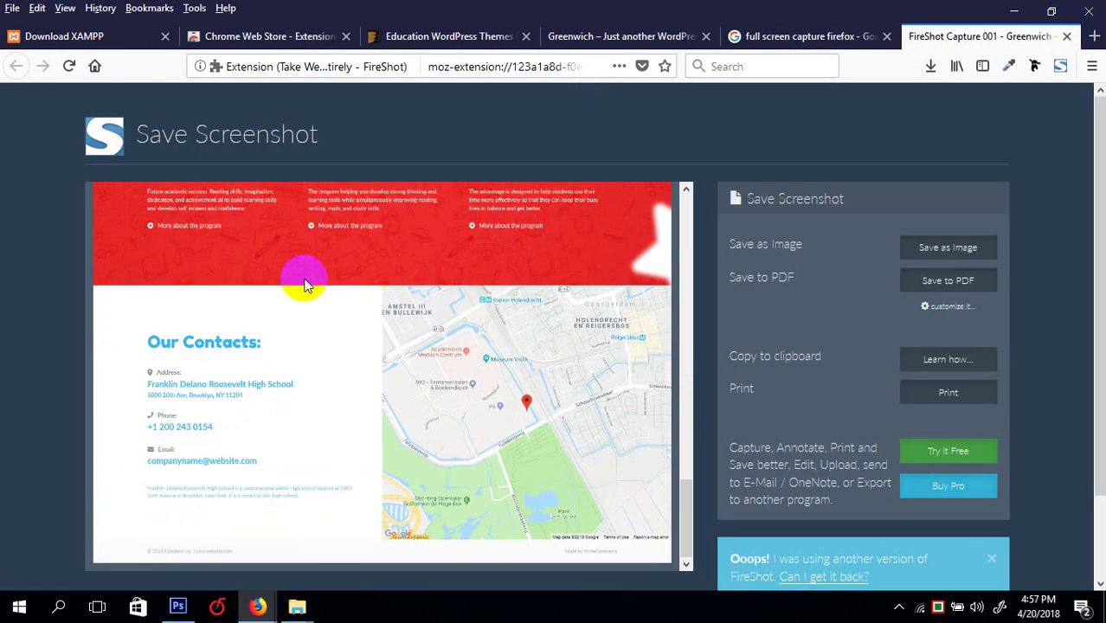
# - Enlarge the Save Screenshot page to 110% and examine the full-page Greenwich capture in its preview
pyautogui.scroll(5, 304, 285)
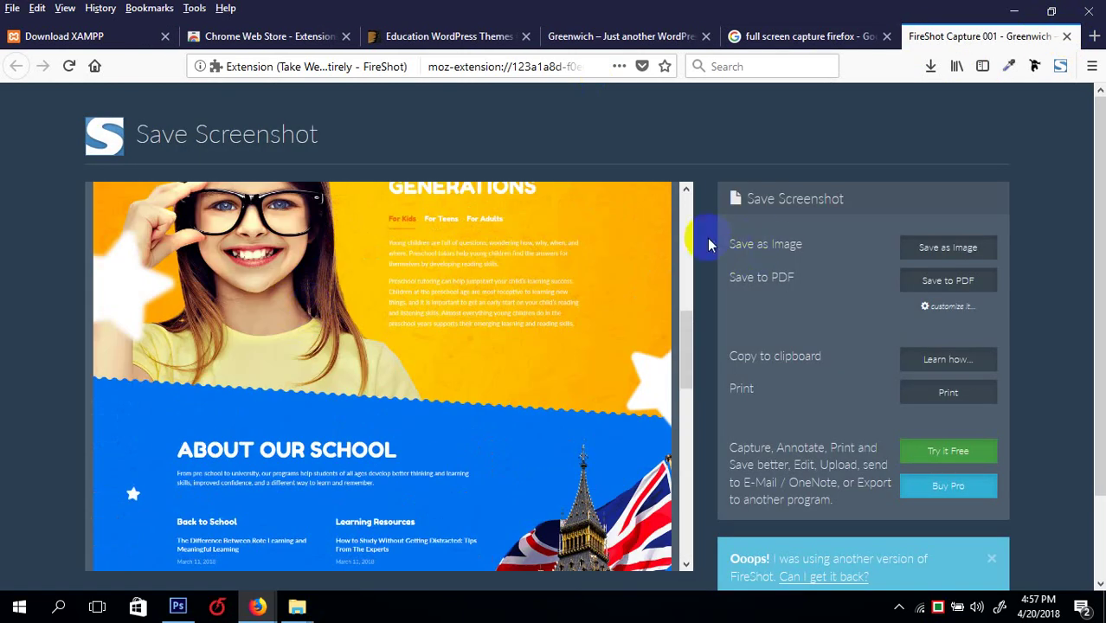
pyautogui.hotkey('ctrl', '+')
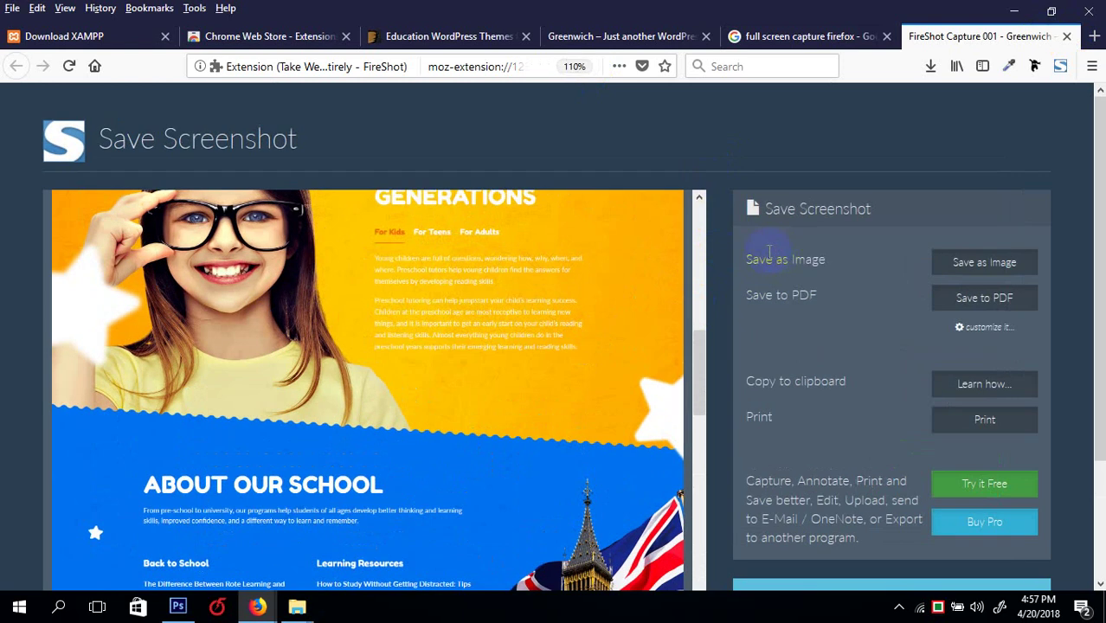
pyautogui.moveTo(701, 372); pyautogui.dragTo(711, 238)
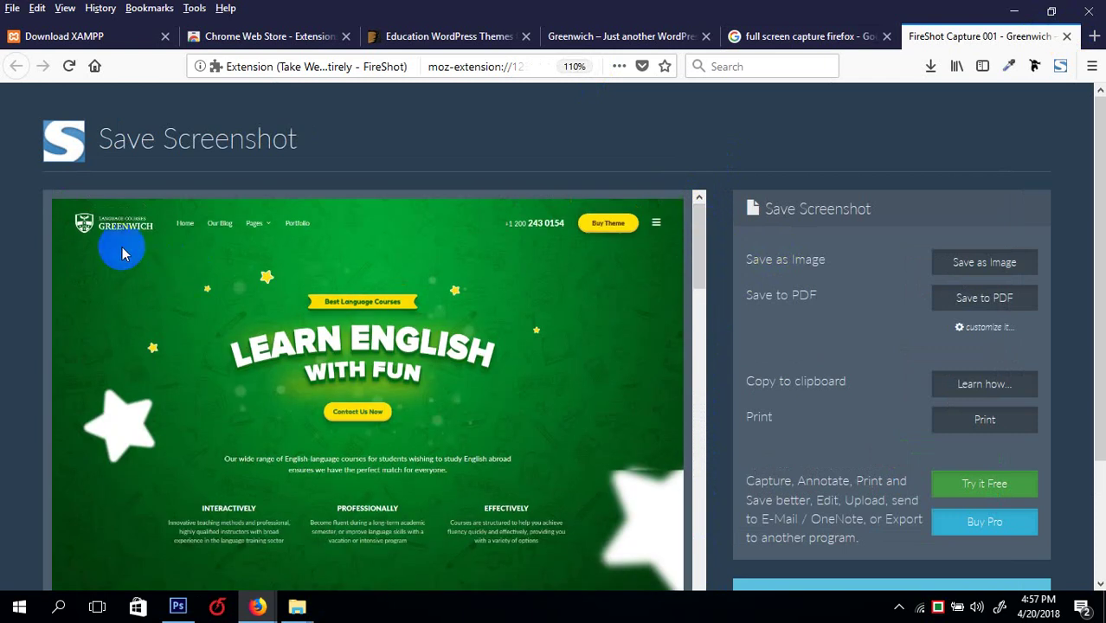
pyautogui.moveTo(77, 204); pyautogui.dragTo(568, 210)
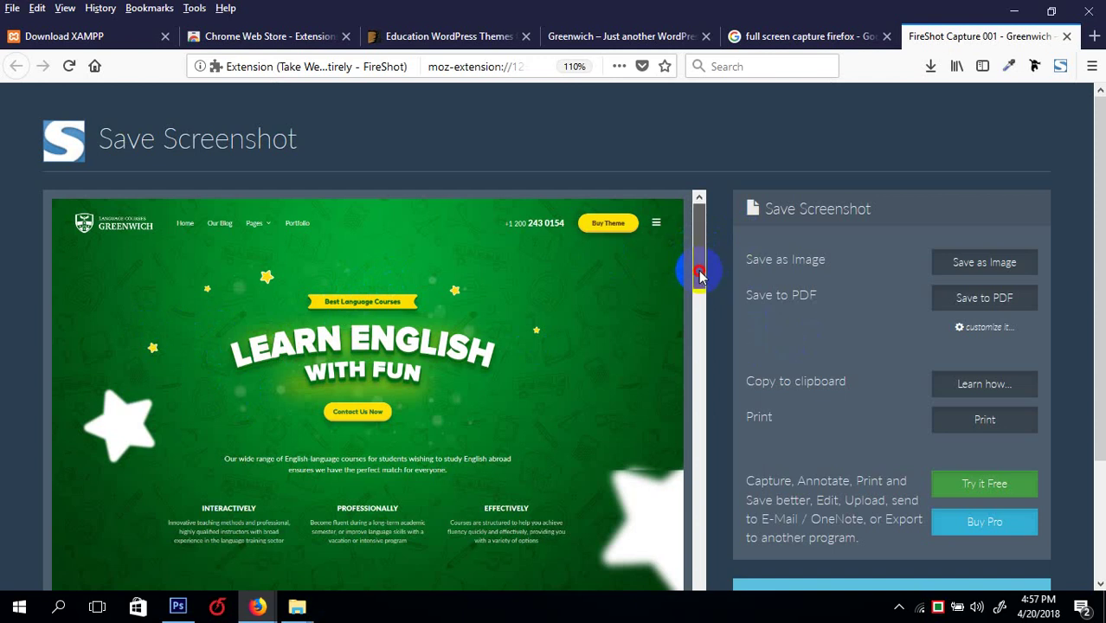
pyautogui.moveTo(700, 275); pyautogui.dragTo(707, 248)
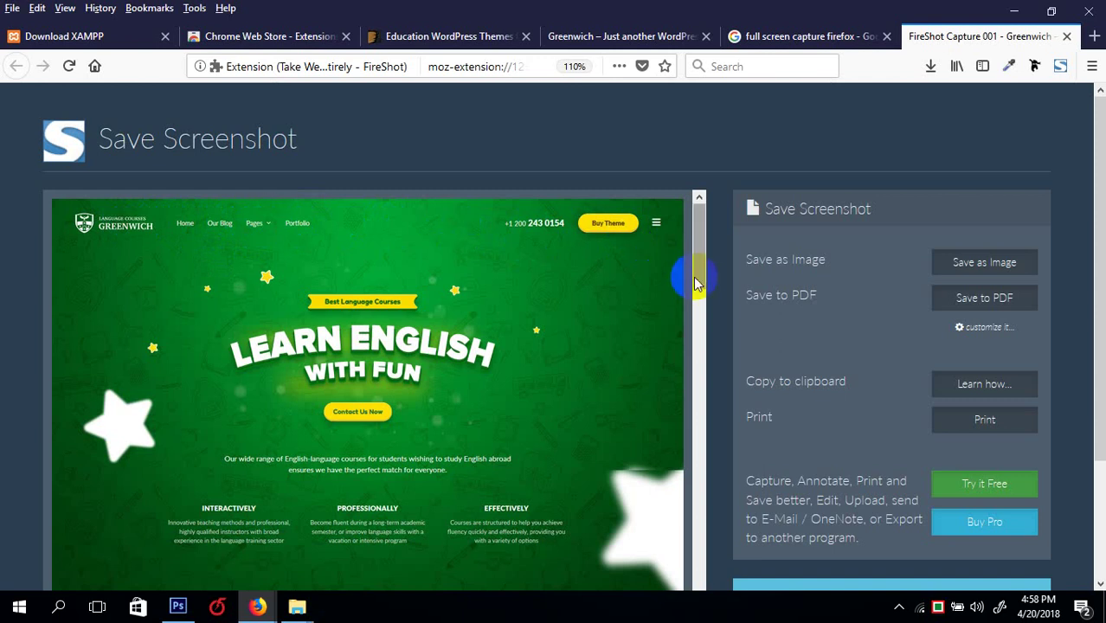
pyautogui.moveTo(701, 280); pyautogui.dragTo(671, 296)
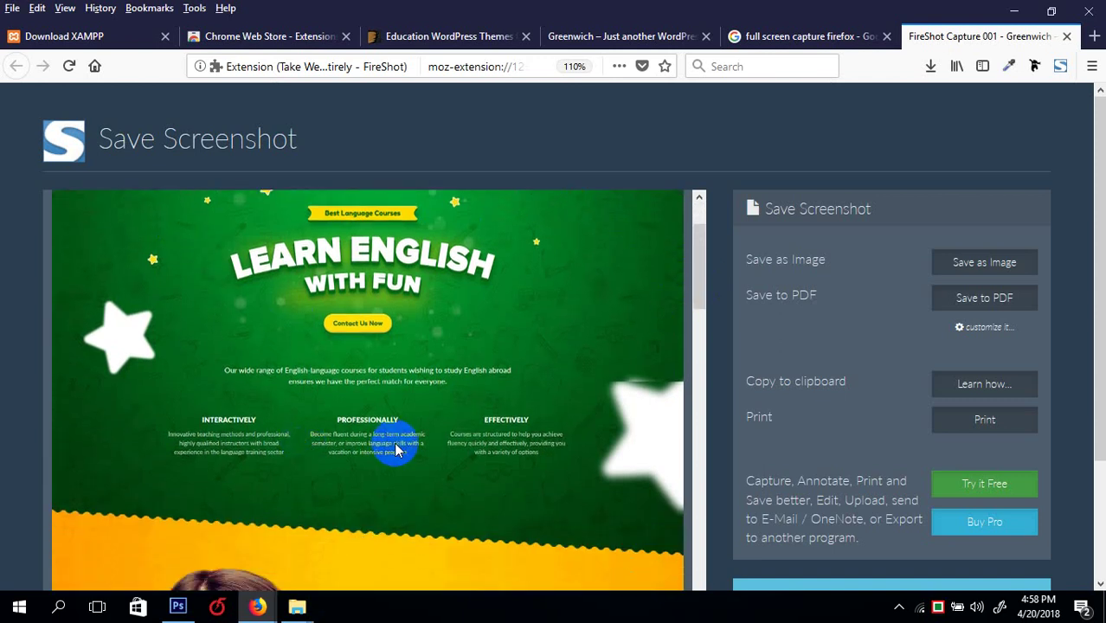
pyautogui.scroll(-4, 394, 447)
pyautogui.scroll(-4, 394, 448)
pyautogui.scroll(4, 389, 373)
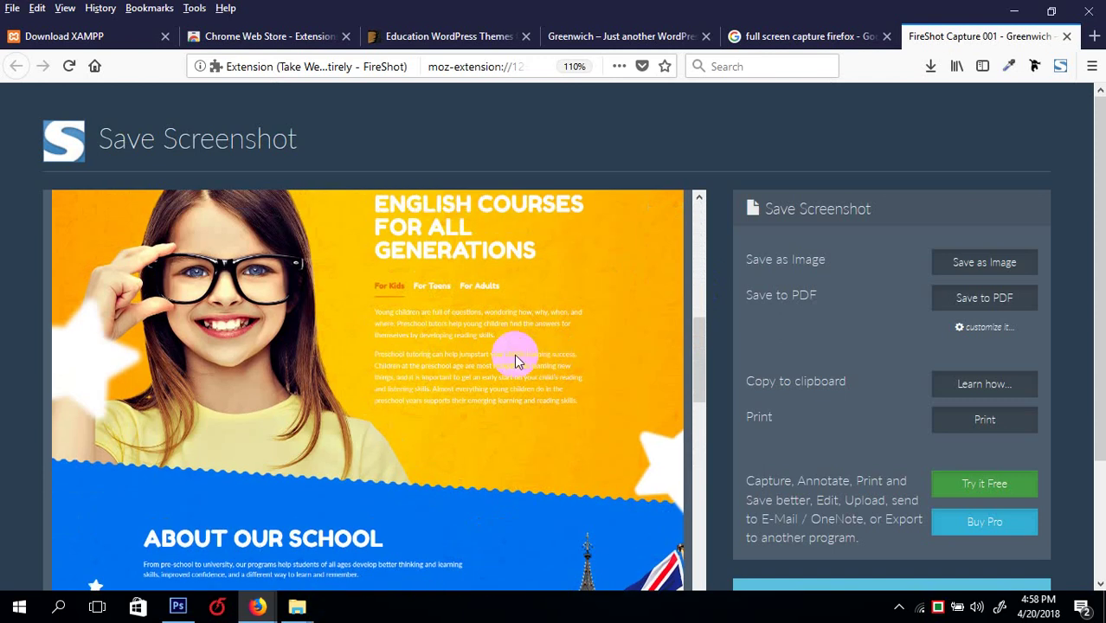
# - Examine the live Greenwich theme page from its header to the contacts section to compare it with the capture
pyautogui.click(628, 40)
pyautogui.scroll(-1, 735, 260)
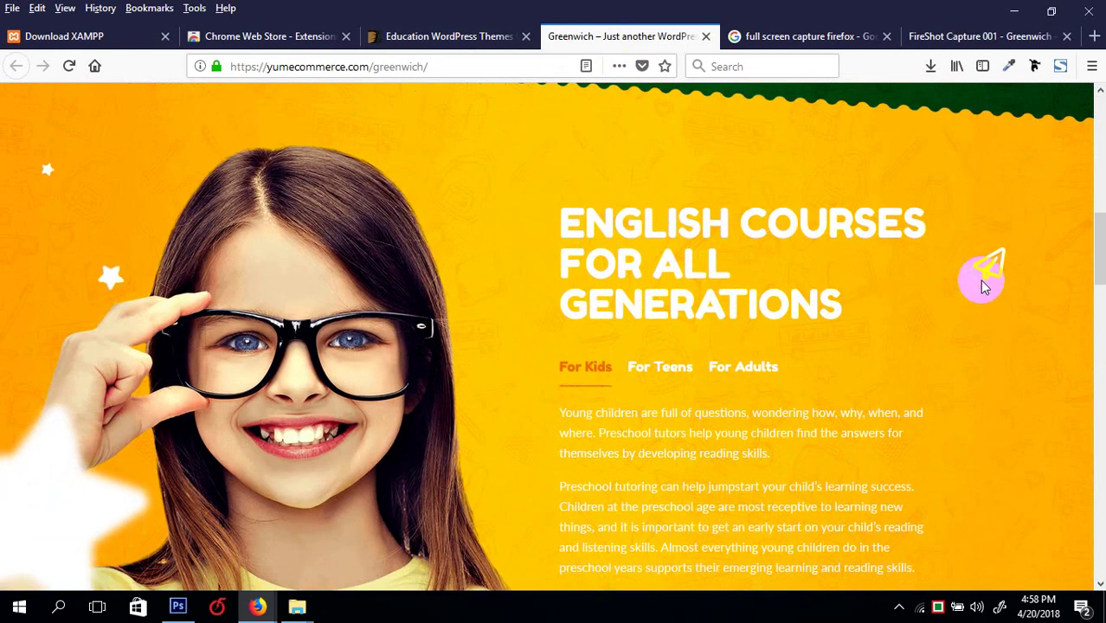
pyautogui.scroll(-6, 1014, 278)
pyautogui.scroll(7, 1014, 277)
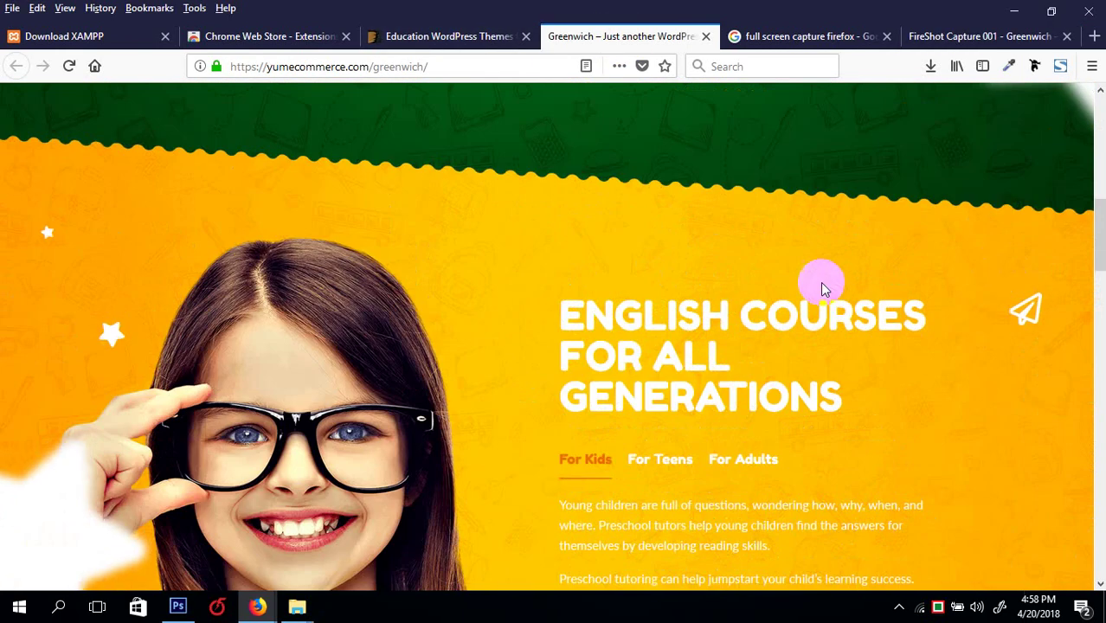
pyautogui.moveTo(820, 281); pyautogui.dragTo(704, 394)
pyautogui.scroll(10, 704, 316)
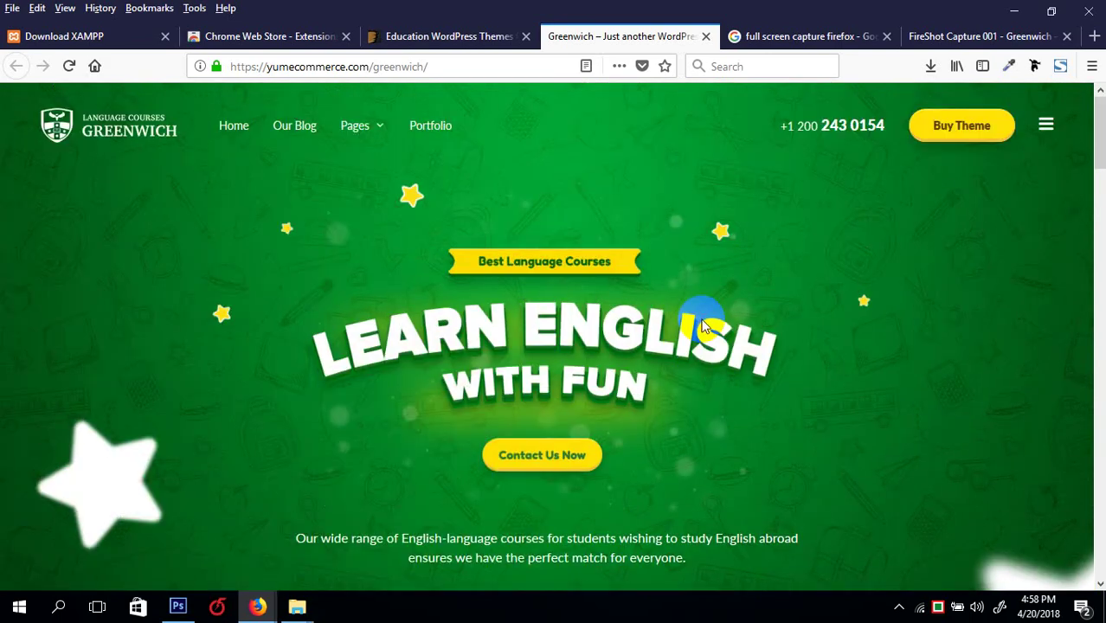
pyautogui.scroll(-15, 700, 325)
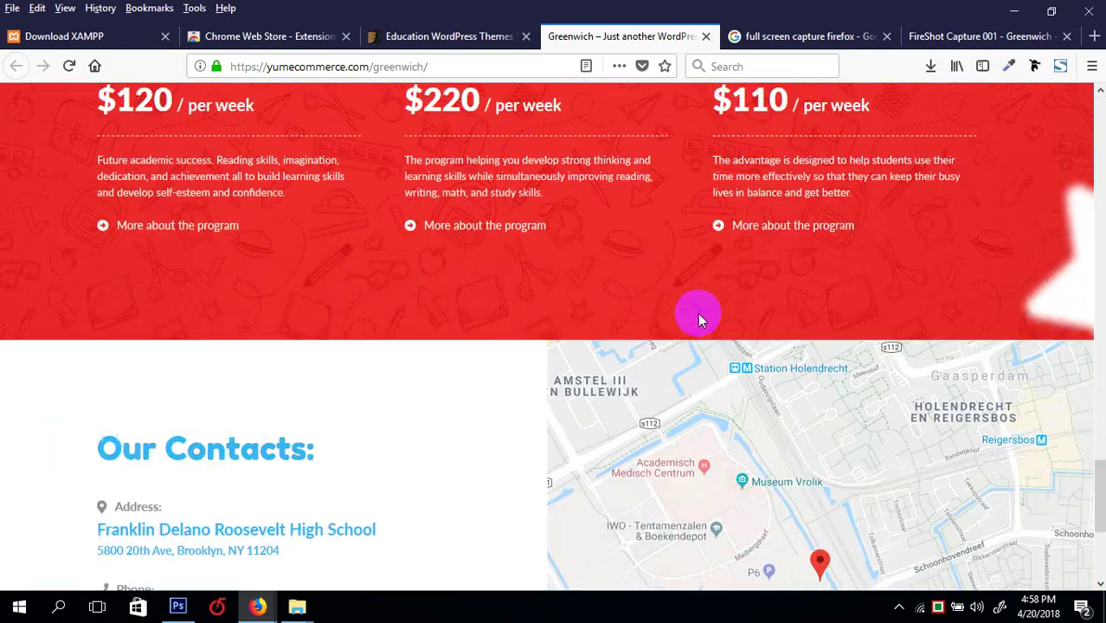
pyautogui.scroll(8, 699, 315)
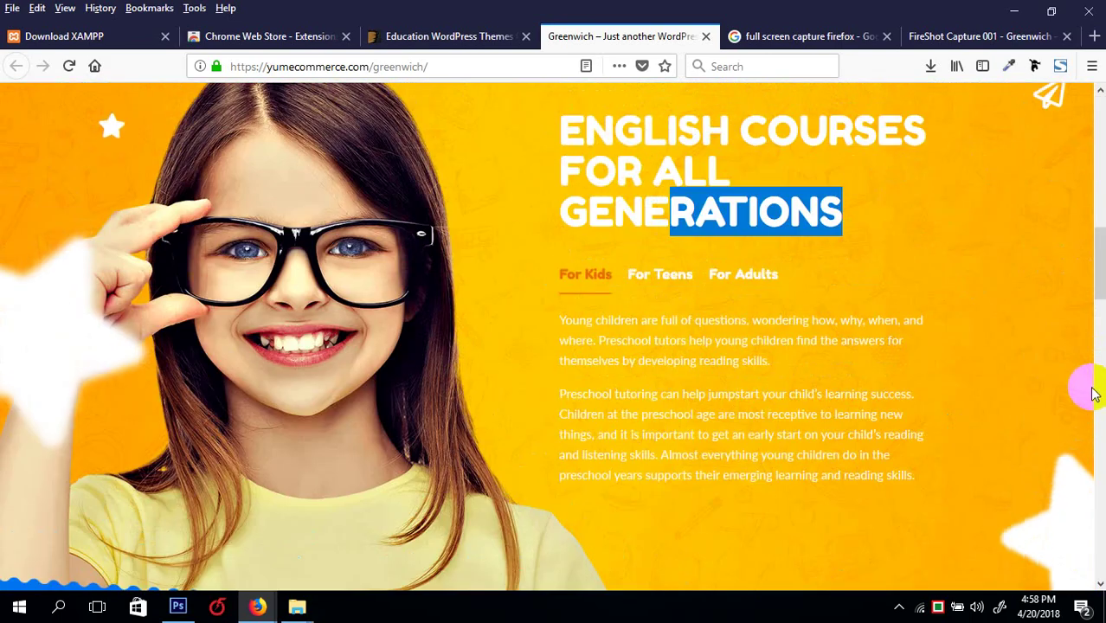
pyautogui.click(1083, 367)
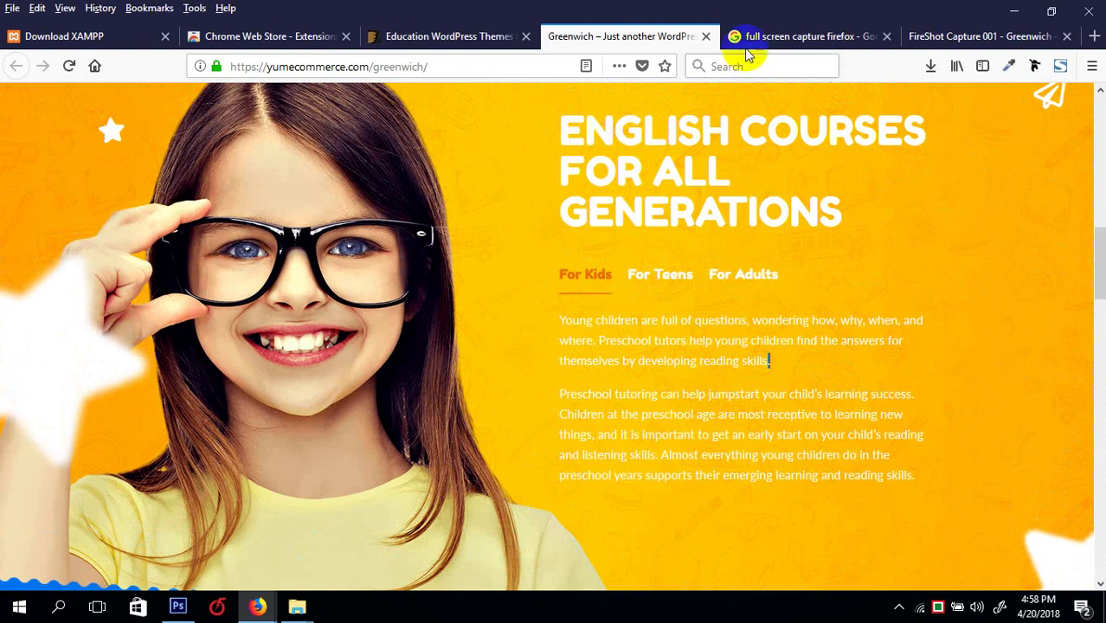
# - Return to the FireShot capture and check the whole preview from the site header to the contacts and map section
pyautogui.click(809, 33)
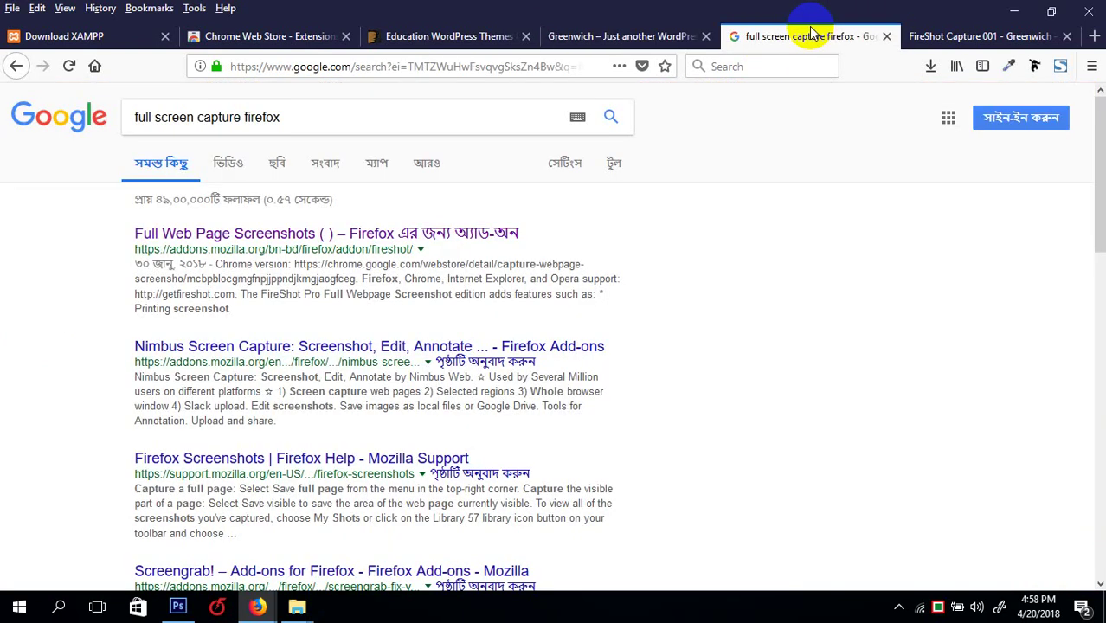
pyautogui.click(982, 33)
pyautogui.scroll(-4, 486, 271)
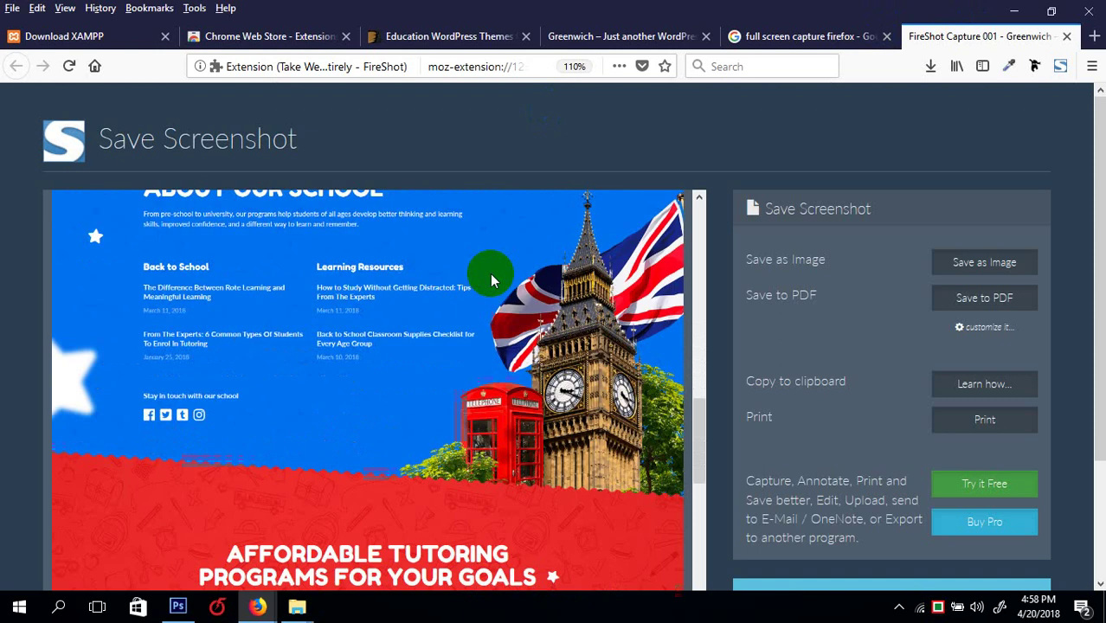
pyautogui.scroll(3, 432, 271)
pyautogui.scroll(4, 381, 298)
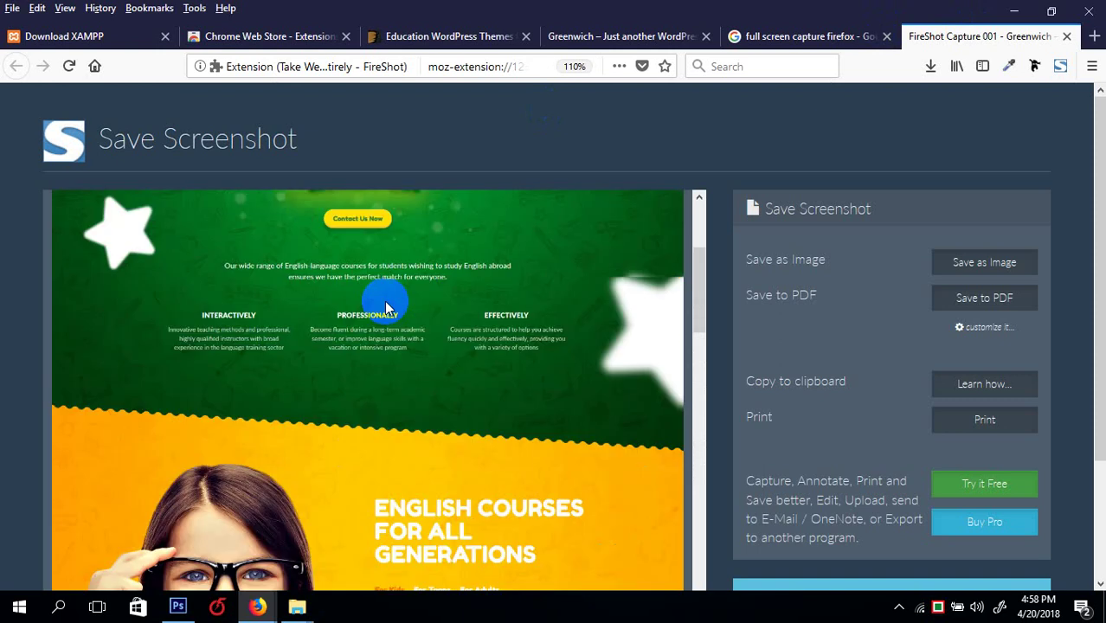
pyautogui.scroll(-3, 411, 467)
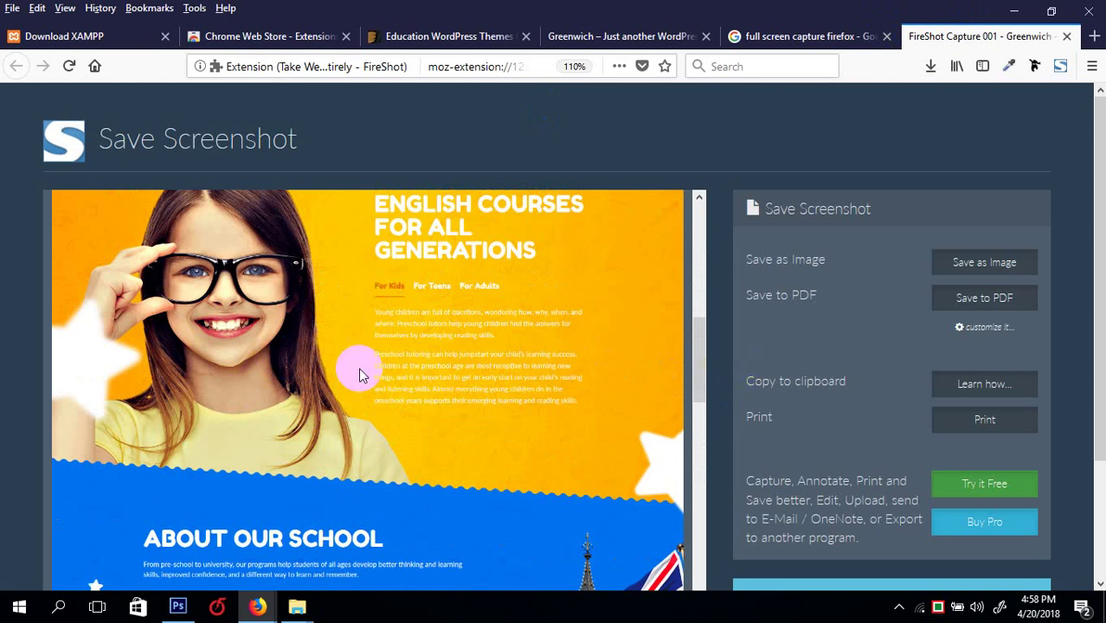
pyautogui.click(699, 370)
pyautogui.moveTo(698, 344); pyautogui.dragTo(365, 222)
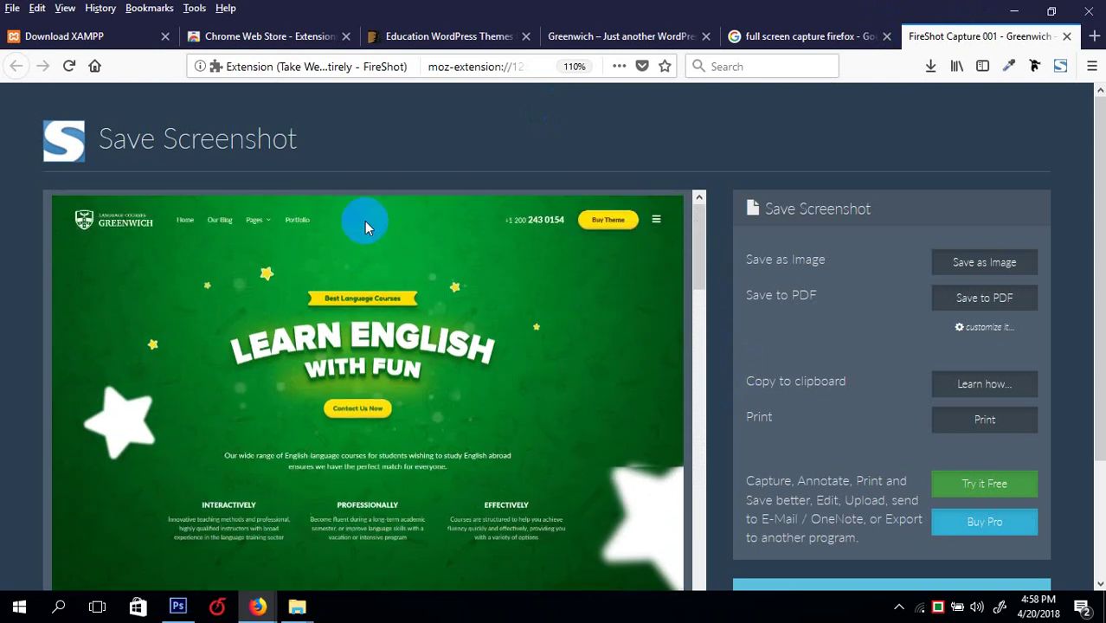
pyautogui.scroll(-5, 471, 286)
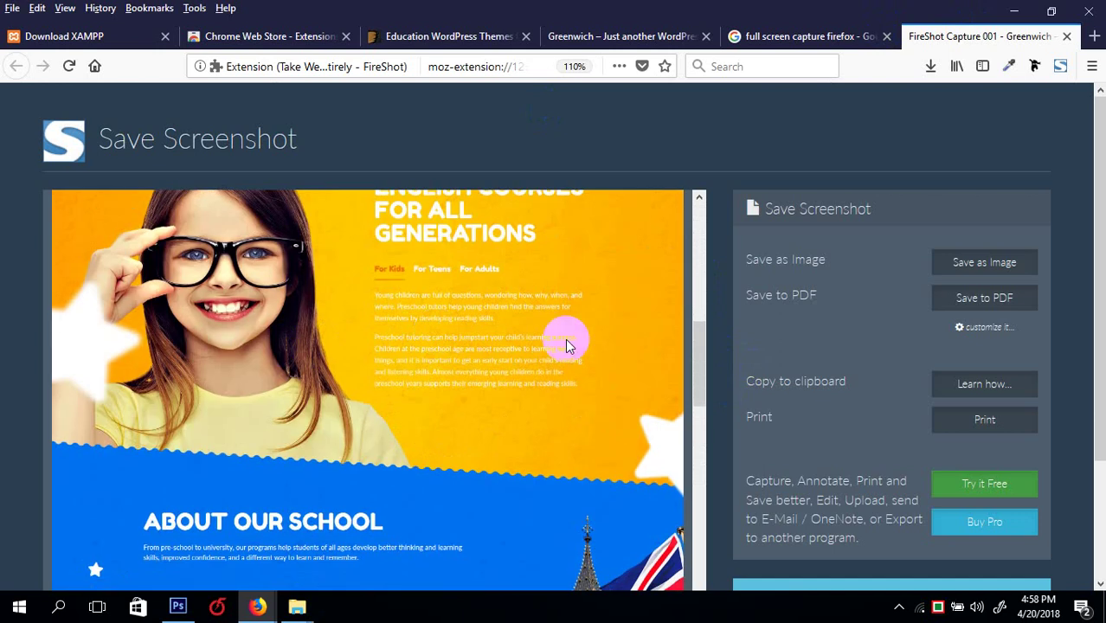
pyautogui.scroll(-6, 556, 375)
pyautogui.scroll(-4, 556, 379)
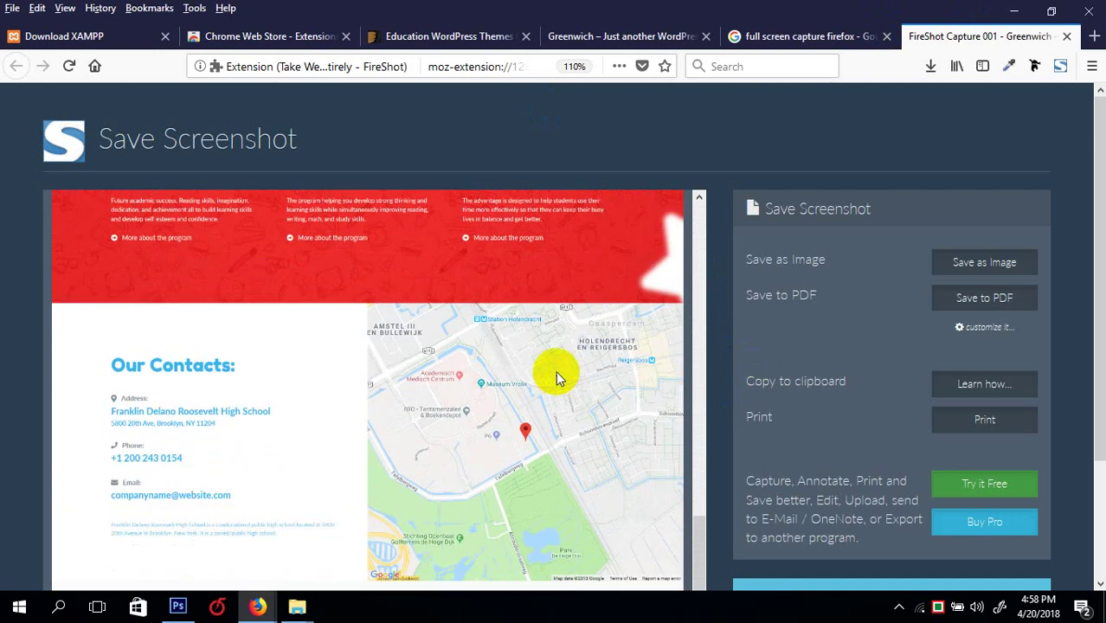
# - Review the captured page's section layout again, covering the header, English courses, school information, tutoring programs and contacts sections
pyautogui.scroll(4, 279, 260)
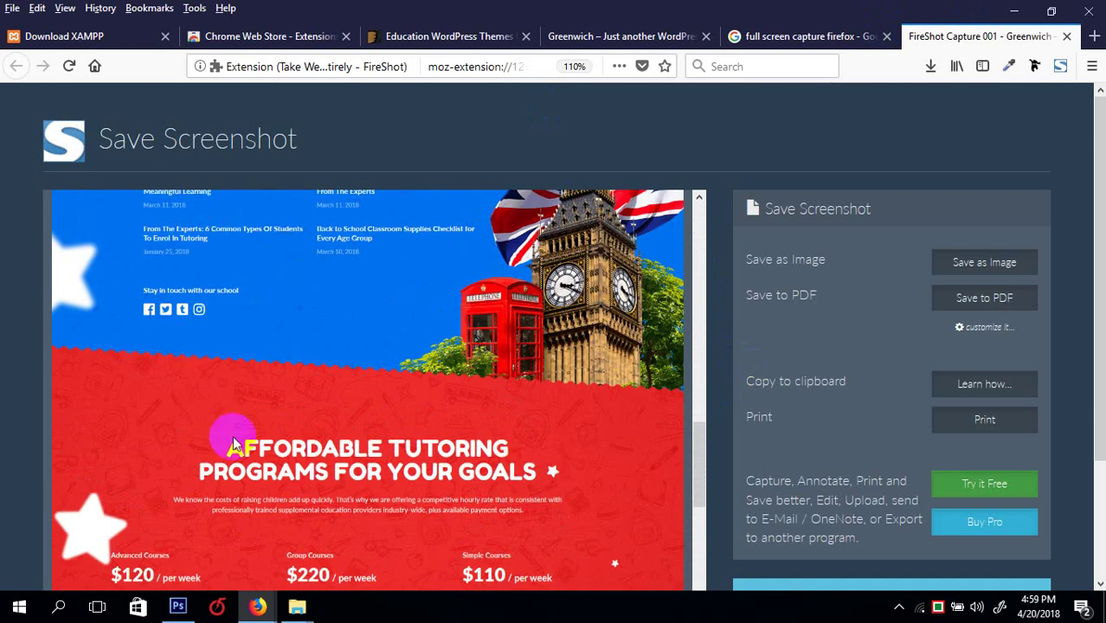
pyautogui.scroll(3, 407, 313)
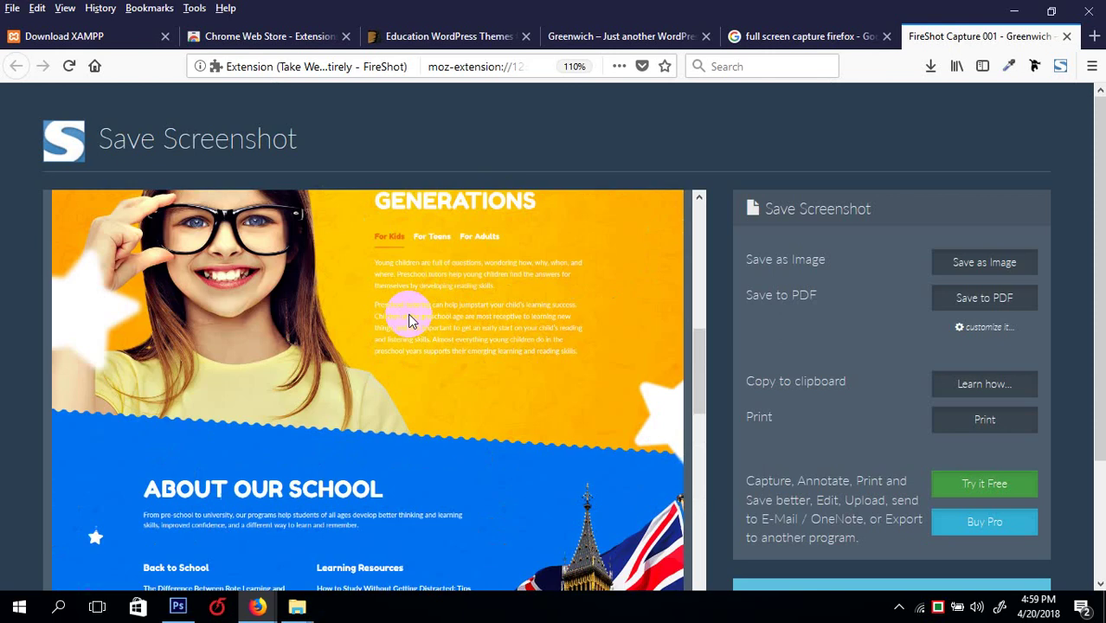
pyautogui.scroll(-3, 487, 453)
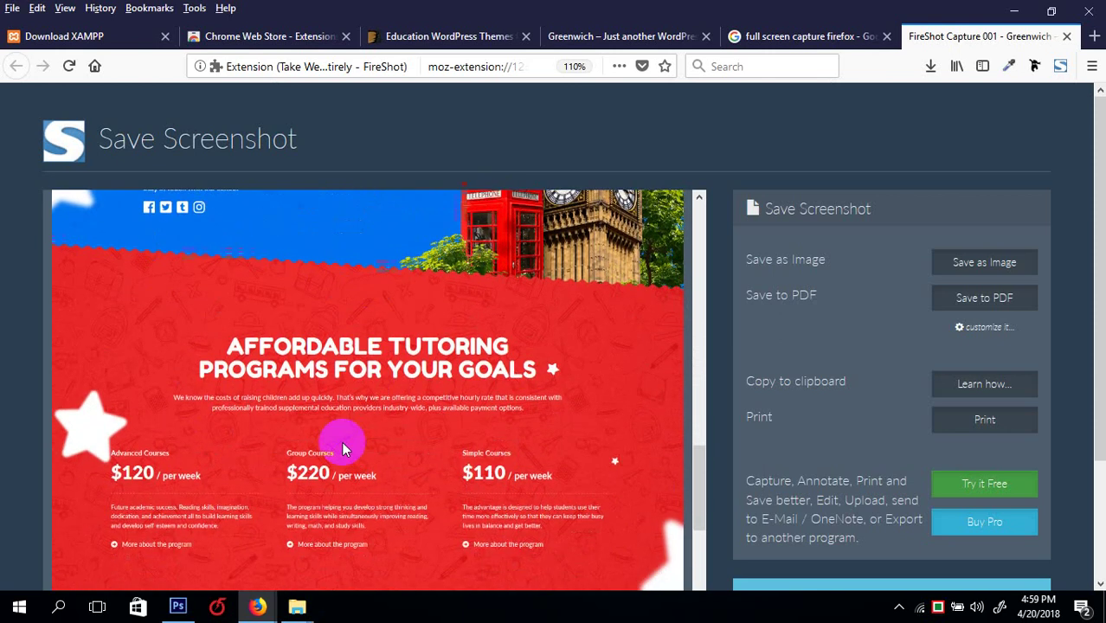
pyautogui.scroll(-4, 160, 389)
pyautogui.scroll(6, 339, 327)
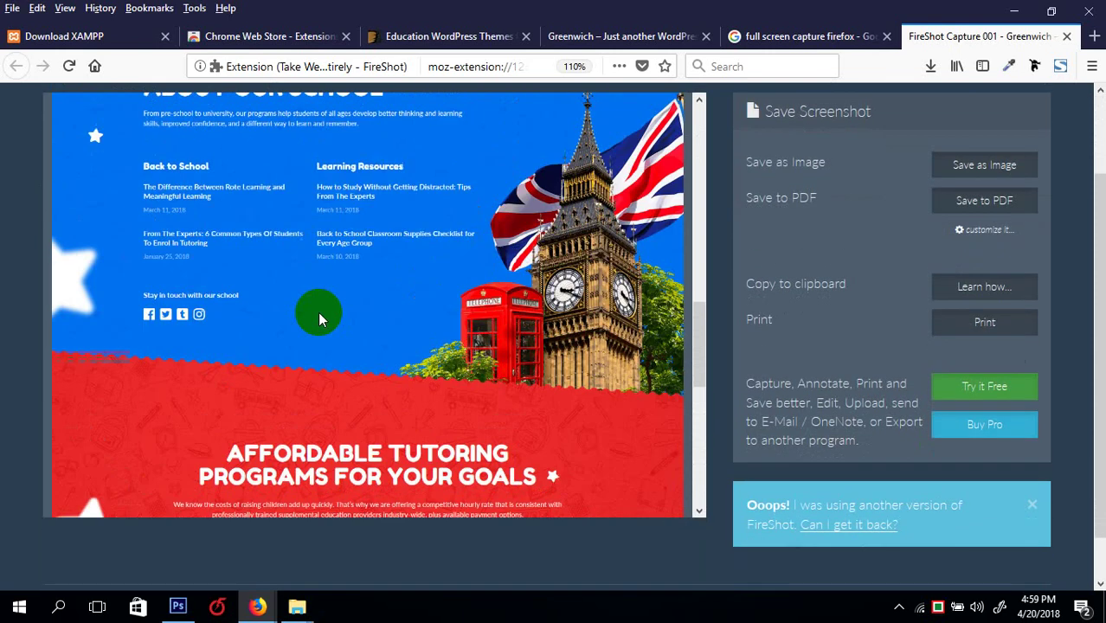
pyautogui.scroll(-6, 321, 313)
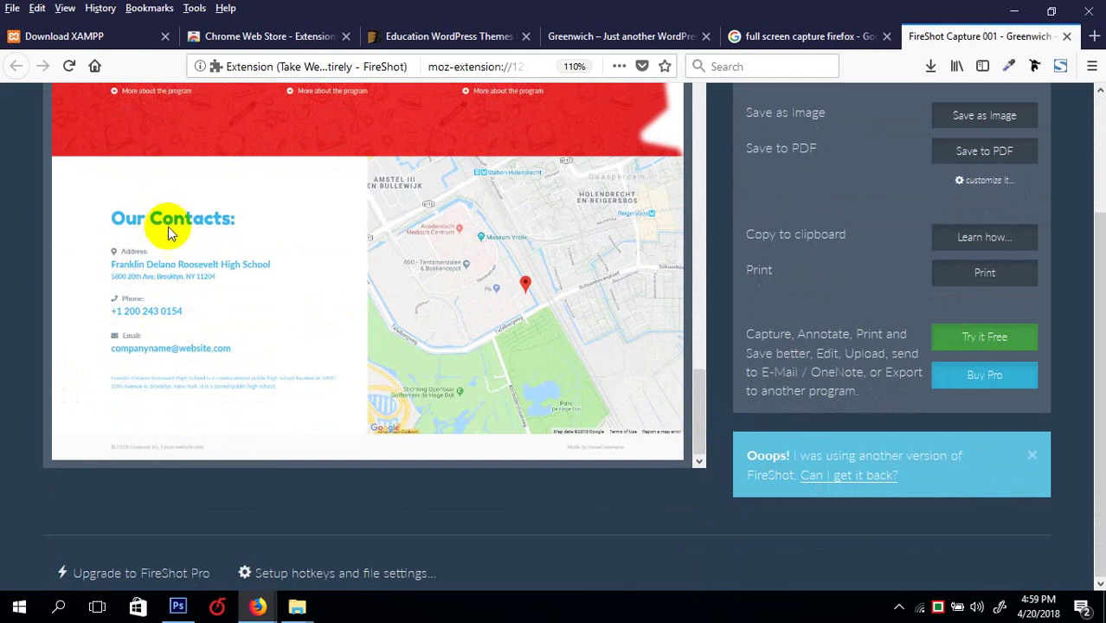
pyautogui.moveTo(693, 391); pyautogui.dragTo(697, 212)
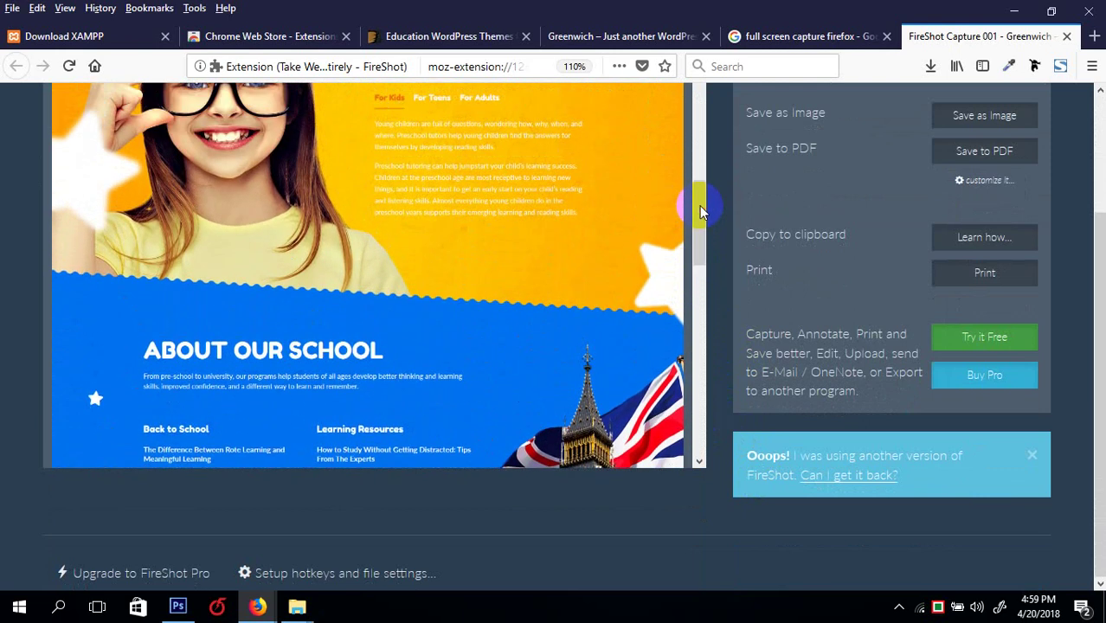
pyautogui.scroll(5, 373, 229)
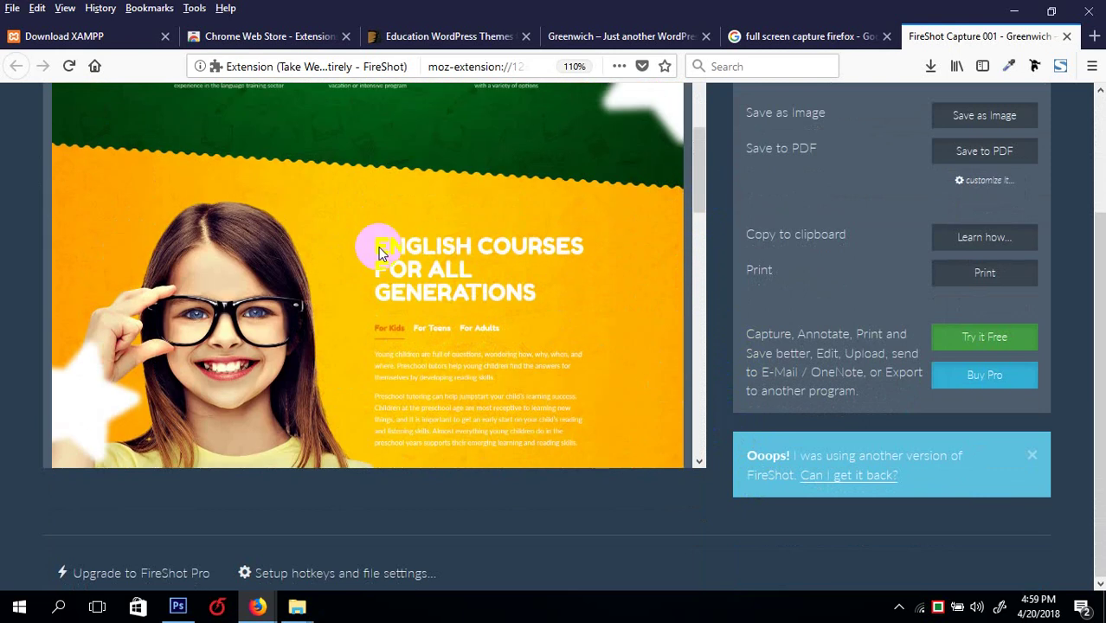
pyautogui.scroll(-10, 381, 255)
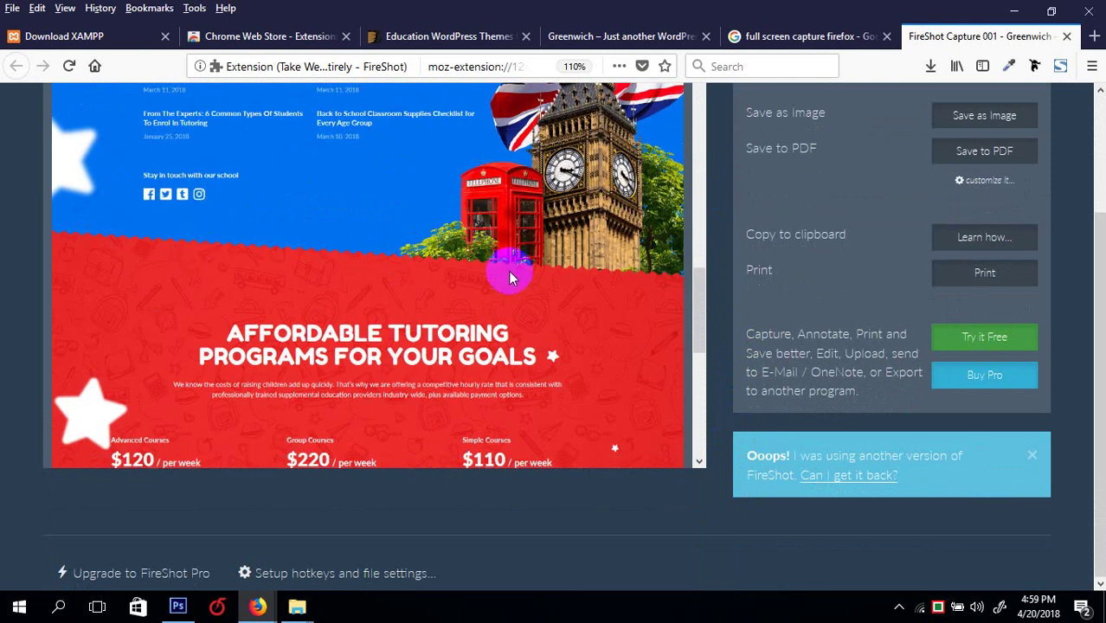
pyautogui.scroll(-2, 397, 309)
pyautogui.scroll(10, 397, 309)
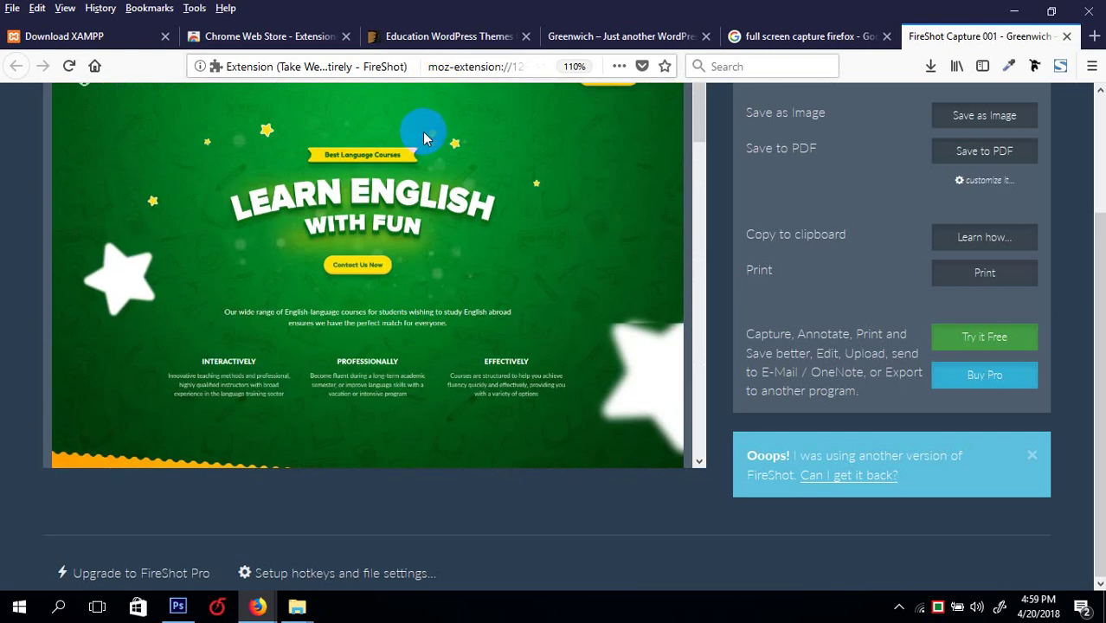
pyautogui.scroll(3, 424, 138)
pyautogui.scroll(-8, 417, 268)
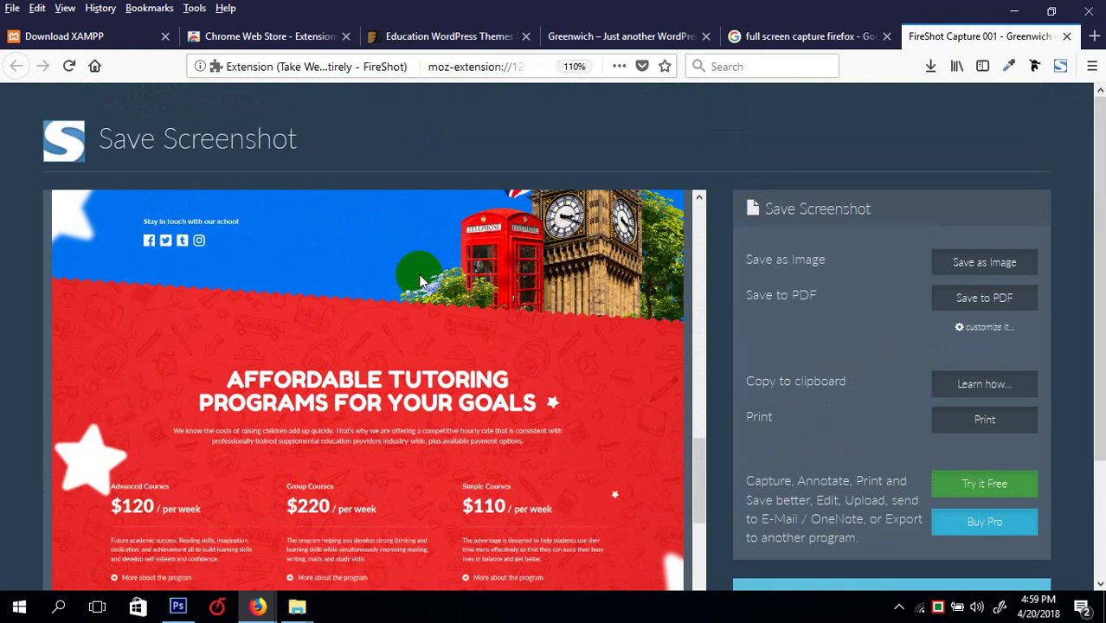
pyautogui.scroll(3, 389, 304)
pyautogui.scroll(-8, 481, 402)
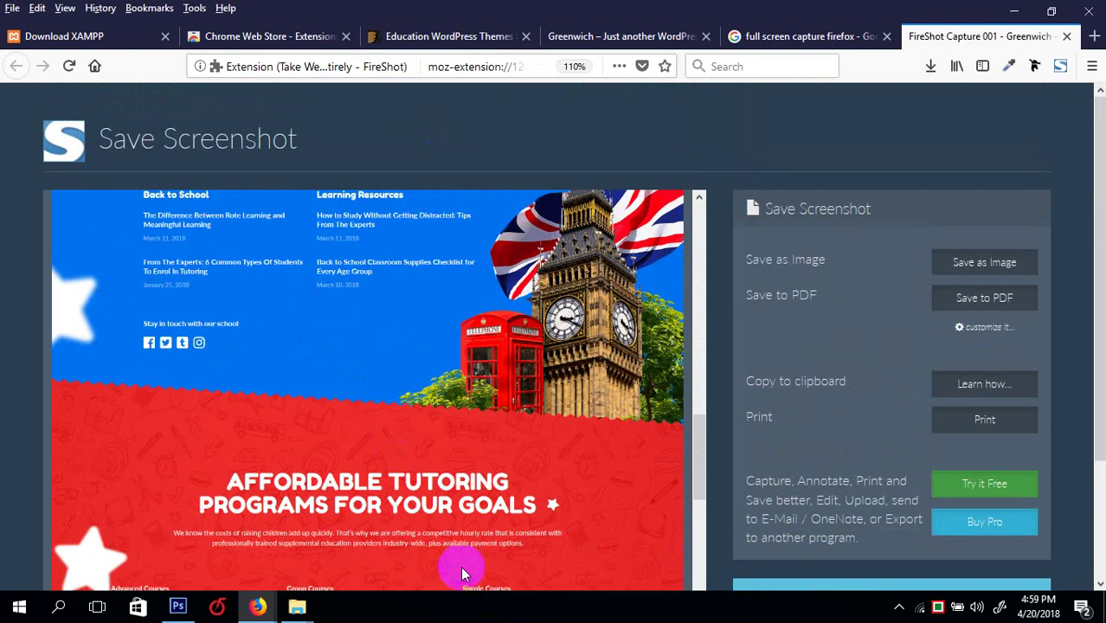
pyautogui.scroll(-6, 217, 430)
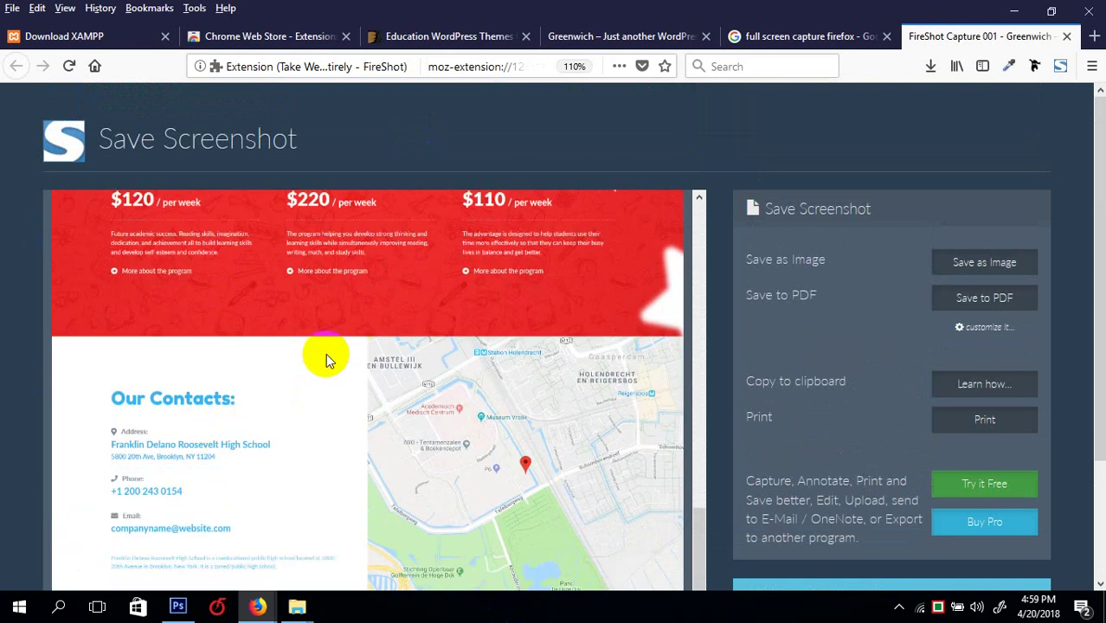
pyautogui.scroll(6, 323, 353)
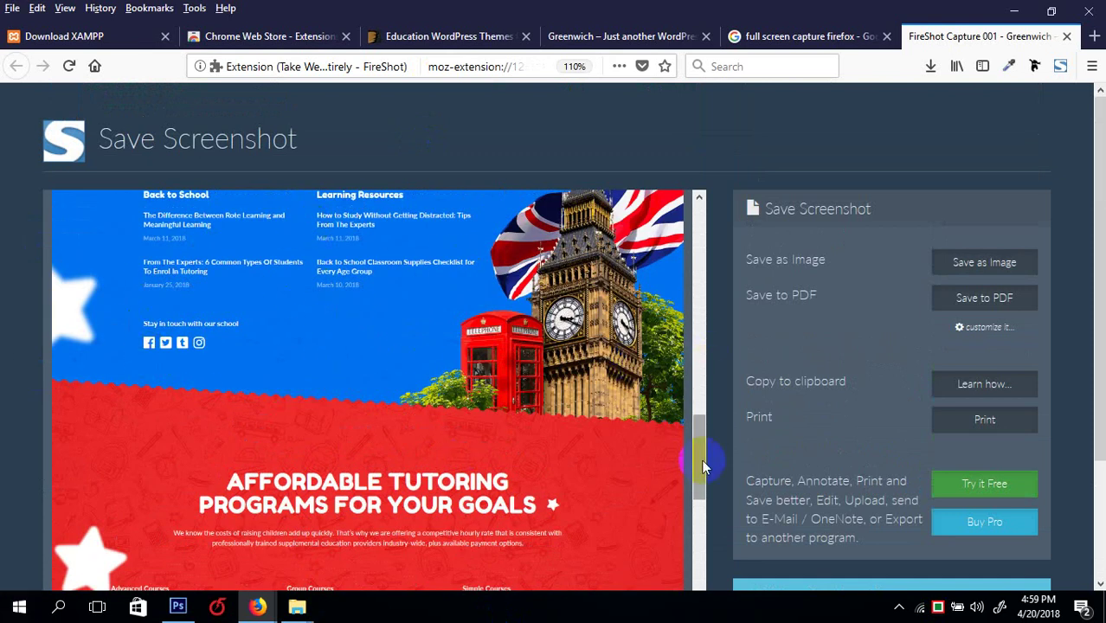
pyautogui.moveTo(701, 457); pyautogui.dragTo(704, 410)
# - Go back past the live Greenwich page to the ThemeForest listing of Education WordPress themes
pyautogui.click(795, 37)
pyautogui.click(562, 36)
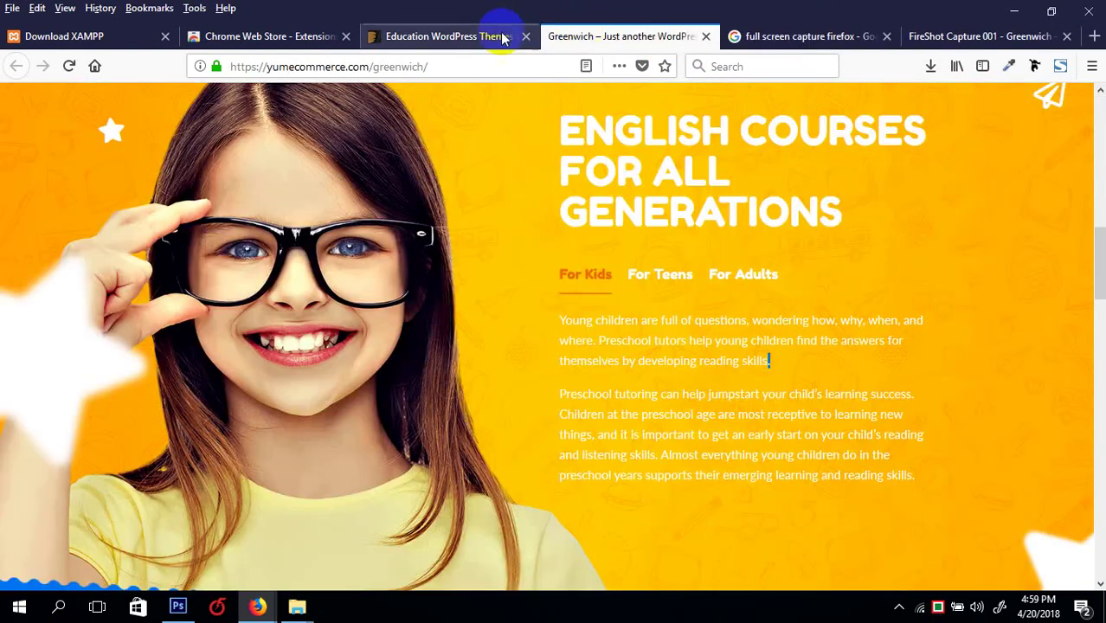
pyautogui.click(437, 37)
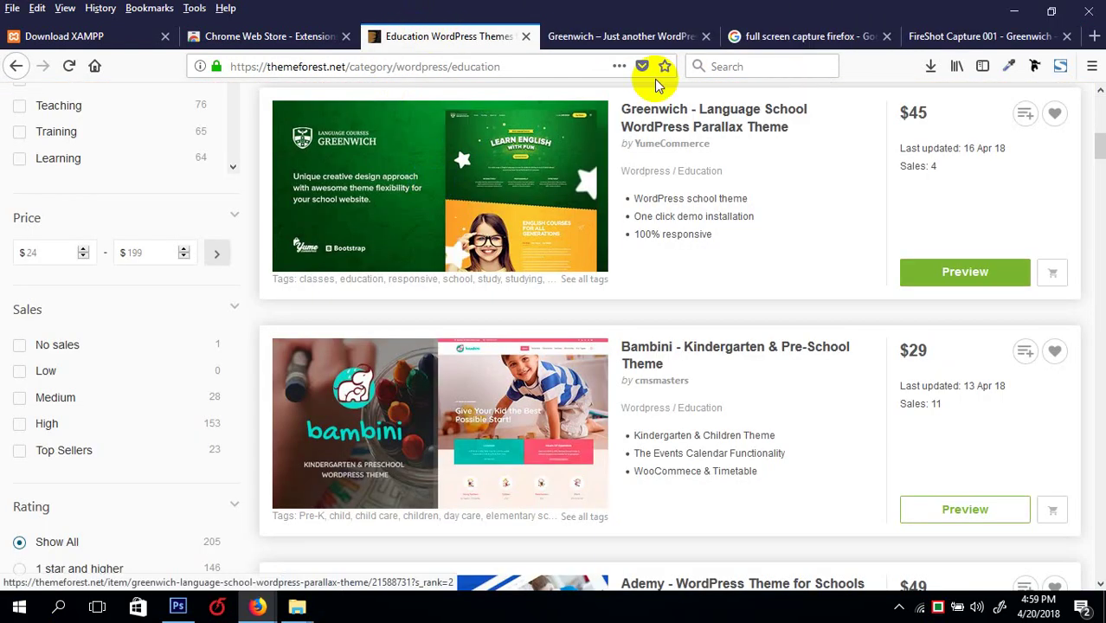
# - Return to the FireShot capture and look over the preview between the tutoring programs section and the site header
pyautogui.click(271, 36)
pyautogui.click(948, 36)
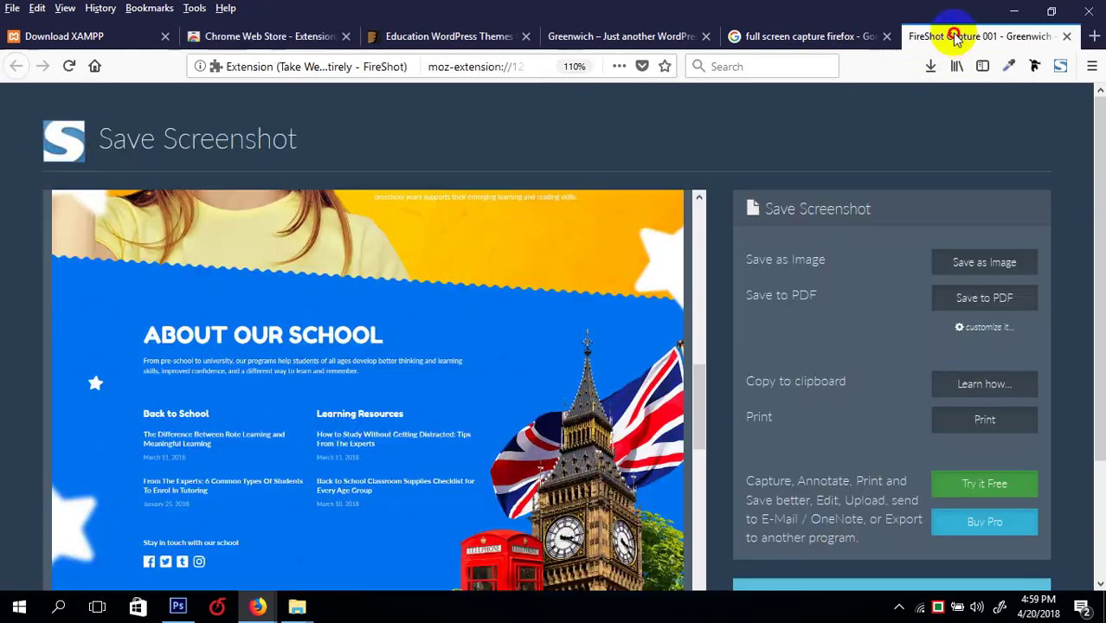
pyautogui.scroll(-10, 556, 239)
pyautogui.scroll(10, 600, 333)
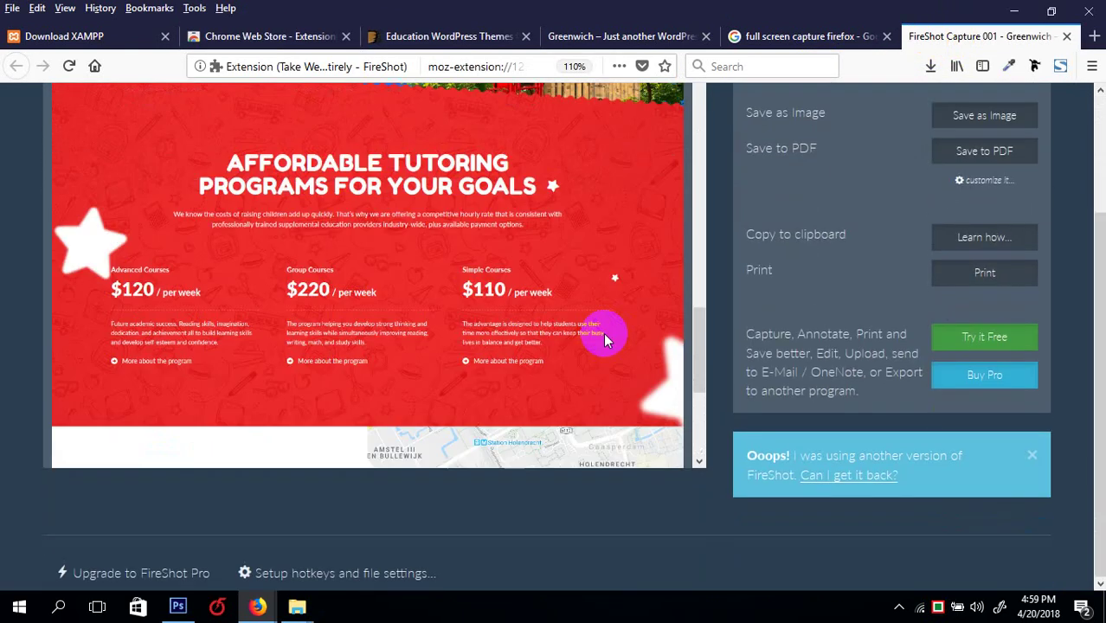
pyautogui.scroll(3, 604, 339)
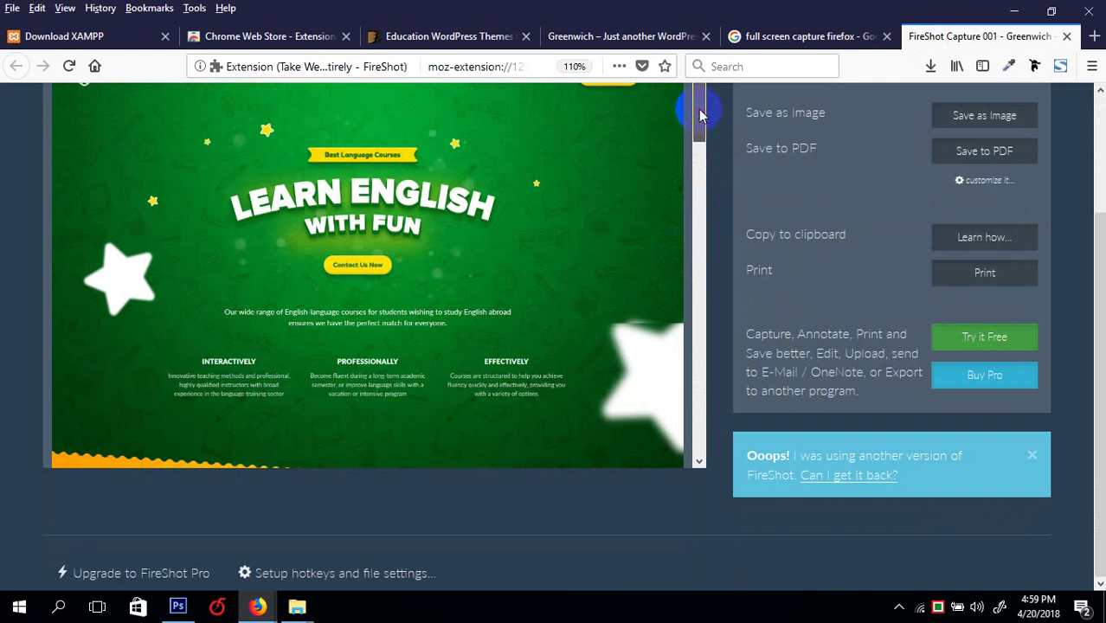
pyautogui.scroll(3, 412, 217)
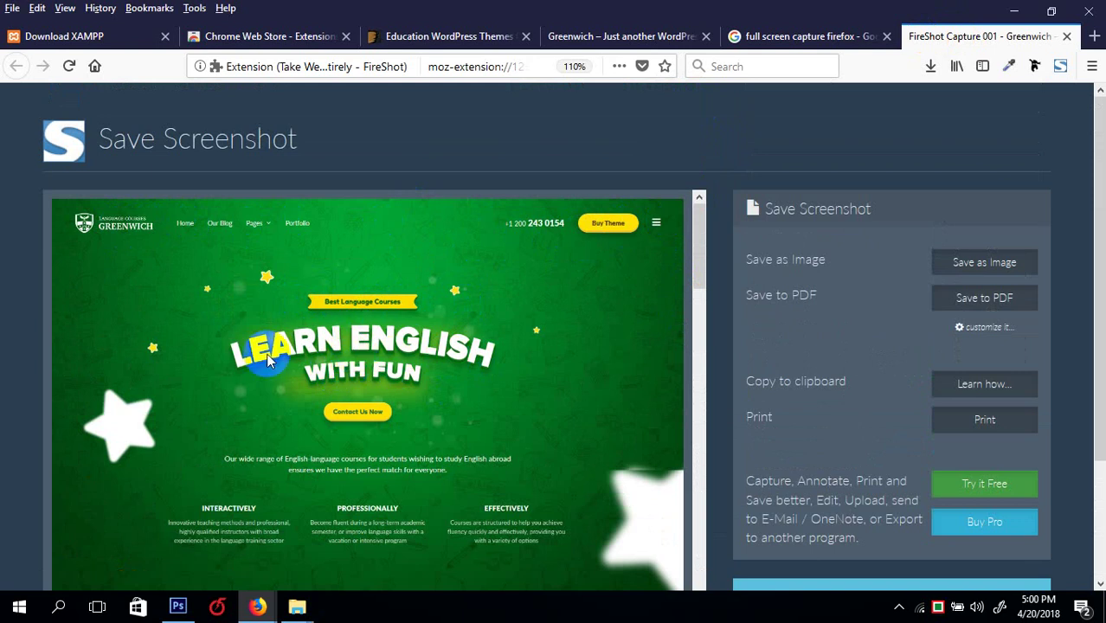
# - Examine the captured header, English courses and school information sections, including the wavy borders separating them
pyautogui.scroll(-3, 347, 360)
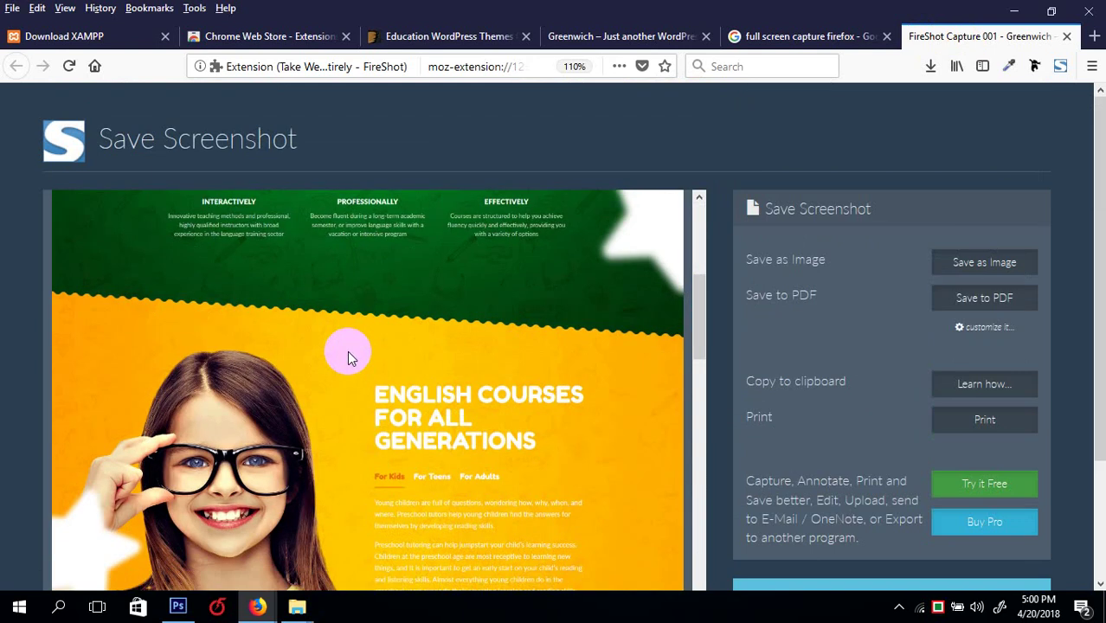
pyautogui.scroll(3, 360, 415)
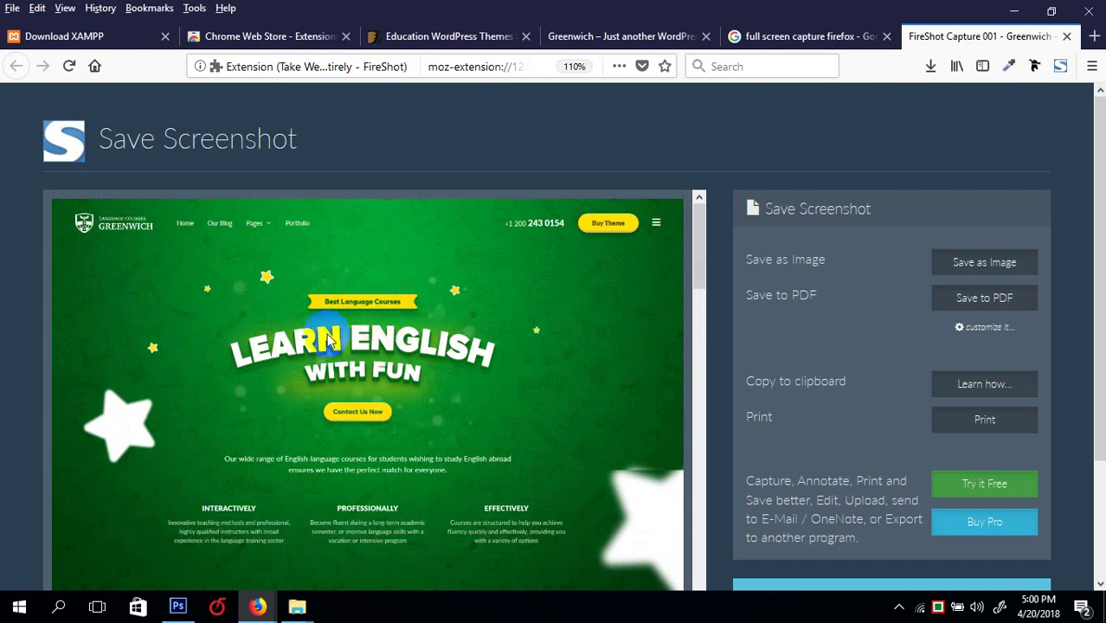
pyautogui.scroll(-3, 360, 336)
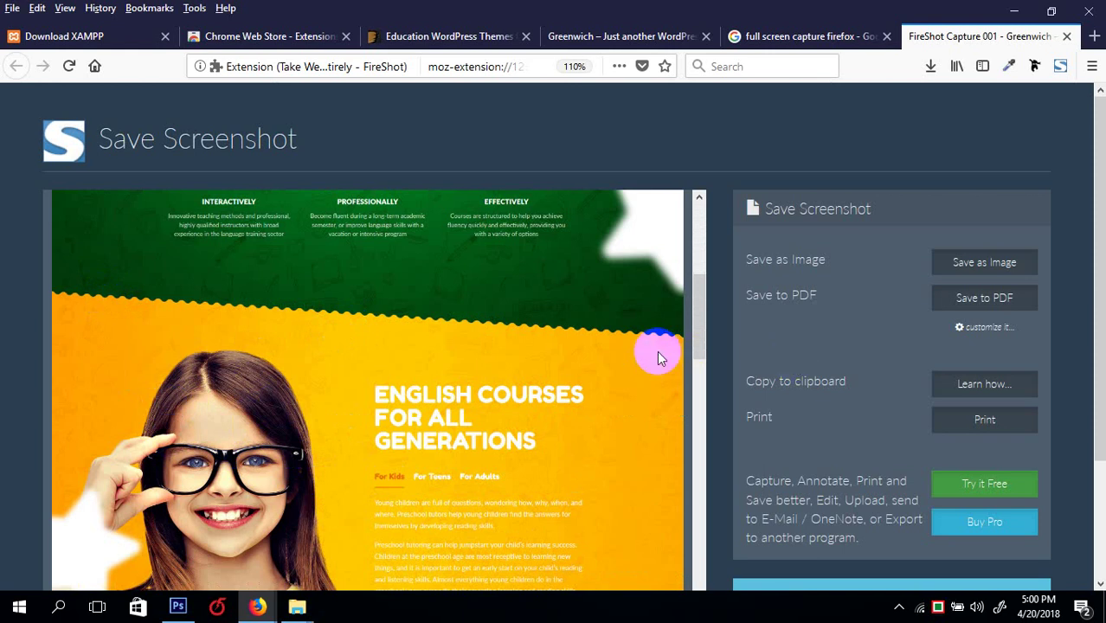
pyautogui.scroll(-4, 657, 358)
pyautogui.scroll(3, 220, 443)
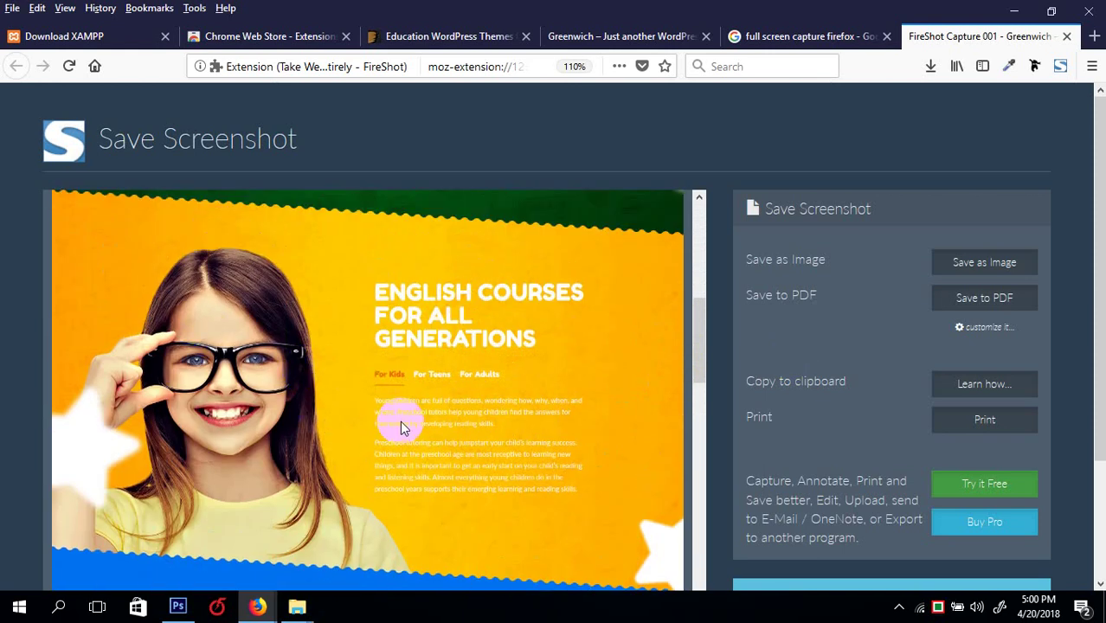
pyautogui.scroll(-3, 329, 385)
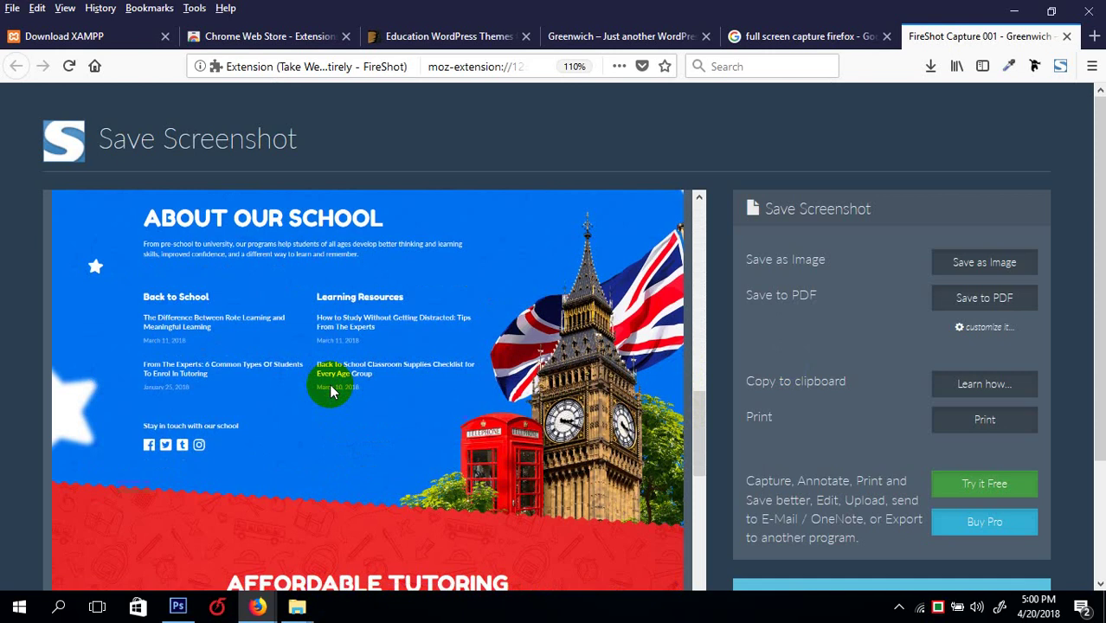
pyautogui.scroll(3, 330, 391)
pyautogui.scroll(-2, 384, 502)
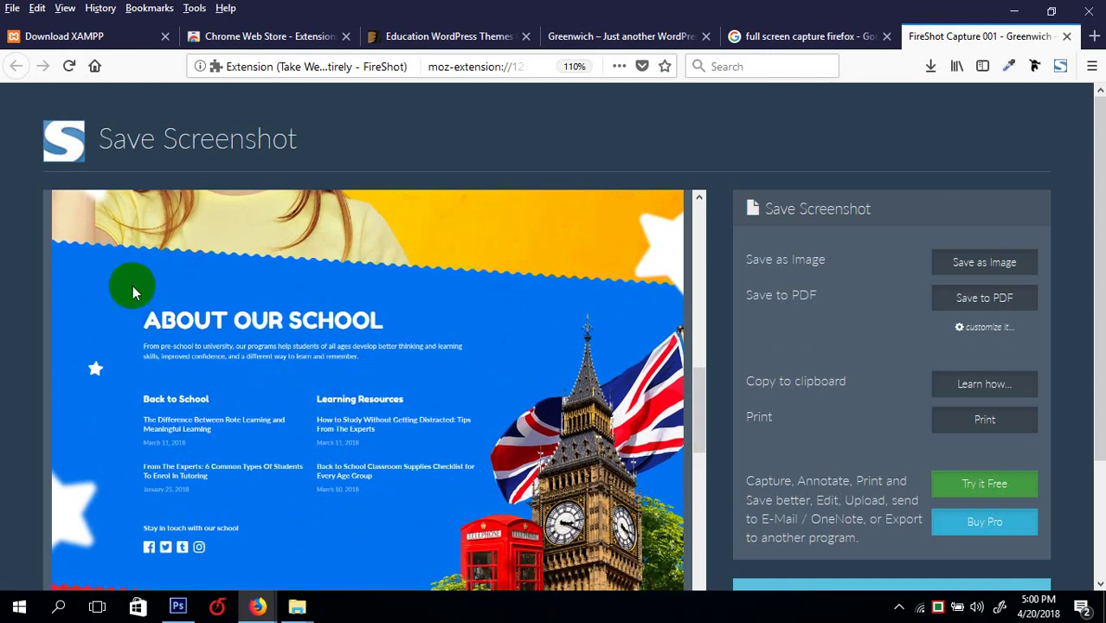
pyautogui.scroll(-3, 781, 378)
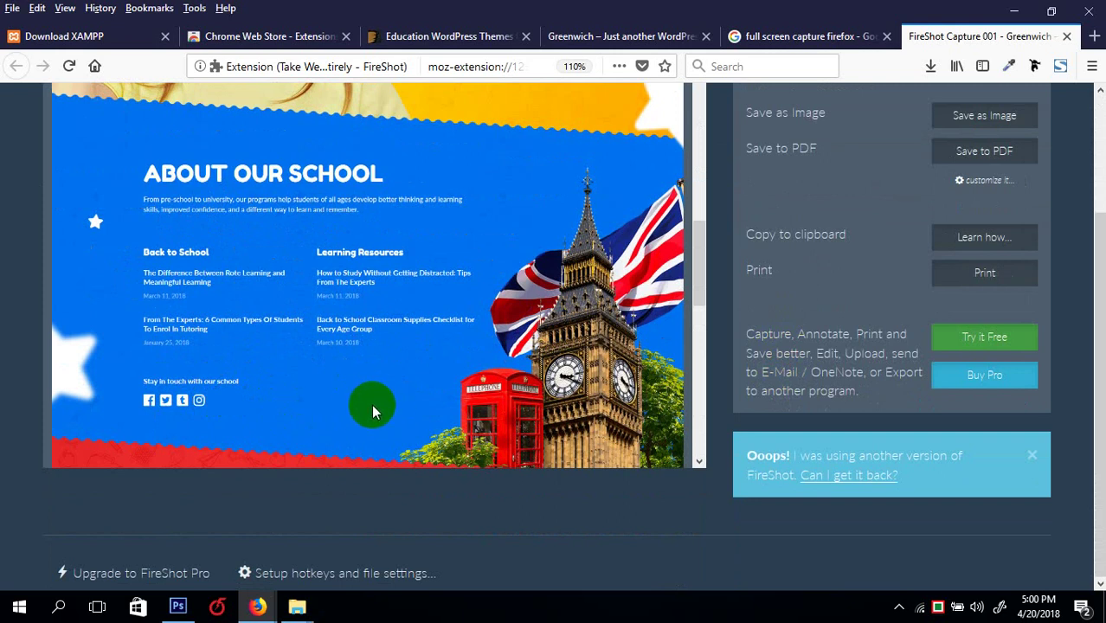
# - Compare the captured page's sections again from the green header through the school information to the tutoring programs
pyautogui.scroll(10, 371, 407)
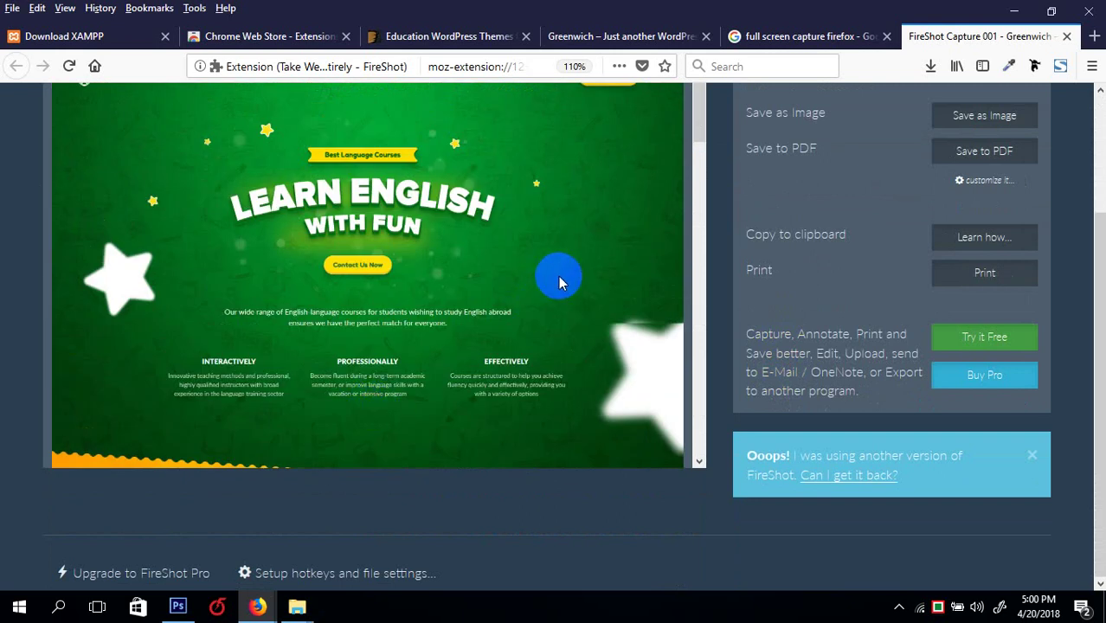
pyautogui.scroll(-7, 558, 276)
pyautogui.scroll(4, 489, 289)
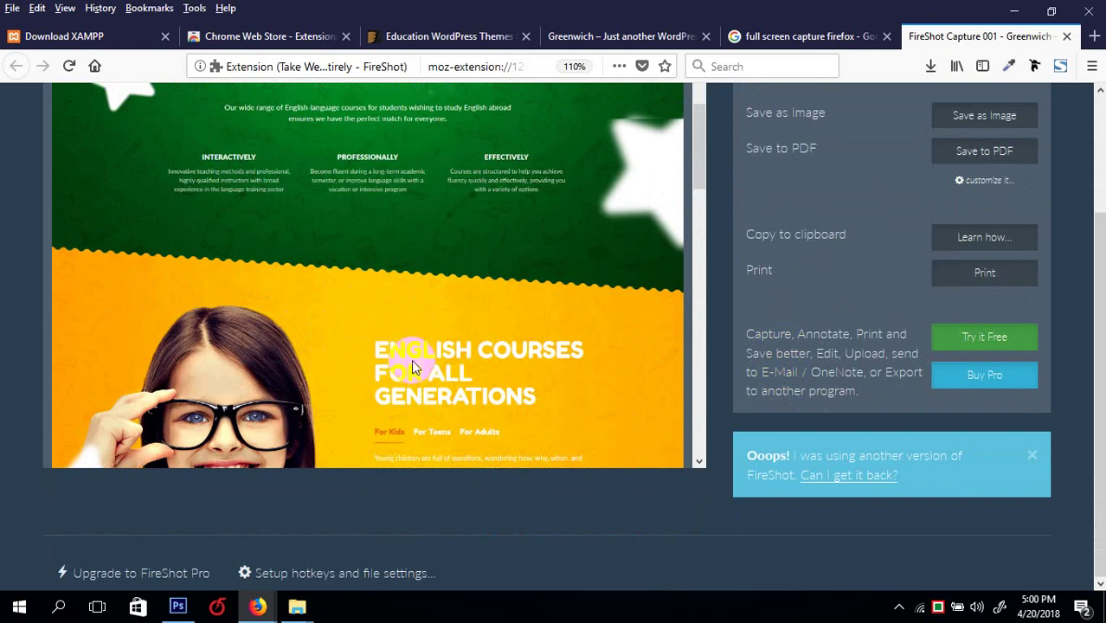
pyautogui.scroll(-5, 408, 344)
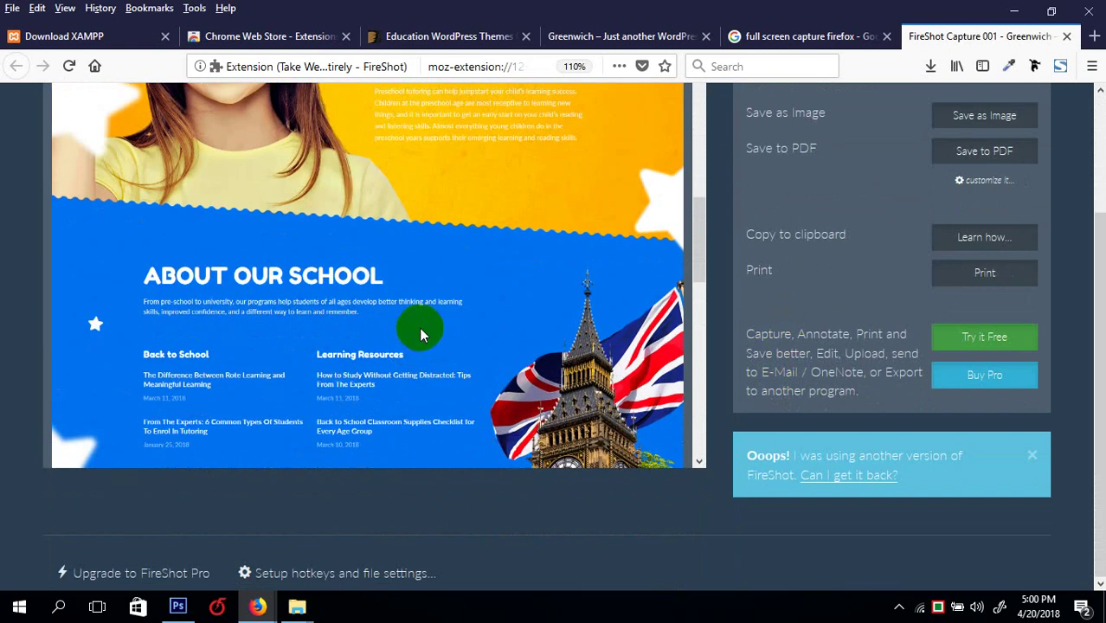
pyautogui.scroll(-2, 421, 335)
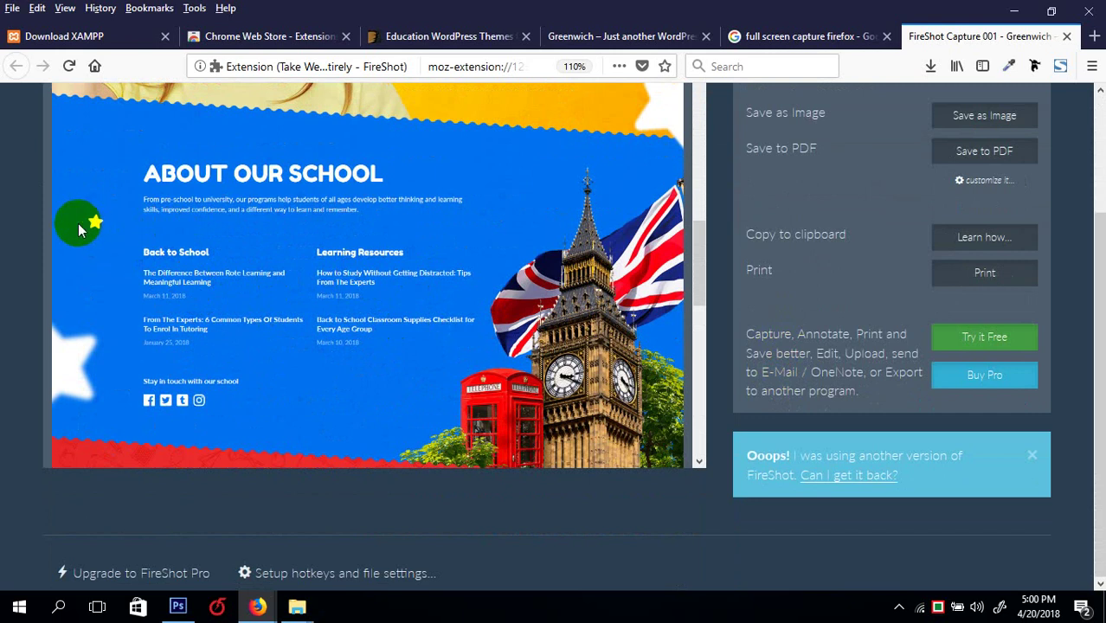
pyautogui.scroll(10, 407, 254)
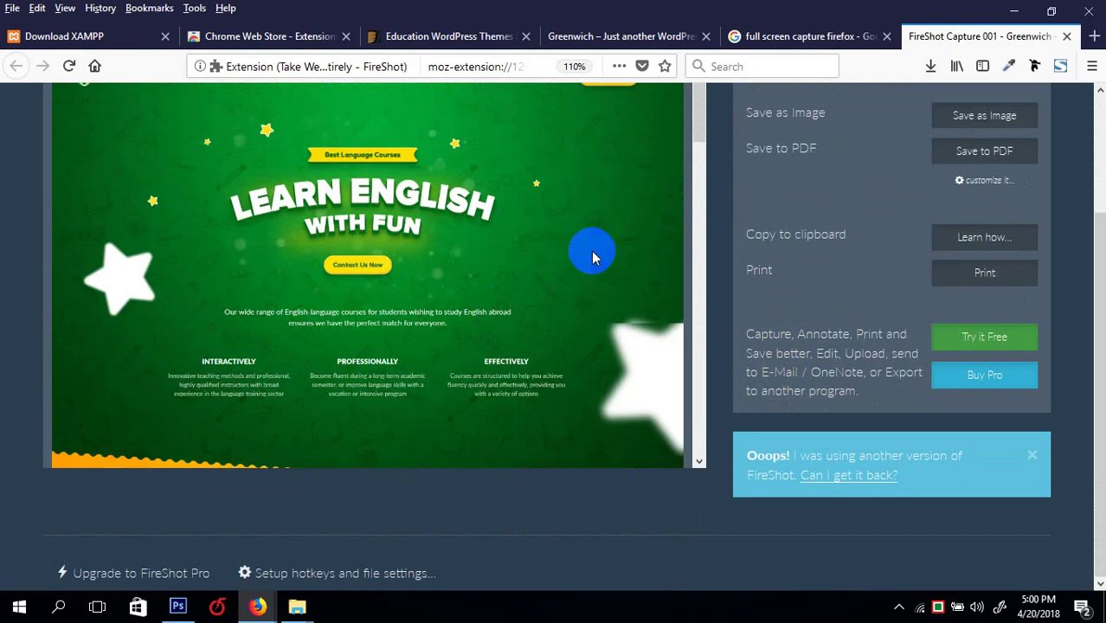
pyautogui.scroll(-15, 217, 400)
pyautogui.scroll(3, 327, 389)
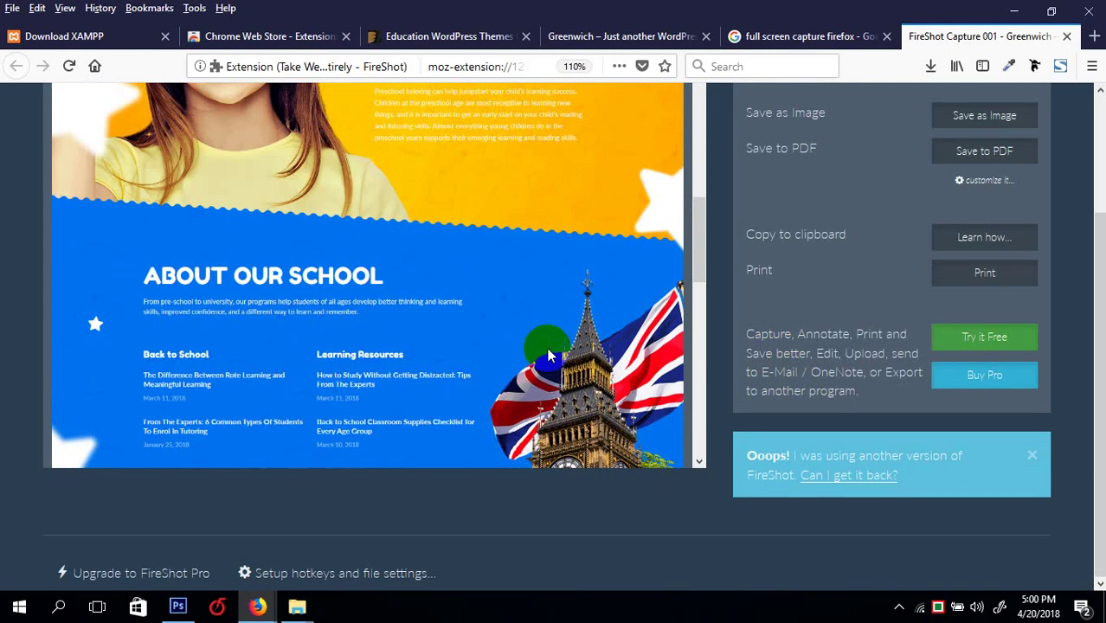
pyautogui.scroll(-3, 567, 354)
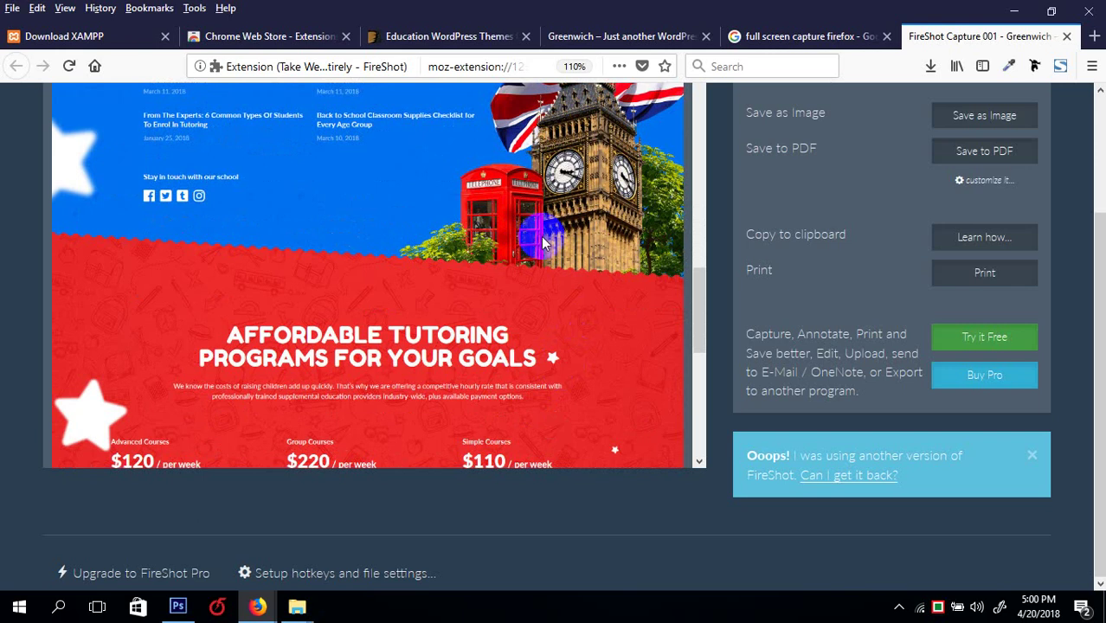
# - Examine the captured tutoring prices, contact details, map and footer, and compare them with the upper part of the page
pyautogui.scroll(-4, 128, 301)
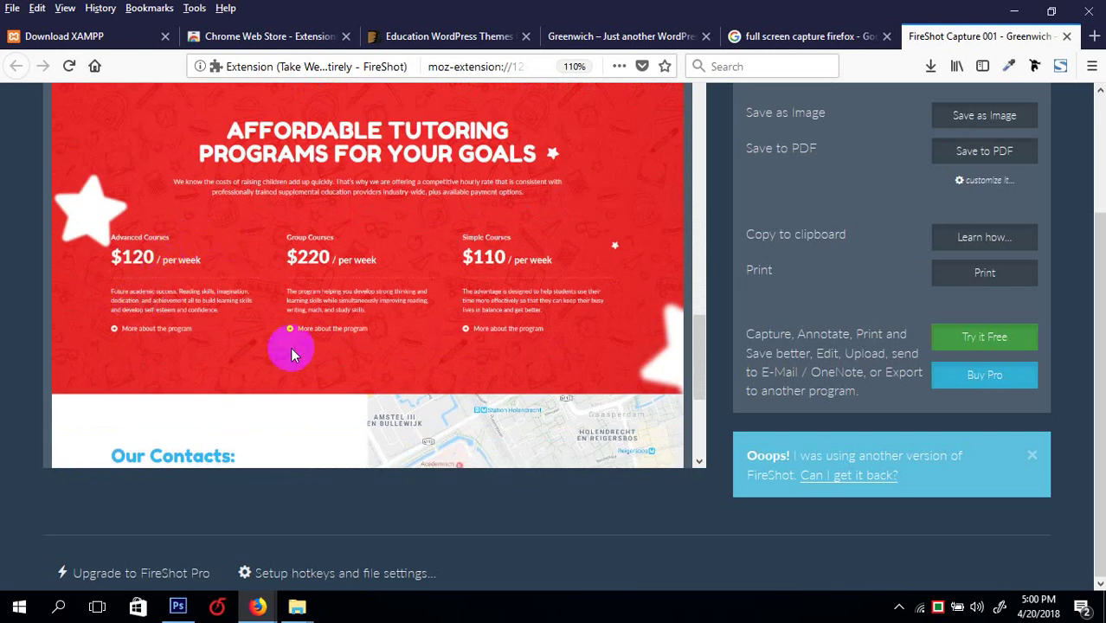
pyautogui.scroll(-3, 226, 369)
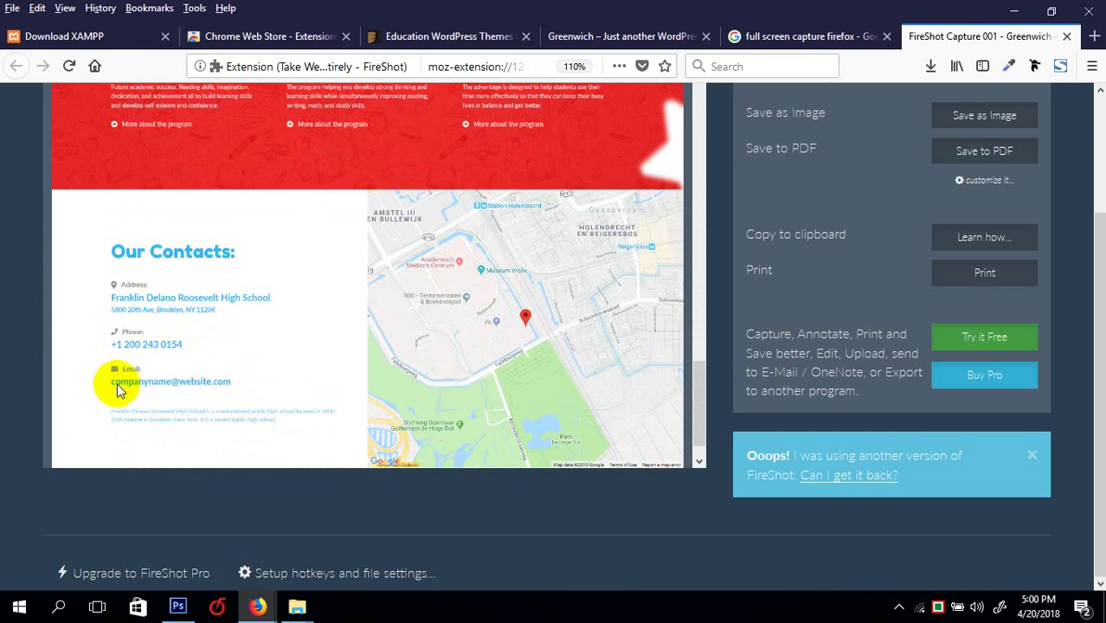
pyautogui.scroll(-1, 527, 329)
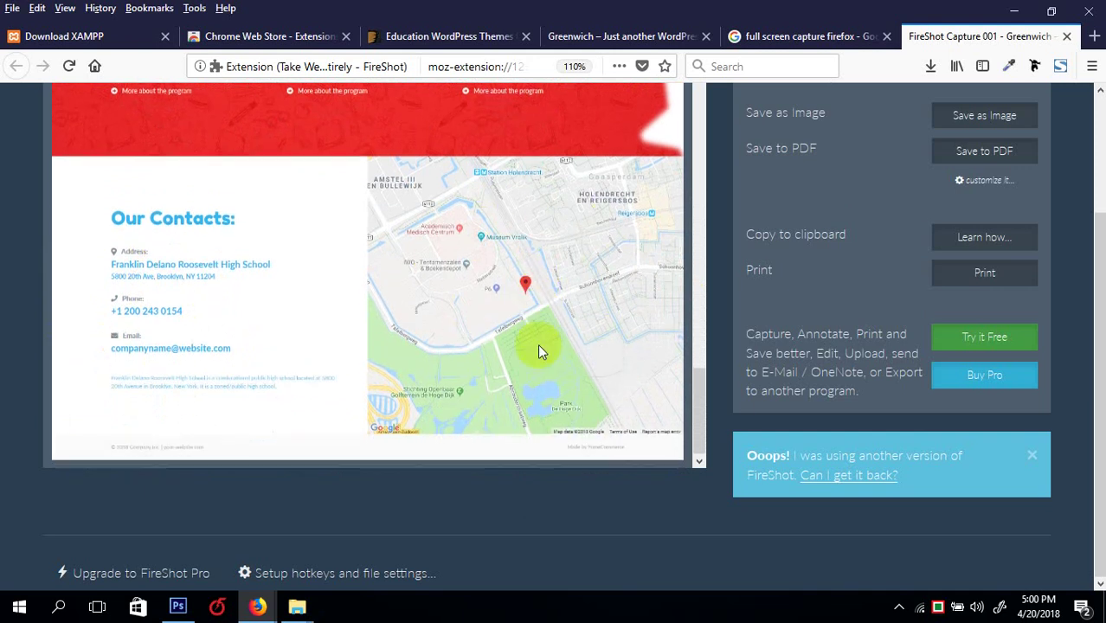
pyautogui.scroll(1, 585, 317)
pyautogui.scroll(2, 585, 318)
pyautogui.scroll(-3, 584, 318)
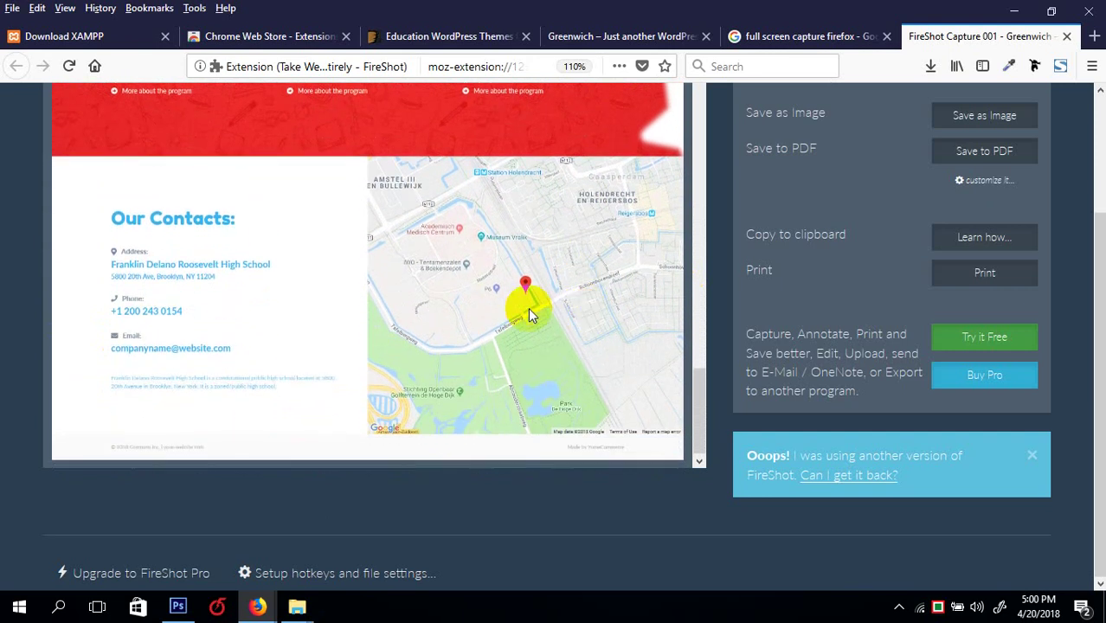
pyautogui.scroll(15, 404, 263)
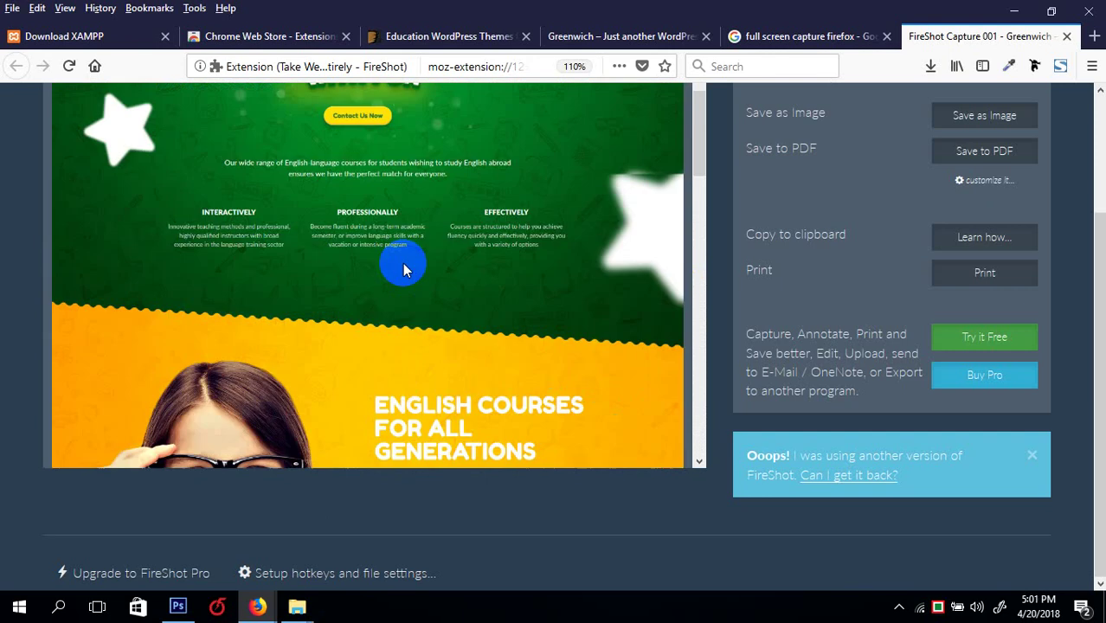
pyautogui.scroll(-15, 403, 268)
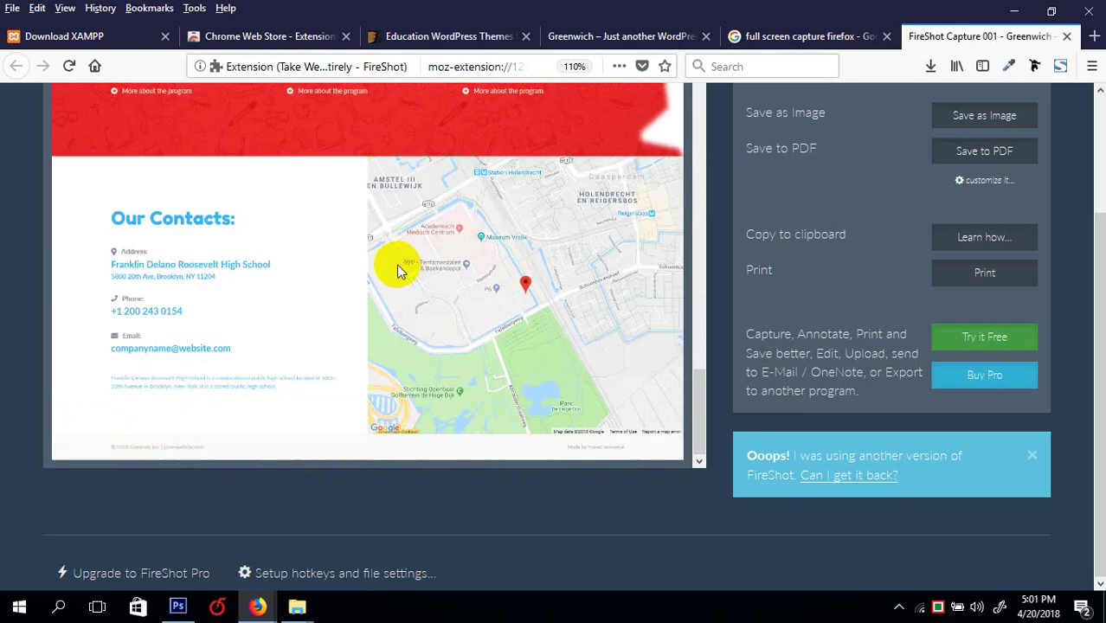
# - Switch to Photoshop and draw a dark grey rectangle about 522 × 204 px below the yellow banner
pyautogui.click(177, 605)
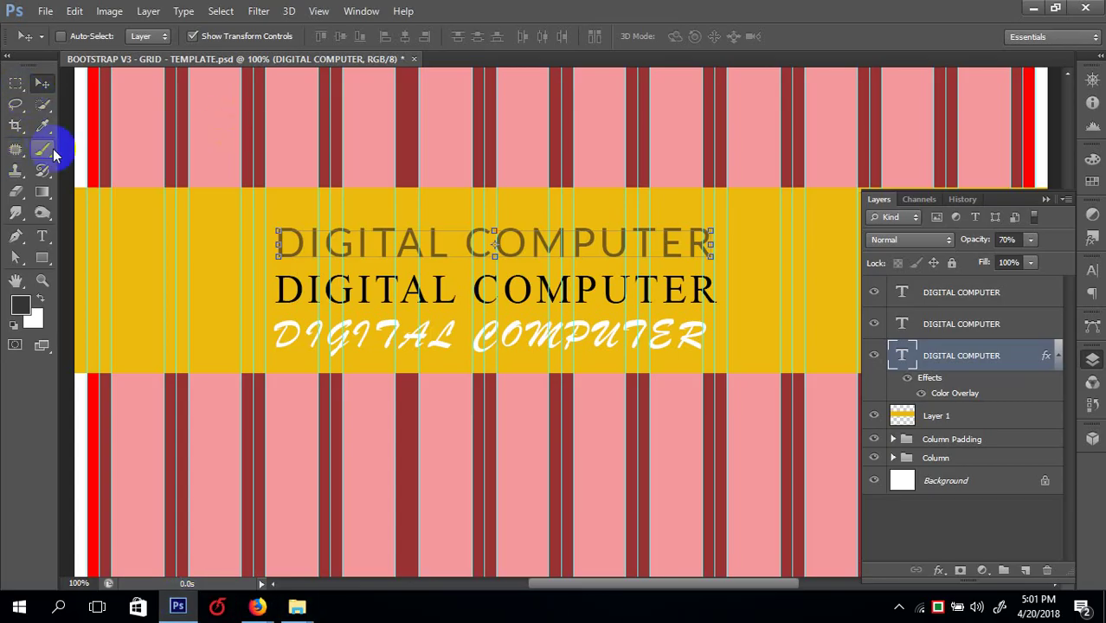
pyautogui.moveTo(41, 253); pyautogui.dragTo(79, 257)
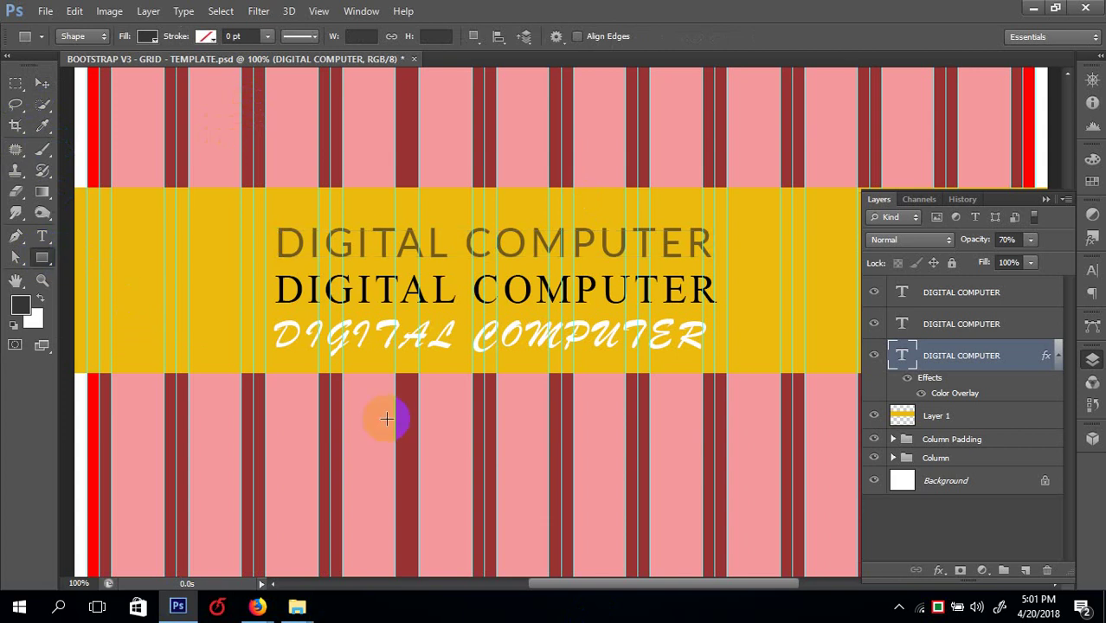
pyautogui.moveTo(343, 405); pyautogui.dragTo(764, 563)
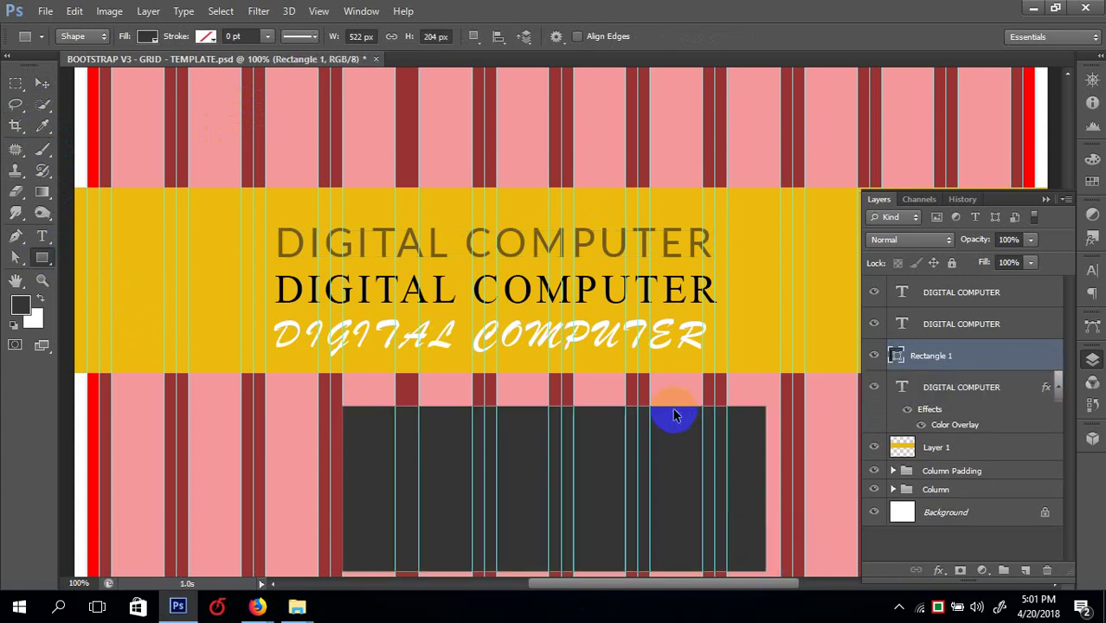
# - Bring the dark rectangle's layer to the top of the layer stack and convert it to a smart object
pyautogui.hotkey('ctrl', '-')
pyautogui.click(41, 83)
pyautogui.hotkey('ctrl', '+')
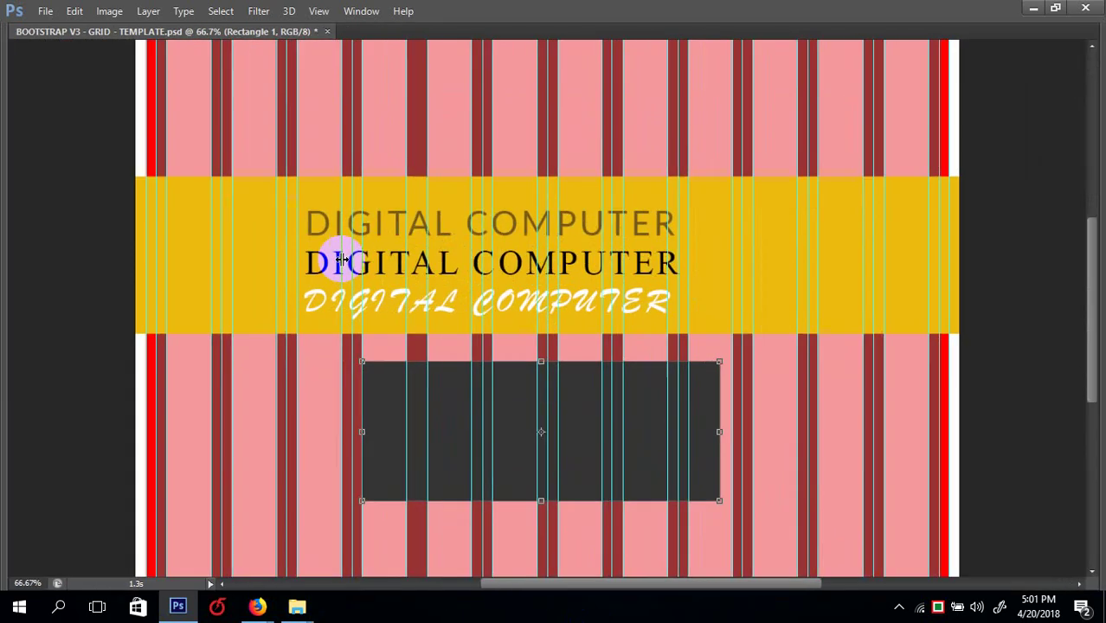
pyautogui.press('F7')
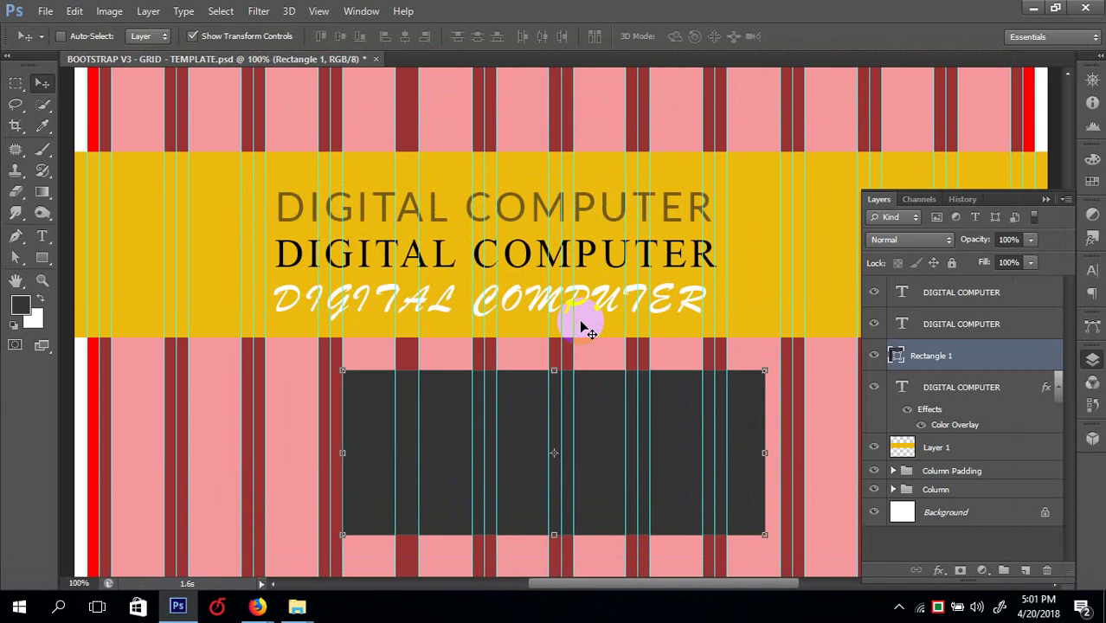
pyautogui.hotkey('ctrl', 'shift', ']')
pyautogui.click(939, 307)
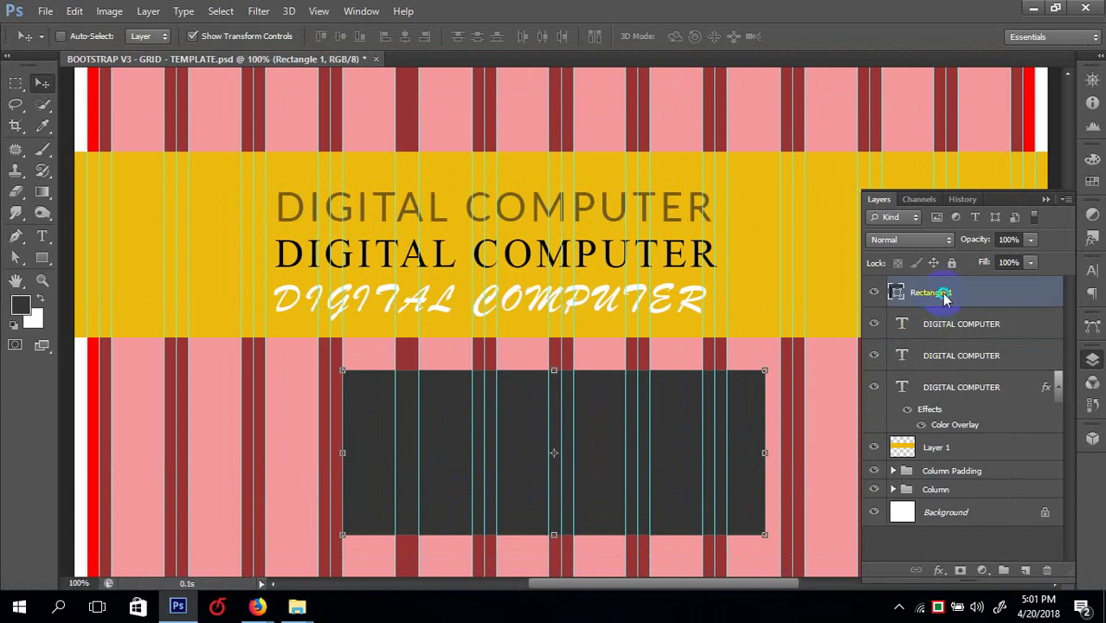
pyautogui.rightClick(946, 296)
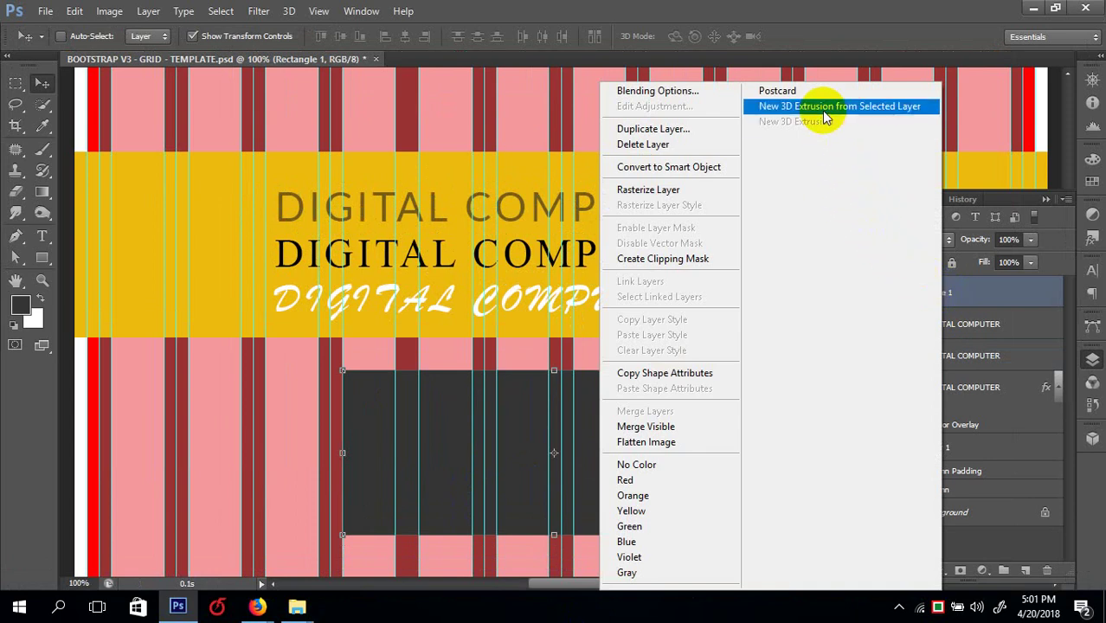
pyautogui.click(691, 168)
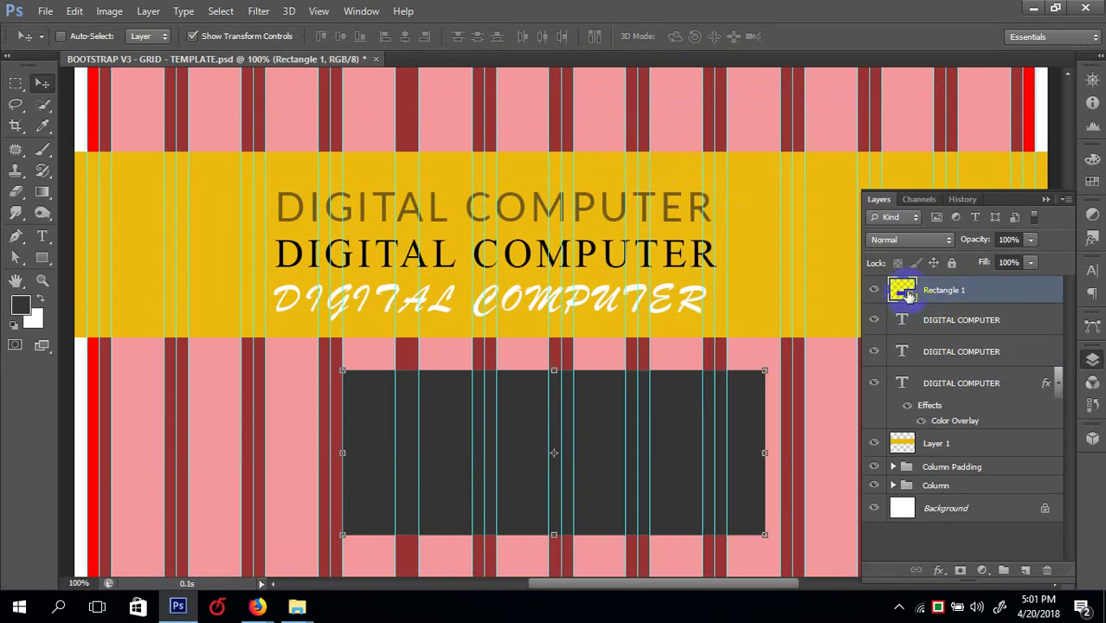
# - Open the rectangle smart object's contents, make its rectangle white, save it, and return to the BOOTSTRAP V3 - GRID - TEMPLATE document
pyautogui.doubleClick(904, 294)
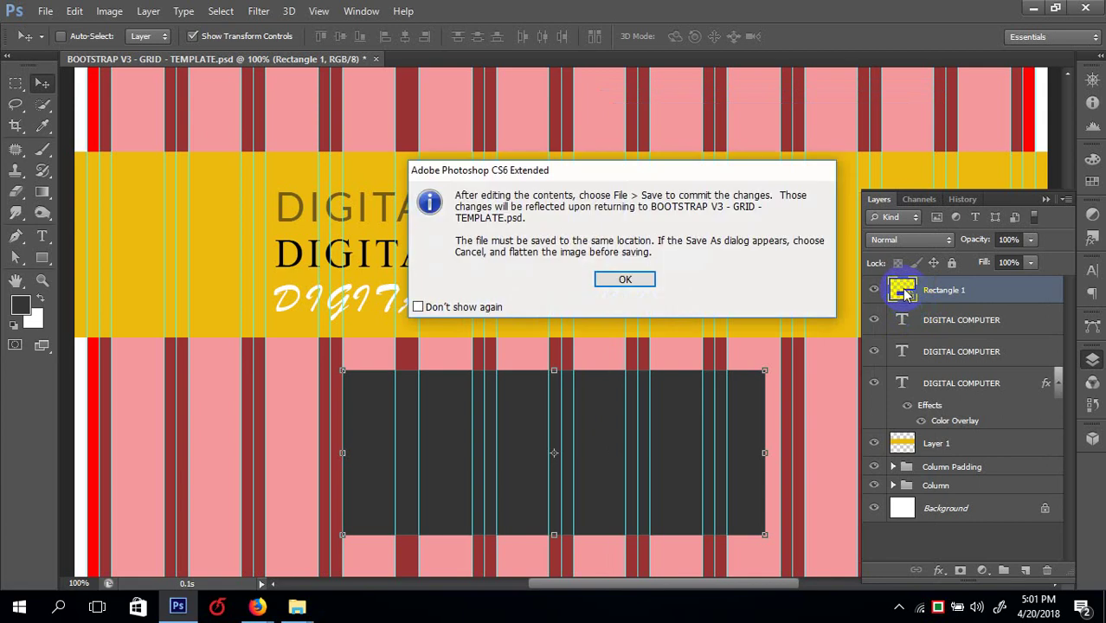
pyautogui.click(621, 279)
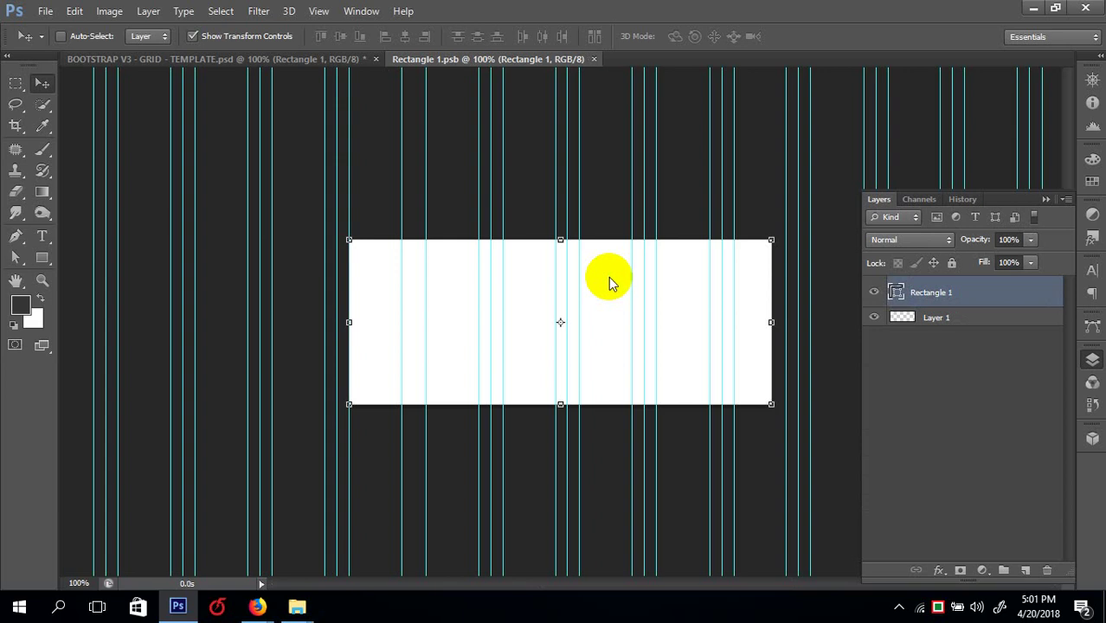
pyautogui.click(346, 59)
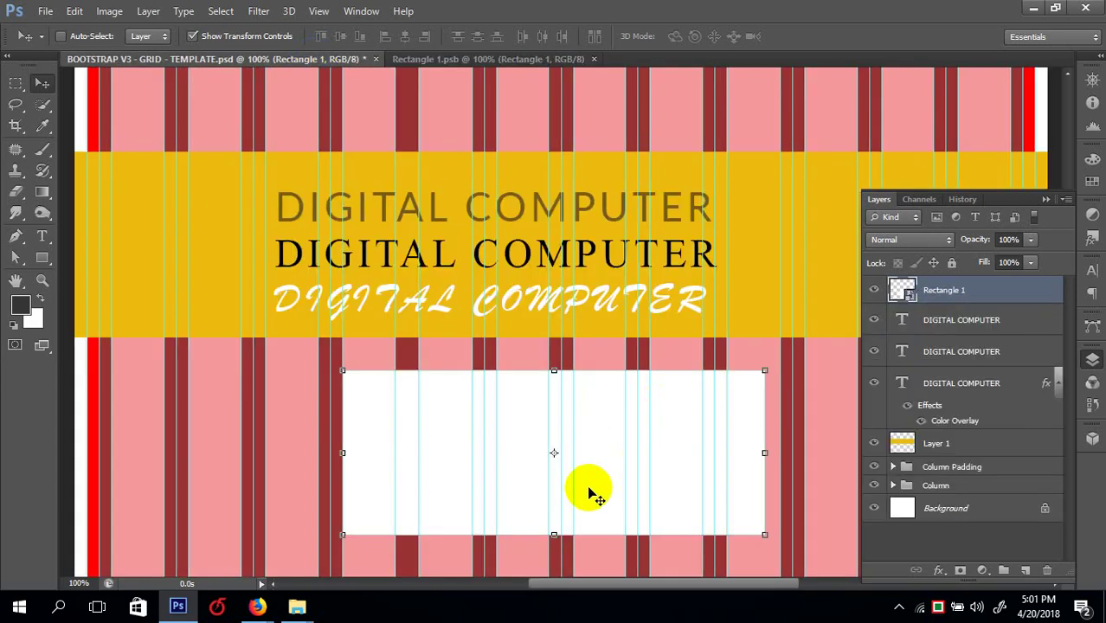
# - Revert the rectangle smart object's fill to dark grey, and delete its layer from the grid template
pyautogui.click(584, 443)
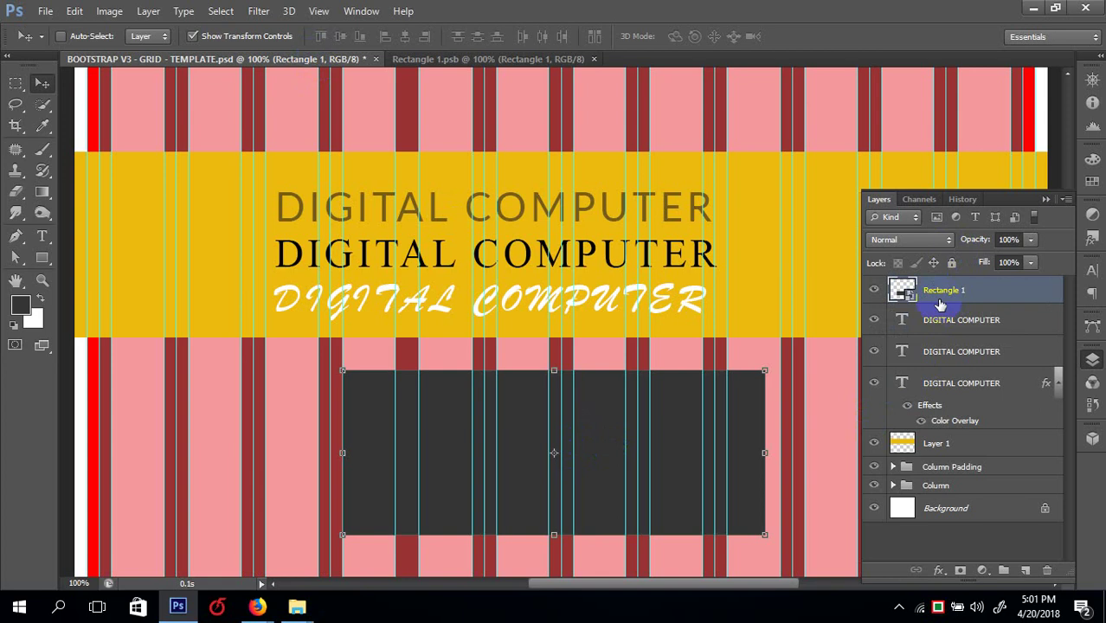
pyautogui.click(481, 423)
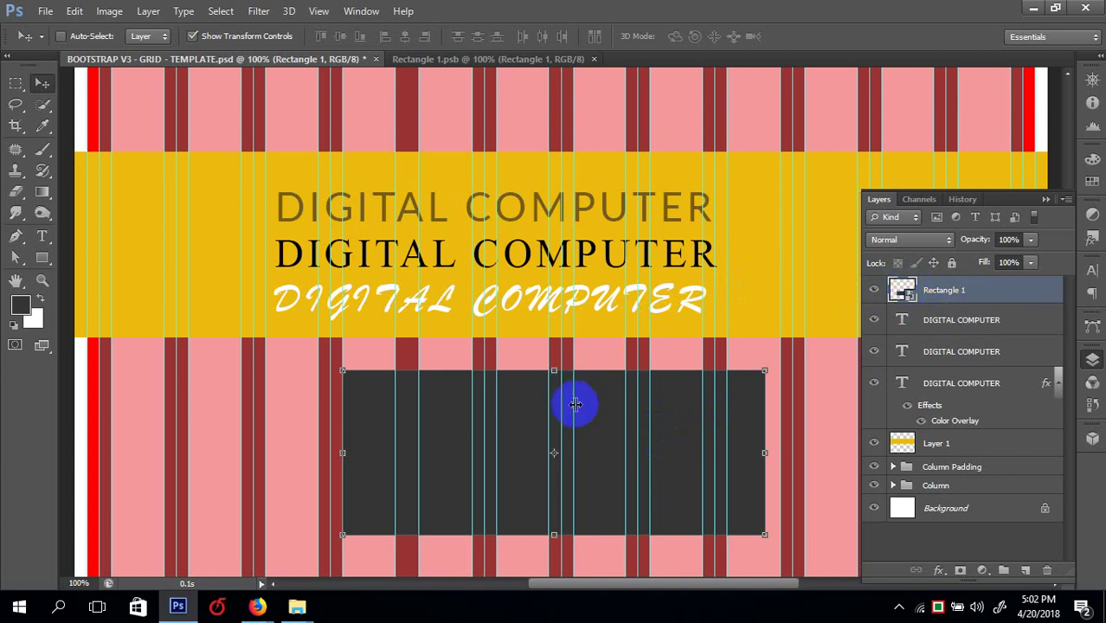
pyautogui.hotkey('ctrl', '-')
pyautogui.press('Delete')
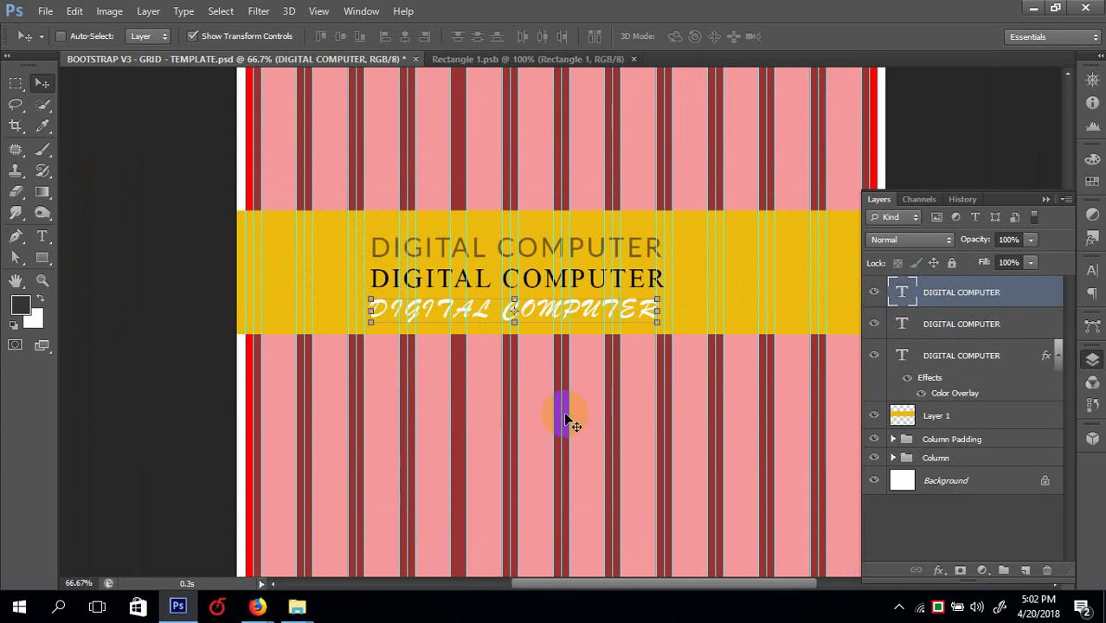
pyautogui.hotkey('ctrl', '-')
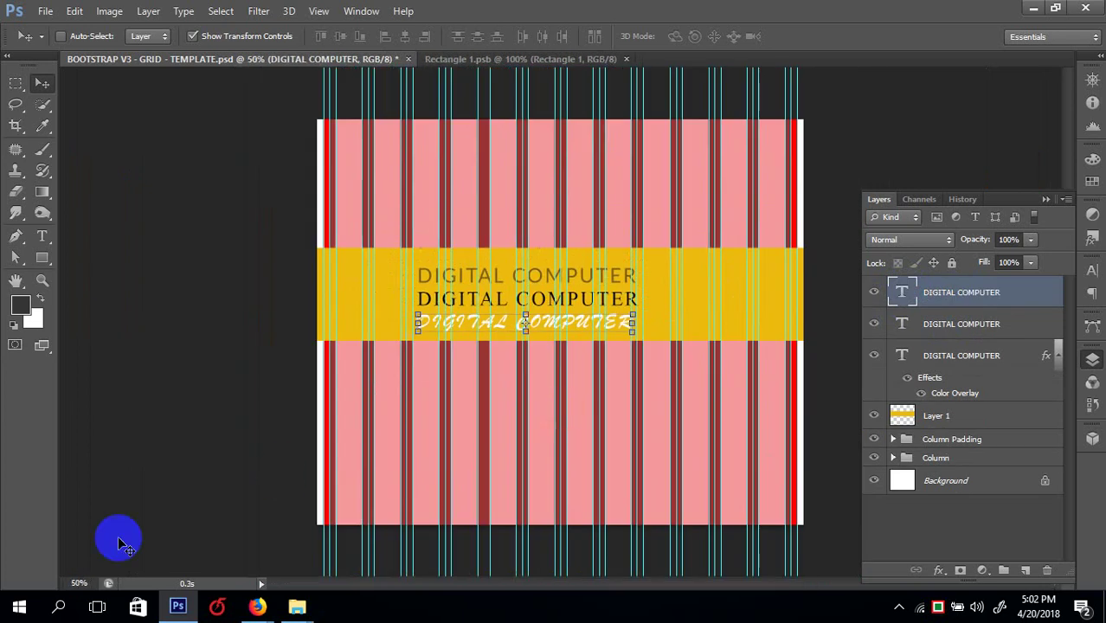
# - Switch to Firefox's FireShot one-time installation window and close it
pyautogui.click(257, 608)
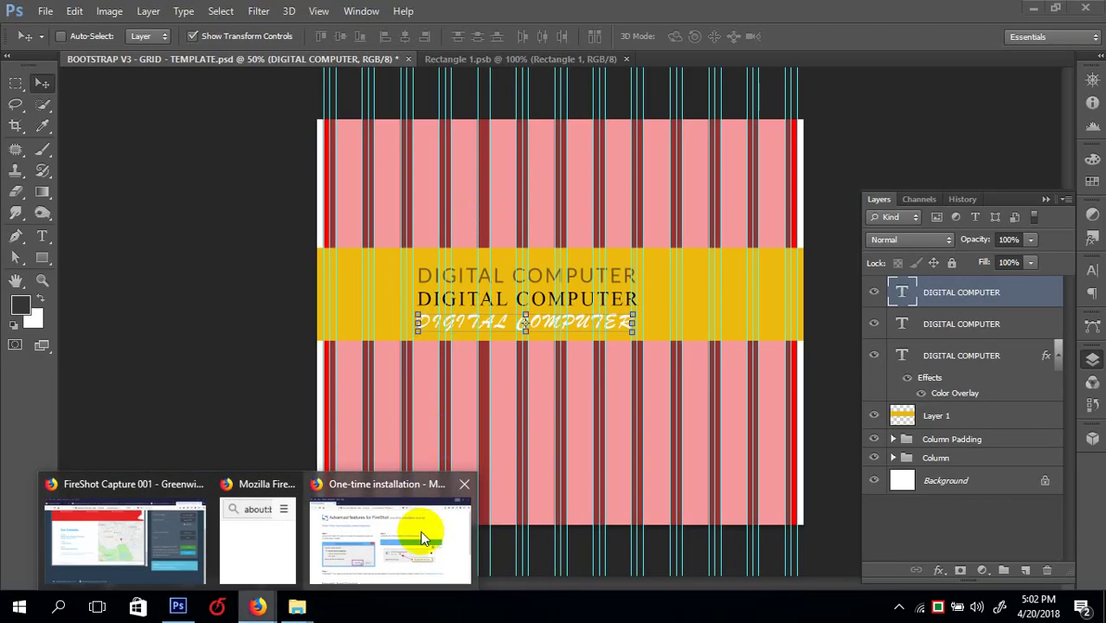
pyautogui.click(400, 534)
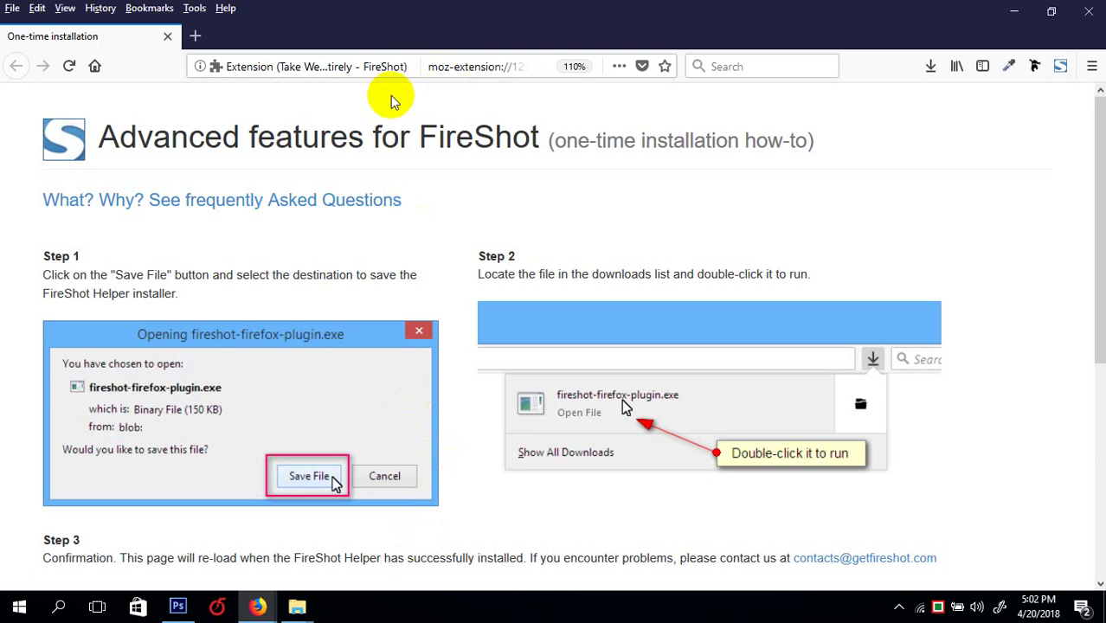
pyautogui.click(1089, 15)
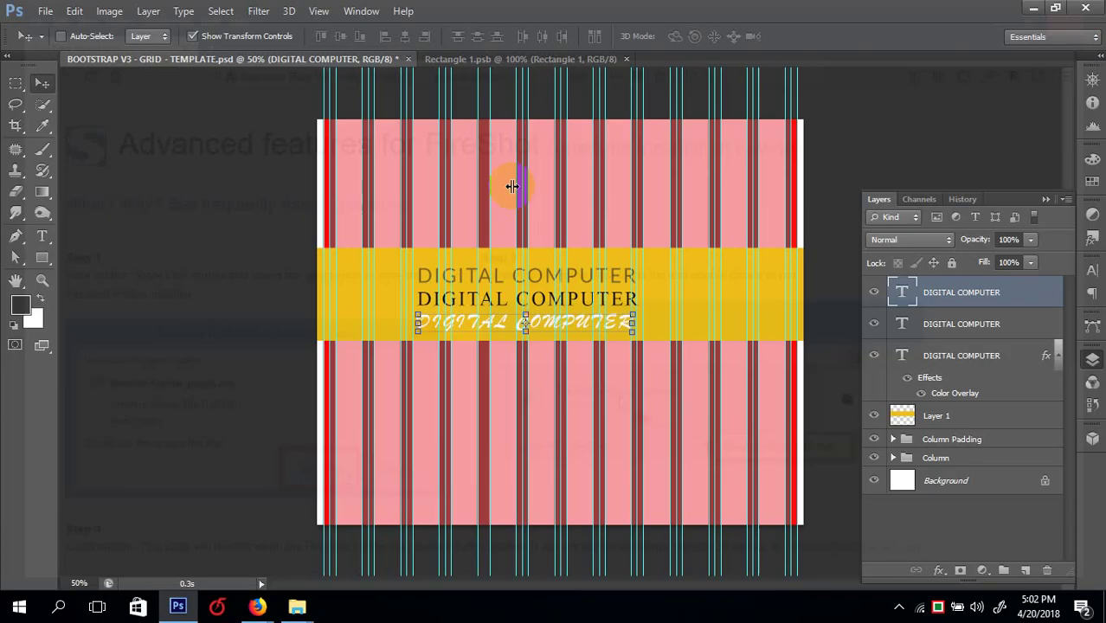
# - Switch to the FireShot capture of the Greenwich page and review it from the contacts section up to the green hero section
pyautogui.moveTo(257, 606)
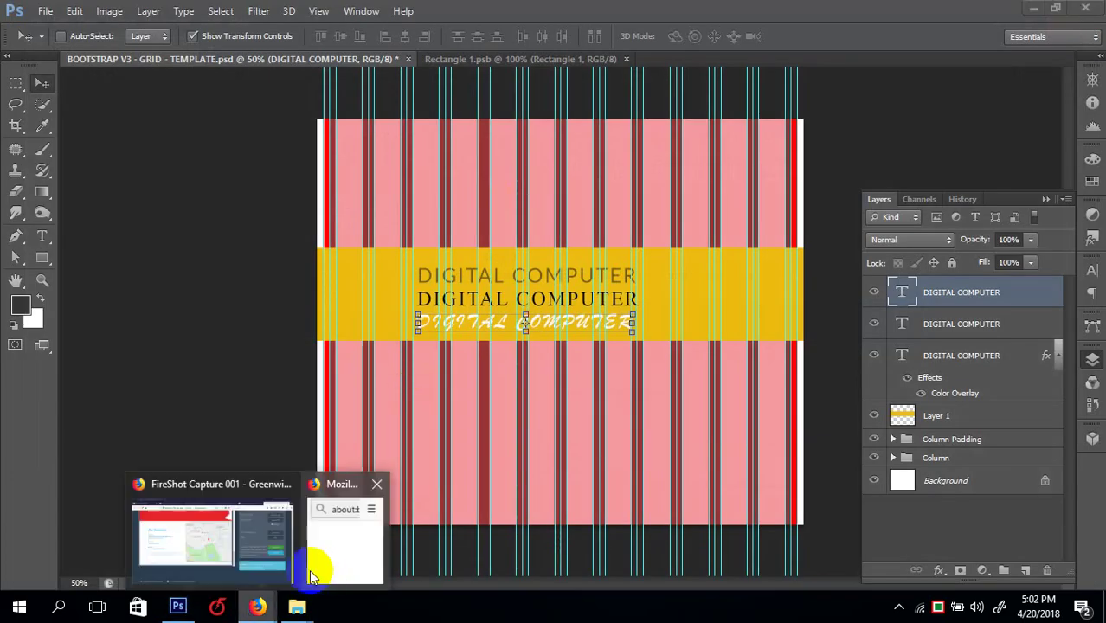
pyautogui.click(255, 534)
pyautogui.scroll(6, 332, 345)
pyautogui.scroll(-5, 333, 349)
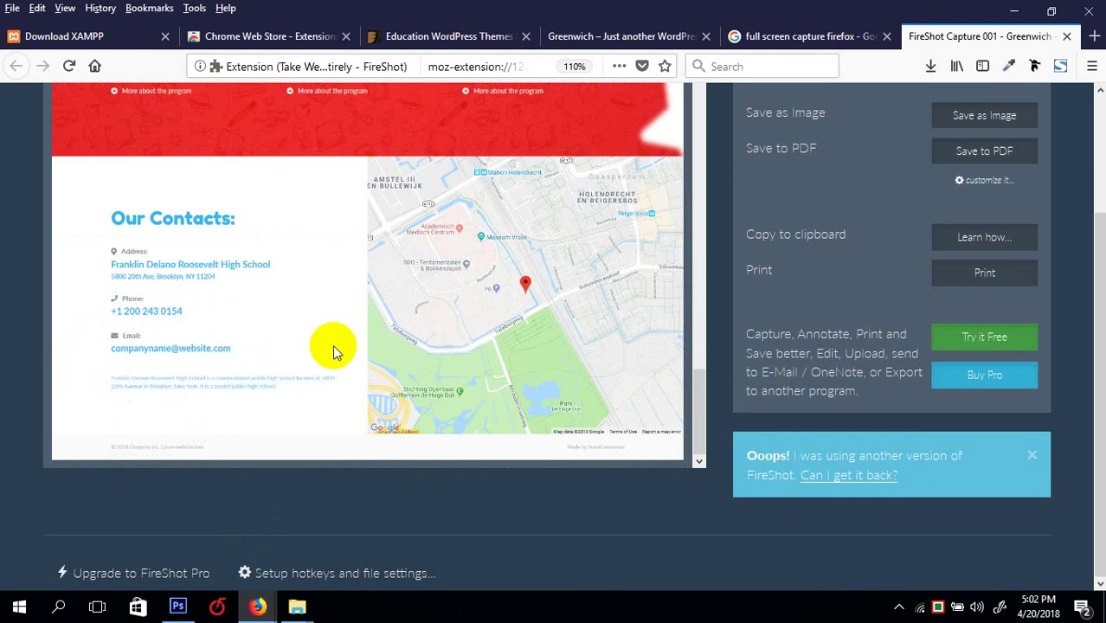
pyautogui.scroll(6, 333, 349)
pyautogui.scroll(10, 278, 199)
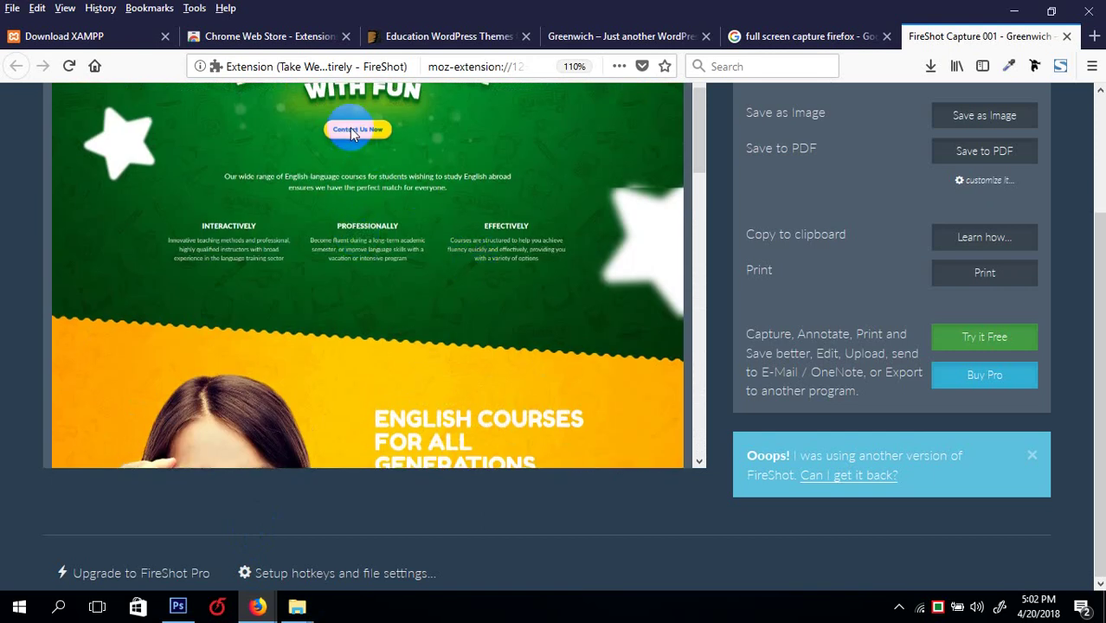
# - Switch to Photoshop, draw a dark grey rounded rectangle about 665 × 114 px with a 30 px radius above the DIGITAL COMPUTER text, and clear the radius value
pyautogui.click(178, 606)
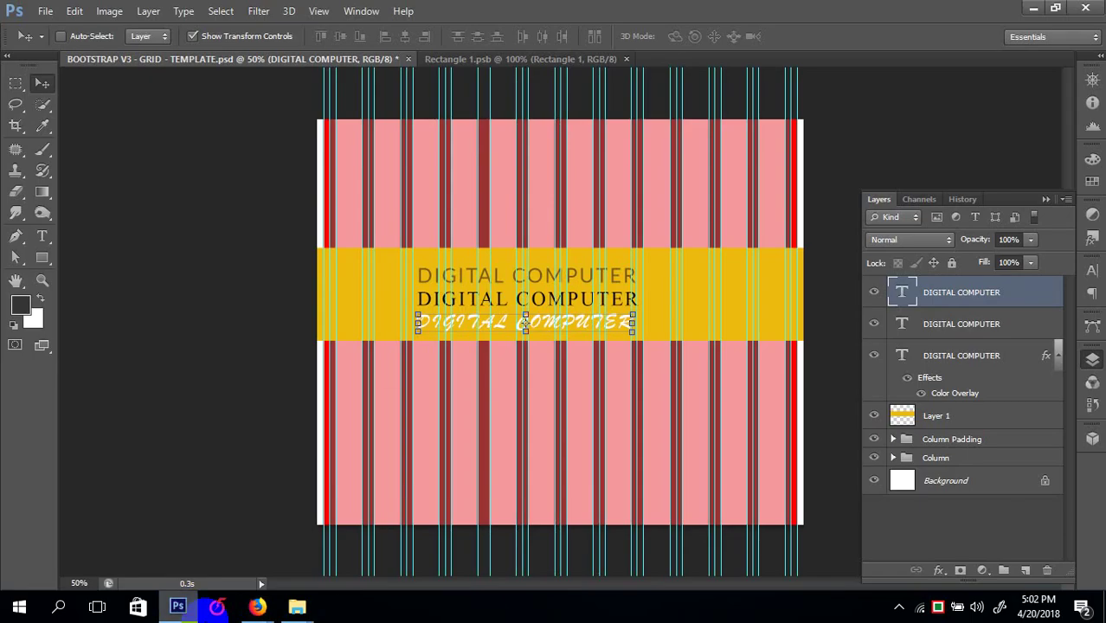
pyautogui.click(45, 257)
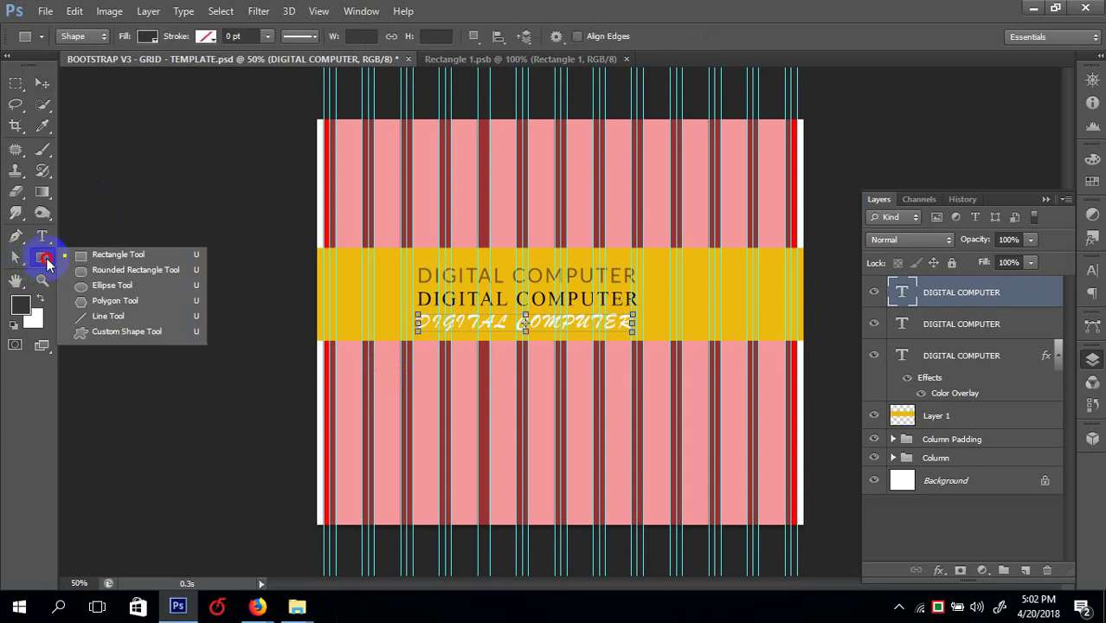
pyautogui.click(84, 271)
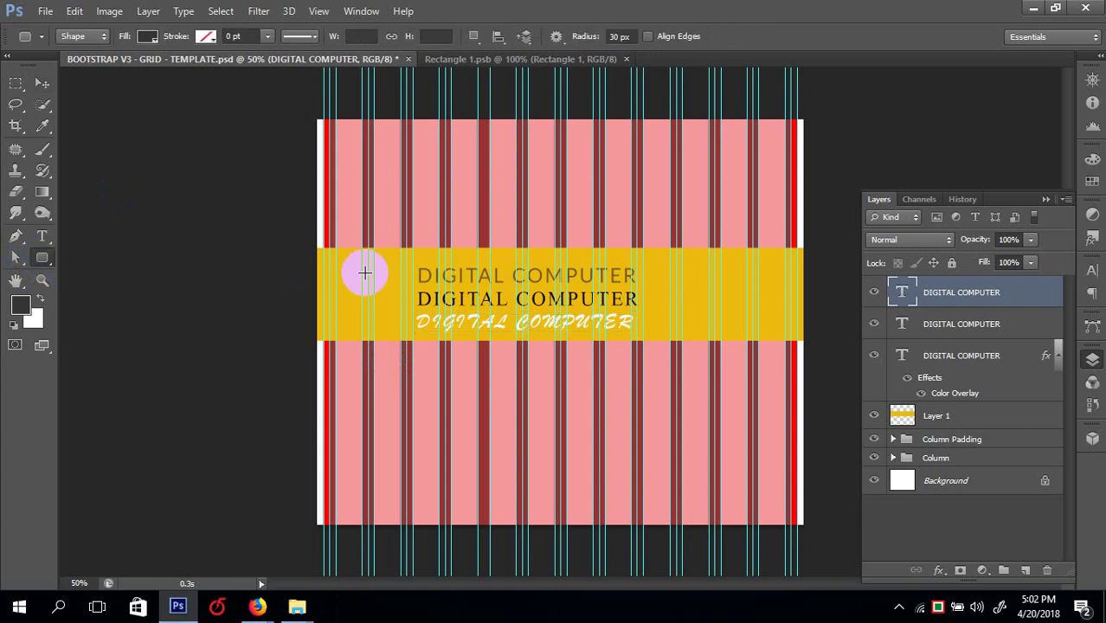
pyautogui.moveTo(397, 204); pyautogui.dragTo(667, 250)
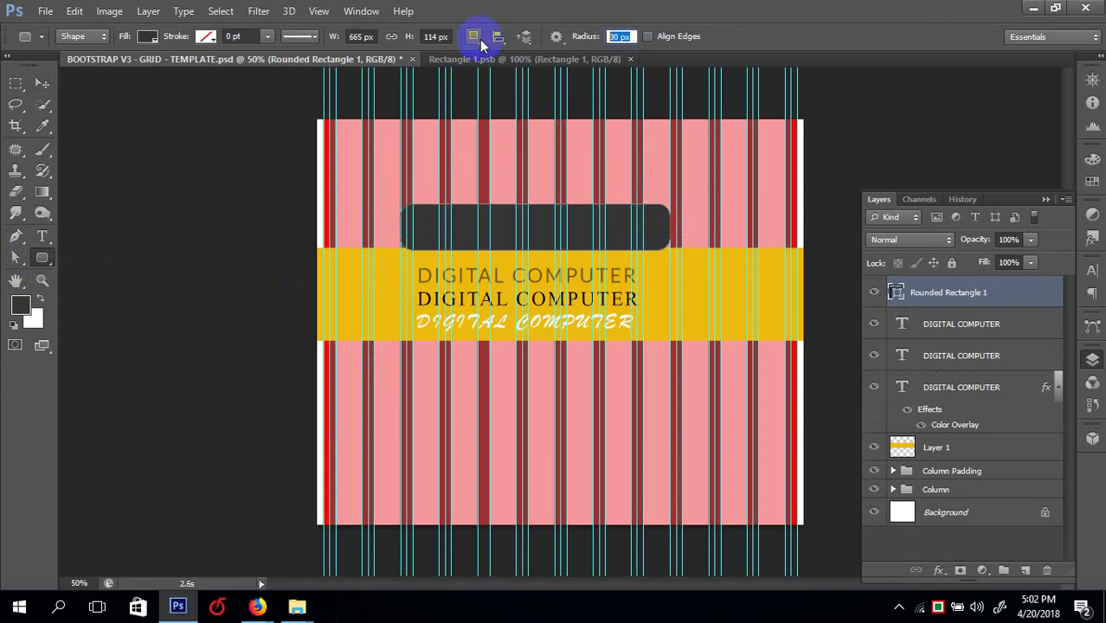
pyautogui.press('BackSpace')
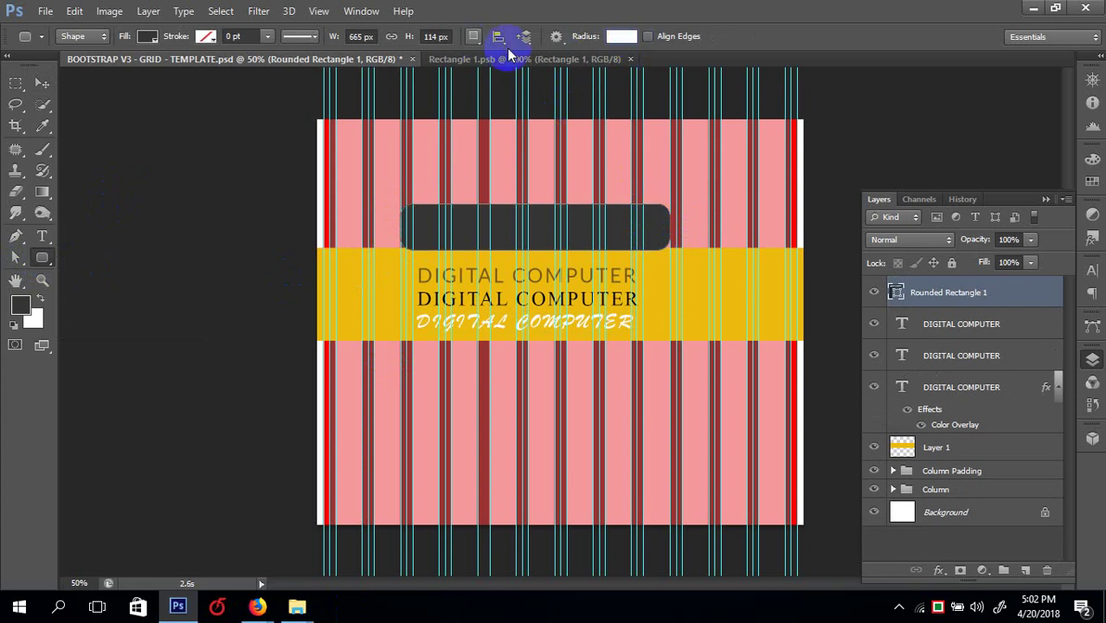
# - Return to the Greenwich capture in Firefox and examine the hero section's header, title, three text columns and wavy lower edge
pyautogui.click(1037, 10)
pyautogui.scroll(-3, 536, 250)
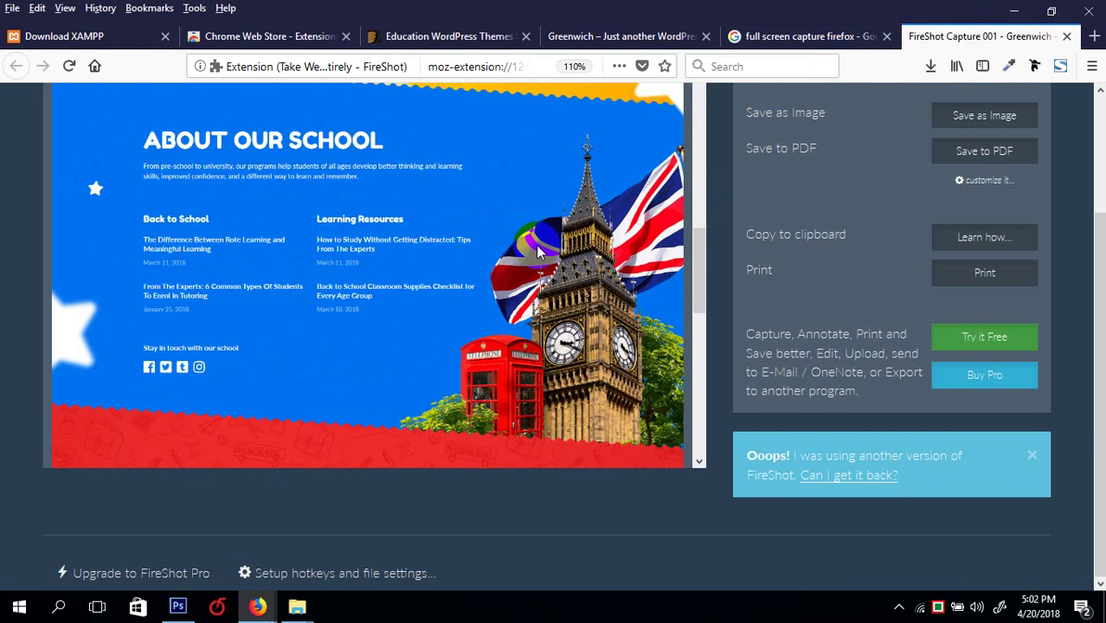
pyautogui.scroll(5, 527, 251)
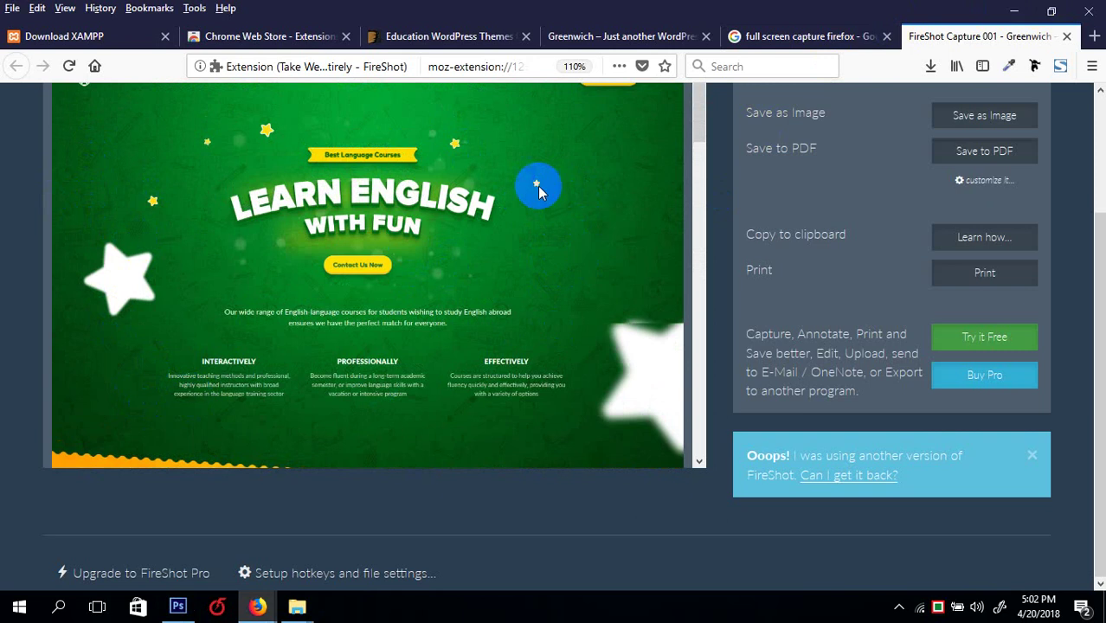
pyautogui.scroll(1, 422, 213)
pyautogui.scroll(2, 421, 213)
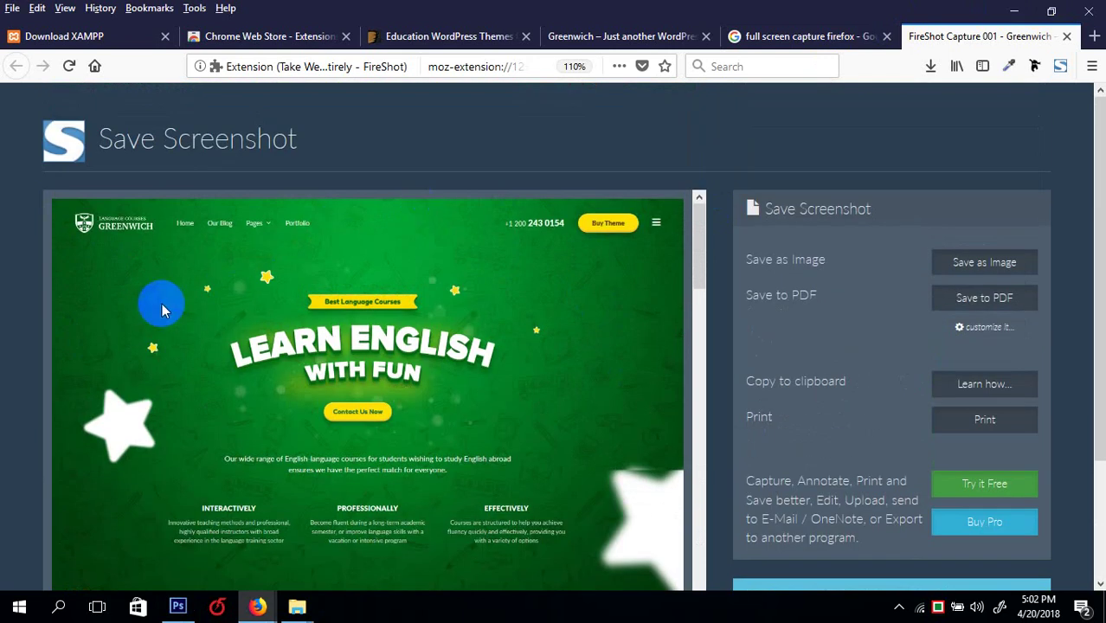
pyautogui.scroll(-2, 161, 302)
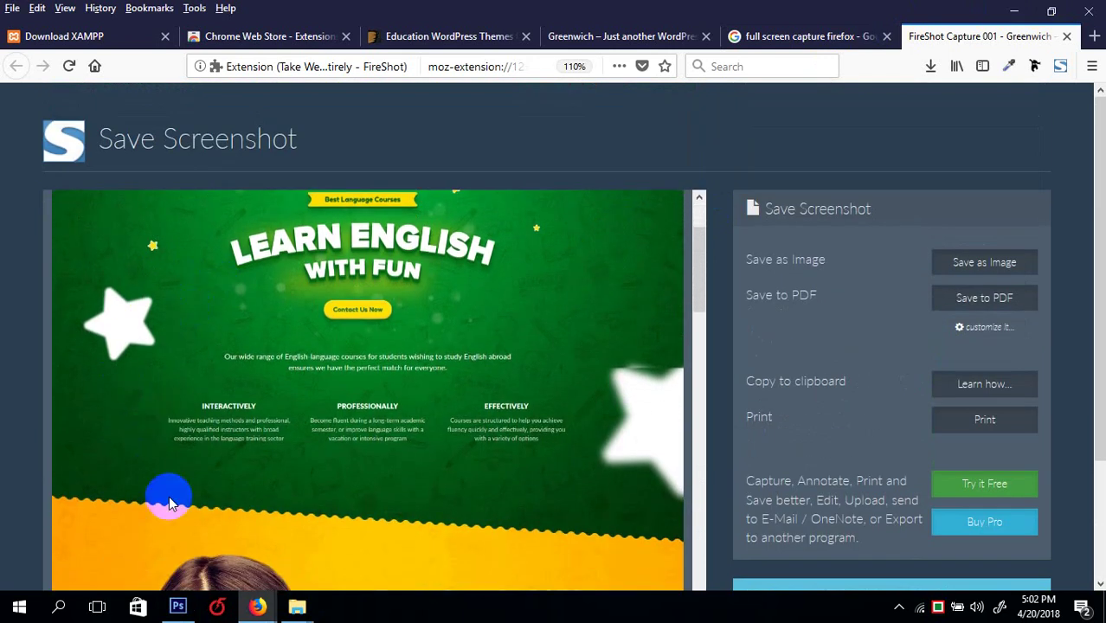
pyautogui.scroll(-1, 519, 294)
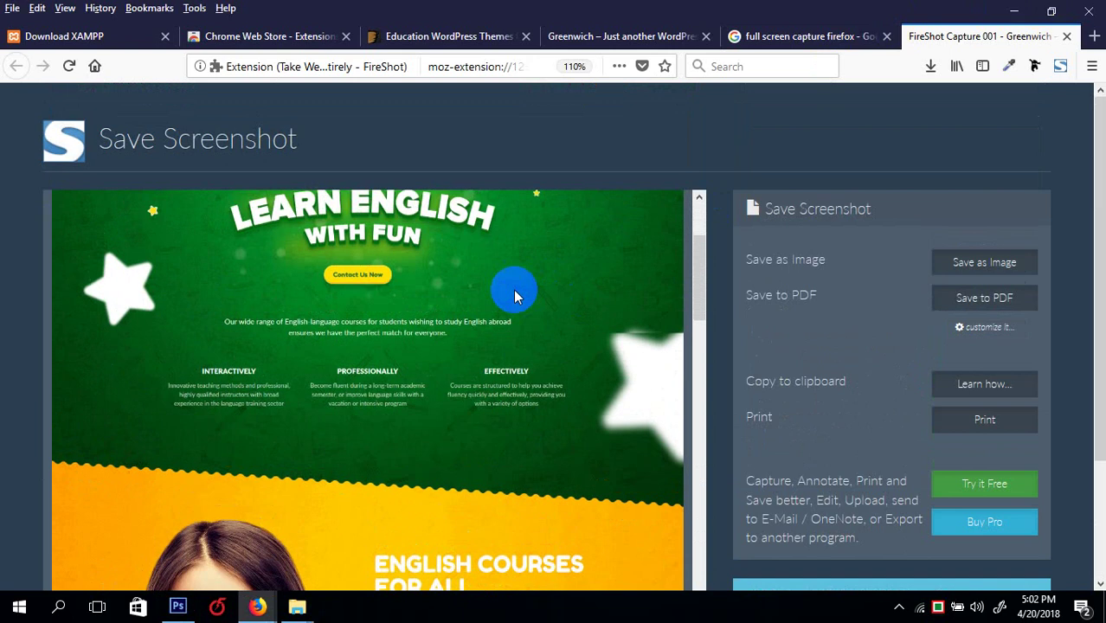
pyautogui.scroll(2, 511, 291)
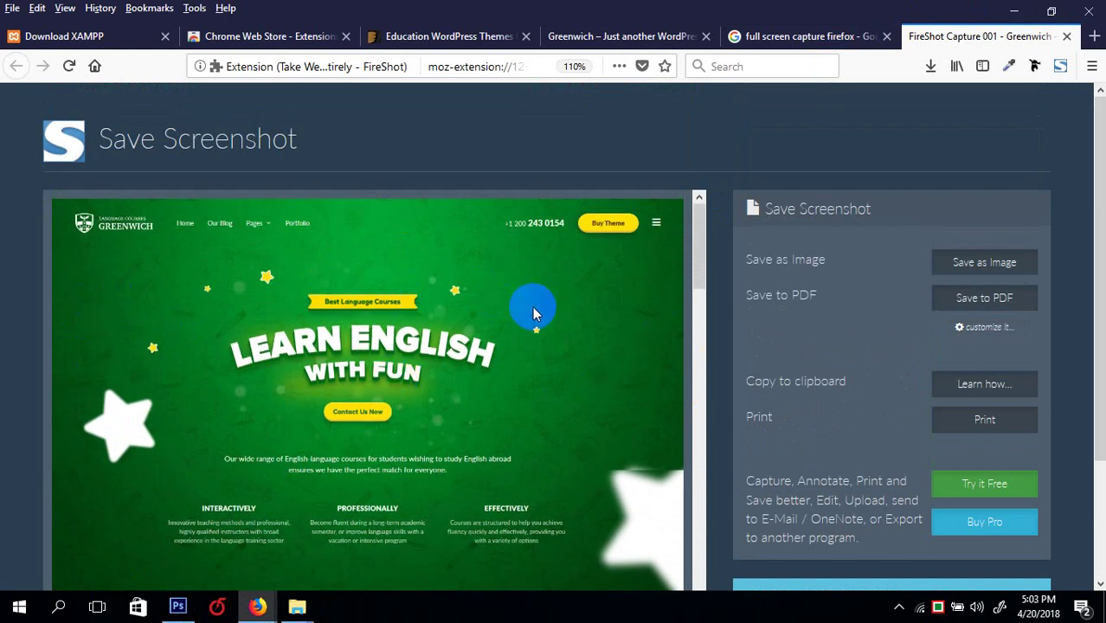
pyautogui.scroll(-4, 531, 310)
pyautogui.scroll(4, 530, 309)
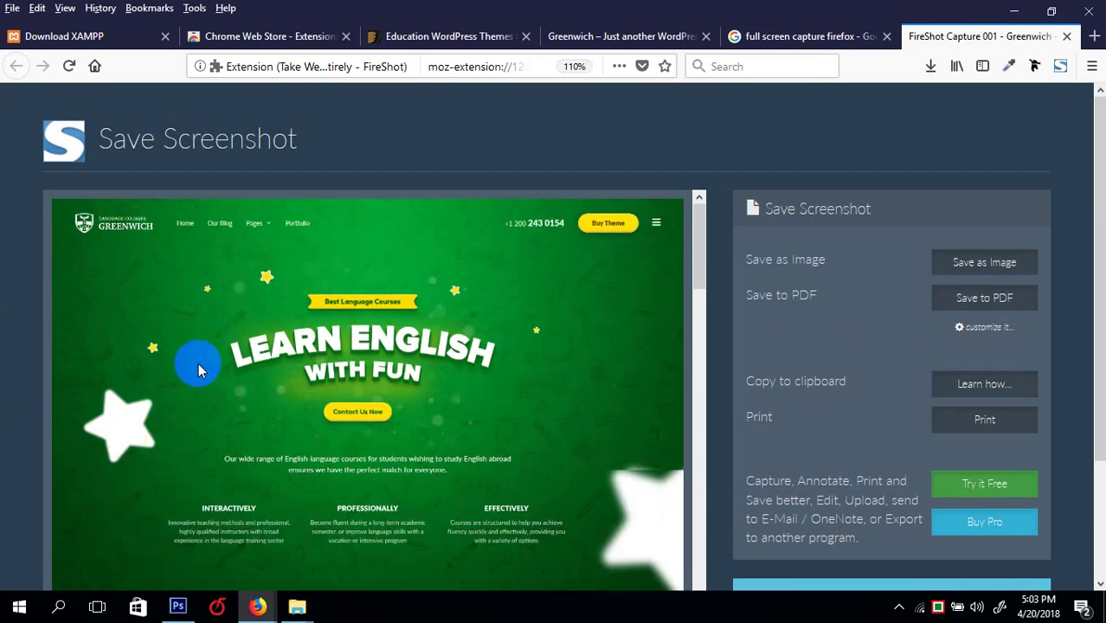
# - Examine the captured courses, About Our School, tutoring prices and contacts sections, comparing how each section's edge meets the next
pyautogui.scroll(-1, 301, 585)
pyautogui.scroll(-20, 342, 439)
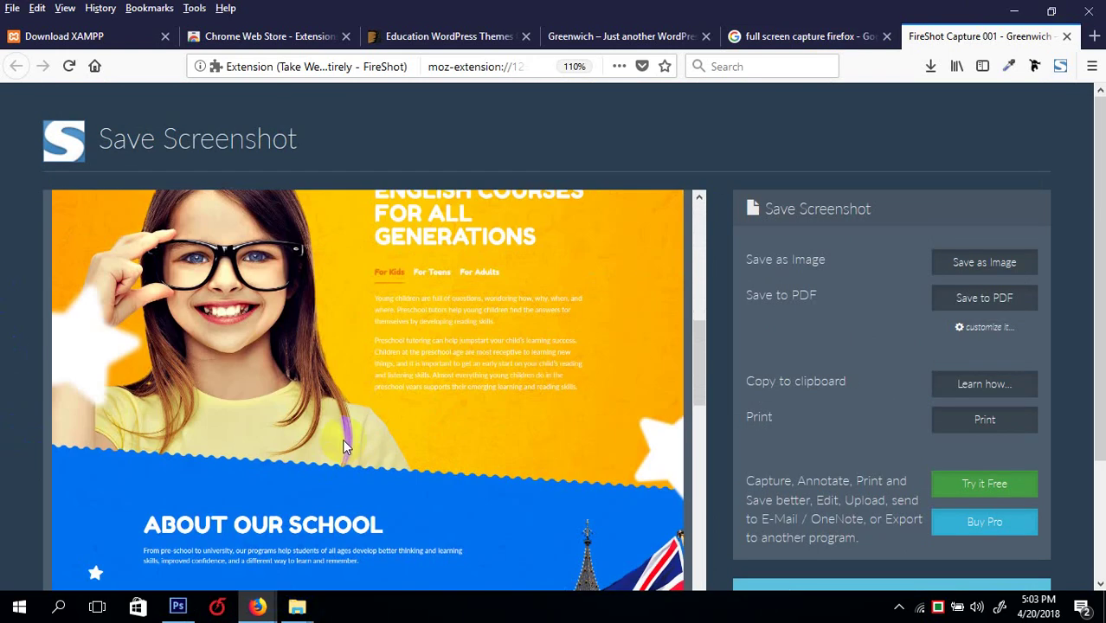
pyautogui.scroll(8, 394, 439)
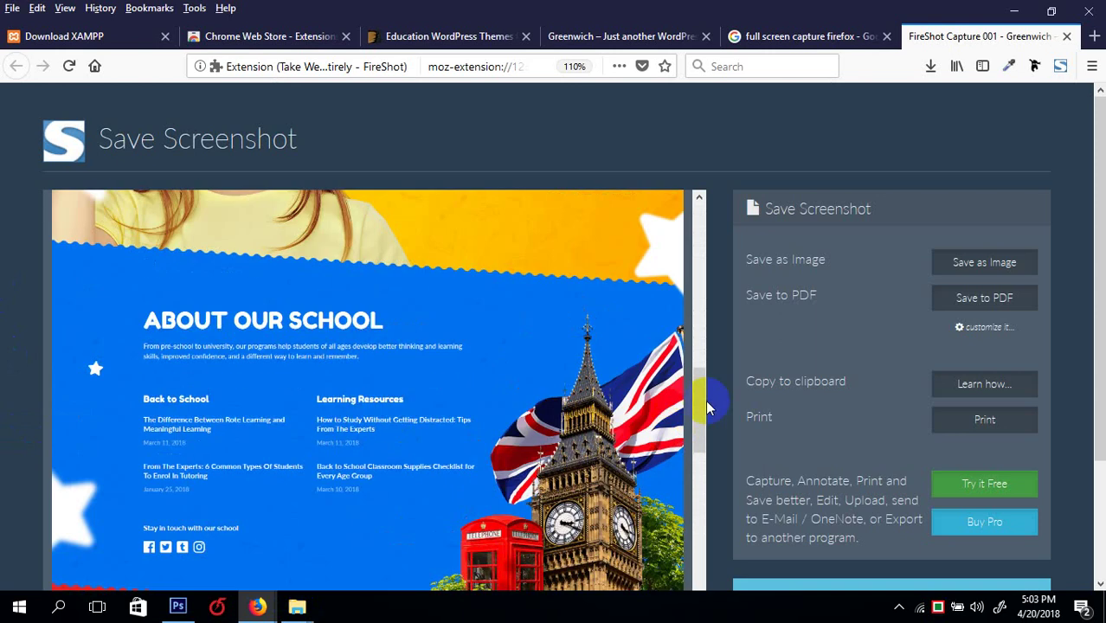
pyautogui.scroll(-8, 588, 445)
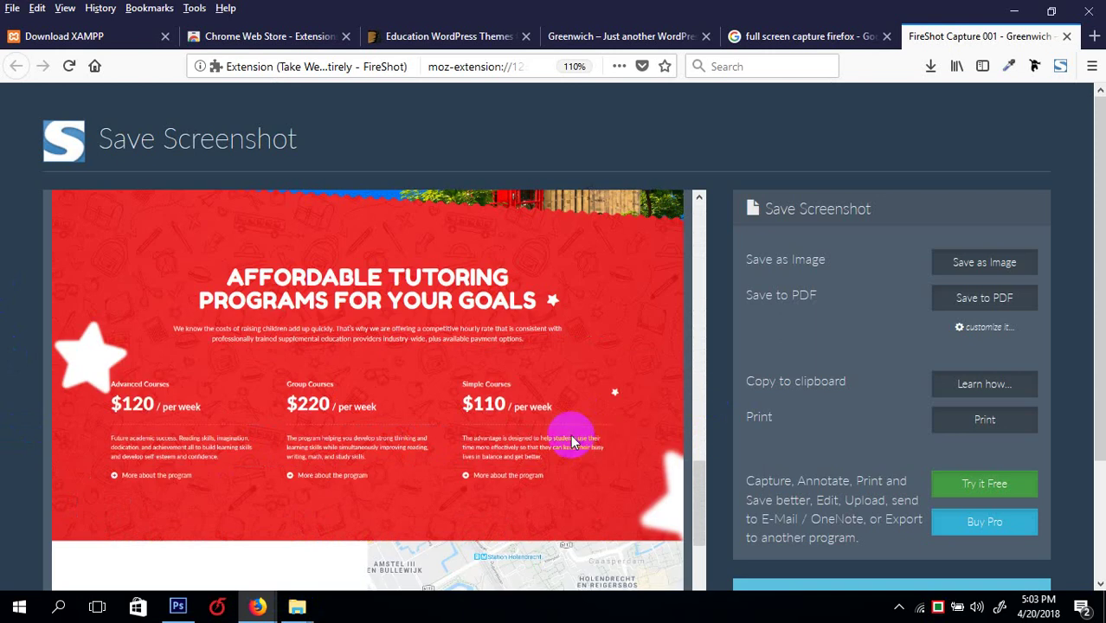
pyautogui.scroll(8, 216, 441)
pyautogui.scroll(-12, 227, 519)
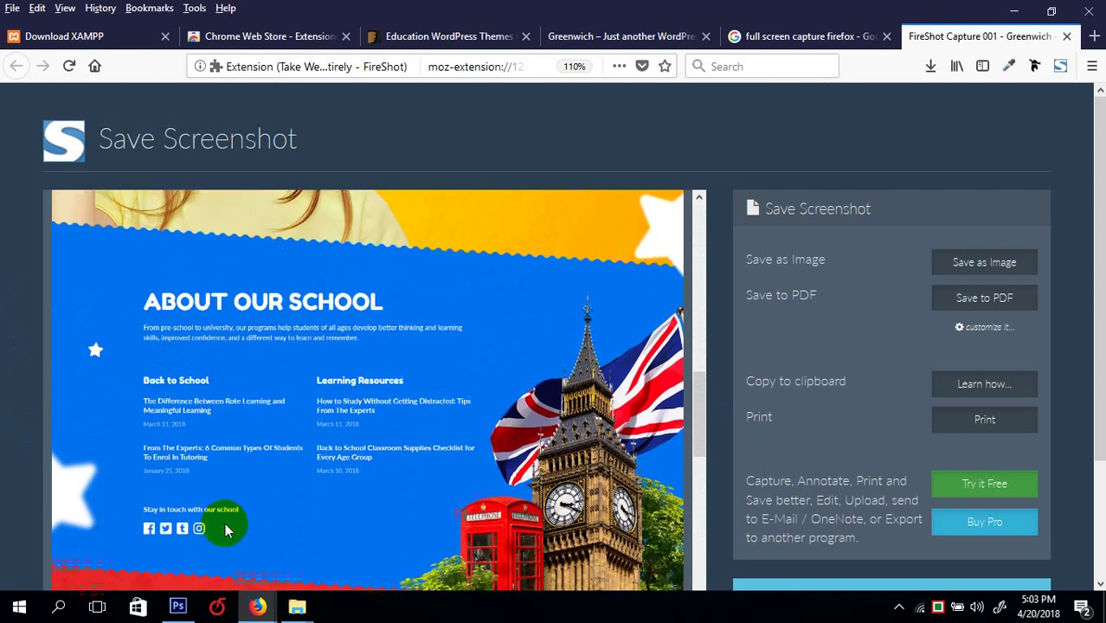
pyautogui.scroll(-1, 292, 451)
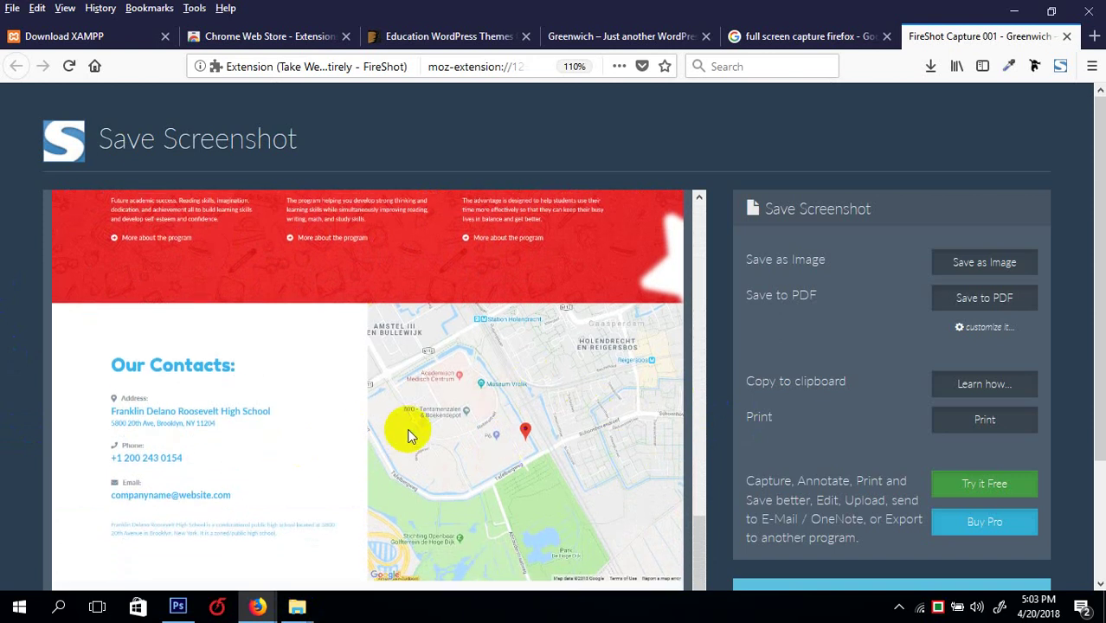
pyautogui.scroll(-3, 406, 428)
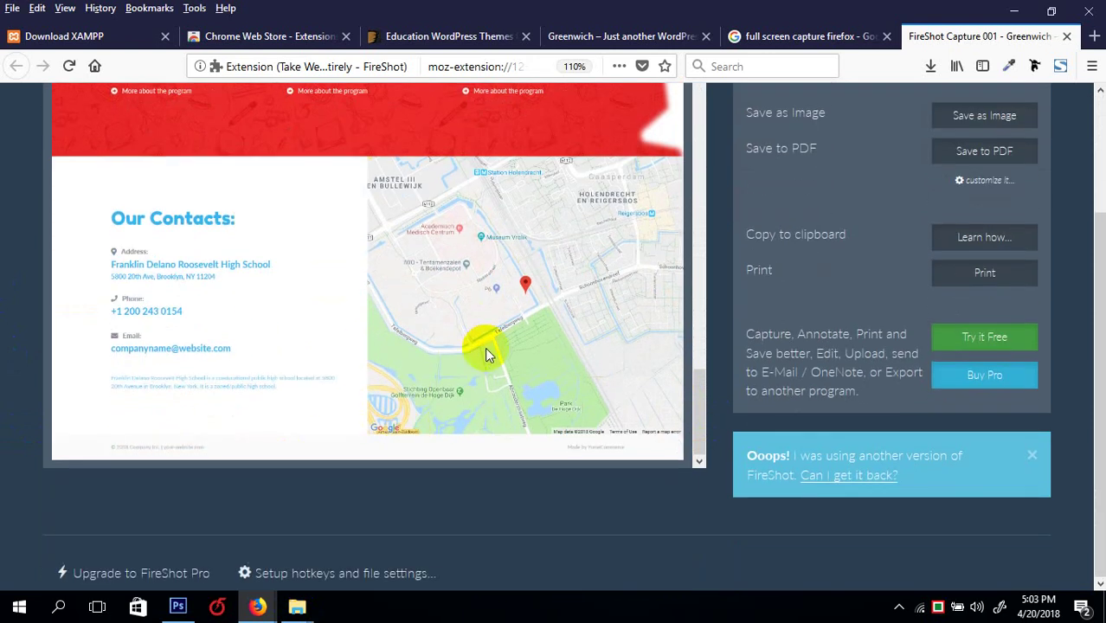
pyautogui.scroll(20, 464, 350)
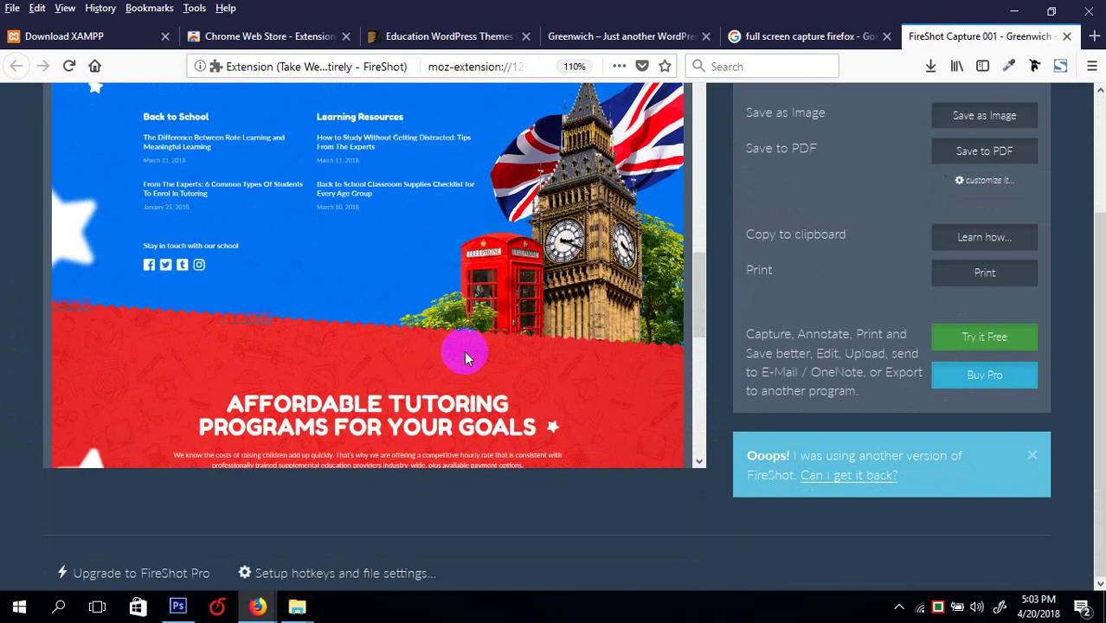
pyautogui.scroll(-20, 468, 342)
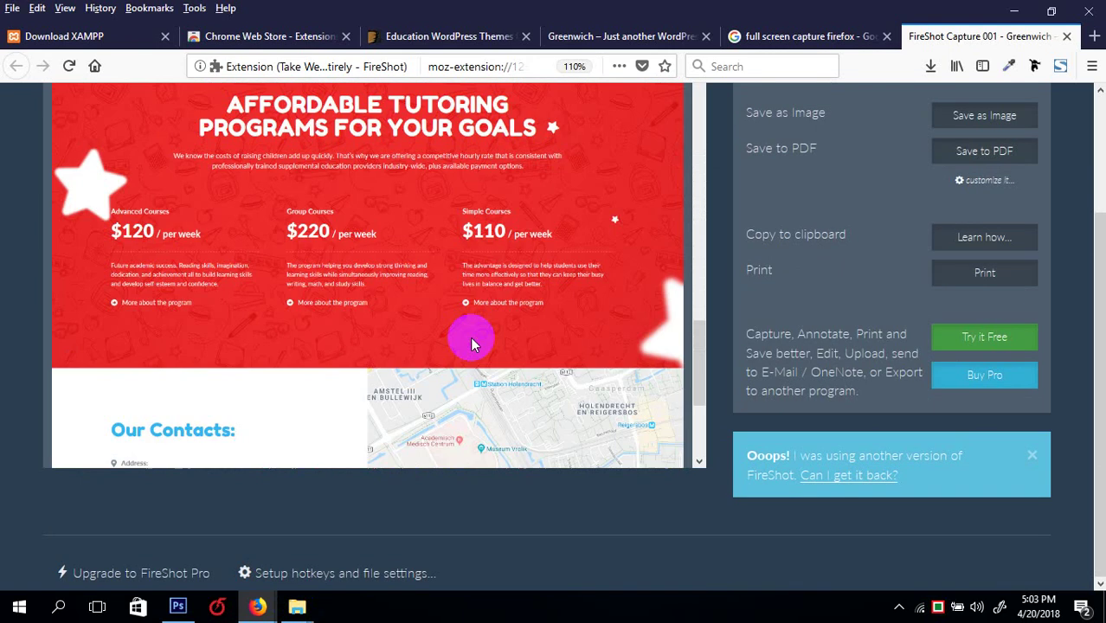
# - Open the live Greenwich page and examine its hero section and the English Courses for All Generations section
pyautogui.click(813, 39)
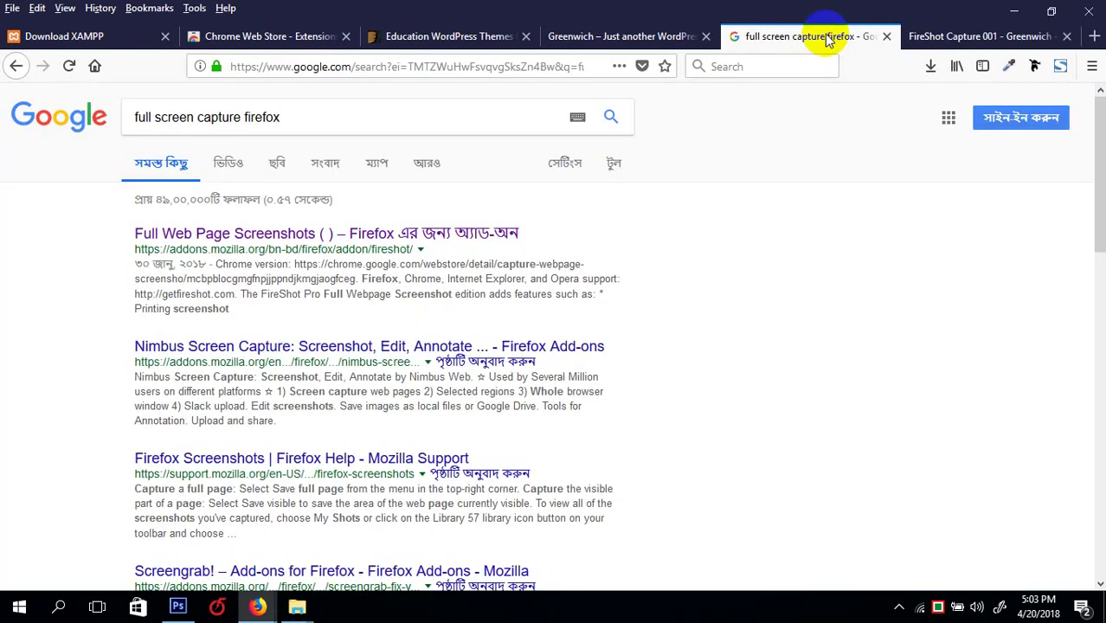
pyautogui.click(596, 39)
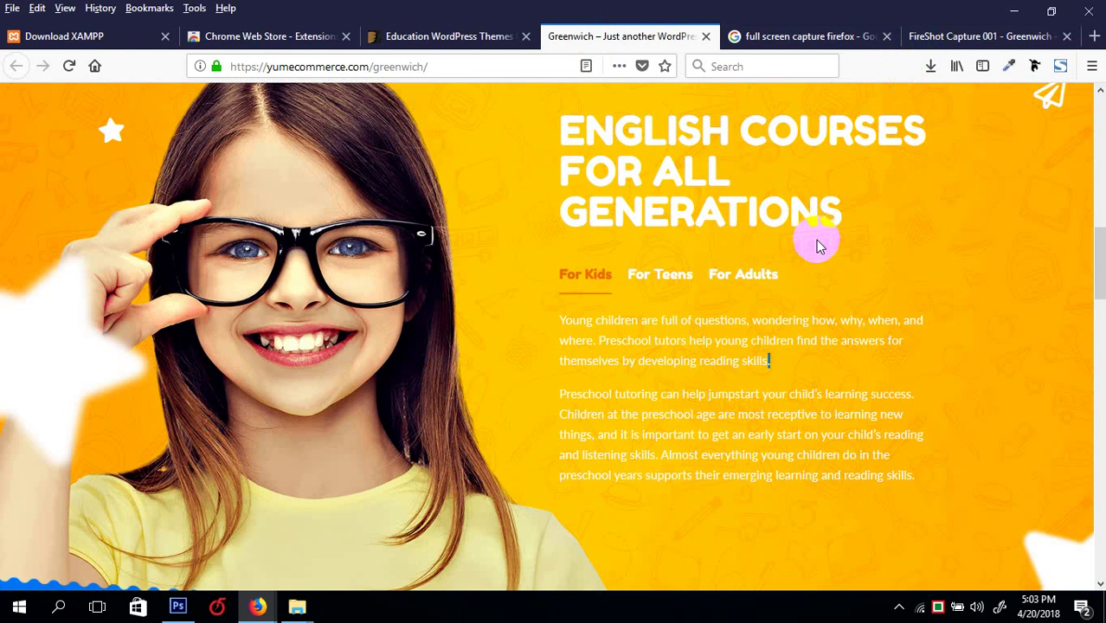
pyautogui.scroll(-5, 816, 239)
pyautogui.scroll(10, 816, 239)
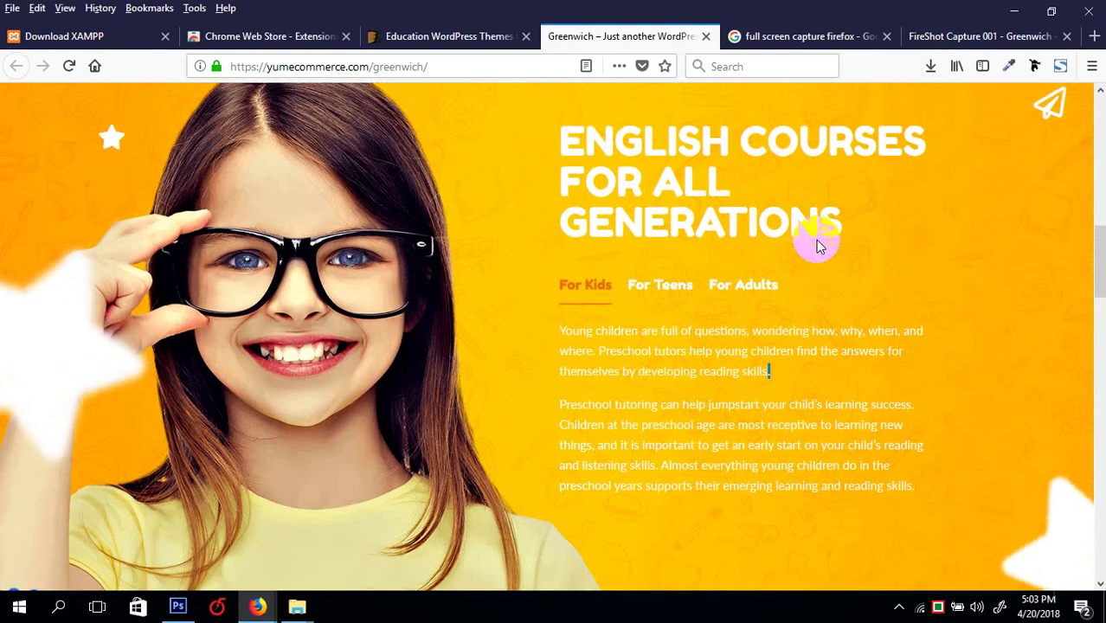
pyautogui.scroll(5, 816, 246)
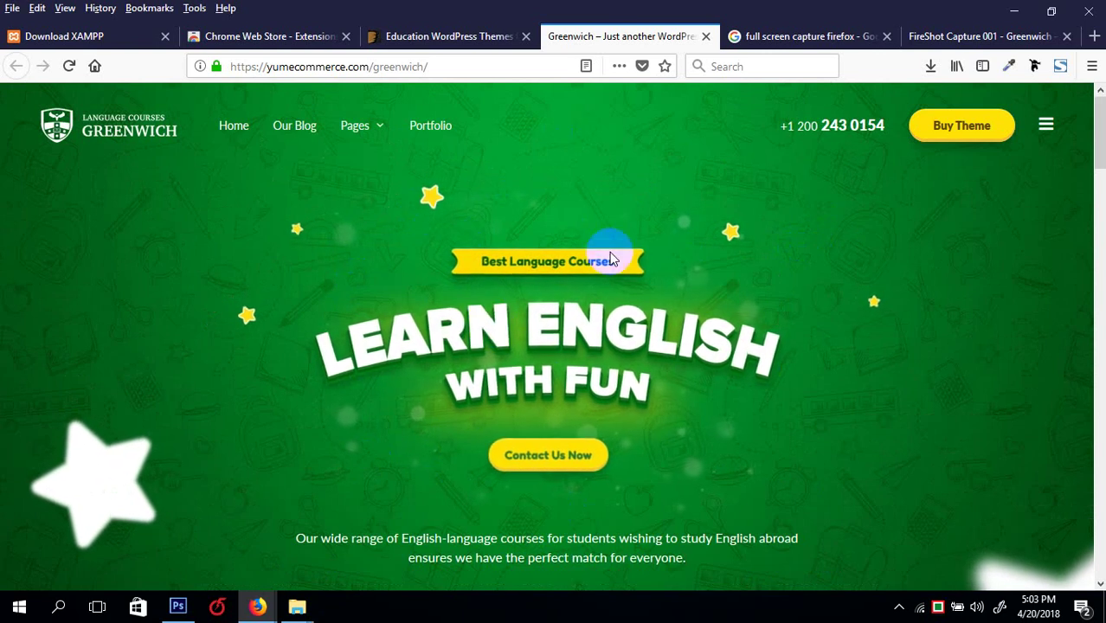
pyautogui.scroll(-5, 530, 351)
pyautogui.scroll(-5, 346, 338)
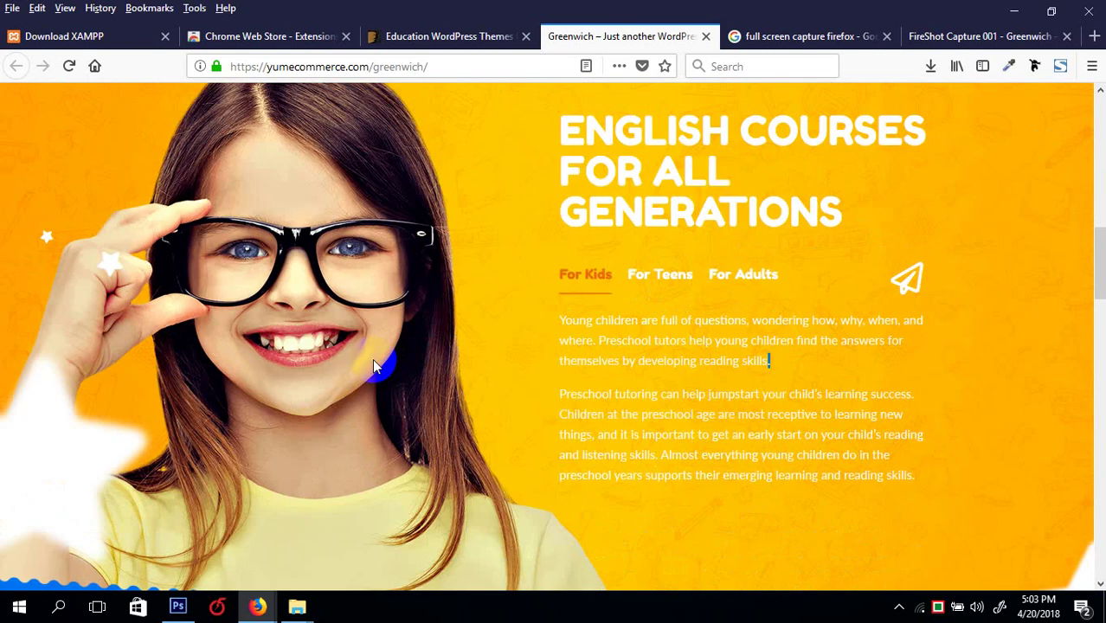
# - Examine the live Greenwich page's blue blog section and the wavy borders between its green, orange and red sections
pyautogui.scroll(-5, 519, 258)
pyautogui.scroll(-10, 519, 268)
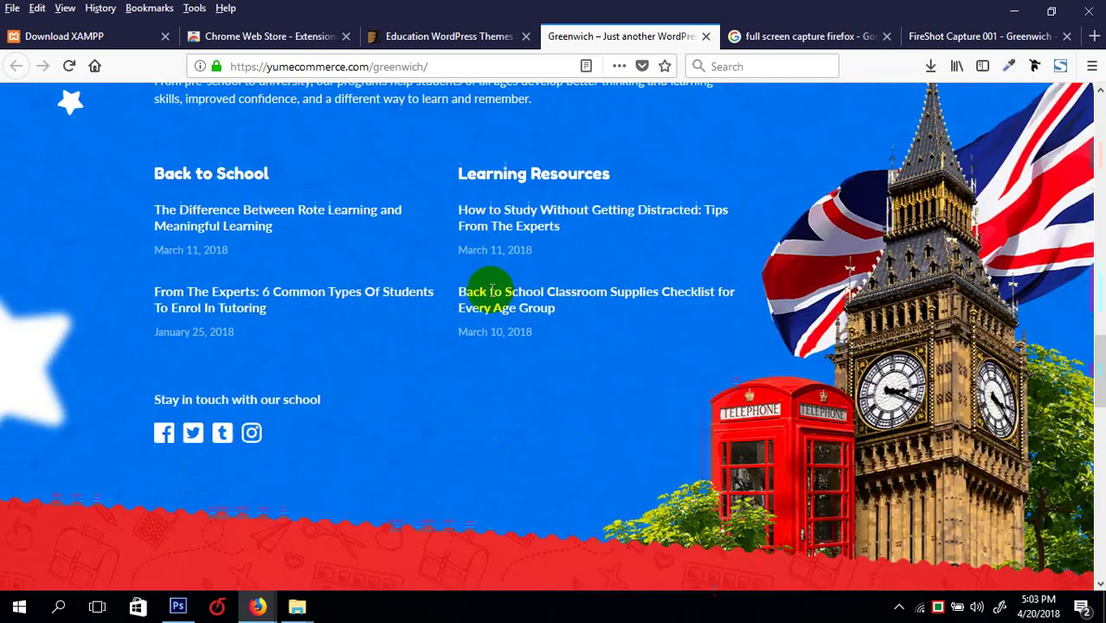
pyautogui.scroll(12, 492, 294)
pyautogui.scroll(10, 490, 297)
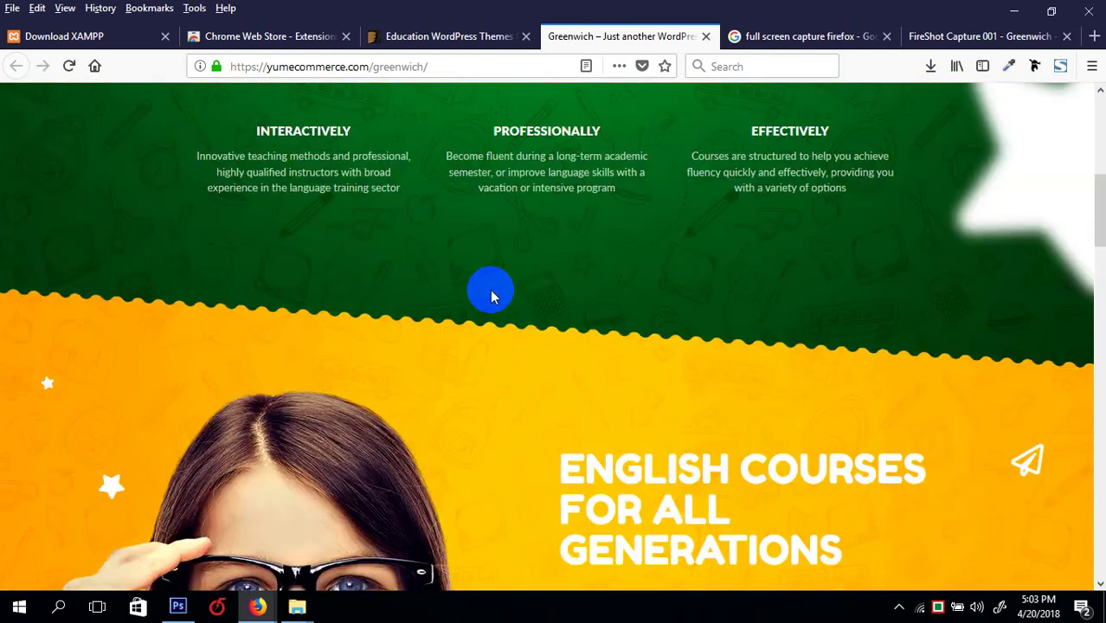
pyautogui.scroll(2, 490, 296)
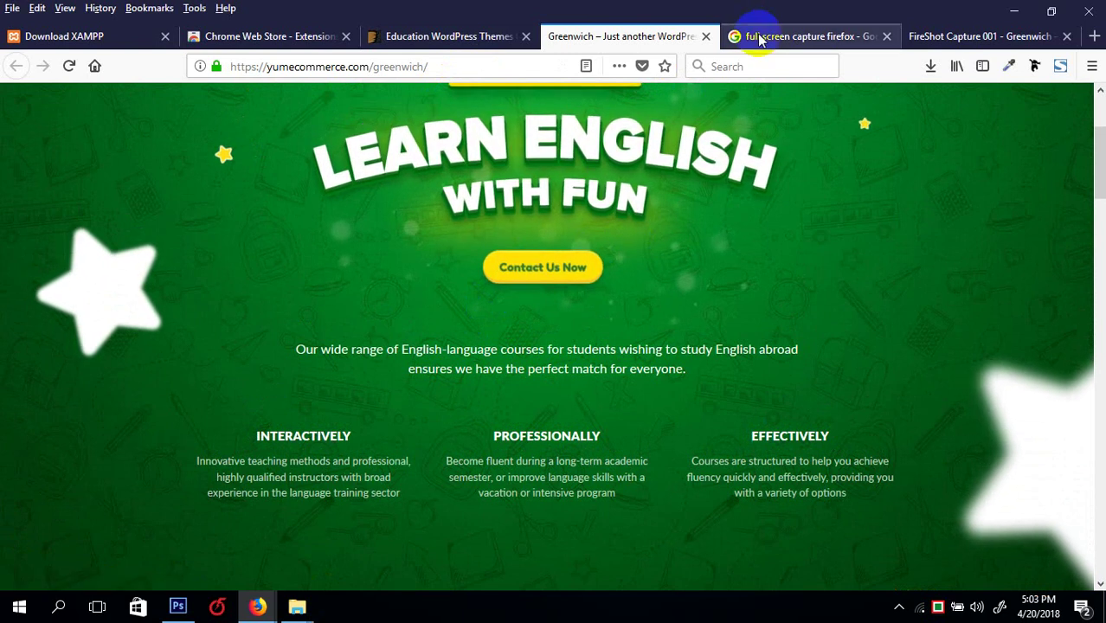
pyautogui.click(426, 35)
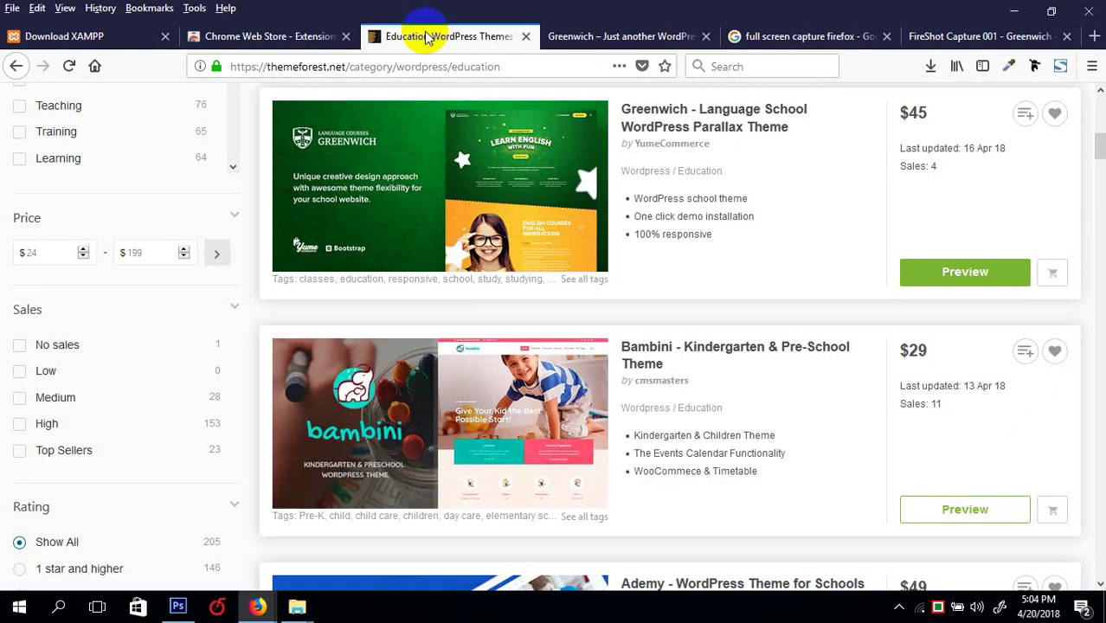
pyautogui.click(381, 170)
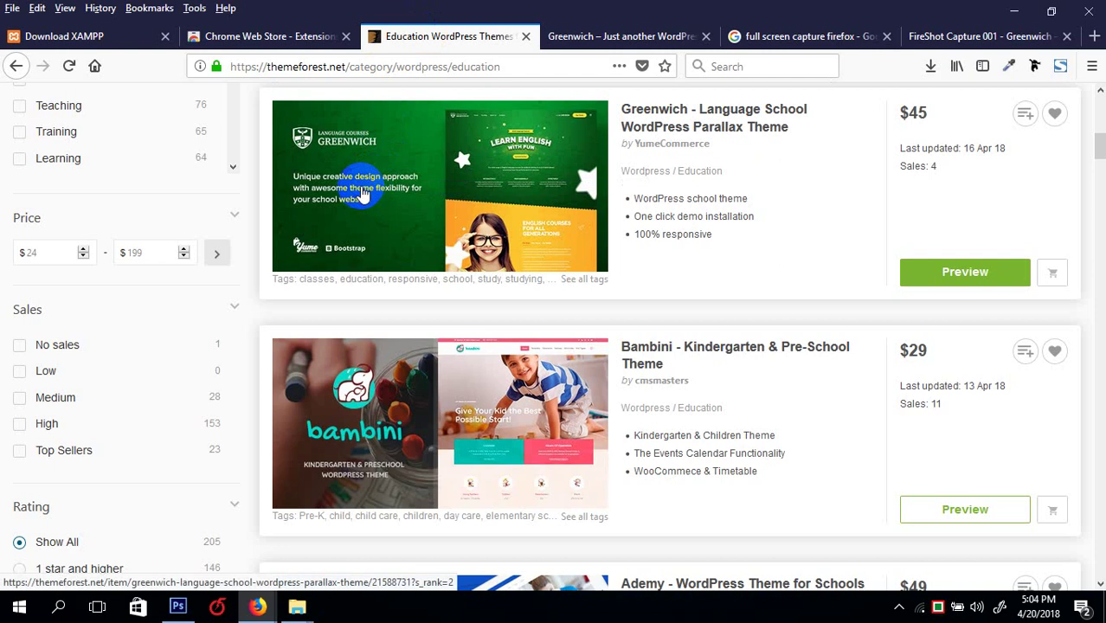
pyautogui.click(277, 39)
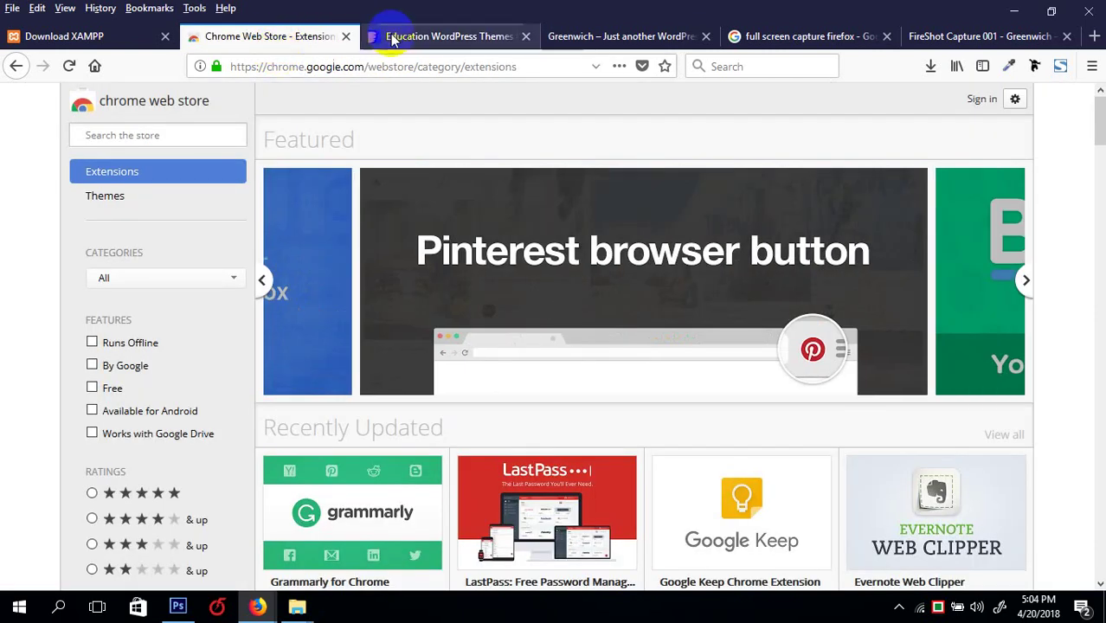
# - Switch to Photoshop, dismissing the radius value alert and minimising the browser window
pyautogui.click(177, 608)
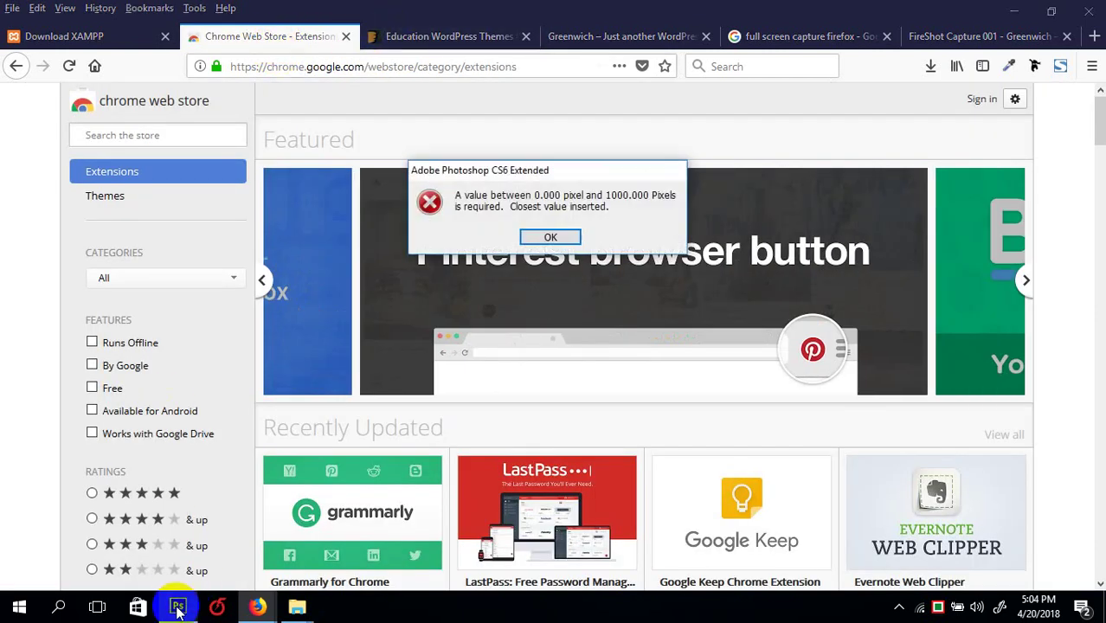
pyautogui.click(558, 237)
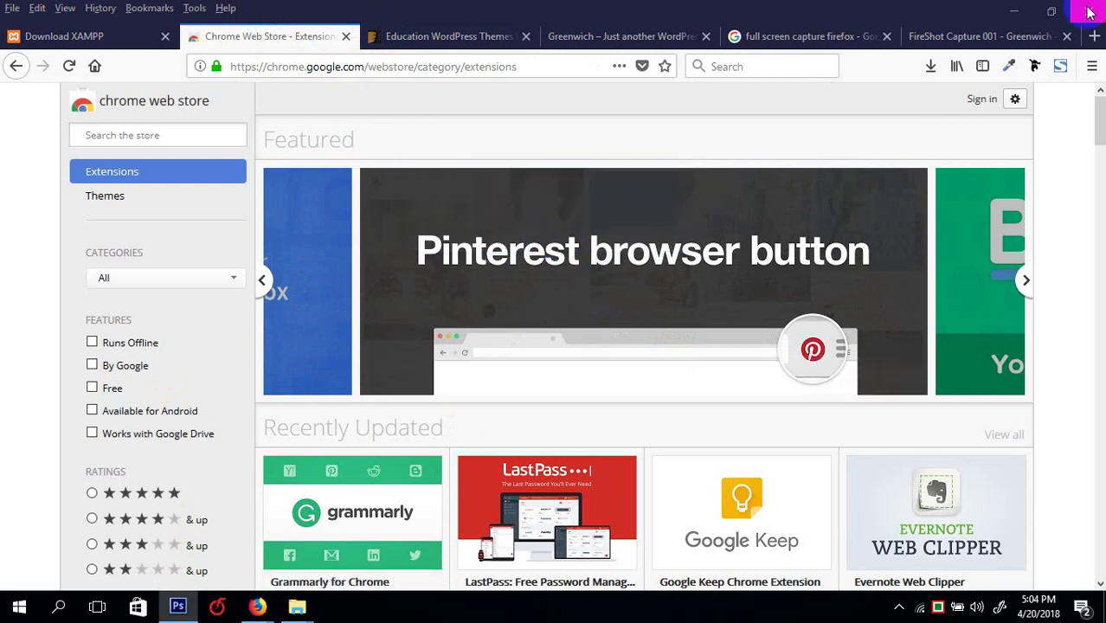
pyautogui.click(1019, 11)
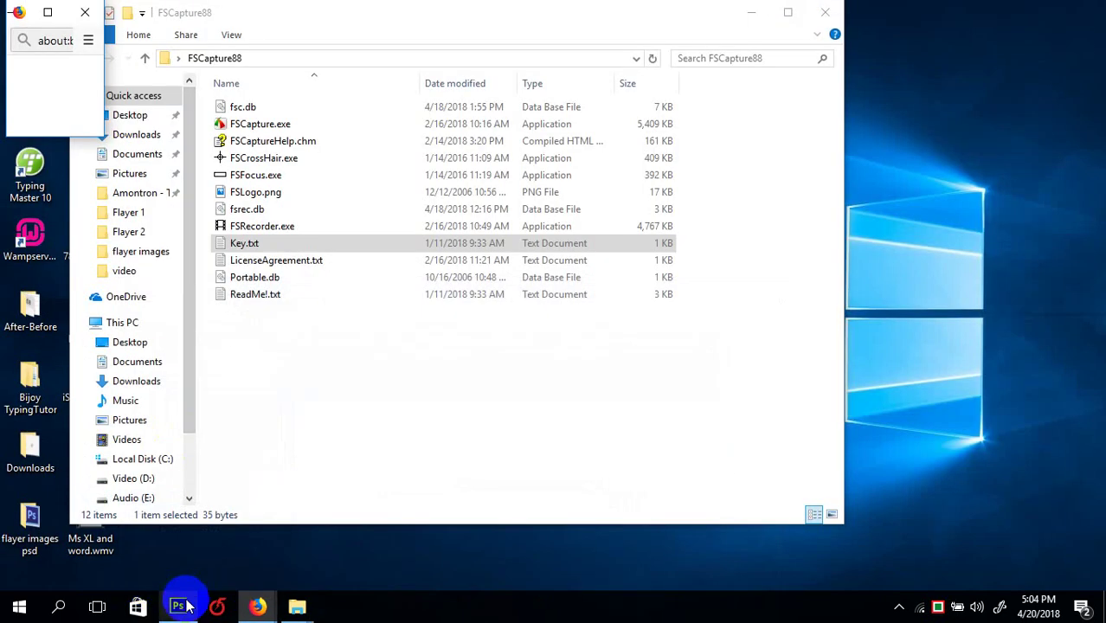
pyautogui.click(179, 606)
# - Delete the yellow band layer and the dark grey rounded rectangle from the grid template
pyautogui.hotkey('ctrl', '+')
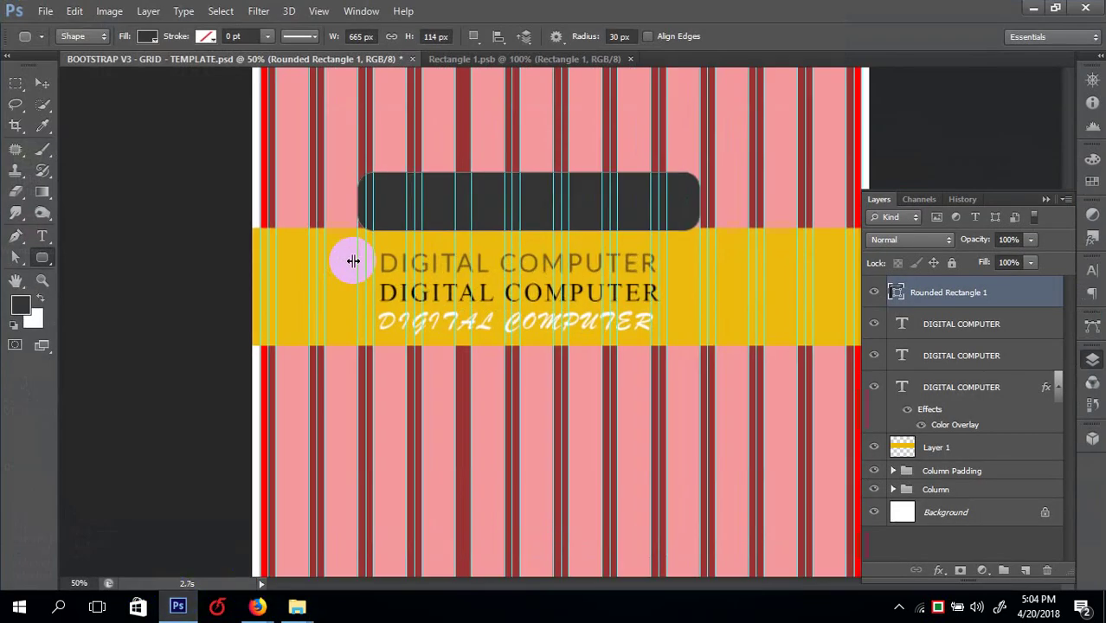
pyautogui.click(41, 84)
pyautogui.hotkey('ctrl', '-')
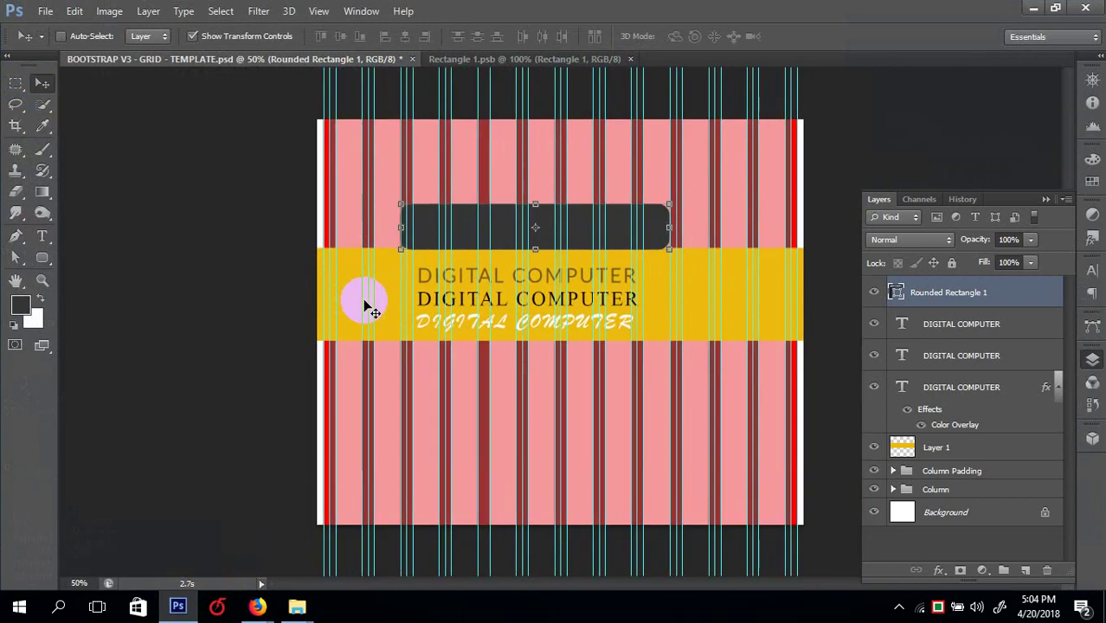
pyautogui.rightClick(370, 300)
pyautogui.click(378, 312)
pyautogui.press('Delete')
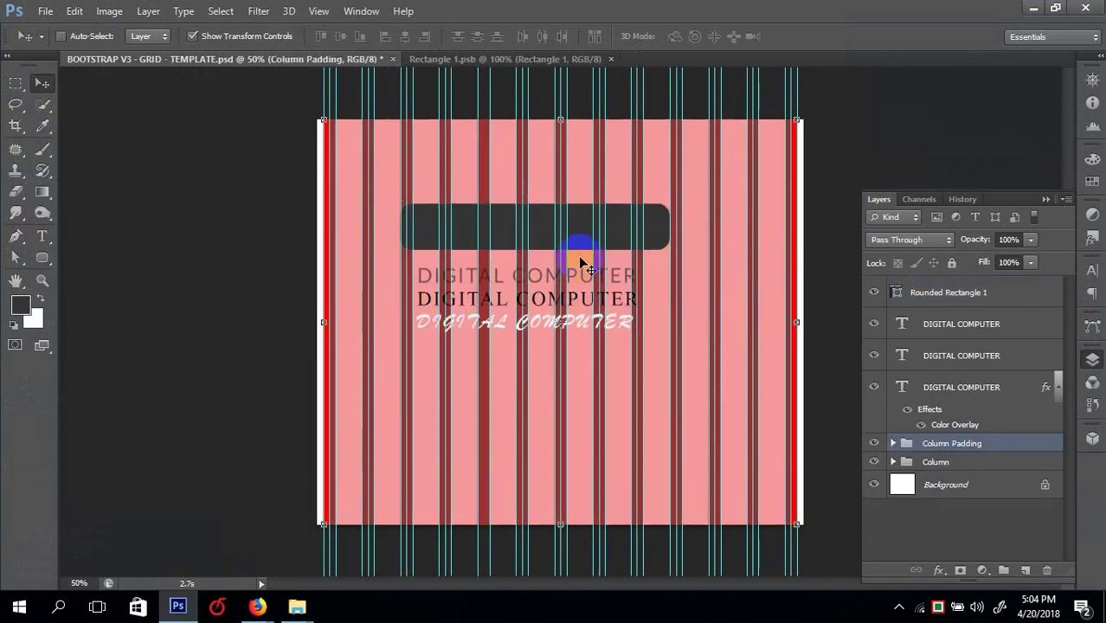
pyautogui.rightClick(579, 241)
pyautogui.click(584, 247)
pyautogui.press('Delete')
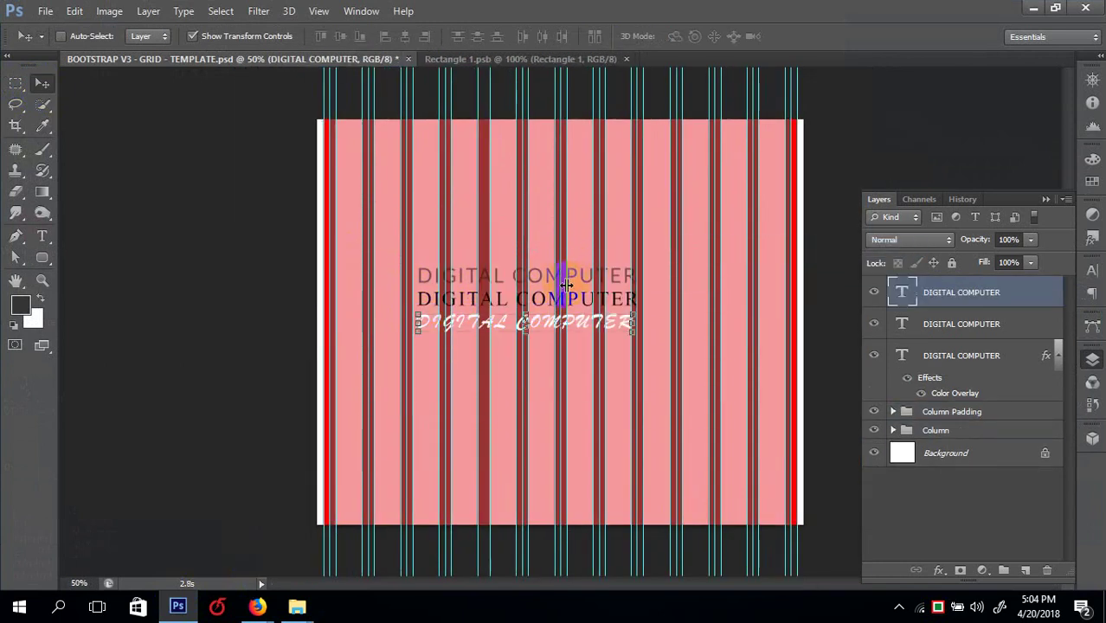
# - Delete the three DIGITAL COMPUTER text layers, leaving only the grid groups and the background
pyautogui.press('Delete')
pyautogui.press('Delete')
pyautogui.press('Delete')
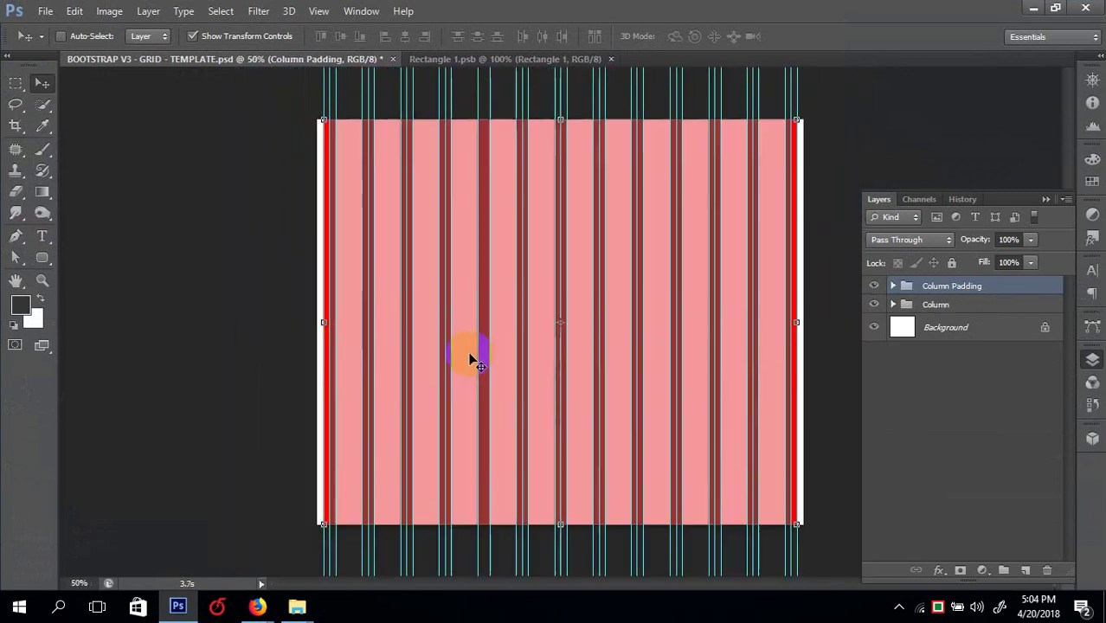
# - Check the grid template's pixel dimensions in Image Size and leave them as they are
pyautogui.scroll(1, 471, 360)
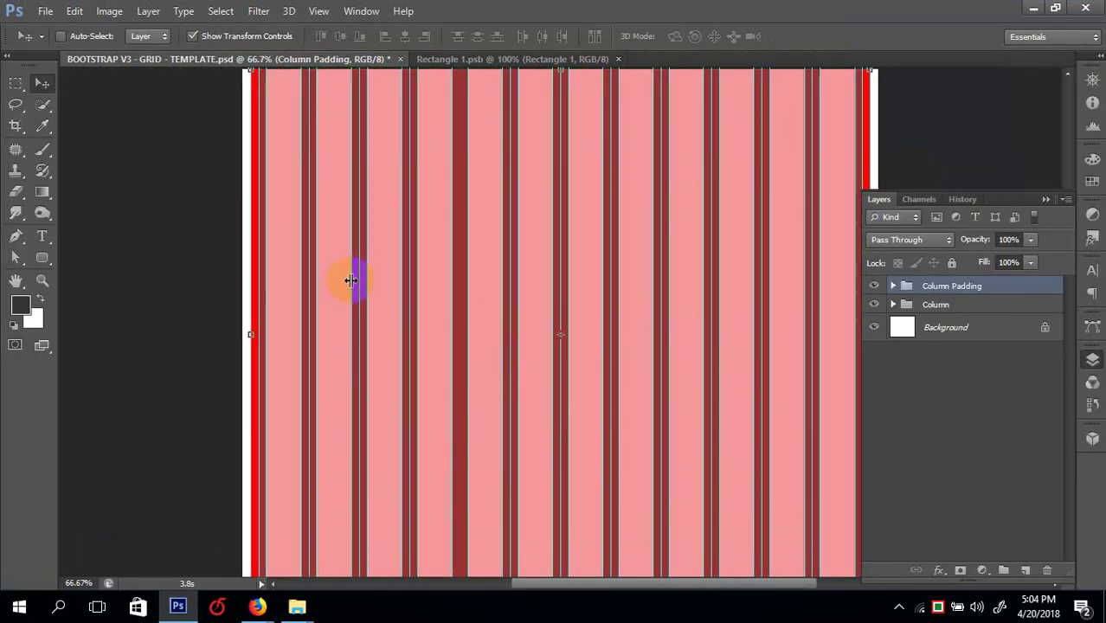
pyautogui.scroll(-1, 350, 279)
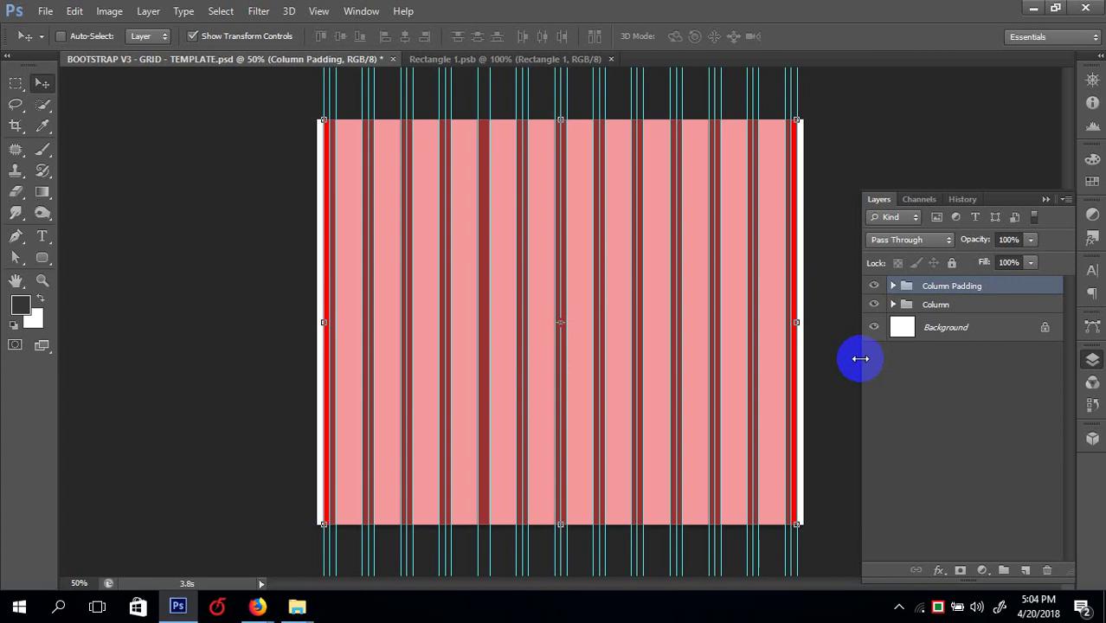
pyautogui.hotkey('ctrl', 'alt', 'i')
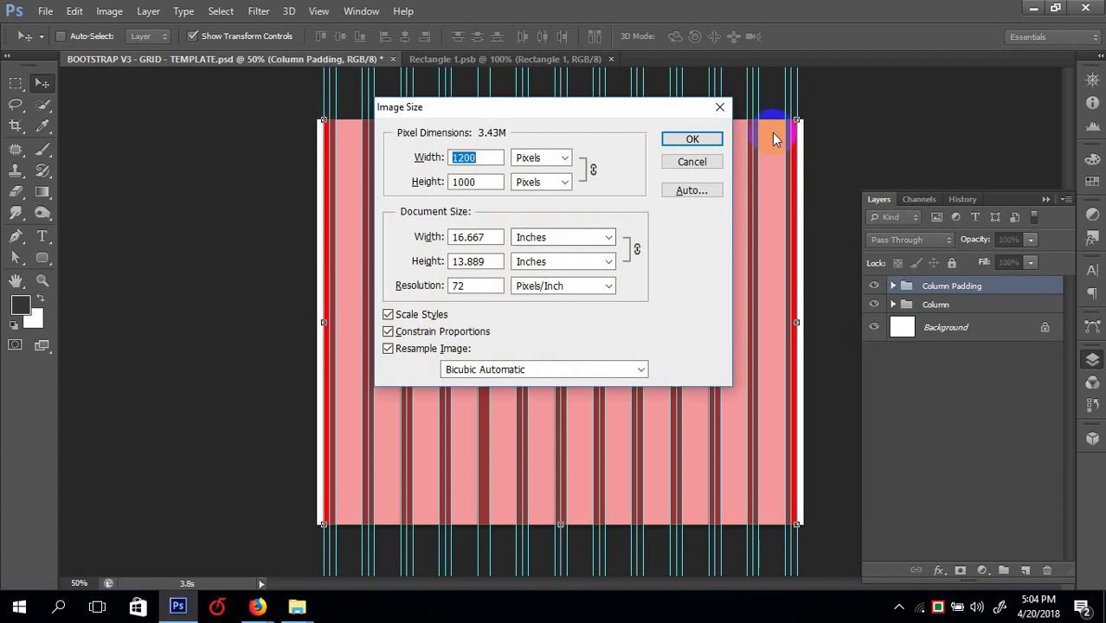
pyautogui.click(691, 162)
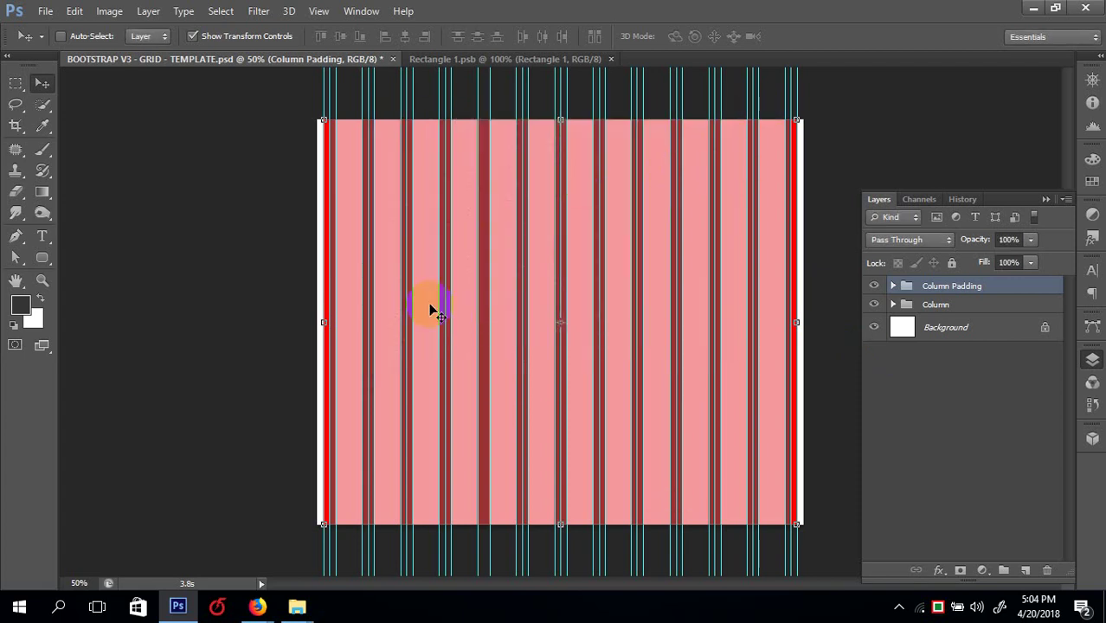
# - Measure the width of the red strip at the grid's left edge with a rectangular marquee
pyautogui.hotkey('ctrl', '-')
pyautogui.hotkey('ctrl', '+')
pyautogui.hotkey('ctrl', '+')
pyautogui.moveTo(405, 268); pyautogui.dragTo(302, 154)
pyautogui.press('Tab')
pyautogui.hotkey('ctrl', '-')
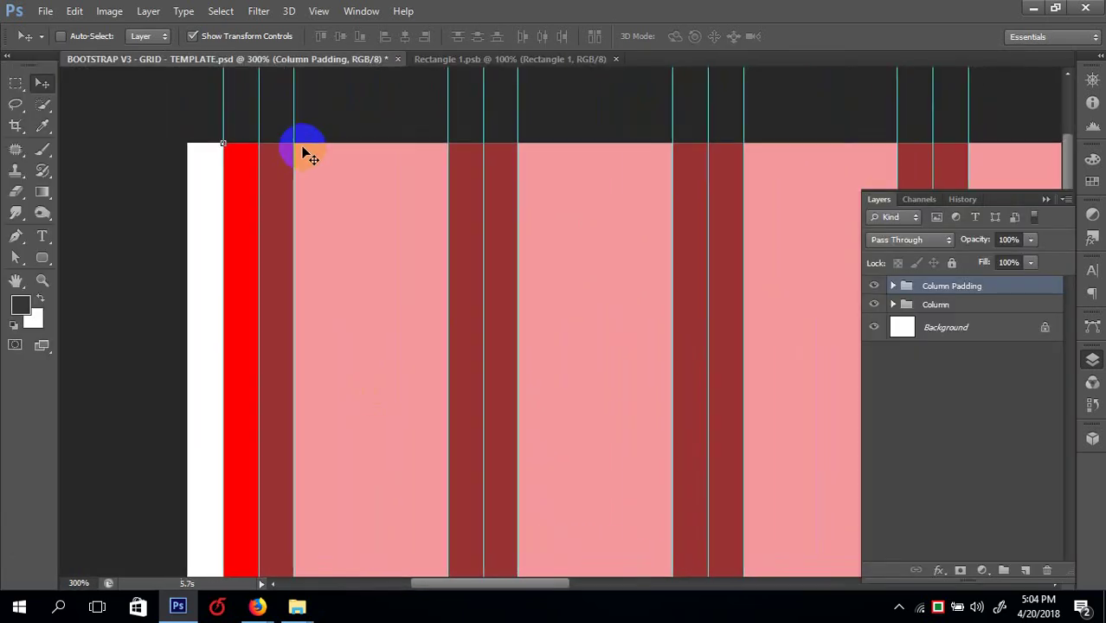
pyautogui.moveTo(41, 257); pyautogui.dragTo(7, 95)
pyautogui.click(13, 87)
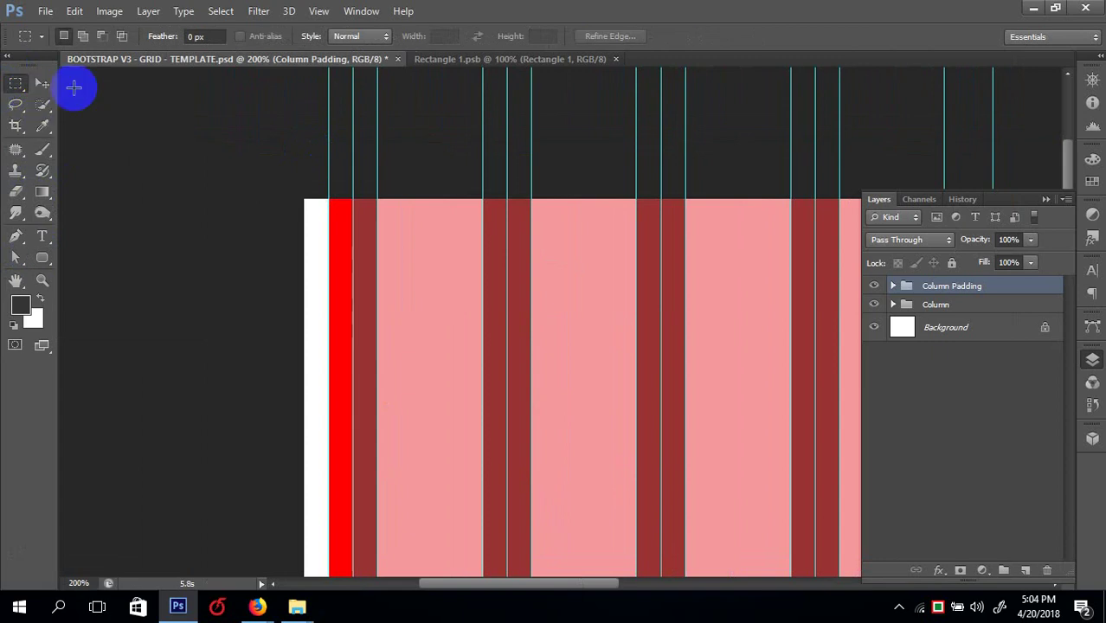
pyautogui.hotkey('ctrl', '+')
pyautogui.moveTo(217, 223); pyautogui.dragTo(319, 272)
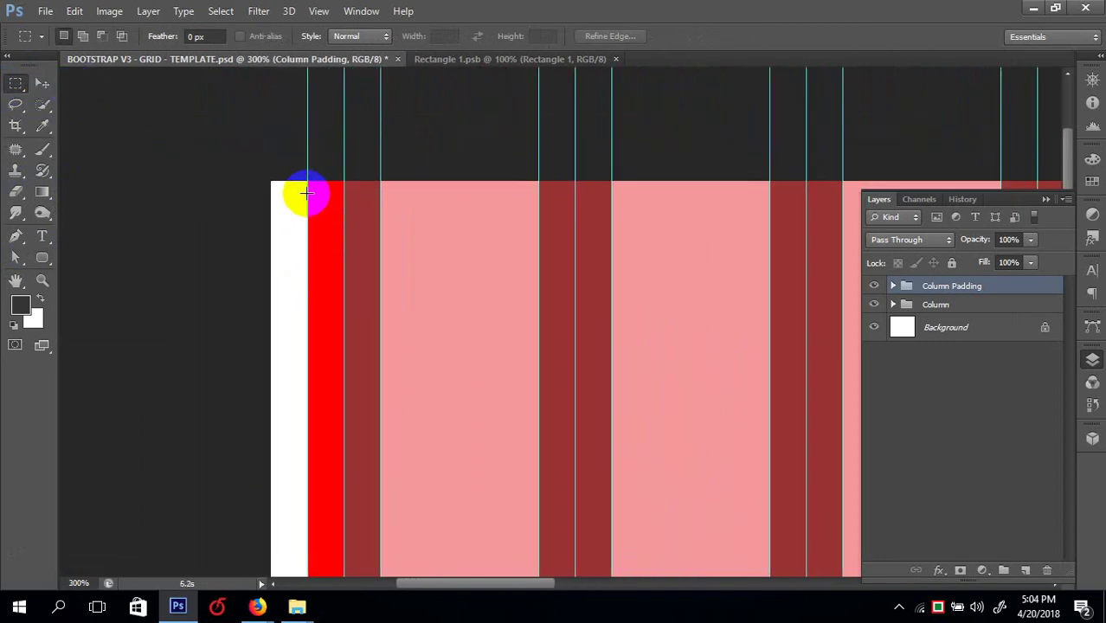
pyautogui.moveTo(307, 192); pyautogui.dragTo(340, 238)
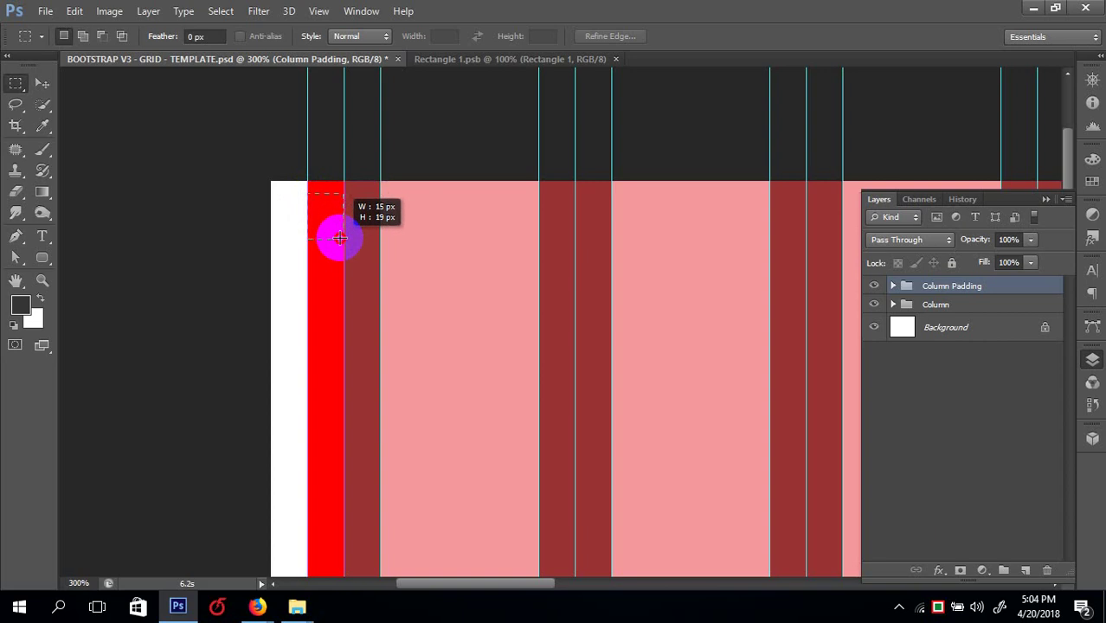
pyautogui.moveTo(340, 238); pyautogui.dragTo(343, 240)
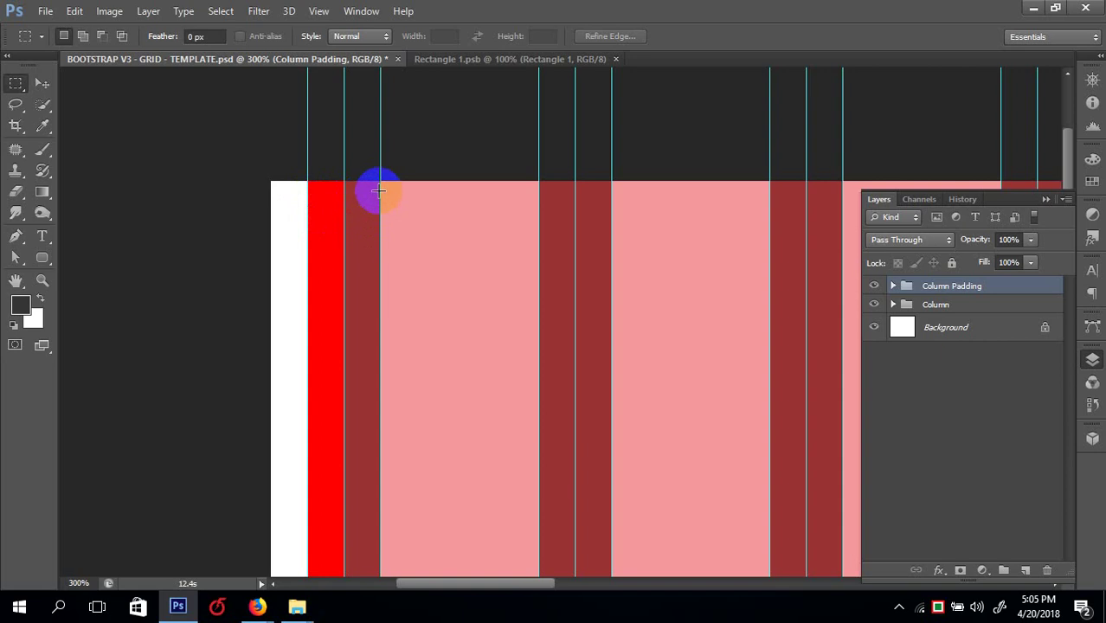
# - Measure the first pink column between its guides with a rectangular marquee and deselect it
pyautogui.moveTo(379, 191); pyautogui.dragTo(541, 311)
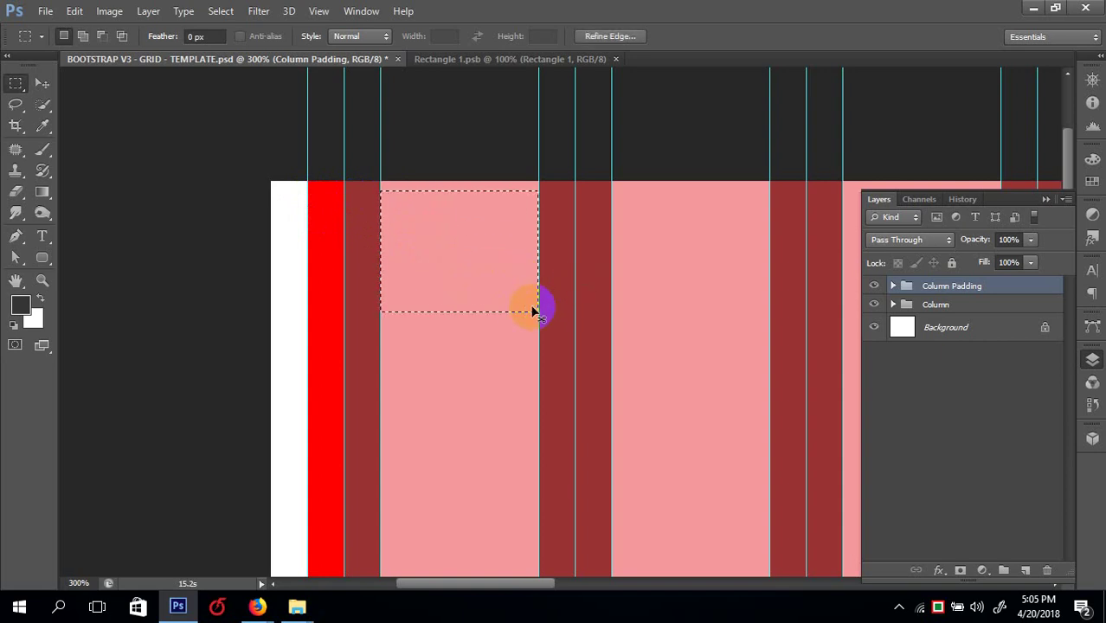
pyautogui.hotkey('ctrl', '-')
pyautogui.hotkey('ctrl', '-')
pyautogui.click(406, 276)
pyautogui.hotkey('ctrl', '+')
pyautogui.hotkey('ctrl', '+')
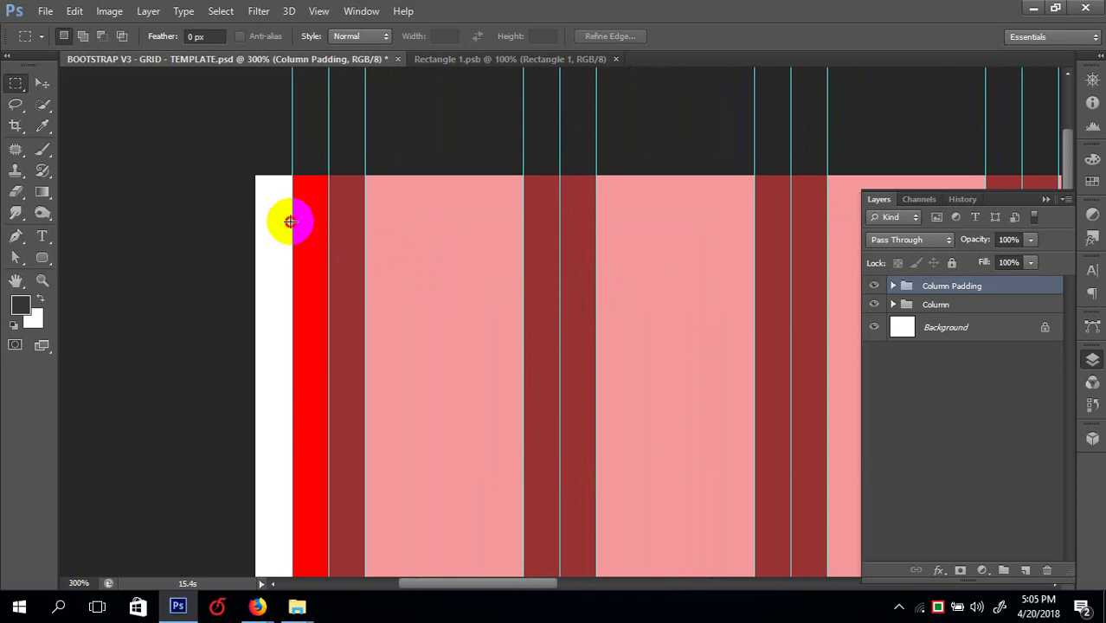
# - Marquee the left red strip again between its guides, compare it with the whole grid, and deselect
pyautogui.moveTo(290, 222); pyautogui.dragTo(328, 302)
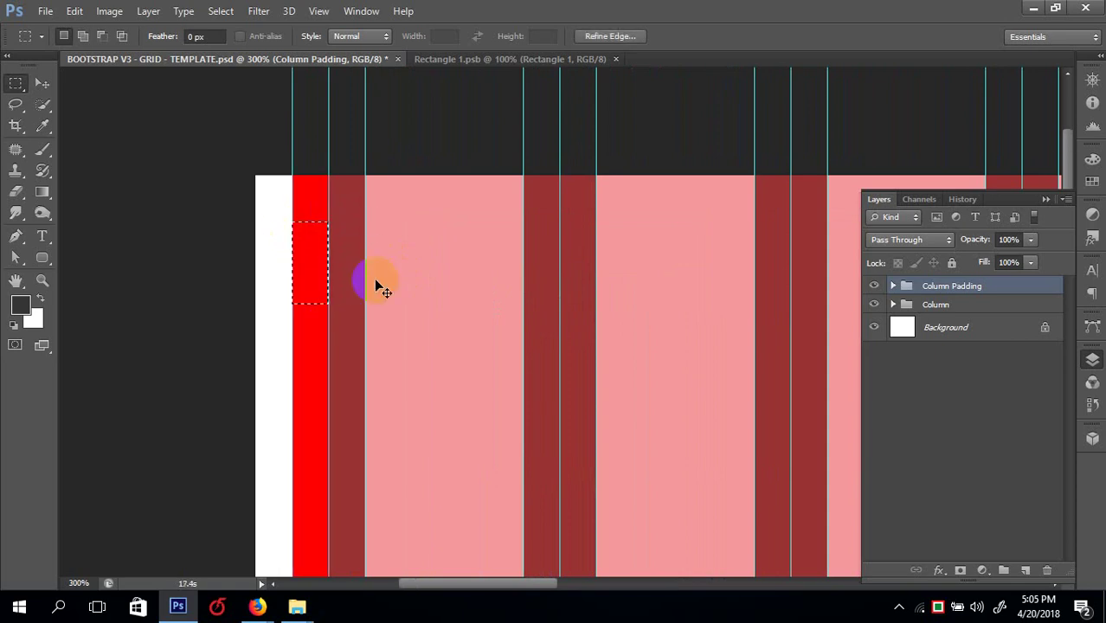
pyautogui.hotkey('ctrl', '-')
pyautogui.hotkey('ctrl', '-')
pyautogui.hotkey('ctrl', '-')
pyautogui.moveTo(612, 136); pyautogui.dragTo(548, 153)
pyautogui.hotkey('ctrl', '+')
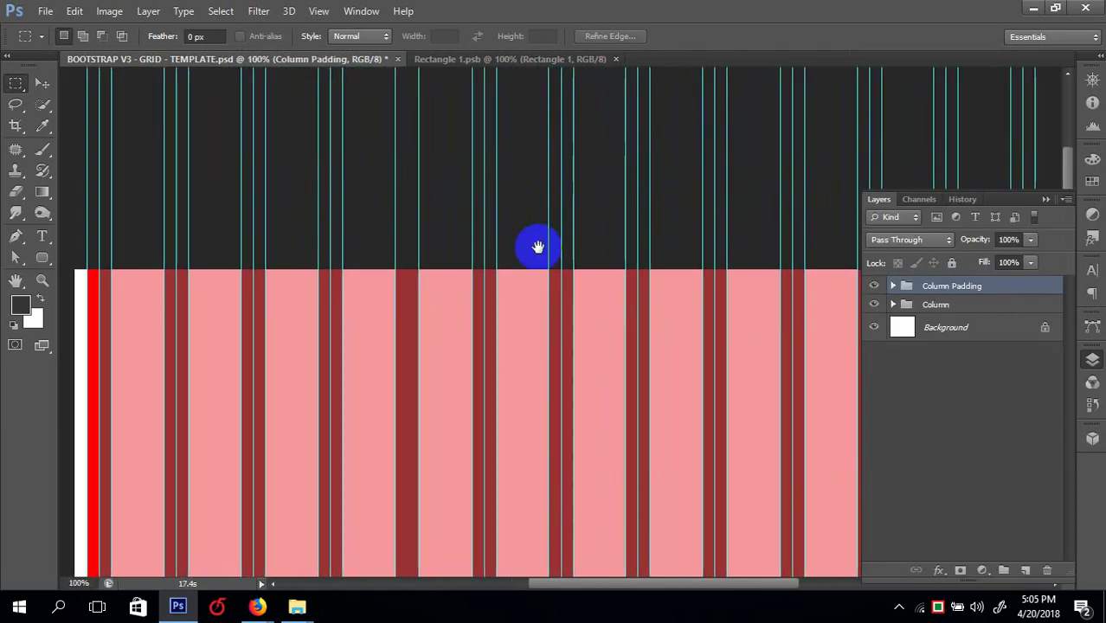
# - Hide the panels, outline the left red strip and the first pink column with marquees, and deselect
pyautogui.hscroll(-2, 537, 247)
pyautogui.press('Tab')
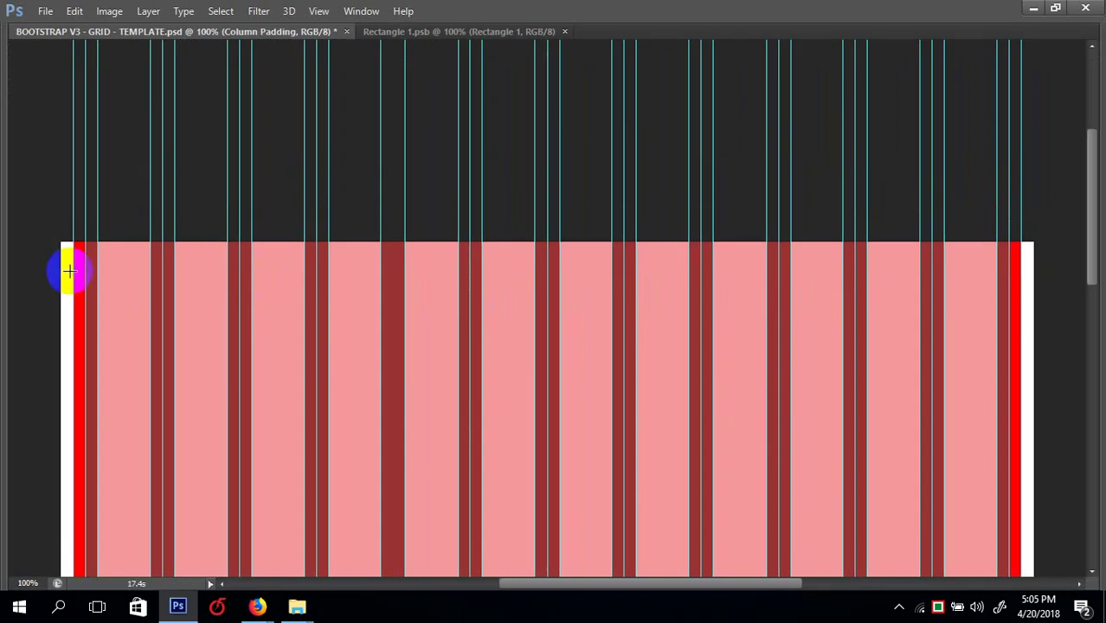
pyautogui.moveTo(71, 271); pyautogui.dragTo(81, 302)
pyautogui.moveTo(97, 257); pyautogui.dragTo(153, 382)
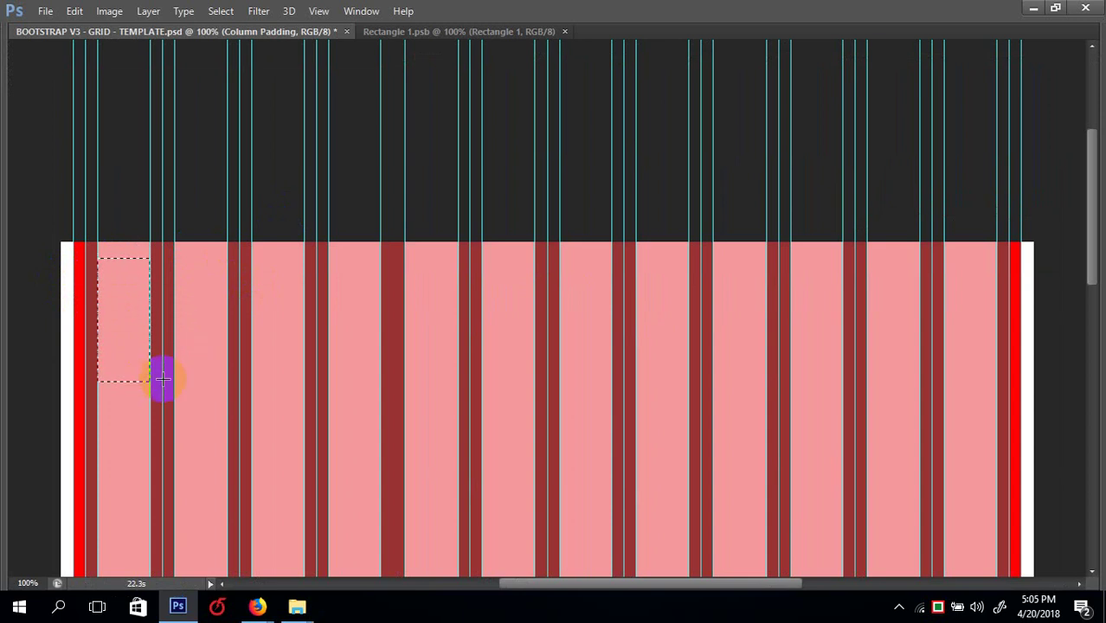
pyautogui.click(469, 195)
# - Show the rulers with the grid's upper-left corner in view
pyautogui.scroll(-5, 469, 194)
pyautogui.hotkey('ctrl', '+')
pyautogui.hotkey('ctrl', '+')
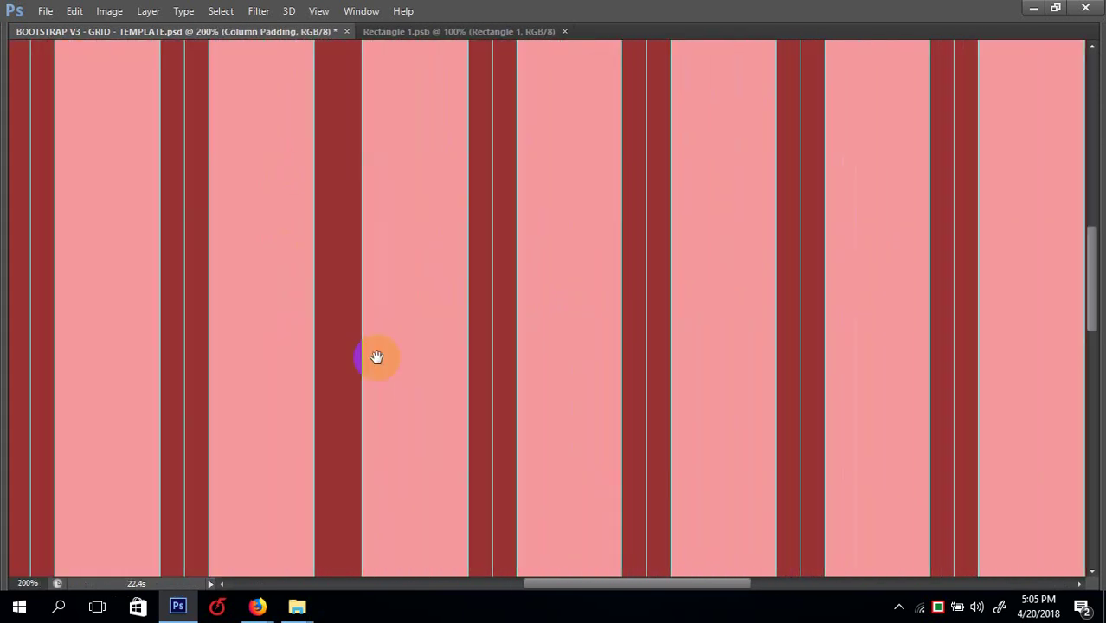
pyautogui.scroll(5, 375, 358)
pyautogui.hscroll(-7, 493, 316)
pyautogui.scroll(-1, 493, 316)
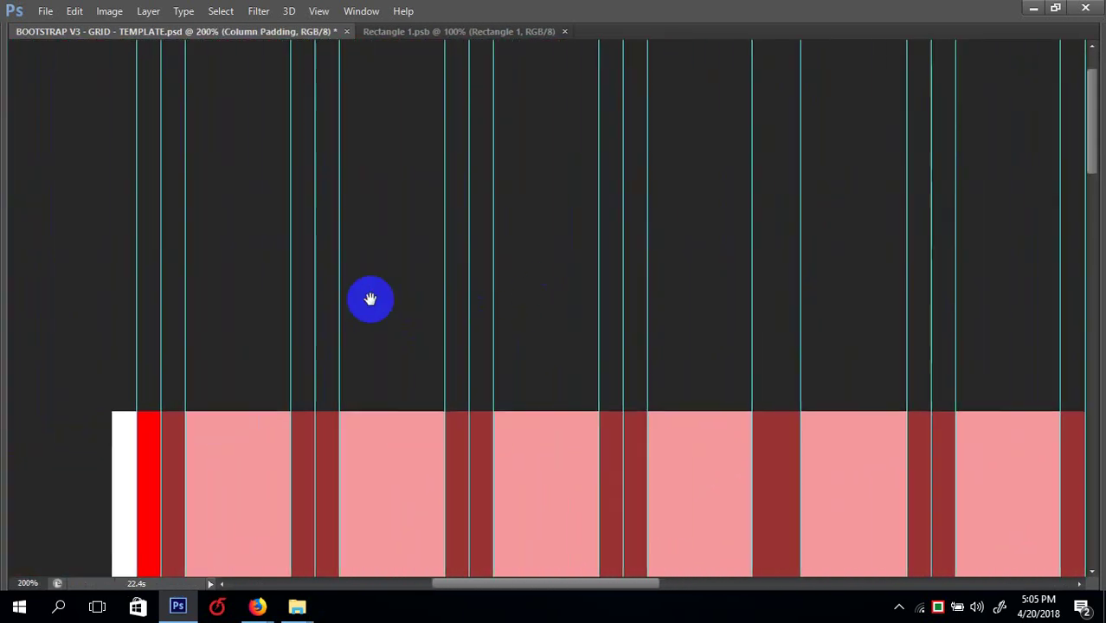
pyautogui.hotkey('ctrl', 'r')
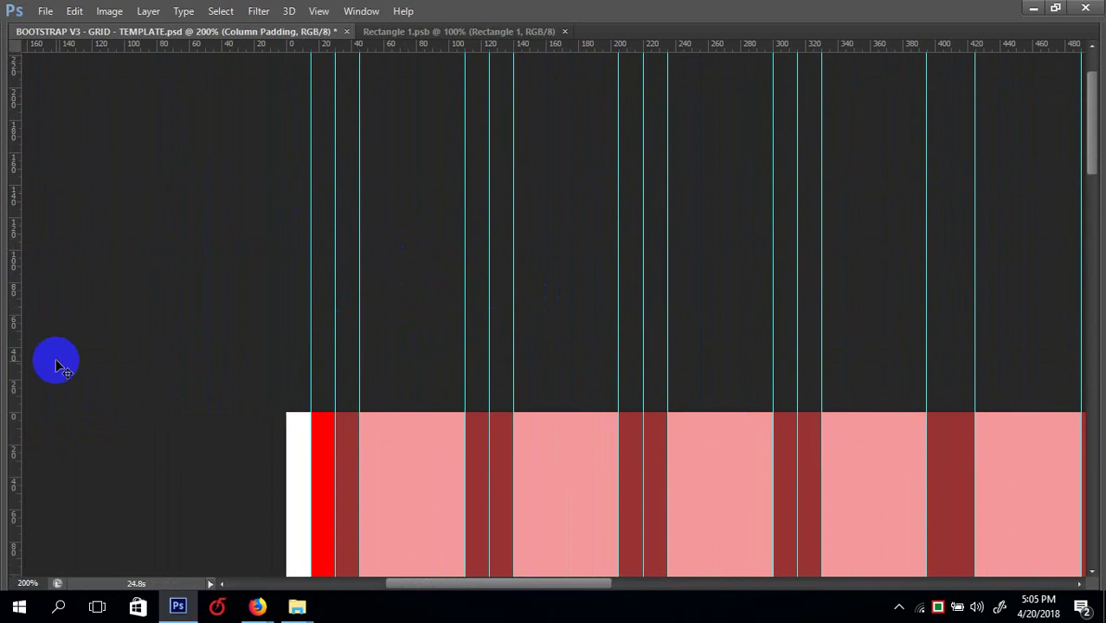
# - Place a vertical guide by hand in the white left margin, about 10 px from the document's edge
pyautogui.moveTo(18, 398); pyautogui.dragTo(301, 411)
pyautogui.hotkey('ctrl', '+')
pyautogui.scroll(-3, 274, 410)
pyautogui.hscroll(-3, 274, 411)
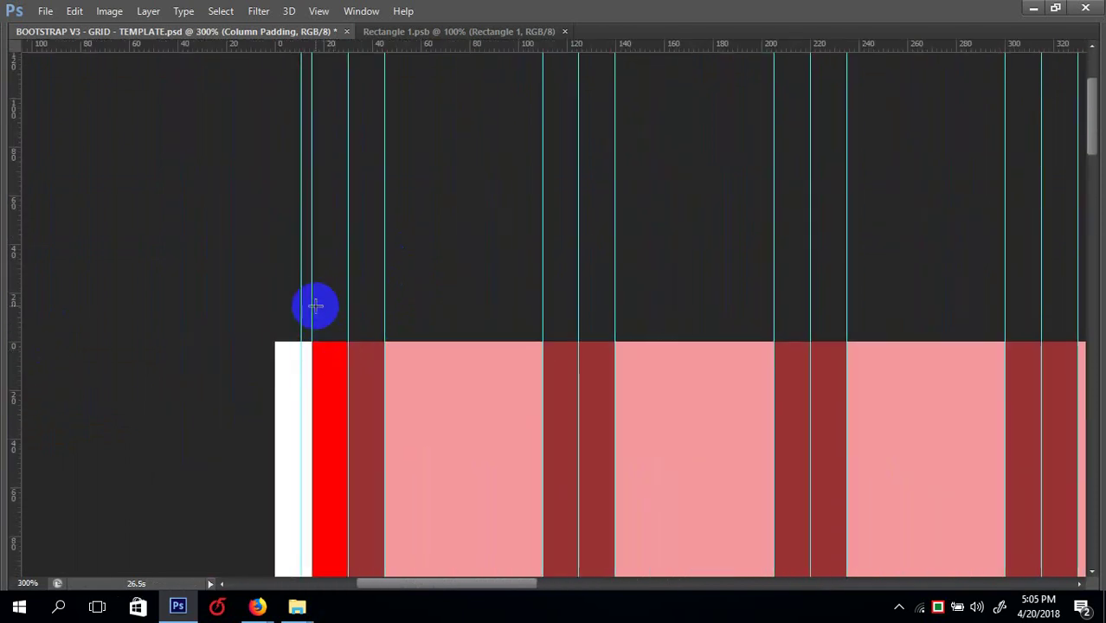
# - Look at the New Guide settings for a vertical guide and leave without adding one
pyautogui.click(318, 11)
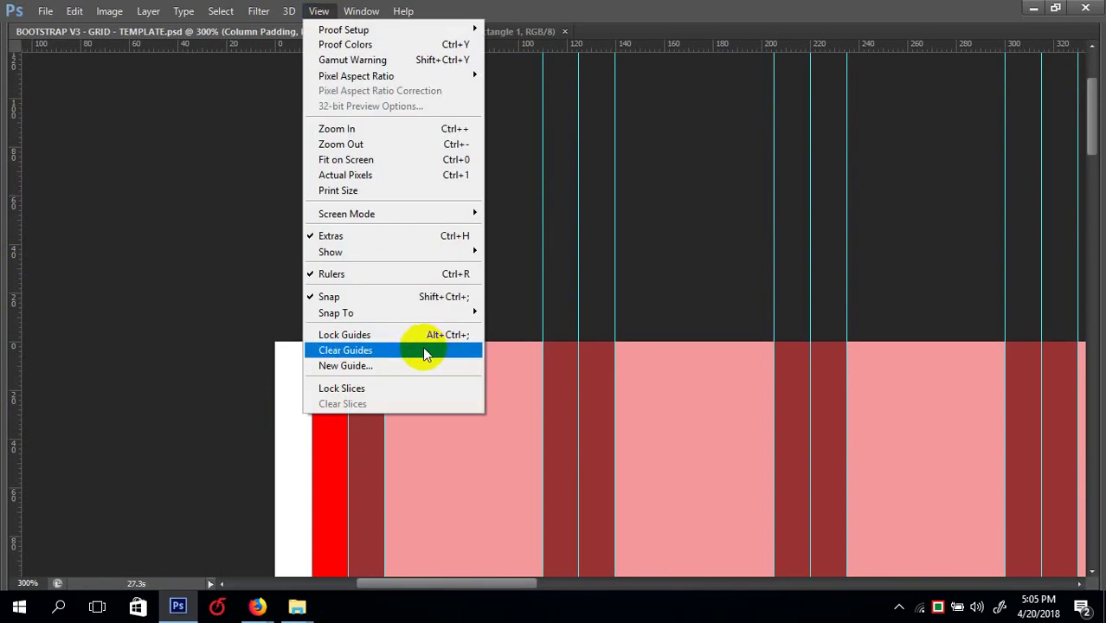
pyautogui.click(402, 365)
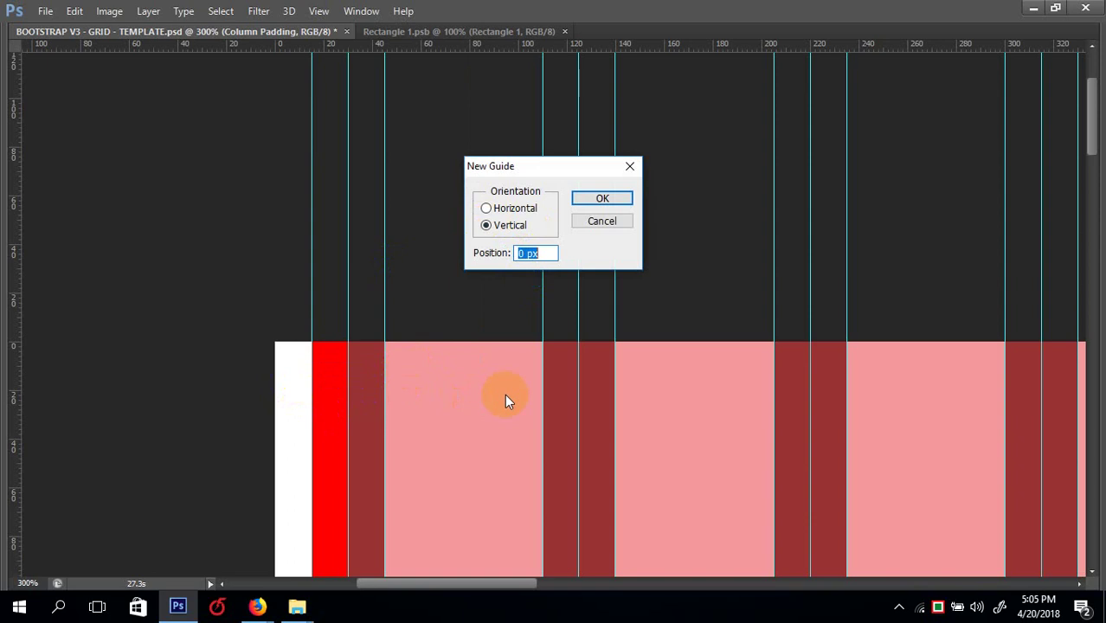
pyautogui.click(602, 221)
# - Examine the full column grid and its guides at several magnifications
pyautogui.hotkey('ctrl', '-')
pyautogui.hotkey('ctrl', '-')
pyautogui.hotkey('ctrl', '-')
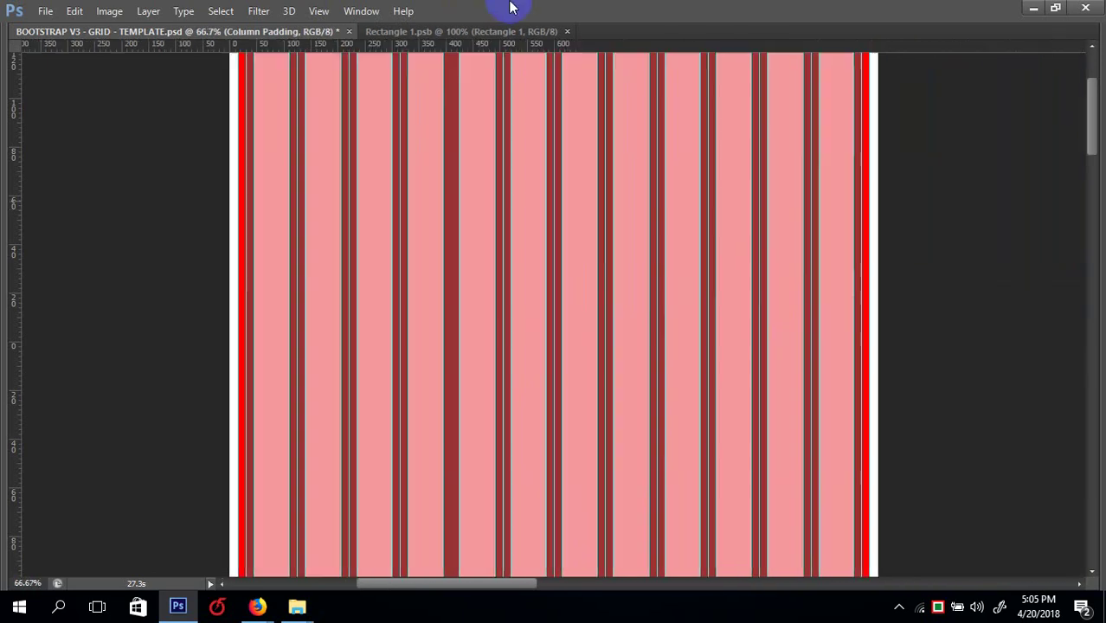
pyautogui.hotkey('ctrl', '1')
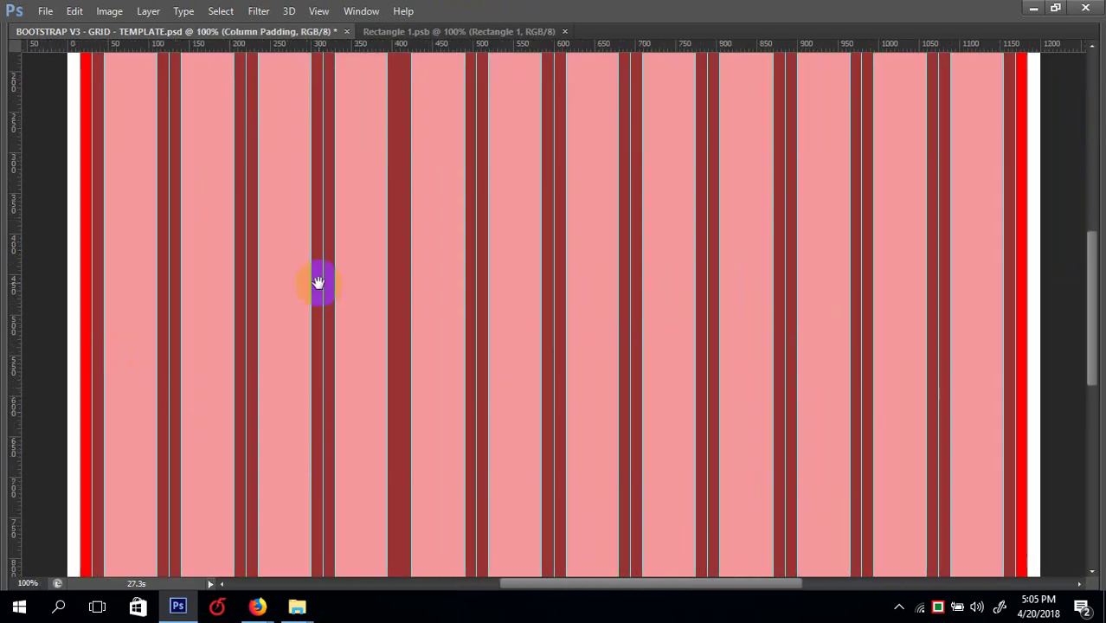
pyautogui.moveTo(316, 284); pyautogui.dragTo(361, 345)
pyautogui.hotkey('ctrl', '-')
pyautogui.hotkey('ctrl', '-')
pyautogui.hotkey('ctrl', '-')
pyautogui.hotkey('ctrl', '-')
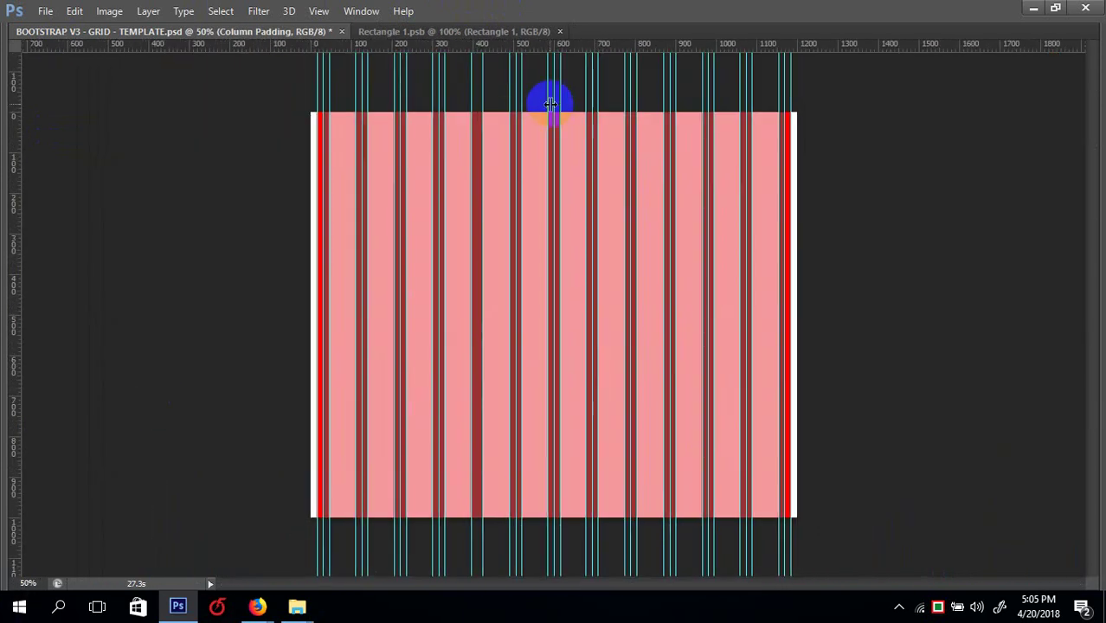
pyautogui.hotkey('ctrl', '+')
pyautogui.hotkey('ctrl', '+')
pyautogui.hotkey('ctrl', '+')
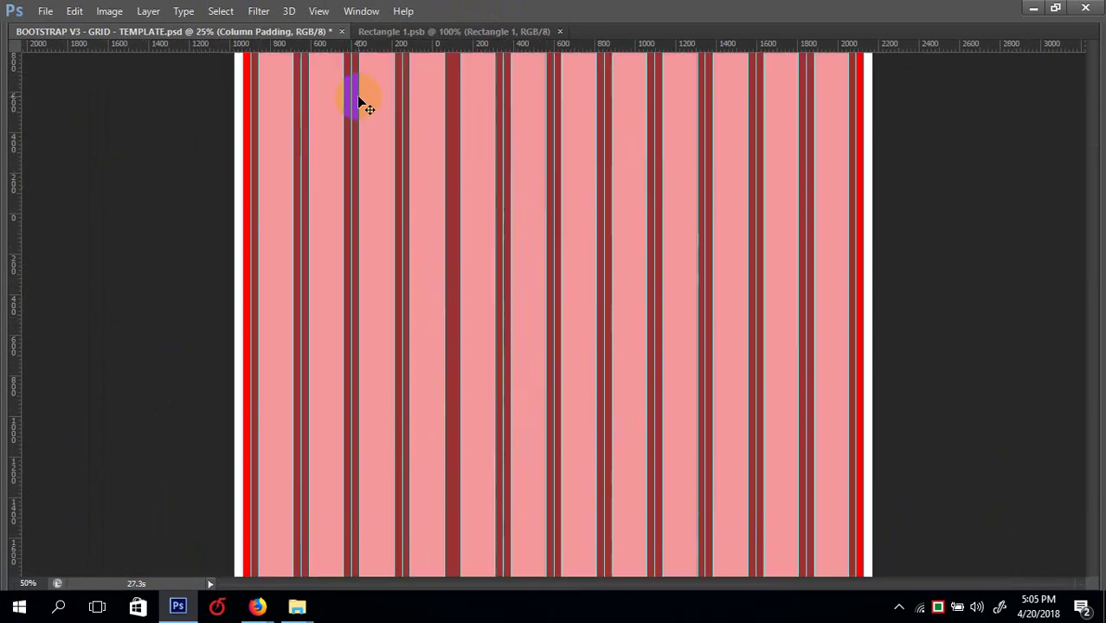
# - Bring the whole document into view and check its pixel dimensions in Image Size without changing them
pyautogui.hotkey('ctrl', '-')
pyautogui.hotkey('ctrl', ';')
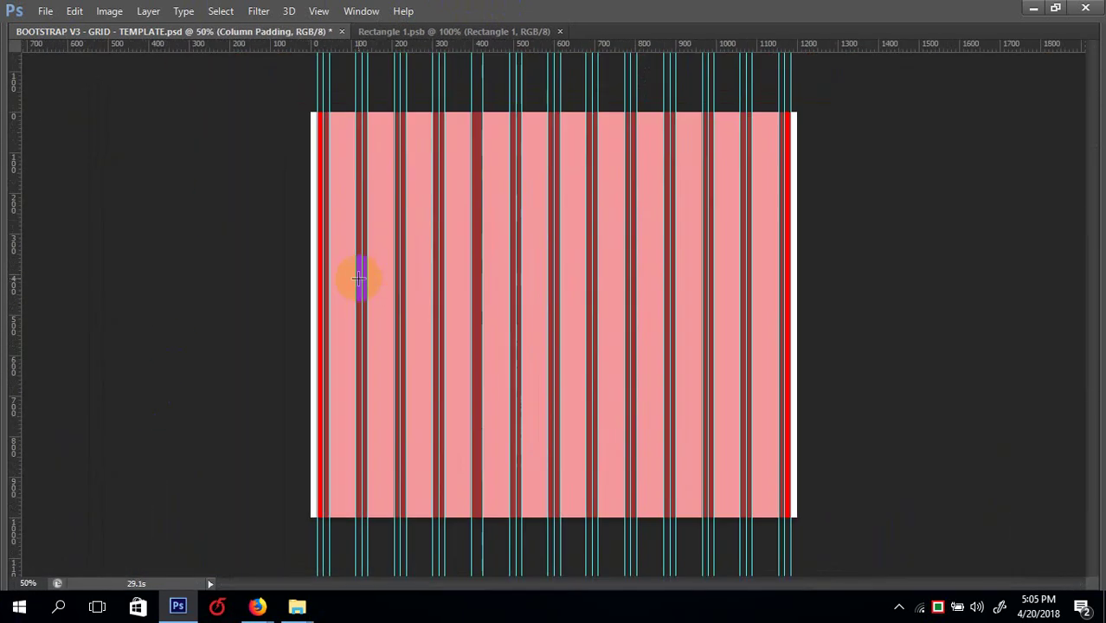
pyautogui.hotkey('ctrl', 'alt', 'i')
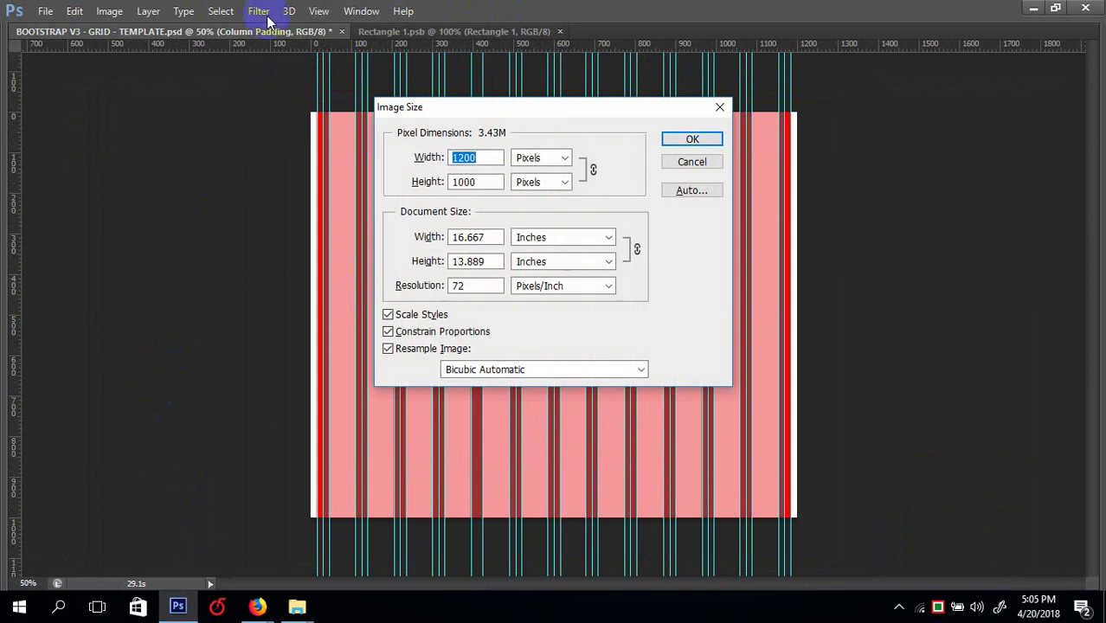
pyautogui.click(692, 161)
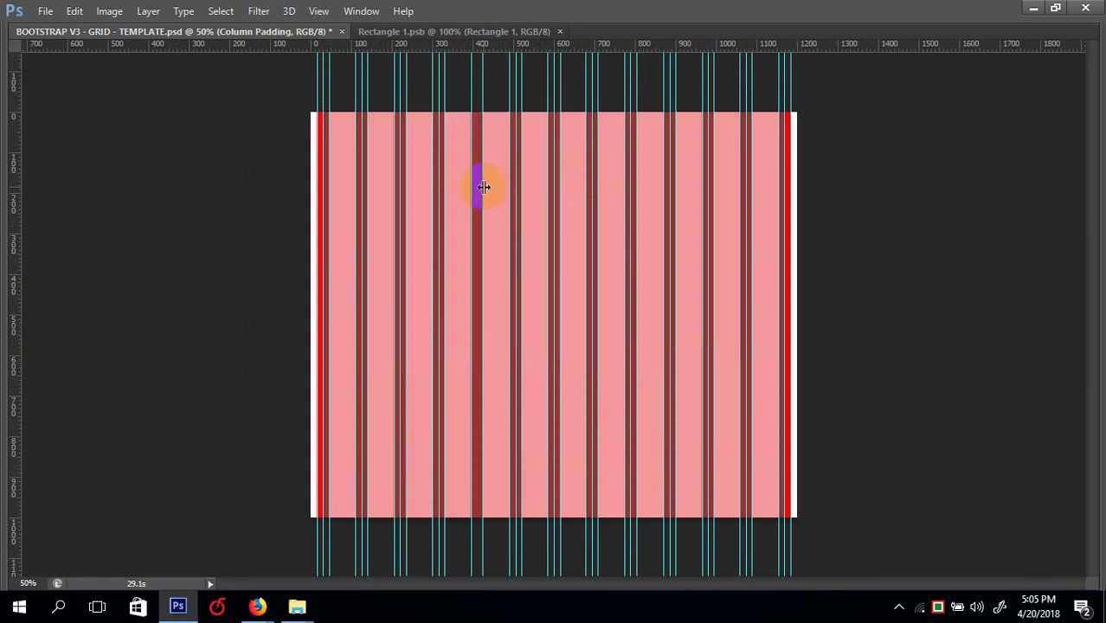
# - Switch the ruler units to inches and return them to pixels
pyautogui.hotkey('ctrl', 'r')
pyautogui.hotkey('ctrl', 'r')
pyautogui.rightClick(502, 44)
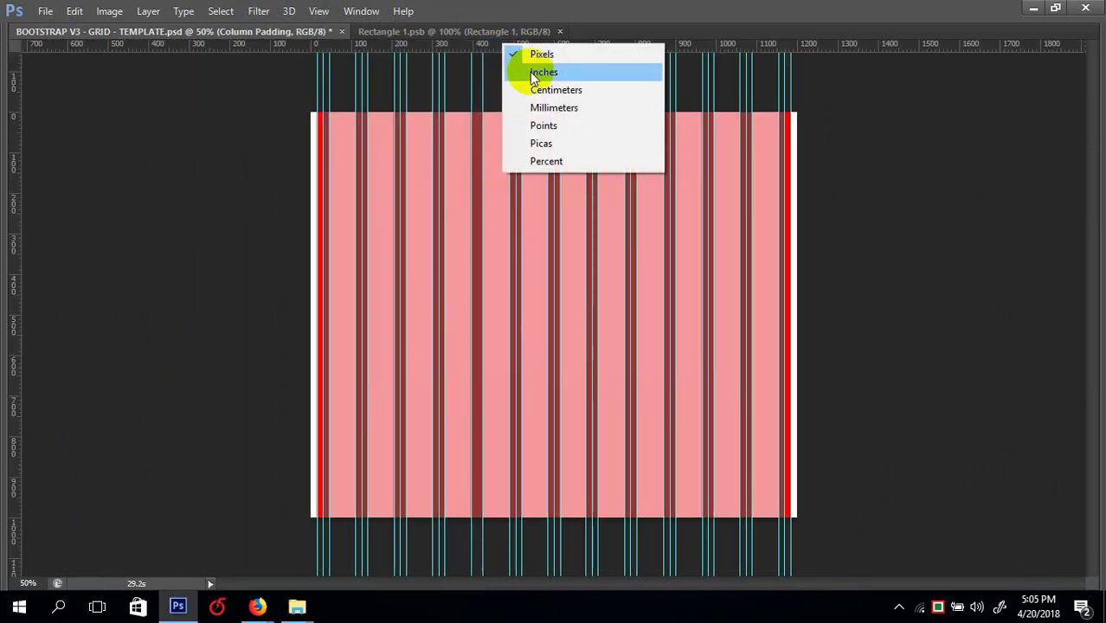
pyautogui.click(535, 74)
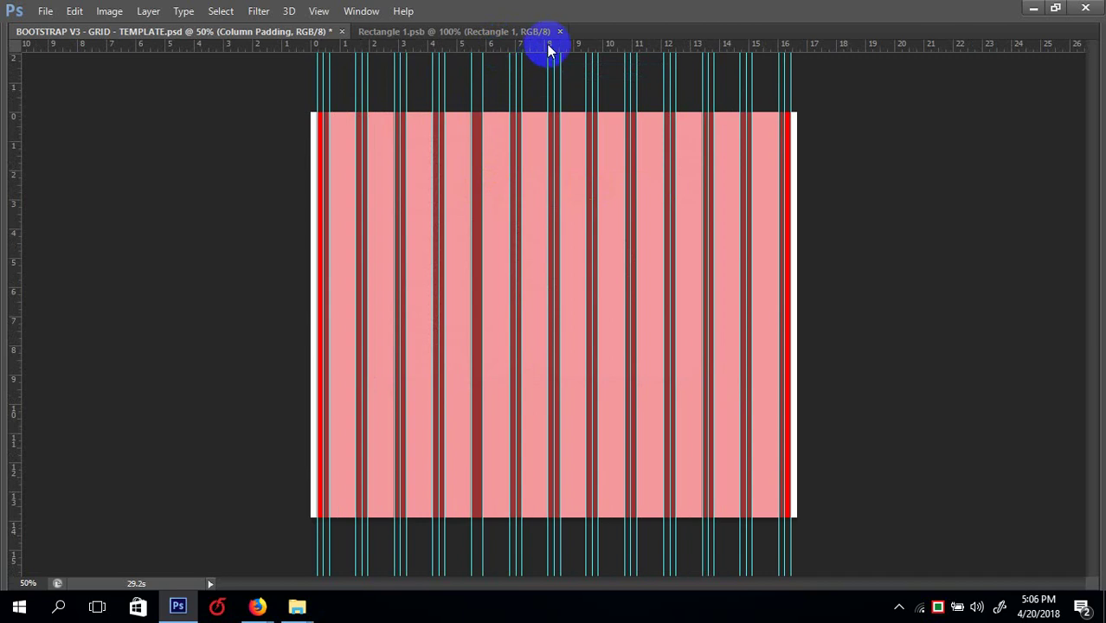
pyautogui.rightClick(554, 45)
pyautogui.click(589, 55)
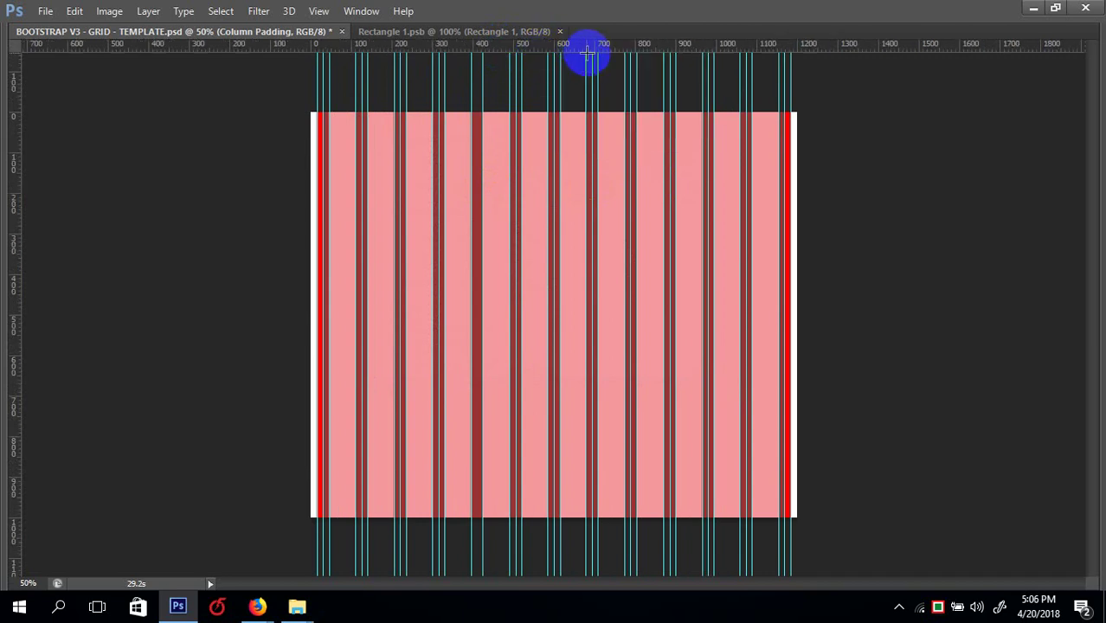
# - Read the document size in points in Image Size and cancel without resizing
pyautogui.hotkey('ctrl', 'alt', 'i')
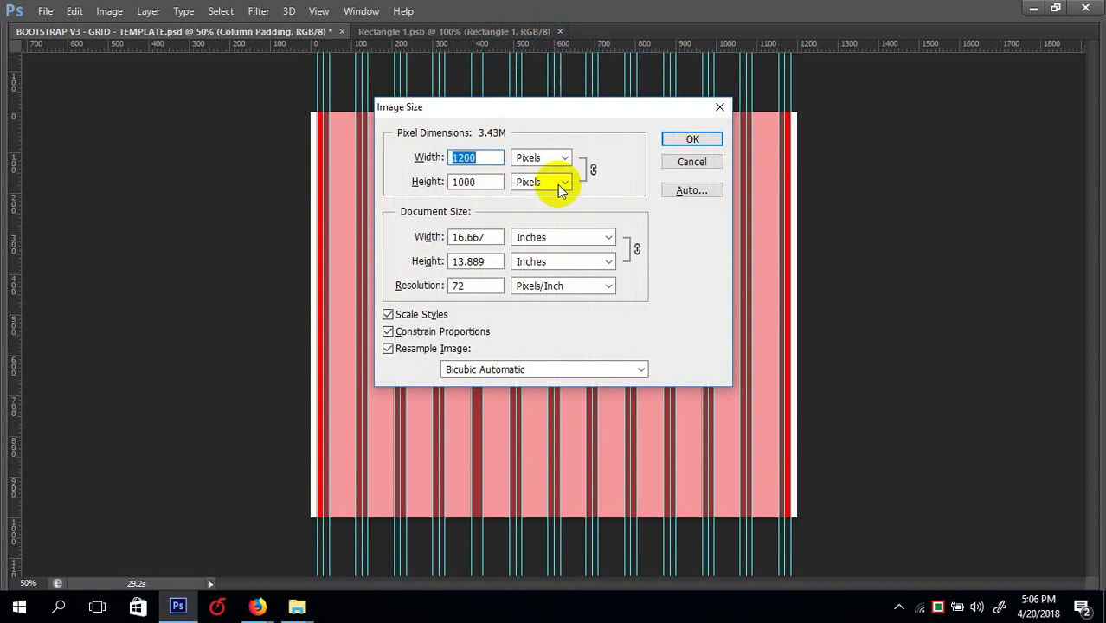
pyautogui.click(550, 238)
pyautogui.click(536, 305)
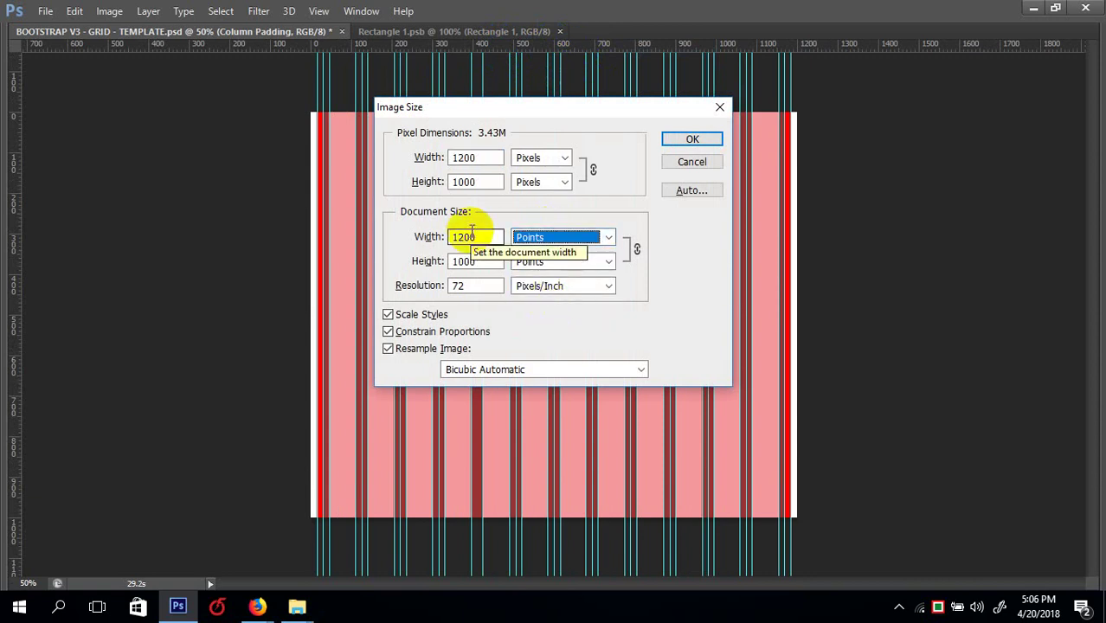
pyautogui.click(690, 162)
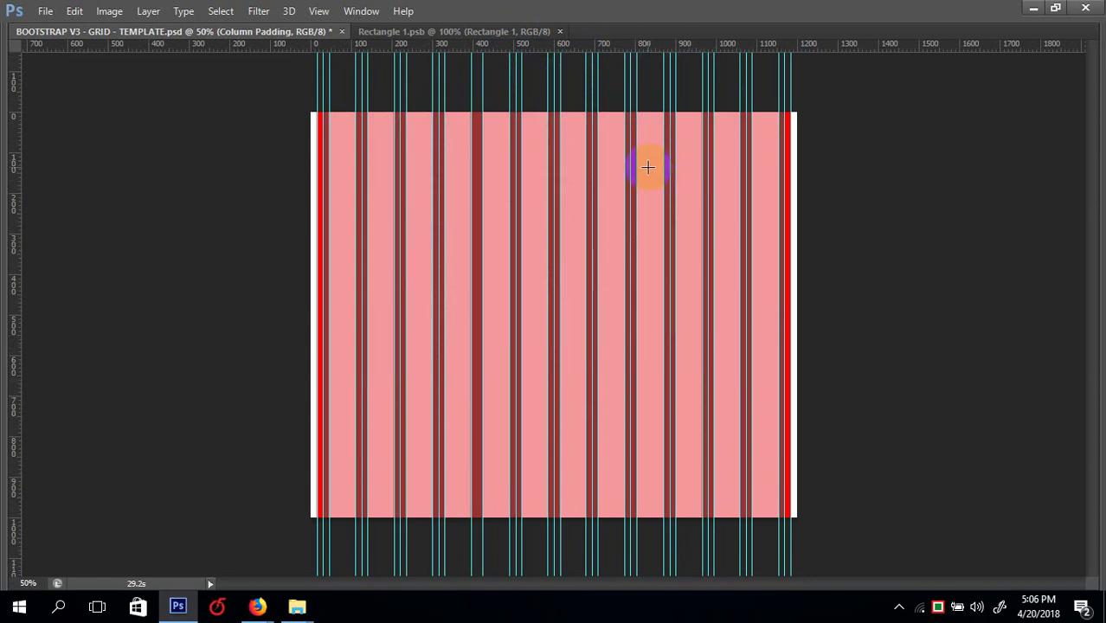
# - Reduce the canvas width to 1170 pixels around the centre, accepting the clipping of the outer white margins
pyautogui.hotkey('ctrl', 'alt', 'c')
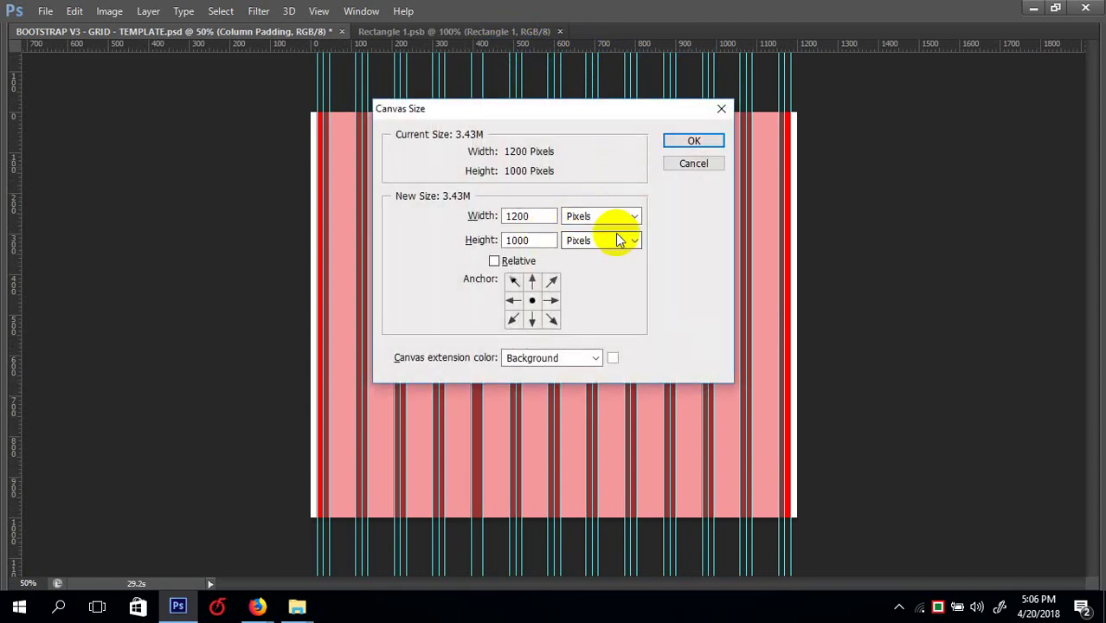
pyautogui.click(538, 215)
pyautogui.moveTo(538, 215); pyautogui.dragTo(411, 208)
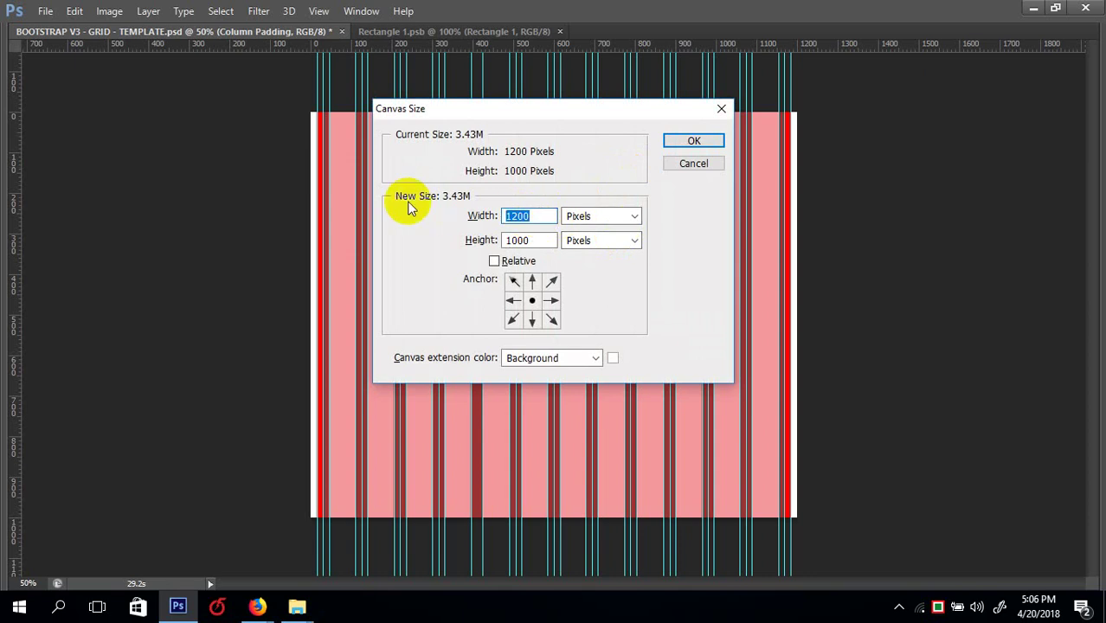
pyautogui.write('117')
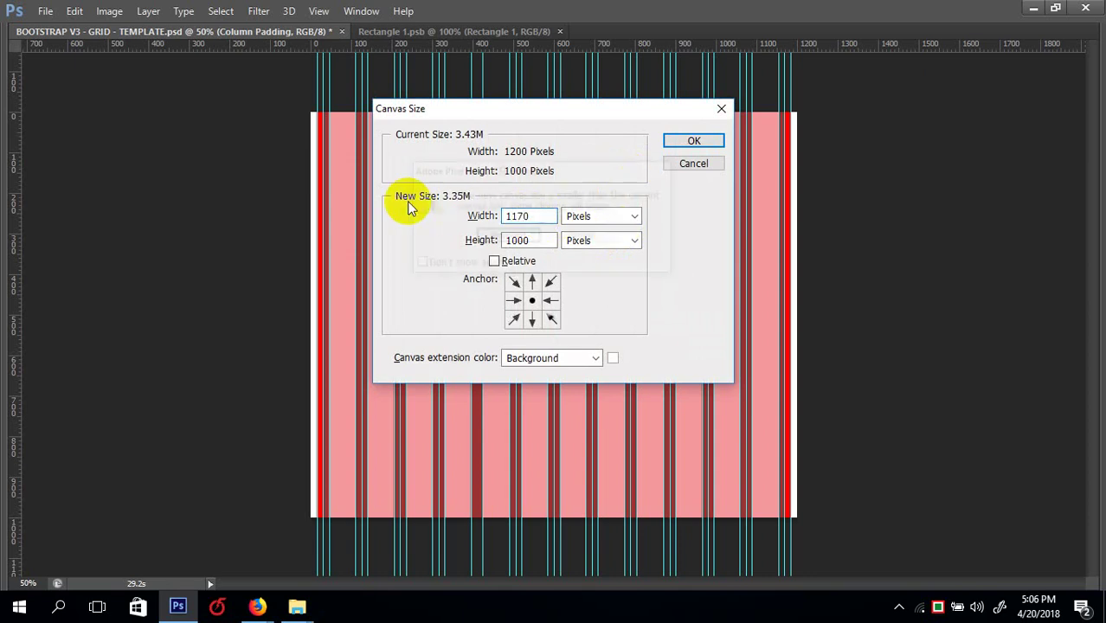
pyautogui.press('Return')
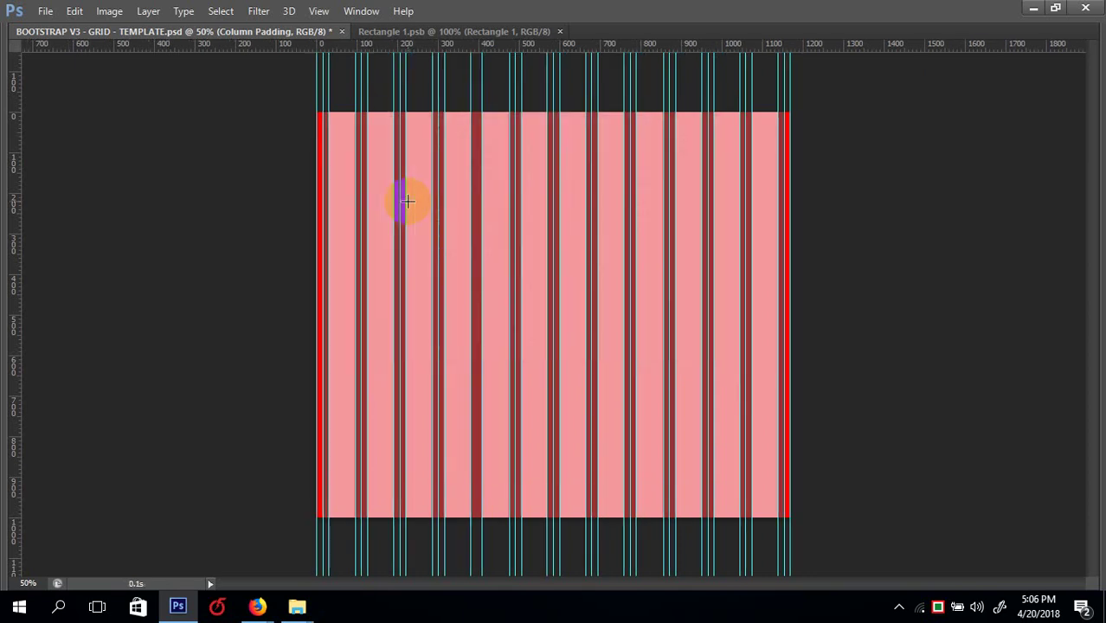
# - Check the cropped document's dimensions in Image Size and inspect the grid's outer edges
pyautogui.hotkey('ctrl', 'alt', 'i')
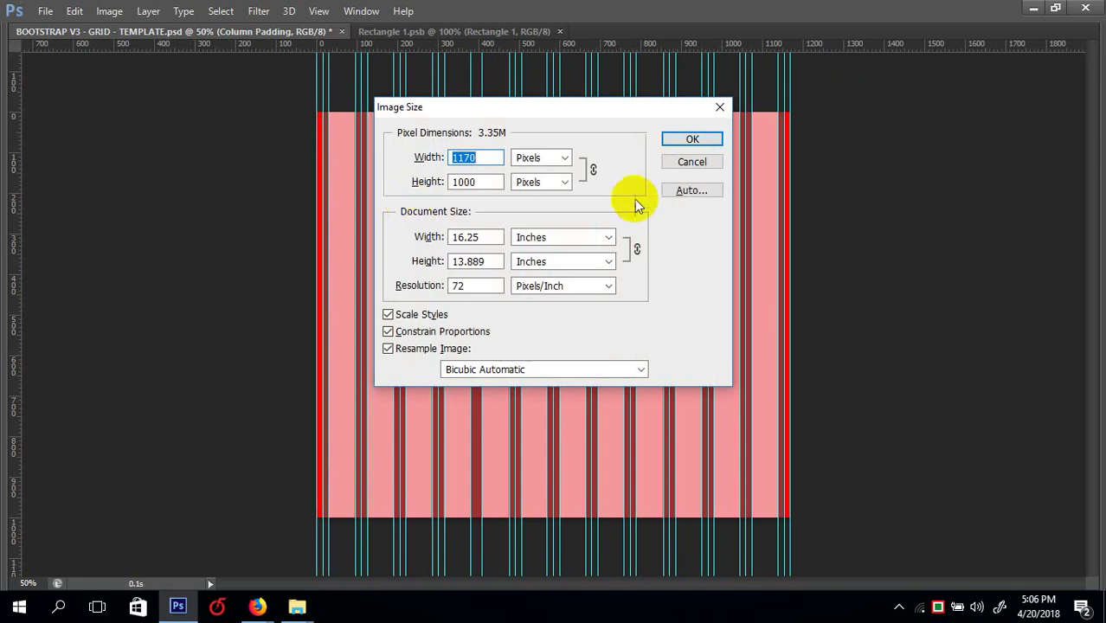
pyautogui.click(692, 162)
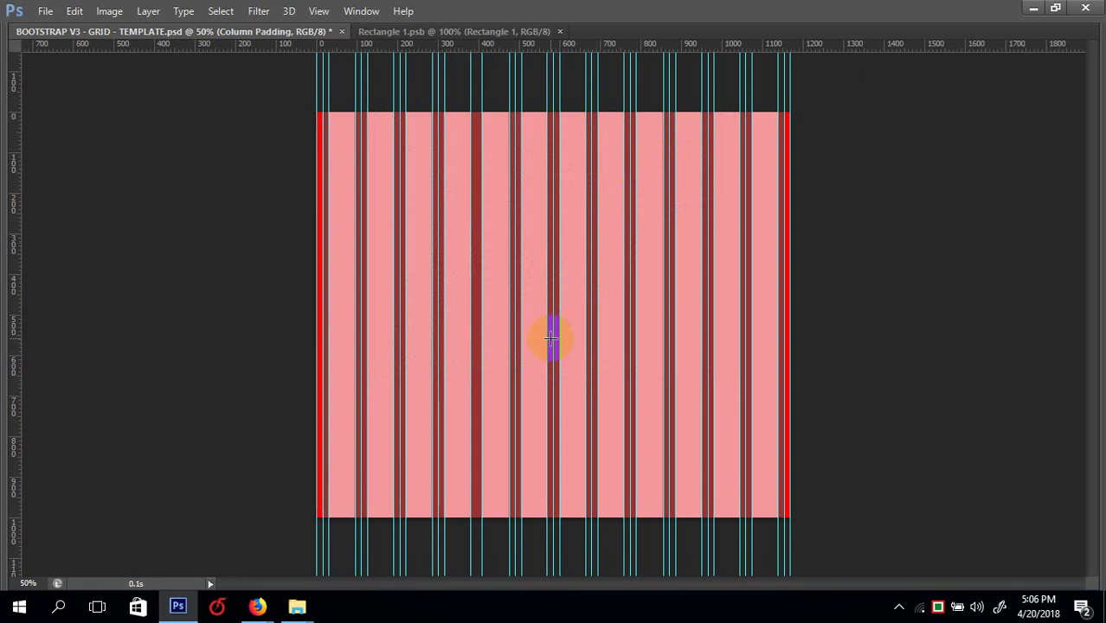
pyautogui.click(259, 350)
pyautogui.hotkey('ctrl', '+')
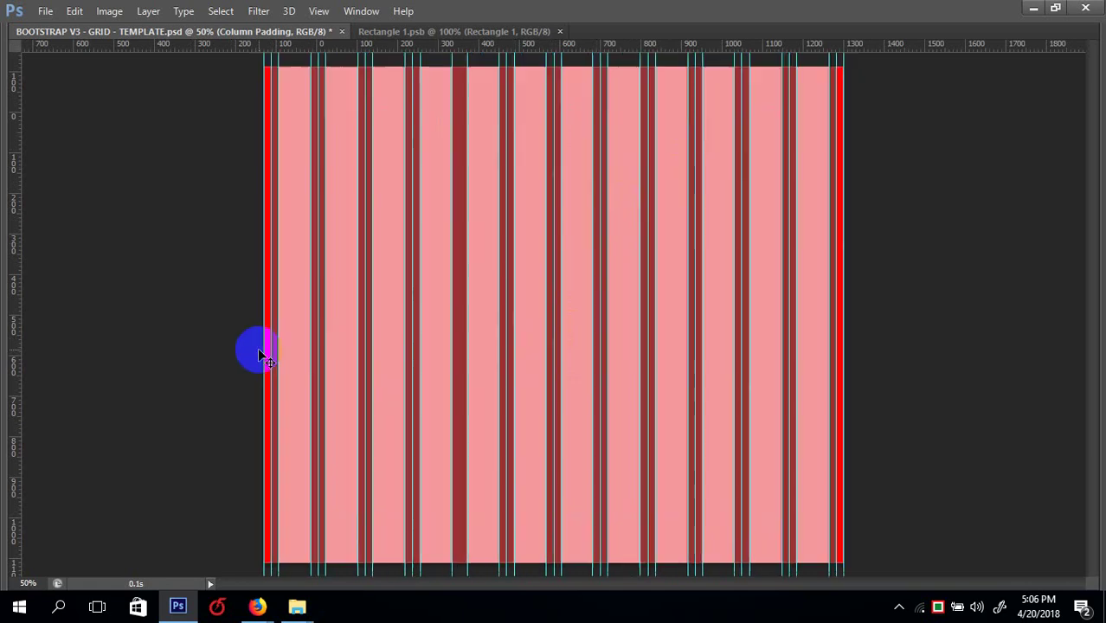
pyautogui.hotkey('ctrl', '-')
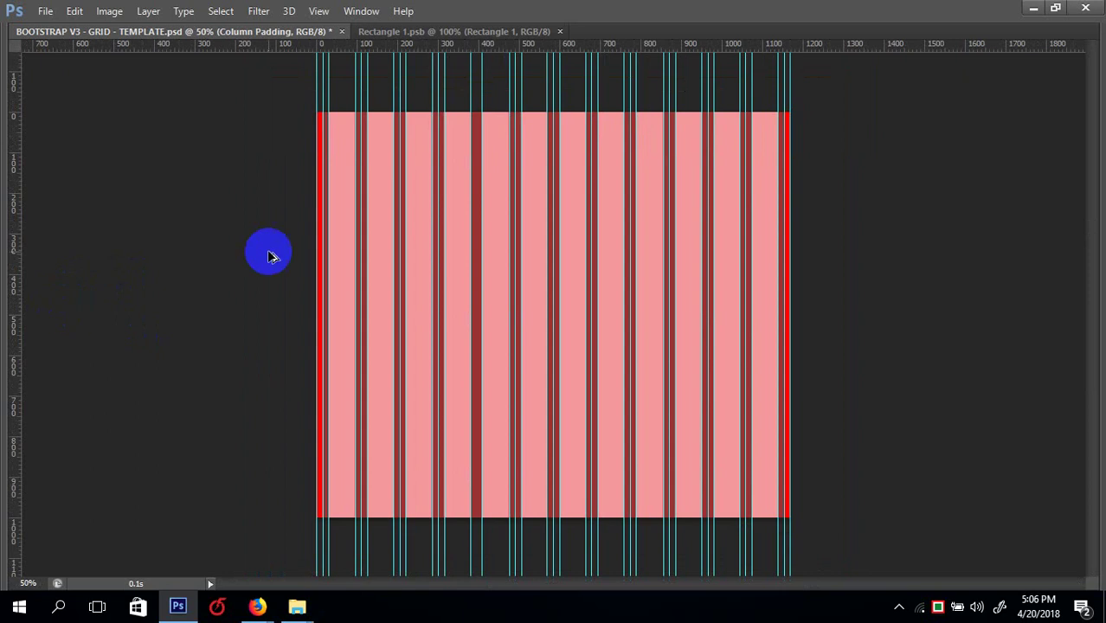
# - Widen the canvas to 1900 pixels around the centred grid and undo the change
pyautogui.hotkey('ctrl', 'alt', 'c')
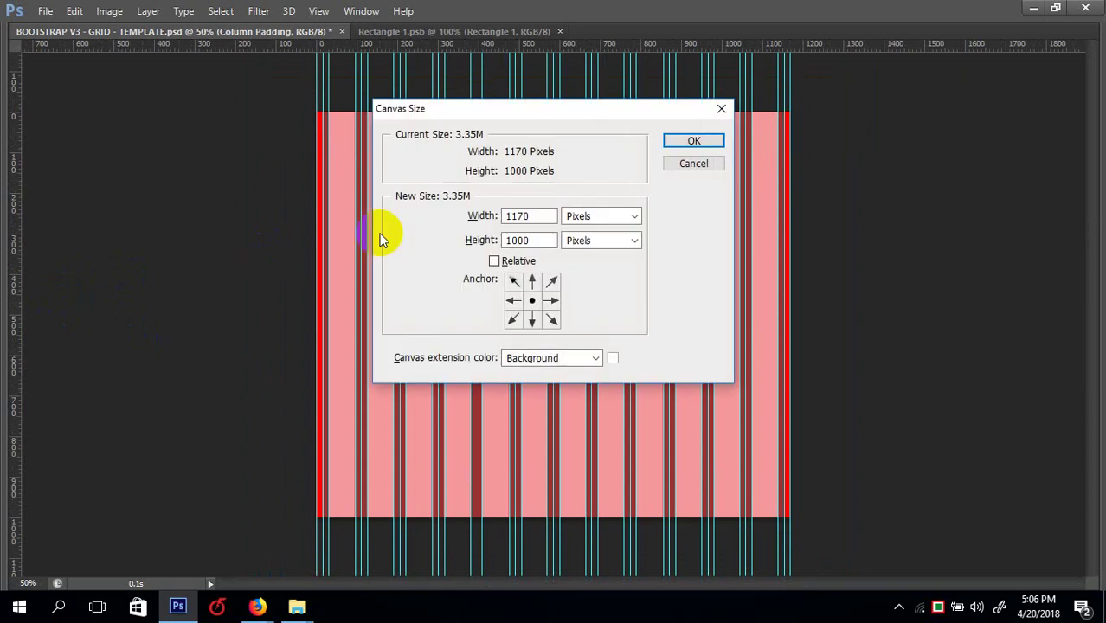
pyautogui.click(535, 218)
pyautogui.moveTo(535, 218); pyautogui.dragTo(377, 221)
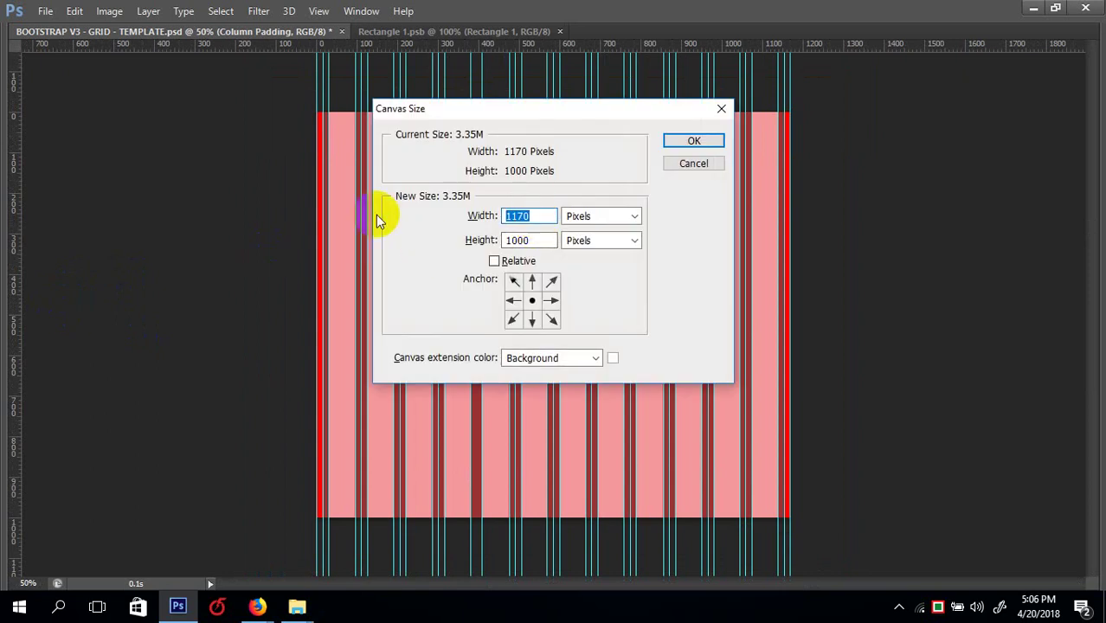
pyautogui.write('1')
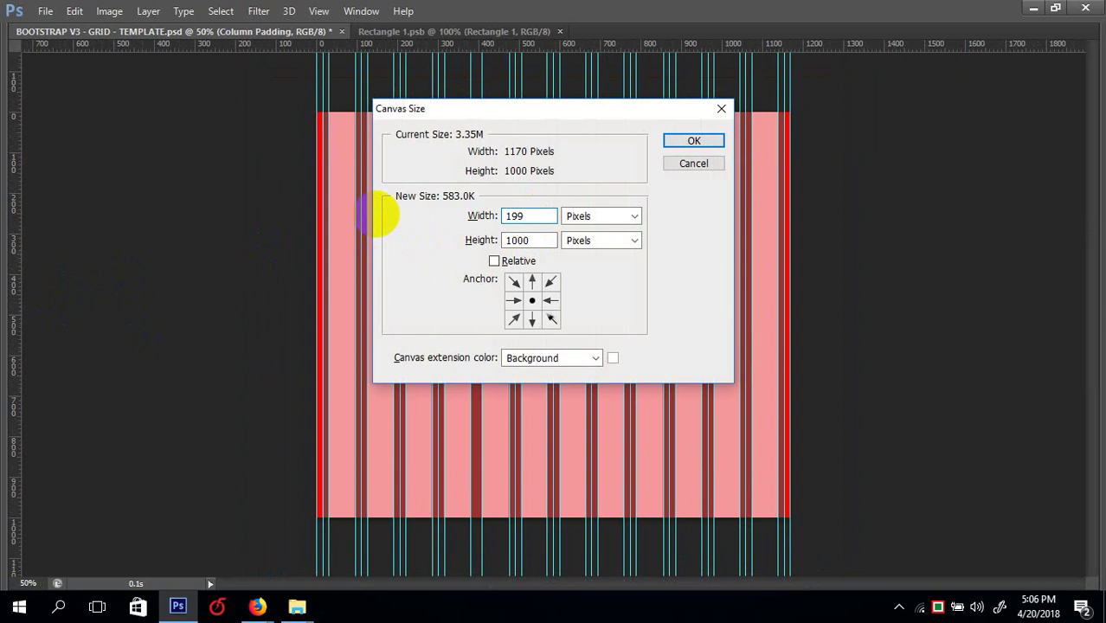
pyautogui.write('900')
pyautogui.press('Return')
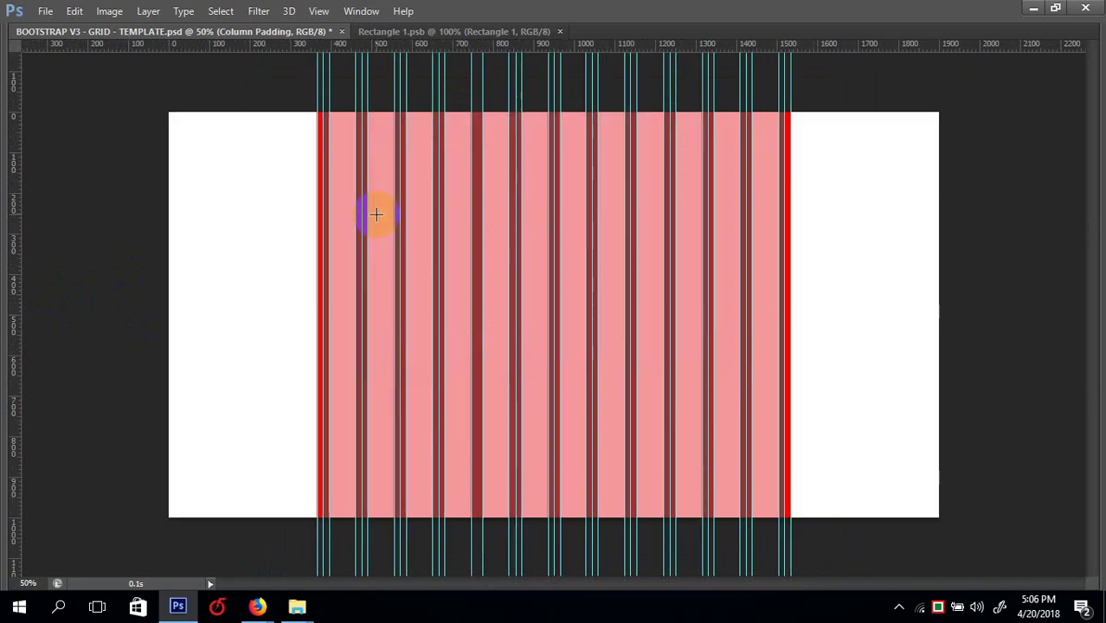
pyautogui.hotkey('ctrl', 'z')
# - Set the canvas width to 1900 pixels with a centred anchor, adding white space on both sides of the grid
pyautogui.hotkey('ctrl', 'alt', 'c')
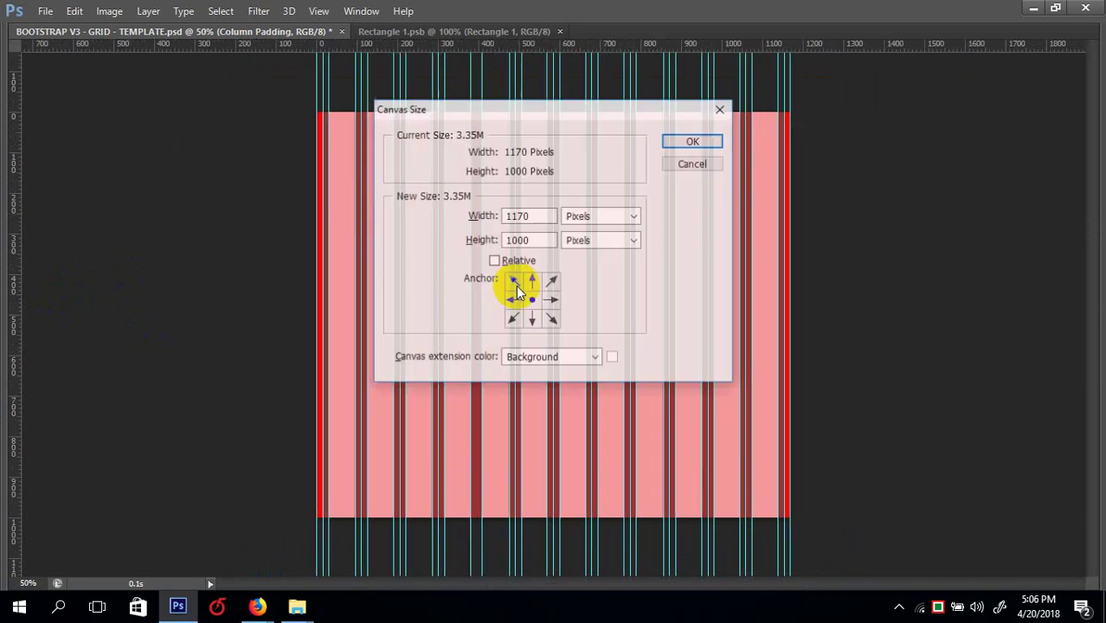
pyautogui.doubleClick(524, 215)
pyautogui.write('1')
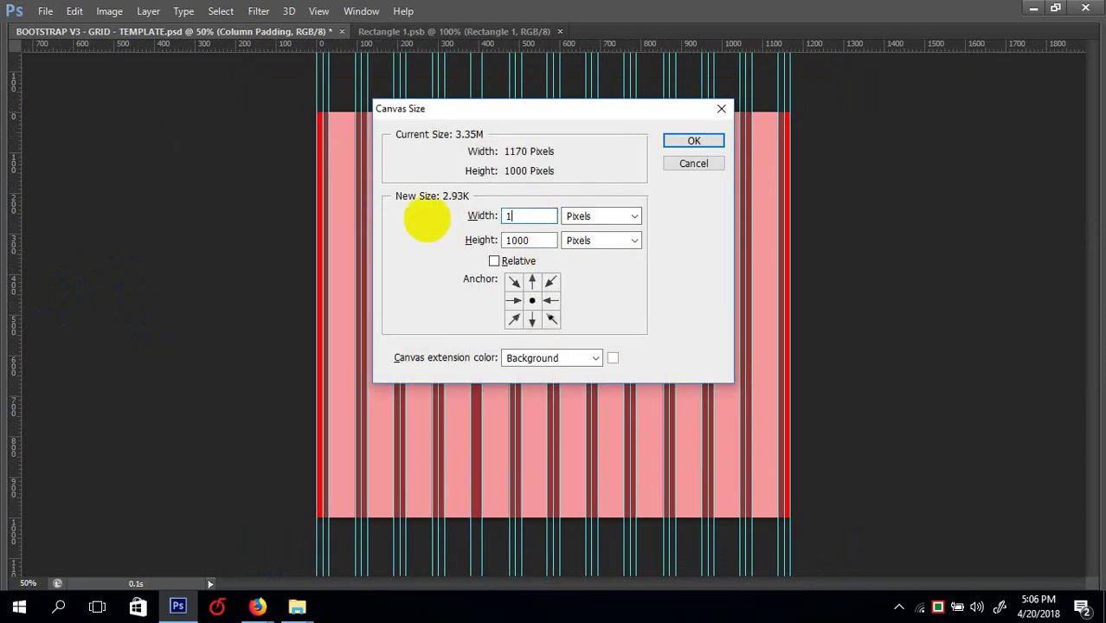
pyautogui.write('99')
pyautogui.press('BackSpace')
pyautogui.write('00')
pyautogui.press('Return')
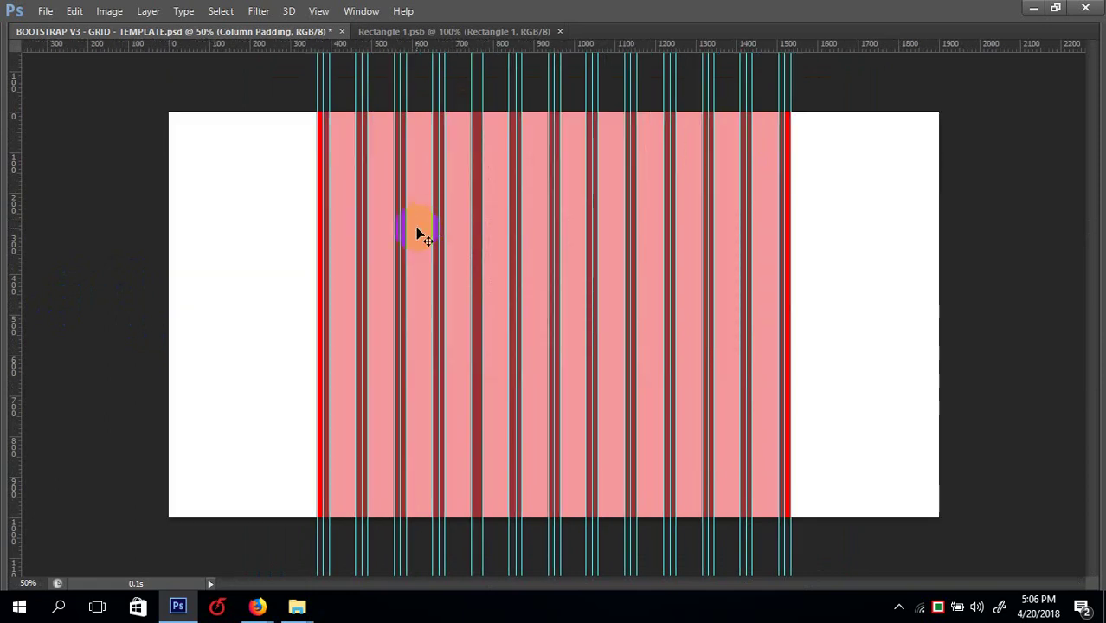
# - Marquee a horizontal band across the full canvas width, about 360 px tall, in the upper half of the grid
pyautogui.hotkey('ctrl', '-')
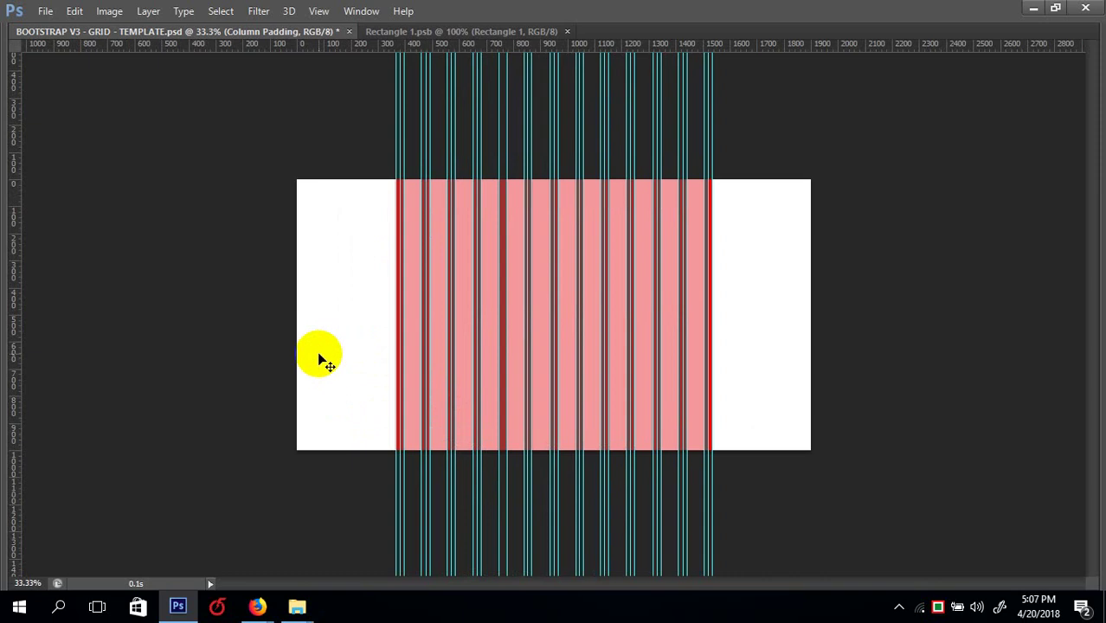
pyautogui.hotkey('ctrl', '+')
pyautogui.press('Tab')
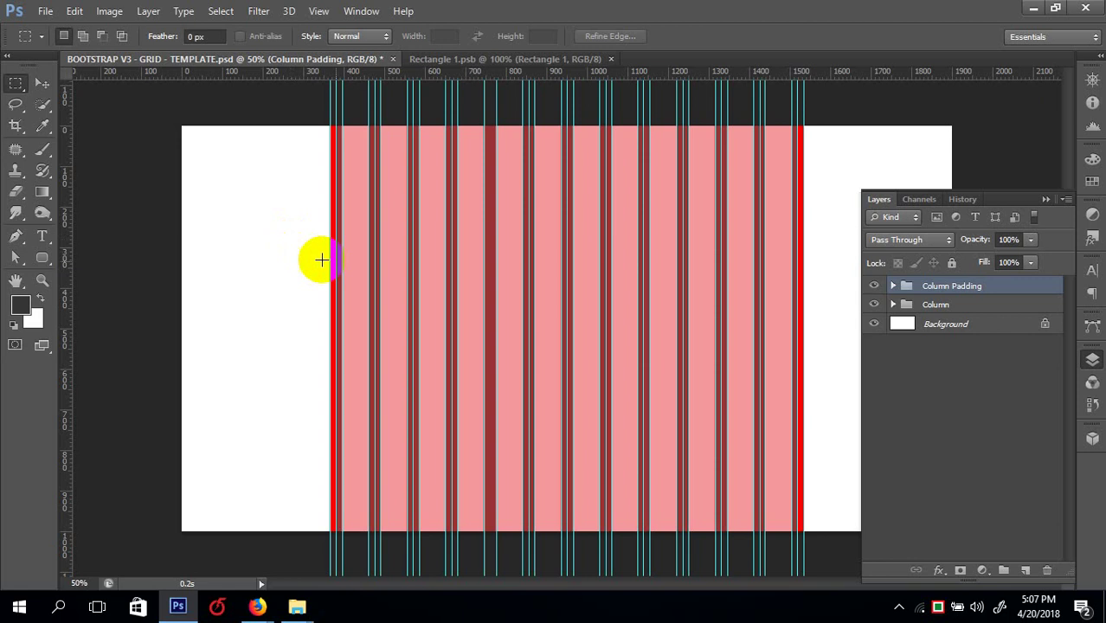
pyautogui.press('Tab')
pyautogui.moveTo(136, 180); pyautogui.dragTo(984, 327)
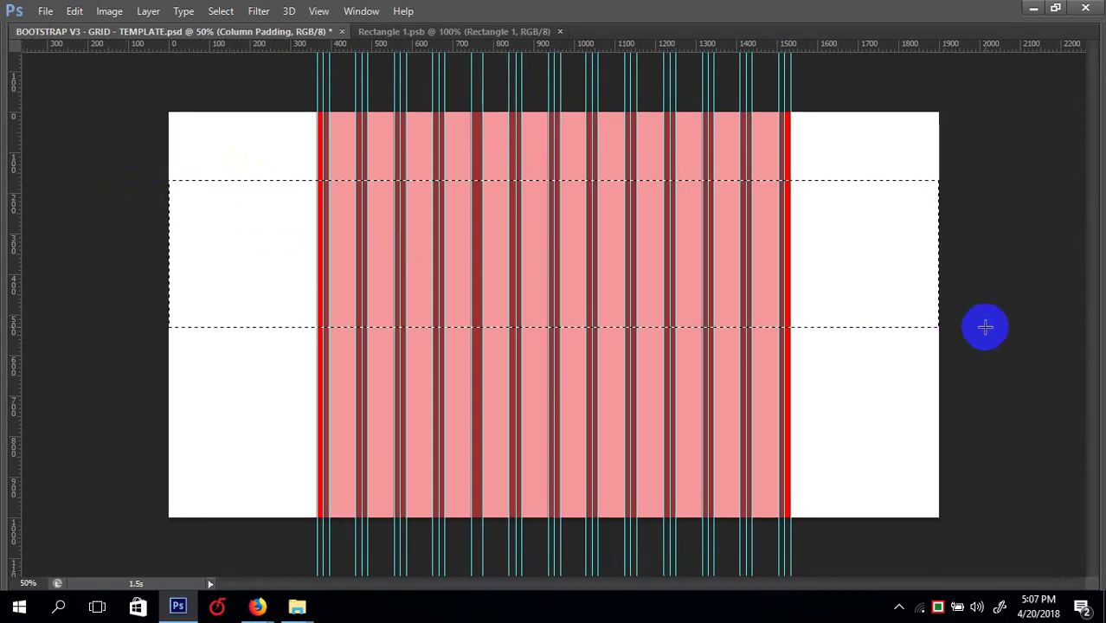
# - Fill the band with the dark grey foreground colour on a new layer, deselect it and show the panels
pyautogui.hotkey('ctrl', 'shift', 'n')
pyautogui.press('Return')
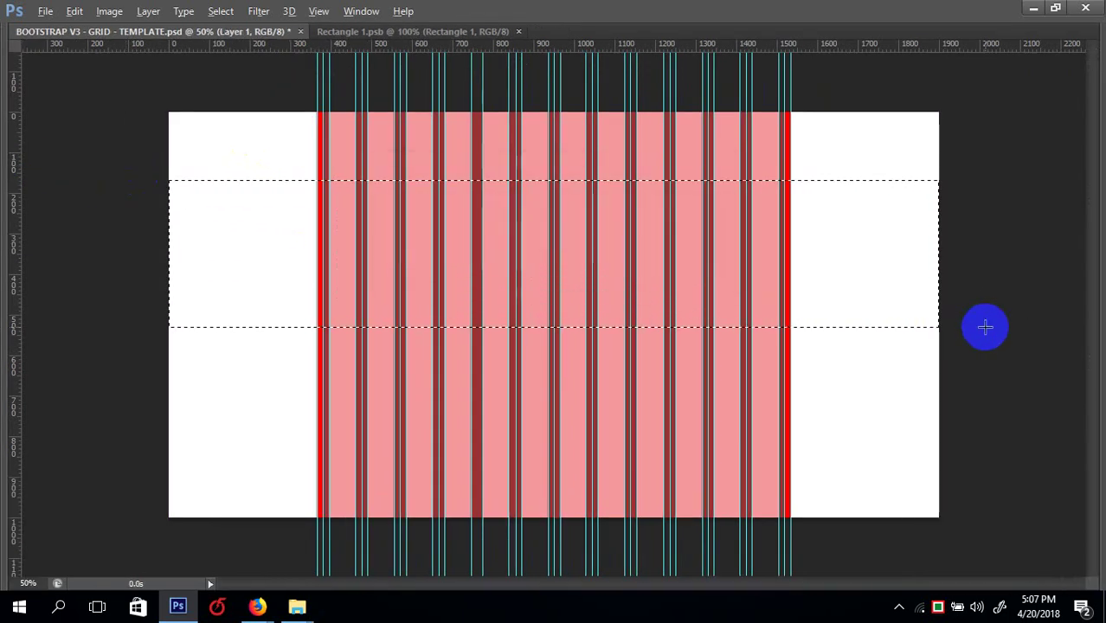
pyautogui.hotkey('alt', 'BackSpace')
pyautogui.click(510, 149)
pyautogui.press('Tab')
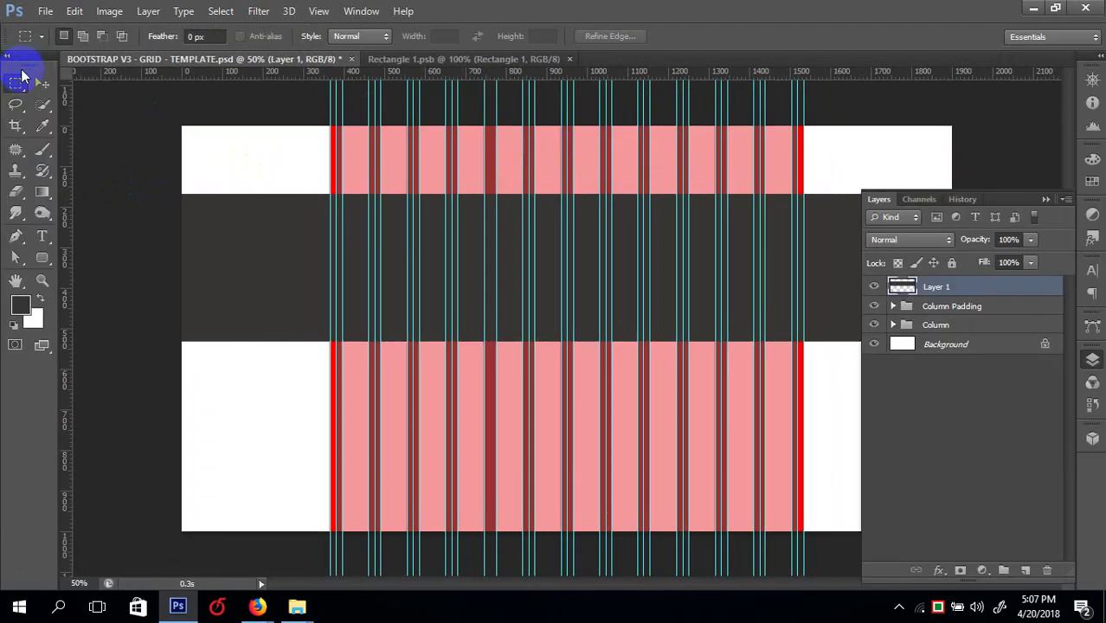
# - Shrink the dark grey band to a strip about 65 px tall and align it with the canvas's top edge across the full width
pyautogui.click(43, 84)
pyautogui.click(414, 266)
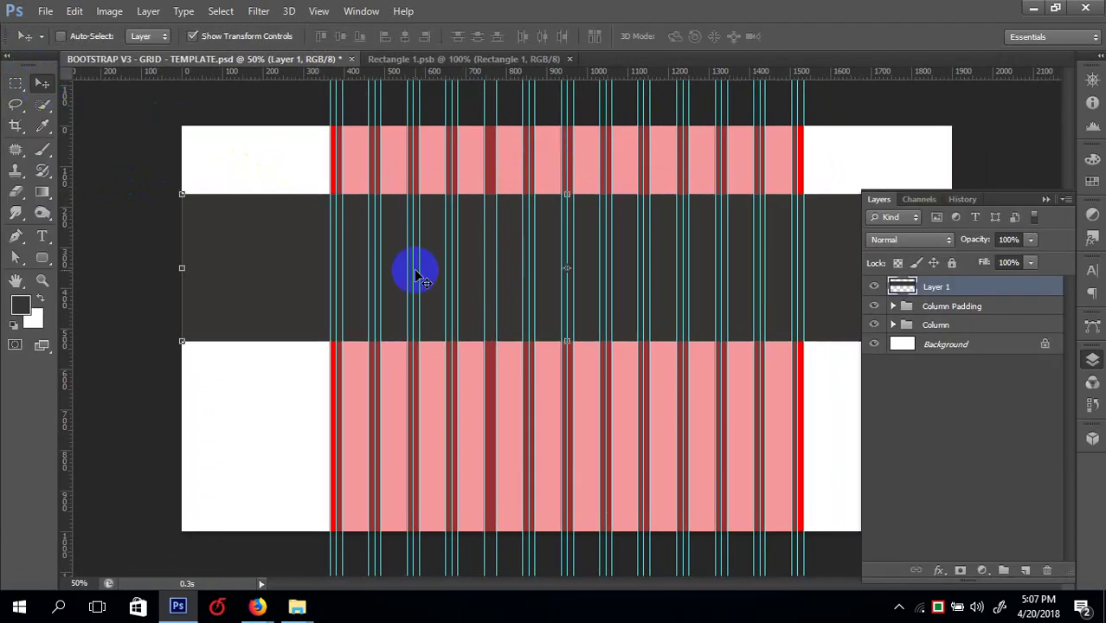
pyautogui.press('Tab')
pyautogui.moveTo(553, 327); pyautogui.dragTo(617, 118)
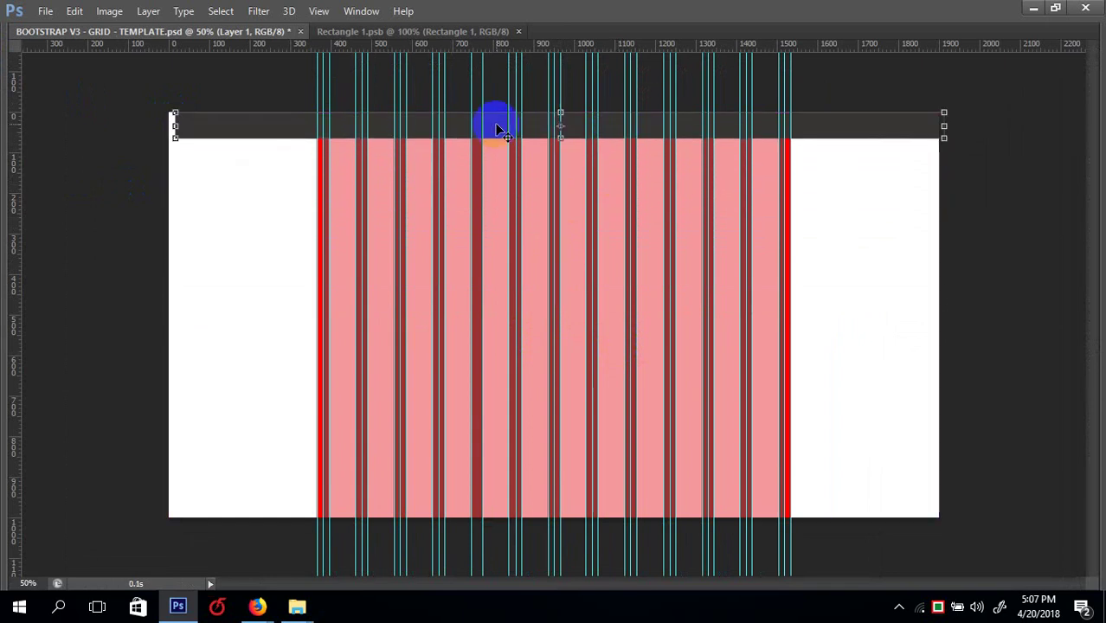
pyautogui.moveTo(494, 118); pyautogui.dragTo(487, 124)
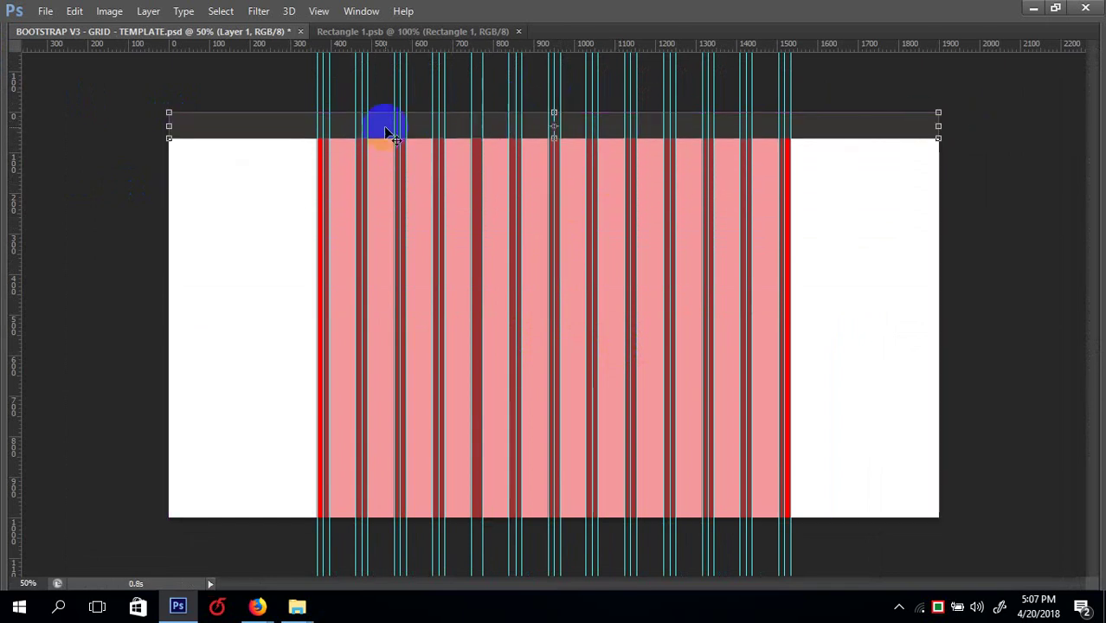
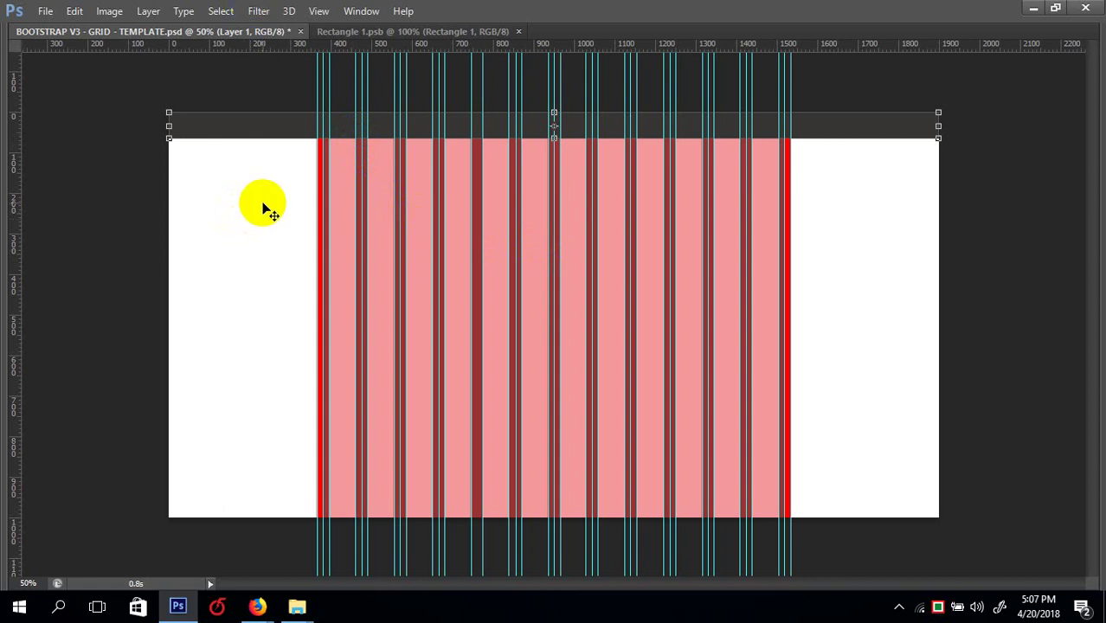
# - Try to enlarge the canvas height to 3000 pixels with a centred anchor
pyautogui.scroll(-1, 259, 295)
pyautogui.scroll(1, 259, 295)
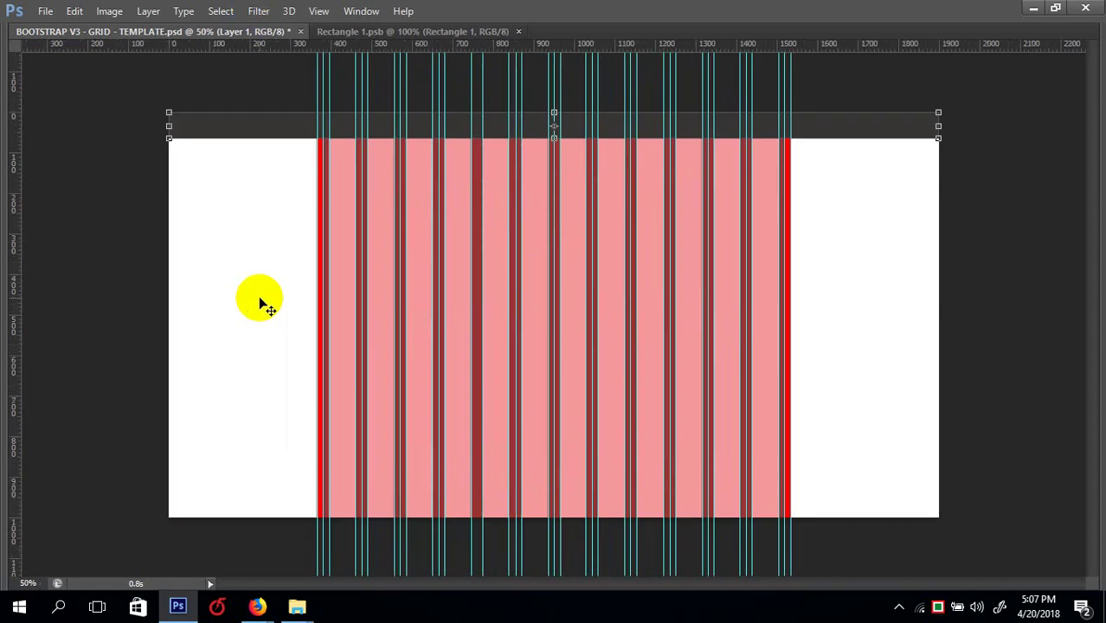
pyautogui.scroll(-1, 259, 297)
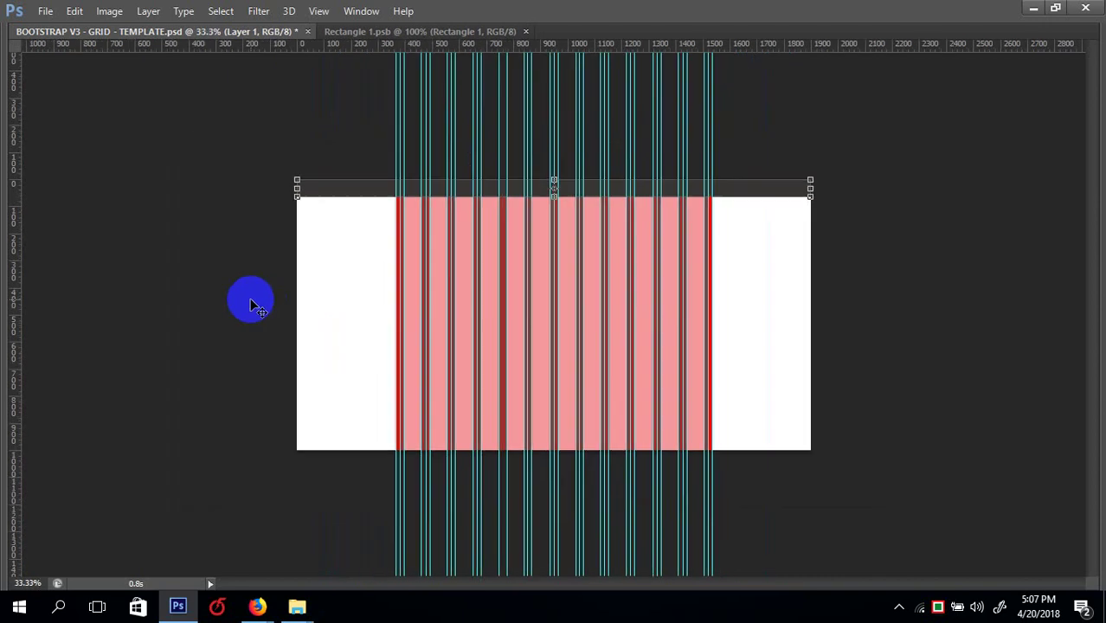
pyautogui.hotkey('ctrl', 'alt', 'c')
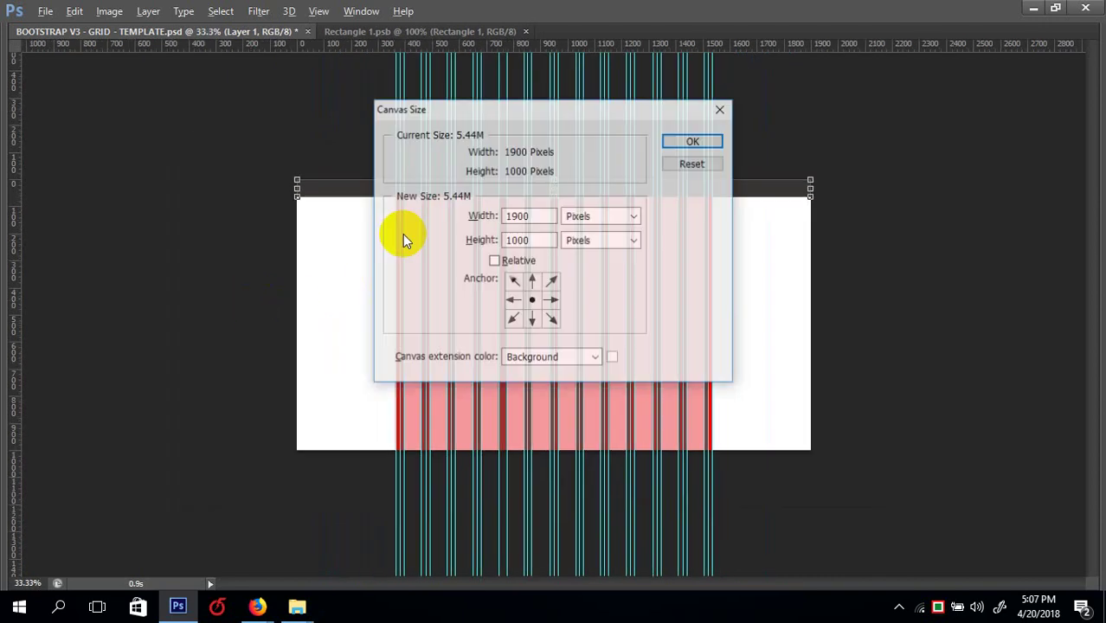
pyautogui.click(534, 241)
pyautogui.doubleClick(534, 241)
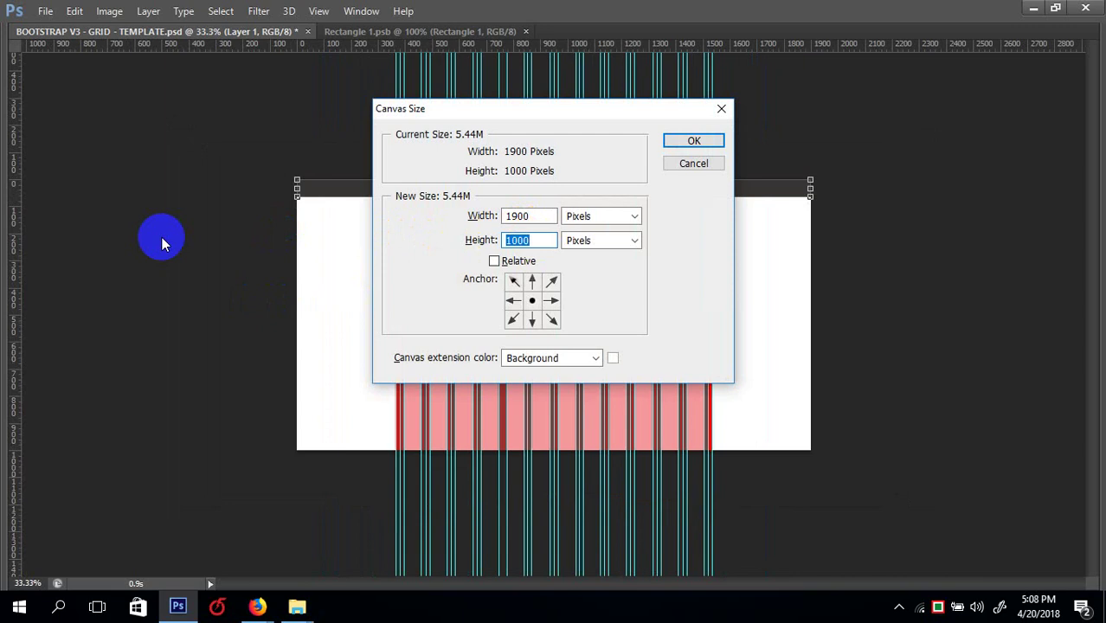
pyautogui.write('3')
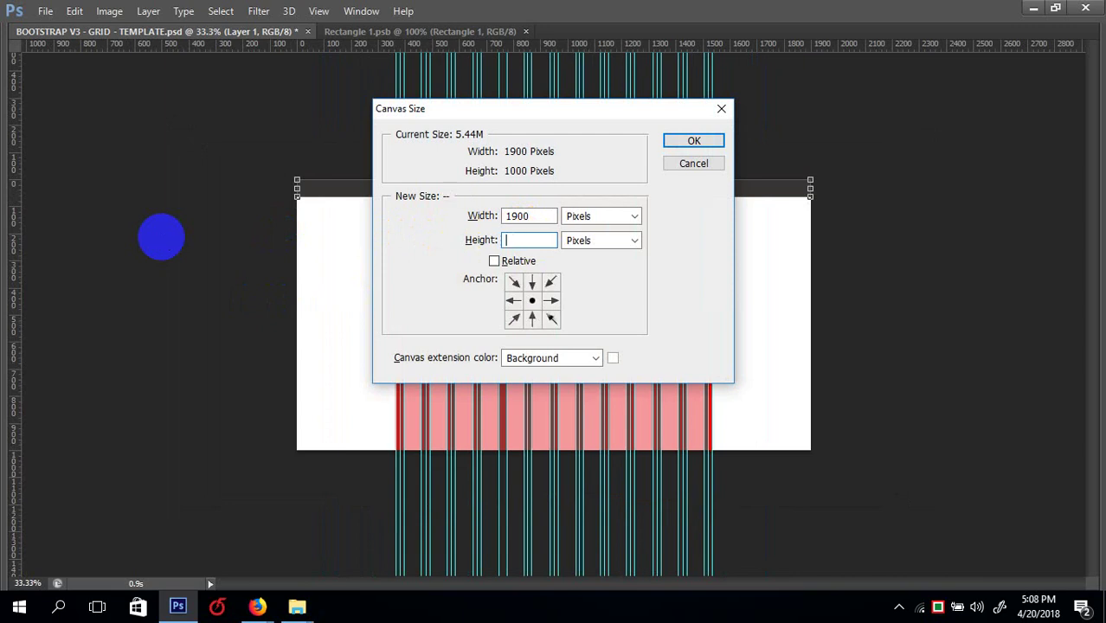
pyautogui.write('000')
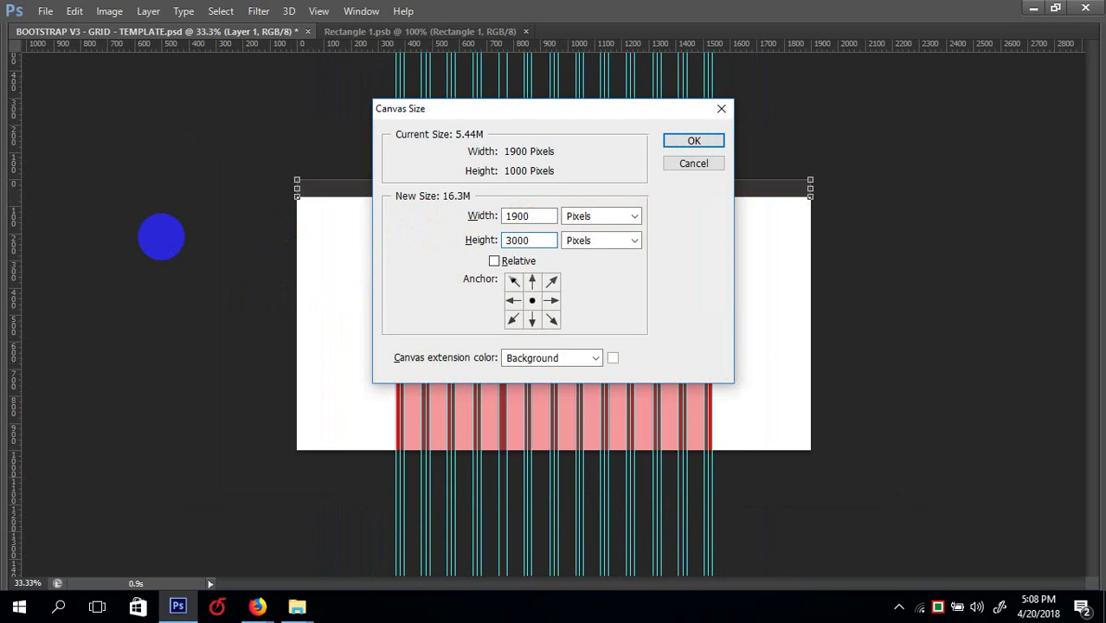
pyautogui.click(674, 144)
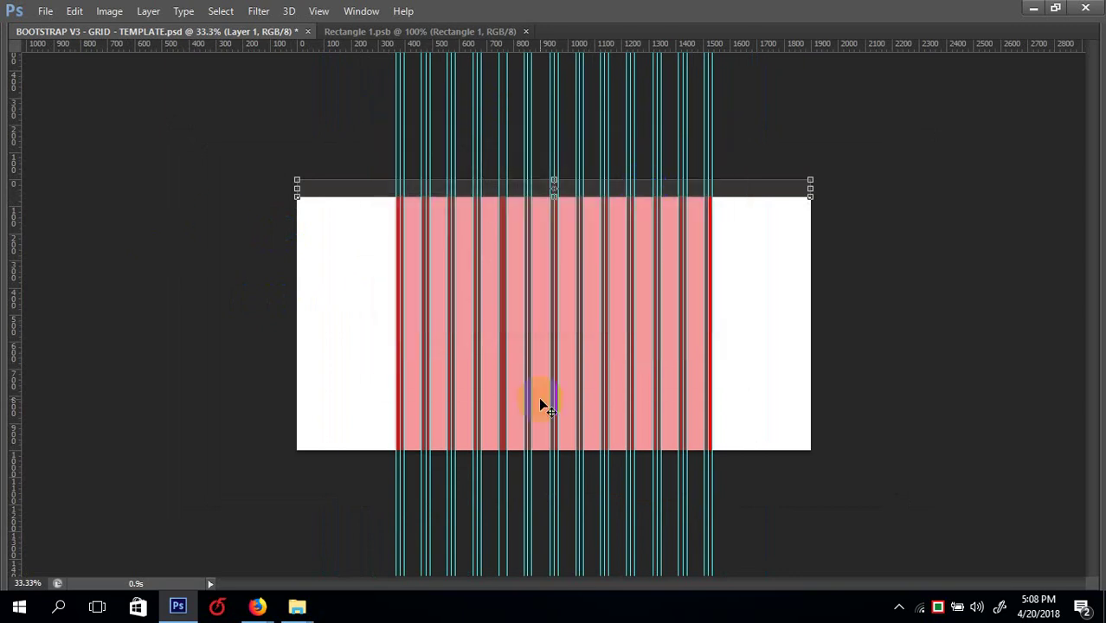
# - Set the canvas height to 3000 pixels, keeping the 1900 pixel width and the centred anchor
pyautogui.hotkey('ctrl', 'alt', 'c')
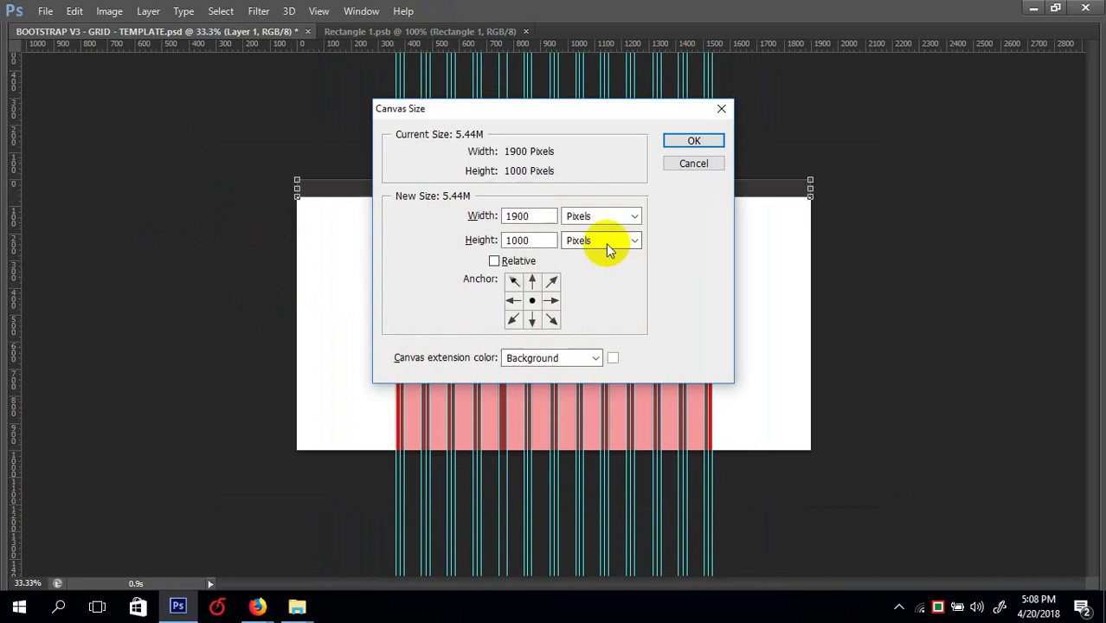
pyautogui.doubleClick(535, 239)
pyautogui.write('3')
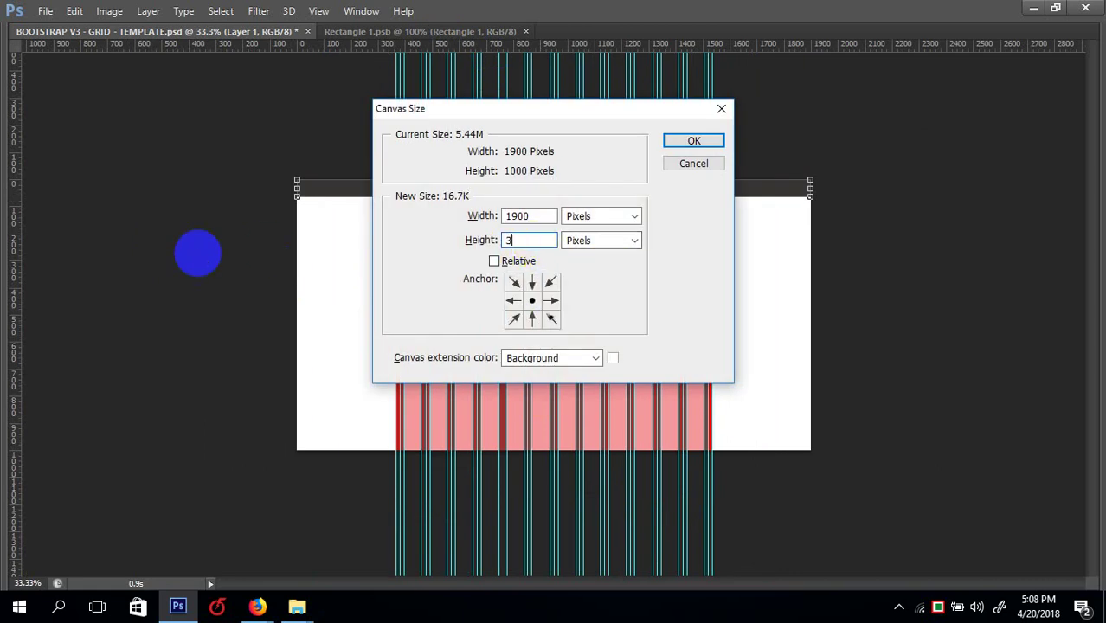
pyautogui.press('Return')
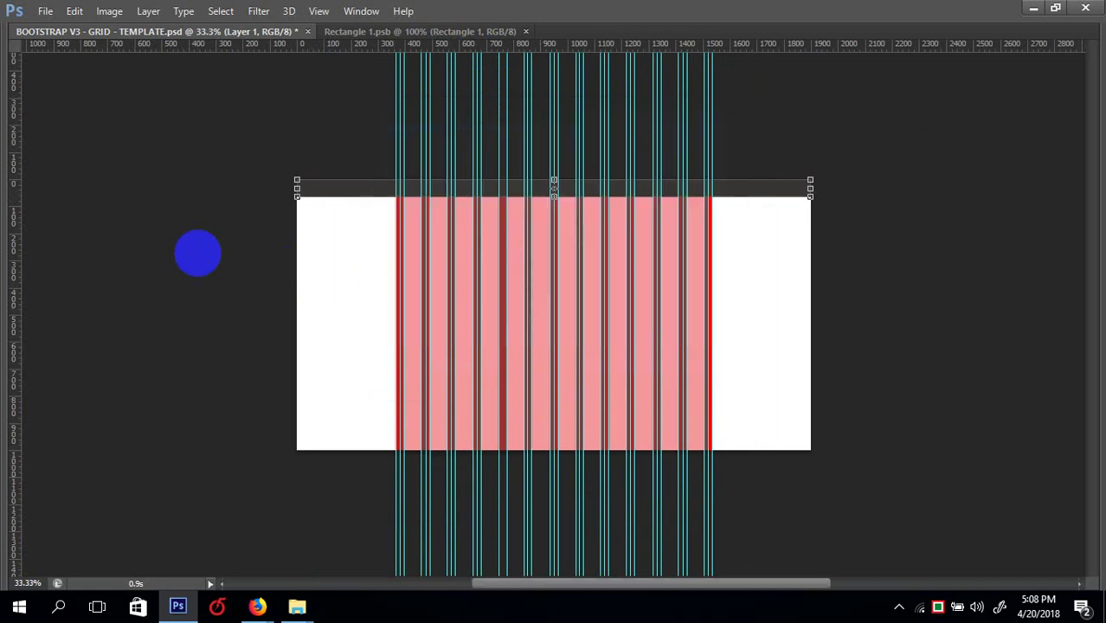
# - Move the dark grey strip up to the top edge of the heightened canvas, with the panels shown
pyautogui.hotkey('ctrl', '-')
pyautogui.hotkey('ctrl', '-')
pyautogui.hotkey('ctrl', '-')
pyautogui.hotkey('ctrl', '-')
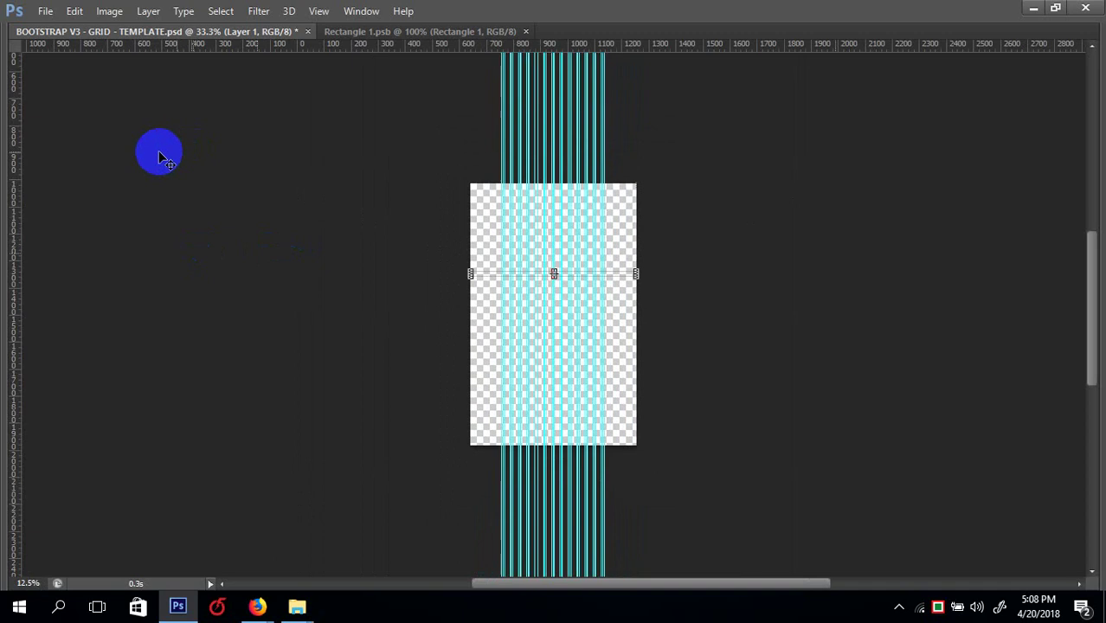
pyautogui.hotkey('ctrl', '+')
pyautogui.hotkey('ctrl', '+')
pyautogui.hotkey('ctrl', '+')
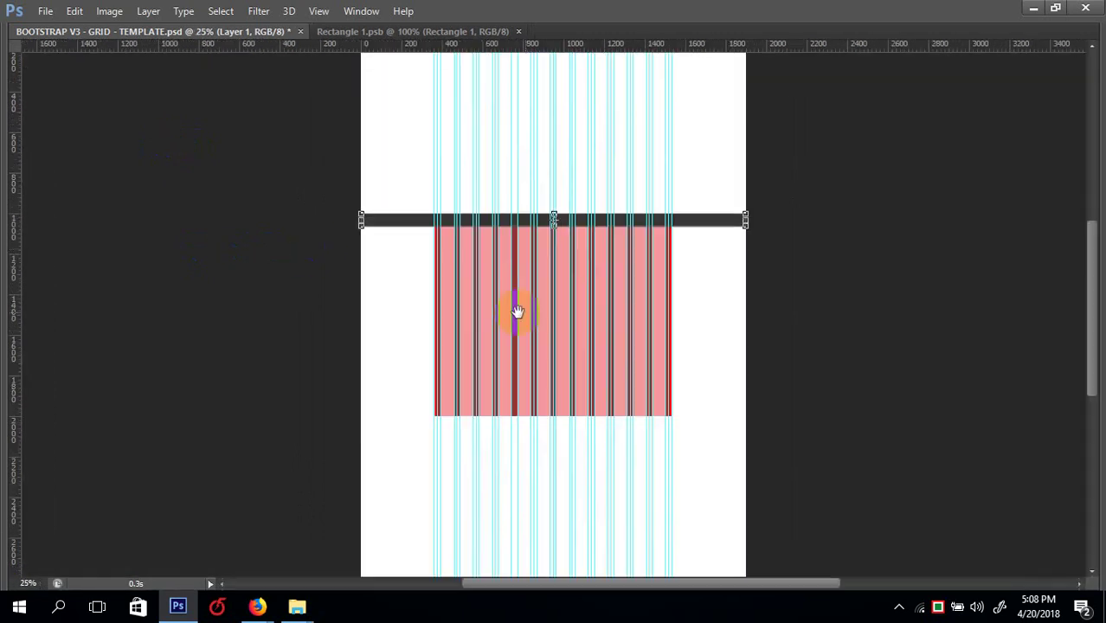
pyautogui.moveTo(533, 188); pyautogui.dragTo(533, 273)
pyautogui.hotkey('ctrl', 'r')
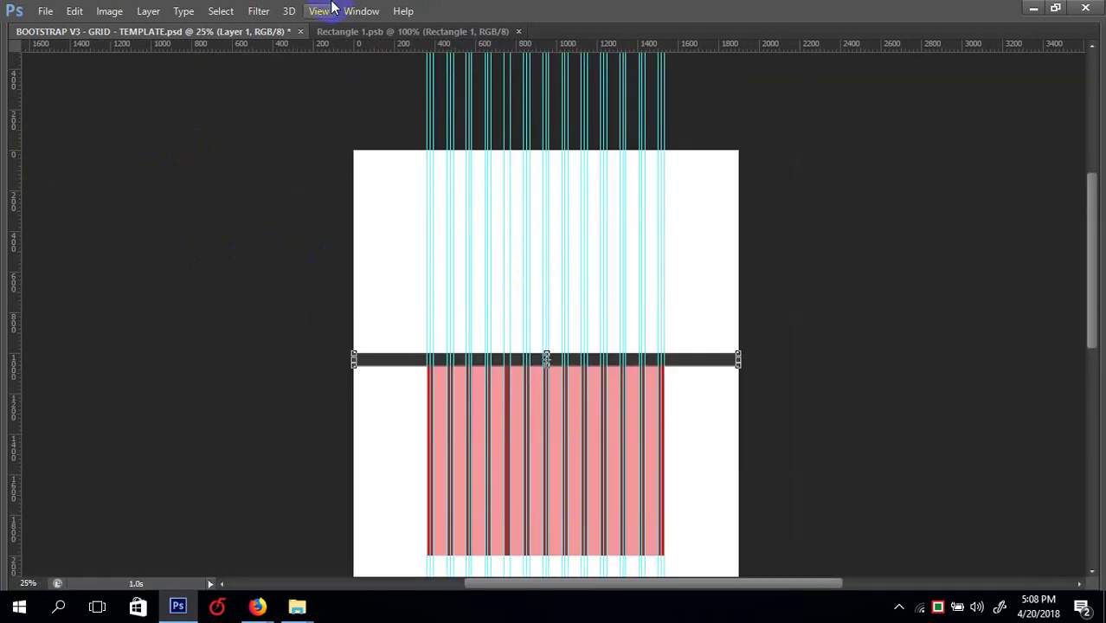
pyautogui.press('Tab')
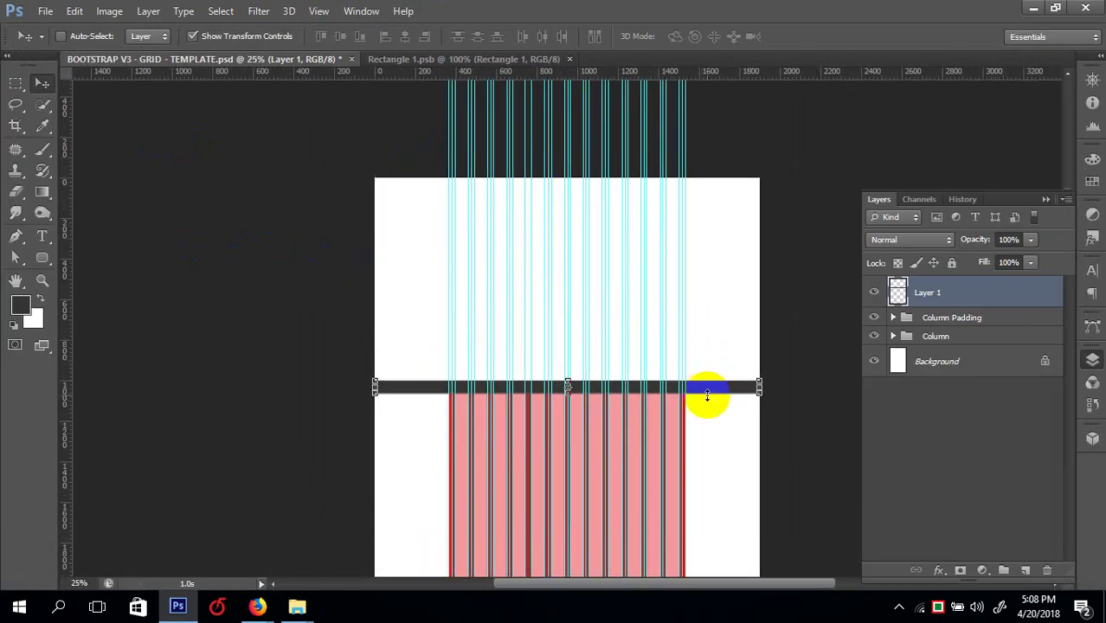
pyautogui.moveTo(707, 395); pyautogui.dragTo(708, 186)
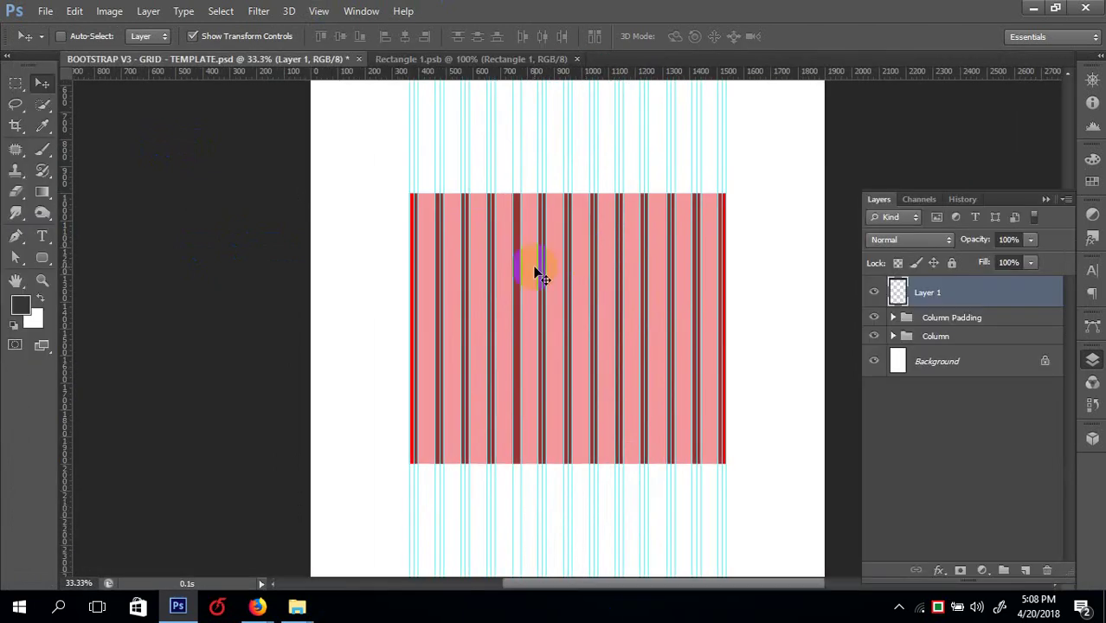
# - Delete the Column Padding and Column groups, leaving only the guides over the white background
pyautogui.rightClick(548, 271)
pyautogui.click(560, 286)
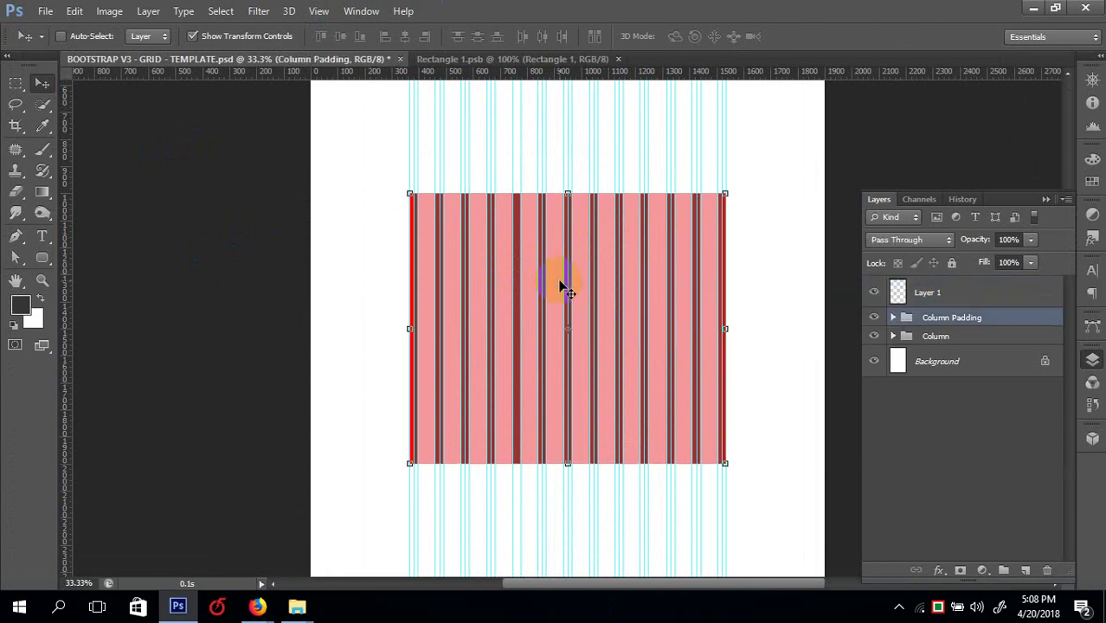
pyautogui.press('Delete')
pyautogui.press('Delete')
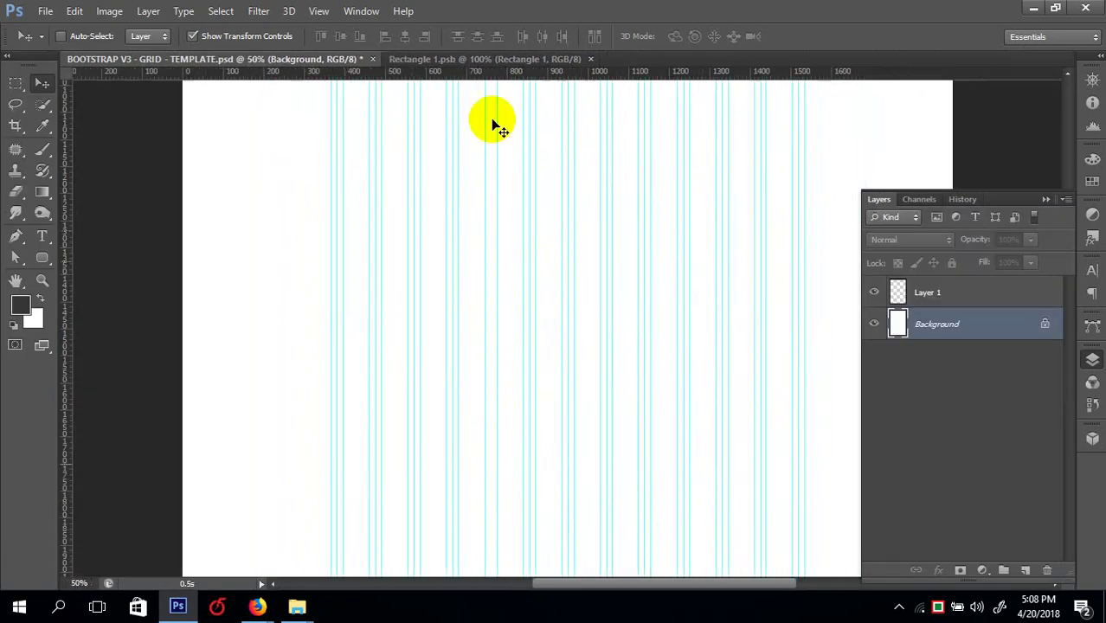
# - Inspect the remaining column guides along the height of the blank canvas
pyautogui.click(15, 150)
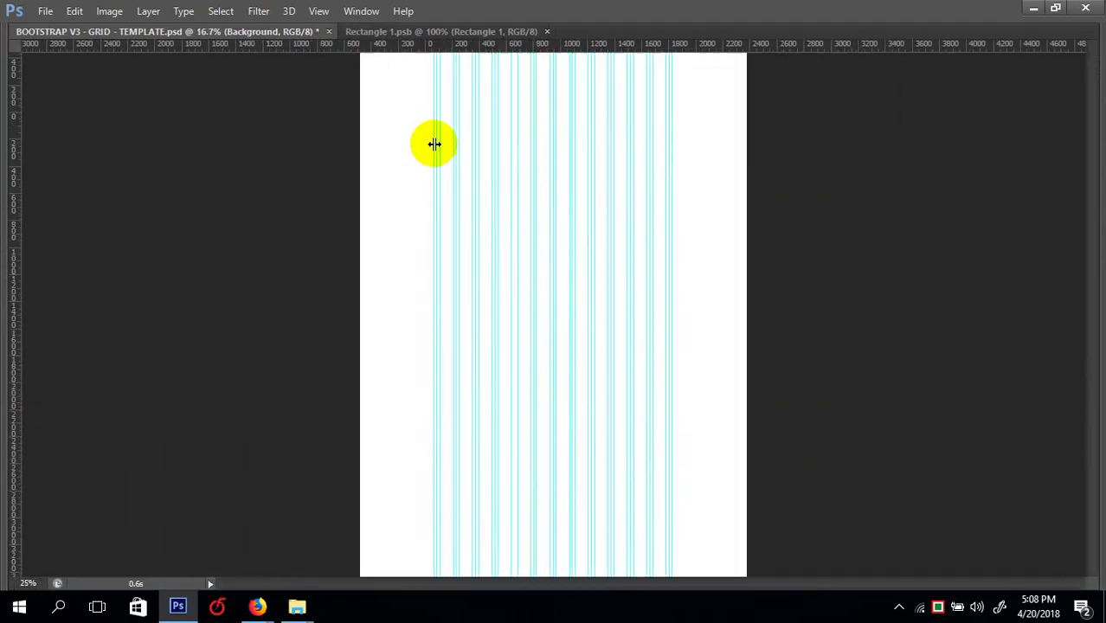
pyautogui.hotkey('ctrl', '+')
pyautogui.click(458, 193)
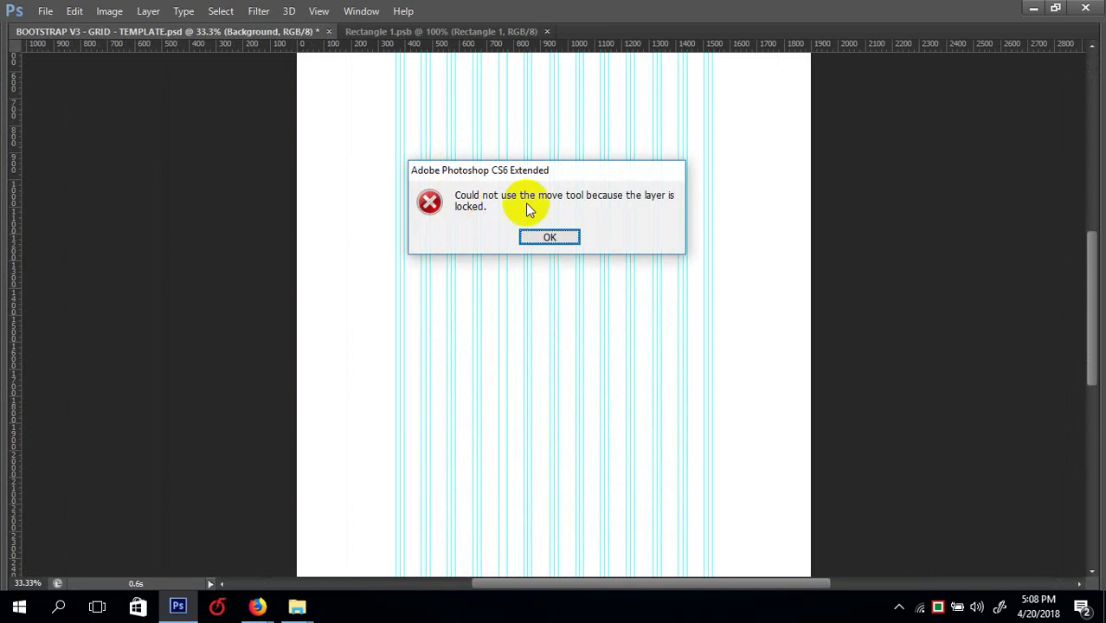
pyautogui.click(551, 238)
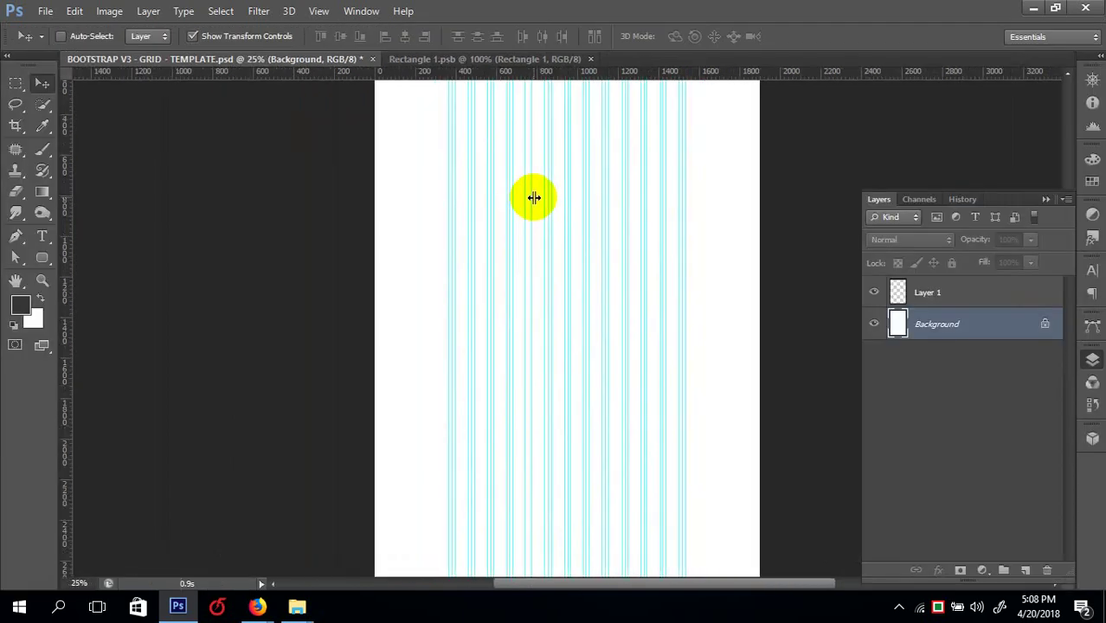
pyautogui.hotkey('ctrl', '-')
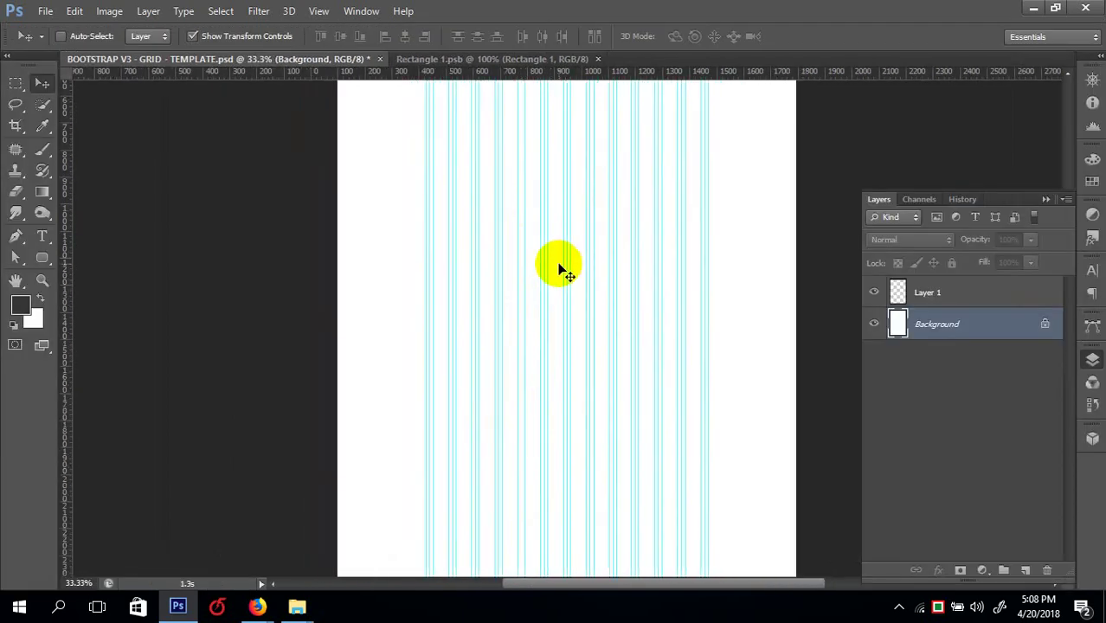
pyautogui.hotkey('ctrl', '-')
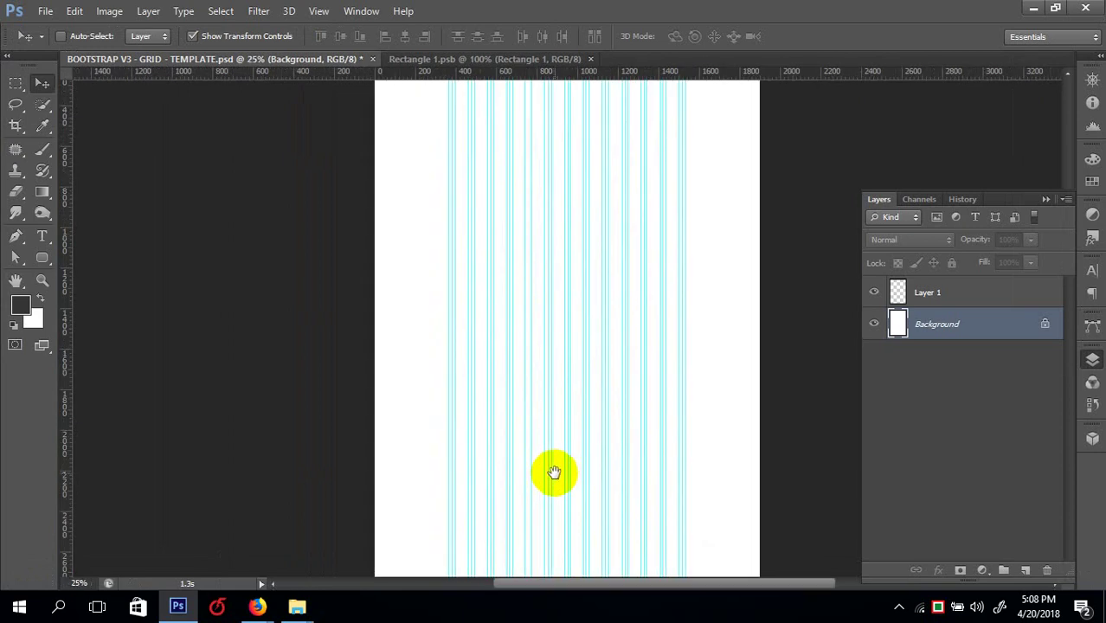
pyautogui.hotkey('ctrl', '+')
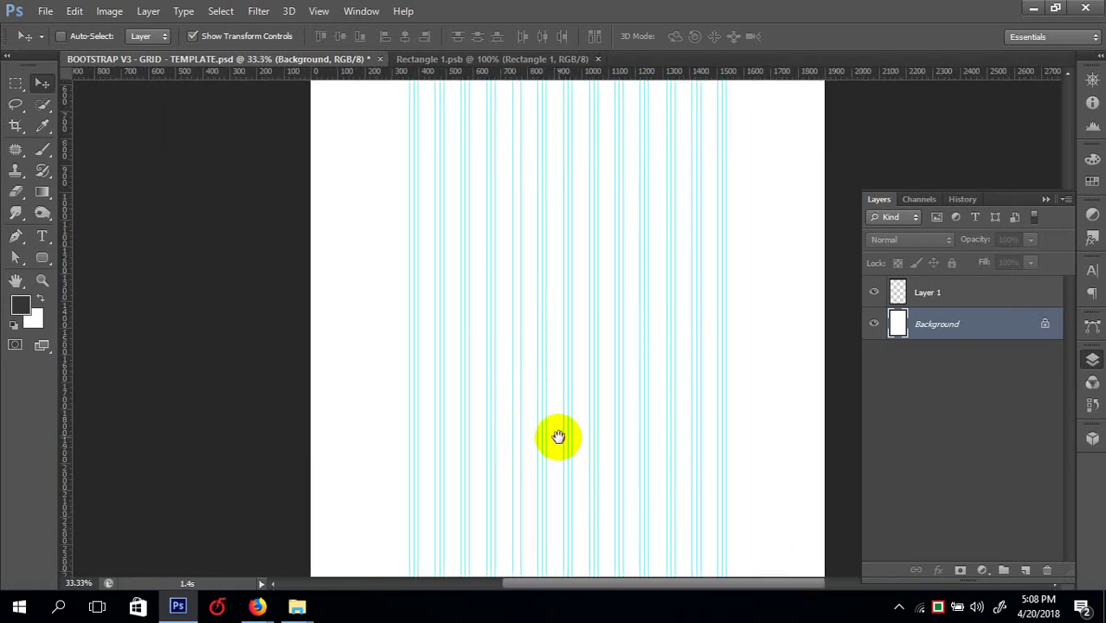
# - Delete the white Background layer so that only the strip's layer remains
pyautogui.hotkey('ctrl', 'z')
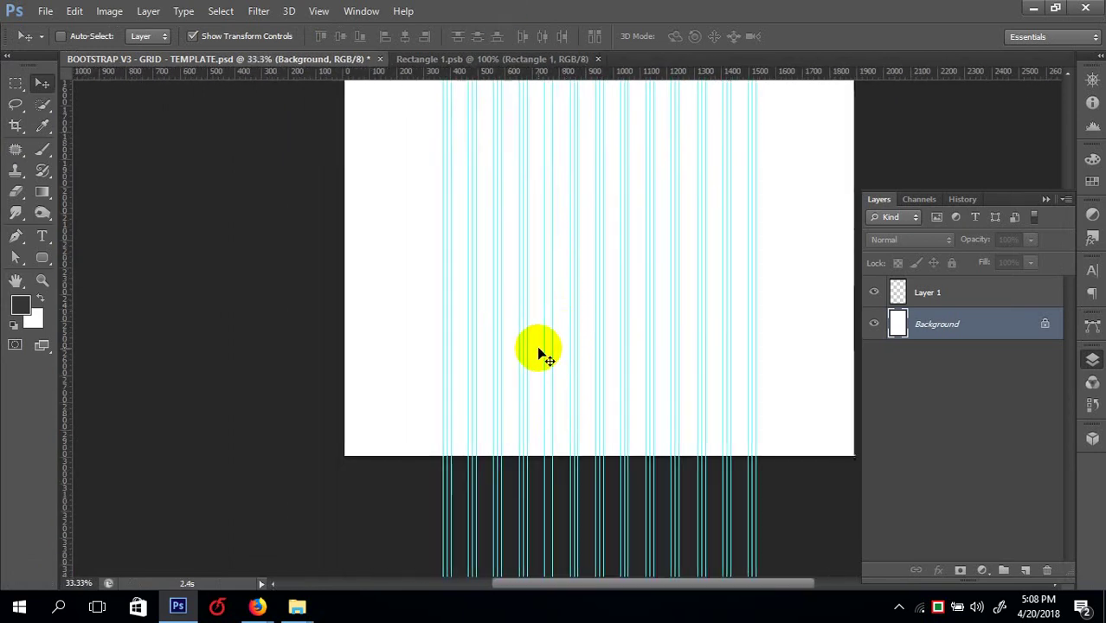
pyautogui.hotkey('ctrl', '-')
pyautogui.press('Delete')
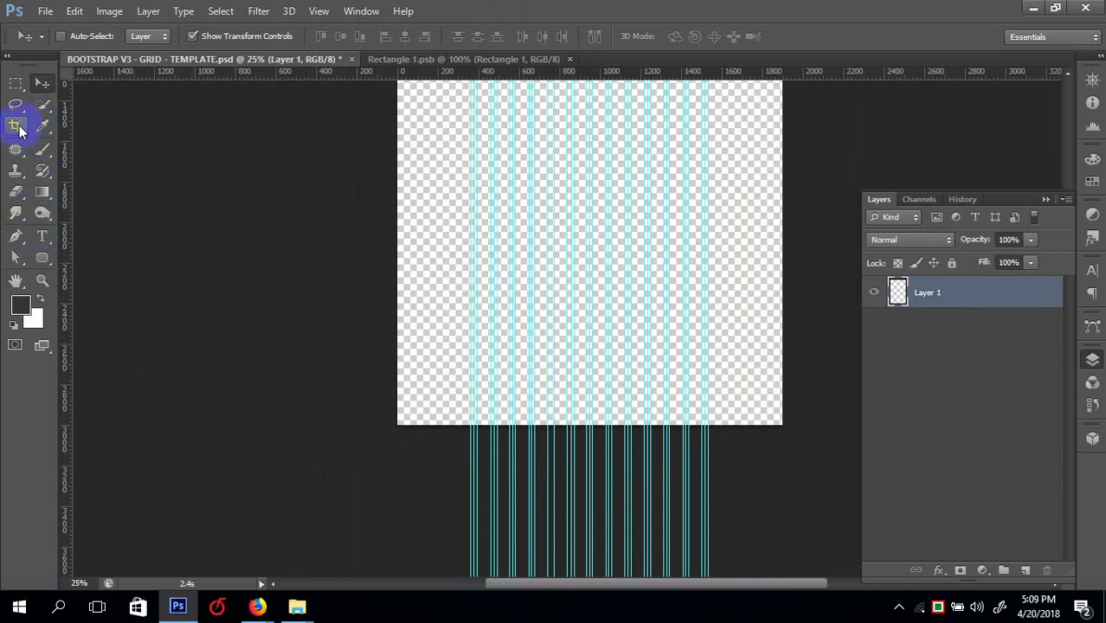
# - Marquee the full canvas width from the top edge down, about 2560 px tall
pyautogui.click(19, 128)
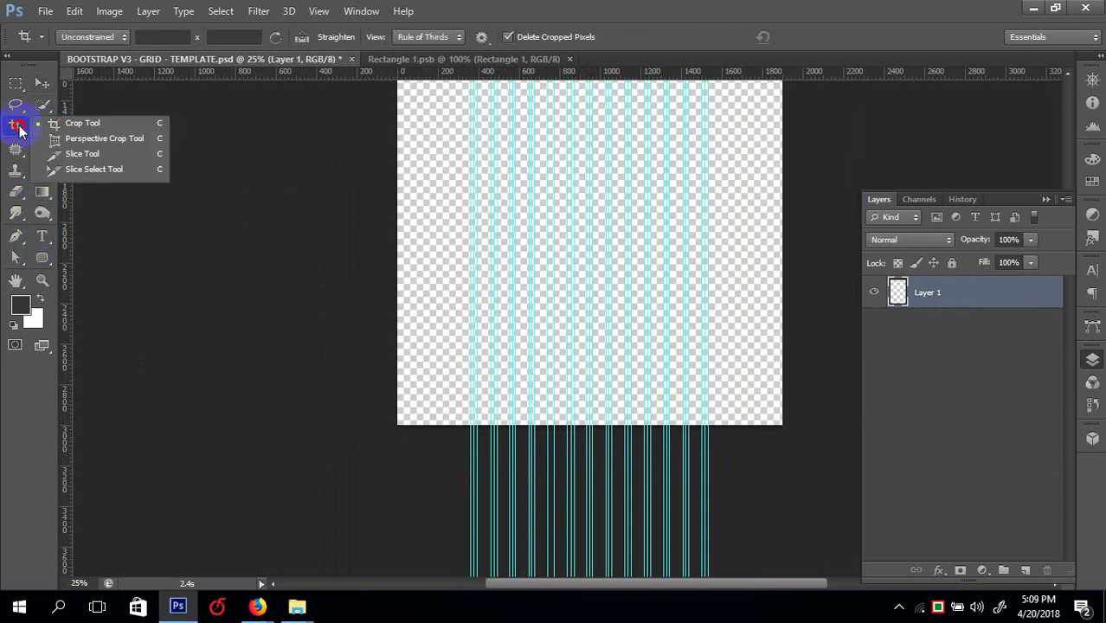
pyautogui.click(78, 123)
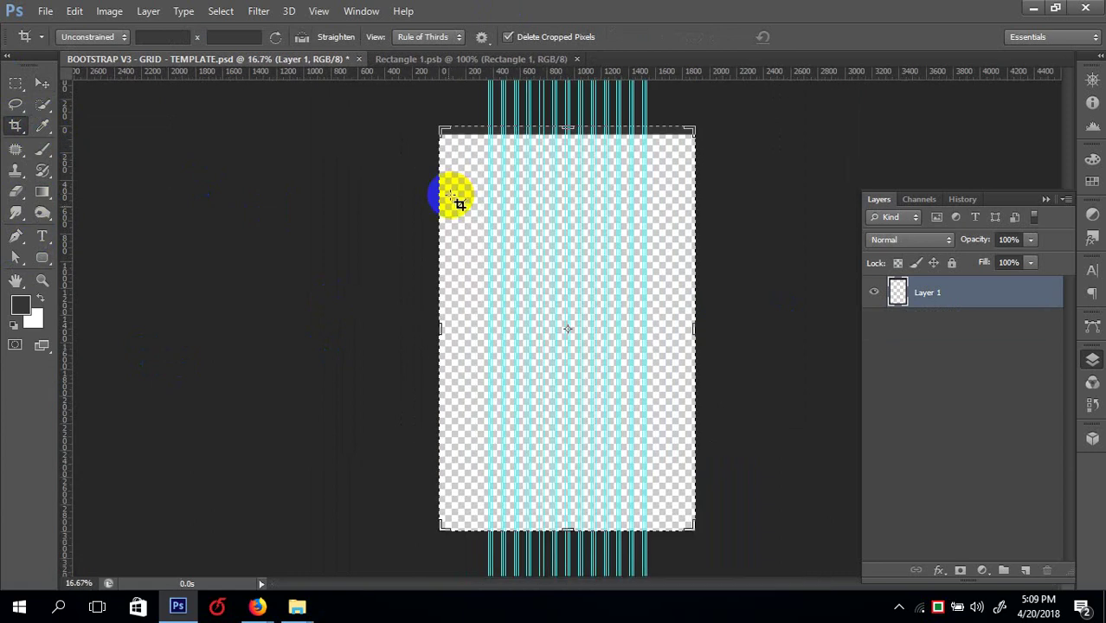
pyautogui.click(15, 82)
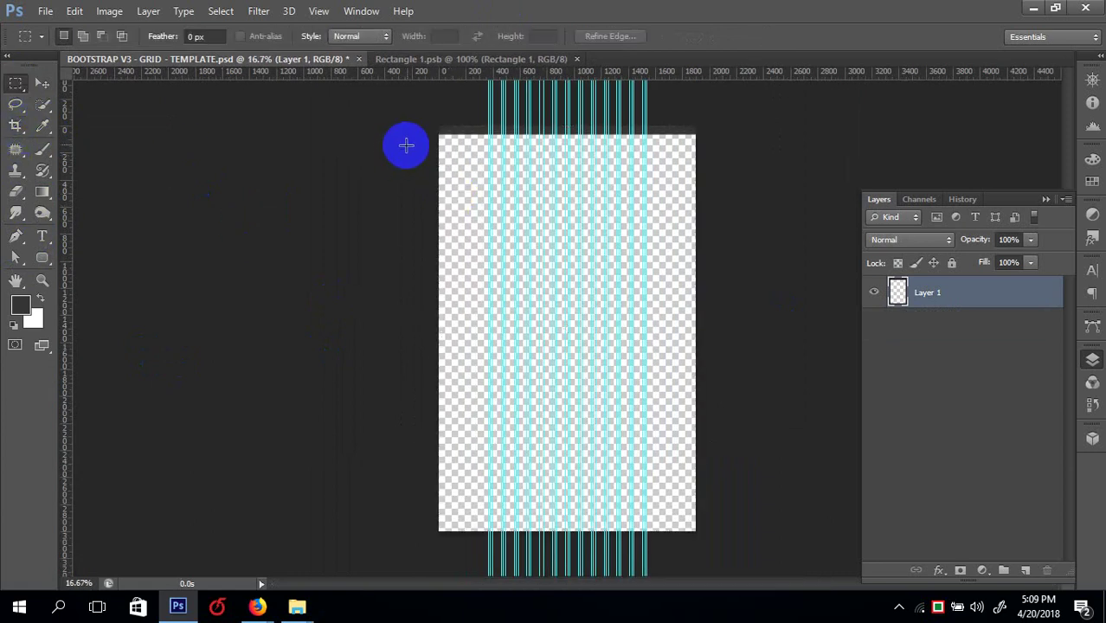
pyautogui.moveTo(437, 130); pyautogui.dragTo(757, 473)
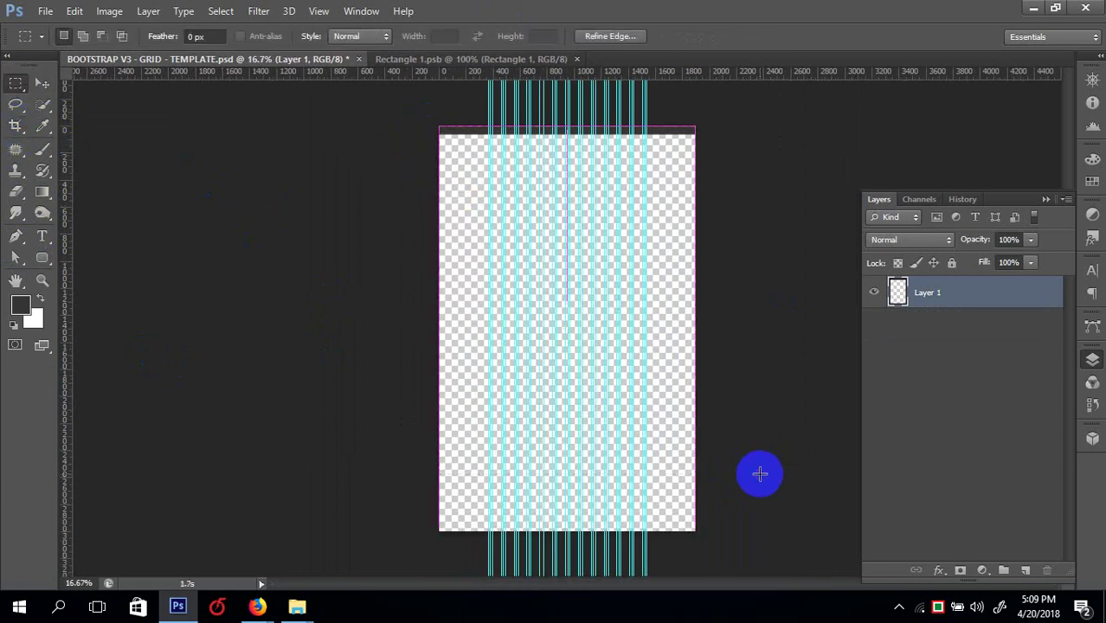
# - Fill the selected area with the dark grey foreground colour on a new layer and deselect it
pyautogui.hotkey('ctrl', 'shift', 'n')
pyautogui.press('Return')
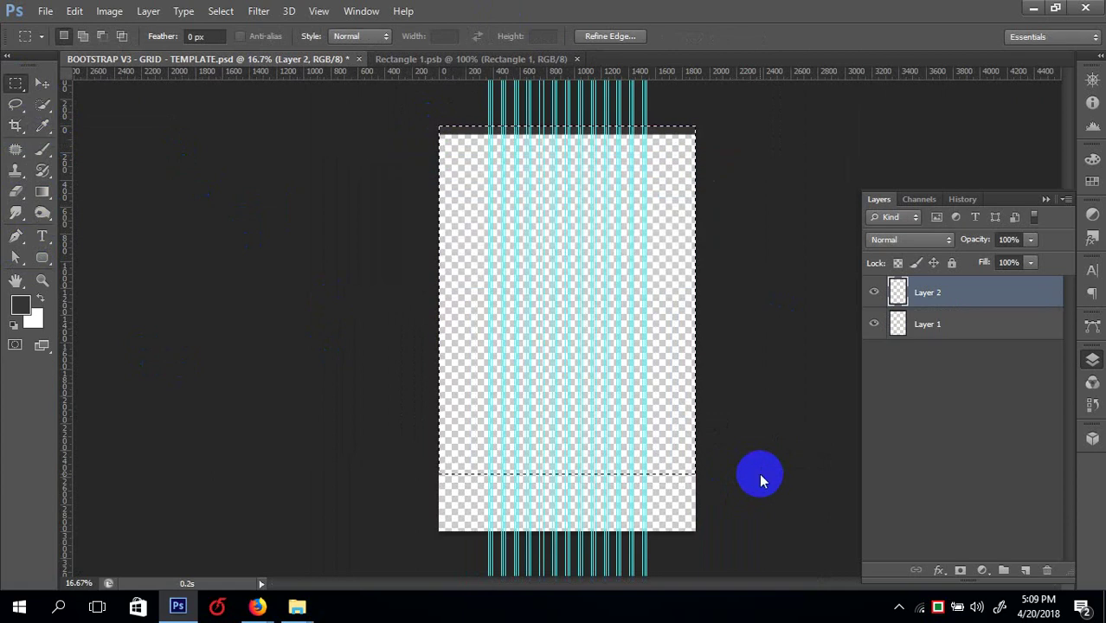
pyautogui.hotkey('alt', 'BackSpace')
pyautogui.hotkey('ctrl', 'd')
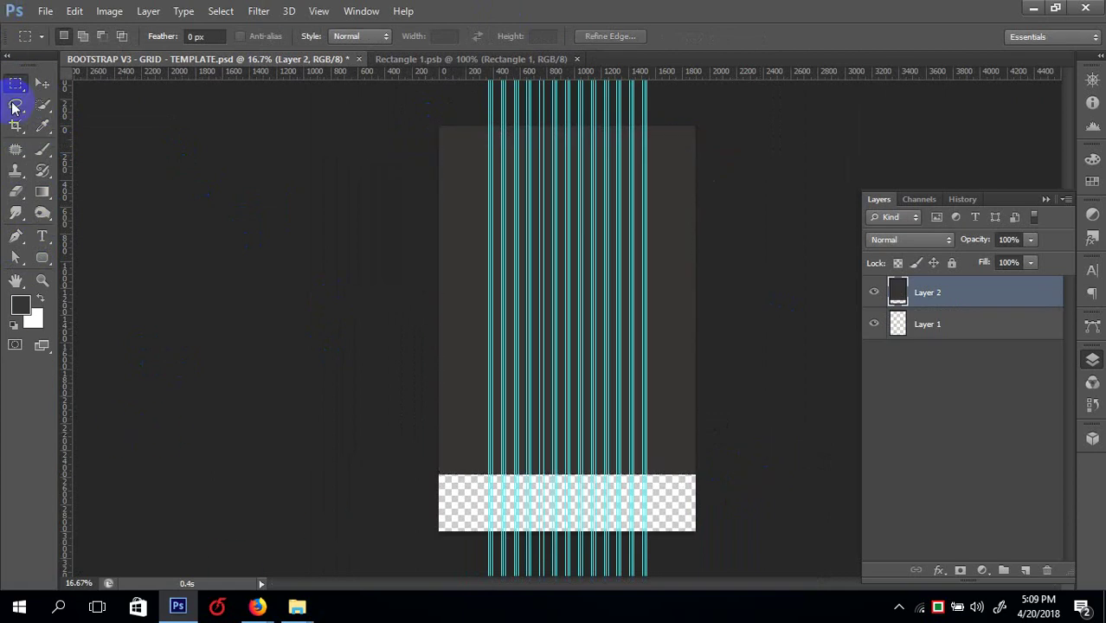
# - Crop the canvas's bottom edge up to the lower edge of the dark grey fill
pyautogui.click(15, 128)
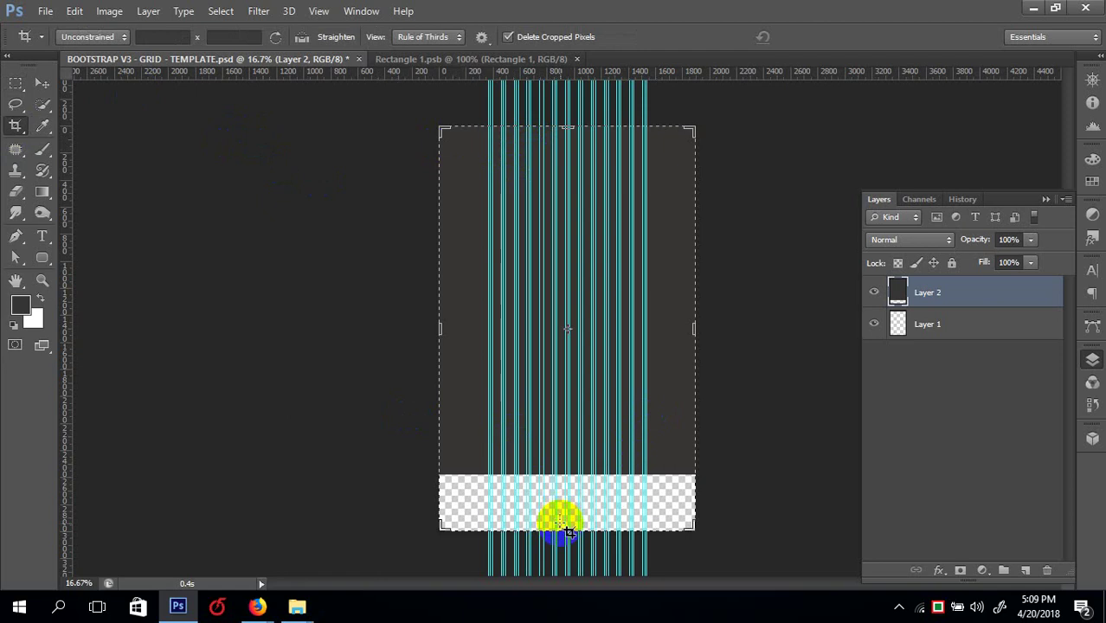
pyautogui.moveTo(565, 528); pyautogui.dragTo(566, 499)
pyautogui.press('Return')
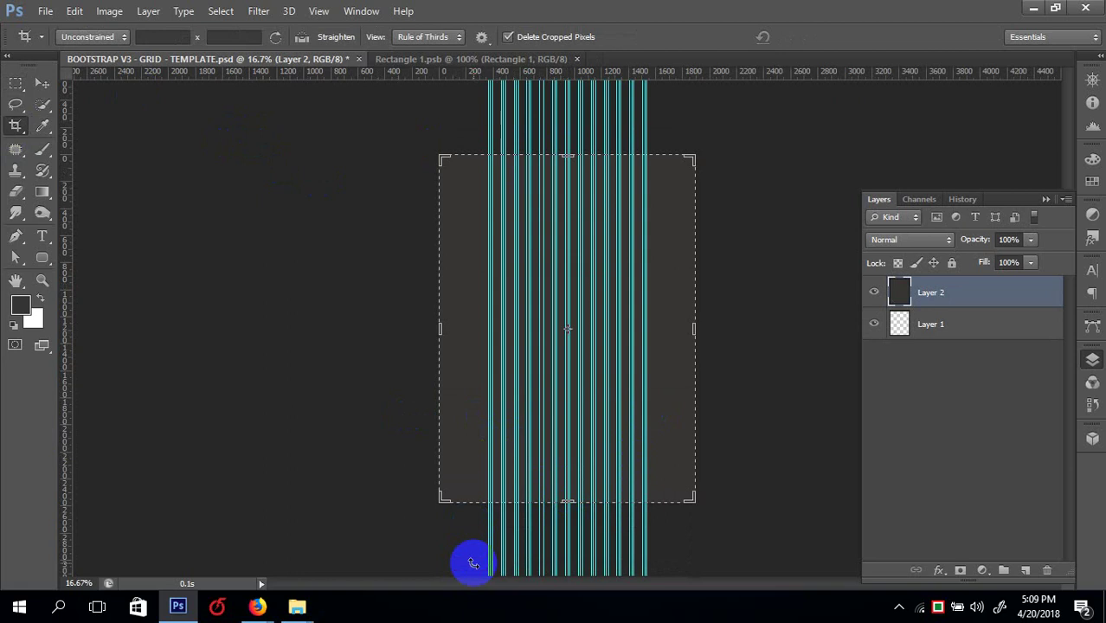
pyautogui.hotkey('ctrl', '+')
pyautogui.hotkey('ctrl', '+')
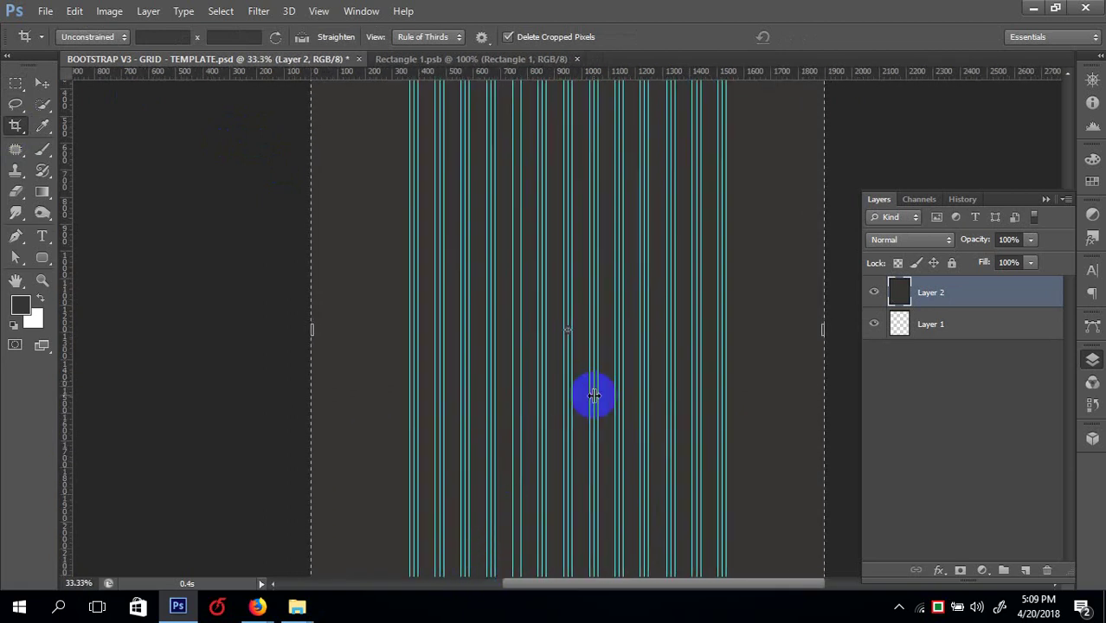
pyautogui.hotkey('ctrl', '-')
pyautogui.hotkey('ctrl', '-')
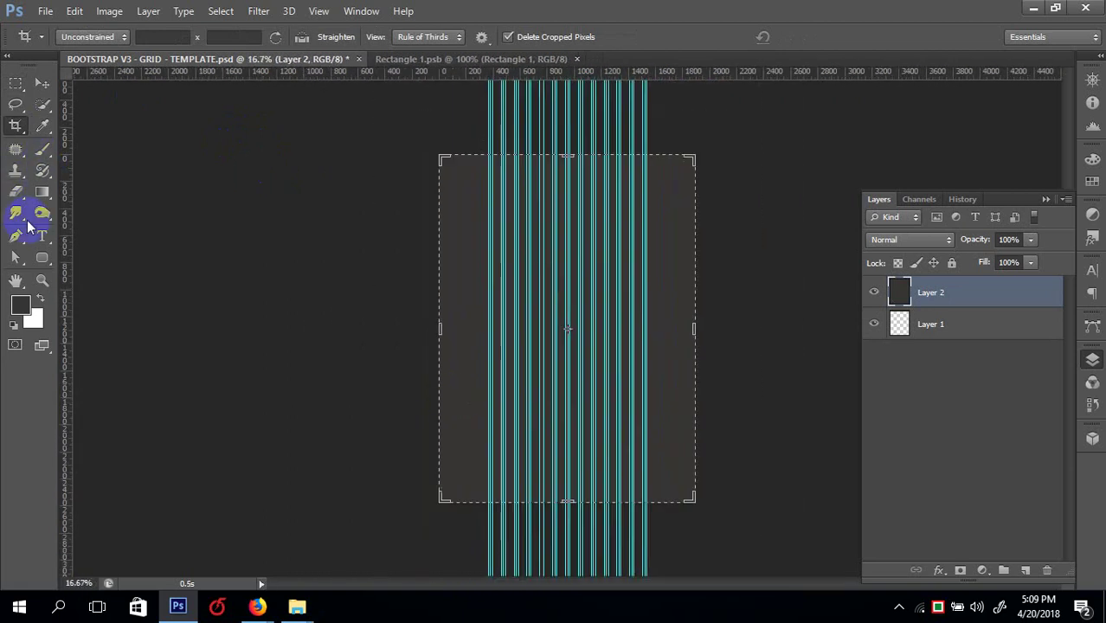
# - Marquee an area about 1170 × 655 px from the canvas's top edge, spanning the first to the last column guide
pyautogui.click(37, 261)
pyautogui.click(19, 84)
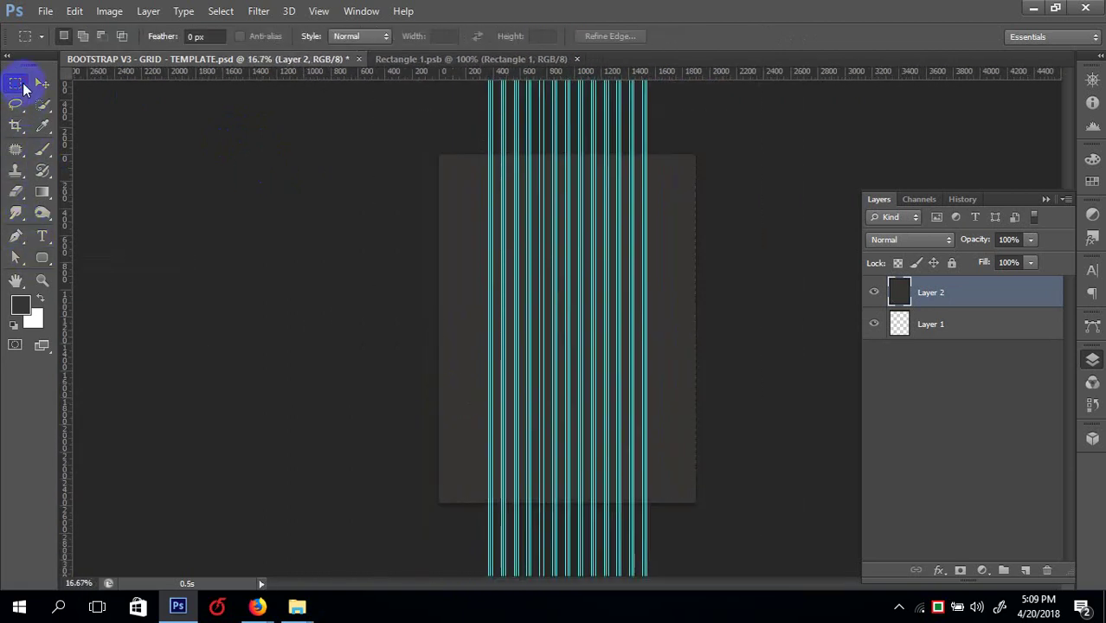
pyautogui.click(11, 86)
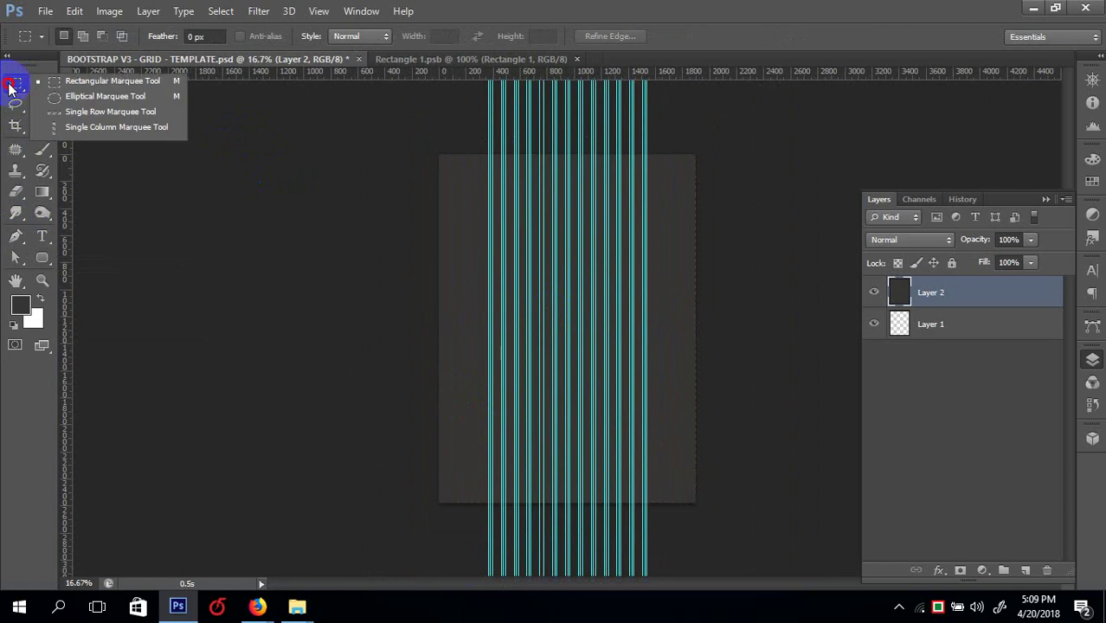
pyautogui.click(71, 83)
pyautogui.press('Tab')
pyautogui.hotkey('ctrl', '+')
pyautogui.hotkey('ctrl', '+')
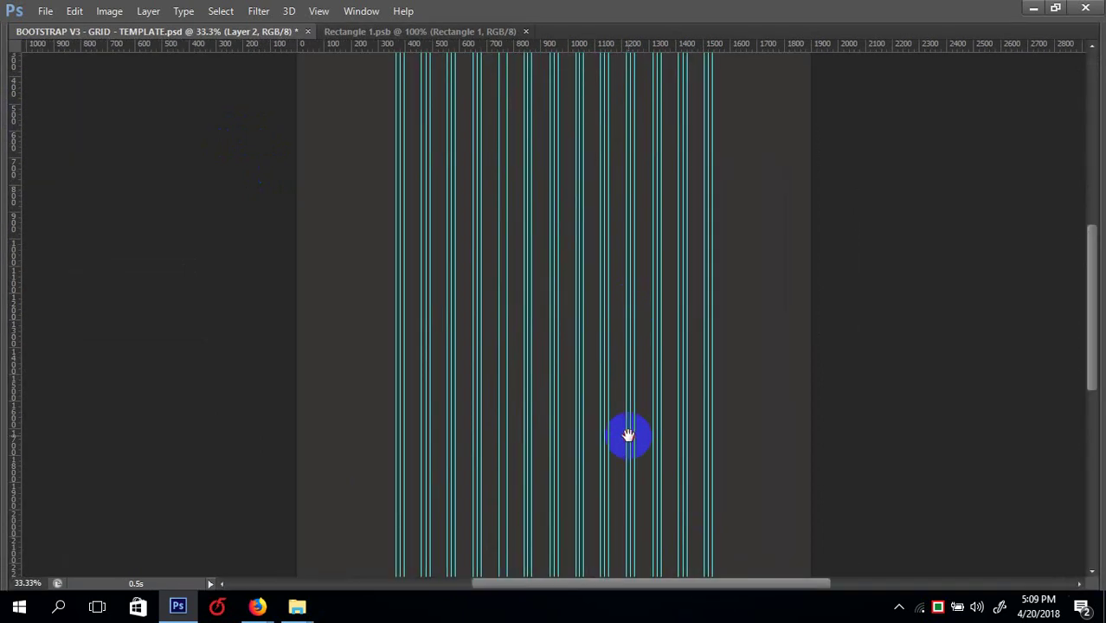
pyautogui.hotkey('ctrl', '+')
pyautogui.scroll(3, 614, 428)
pyautogui.hotkey('ctrl', '-')
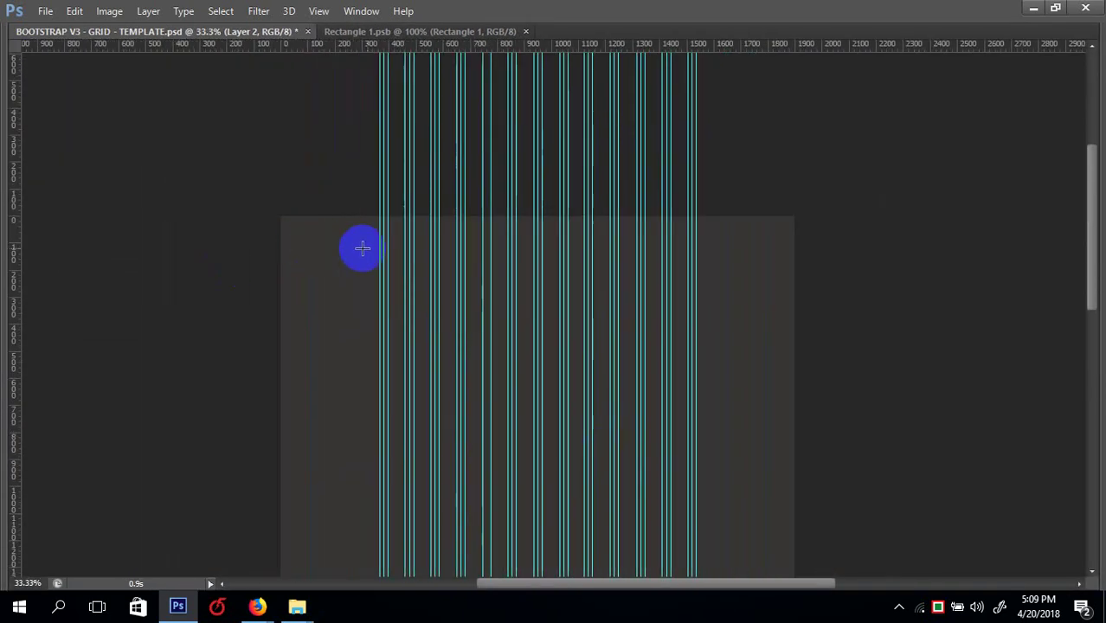
pyautogui.moveTo(379, 216); pyautogui.dragTo(697, 395)
# - Fill the selected container area with the white background colour on Layer 2 and deselect it
pyautogui.hotkey('ctrl', '+')
pyautogui.hotkey('ctrl', '+')
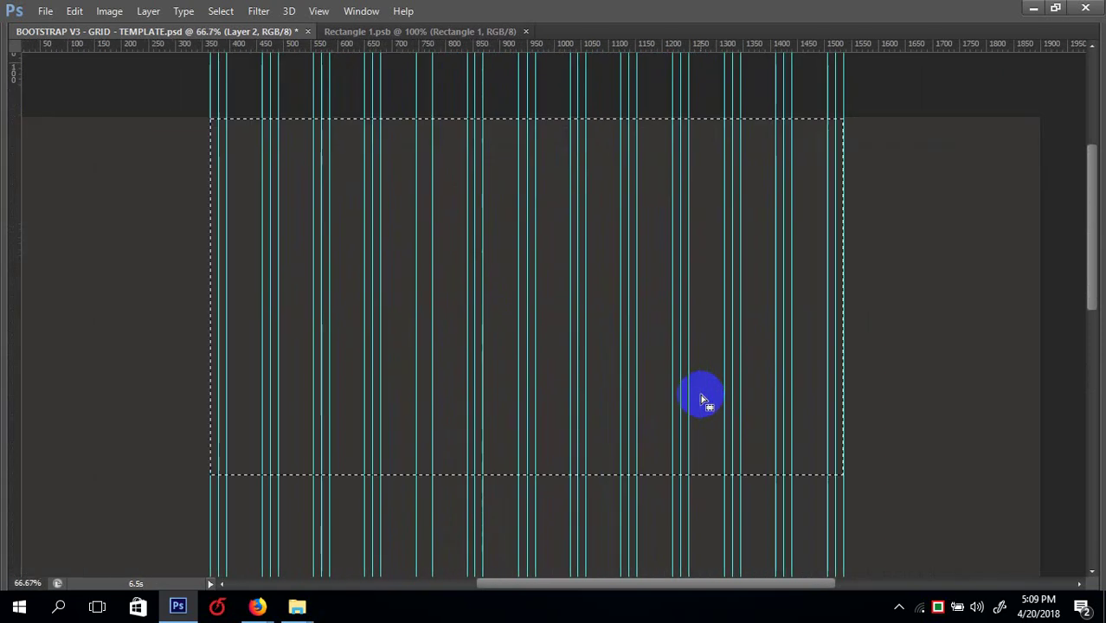
pyautogui.hotkey('ctrl', 'BackSpace')
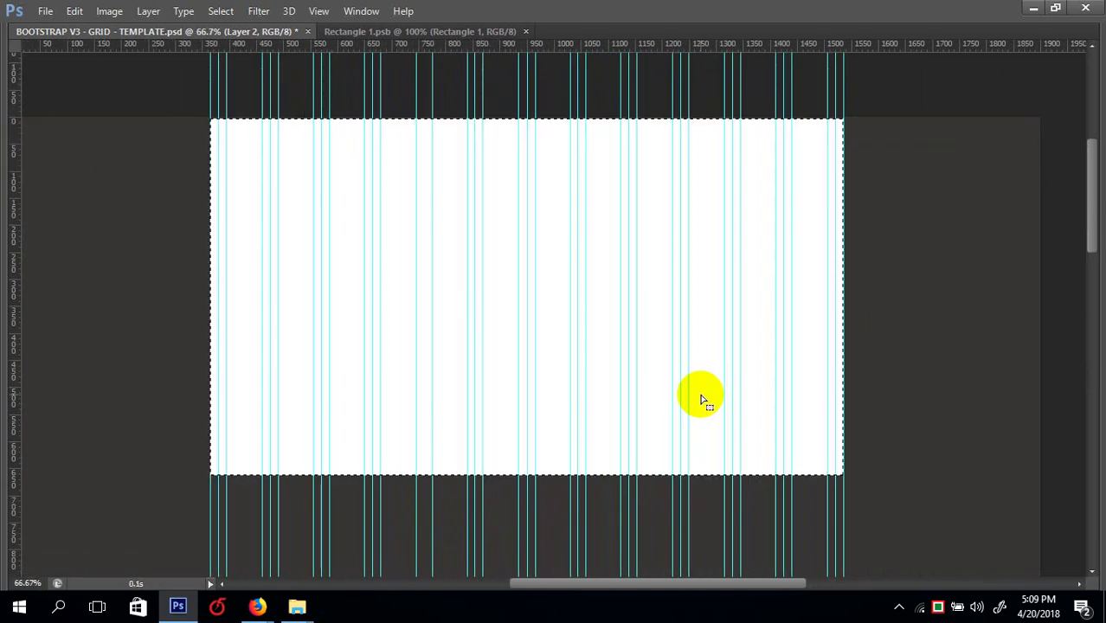
pyautogui.hotkey('ctrl', 'd')
pyautogui.press('Tab')
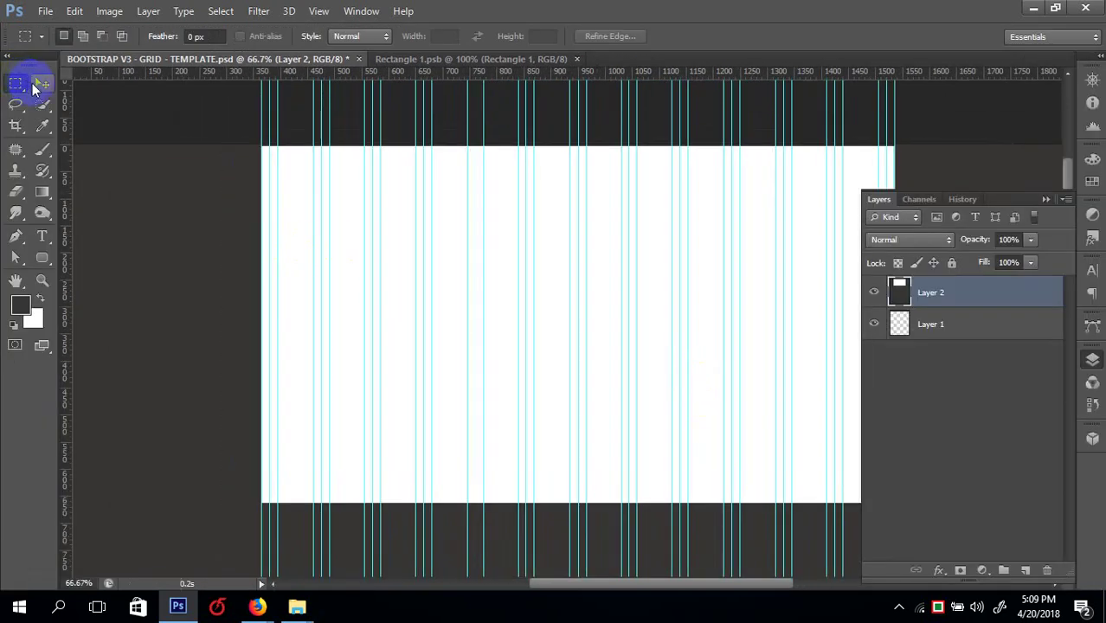
pyautogui.click(41, 82)
pyautogui.hotkey('shift', 'Tab')
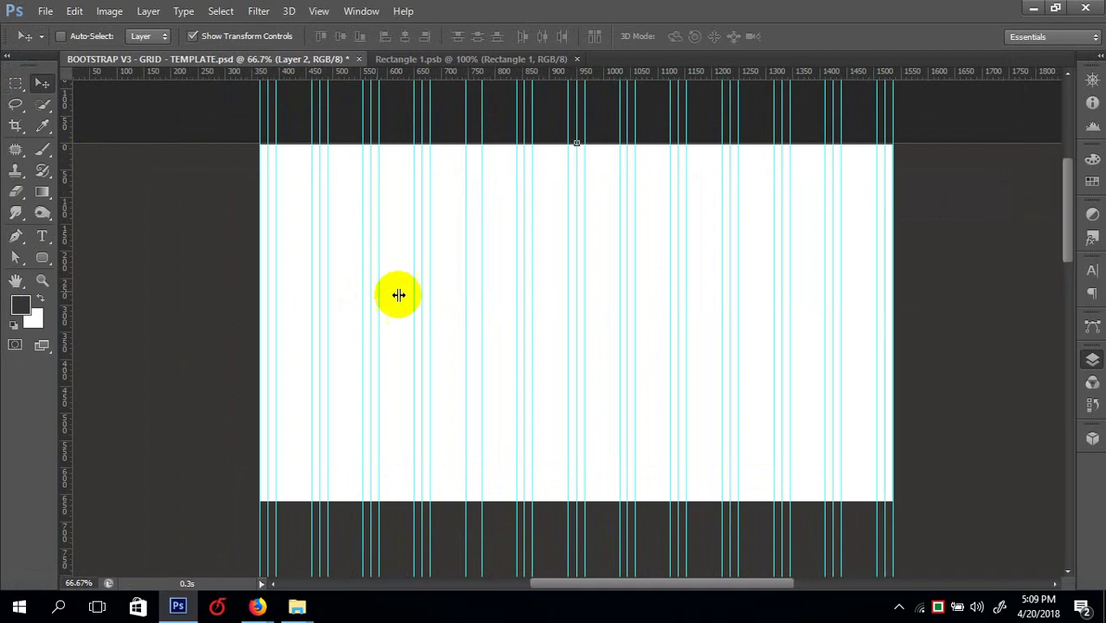
pyautogui.press('Tab')
pyautogui.press('Tab')
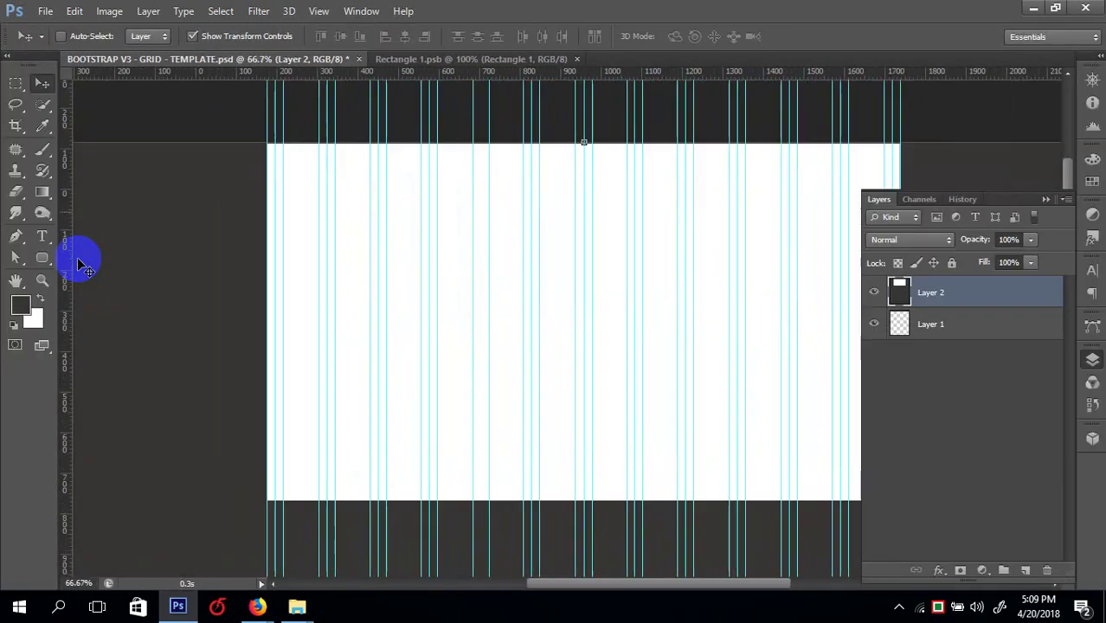
pyautogui.moveTo(420, 469); pyautogui.dragTo(440, 358)
pyautogui.hotkey('ctrl', '-')
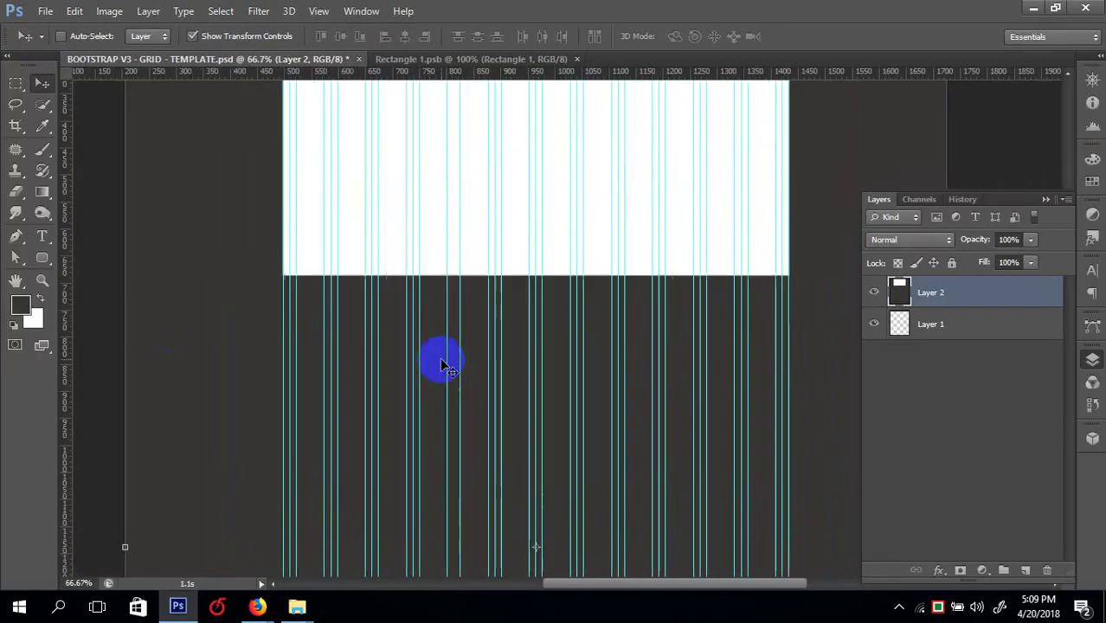
pyautogui.hotkey('shift', 'Tab')
pyautogui.press('Tab')
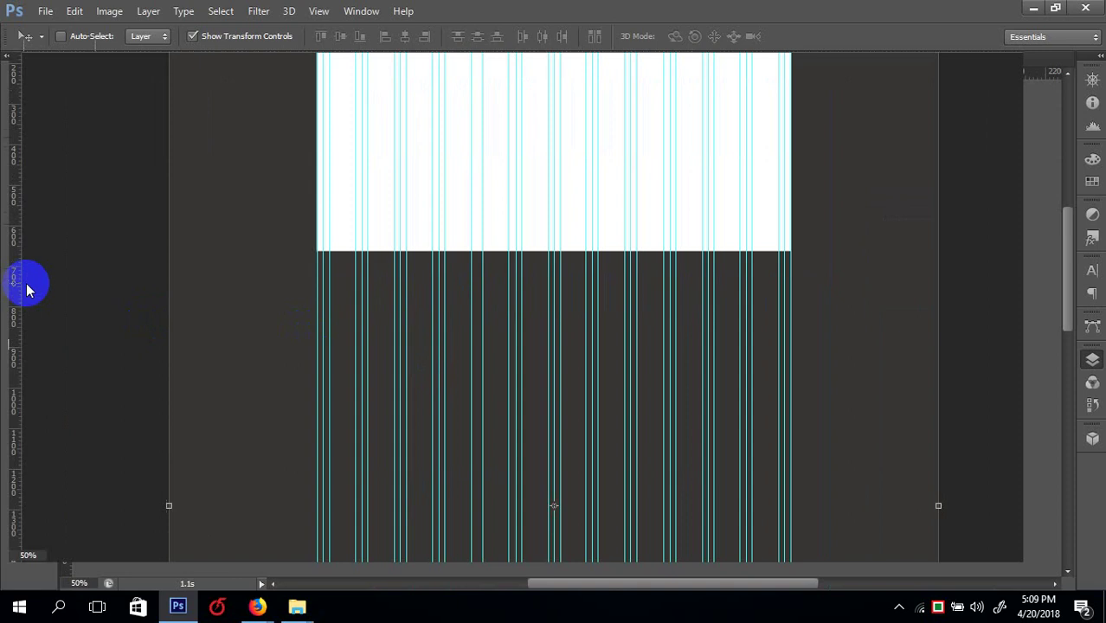
pyautogui.press('Tab')
pyautogui.press('Tab')
pyautogui.hotkey('ctrl', '+')
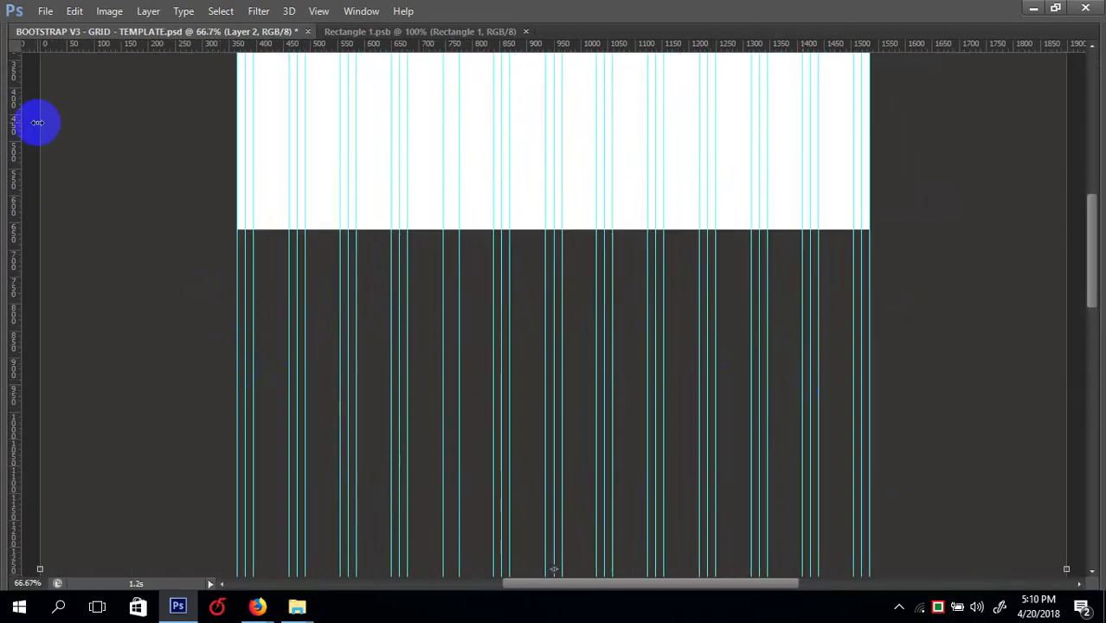
pyautogui.hotkey('shift', 'Tab')
pyautogui.press('Tab')
# - Marquee a block about 410 × 210 px from the first guide, below the white area, and fill it white on a new layer
pyautogui.click(16, 84)
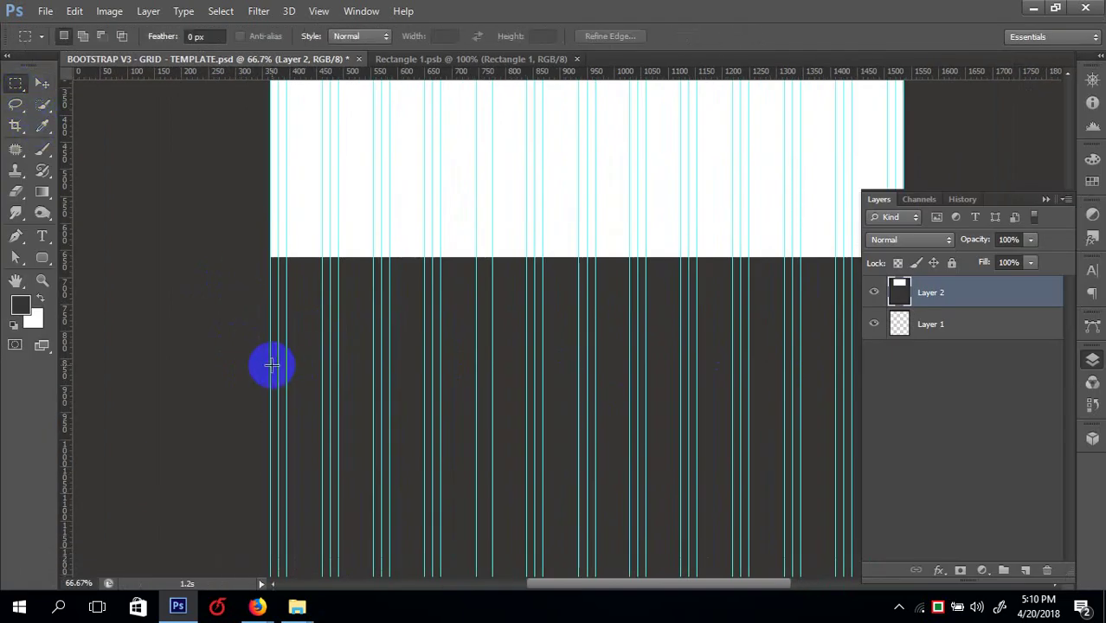
pyautogui.moveTo(272, 365); pyautogui.dragTo(490, 479)
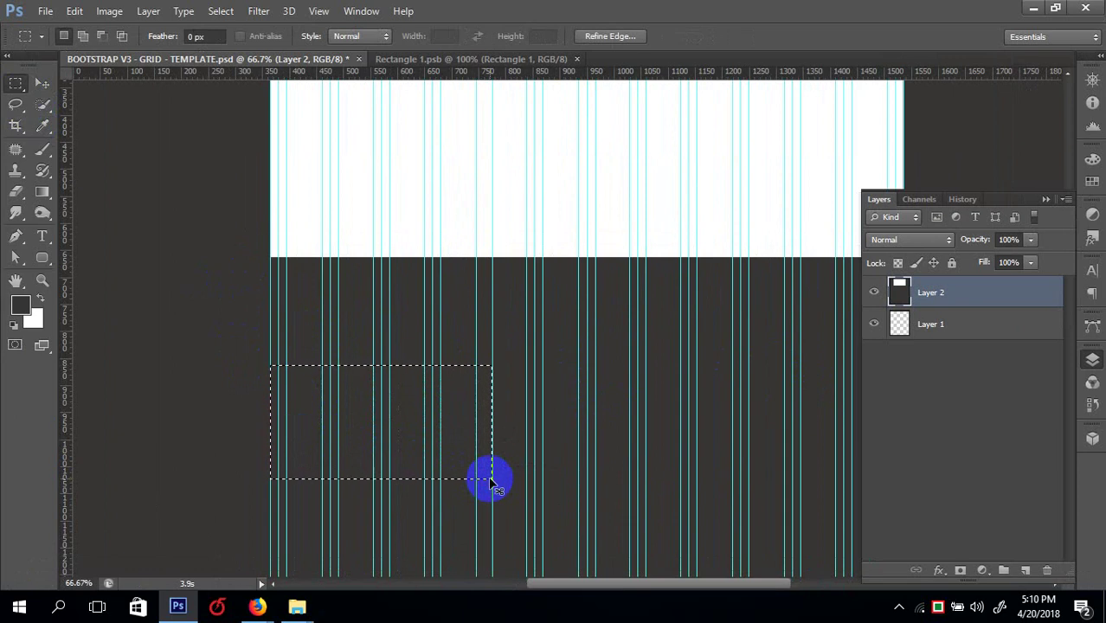
pyautogui.hotkey('ctrl', 'shift', 'n')
pyautogui.press('Return')
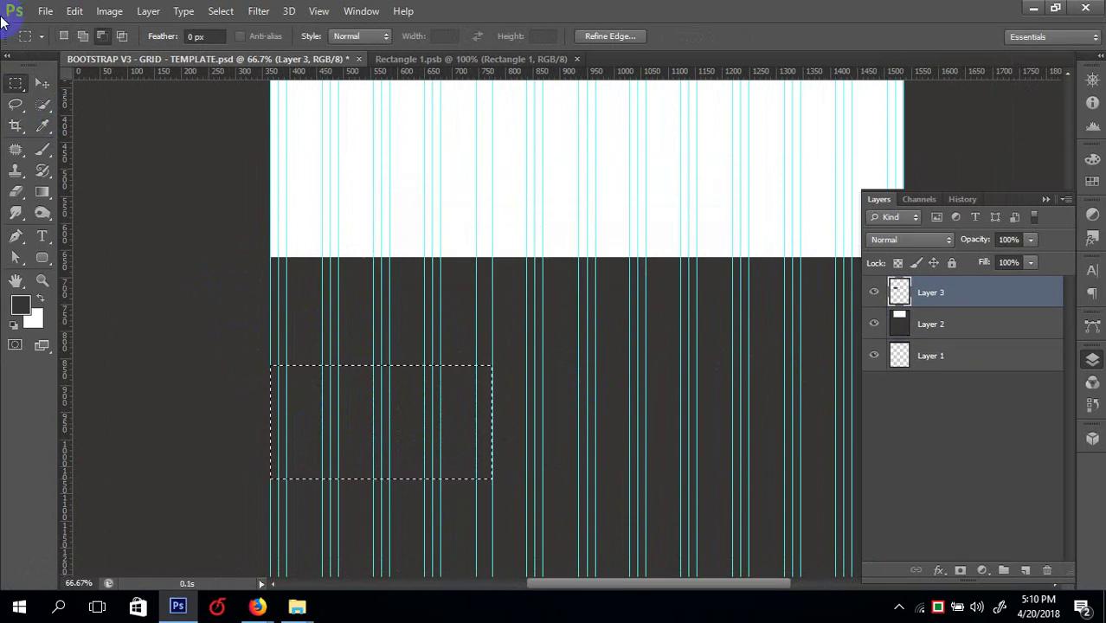
pyautogui.hotkey('ctrl', 'BackSpace')
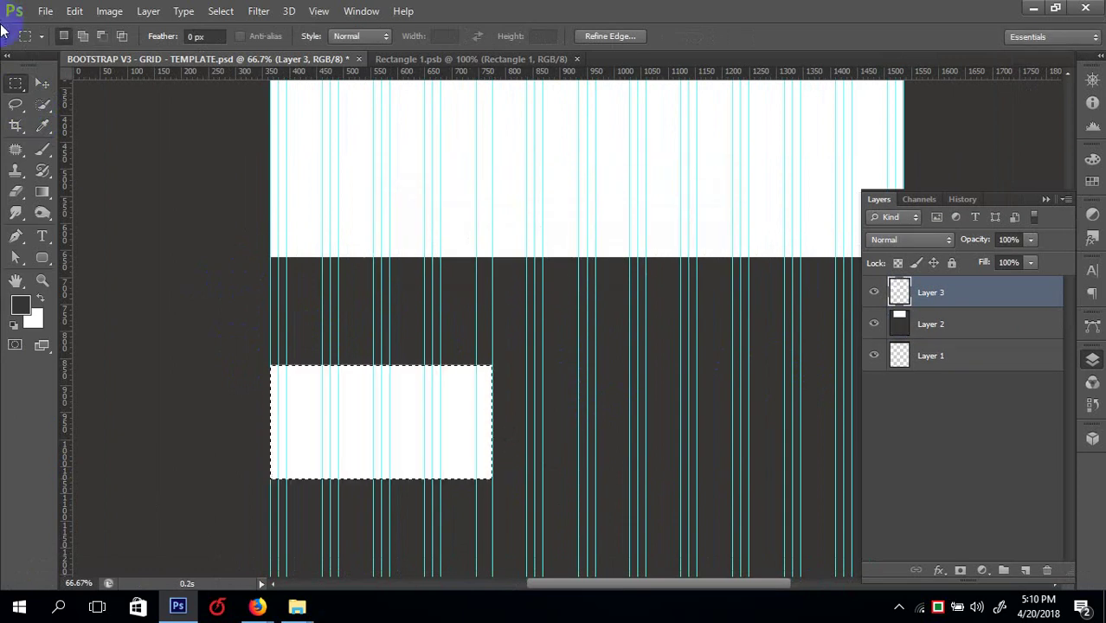
# - Duplicate the small white block twice along the same row, ending the last copy at the last column guide
pyautogui.click(41, 83)
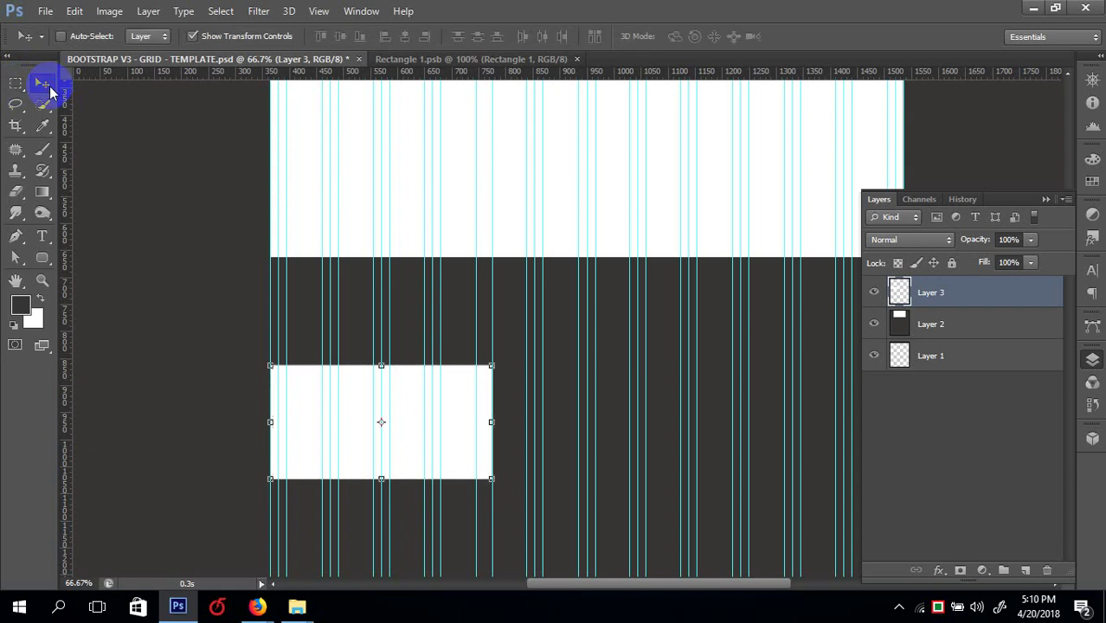
pyautogui.press('Tab')
pyautogui.moveTo(423, 376); pyautogui.dragTo(787, 384)
# - Select the middle copy, Layer 3 copy, and nudge it left against the first block's right edge
pyautogui.rightClick(532, 392)
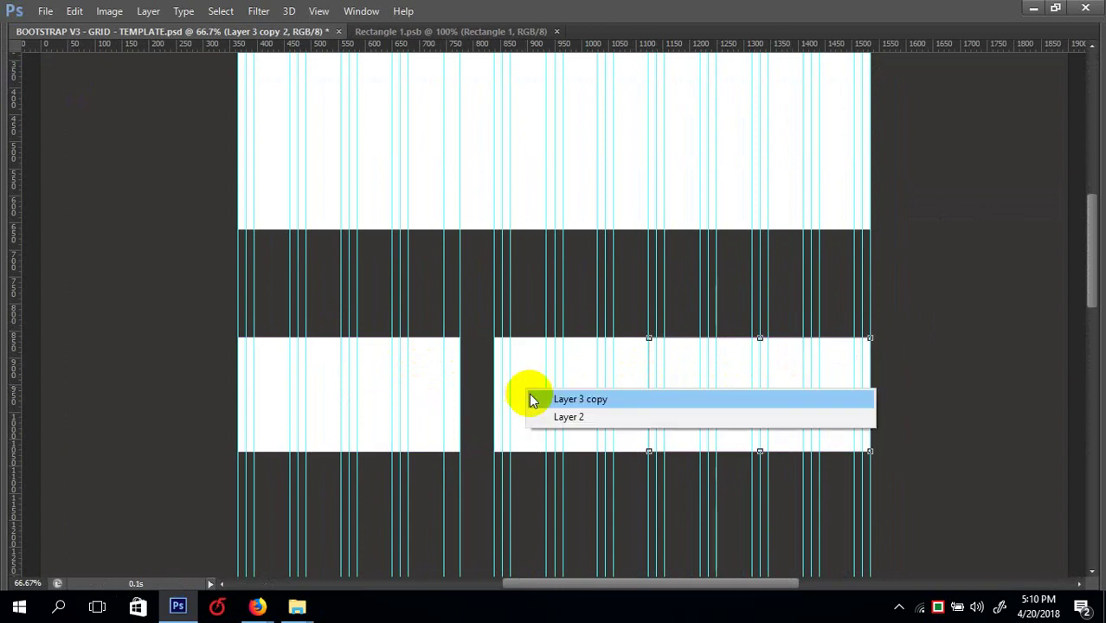
pyautogui.click(531, 397)
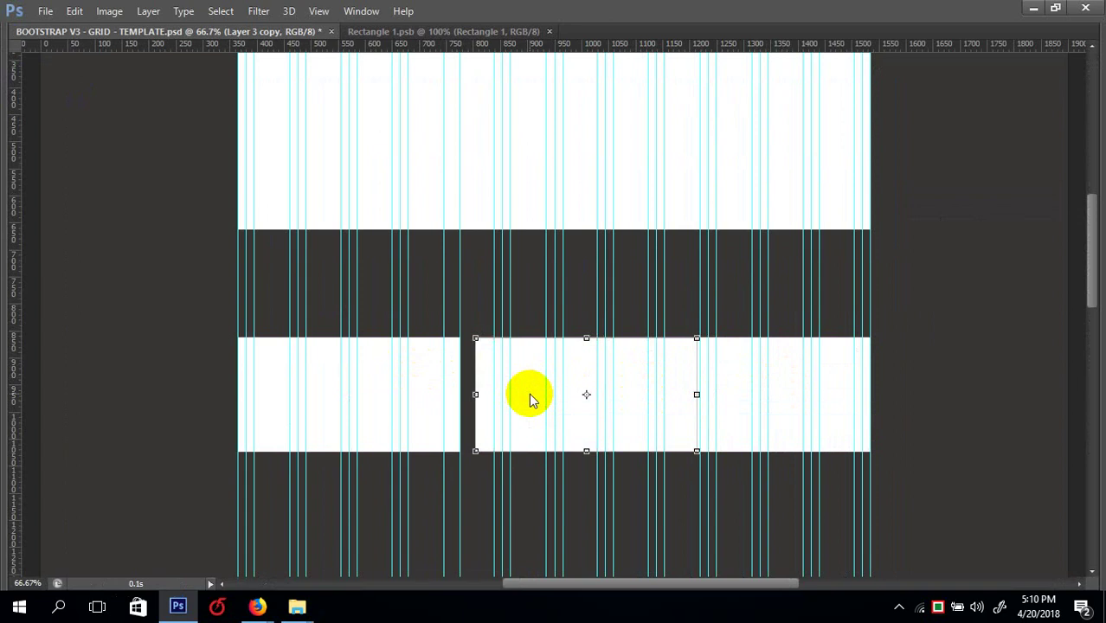
pyautogui.press('Right')
pyautogui.press('Right')
pyautogui.press('Right')
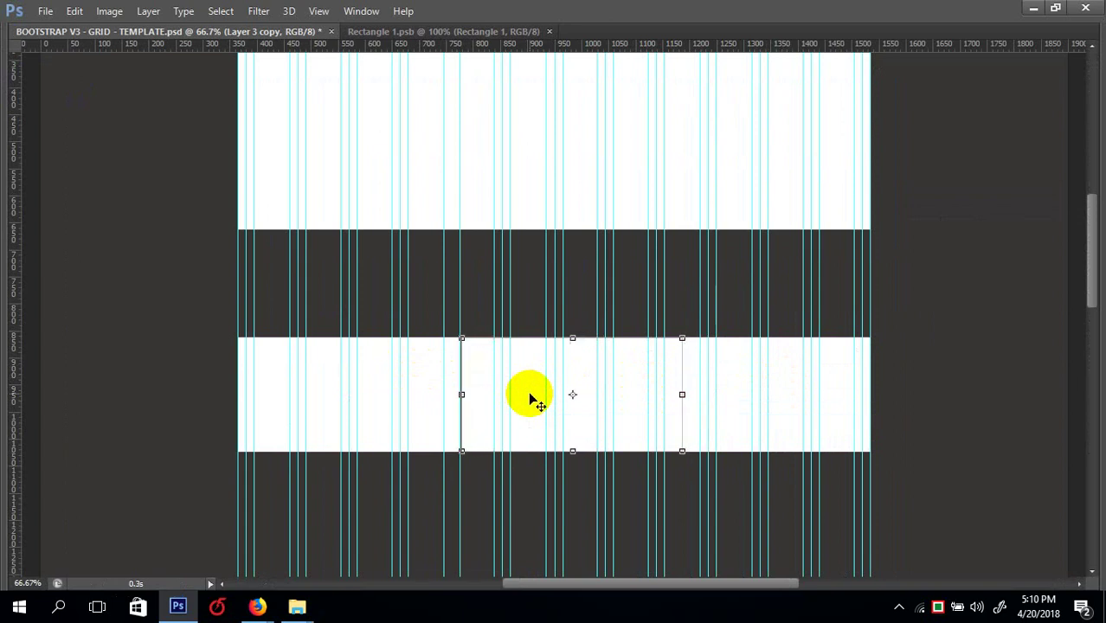
# - Narrow the first and middle blocks from their right edges to the nearest column guides, and select the third block
pyautogui.rightClick(435, 400)
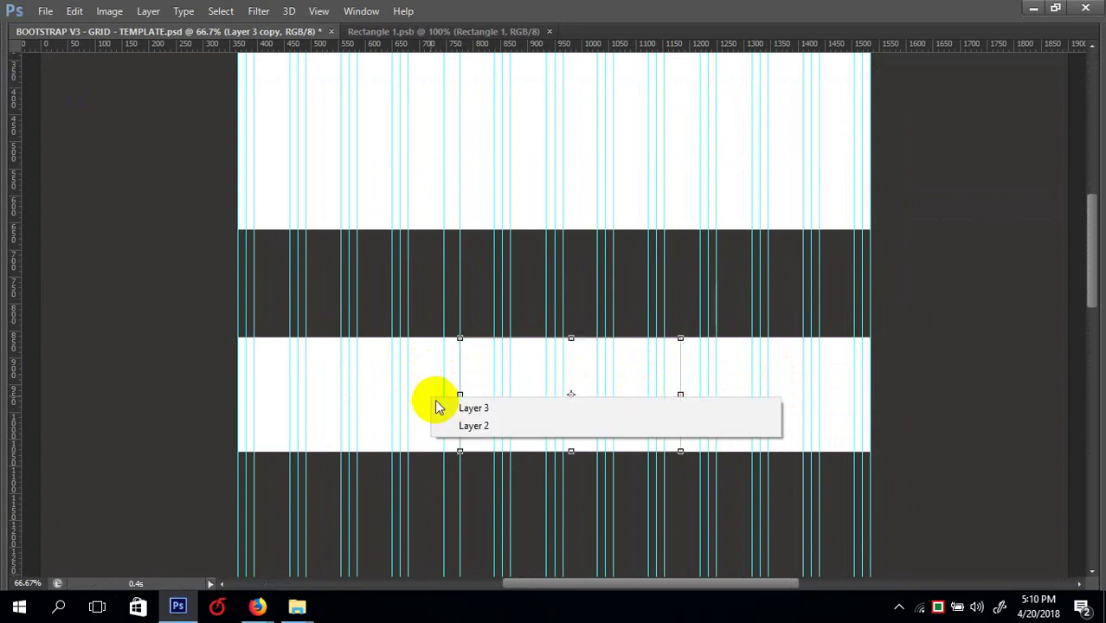
pyautogui.click(461, 406)
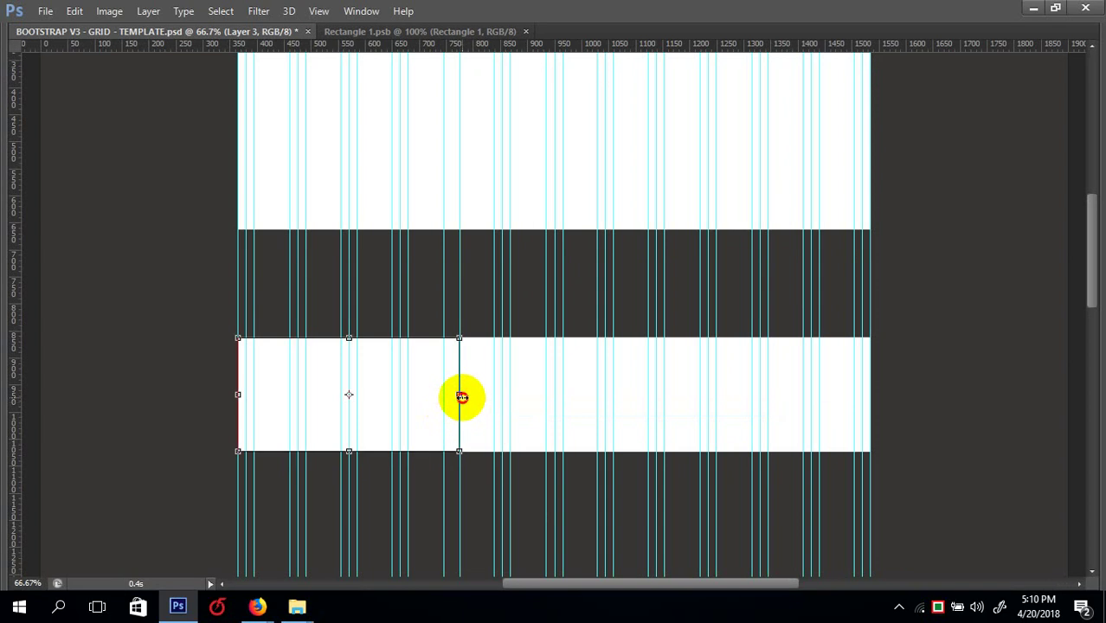
pyautogui.moveTo(450, 397); pyautogui.dragTo(442, 396)
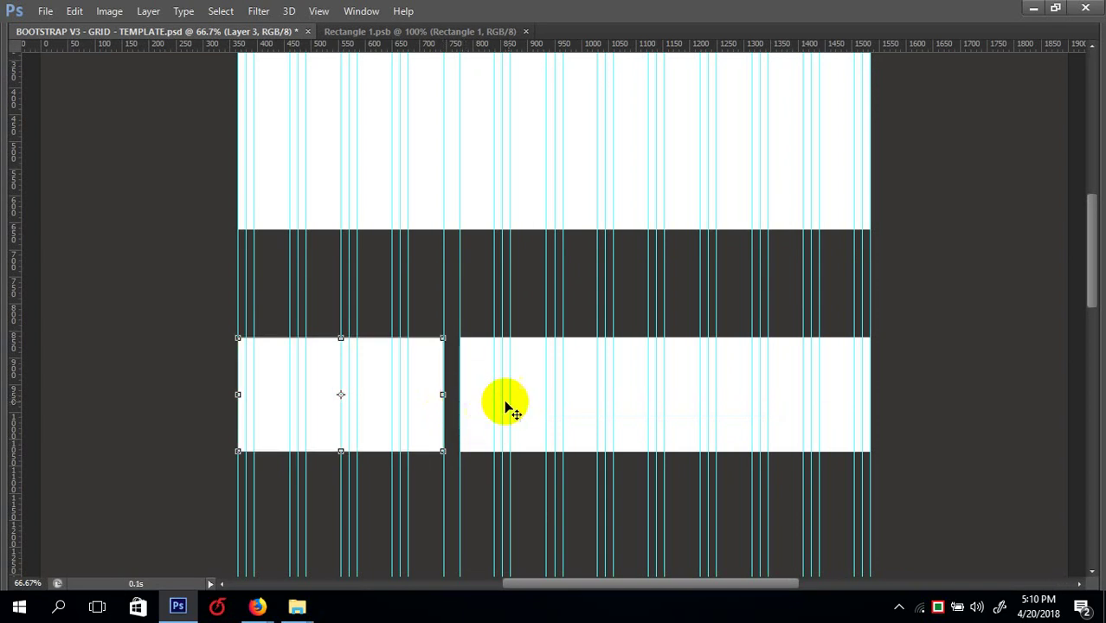
pyautogui.rightClick(579, 398)
pyautogui.click(606, 403)
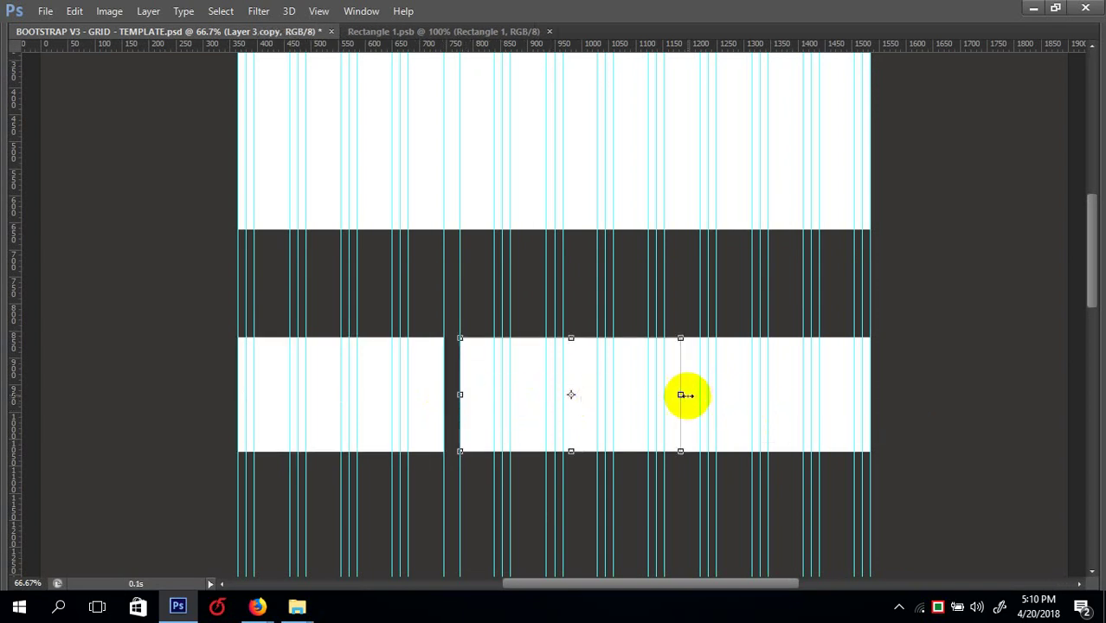
pyautogui.moveTo(680, 394); pyautogui.dragTo(663, 394)
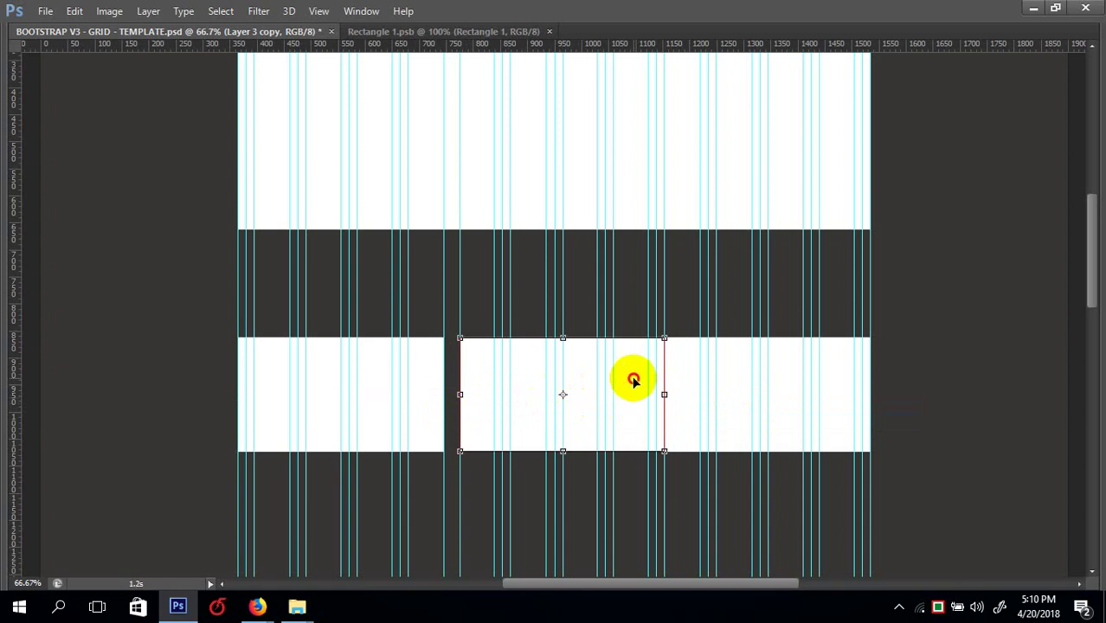
pyautogui.rightClick(698, 381)
pyautogui.rightClick(689, 382)
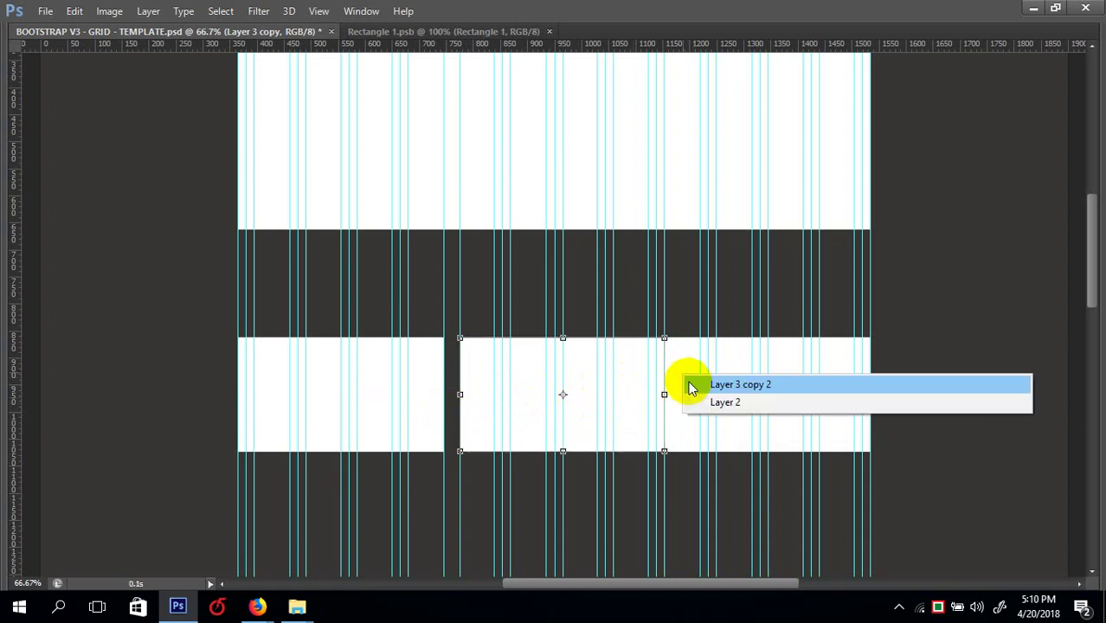
pyautogui.click(692, 385)
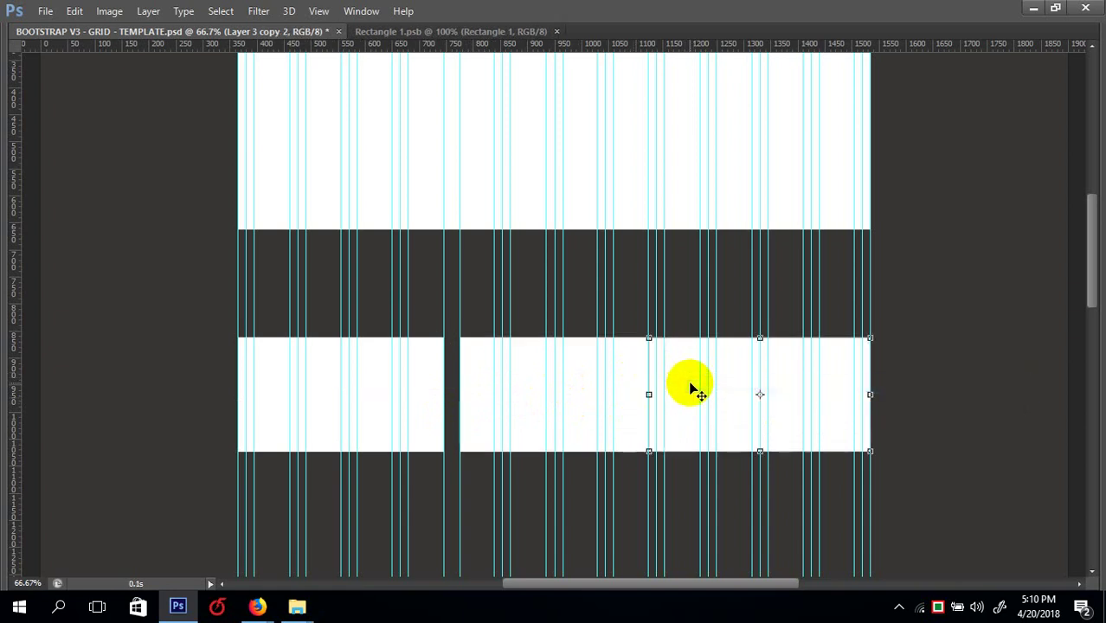
# - Undo the resizing, duplication and creation of the small white blocks, back to the full-width white area on Layer 2
pyautogui.keyDown('ctrl'); pyautogui.click(486, 390); pyautogui.keyUp('ctrl')
pyautogui.hotkey('shift', 'Right')
pyautogui.hotkey('shift', 'Right')
pyautogui.hotkey('shift', 'Right')
pyautogui.hotkey('shift', 'Right')
pyautogui.hotkey('shift', 'Right')
pyautogui.hotkey('shift', 'Right')
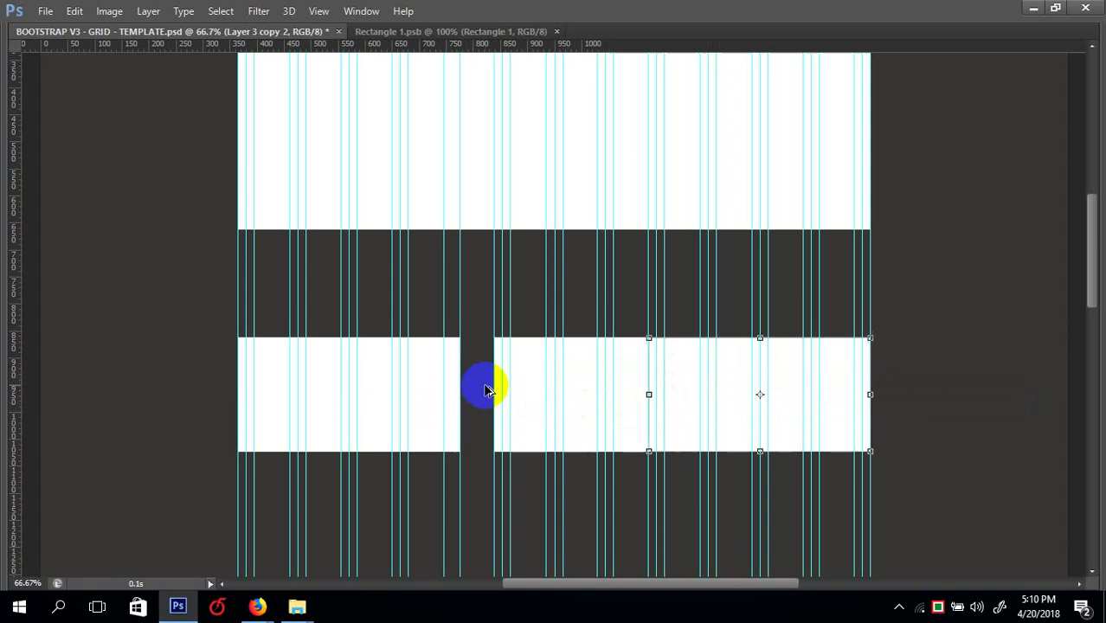
pyautogui.keyDown('ctrl'); pyautogui.click(629, 390); pyautogui.keyUp('ctrl')
pyautogui.moveTo(563, 383); pyautogui.dragTo(420, 383)
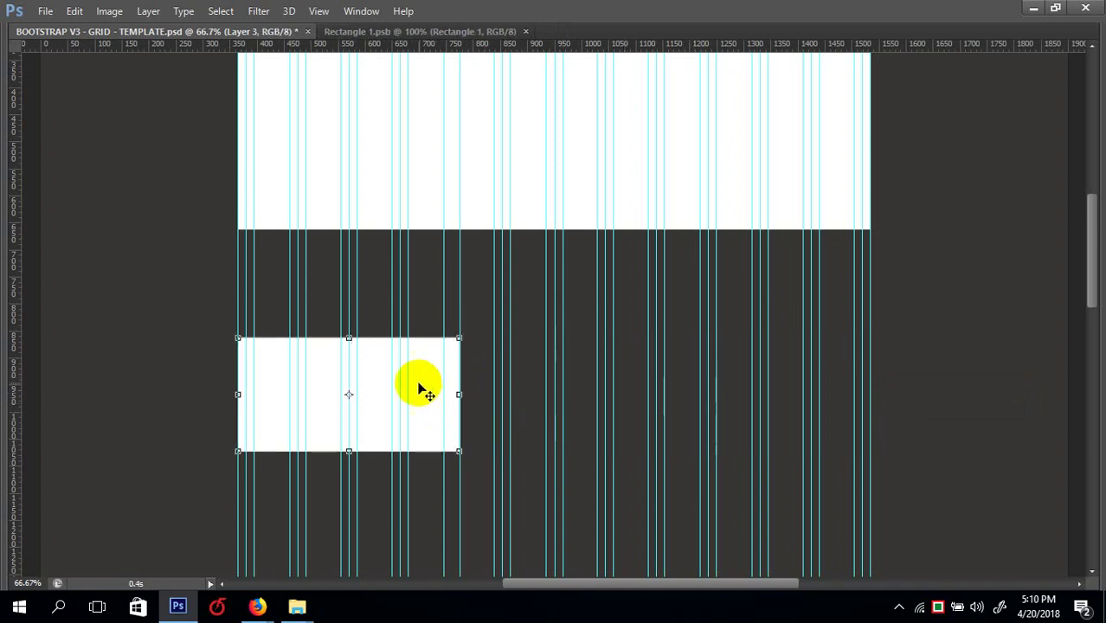
pyautogui.rightClick(446, 390)
pyautogui.click(263, 414)
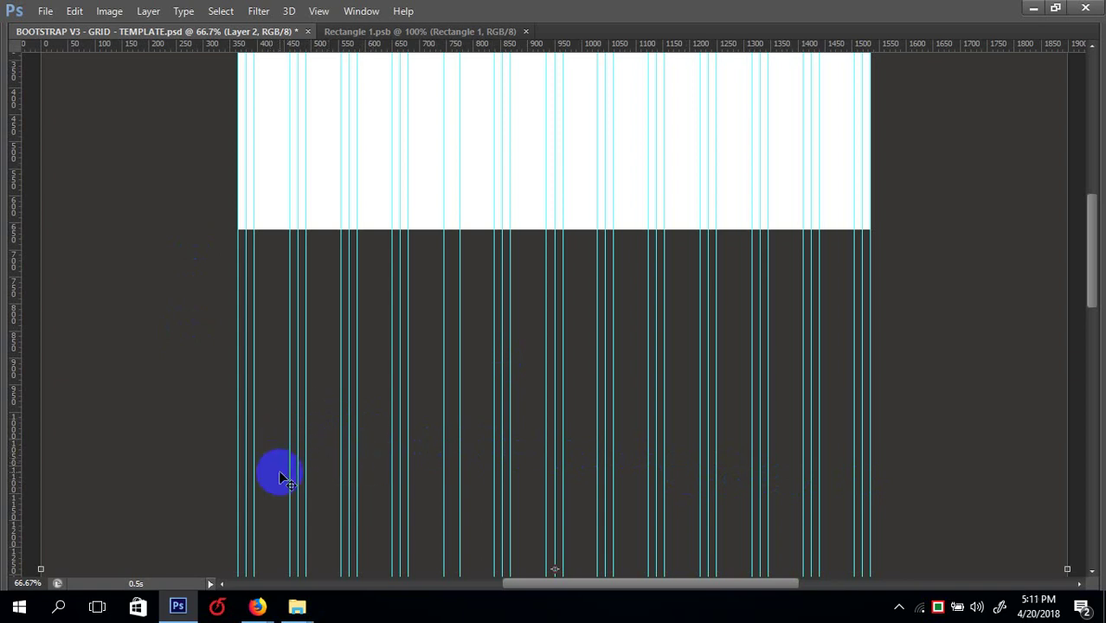
pyautogui.press('Tab')
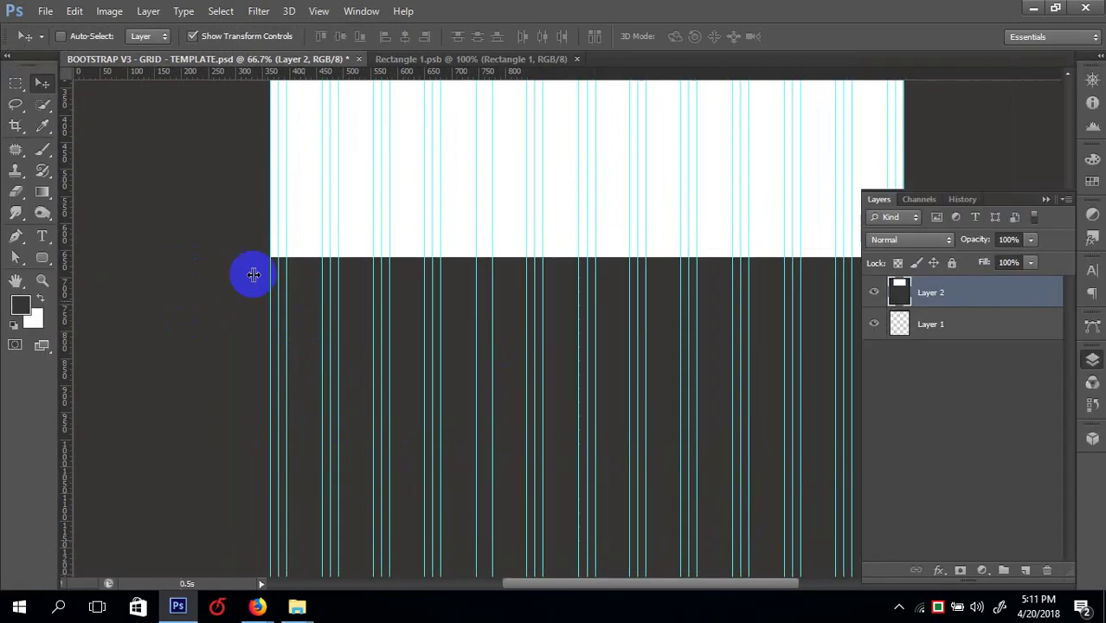
# - Create a white block about 380 × 341 px on a new layer, just below the white area from the first guide
pyautogui.click(16, 84)
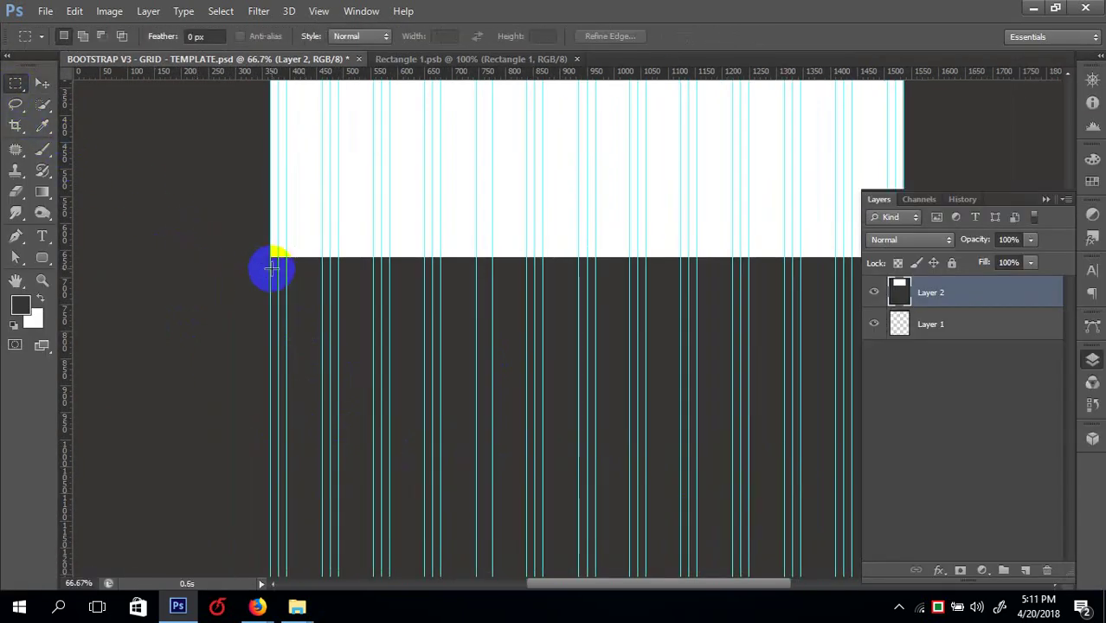
pyautogui.moveTo(265, 264); pyautogui.dragTo(474, 447)
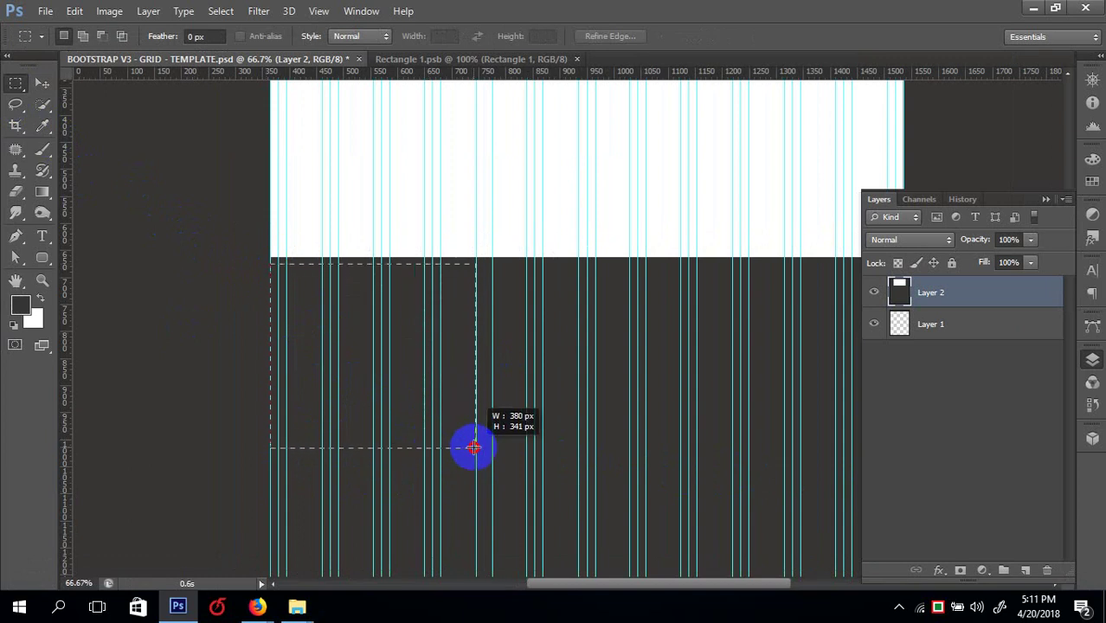
pyautogui.moveTo(474, 447)
pyautogui.mouseDown()
pyautogui.moveTo(454, 447)
pyautogui.moveTo(474, 448)
pyautogui.mouseUp()
pyautogui.hotkey('ctrl', 'shift', 'n')
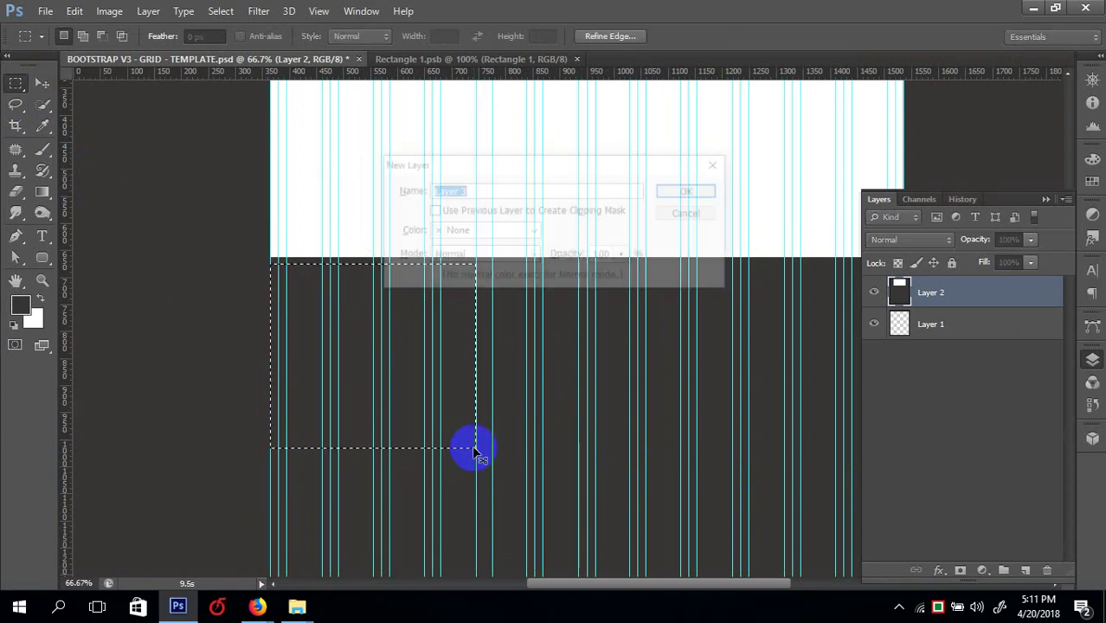
pyautogui.press('Return')
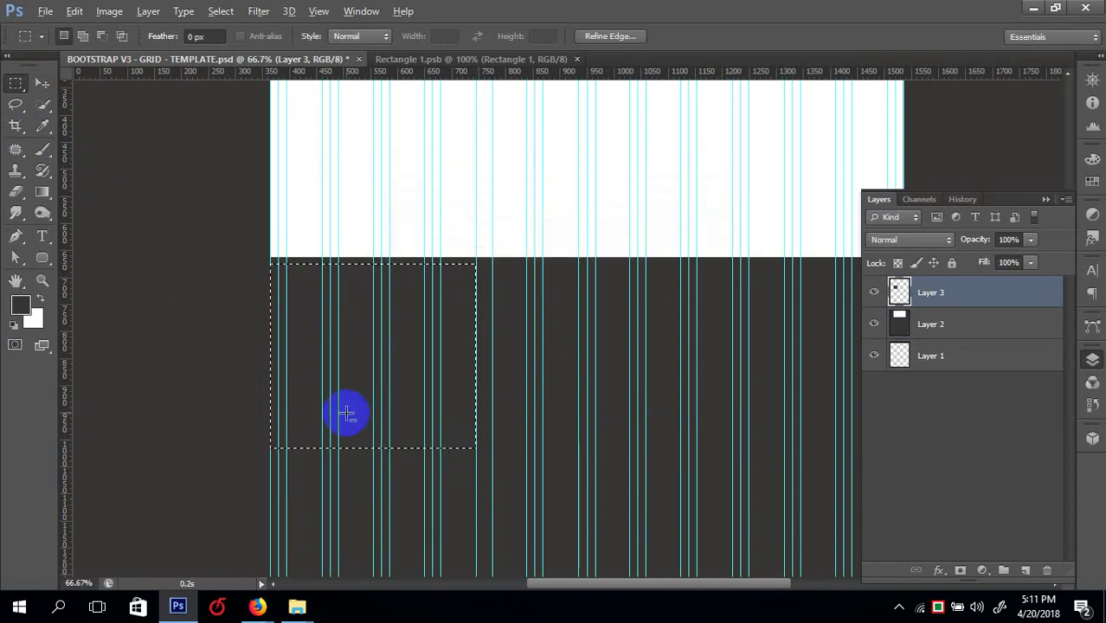
pyautogui.hotkey('ctrl', 'BackSpace')
pyautogui.hotkey('ctrl', 'd')
# - Duplicate the white block twice along the same row, placing the last copy against the last column guide
pyautogui.click(43, 83)
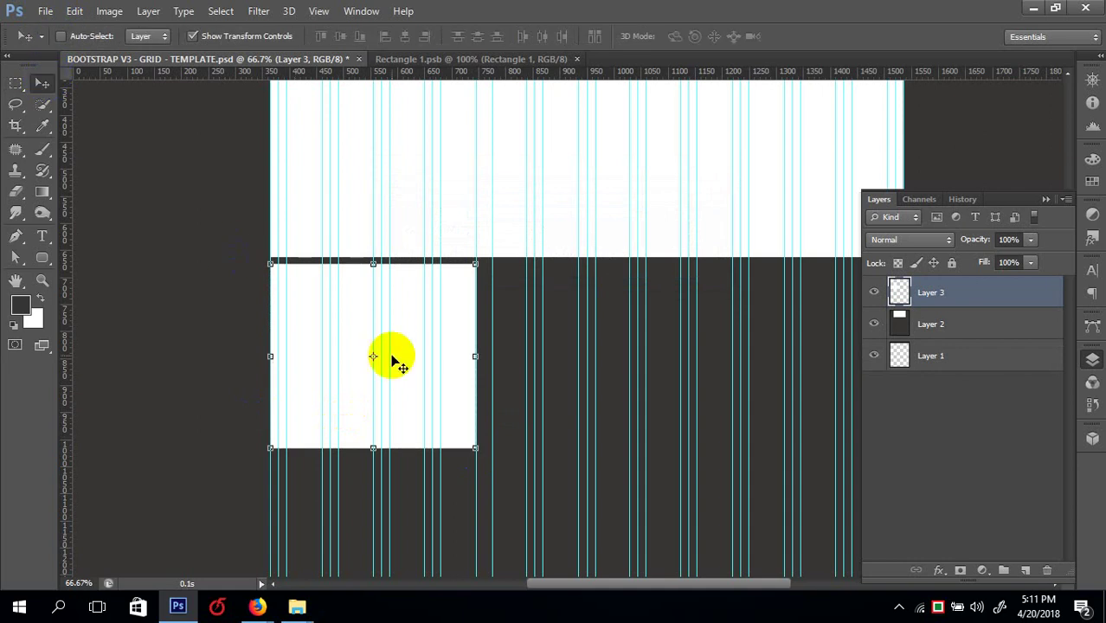
pyautogui.moveTo(406, 359); pyautogui.dragTo(799, 345)
pyautogui.press('Tab')
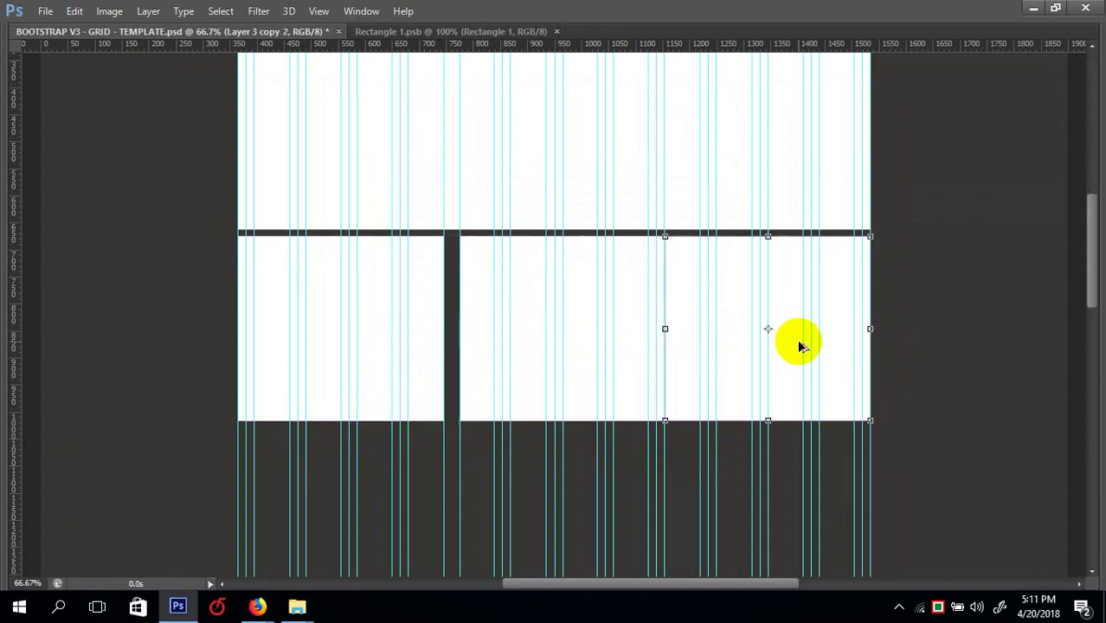
# - Nudge the middle block, Layer 3 copy, left between its neighbours and shift Layer 3 copy 2 slightly left
pyautogui.click(485, 342)
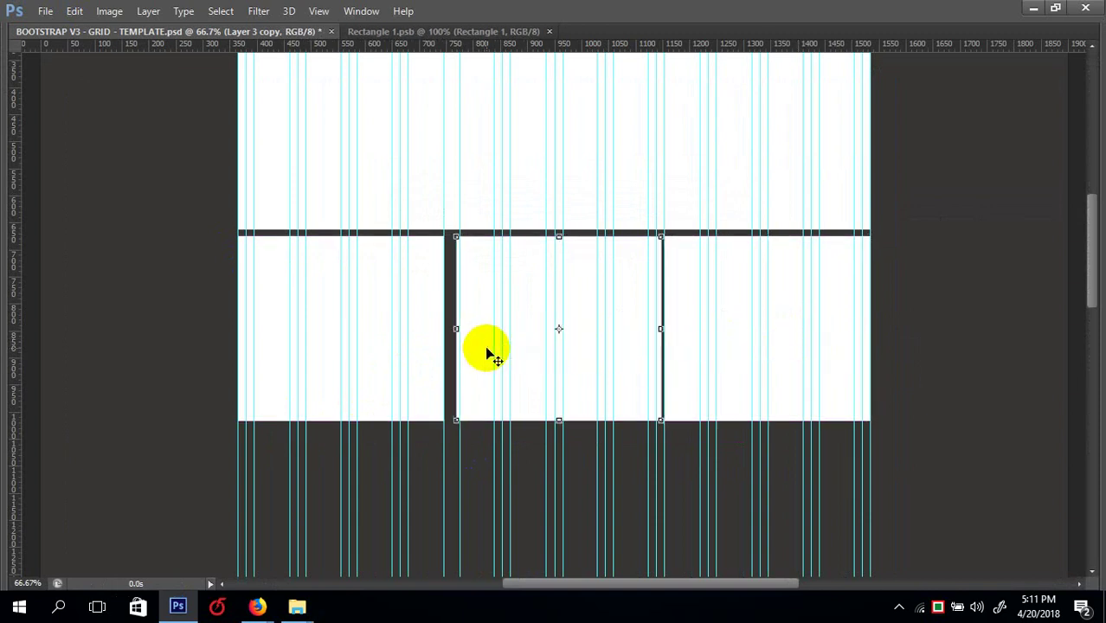
pyautogui.hotkey('shift', 'Left')
pyautogui.rightClick(689, 340)
pyautogui.click(700, 347)
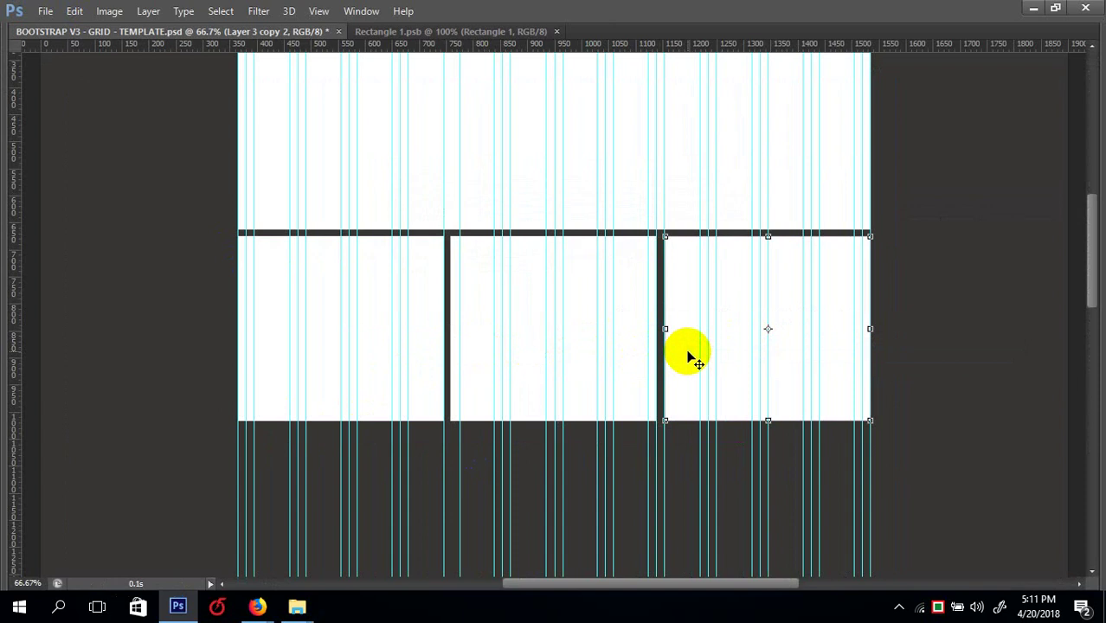
pyautogui.press('Left')
pyautogui.rightClick(479, 350)
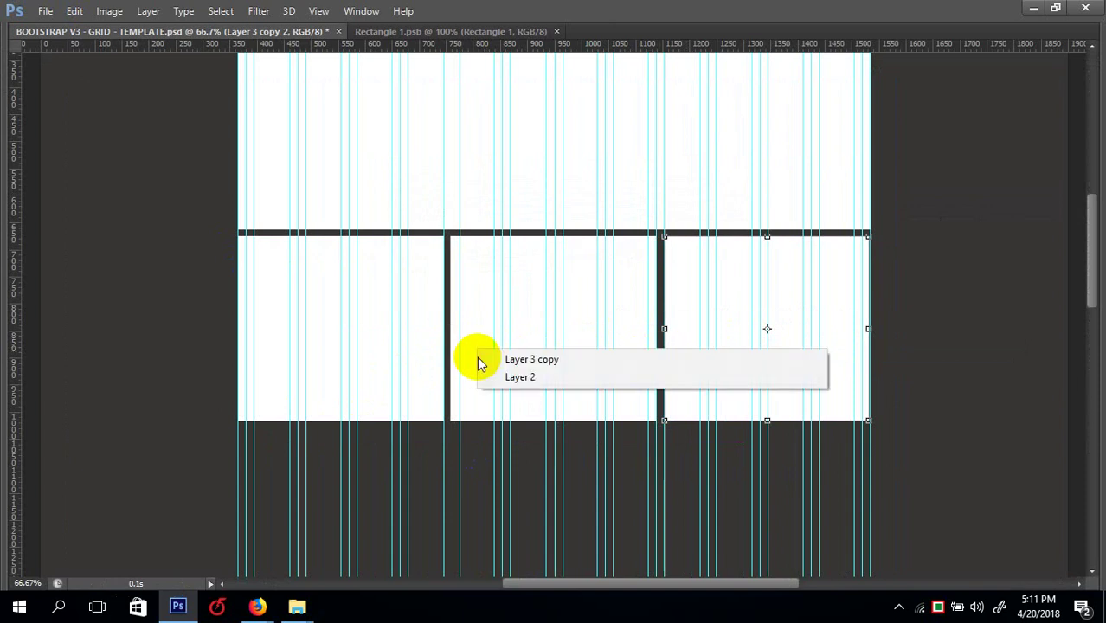
pyautogui.click(490, 362)
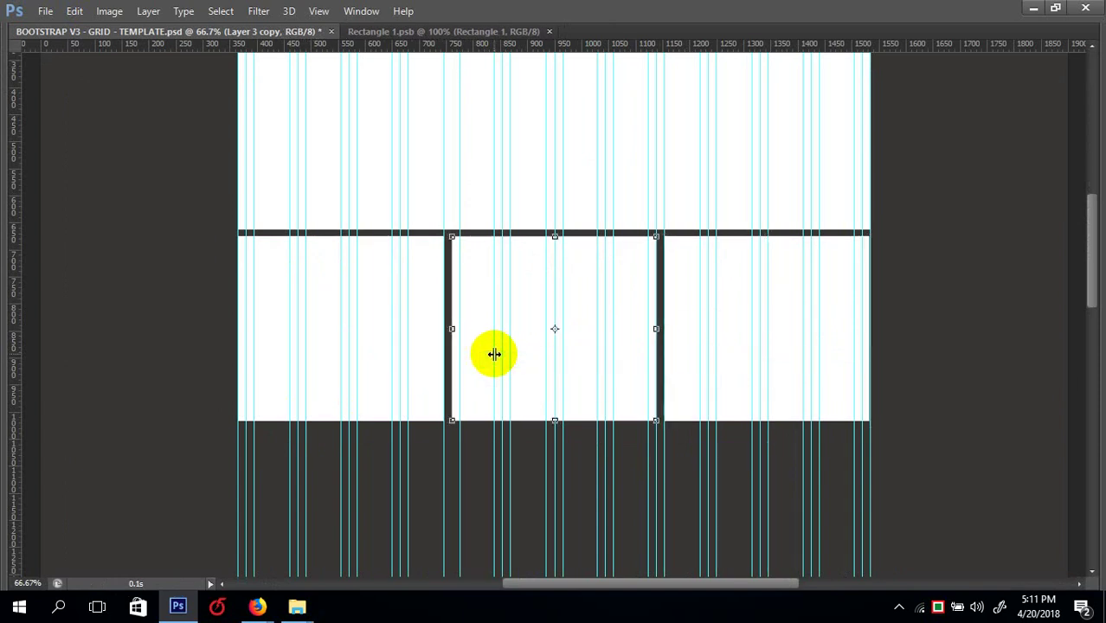
pyautogui.rightClick(683, 357)
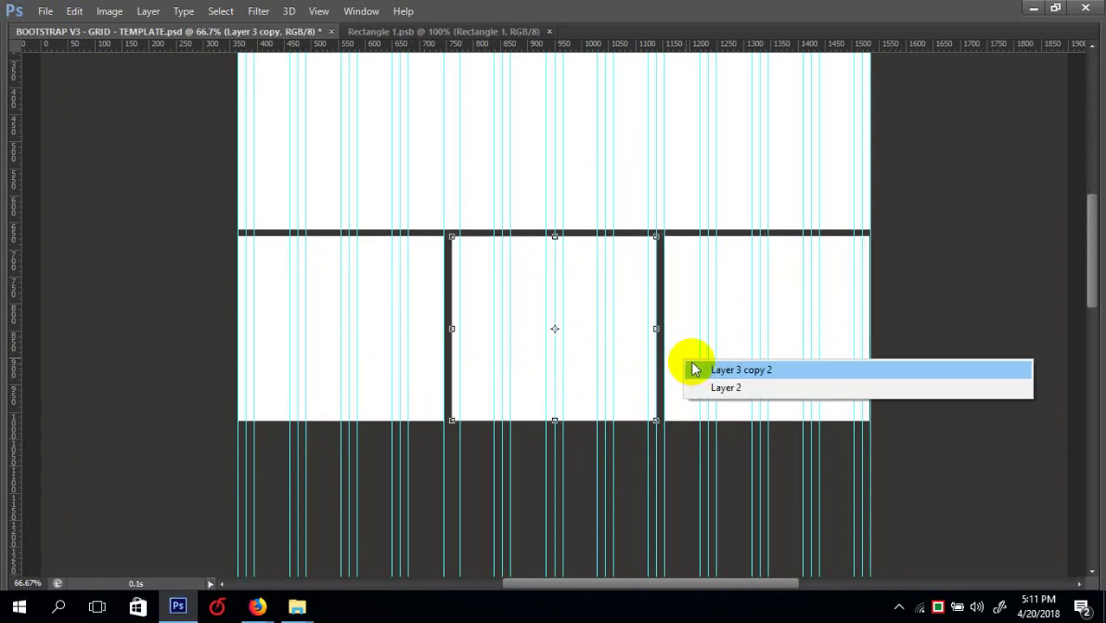
pyautogui.click(703, 369)
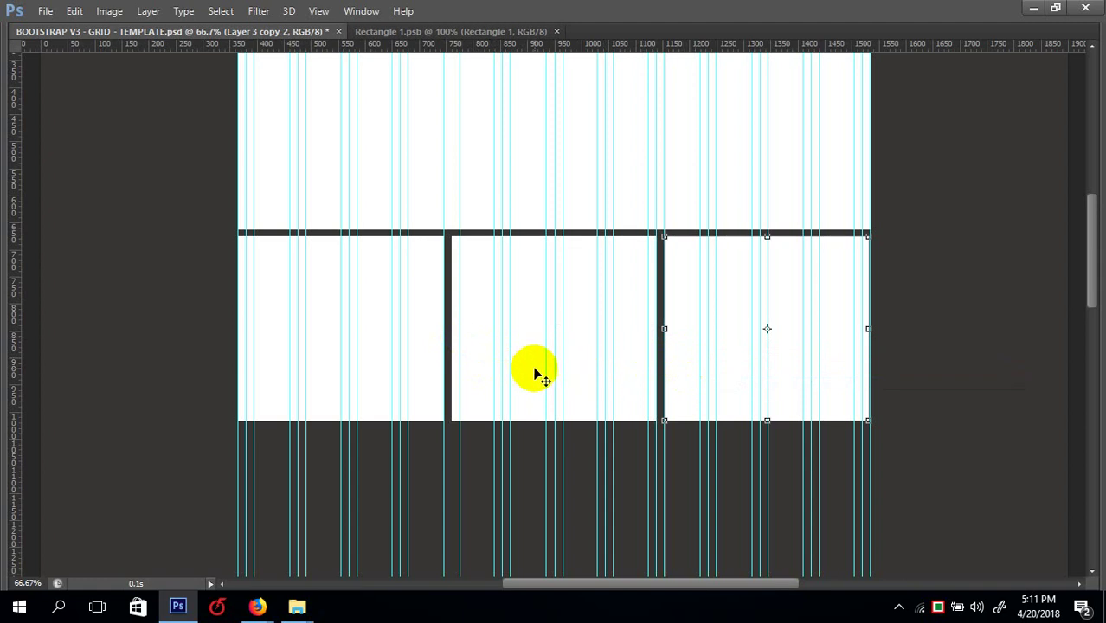
# - Nudge the middle block right until it meets the third block, and realign the third block with the last guide
pyautogui.rightClick(471, 361)
pyautogui.click(485, 374)
pyautogui.press('Right')
pyautogui.press('Right')
pyautogui.press('Right')
pyautogui.press('Right')
pyautogui.press('Right')
pyautogui.press('Right')
pyautogui.press('Right')
pyautogui.press('Right')
pyautogui.press('Right')
pyautogui.press('Right')
pyautogui.press('Right')
pyautogui.press('Right')
pyautogui.press('Right')
pyautogui.press('Right')
pyautogui.press('Right')
pyautogui.press('Right')
pyautogui.press('Right')
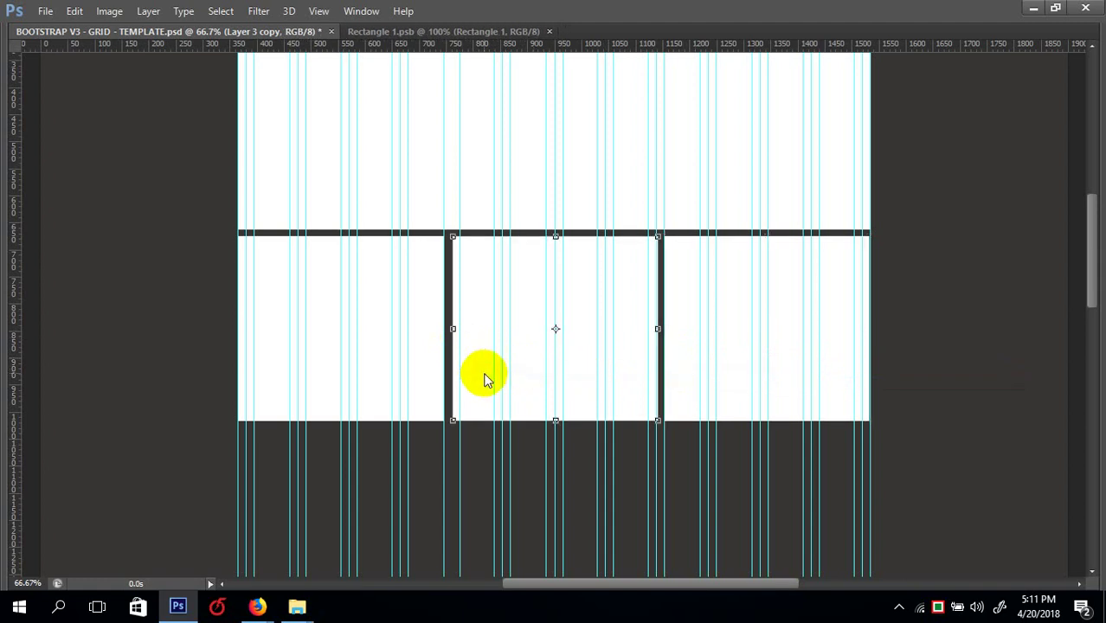
pyautogui.rightClick(692, 365)
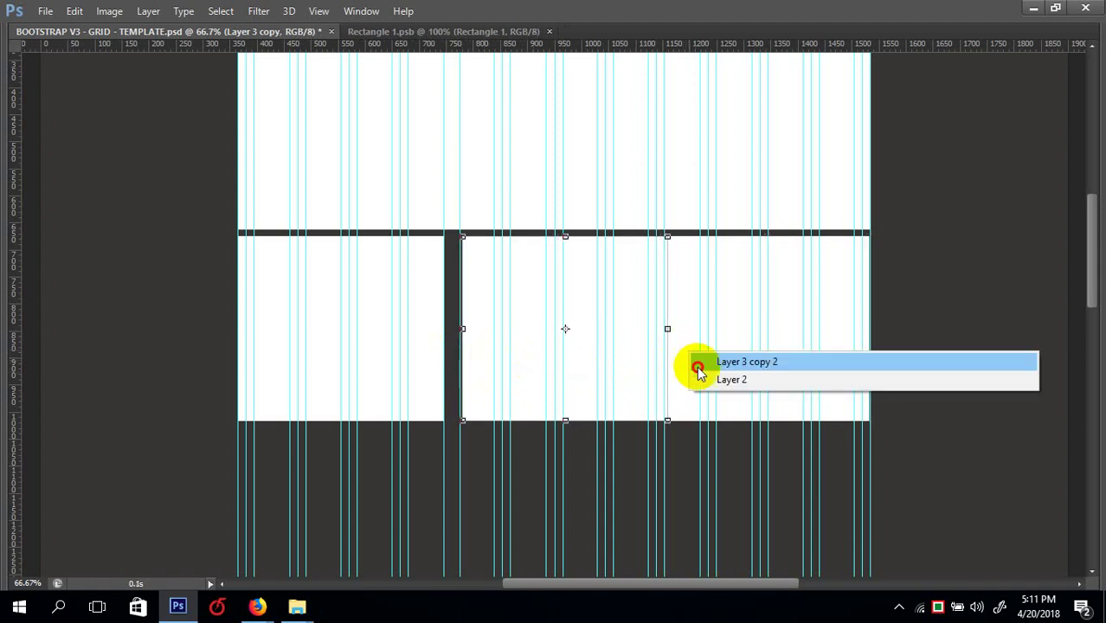
pyautogui.click(699, 368)
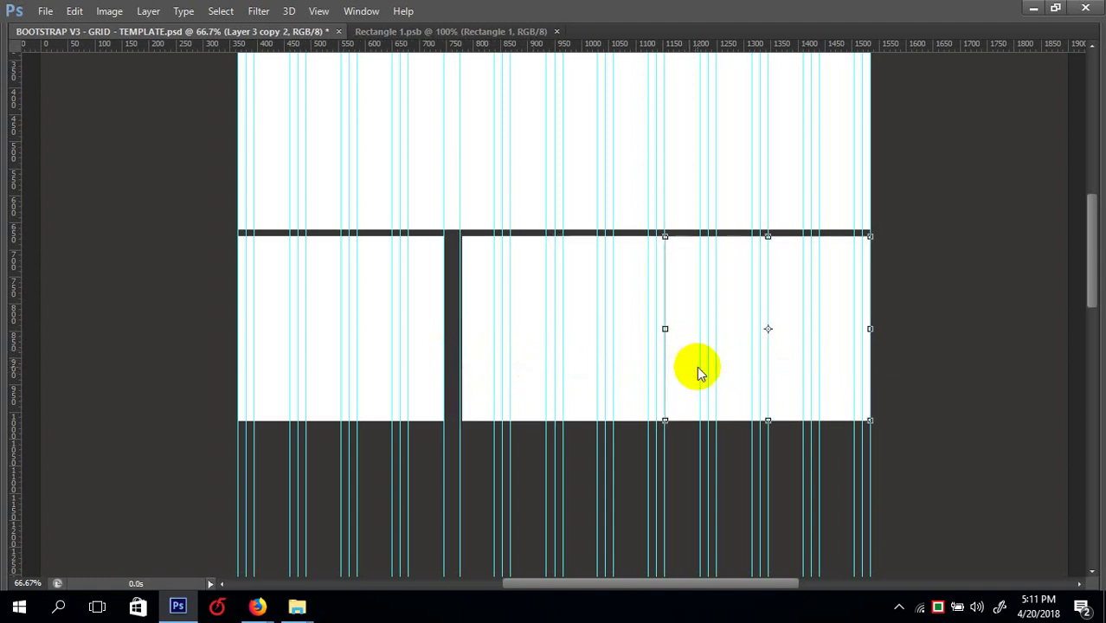
# - Nudge the middle block, Layer 3 copy, back left close to the first block, and shift the third block slightly left
pyautogui.rightClick(430, 345)
pyautogui.click(446, 348)
pyautogui.rightClick(485, 347)
pyautogui.click(491, 360)
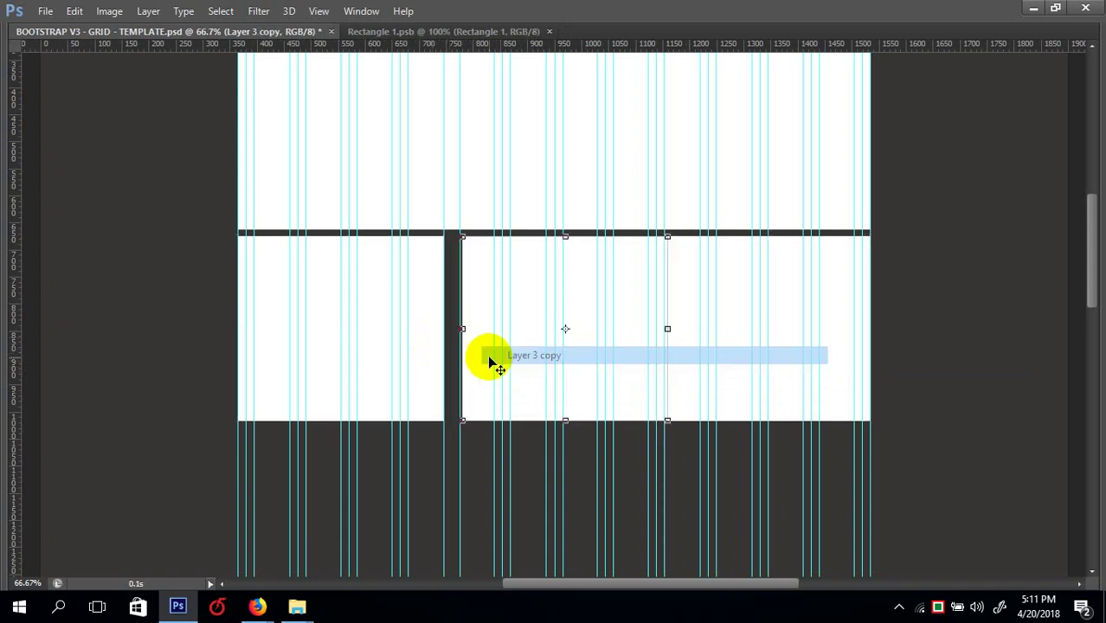
pyautogui.press('Left')
pyautogui.press('Left')
pyautogui.press('Left')
pyautogui.press('Left')
pyautogui.press('Left')
pyautogui.press('Left')
pyautogui.press('Left')
pyautogui.press('Left')
pyautogui.press('Left')
pyautogui.press('Left')
pyautogui.press('Left')
pyautogui.press('Left')
pyautogui.press('Left')
pyautogui.press('Left')
pyautogui.press('Left')
pyautogui.press('Left')
pyautogui.press('Left')
pyautogui.press('Left')
pyautogui.press('Left')
pyautogui.press('Left')
pyautogui.press('Left')
pyautogui.press('Left')
pyautogui.press('Left')
pyautogui.press('Left')
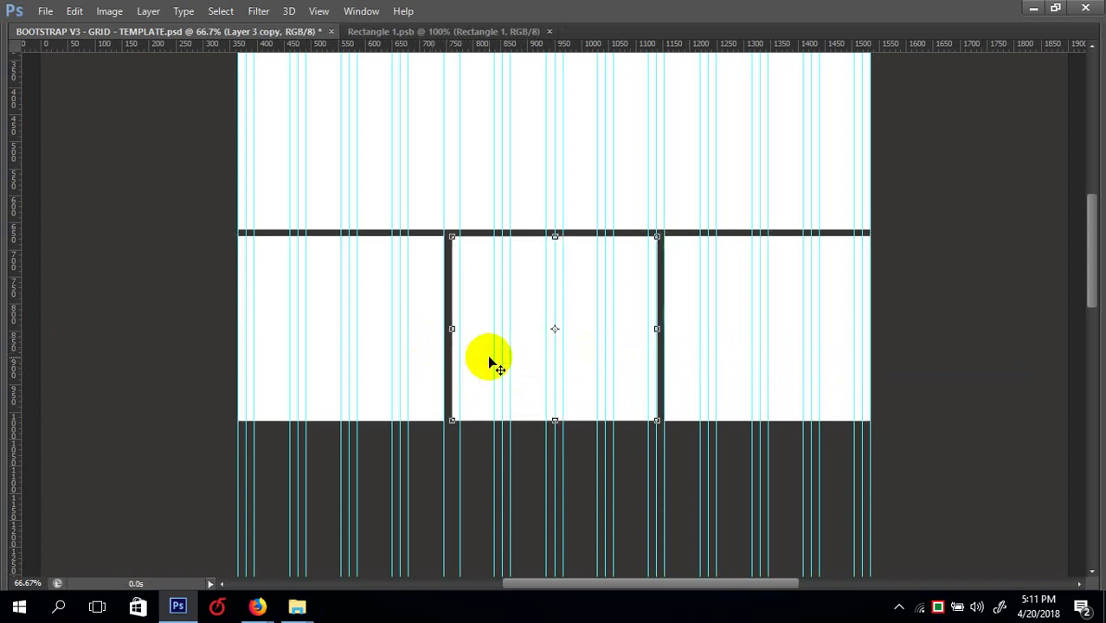
pyautogui.rightClick(695, 340)
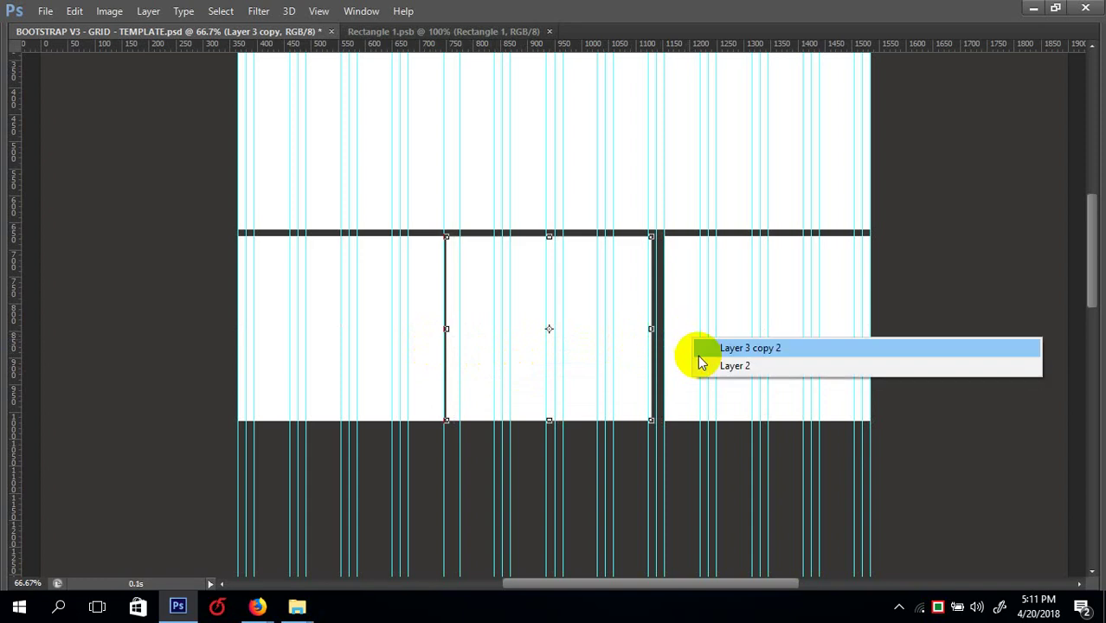
pyautogui.click(702, 348)
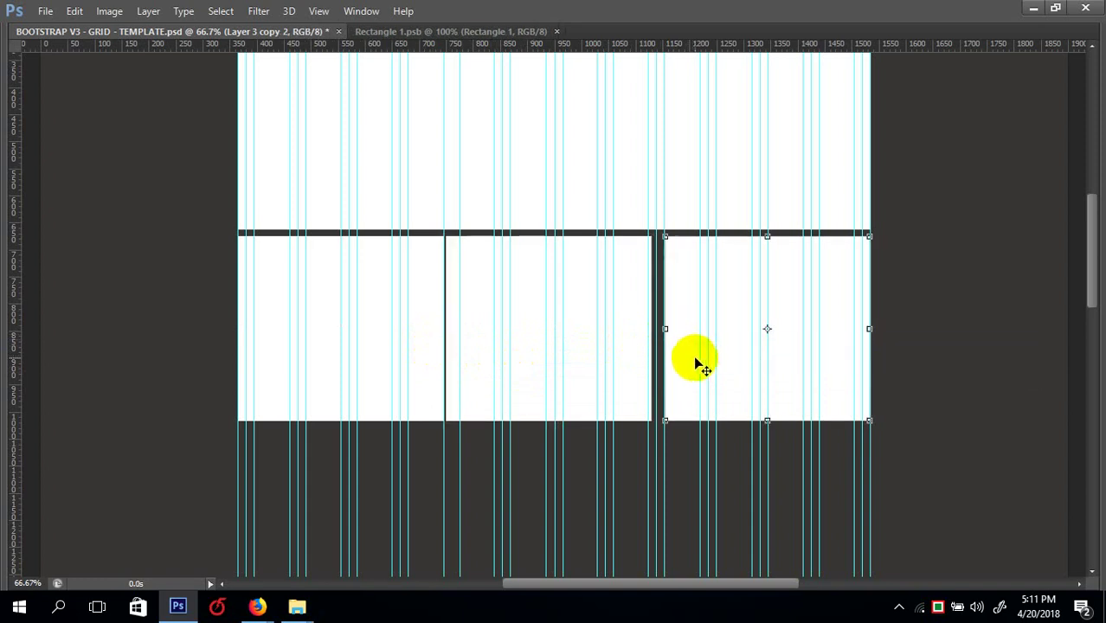
# - Delete the middle, third and first white blocks below the white area, leaving Layer 2 and Layer 1
pyautogui.rightClick(585, 344)
pyautogui.click(594, 354)
pyautogui.press('Delete')
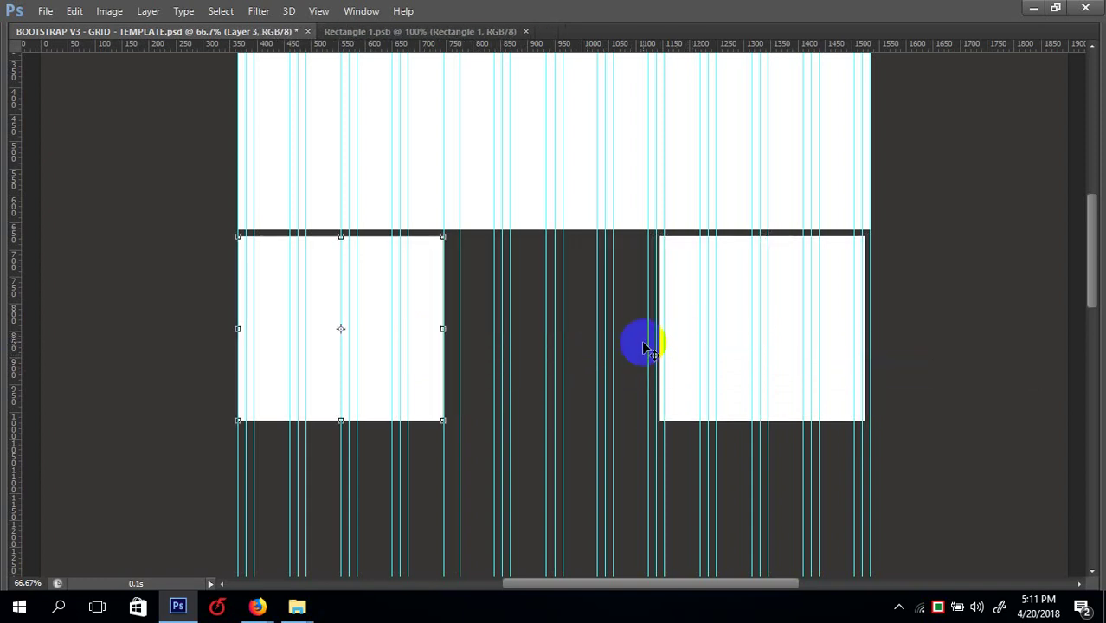
pyautogui.rightClick(671, 326)
pyautogui.click(680, 337)
pyautogui.press('Delete')
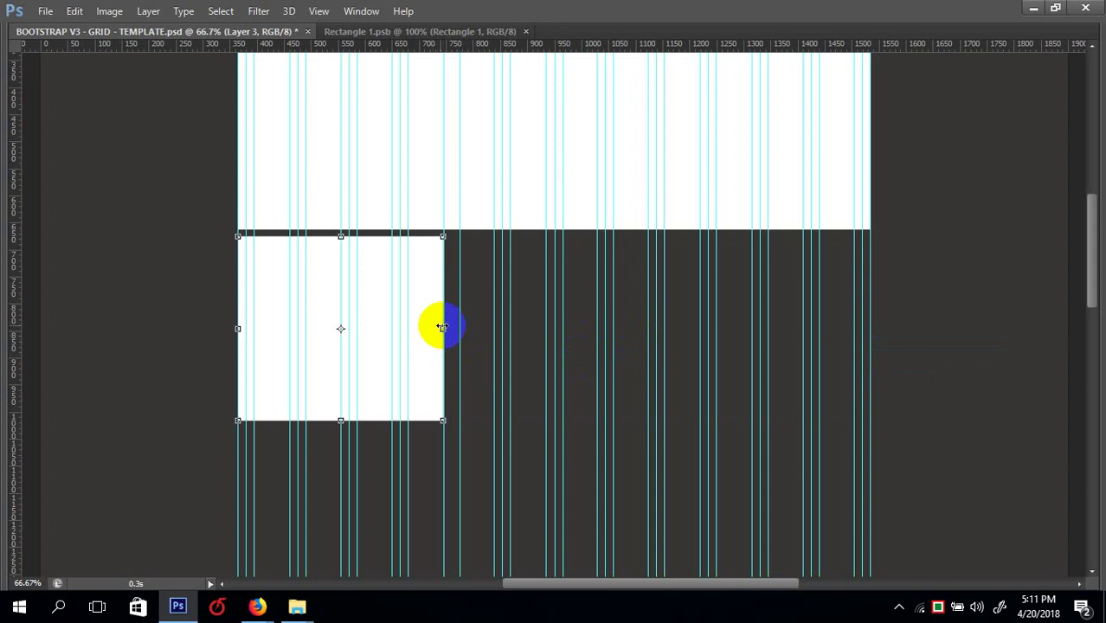
pyautogui.rightClick(424, 314)
pyautogui.click(432, 324)
pyautogui.press('Delete')
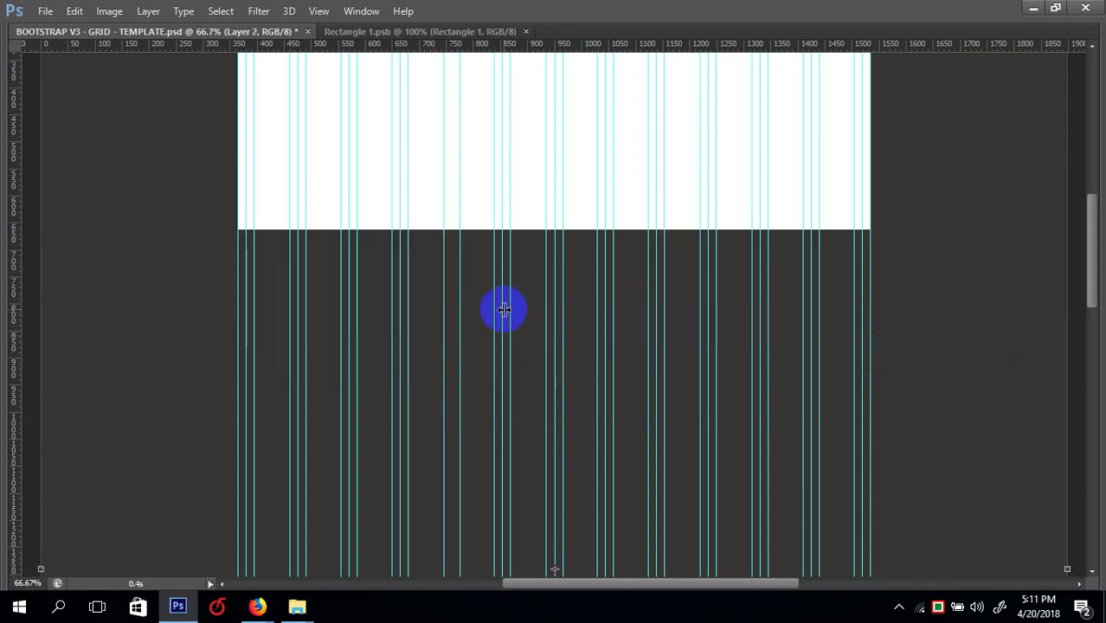
# - Check the document's pixel dimensions in Image Size without changing them
pyautogui.hotkey('ctrl', 'alt', 'i')
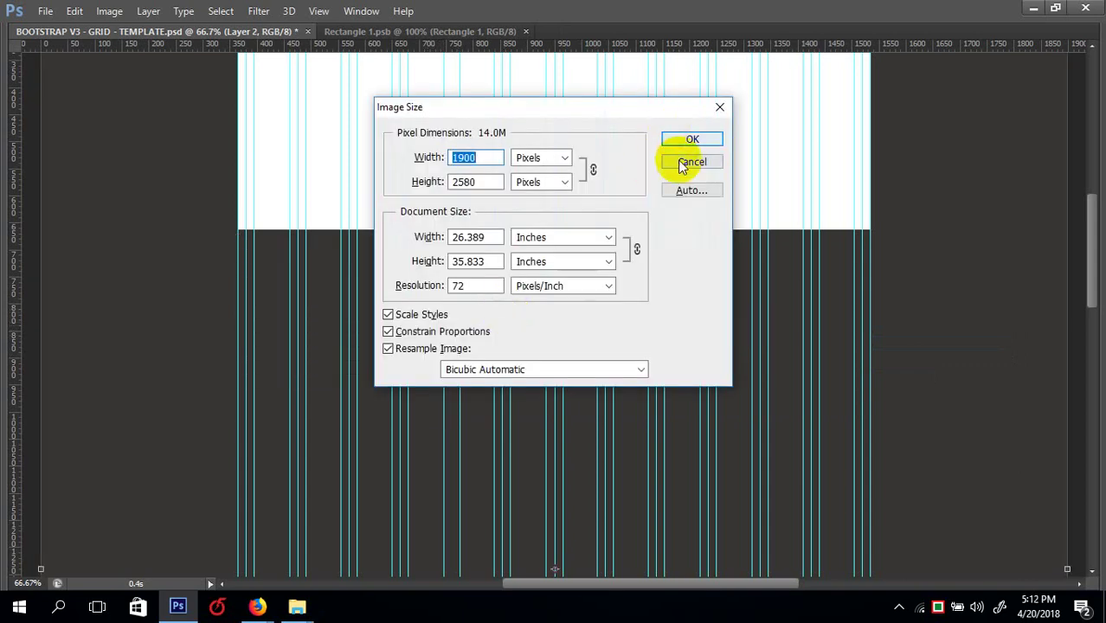
pyautogui.click(690, 161)
pyautogui.press('Tab')
# - Marquee the content width below the white area, from the second guide to the second-to-last guide, and clear the selection
pyautogui.click(17, 104)
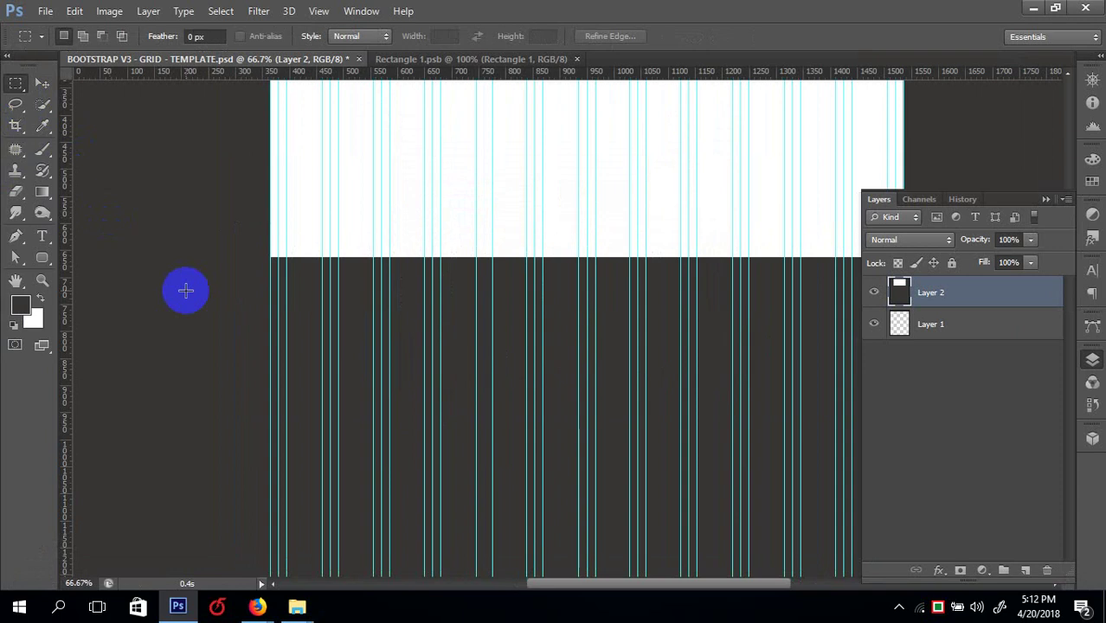
pyautogui.press('Tab')
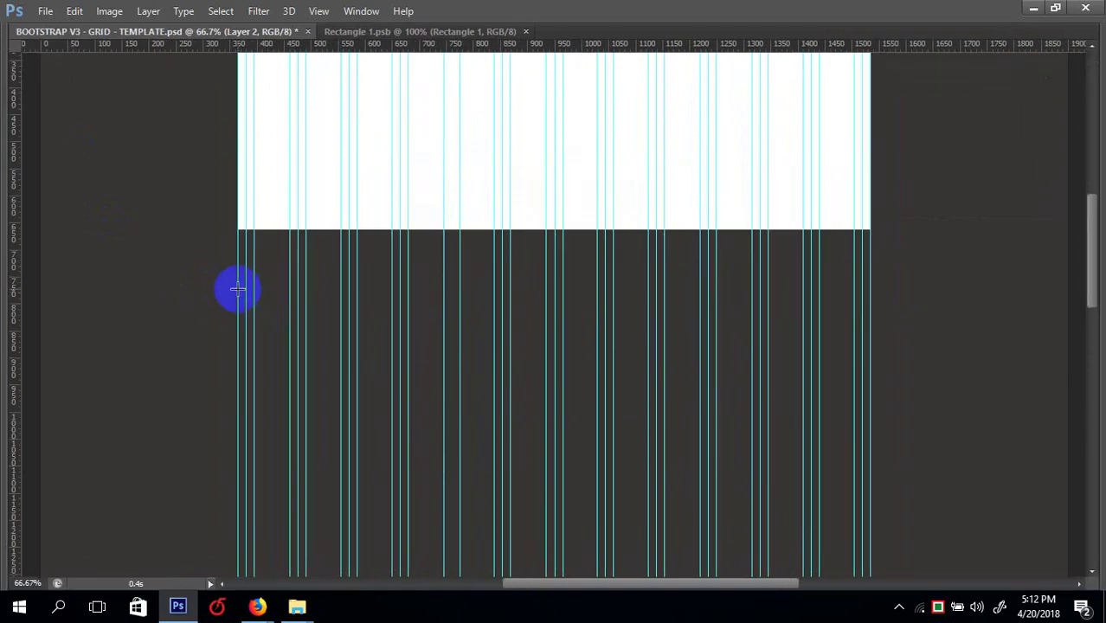
pyautogui.moveTo(246, 299); pyautogui.dragTo(857, 540)
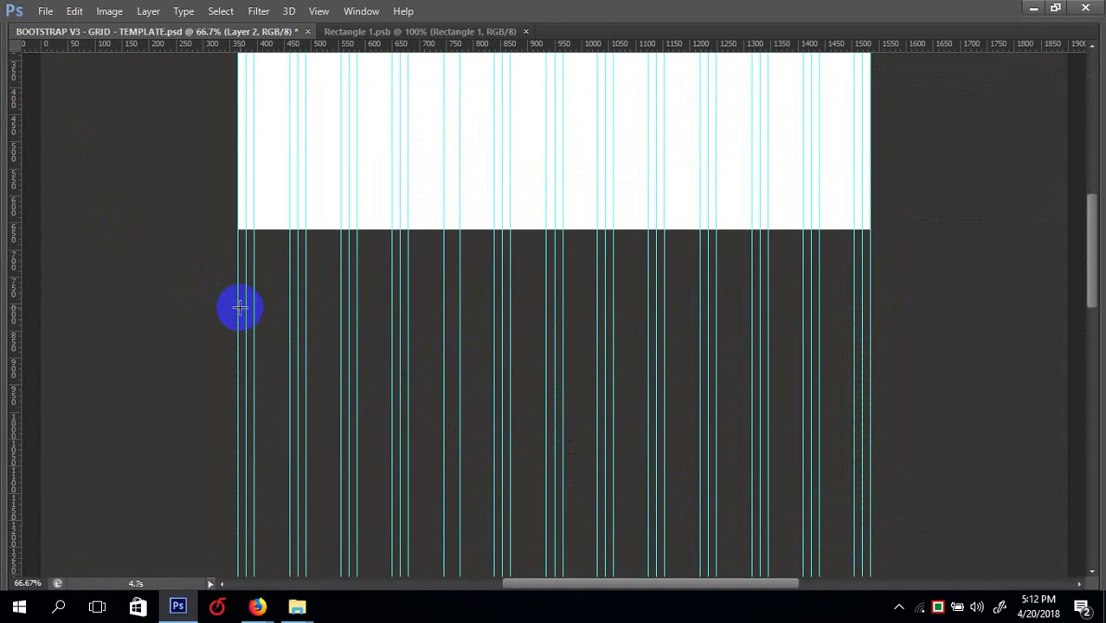
pyautogui.moveTo(242, 309); pyautogui.dragTo(783, 462)
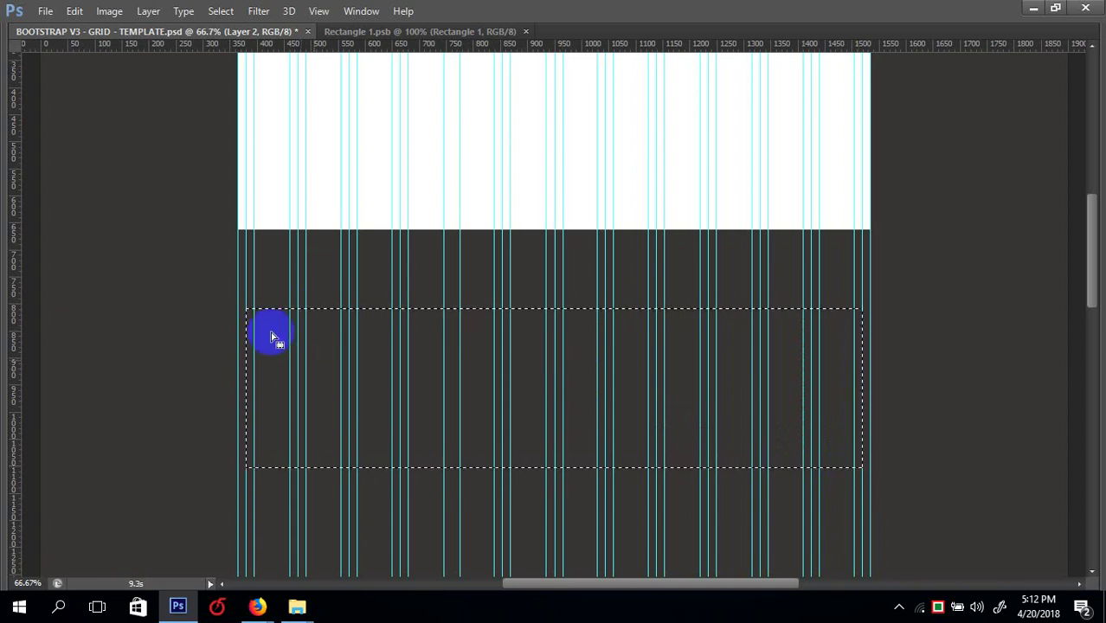
pyautogui.hotkey('ctrl', '+')
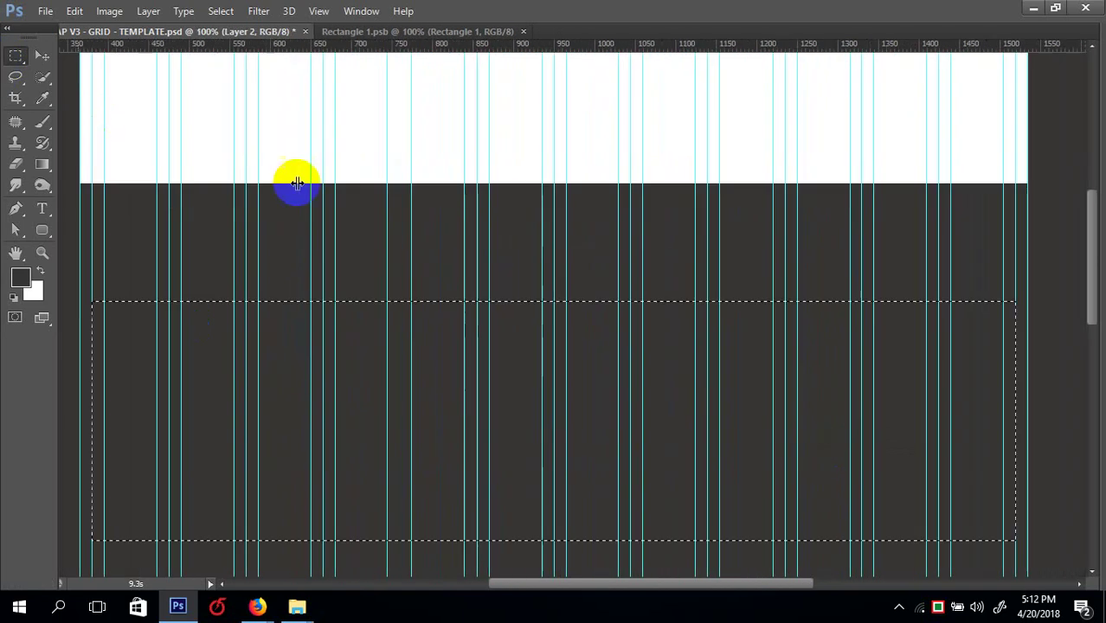
pyautogui.click(297, 183)
pyautogui.hotkey('ctrl', '-')
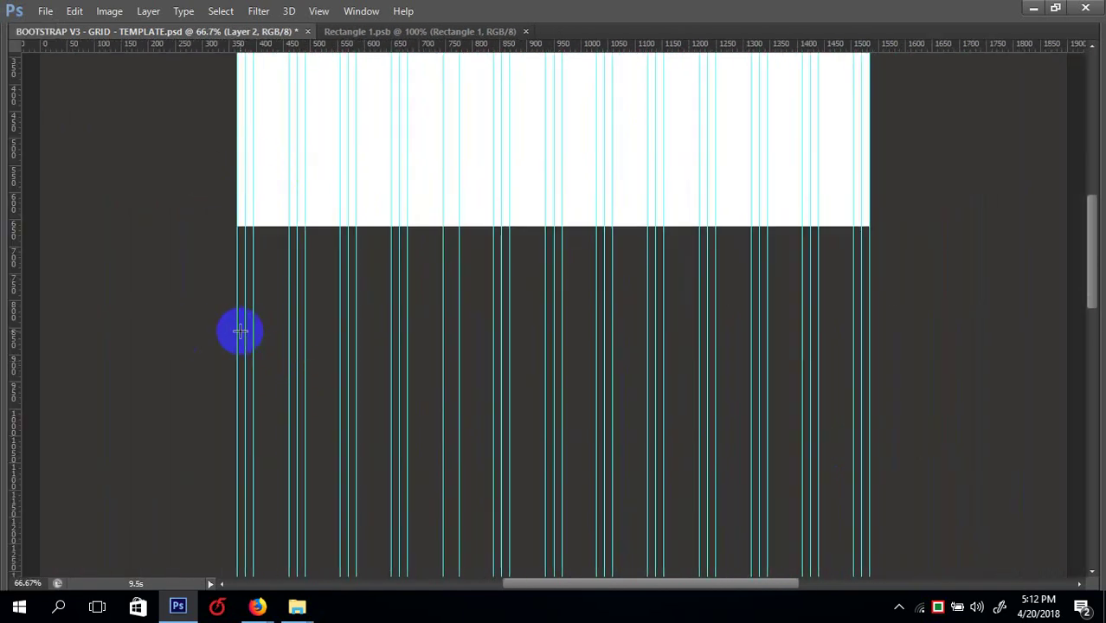
pyautogui.press('Tab')
pyautogui.click(286, 219)
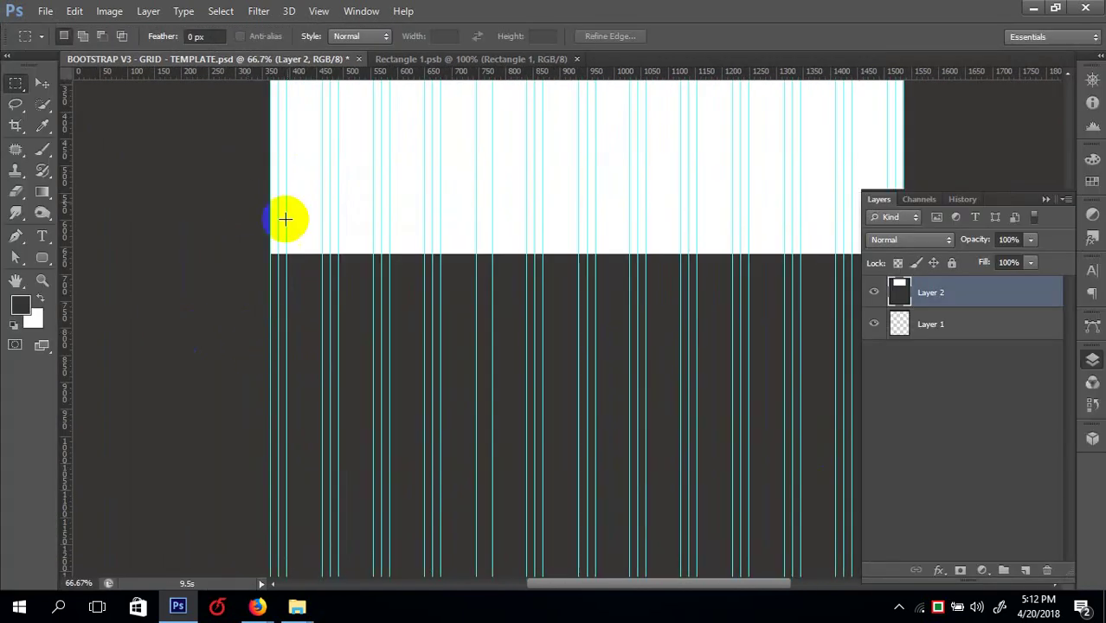
pyautogui.click(345, 246)
pyautogui.hotkey('ctrl', '-')
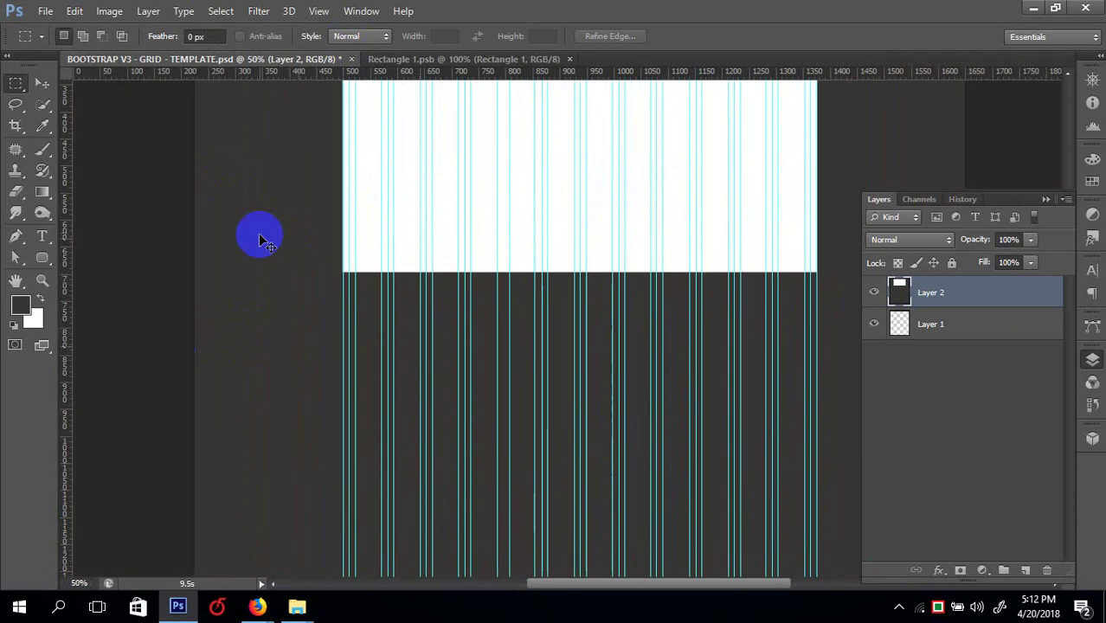
pyautogui.hotkey('ctrl', '+')
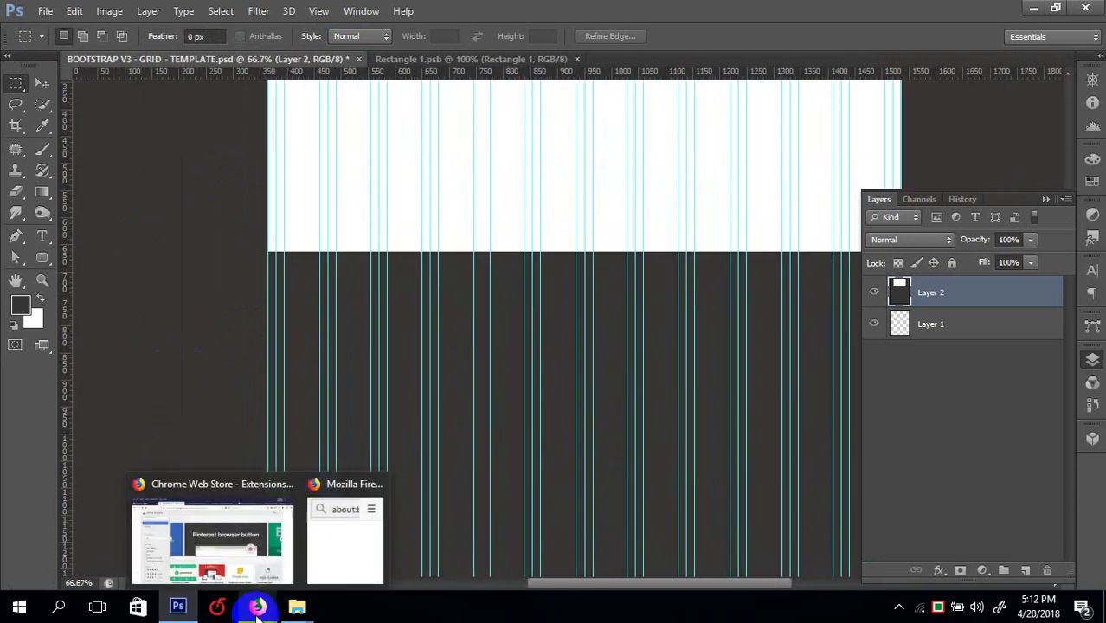
pyautogui.click(466, 270)
pyautogui.hotkey('ctrl', '-')
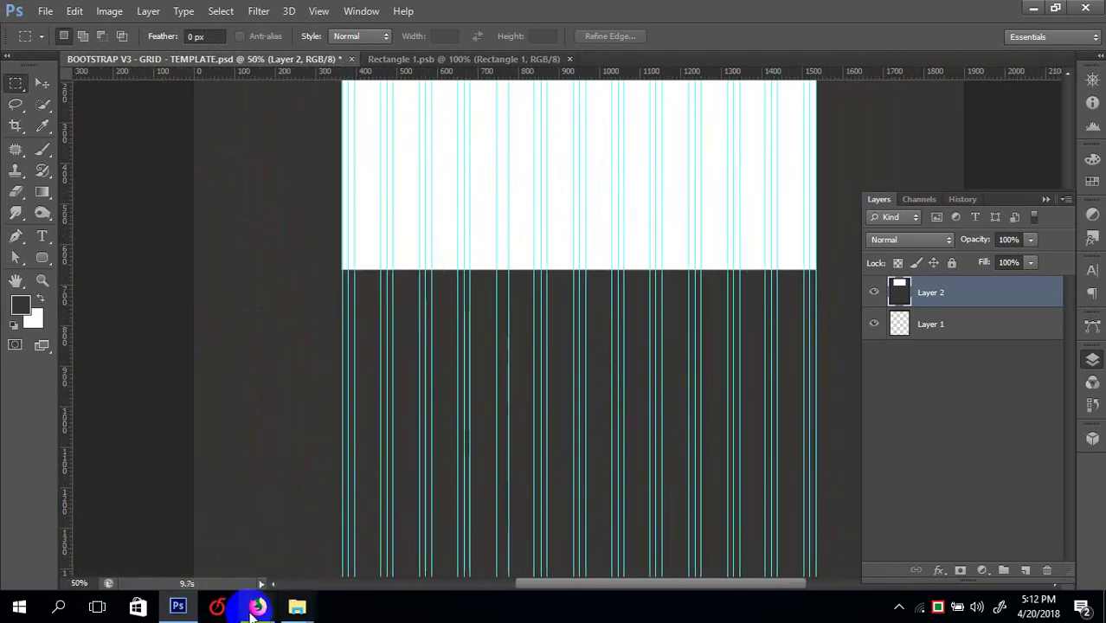
# - Switch to the Firefox window with the Chrome Web Store and open the Greenwich website tab
pyautogui.moveTo(257, 605)
pyautogui.click(264, 527)
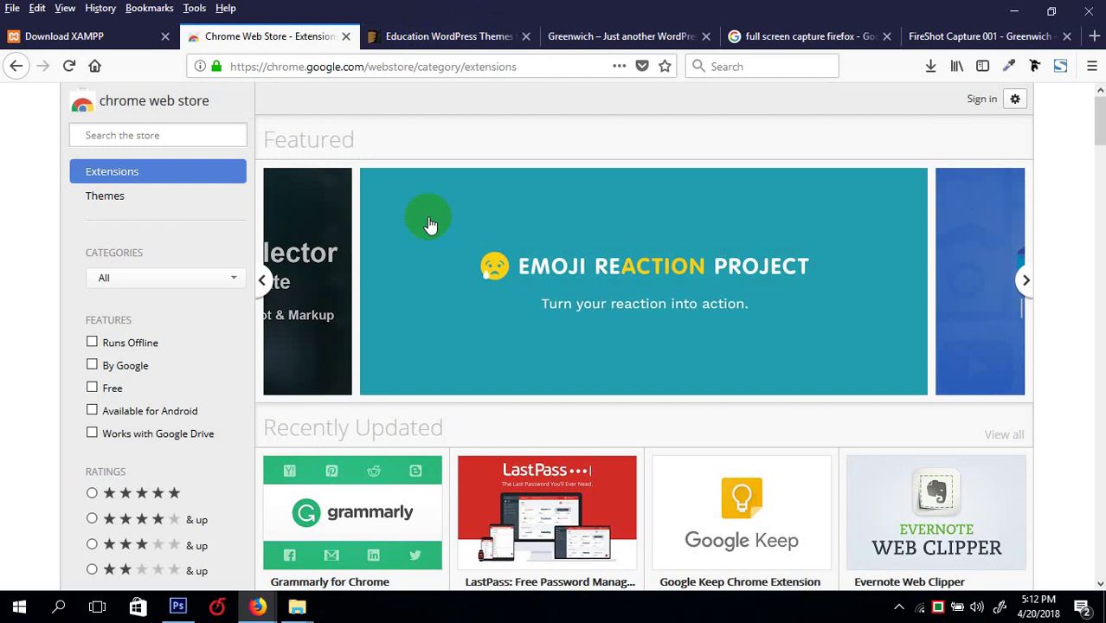
pyautogui.scroll(-5, 507, 229)
pyautogui.scroll(5, 562, 260)
pyautogui.click(606, 38)
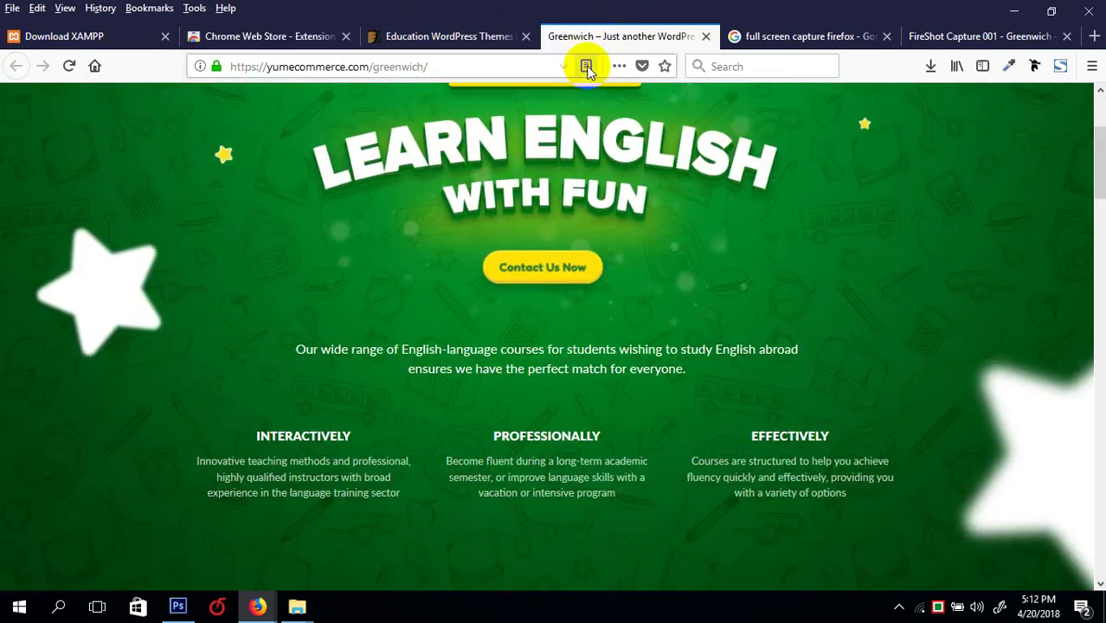
# - From the ThemeForest education WordPress themes list, open the live preview of the Edukare theme in a new tab
pyautogui.scroll(-10, 616, 258)
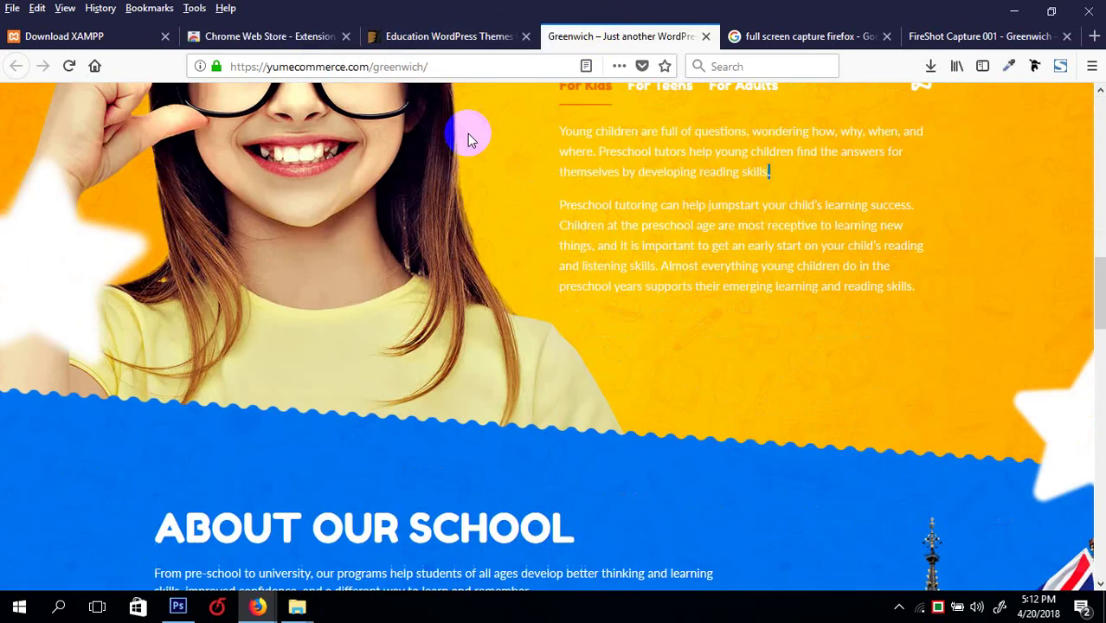
pyautogui.click(433, 36)
pyautogui.scroll(10, 497, 281)
pyautogui.scroll(-20, 498, 283)
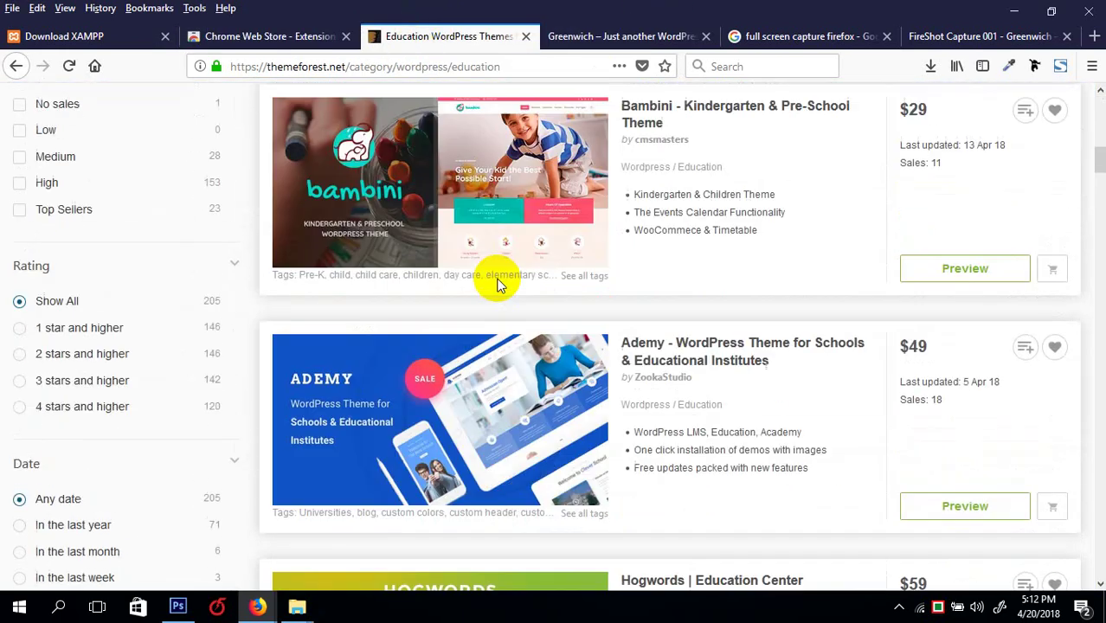
pyautogui.scroll(-2, 497, 283)
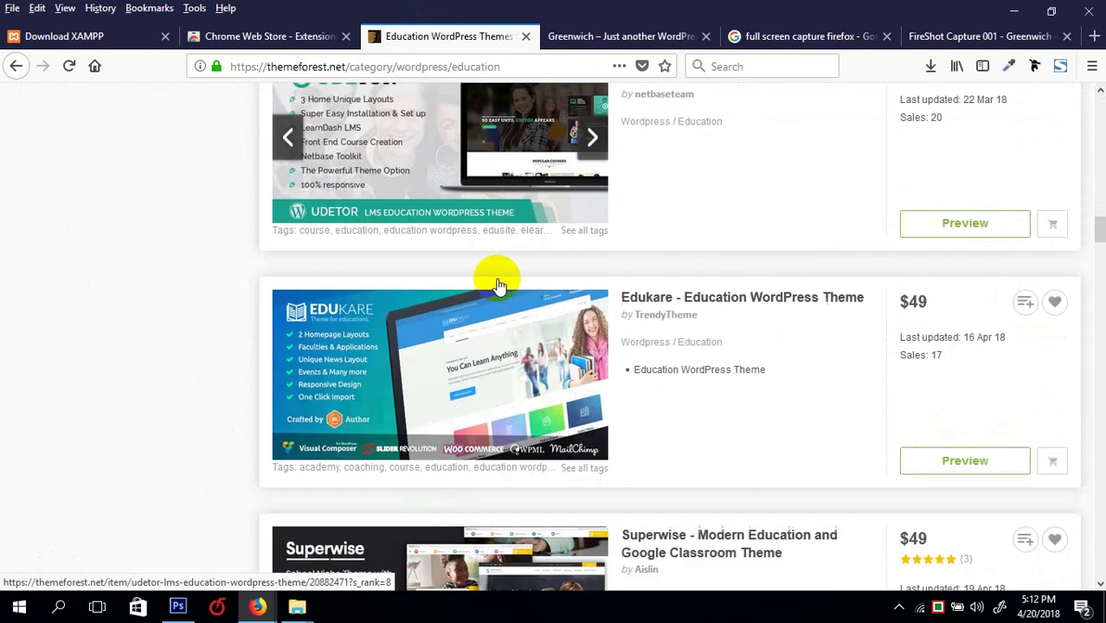
pyautogui.rightClick(439, 268)
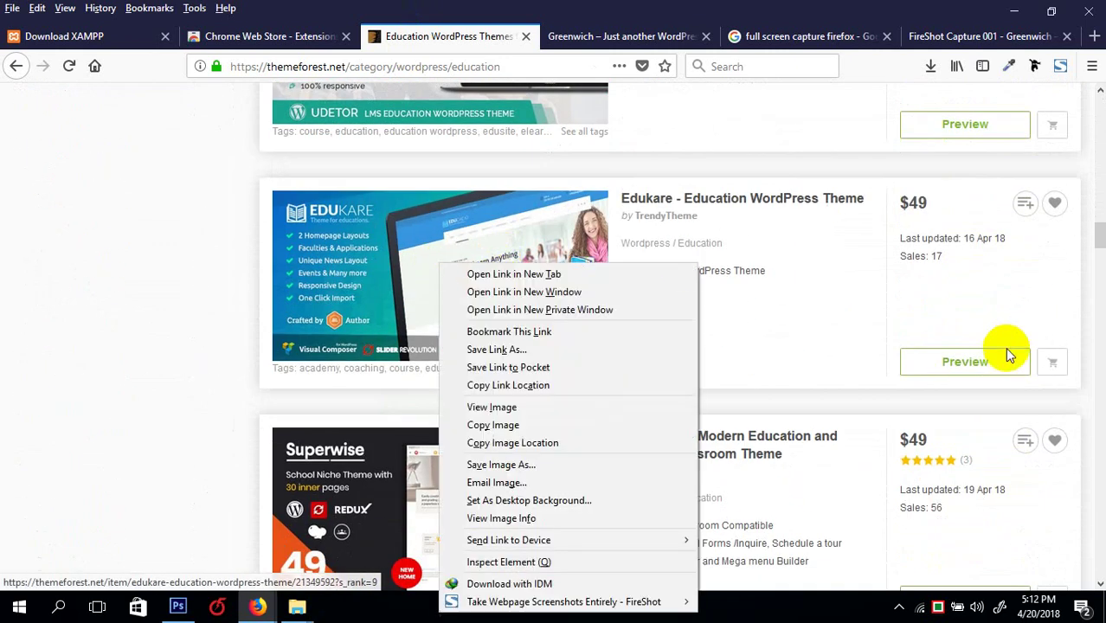
pyautogui.press('t')
# - Switch to the new Edukare preview tab while its page loads
pyautogui.click(690, 36)
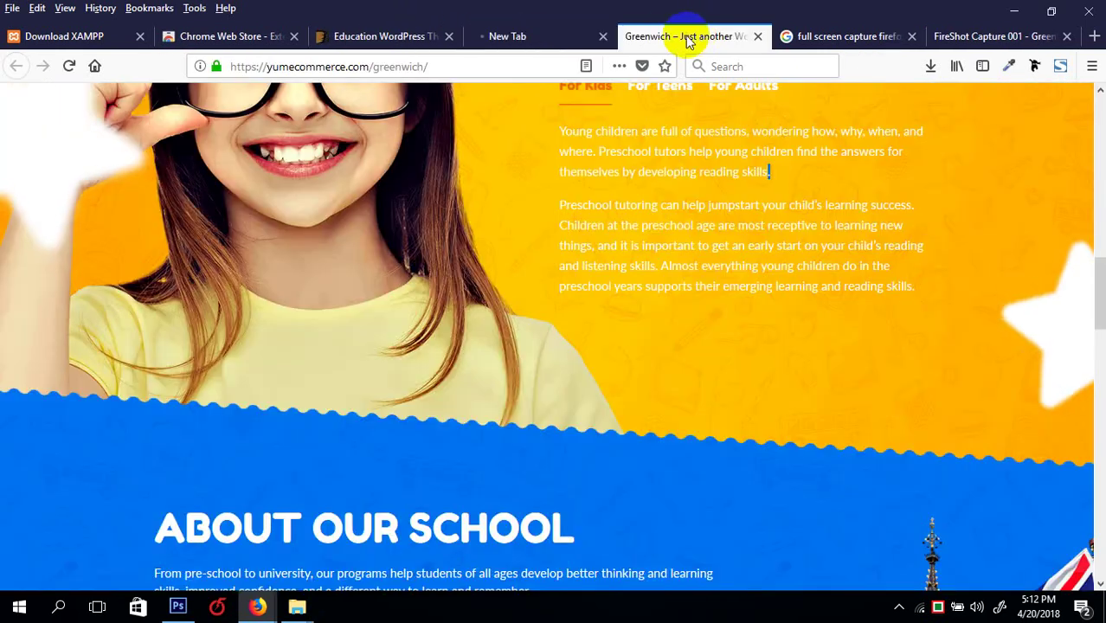
pyautogui.click(519, 36)
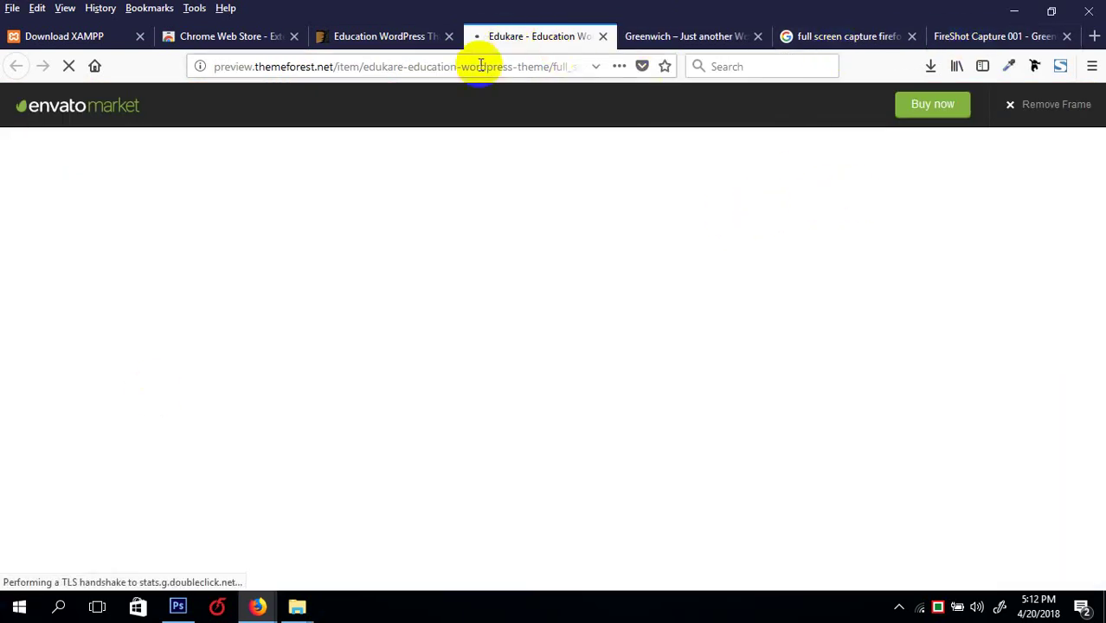
pyautogui.click(381, 36)
pyautogui.click(519, 36)
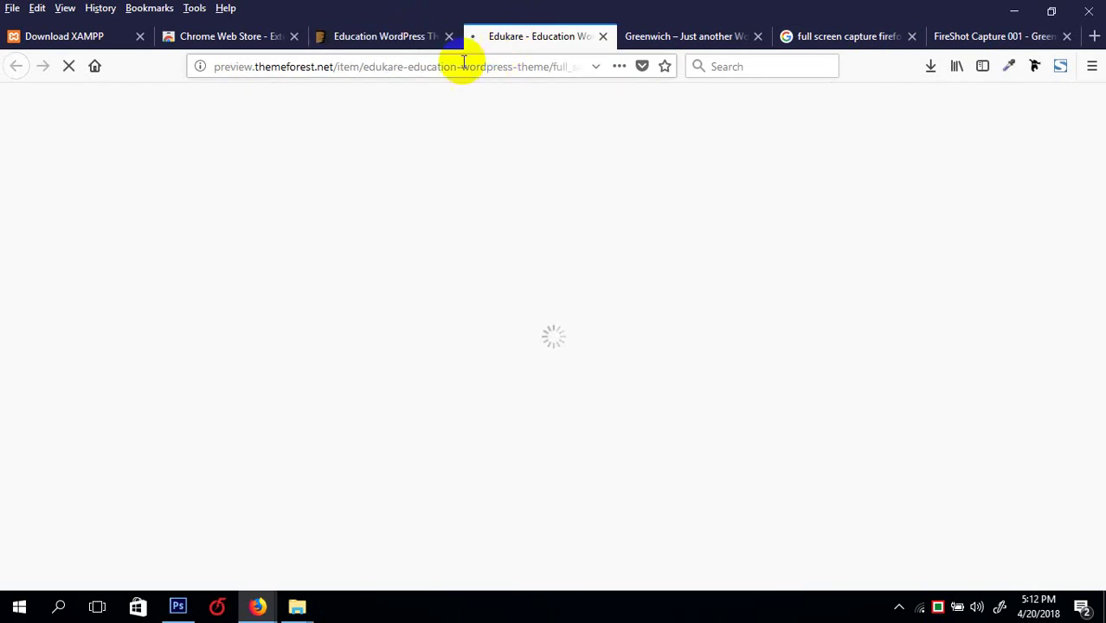
pyautogui.click(368, 38)
pyautogui.click(517, 39)
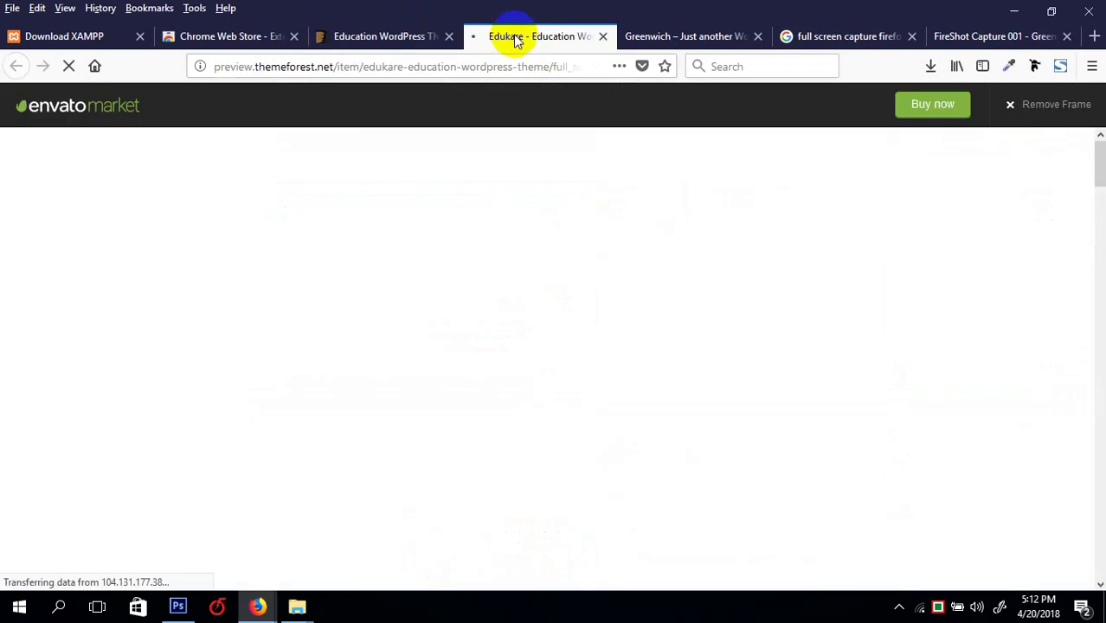
pyautogui.click(383, 35)
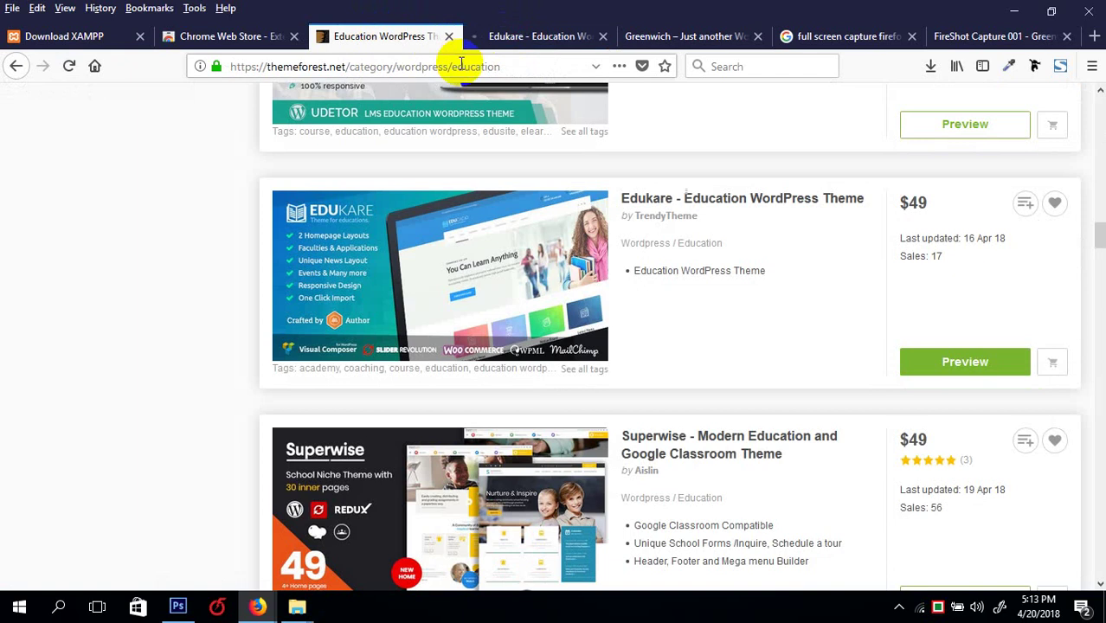
pyautogui.click(686, 36)
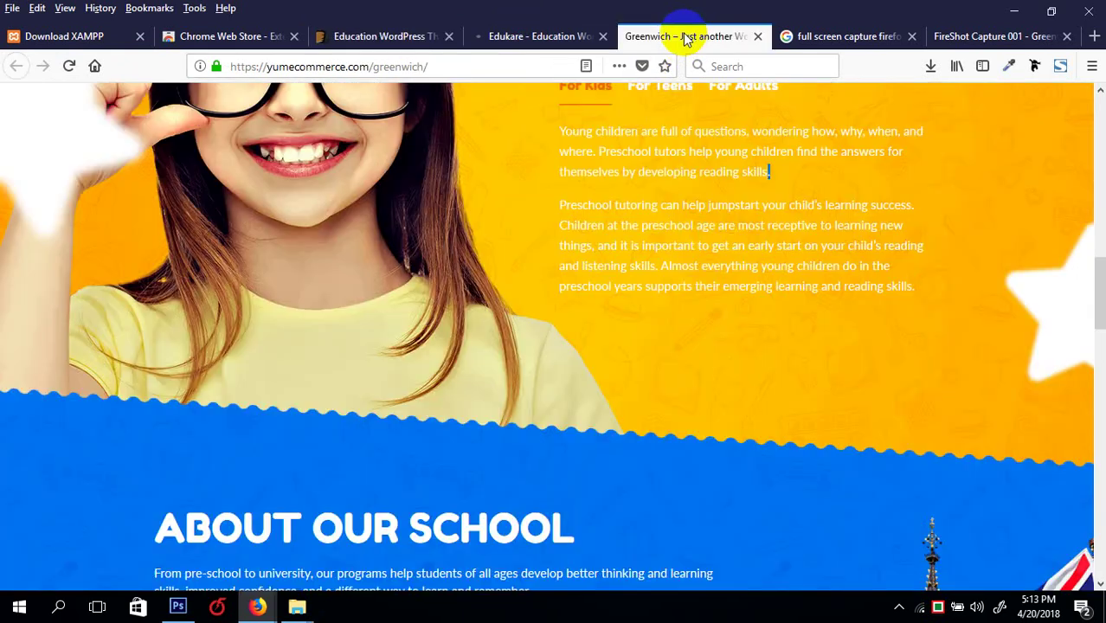
pyautogui.click(518, 37)
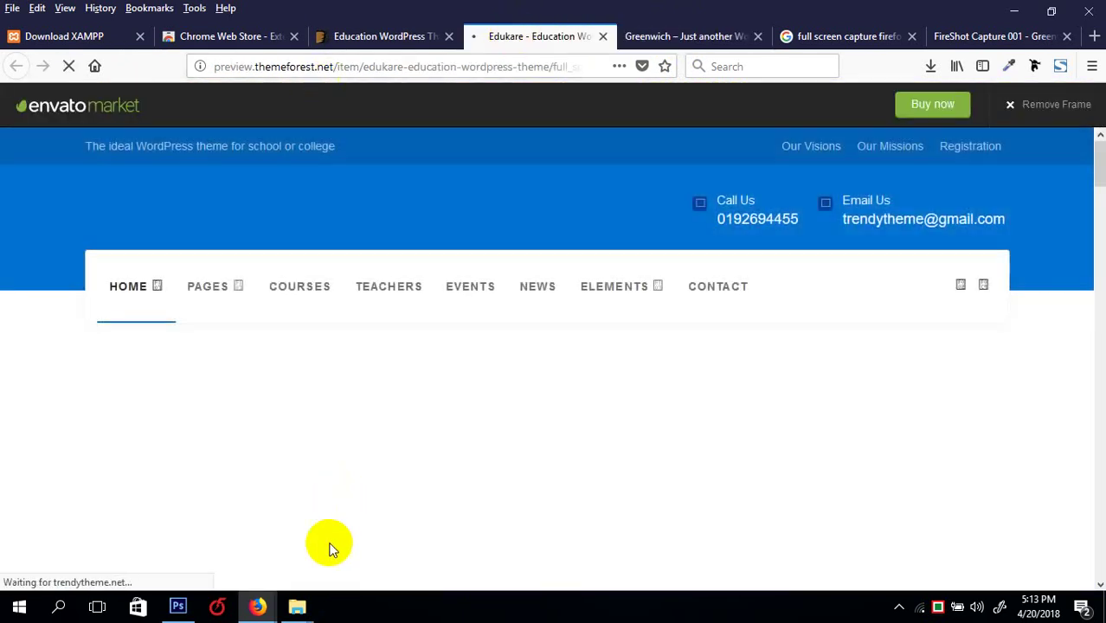
# - Switch to Photoshop and activate the Move tool in the Bootstrap grid template, keeping the view at 25% zoom
pyautogui.click(177, 605)
pyautogui.hotkey('ctrl', '-')
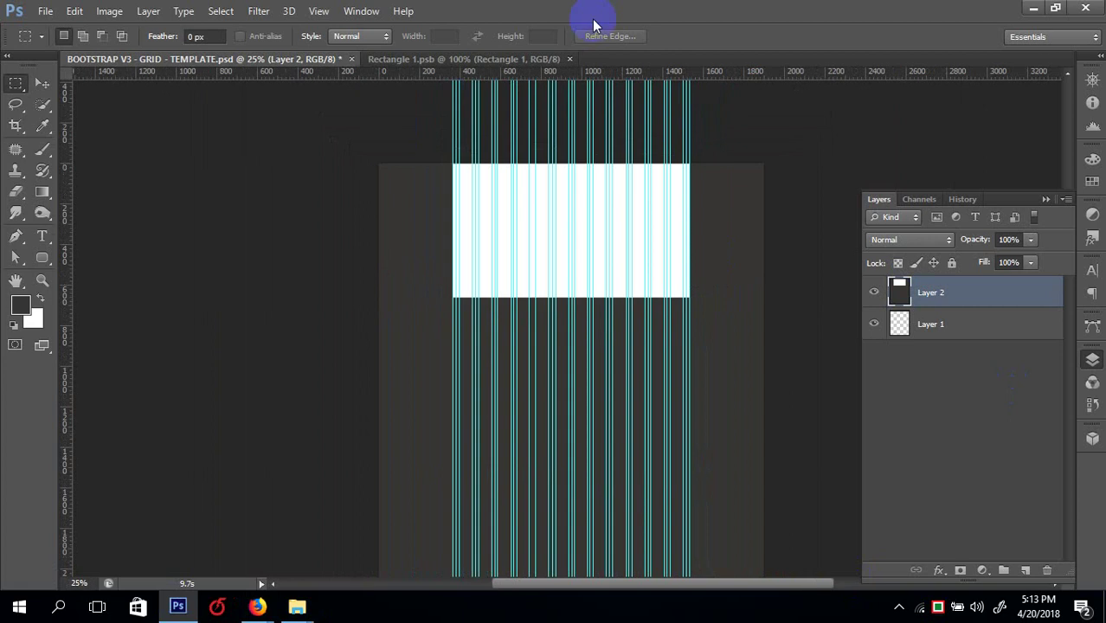
pyautogui.click(42, 83)
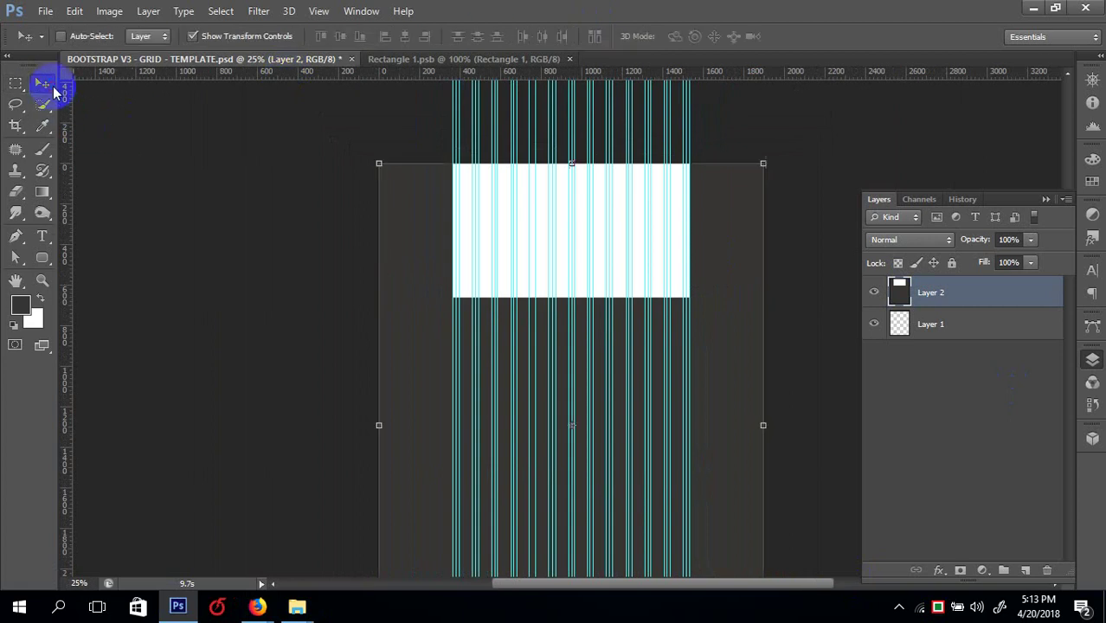
pyautogui.rightClick(632, 244)
pyautogui.click(644, 251)
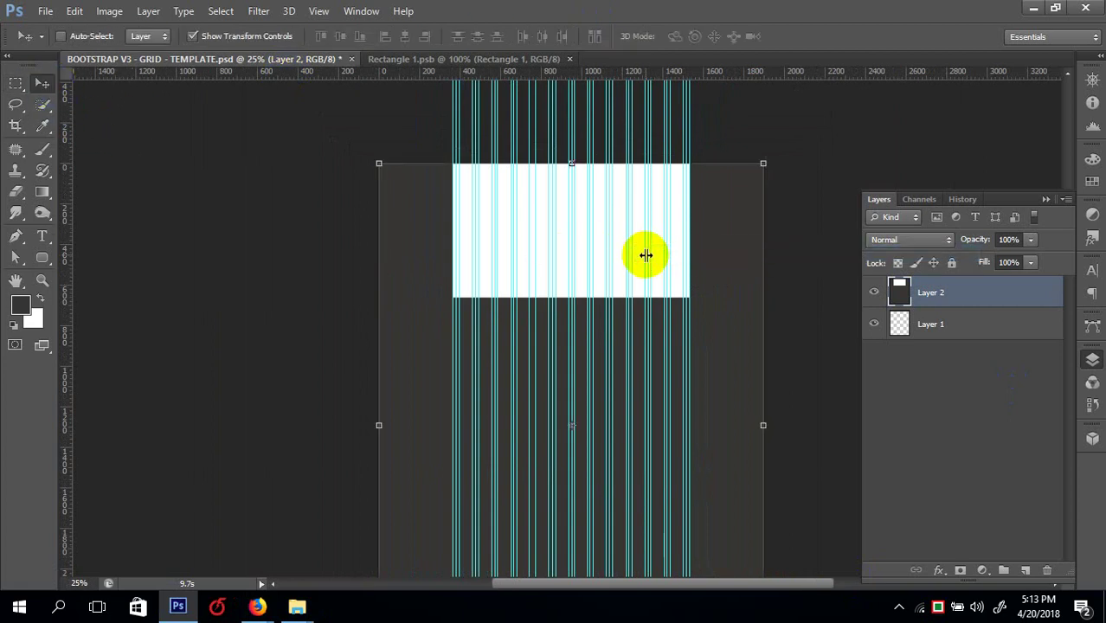
pyautogui.hotkey('ctrl', '-')
pyautogui.hotkey('ctrl', '+')
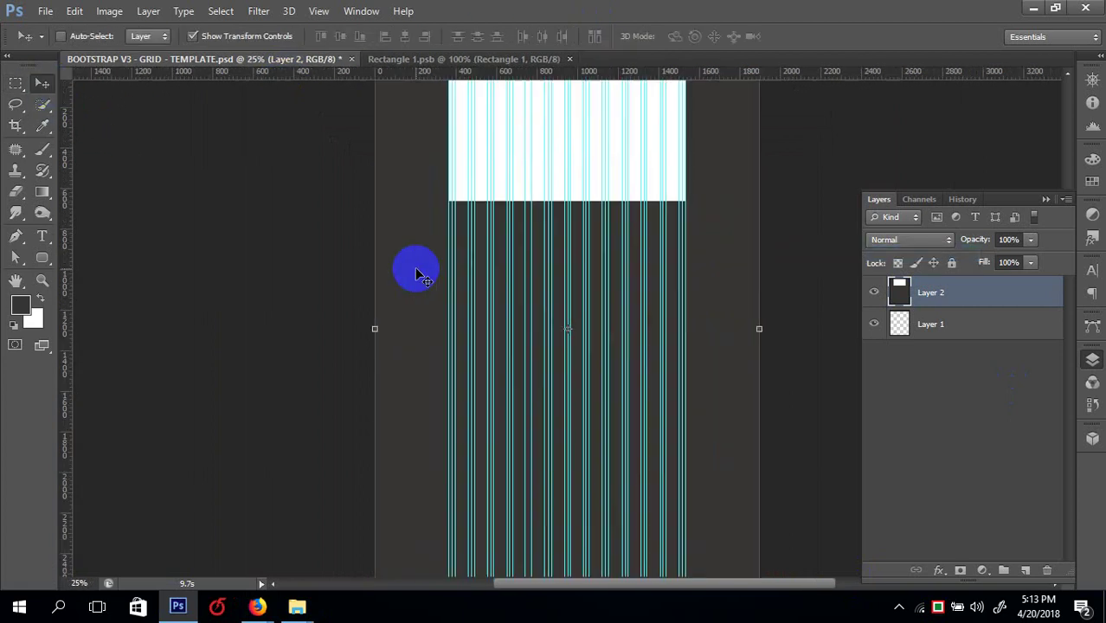
# - Configure a new document with a width of 1170 pixels, a height of 3000 pixels and a resolution of 72 pixels/inch
pyautogui.hotkey('ctrl', 'n')
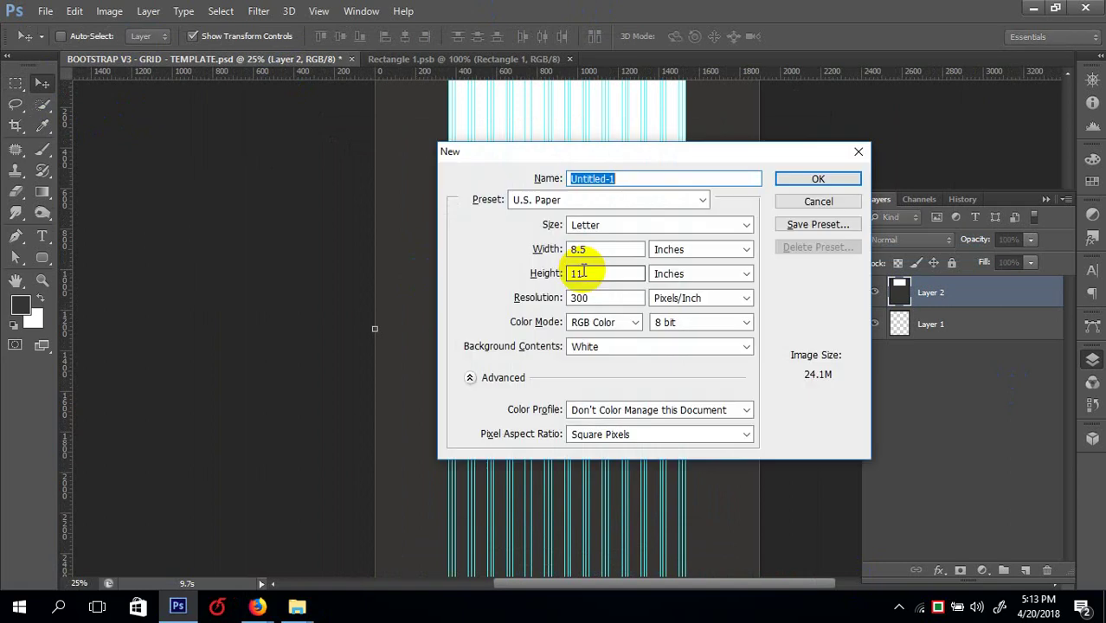
pyautogui.click(583, 200)
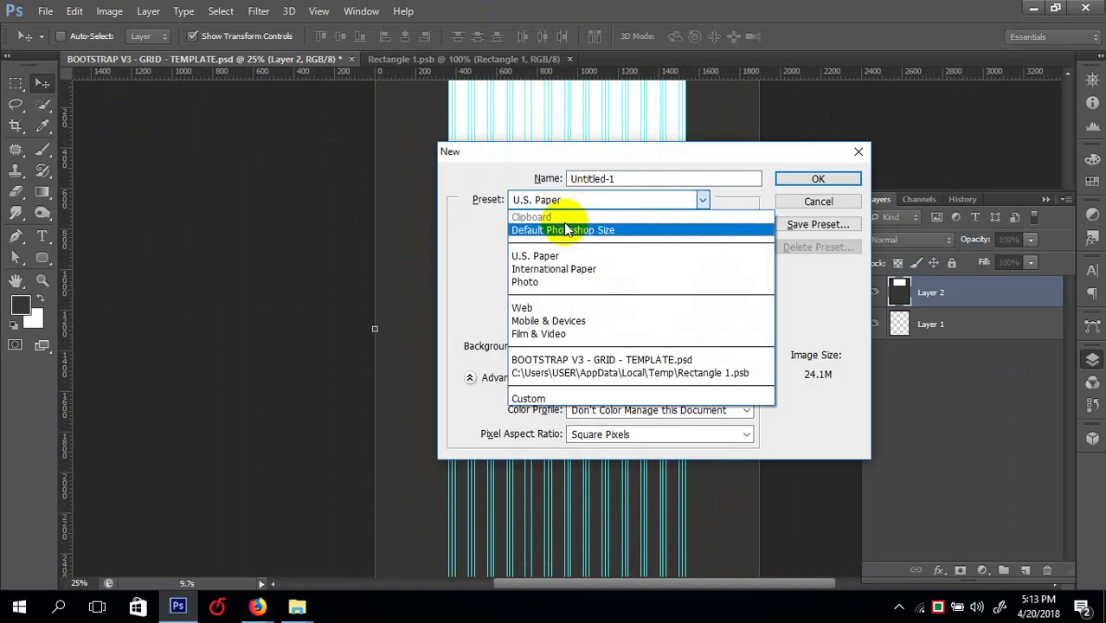
pyautogui.click(562, 256)
pyautogui.click(686, 252)
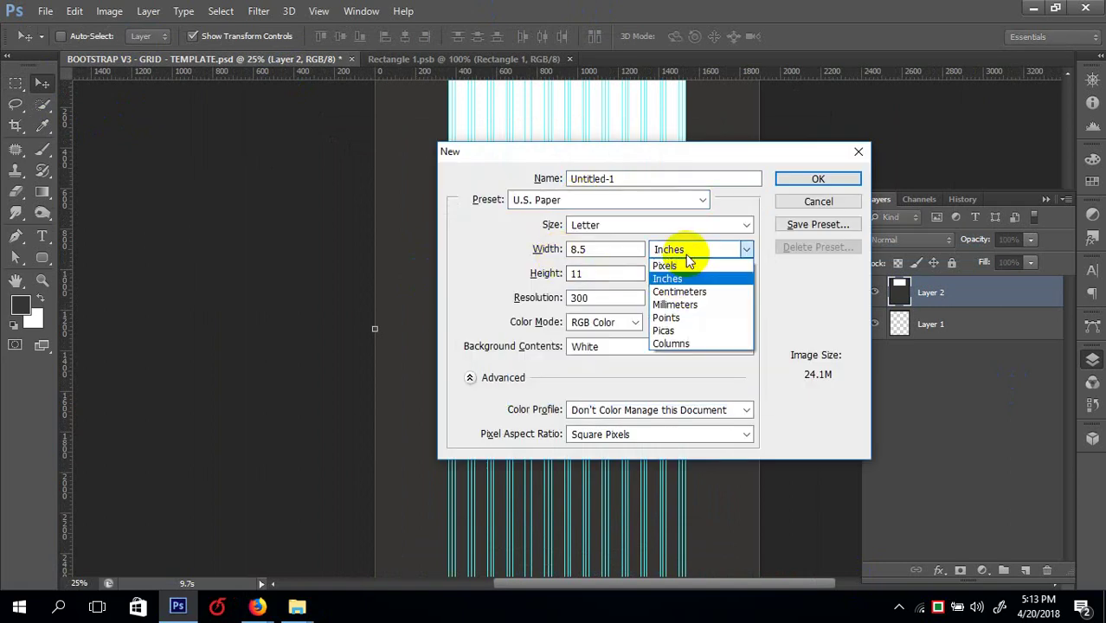
pyautogui.click(683, 266)
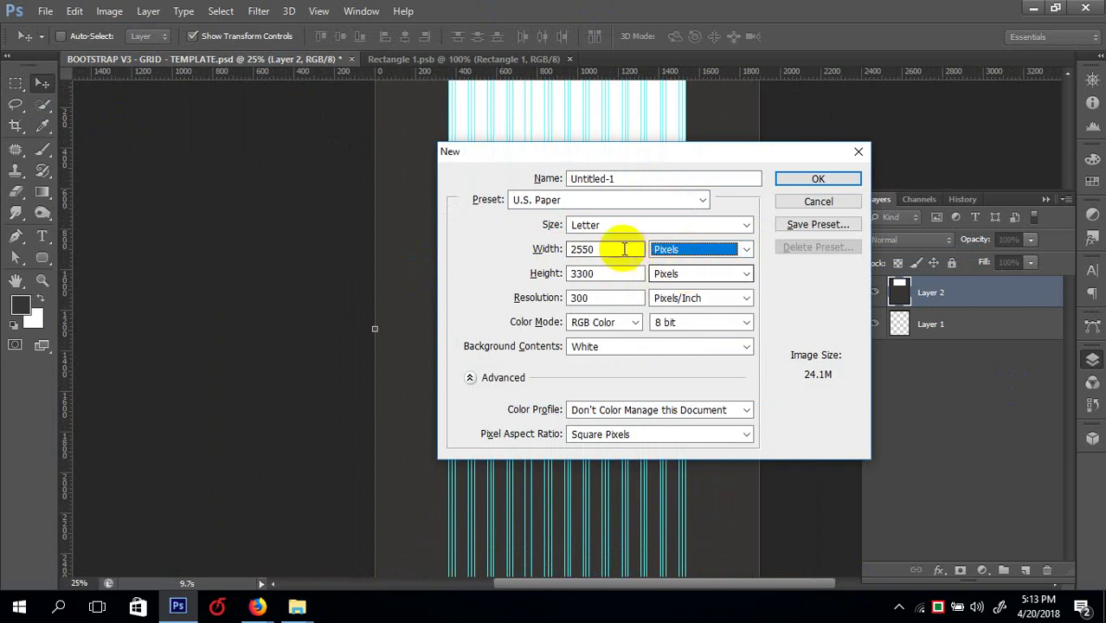
pyautogui.doubleClick(612, 250)
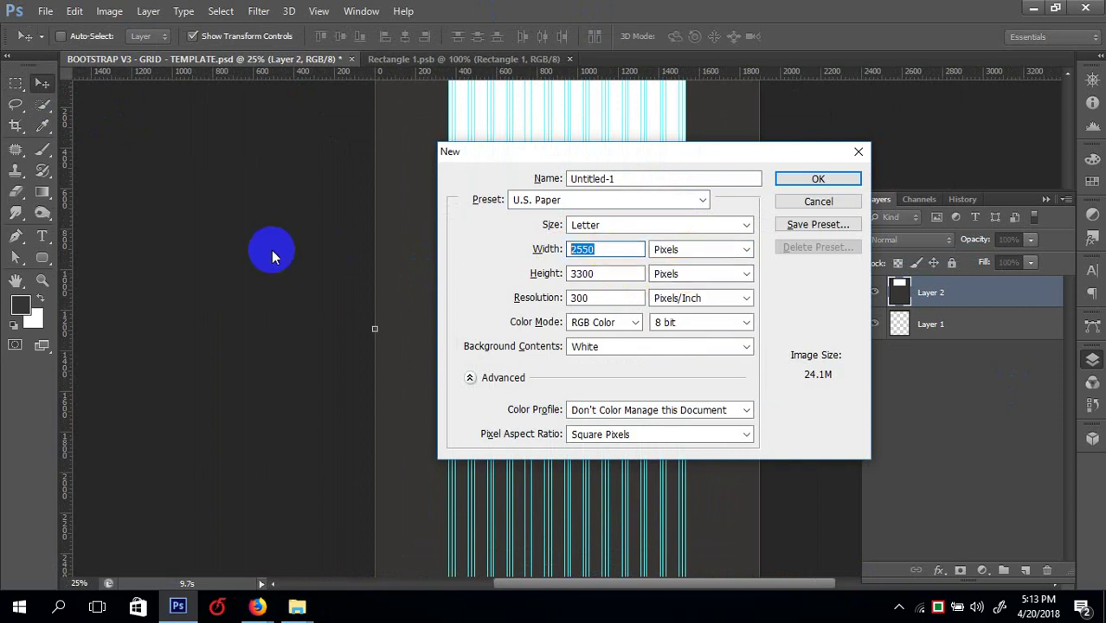
pyautogui.write('1170')
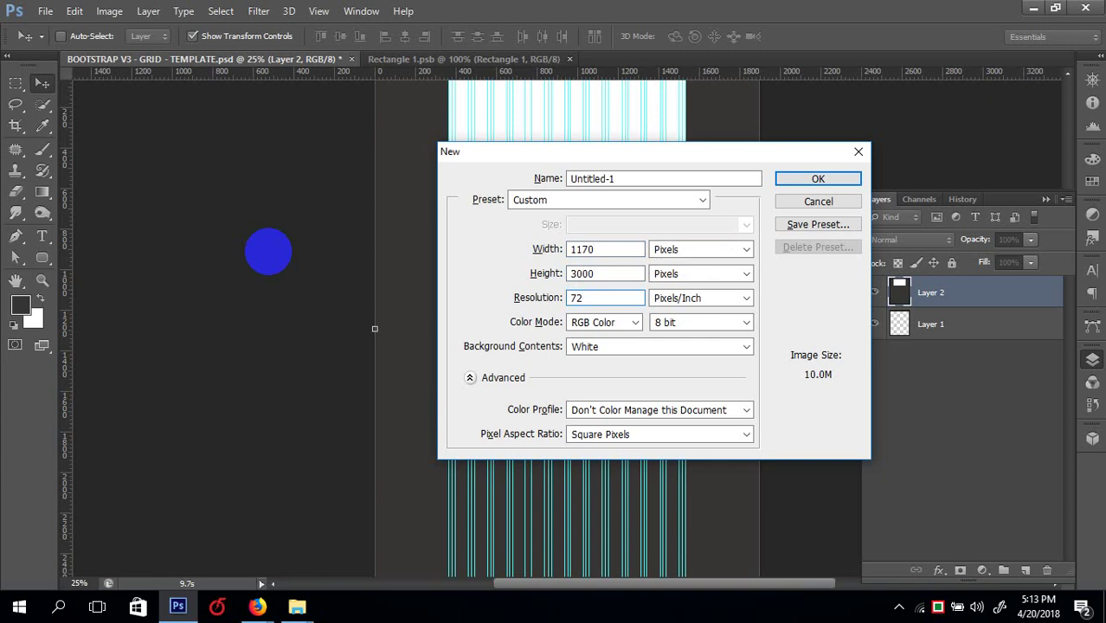
# - Create the new document in RGB Color mode with a white background, and close it
pyautogui.click(624, 320)
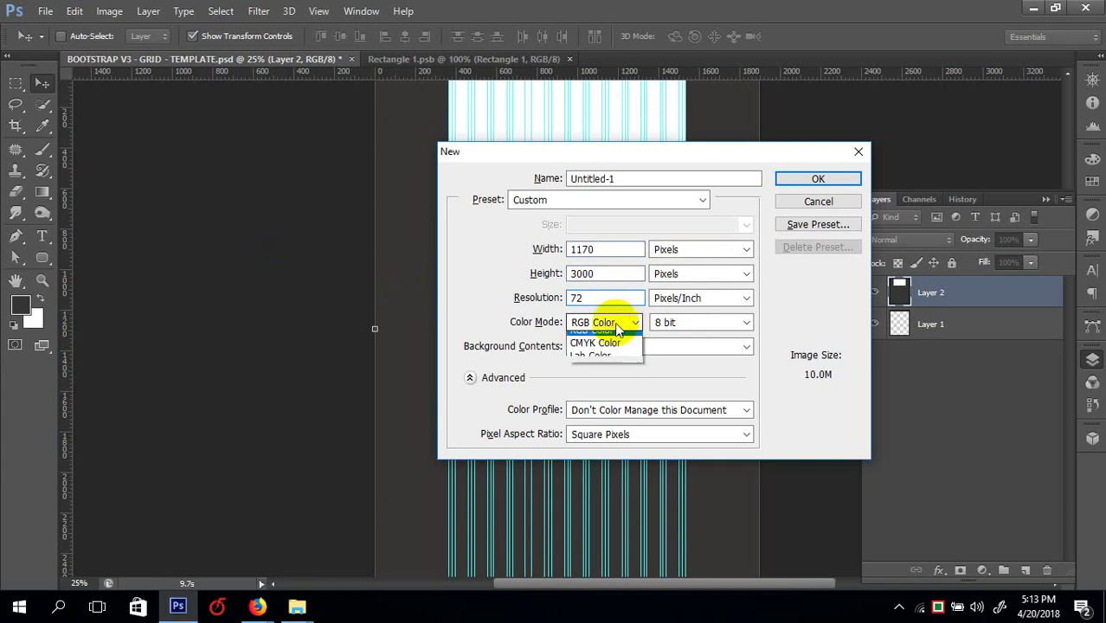
pyautogui.click(606, 364)
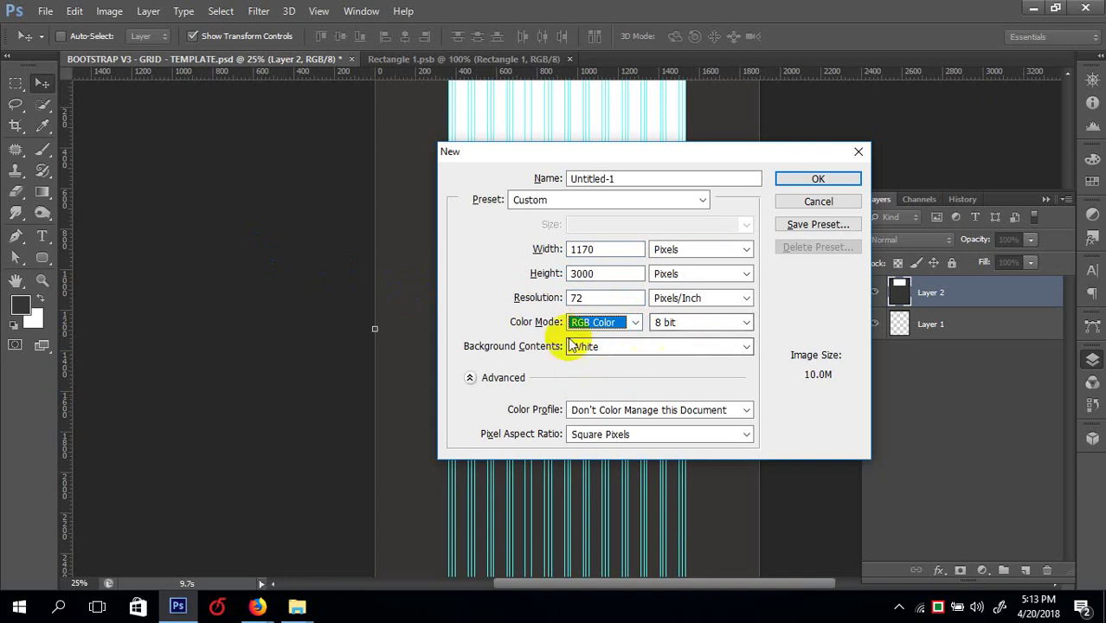
pyautogui.click(817, 179)
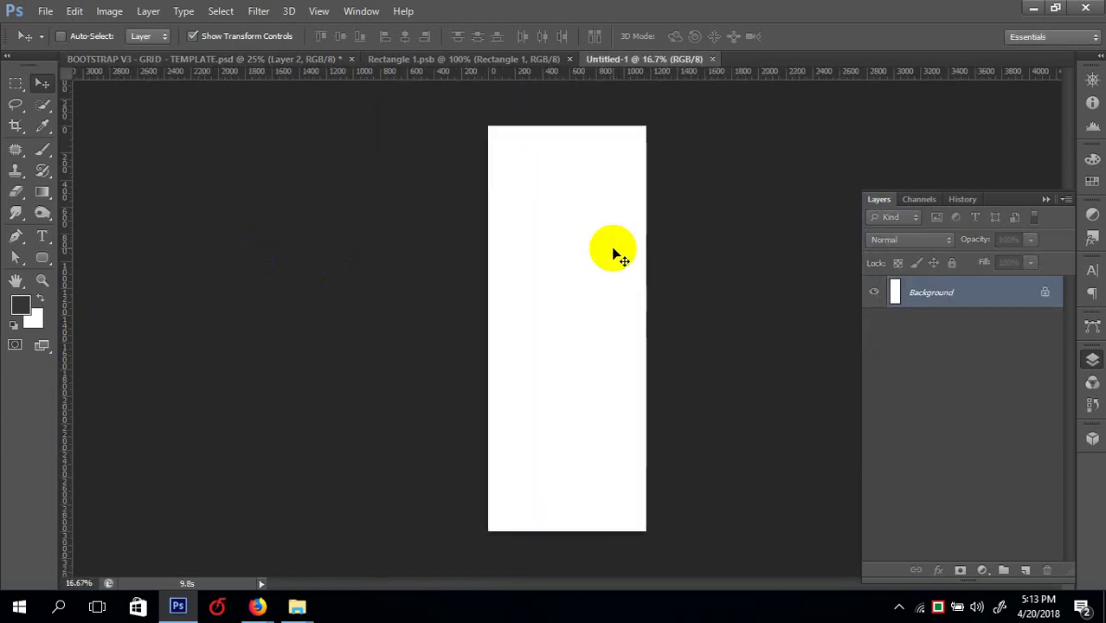
pyautogui.hotkey('ctrl', 'v')
pyautogui.hotkey('ctrl', 'w')
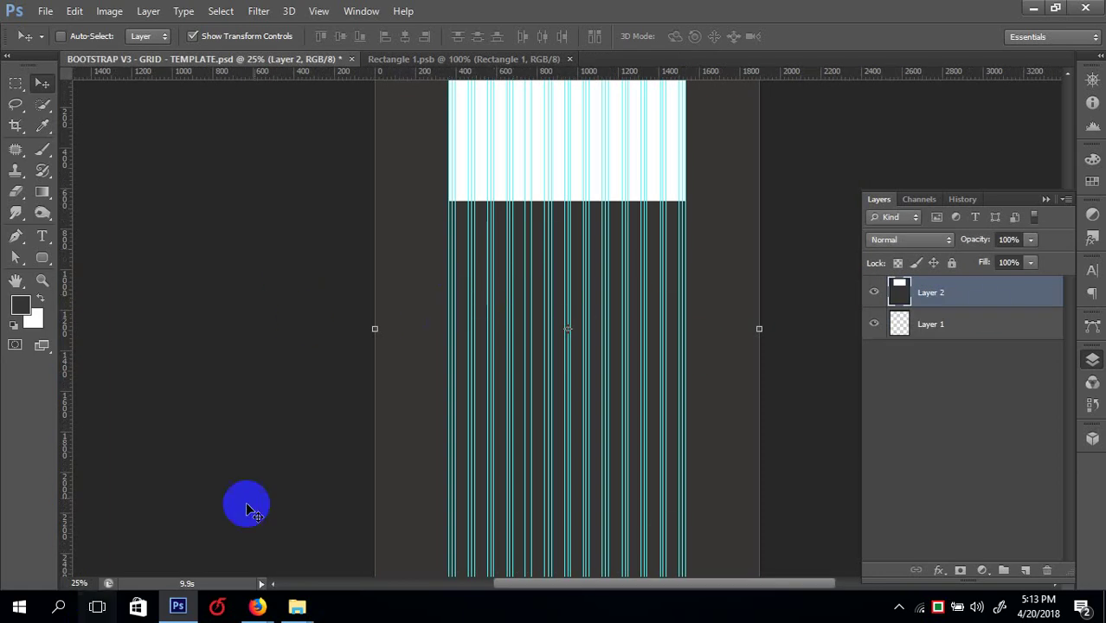
# - Switch to Firefox's Edukare preview and examine the header, navigation bar and hero slider with its arrows and button for layout and alignment
pyautogui.click(259, 608)
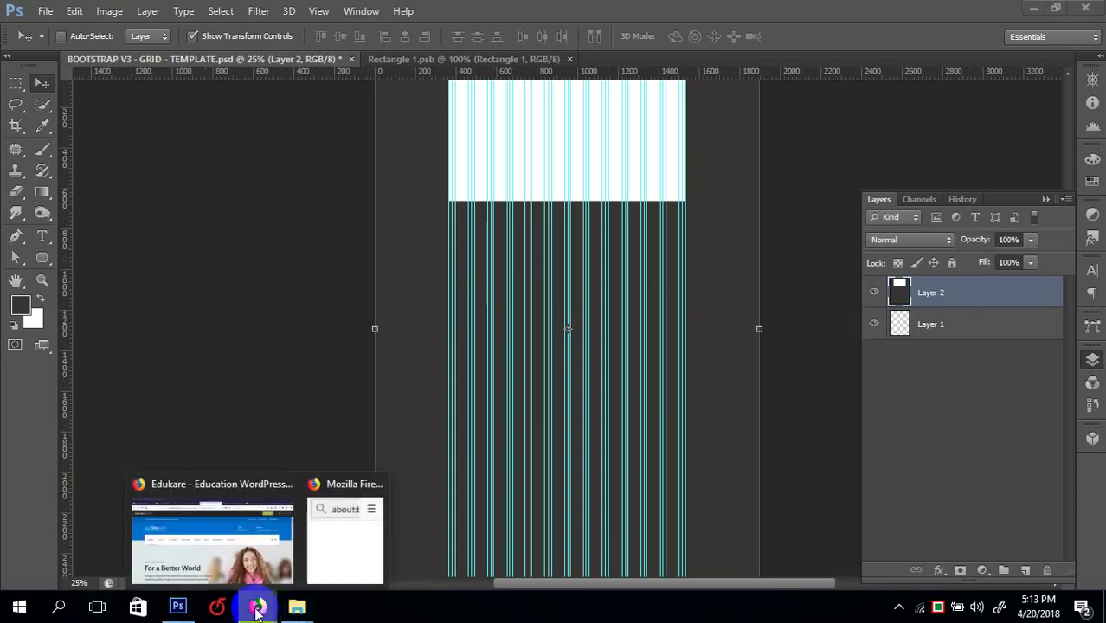
pyautogui.click(254, 529)
pyautogui.scroll(-4, 422, 348)
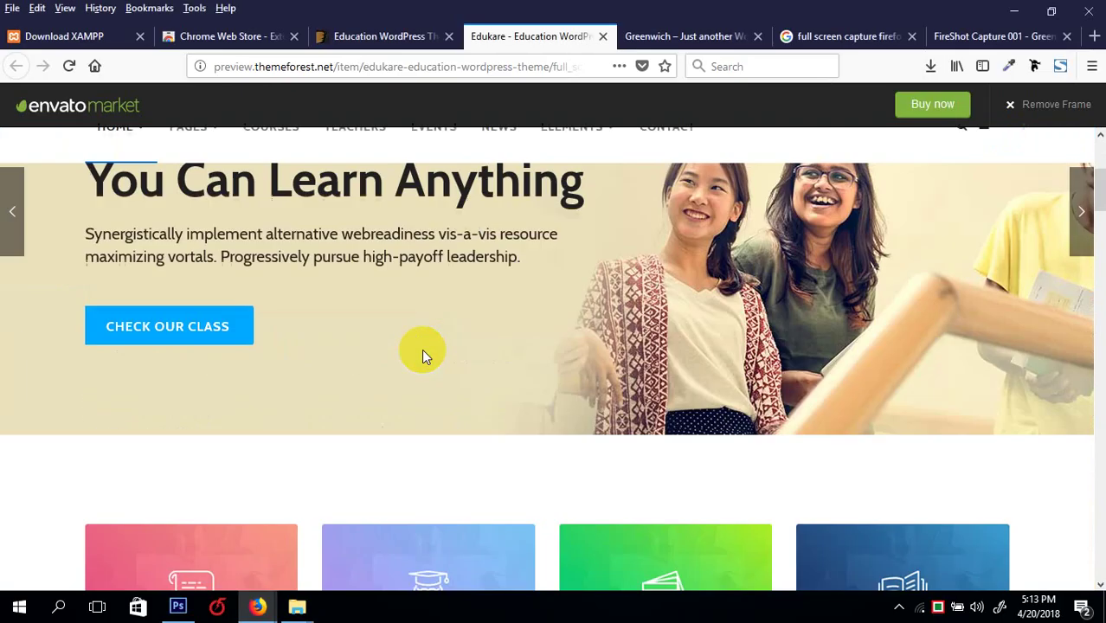
pyautogui.scroll(4, 481, 340)
pyautogui.moveTo(177, 305)
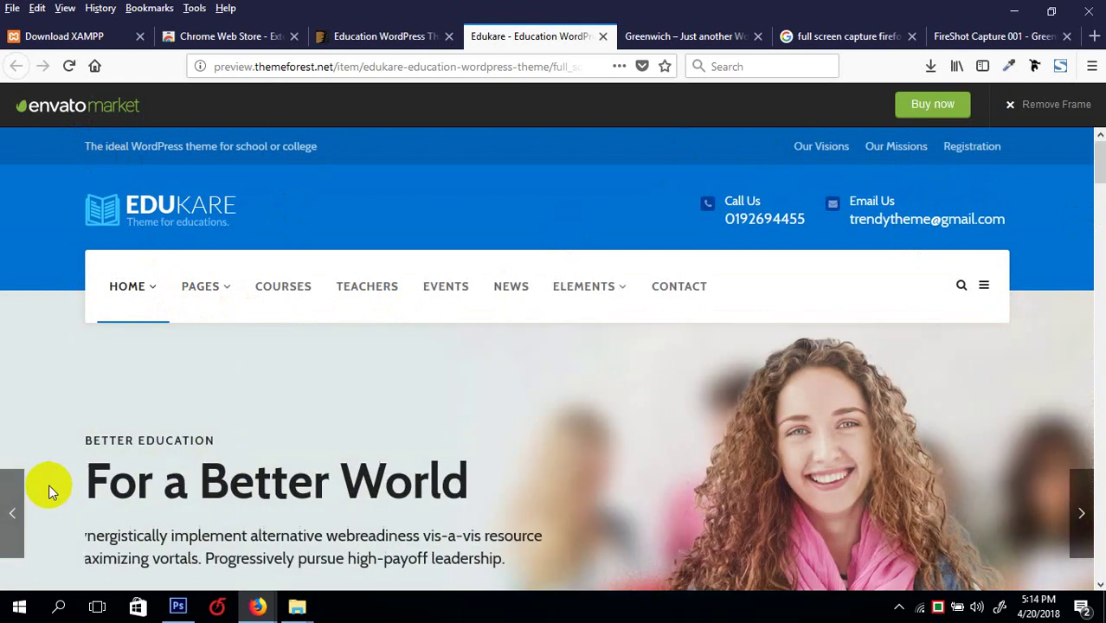
pyautogui.scroll(-2, 461, 454)
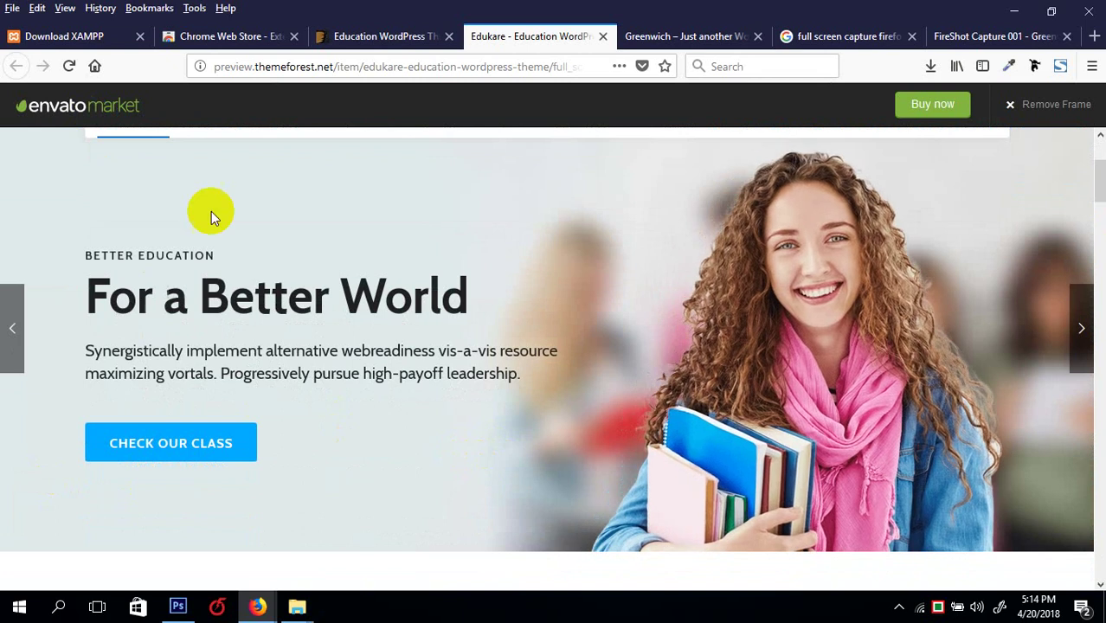
pyautogui.moveTo(1075, 347)
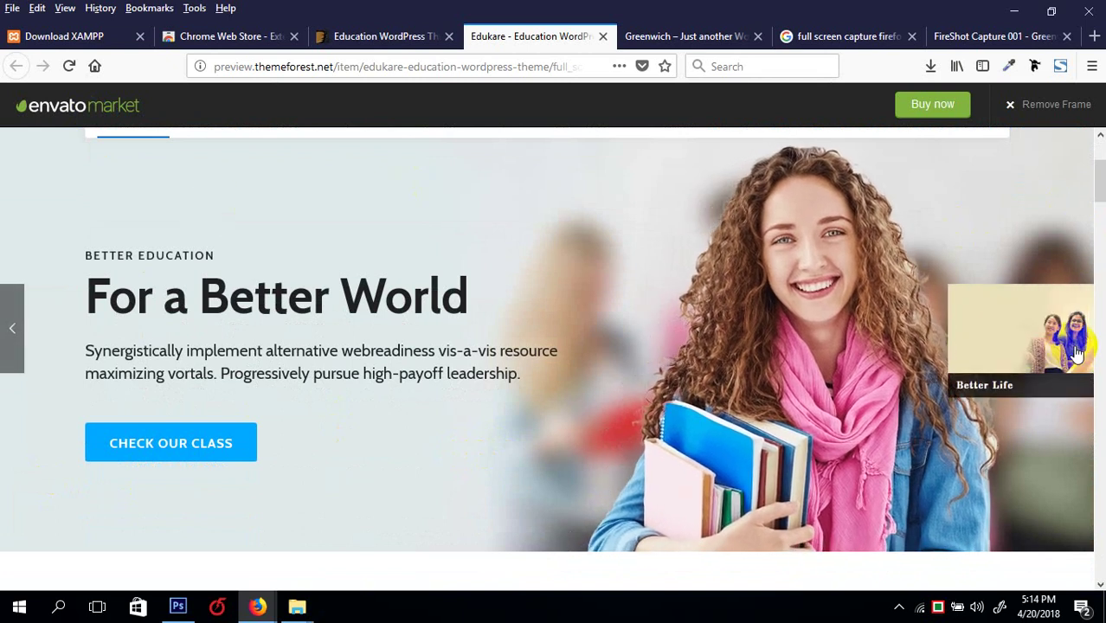
pyautogui.moveTo(13, 339)
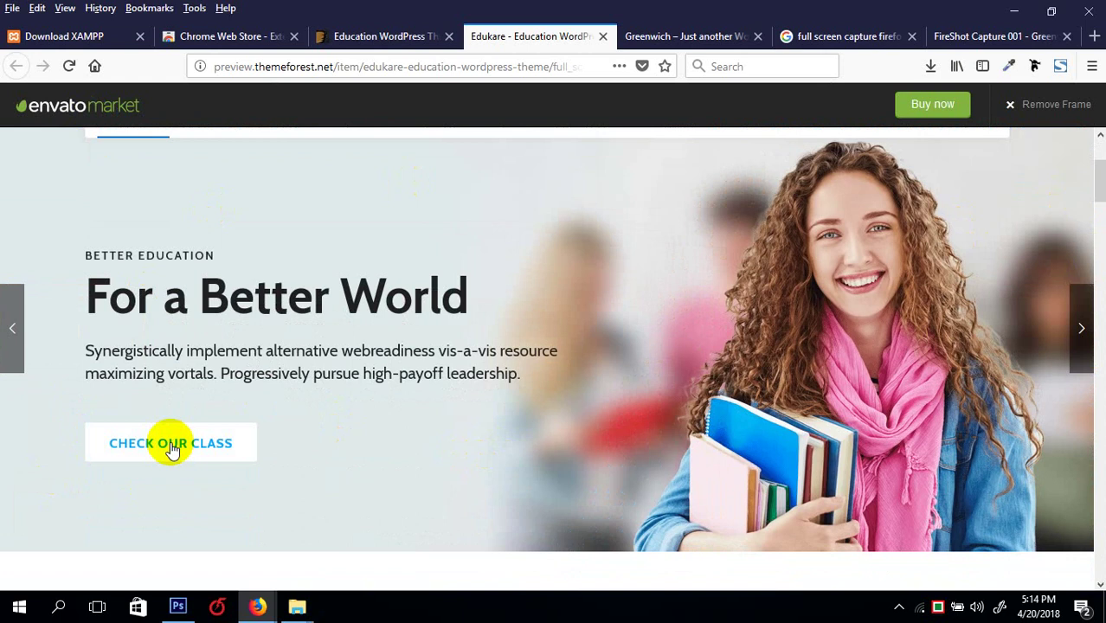
pyautogui.scroll(3, 395, 185)
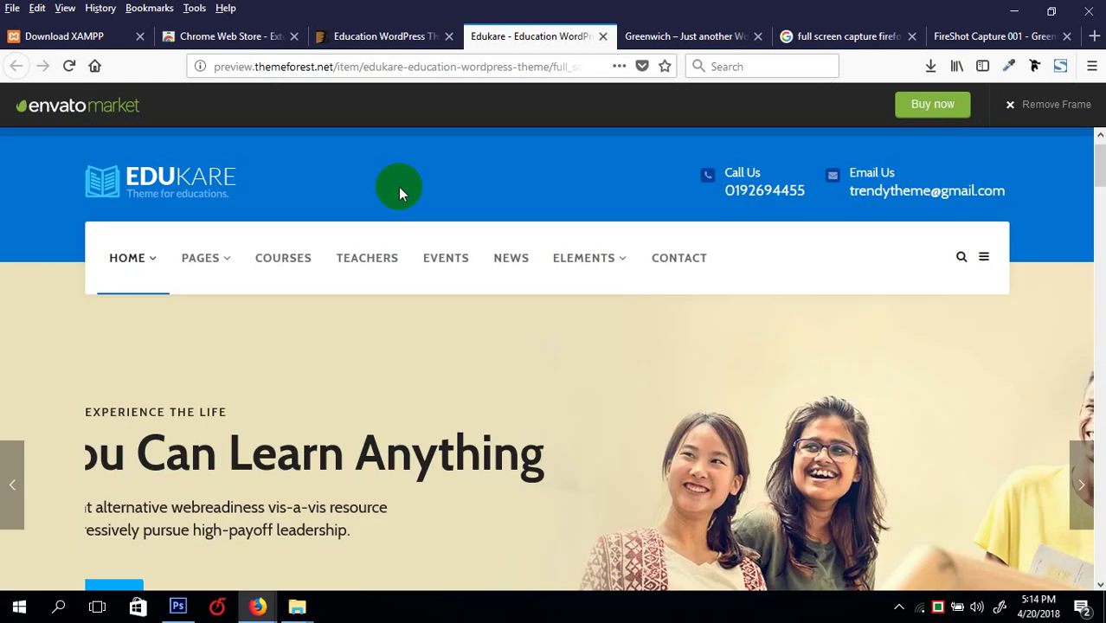
pyautogui.moveTo(177, 394)
pyautogui.moveTo(126, 296)
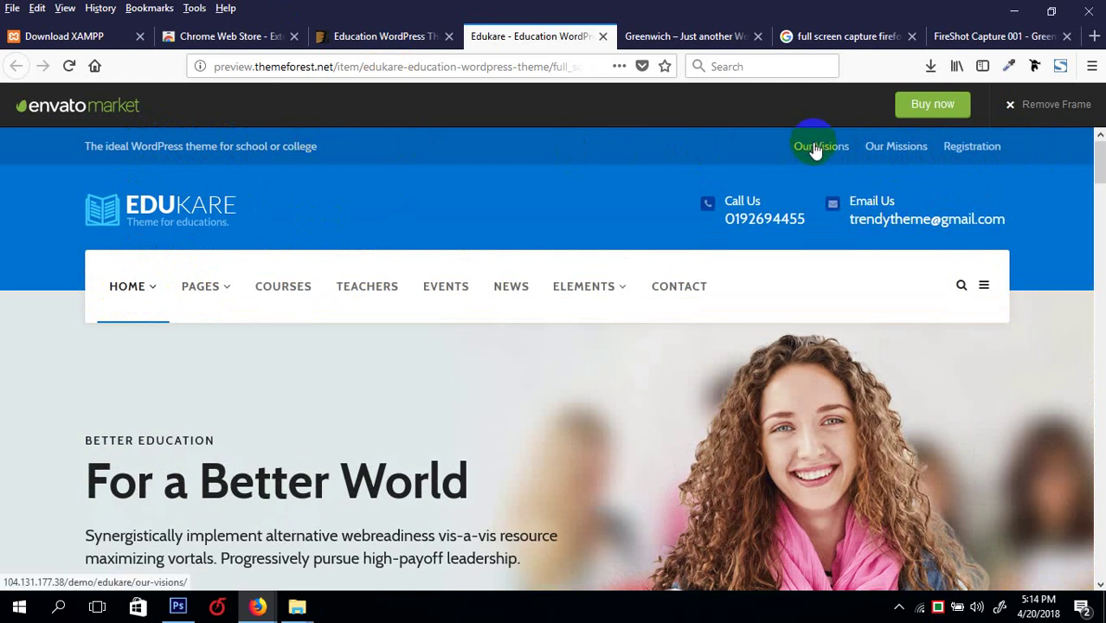
# - Check the Edukare page's fonts with FontFace Ninja, close it and look over the four feature cards below the hero slider
pyautogui.click(1034, 66)
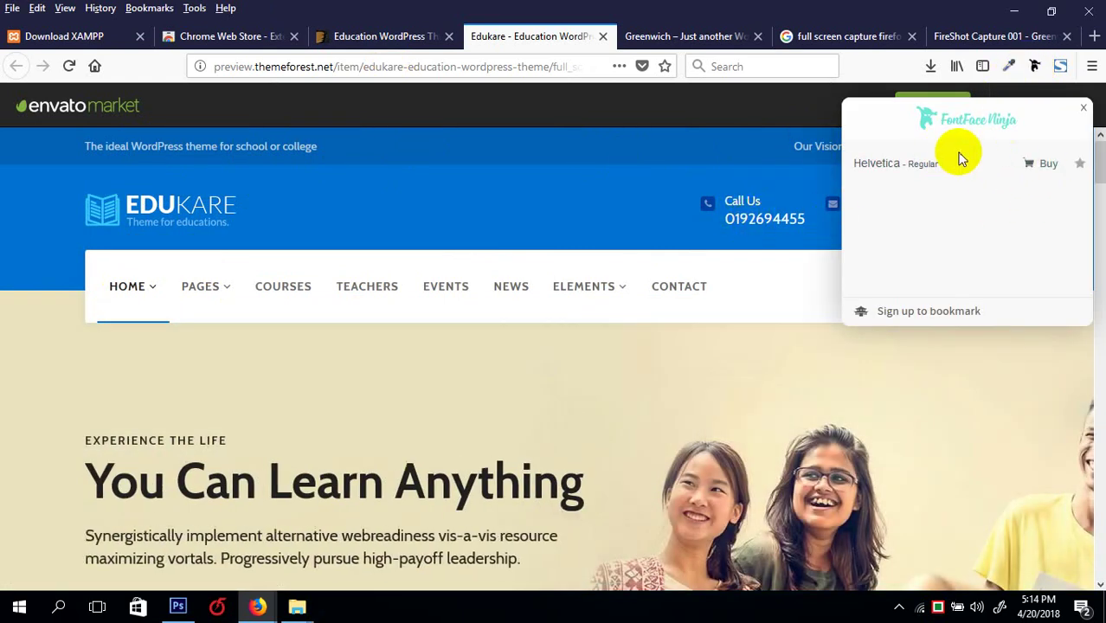
pyautogui.moveTo(923, 113); pyautogui.dragTo(1081, 153)
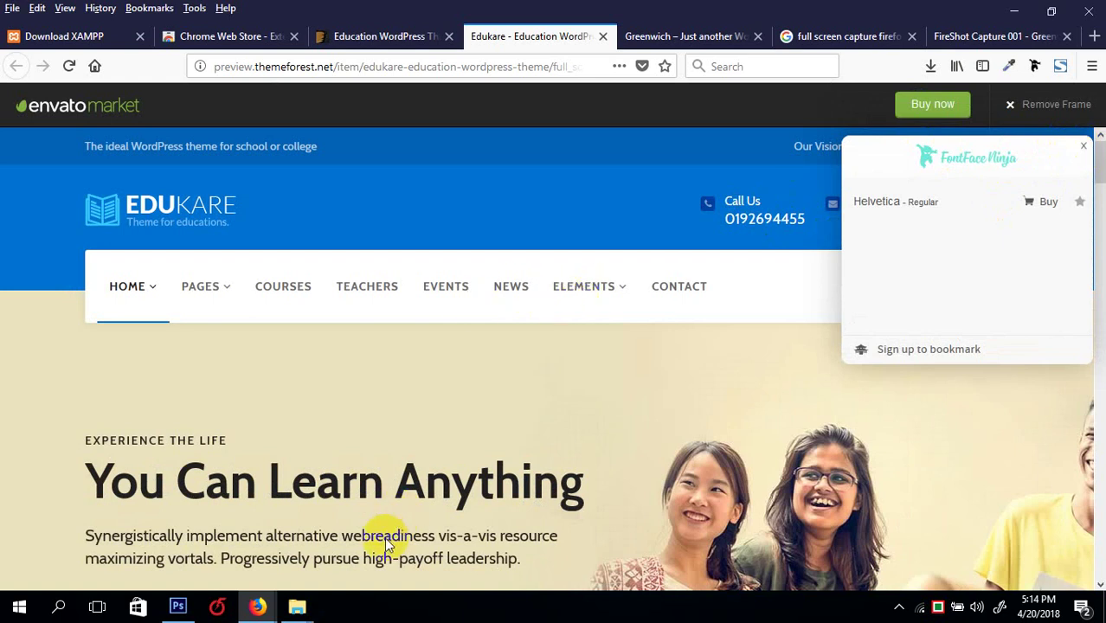
pyautogui.click(1084, 150)
pyautogui.moveTo(611, 281)
pyautogui.scroll(-3, 545, 294)
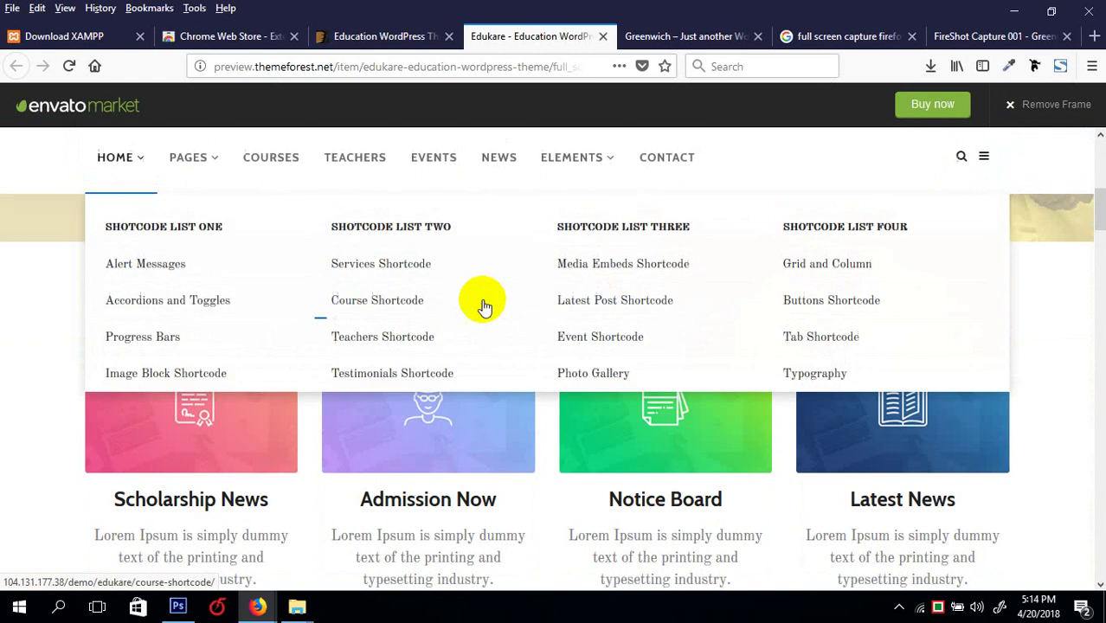
pyautogui.scroll(-4, 407, 312)
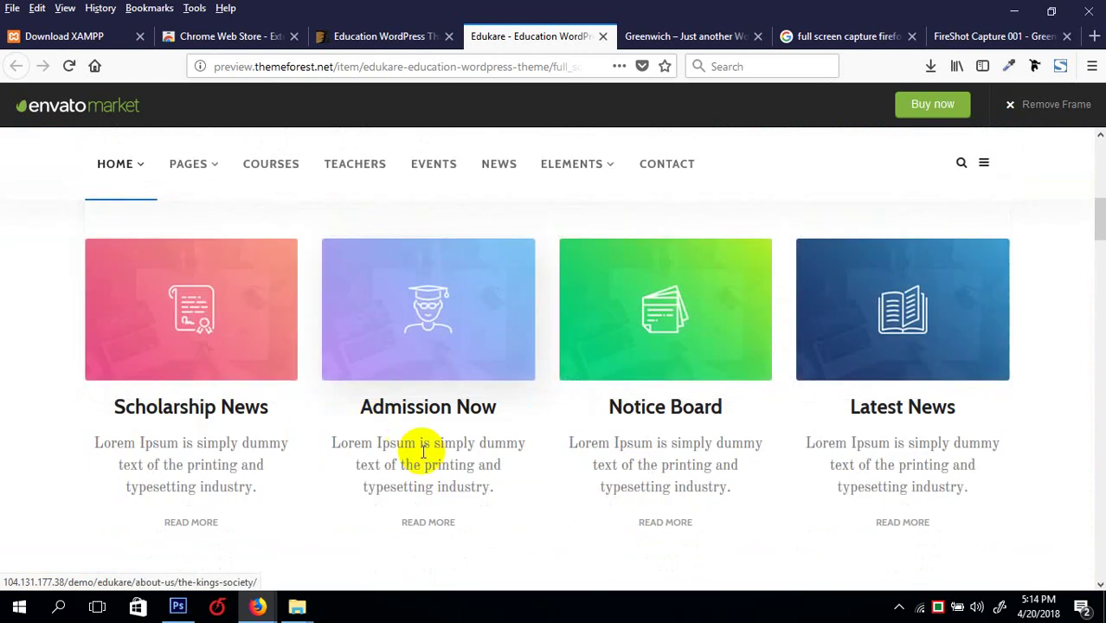
pyautogui.scroll(8, 794, 229)
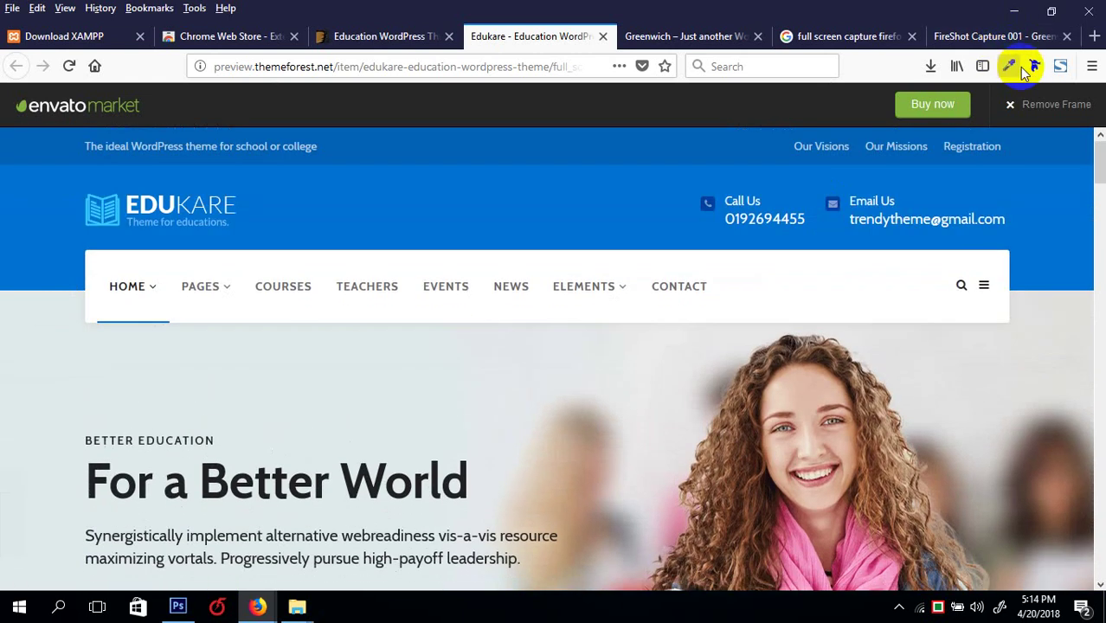
# - Reopen the FontFace Ninja font list at the top of the Edukare page and close it again
pyautogui.click(1033, 67)
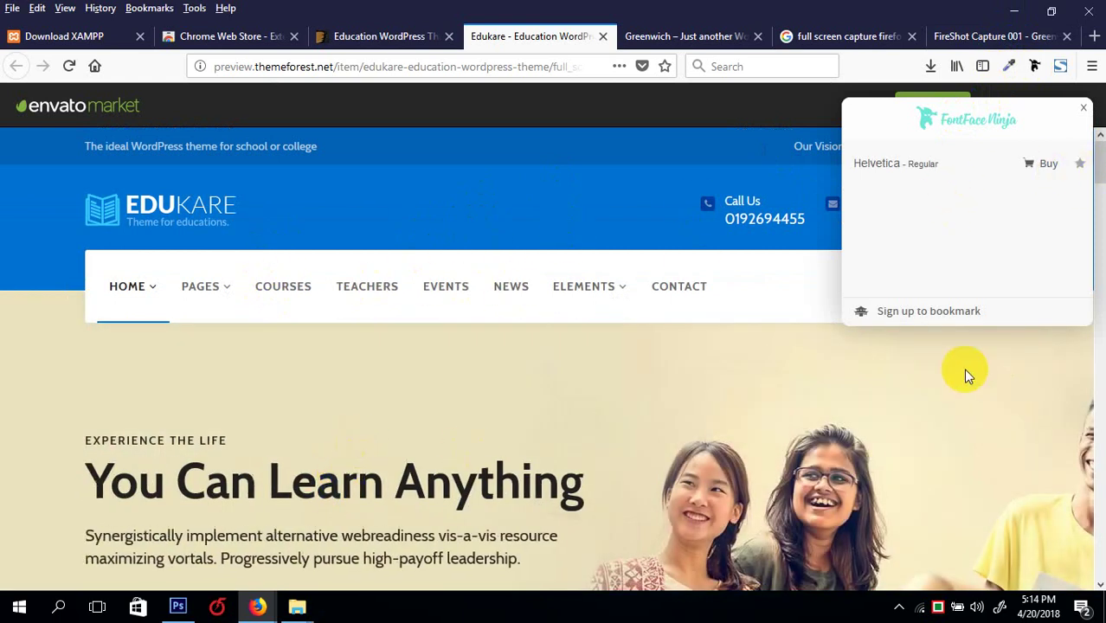
pyautogui.click(1080, 164)
pyautogui.click(723, 13)
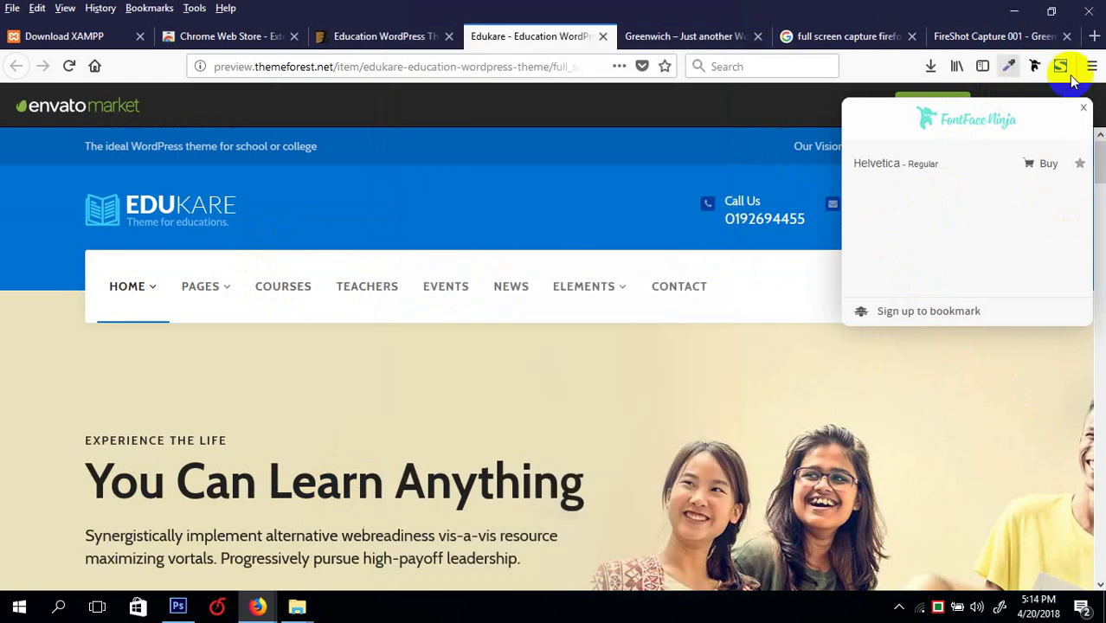
pyautogui.click(1083, 108)
# - Look over the page sections below the slider and examine the navigation bar's Home and Pages items with their dropdown
pyautogui.scroll(-10, 678, 160)
pyautogui.moveTo(610, 182)
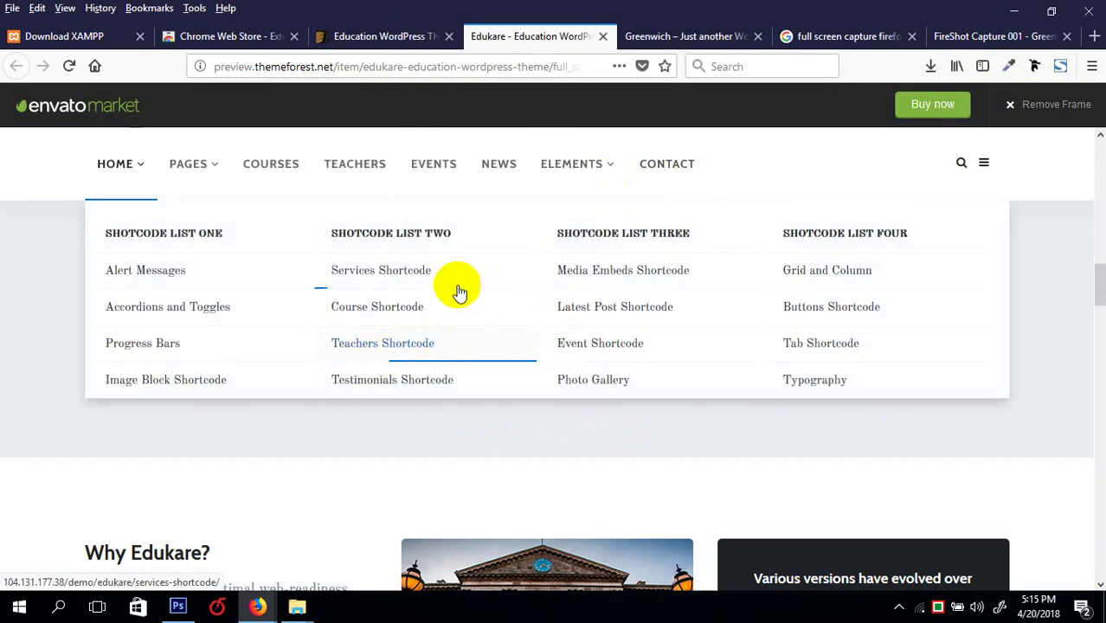
pyautogui.scroll(6, 394, 278)
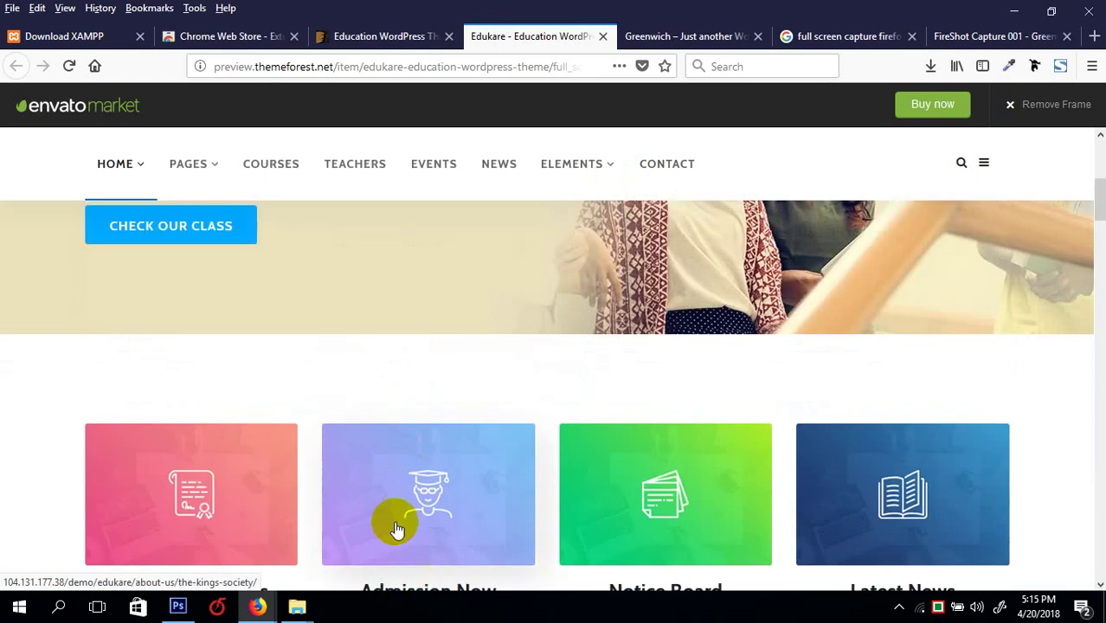
pyautogui.scroll(8, 396, 529)
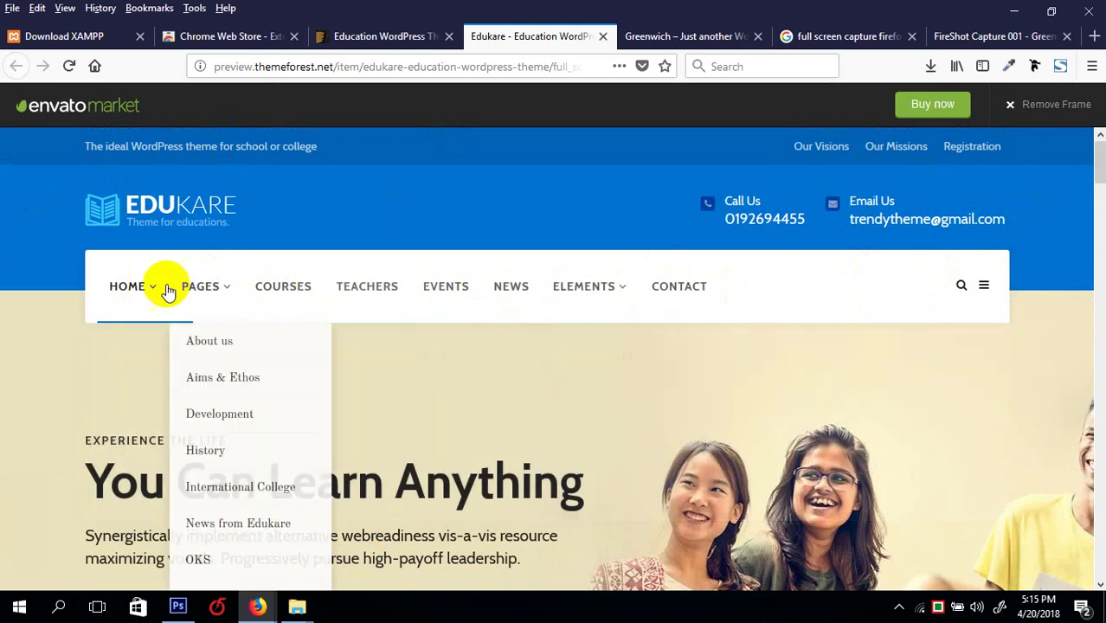
pyautogui.moveTo(207, 293)
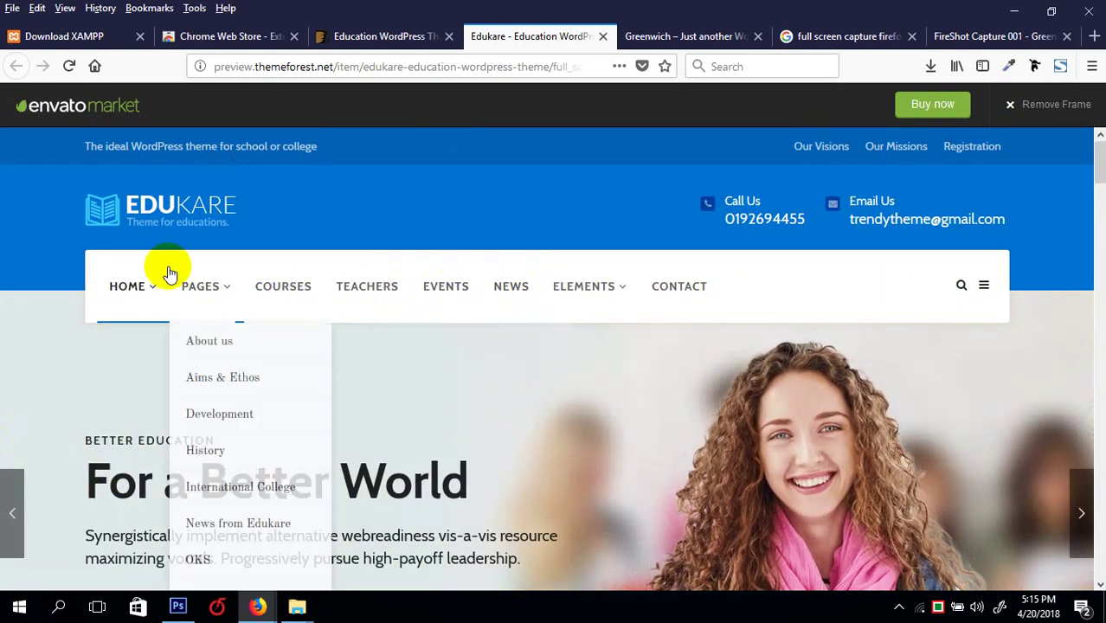
pyautogui.moveTo(127, 275)
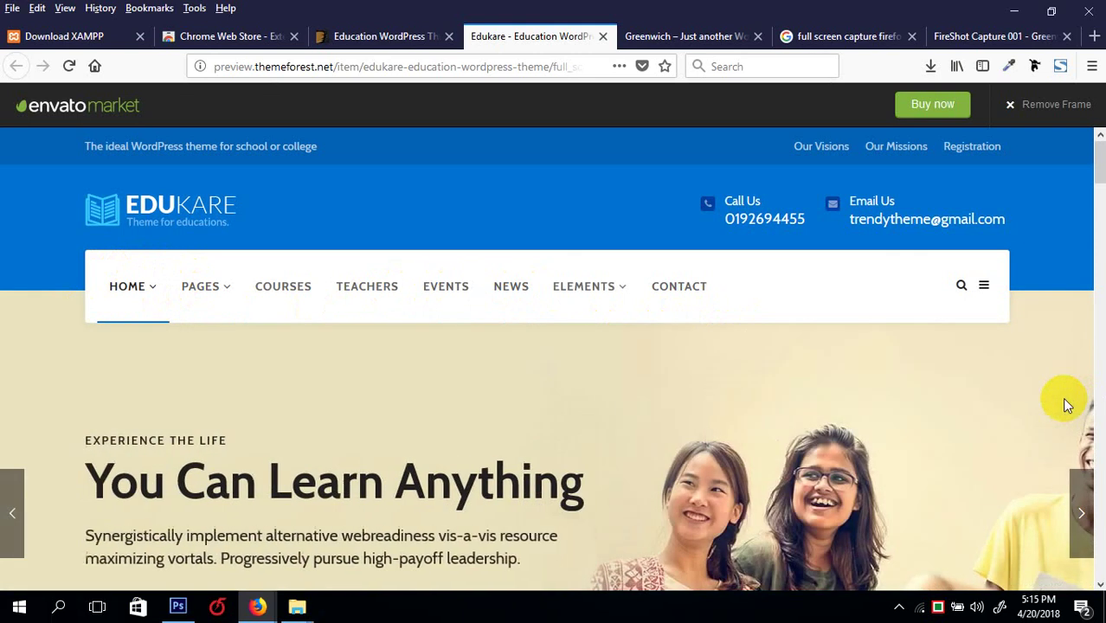
pyautogui.moveTo(130, 299)
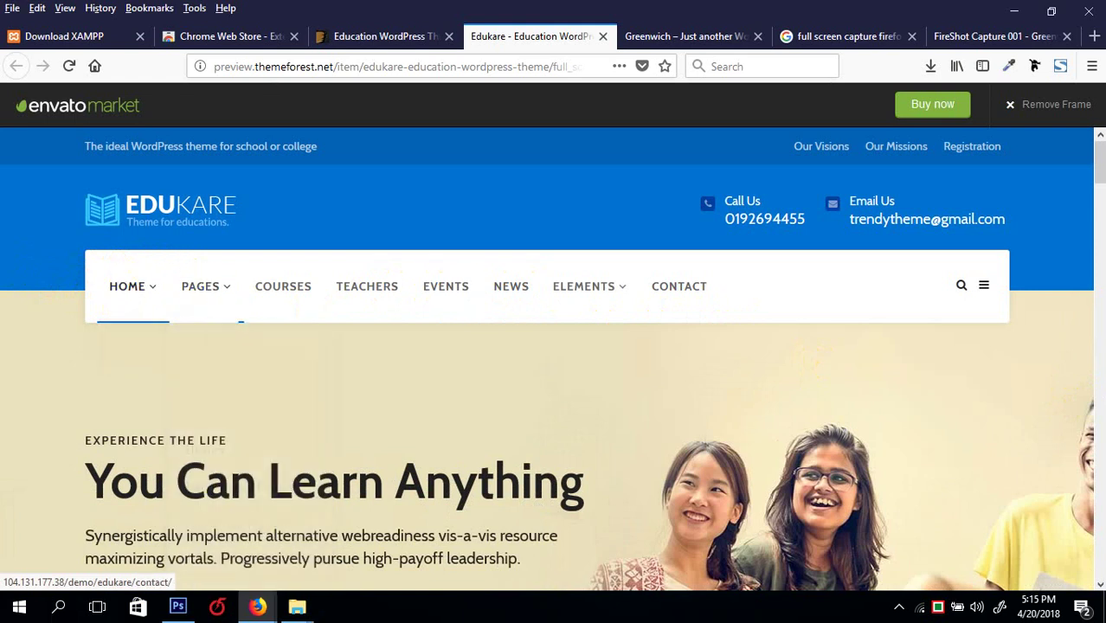
# - Examine the hero slider's slides, comparing the placement of heading, text, button, image and side arrows
pyautogui.scroll(-2, 970, 286)
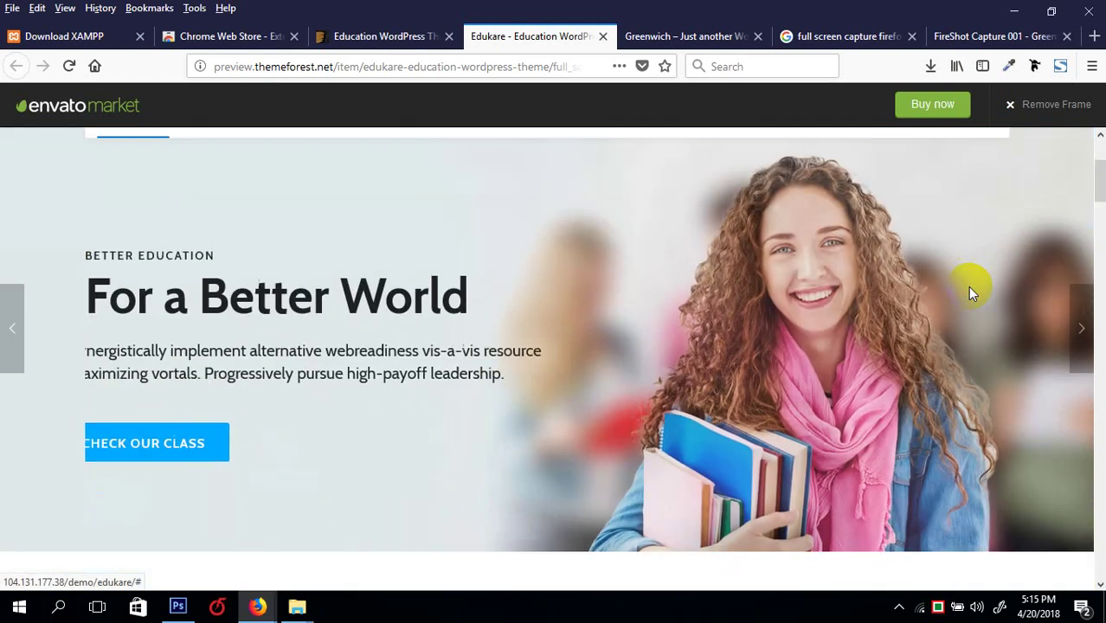
pyautogui.click(737, 303)
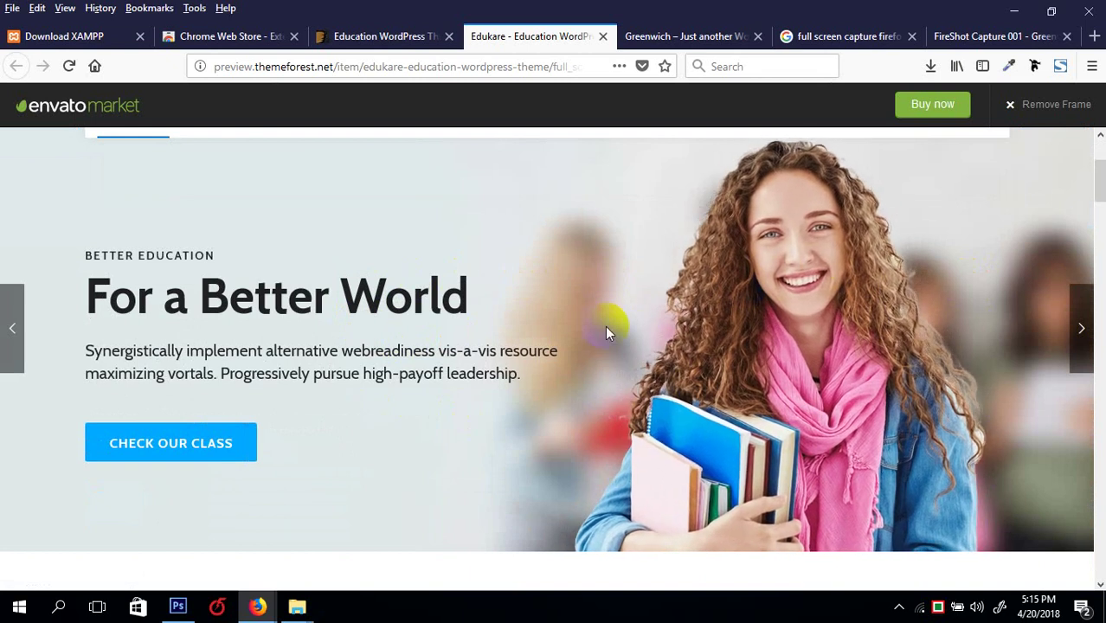
pyautogui.click(769, 338)
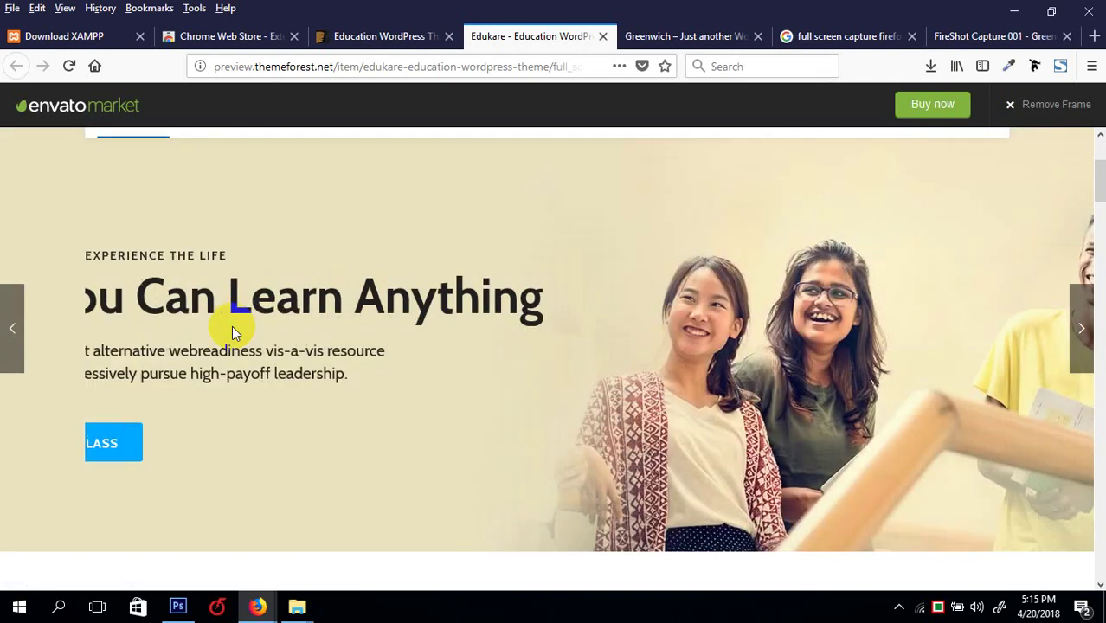
pyautogui.click(741, 352)
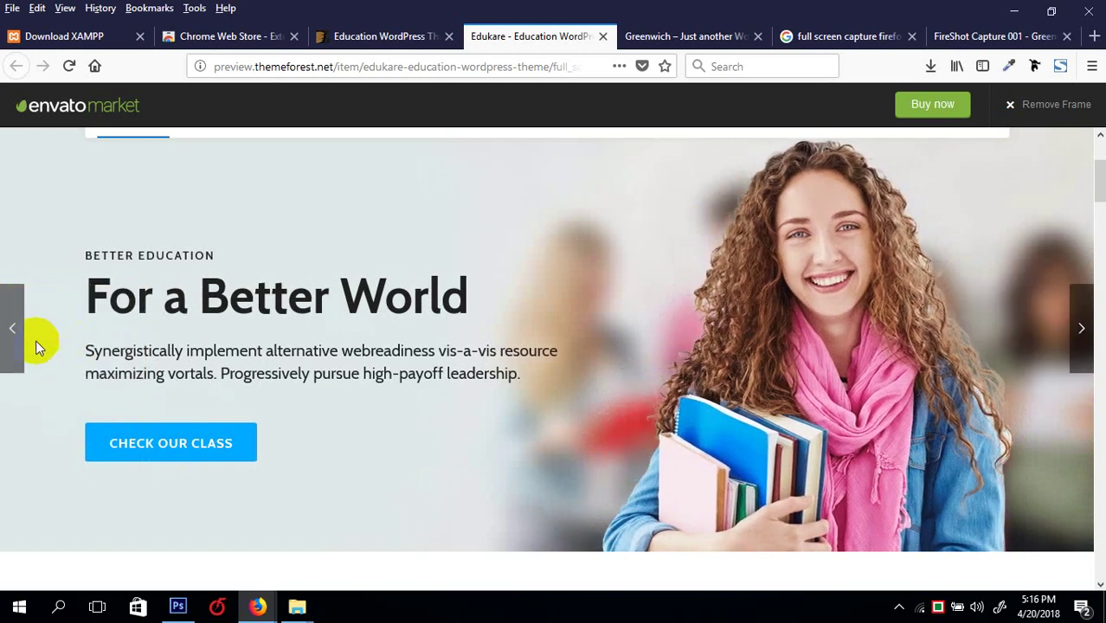
# - Switch to Photoshop and draw a rectangle about 160 px wide and 676 px high along the canvas's left edge
pyautogui.moveTo(16, 343)
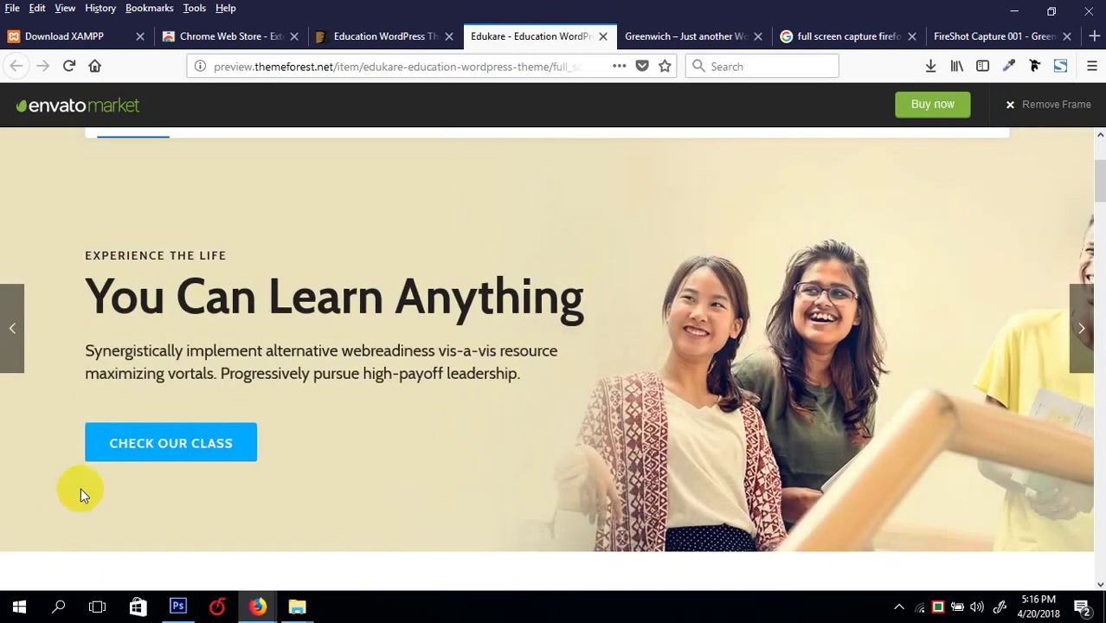
pyautogui.click(176, 606)
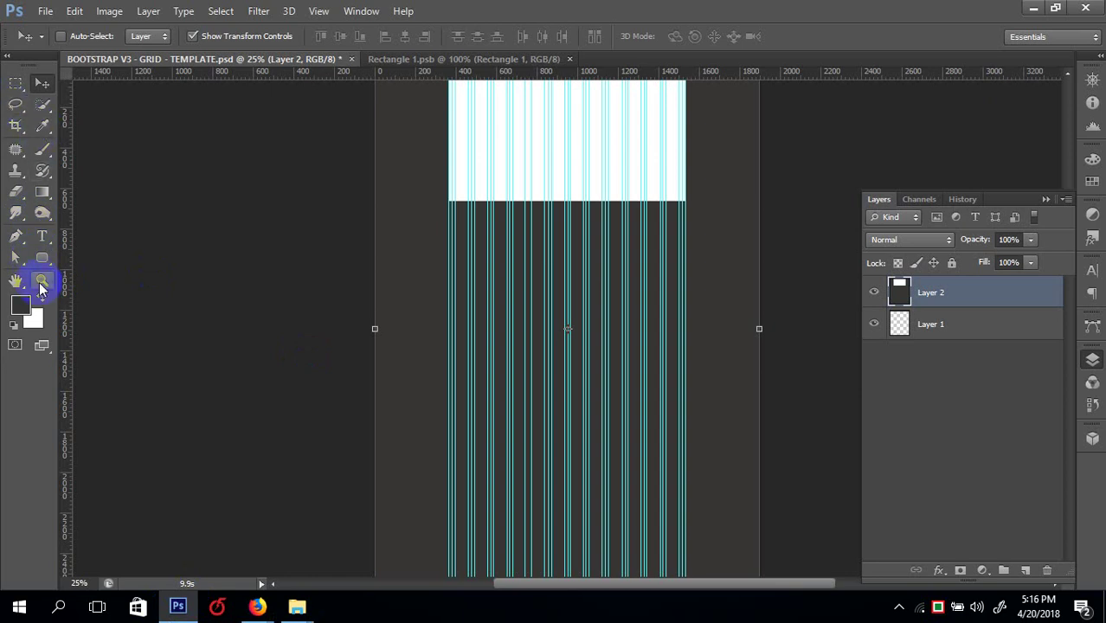
pyautogui.click(44, 258)
pyautogui.click(107, 255)
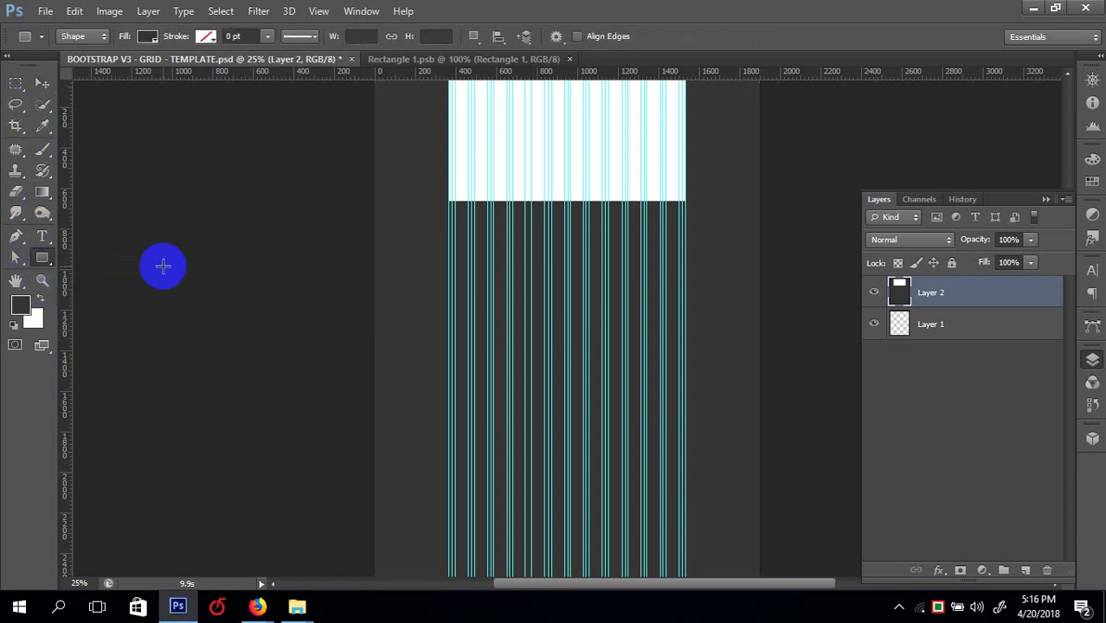
pyautogui.moveTo(375, 243); pyautogui.dragTo(404, 378)
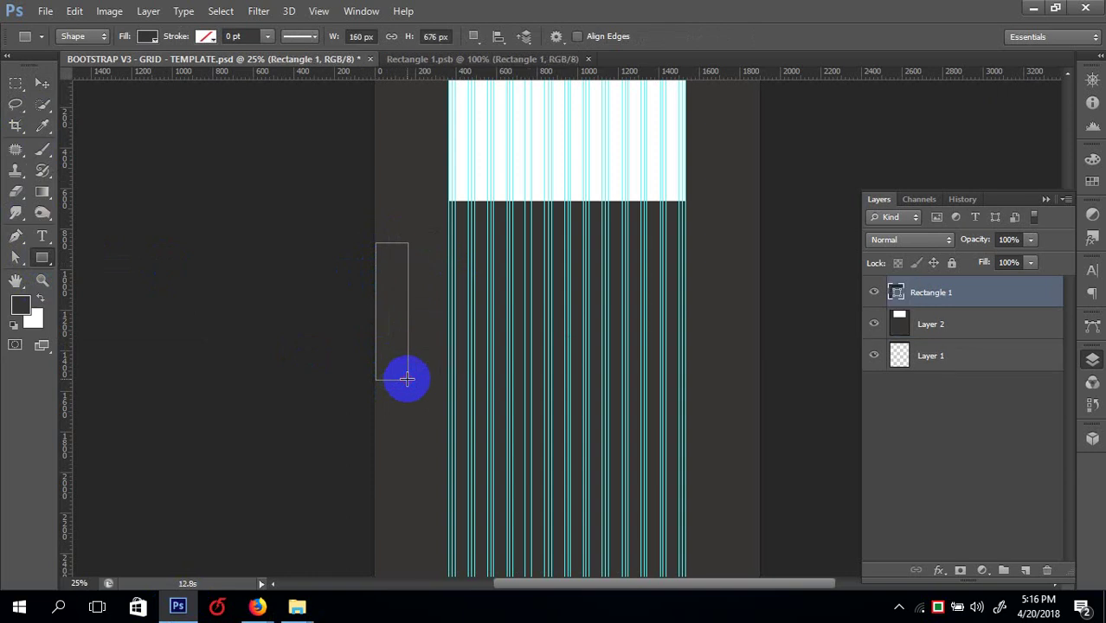
# - Apply a green Color Overlay to the new rectangle
pyautogui.doubleClick(896, 291)
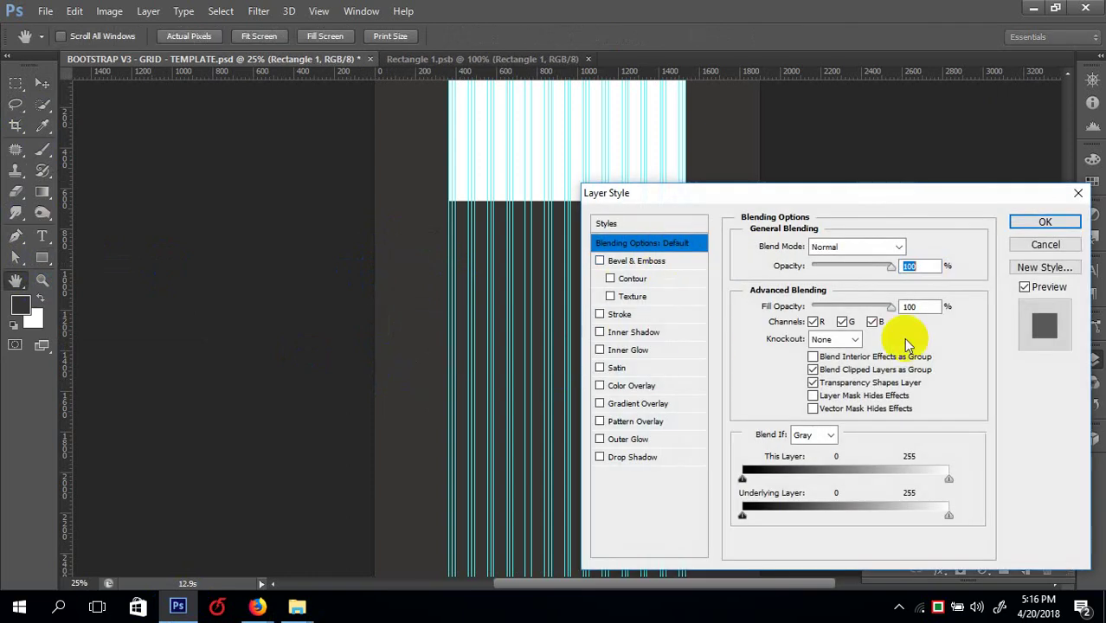
pyautogui.click(1044, 222)
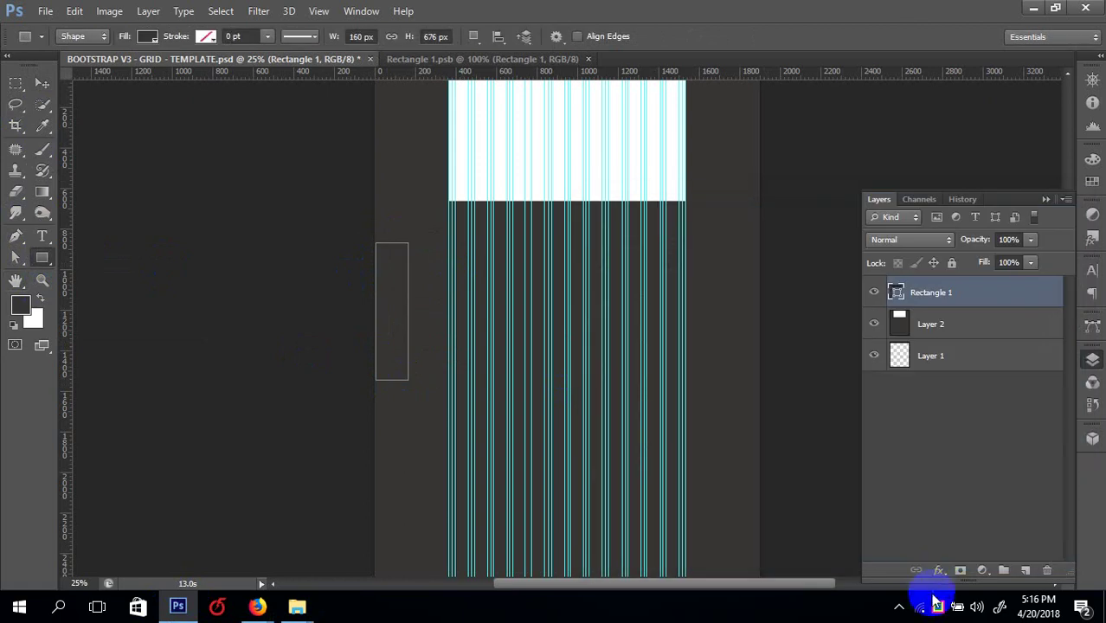
pyautogui.click(936, 573)
pyautogui.click(836, 490)
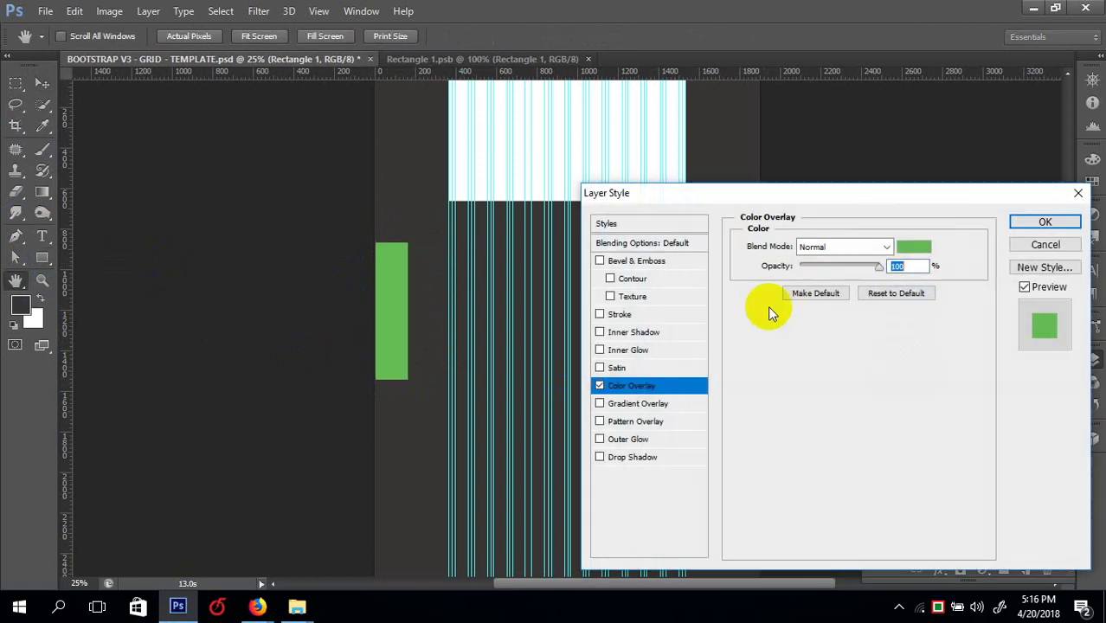
pyautogui.press('Return')
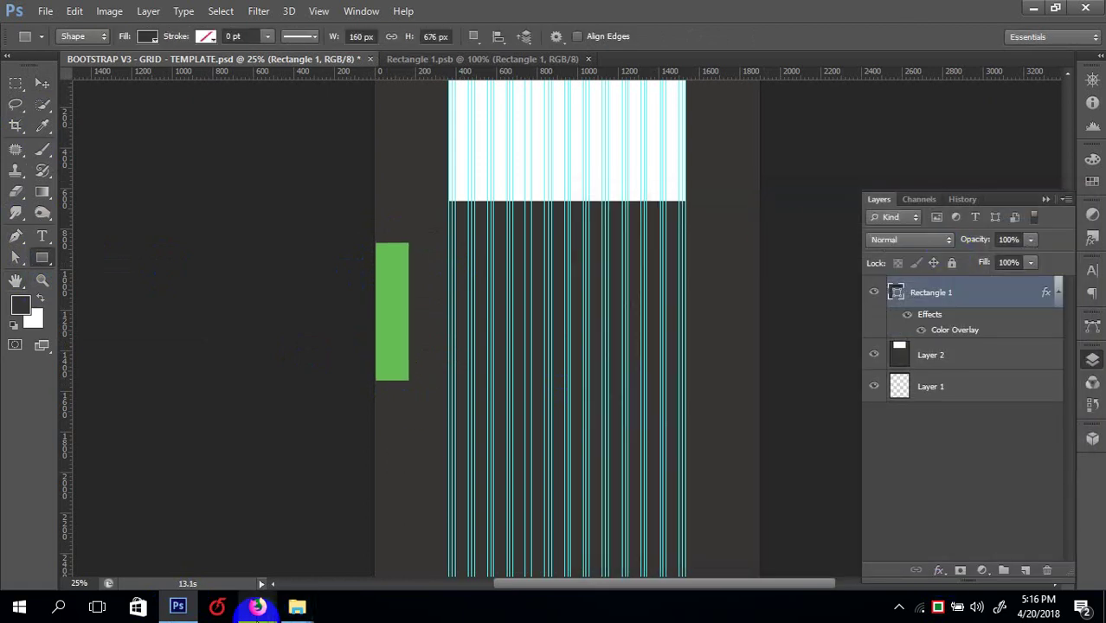
# - Check the theme preview in Firefox and draw a right-pointing chevron custom shape, about 100 by 108 px, midway down the green rectangle
pyautogui.moveTo(257, 608)
pyautogui.click(247, 545)
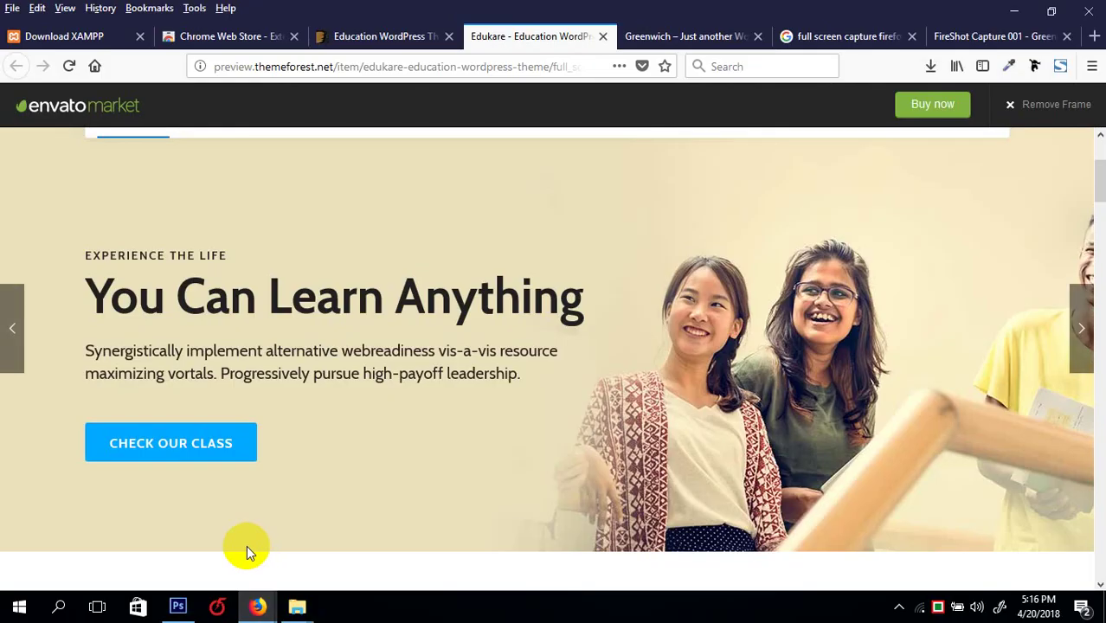
pyautogui.click(1013, 11)
pyautogui.hotkey('ctrl', '+')
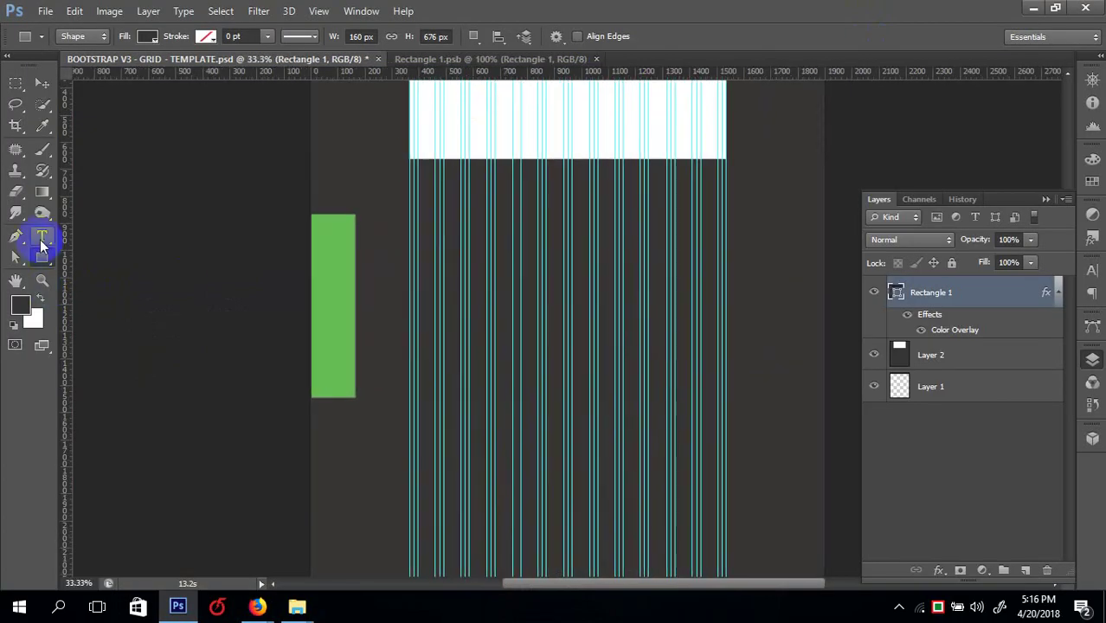
pyautogui.click(46, 259)
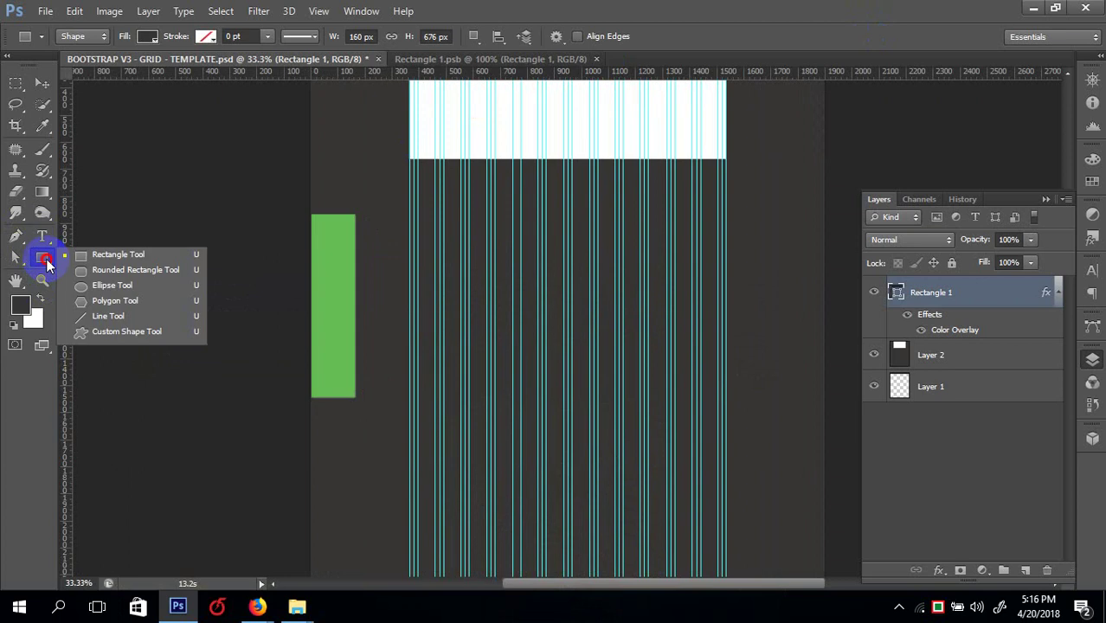
pyautogui.click(108, 336)
pyautogui.click(617, 37)
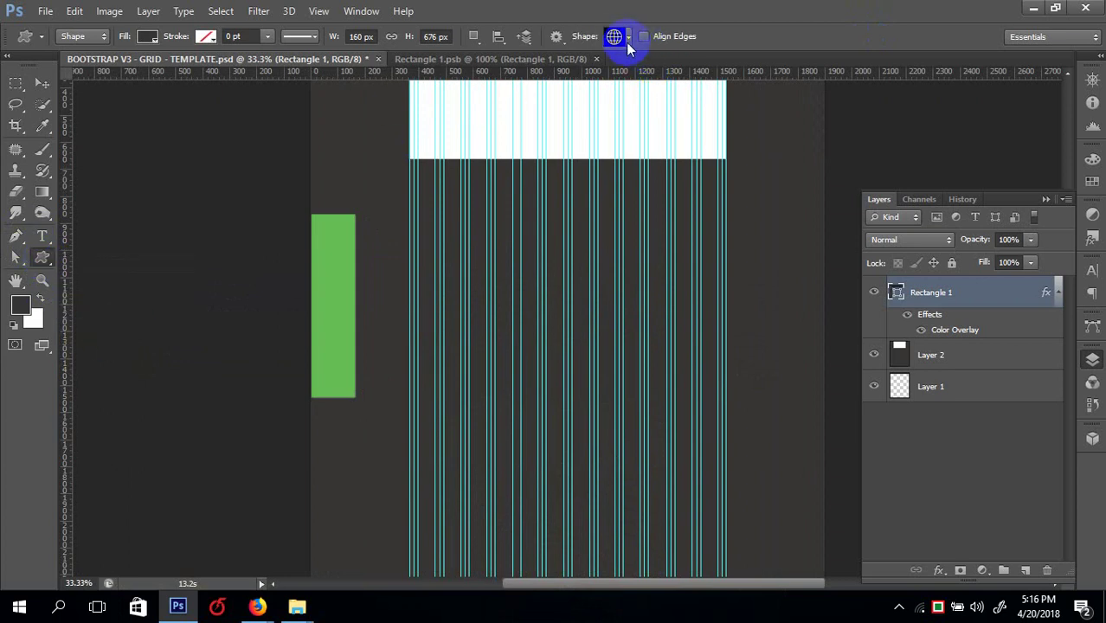
pyautogui.scroll(6, 550, 216)
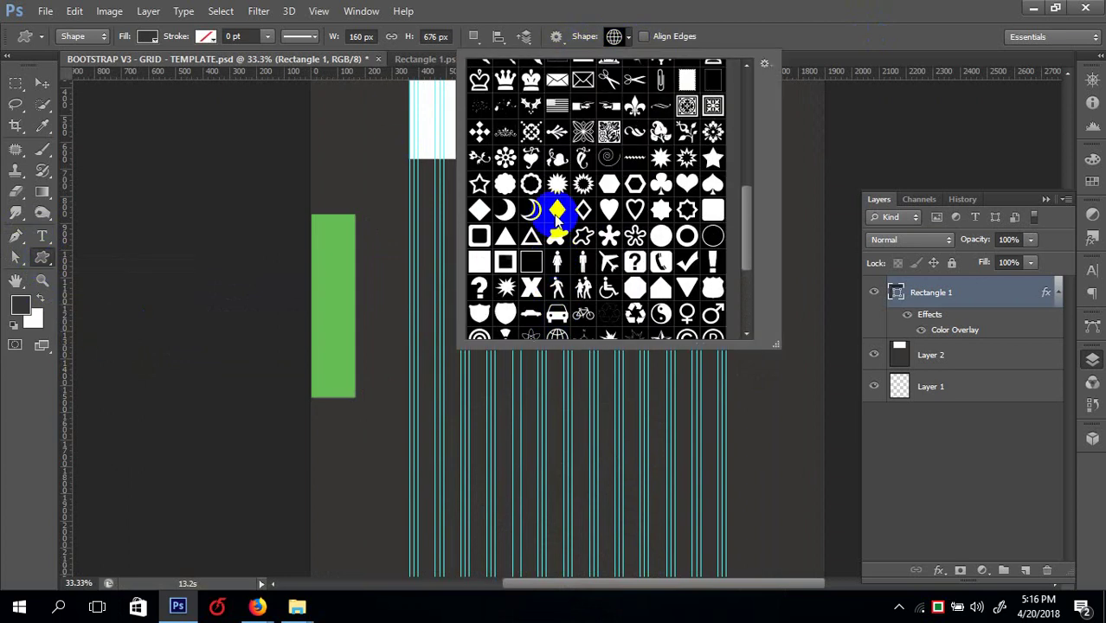
pyautogui.scroll(3, 555, 218)
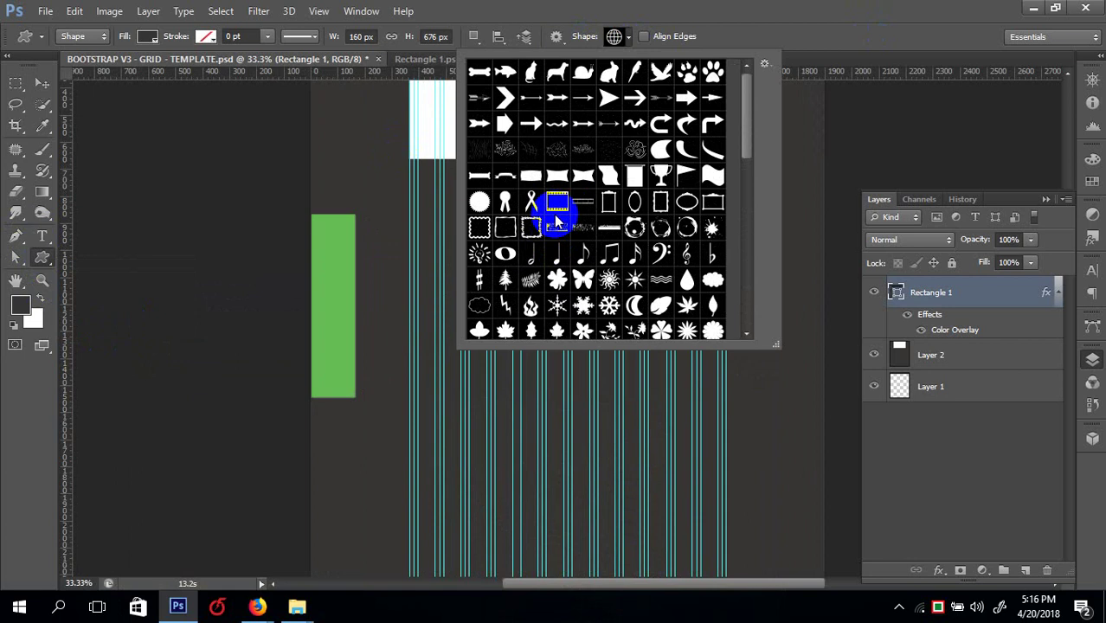
pyautogui.click(502, 126)
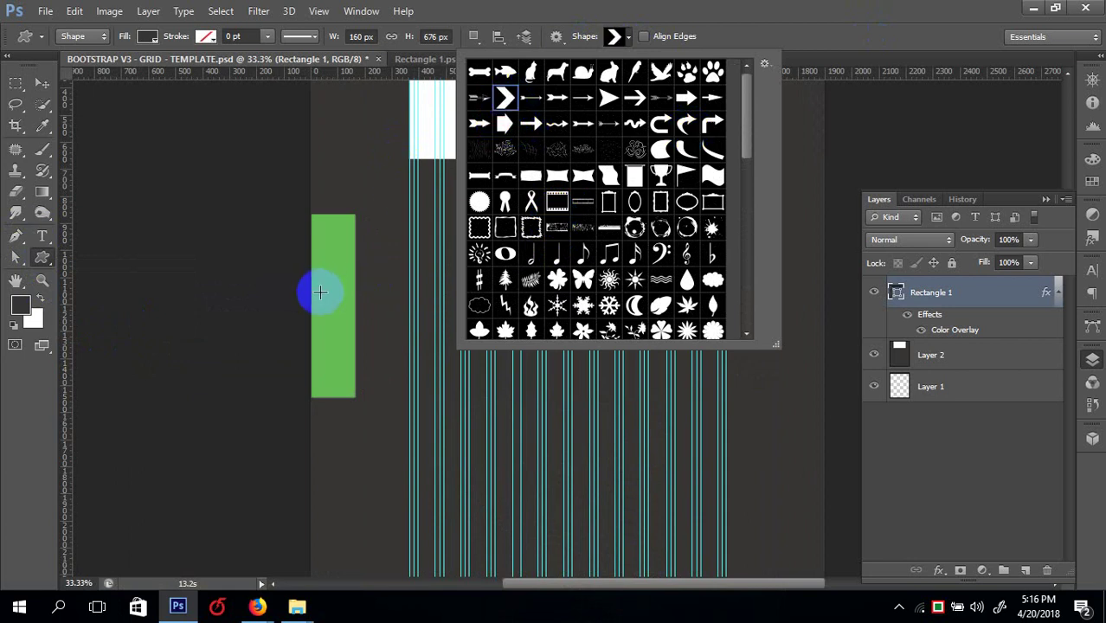
pyautogui.moveTo(320, 292); pyautogui.dragTo(346, 334)
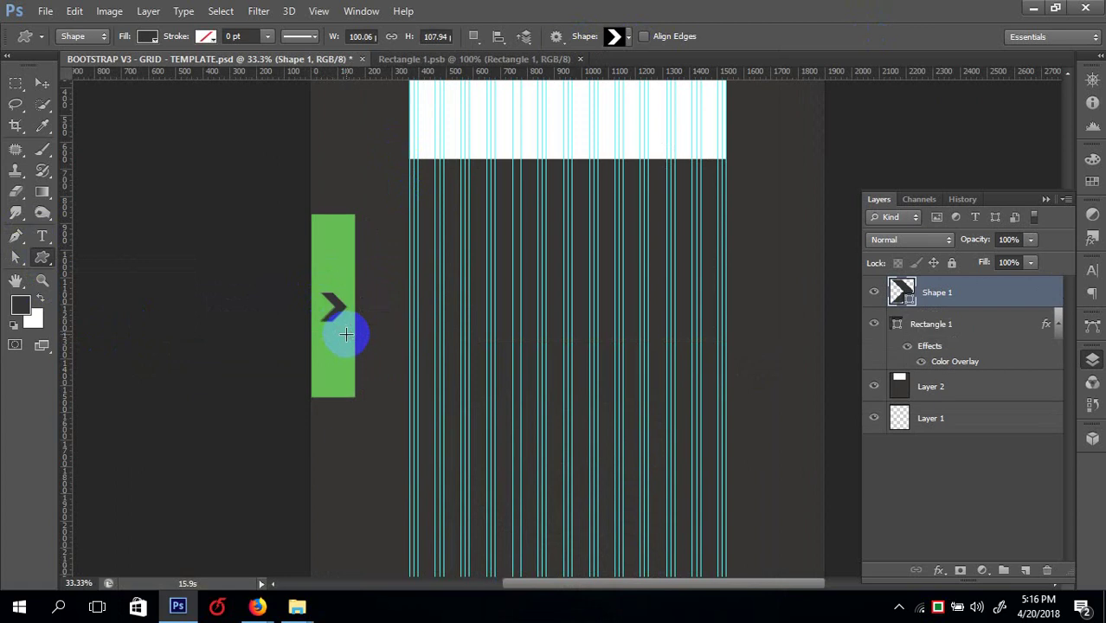
# - Fill the chevron shape with white (ffffff)
pyautogui.doubleClick(901, 290)
pyautogui.moveTo(765, 272); pyautogui.dragTo(740, 178)
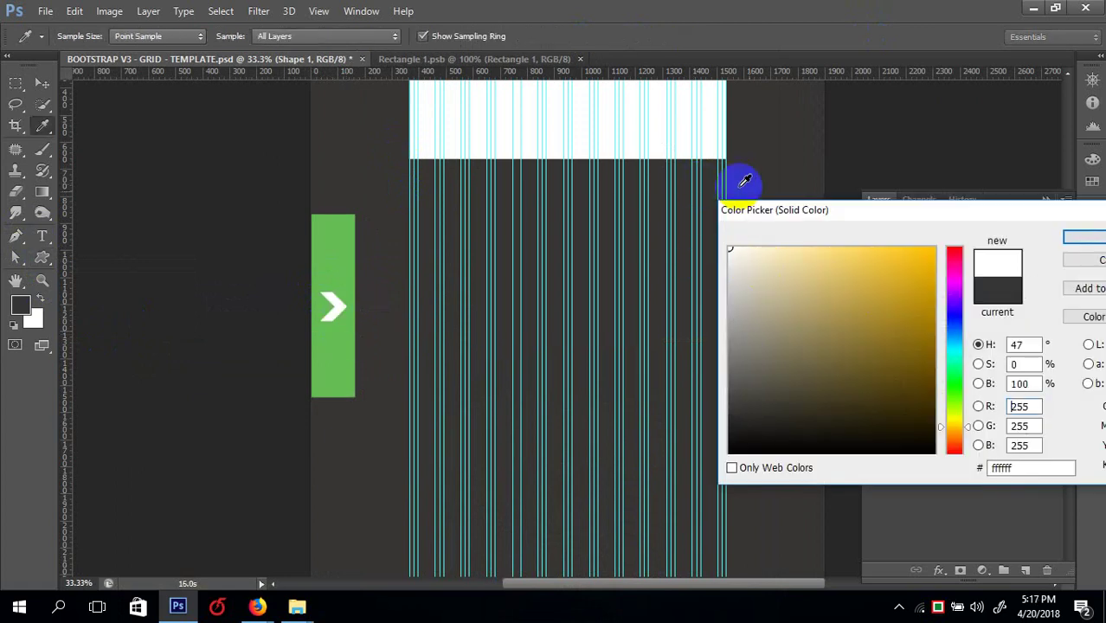
pyautogui.click(1096, 242)
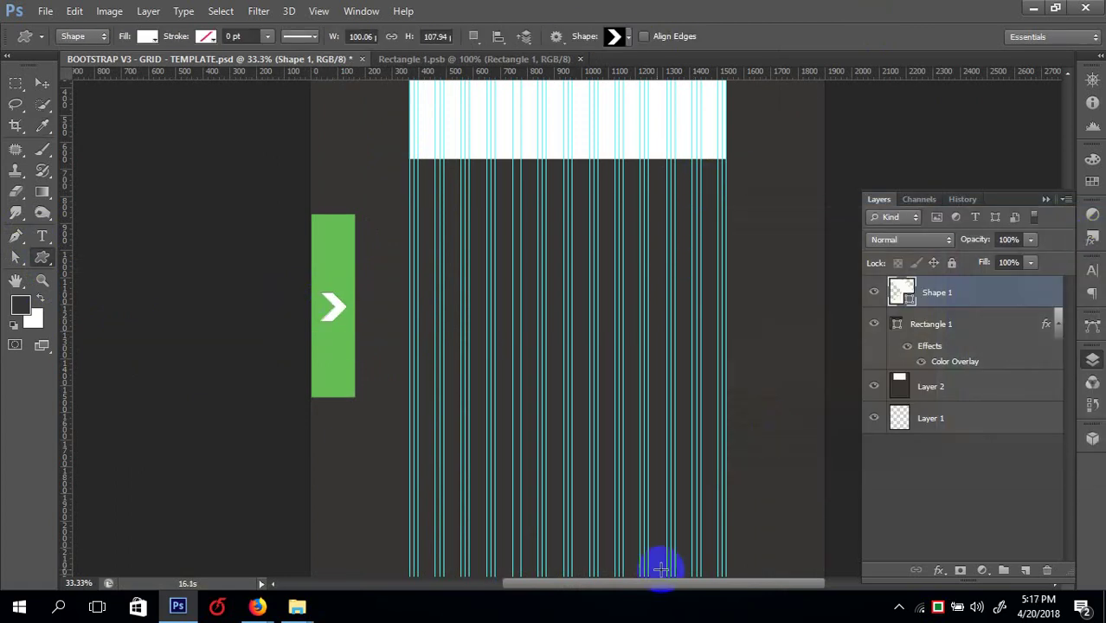
# - Compare with the slider arrows of the theme preview in Firefox and try to flip the white chevron vertically
pyautogui.moveTo(257, 605)
pyautogui.click(242, 545)
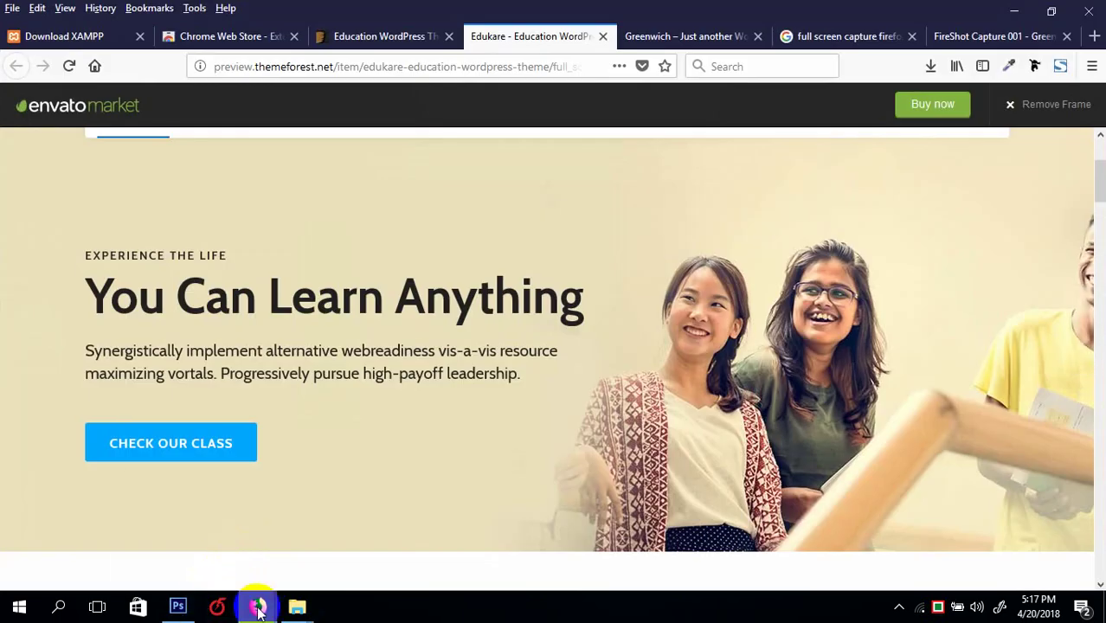
pyautogui.click(177, 605)
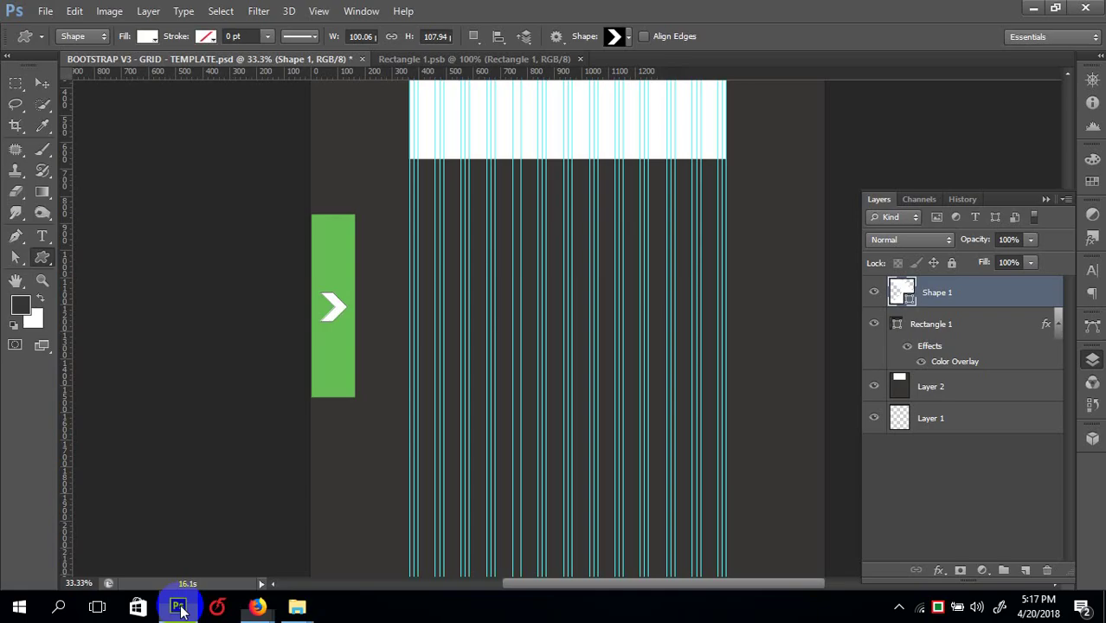
pyautogui.click(43, 84)
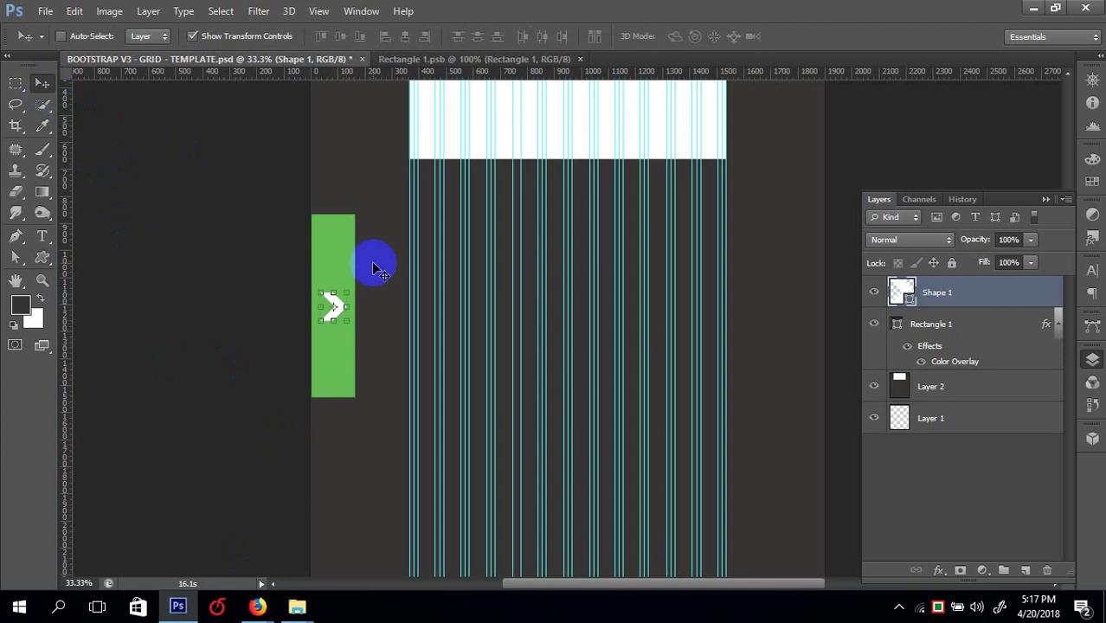
pyautogui.click(350, 297)
pyautogui.rightClick(348, 298)
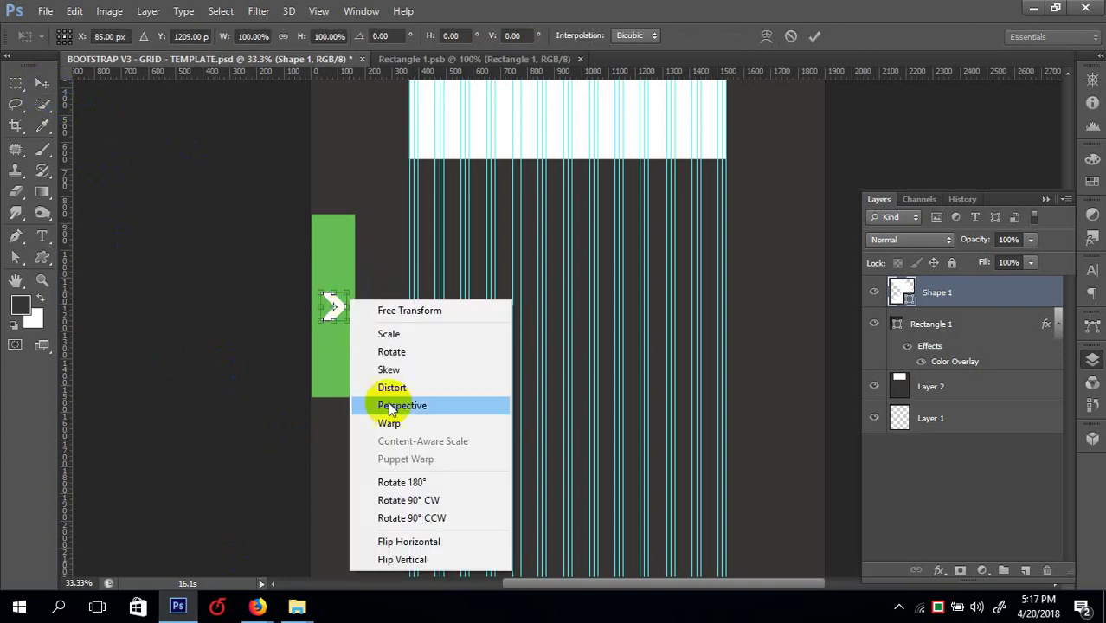
pyautogui.click(410, 553)
pyautogui.press('Return')
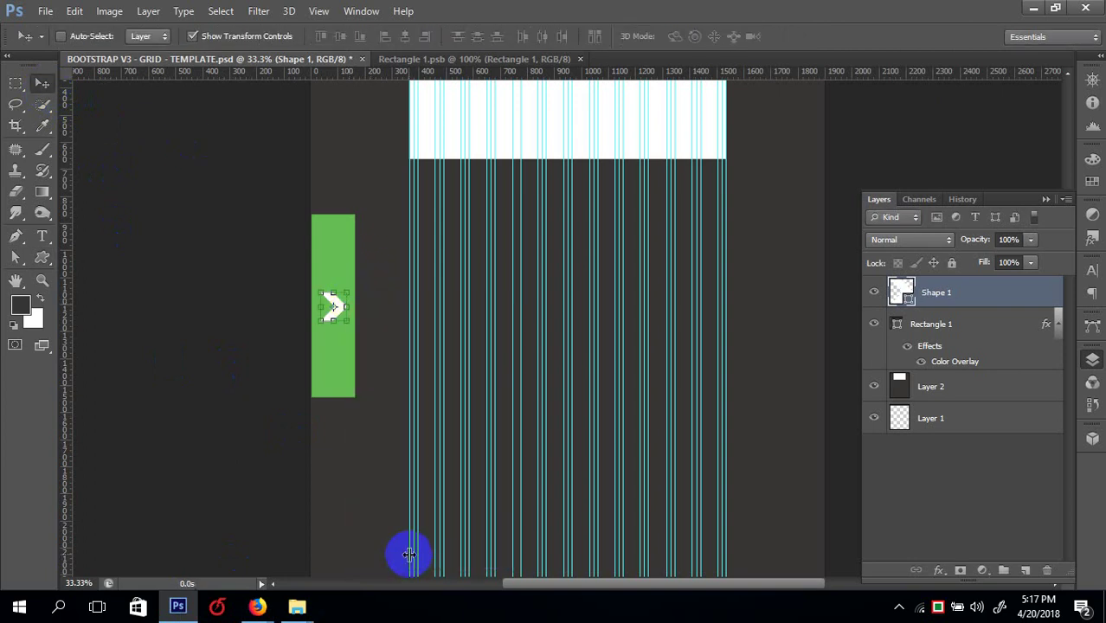
pyautogui.press('g')
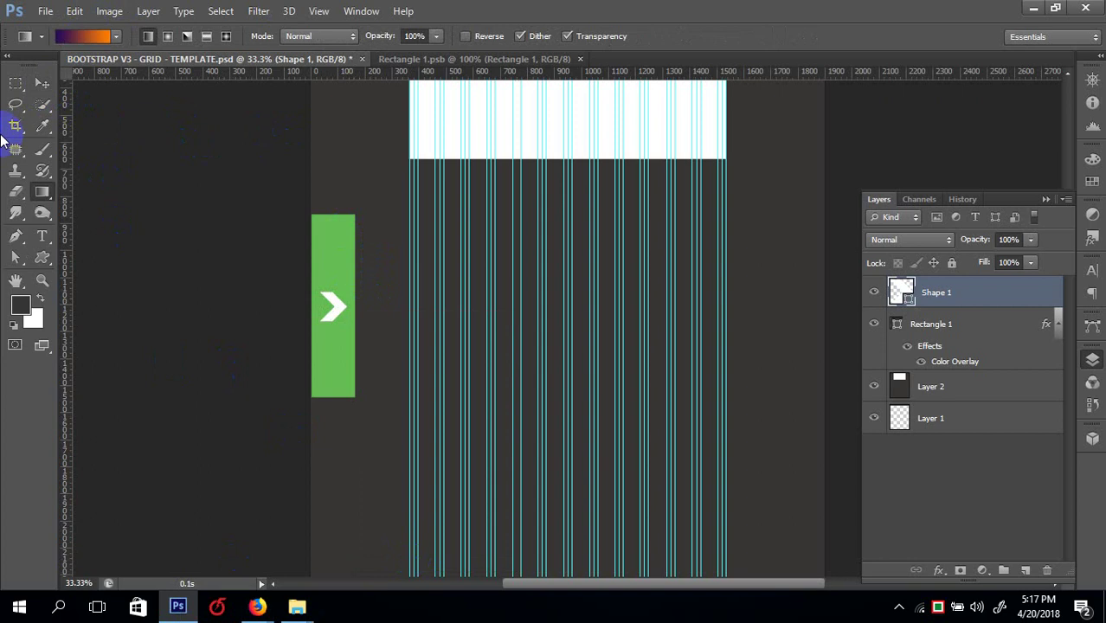
# - Flip the white chevron horizontally so it points left
pyautogui.click(41, 85)
pyautogui.hotkey('ctrl', '+')
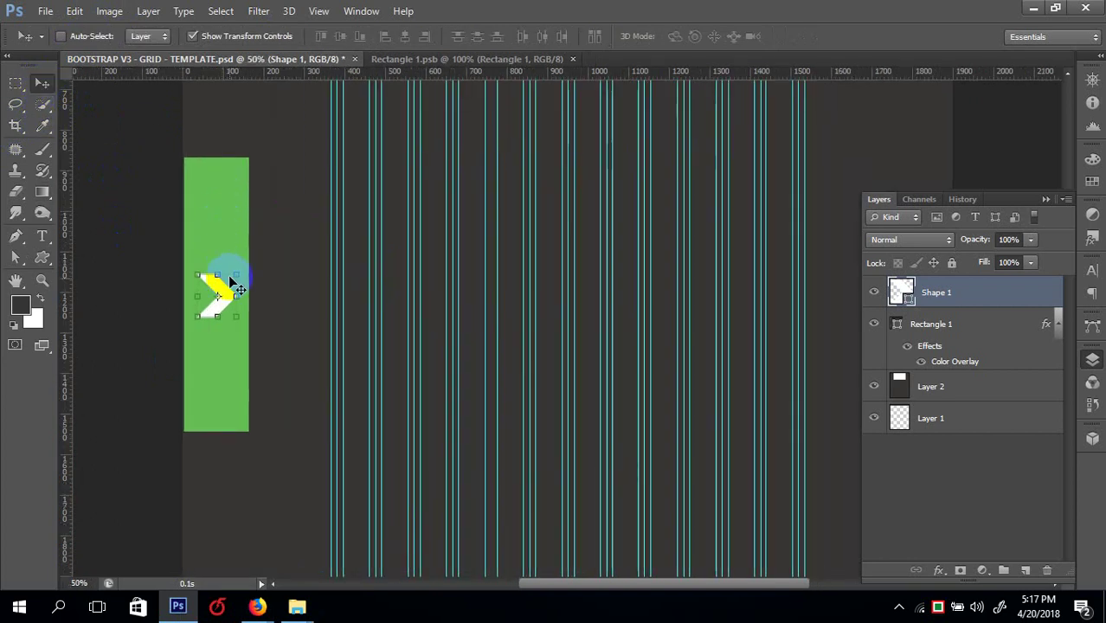
pyautogui.click(235, 298)
pyautogui.rightClick(229, 297)
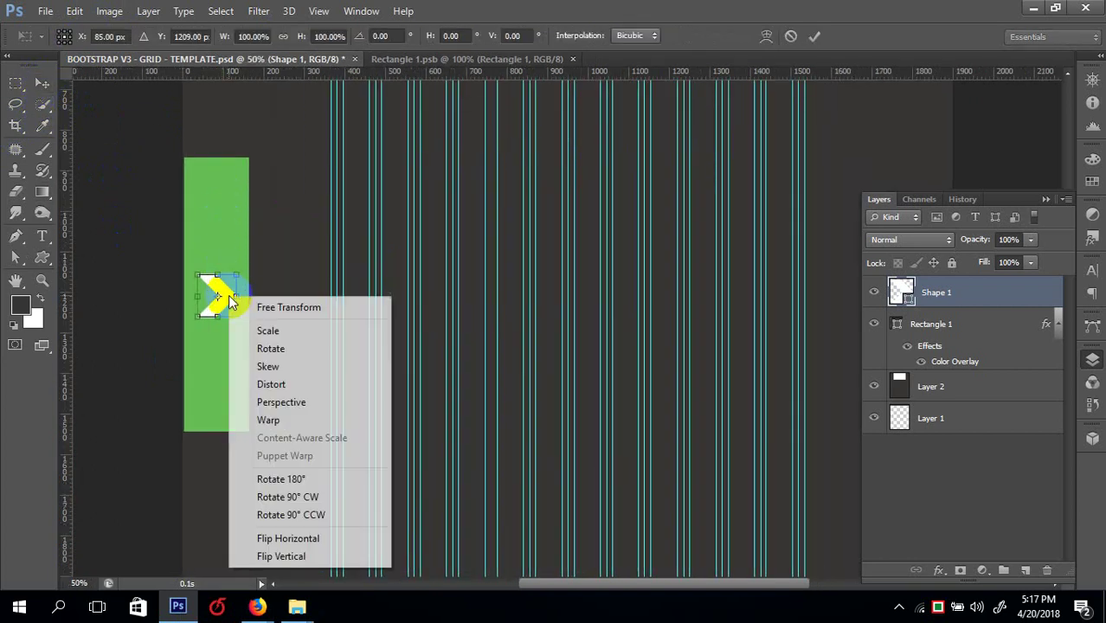
pyautogui.click(300, 538)
pyautogui.press('Return')
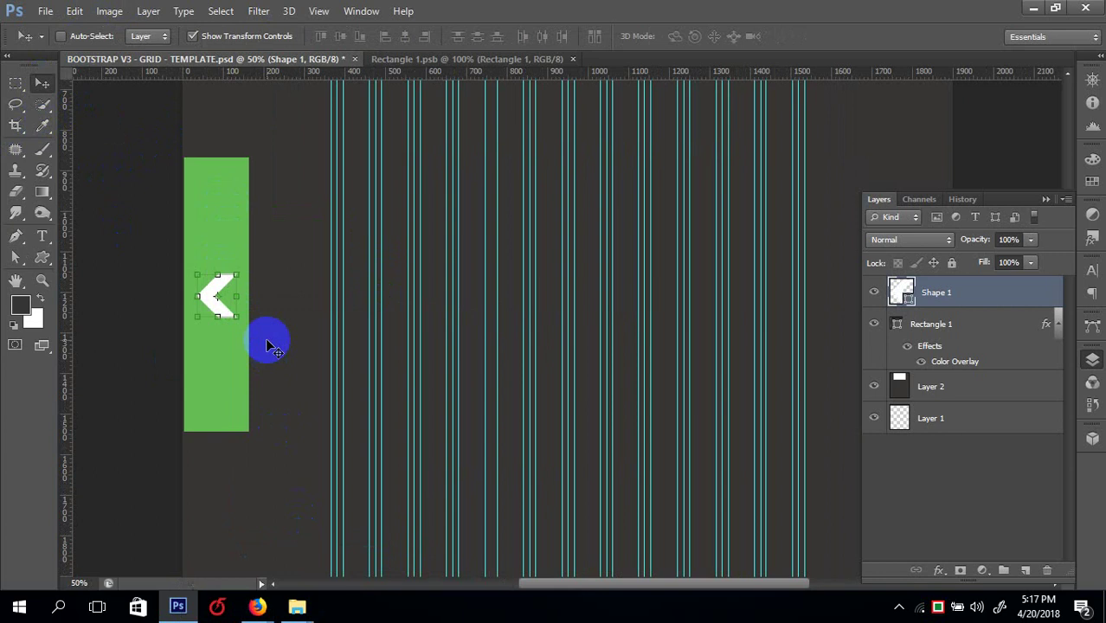
pyautogui.press('g')
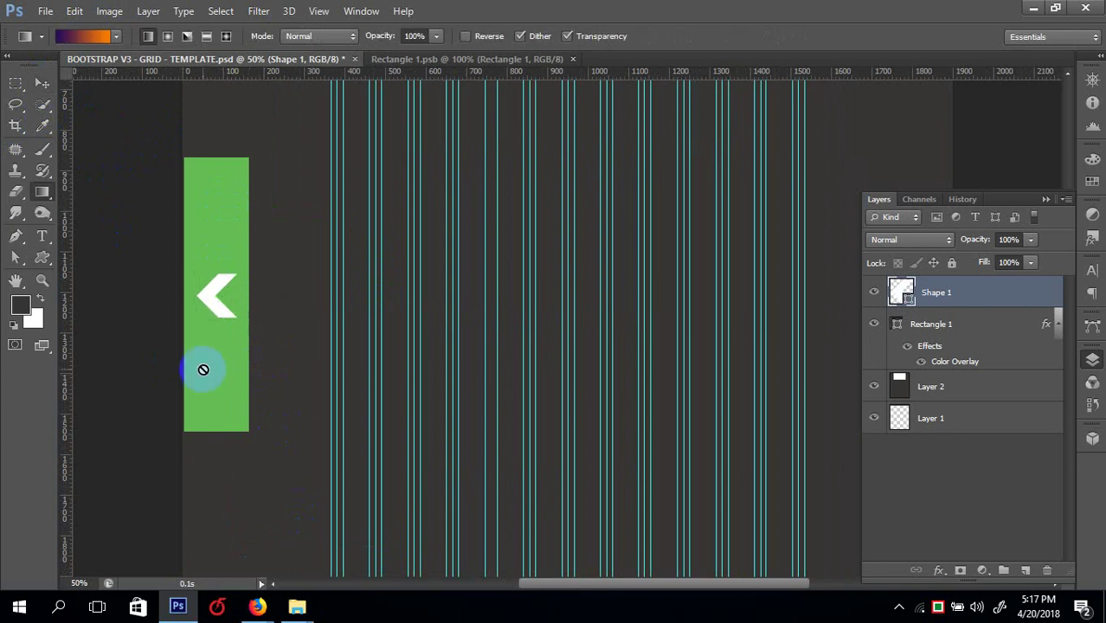
# - Align the white chevron to the center of the green rectangle
pyautogui.click(43, 85)
pyautogui.rightClick(219, 219)
pyautogui.keyDown('shift'); pyautogui.click(227, 218); pyautogui.keyUp('shift')
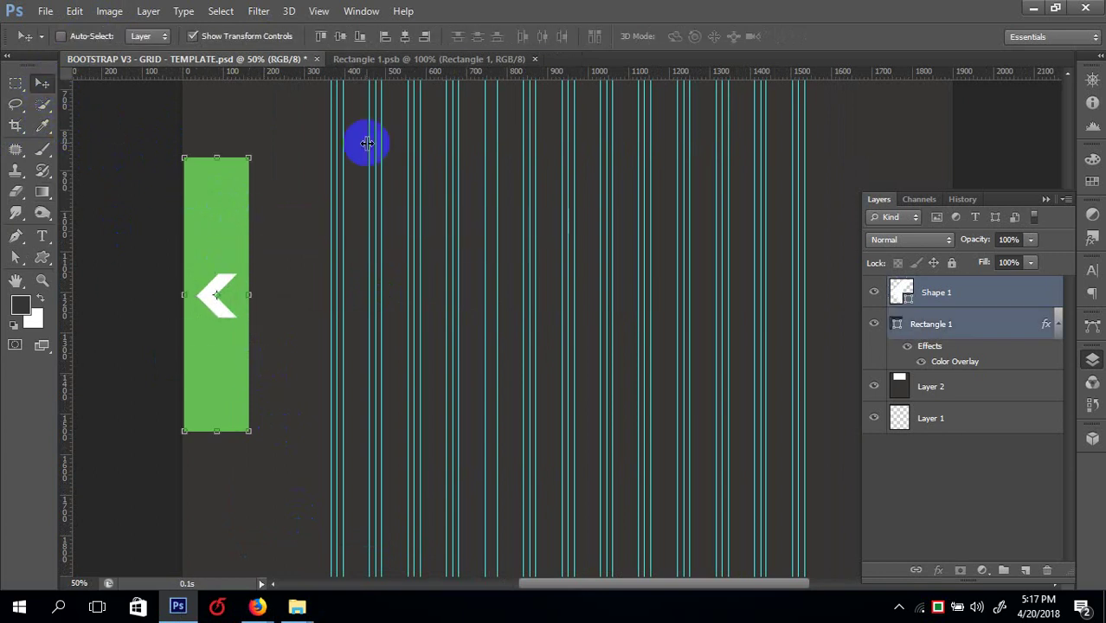
pyautogui.click(402, 39)
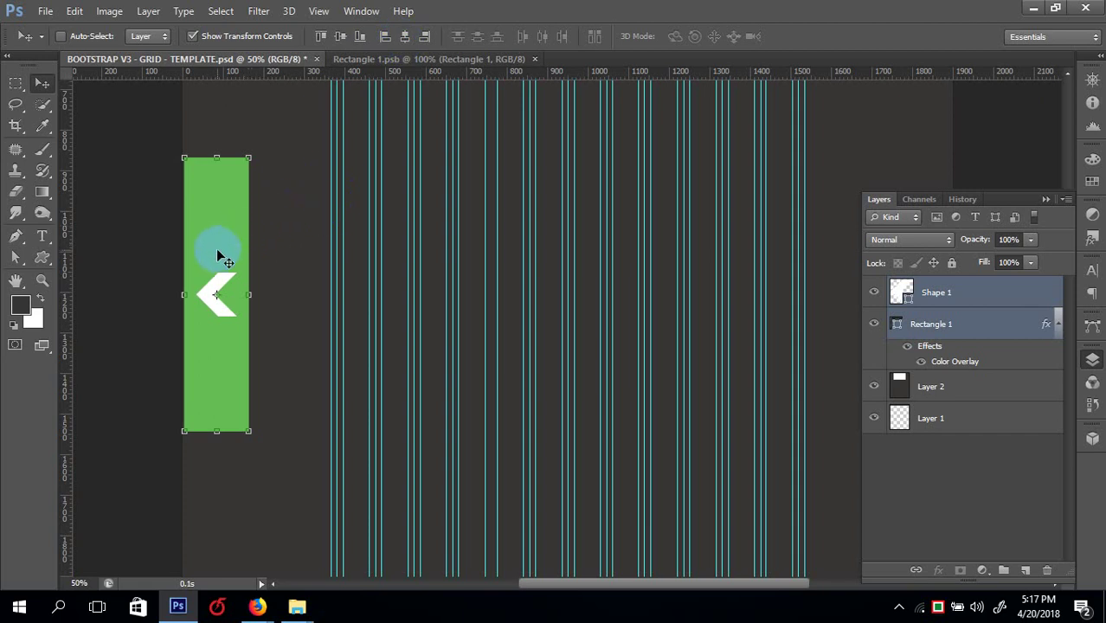
pyautogui.rightClick(217, 302)
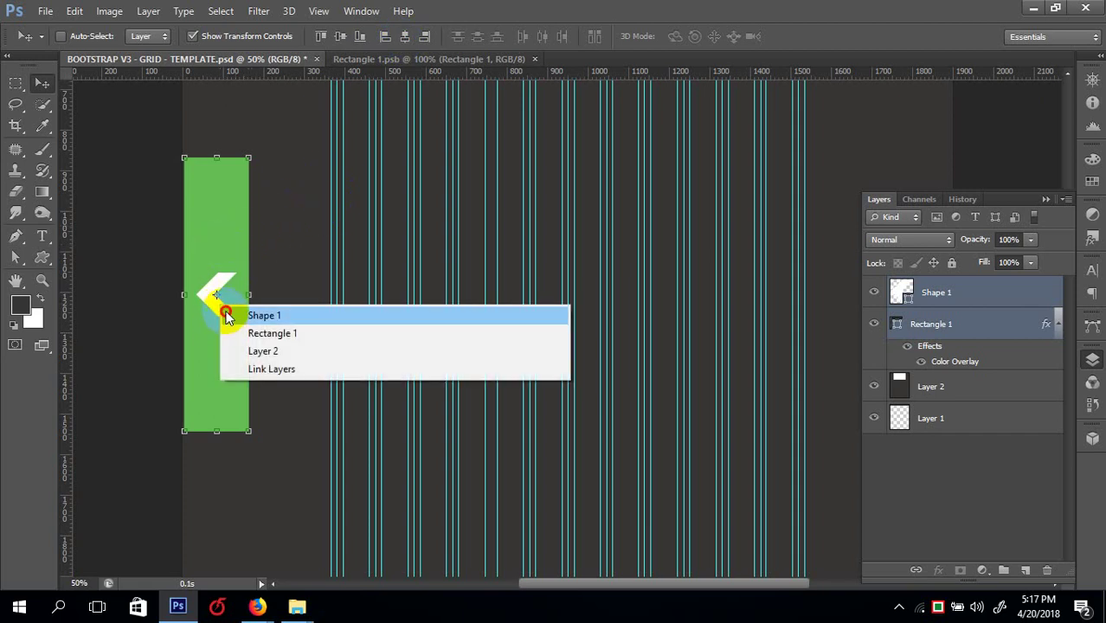
pyautogui.click(224, 309)
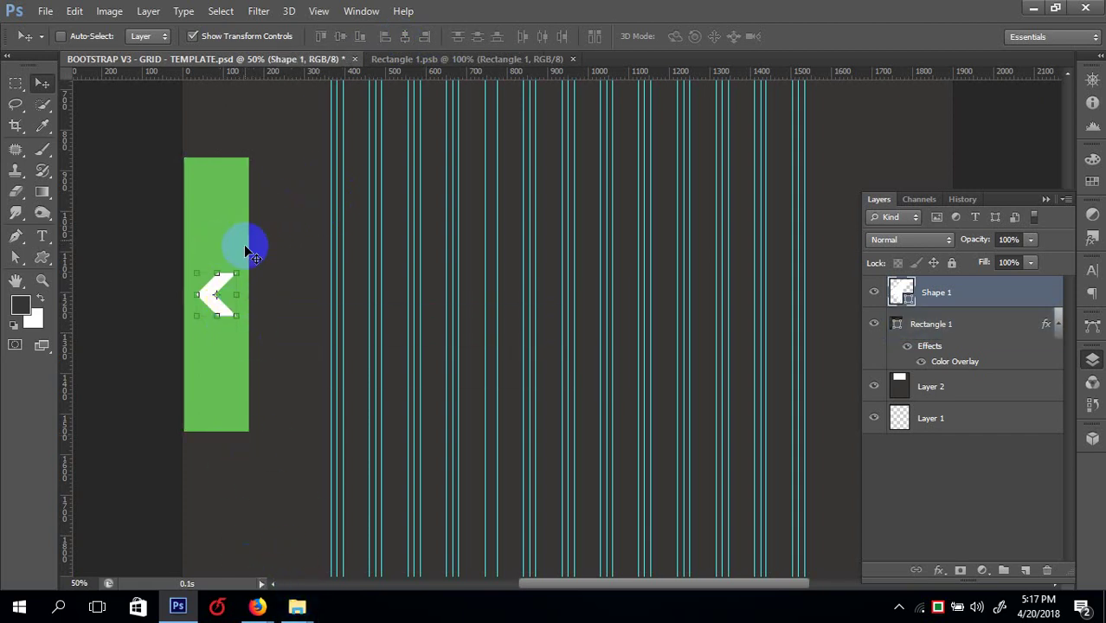
pyautogui.rightClick(212, 215)
pyautogui.click(224, 227)
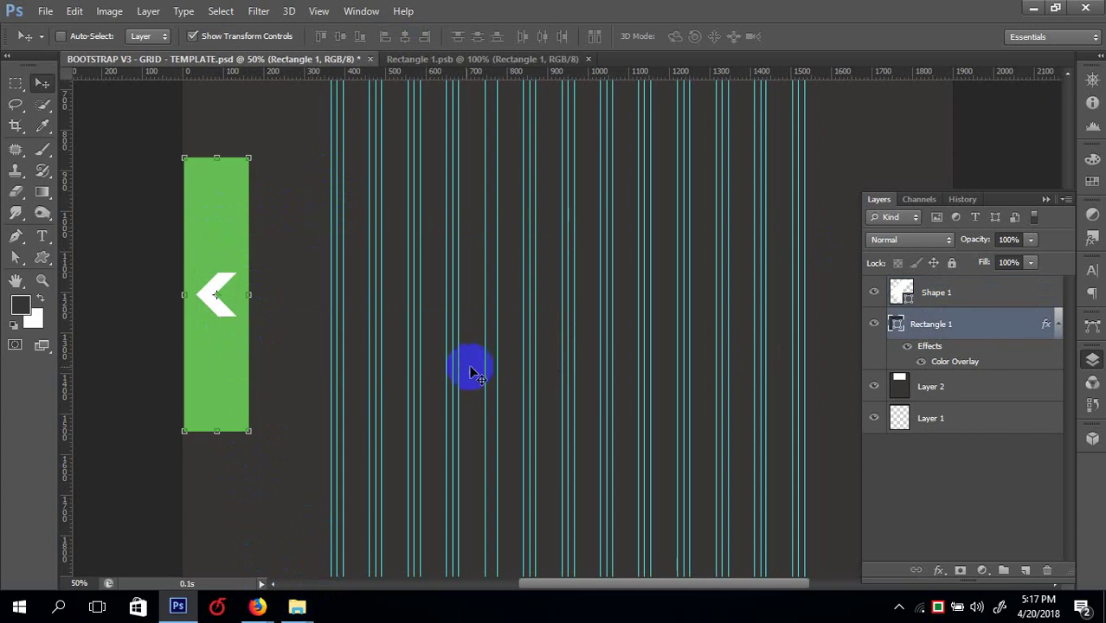
# - Duplicate the green rectangle together with its white chevron and place the copy against the page's right edge, level with the original
pyautogui.hotkey('ctrl', '-')
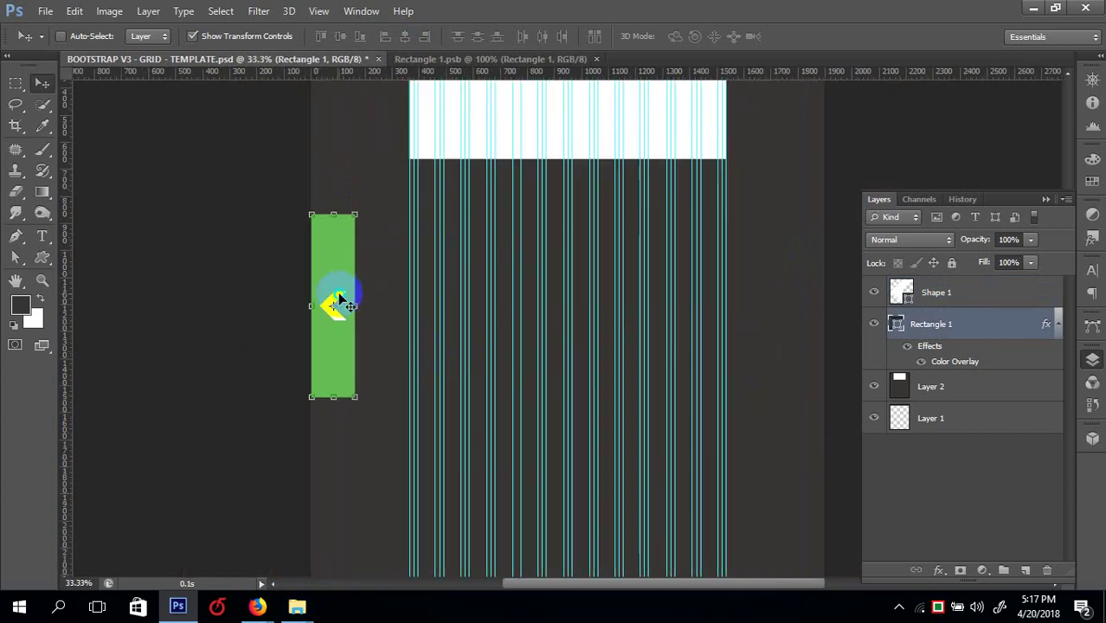
pyautogui.rightClick(339, 299)
pyautogui.click(346, 301)
pyautogui.rightClick(343, 275)
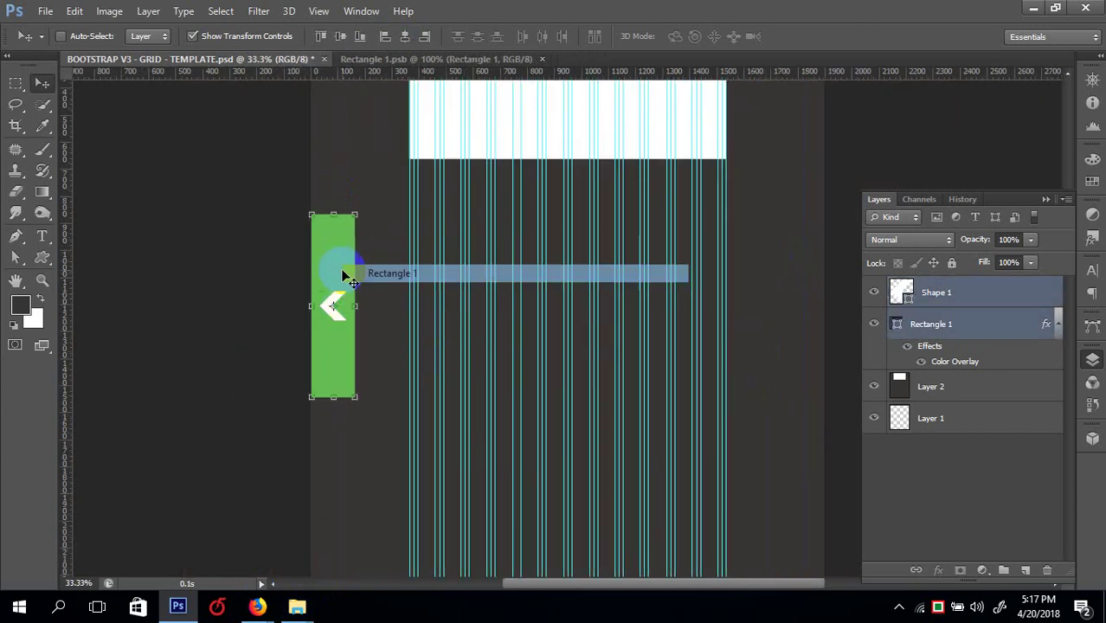
pyautogui.keyDown('shift'); pyautogui.click(372, 273); pyautogui.keyUp('shift')
pyautogui.moveTo(345, 247); pyautogui.dragTo(822, 285)
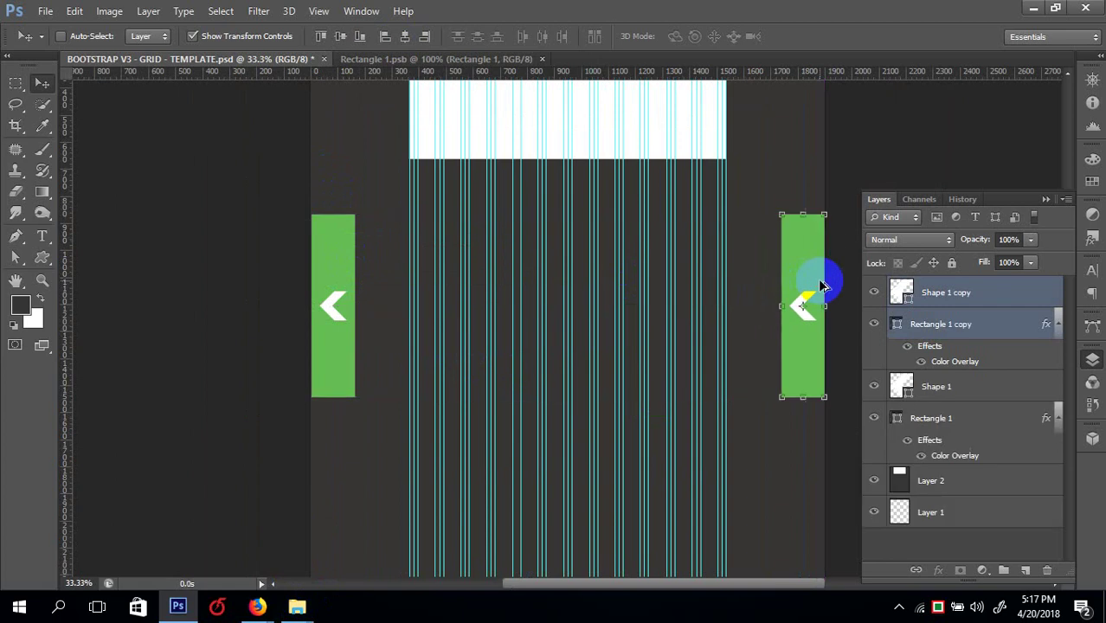
# - Flip the copied rectangle and chevron horizontally so the arrow points right
pyautogui.hotkey('ctrl', 't')
pyautogui.rightClick(802, 304)
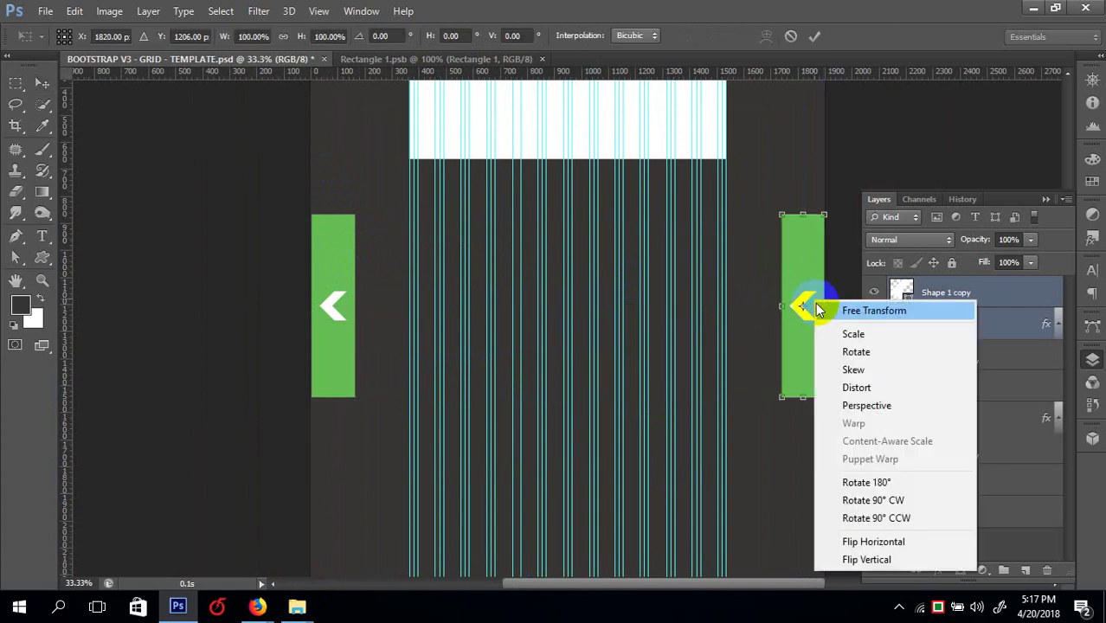
pyautogui.click(857, 541)
pyautogui.press('Return')
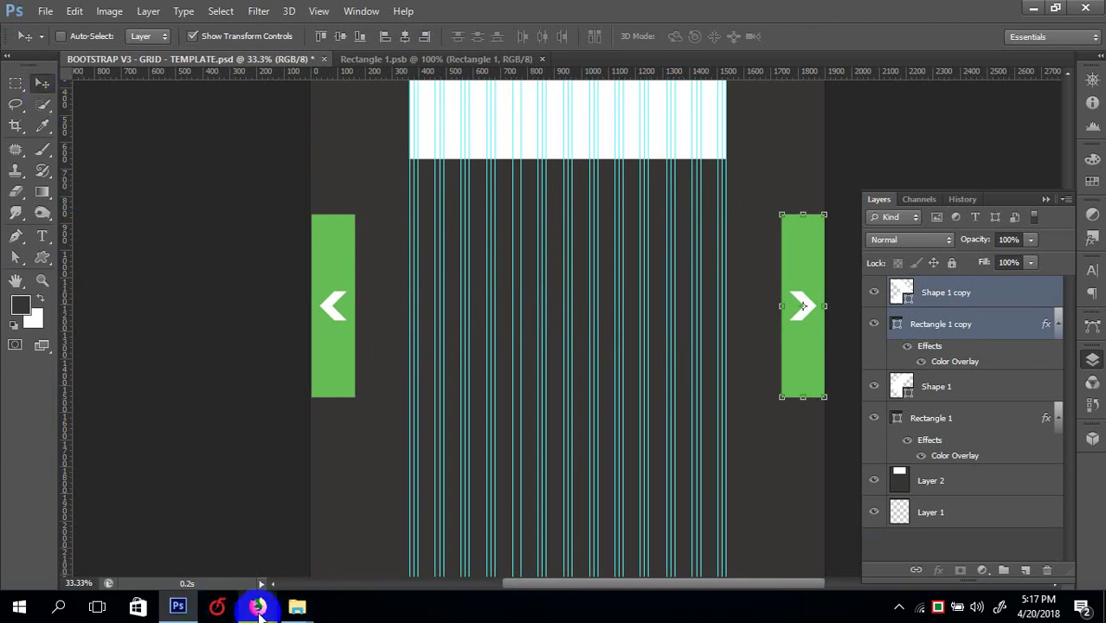
# - Switch to the Edukare preview in Firefox and examine the slider arrows' thumbnail previews and how they change slides
pyautogui.moveTo(258, 611)
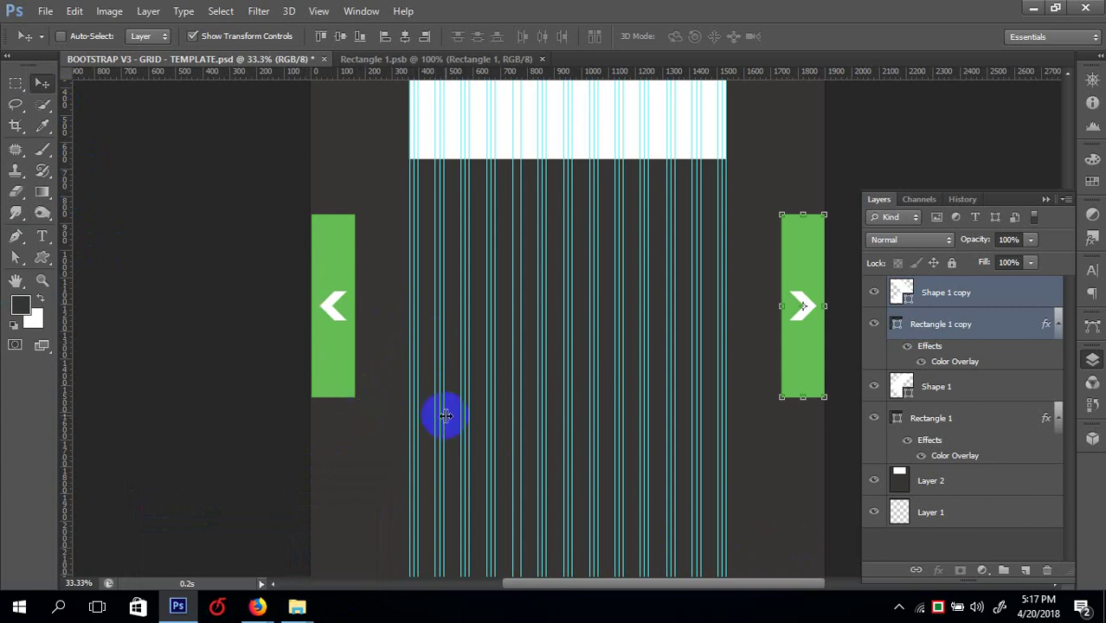
pyautogui.click(260, 528)
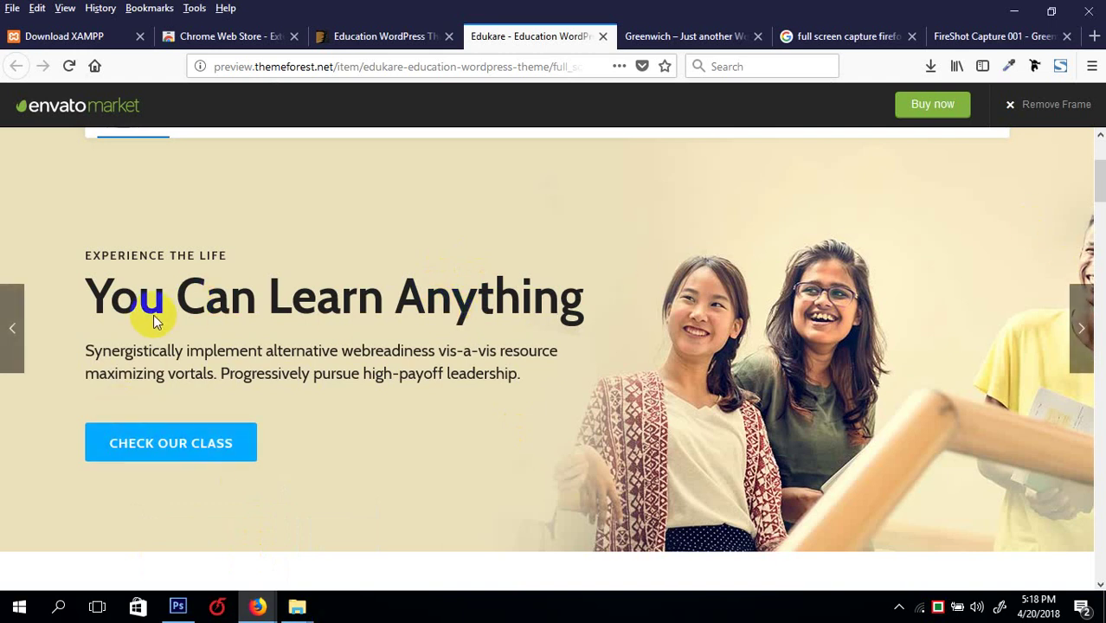
pyautogui.moveTo(3, 350)
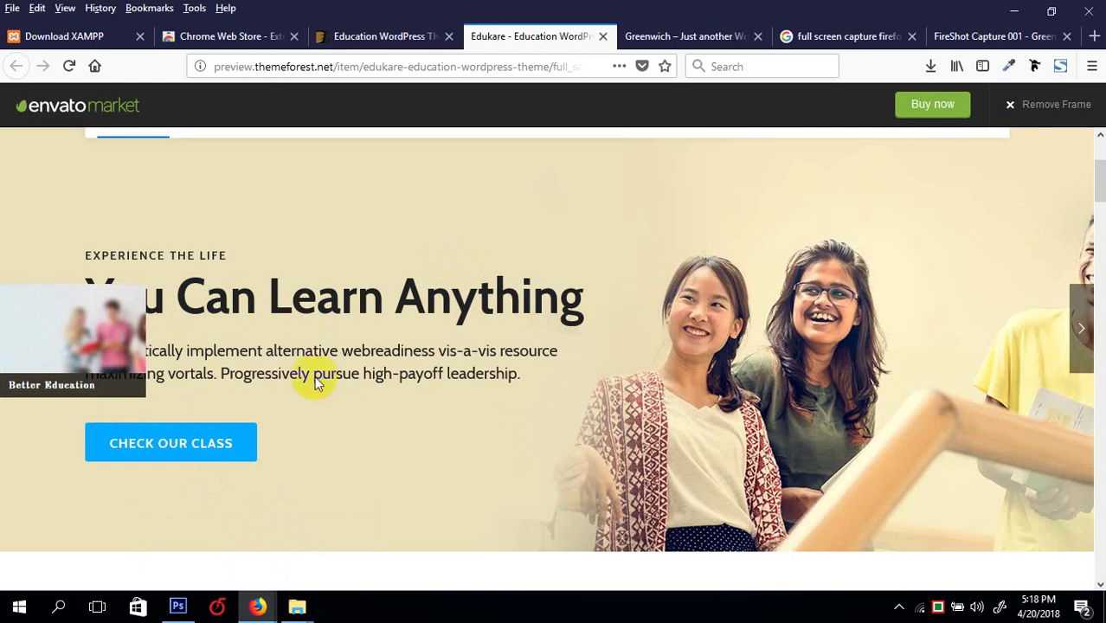
pyautogui.moveTo(1080, 345)
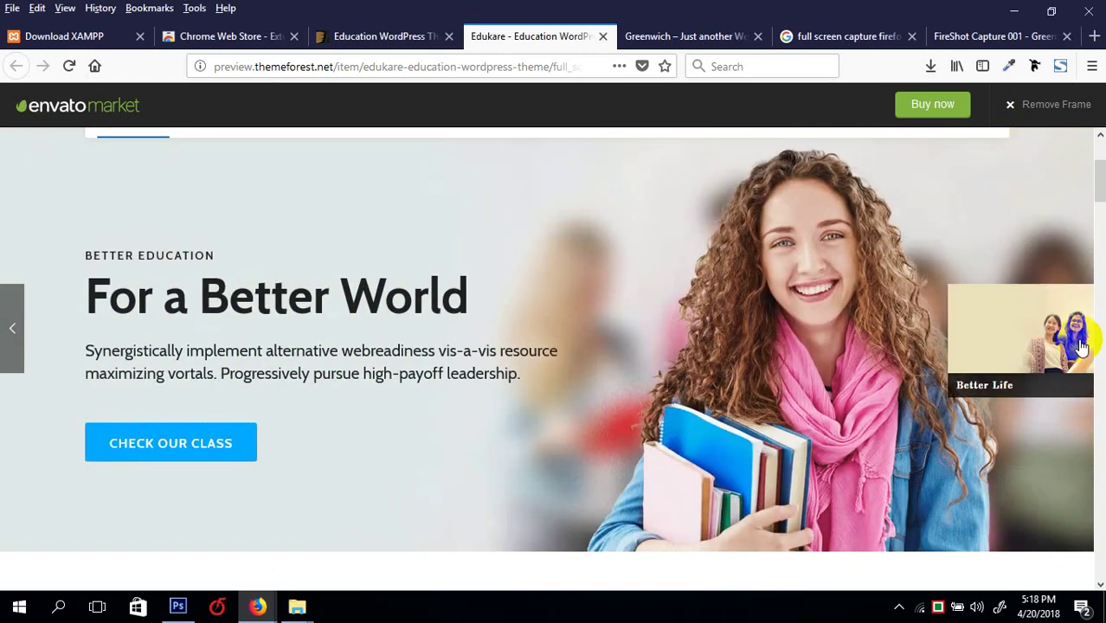
pyautogui.moveTo(40, 328)
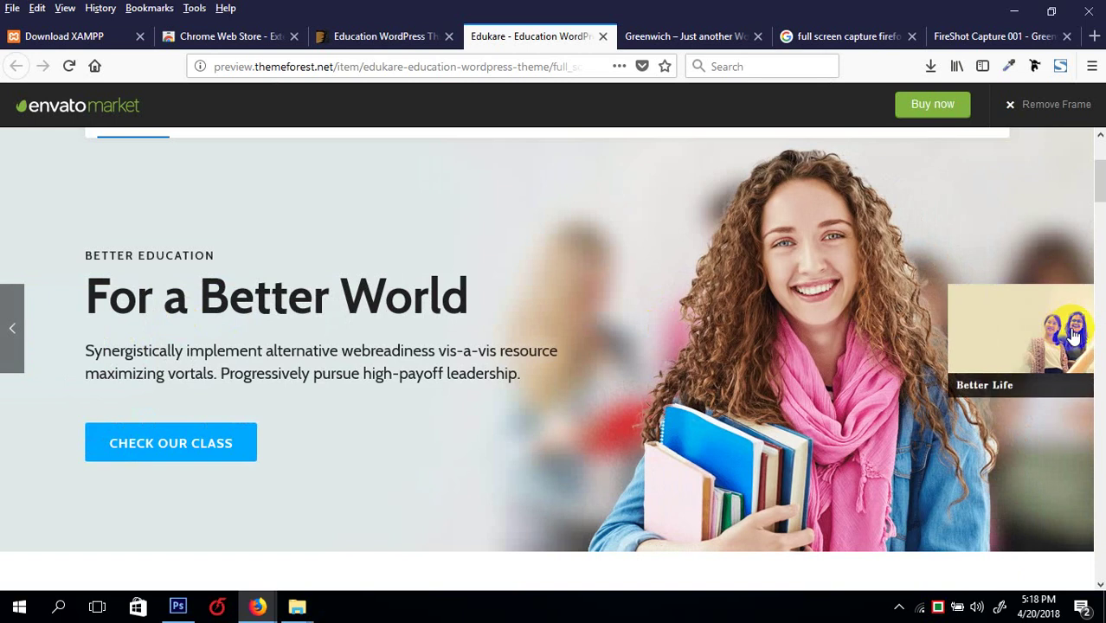
pyautogui.click(1072, 336)
pyautogui.click(1072, 335)
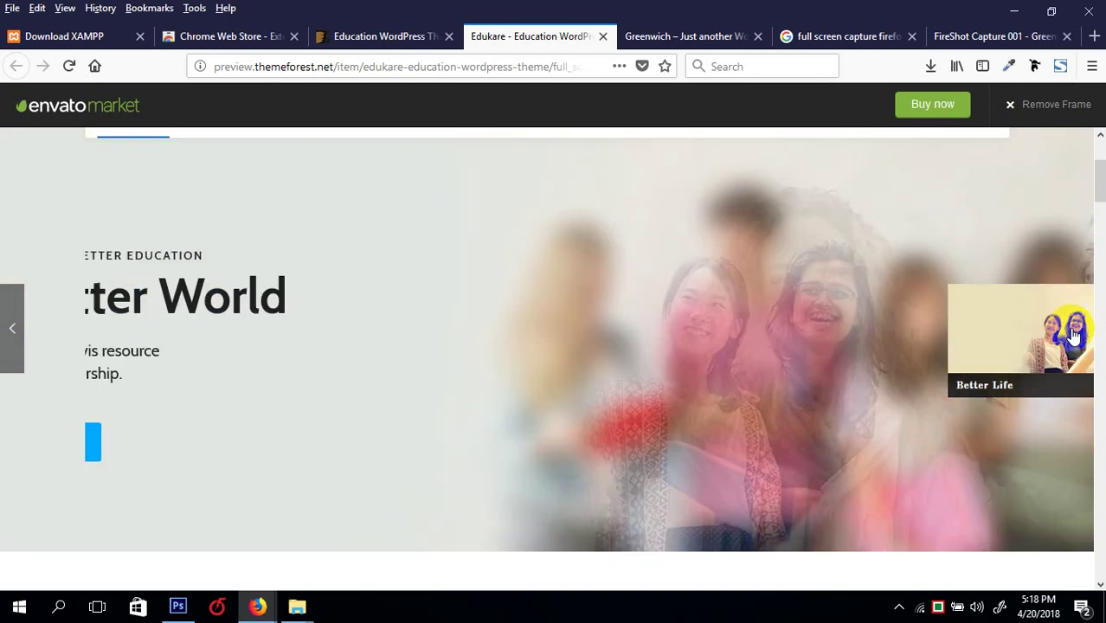
# - Examine how the preview's blue header, white navigation bar and hero slider are arranged
pyautogui.scroll(-5, 587, 312)
pyautogui.scroll(6, 586, 307)
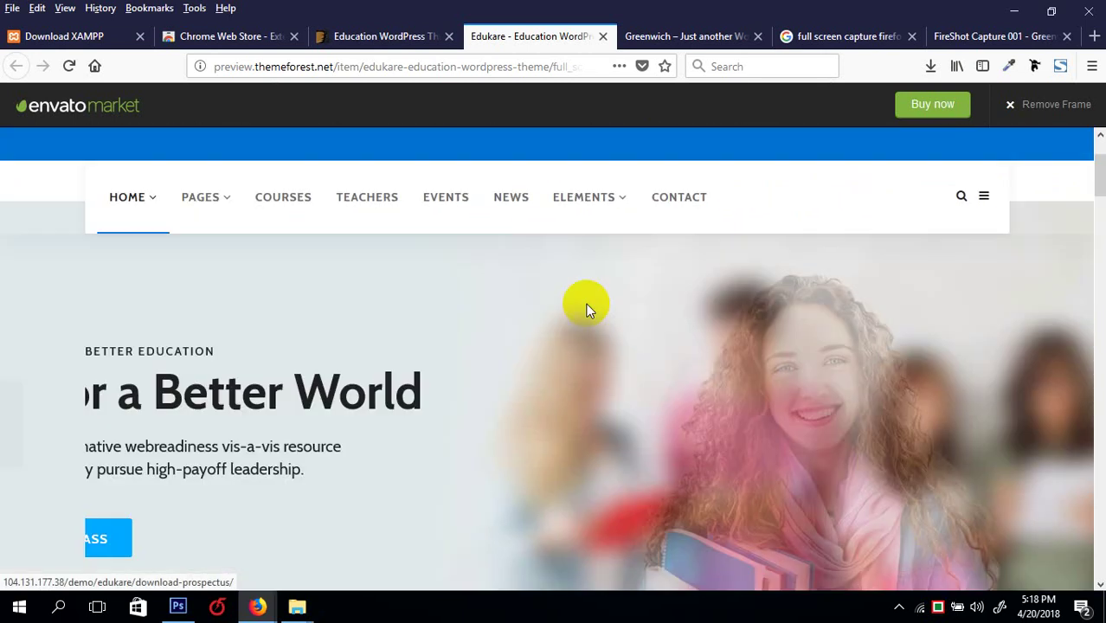
pyautogui.scroll(2, 586, 307)
pyautogui.scroll(-2, 217, 440)
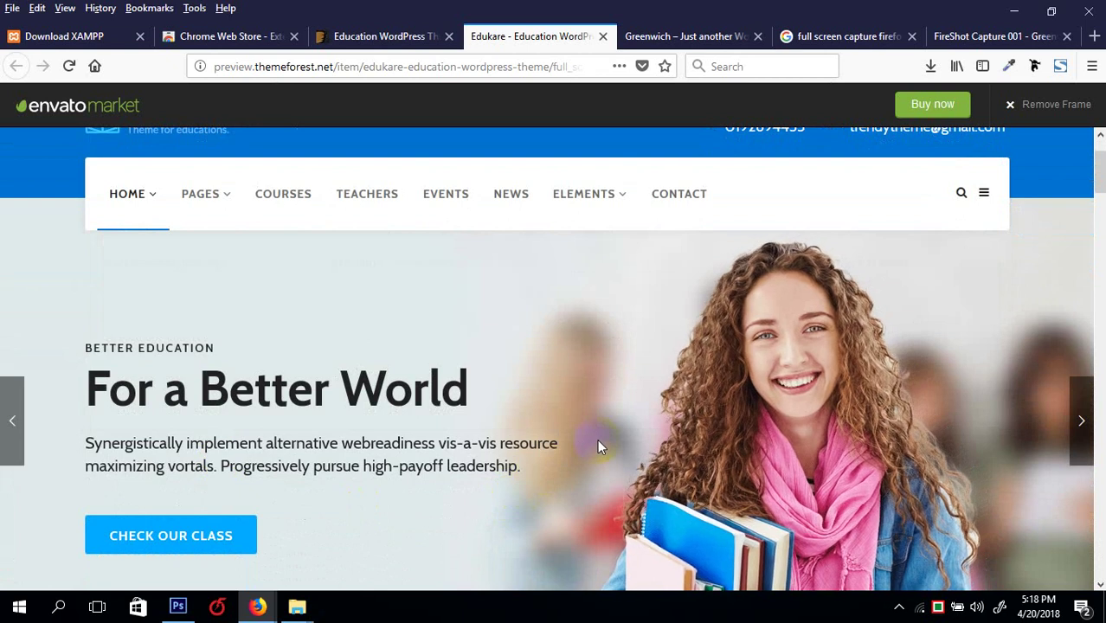
pyautogui.scroll(-2, 600, 407)
pyautogui.scroll(3, 536, 318)
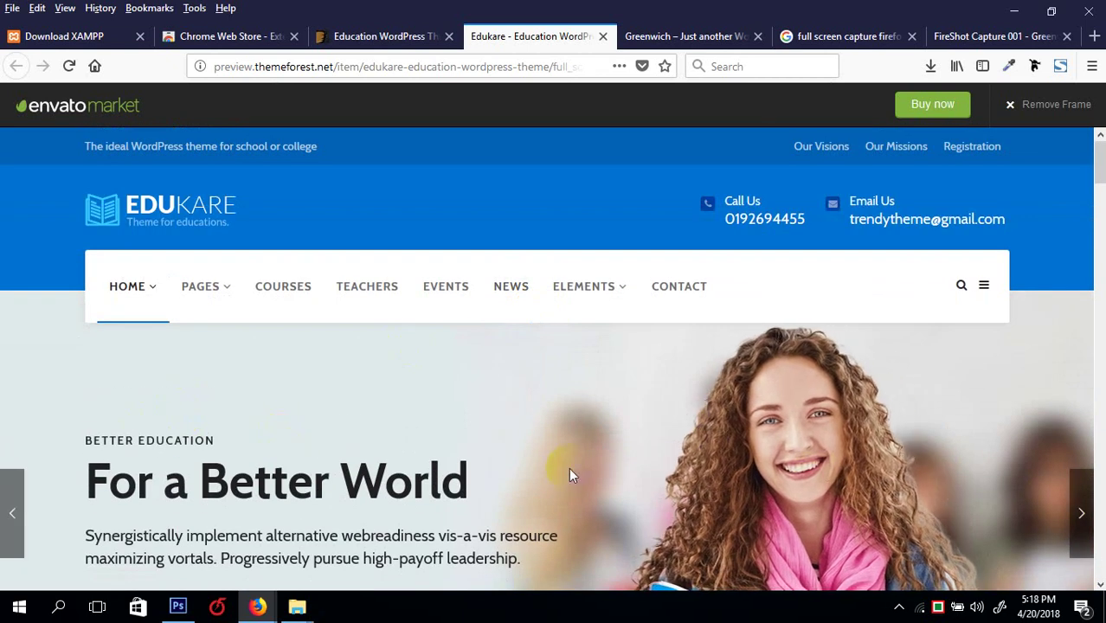
# - Examine the row of four colored cards from Scholarship News to Latest News below the slider
pyautogui.scroll(-7, 570, 467)
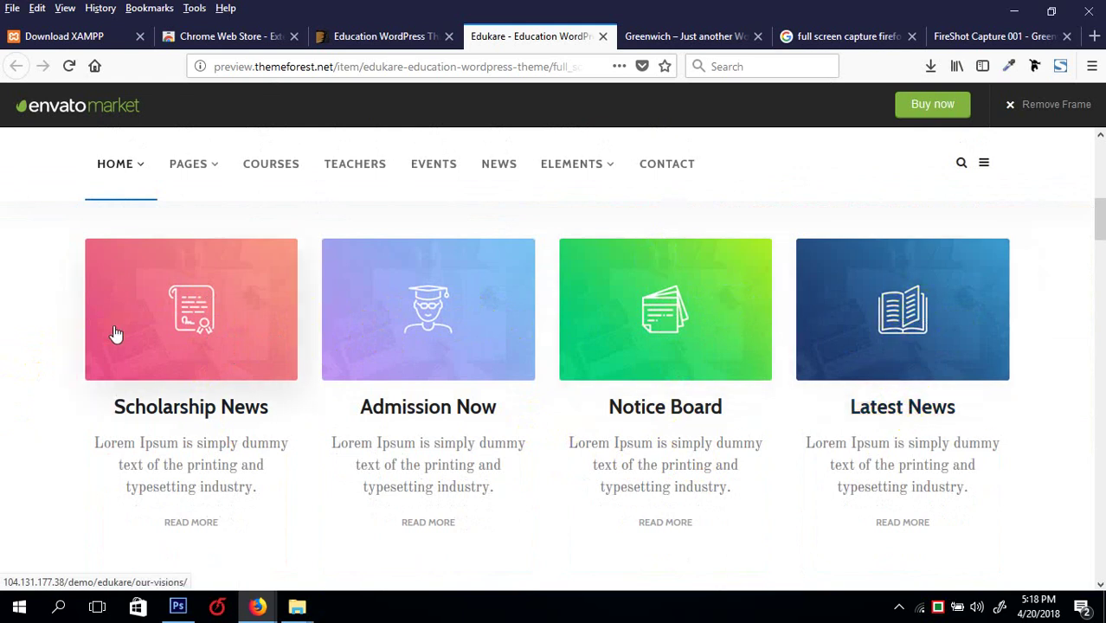
pyautogui.scroll(-5, 285, 311)
pyautogui.scroll(7, 251, 299)
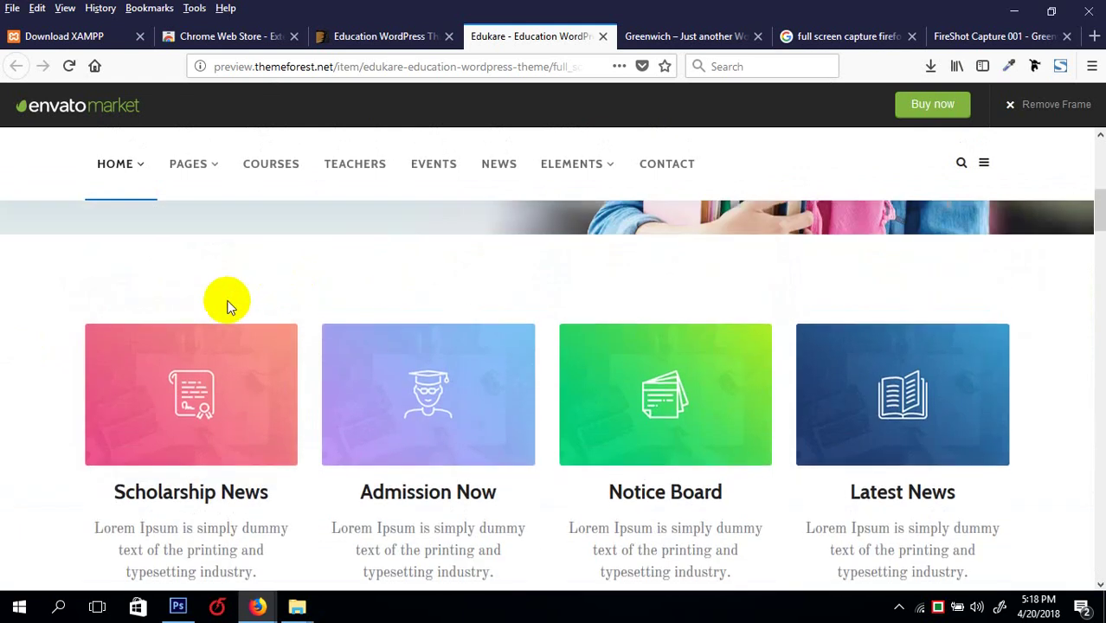
pyautogui.scroll(-2, 199, 346)
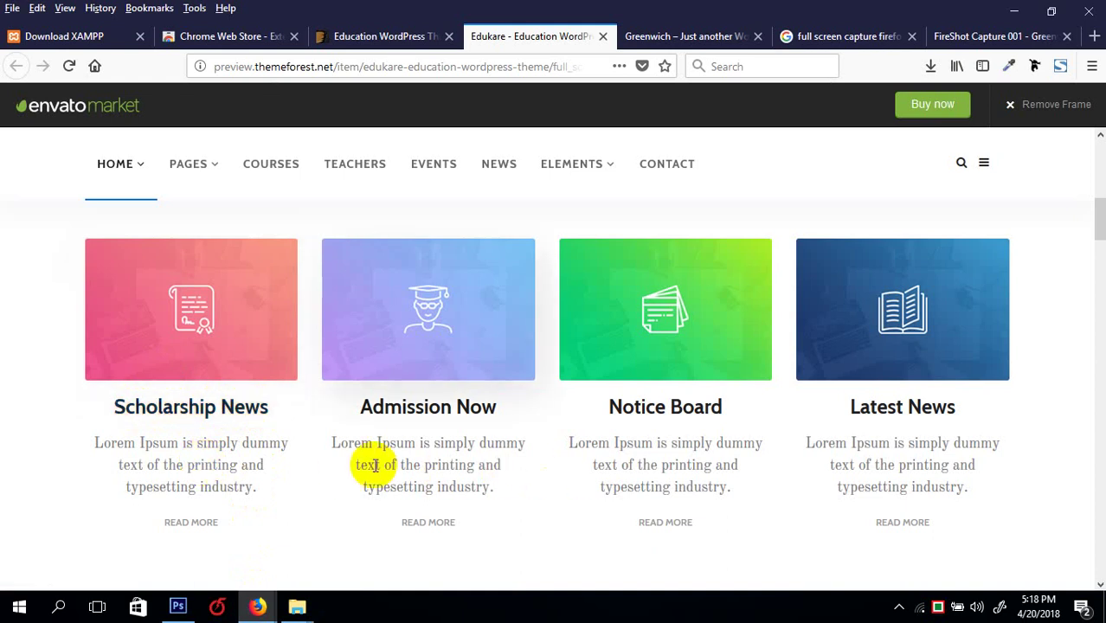
pyautogui.scroll(-2, 375, 465)
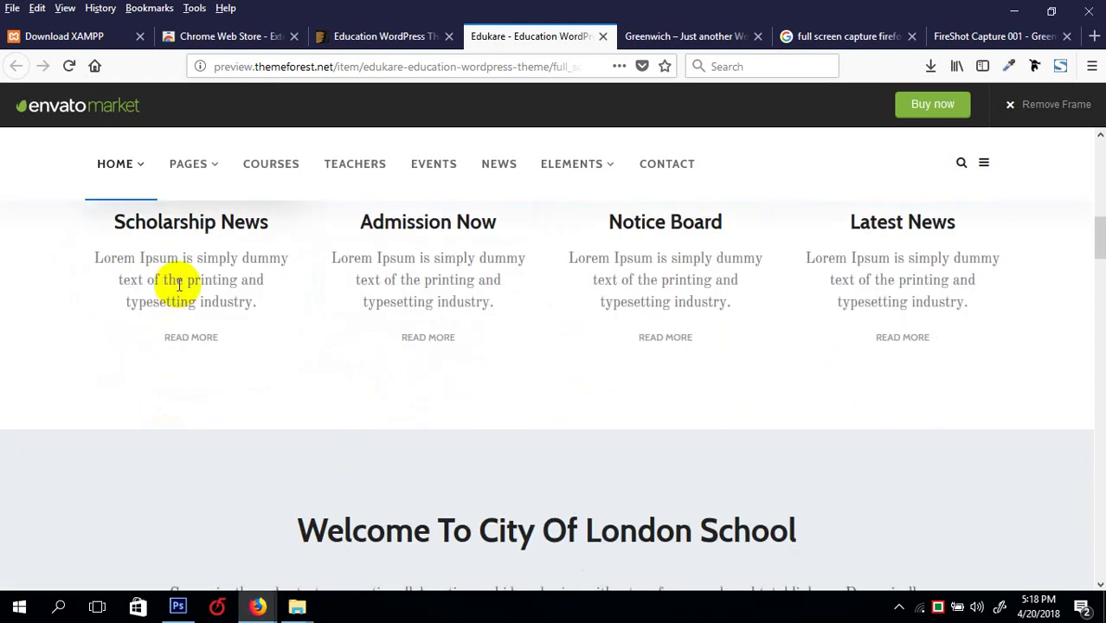
pyautogui.scroll(-2, 220, 324)
pyautogui.scroll(4, 220, 321)
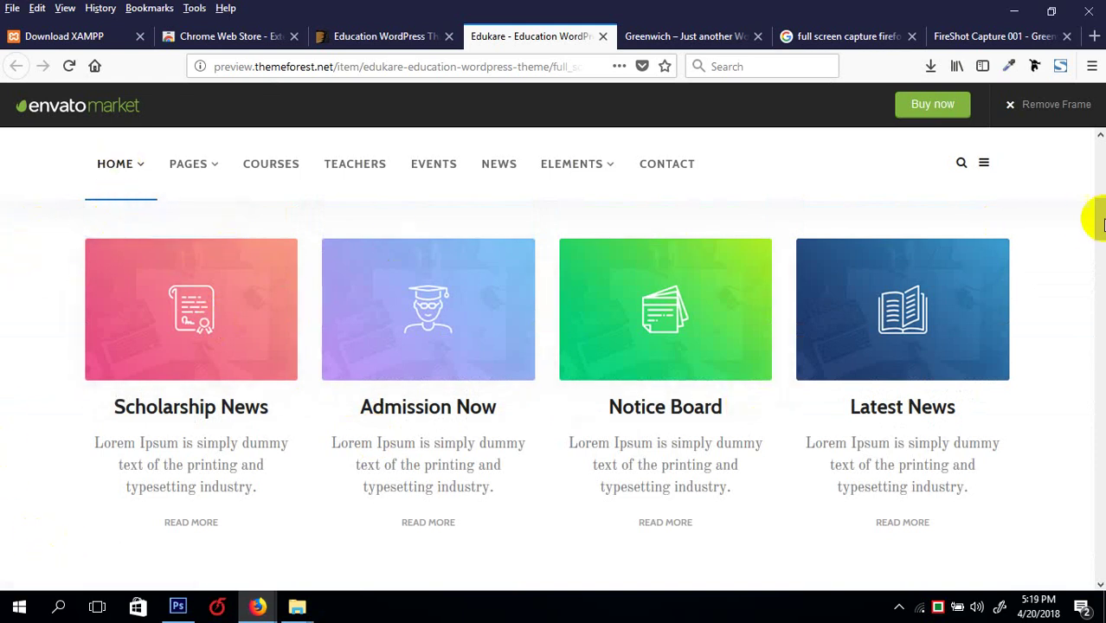
# - Examine the Welcome To City Of London School section with its centered text and headmaster signature
pyautogui.scroll(-3, 424, 294)
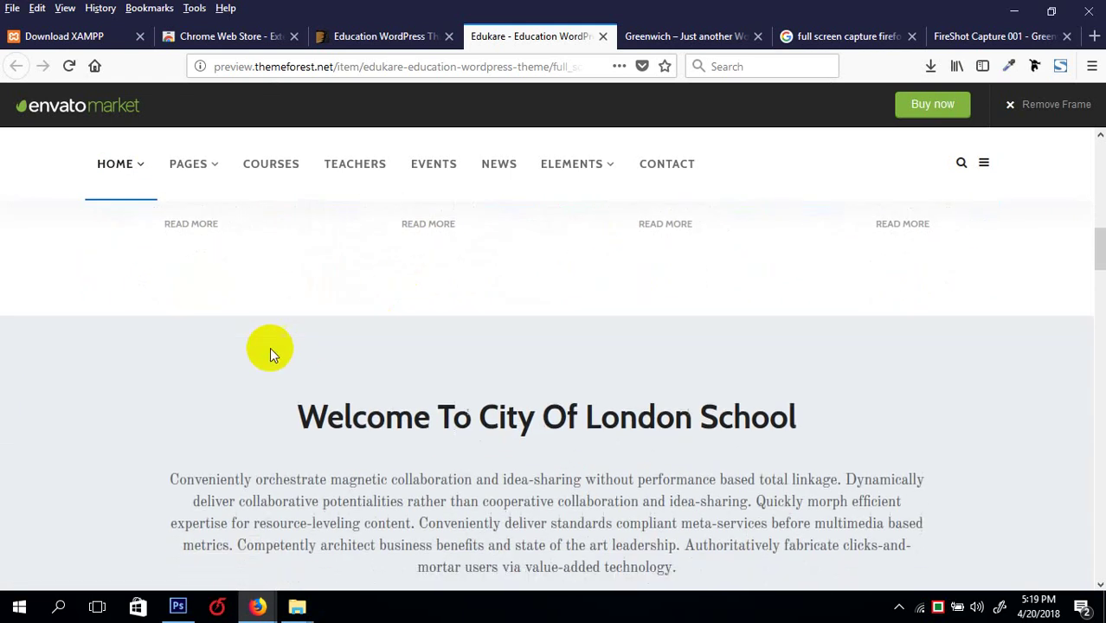
pyautogui.scroll(-3, 251, 349)
pyautogui.scroll(2, 147, 359)
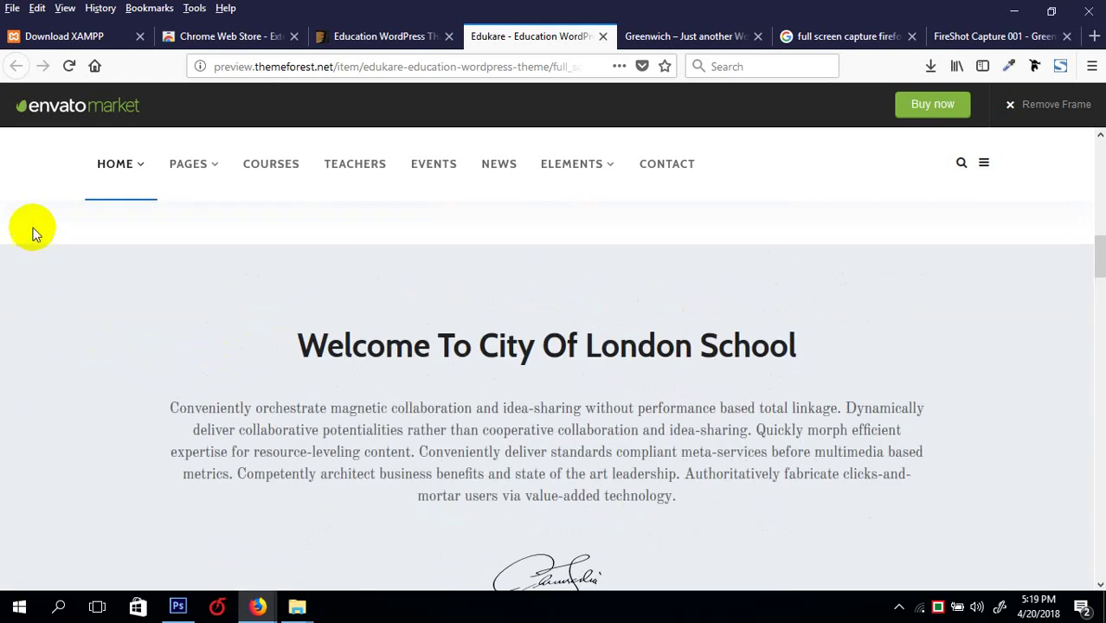
pyautogui.scroll(-2, 395, 358)
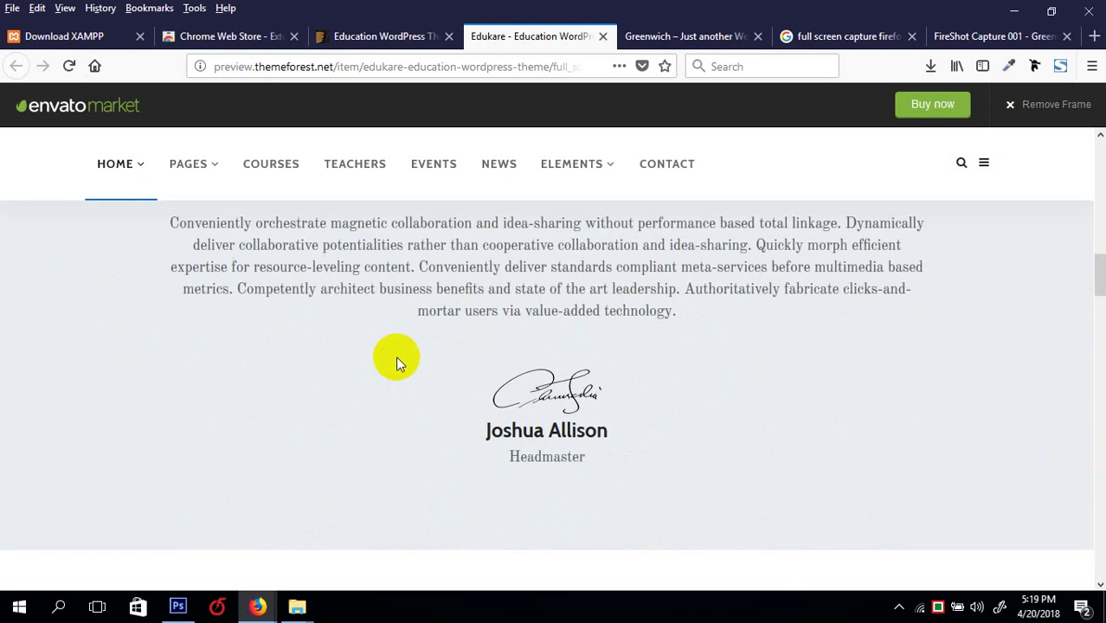
pyautogui.scroll(3, 395, 359)
pyautogui.scroll(-1, 519, 467)
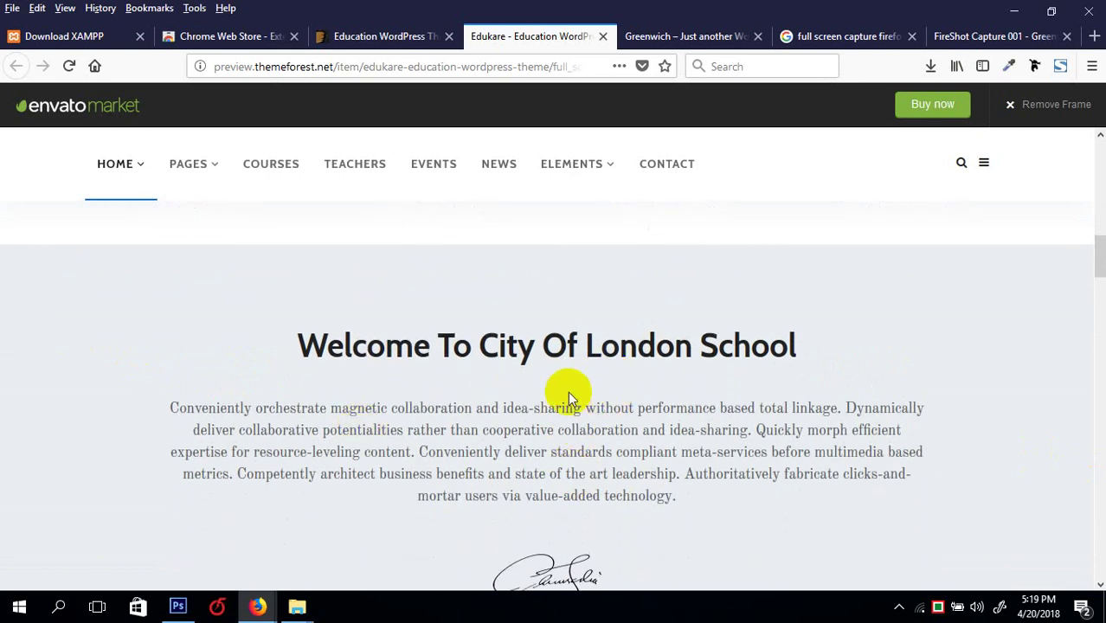
pyautogui.scroll(-2, 568, 398)
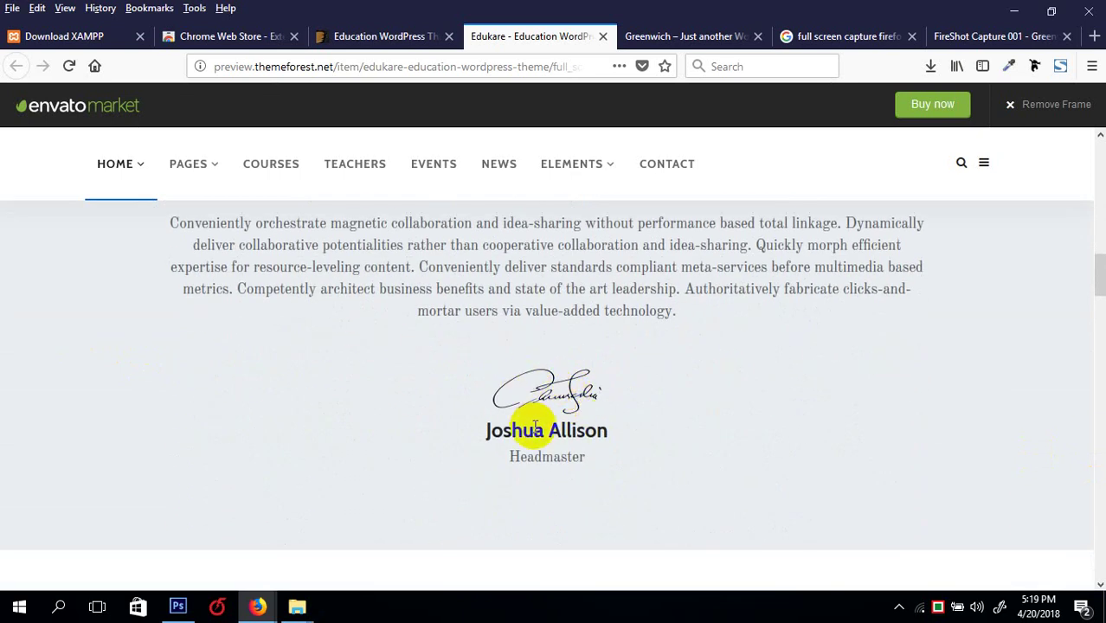
# - Examine the Why Edukare and Campus life section with its videos and events list, and the four icon columns below
pyautogui.scroll(-2, 536, 428)
pyautogui.scroll(-2, 553, 429)
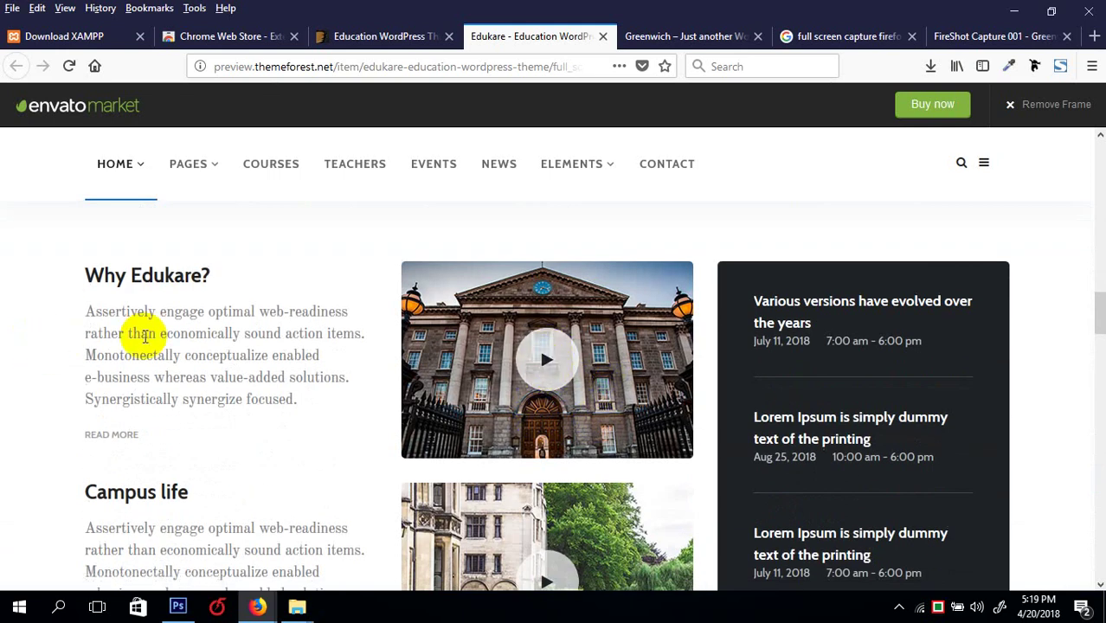
pyautogui.scroll(-2, 148, 339)
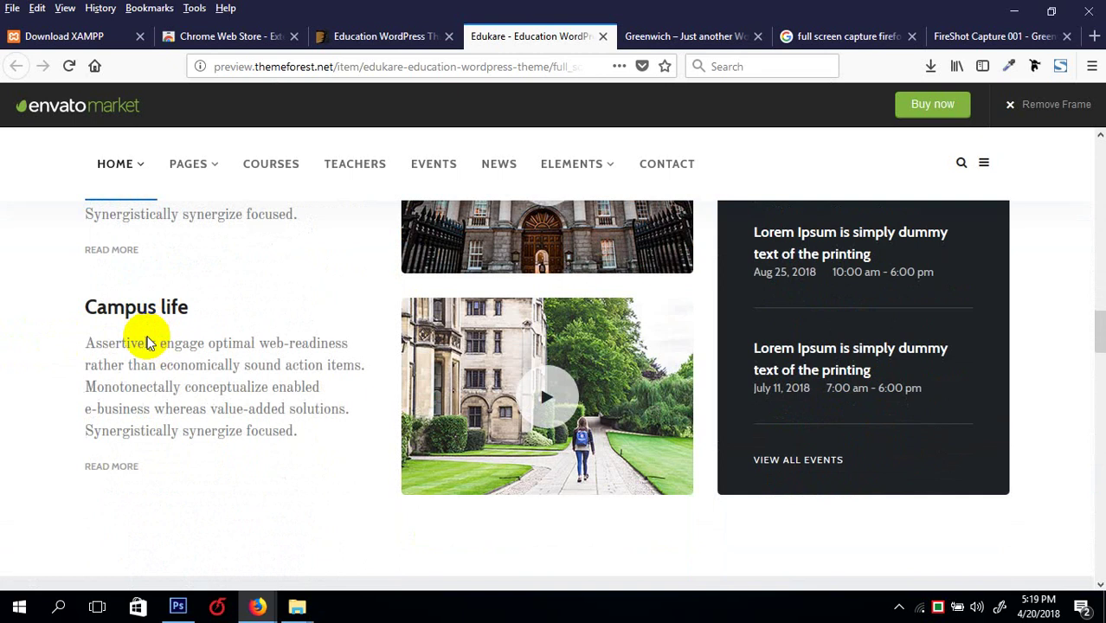
pyautogui.scroll(-3, 527, 415)
pyautogui.scroll(5, 528, 415)
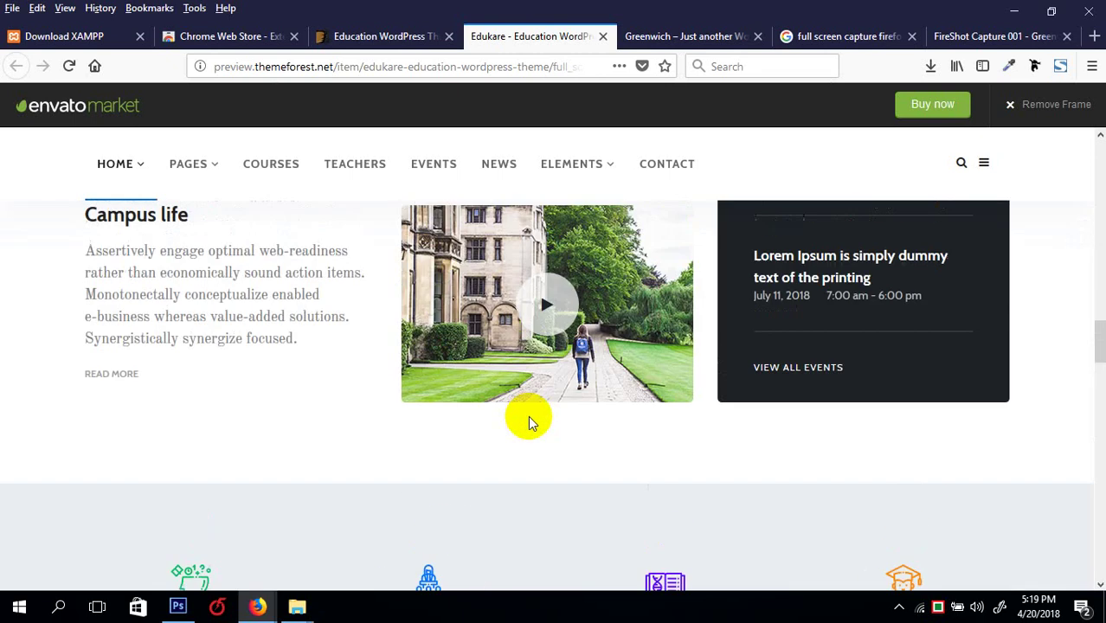
pyautogui.scroll(-5, 454, 392)
pyautogui.scroll(-1, 451, 396)
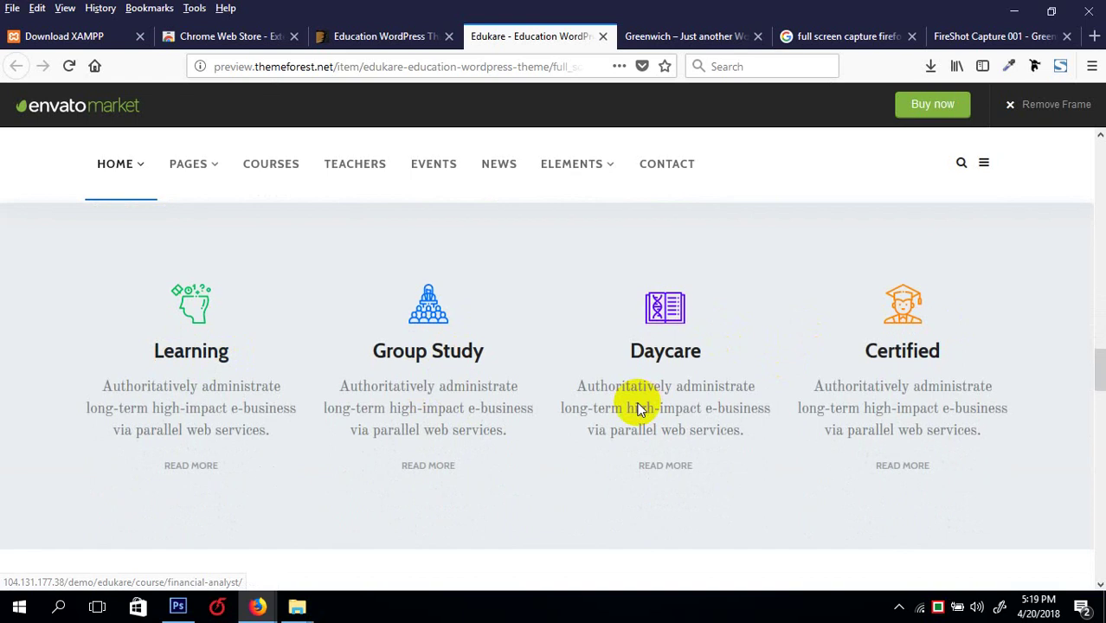
# - Examine the blog posts, Student Testimonials and footer sections of the theme preview
pyautogui.scroll(-3, 637, 407)
pyautogui.scroll(-8, 247, 462)
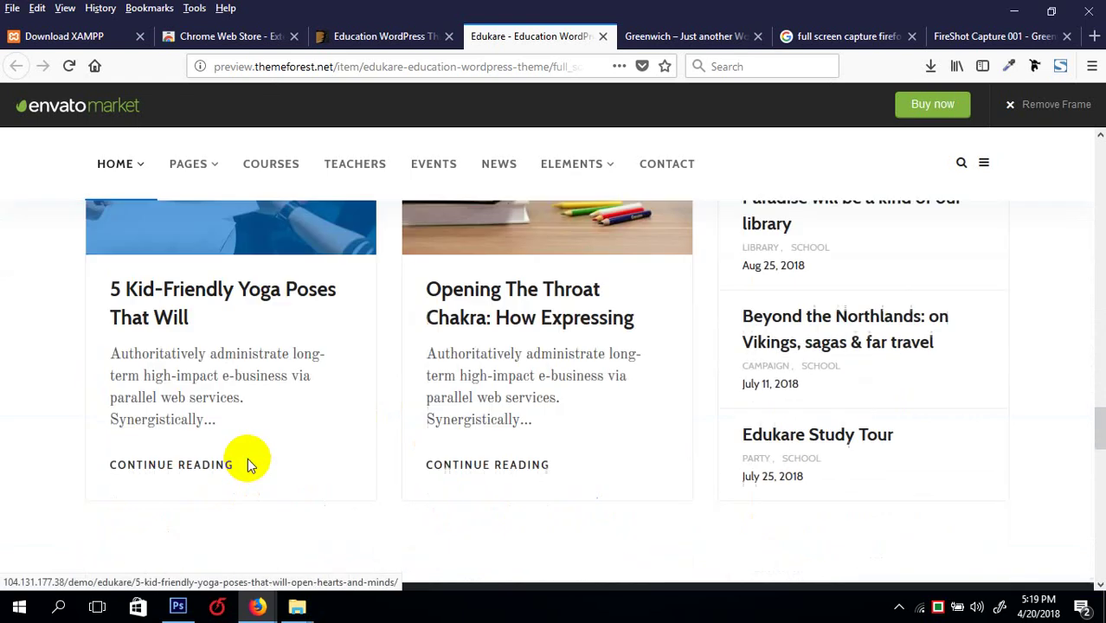
pyautogui.scroll(3, 305, 368)
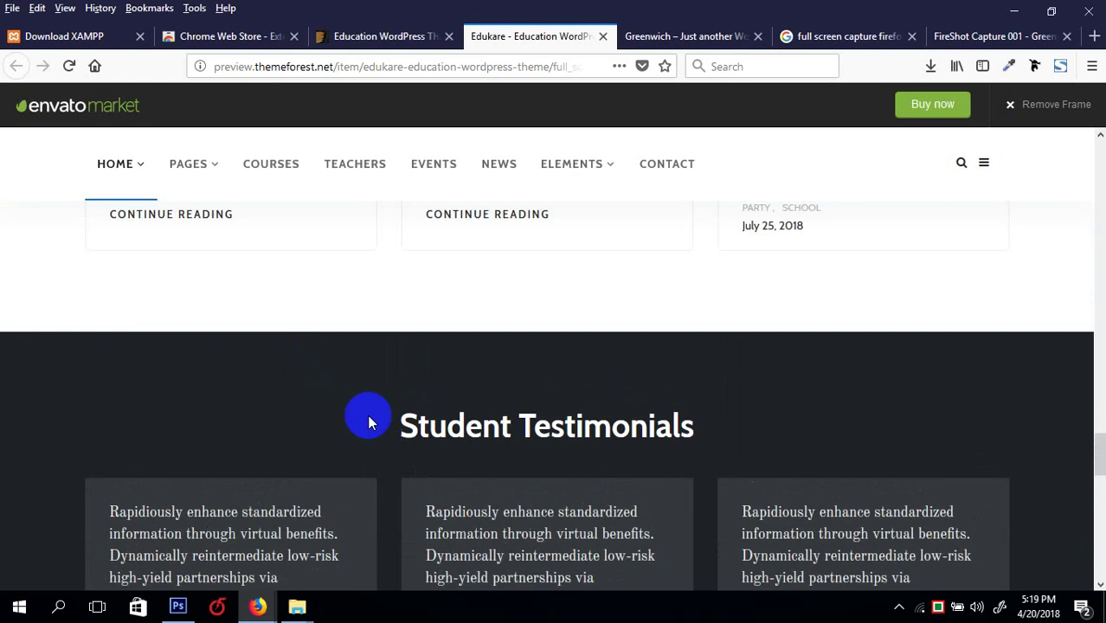
pyautogui.scroll(-3, 451, 437)
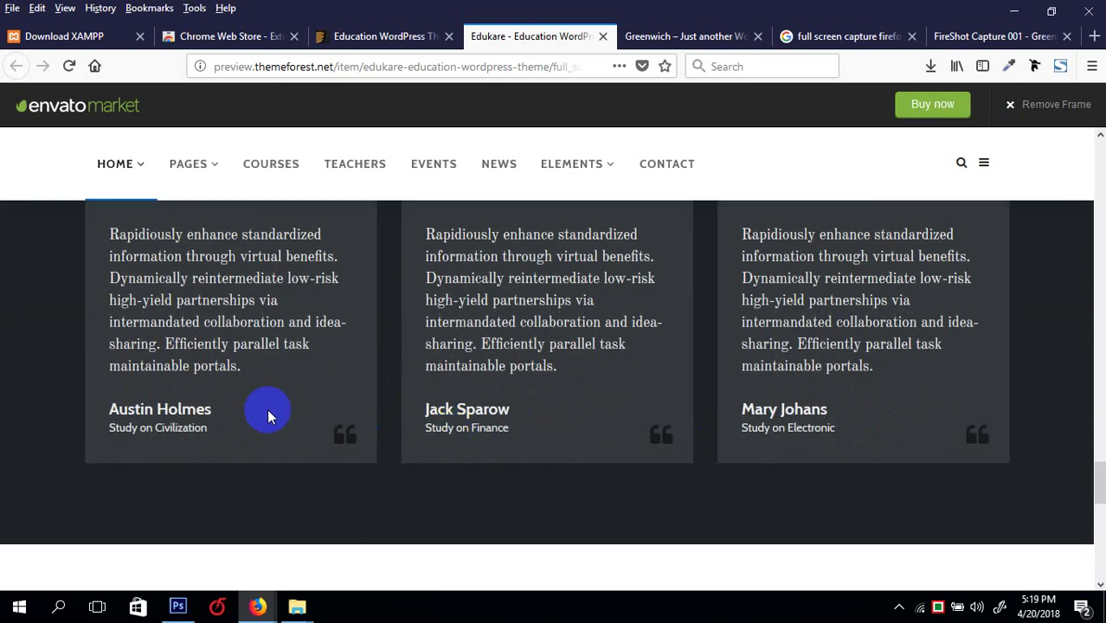
pyautogui.scroll(8, 268, 413)
pyautogui.scroll(-5, 991, 347)
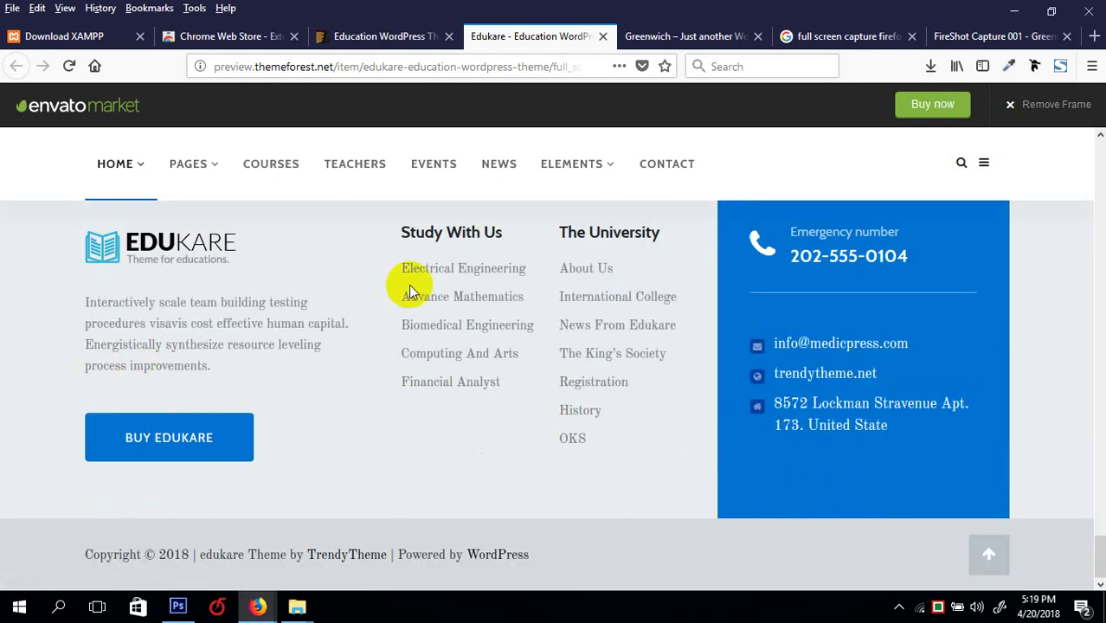
# - Return to the start of the preview page and review its header and hero slider again
pyautogui.scroll(15, 408, 284)
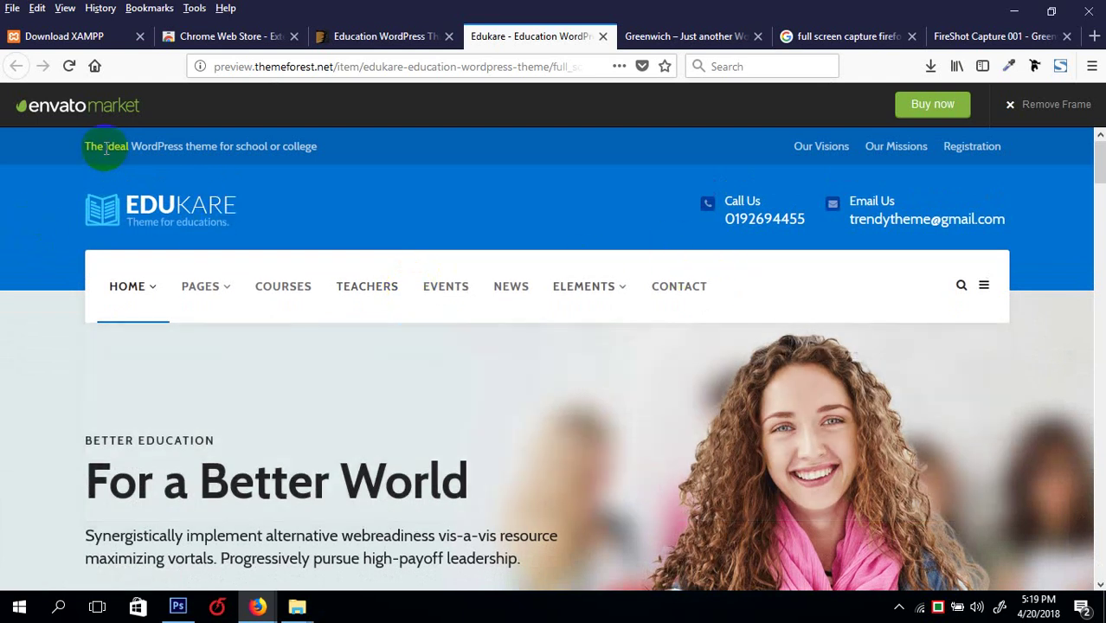
pyautogui.scroll(-10, 60, 276)
pyautogui.scroll(7, 193, 395)
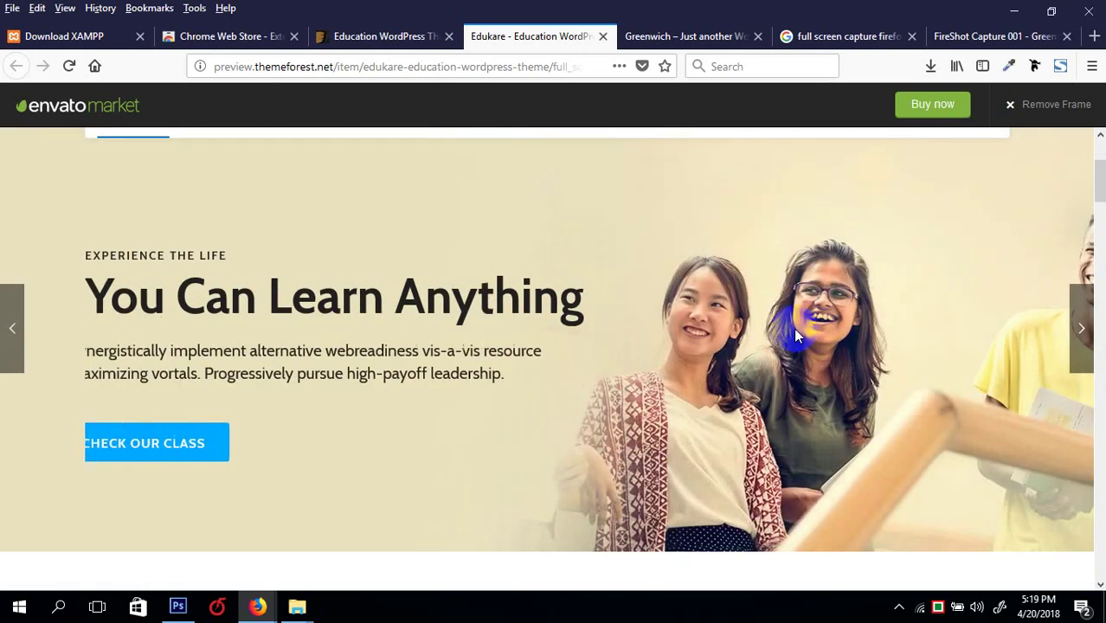
pyautogui.scroll(3, 199, 217)
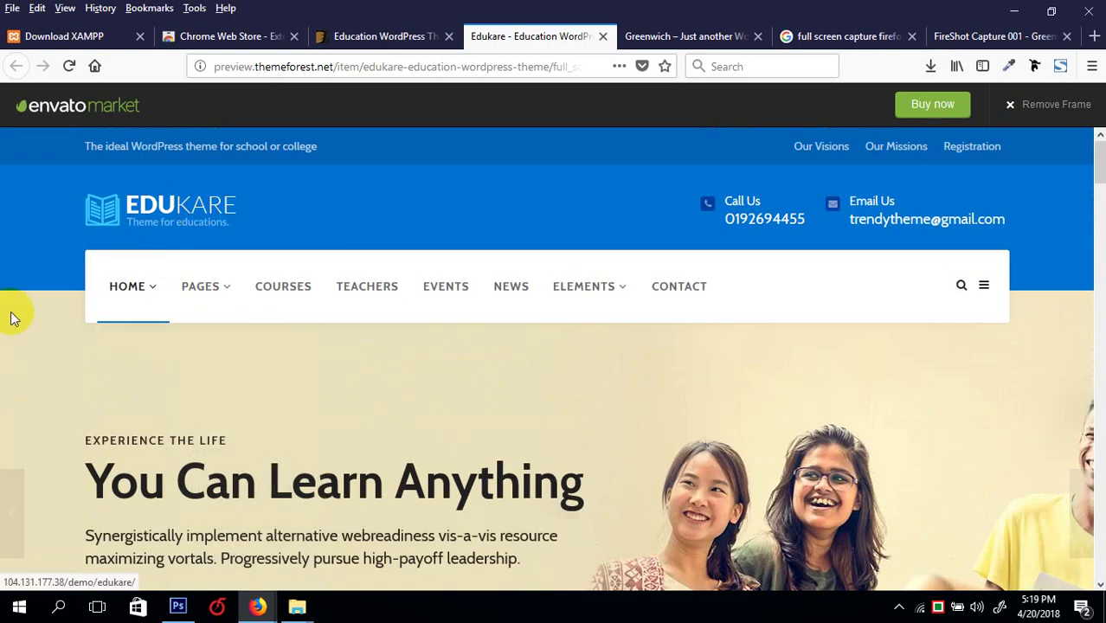
# - Skim the Edukare preview from the hero slider to the footer and return to its header
pyautogui.scroll(-2, 584, 434)
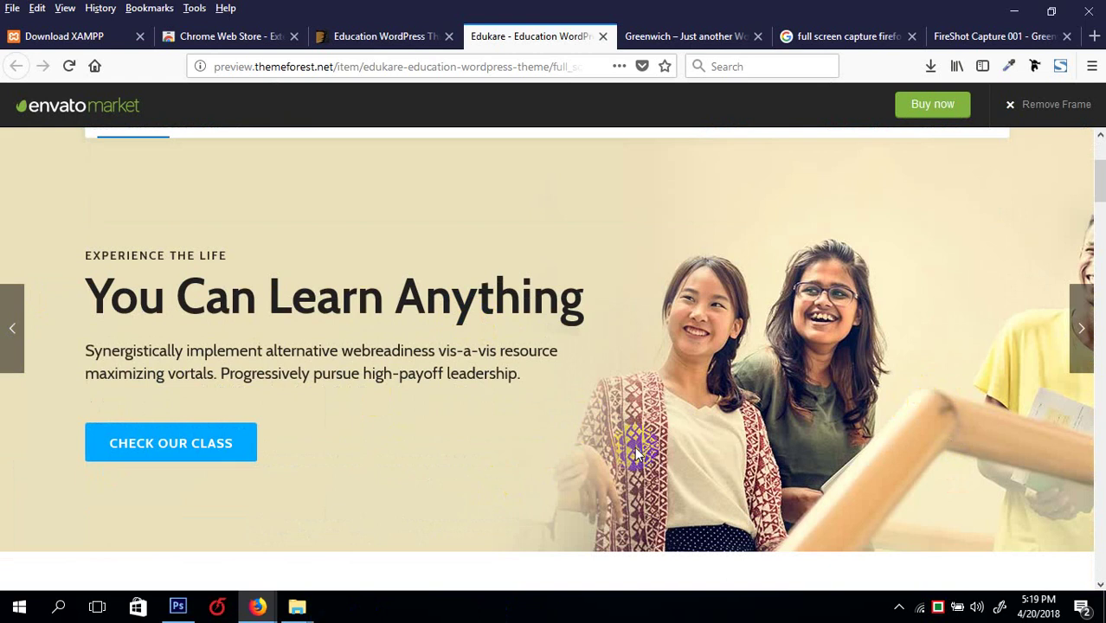
pyautogui.scroll(-15, 636, 452)
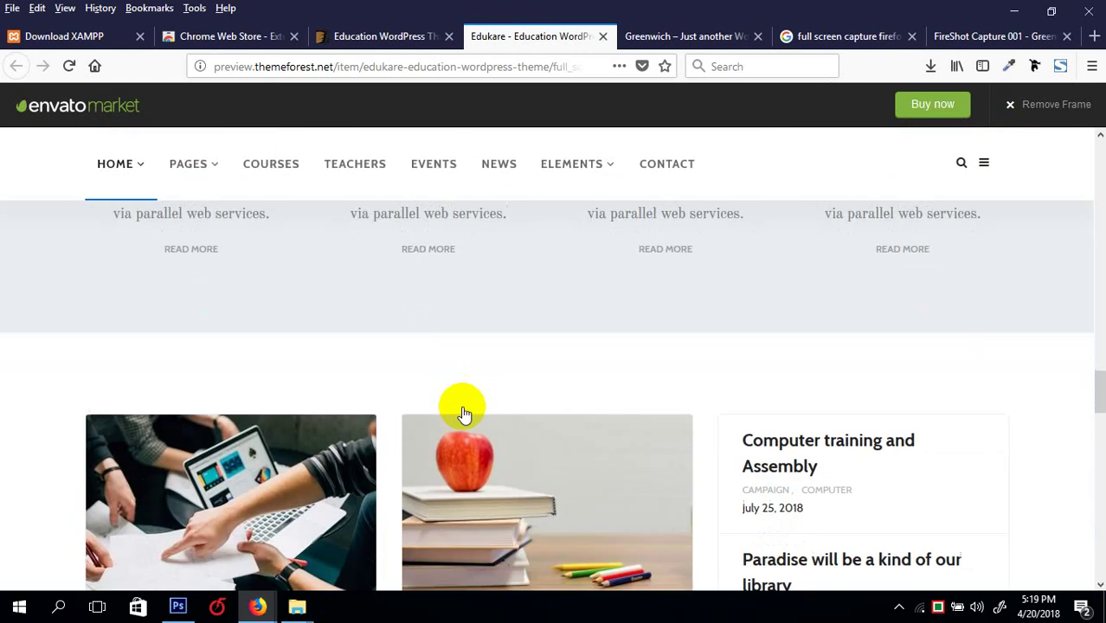
pyautogui.scroll(-10, 463, 413)
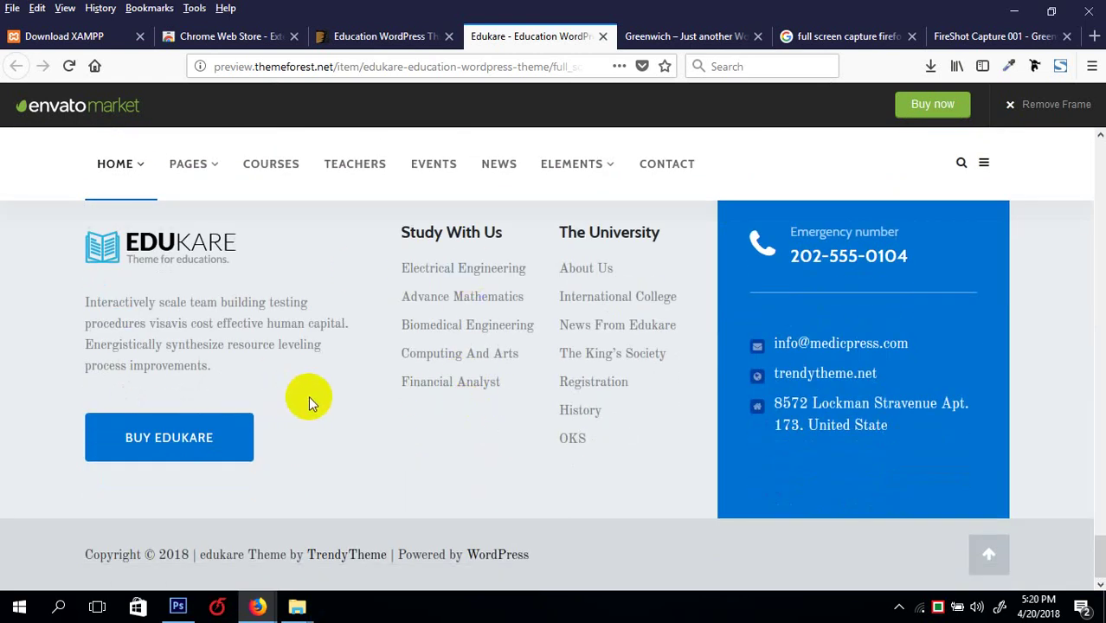
pyautogui.scroll(20, 308, 395)
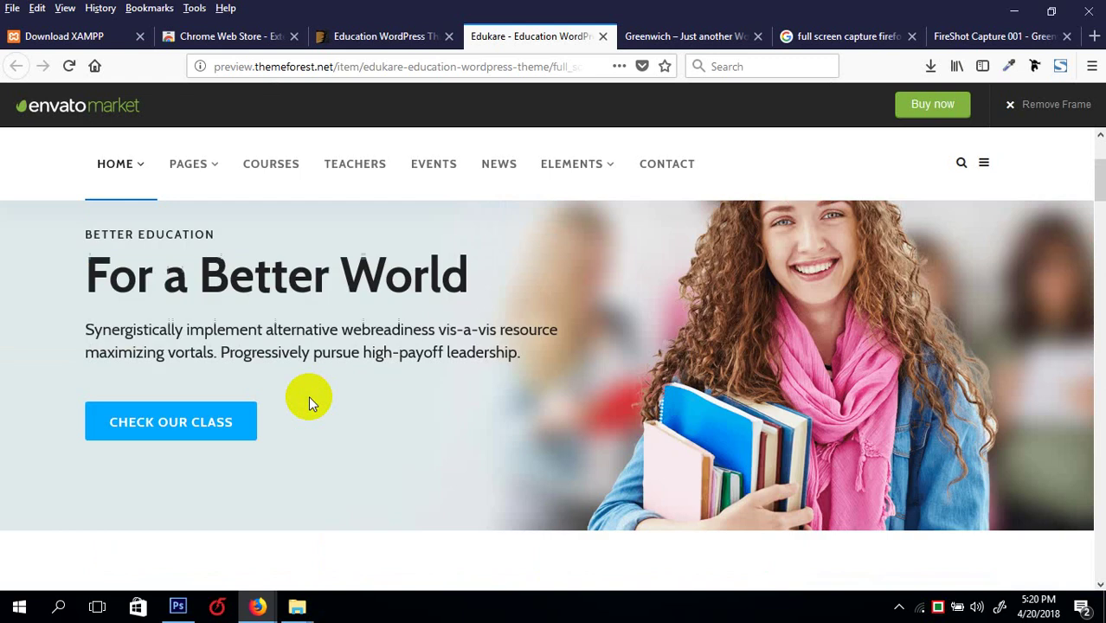
pyautogui.scroll(3, 308, 395)
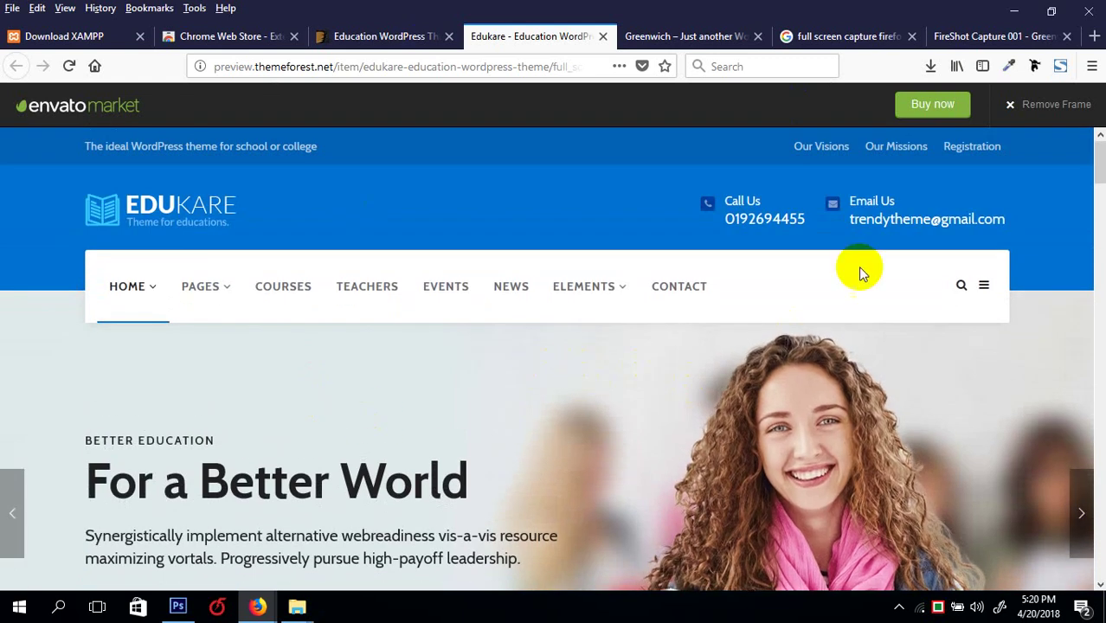
pyautogui.click(413, 11)
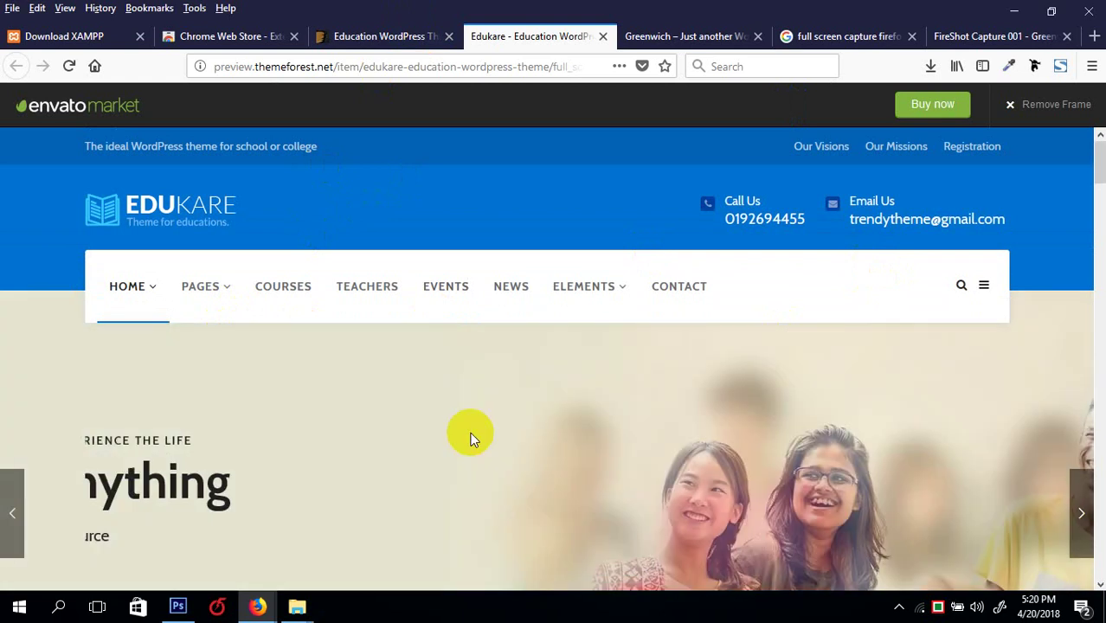
# - Look through the Edukare preview's icon columns, image links above the footer, and Why Edukare and Campus life sections
pyautogui.scroll(-5, 517, 391)
pyautogui.scroll(-15, 516, 387)
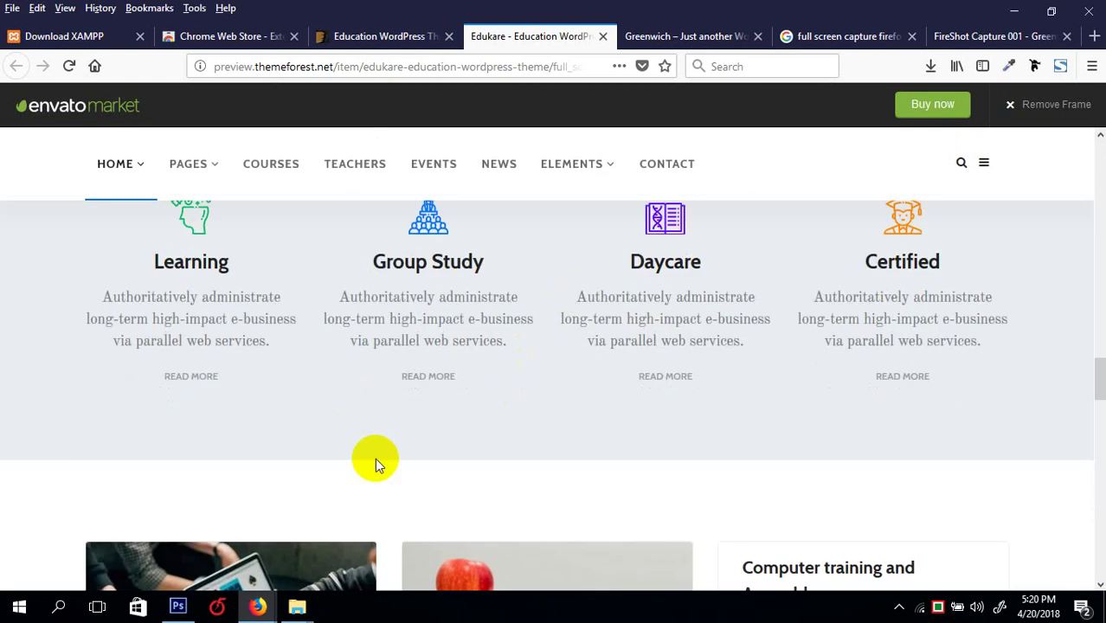
pyautogui.click(377, 458)
pyautogui.scroll(-10, 376, 458)
pyautogui.scroll(12, 377, 458)
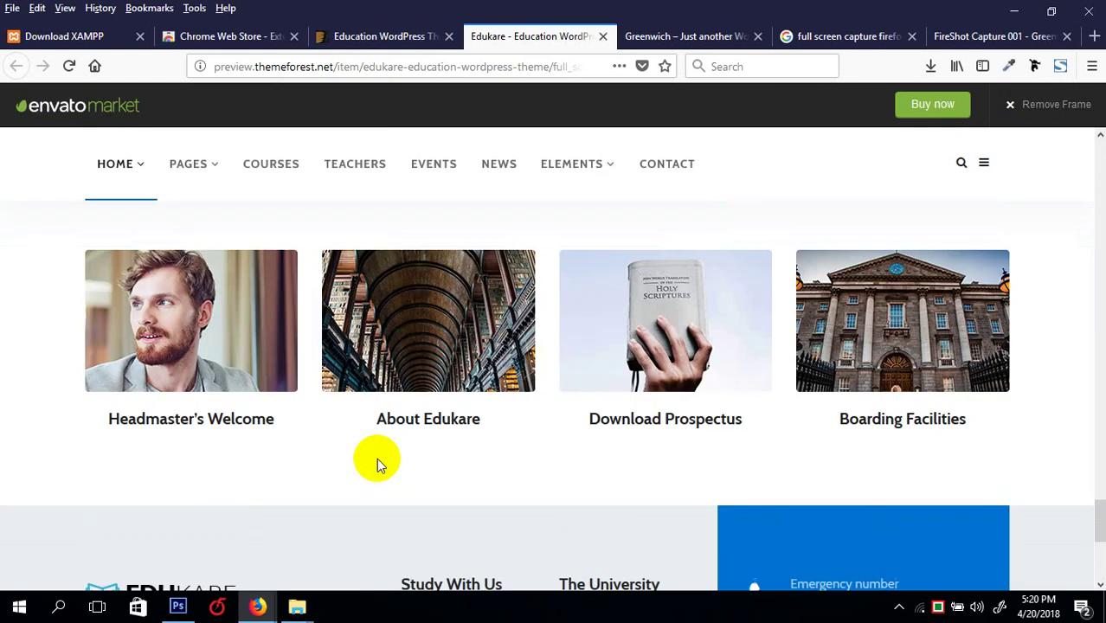
pyautogui.scroll(10, 378, 465)
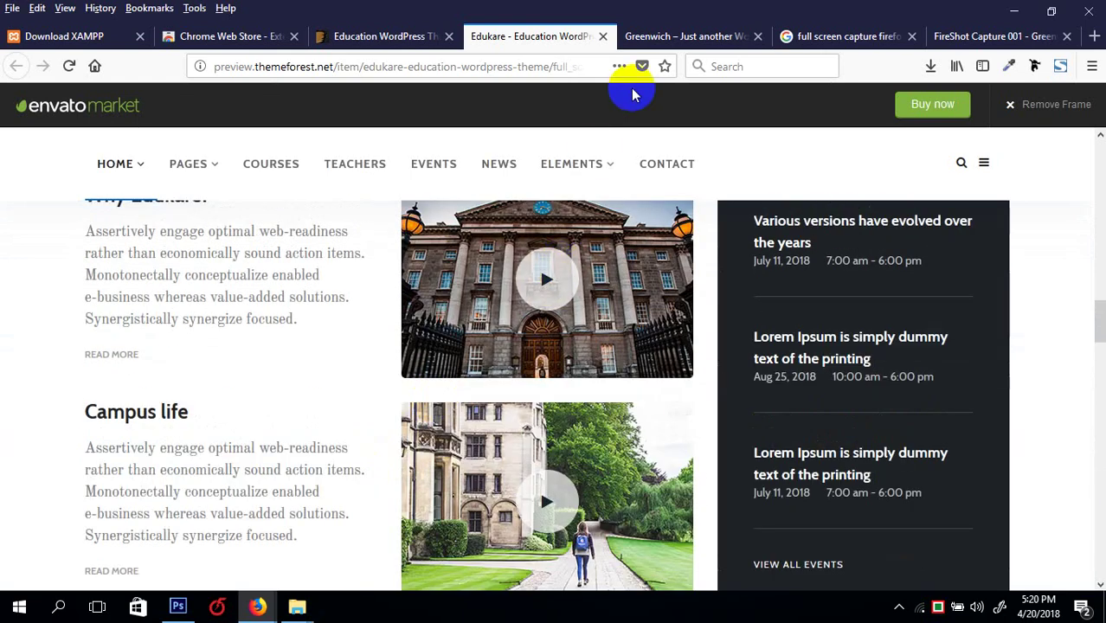
# - Look over the Greenwich page's sections, close that page and go back to the Edukare preview
pyautogui.click(350, 35)
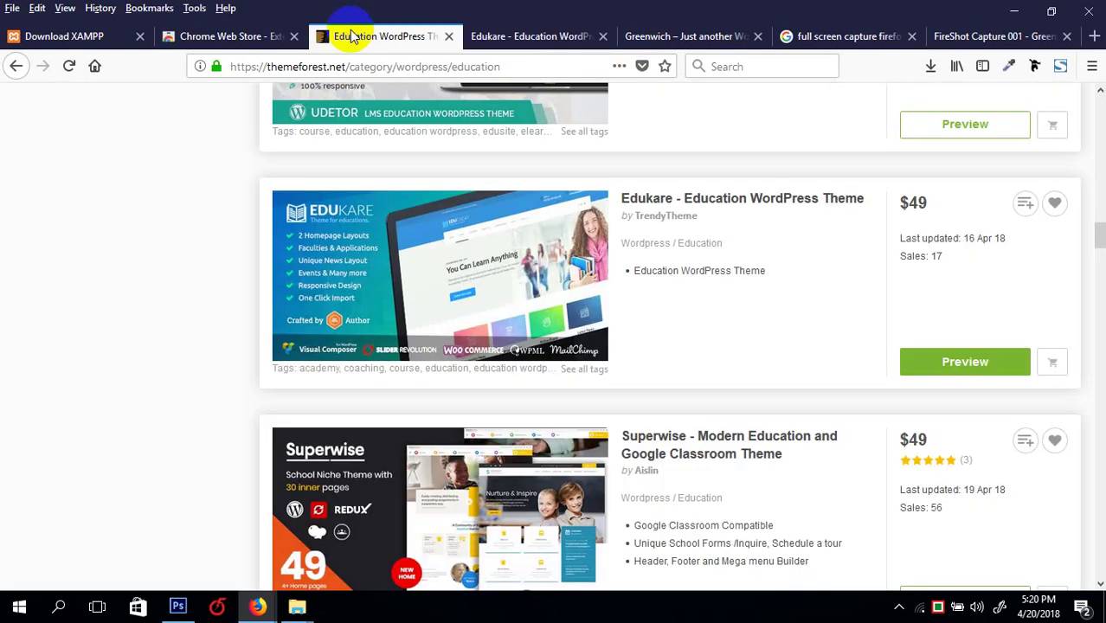
pyautogui.click(697, 39)
pyautogui.scroll(-8, 686, 298)
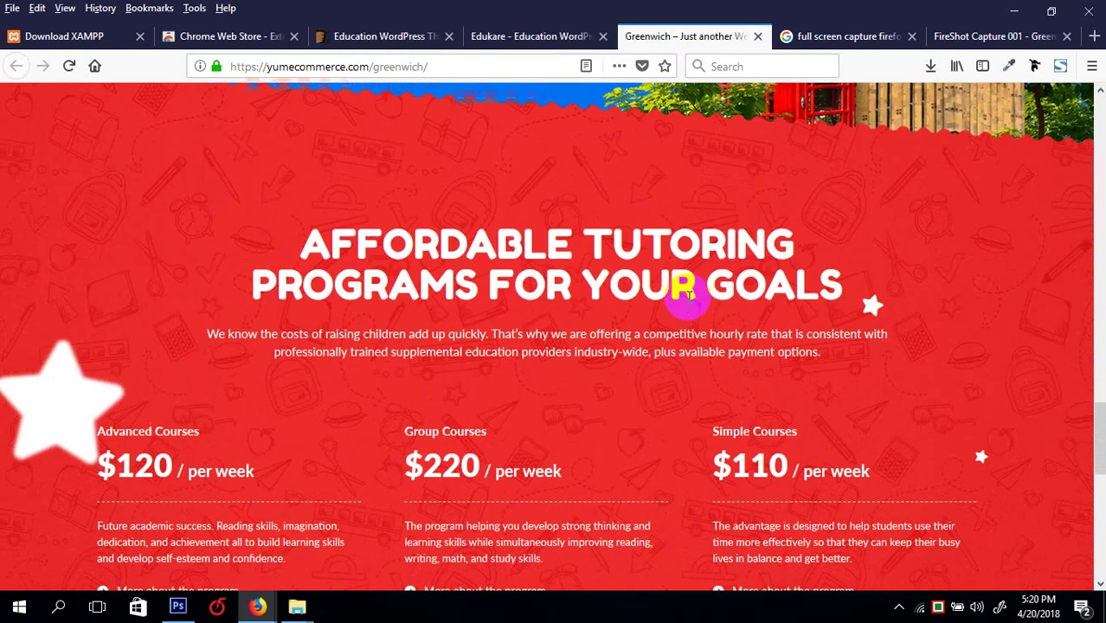
pyautogui.scroll(12, 686, 296)
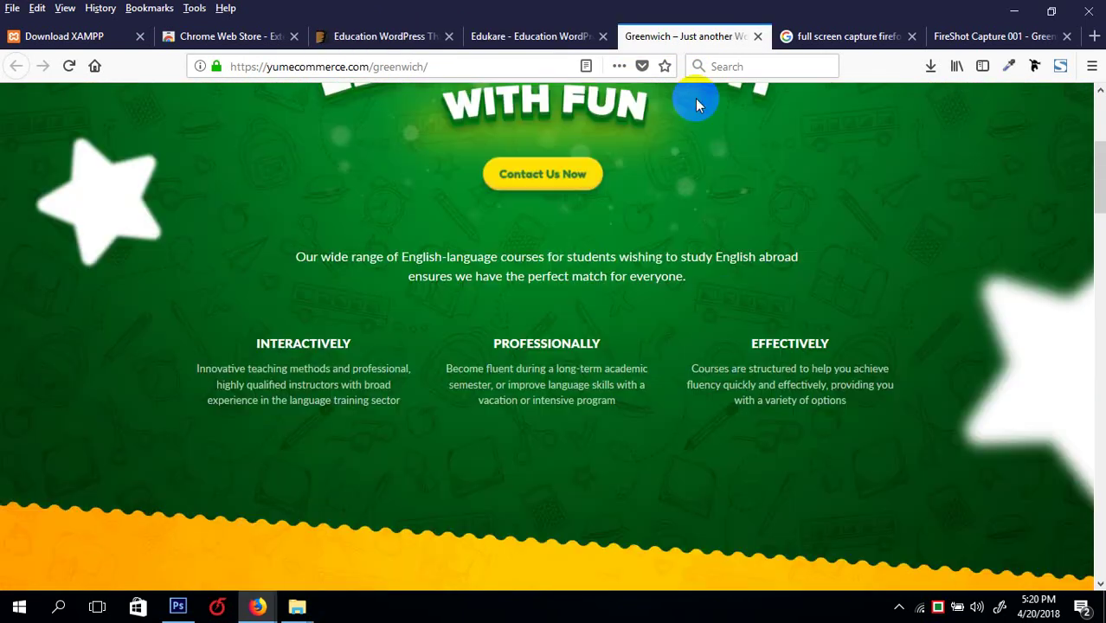
pyautogui.click(756, 36)
pyautogui.click(518, 39)
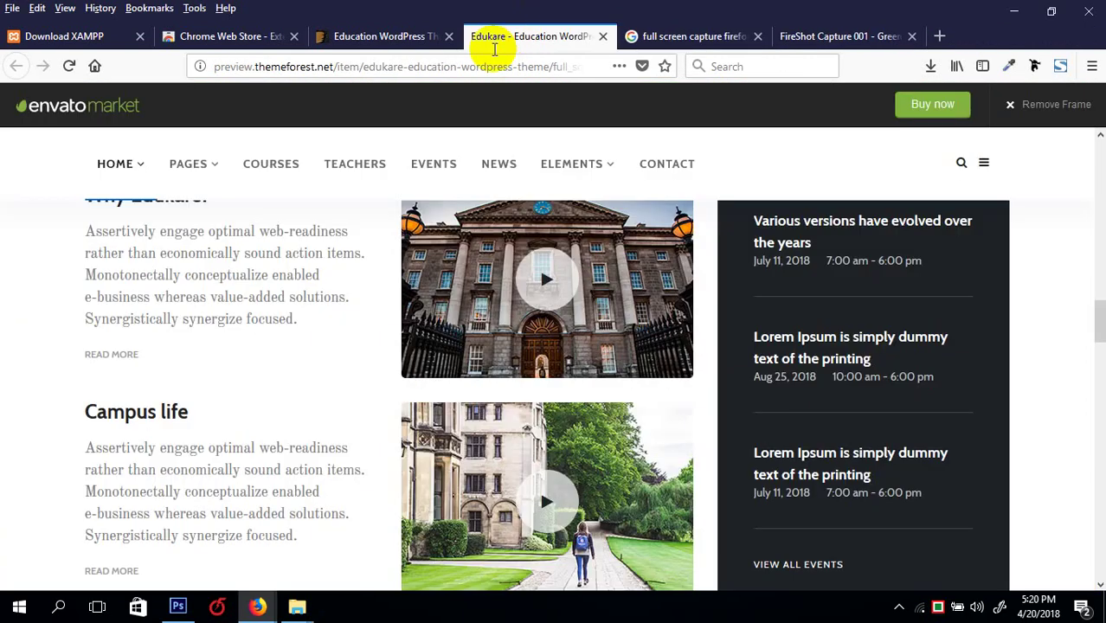
# - Browse the ThemeForest education theme list and open the preview of the Superwise theme, keeping the list in view
pyautogui.click(410, 26)
pyautogui.scroll(4, 571, 259)
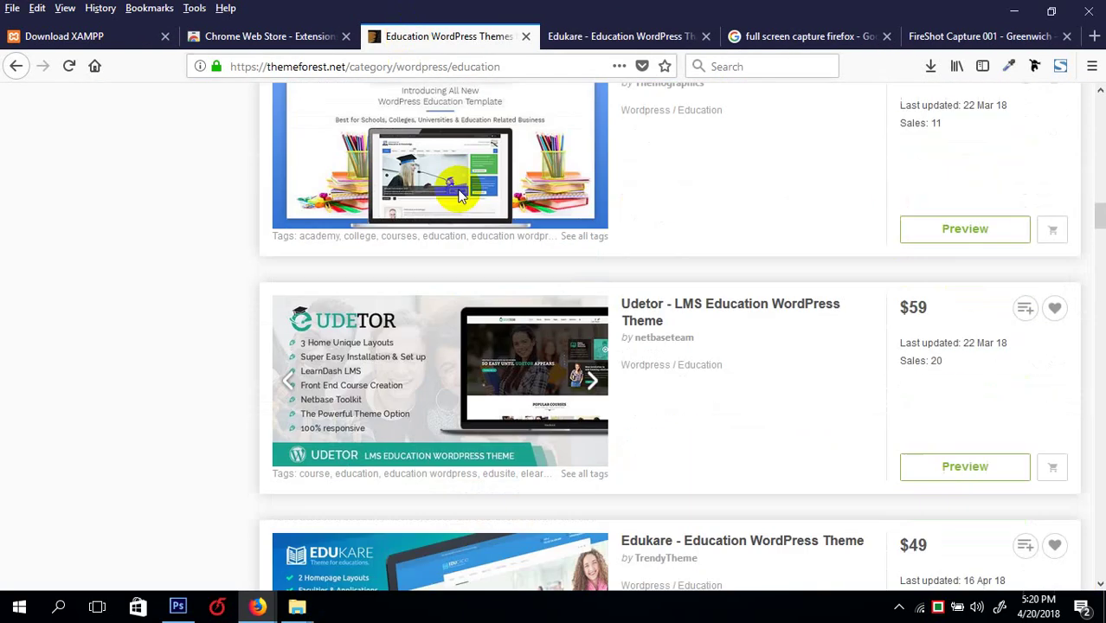
pyautogui.scroll(-5, 751, 424)
pyautogui.scroll(-4, 751, 424)
pyautogui.scroll(3, 749, 420)
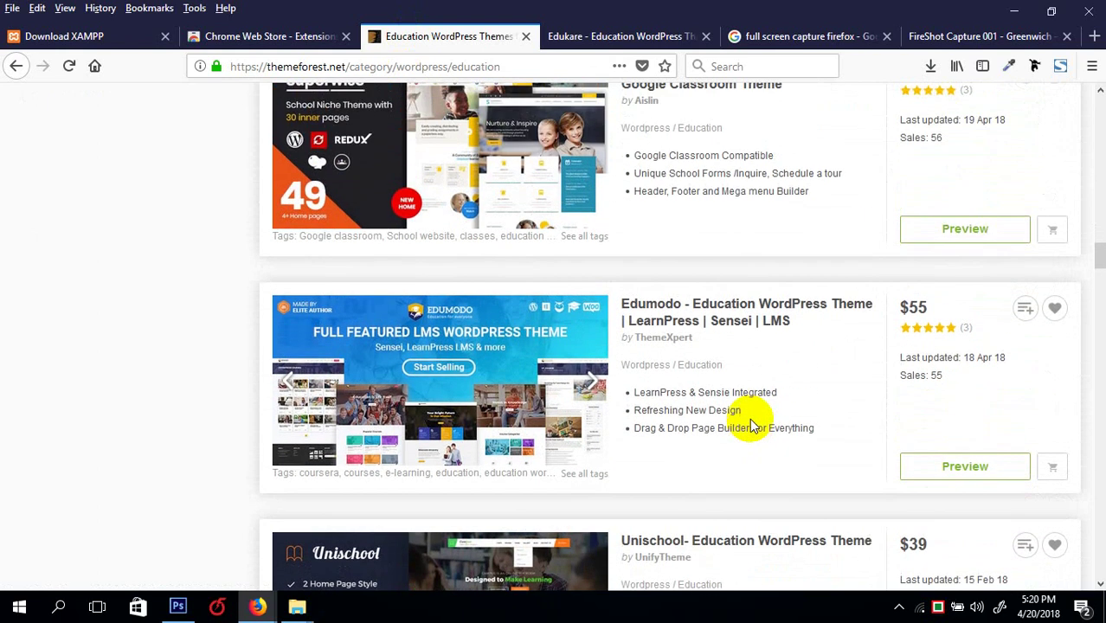
pyautogui.click(965, 415)
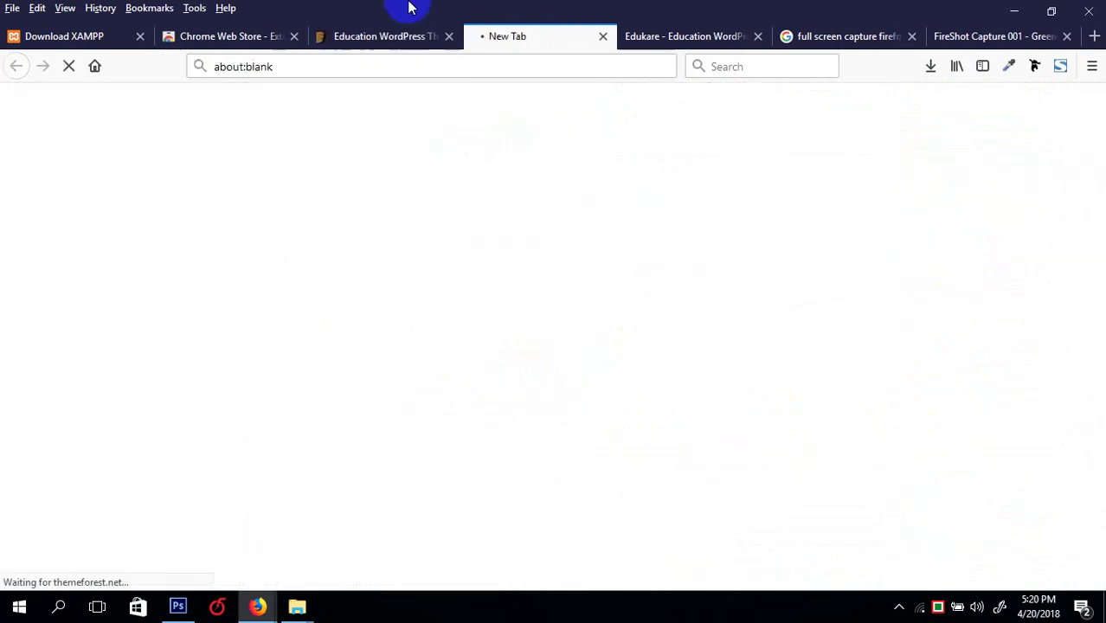
pyautogui.click(383, 36)
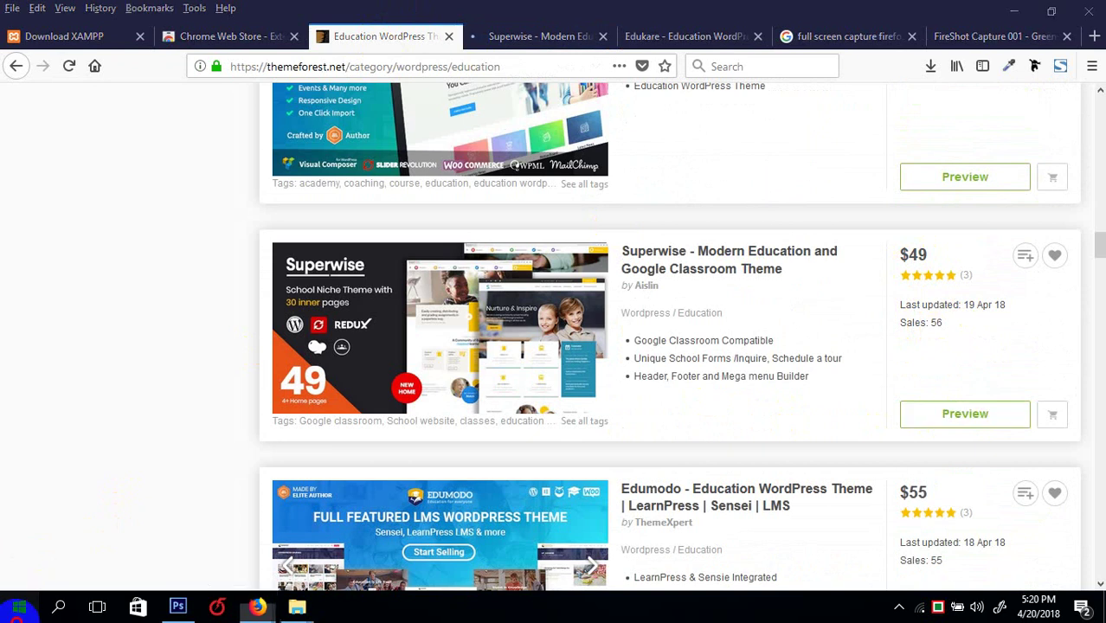
# - Open Calculator and multiply the Superwise theme's price of 49 by its 56 sales
pyautogui.click(19, 607)
pyautogui.scroll(-5, 178, 331)
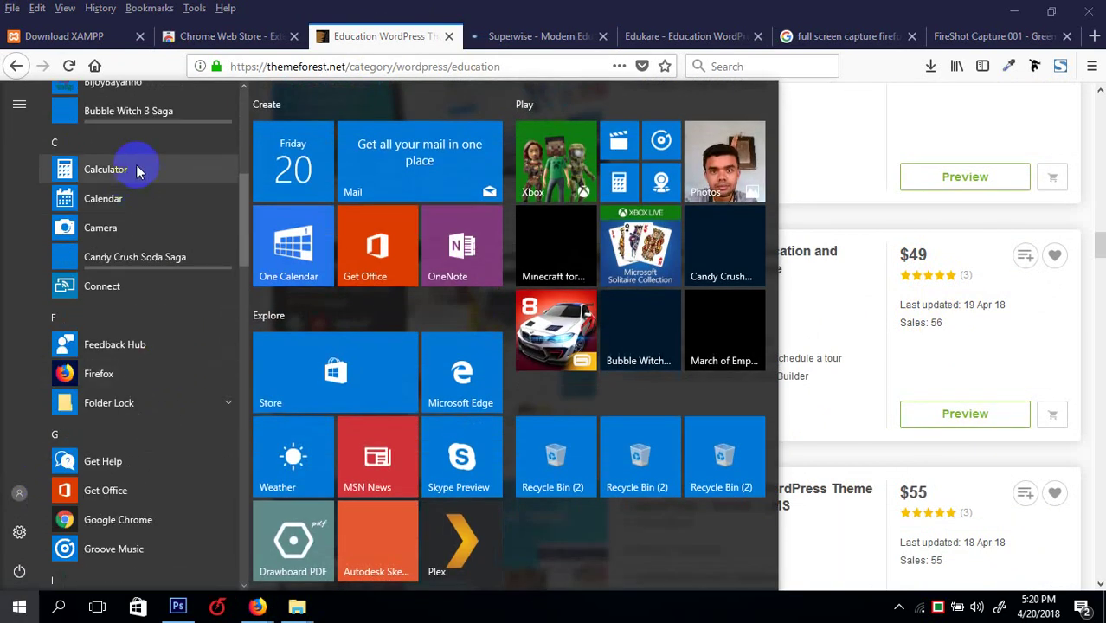
pyautogui.click(138, 169)
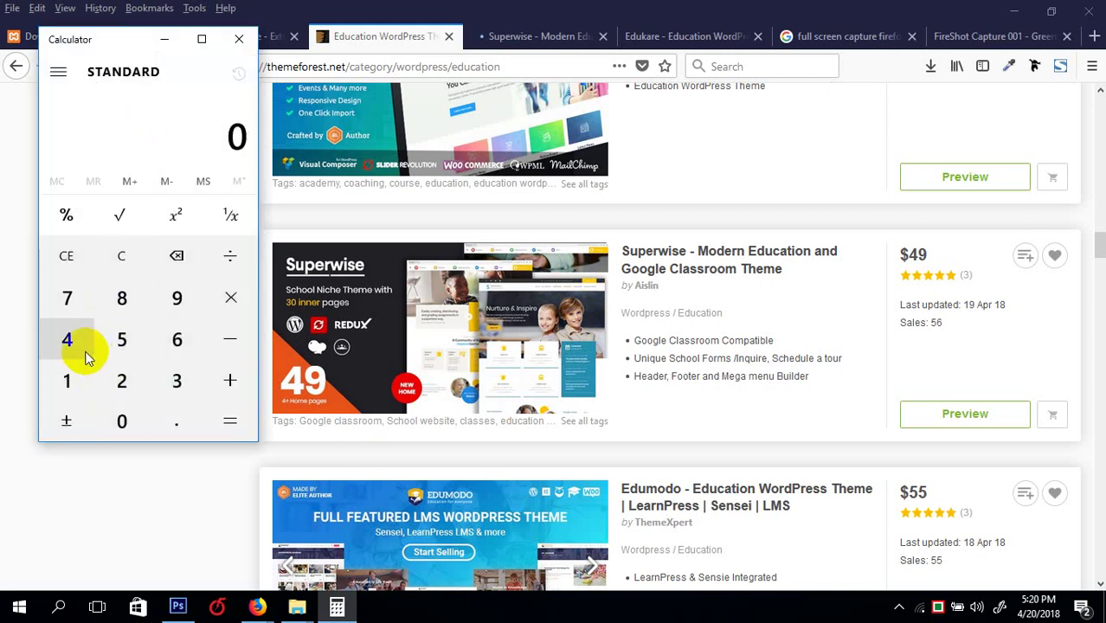
pyautogui.click(87, 351)
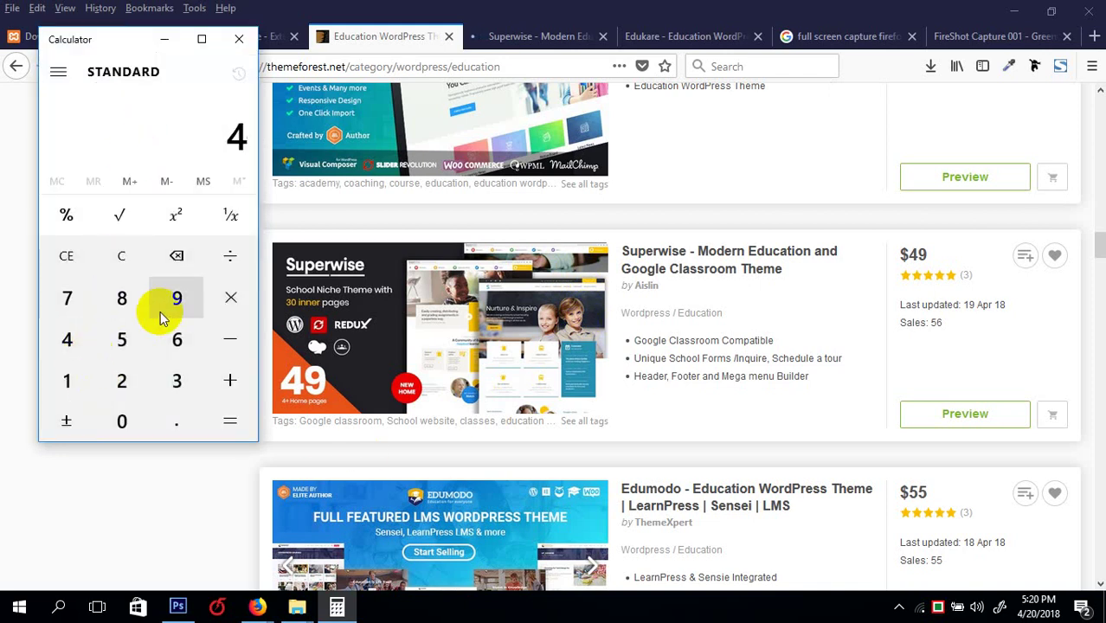
pyautogui.click(229, 300)
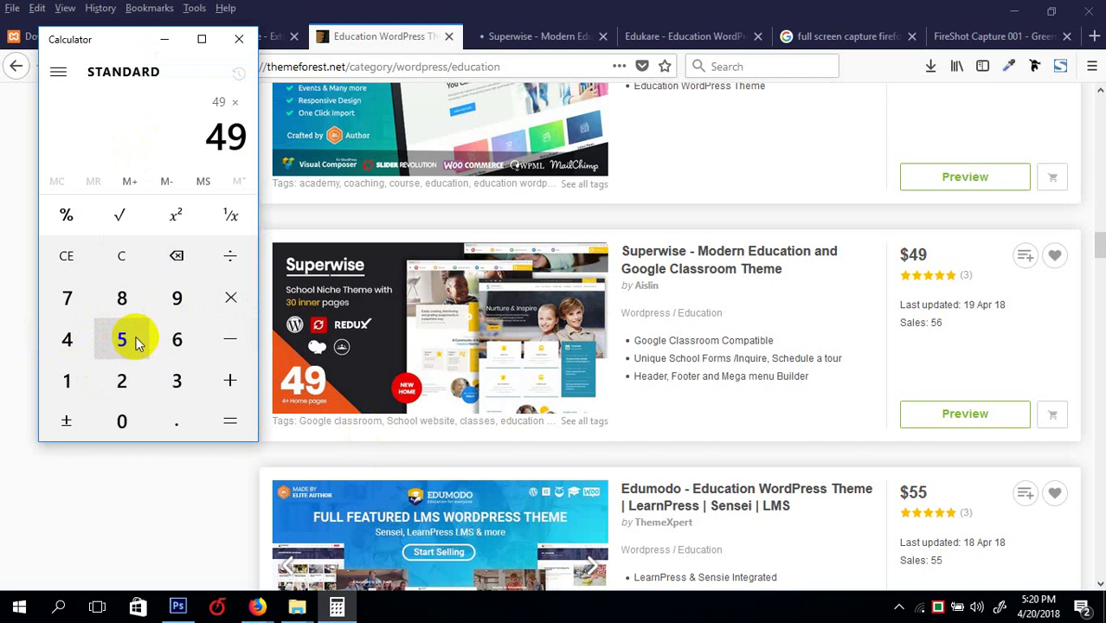
pyautogui.click(130, 341)
pyautogui.click(184, 342)
pyautogui.click(220, 419)
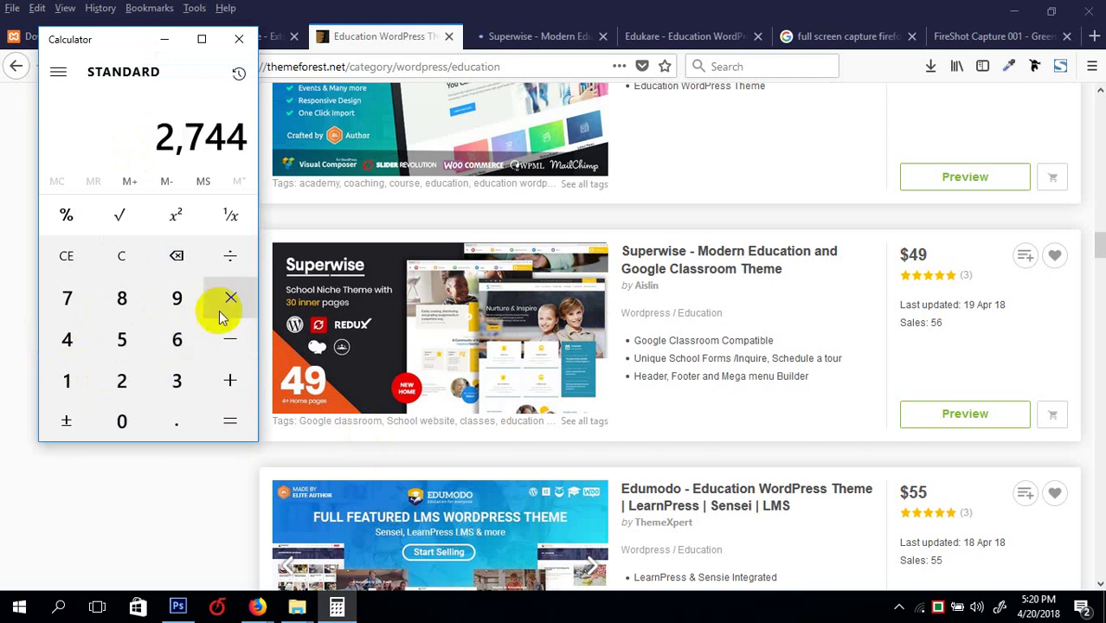
# - Multiply the sales revenue by 80 and close Calculator
pyautogui.click(228, 299)
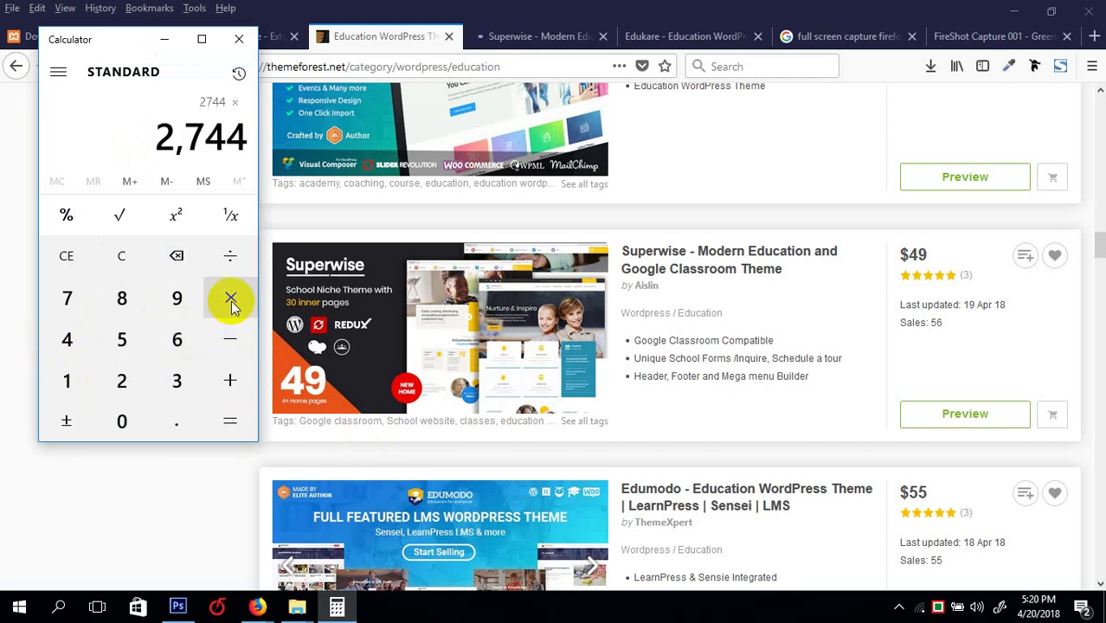
pyautogui.click(122, 419)
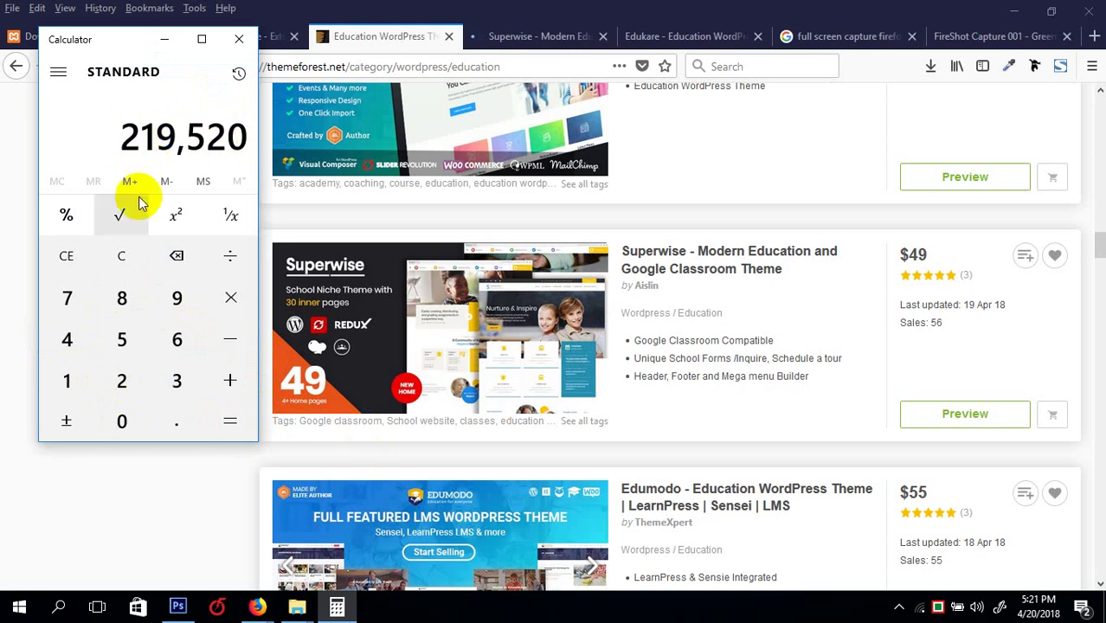
pyautogui.click(229, 40)
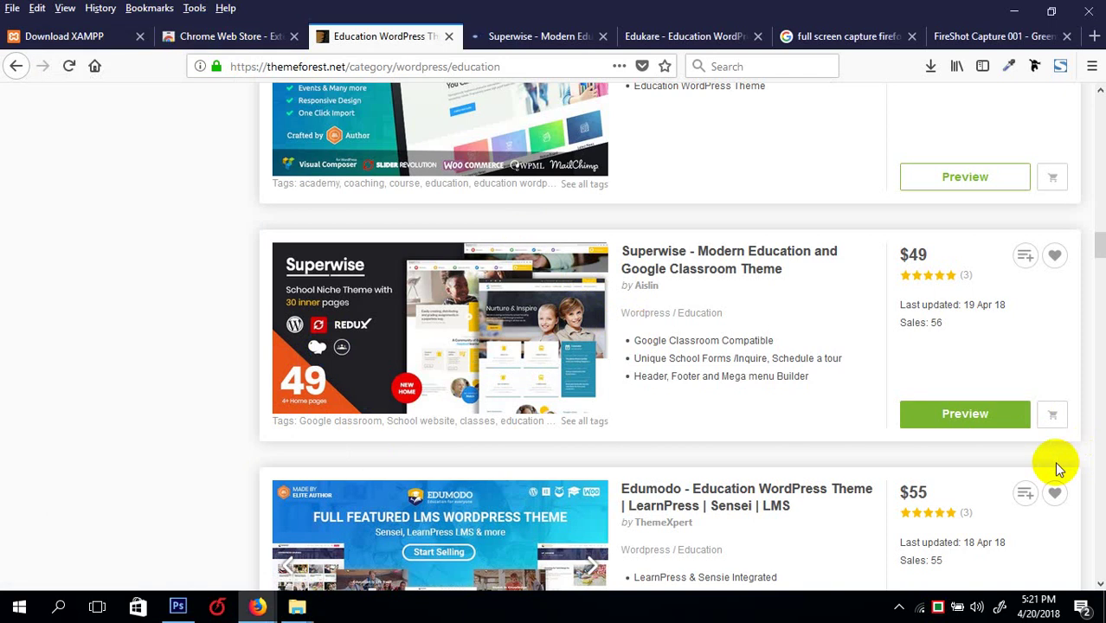
# - Check whether the Superwise preview has loaded and look at the Superwise and Edumodo entries in the theme list
pyautogui.click(510, 38)
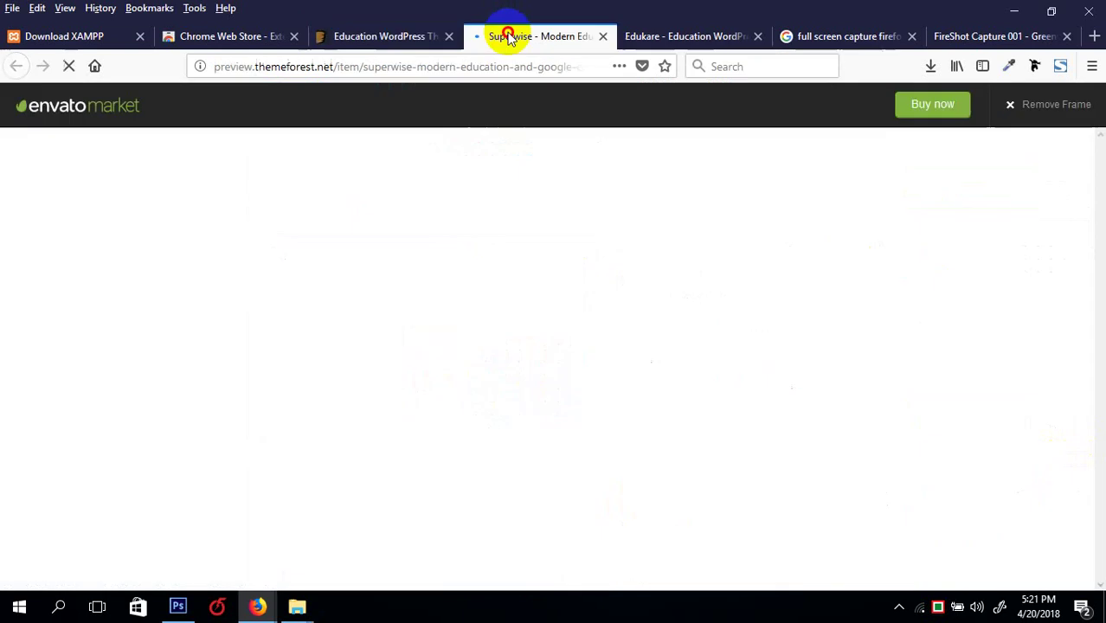
pyautogui.click(375, 37)
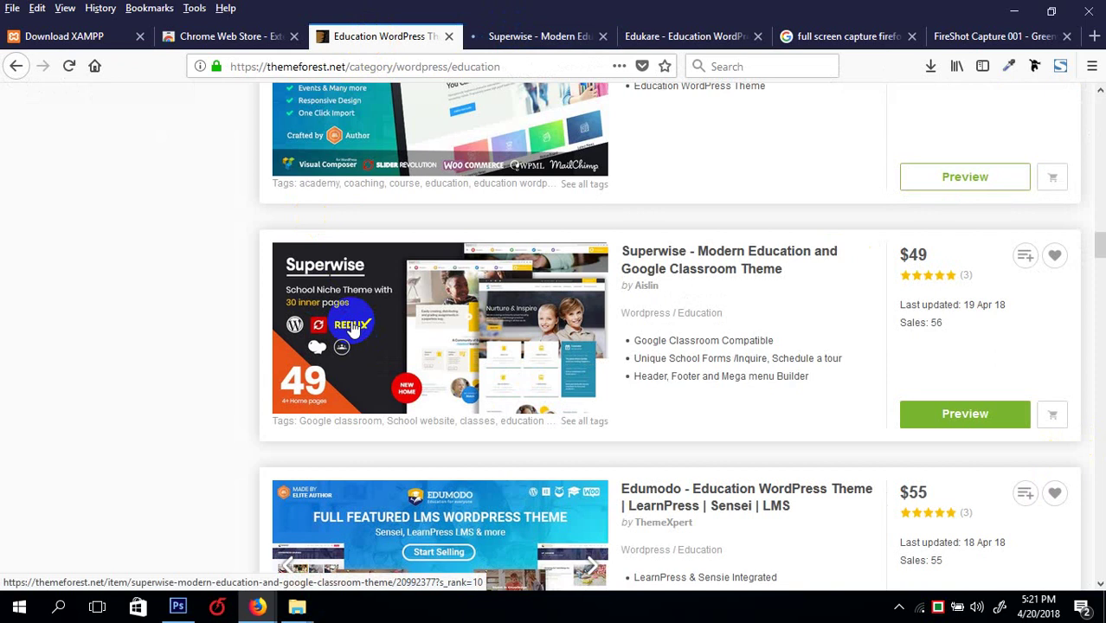
pyautogui.scroll(-2, 582, 325)
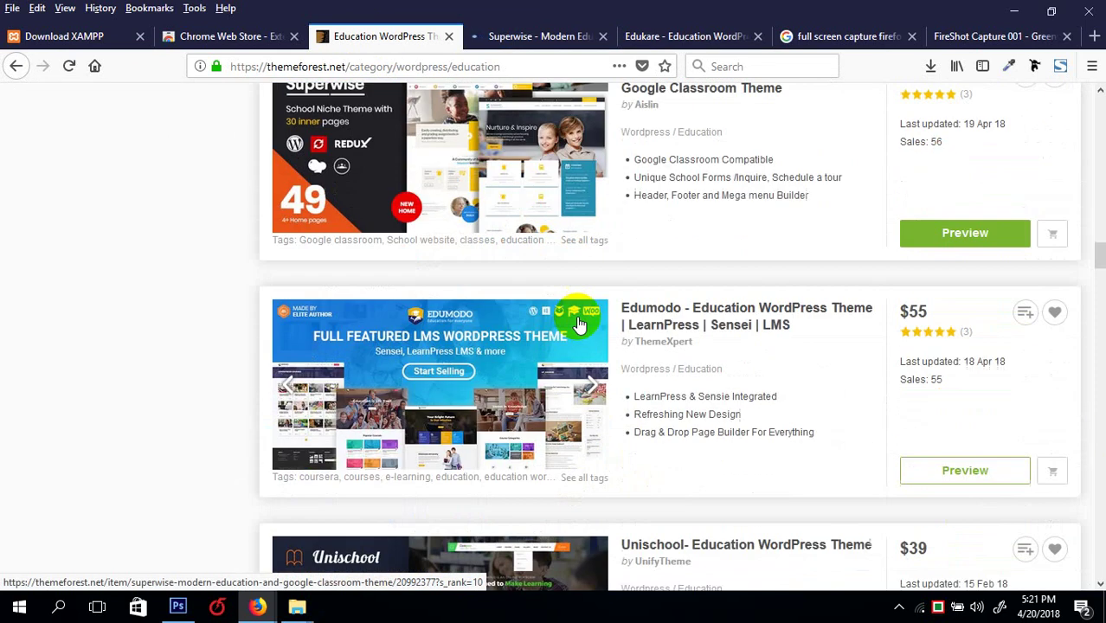
pyautogui.click(513, 37)
# - Re-examine the Edukare preview's header navigation, hero slider and Why Edukare section, and return to the Superwise preview
pyautogui.click(696, 36)
pyautogui.scroll(10, 425, 333)
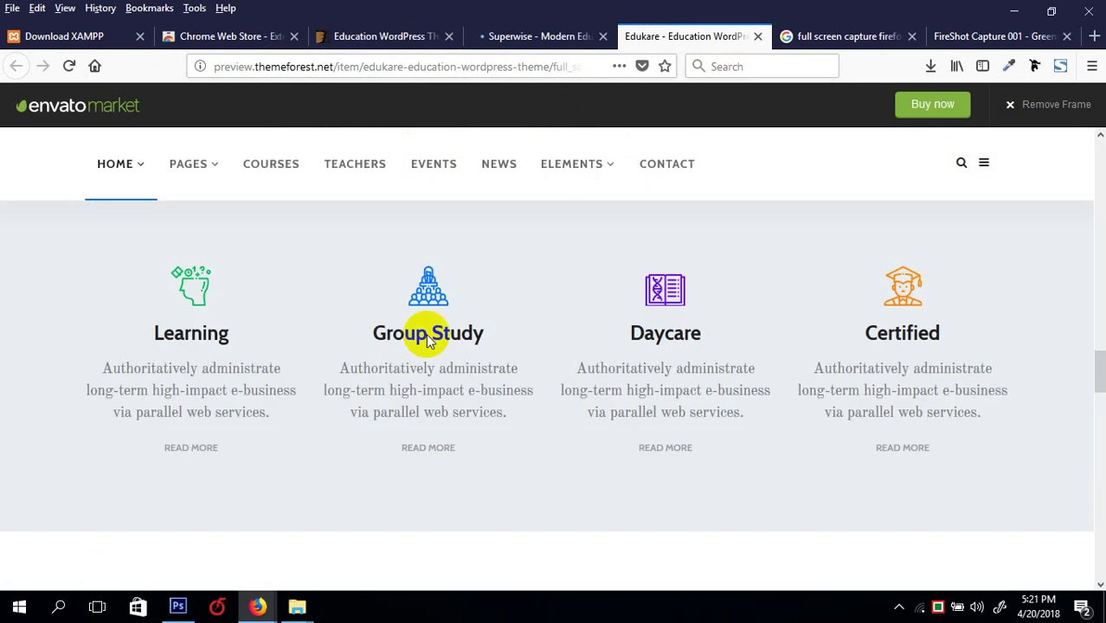
pyautogui.scroll(-2, 426, 333)
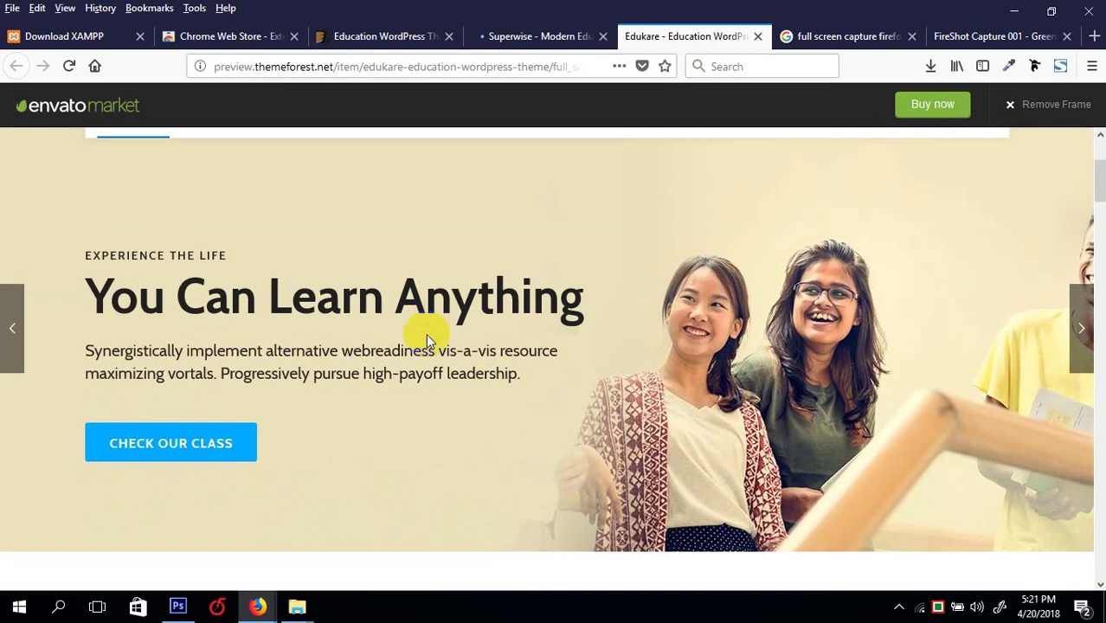
pyautogui.scroll(2, 426, 333)
pyautogui.scroll(-3, 368, 335)
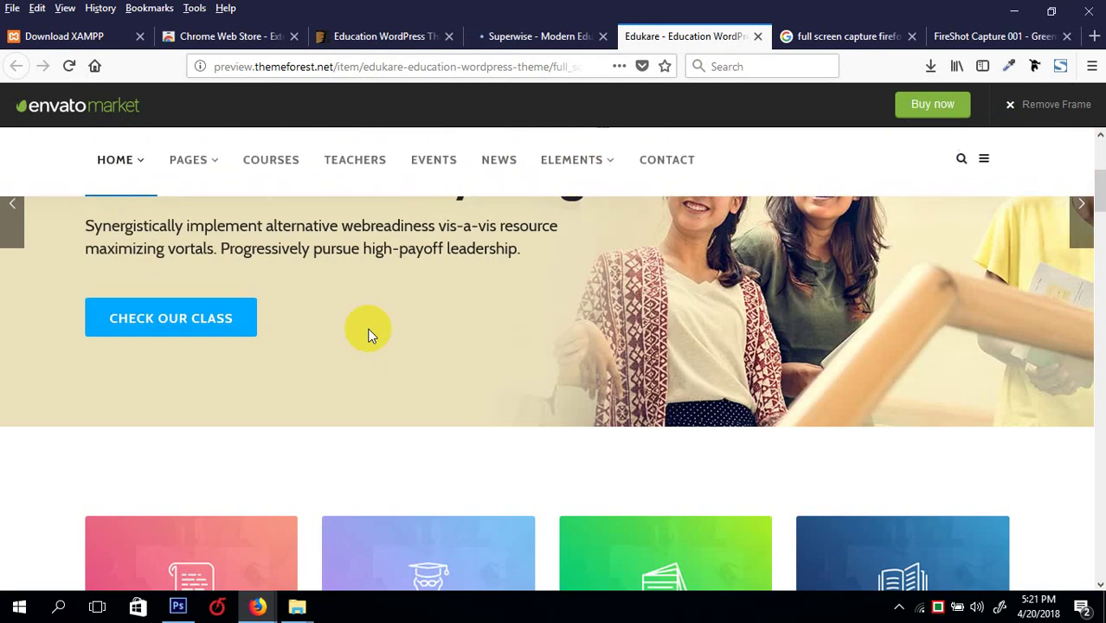
pyautogui.scroll(3, 370, 333)
pyautogui.moveTo(193, 296)
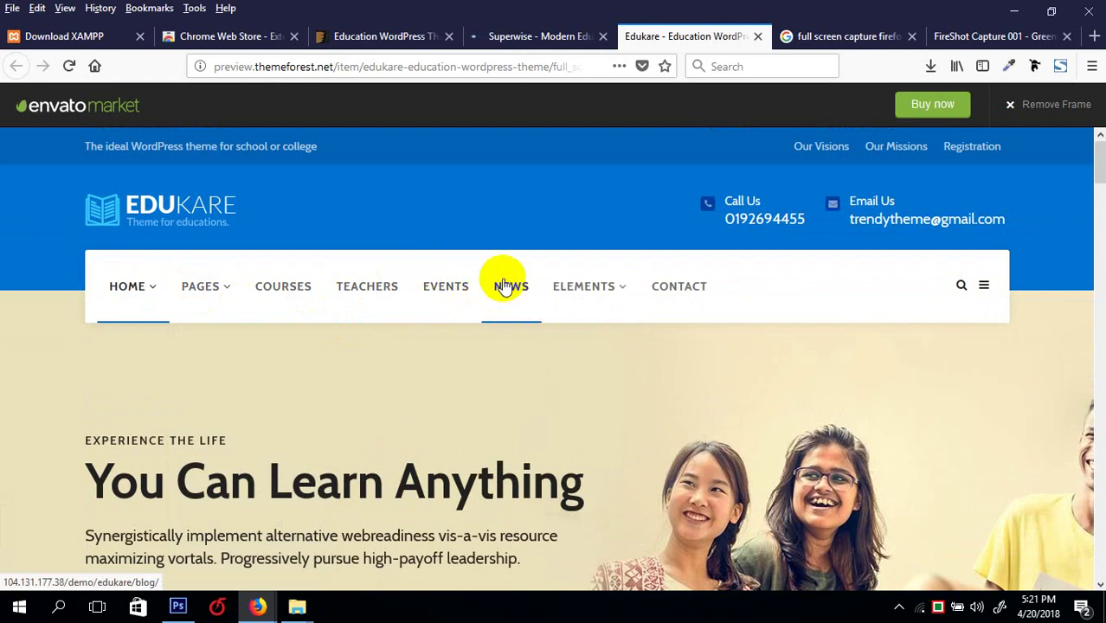
pyautogui.scroll(-15, 432, 299)
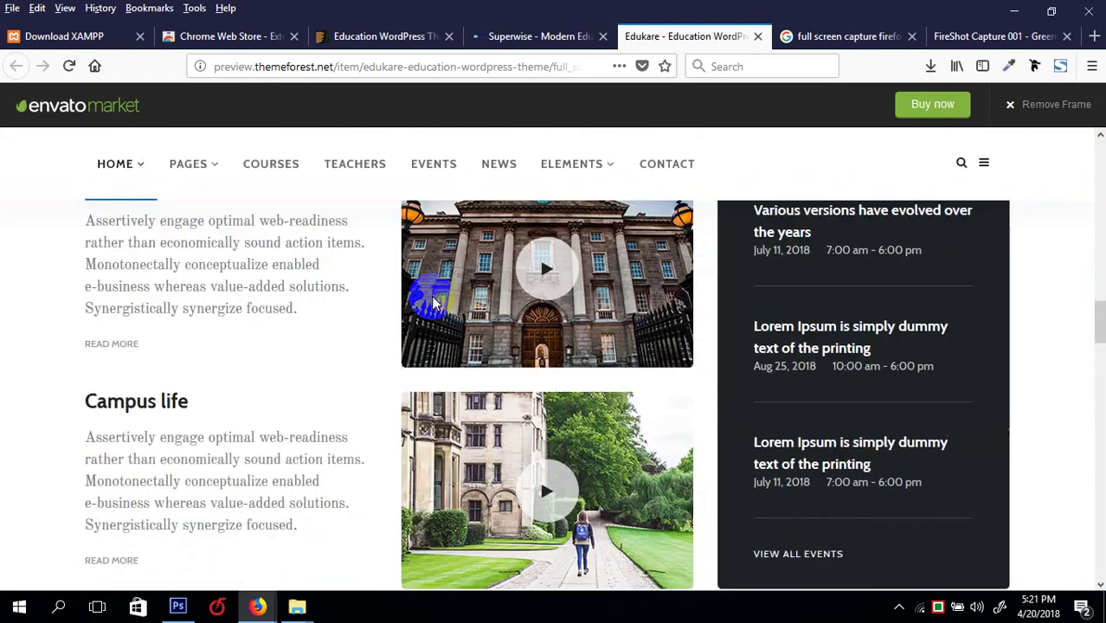
pyautogui.scroll(8, 432, 297)
pyautogui.scroll(-5, 432, 298)
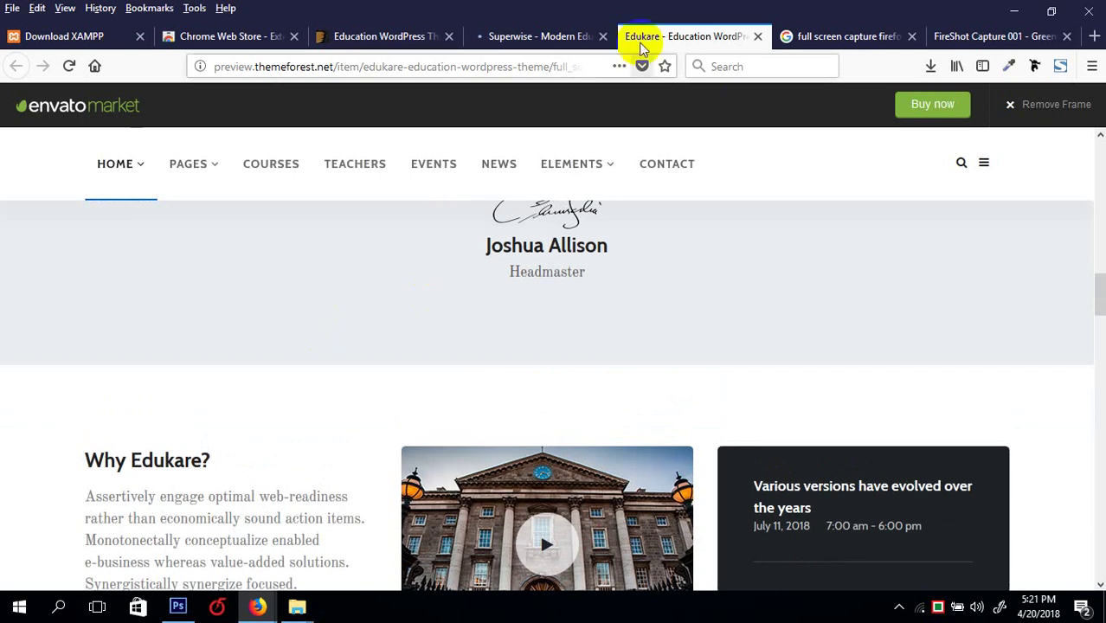
pyautogui.click(538, 39)
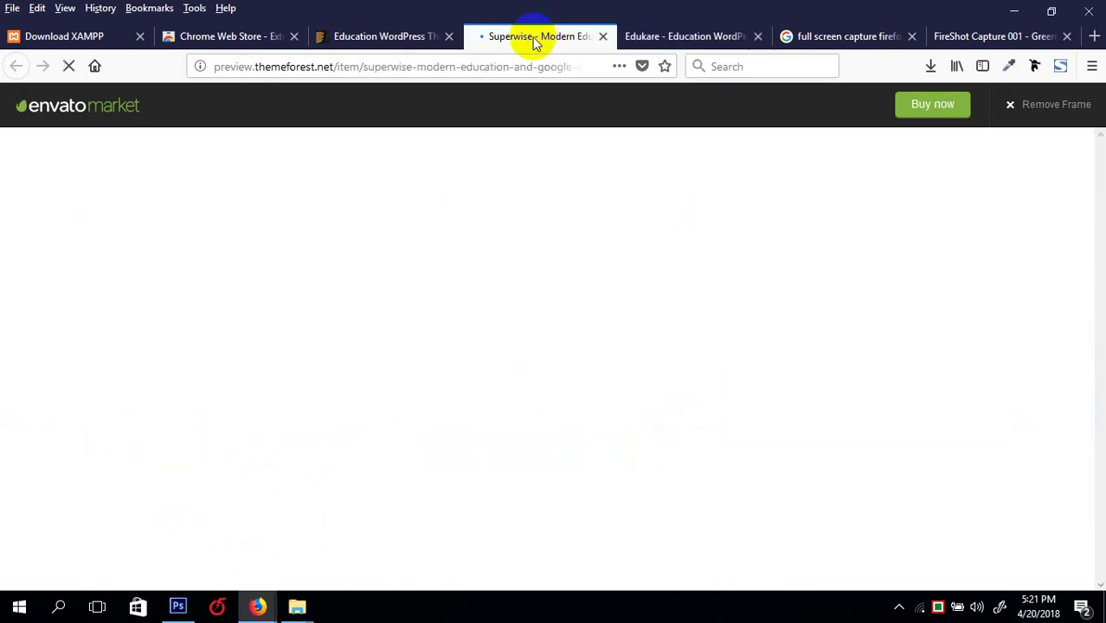
# - Browse the education theme list down to the Greenville and NotaCorda entries, and check whether the Superwise preview has loaded
pyautogui.click(378, 39)
pyautogui.scroll(-6, 493, 285)
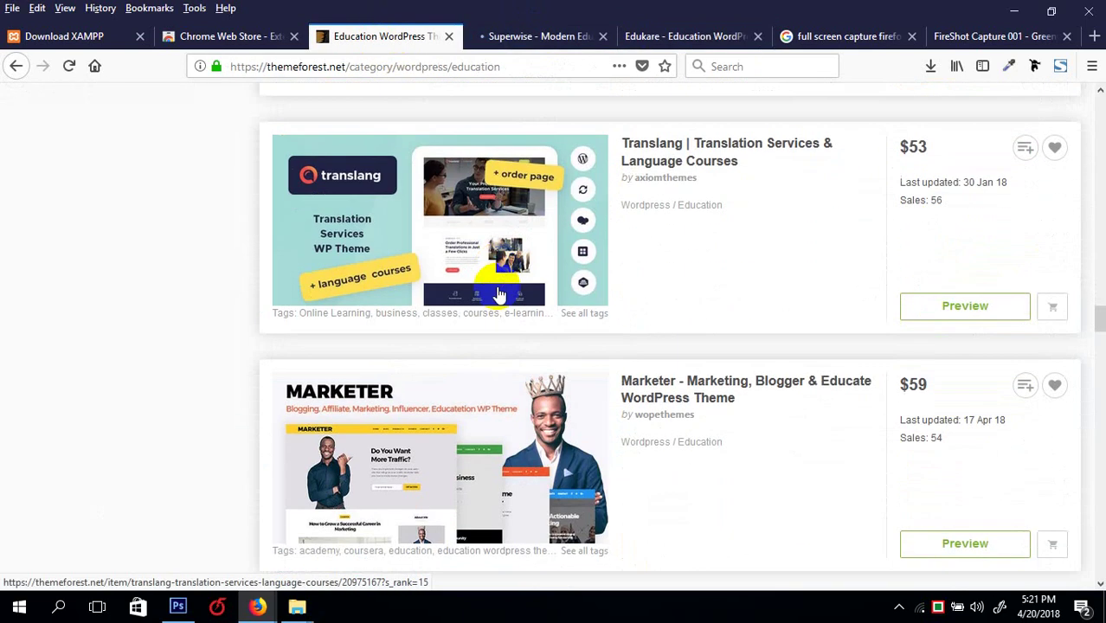
pyautogui.scroll(-15, 497, 292)
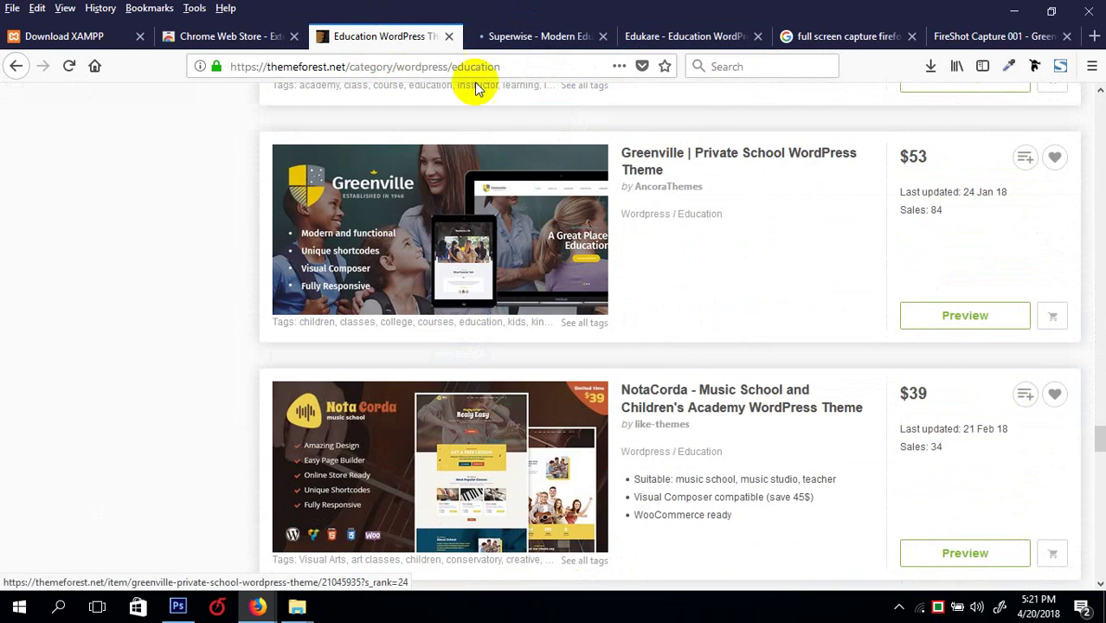
pyautogui.click(531, 38)
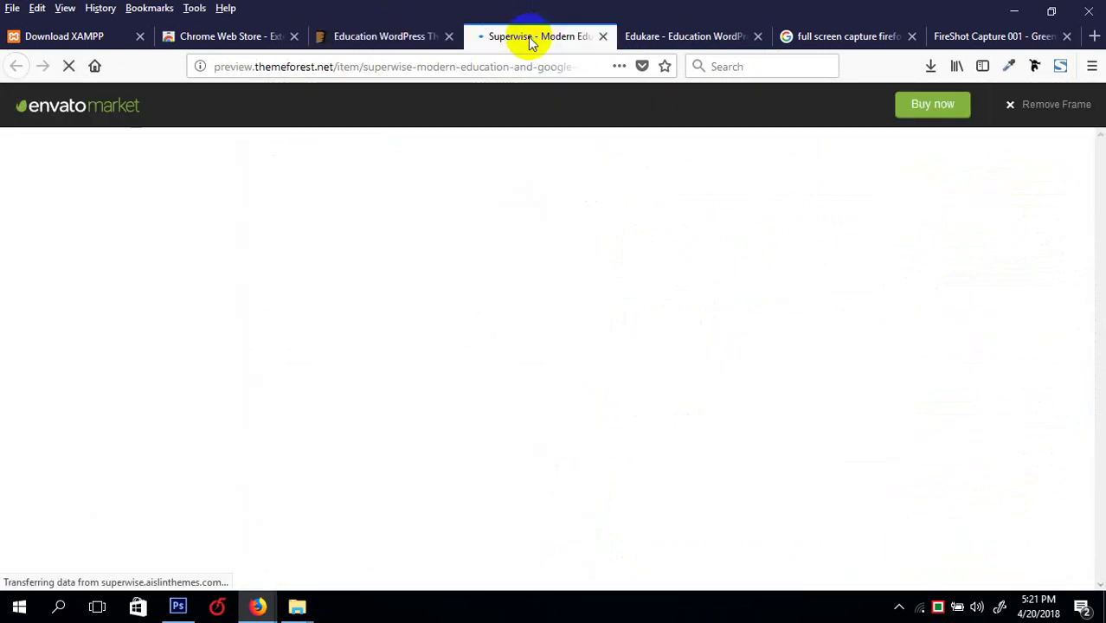
# - Examine the Edukare preview's testimonials, image cards and the row of Scholarship News, Admission Now, Notice Board and Latest News cards
pyautogui.click(659, 40)
pyautogui.scroll(-10, 577, 372)
pyautogui.scroll(5, 576, 348)
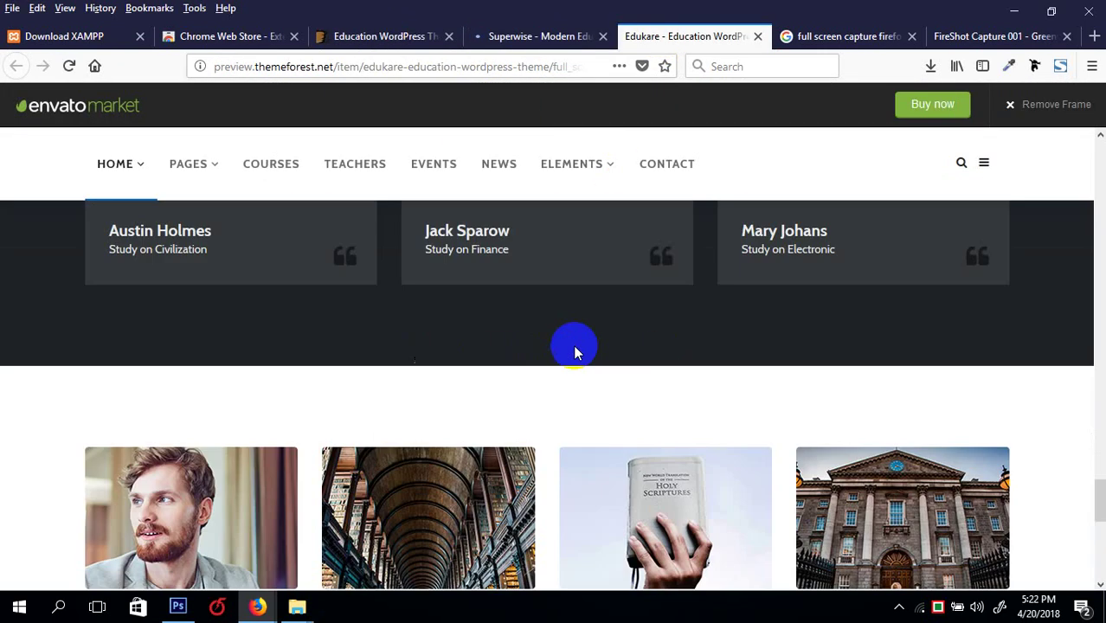
pyautogui.scroll(-5, 575, 347)
pyautogui.scroll(8, 576, 348)
pyautogui.scroll(15, 573, 346)
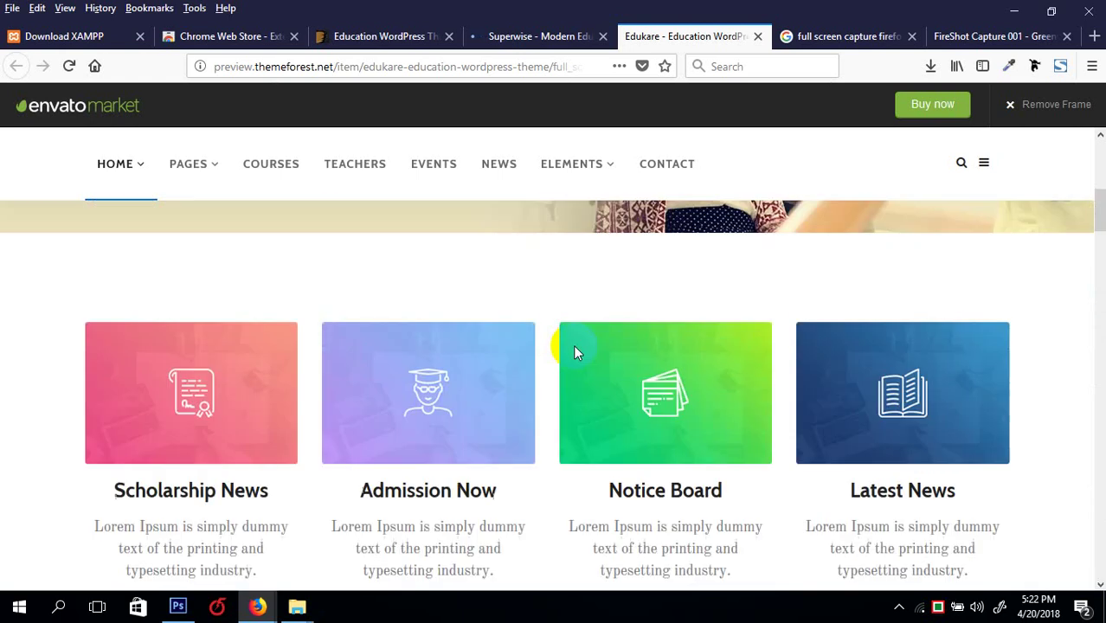
pyautogui.click(523, 39)
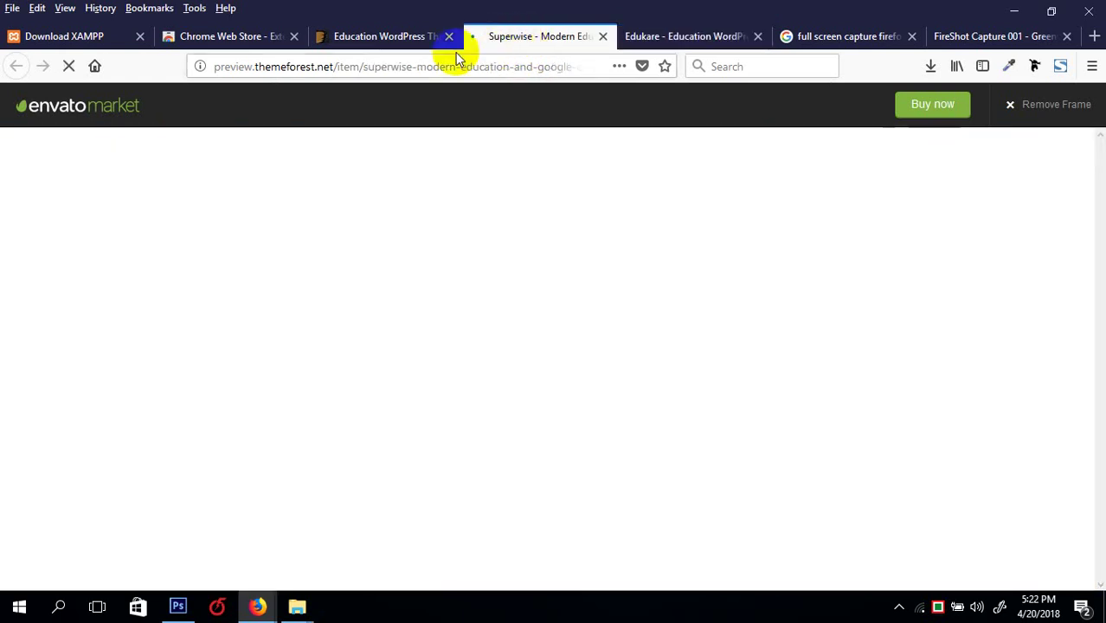
pyautogui.click(373, 35)
pyautogui.click(547, 42)
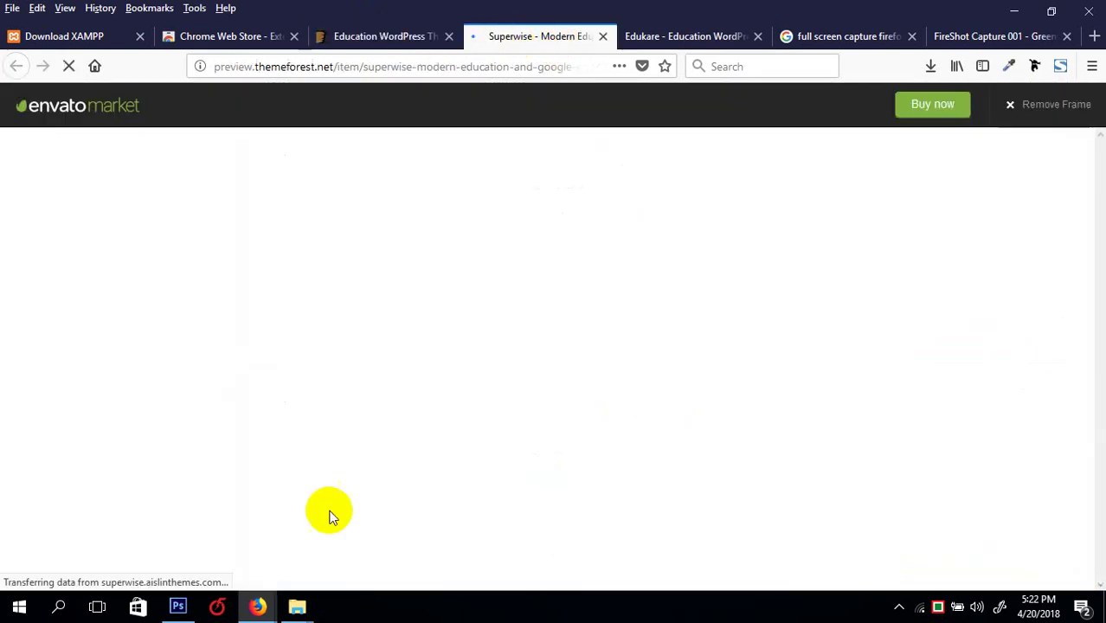
pyautogui.click(647, 38)
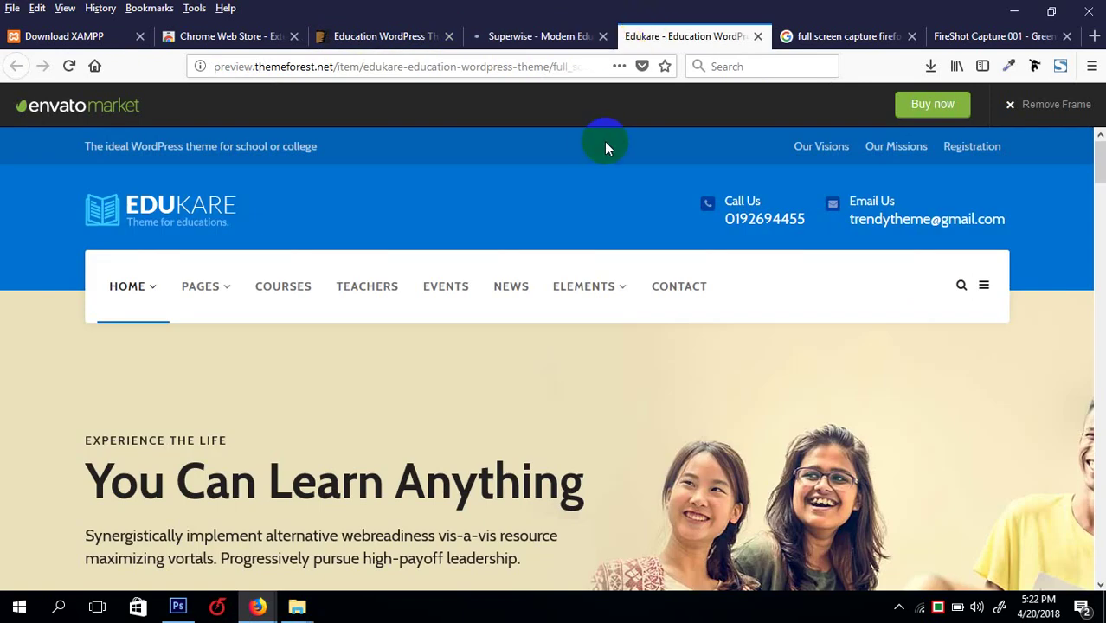
pyautogui.click(497, 38)
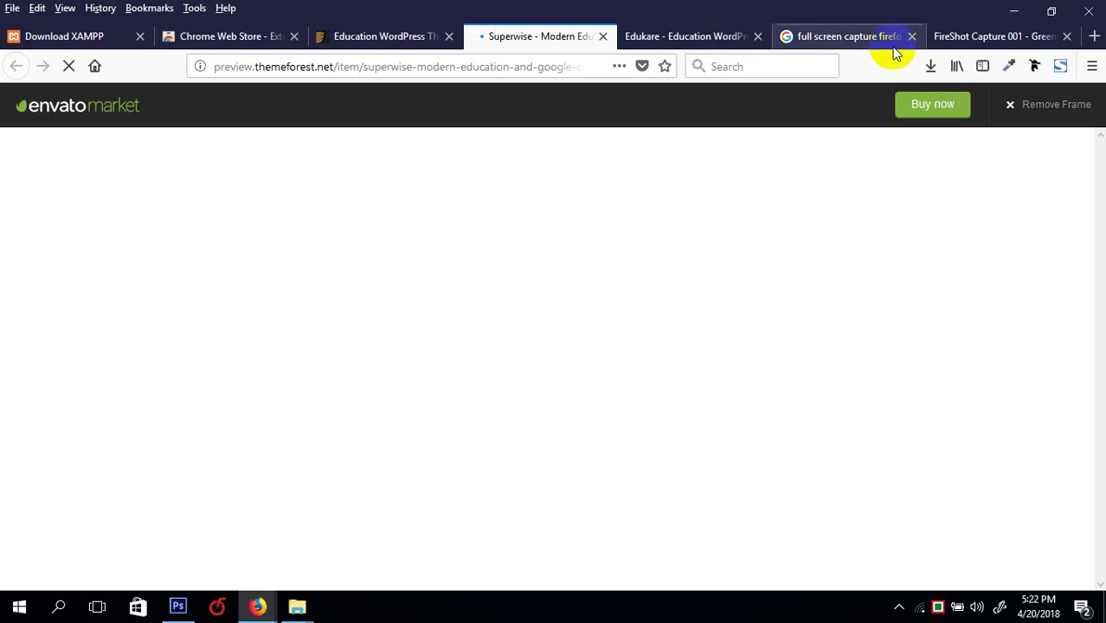
pyautogui.click(800, 36)
pyautogui.scroll(-10, 474, 173)
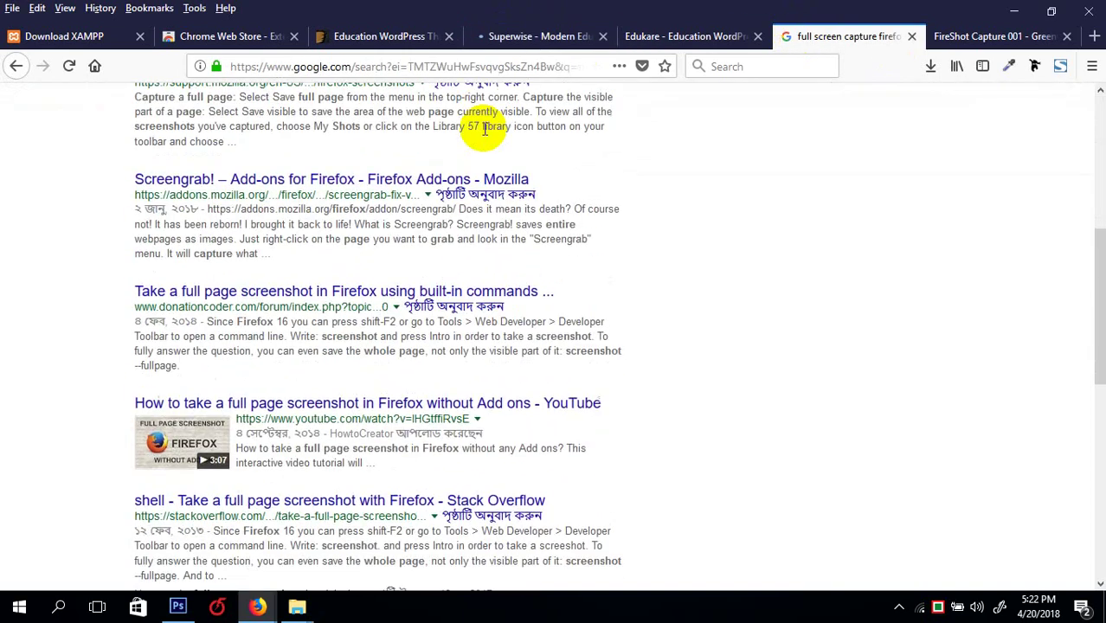
pyautogui.click(519, 38)
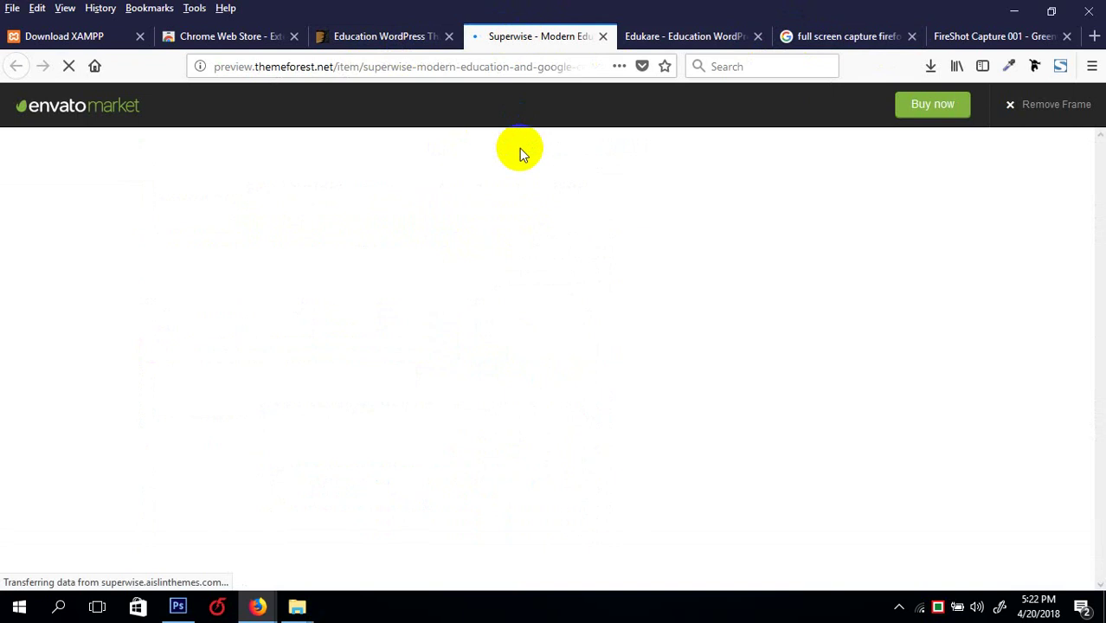
pyautogui.click(672, 35)
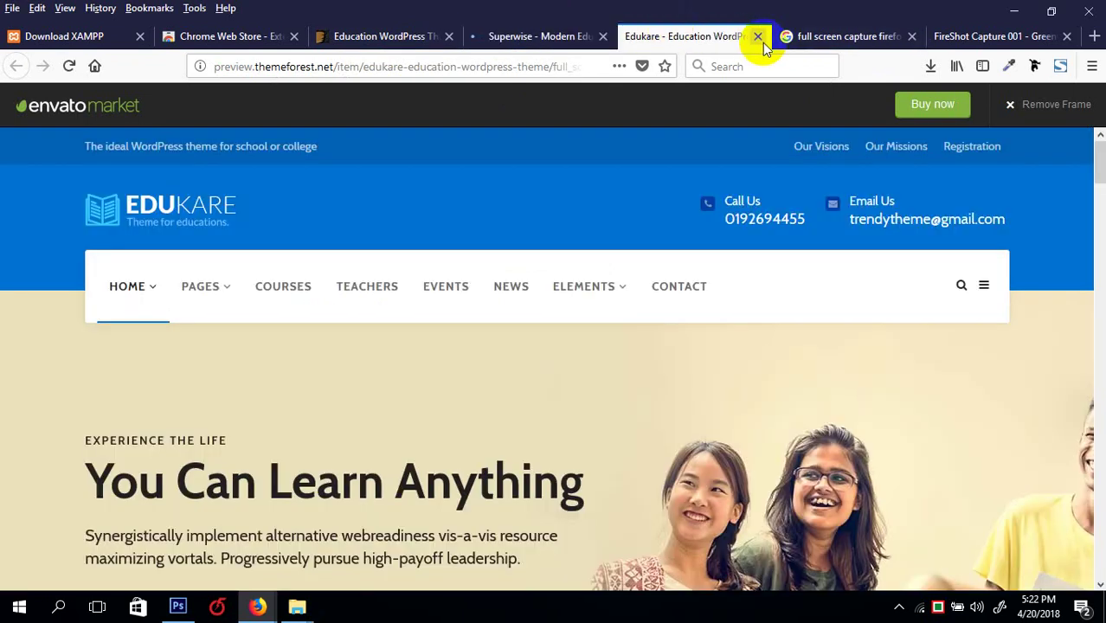
pyautogui.click(523, 41)
pyautogui.click(708, 39)
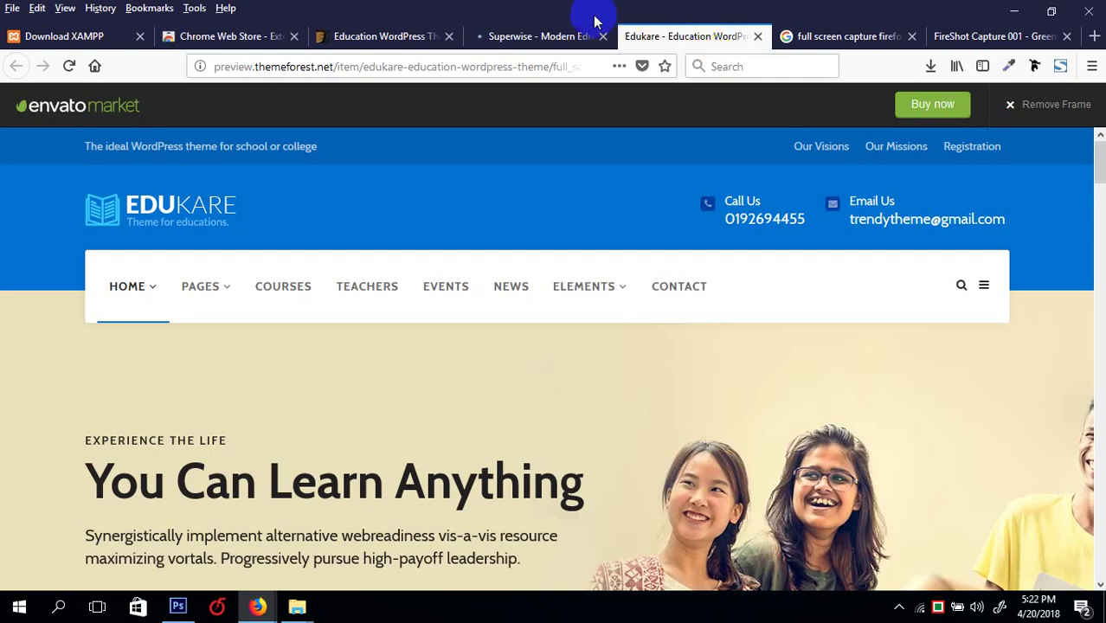
pyautogui.click(528, 41)
pyautogui.click(360, 37)
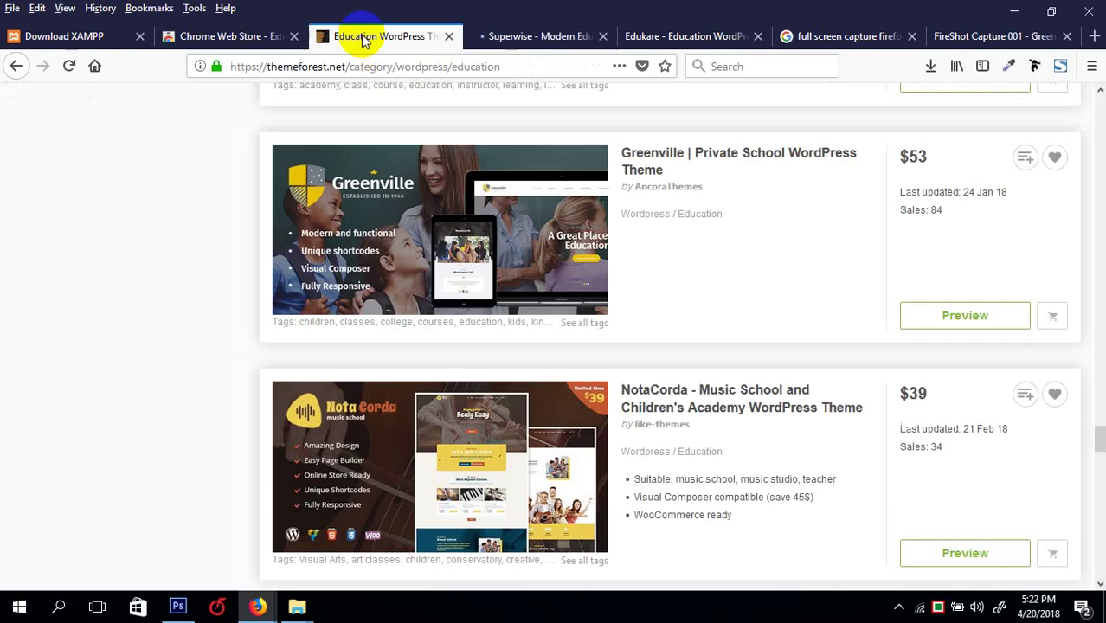
# - Reload the Superwise theme preview from its current address
pyautogui.click(522, 36)
pyautogui.click(552, 70)
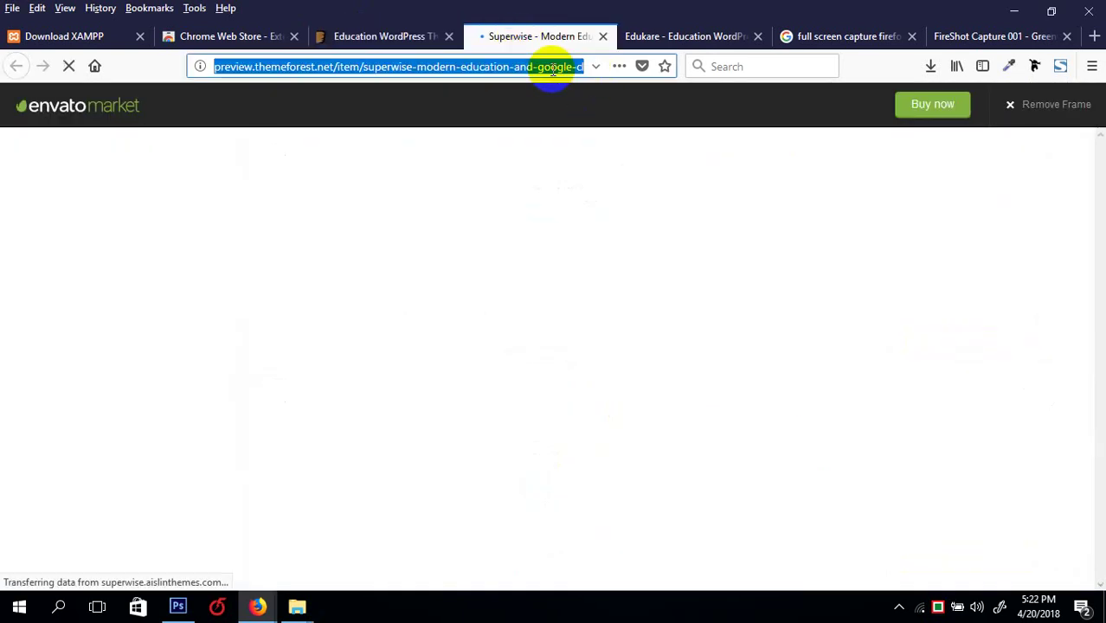
pyautogui.press('Return')
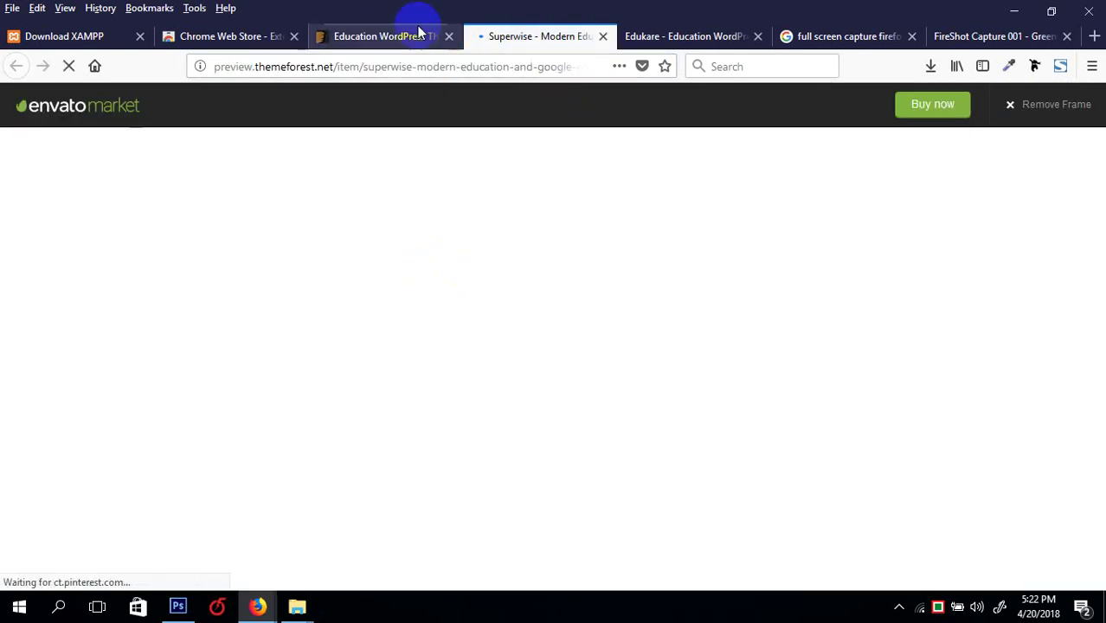
# - Find the Taalem education LMS theme further down the theme list and open its page in a new tab
pyautogui.click(407, 33)
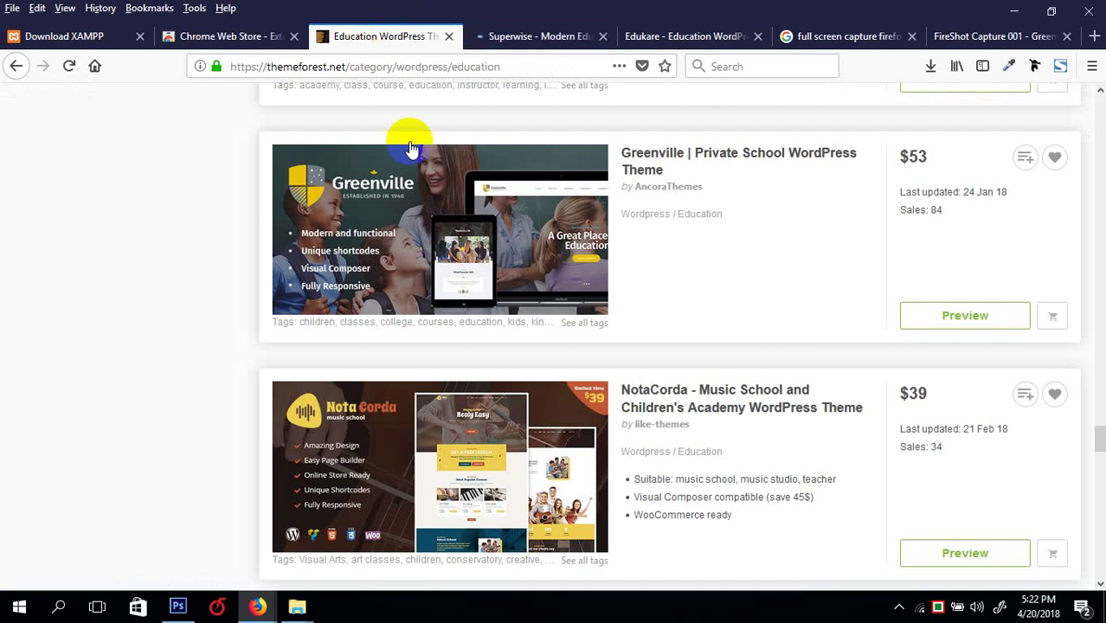
pyautogui.scroll(-6, 435, 192)
pyautogui.scroll(-4, 439, 198)
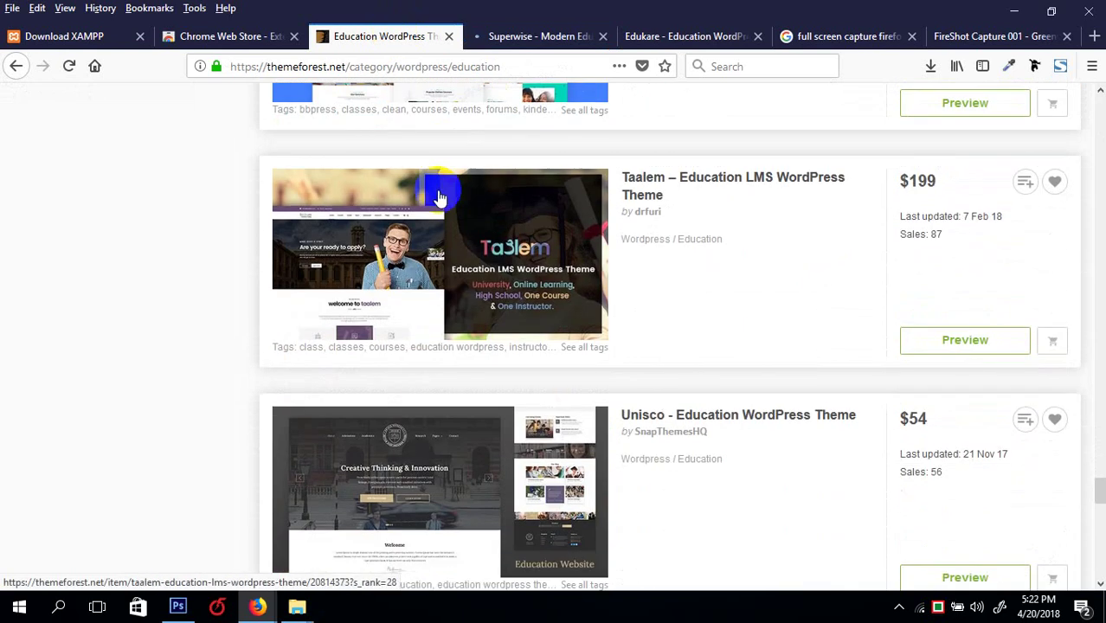
pyautogui.rightClick(478, 275)
pyautogui.click(502, 284)
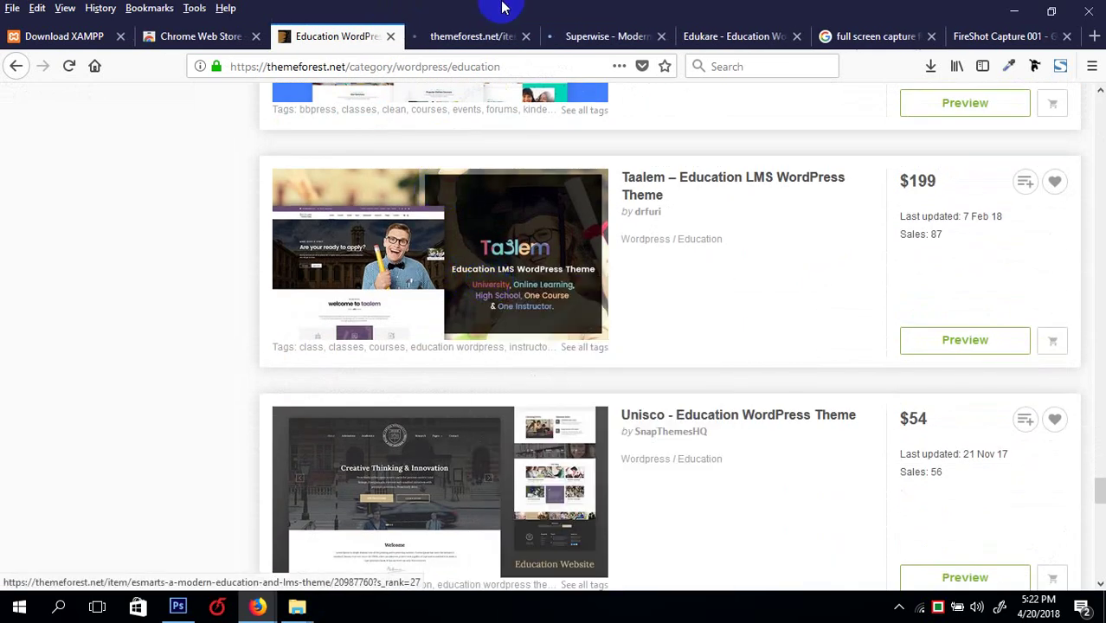
pyautogui.click(476, 34)
# - Review the Superwise preview's introduction, school demos and feature list, and close the preview
pyautogui.click(623, 34)
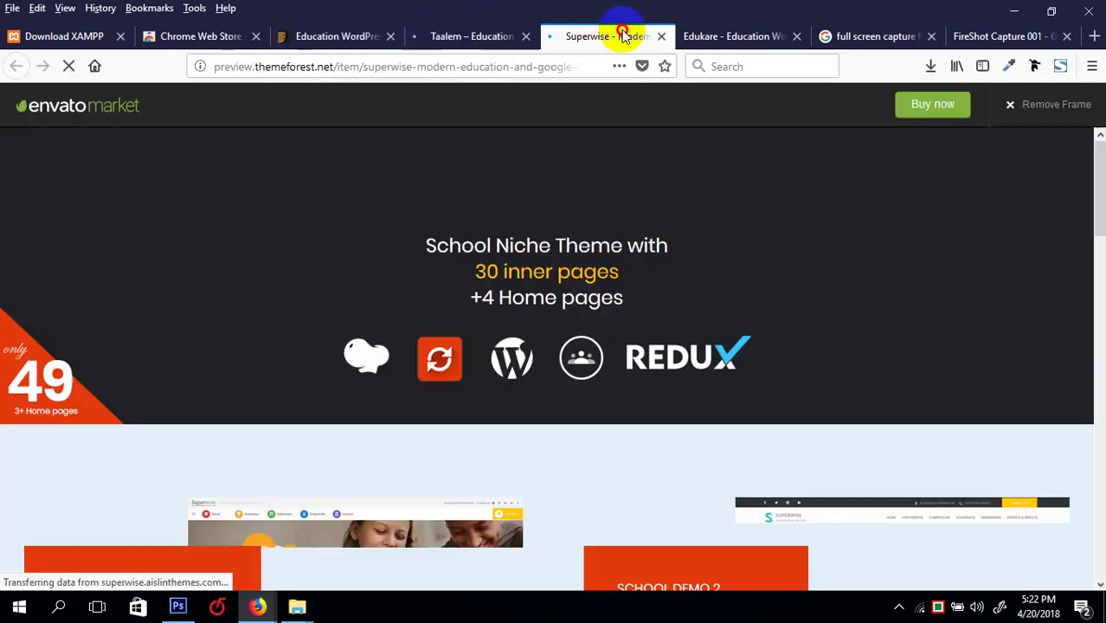
pyautogui.scroll(-10, 592, 249)
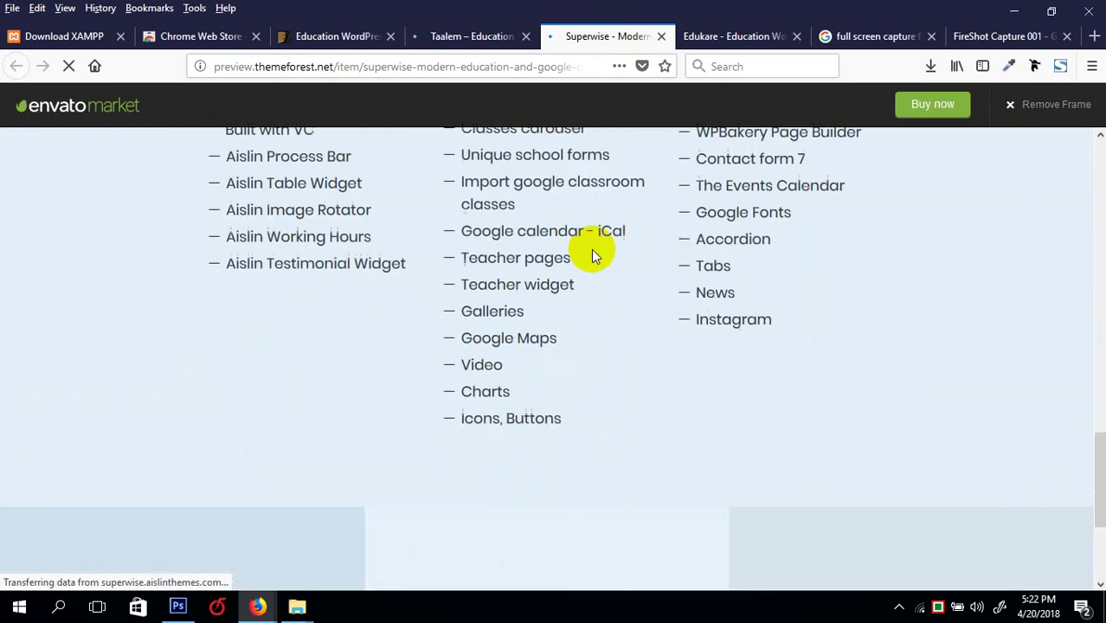
pyautogui.scroll(-3, 593, 250)
pyautogui.scroll(12, 594, 249)
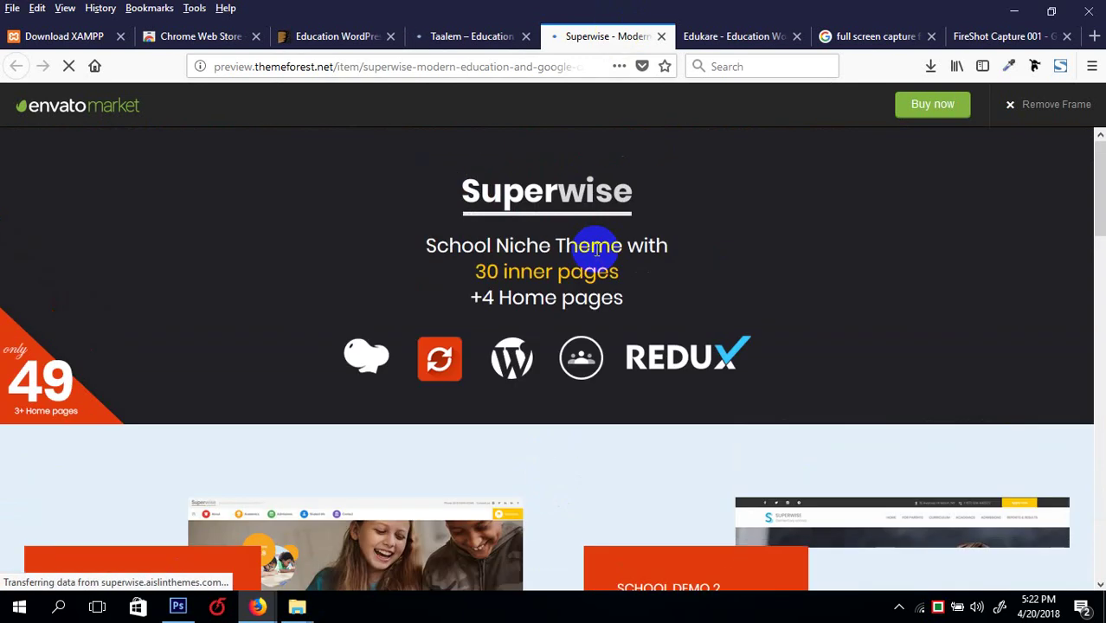
pyautogui.scroll(-13, 595, 249)
pyautogui.scroll(13, 594, 249)
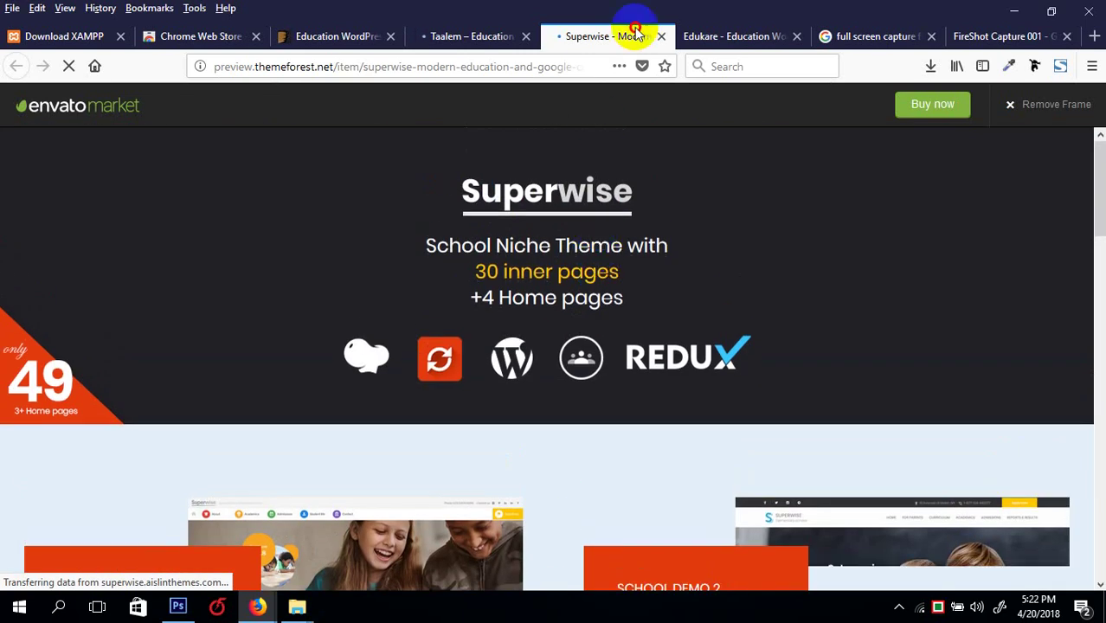
pyautogui.click(660, 36)
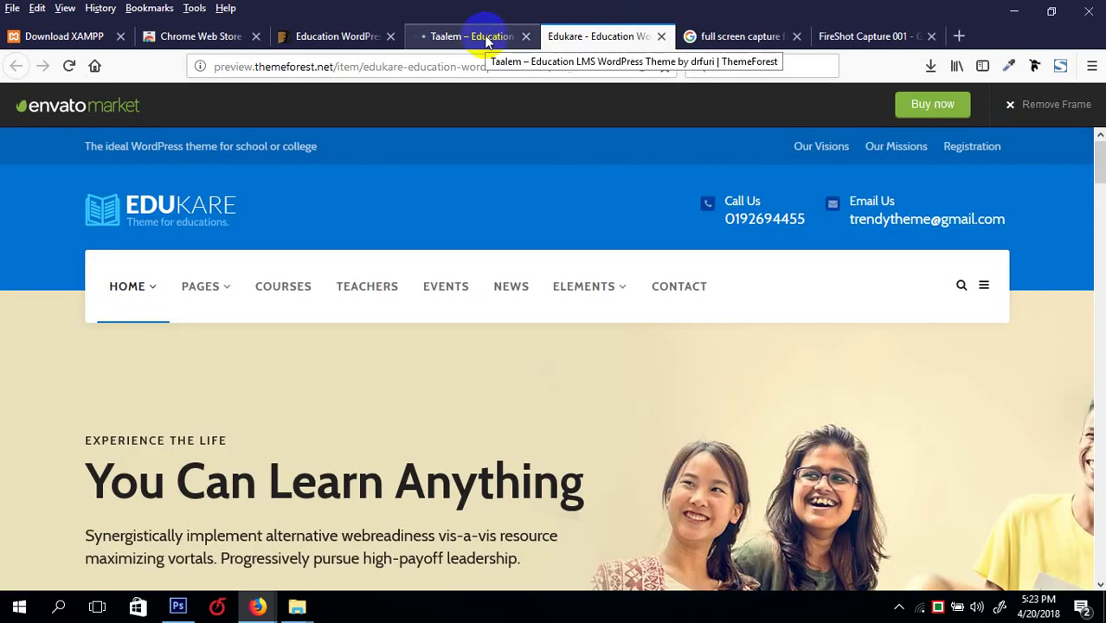
# - Examine the Taalem theme page from its description to the University & College demo layouts
pyautogui.click(484, 37)
pyautogui.scroll(-5, 346, 259)
pyautogui.scroll(-15, 214, 313)
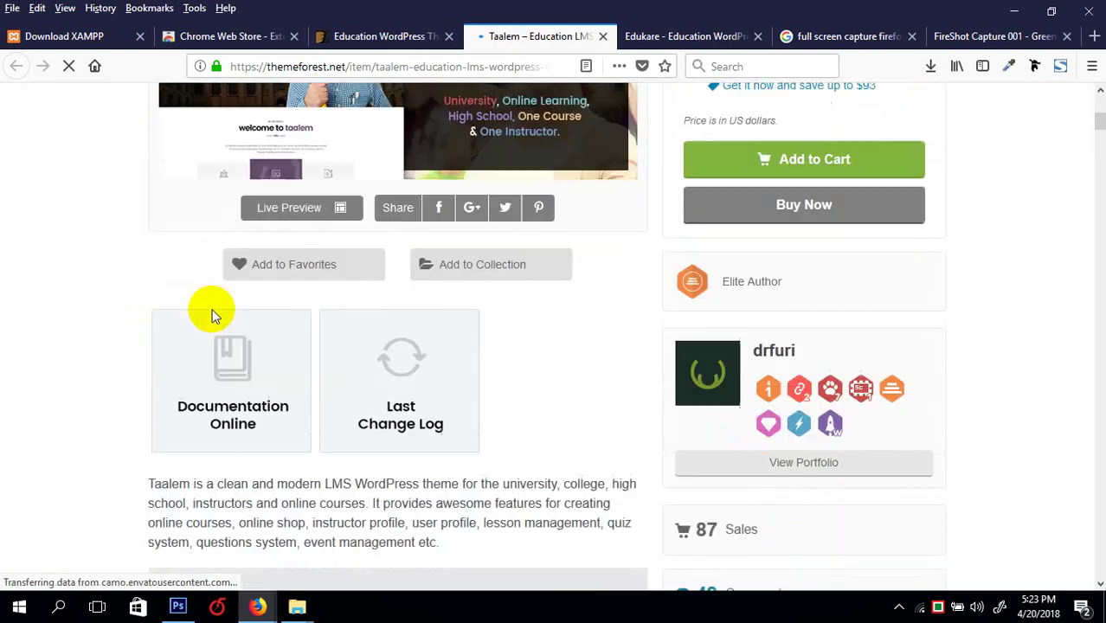
pyautogui.scroll(-1, 214, 317)
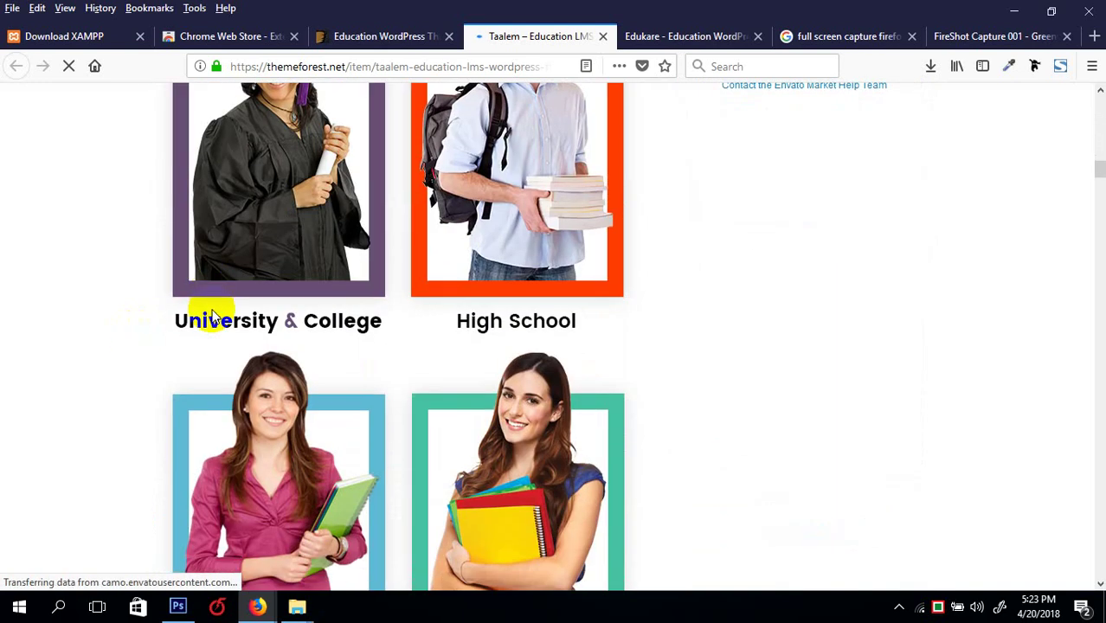
pyautogui.scroll(-5, 212, 316)
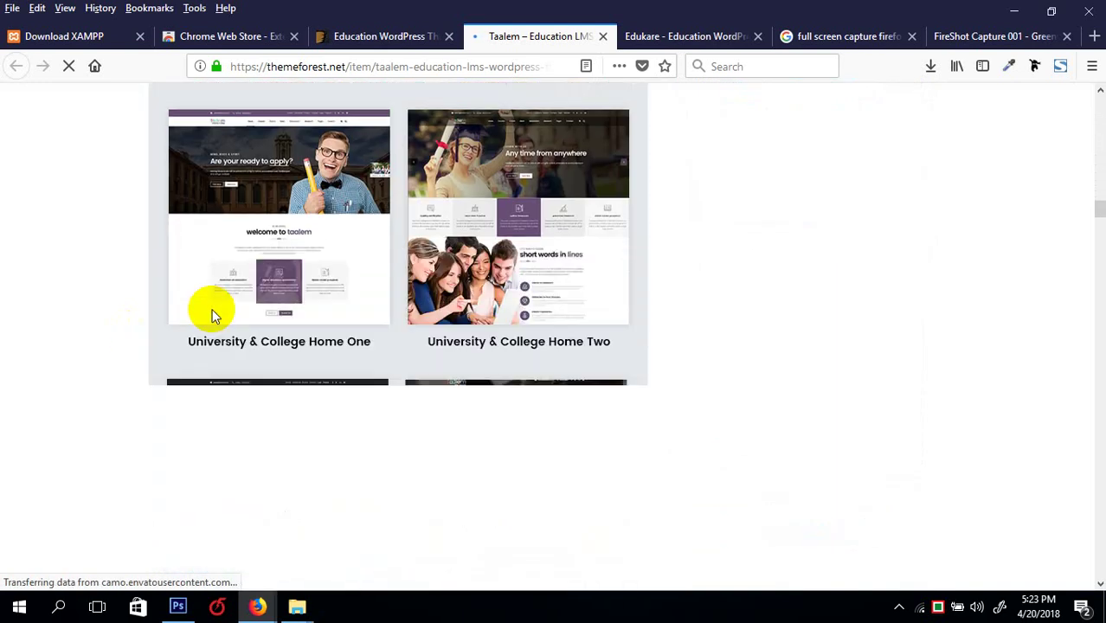
pyautogui.scroll(-6, 212, 316)
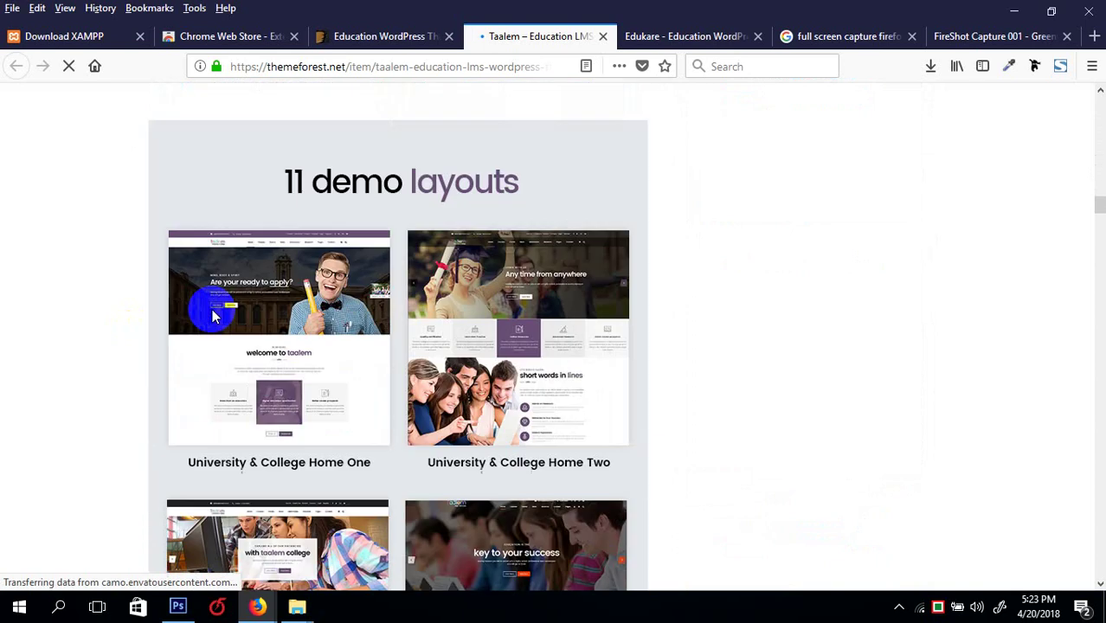
# - Open the live preview of the Academix theme at the end of the theme list
pyautogui.click(353, 37)
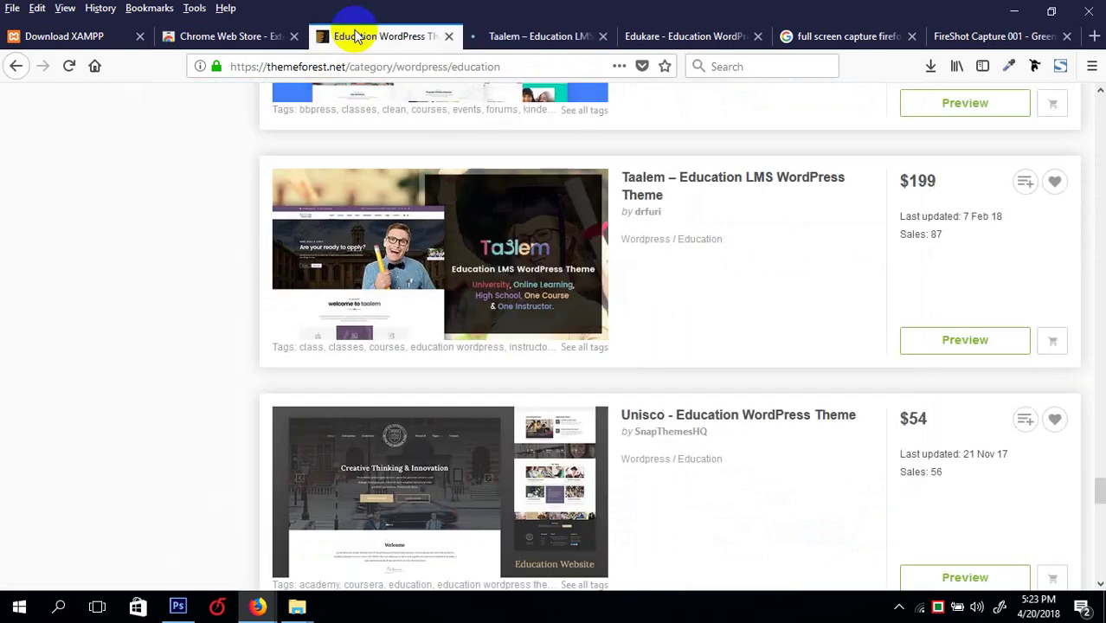
pyautogui.scroll(-5, 439, 280)
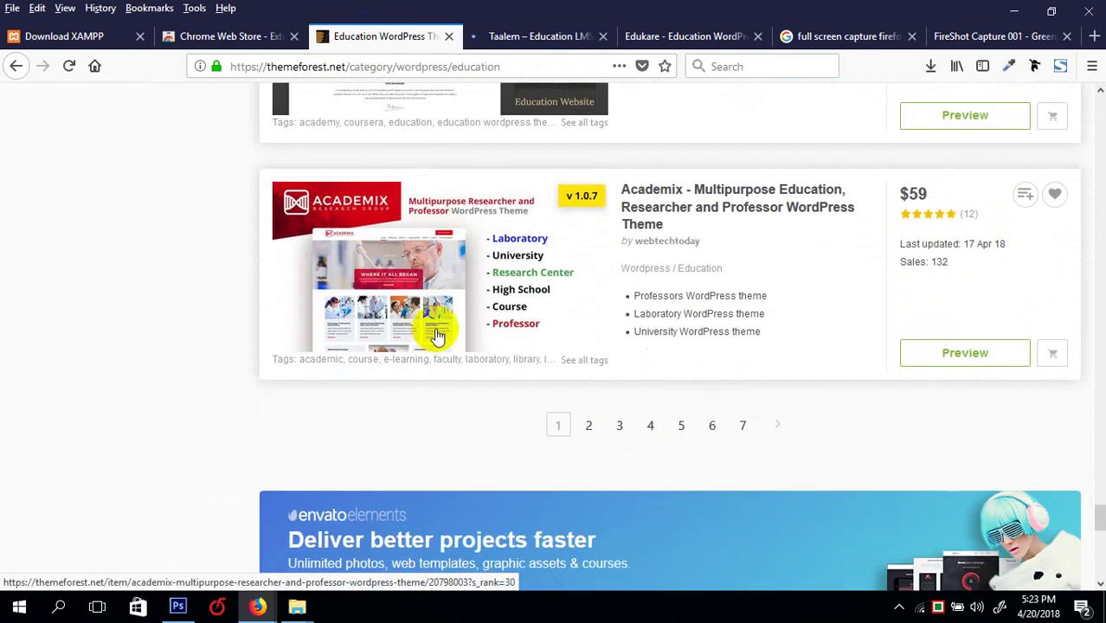
pyautogui.click(967, 352)
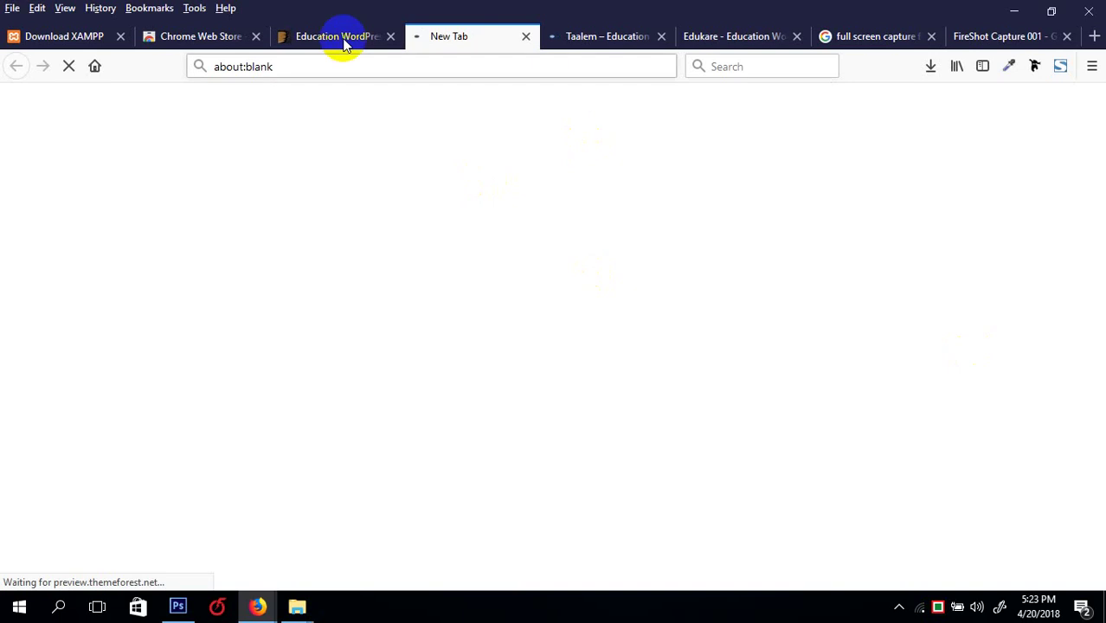
# - Check whether the Academix preview has loaded and switch to the Bootstrap grid document in Photoshop
pyautogui.click(305, 38)
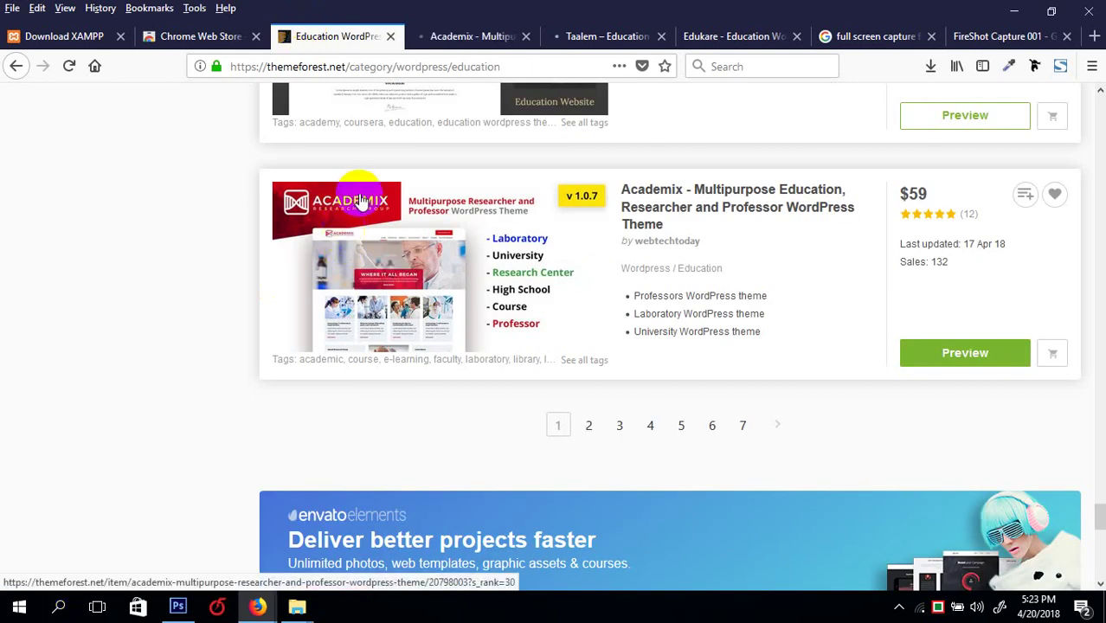
pyautogui.click(463, 39)
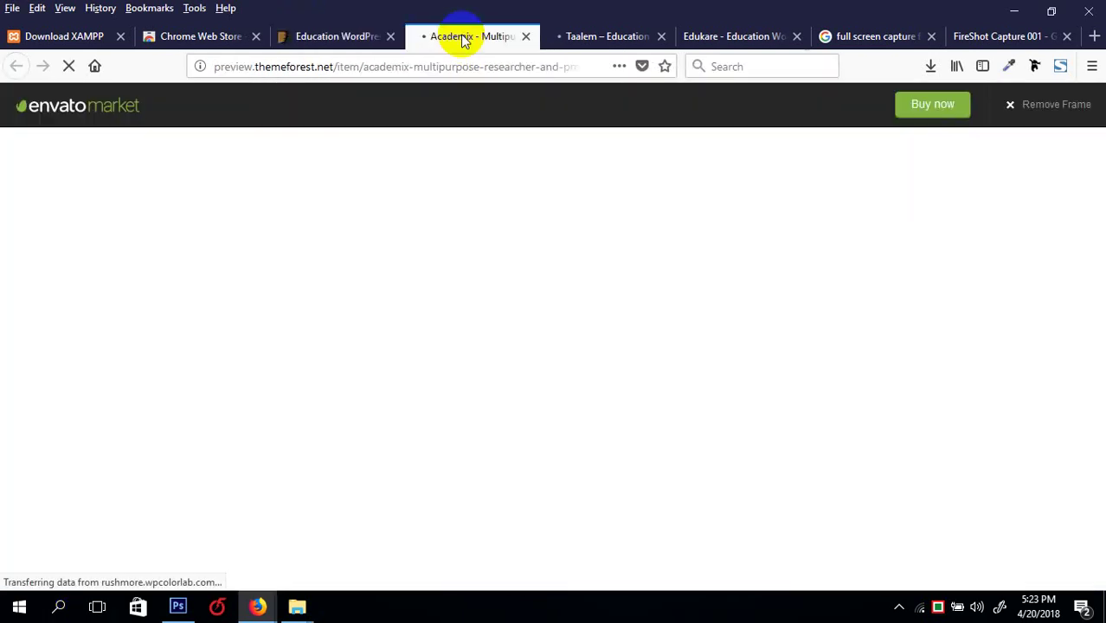
pyautogui.click(337, 39)
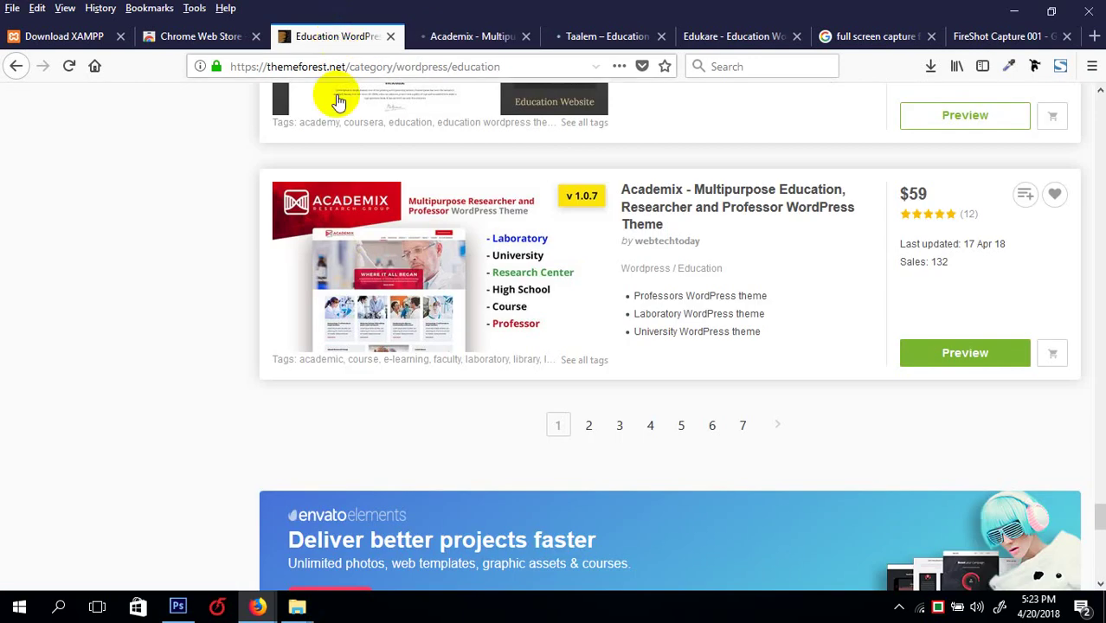
pyautogui.click(176, 608)
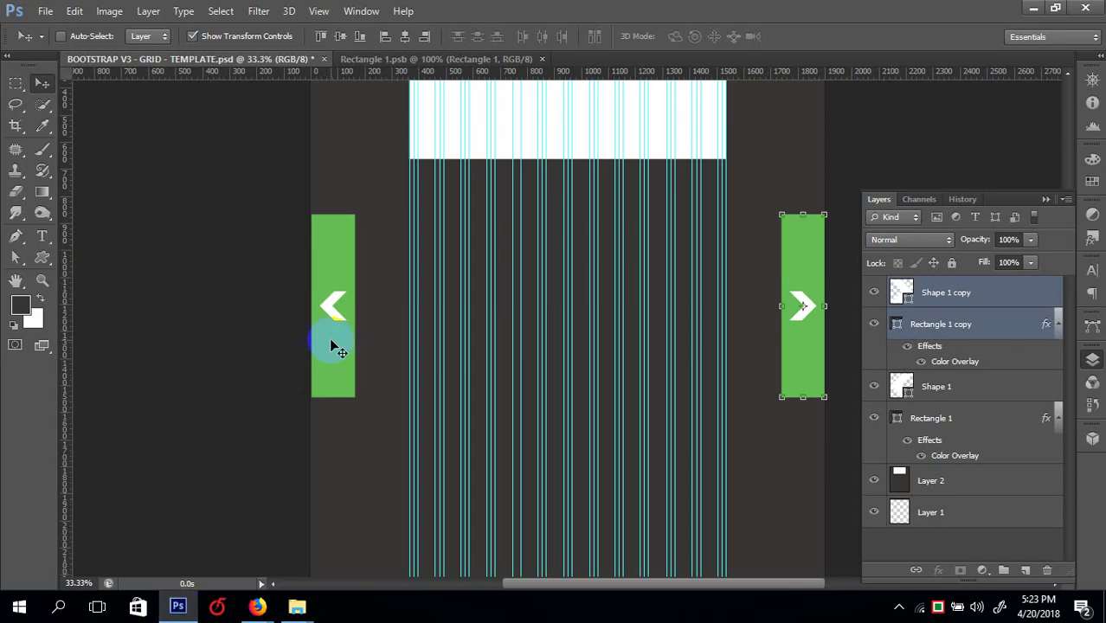
# - Examine the overall page layout with the green arrow blocks at both sides of the Bootstrap grid
pyautogui.hotkey('ctrl', '-')
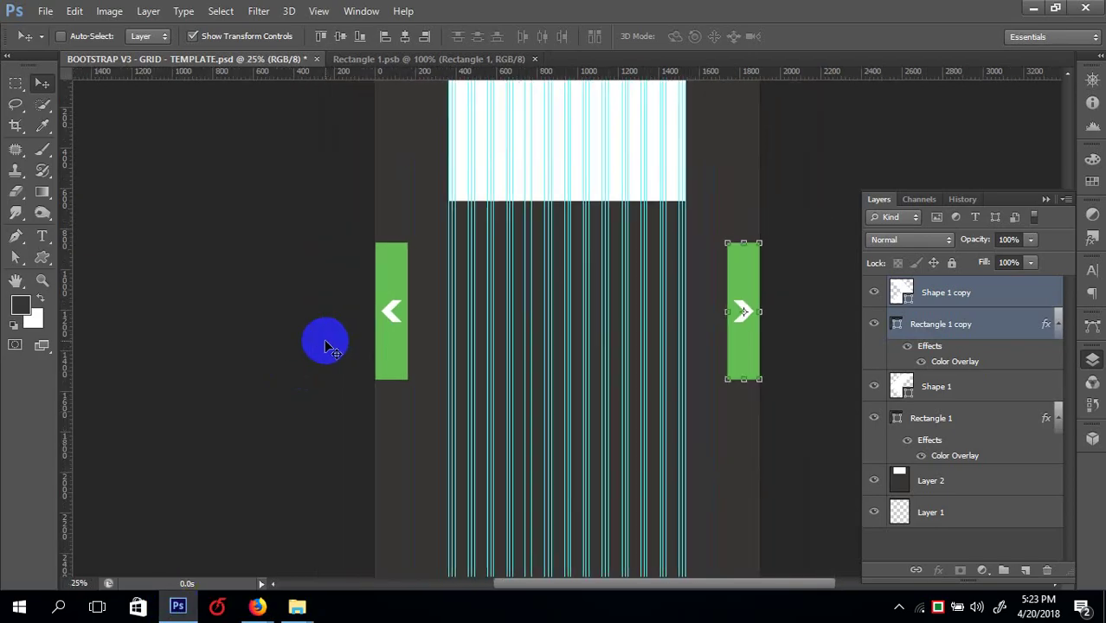
pyautogui.hotkey('ctrl', '-')
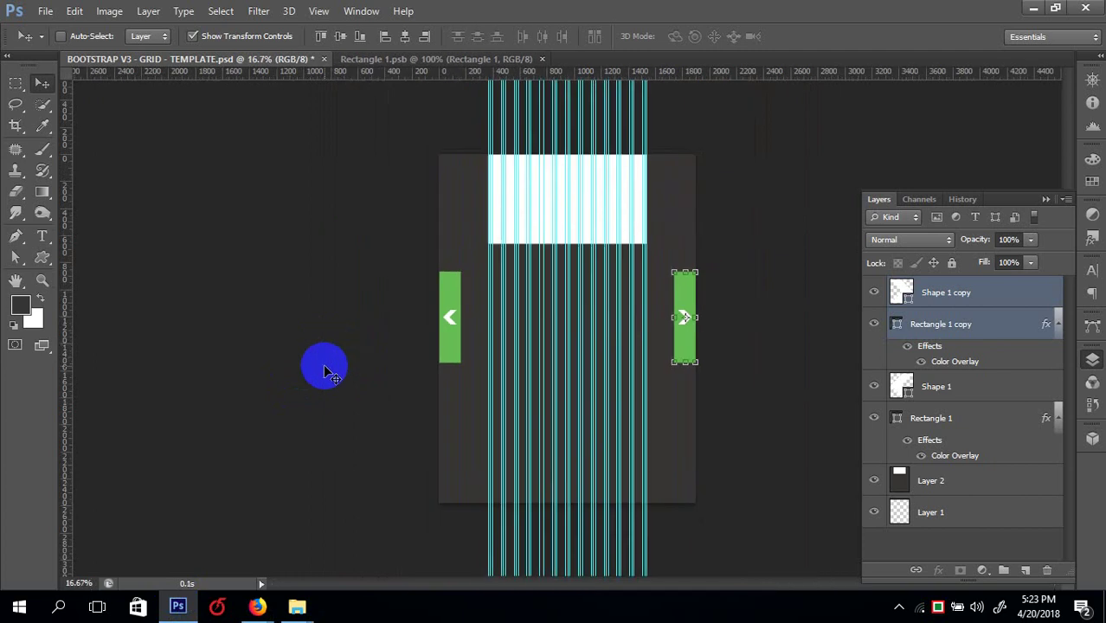
pyautogui.hotkey('ctrl', '+')
pyautogui.hotkey('ctrl', '+')
pyautogui.hotkey('ctrl', '+')
pyautogui.hotkey('ctrl', '-')
pyautogui.hotkey('ctrl', '-')
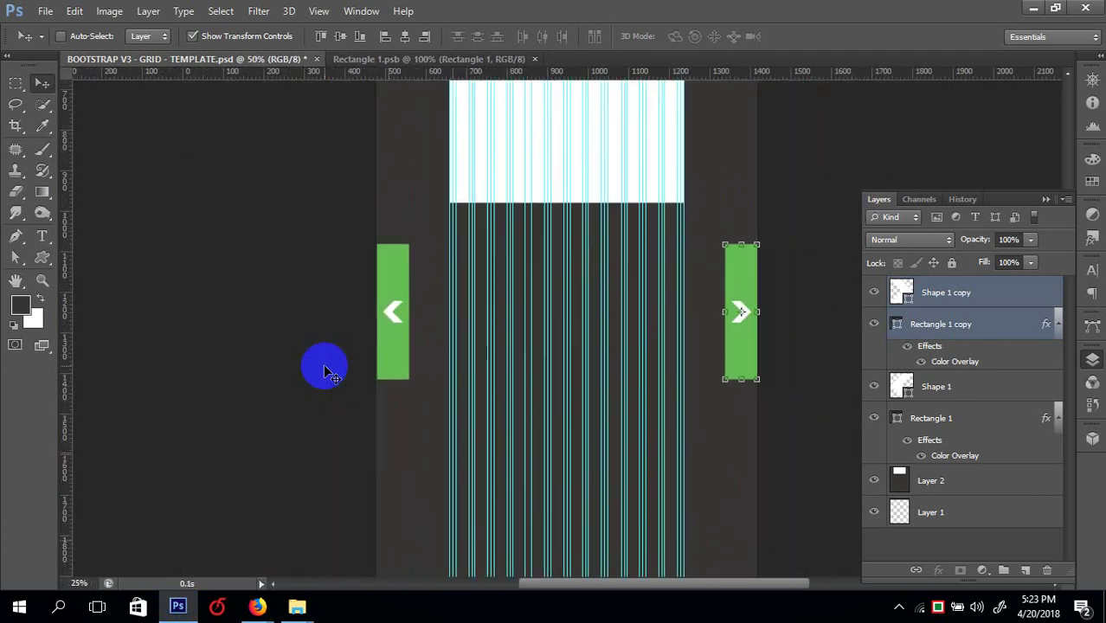
pyautogui.hotkey('ctrl', '-')
pyautogui.hotkey('ctrl', '-')
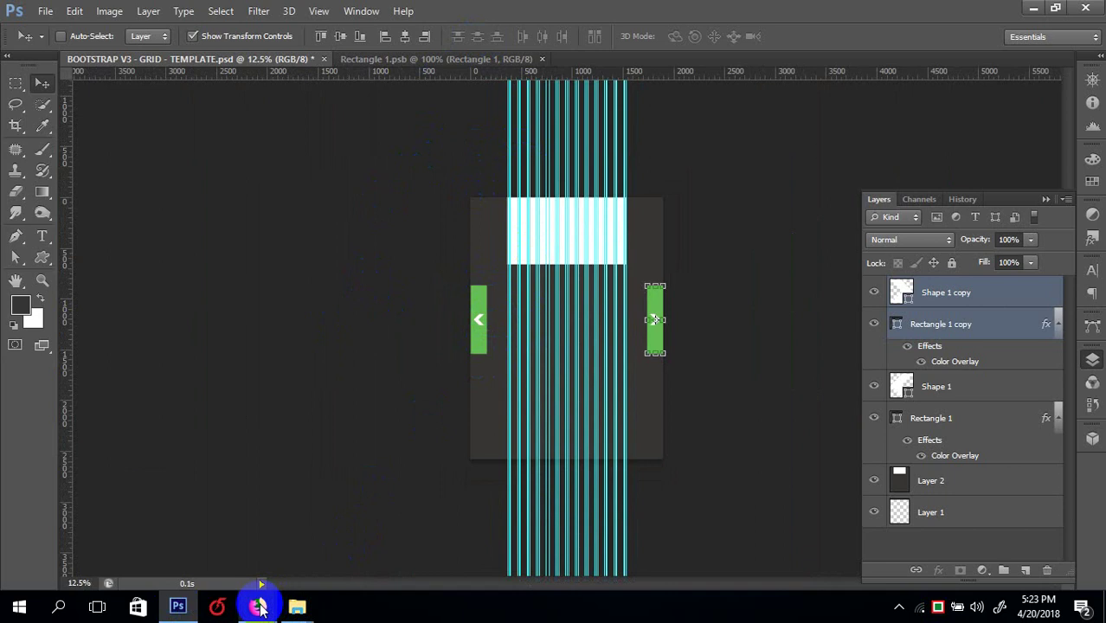
# - Switch to Firefox and examine the Taalem theme page from its course layouts through the footer styles to the feature cards
pyautogui.moveTo(257, 608)
pyautogui.click(249, 541)
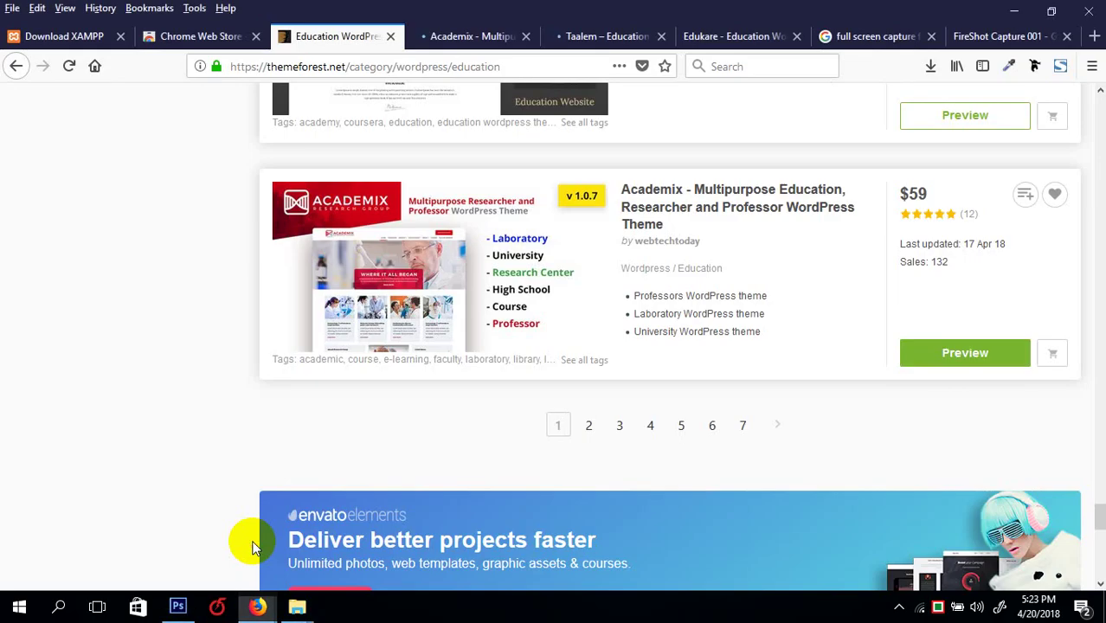
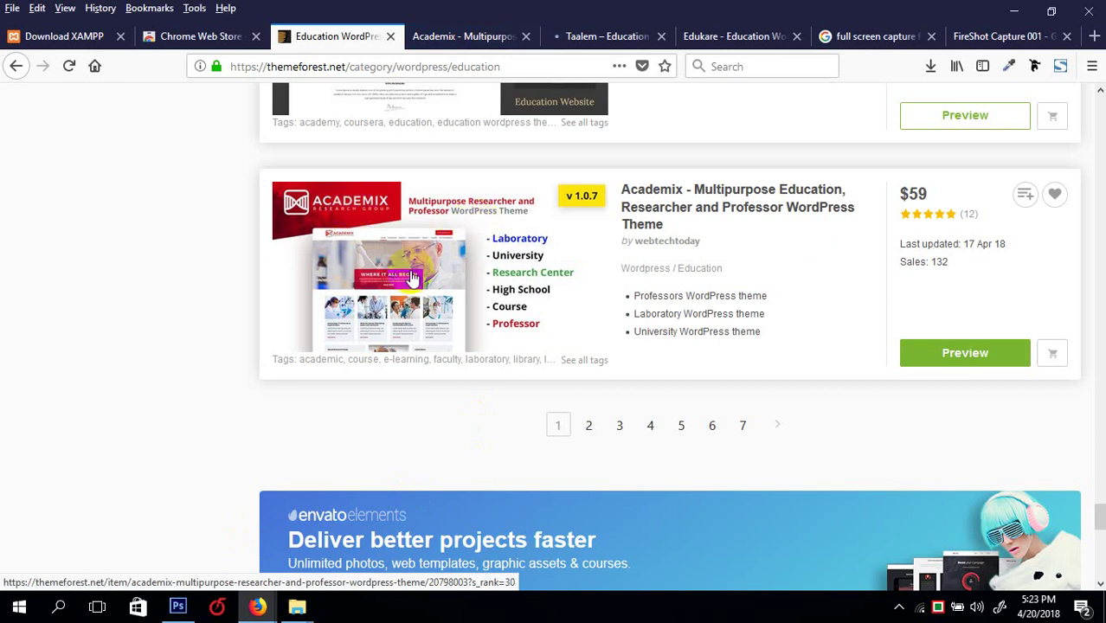
pyautogui.scroll(15, 409, 270)
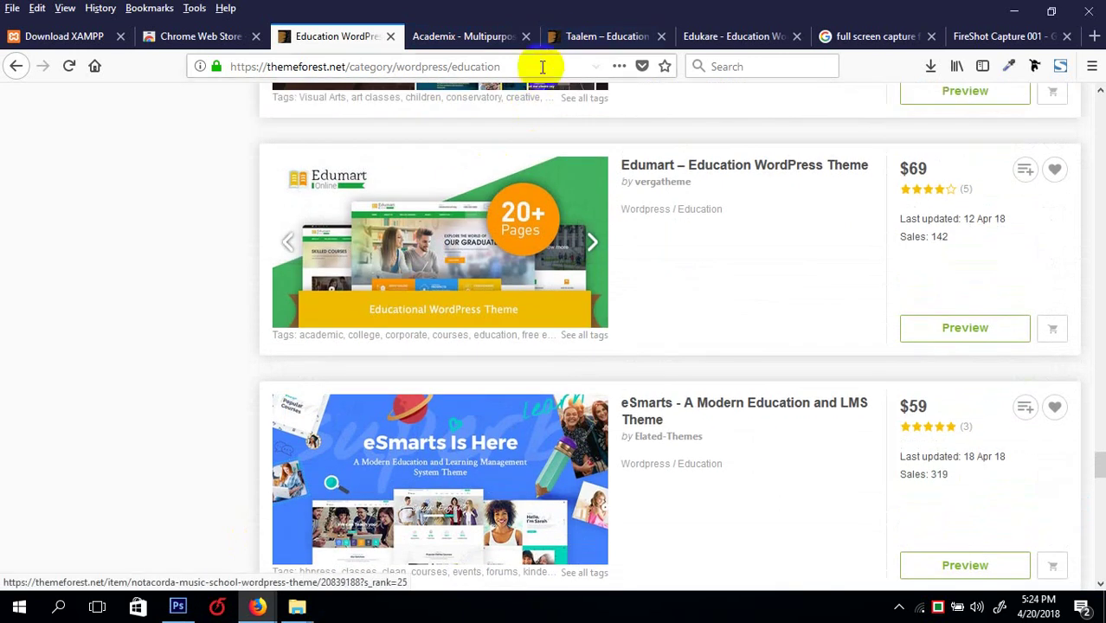
pyautogui.click(587, 37)
pyautogui.scroll(-9, 401, 276)
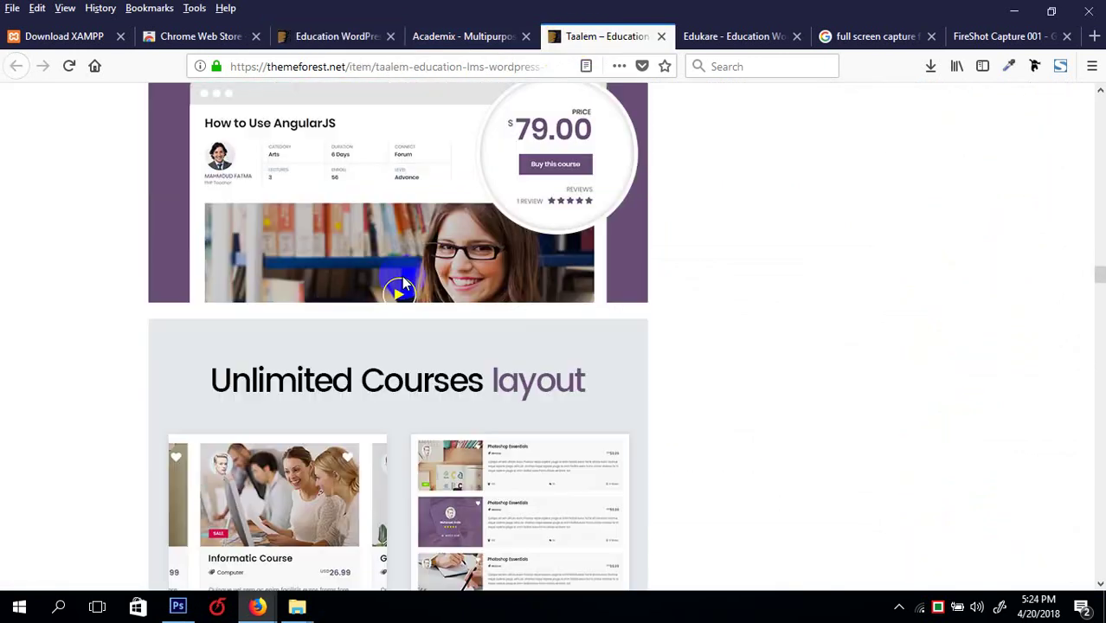
pyautogui.scroll(-4, 402, 282)
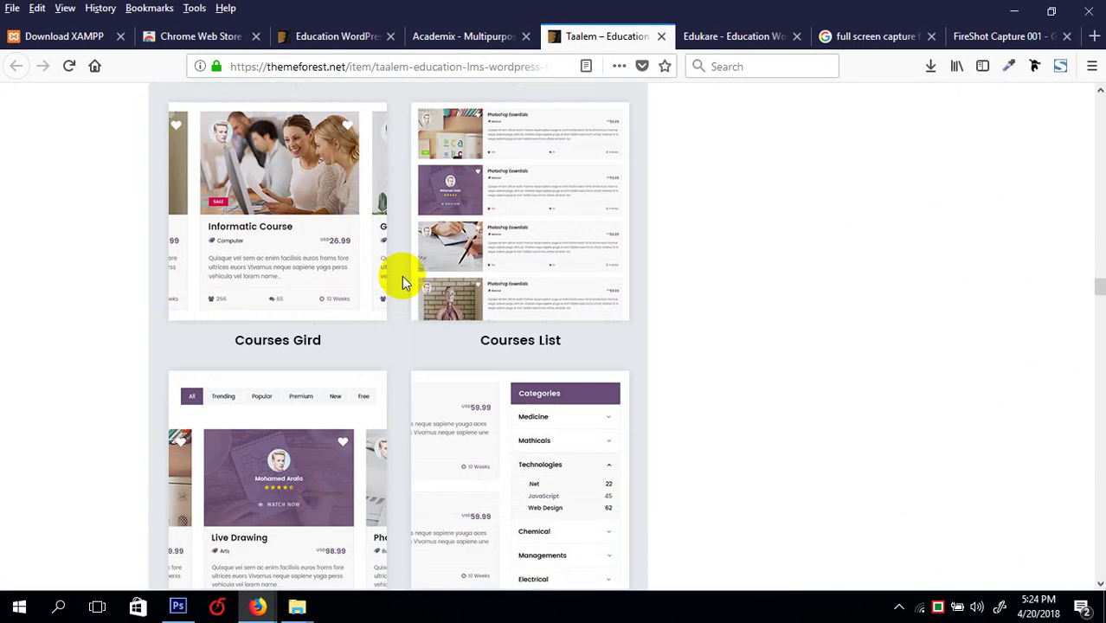
pyautogui.scroll(-5, 401, 282)
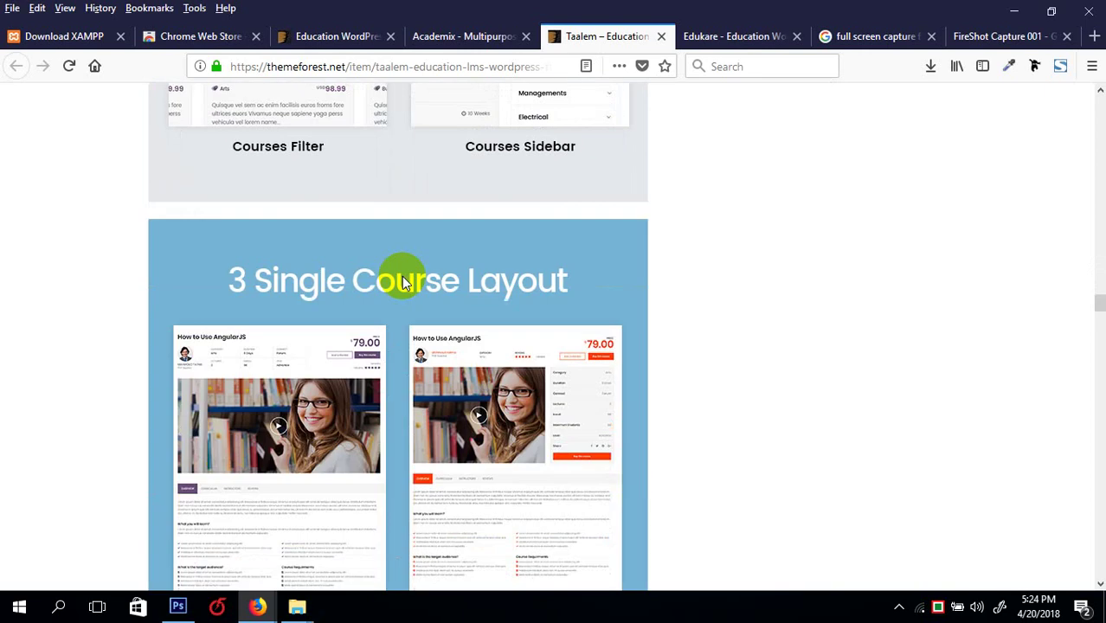
pyautogui.scroll(-20, 401, 282)
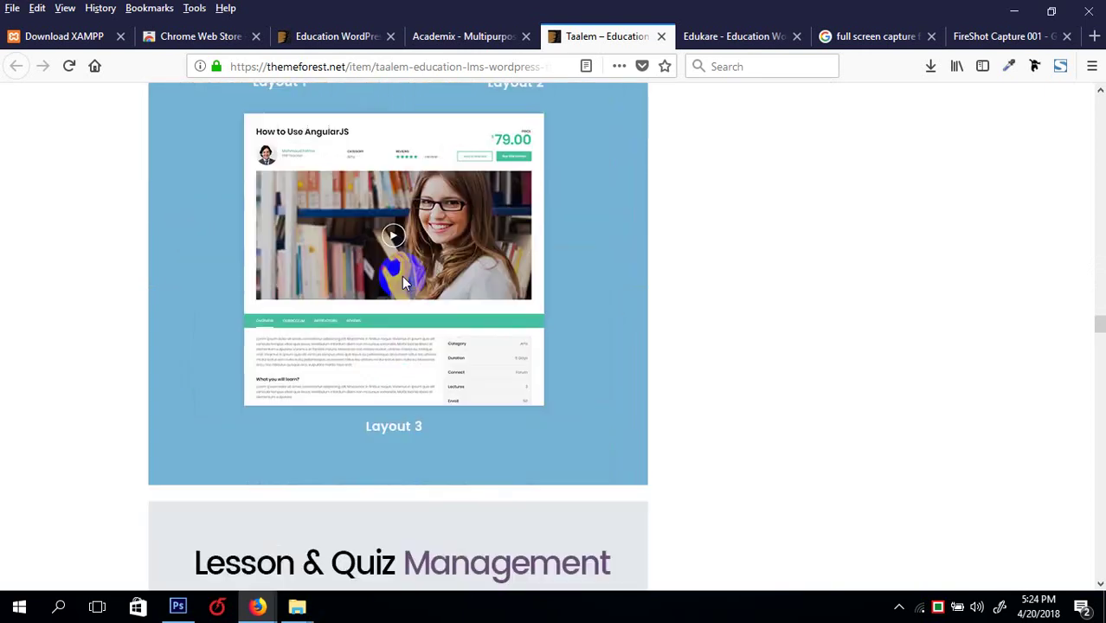
pyautogui.scroll(-18, 403, 282)
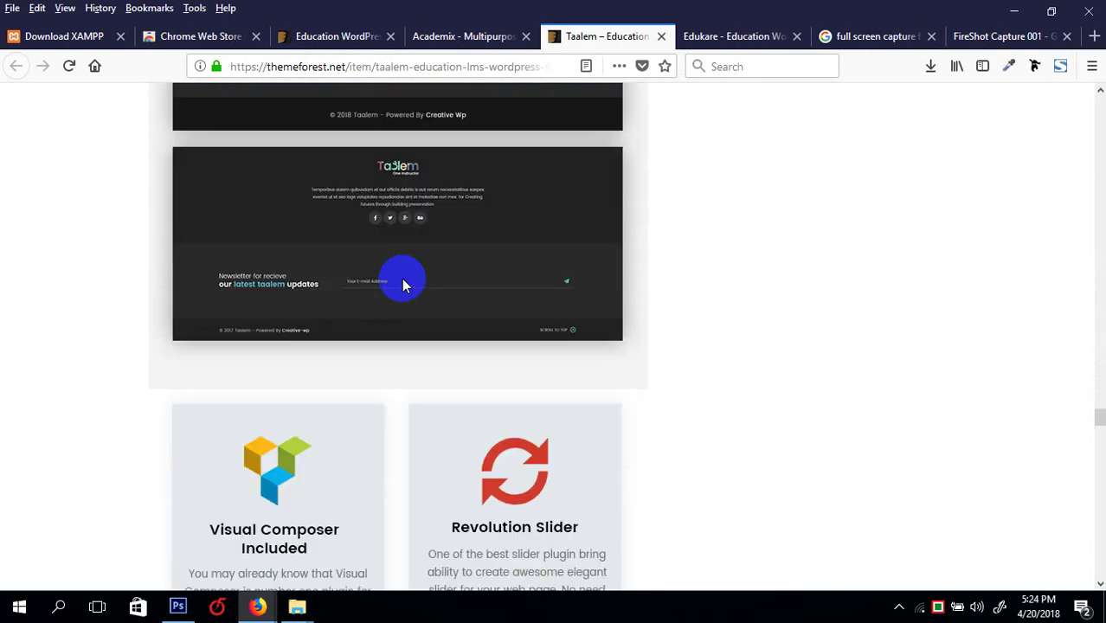
pyautogui.scroll(-12, 402, 282)
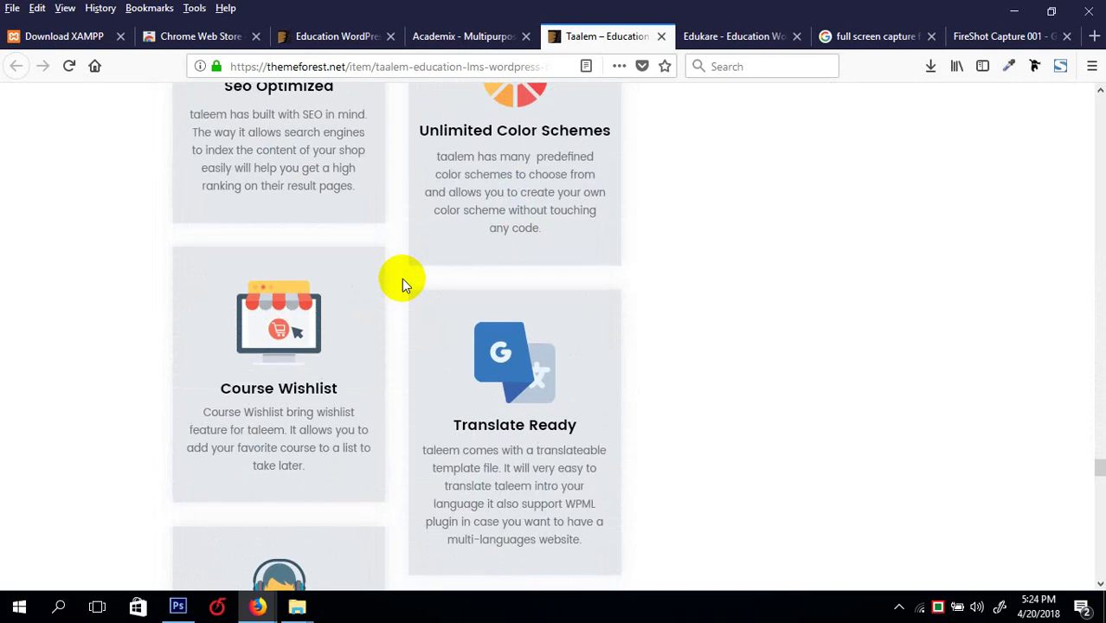
# - Review Taalem's feature cards, full feature list and change log, and go back up to the course layouts
pyautogui.scroll(15, 401, 282)
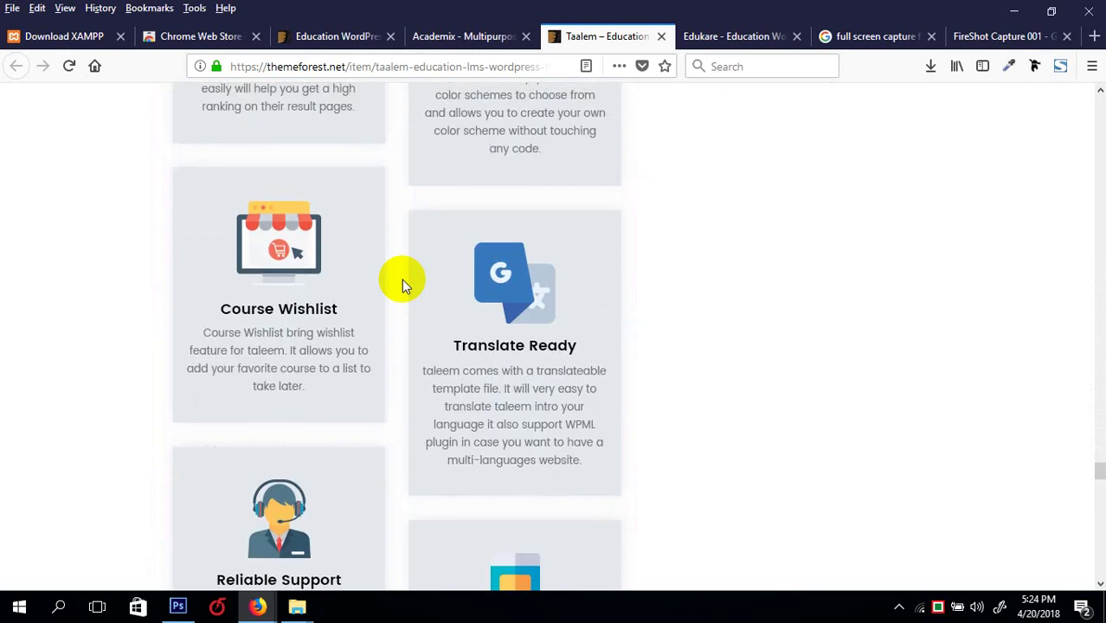
pyautogui.scroll(2, 401, 286)
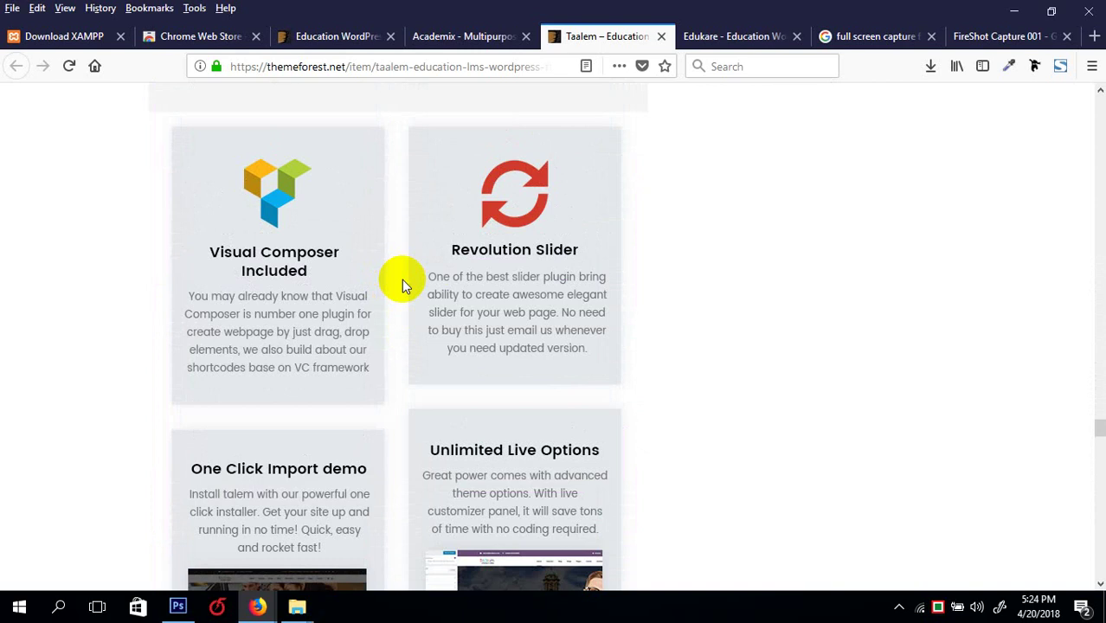
pyautogui.scroll(-10, 401, 281)
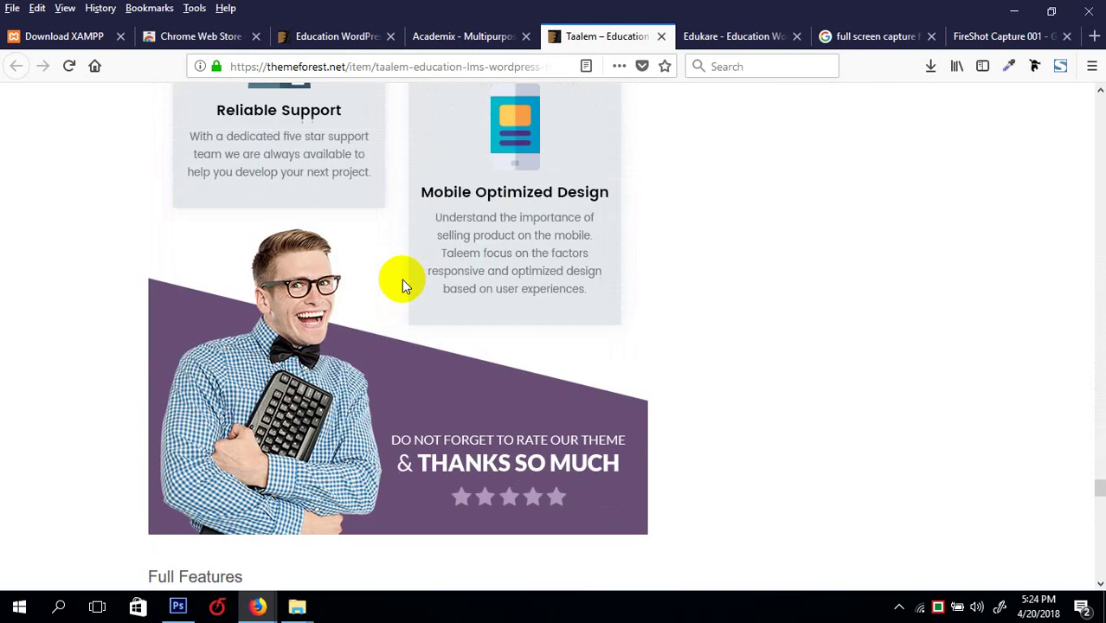
pyautogui.scroll(-15, 402, 278)
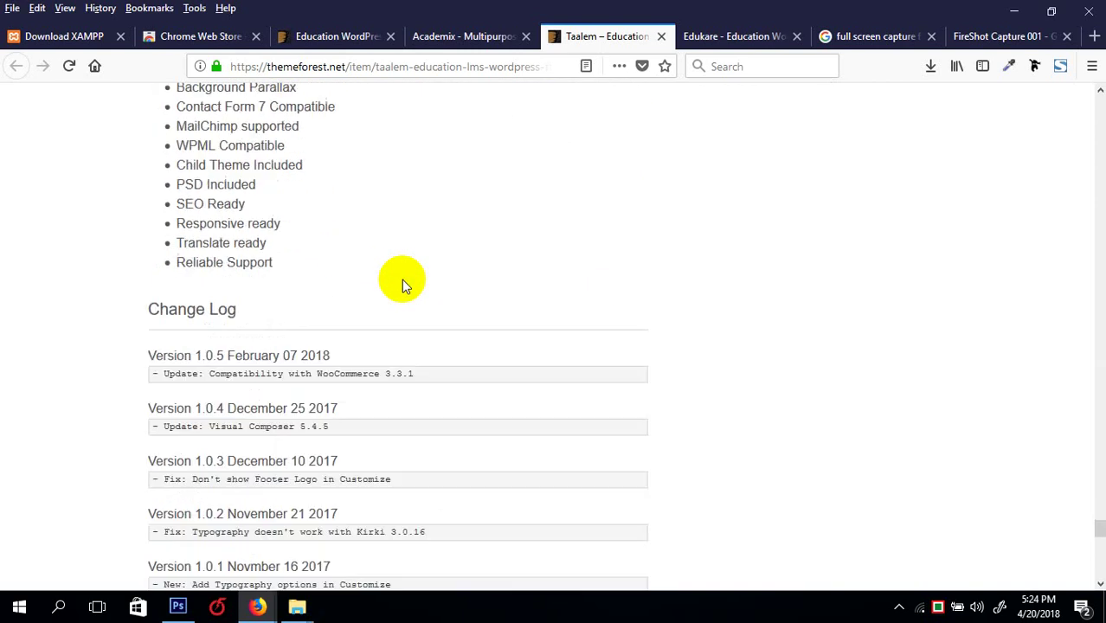
pyautogui.scroll(7, 401, 279)
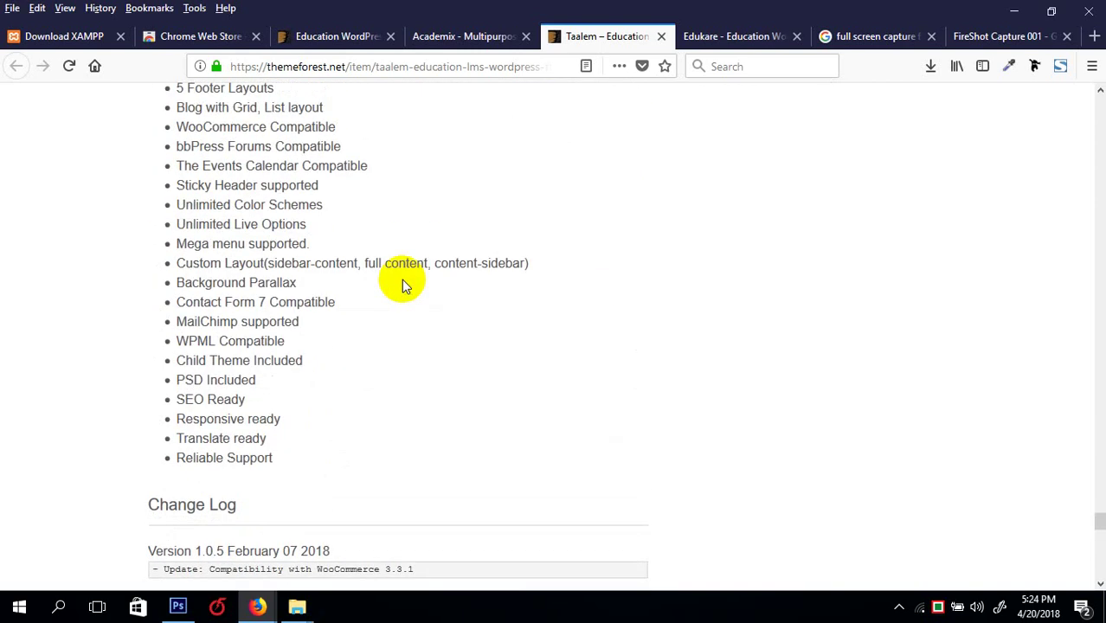
pyautogui.scroll(15, 401, 279)
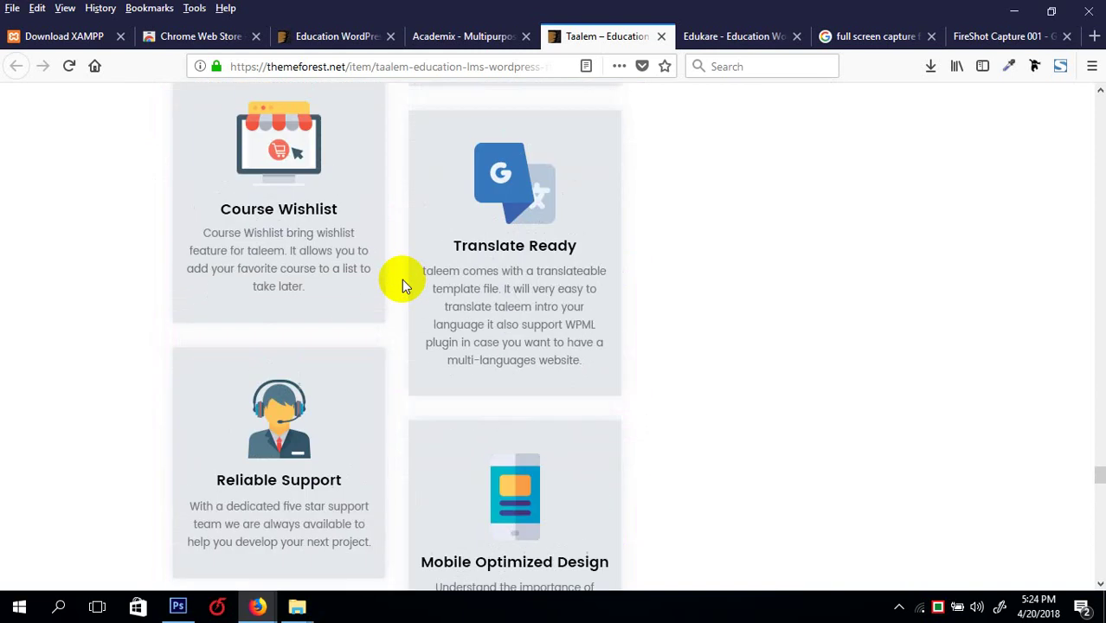
pyautogui.scroll(9, 402, 279)
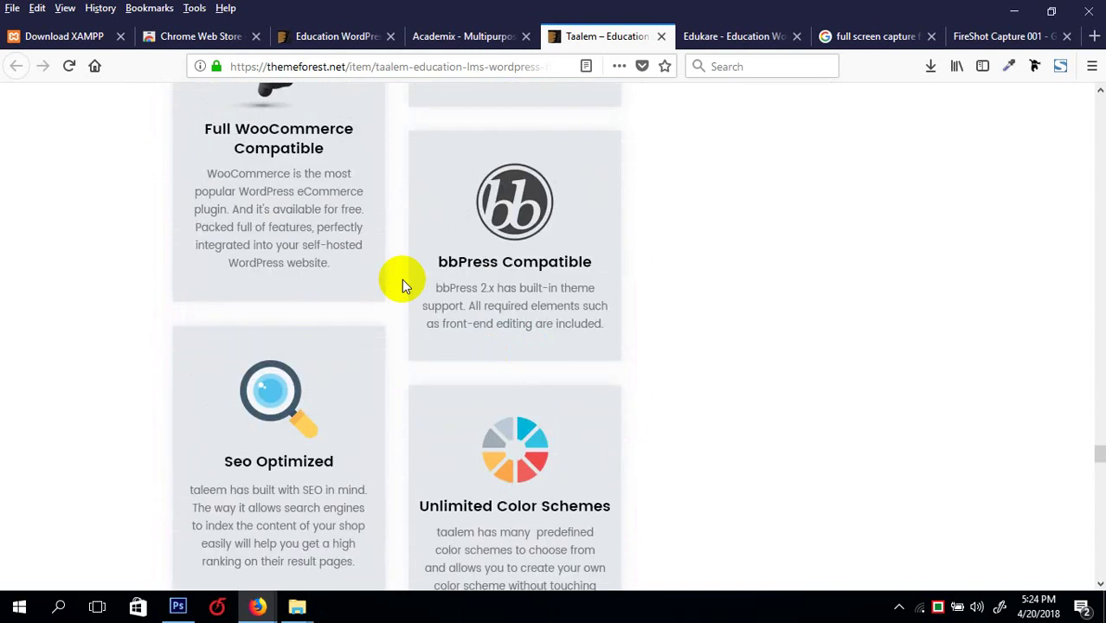
pyautogui.scroll(15, 347, 281)
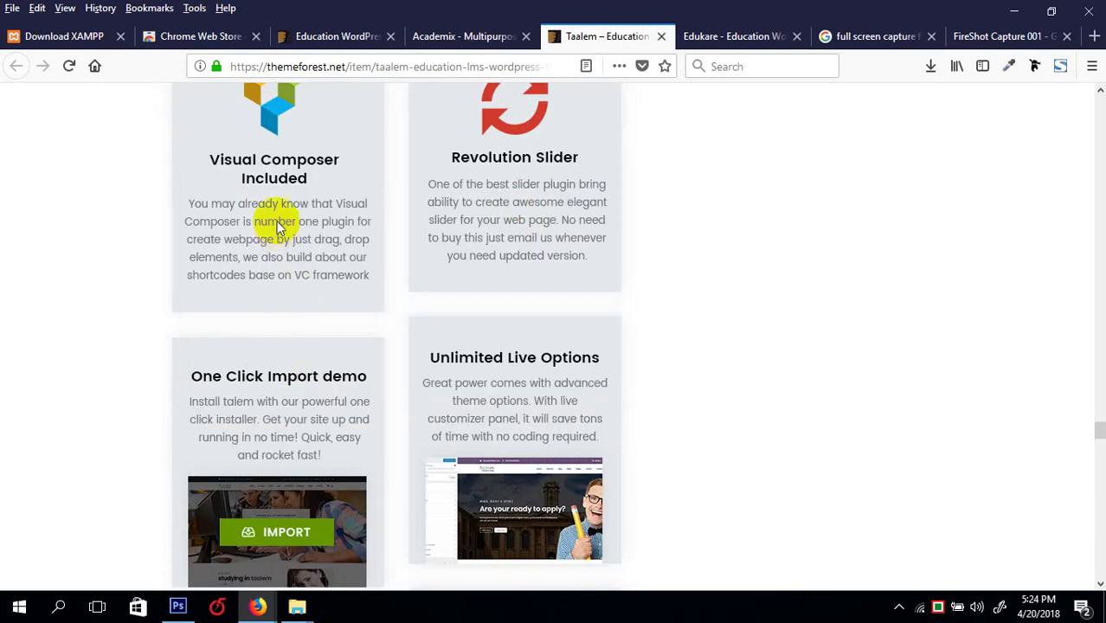
pyautogui.scroll(15, 308, 275)
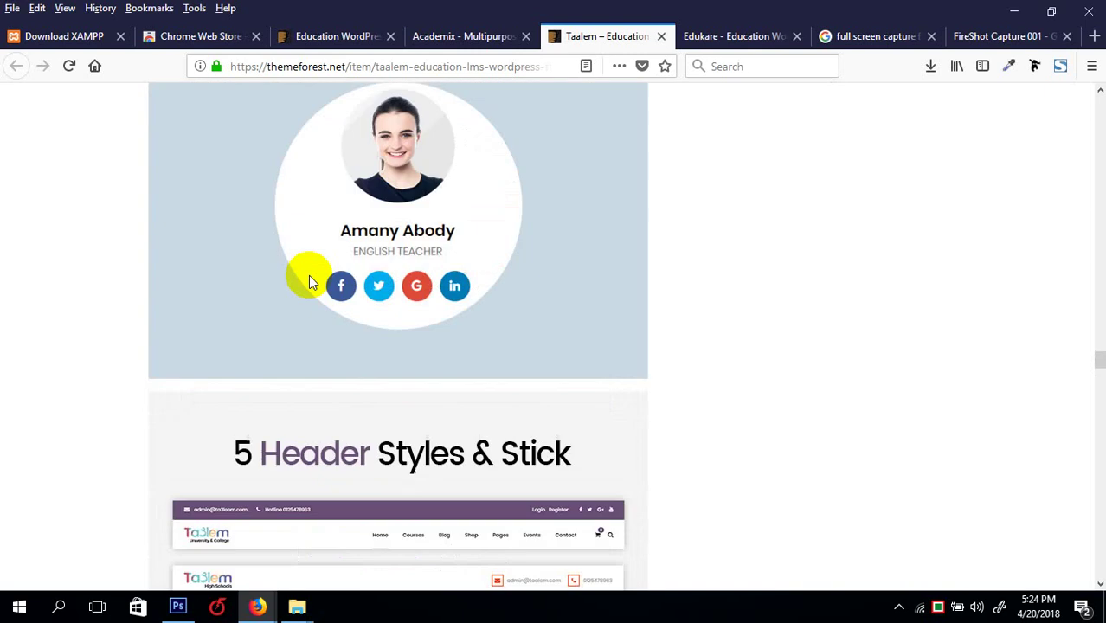
pyautogui.scroll(20, 308, 275)
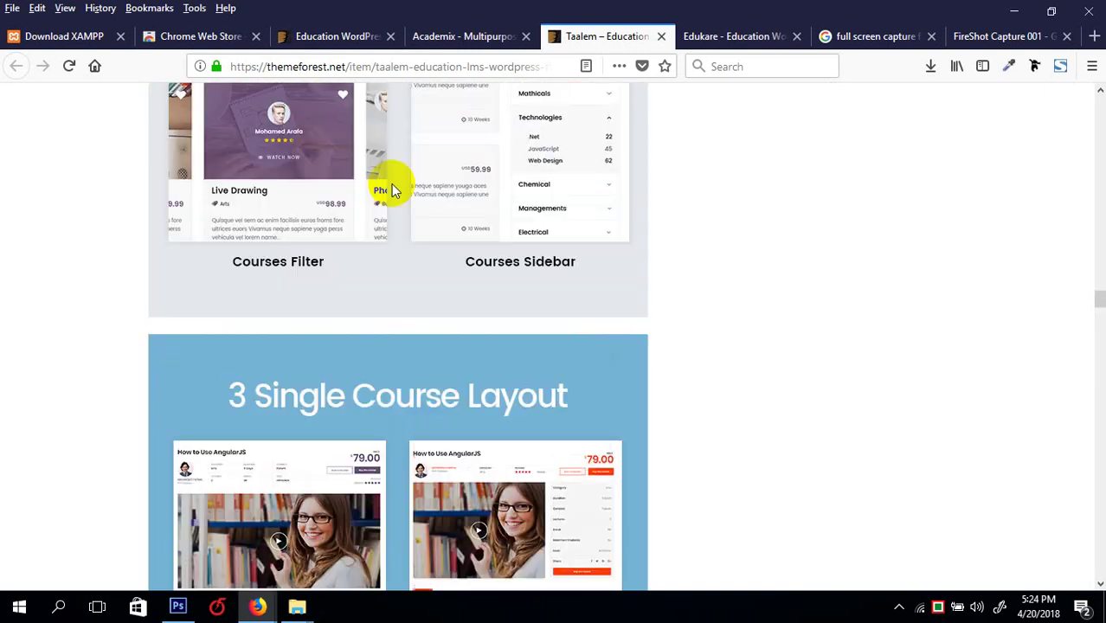
pyautogui.scroll(5, 391, 189)
# - Examine the Academix preview's home page from the hero banner through the research cards, publications and team section to the footer
pyautogui.click(458, 35)
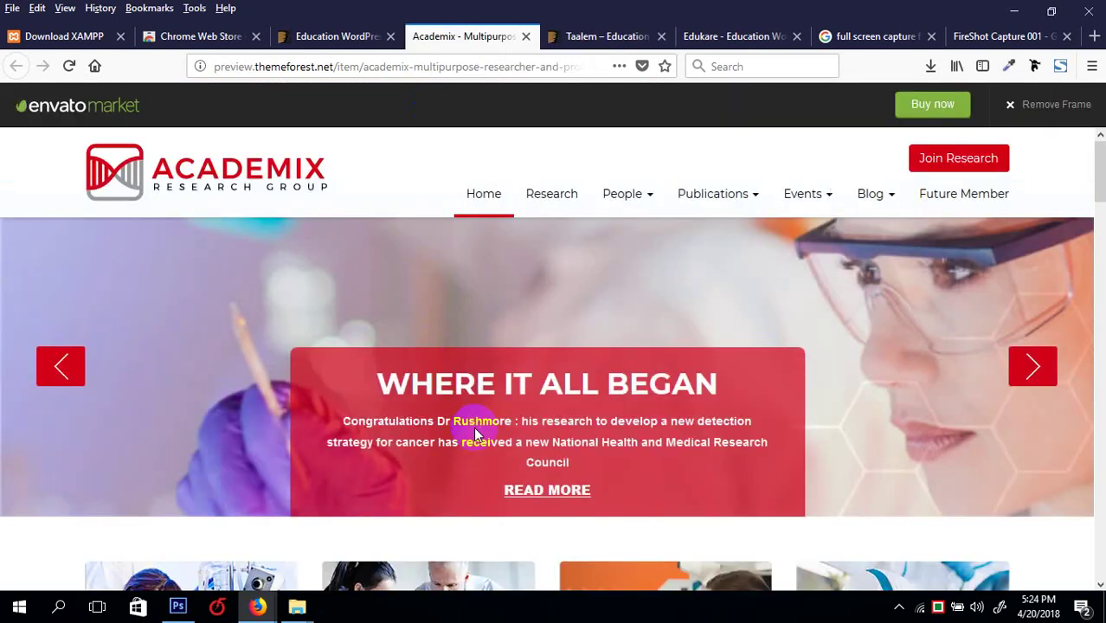
pyautogui.scroll(-6, 474, 433)
pyautogui.scroll(2, 476, 427)
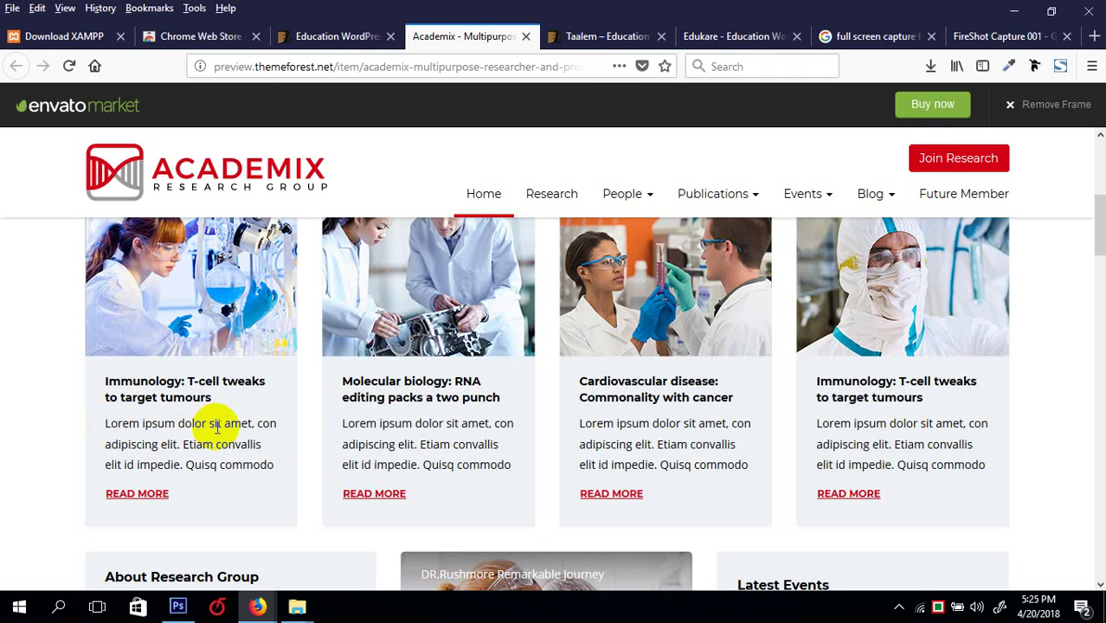
pyautogui.scroll(-2, 227, 426)
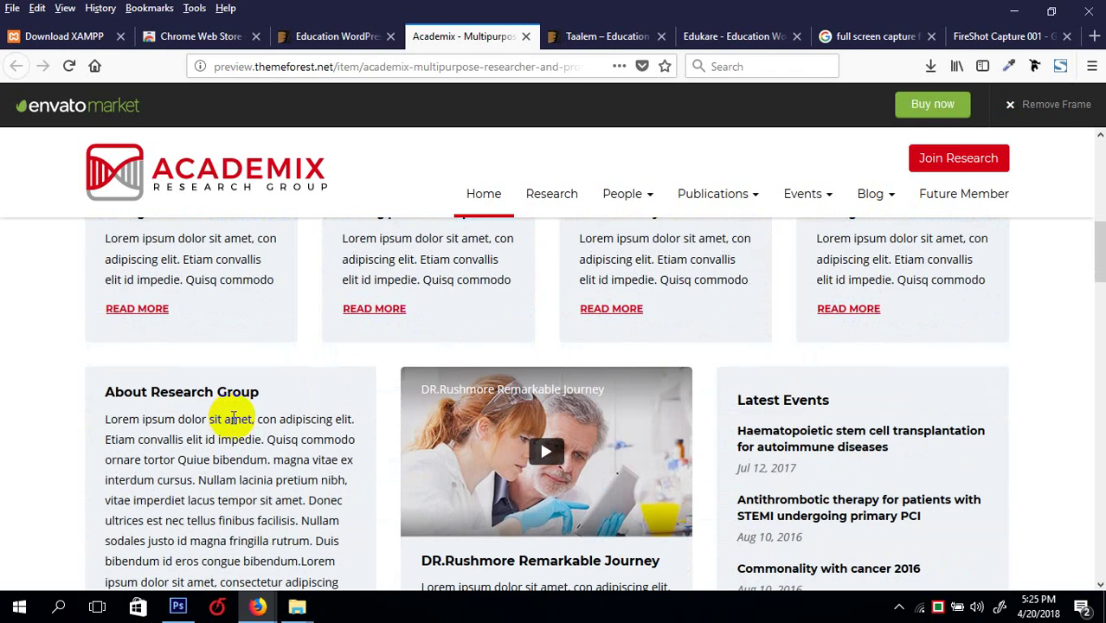
pyautogui.scroll(-7, 232, 422)
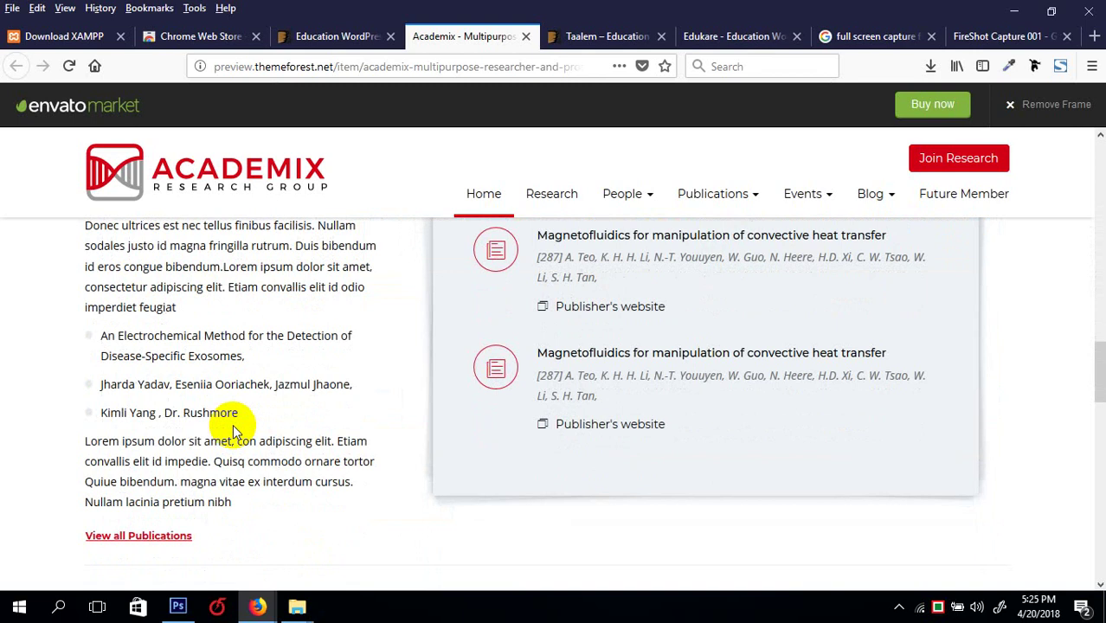
pyautogui.scroll(-5, 233, 430)
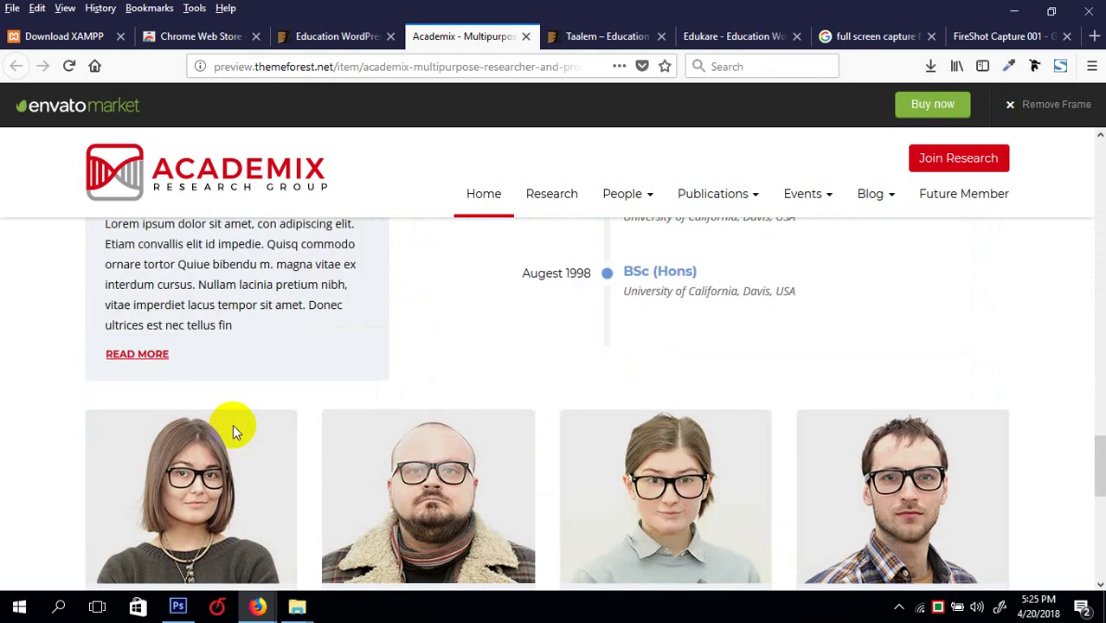
pyautogui.scroll(-5, 659, 387)
pyautogui.scroll(-1, 659, 392)
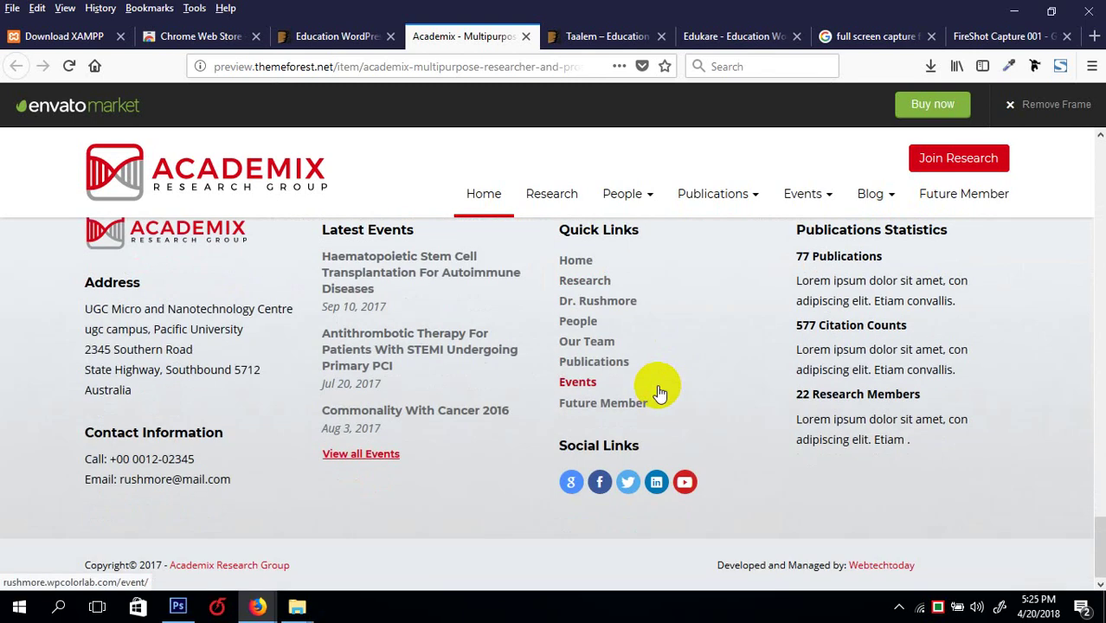
# - Return to the top of the Academix home page and inspect its navigation entries from Home to Future Member
pyautogui.scroll(20, 659, 392)
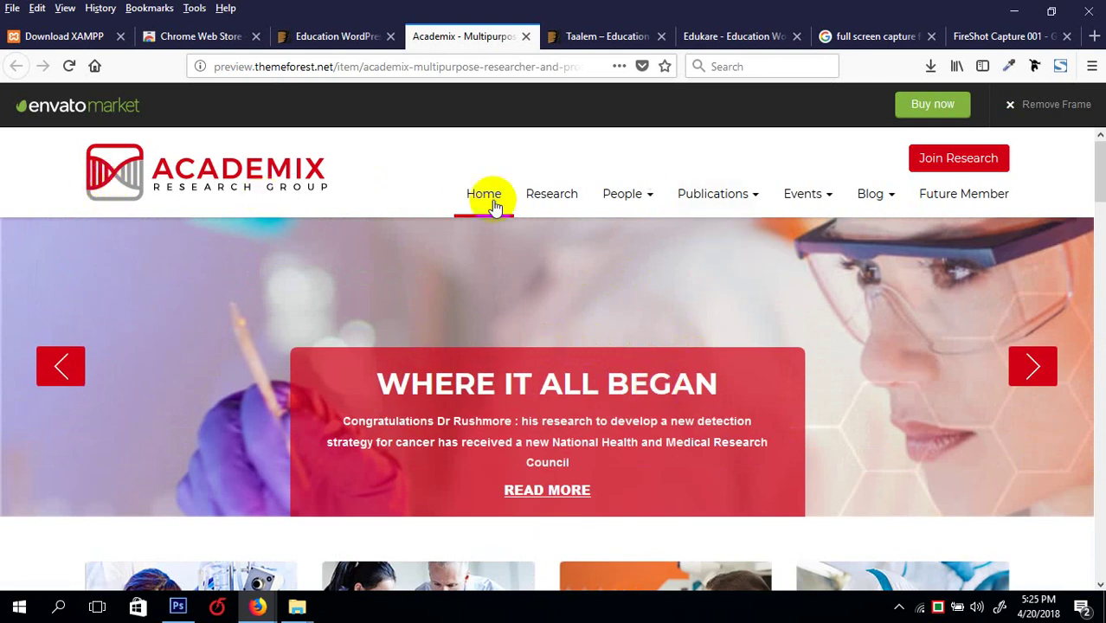
pyautogui.moveTo(715, 212)
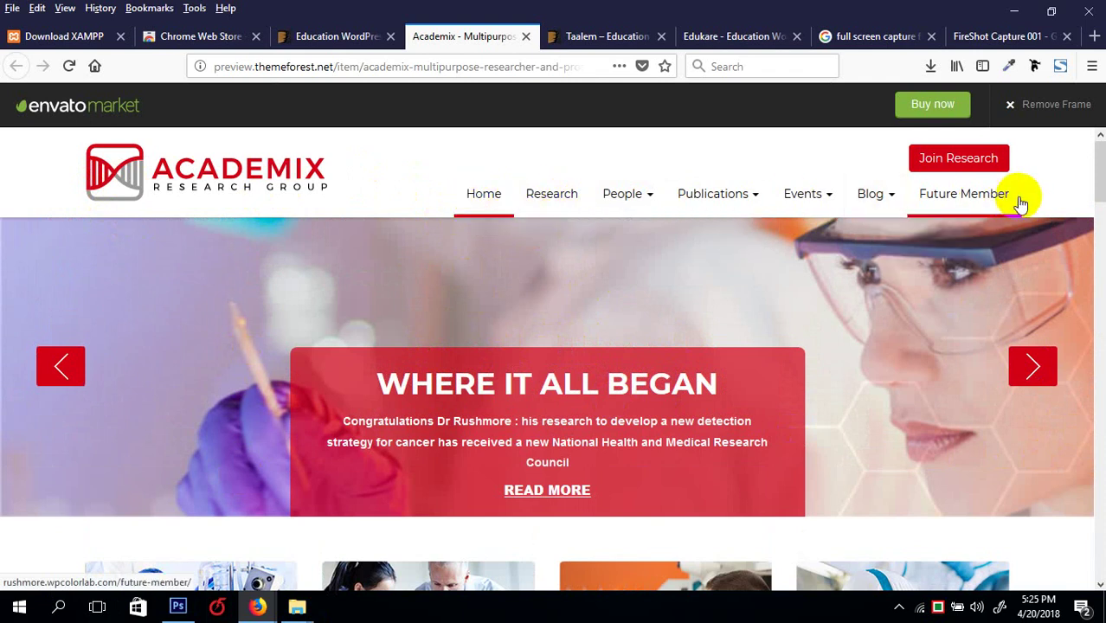
pyautogui.moveTo(822, 201)
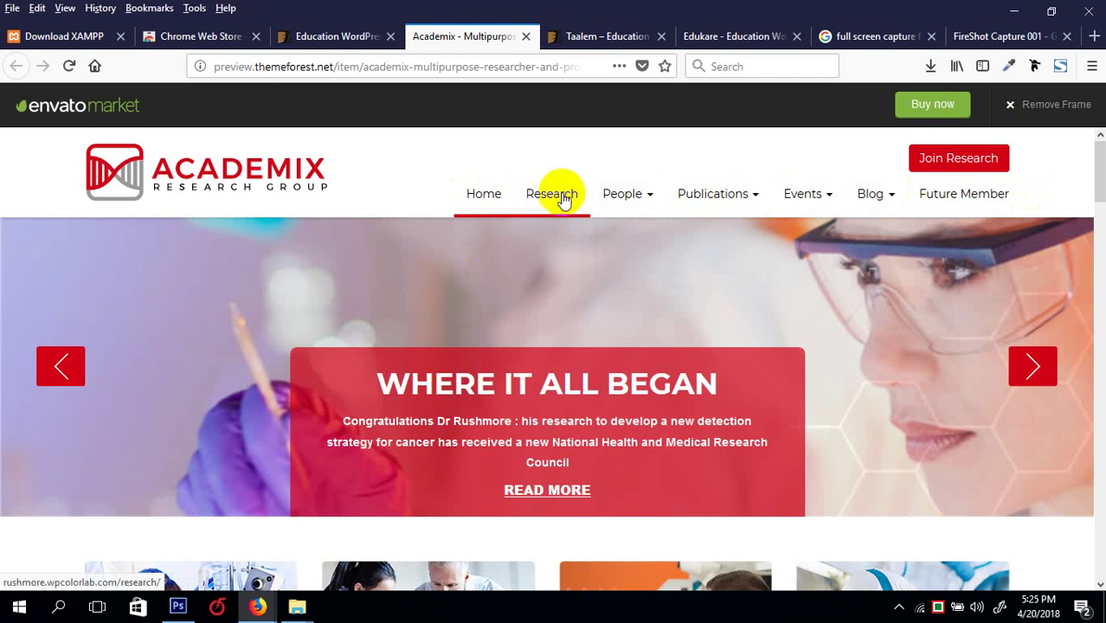
pyautogui.moveTo(638, 200)
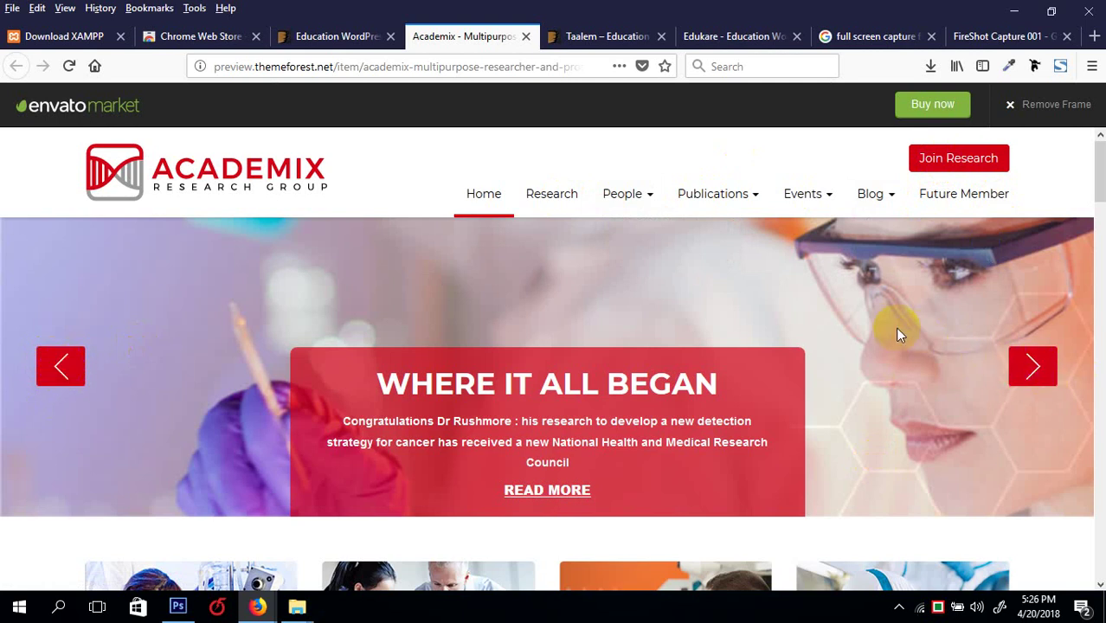
# - Cycle forward through the slides of the Academix hero slider
pyautogui.click(1039, 372)
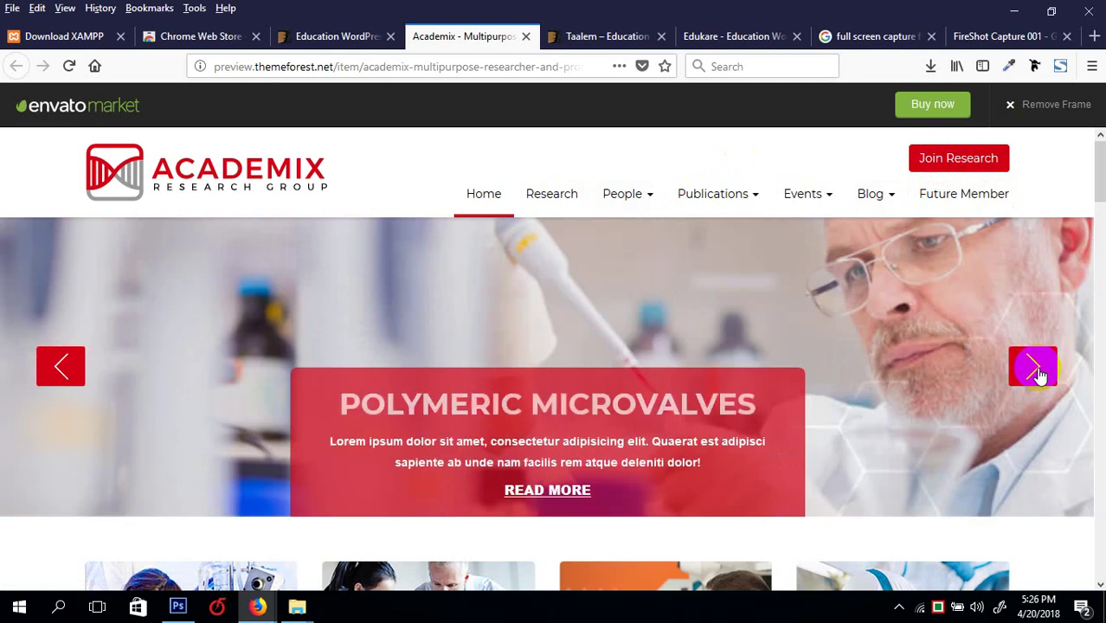
pyautogui.click(1039, 372)
pyautogui.click(1039, 372)
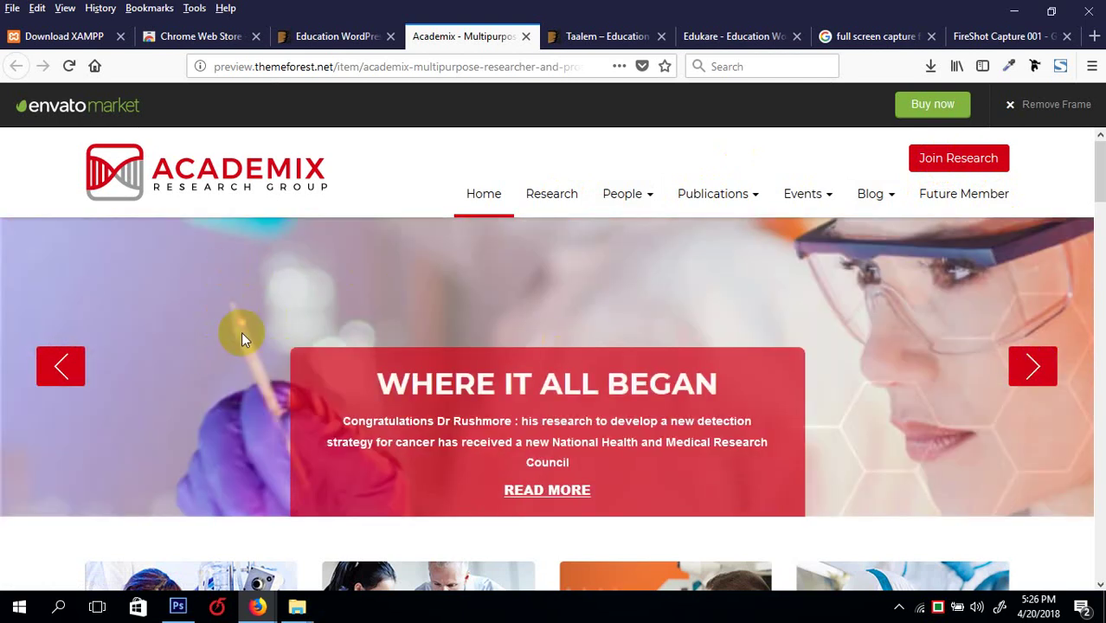
# - Advance through the Academix hero slides again to compare their images and caption boxes
pyautogui.click(1037, 370)
pyautogui.click(1036, 369)
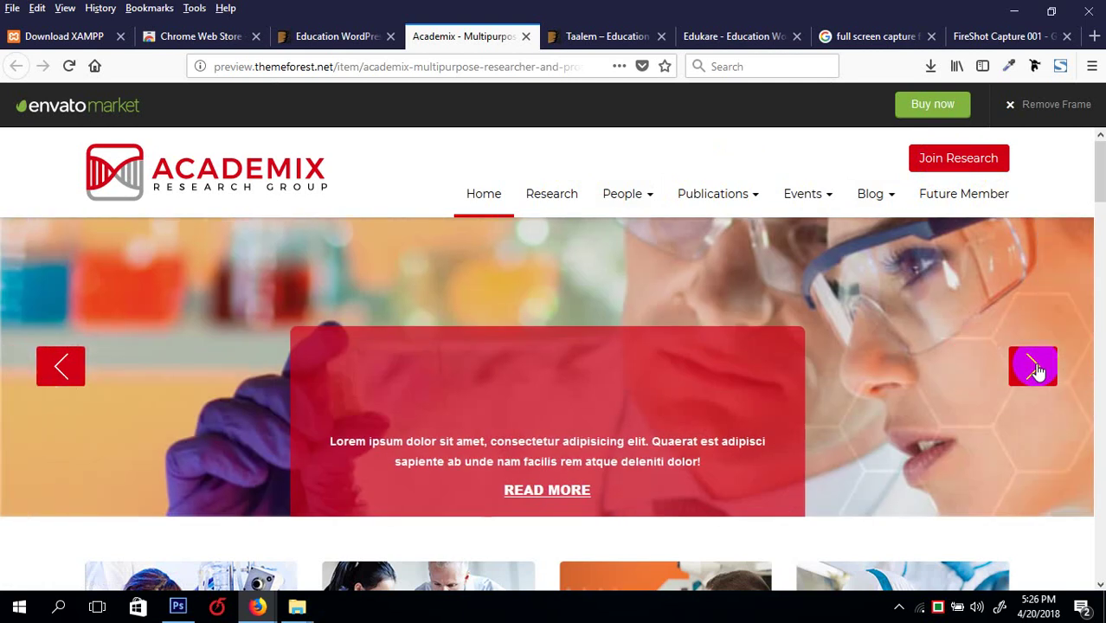
pyautogui.click(1036, 369)
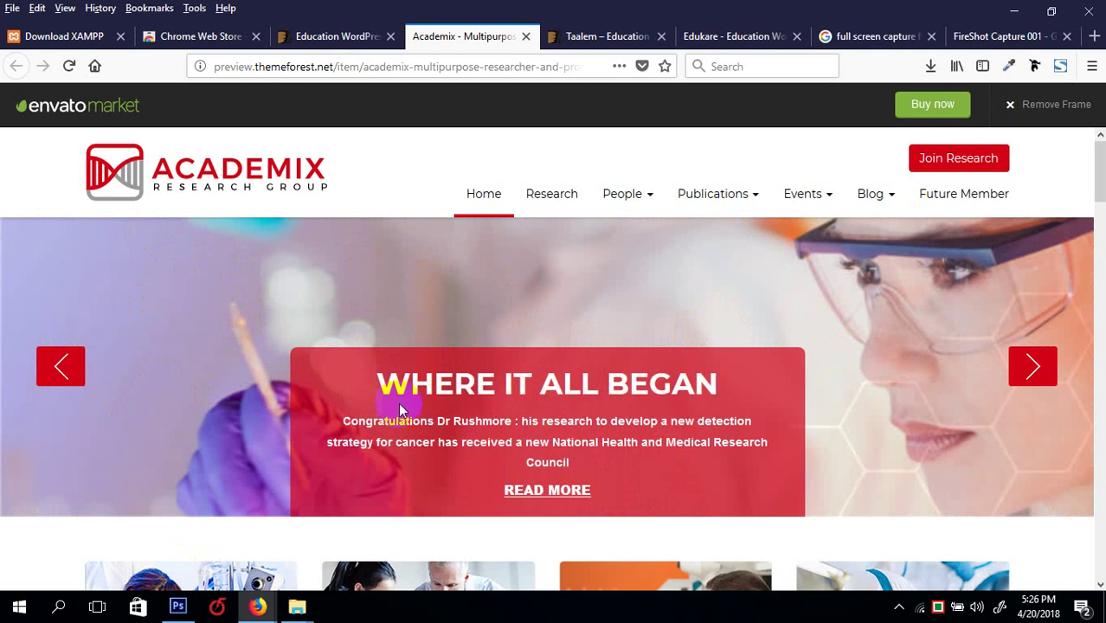
# - Compare the layout of the four research cards with the three-column row of About Research Group, video and Latest Events
pyautogui.scroll(-2, 468, 396)
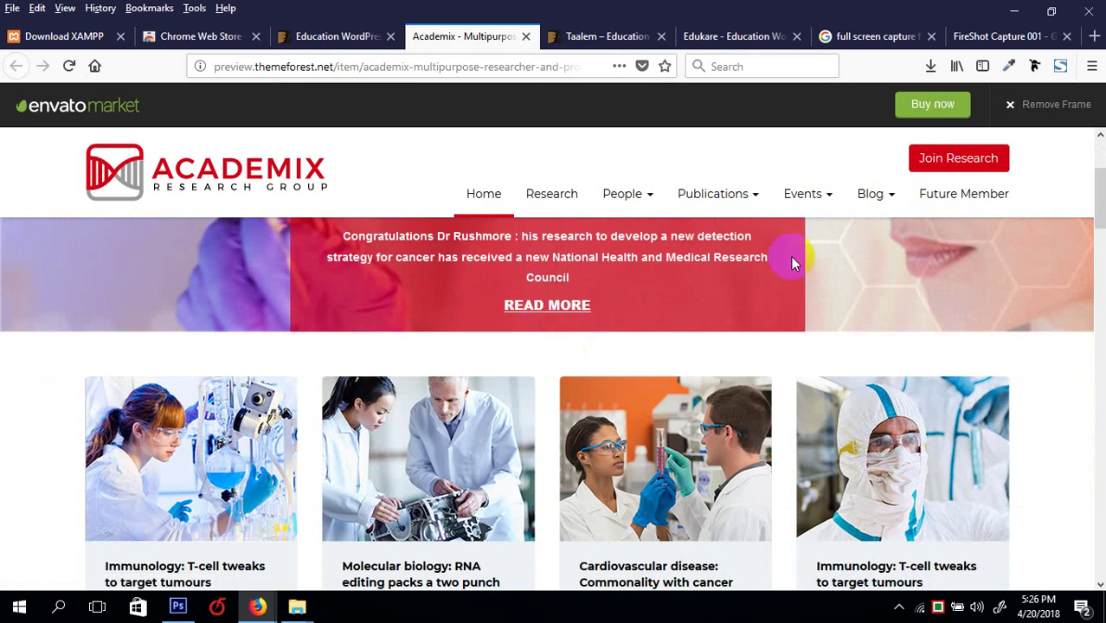
pyautogui.scroll(-1, 377, 478)
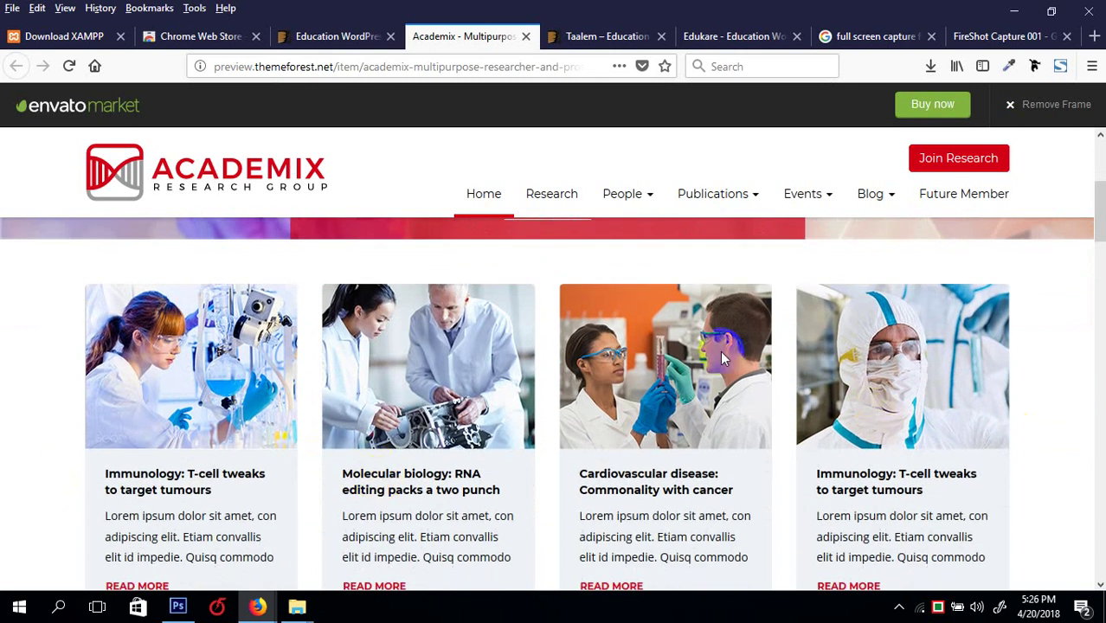
pyautogui.scroll(-4, 131, 383)
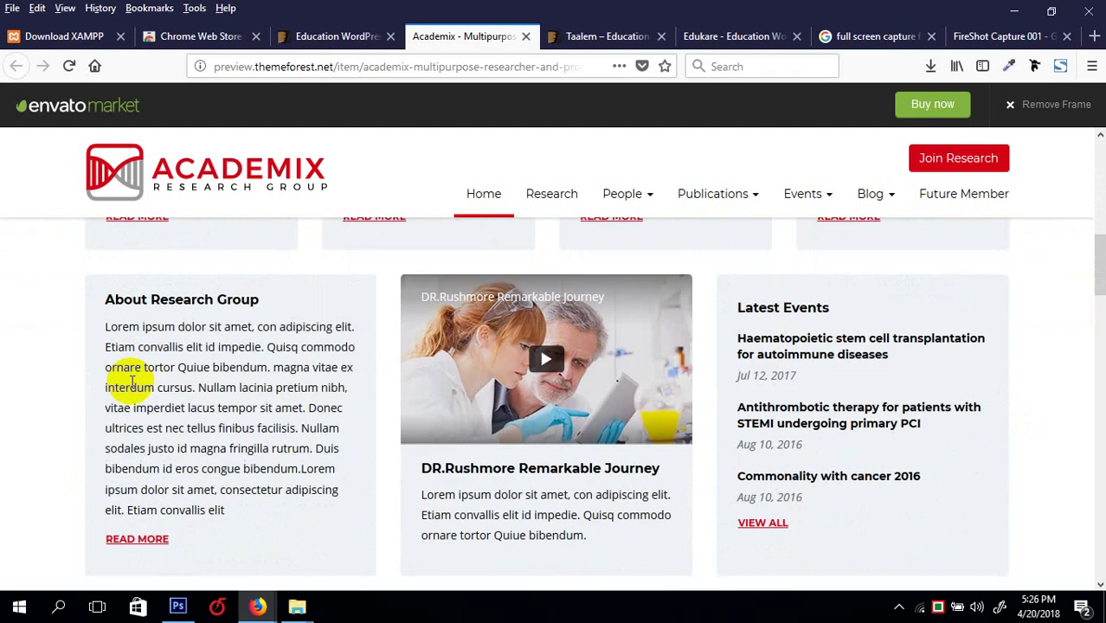
pyautogui.scroll(3, 131, 381)
pyautogui.scroll(3, 128, 379)
pyautogui.scroll(-3, 148, 375)
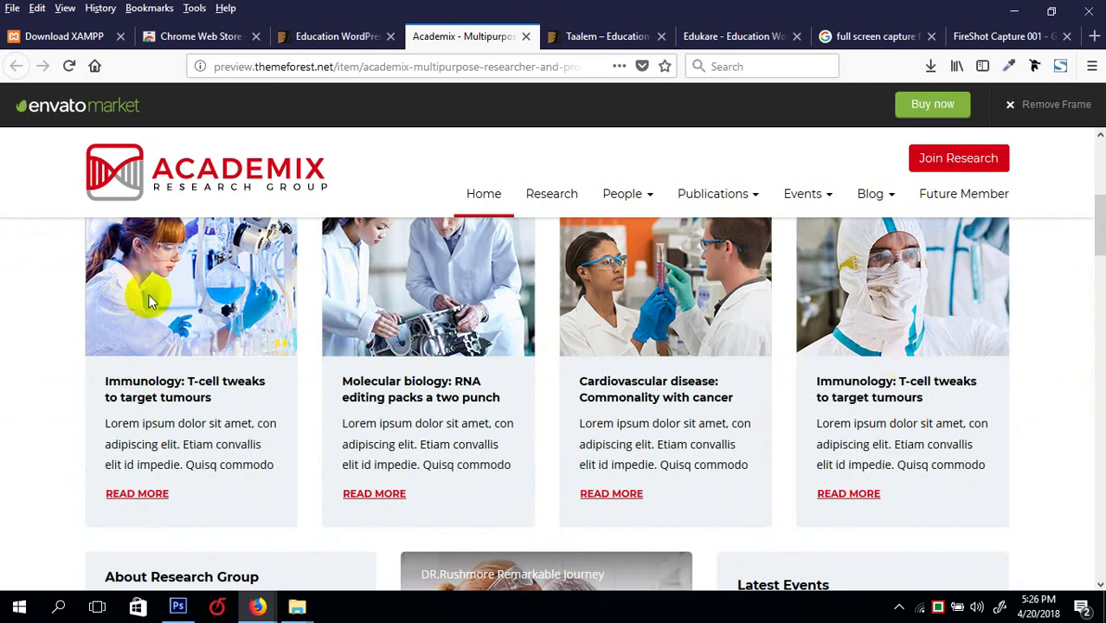
pyautogui.scroll(3, 474, 313)
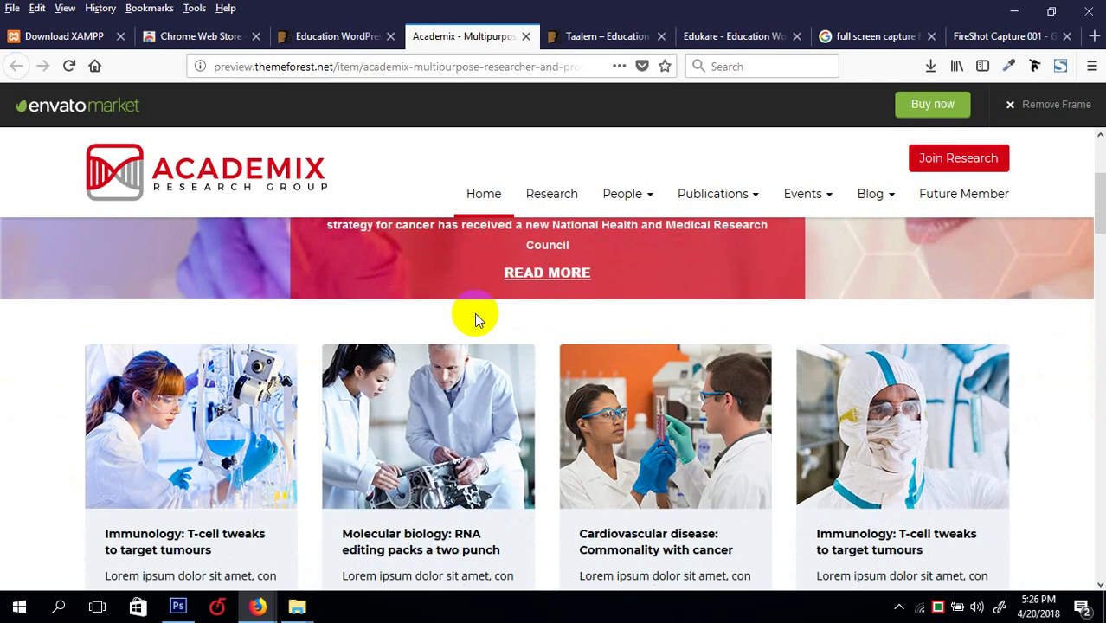
pyautogui.scroll(-3, 474, 312)
pyautogui.scroll(-1, 474, 312)
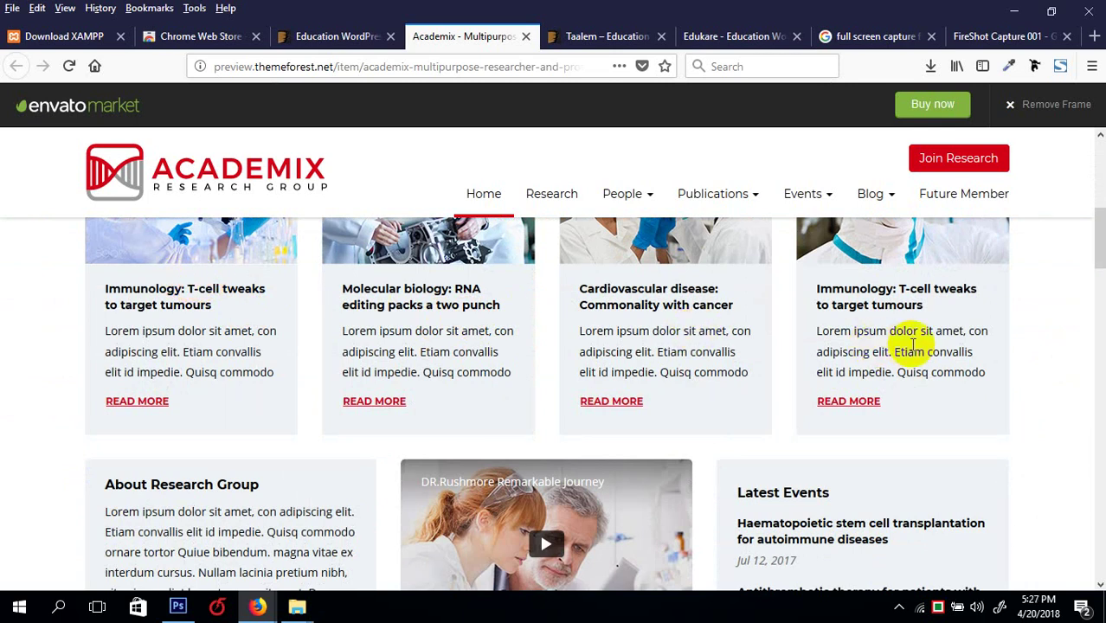
pyautogui.scroll(3, 913, 345)
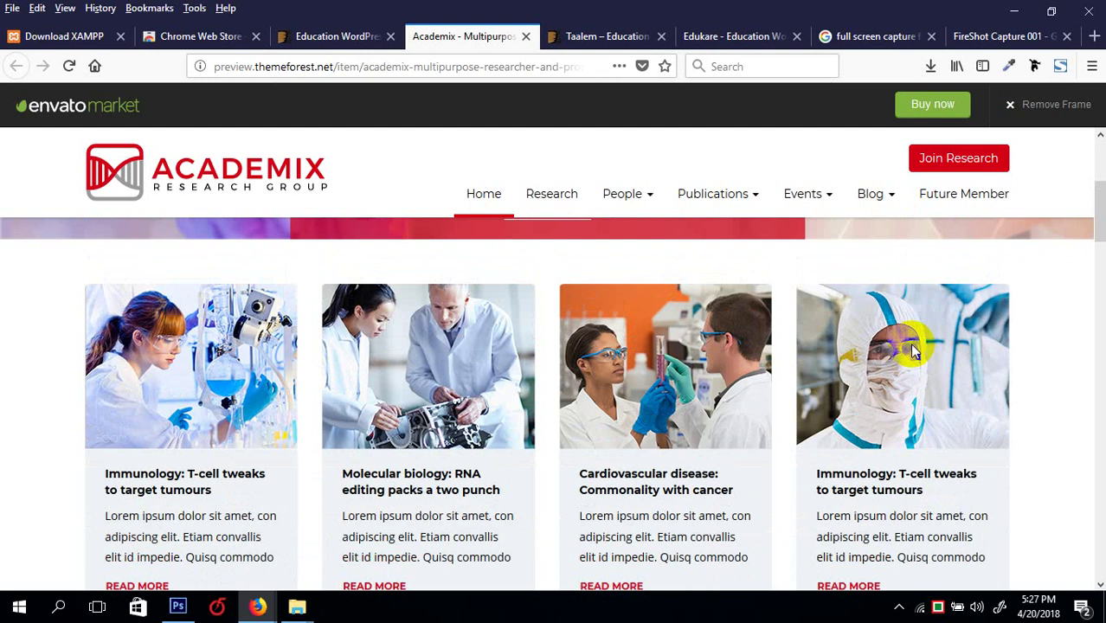
pyautogui.scroll(-6, 865, 342)
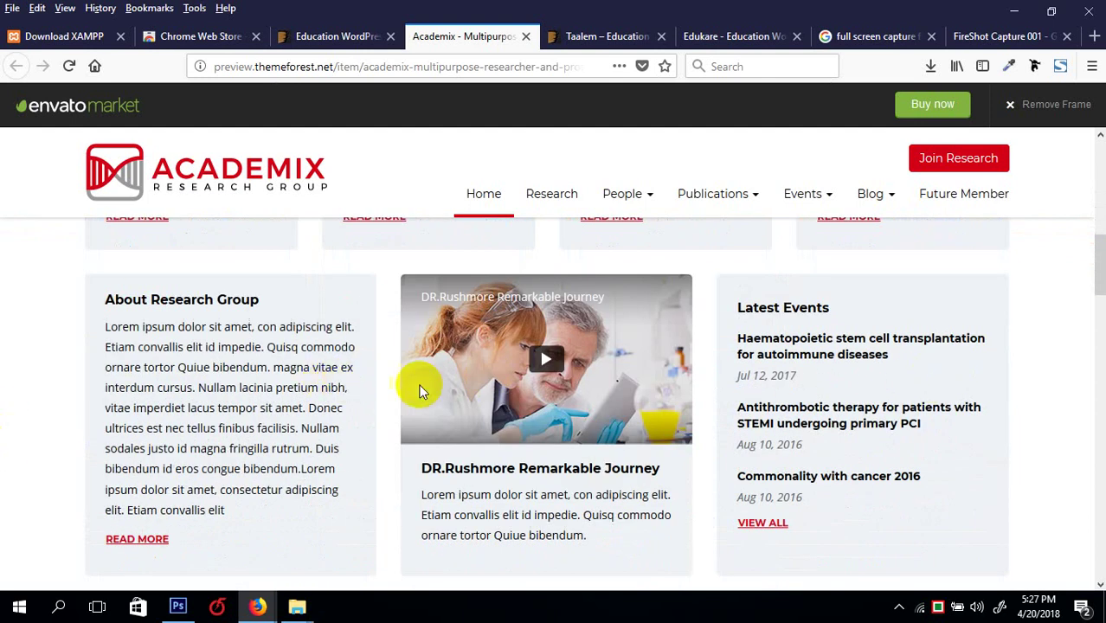
pyautogui.scroll(3, 217, 388)
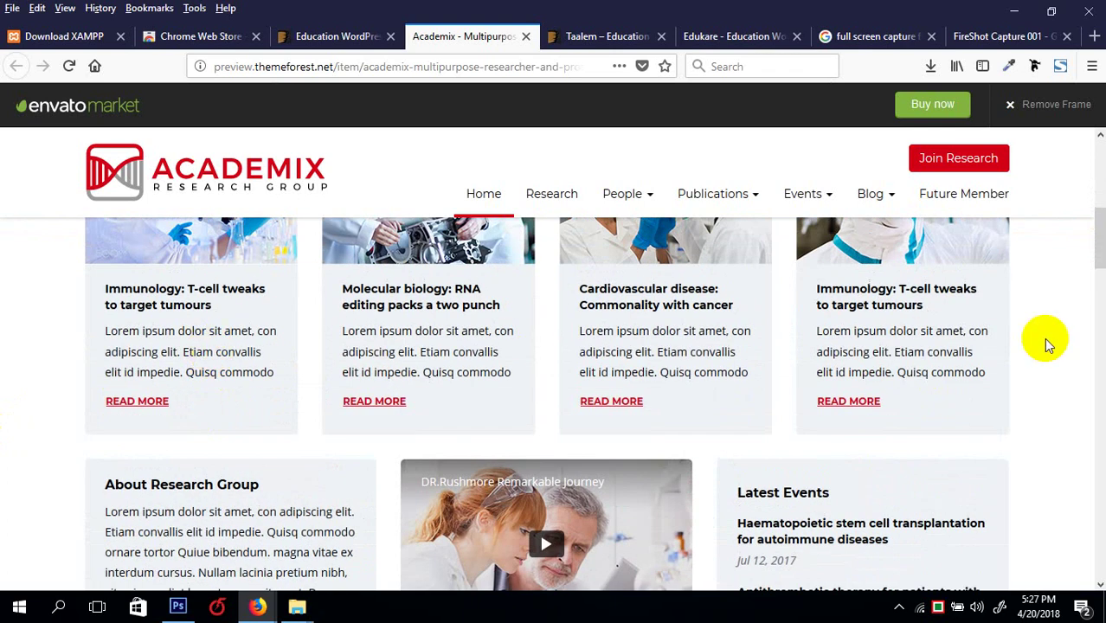
pyautogui.scroll(-3, 723, 457)
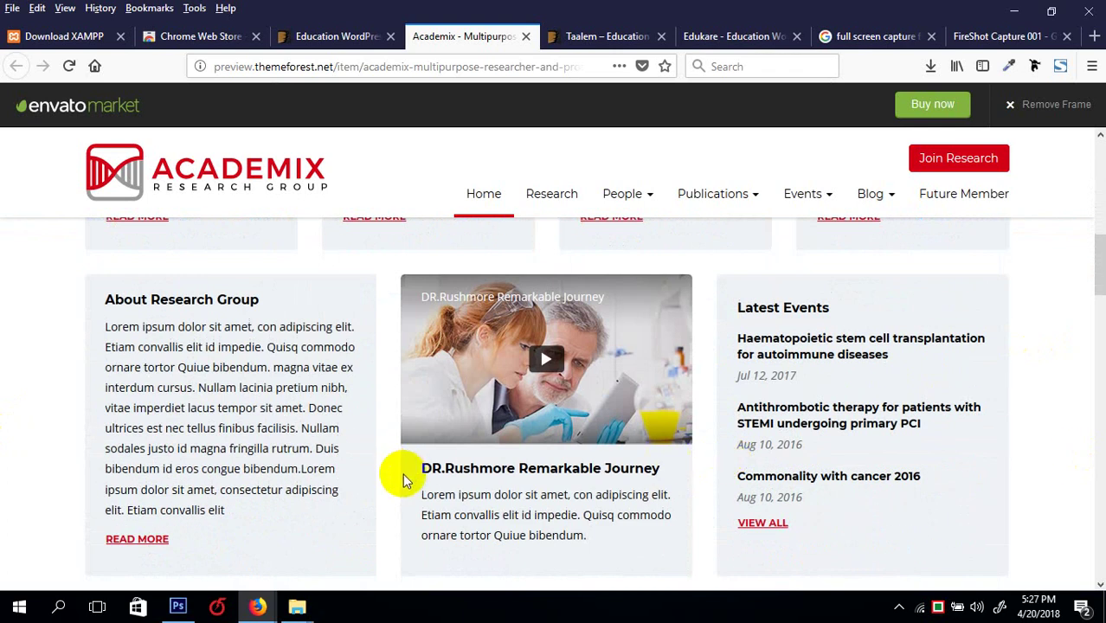
# - Examine how the red statistics banner aligns with the three-column row above it on the Academix home page
pyautogui.scroll(-5, 402, 473)
pyautogui.scroll(5, 402, 473)
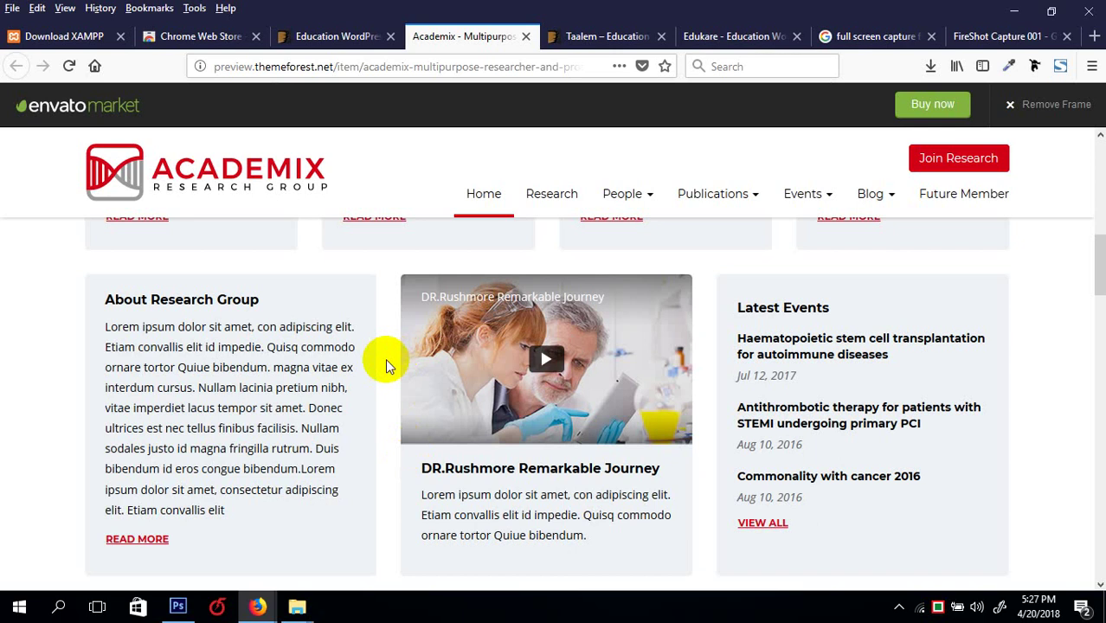
pyautogui.scroll(-2, 387, 361)
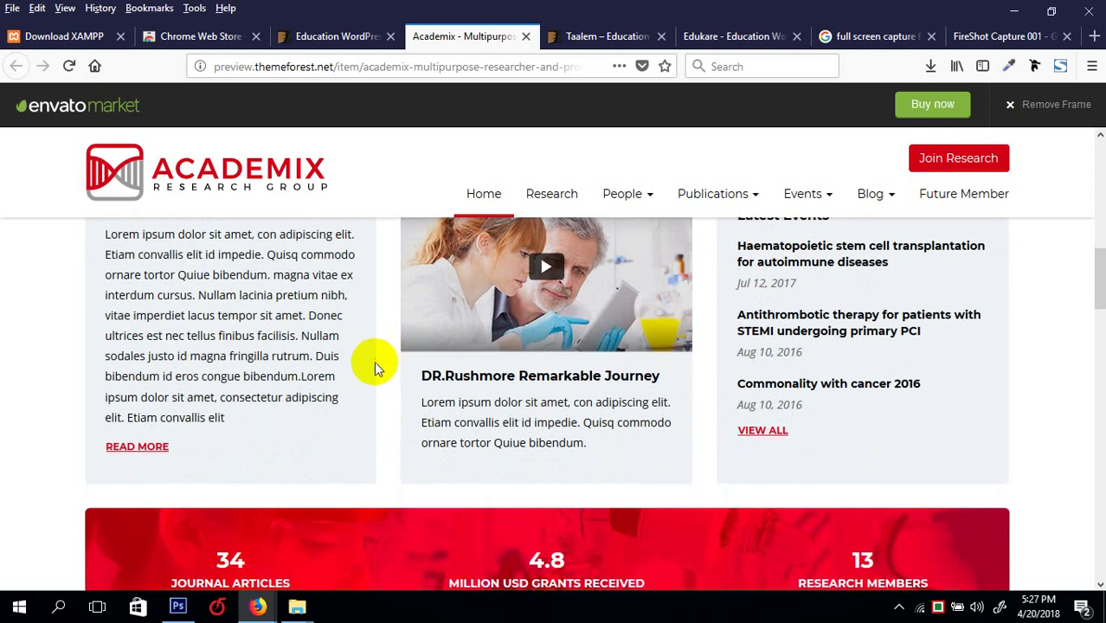
pyautogui.scroll(-3, 372, 367)
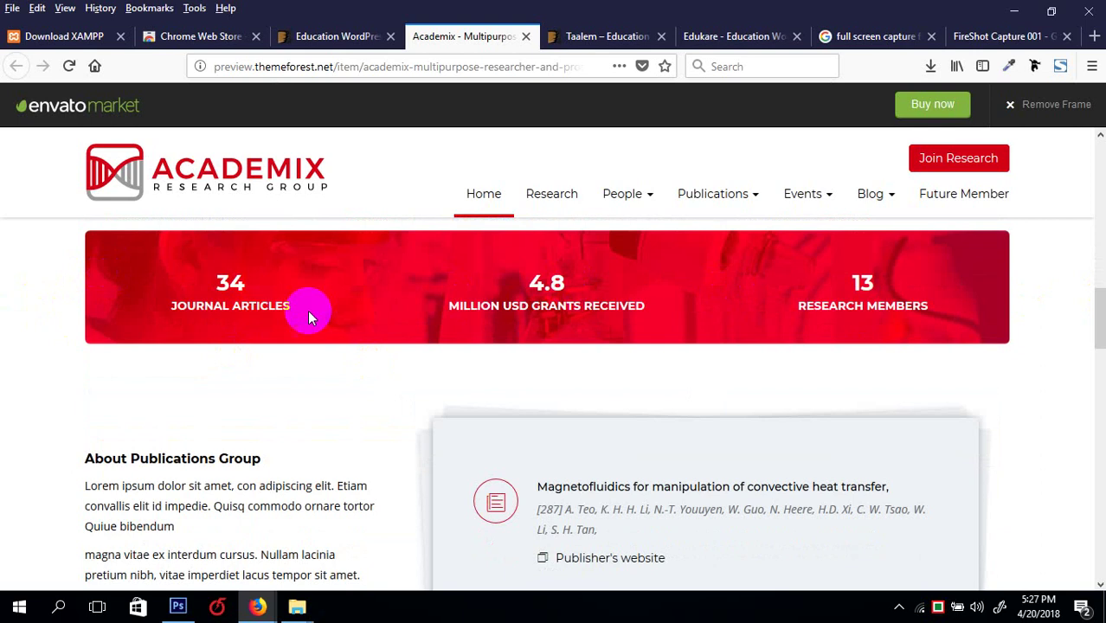
pyautogui.scroll(2, 957, 313)
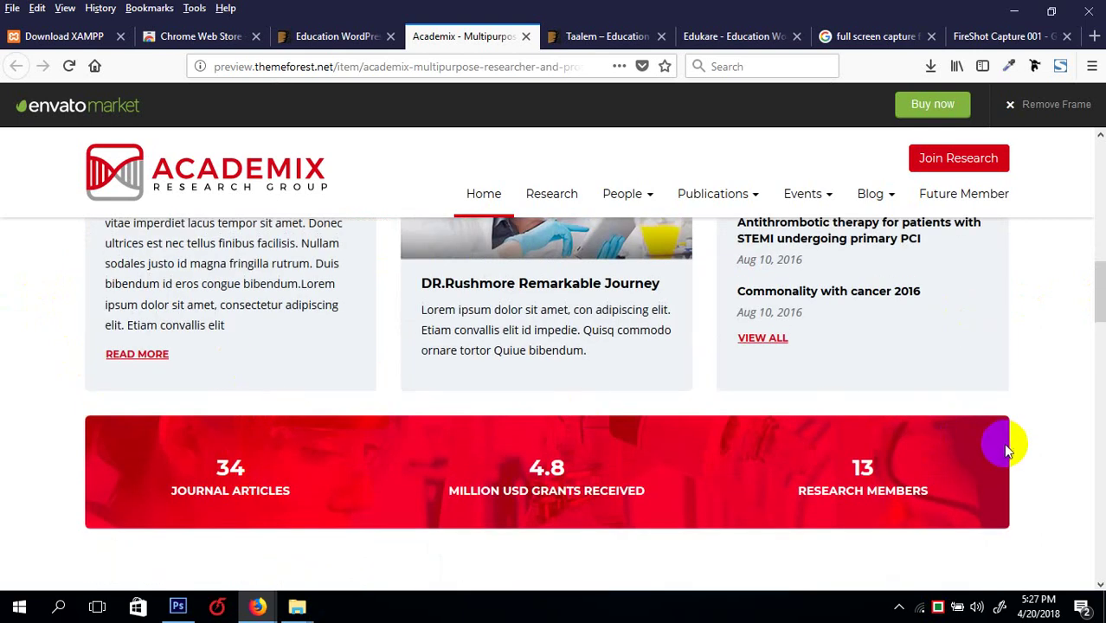
pyautogui.scroll(4, 264, 381)
pyautogui.scroll(-7, 264, 359)
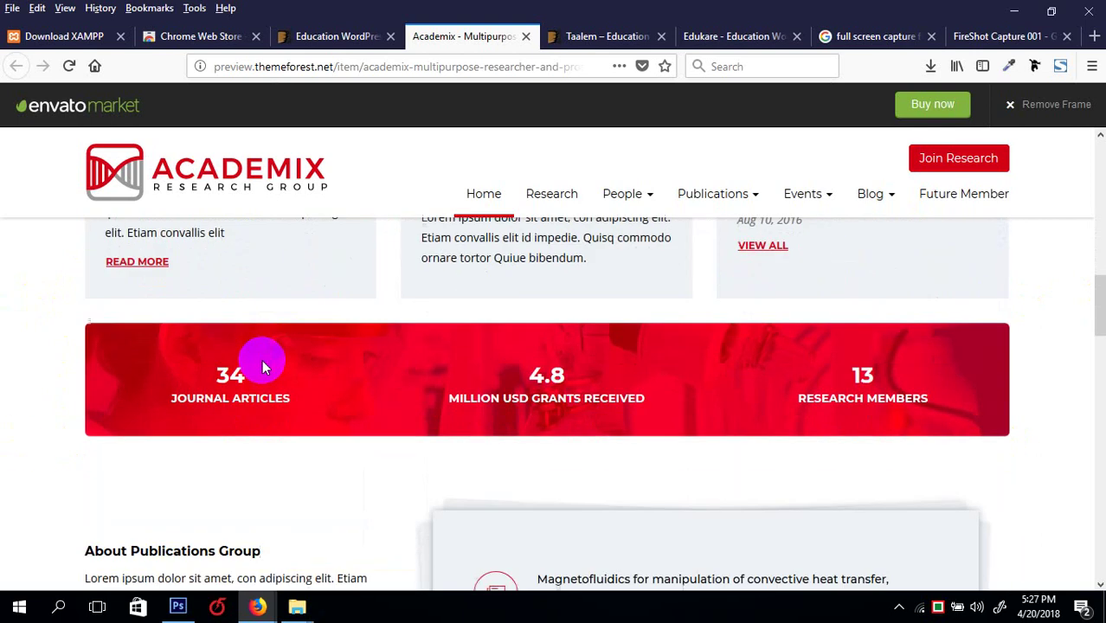
pyautogui.scroll(6, 271, 359)
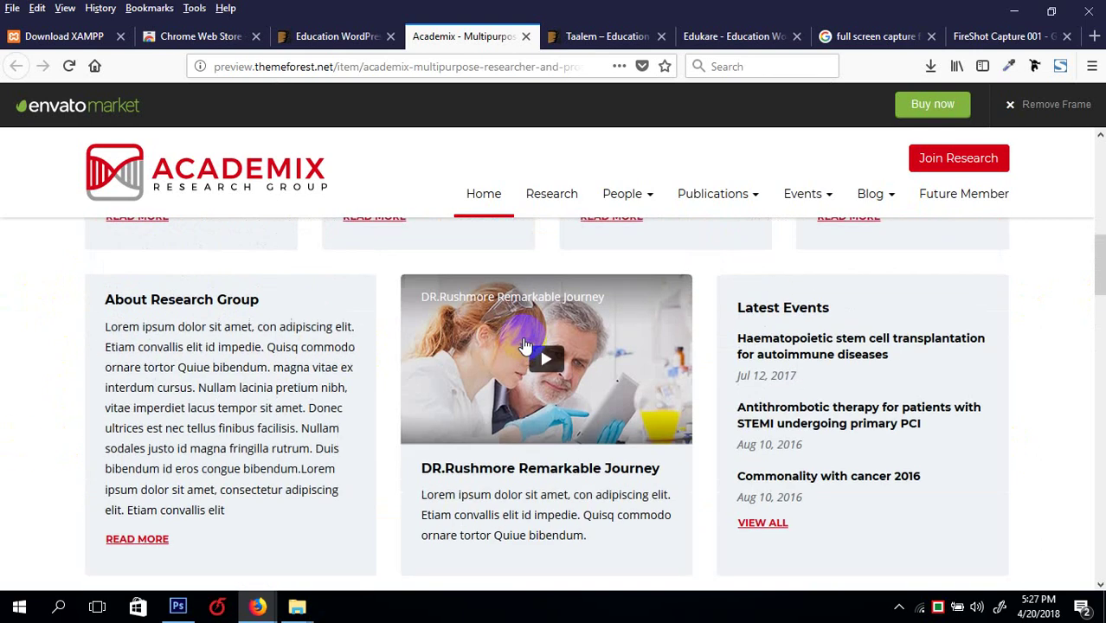
# - Look over the publications section, the lead researcher's timeline and the four-column PHD student cards
pyautogui.scroll(-6, 516, 336)
pyautogui.scroll(-8, 516, 337)
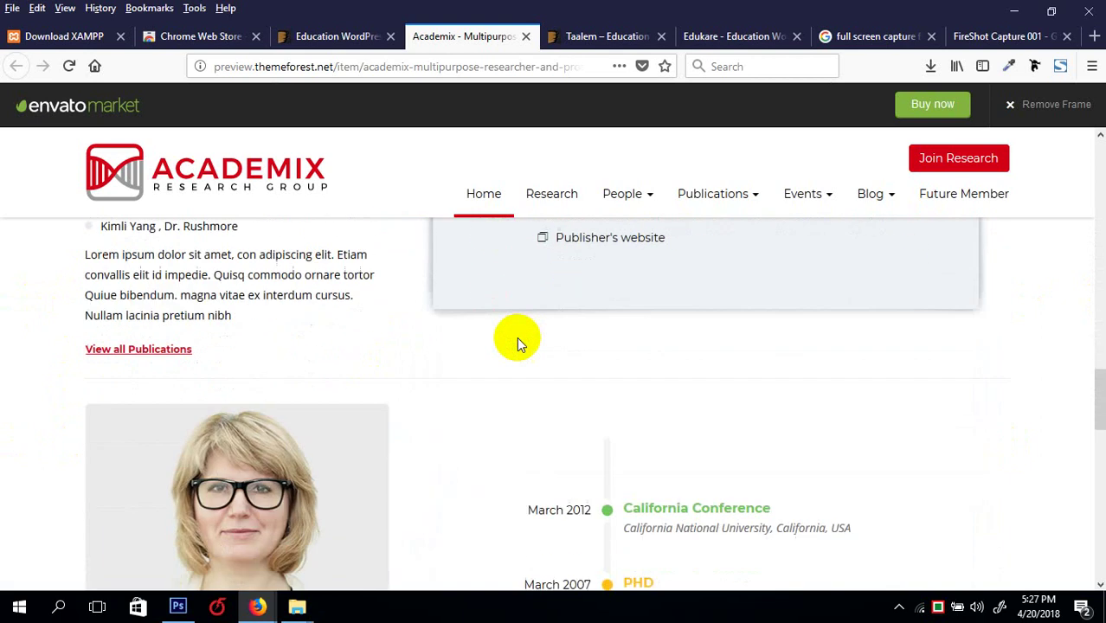
pyautogui.scroll(3, 516, 336)
pyautogui.scroll(-5, 513, 337)
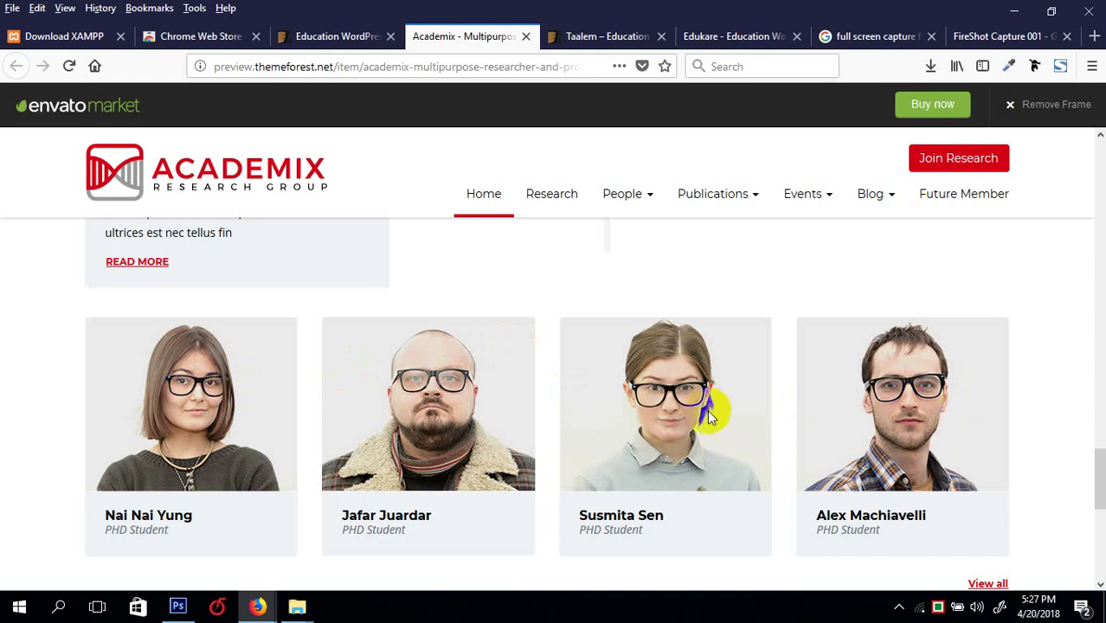
pyautogui.scroll(-2, 926, 399)
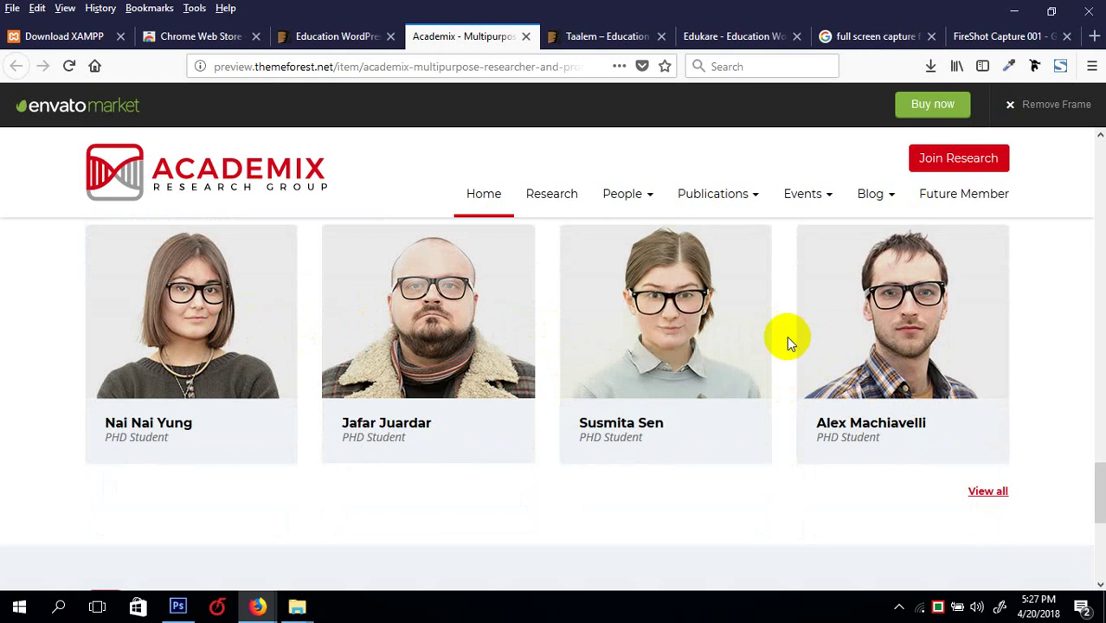
pyautogui.scroll(-5, 555, 338)
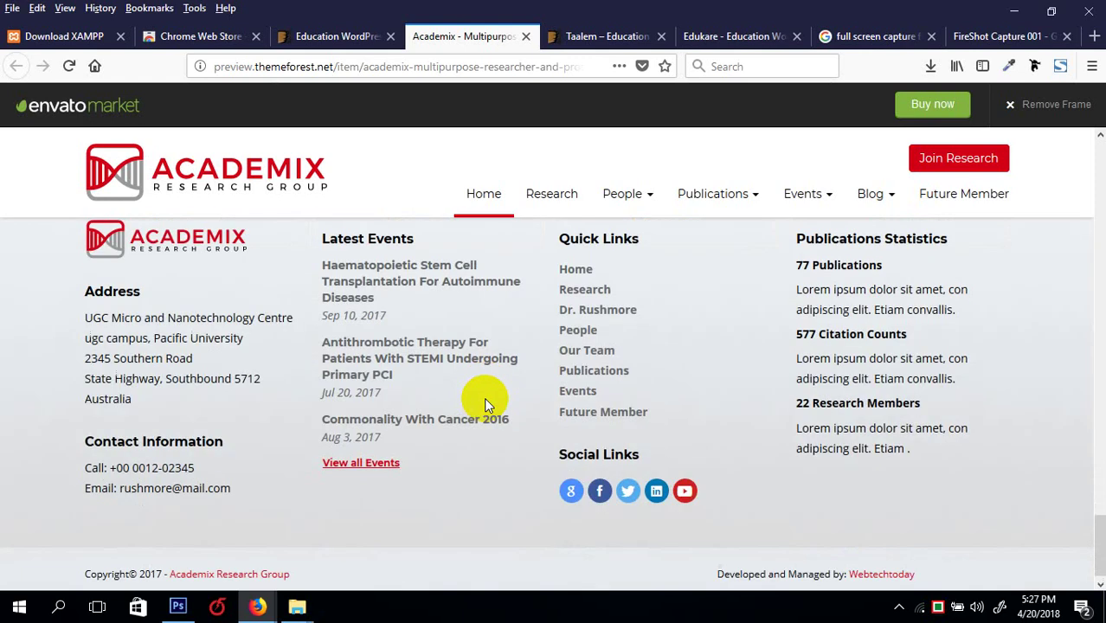
# - Study the four-column Academix footer, from the address and Latest Events to Quick Links, Social Links and Publications Statistics
pyautogui.scroll(2, 483, 397)
pyautogui.scroll(-2, 484, 397)
pyautogui.scroll(4, 483, 397)
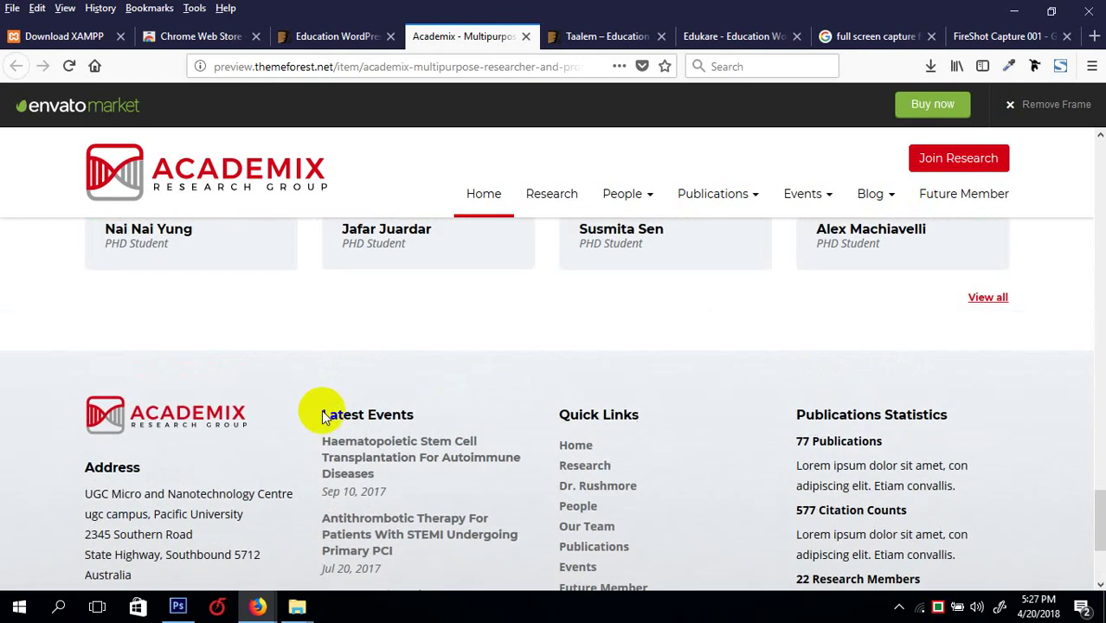
pyautogui.scroll(-3, 86, 424)
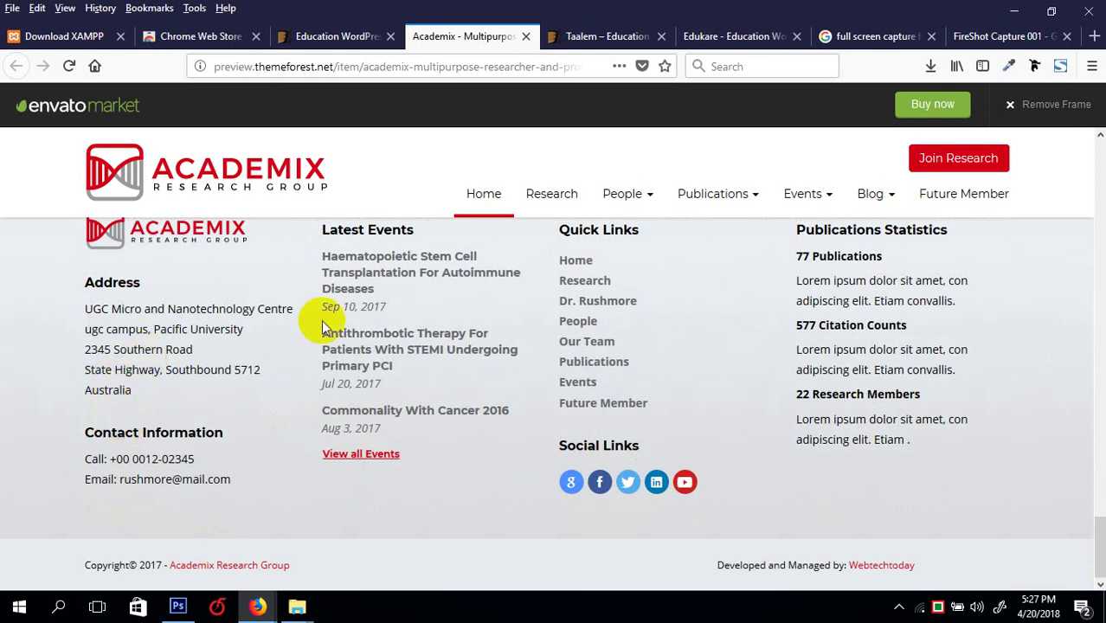
pyautogui.scroll(1, 563, 270)
pyautogui.scroll(1, 637, 274)
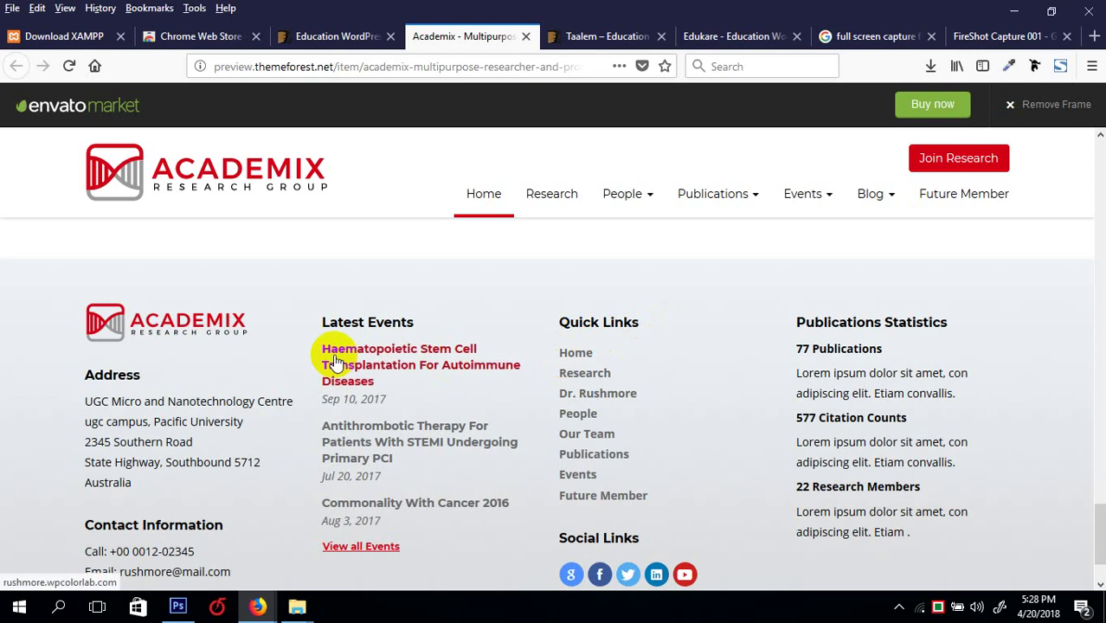
pyautogui.scroll(1, 195, 291)
pyautogui.scroll(-1, 195, 292)
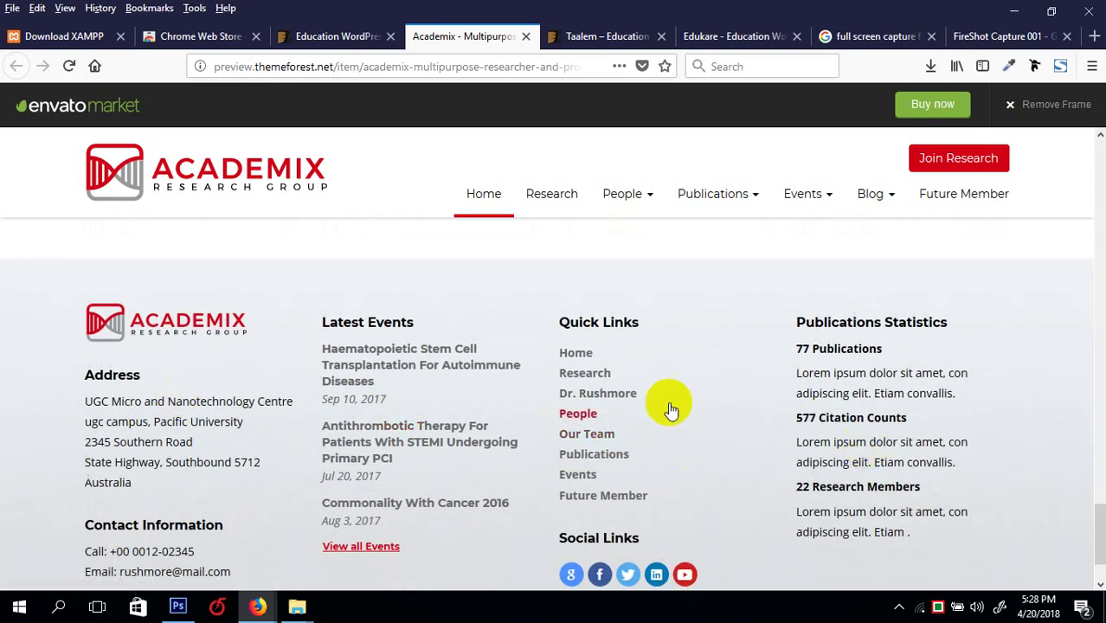
pyautogui.scroll(-2, 622, 411)
pyautogui.scroll(3, 264, 381)
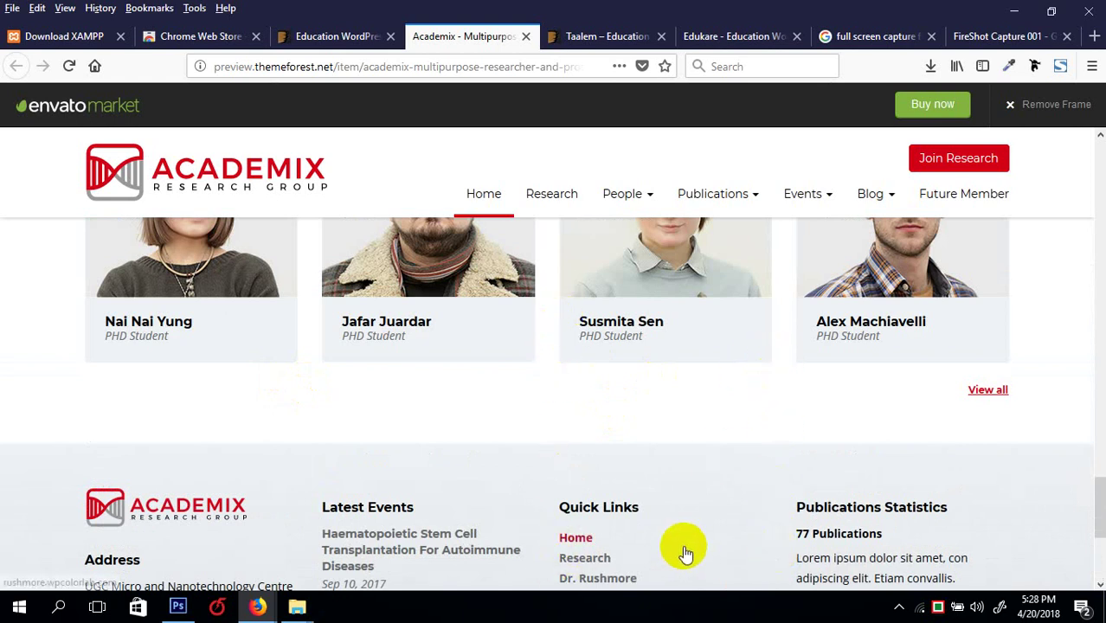
pyautogui.scroll(-3, 709, 527)
pyautogui.scroll(2, 700, 367)
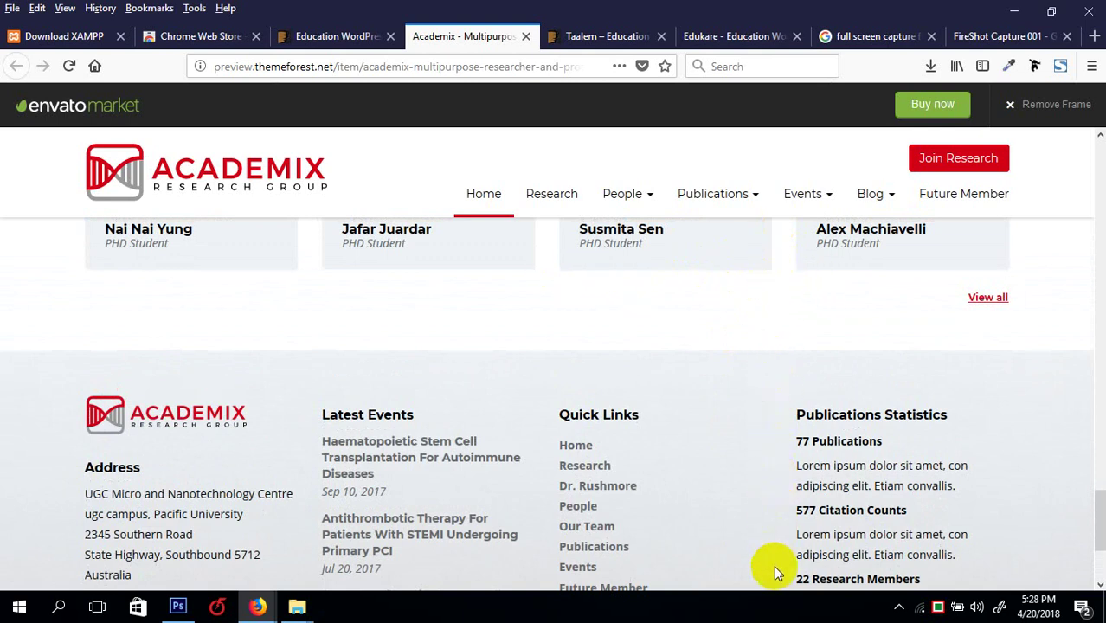
pyautogui.scroll(-1, 773, 566)
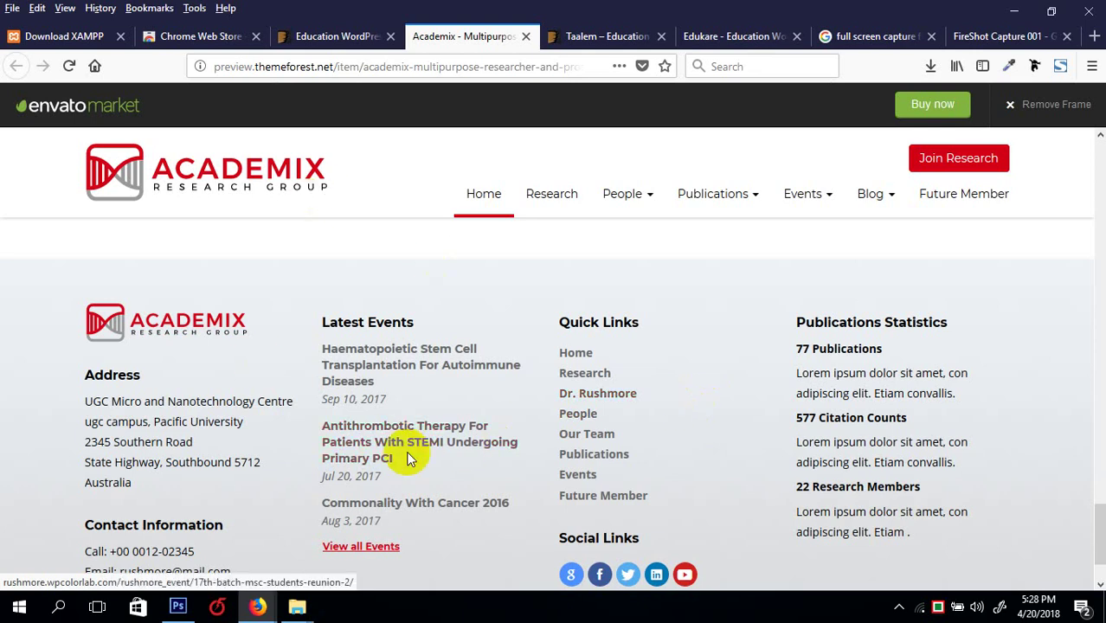
pyautogui.scroll(-1, 712, 472)
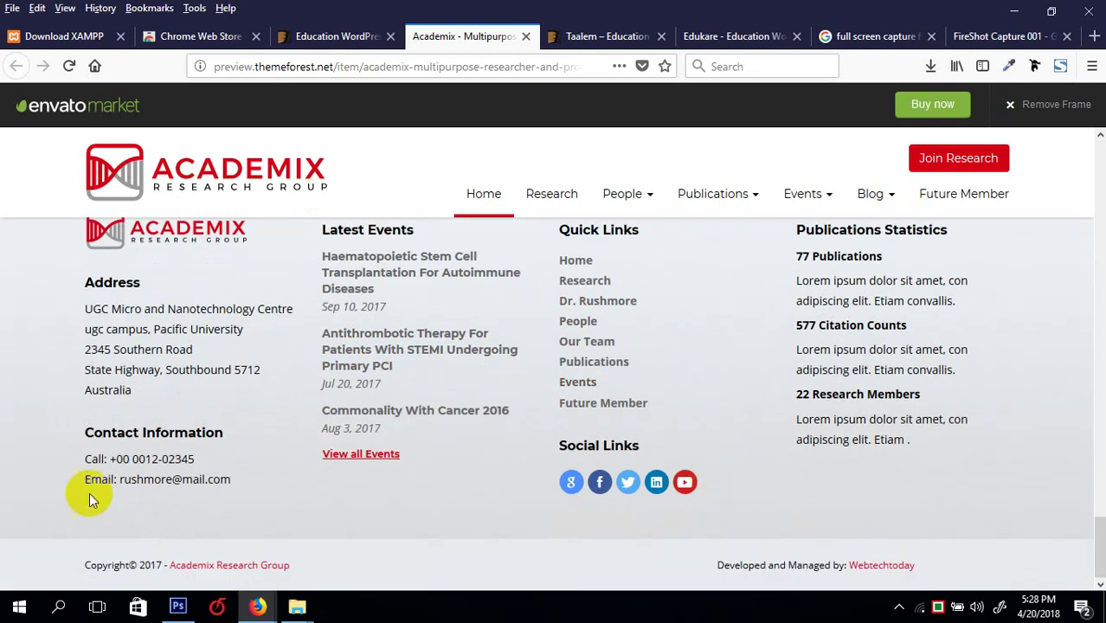
pyautogui.scroll(3, 603, 471)
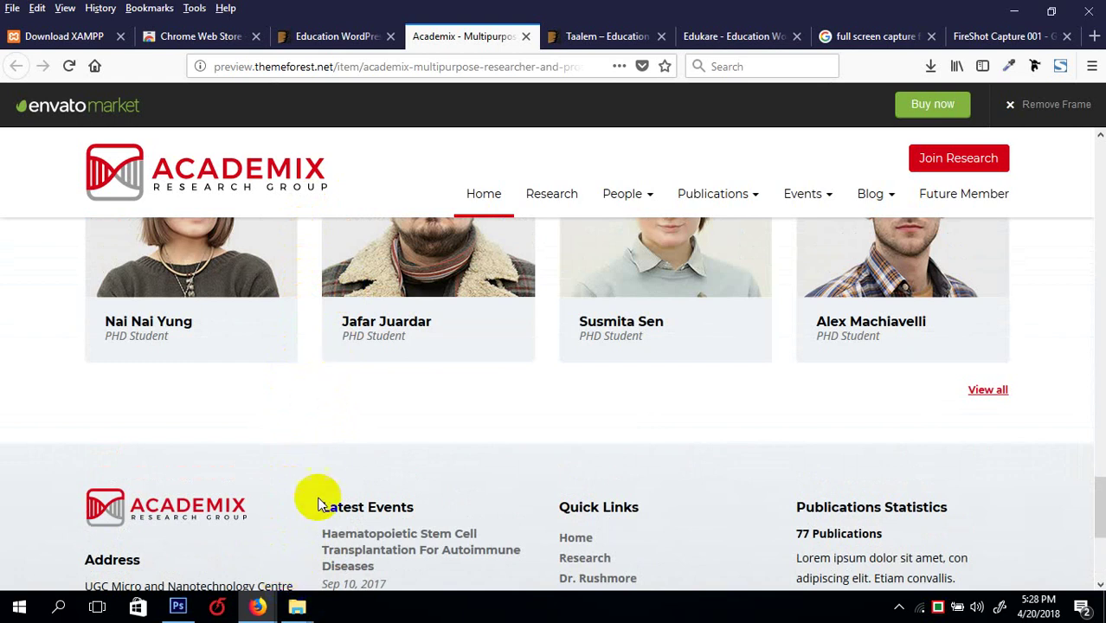
# - Switch to the Photoshop Bootstrap grid template and add a vertical guide inside the first grid column
pyautogui.click(178, 606)
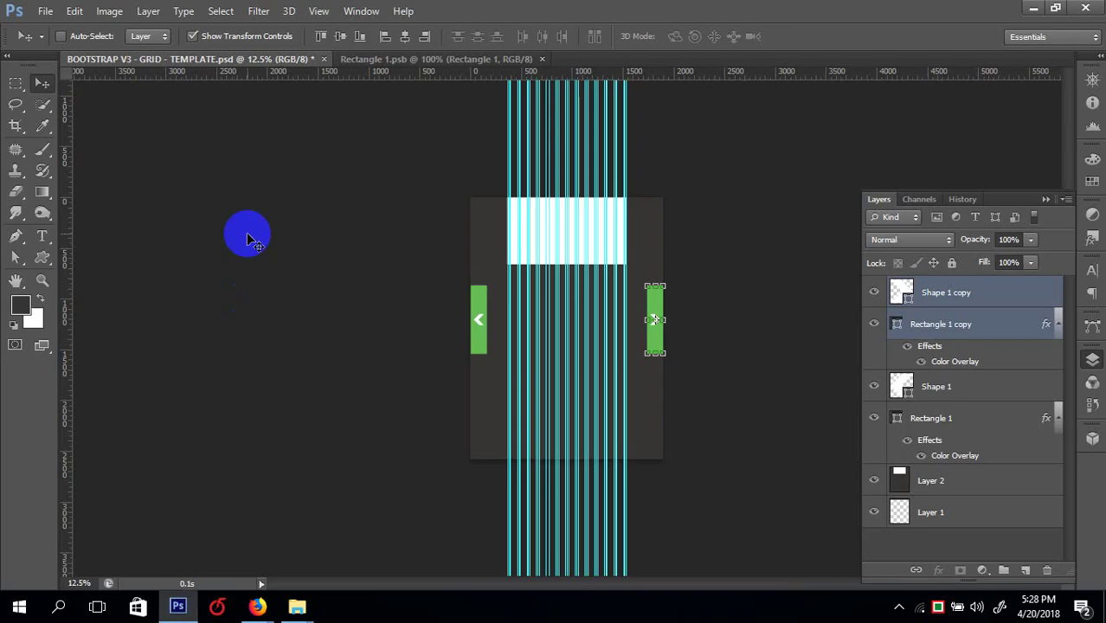
pyautogui.hotkey('ctrl', '+')
pyautogui.hotkey('ctrl', '+')
pyautogui.hotkey('ctrl', '+')
pyautogui.hotkey('ctrl', '+')
pyautogui.hotkey('ctrl', '+')
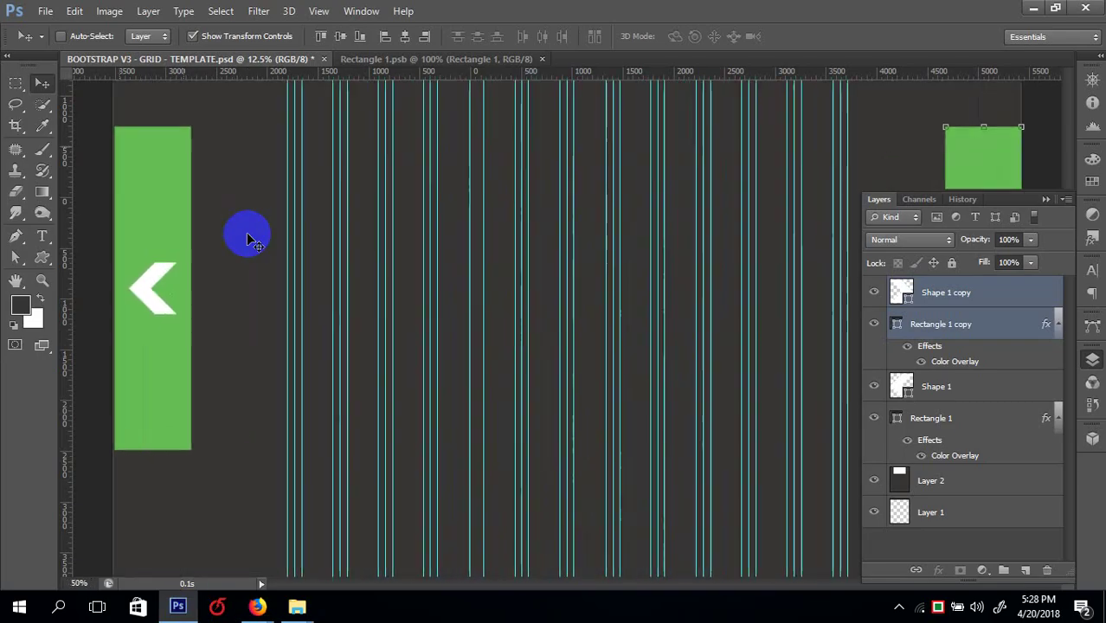
pyautogui.hscroll(3, 246, 241)
pyautogui.scroll(5, 308, 352)
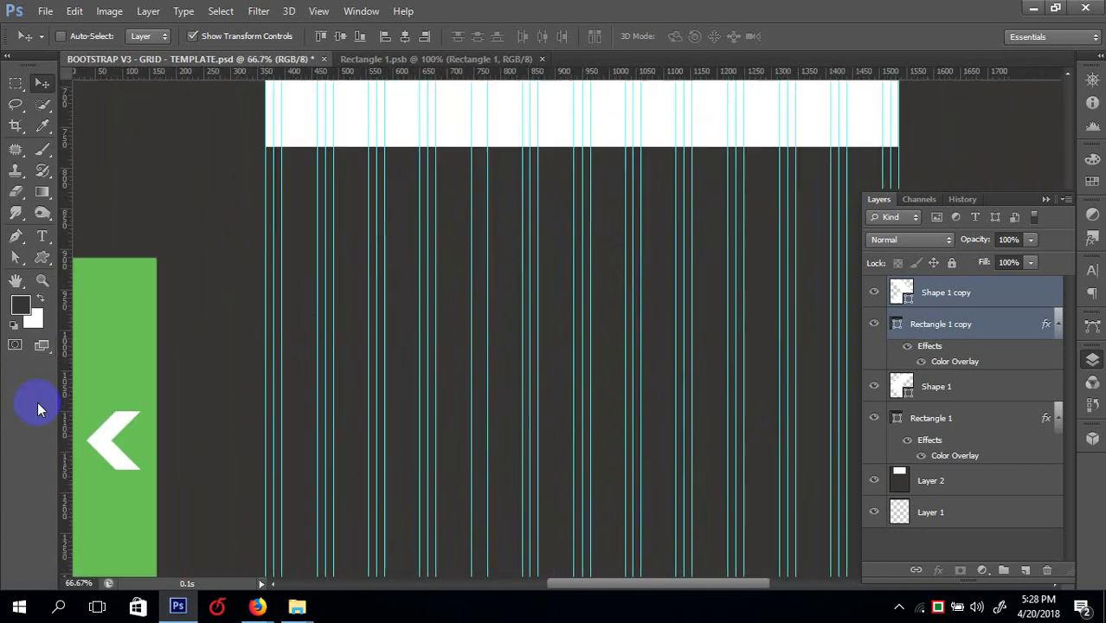
pyautogui.moveTo(74, 397); pyautogui.dragTo(305, 412)
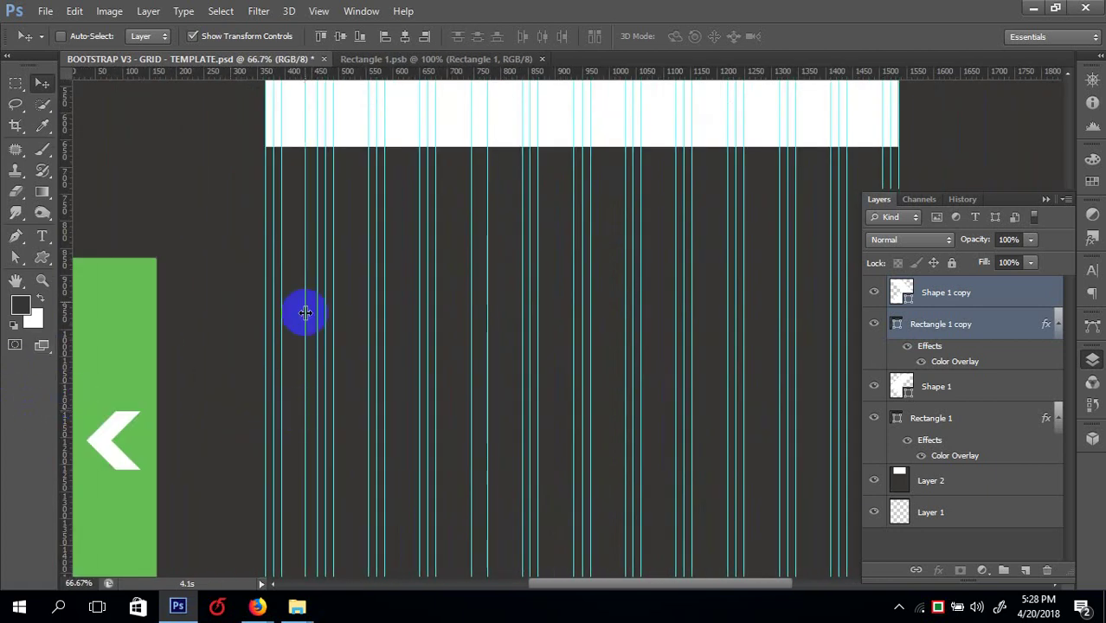
pyautogui.click(321, 12)
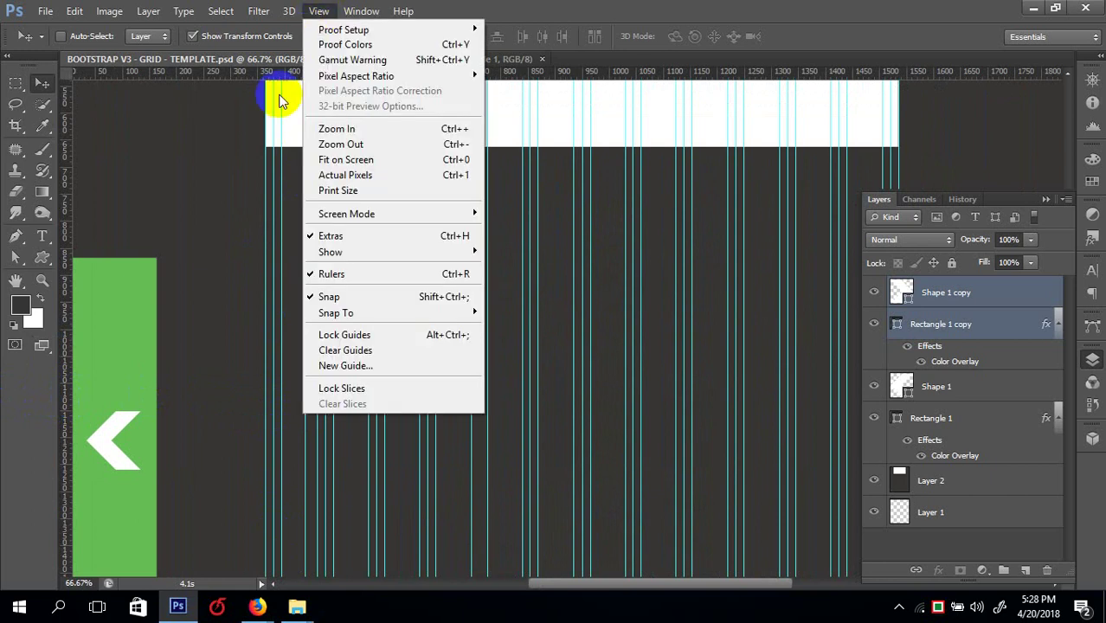
pyautogui.click(271, 238)
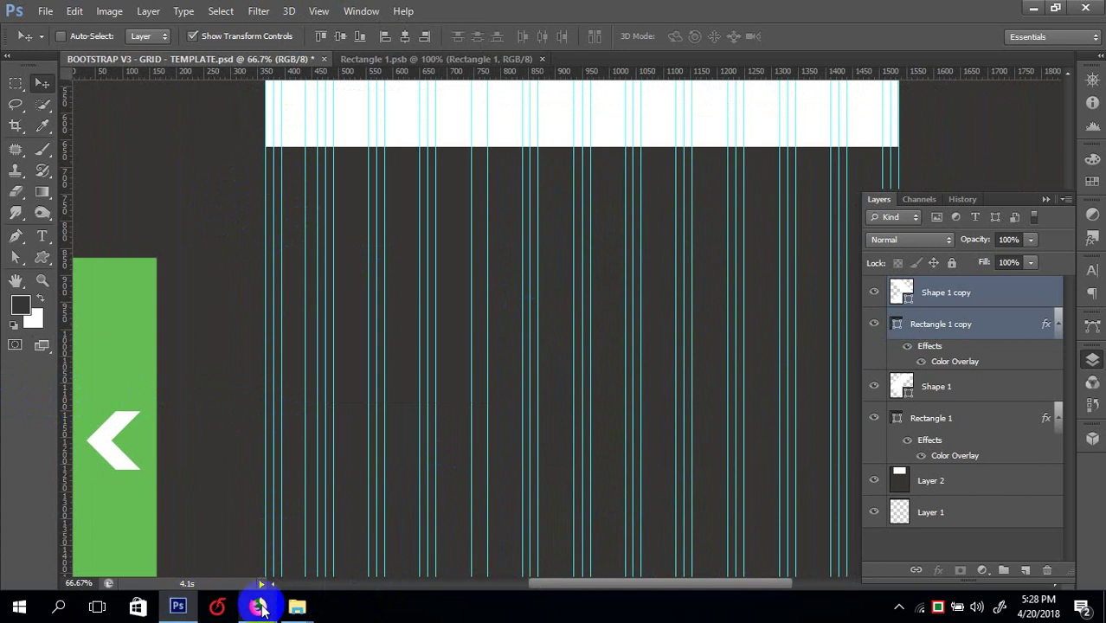
# - Switch to the Academix preview in Firefox and open the demo site without the Envato frame
pyautogui.moveTo(257, 606)
pyautogui.click(248, 525)
pyautogui.scroll(-3, 758, 249)
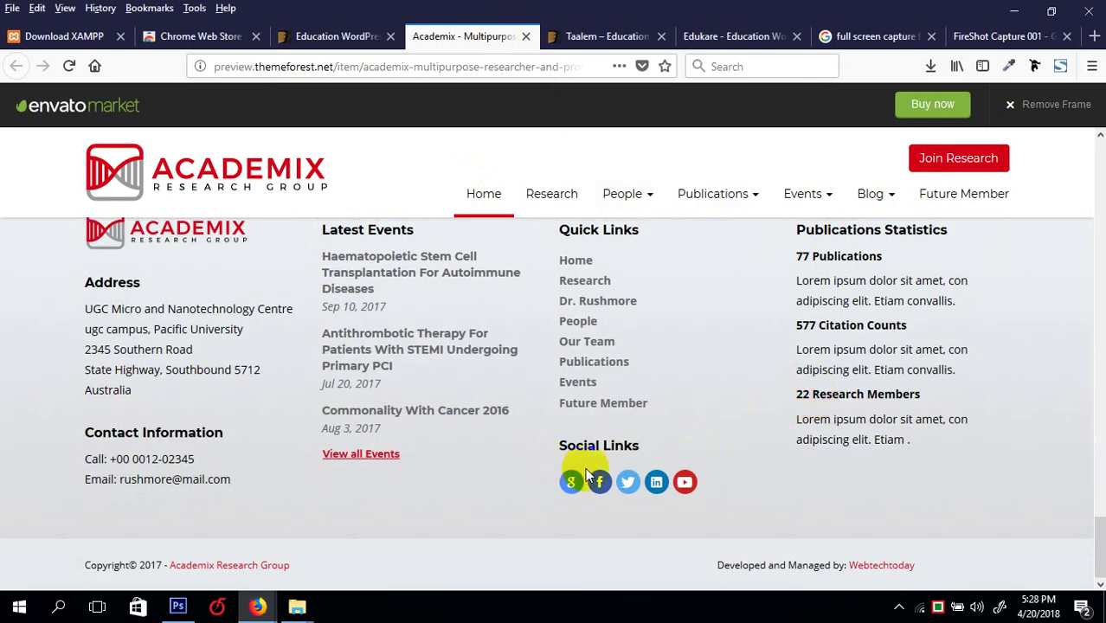
pyautogui.scroll(10, 484, 272)
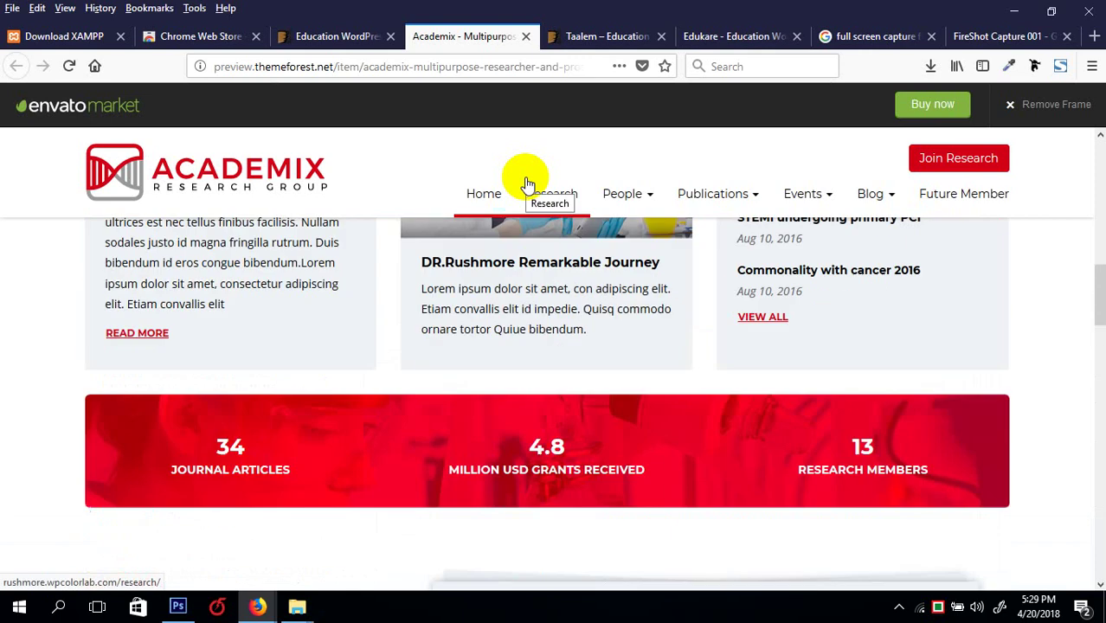
pyautogui.scroll(5, 527, 185)
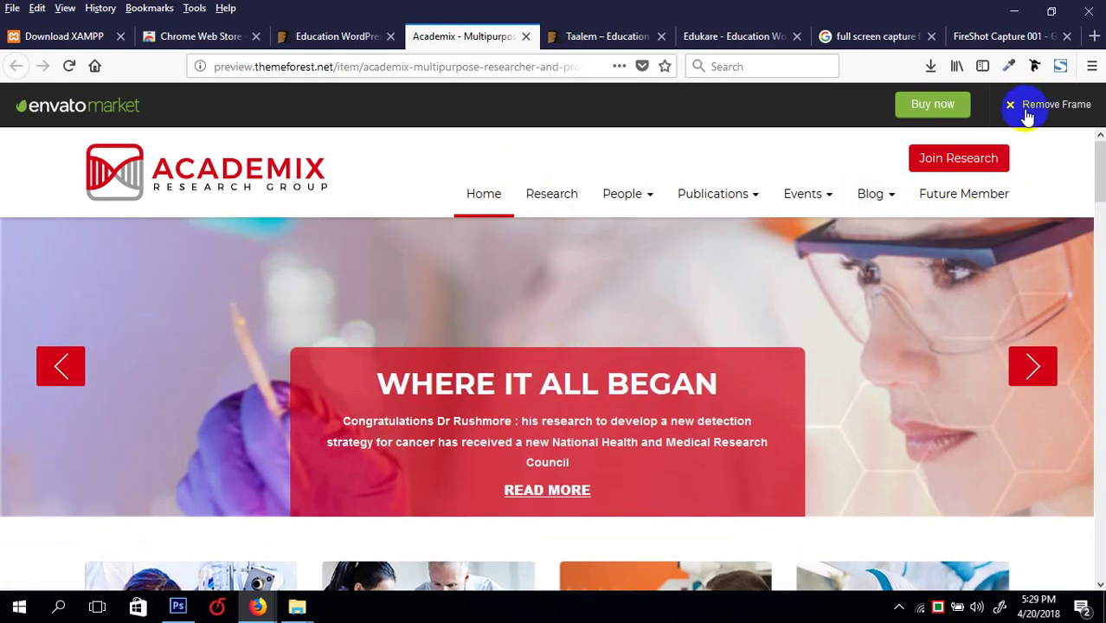
pyautogui.click(1014, 105)
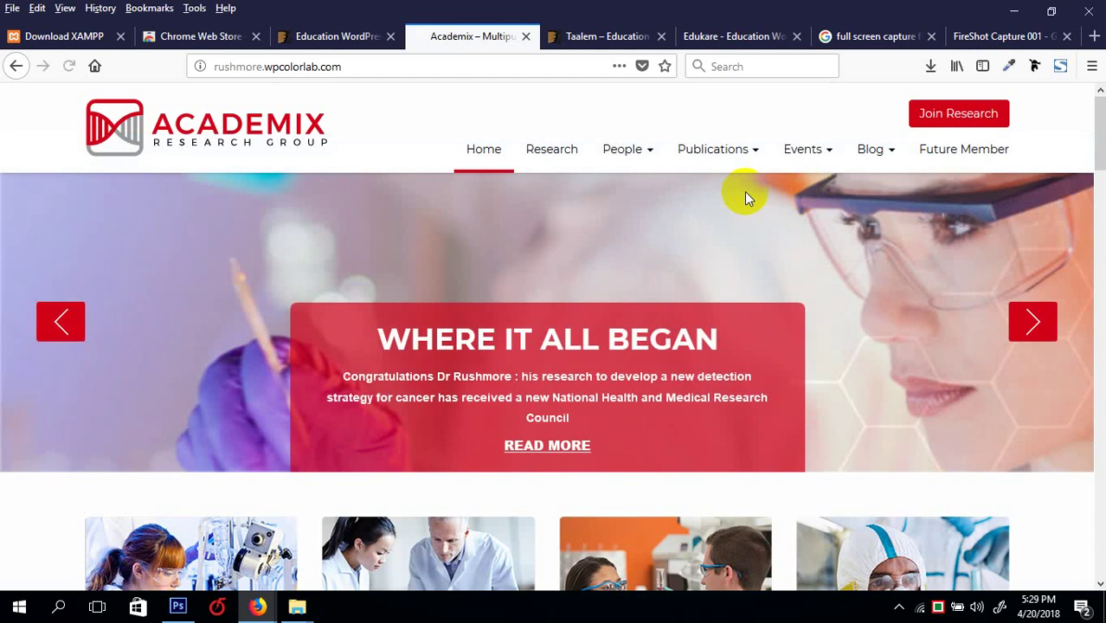
# - List the fonts used on the Academix home page with FontFace Ninja and download the Montserrat Bold font file
pyautogui.scroll(-6, 692, 243)
pyautogui.scroll(5, 606, 329)
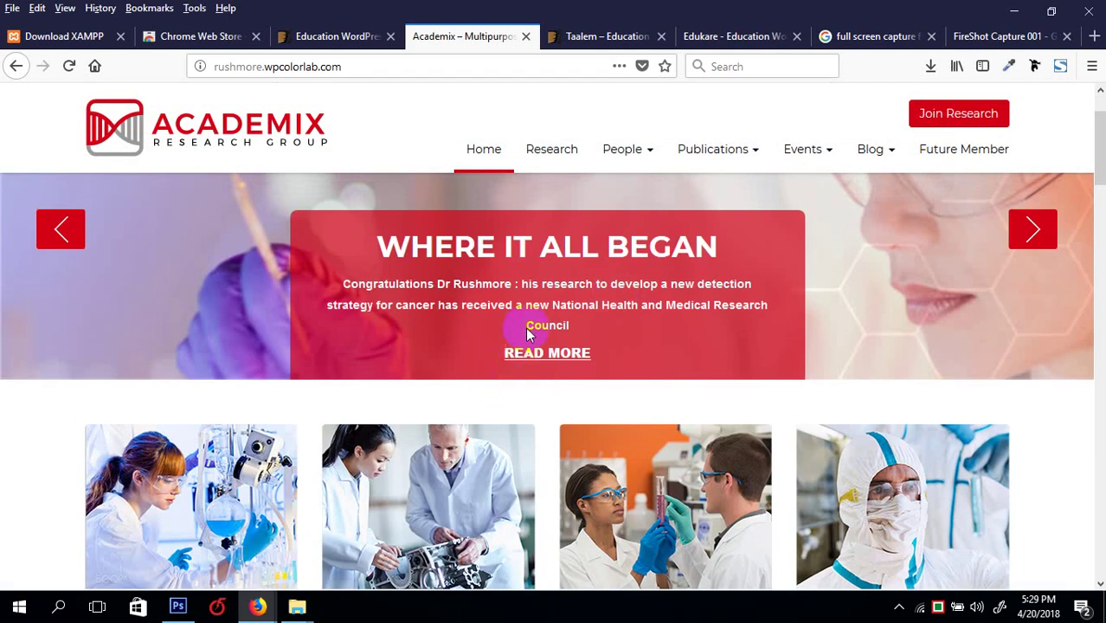
pyautogui.scroll(-6, 671, 370)
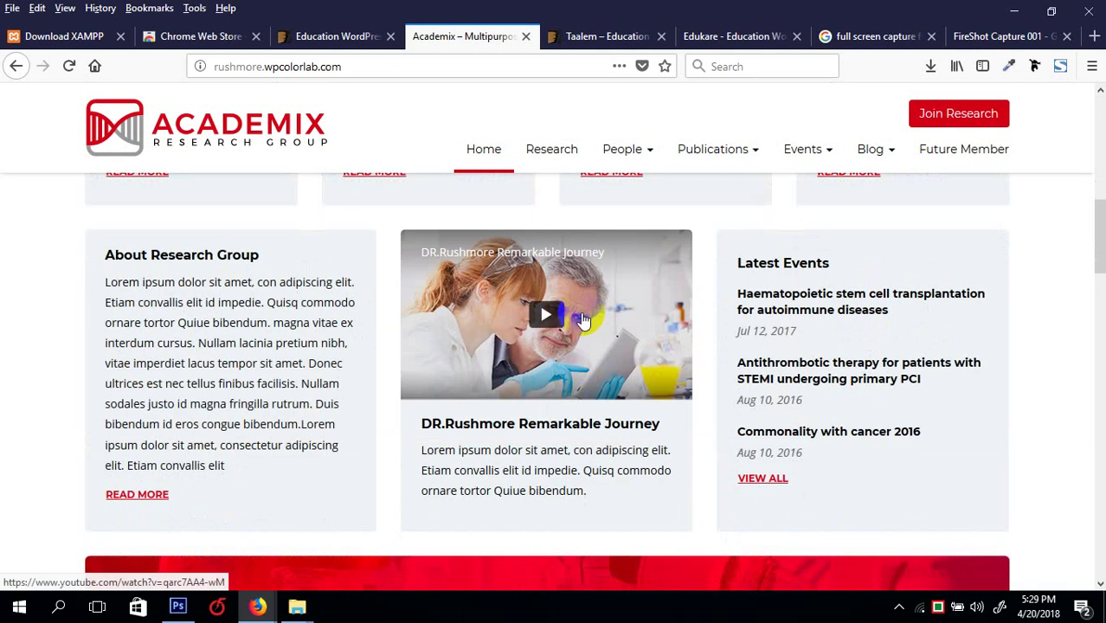
pyautogui.scroll(5, 883, 153)
pyautogui.click(1033, 68)
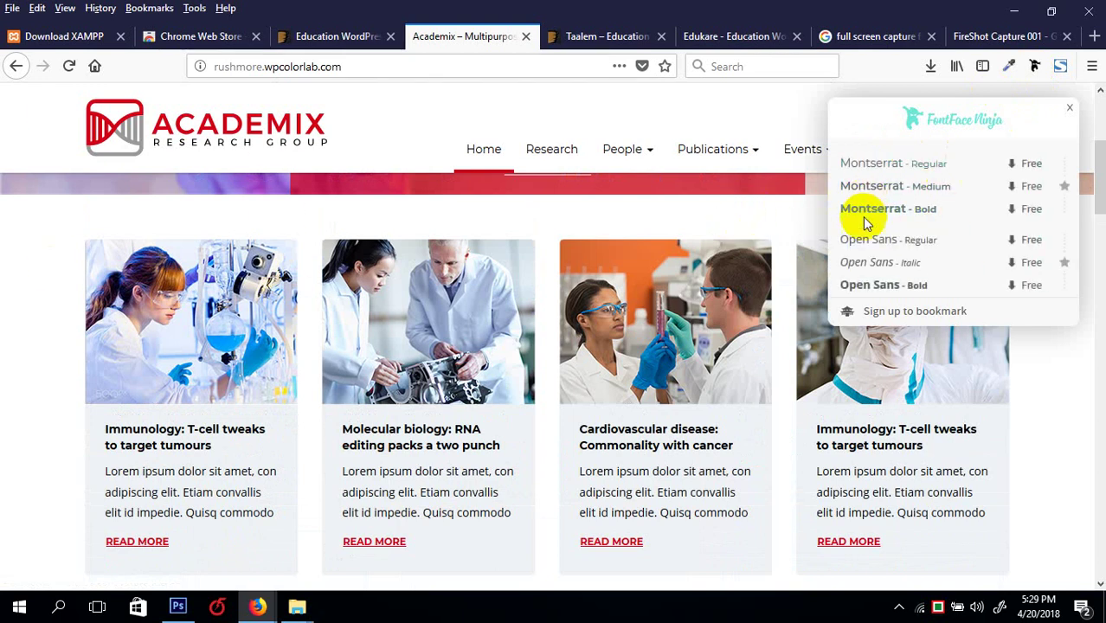
pyautogui.moveTo(973, 471)
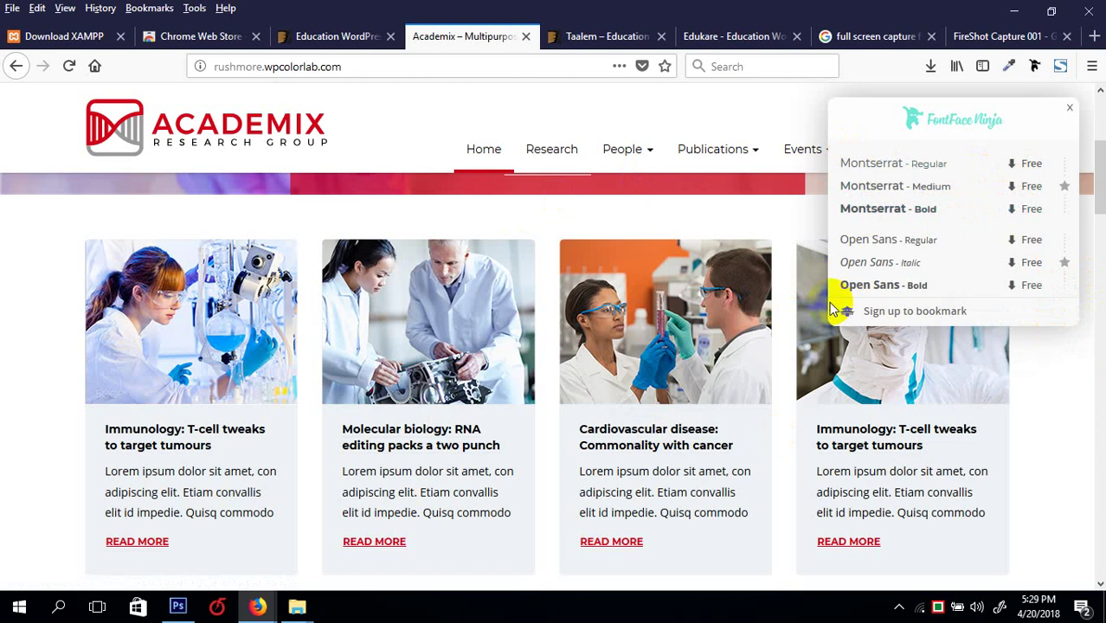
pyautogui.click(1018, 214)
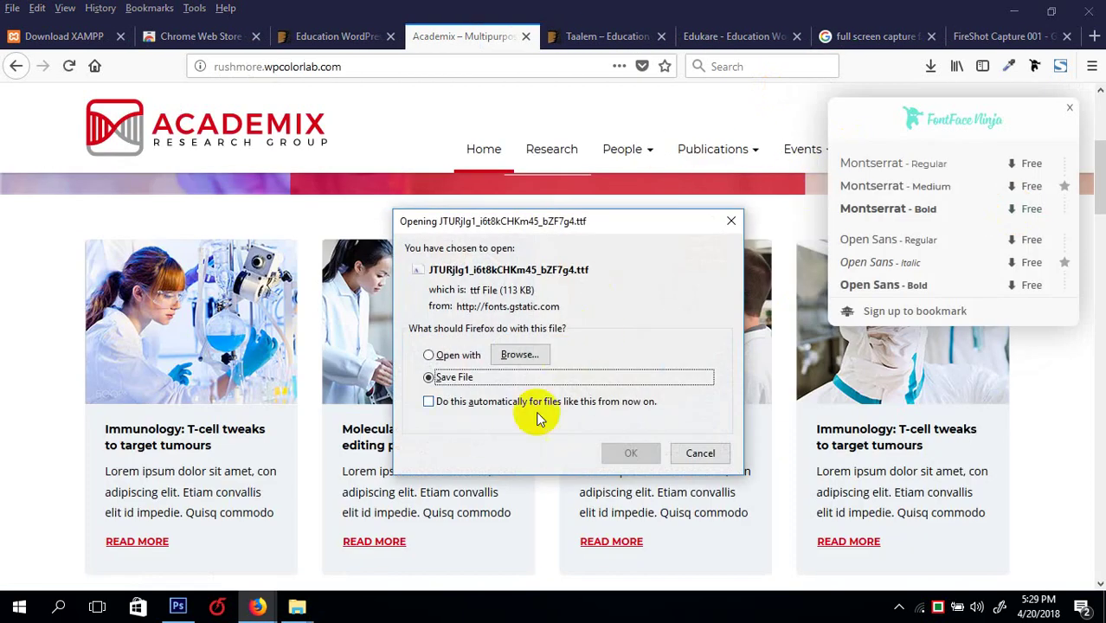
pyautogui.click(629, 453)
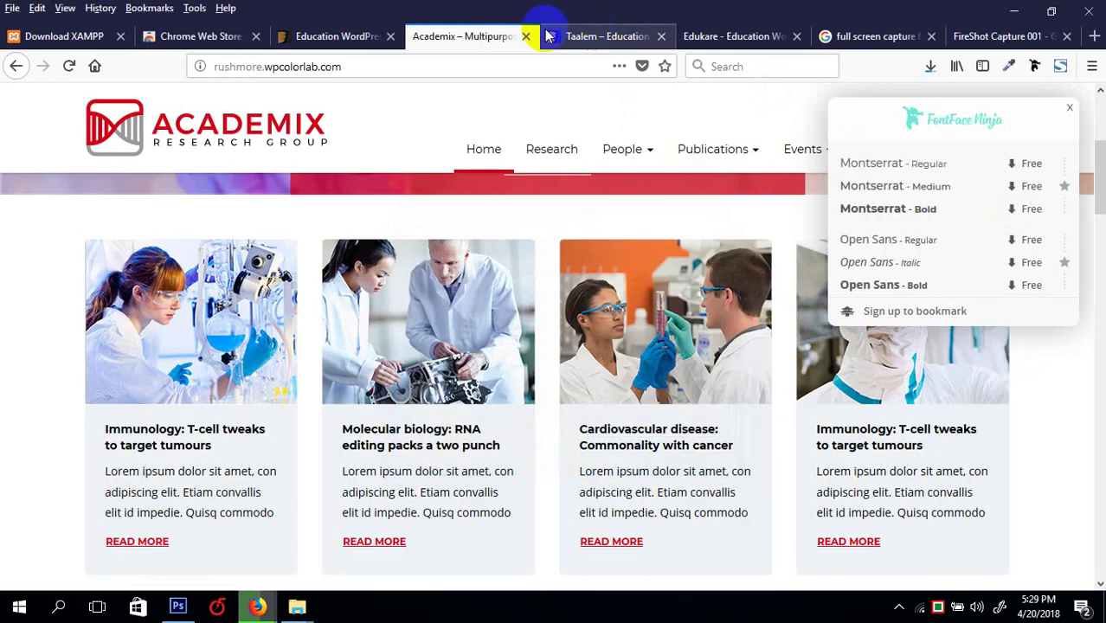
pyautogui.click(325, 39)
pyautogui.click(433, 34)
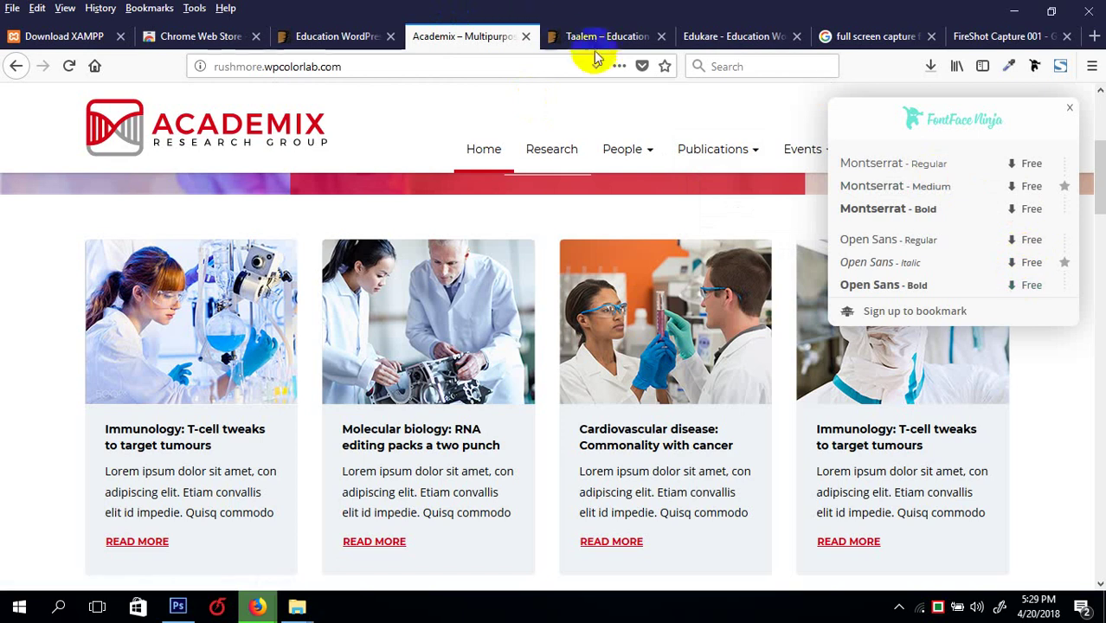
pyautogui.click(593, 39)
pyautogui.click(465, 36)
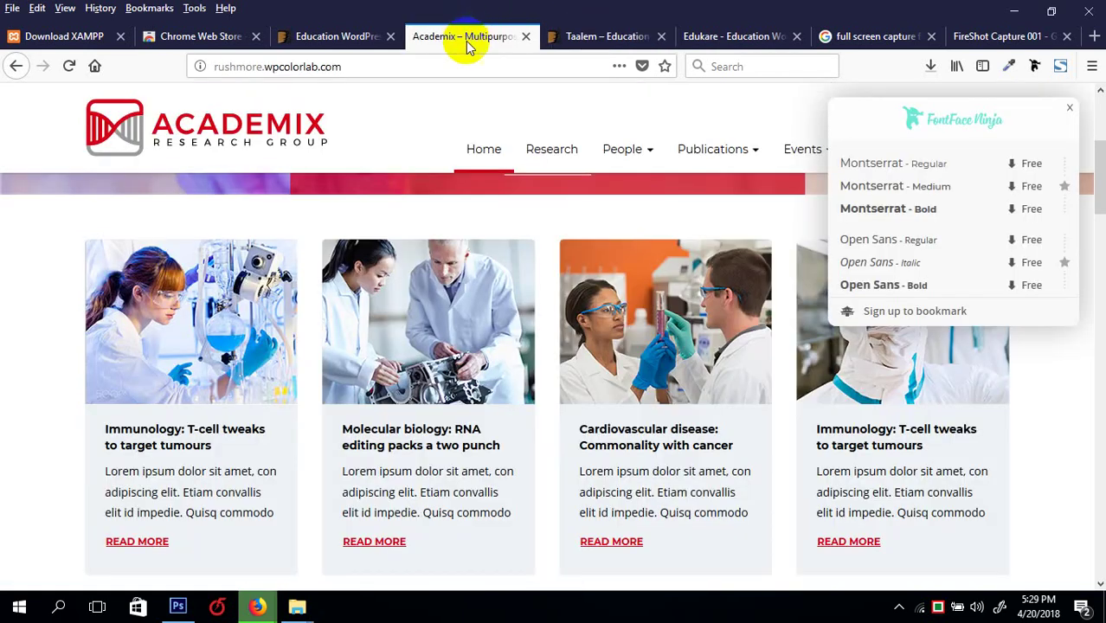
# - Inspect the font properties of the research cards' text with FontFace Ninja, and close the font inspector
pyautogui.moveTo(432, 445)
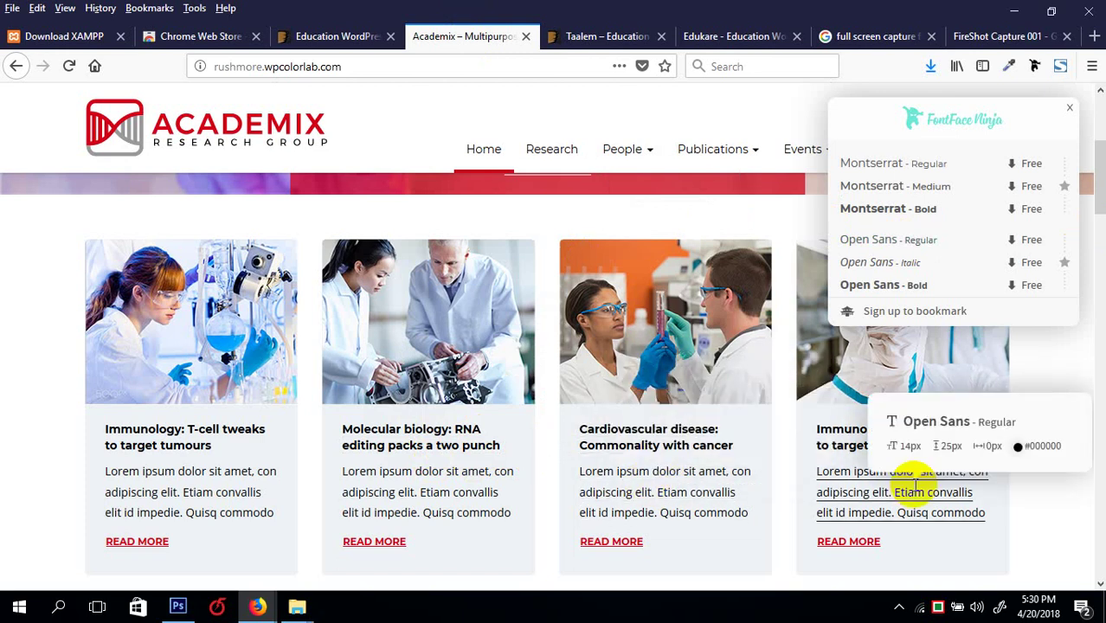
pyautogui.scroll(-5, 851, 439)
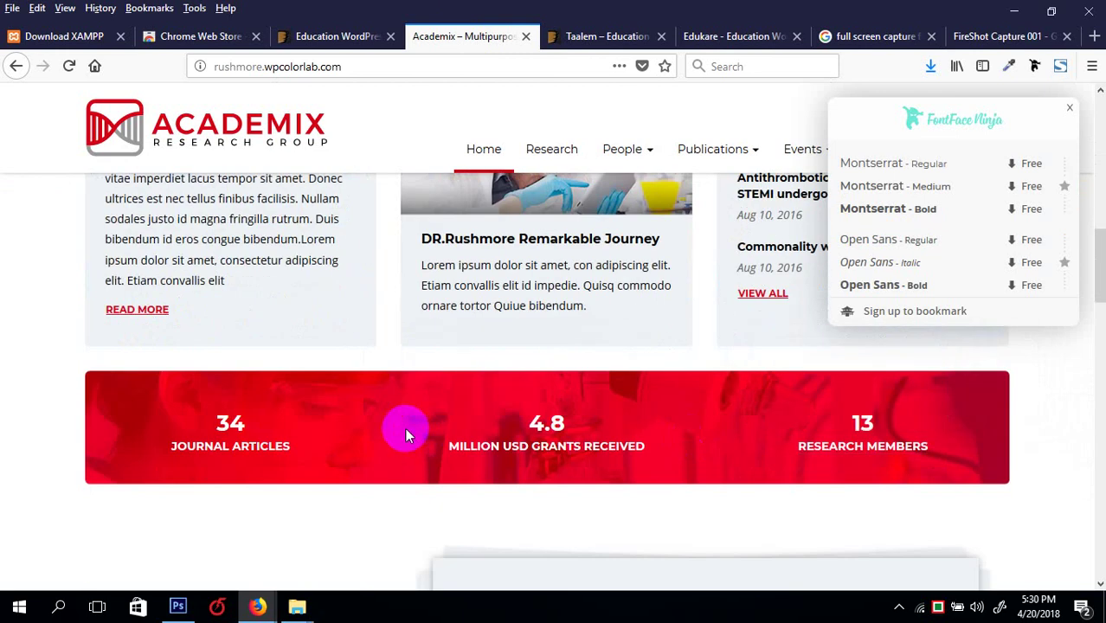
pyautogui.scroll(8, 250, 259)
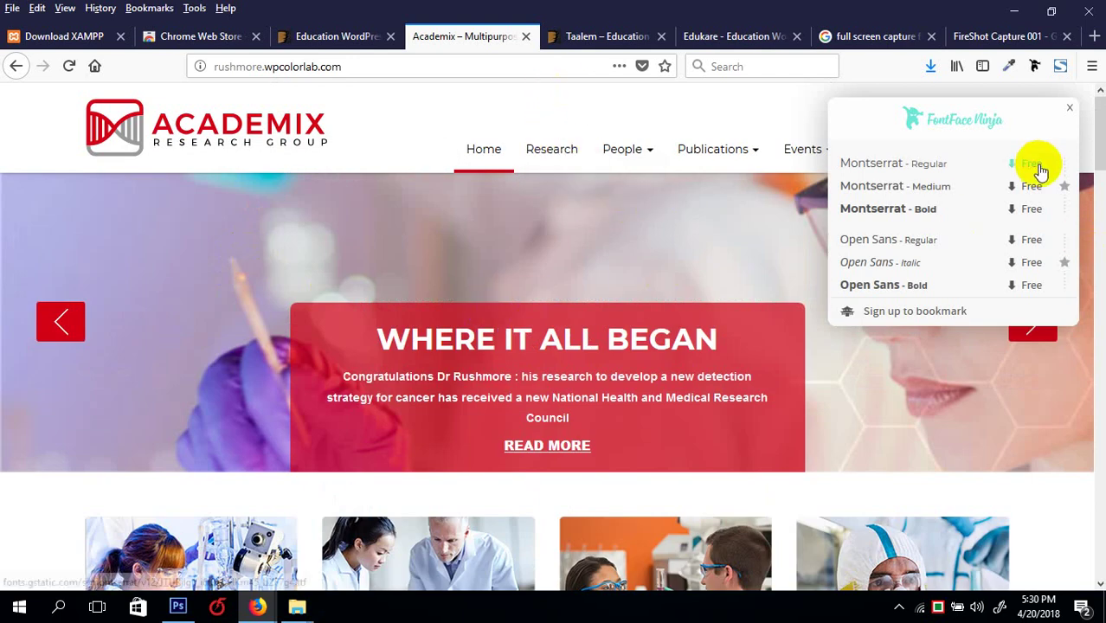
pyautogui.click(1073, 112)
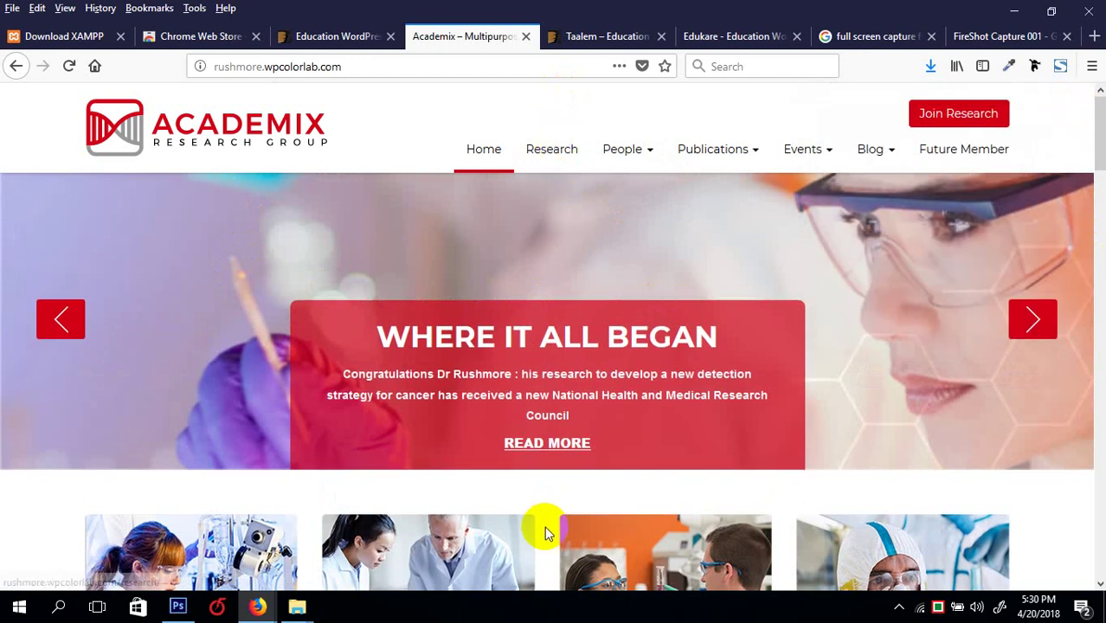
# - Capture a selection of the Academix home page with FireShot, extending from the header down through the page's lower sections
pyautogui.scroll(-5, 544, 526)
pyautogui.scroll(3, 533, 292)
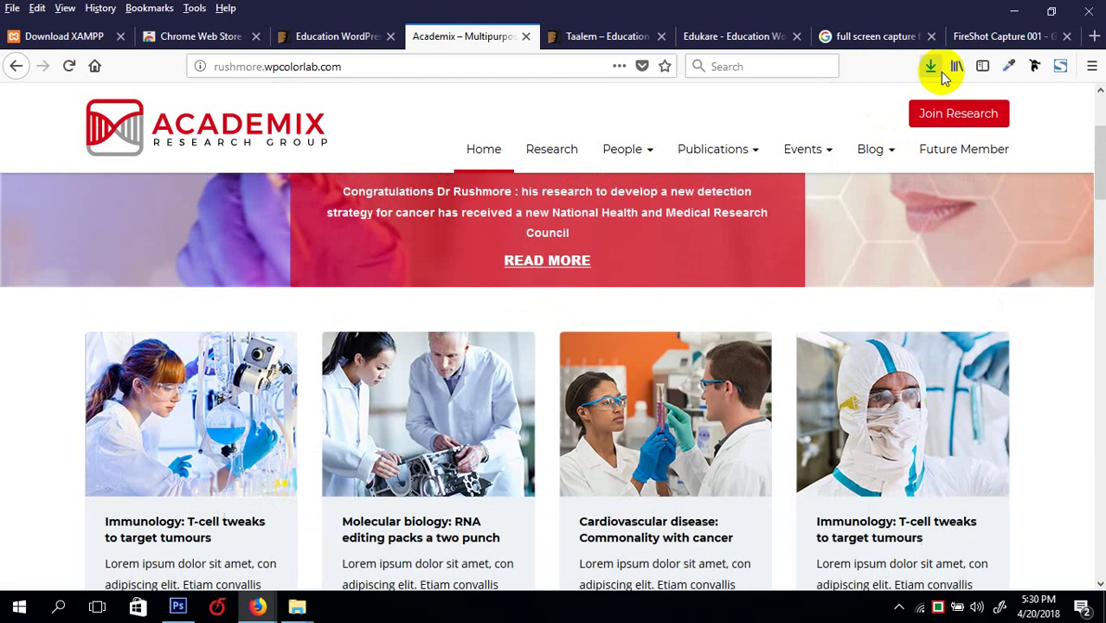
pyautogui.click(1062, 68)
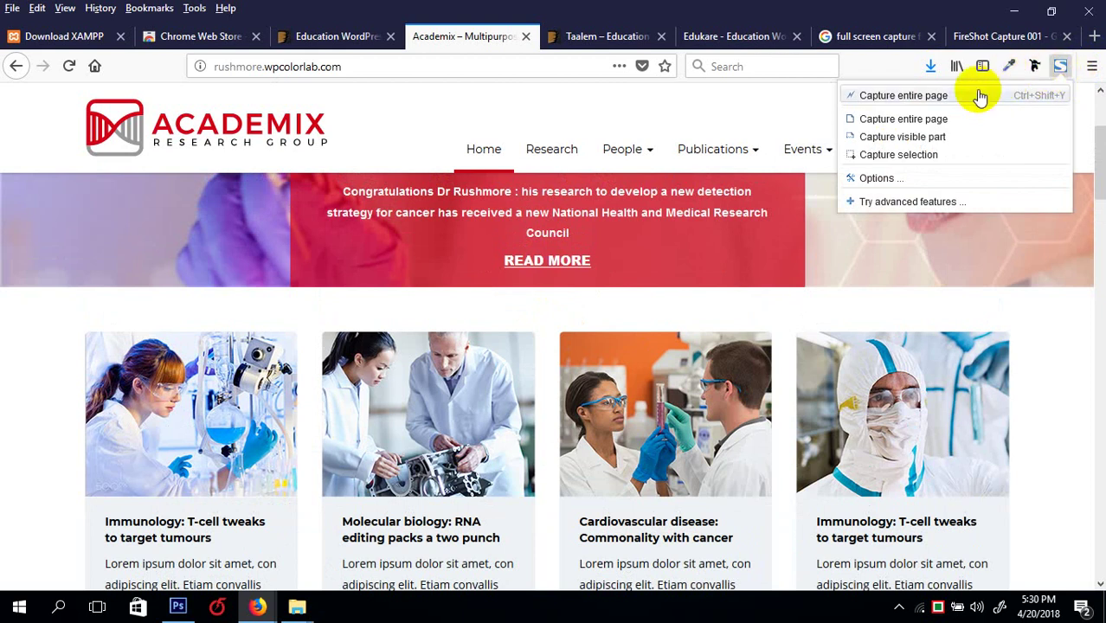
pyautogui.click(960, 155)
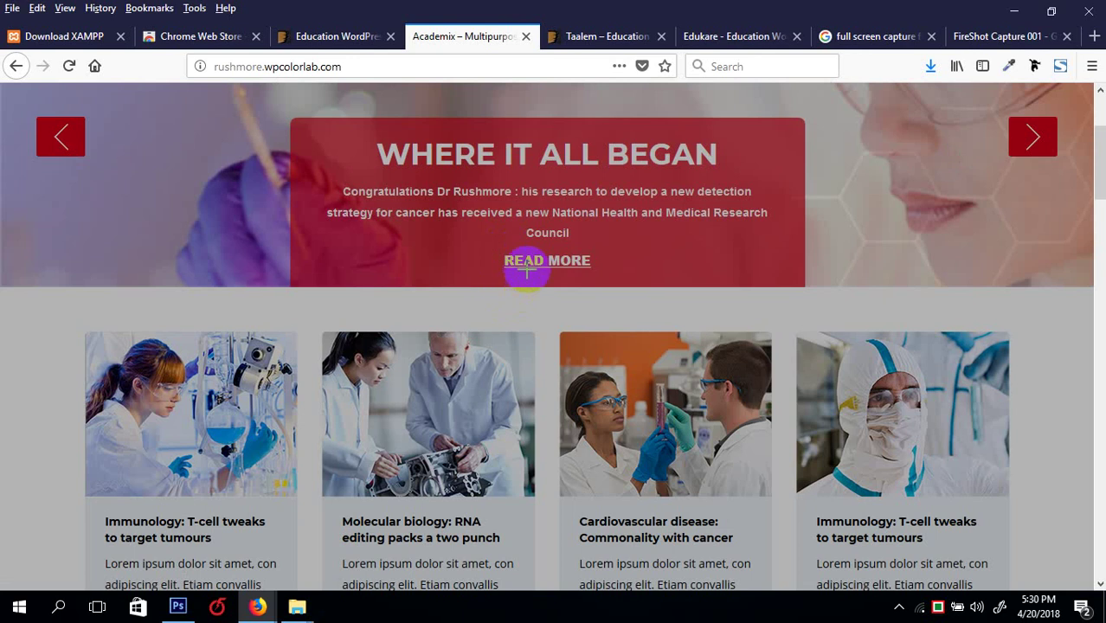
pyautogui.scroll(3, 510, 158)
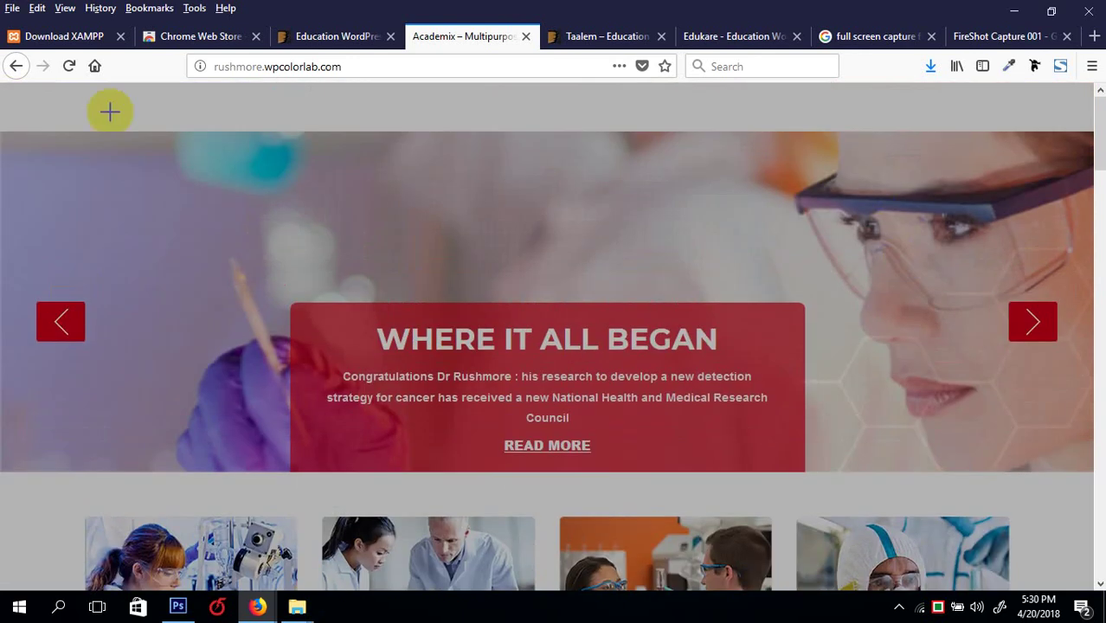
pyautogui.moveTo(5, 98); pyautogui.dragTo(976, 590)
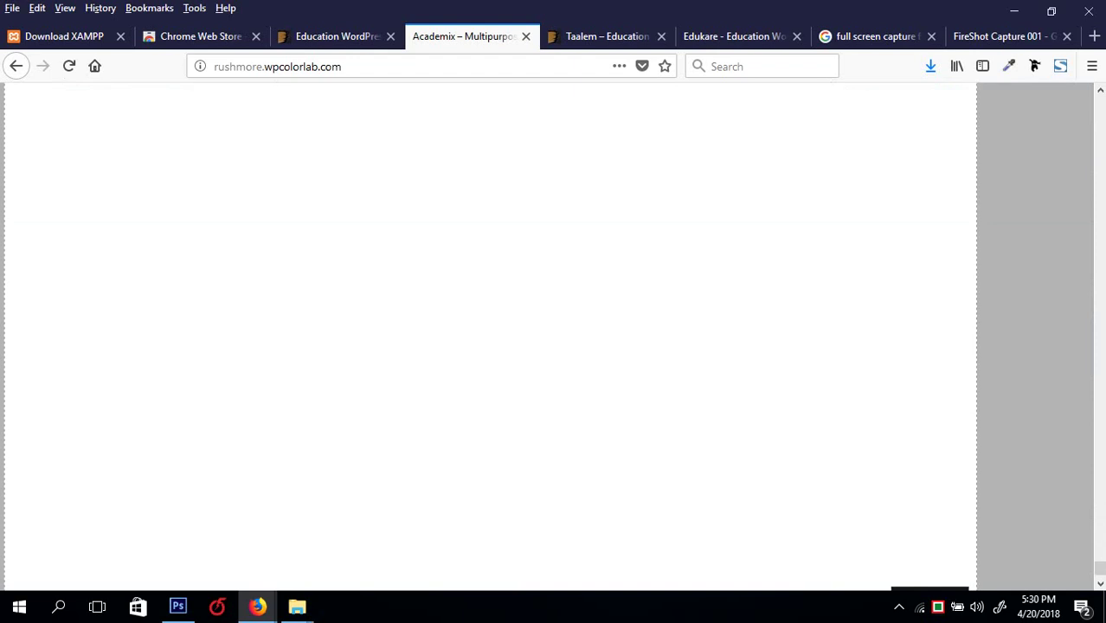
pyautogui.scroll(-5, 946, 451)
pyautogui.scroll(-5, 567, 314)
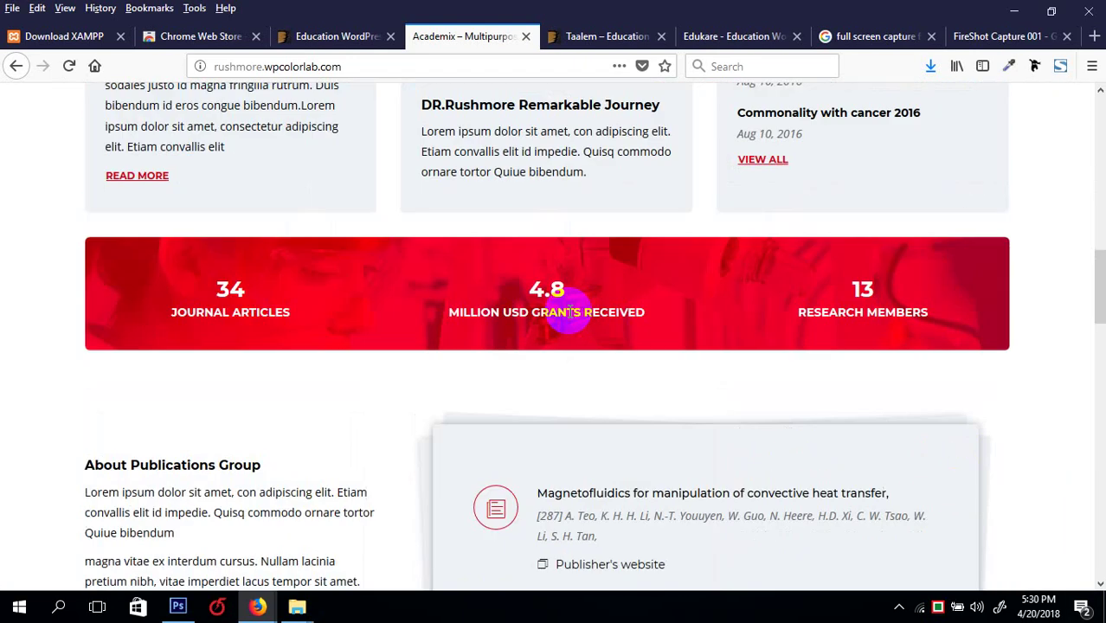
pyautogui.scroll(-10, 568, 312)
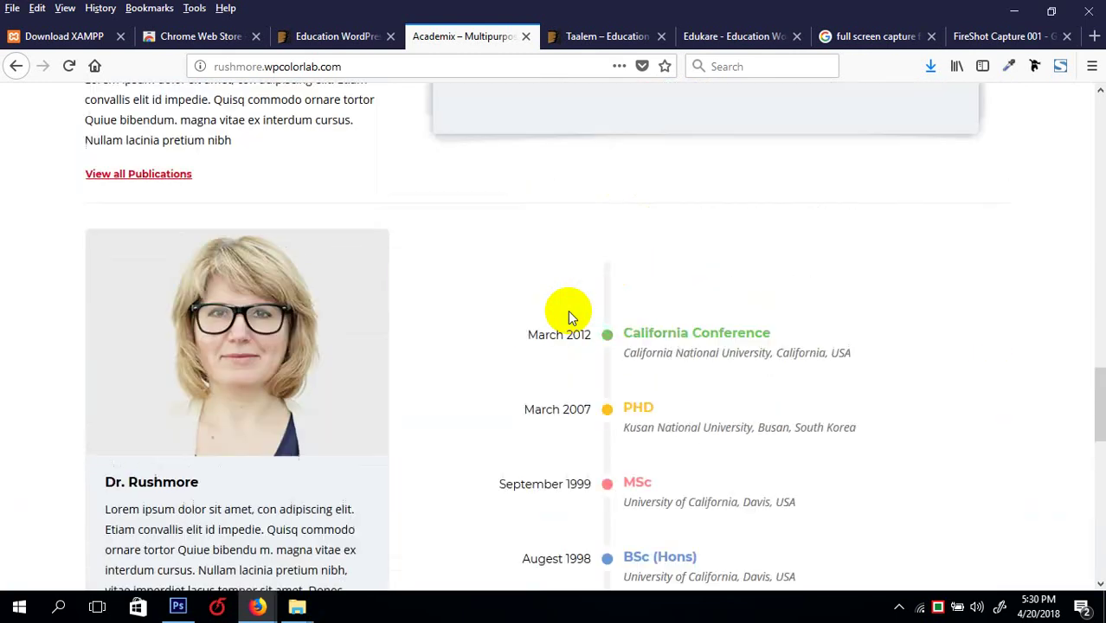
pyautogui.scroll(12, 569, 317)
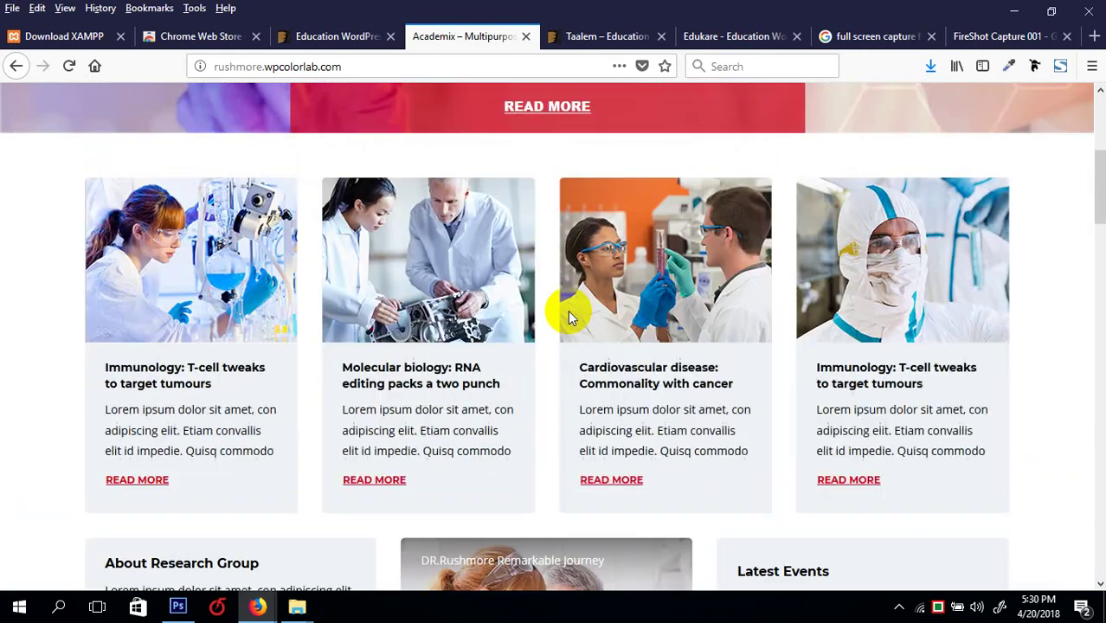
pyautogui.scroll(-8, 568, 311)
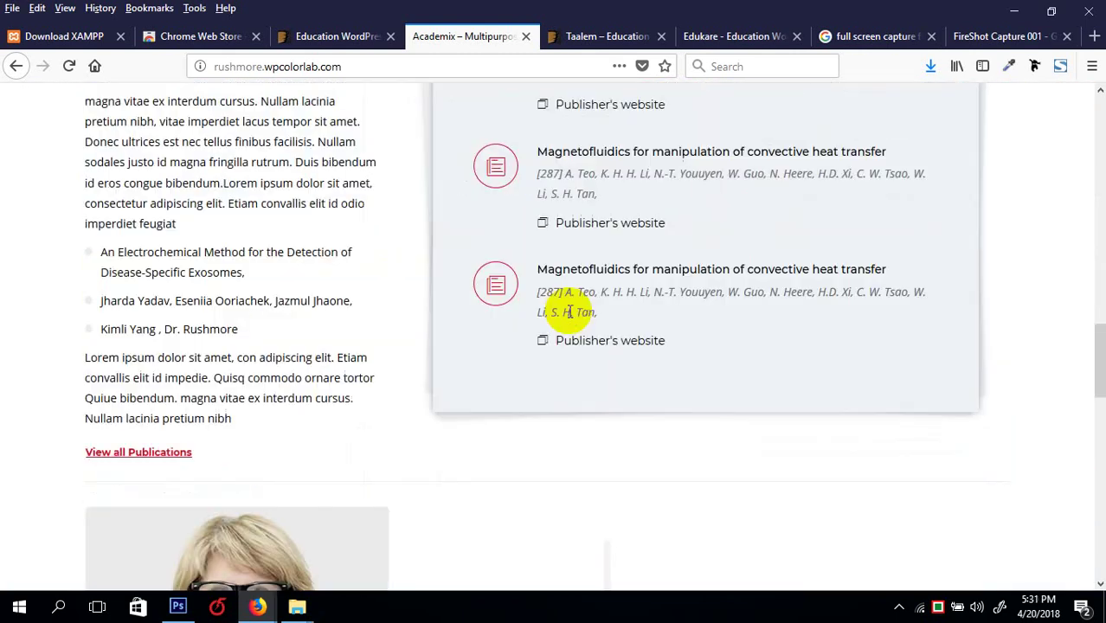
pyautogui.scroll(-10, 568, 311)
pyautogui.scroll(15, 567, 311)
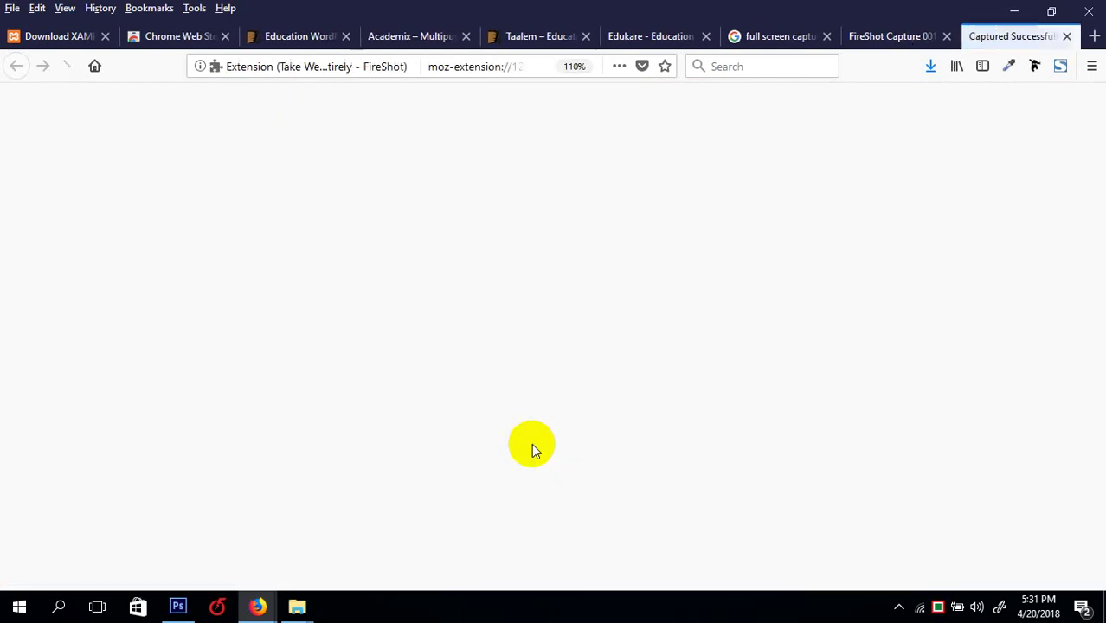
# - Look over the preview of the captured Academix page and the available save options
pyautogui.scroll(-2, 733, 277)
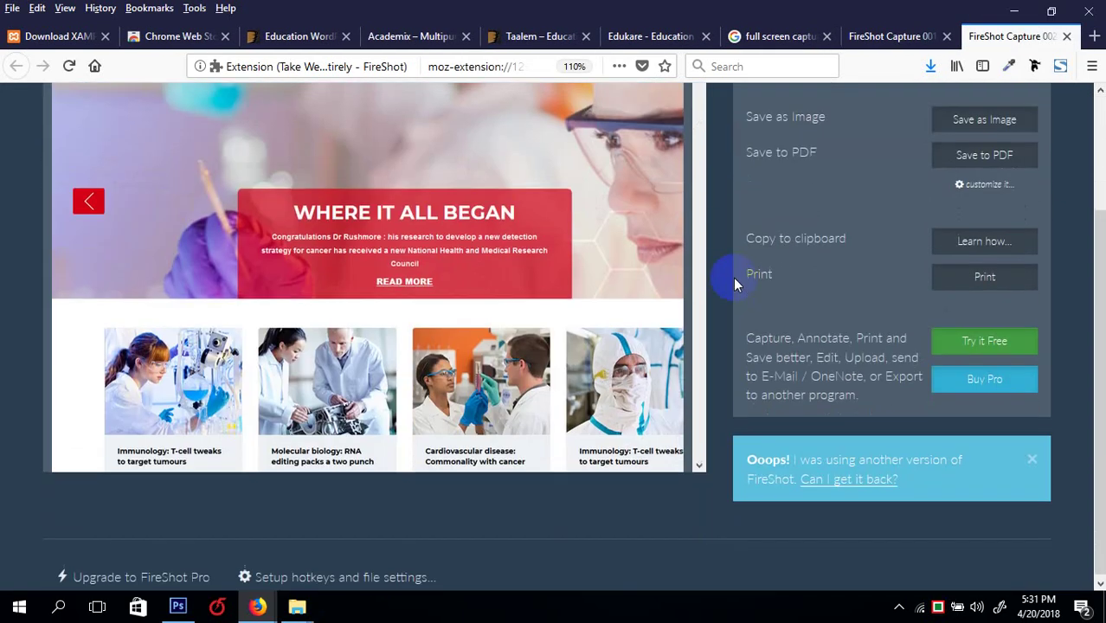
pyautogui.scroll(2, 733, 277)
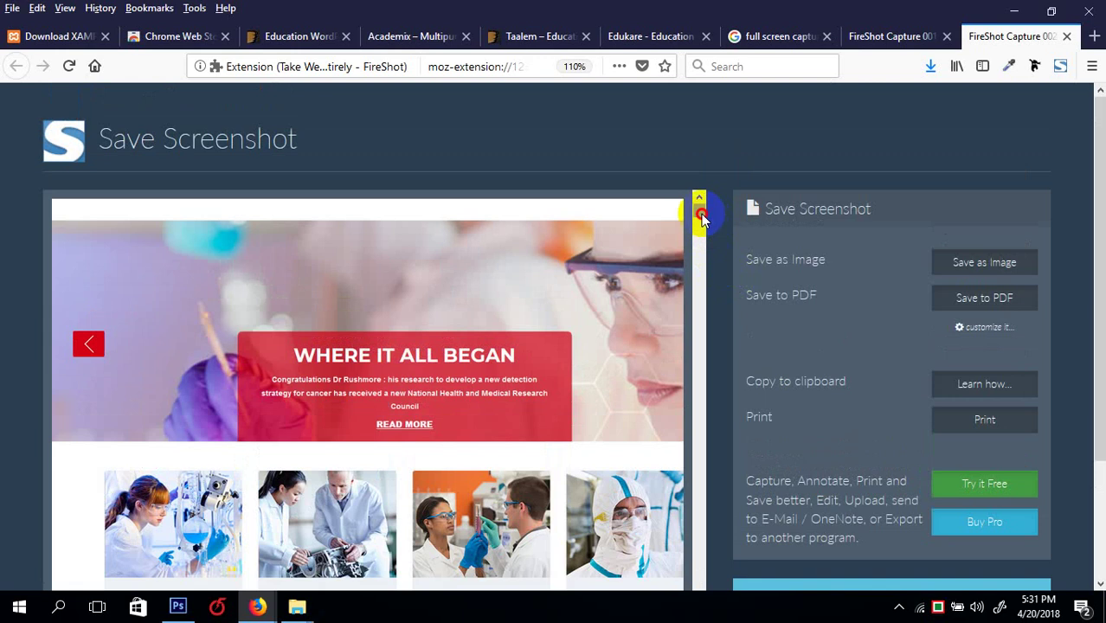
pyautogui.moveTo(700, 216)
pyautogui.mouseDown()
pyautogui.moveTo(698, 395)
pyautogui.moveTo(701, 205)
pyautogui.mouseUp()
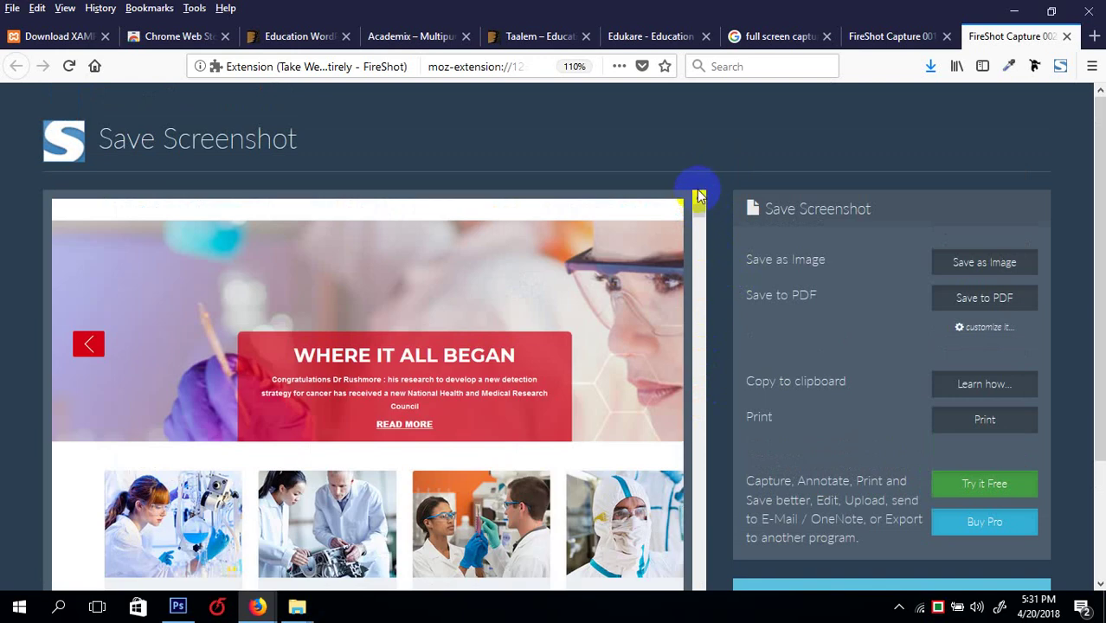
# - Save the captured Academix page as a PDF on the Desktop under its suggested file name
pyautogui.click(983, 264)
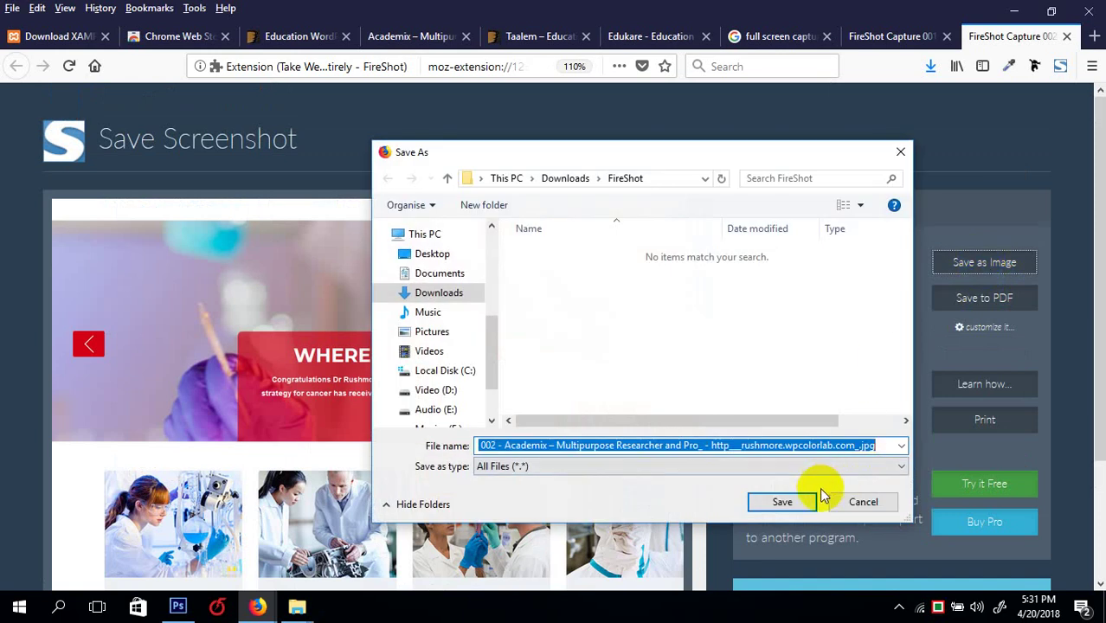
pyautogui.click(862, 502)
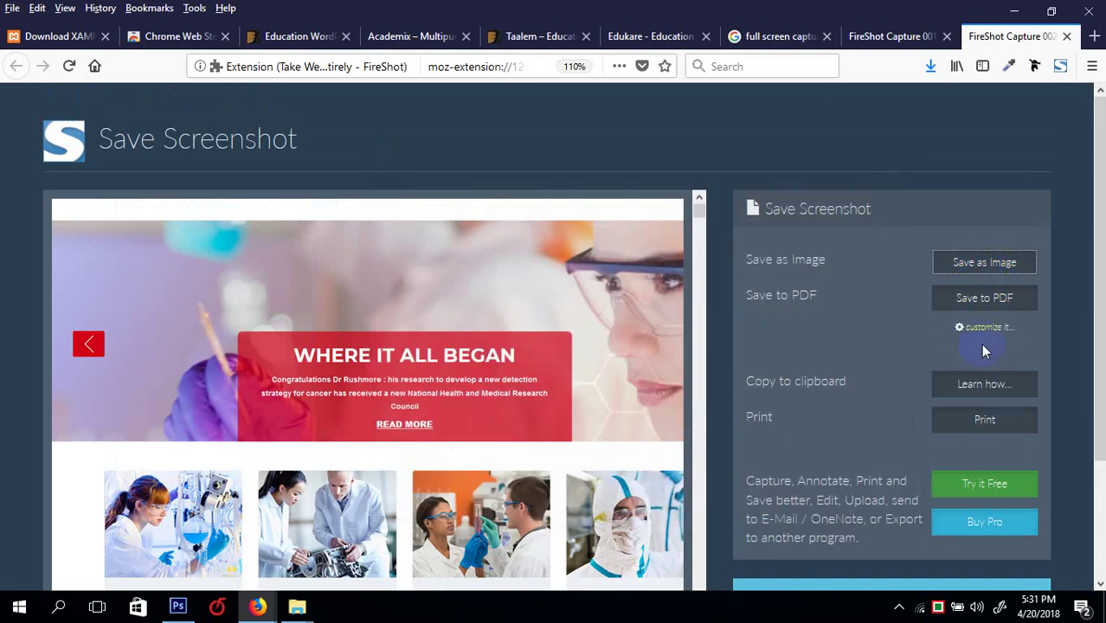
pyautogui.click(984, 298)
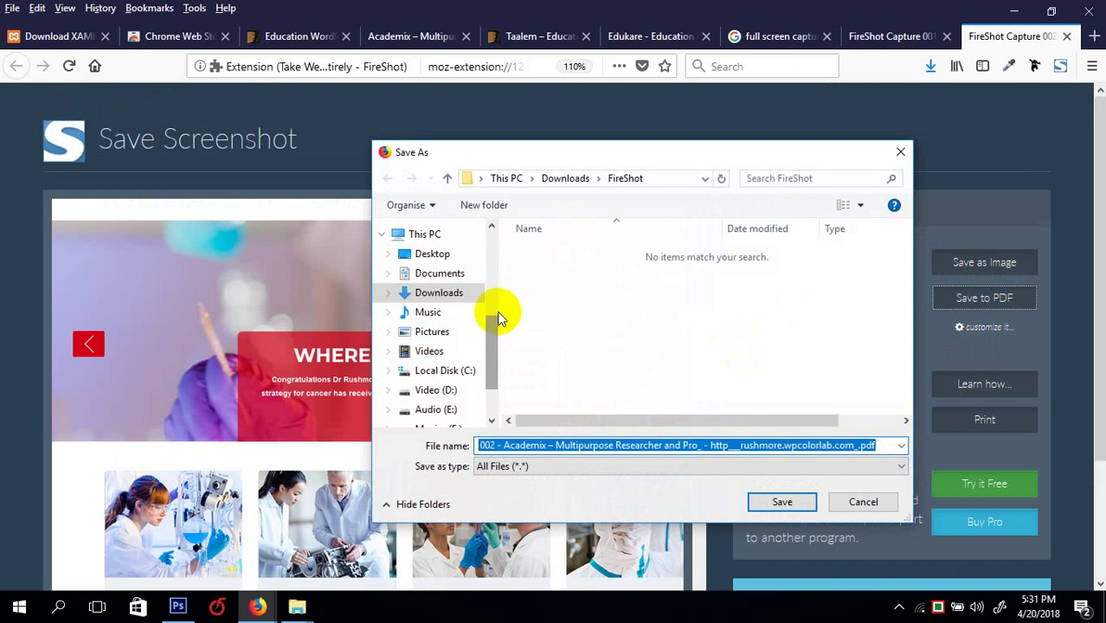
pyautogui.moveTo(494, 334); pyautogui.dragTo(494, 210)
pyautogui.click(447, 261)
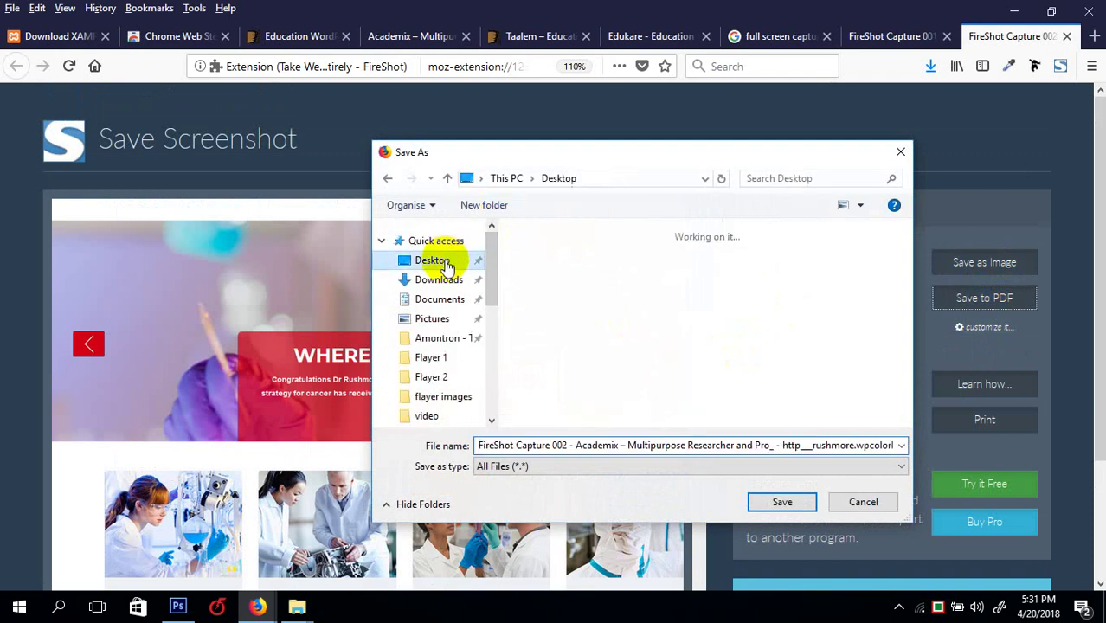
pyautogui.click(549, 469)
pyautogui.click(554, 470)
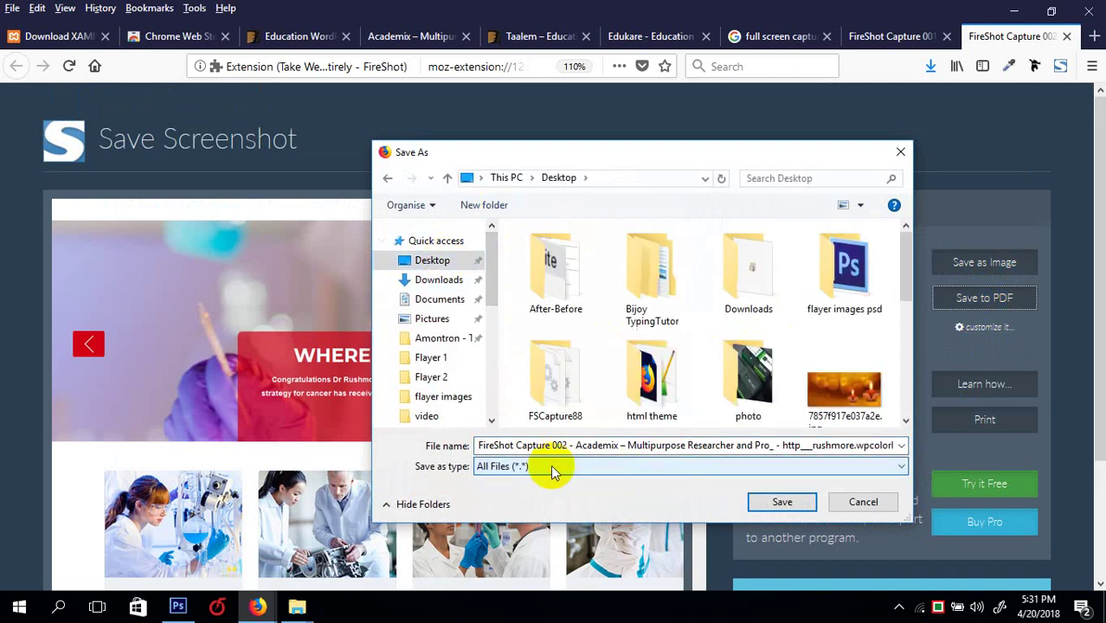
pyautogui.click(781, 502)
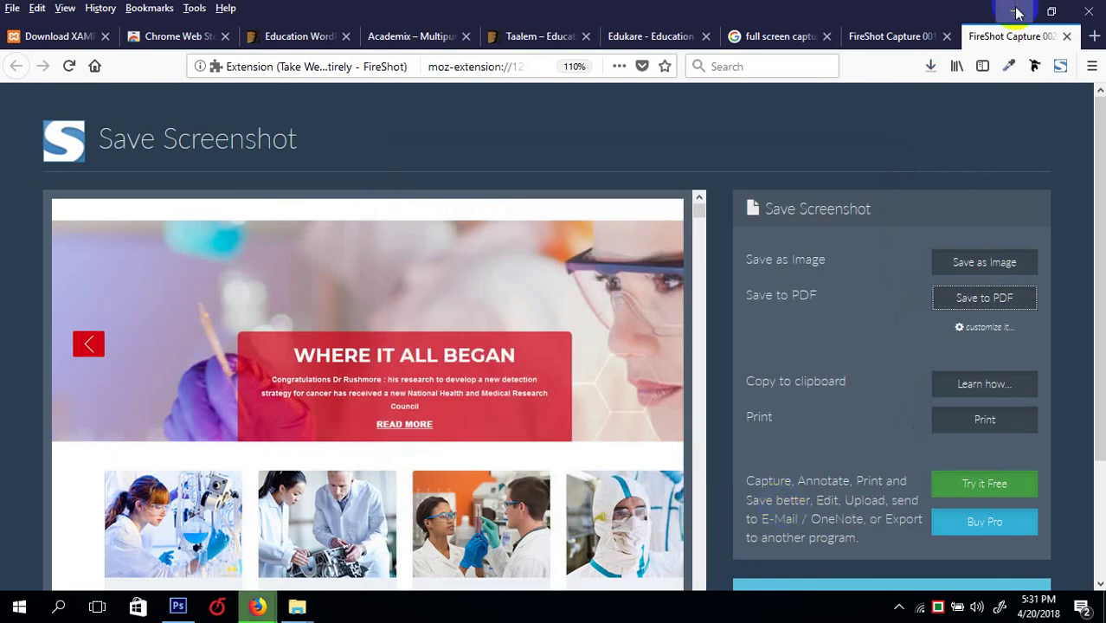
# - View the downloaded PDF capture in Microsoft Edge and close that window
pyautogui.click(930, 67)
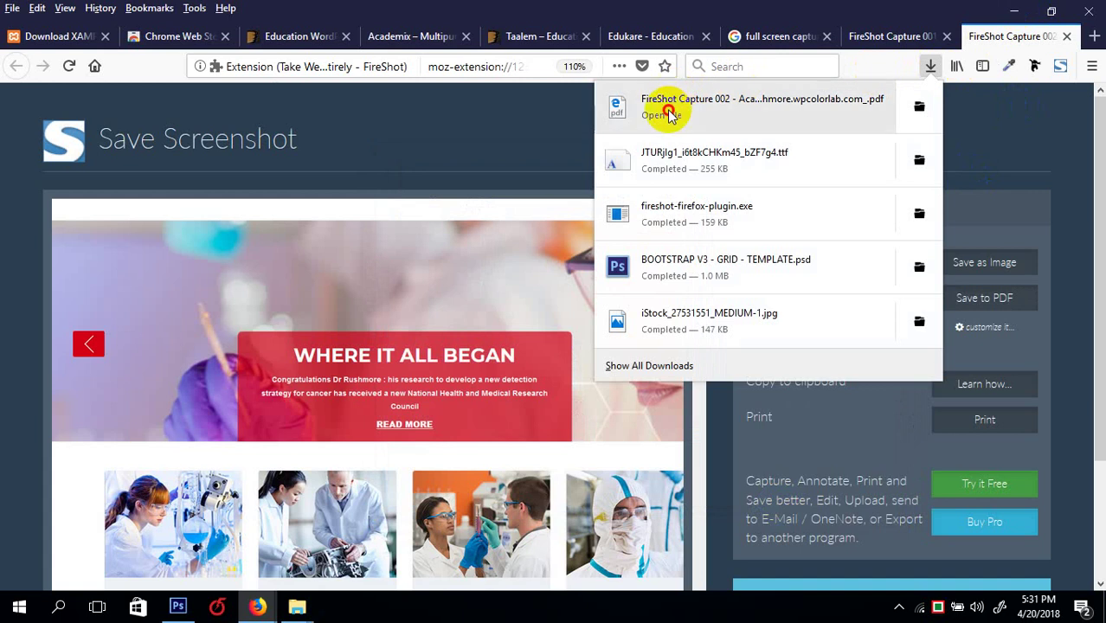
pyautogui.click(666, 110)
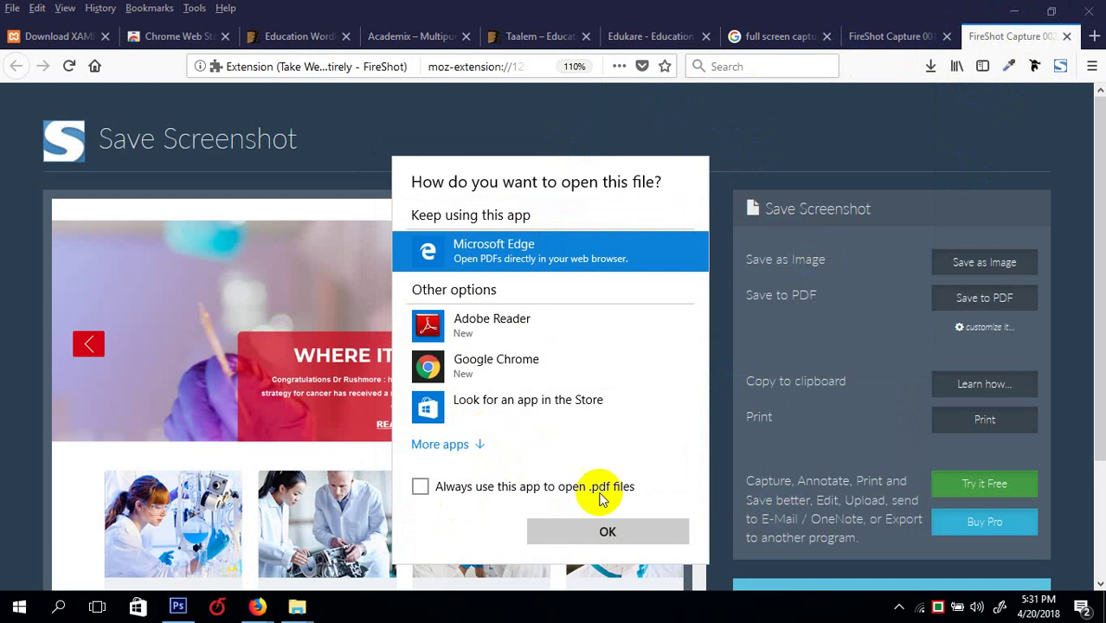
pyautogui.click(621, 534)
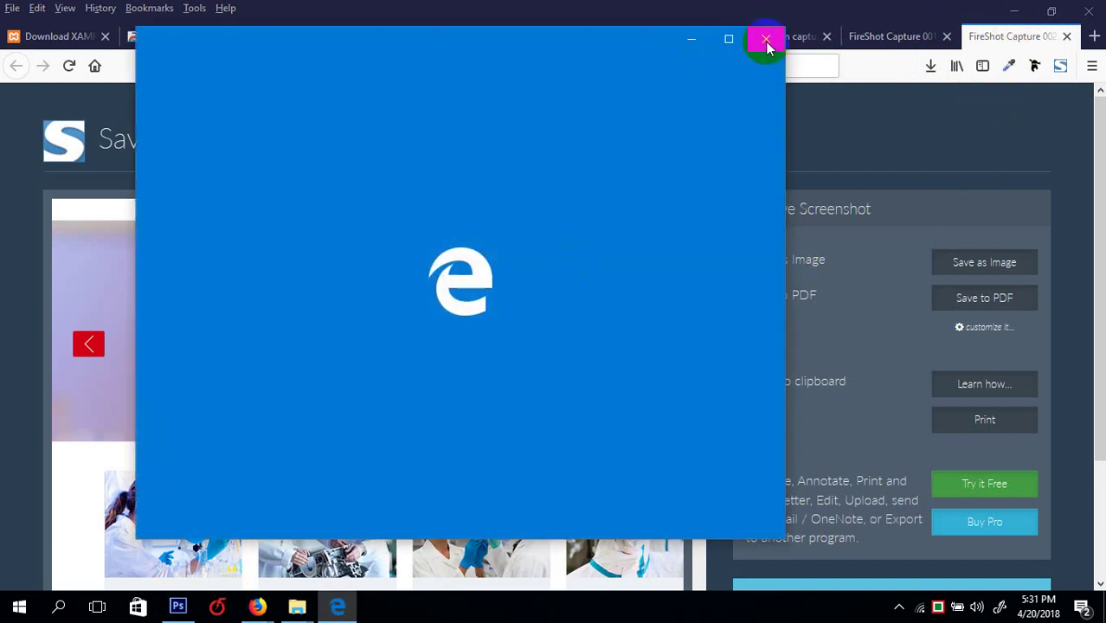
pyautogui.click(766, 41)
# - Switch to Photoshop and open the FireShot Capture 002 PDF from the Desktop with the default import options
pyautogui.click(1014, 11)
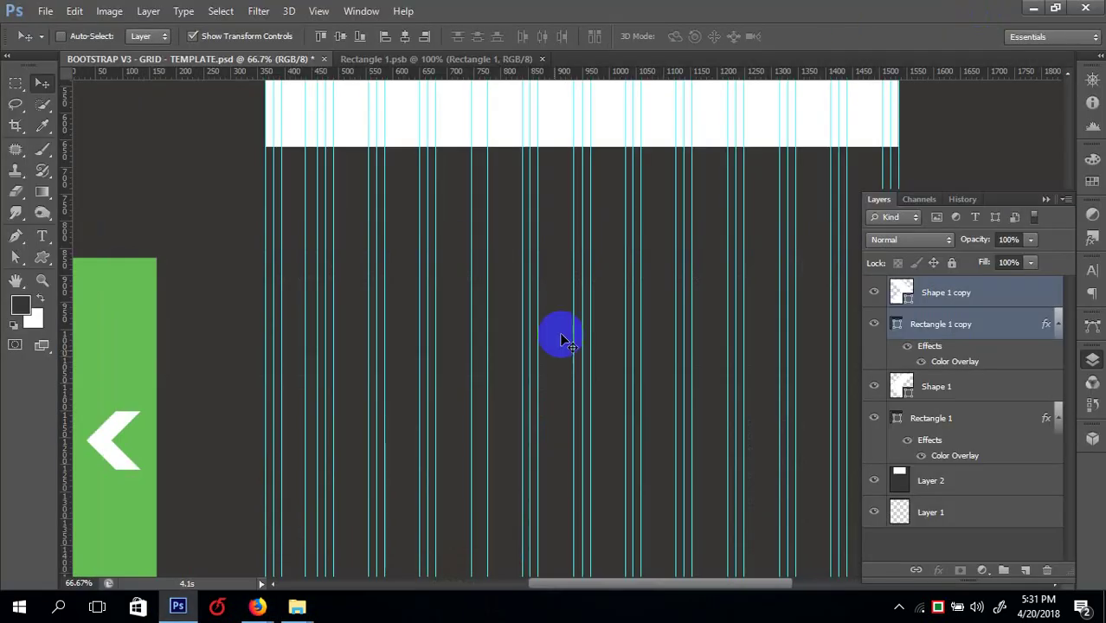
pyautogui.click(295, 9)
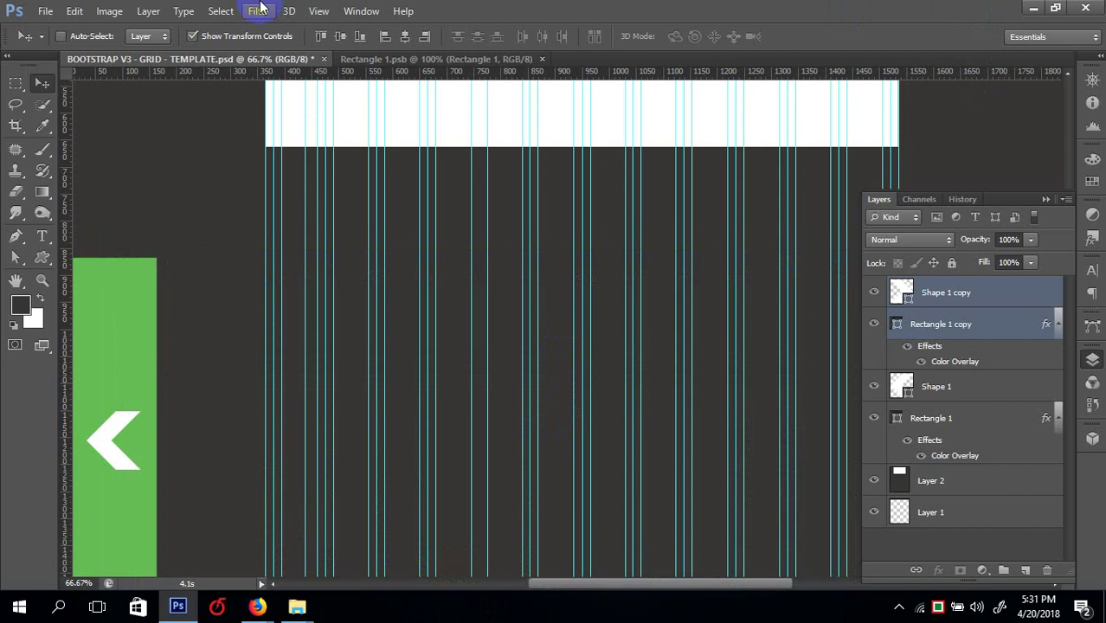
pyautogui.click(90, 49)
pyautogui.click(368, 160)
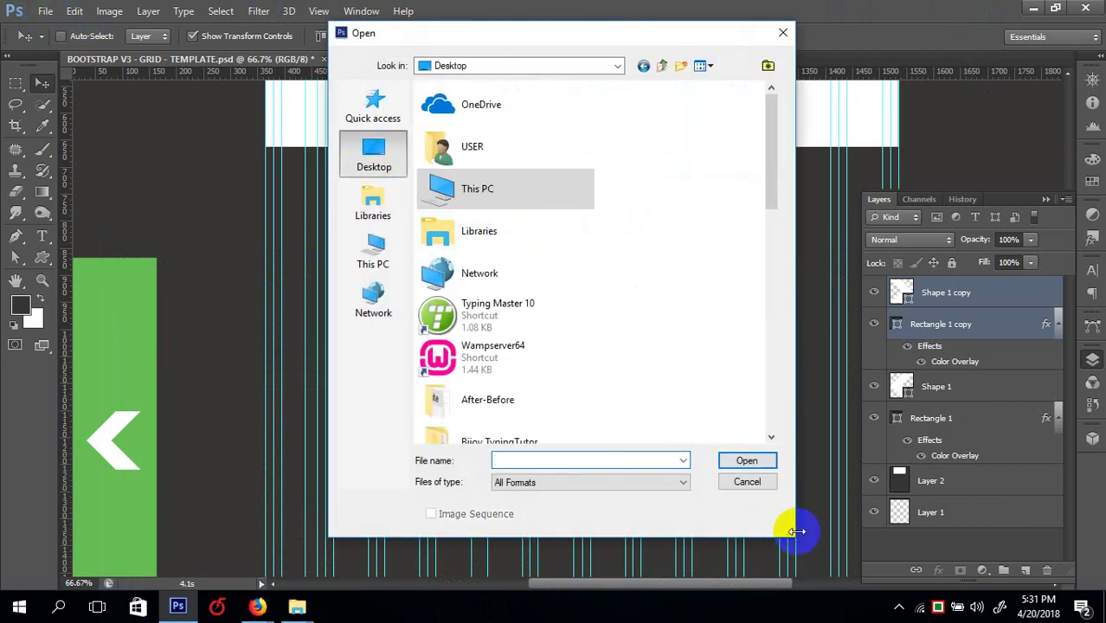
pyautogui.moveTo(789, 532); pyautogui.dragTo(804, 539)
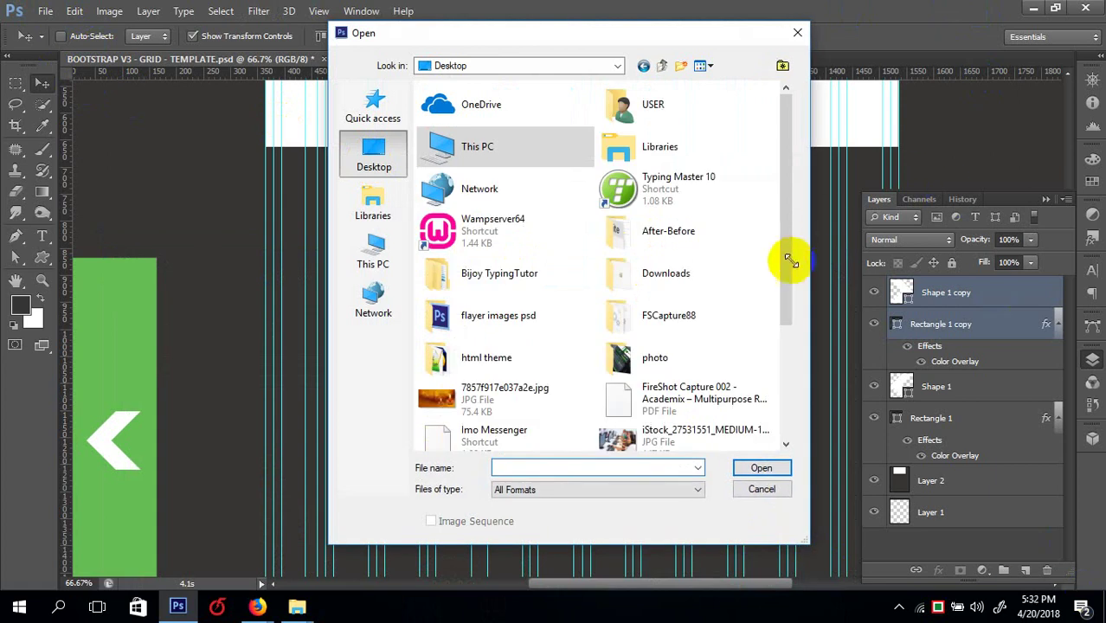
pyautogui.click(788, 284)
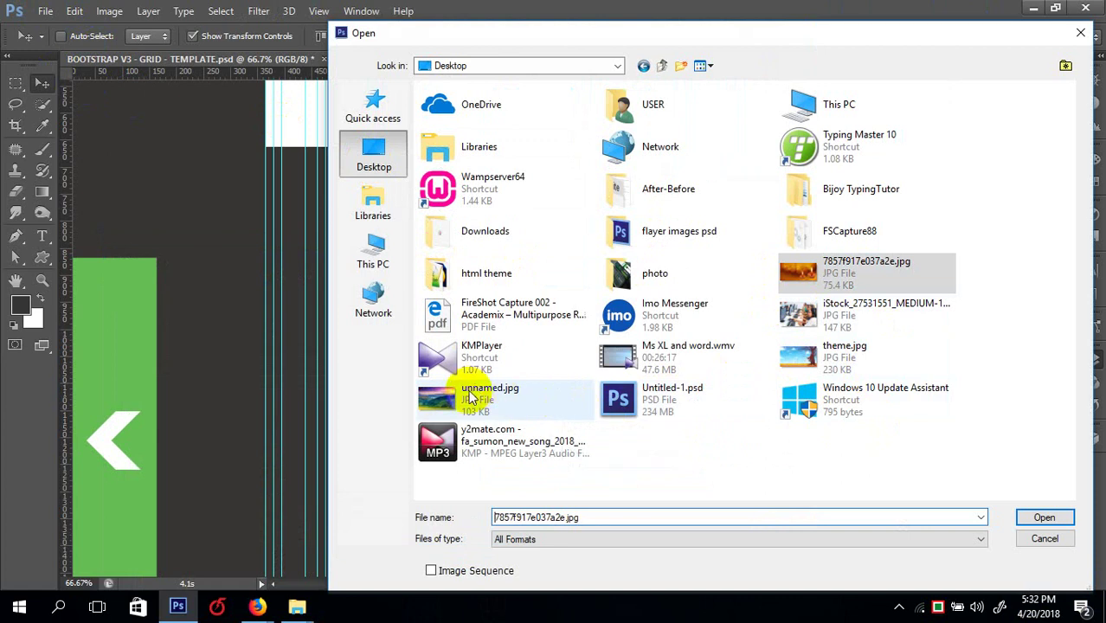
pyautogui.doubleClick(501, 306)
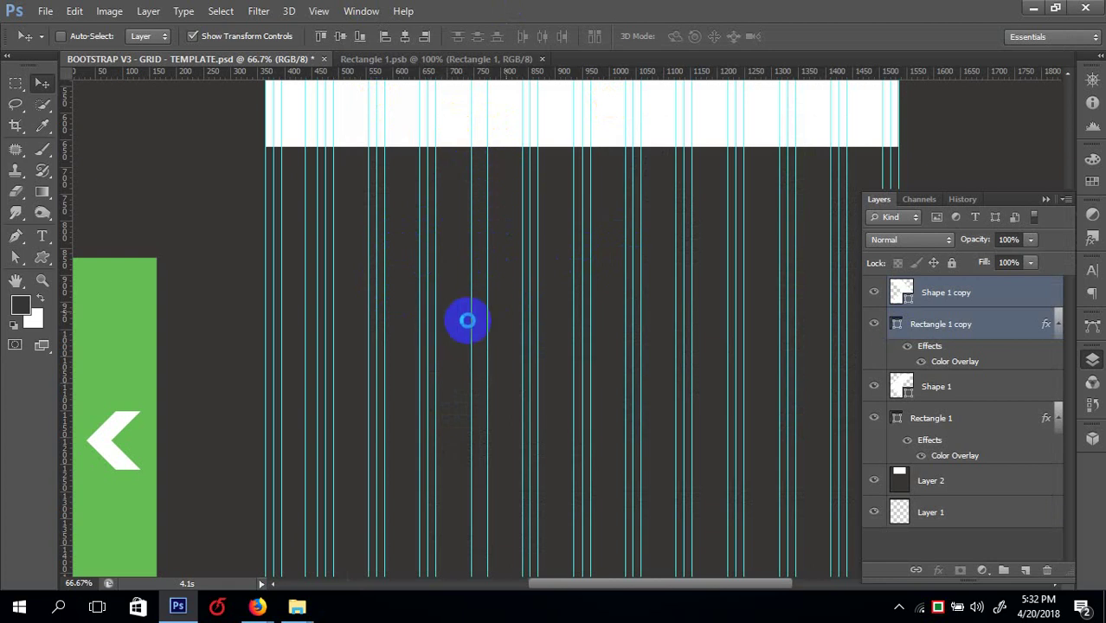
pyautogui.click(467, 321)
pyautogui.click(574, 250)
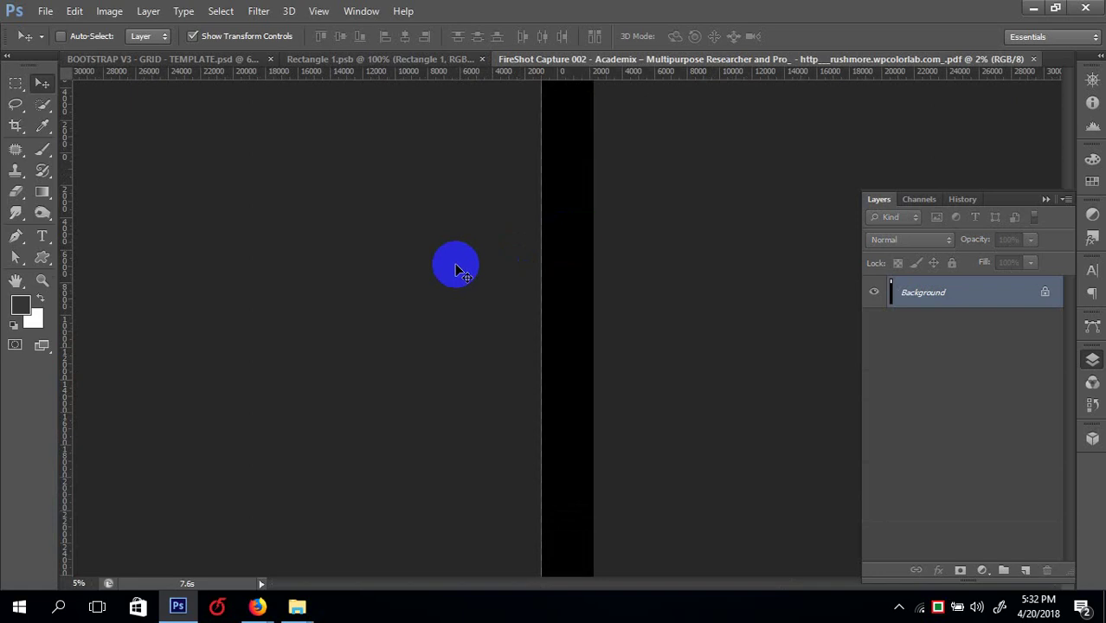
# - Examine the imported Academix page capture from its header banner down to the footer
pyautogui.scroll(4, 555, 301)
pyautogui.scroll(2, 573, 382)
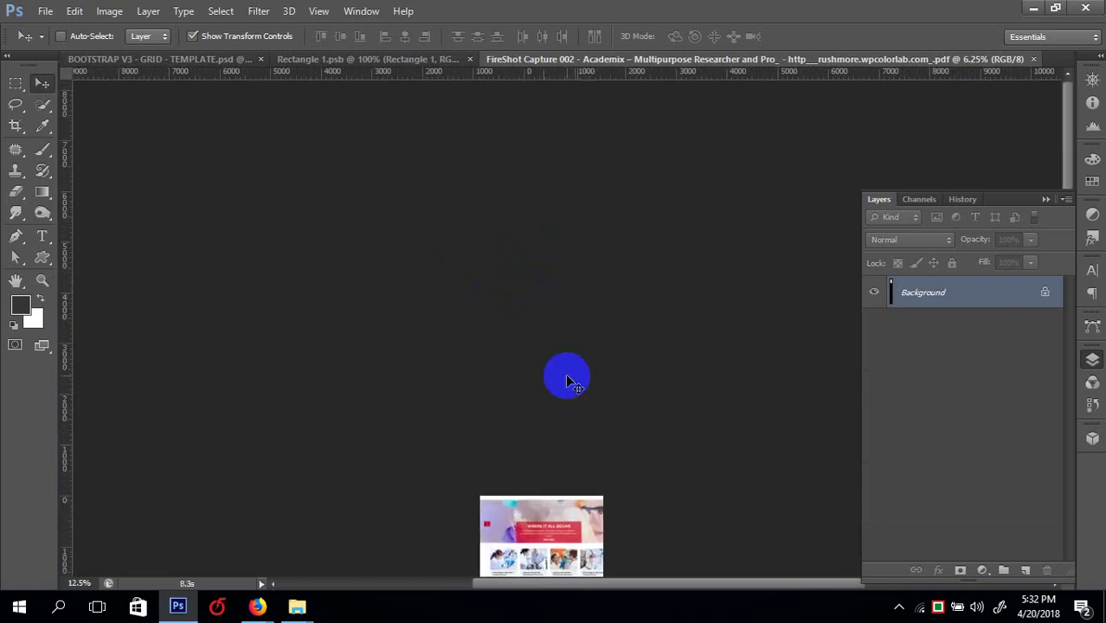
pyautogui.moveTo(575, 507); pyautogui.dragTo(565, 309)
pyautogui.scroll(-10, 564, 309)
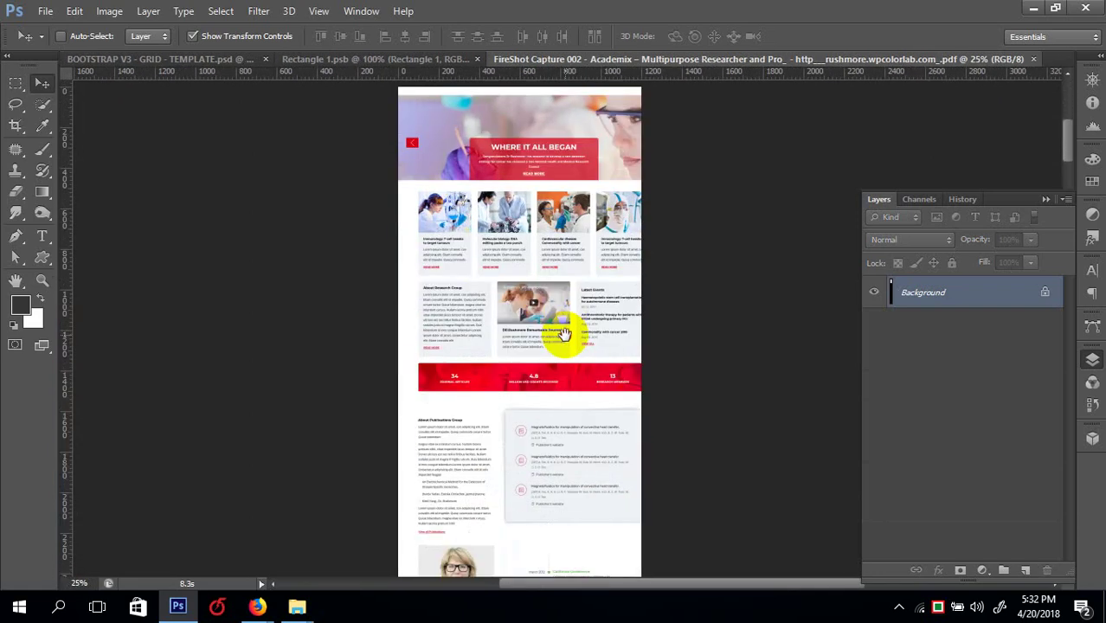
pyautogui.scroll(-5, 555, 348)
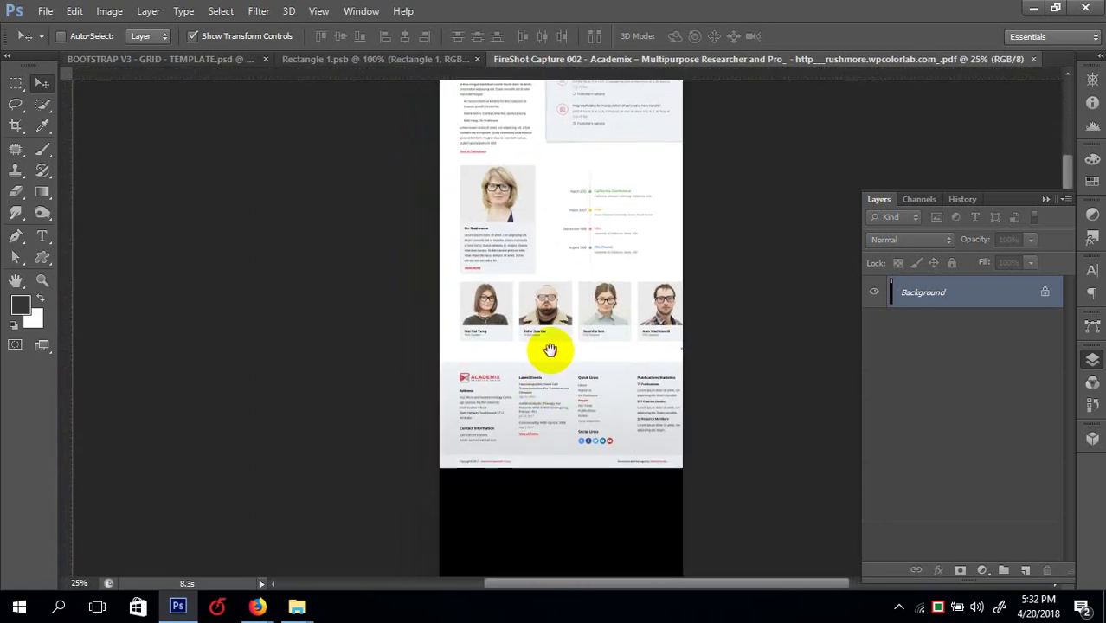
pyautogui.scroll(1, 548, 333)
pyautogui.scroll(2, 567, 363)
pyautogui.scroll(-4, 546, 396)
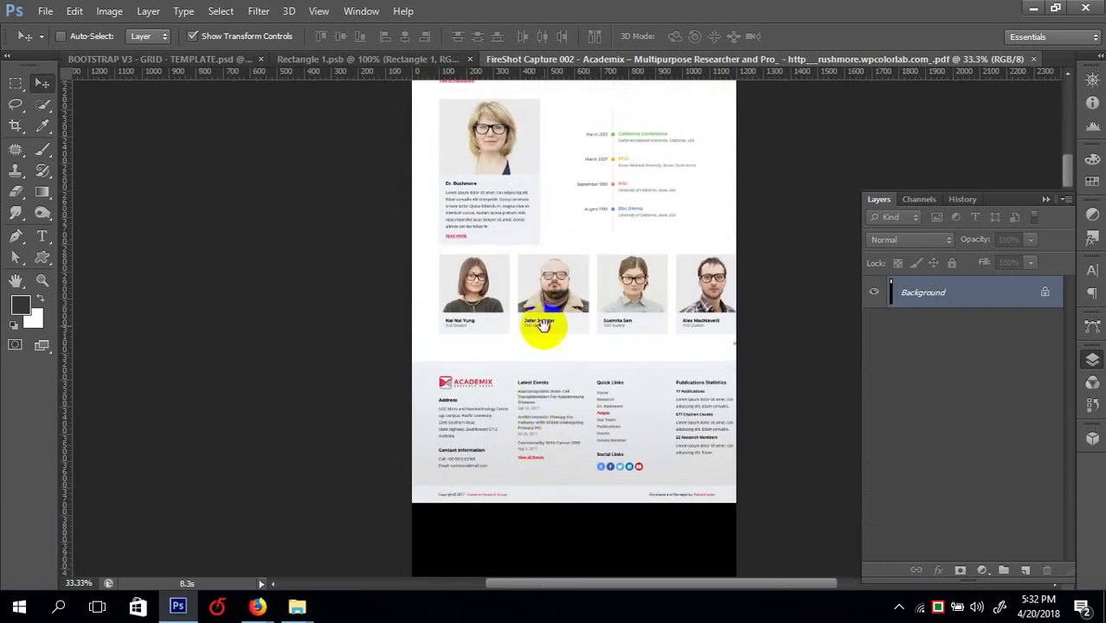
# - Cut the page area above the black region out of the capture with the Rectangular Marquee, and close the PDF without saving
pyautogui.click(45, 77)
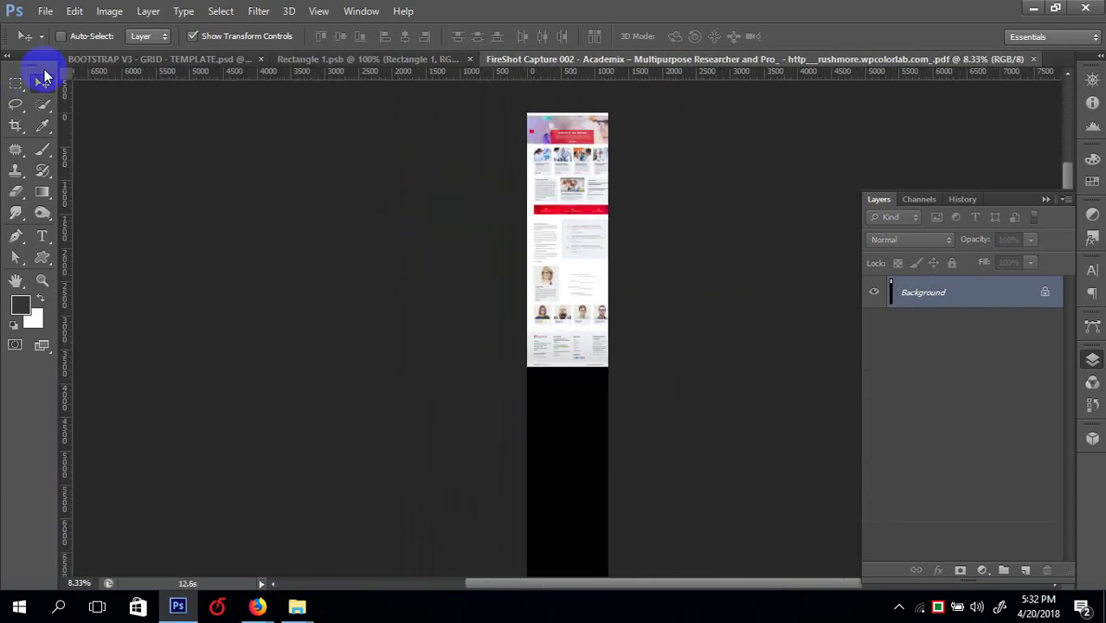
pyautogui.click(17, 86)
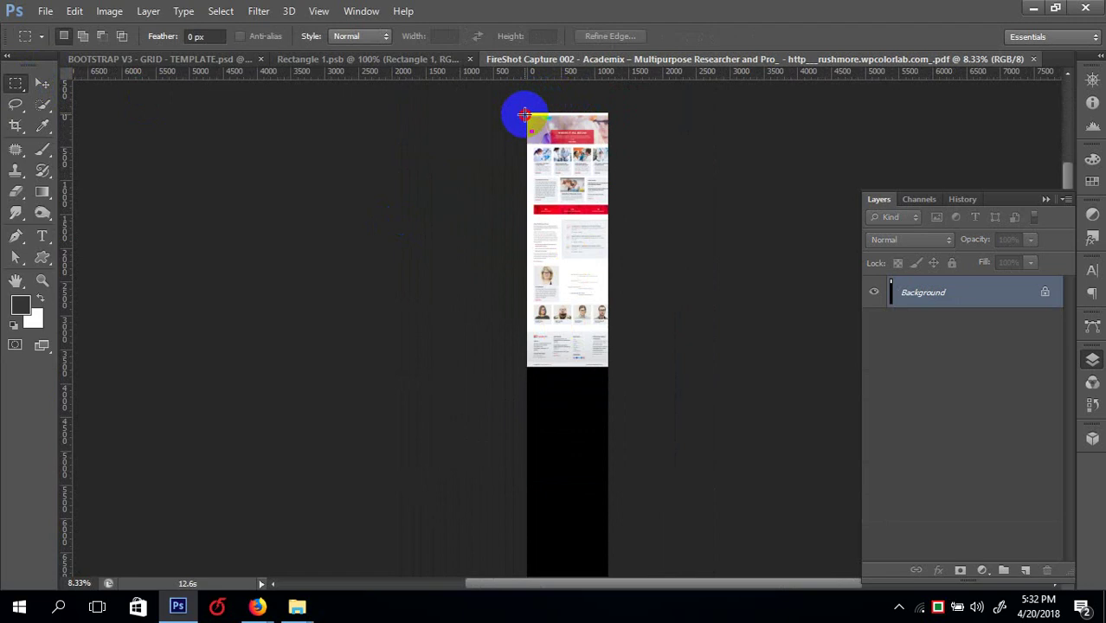
pyautogui.moveTo(605, 297); pyautogui.dragTo(612, 365)
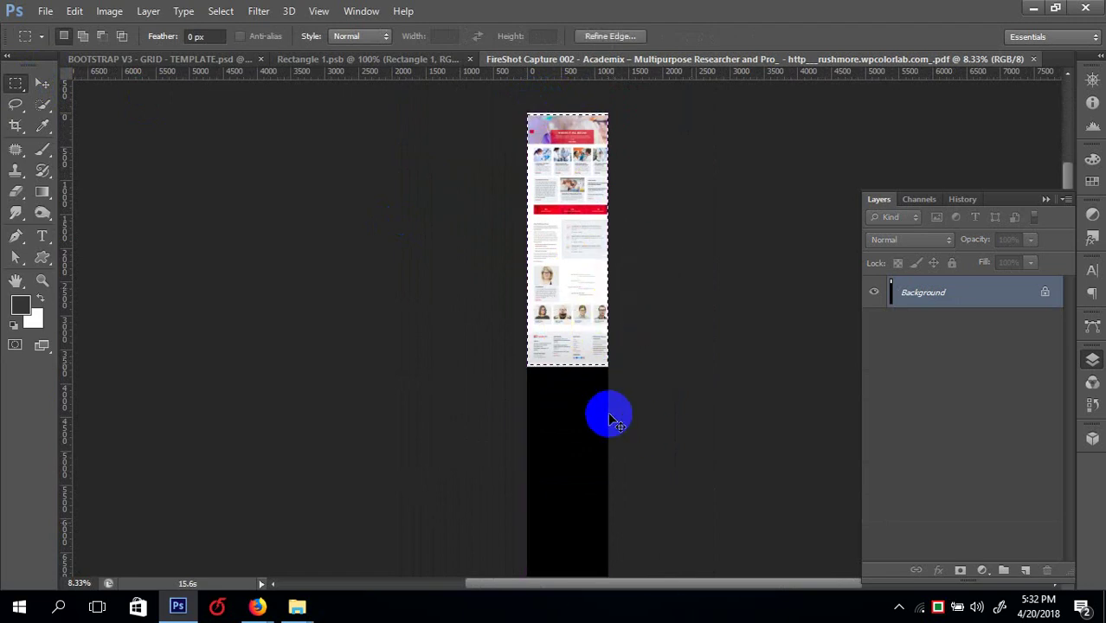
pyautogui.hotkey('ctrl', 'BackSpace')
pyautogui.hotkey('ctrl', 'w')
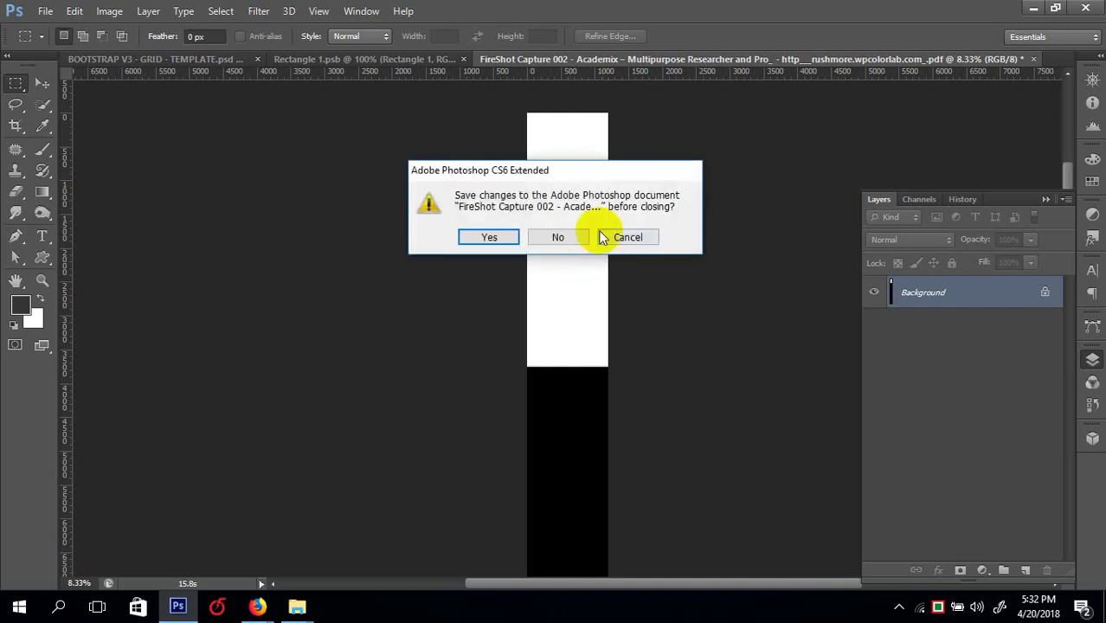
pyautogui.click(564, 235)
# - Paste the page capture into the Bootstrap grid template, activate the Move tool and hide the panels for an unobstructed view
pyautogui.hotkey('ctrl', 'v')
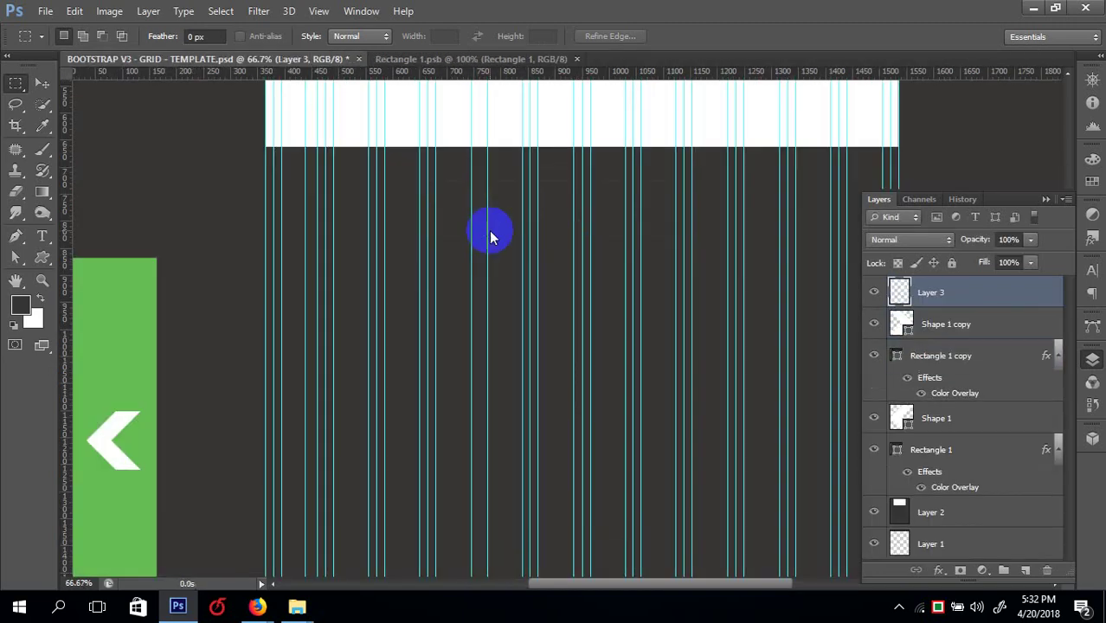
pyautogui.hotkey('ctrl', '-')
pyautogui.hotkey('ctrl', '-')
pyautogui.hotkey('ctrl', '-')
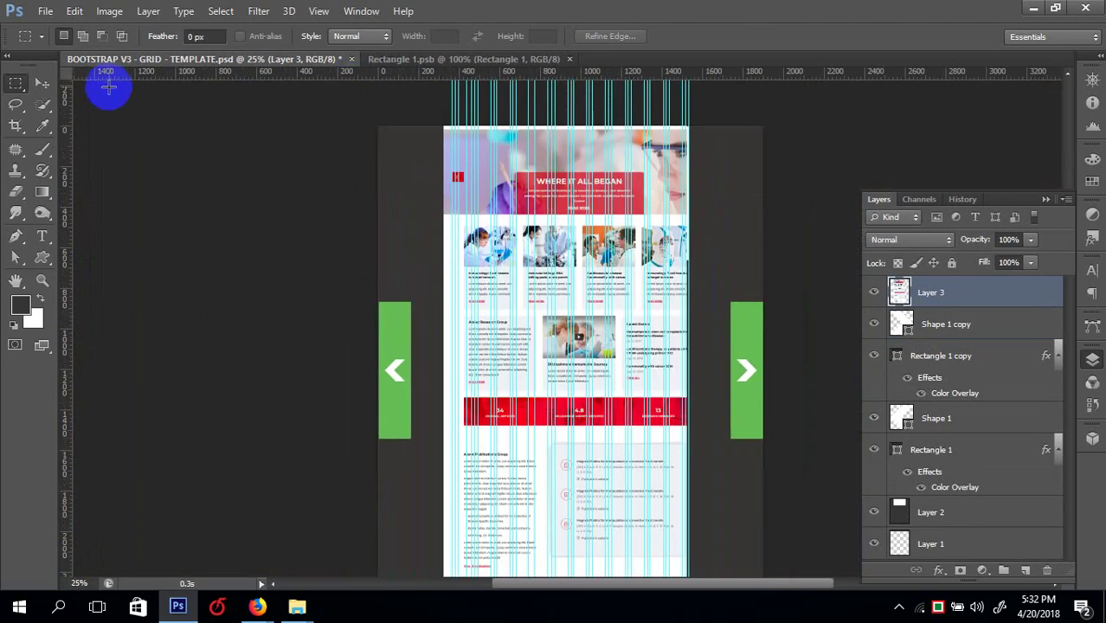
pyautogui.click(45, 94)
pyautogui.hotkey('shift', 'Tab')
pyautogui.press('Tab')
pyautogui.hotkey('ctrl', '+')
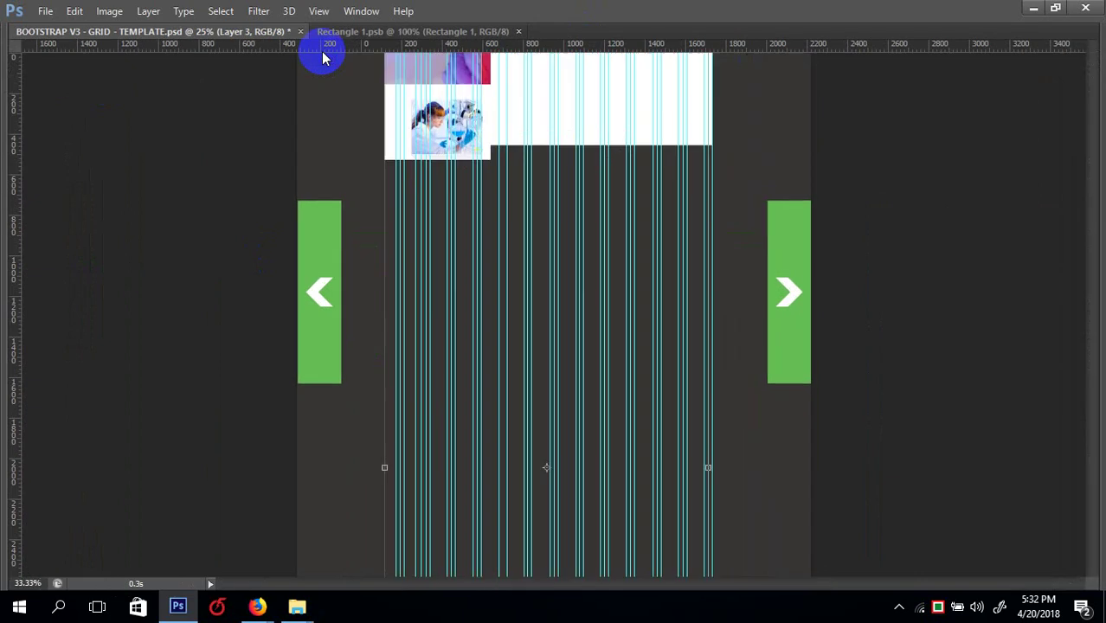
pyautogui.hotkey('ctrl', '+')
pyautogui.hotkey('ctrl', '+')
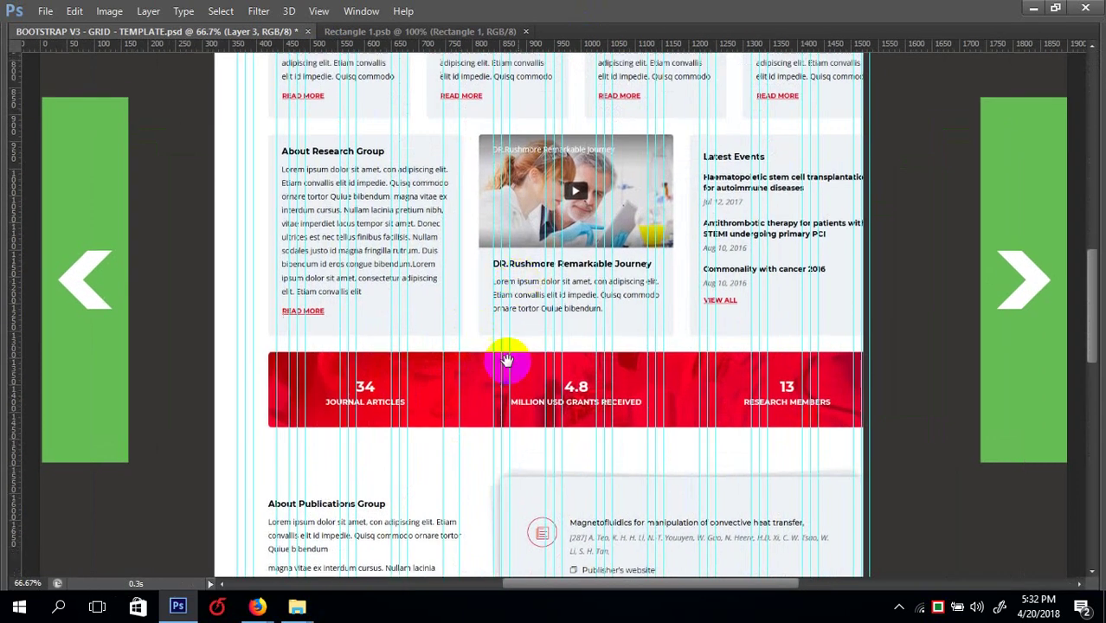
pyautogui.press('Home')
pyautogui.scroll(-4, 536, 312)
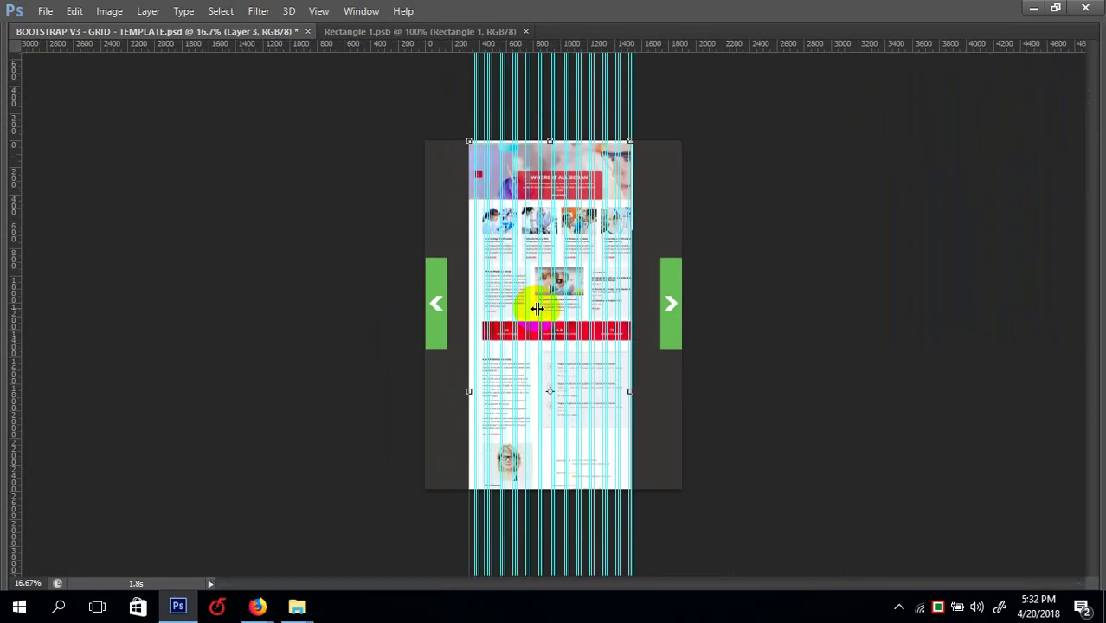
# - Nudge the pasted page capture left and then back right to fit it against the grid's column guides
pyautogui.scroll(1, 534, 309)
pyautogui.press('Left')
pyautogui.press('Left')
pyautogui.press('Left')
pyautogui.press('Left')
pyautogui.press('Left')
pyautogui.press('Left')
pyautogui.press('Left')
pyautogui.press('Left')
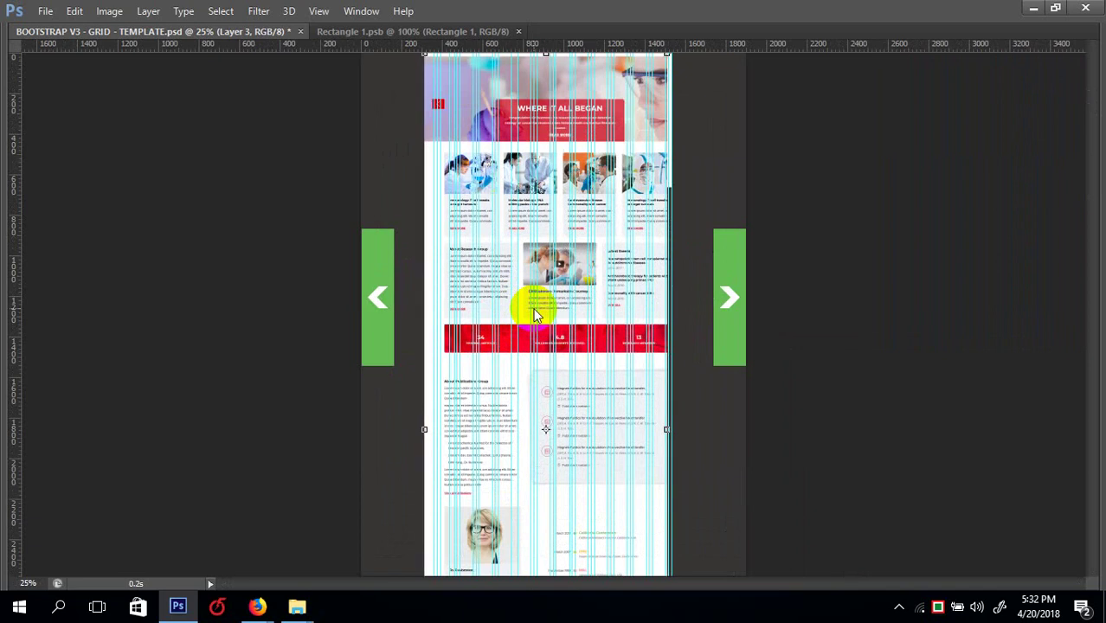
pyautogui.press('Right')
pyautogui.press('Right')
pyautogui.press('Right')
pyautogui.press('Right')
pyautogui.press('Right')
pyautogui.press('Right')
pyautogui.press('Right')
pyautogui.press('Right')
pyautogui.press('Right')
pyautogui.press('Right')
pyautogui.press('Right')
pyautogui.press('Right')
pyautogui.press('Right')
pyautogui.press('Right')
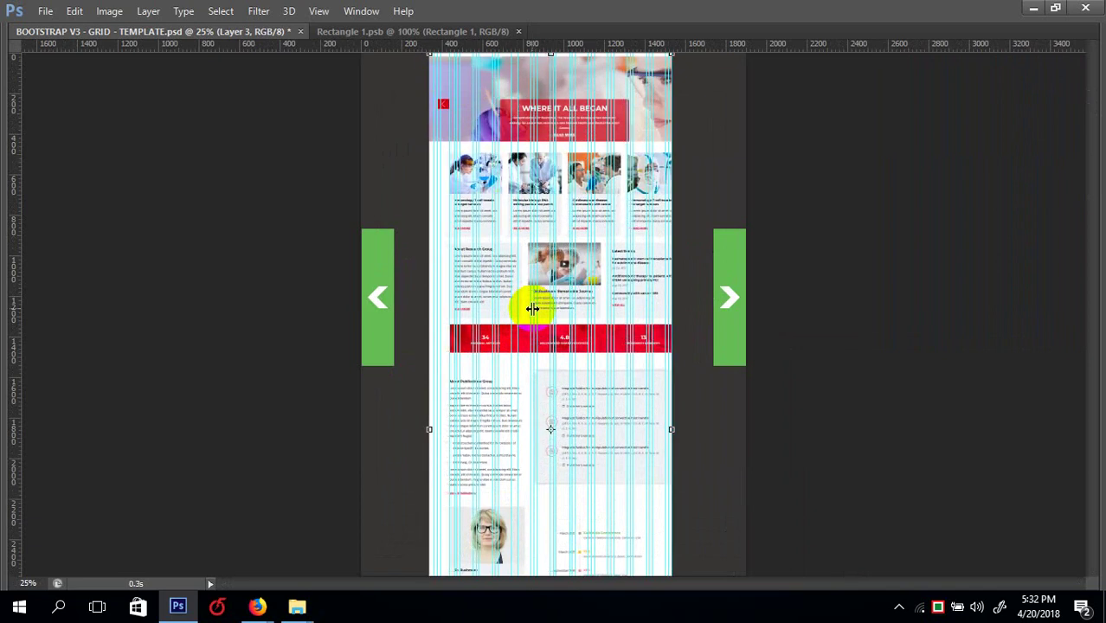
# - Nudge the page capture right until its right edge passes the outermost column guide
pyautogui.scroll(2, 531, 308)
pyautogui.moveTo(457, 234); pyautogui.dragTo(481, 486)
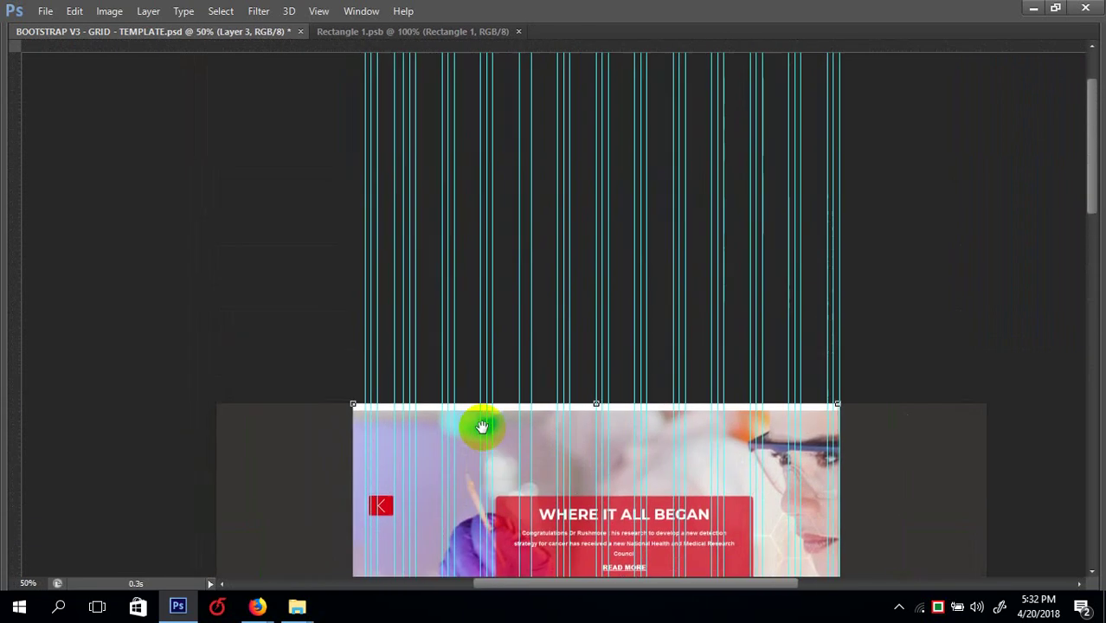
pyautogui.scroll(2, 481, 427)
pyautogui.hotkey('ctrl', 'r')
pyautogui.scroll(1, 493, 482)
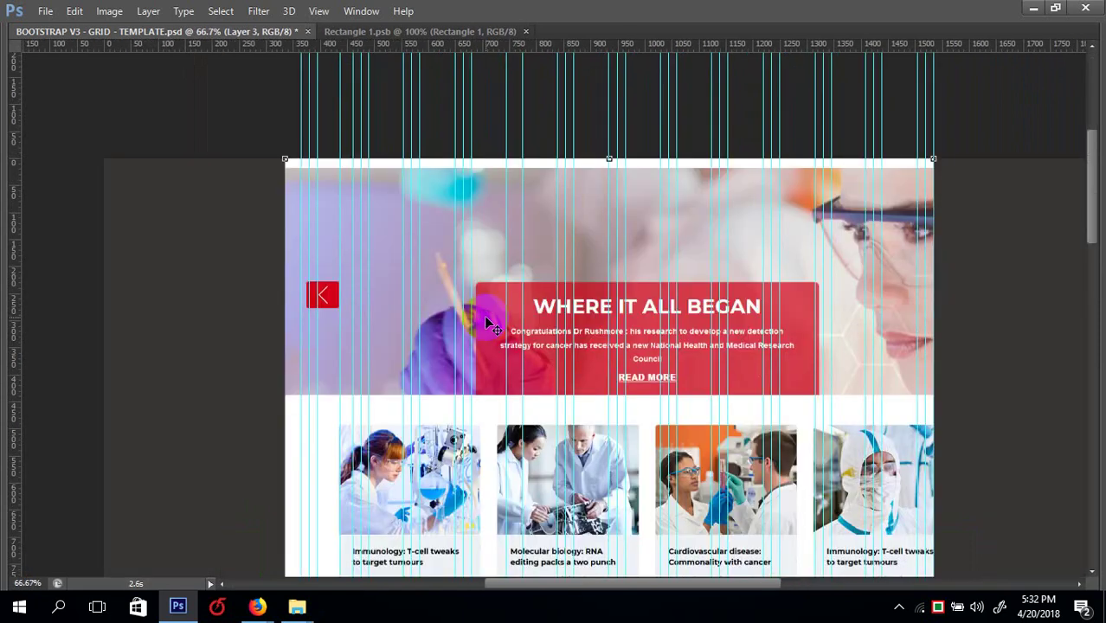
pyautogui.press('Right')
pyautogui.press('Right')
pyautogui.press('Right')
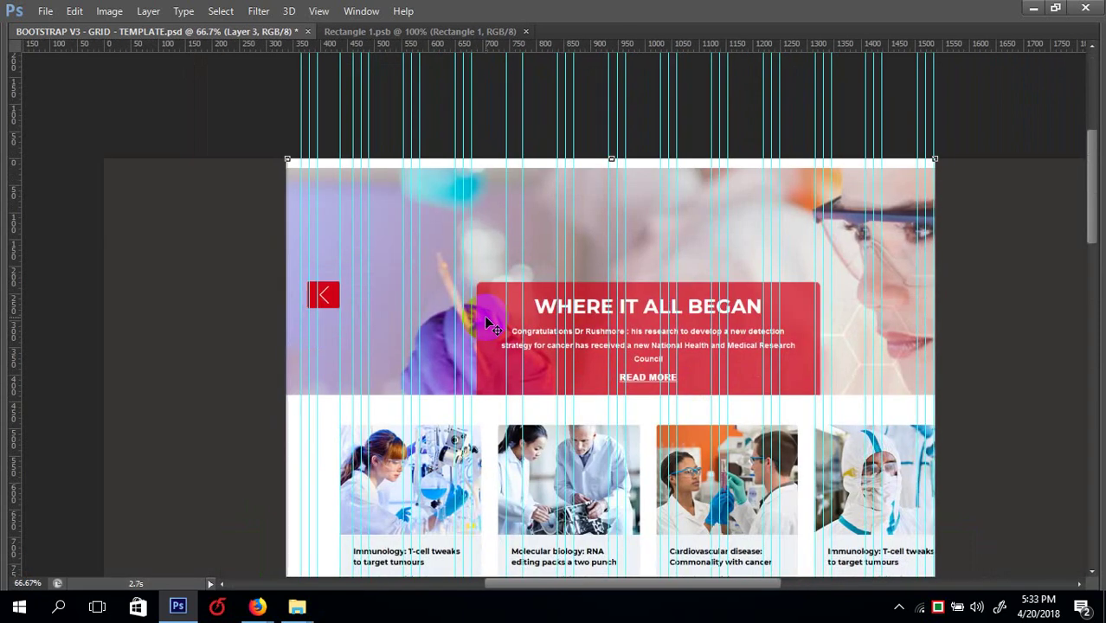
pyautogui.press('Right')
pyautogui.press('Right')
pyautogui.press('Right')
pyautogui.press('Right')
pyautogui.press('Right')
pyautogui.press('Right')
pyautogui.press('Right')
pyautogui.press('Right')
pyautogui.press('Right')
pyautogui.press('Right')
pyautogui.press('Right')
pyautogui.press('Right')
pyautogui.press('Right')
pyautogui.press('Right')
pyautogui.press('Right')
pyautogui.press('Right')
pyautogui.press('Right')
pyautogui.press('Right')
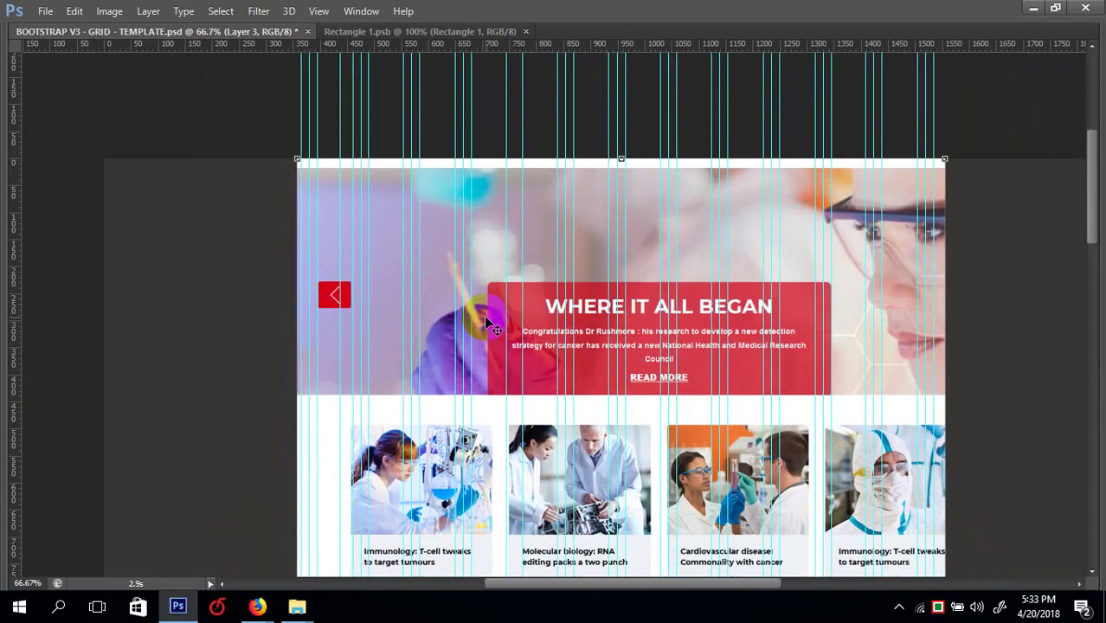
# - Nudge the page capture back left until its right edge sits just inside the outermost column guide
pyautogui.press('Left')
pyautogui.press('Left')
pyautogui.press('Left')
pyautogui.press('Left')
pyautogui.press('Left')
pyautogui.press('Left')
pyautogui.press('Left')
pyautogui.press('Left')
pyautogui.press('Left')
pyautogui.press('Left')
pyautogui.press('Left')
pyautogui.press('Left')
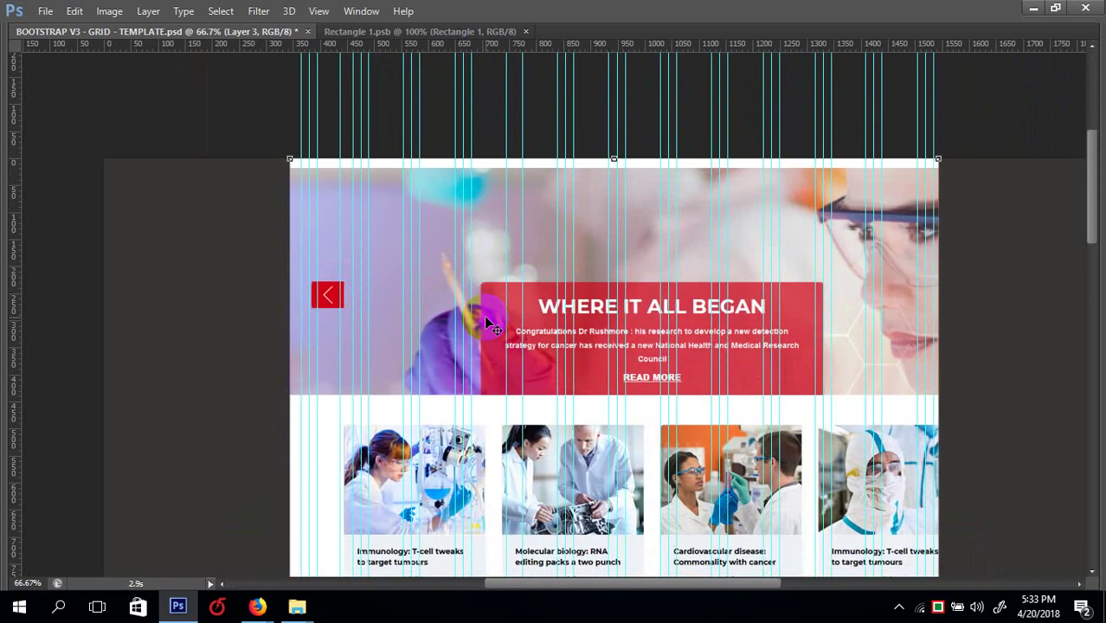
pyautogui.press('Left')
pyautogui.press('Left')
pyautogui.press('Left')
pyautogui.press('Left')
pyautogui.press('Left')
pyautogui.press('Left')
pyautogui.press('Left')
pyautogui.press('Left')
pyautogui.press('Left')
pyautogui.press('Left')
pyautogui.press('Left')
pyautogui.press('Left')
pyautogui.press('Left')
pyautogui.press('Left')
pyautogui.press('Left')
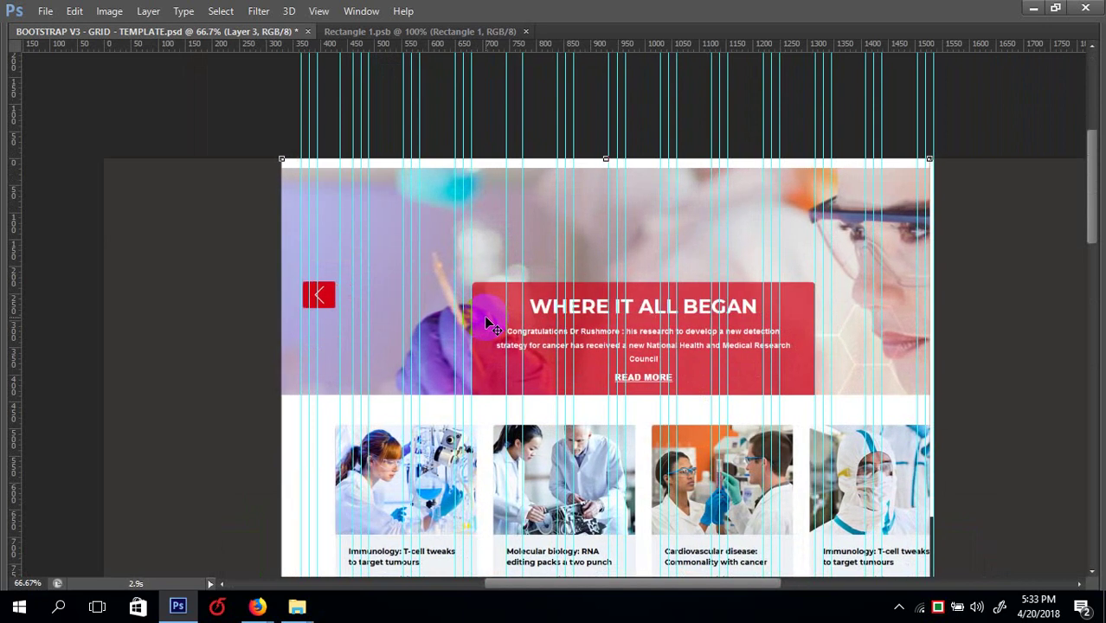
pyautogui.press('Left')
pyautogui.press('Left')
pyautogui.press('Left')
# - Check the placement of the whole page capture against the grid's column guides, from full overview to close-up
pyautogui.hotkey('ctrl', '-')
pyautogui.hotkey('ctrl', '+')
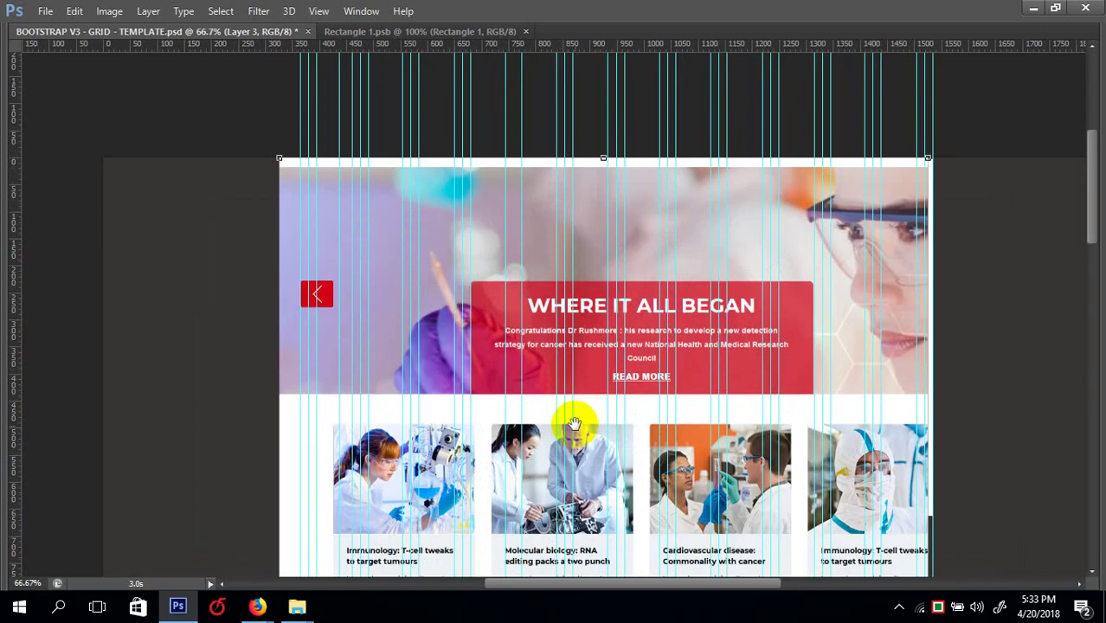
pyautogui.scroll(-3, 591, 329)
pyautogui.scroll(-3, 591, 329)
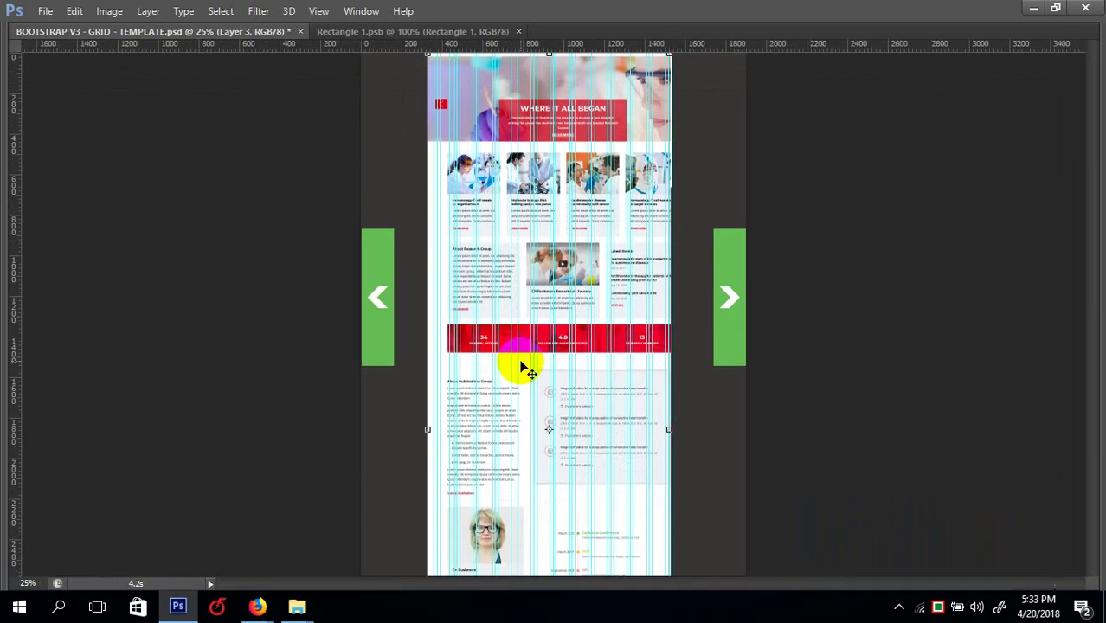
pyautogui.scroll(-1, 560, 407)
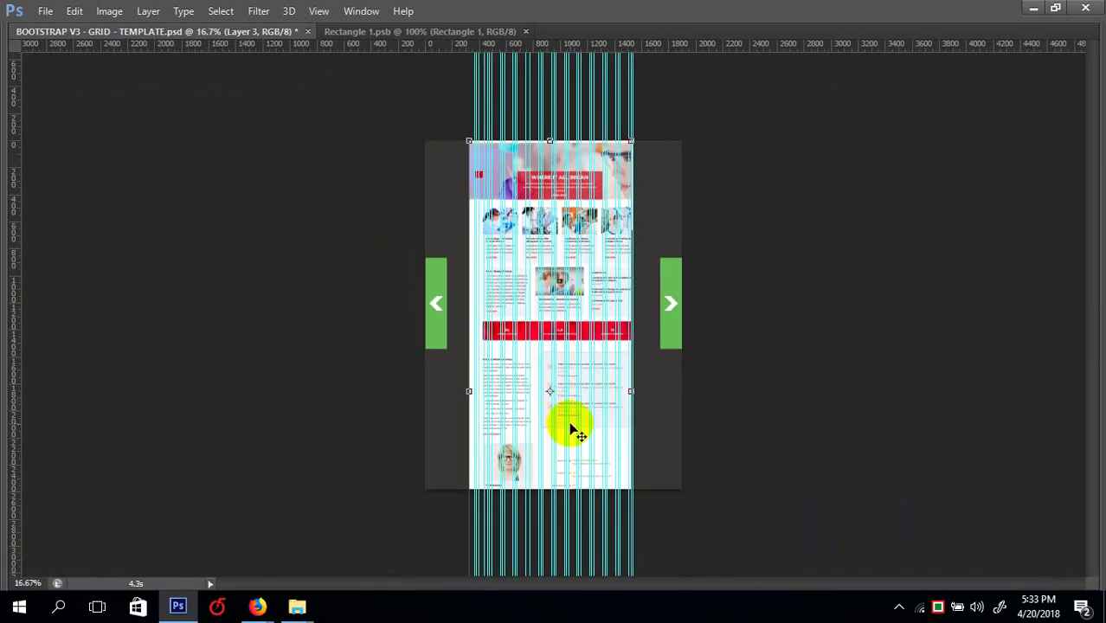
pyautogui.moveTo(595, 265); pyautogui.dragTo(602, 145)
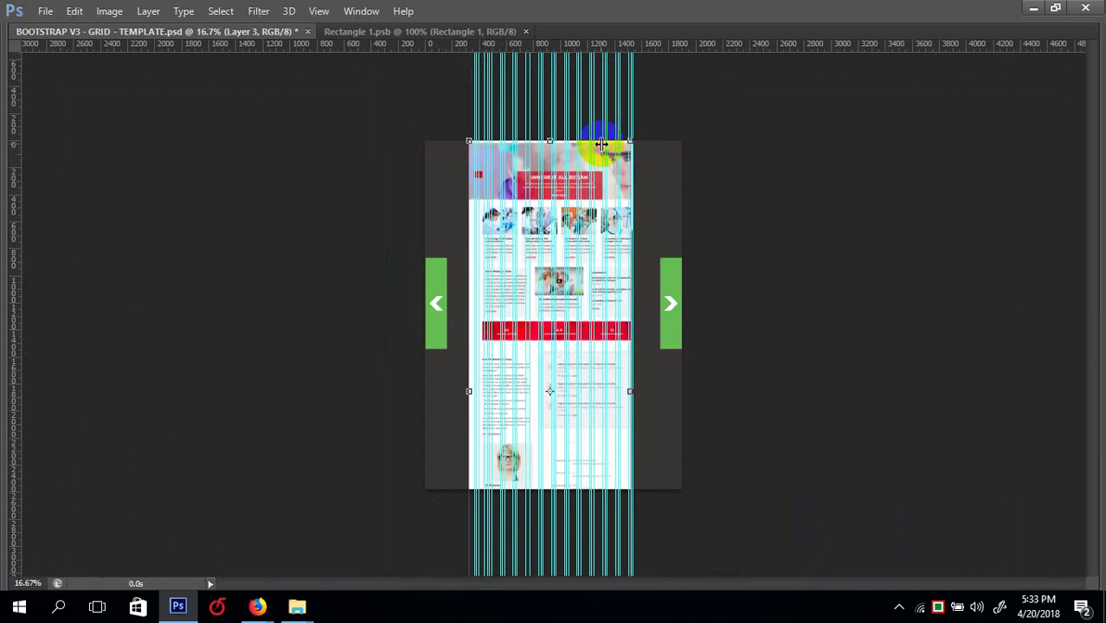
pyautogui.hotkey('ctrl', '+')
pyautogui.hotkey('ctrl', '+')
pyautogui.hotkey('ctrl', '+')
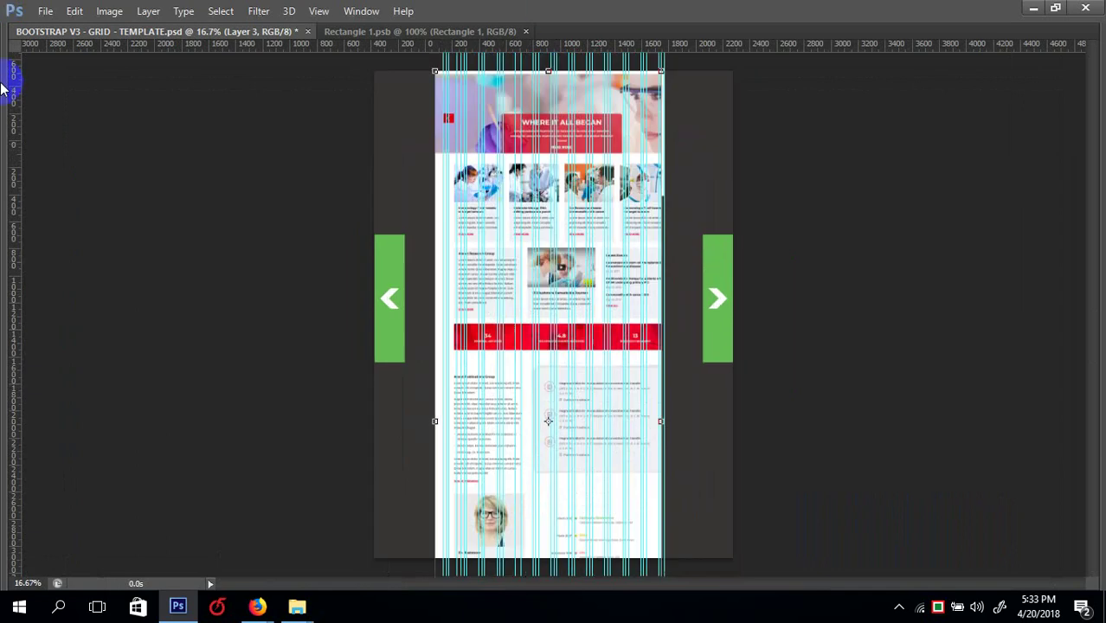
# - Nudge the page capture right until its right edge meets the outermost column guide
pyautogui.moveTo(7, 92)
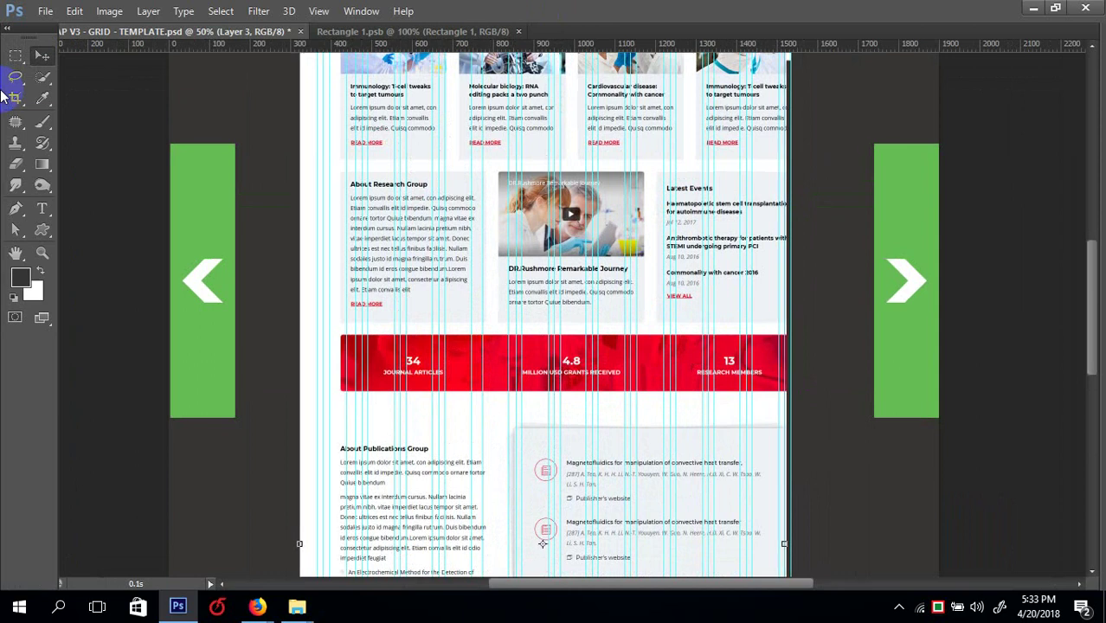
pyautogui.press('Right')
pyautogui.press('Right')
pyautogui.press('Right')
pyautogui.press('Right')
pyautogui.press('Right')
pyautogui.press('Right')
pyautogui.press('Right')
pyautogui.press('Right')
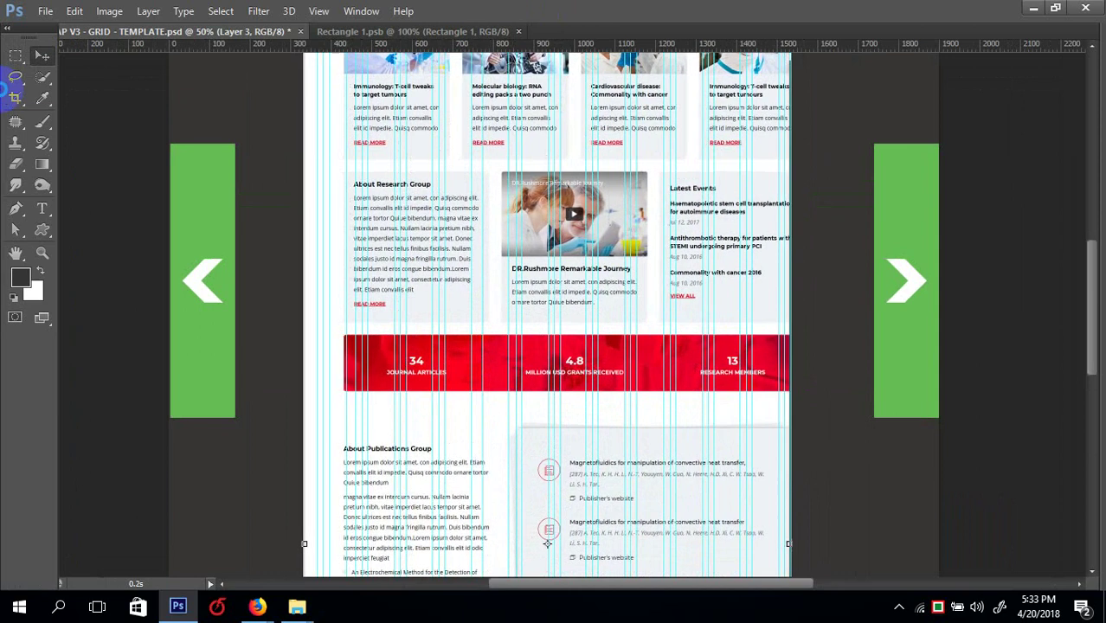
pyautogui.press('Right')
pyautogui.press('Right')
pyautogui.press('Right')
pyautogui.press('Right')
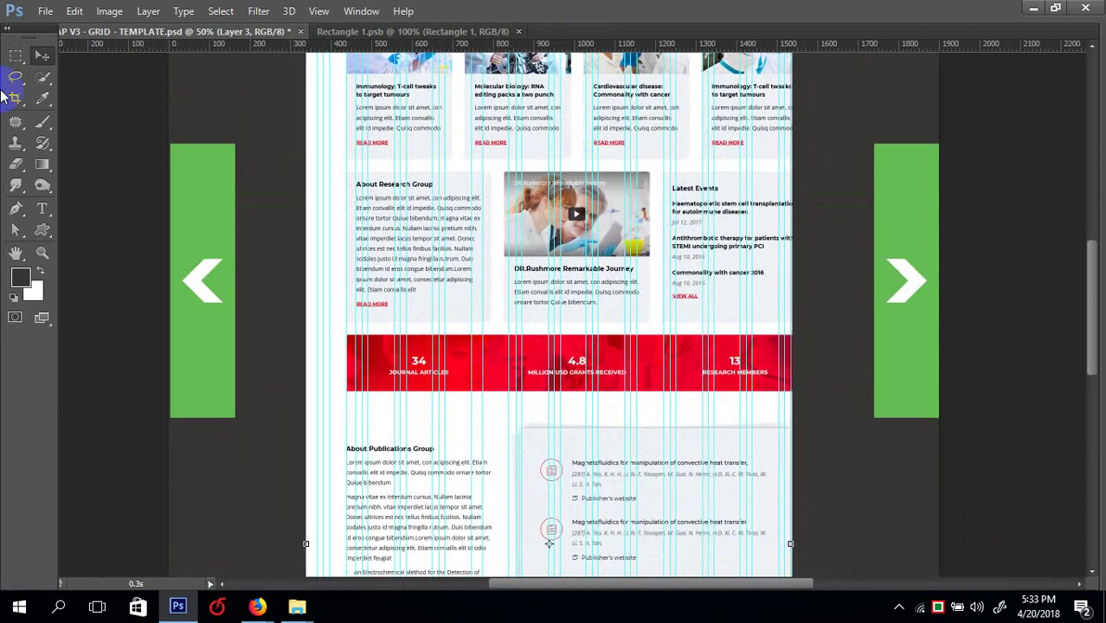
# - Nudge the page capture left until its right edge reaches the guide just inside the outermost one
pyautogui.press('Left')
pyautogui.press('Left')
pyautogui.press('Left')
pyautogui.press('Left')
pyautogui.press('Left')
pyautogui.press('Left')
pyautogui.press('Left')
pyautogui.press('Left')
pyautogui.press('Left')
pyautogui.press('Left')
pyautogui.press('Left')
pyautogui.press('Left')
pyautogui.press('Left')
pyautogui.press('Left')
pyautogui.press('Left')
pyautogui.press('Left')
pyautogui.press('Left')
pyautogui.press('Left')
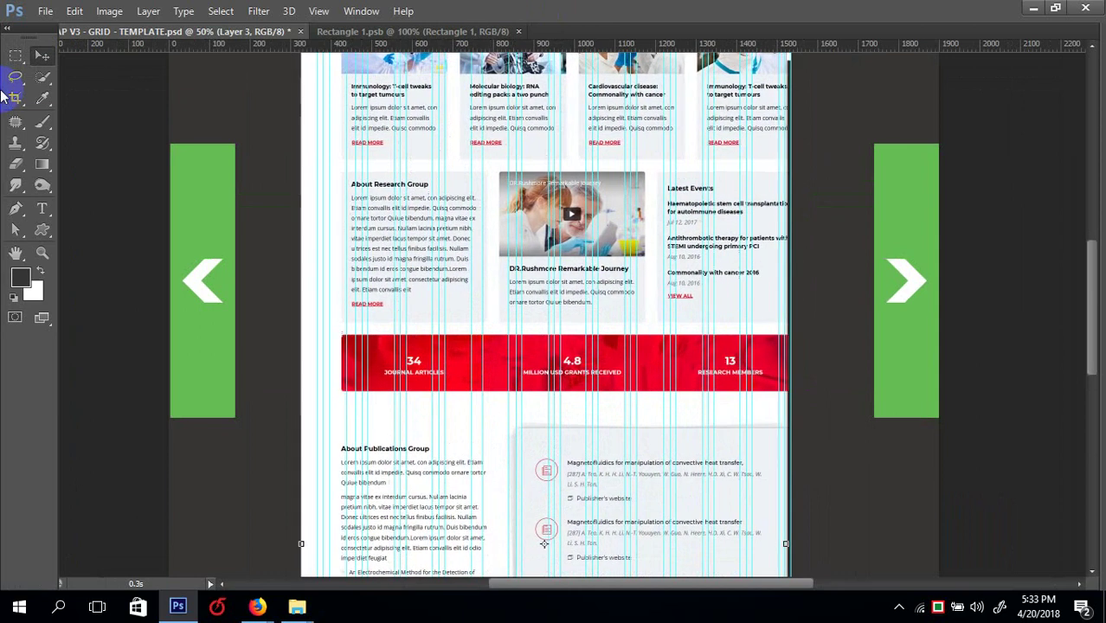
pyautogui.press('Left')
pyautogui.press('Left')
pyautogui.press('Left')
pyautogui.press('Left')
pyautogui.press('Left')
pyautogui.press('Left')
pyautogui.press('Left')
pyautogui.press('Left')
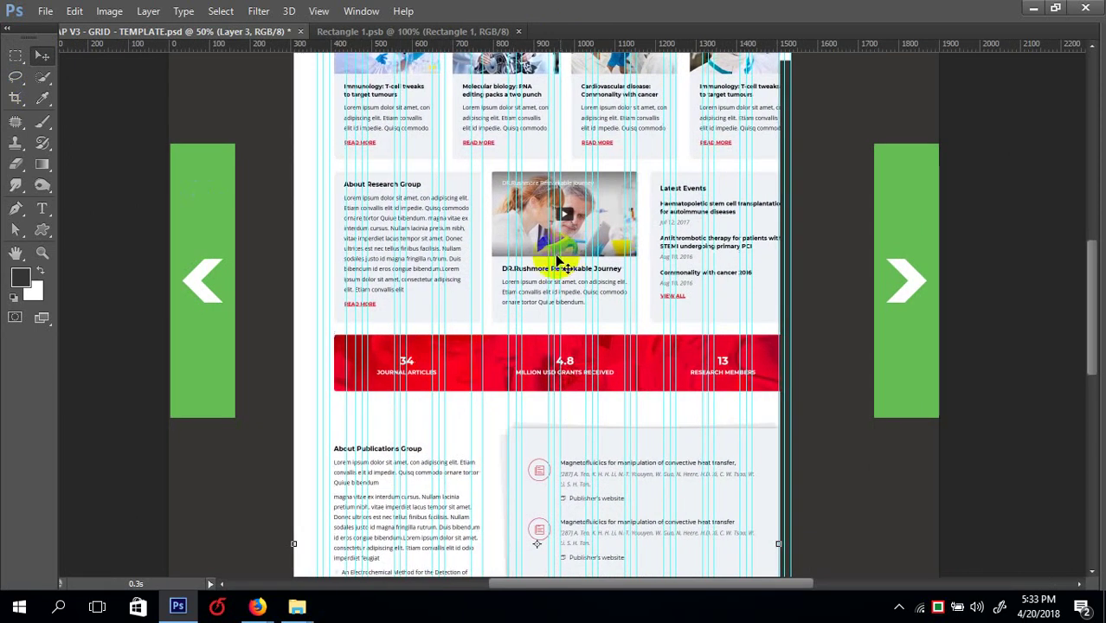
# - Inspect how the capture's content blocks line up with the column guides, from the red statistics band up to the header banner
pyautogui.press('Tab')
pyautogui.scroll(-3, 485, 320)
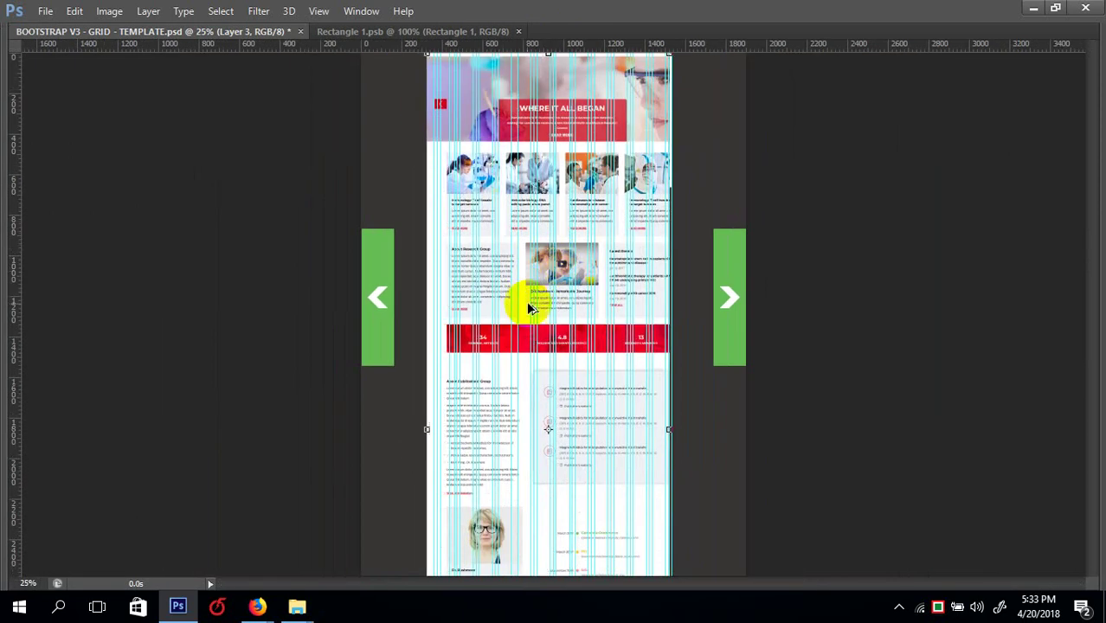
pyautogui.scroll(1, 499, 304)
pyautogui.scroll(3, 499, 305)
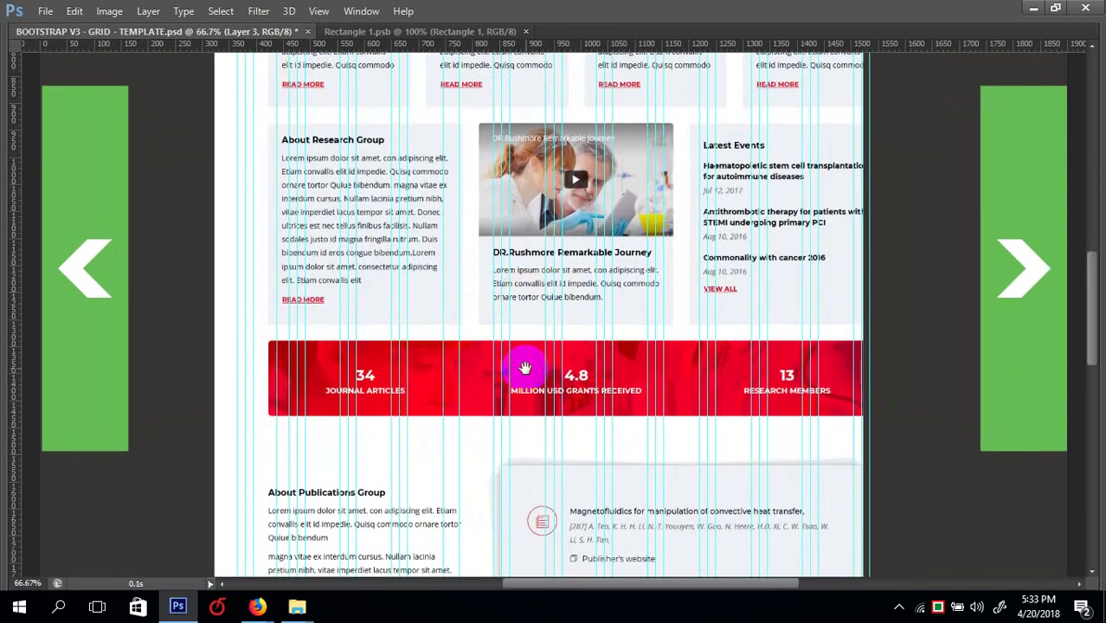
pyautogui.scroll(3, 528, 285)
pyautogui.scroll(1, 525, 217)
pyautogui.scroll(5, 537, 285)
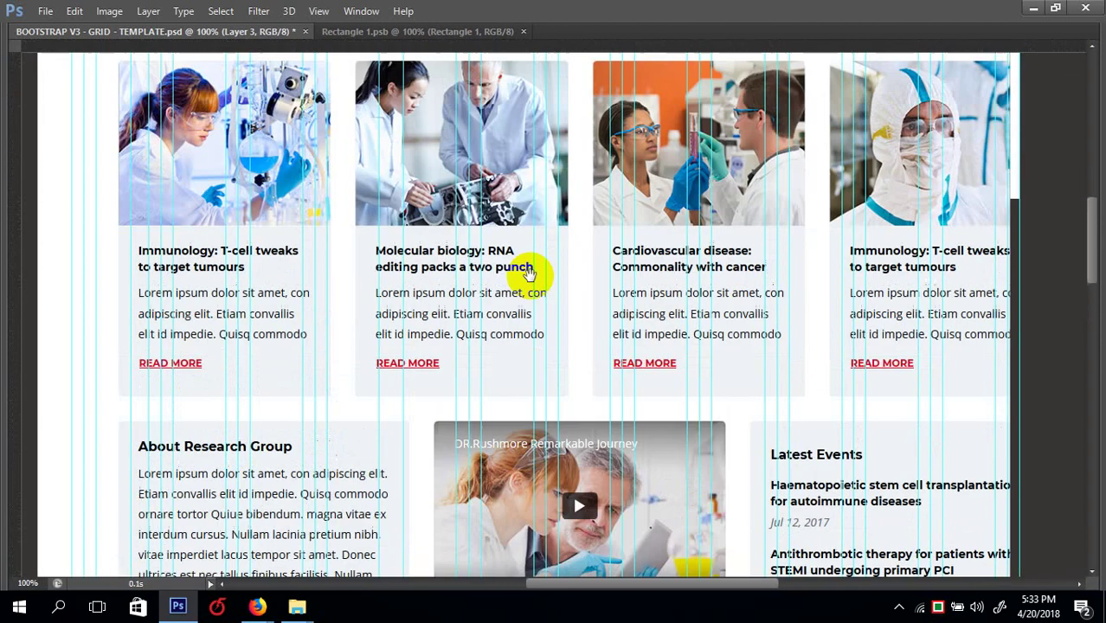
pyautogui.scroll(6, 530, 321)
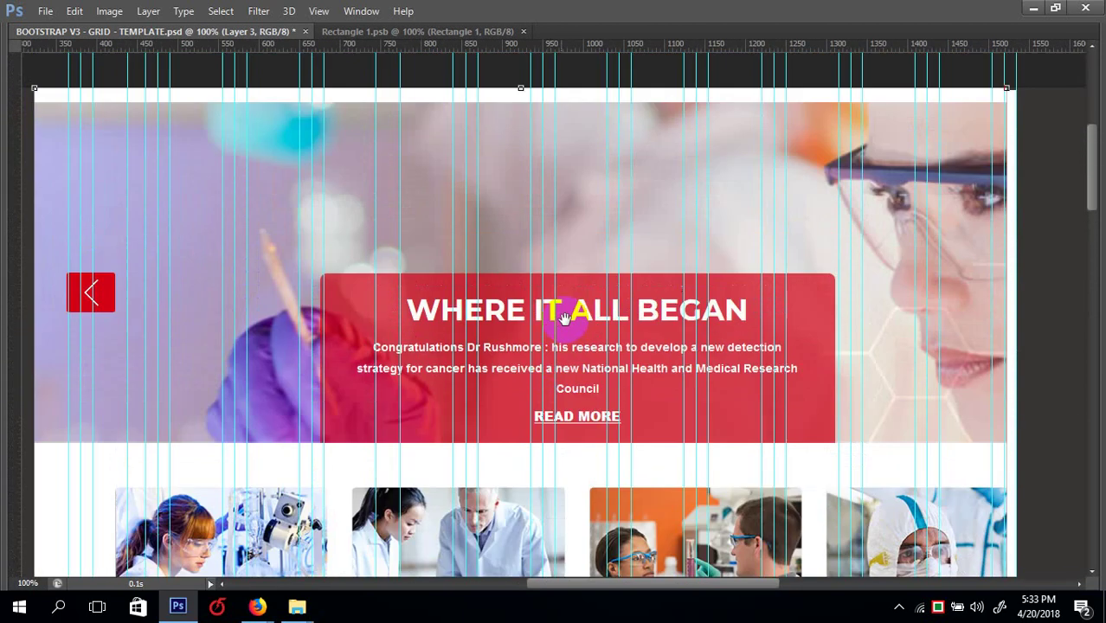
pyautogui.scroll(-2, 567, 329)
pyautogui.scroll(-1, 545, 294)
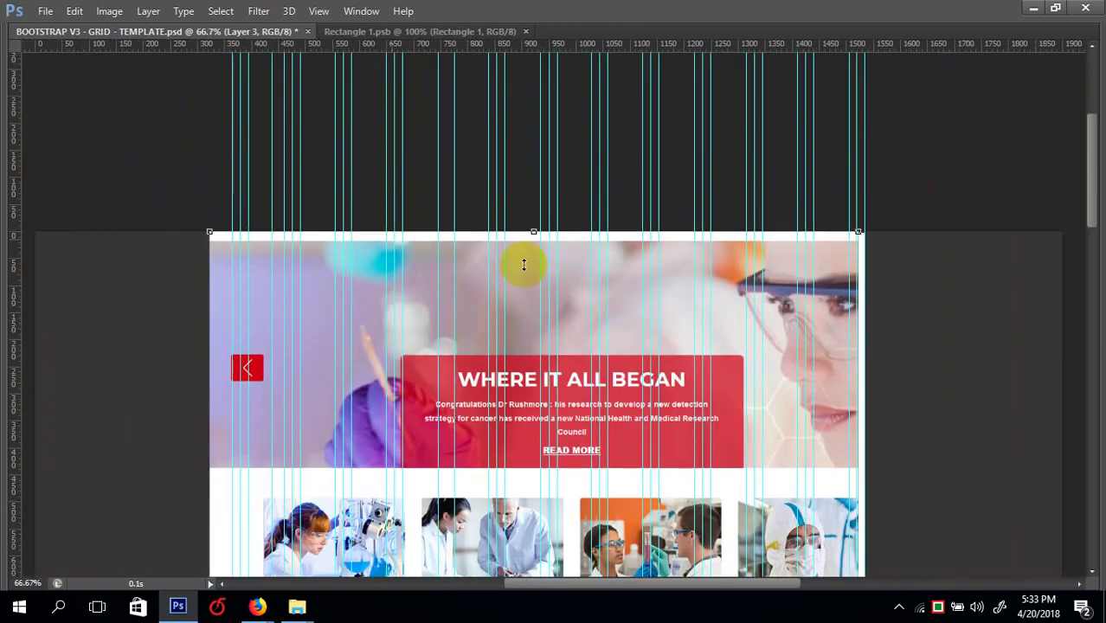
# - Switch to the Rectangular Marquee tool and examine the row of four article cards against the column guides
pyautogui.press('Tab')
pyautogui.click(16, 83)
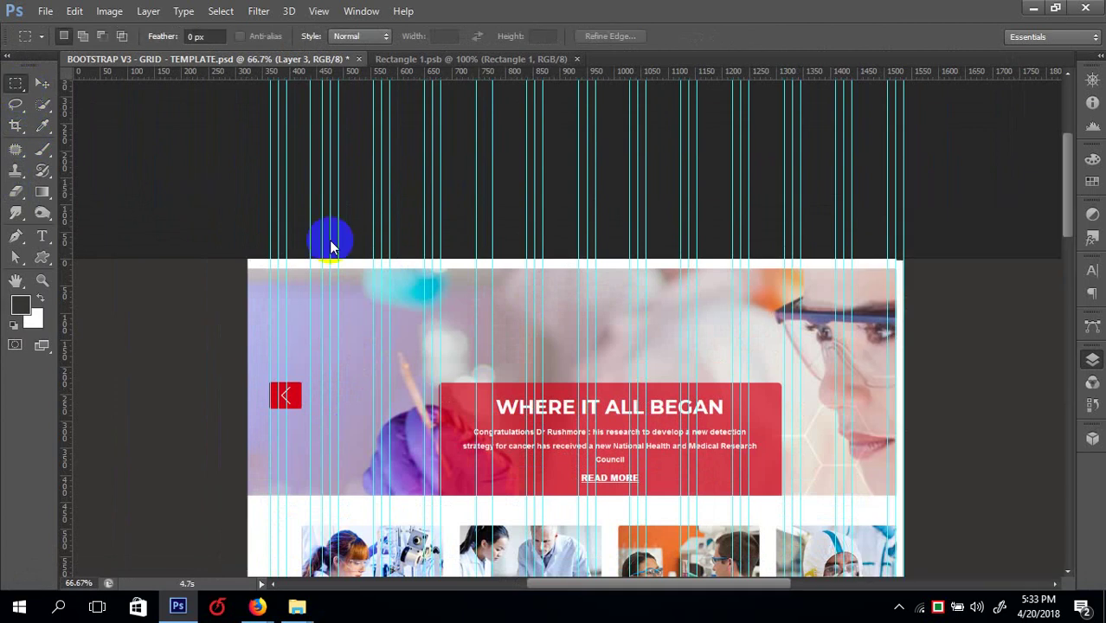
pyautogui.press('Tab')
pyautogui.click(446, 267)
pyautogui.scroll(-1, 444, 270)
pyautogui.scroll(1, 433, 272)
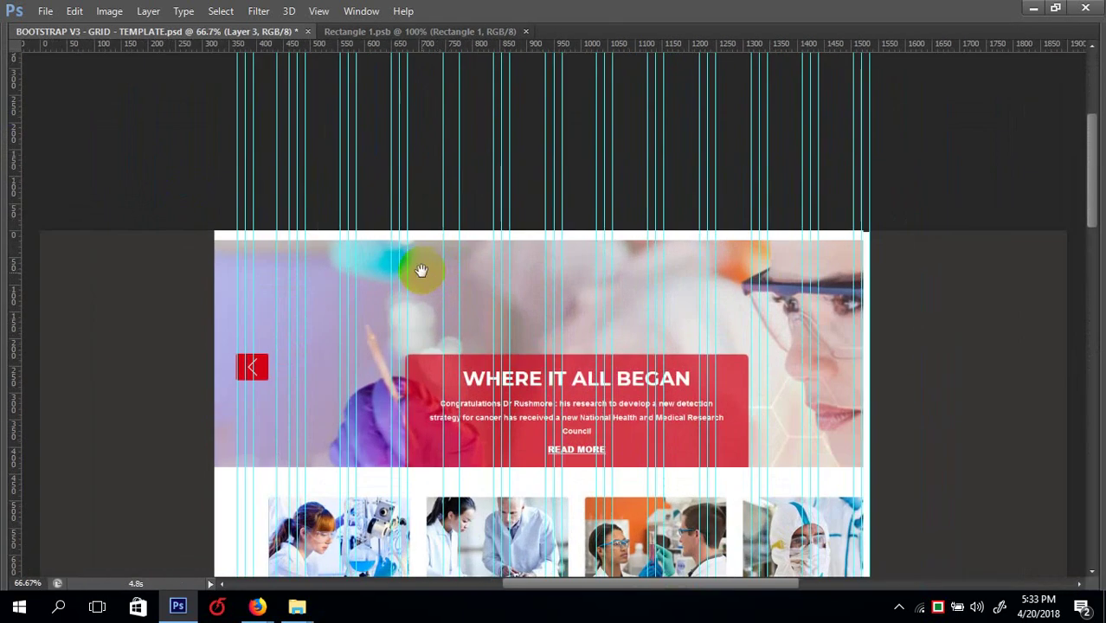
pyautogui.moveTo(461, 401); pyautogui.dragTo(462, 295)
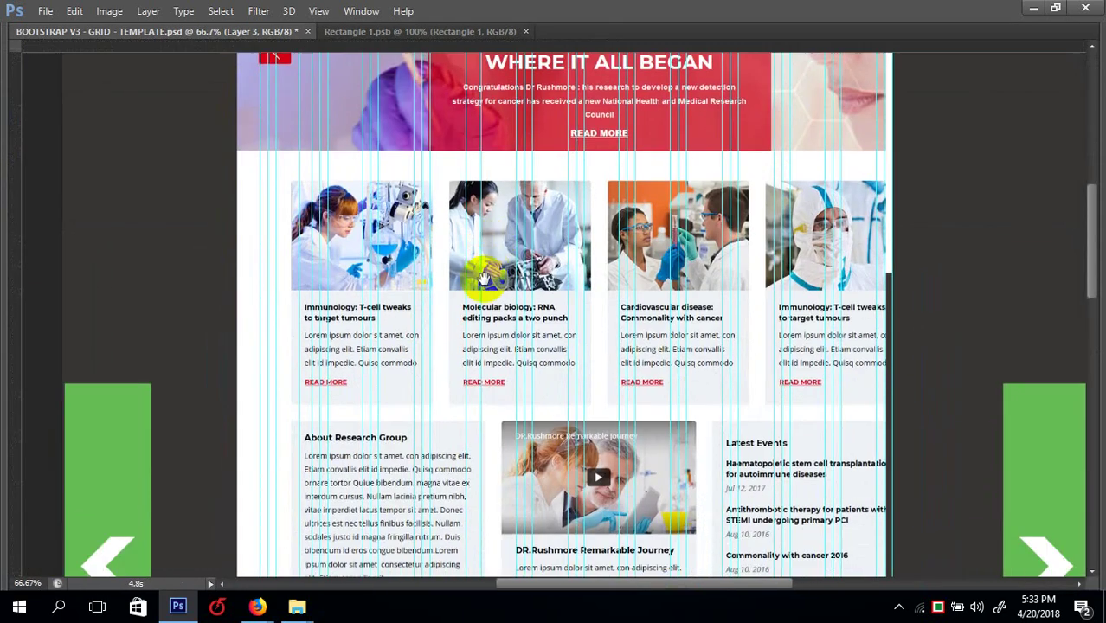
pyautogui.scroll(1, 482, 278)
pyautogui.scroll(-1, 478, 282)
pyautogui.scroll(1, 341, 271)
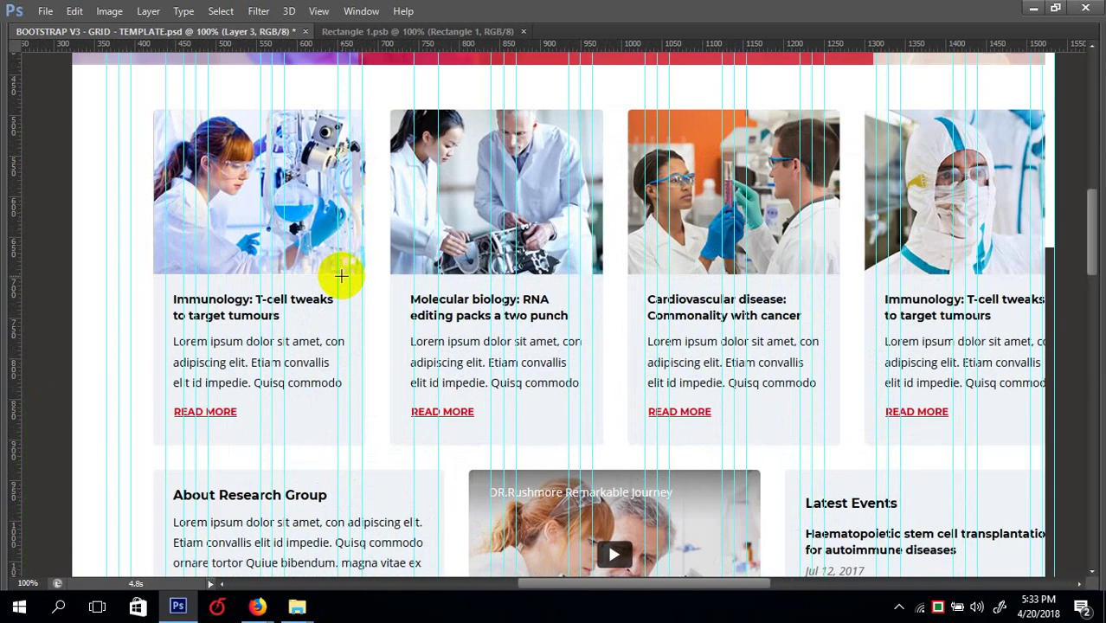
# - Draw a rounded rectangle of 256 x 413 px with a 15 px corner radius over the first article card
pyautogui.press('Tab')
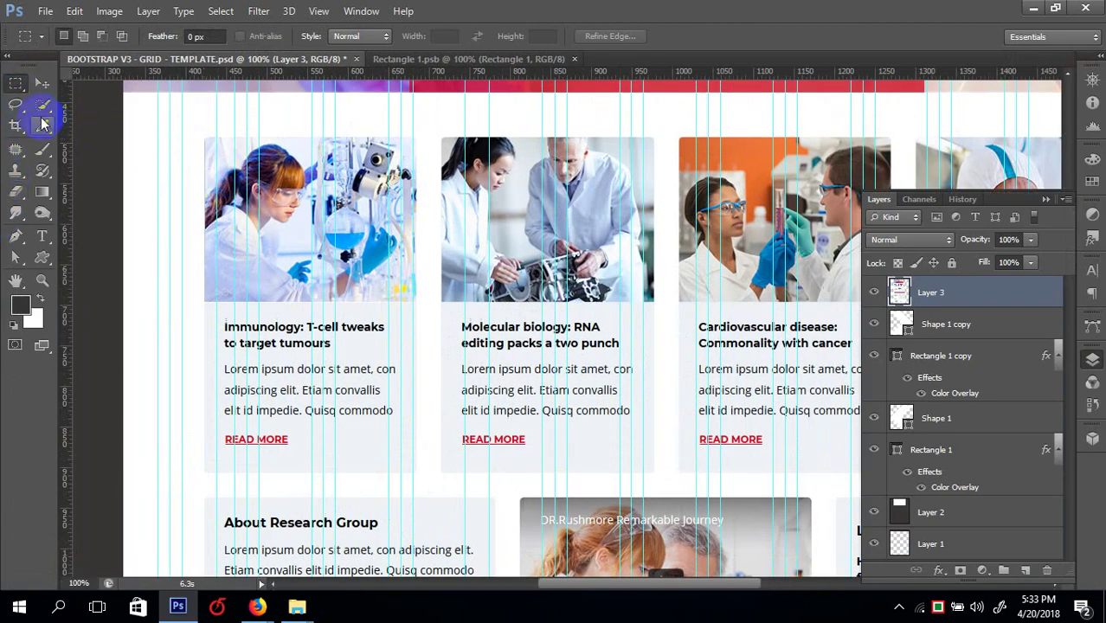
pyautogui.click(41, 259)
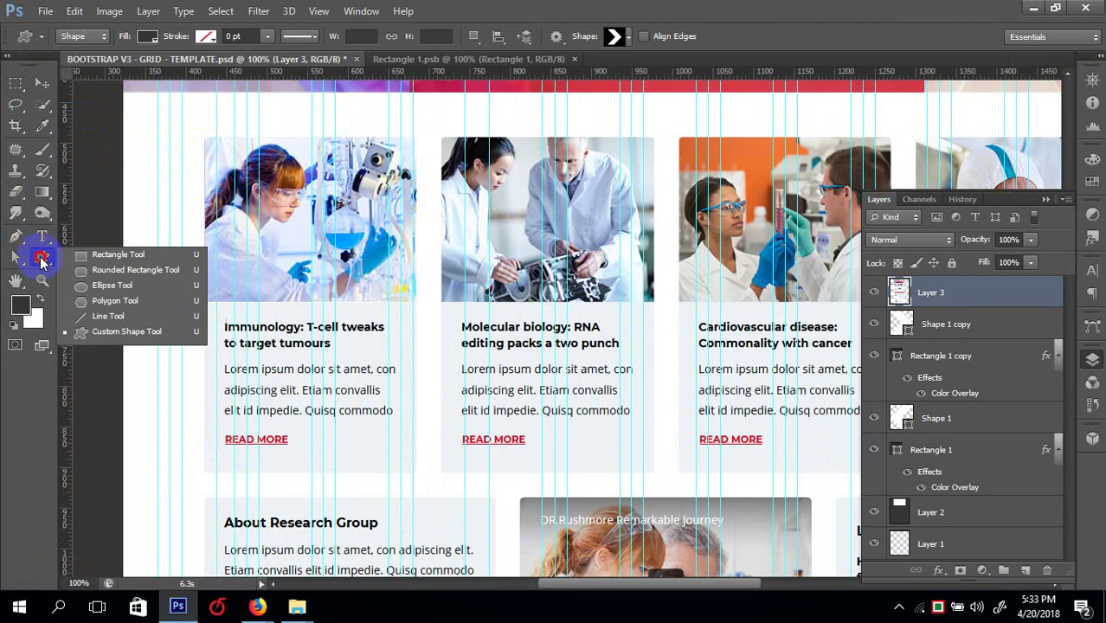
pyautogui.click(75, 275)
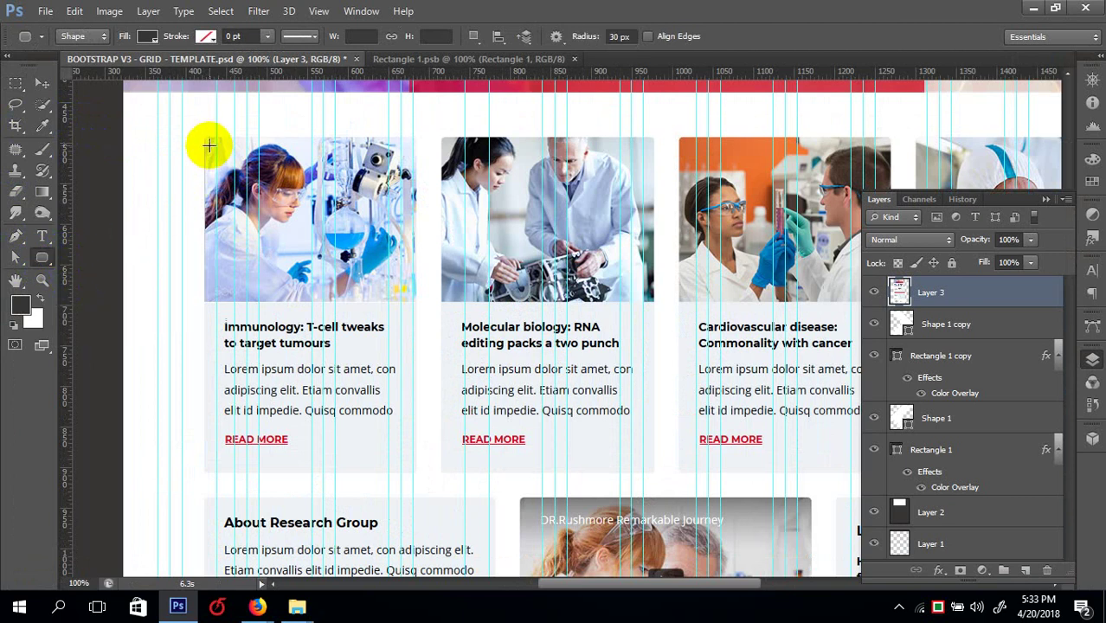
pyautogui.moveTo(204, 139); pyautogui.dragTo(412, 466)
pyautogui.hotkey('ctrl', 'z')
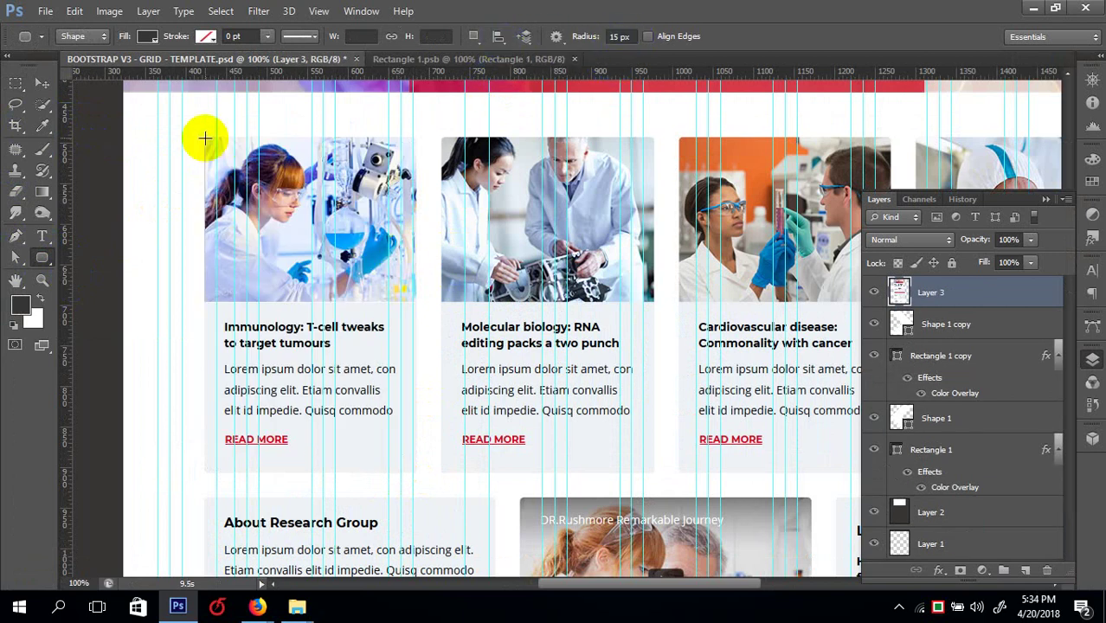
pyautogui.moveTo(205, 138); pyautogui.dragTo(414, 472)
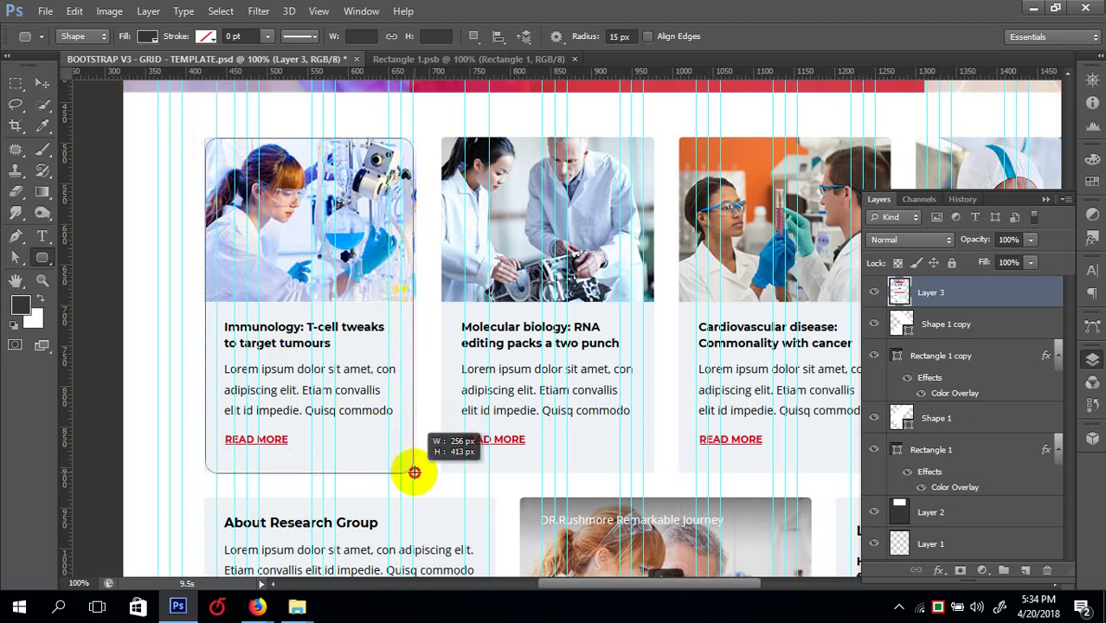
pyautogui.moveTo(414, 472); pyautogui.dragTo(414, 472)
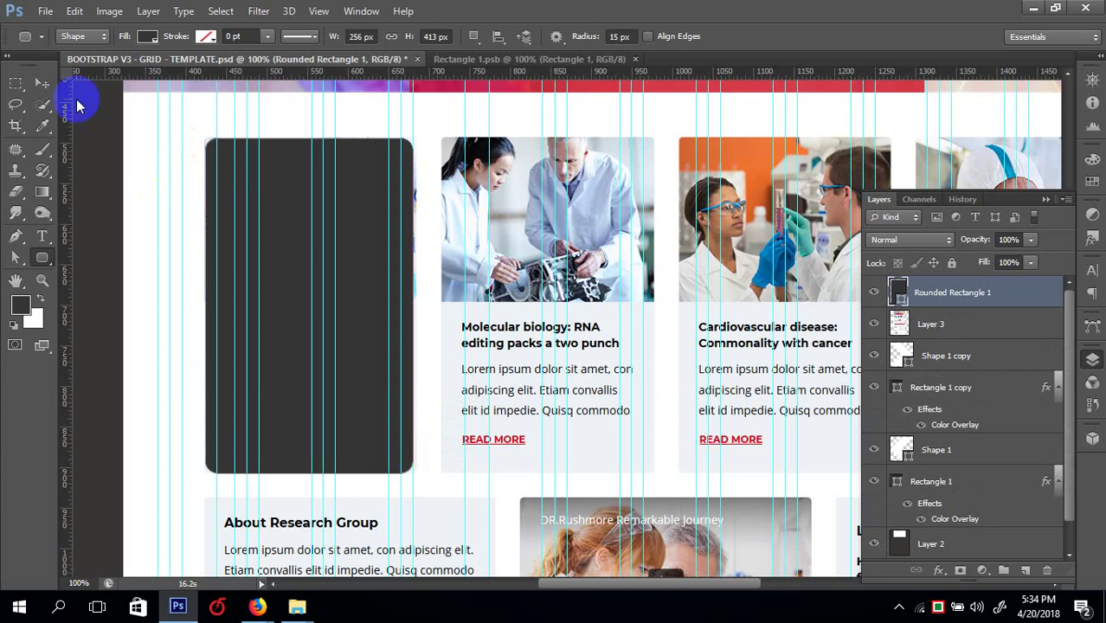
# - Change the fill of the rounded rectangle over the first article card to cream f4ecd2
pyautogui.click(40, 86)
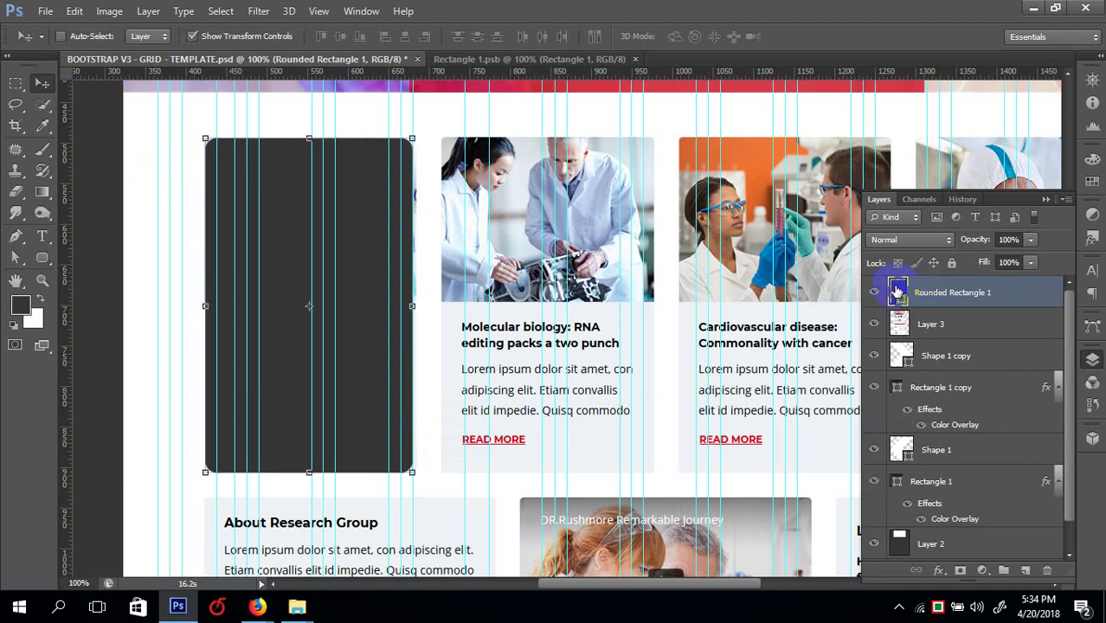
pyautogui.doubleClick(897, 291)
pyautogui.click(757, 256)
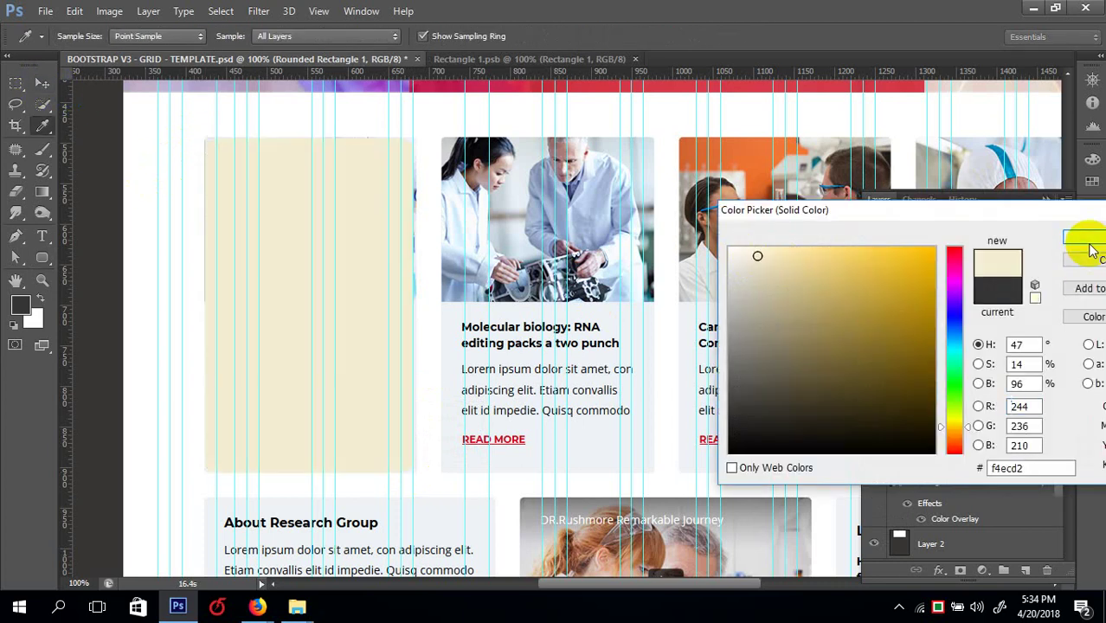
pyautogui.press('Return')
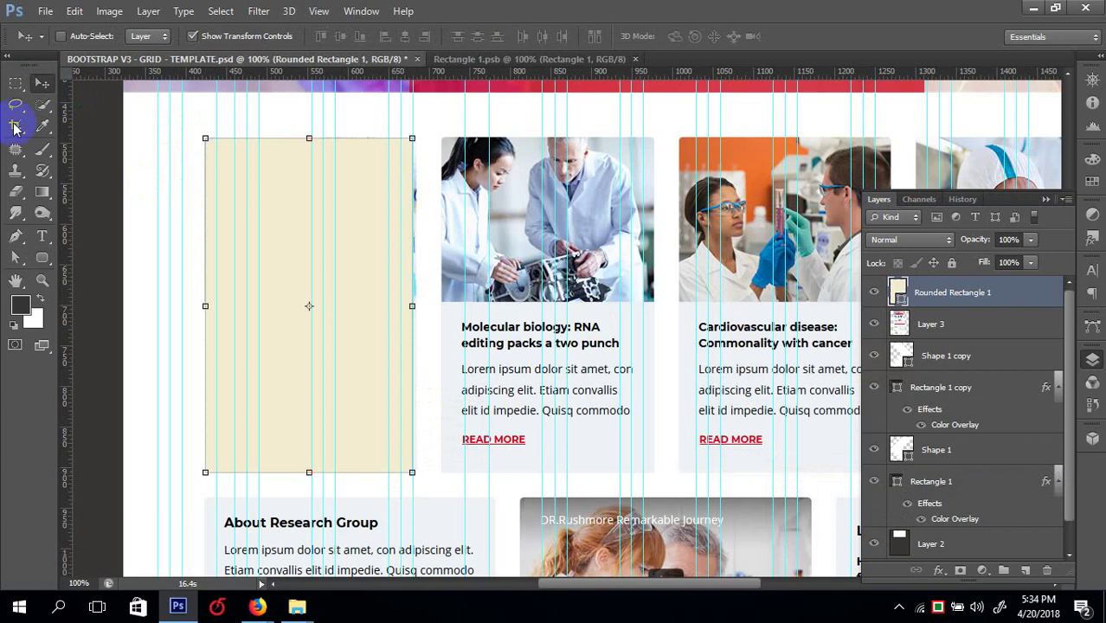
pyautogui.rightClick(271, 196)
pyautogui.click(285, 205)
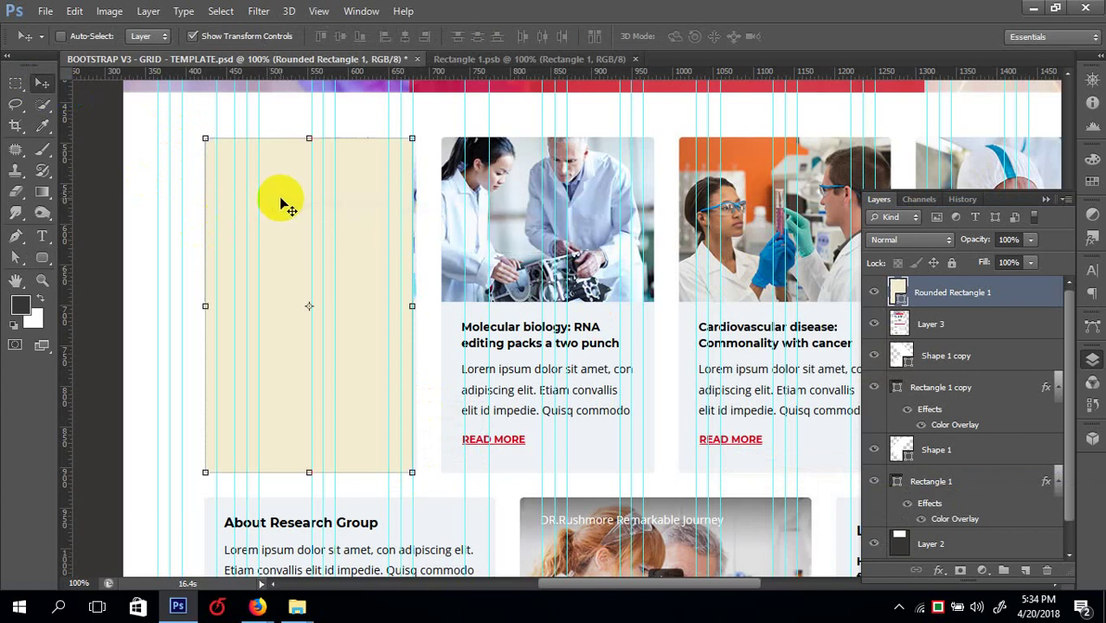
# - Move the cream rounded rectangle from the first article card onto the second article card
pyautogui.moveTo(286, 201); pyautogui.dragTo(519, 205)
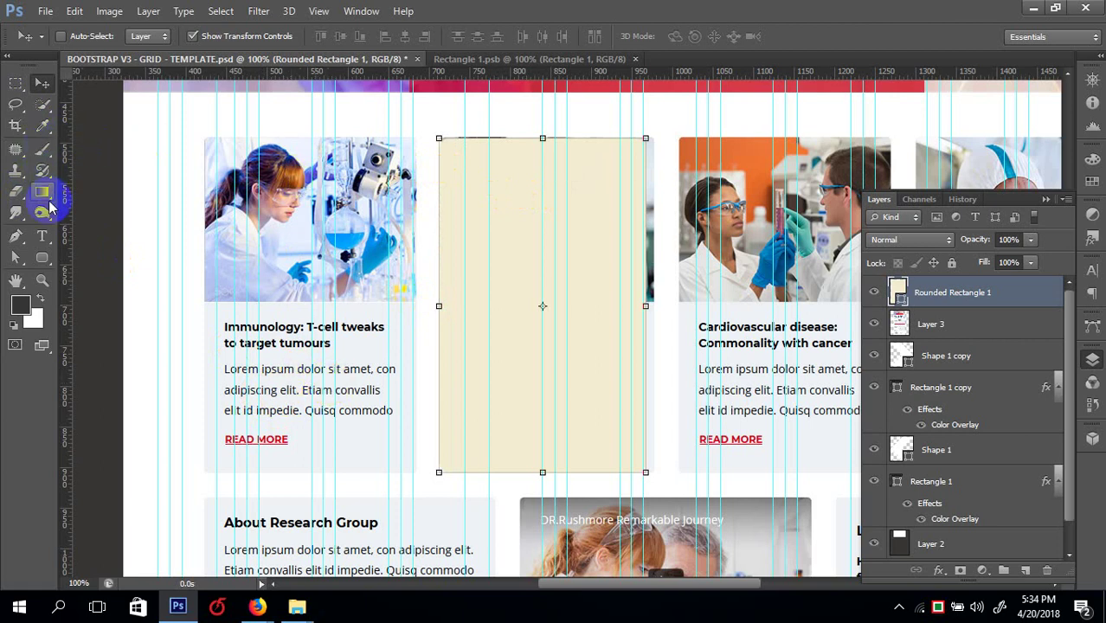
pyautogui.click(44, 259)
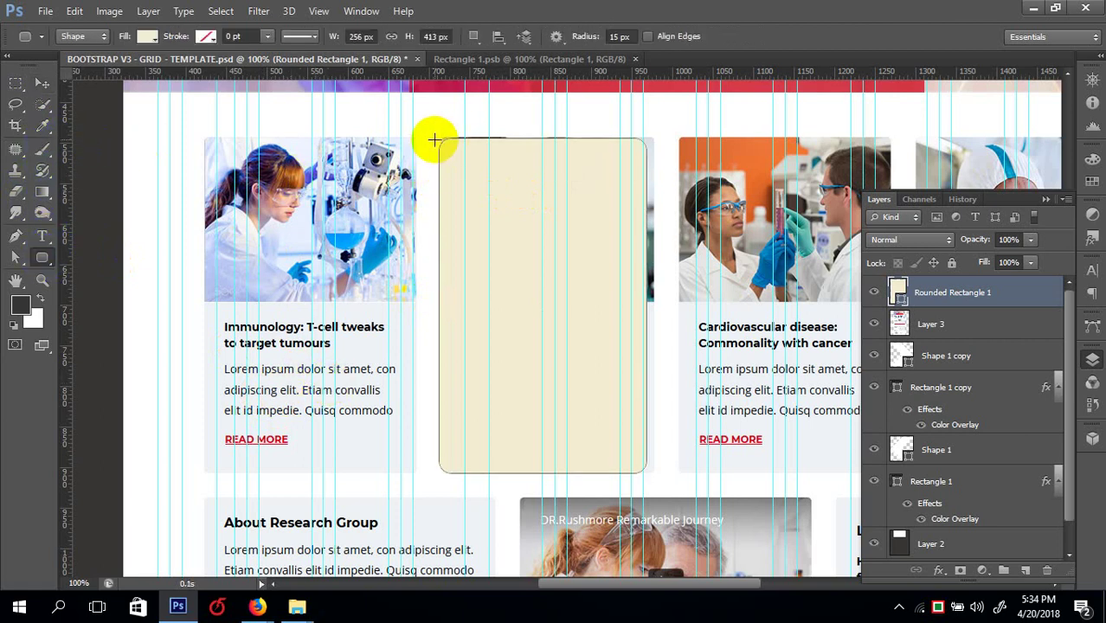
pyautogui.moveTo(433, 137); pyautogui.dragTo(678, 295)
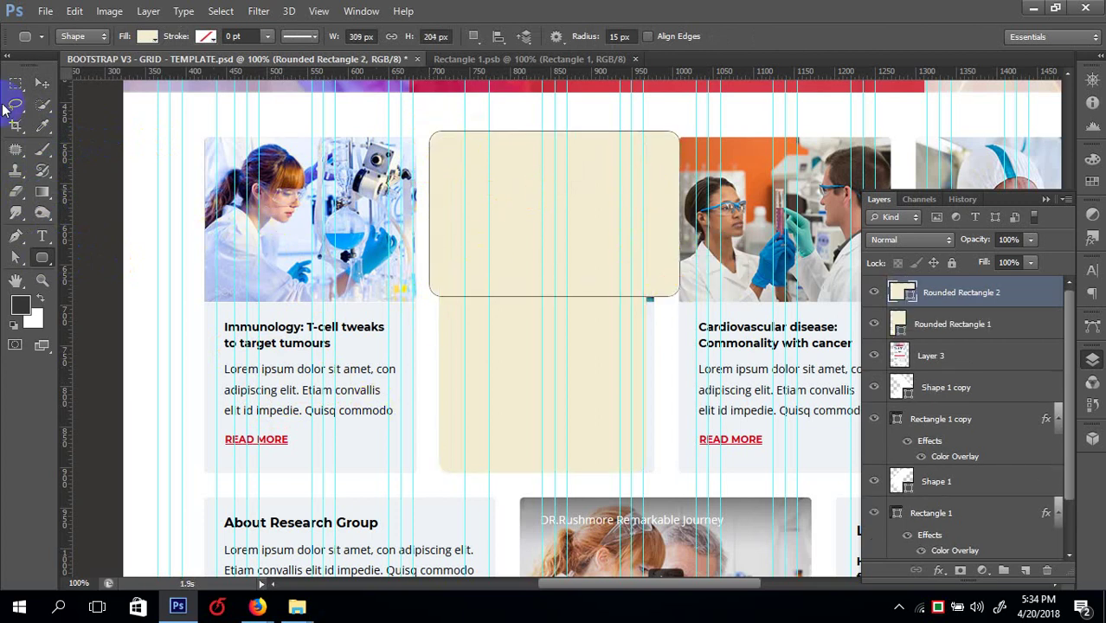
pyautogui.click(39, 85)
pyautogui.press('Delete')
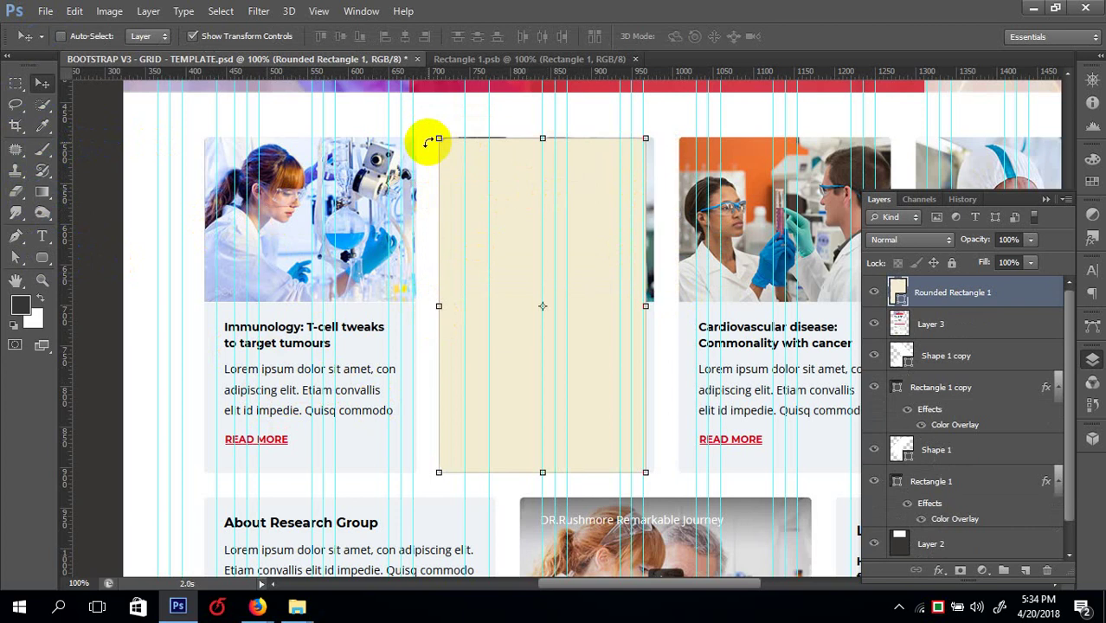
# - Examine the article cards, the research blocks below them and the red statistics band against the column guides
pyautogui.scroll(-2, 428, 143)
pyautogui.scroll(4, 370, 296)
pyautogui.scroll(-5, 451, 207)
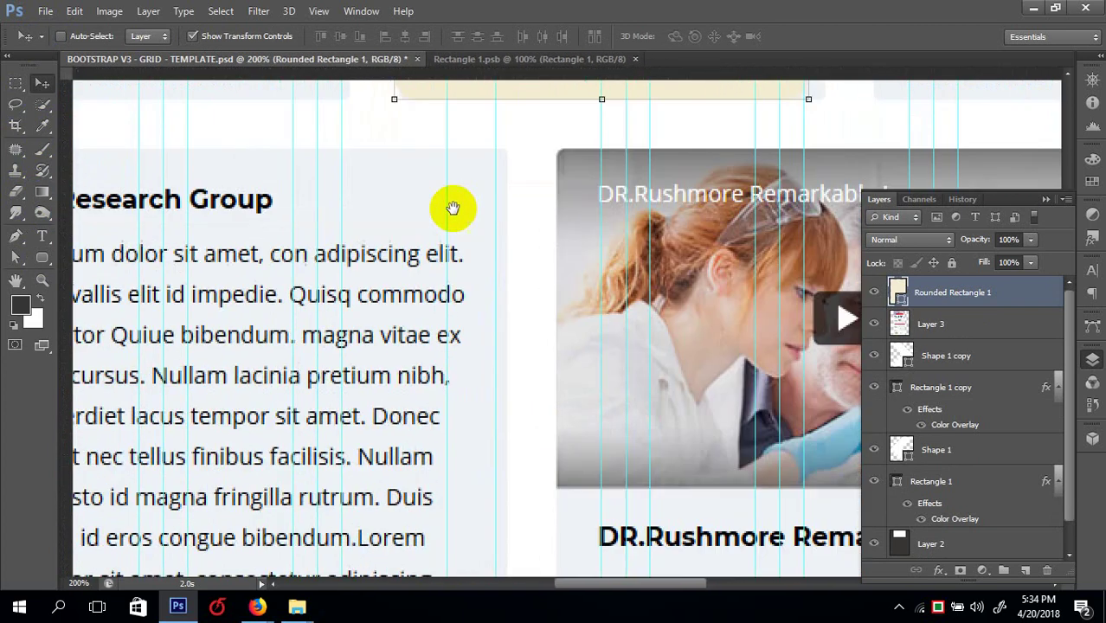
pyautogui.scroll(-2, 452, 208)
pyautogui.scroll(-3, 457, 217)
pyautogui.press('Tab')
pyautogui.hotkey('ctrl', 'r')
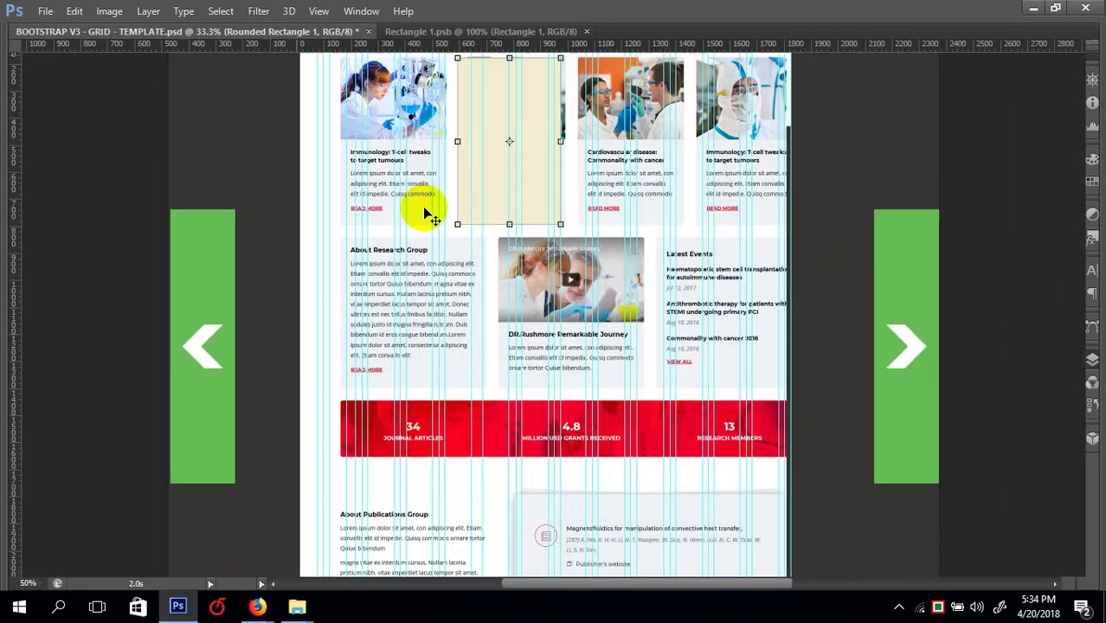
pyautogui.scroll(2, 430, 217)
pyautogui.scroll(-3, 629, 382)
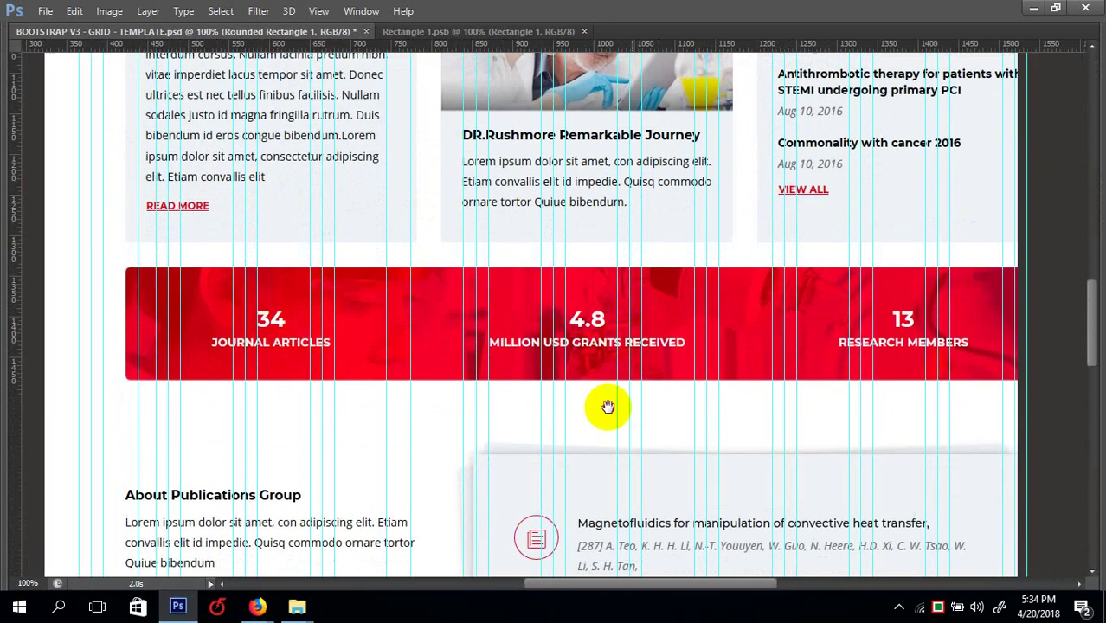
pyautogui.scroll(5, 607, 407)
pyautogui.press('Tab')
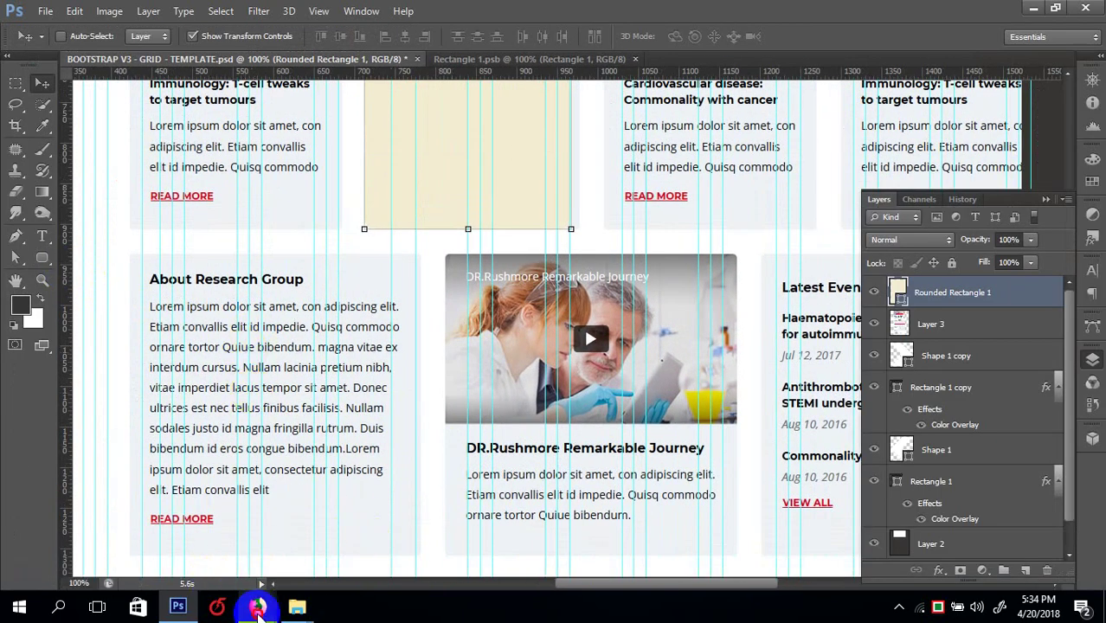
# - Switch to Firefox, look over the saved capture and close the FireShot Capture 001 page
pyautogui.moveTo(257, 608)
pyautogui.click(257, 536)
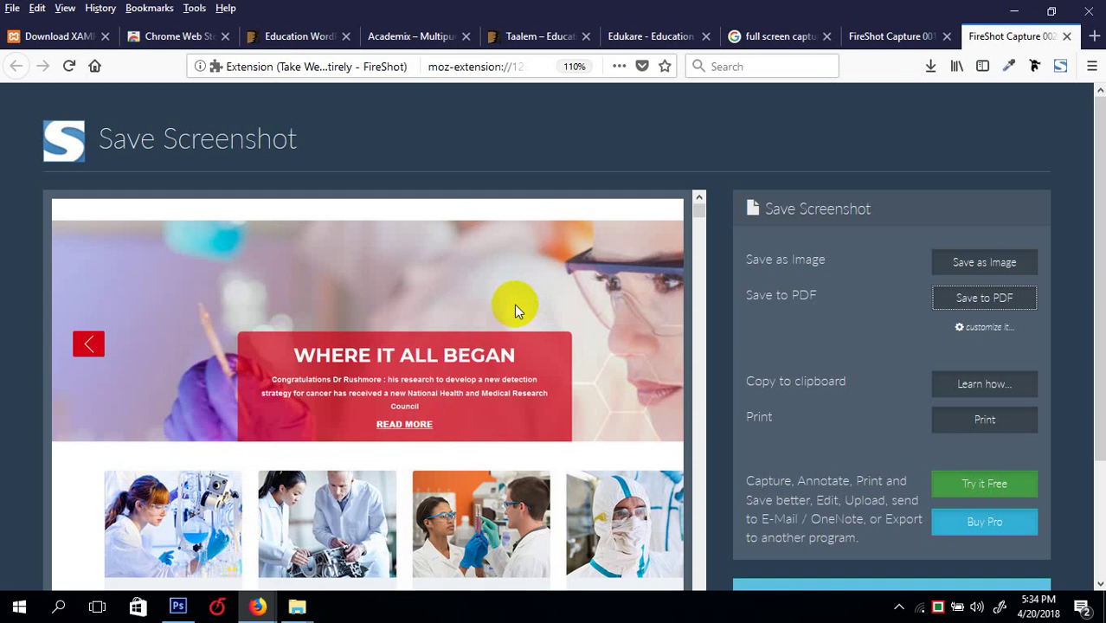
pyautogui.scroll(-3, 514, 310)
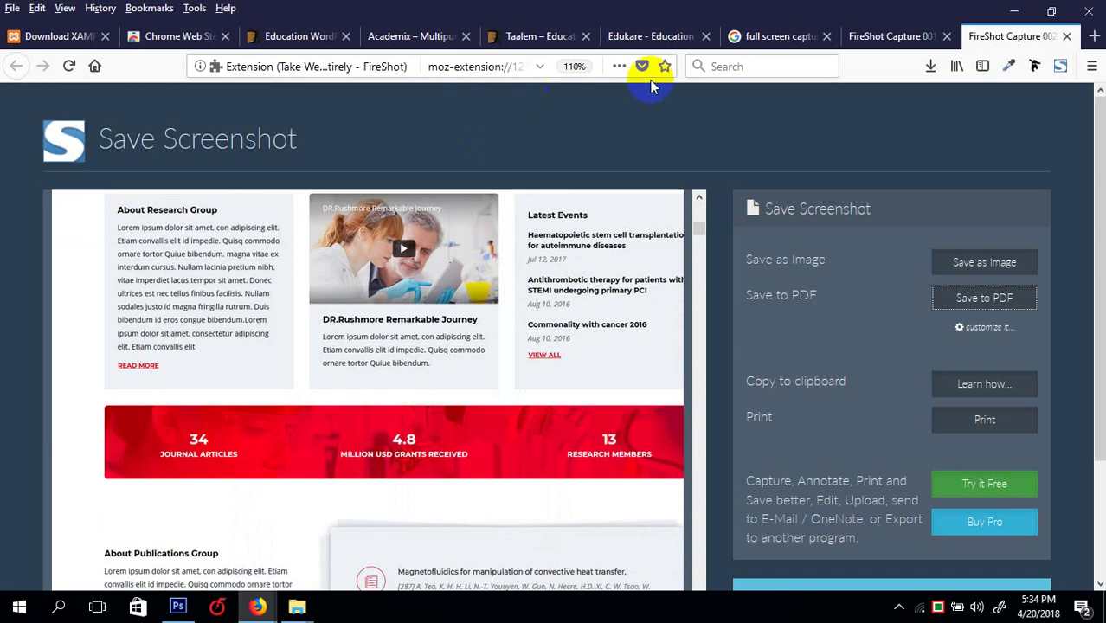
pyautogui.click(883, 39)
pyautogui.click(948, 36)
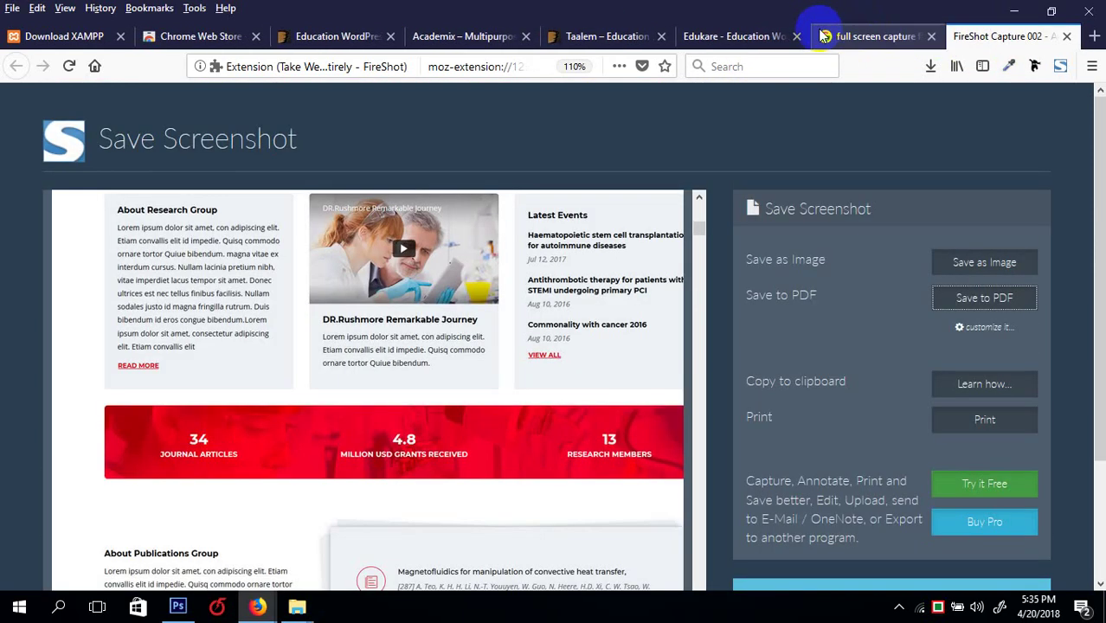
# - Look over the banner and the coloured card row of the Edukare theme preview
pyautogui.click(735, 36)
pyautogui.scroll(-10, 586, 199)
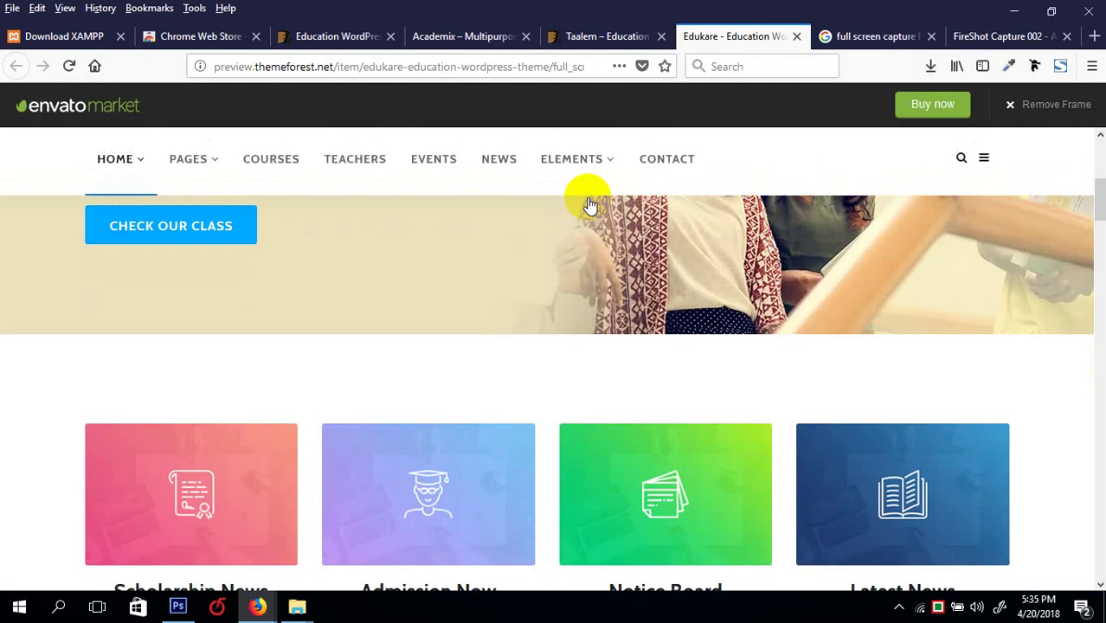
pyautogui.scroll(5, 585, 197)
pyautogui.click(602, 37)
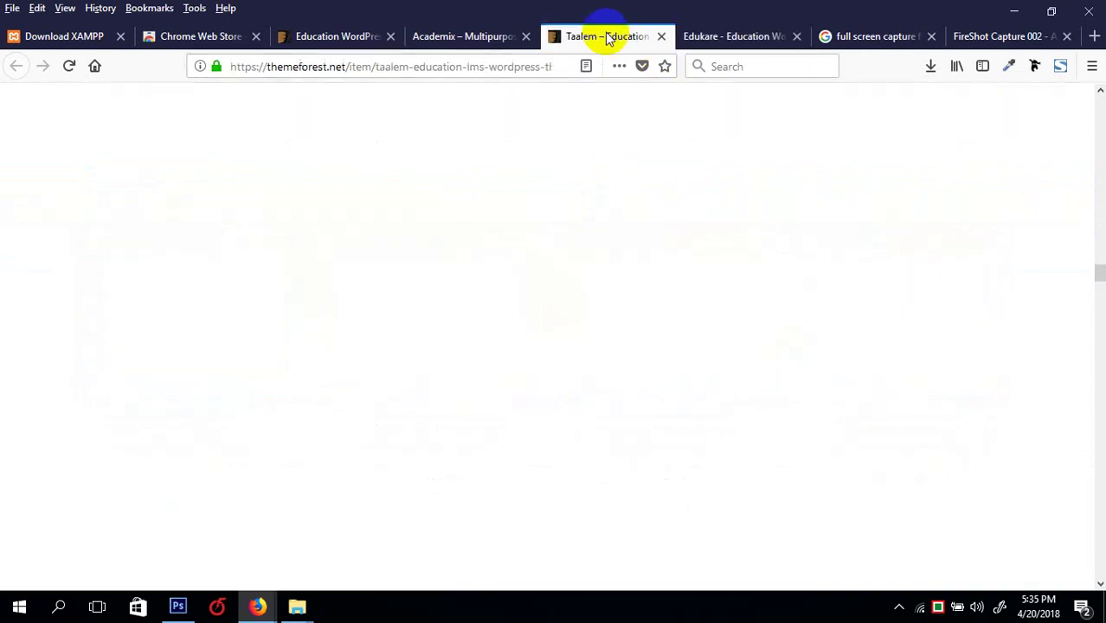
# - Copy the Lorem ipsum paragraph under About Research Group on the Academix page
pyautogui.click(468, 36)
pyautogui.scroll(-6, 357, 246)
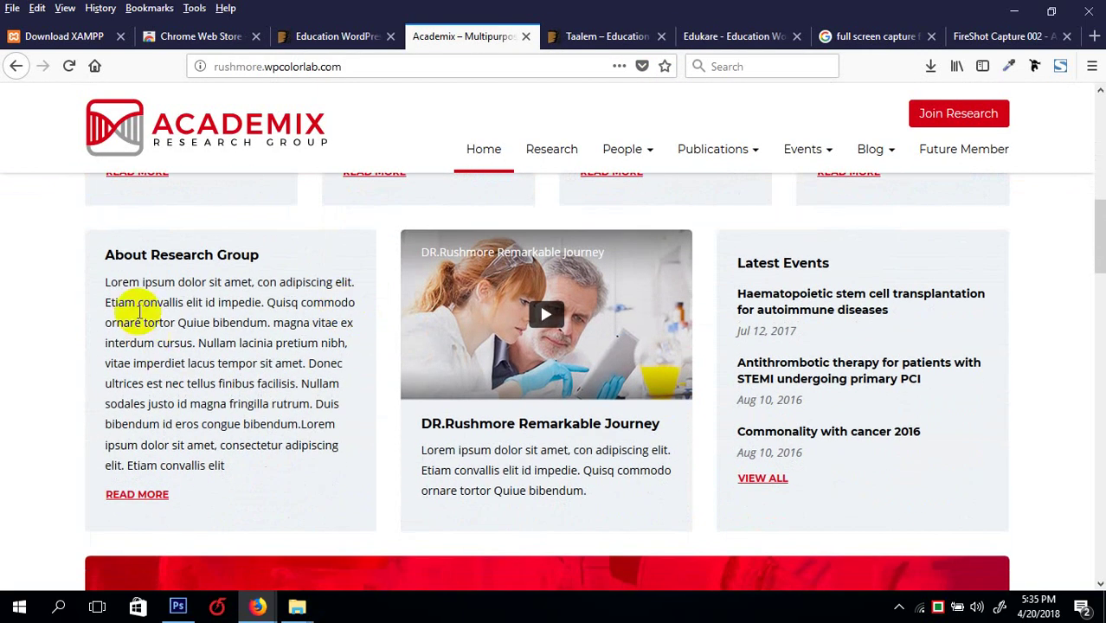
pyautogui.moveTo(106, 281); pyautogui.dragTo(312, 466)
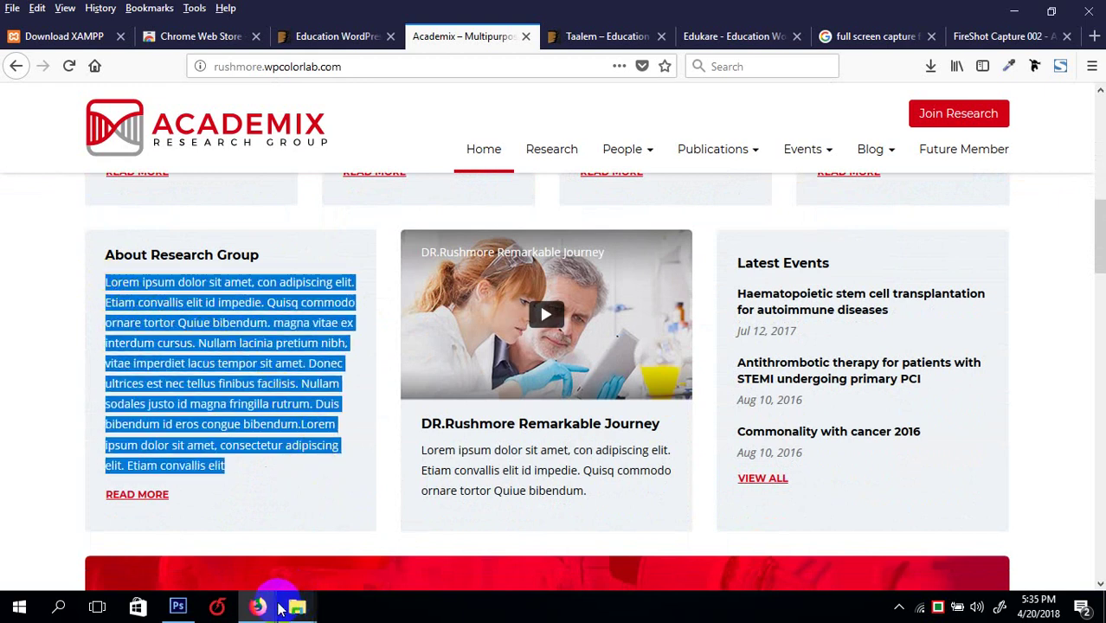
# - Return to Photoshop, select the captured page's layer, Layer 3, and hide it
pyautogui.click(178, 606)
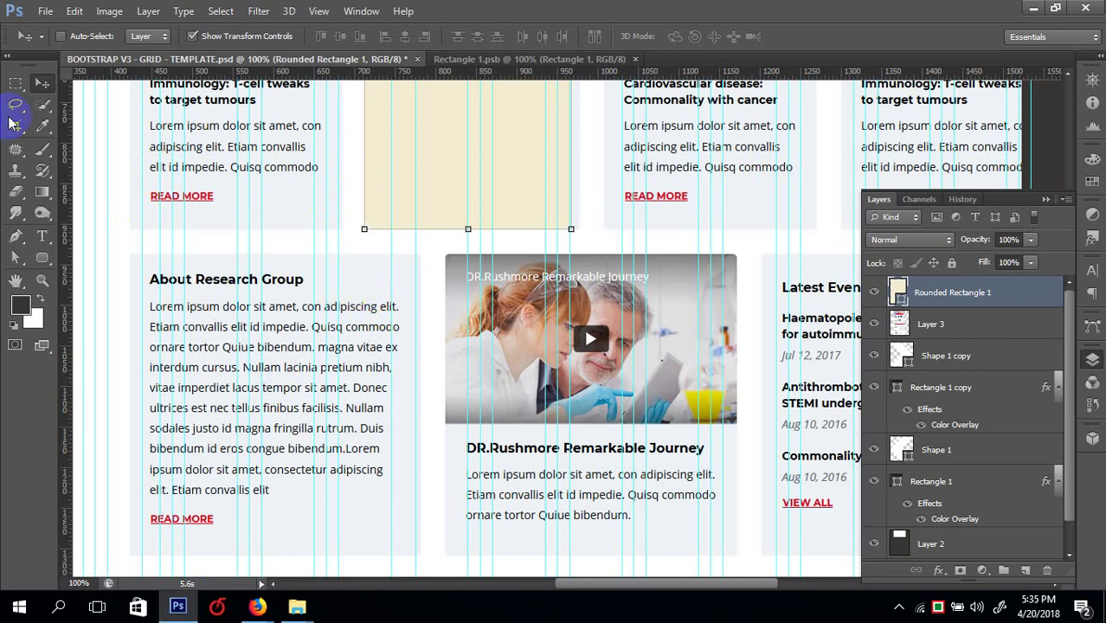
pyautogui.rightClick(394, 275)
pyautogui.click(410, 281)
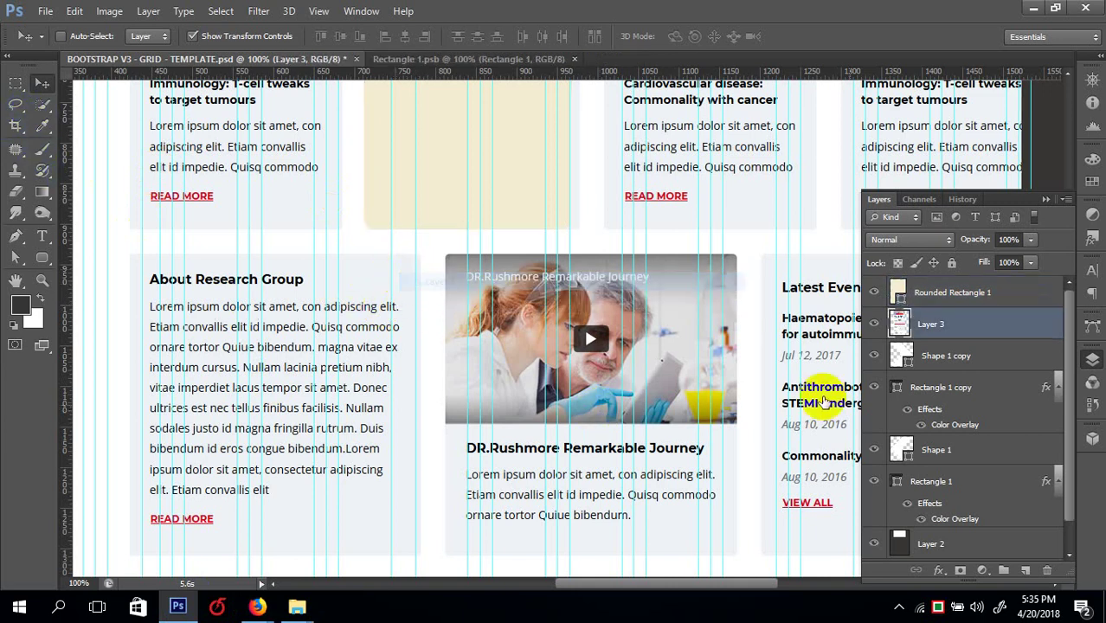
pyautogui.click(874, 323)
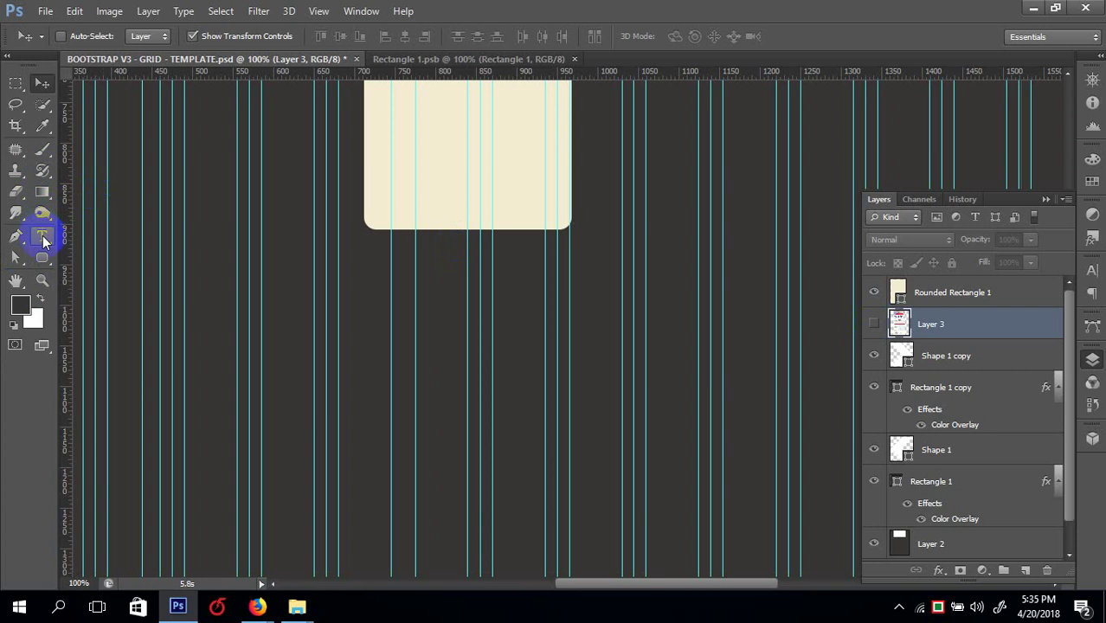
# - Try to paste the copied paragraph as point text below the cream card
pyautogui.click(42, 235)
pyautogui.click(362, 345)
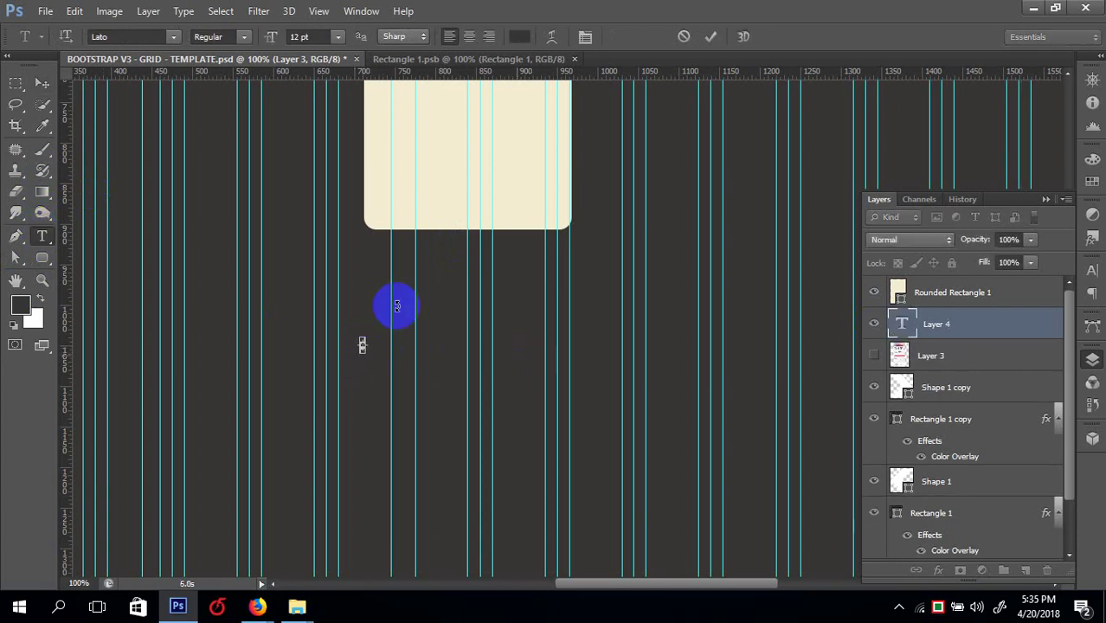
pyautogui.hotkey('ctrl', 'v')
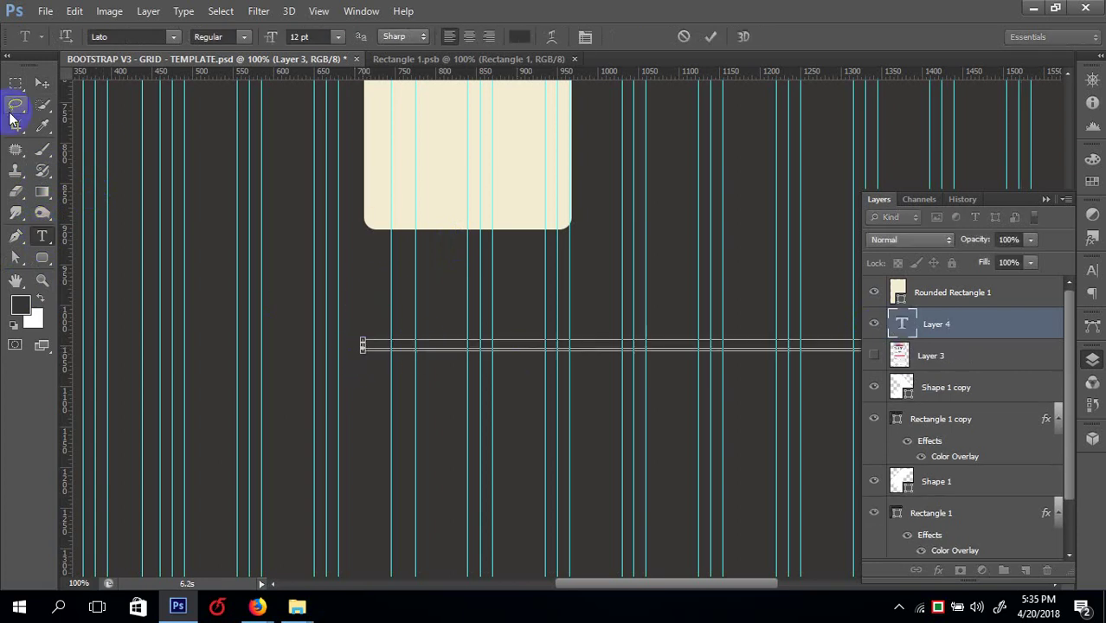
pyautogui.click(115, 205)
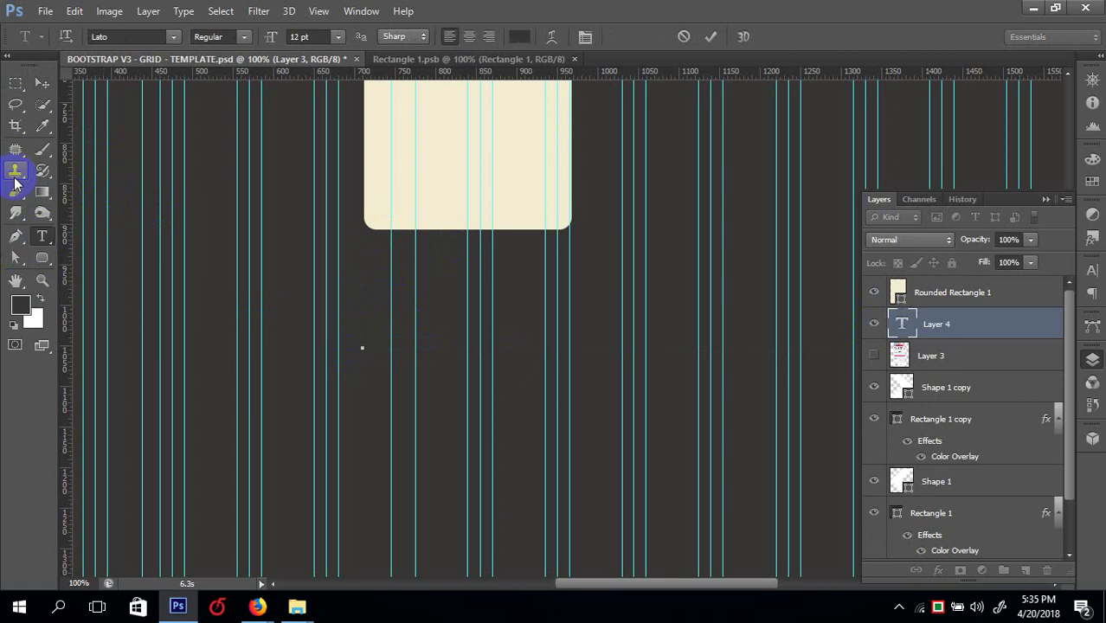
pyautogui.click(45, 232)
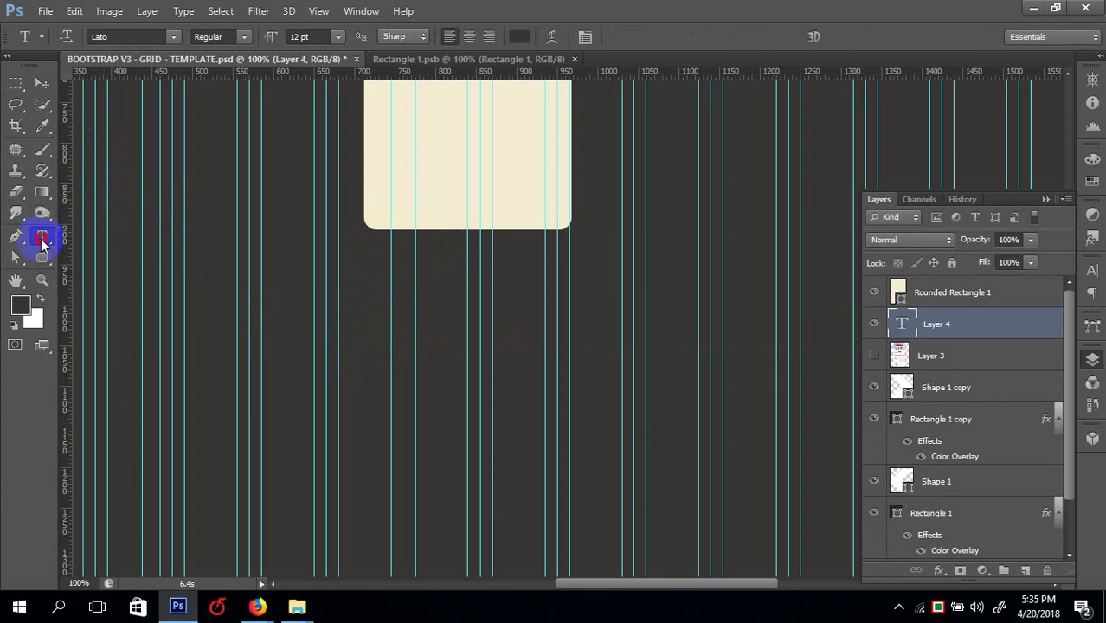
# - Draw a paragraph text box about 345 x 310 px below the cream card and paste the copied Lorem ipsum text into it
pyautogui.click(41, 242)
pyautogui.click(87, 229)
pyautogui.moveTo(392, 302); pyautogui.dragTo(673, 546)
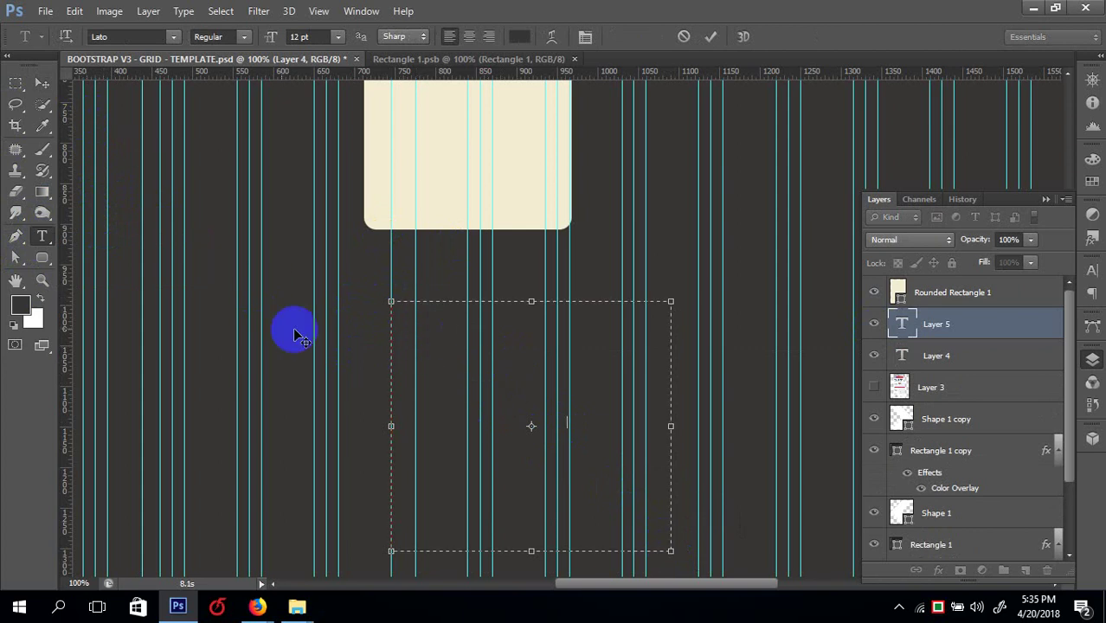
pyautogui.hotkey('ctrl', 'v')
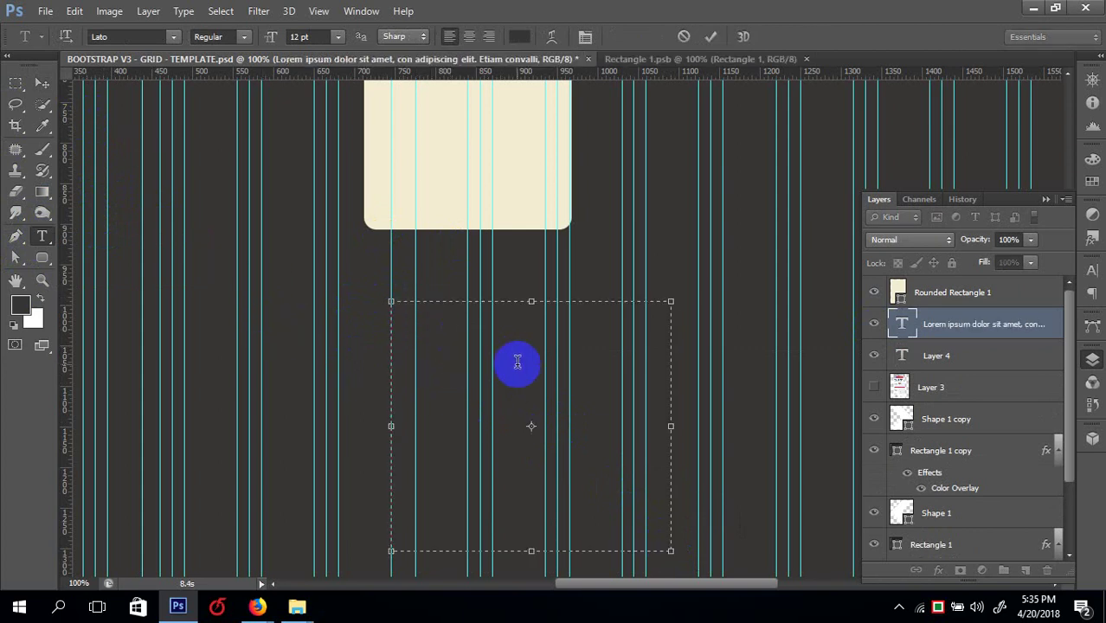
# - Commit the unreadable dark lorem ipsum text block below the cream rounded rectangle and delete its layer
pyautogui.click(31, 107)
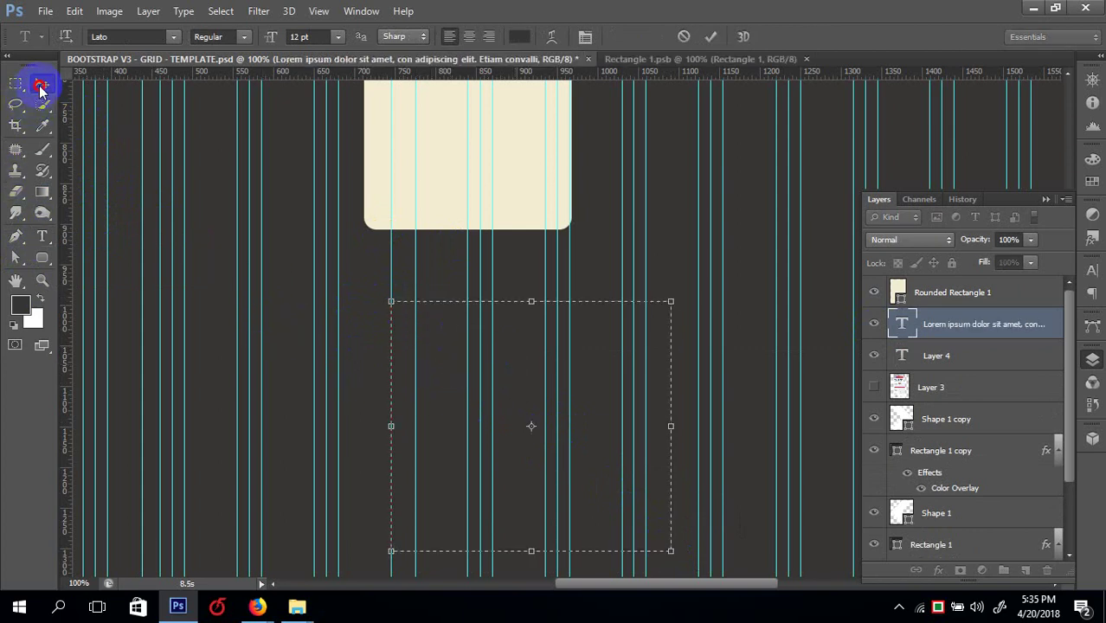
pyautogui.click(39, 87)
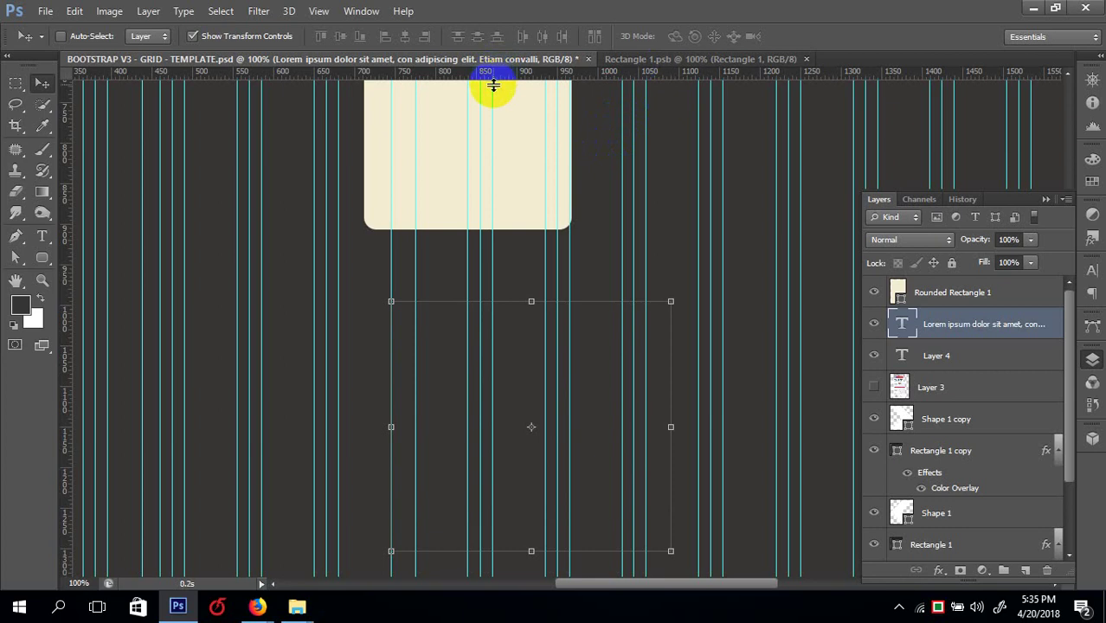
pyautogui.press('Delete')
# - Create a paragraph text box about 220 by 195 px below the cream rounded rectangle and paste the copied lorem ipsum text
pyautogui.hotkey('ctrl', '+')
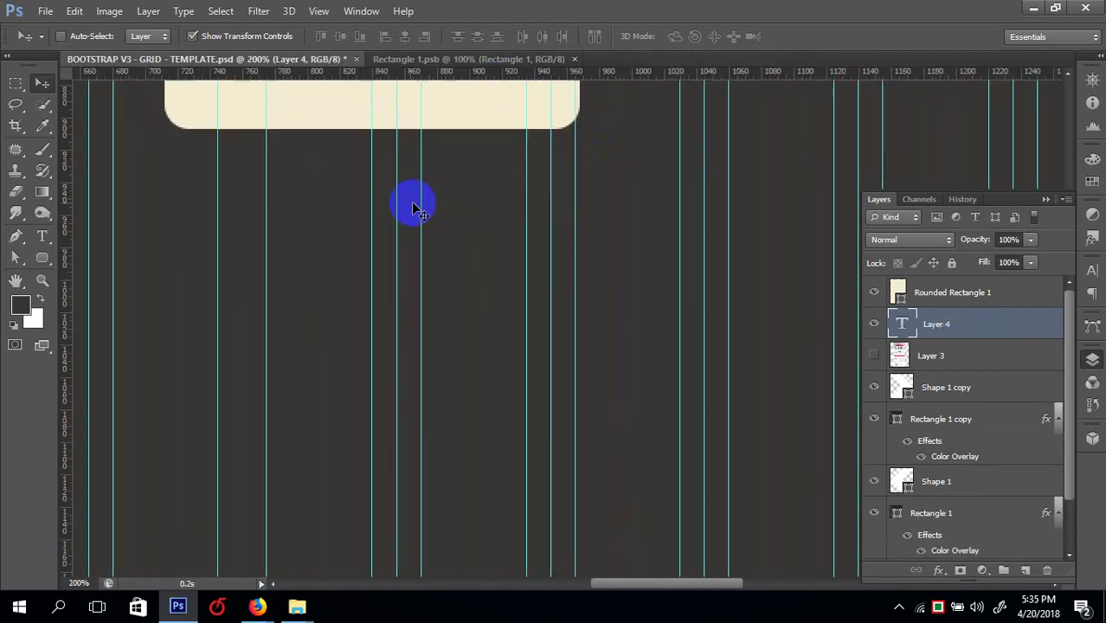
pyautogui.click(21, 154)
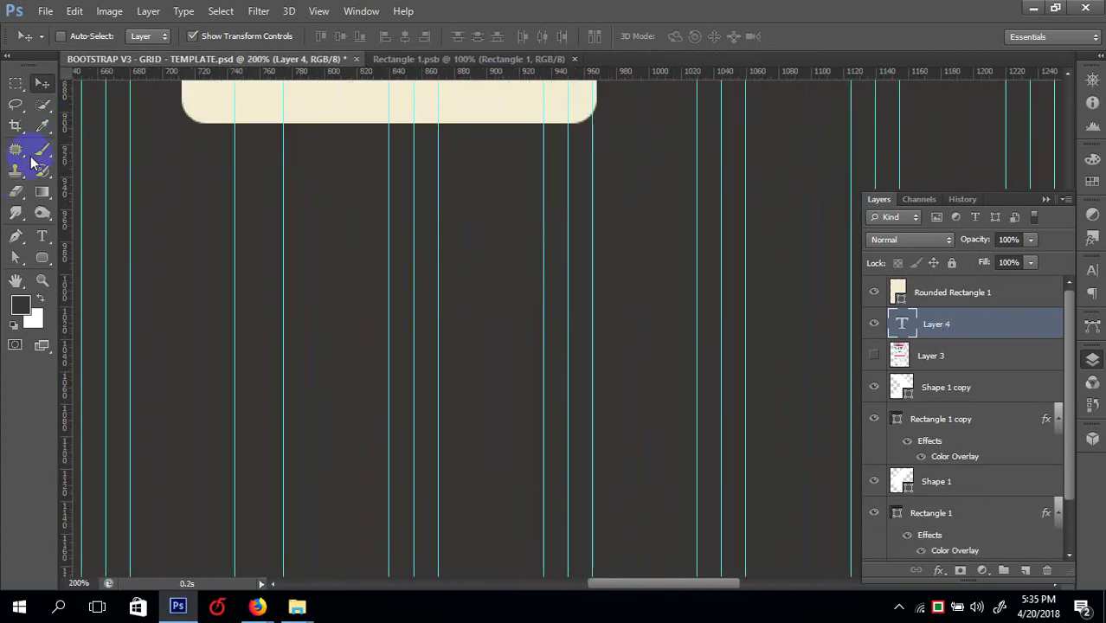
pyautogui.click(41, 235)
pyautogui.moveTo(340, 227); pyautogui.dragTo(696, 541)
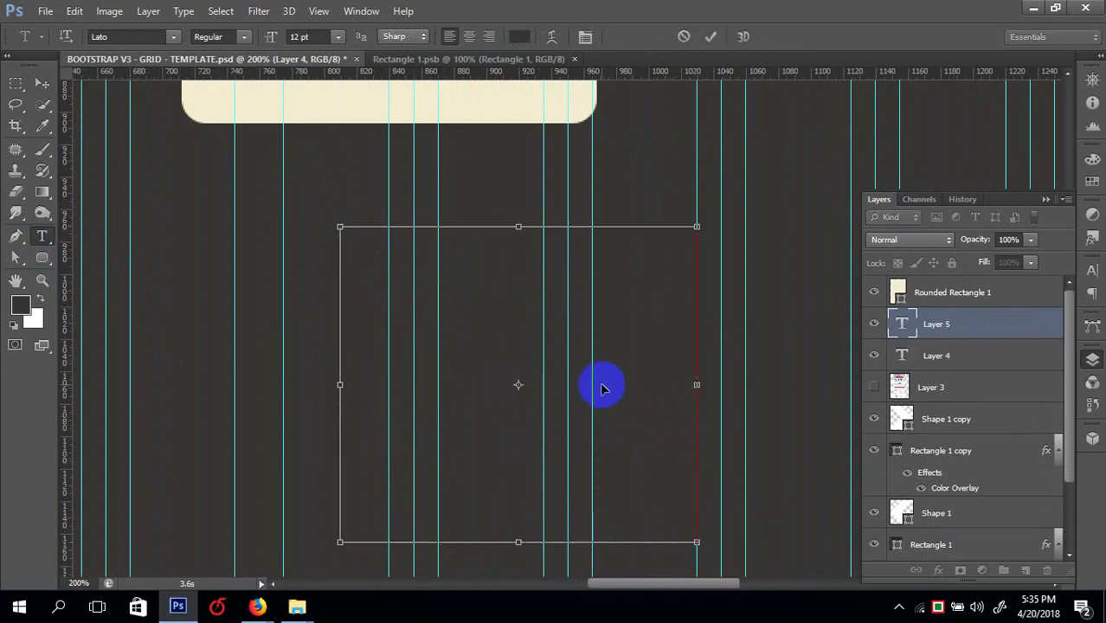
pyautogui.rightClick(365, 232)
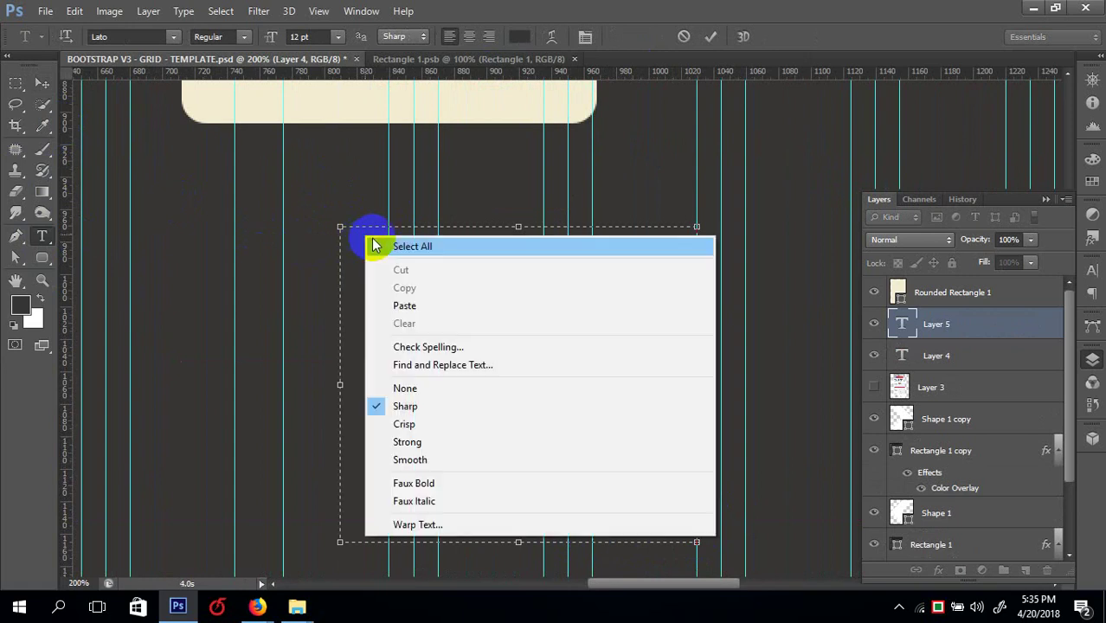
pyautogui.click(420, 304)
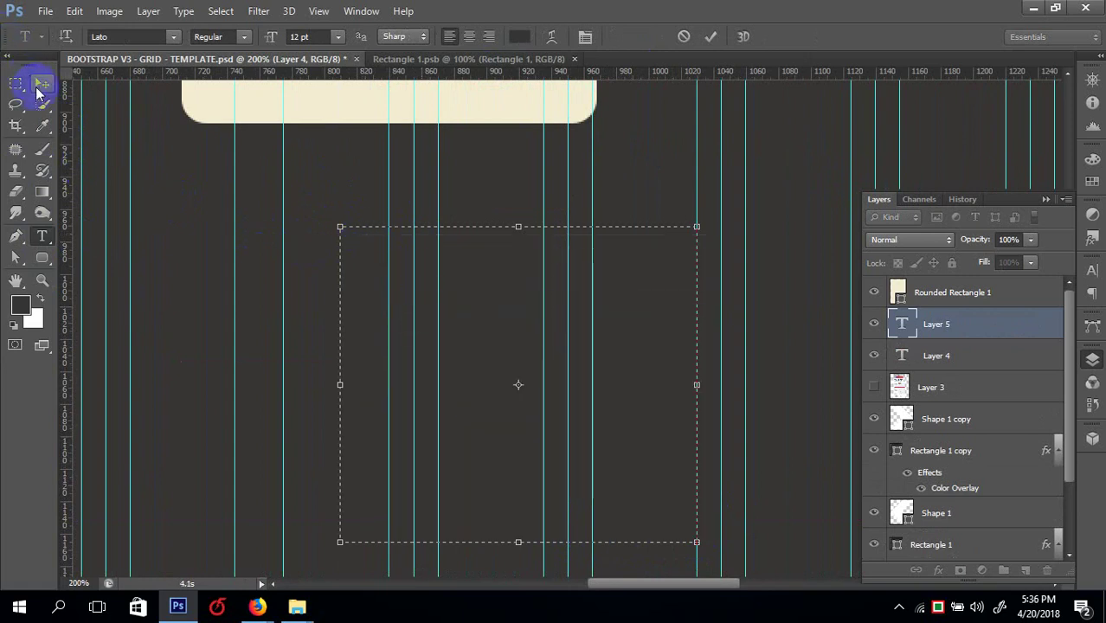
pyautogui.click(40, 86)
# - Apply a Color Overlay layer style in white (ffffff) to the new lorem ipsum text layer
pyautogui.click(940, 571)
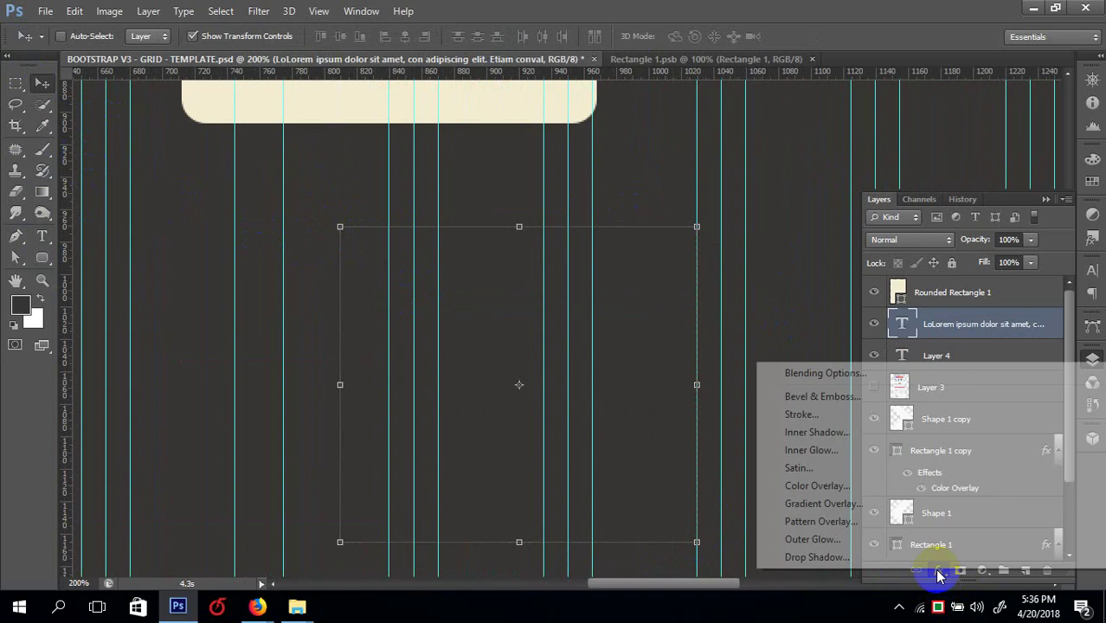
pyautogui.click(849, 484)
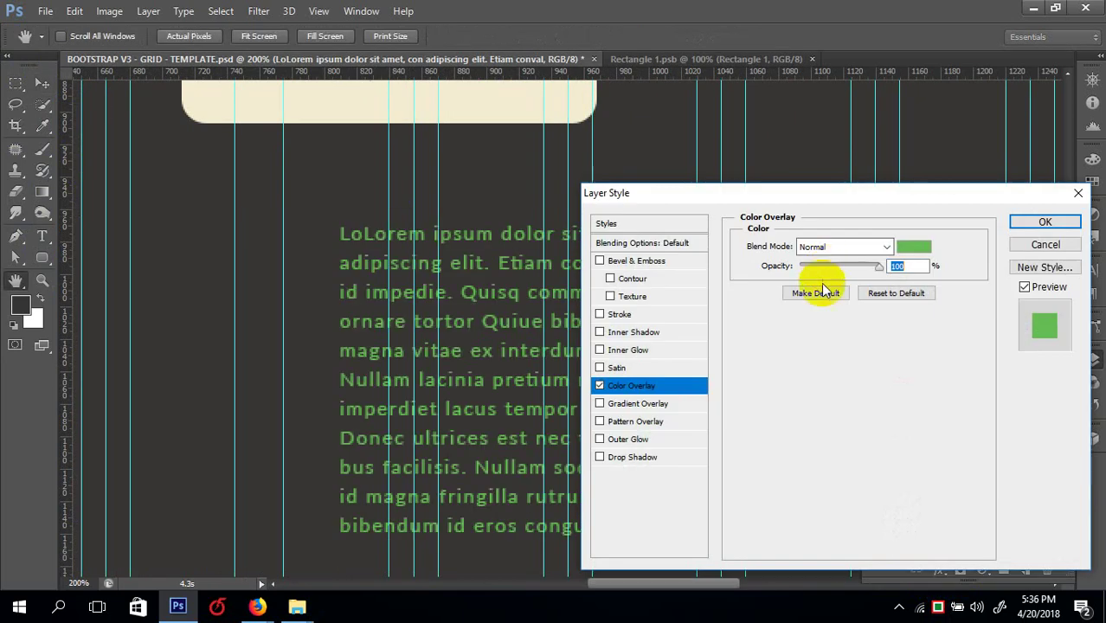
pyautogui.click(918, 252)
pyautogui.click(731, 248)
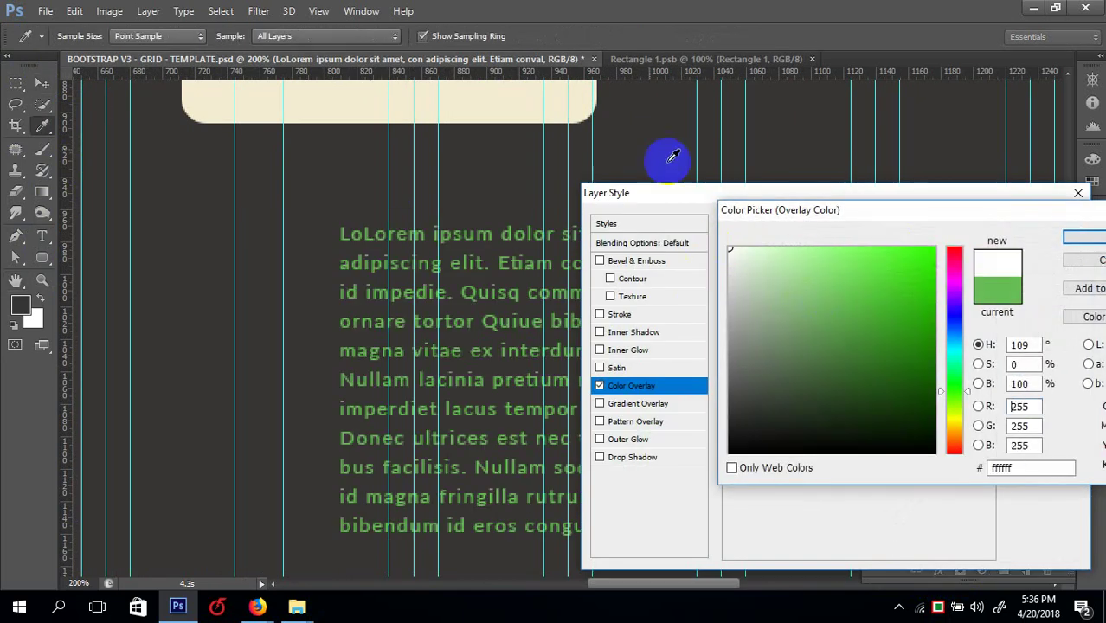
pyautogui.press('Return')
pyautogui.press('Return')
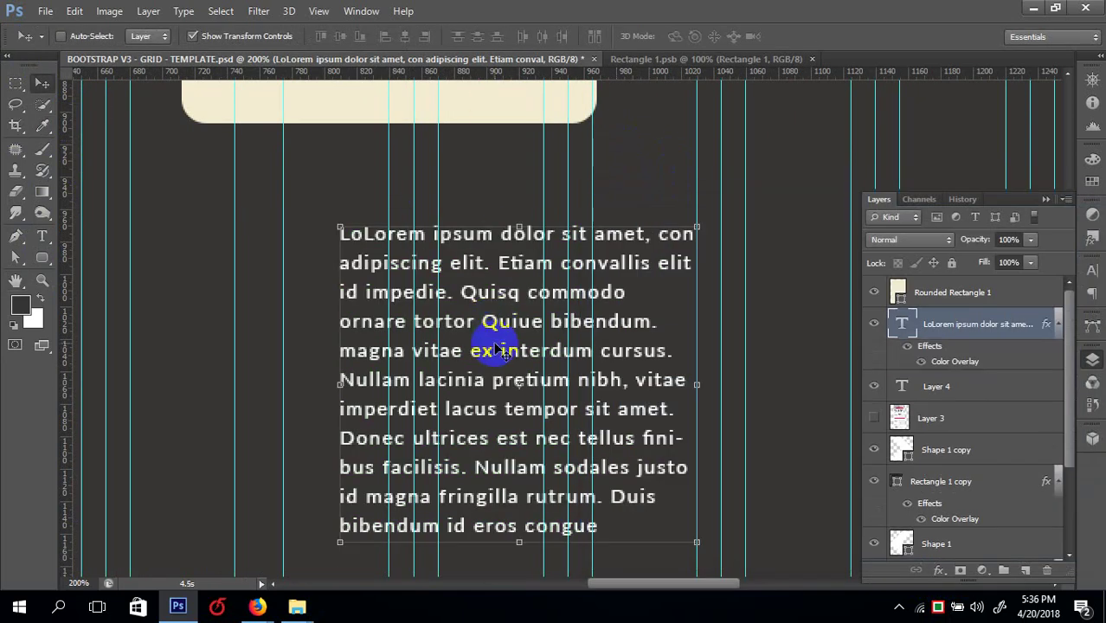
# - Move the lorem ipsum text block to the left so it sits directly beneath the cream rounded rectangle
pyautogui.moveTo(489, 348); pyautogui.dragTo(351, 378)
pyautogui.hotkey('ctrl', '-')
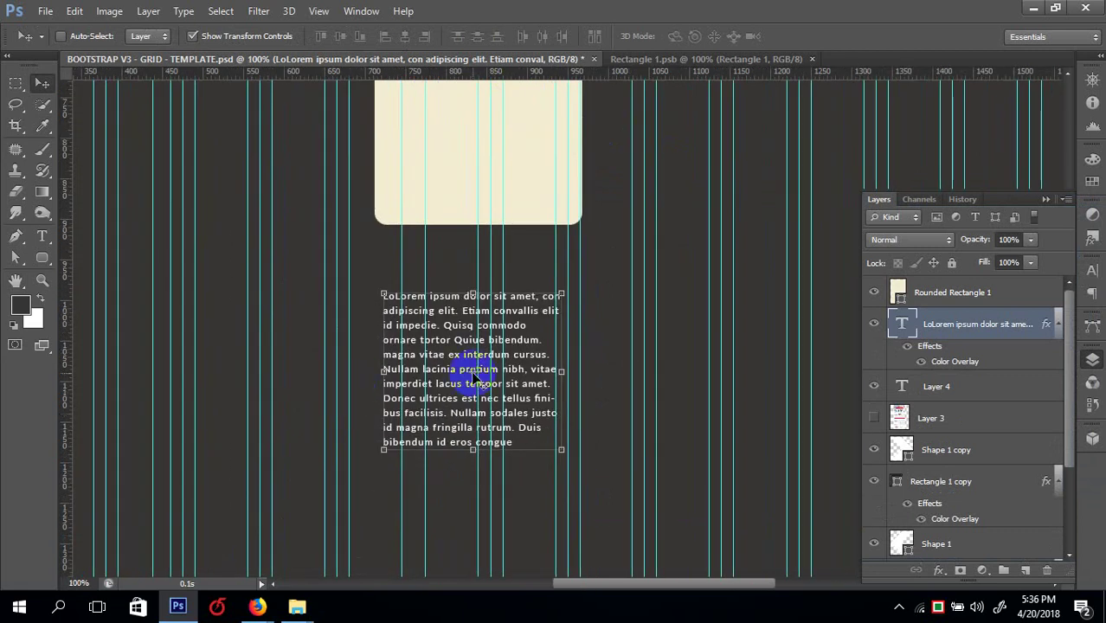
pyautogui.hotkey('ctrl', '-')
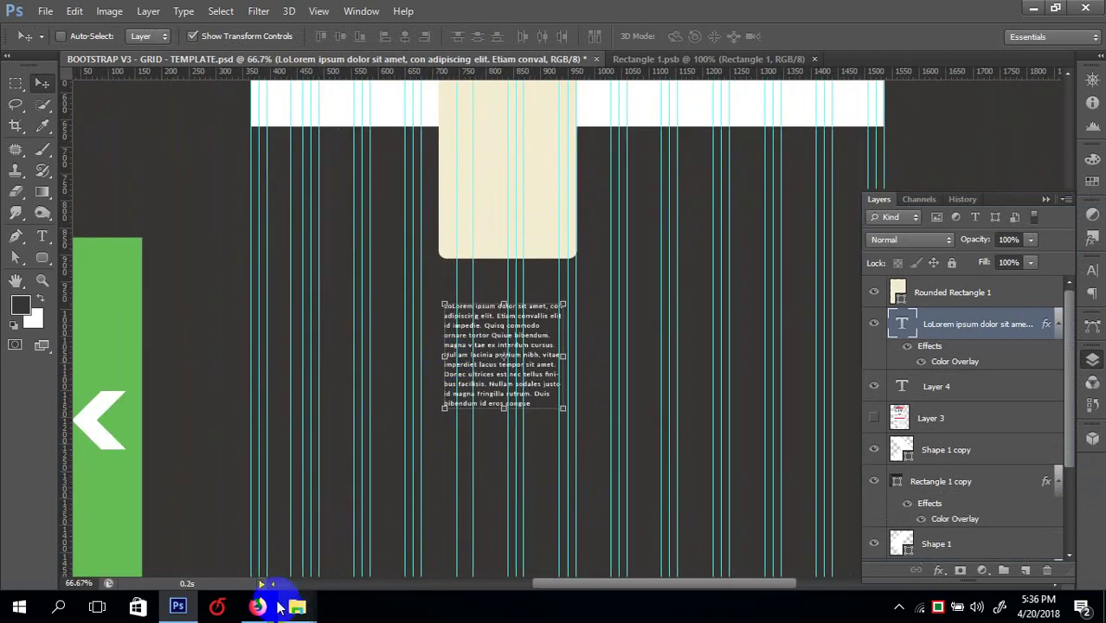
# - Switch to the Academix page in Firefox and look through its sections from About Research Group down to the footer
pyautogui.moveTo(260, 608)
pyautogui.click(272, 562)
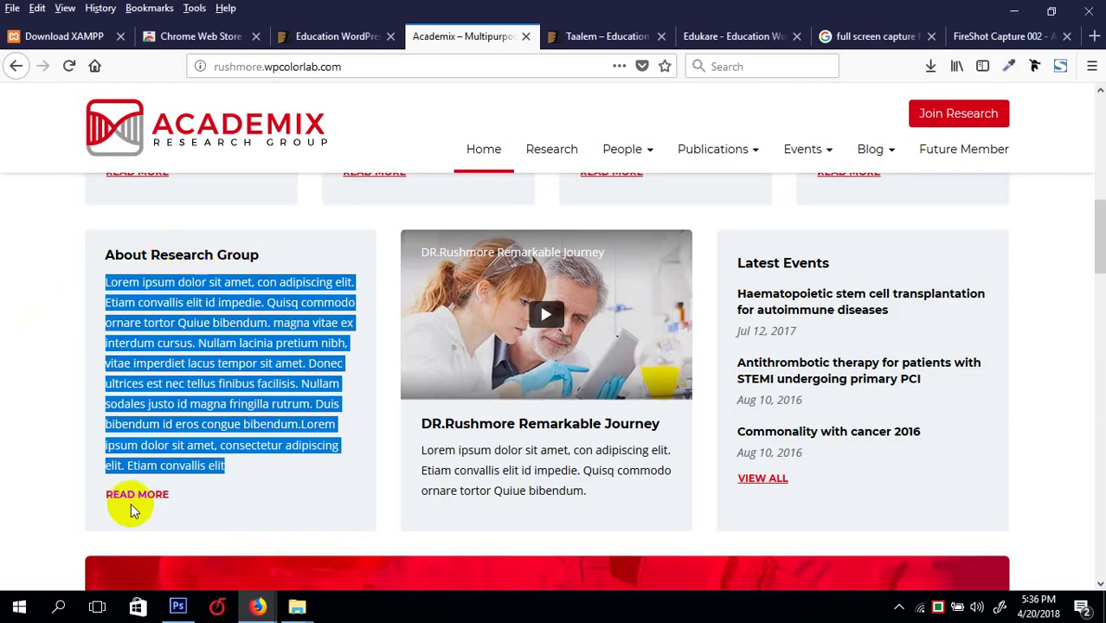
pyautogui.scroll(2, 330, 298)
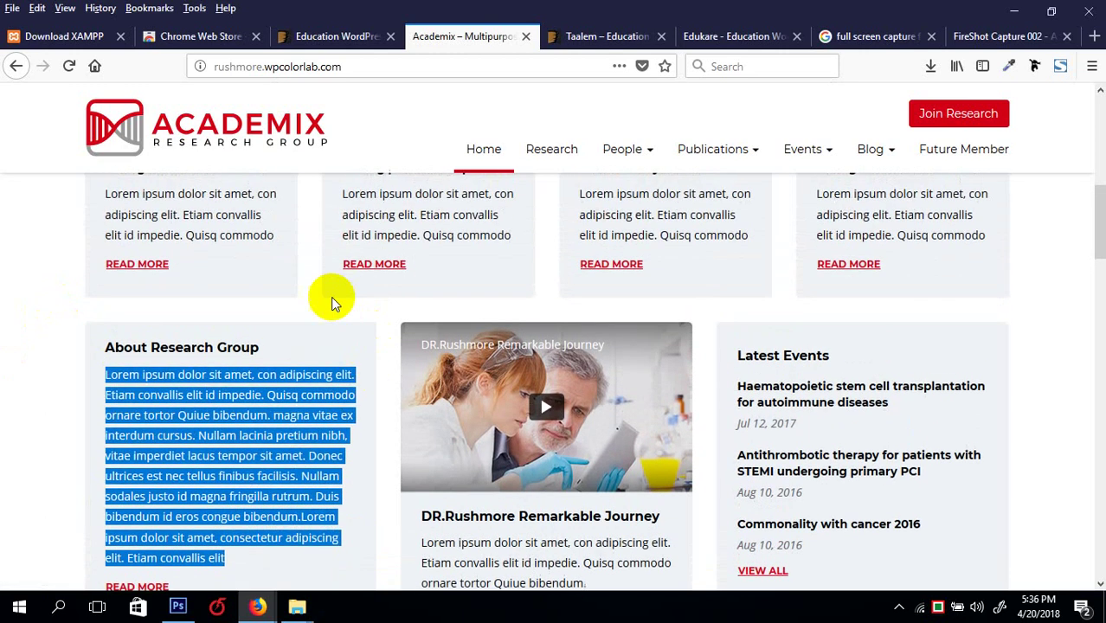
pyautogui.click(307, 307)
pyautogui.scroll(-10, 653, 354)
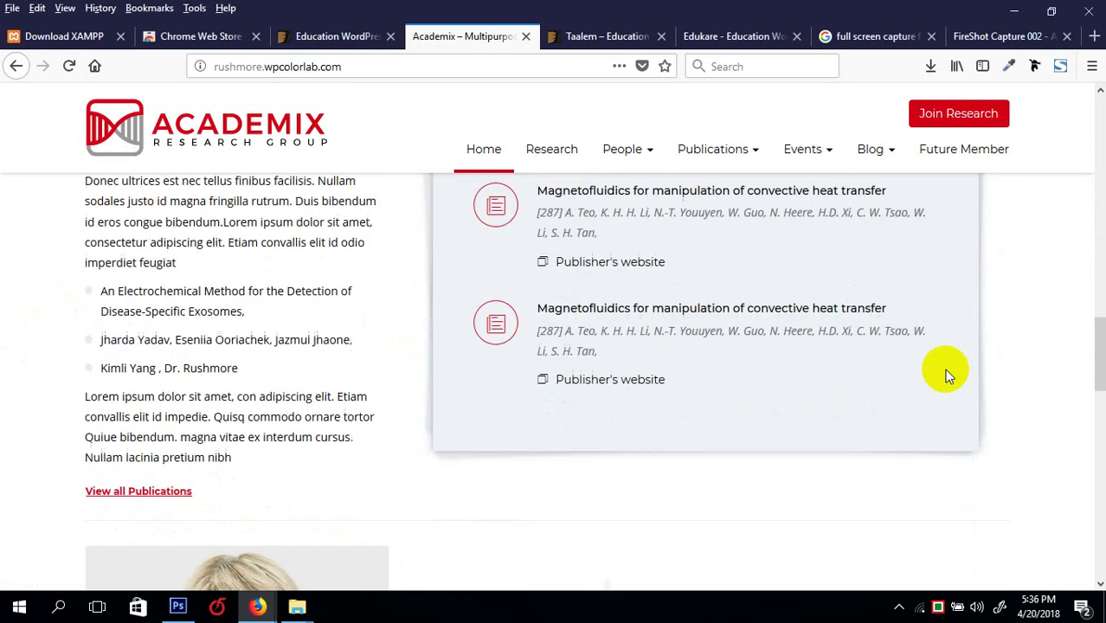
pyautogui.scroll(-8, 946, 372)
pyautogui.scroll(4, 945, 372)
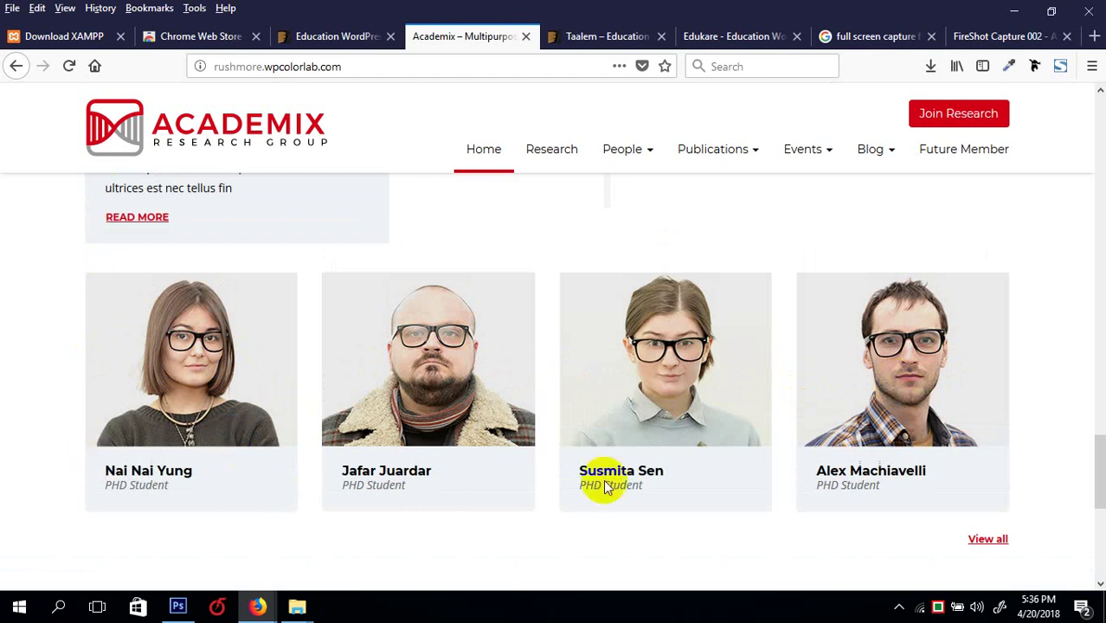
pyautogui.scroll(-5, 934, 469)
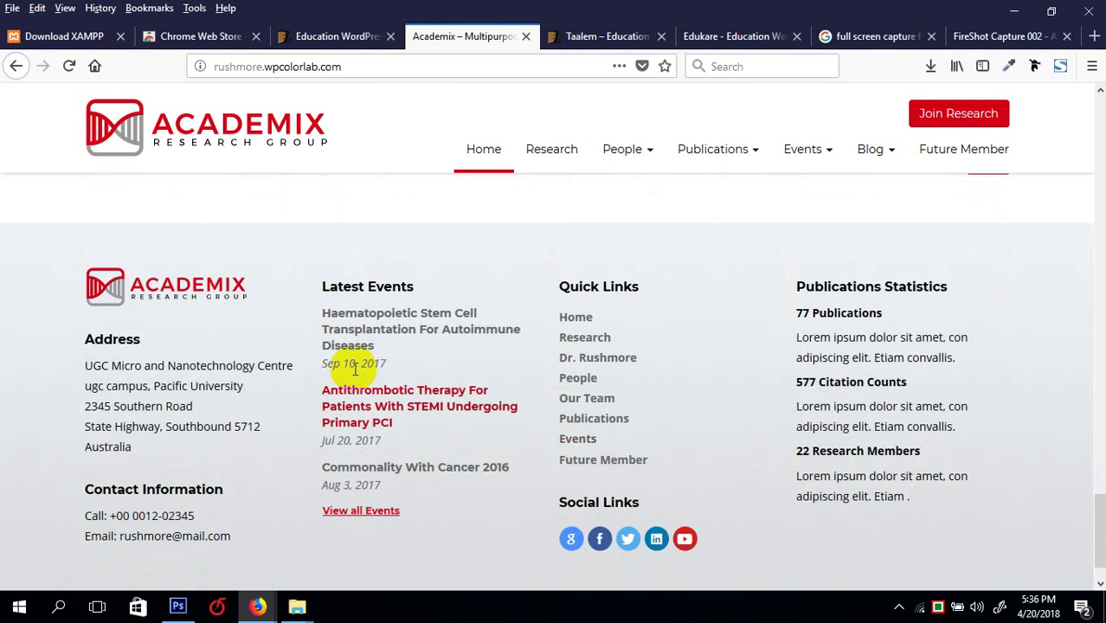
pyautogui.scroll(-1, 636, 315)
# - Examine the Academix page's header, Join Research button and banner slider with its navigation arrows
pyautogui.scroll(15, 637, 320)
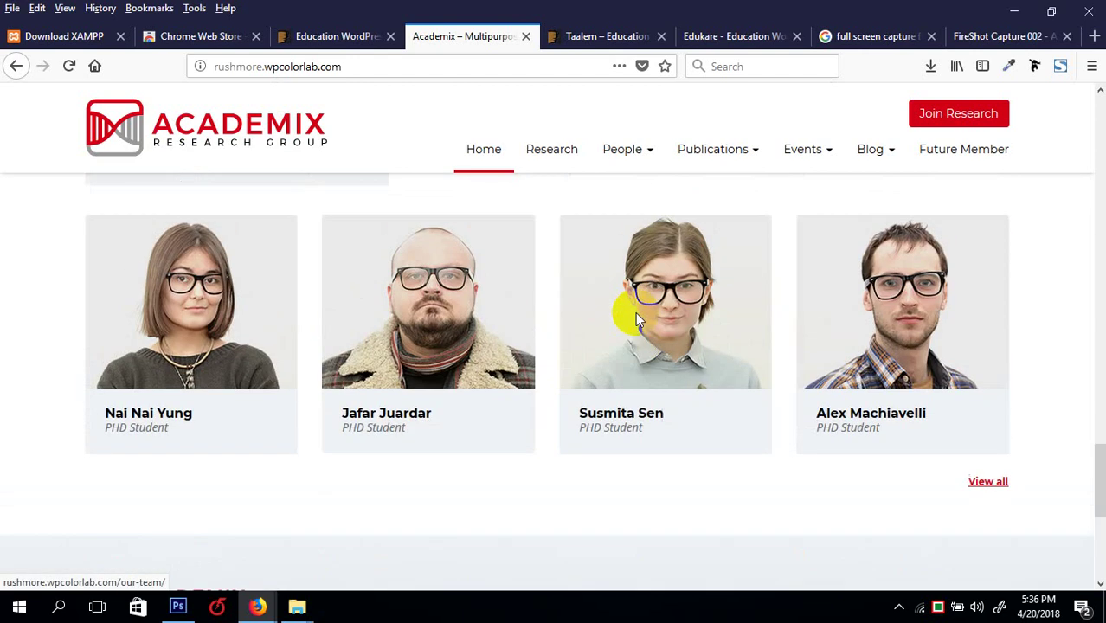
pyautogui.scroll(3, 635, 318)
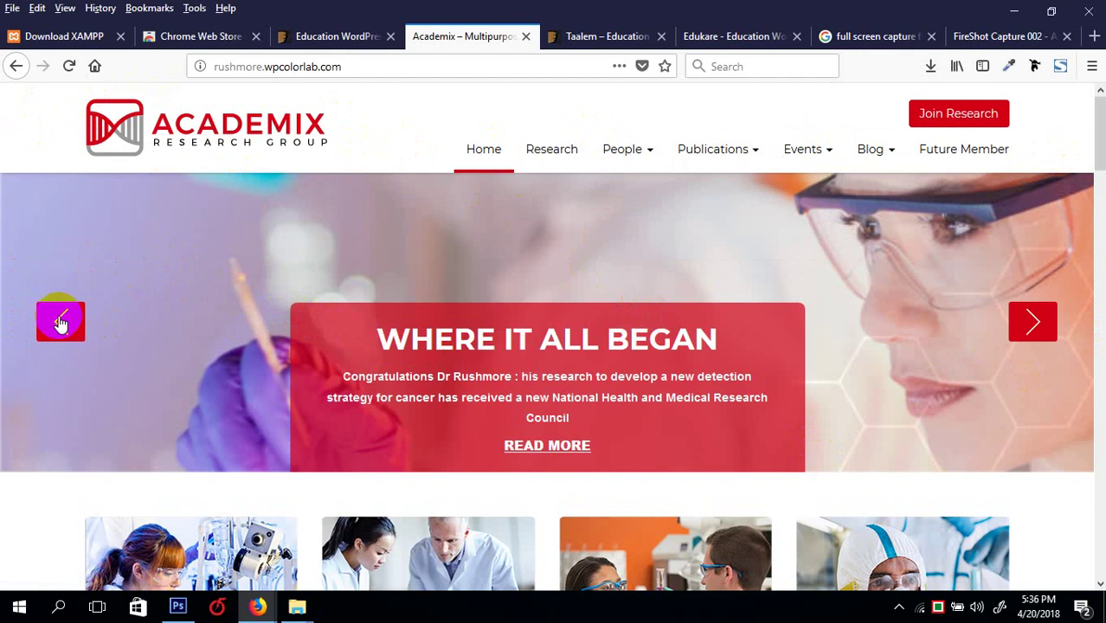
pyautogui.moveTo(1098, 160)
pyautogui.mouseDown()
pyautogui.moveTo(1101, 301)
pyautogui.moveTo(1098, 139)
pyautogui.mouseUp()
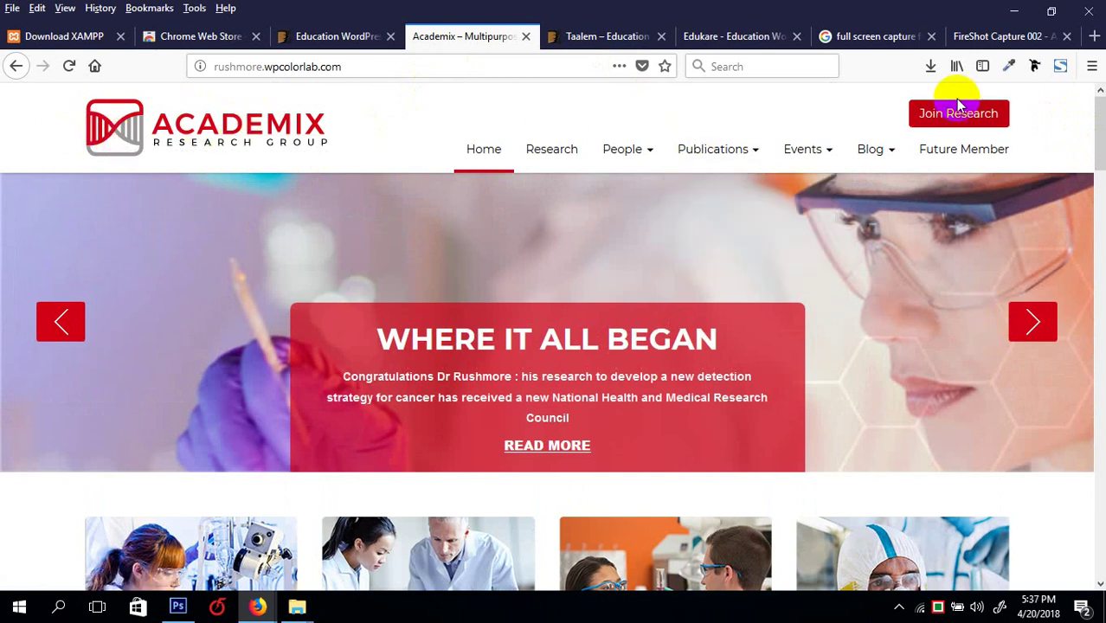
pyautogui.scroll(-3, 446, 318)
pyautogui.scroll(3, 447, 327)
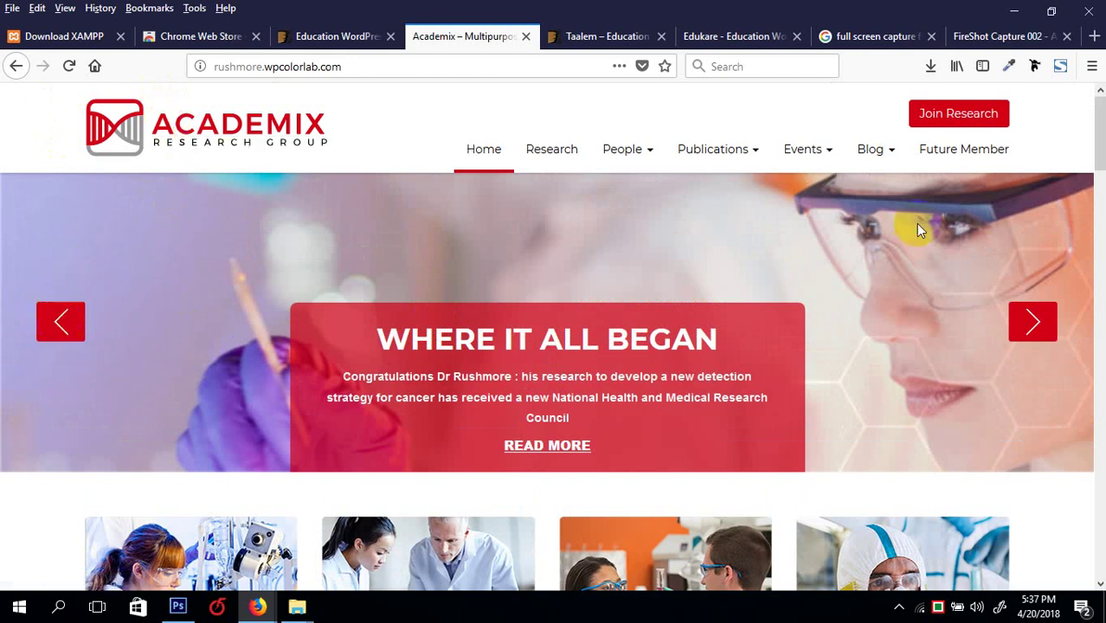
pyautogui.click(965, 116)
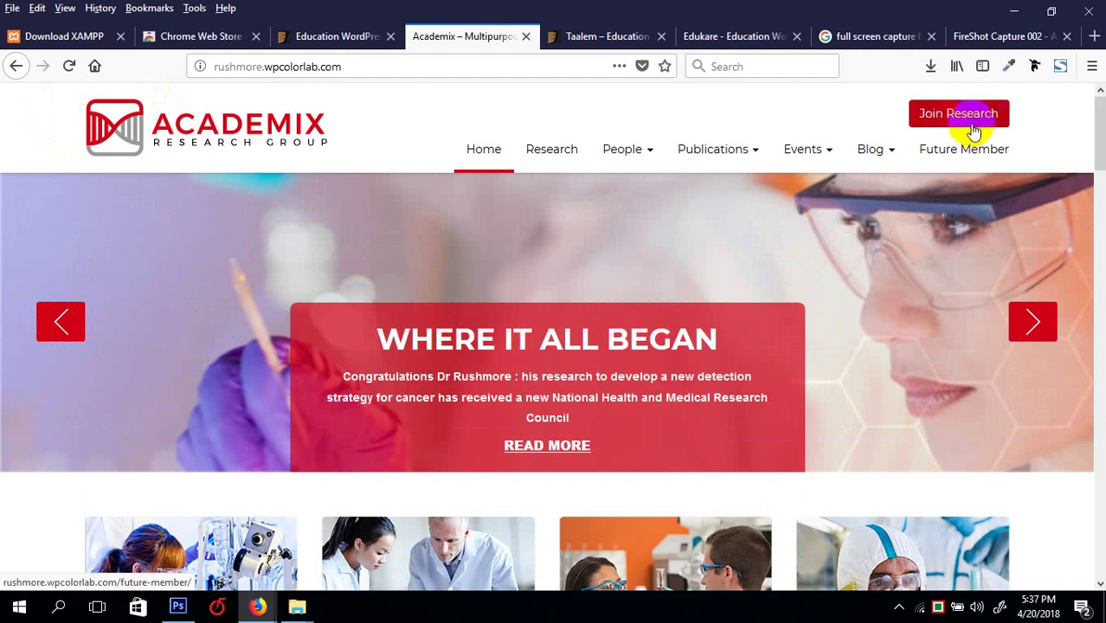
pyautogui.click(1042, 332)
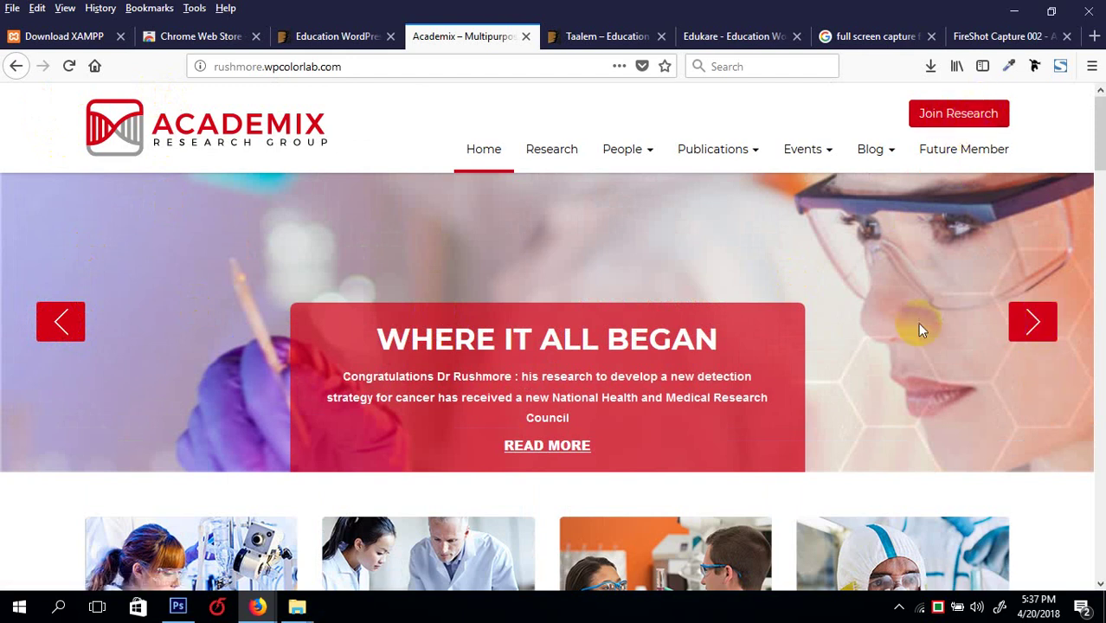
# - Review the layout of the Academix page's cards, statistics, publications, team and footer sections, and return to the Photoshop template
pyautogui.scroll(-2, 765, 344)
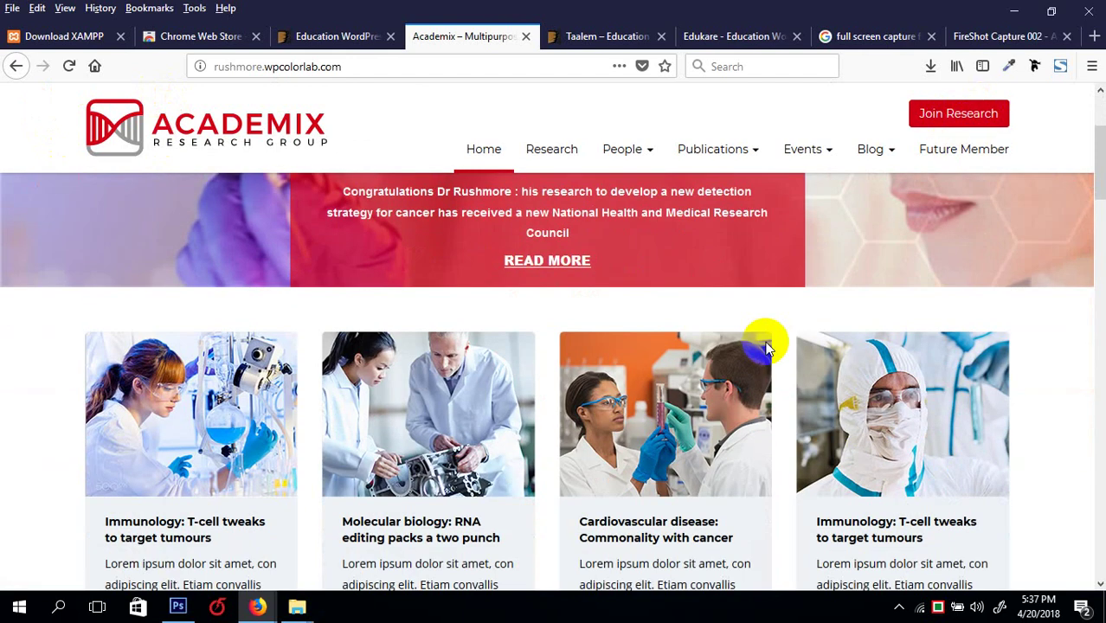
pyautogui.scroll(-2, 764, 344)
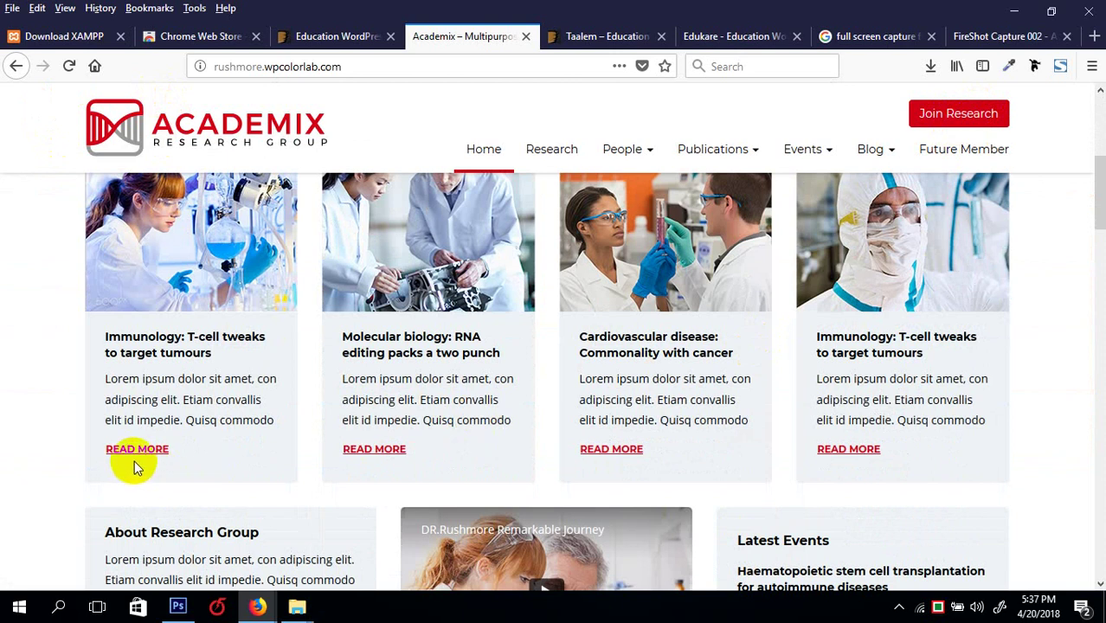
pyautogui.scroll(-4, 461, 481)
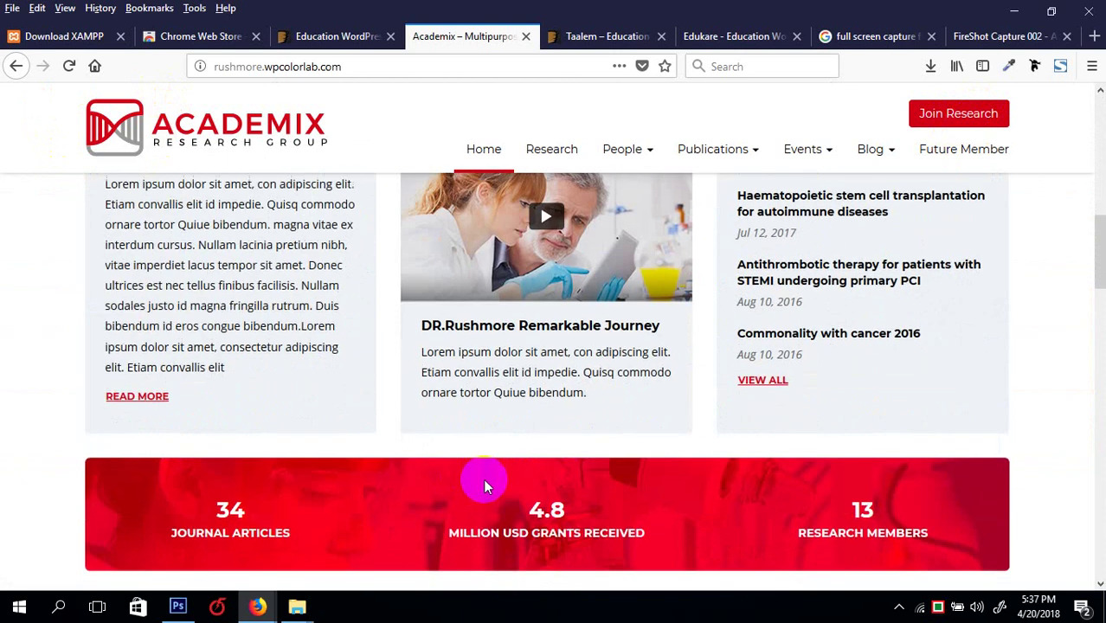
pyautogui.scroll(-5, 484, 480)
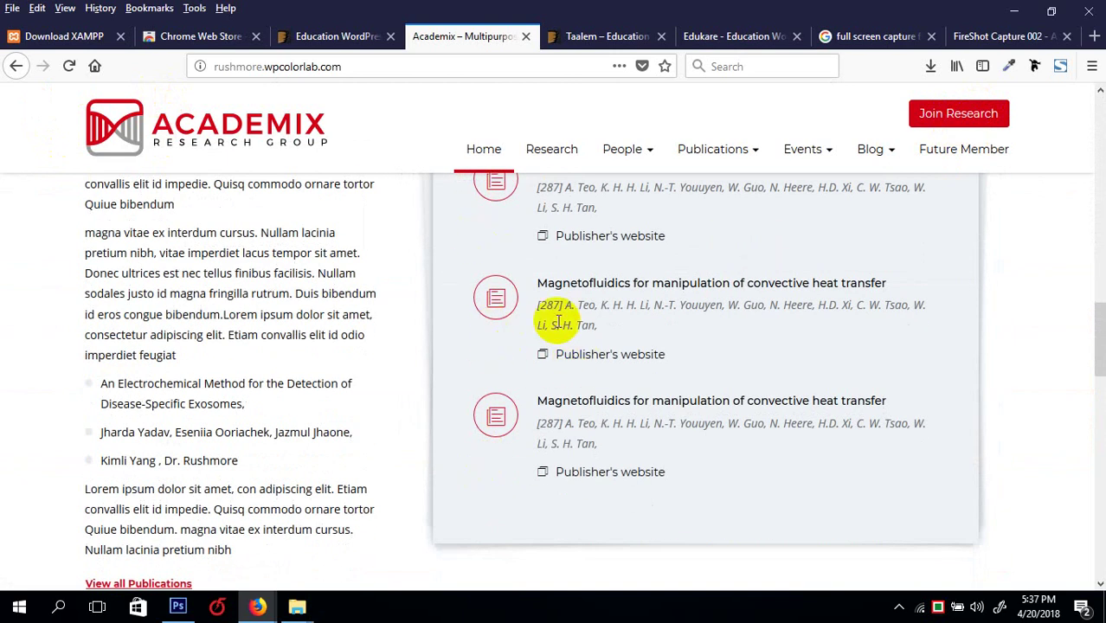
pyautogui.scroll(-5, 391, 325)
pyautogui.scroll(-2, 391, 324)
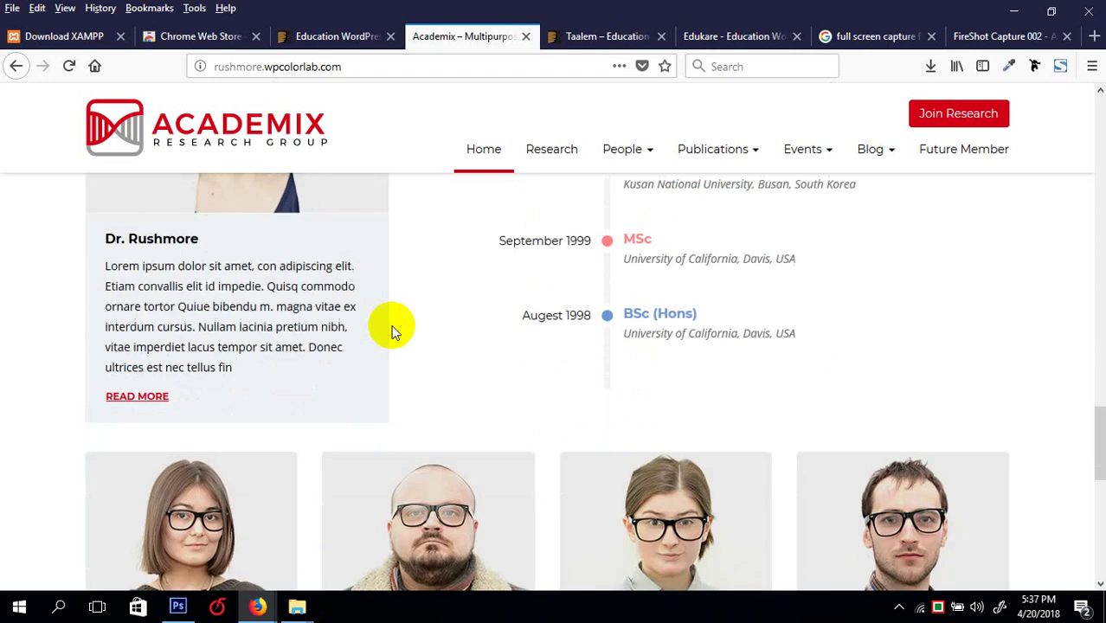
pyautogui.scroll(-8, 391, 325)
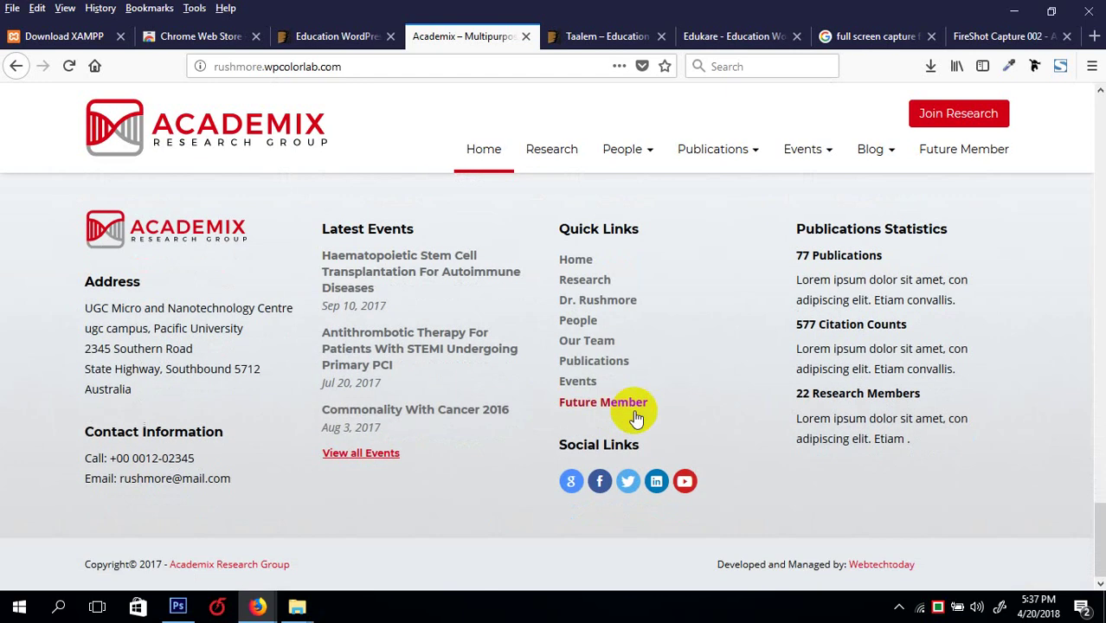
pyautogui.scroll(20, 636, 418)
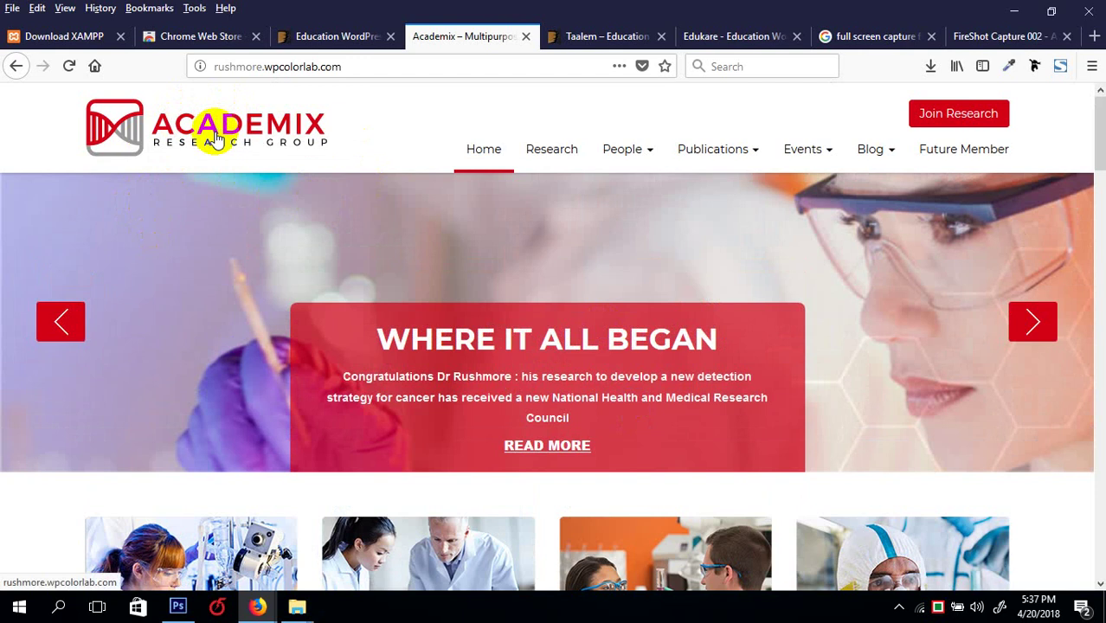
pyautogui.scroll(-15, 218, 138)
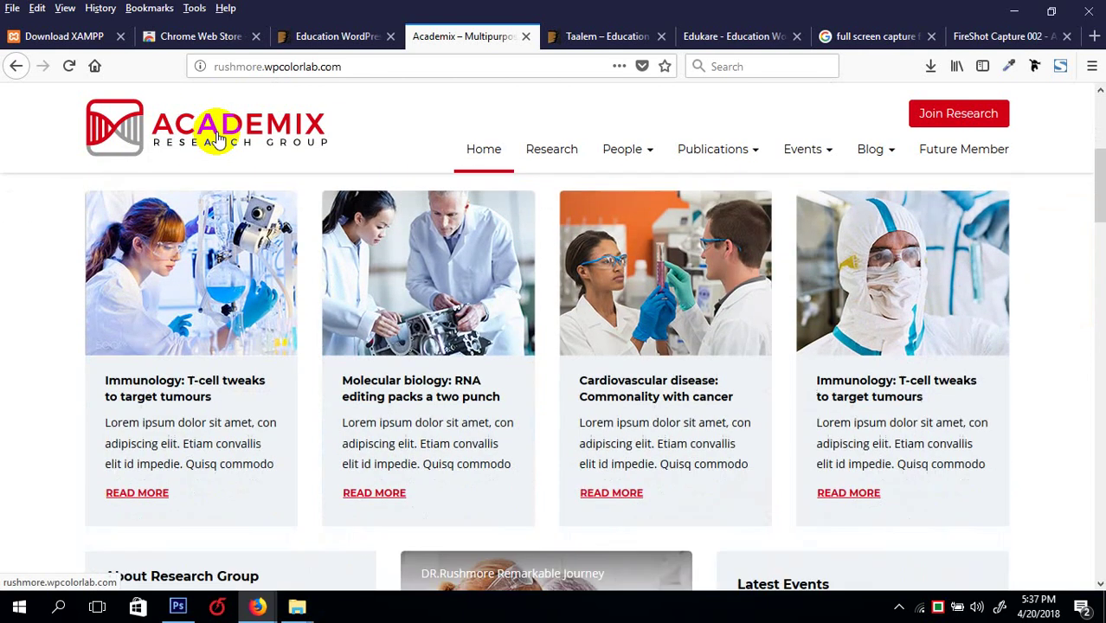
pyautogui.scroll(-5, 218, 138)
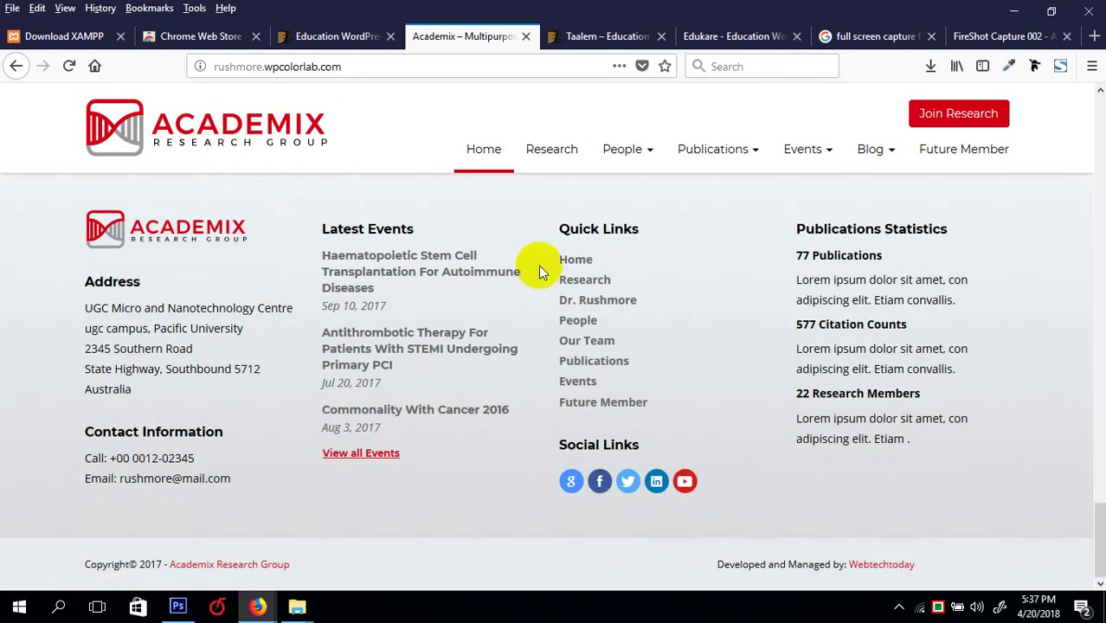
pyautogui.scroll(5, 538, 265)
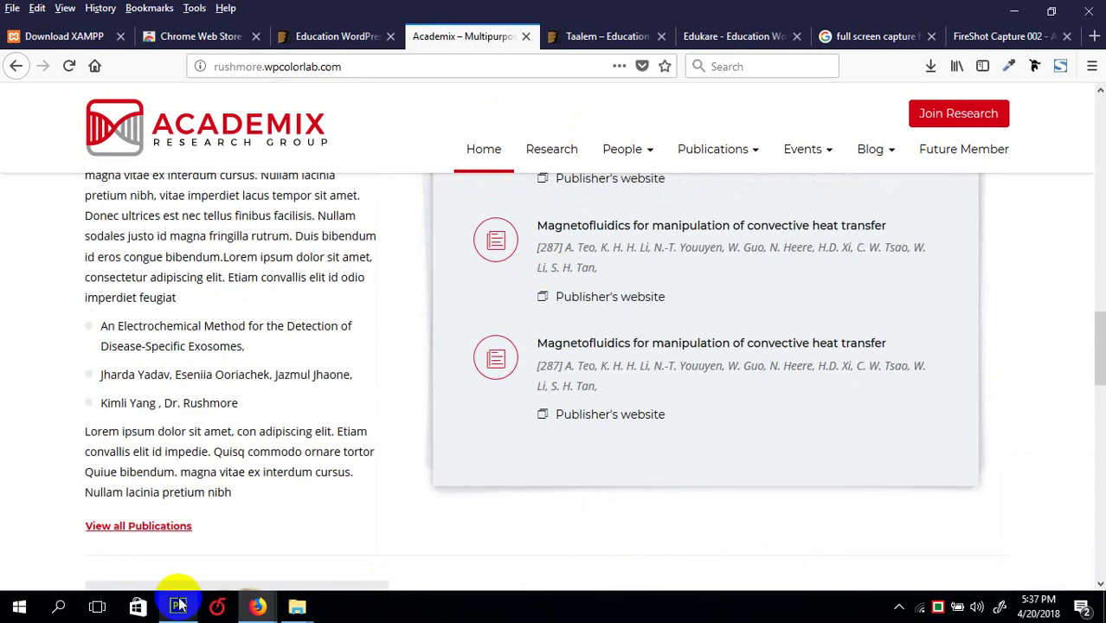
pyautogui.moveTo(180, 605)
pyautogui.click(182, 554)
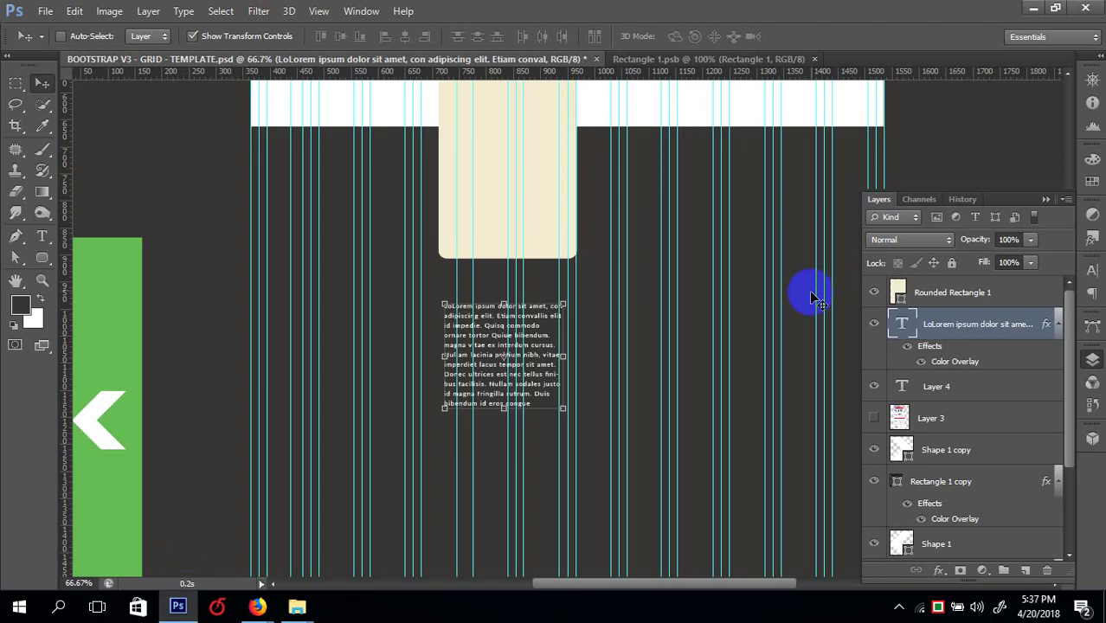
pyautogui.moveTo(982, 340); pyautogui.dragTo(919, 575)
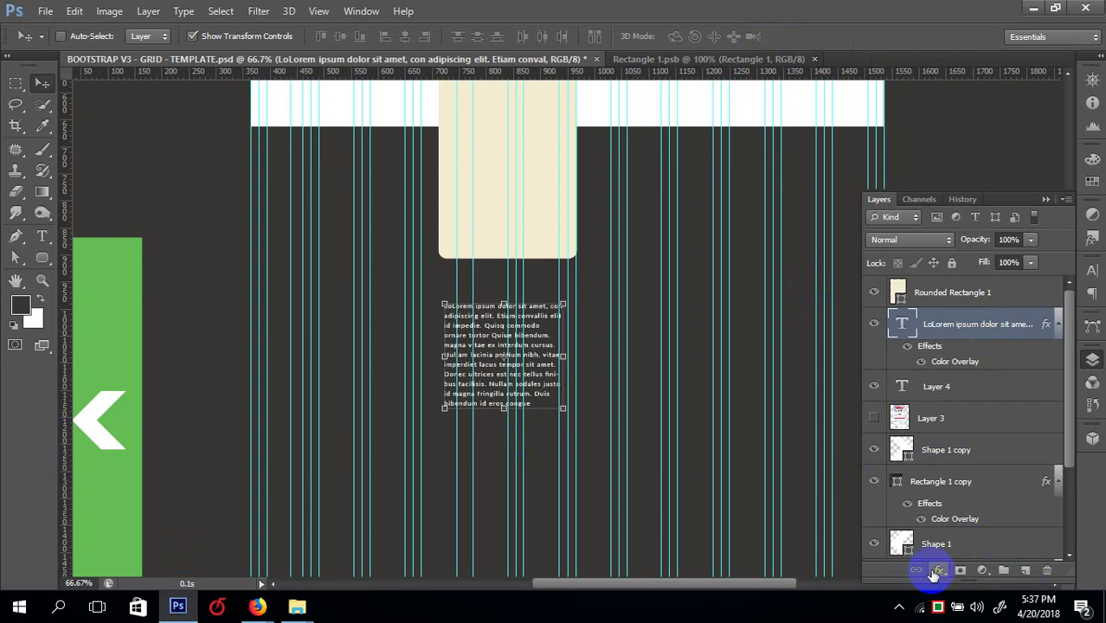
pyautogui.click(360, 12)
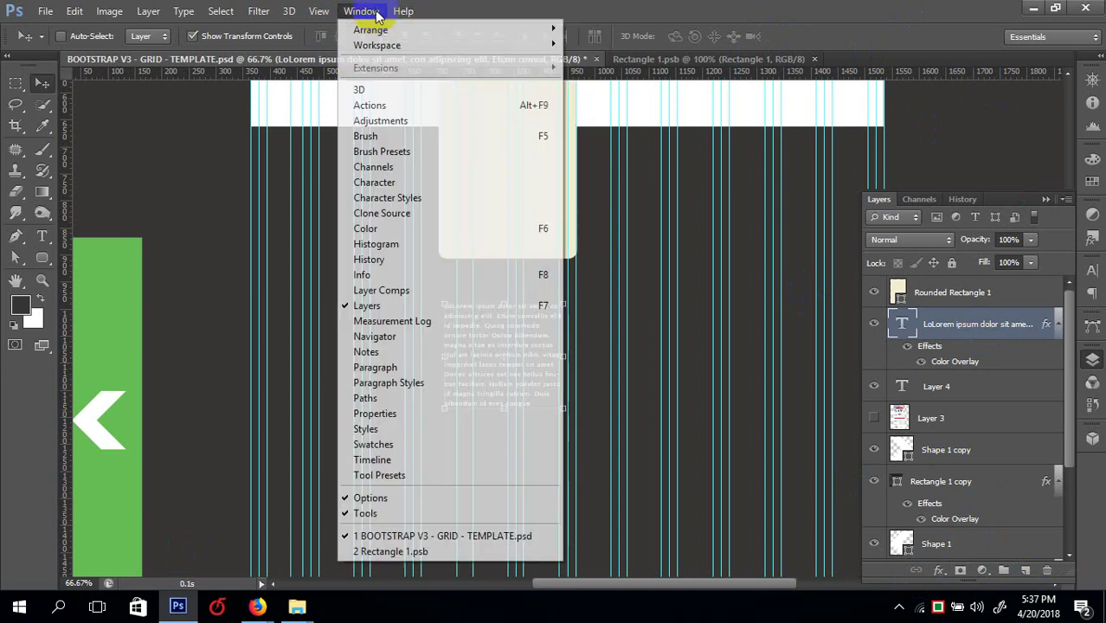
pyautogui.moveTo(381, 48)
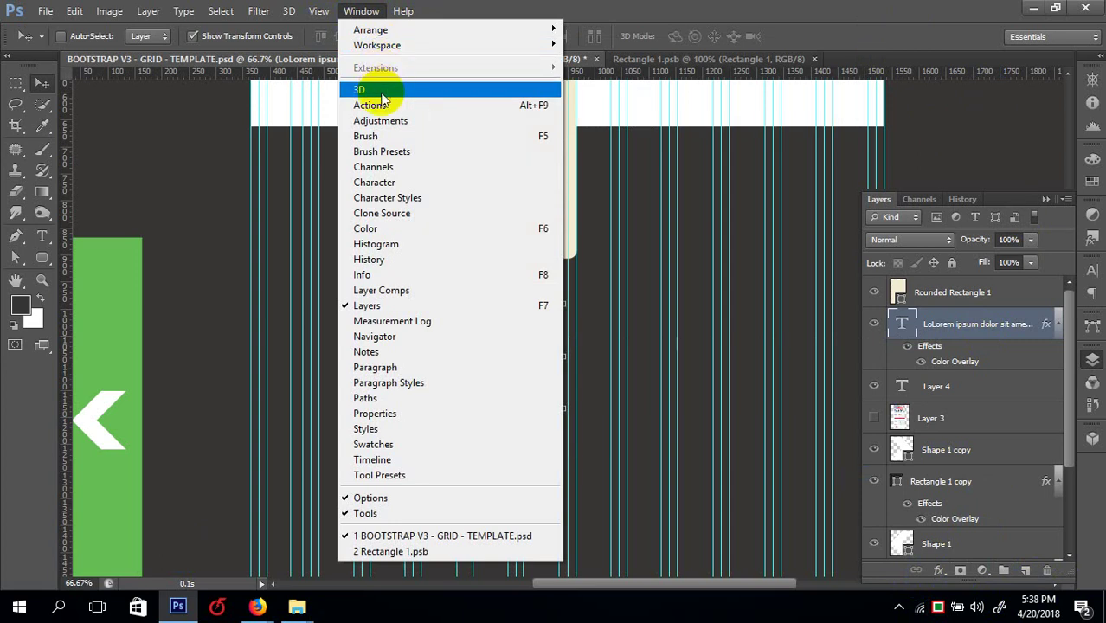
pyautogui.click(671, 313)
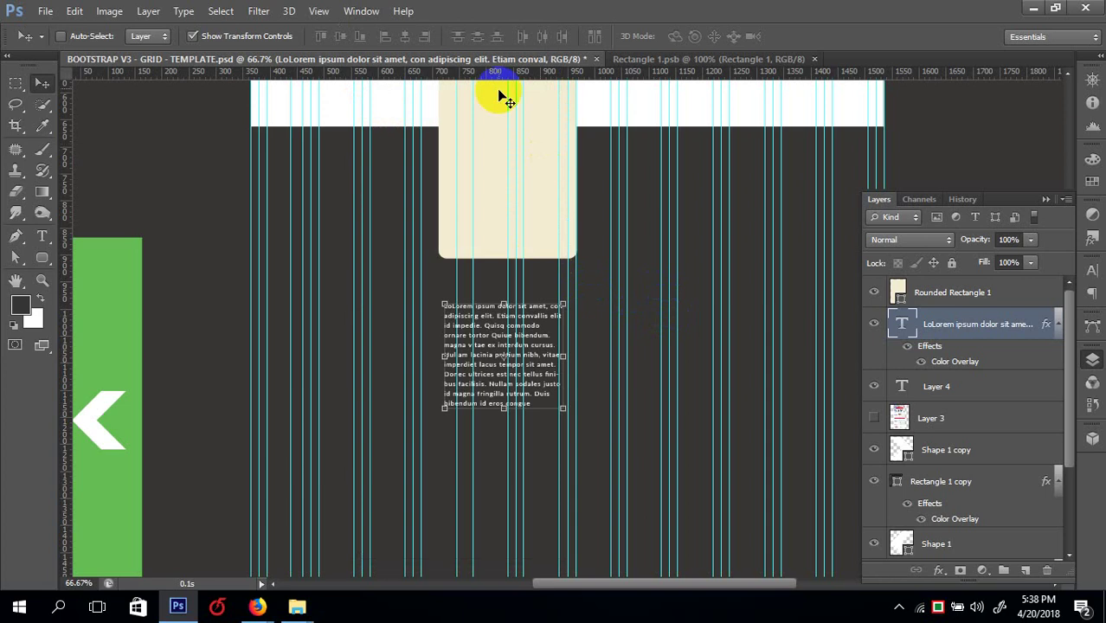
pyautogui.click(262, 609)
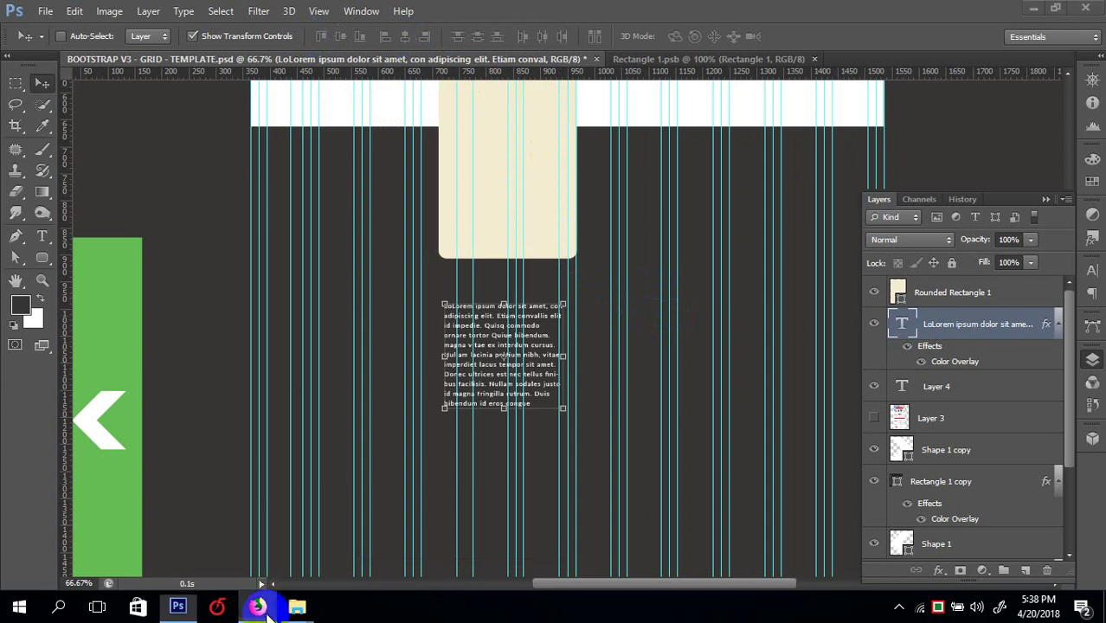
pyautogui.click(247, 543)
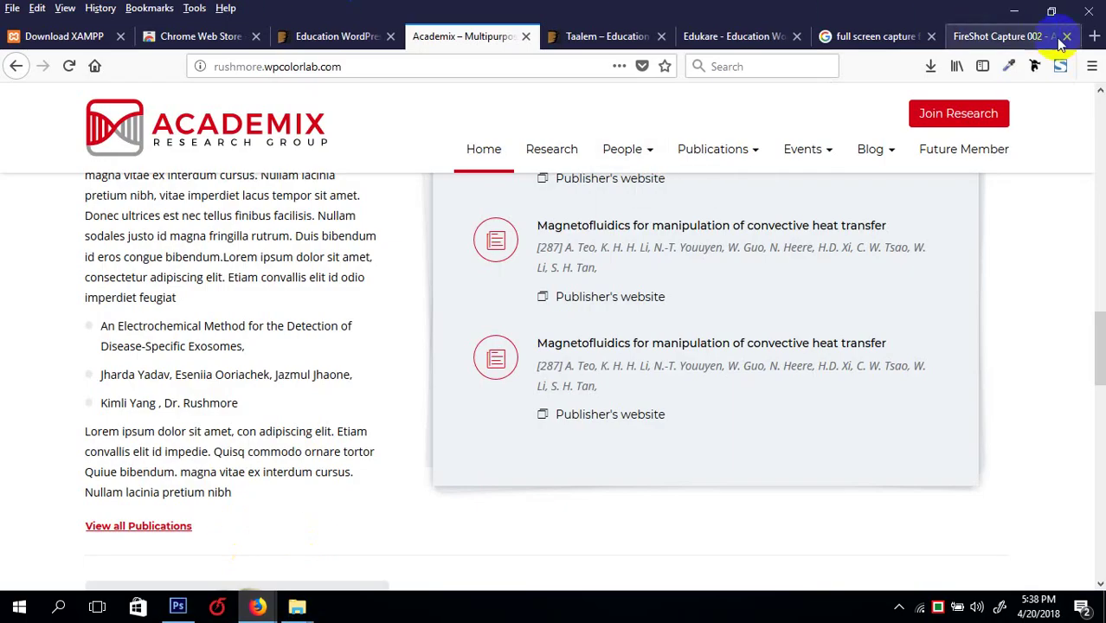
pyautogui.click(1094, 36)
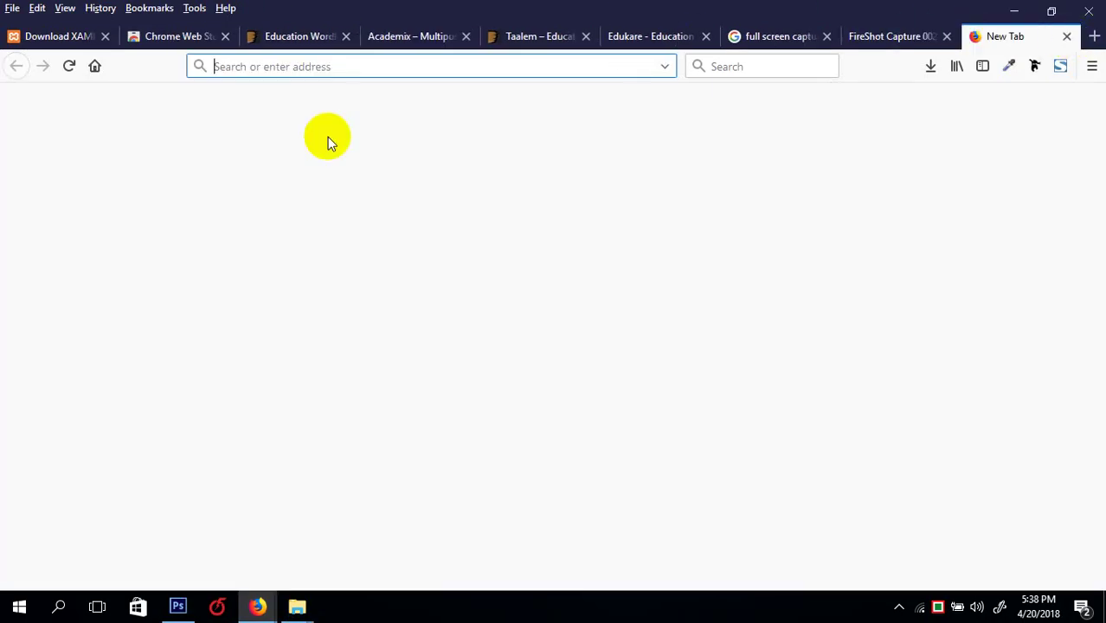
pyautogui.write('hhh')
pyautogui.press('BackSpace')
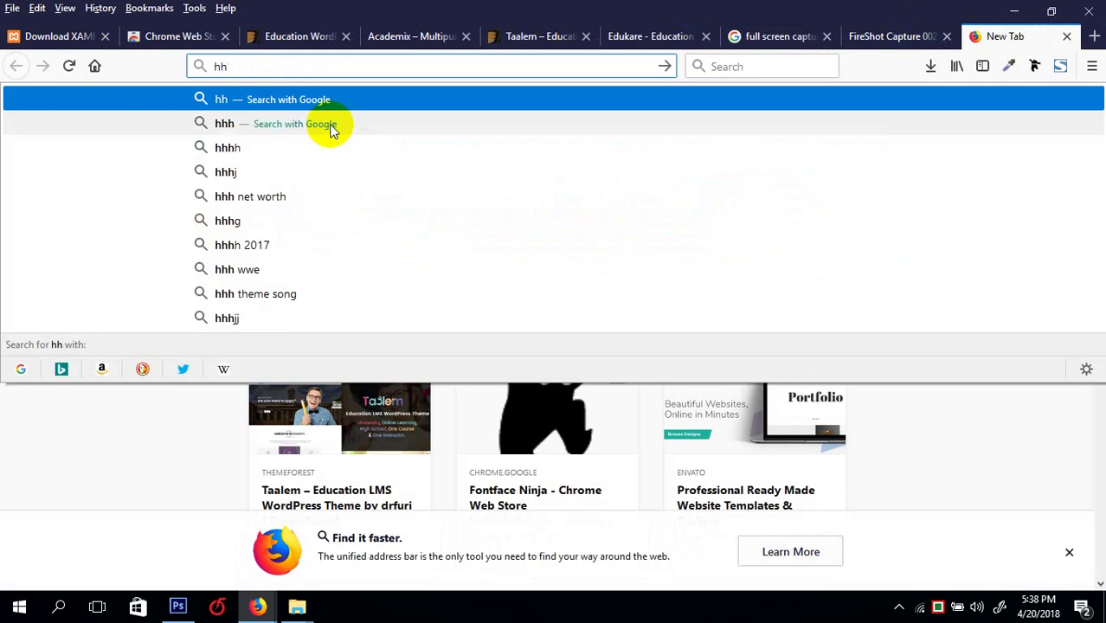
pyautogui.press('BackSpace')
pyautogui.press('BackSpace')
pyautogui.write('www')
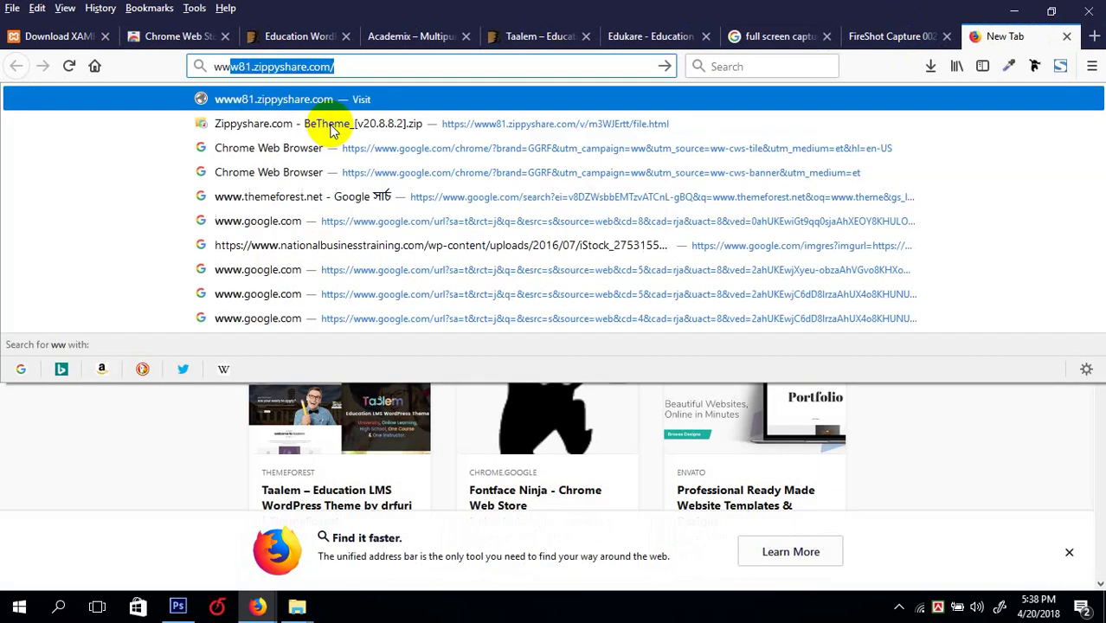
pyautogui.write('.google')
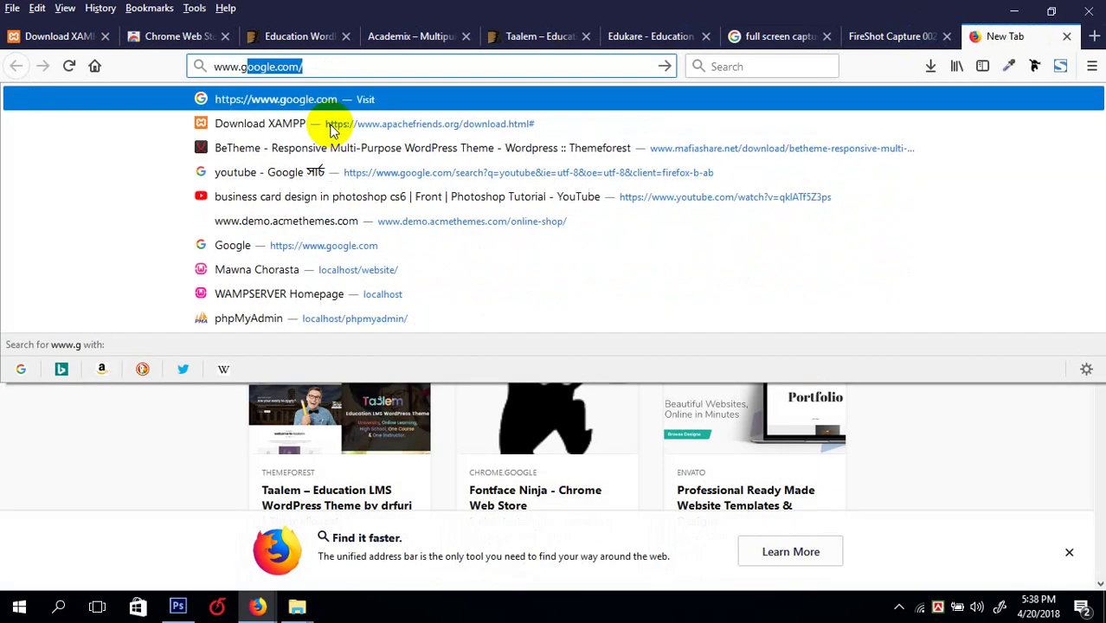
pyautogui.press('Return')
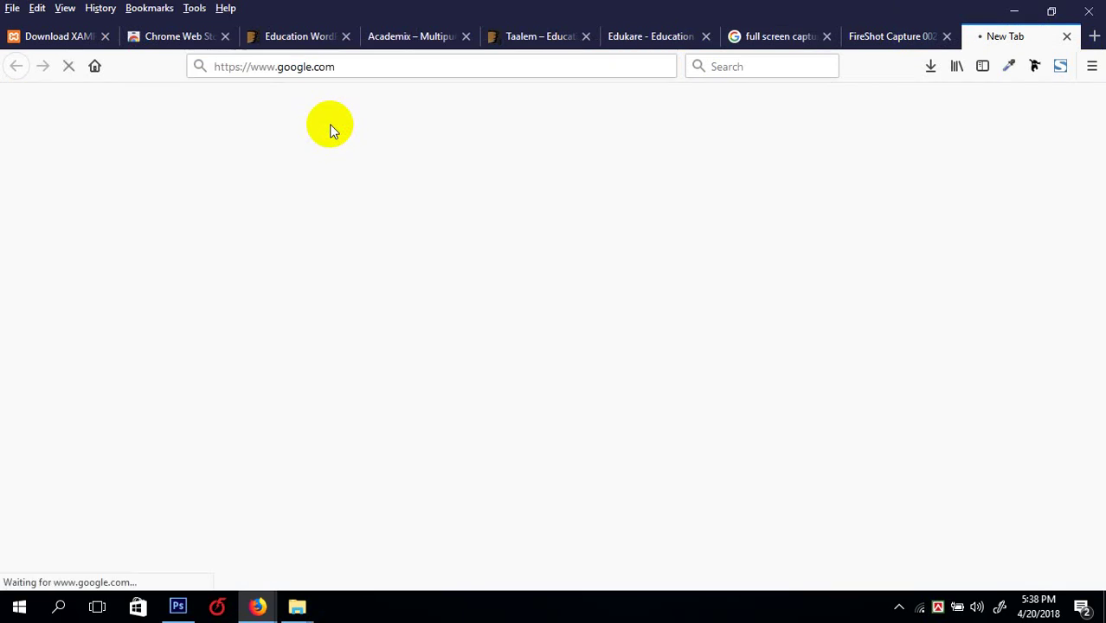
pyautogui.click(439, 351)
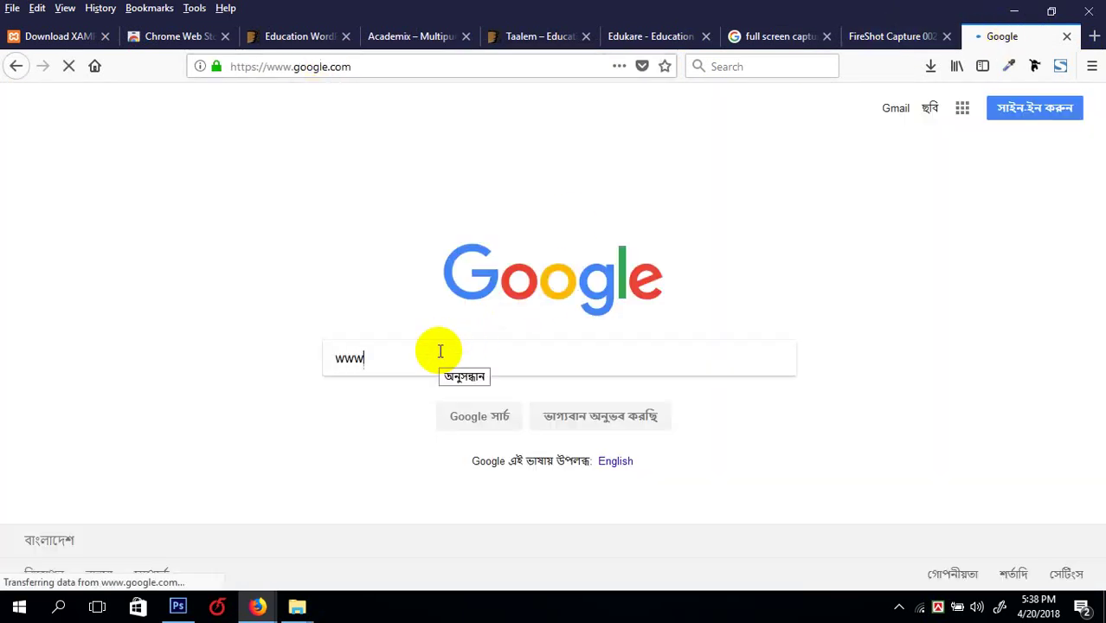
pyautogui.write('www.')
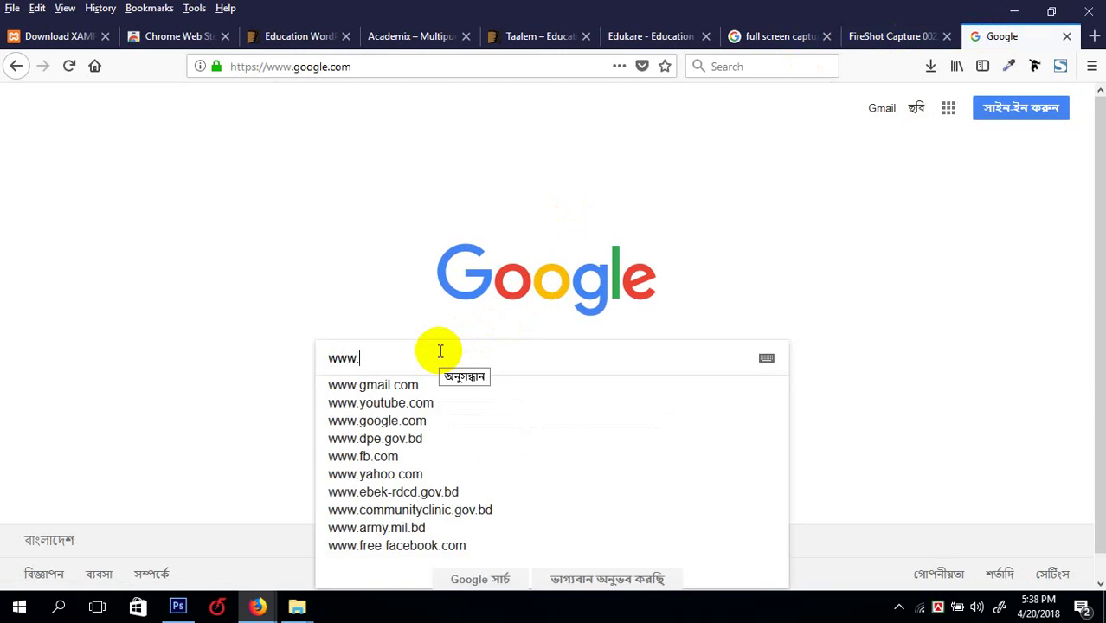
pyautogui.write('co')
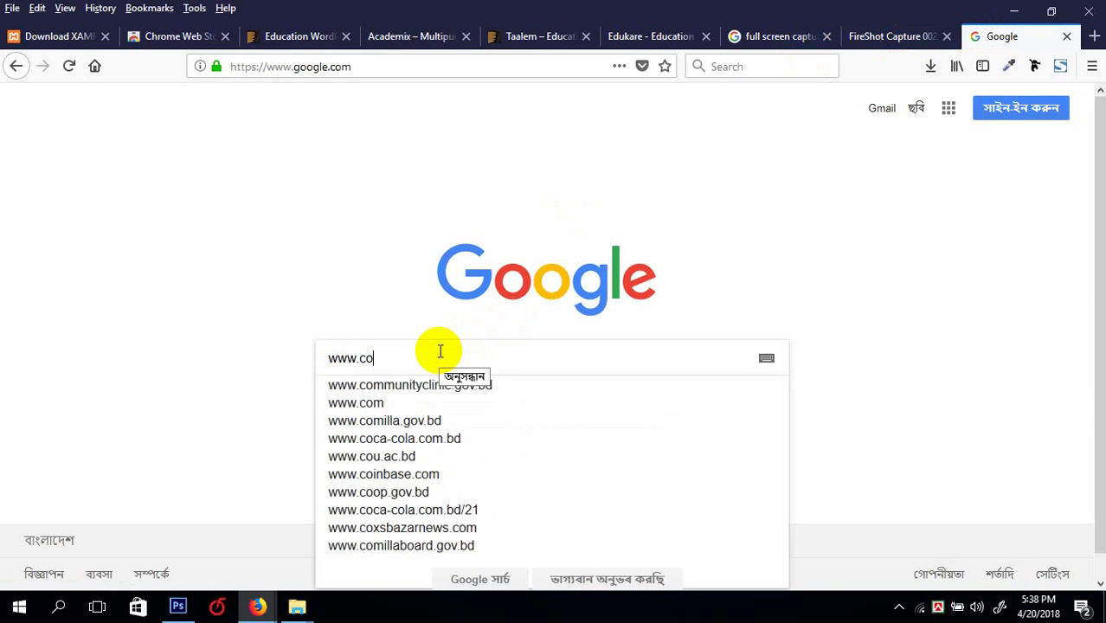
pyautogui.write('lor')
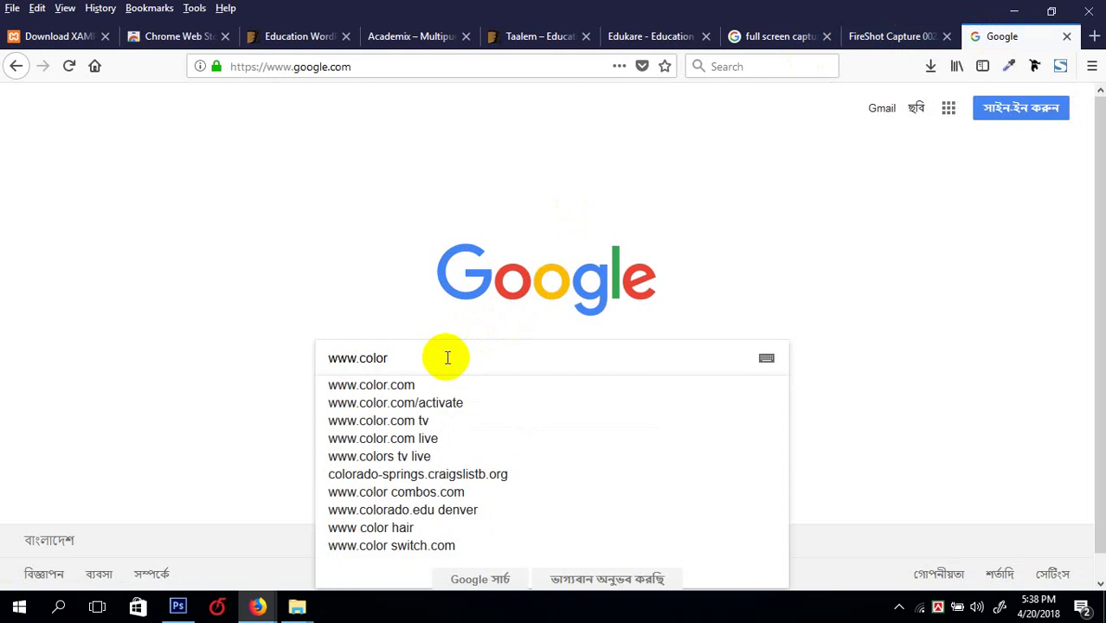
pyautogui.write('l')
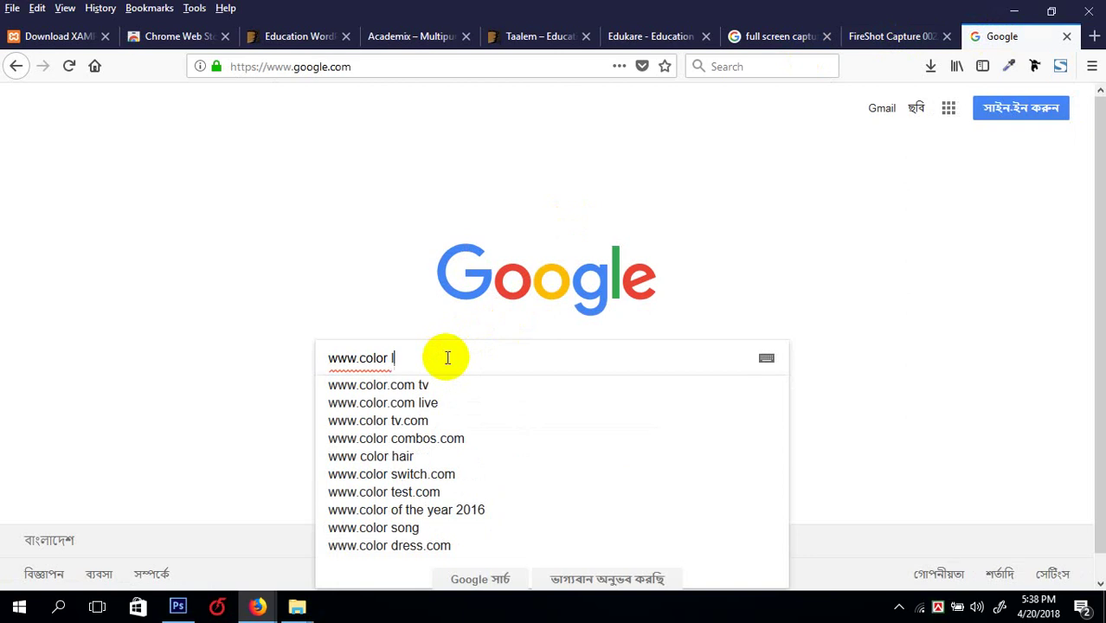
pyautogui.write('ove')
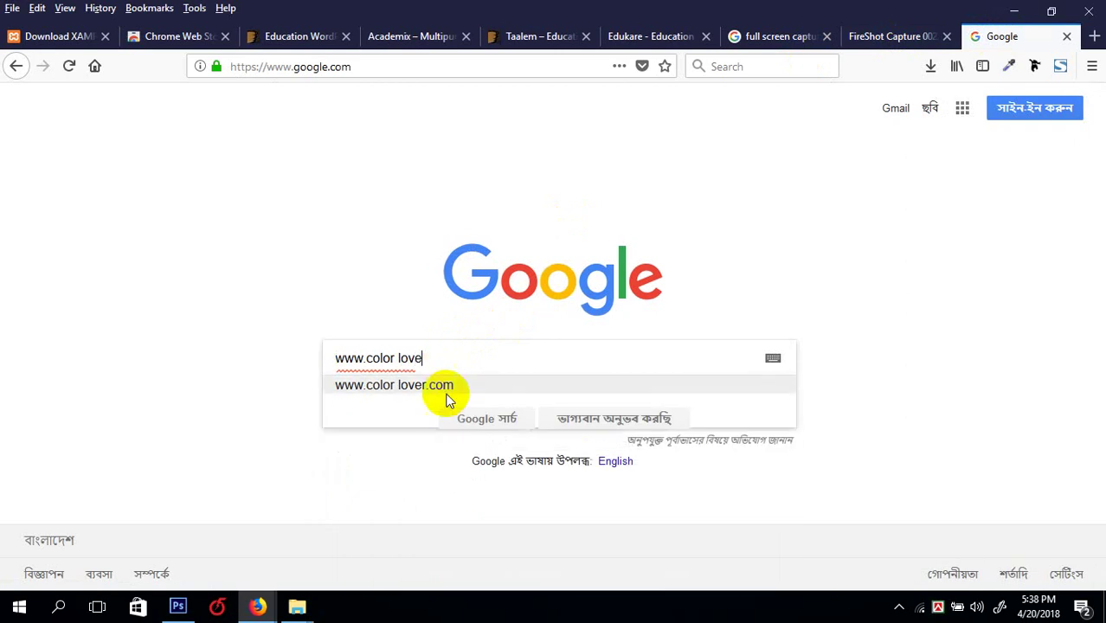
pyautogui.click(437, 385)
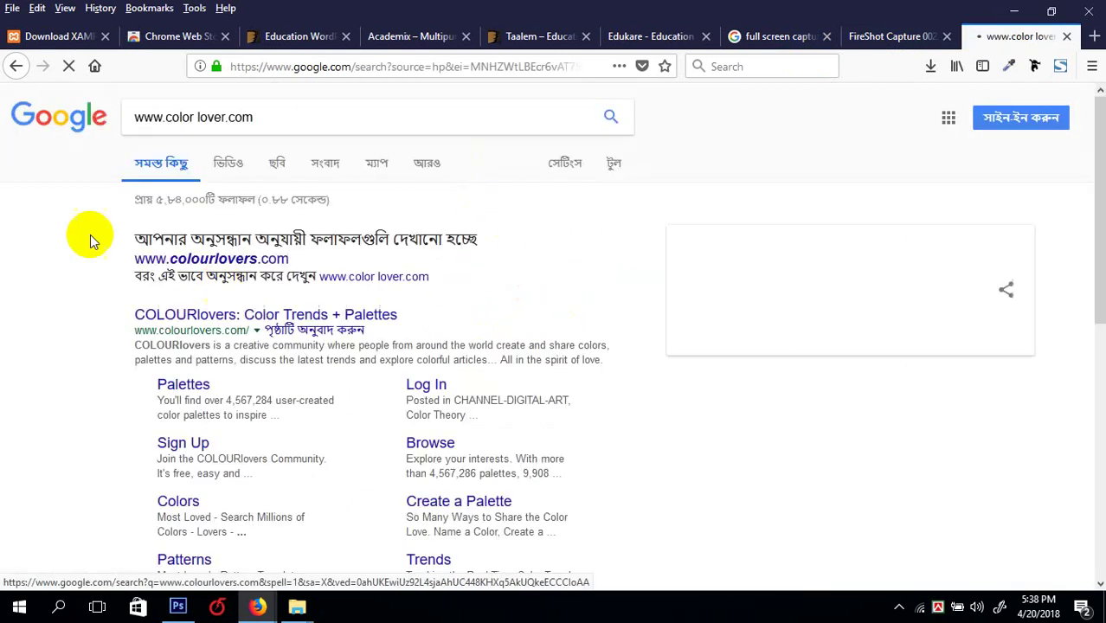
# - Open the "COLOURlovers: Color Trends + Palettes" search result in its own tab and close the FireShot Capture tab
pyautogui.rightClick(201, 319)
pyautogui.click(268, 325)
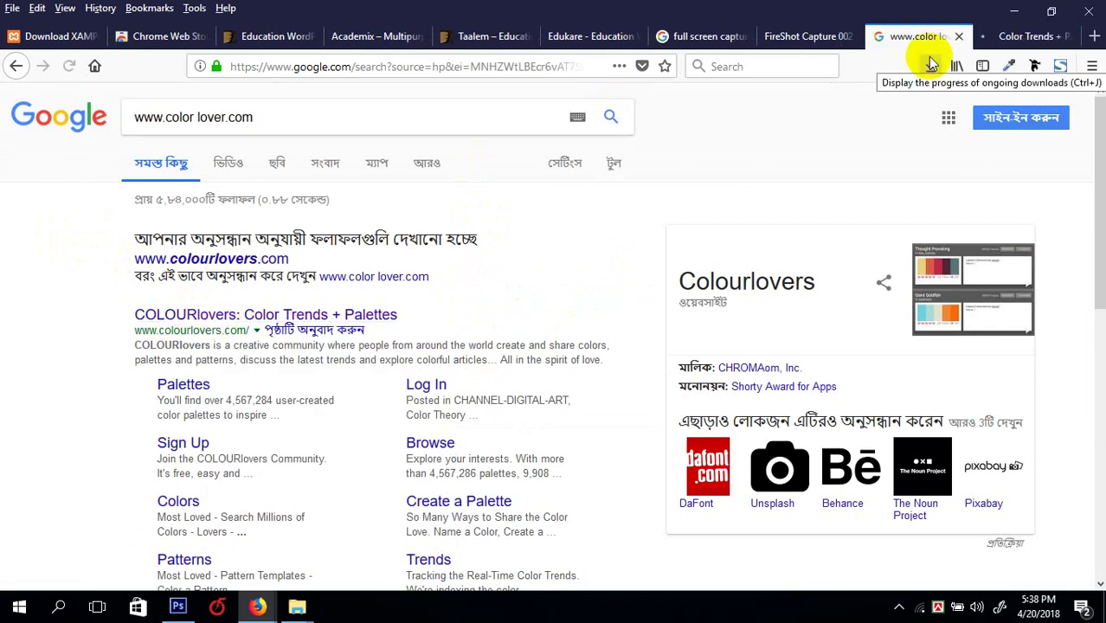
pyautogui.click(1025, 37)
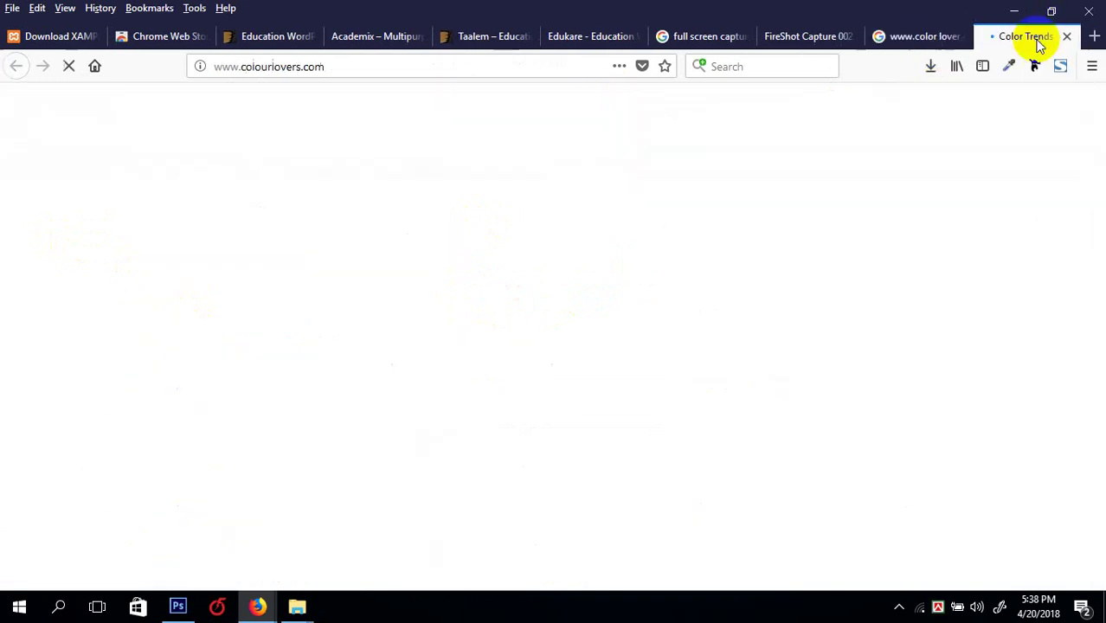
pyautogui.click(924, 36)
pyautogui.click(813, 37)
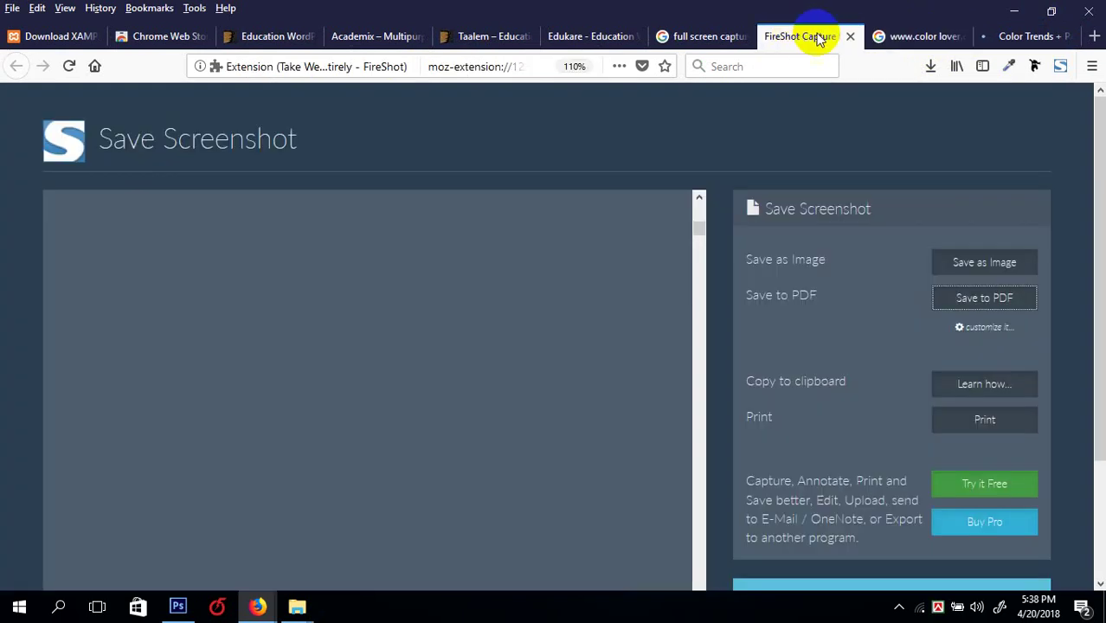
pyautogui.click(852, 40)
pyautogui.click(917, 35)
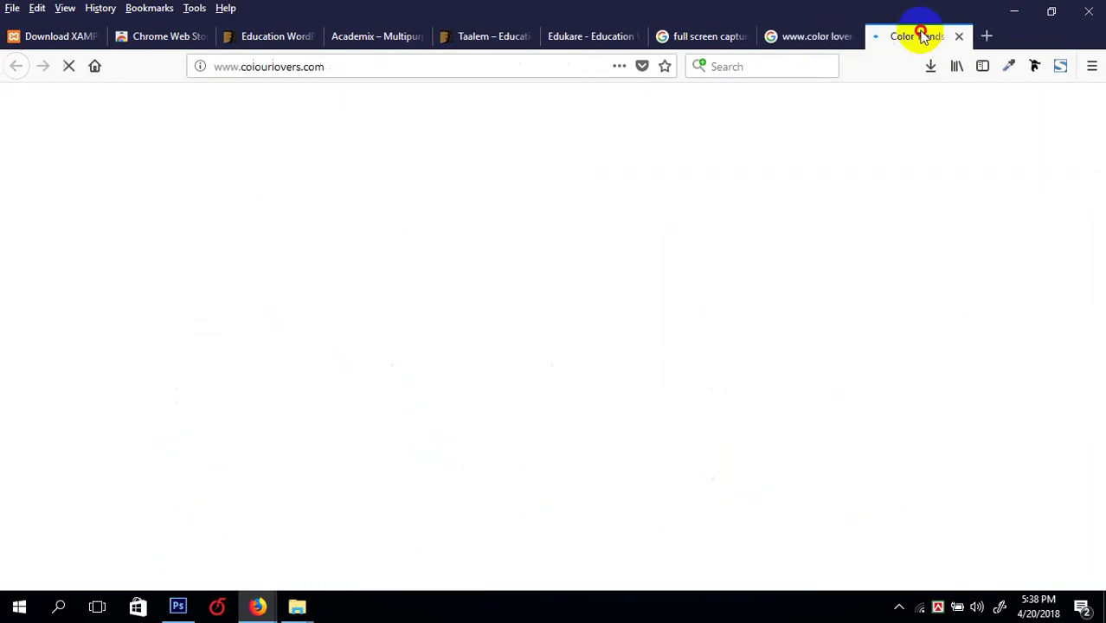
# - Allow Firefox to communicate on public networks through Windows Firewall and return to the COLOURlovers tab
pyautogui.click(781, 41)
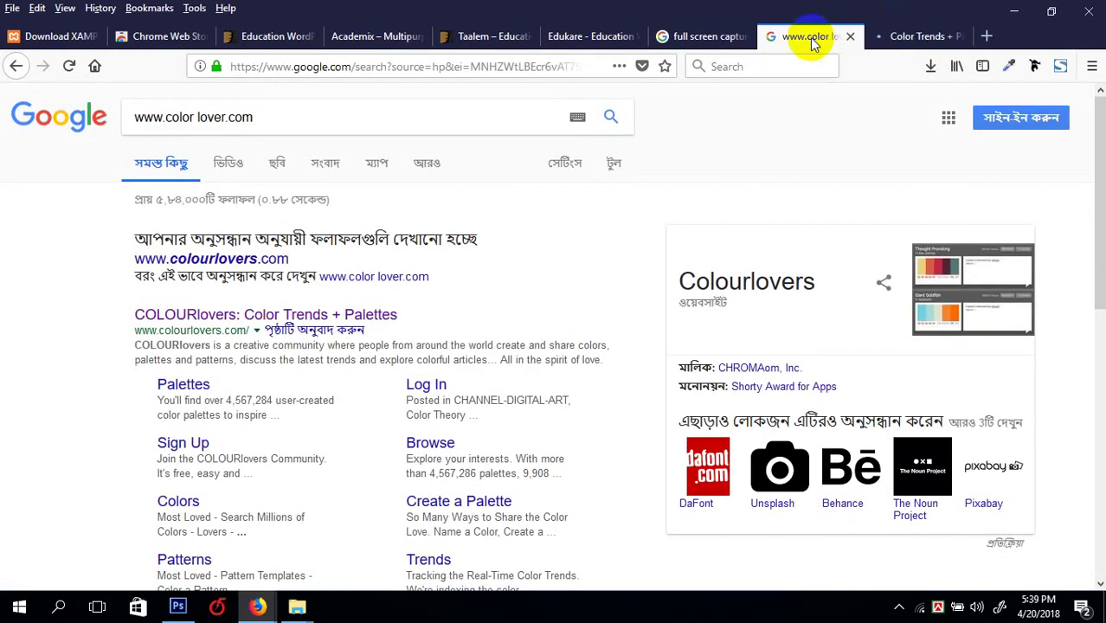
pyautogui.scroll(-3, 420, 186)
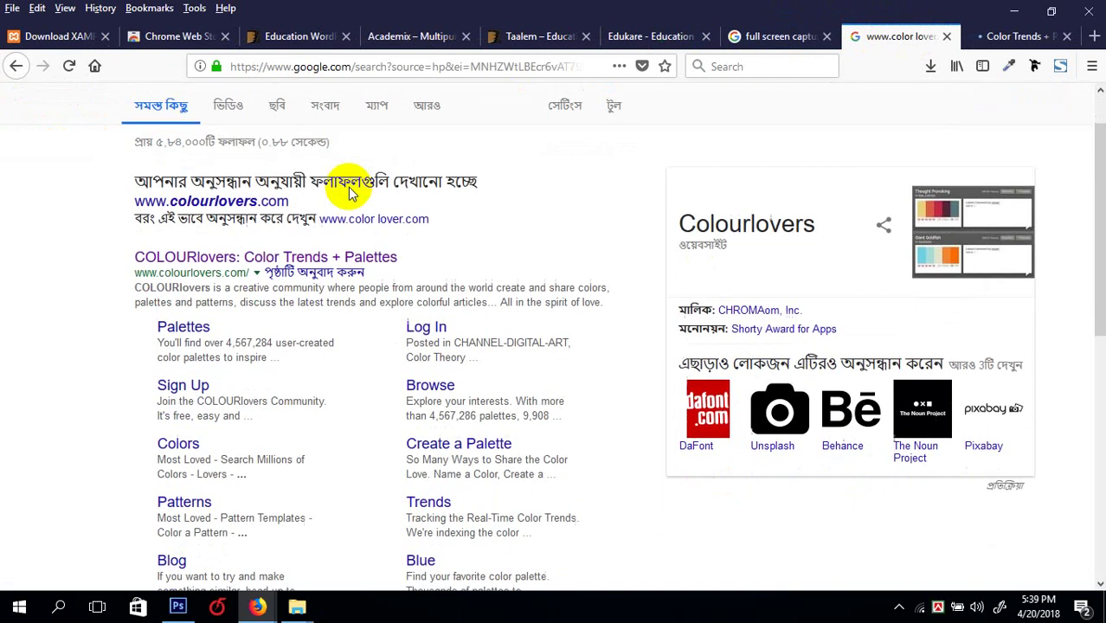
pyautogui.scroll(3, 347, 187)
pyautogui.scroll(-3, 347, 187)
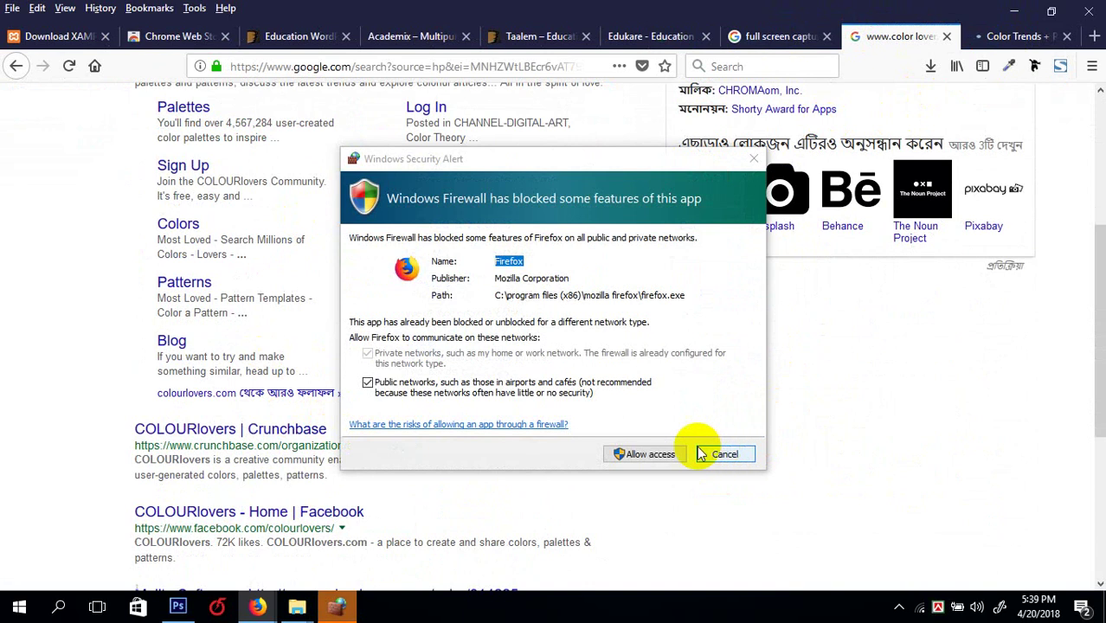
pyautogui.click(659, 453)
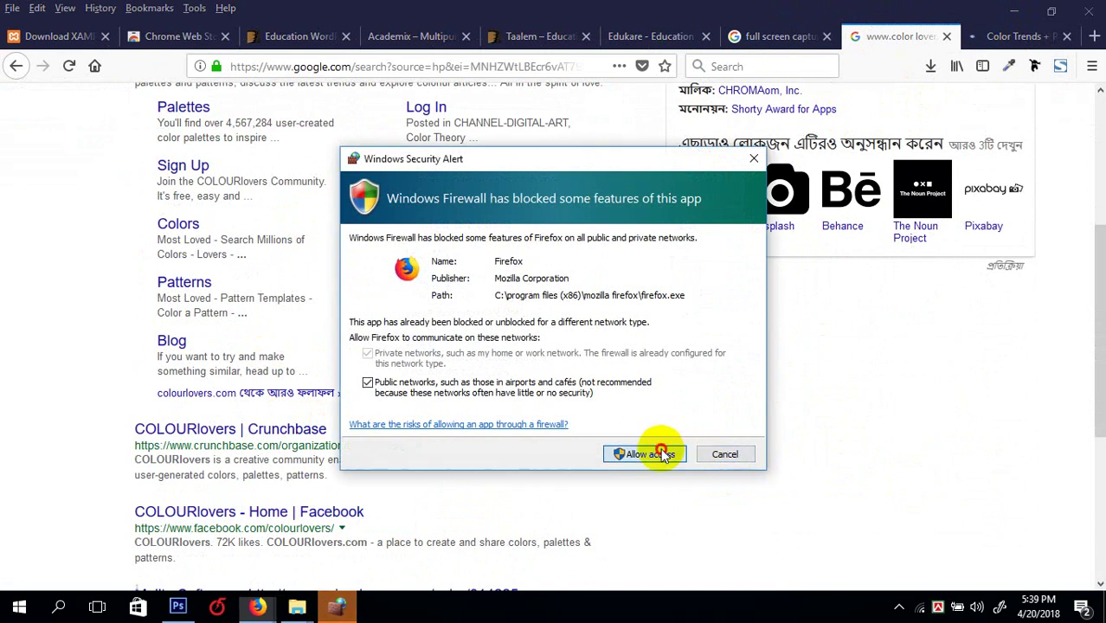
pyautogui.click(754, 159)
pyautogui.click(1008, 35)
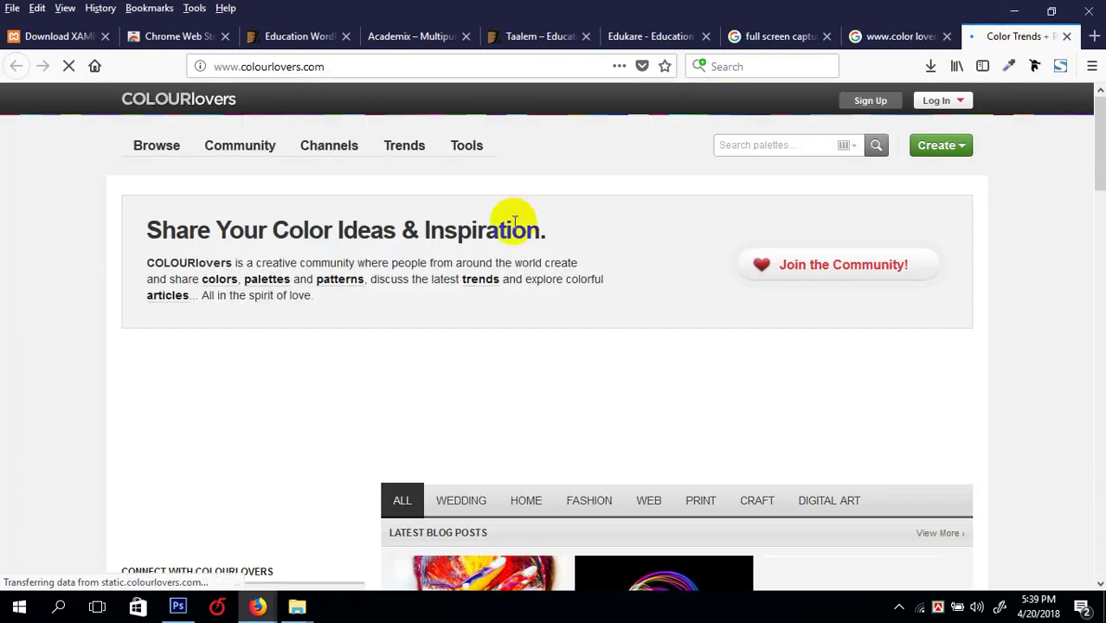
# - Look through the palettes, patterns and colors on the COLOURlovers home page and open the "pallete swatches" palette
pyautogui.scroll(-10, 510, 222)
pyautogui.scroll(6, 439, 244)
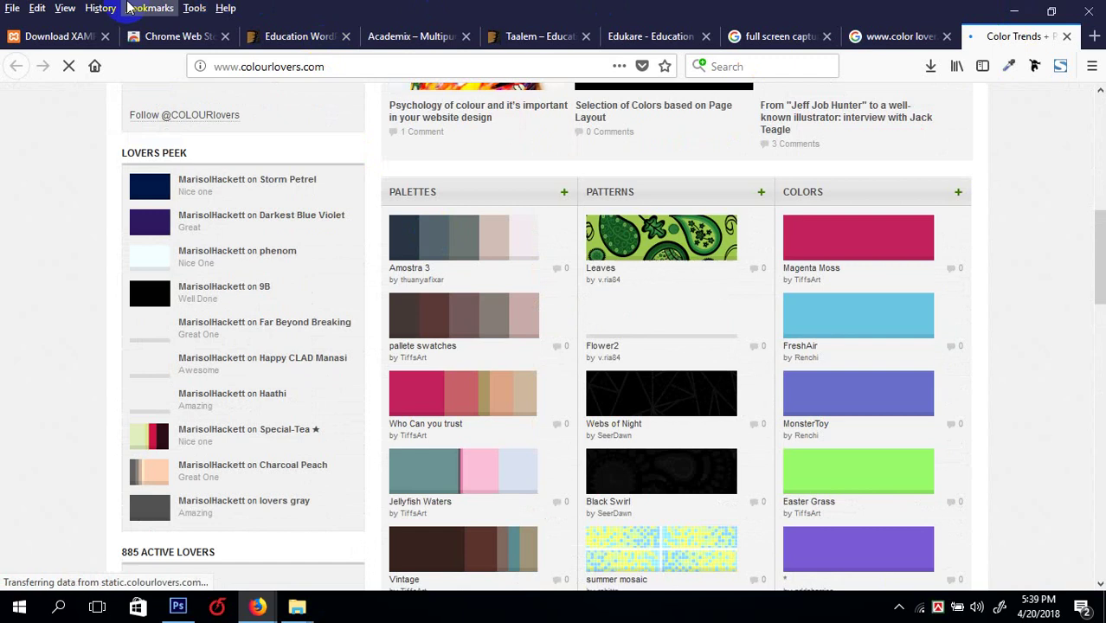
pyautogui.scroll(8, 420, 217)
pyautogui.scroll(-8, 713, 275)
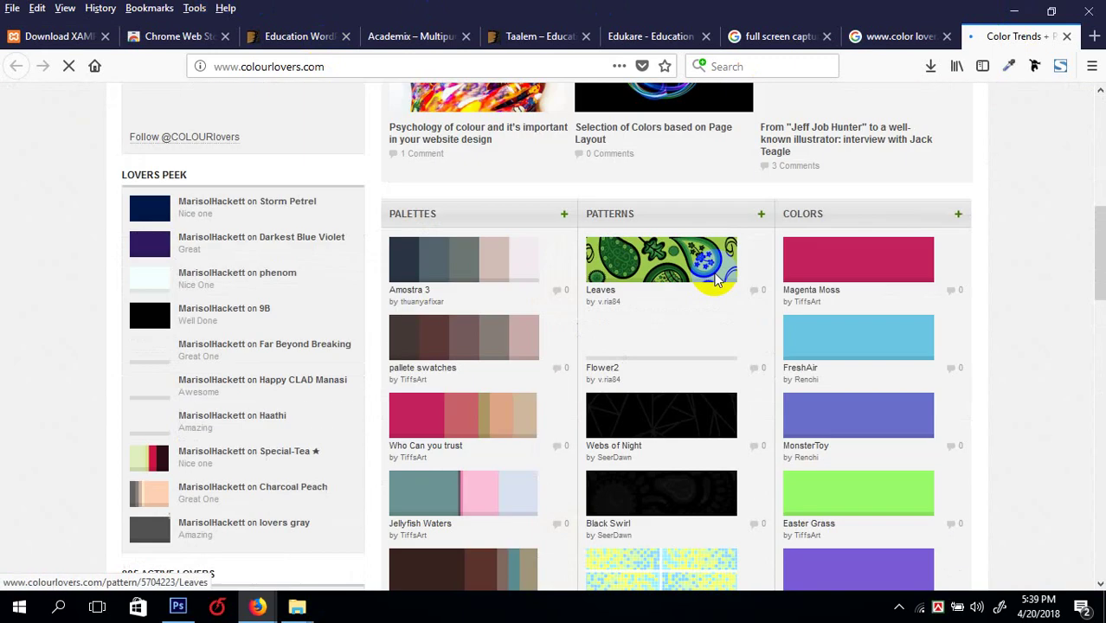
pyautogui.scroll(6, 715, 279)
pyautogui.scroll(-6, 667, 242)
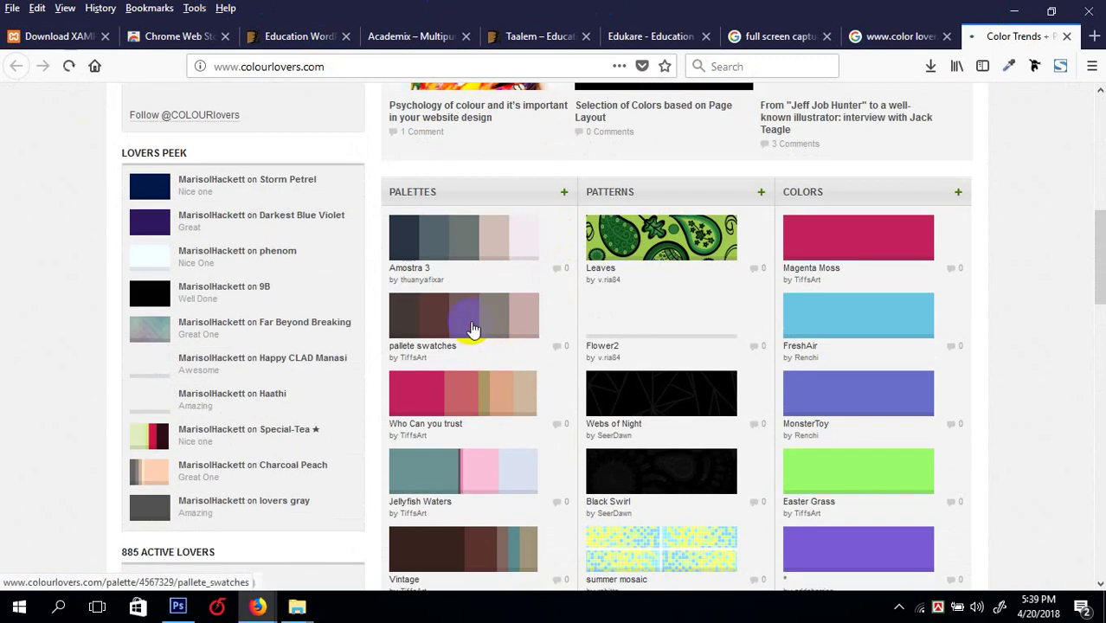
pyautogui.click(472, 329)
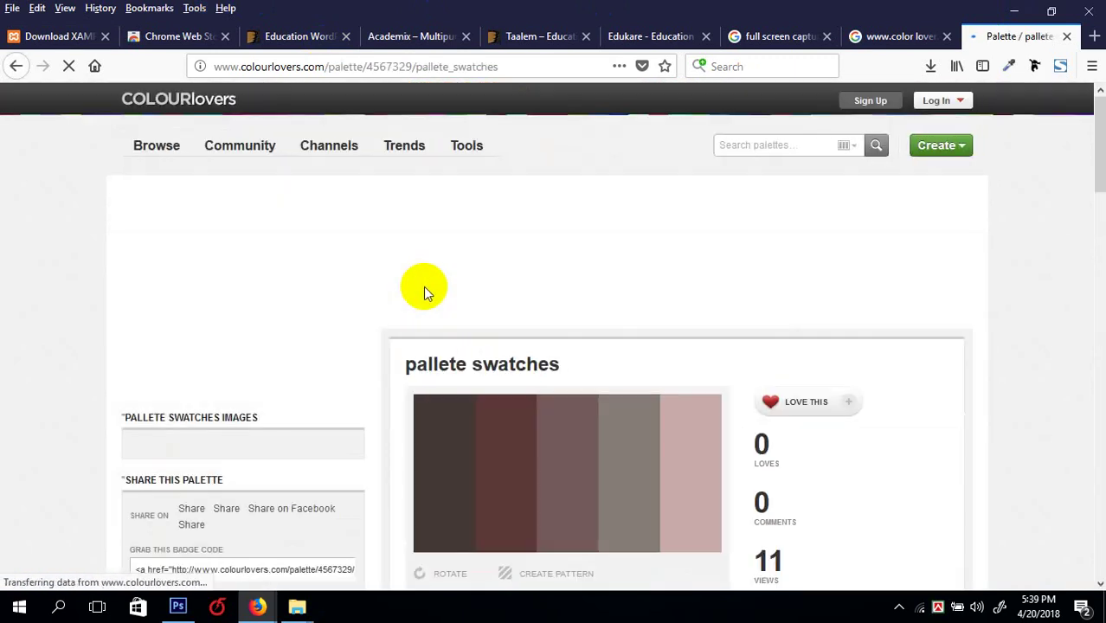
# - Look over the "pallete swatches" palette page and search the COLOURlovers palettes for "red"
pyautogui.scroll(-4, 664, 439)
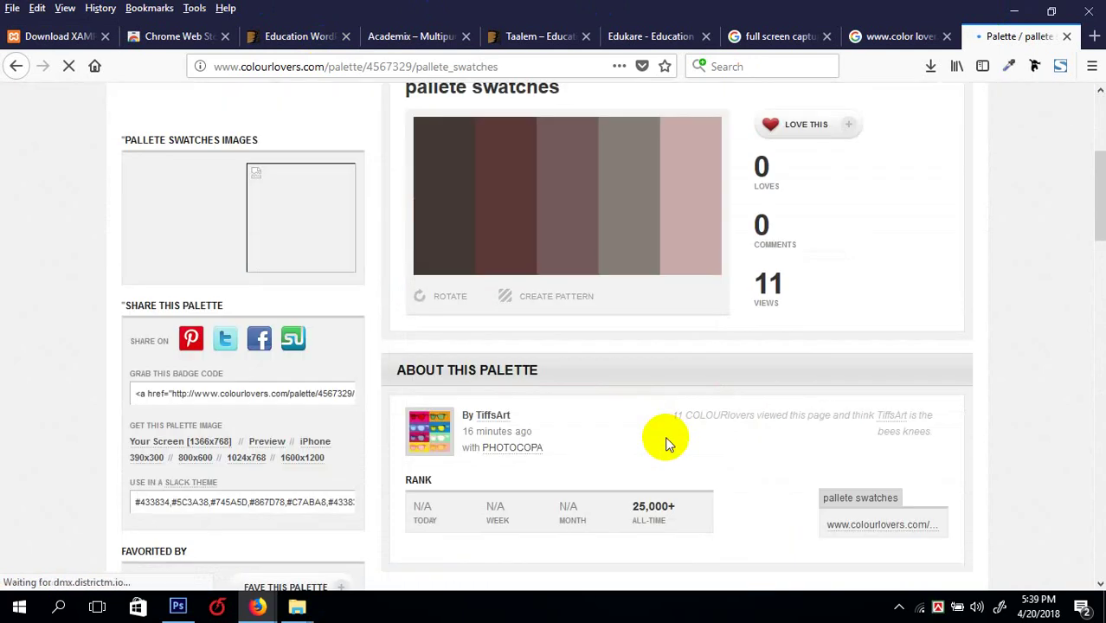
pyautogui.scroll(3, 667, 441)
pyautogui.scroll(1, 666, 443)
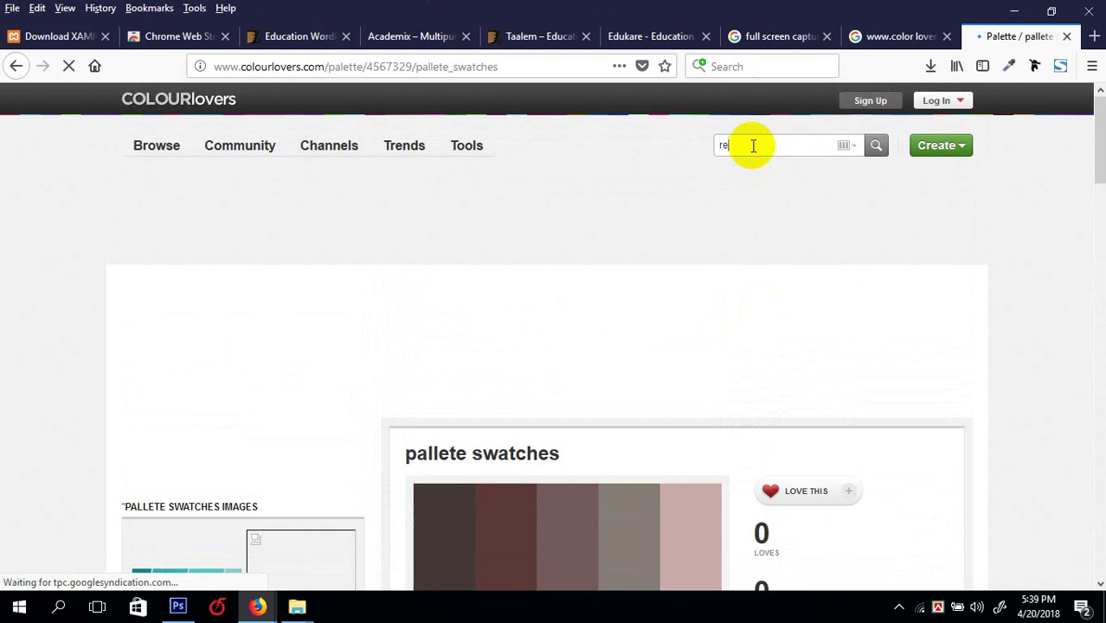
pyautogui.write('d')
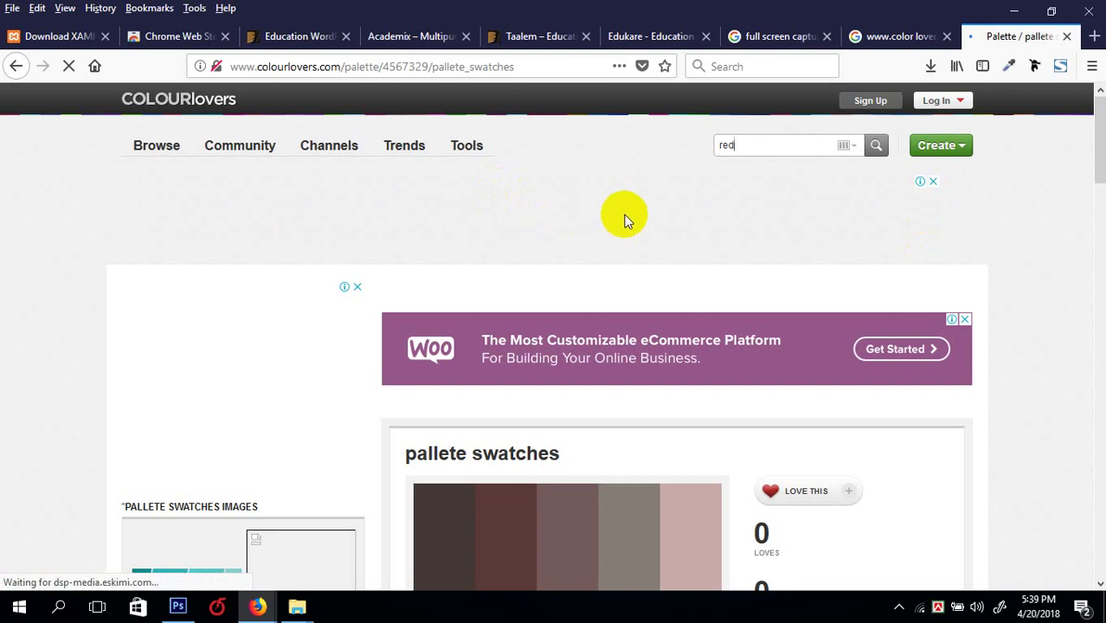
pyautogui.scroll(-7, 677, 196)
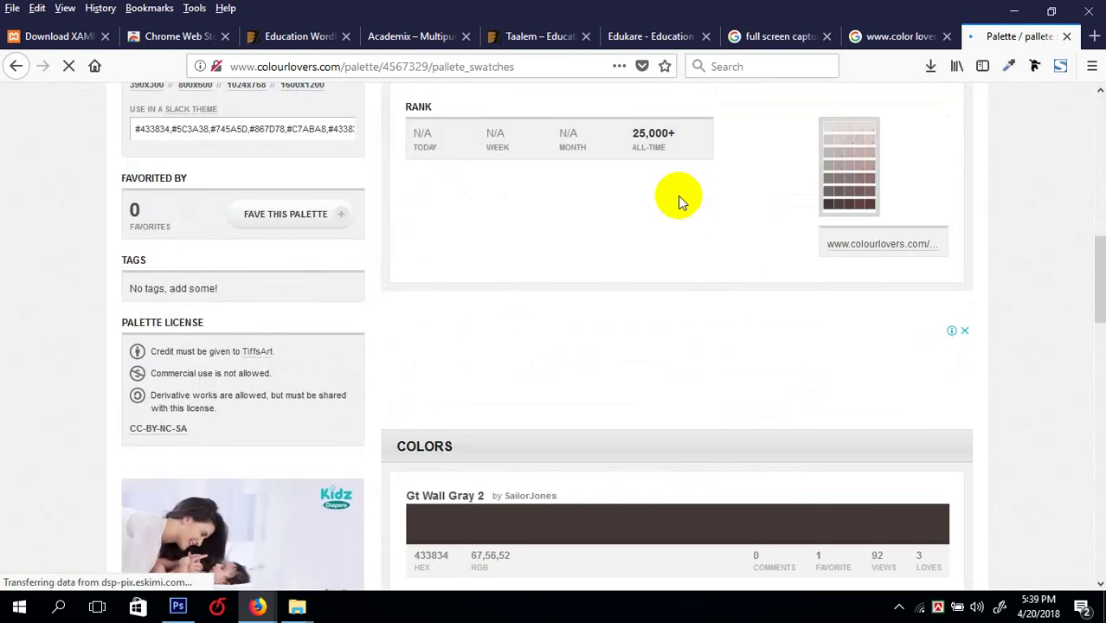
pyautogui.scroll(5, 677, 195)
pyautogui.scroll(3, 680, 200)
pyautogui.scroll(-10, 678, 201)
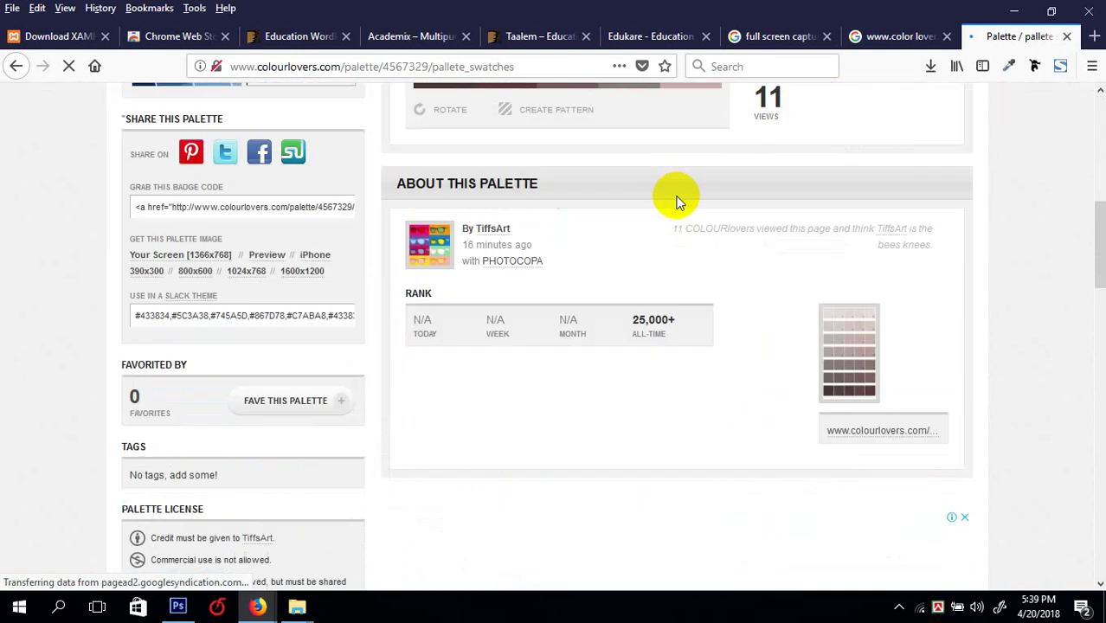
pyautogui.scroll(-1, 678, 201)
pyautogui.scroll(-10, 410, 338)
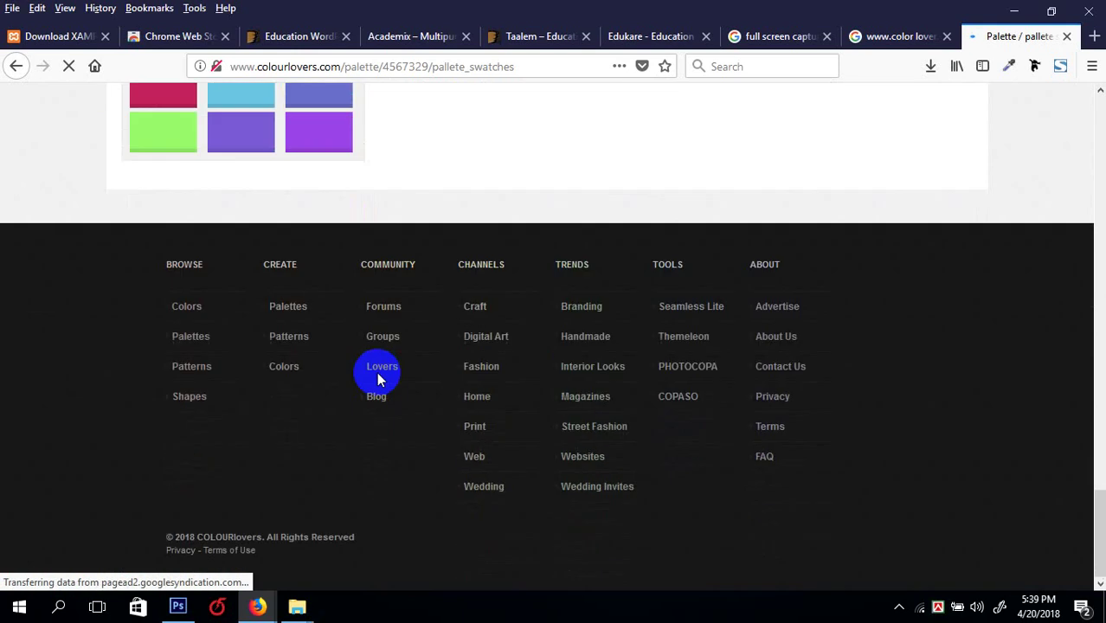
pyautogui.scroll(10, 377, 374)
pyautogui.scroll(12, 484, 366)
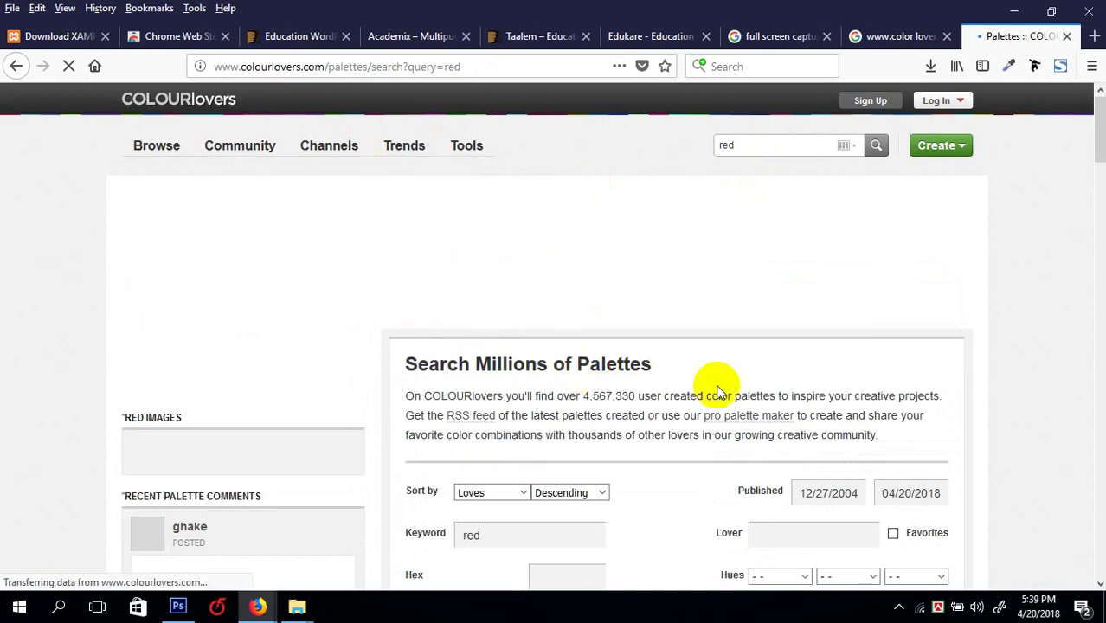
# - Look through the palettes in the "red" search results and open the "Walking Away" palette
pyautogui.scroll(-3, 717, 391)
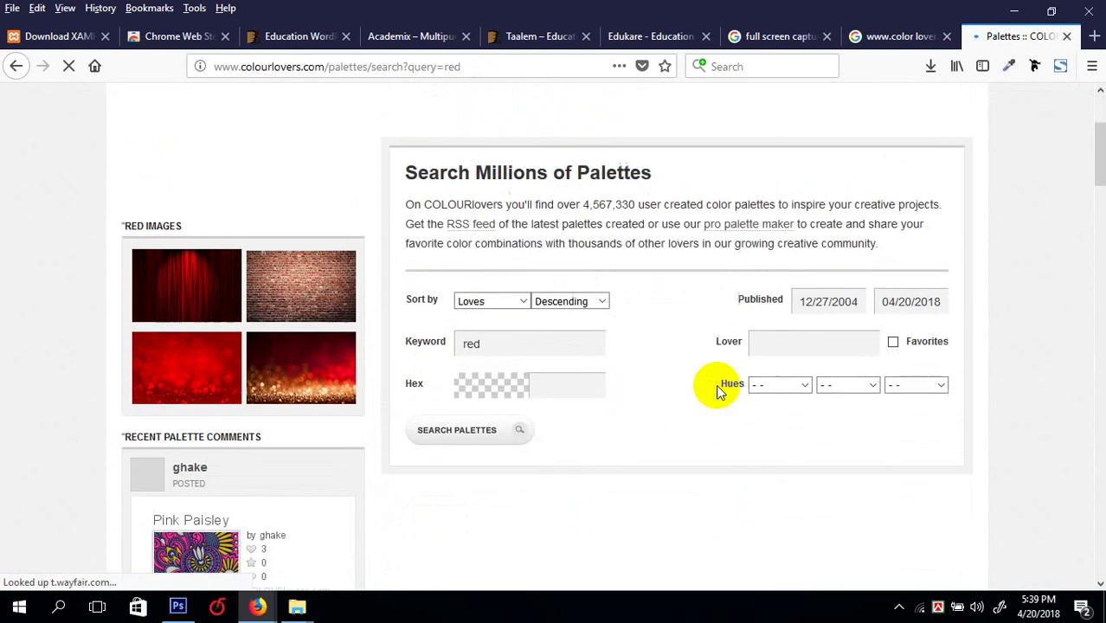
pyautogui.scroll(3, 716, 389)
pyautogui.scroll(-8, 716, 391)
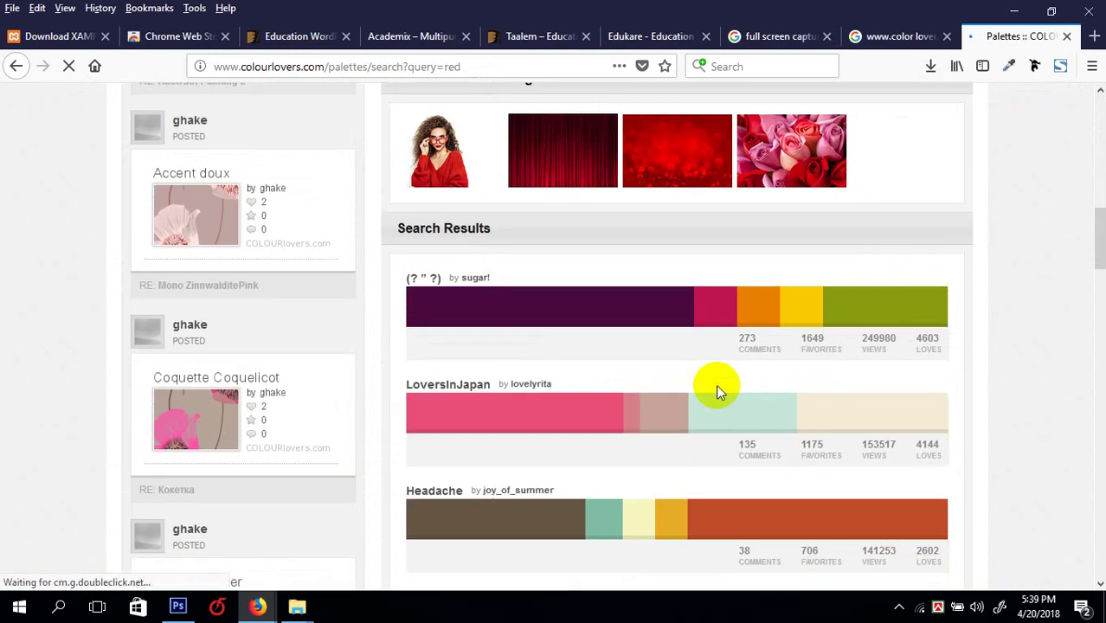
pyautogui.scroll(8, 715, 388)
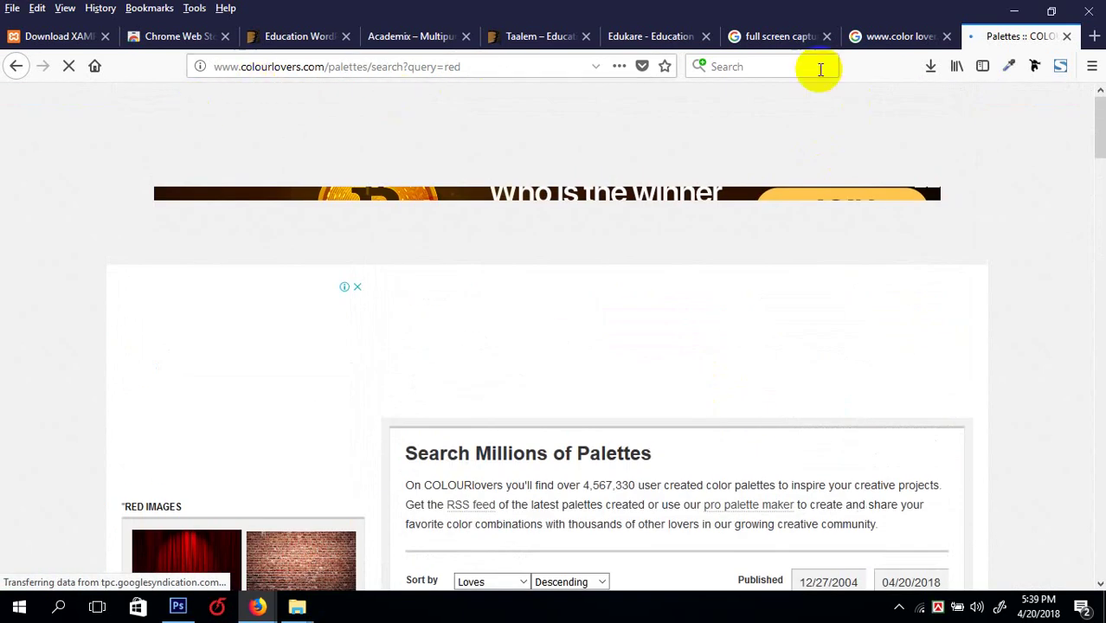
pyautogui.click(878, 47)
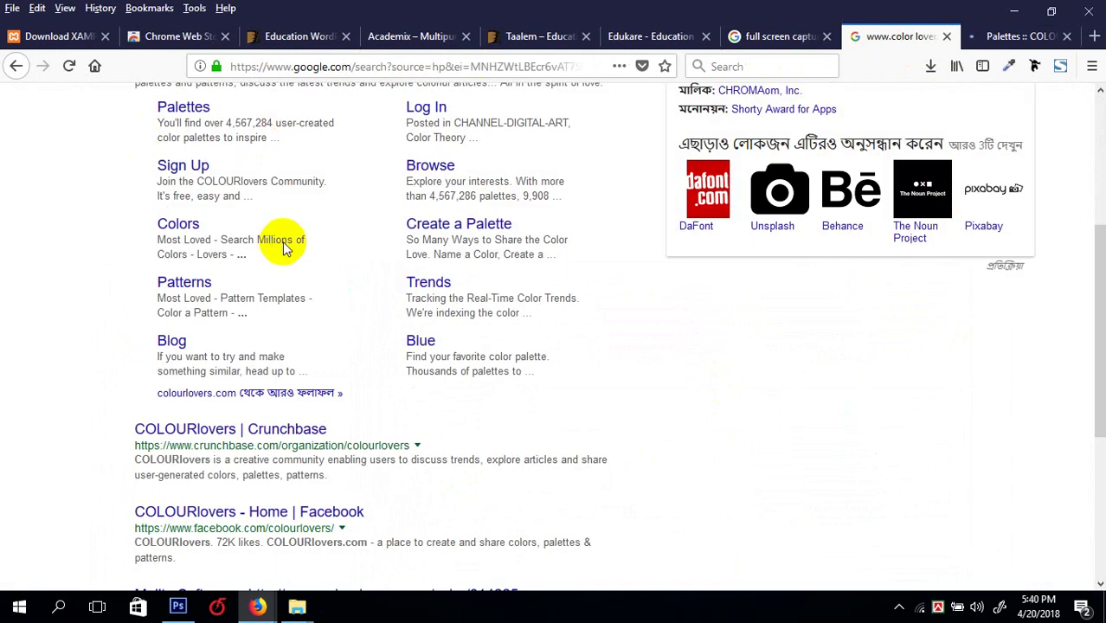
pyautogui.scroll(3, 1056, 132)
pyautogui.click(1019, 36)
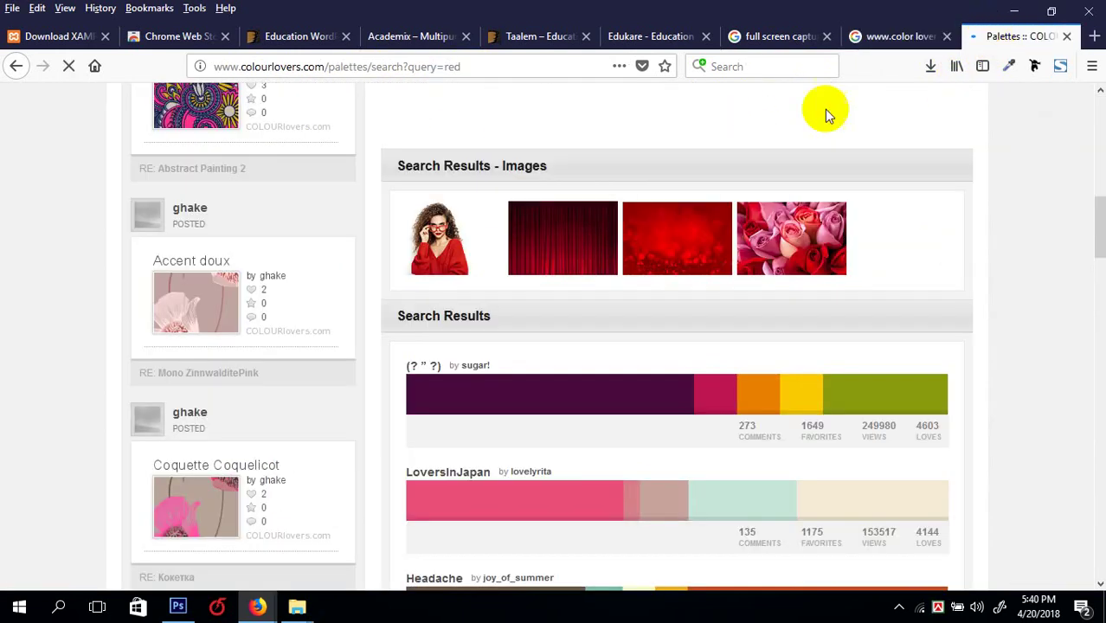
pyautogui.scroll(-1, 678, 528)
pyautogui.scroll(-3, 676, 519)
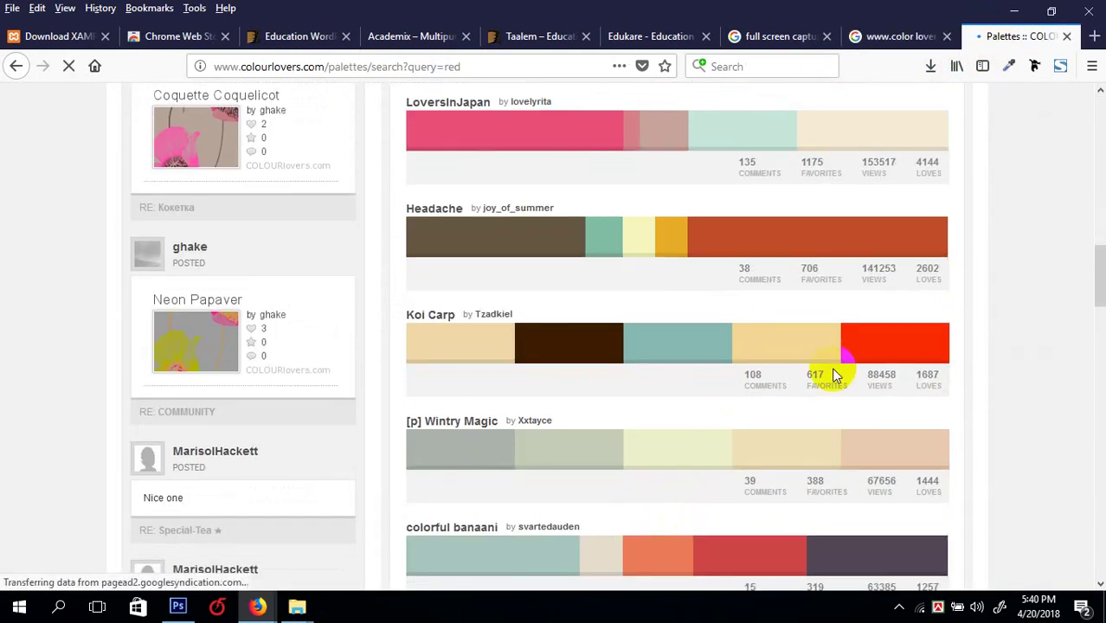
pyautogui.scroll(-5, 834, 375)
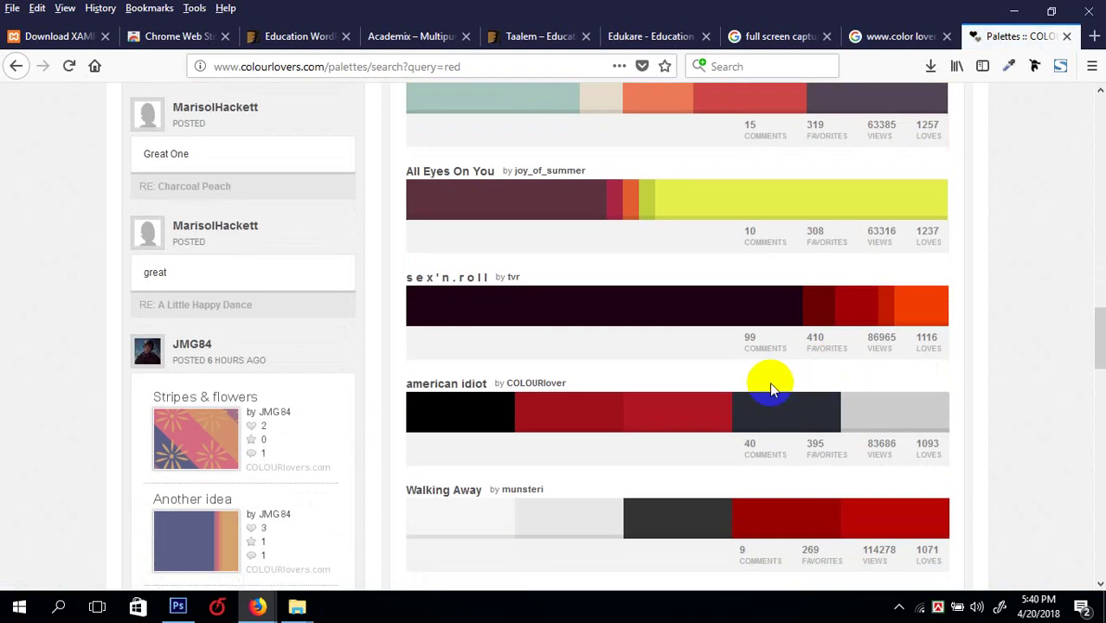
pyautogui.scroll(-3, 772, 389)
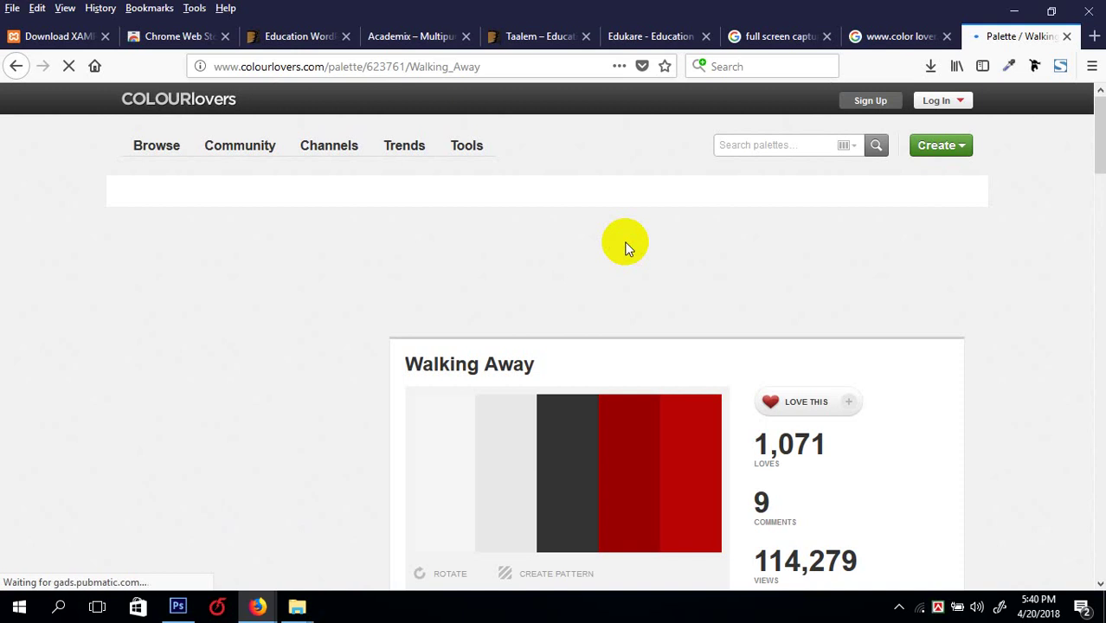
# - Display the enlarged view of the Walking Away palette's color swatches
pyautogui.scroll(-3, 626, 248)
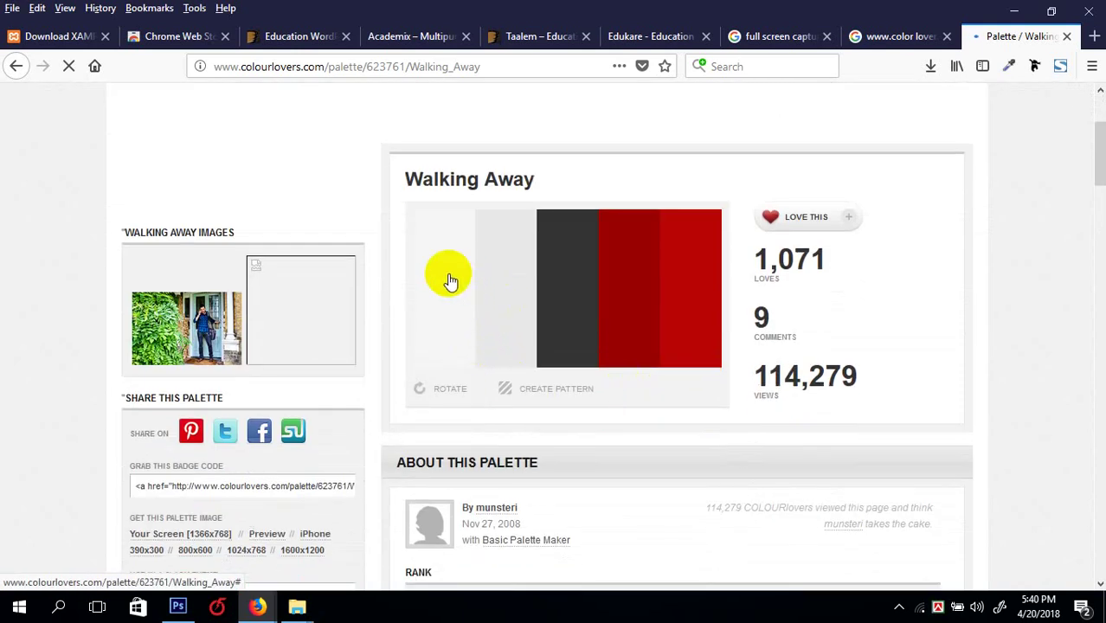
pyautogui.rightClick(595, 300)
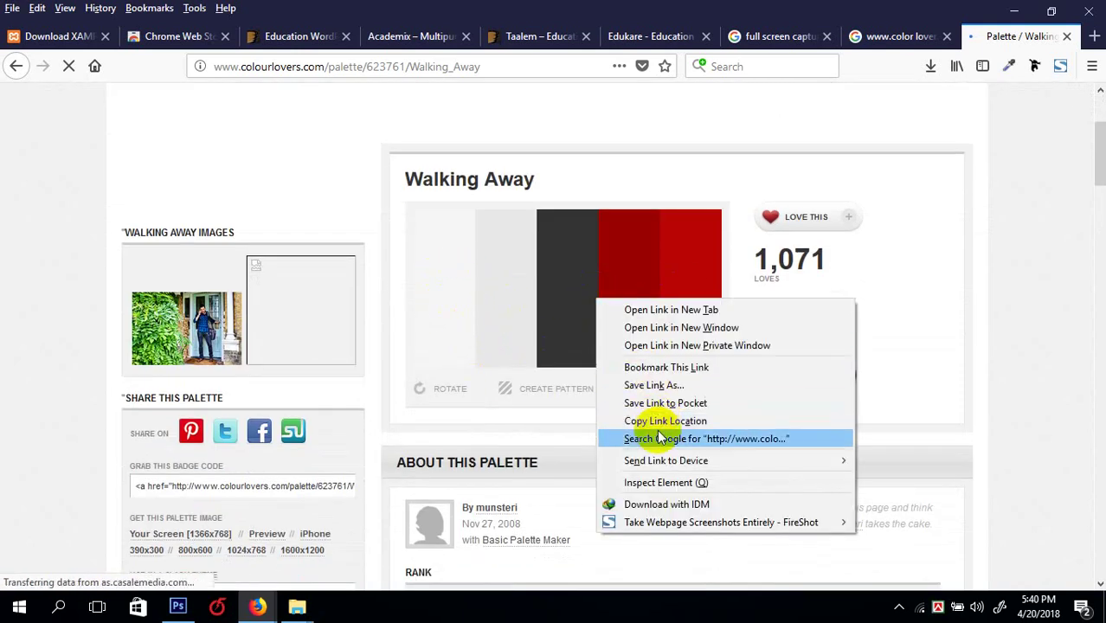
pyautogui.click(523, 394)
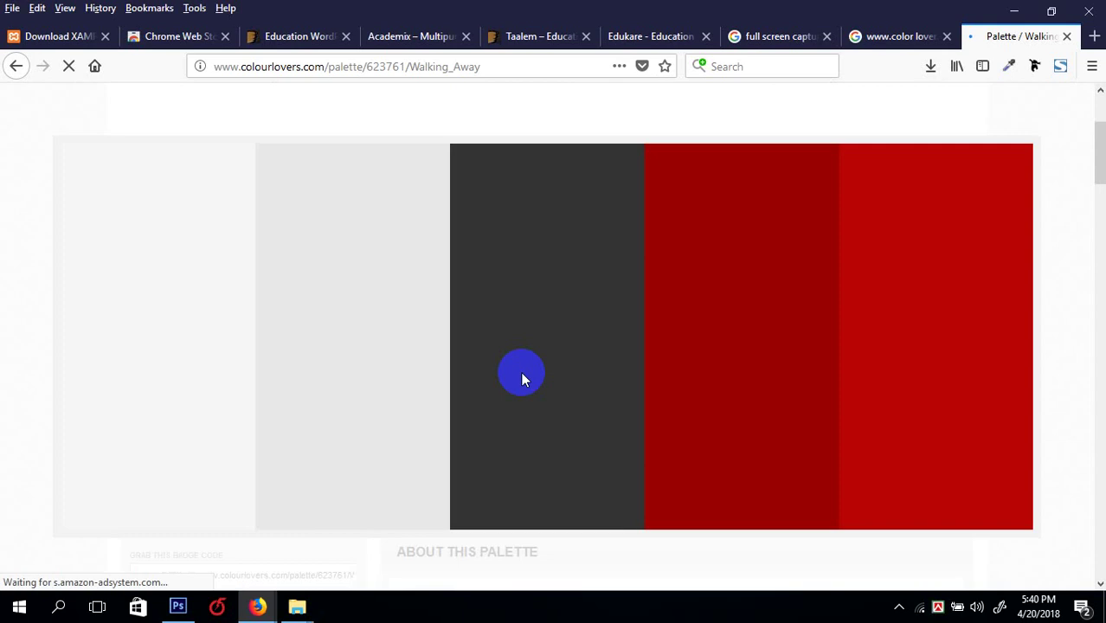
pyautogui.click(592, 353)
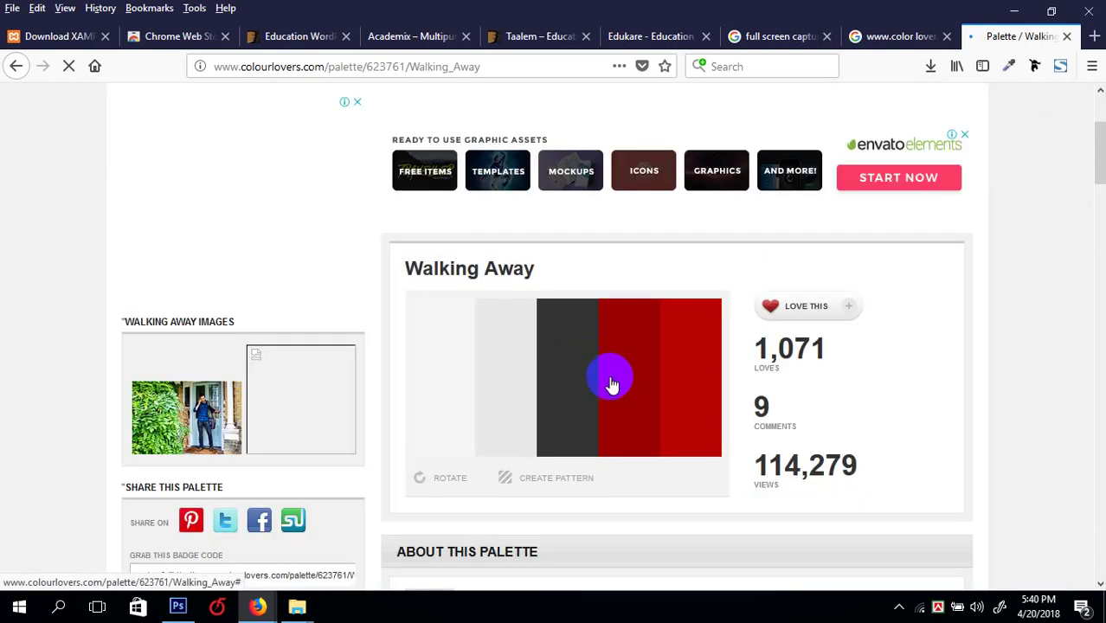
pyautogui.click(610, 379)
pyautogui.rightClick(611, 376)
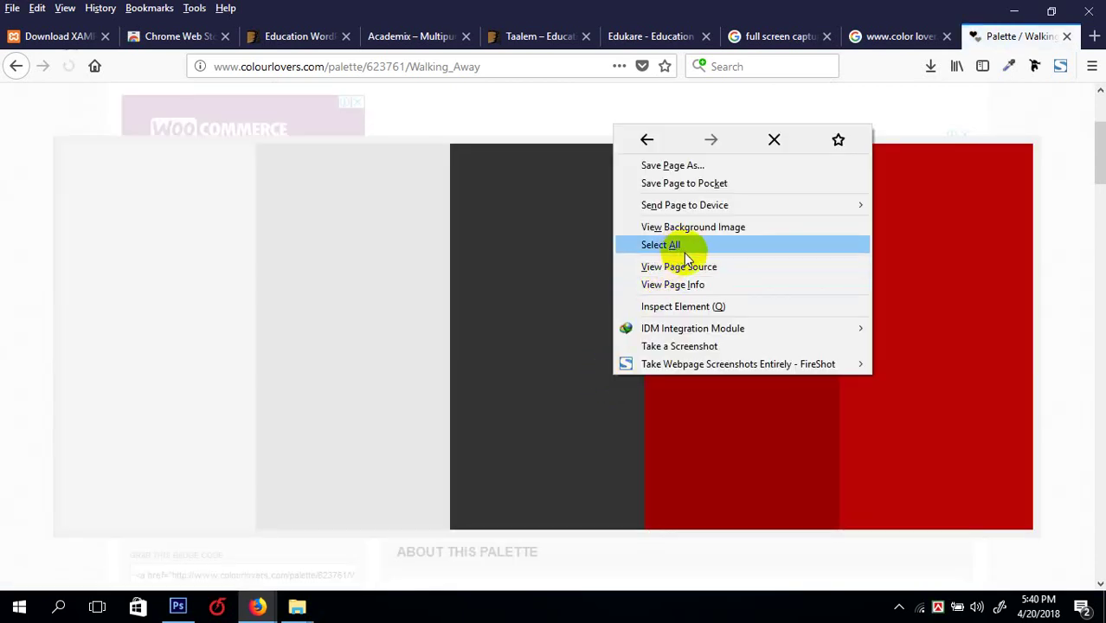
pyautogui.rightClick(525, 256)
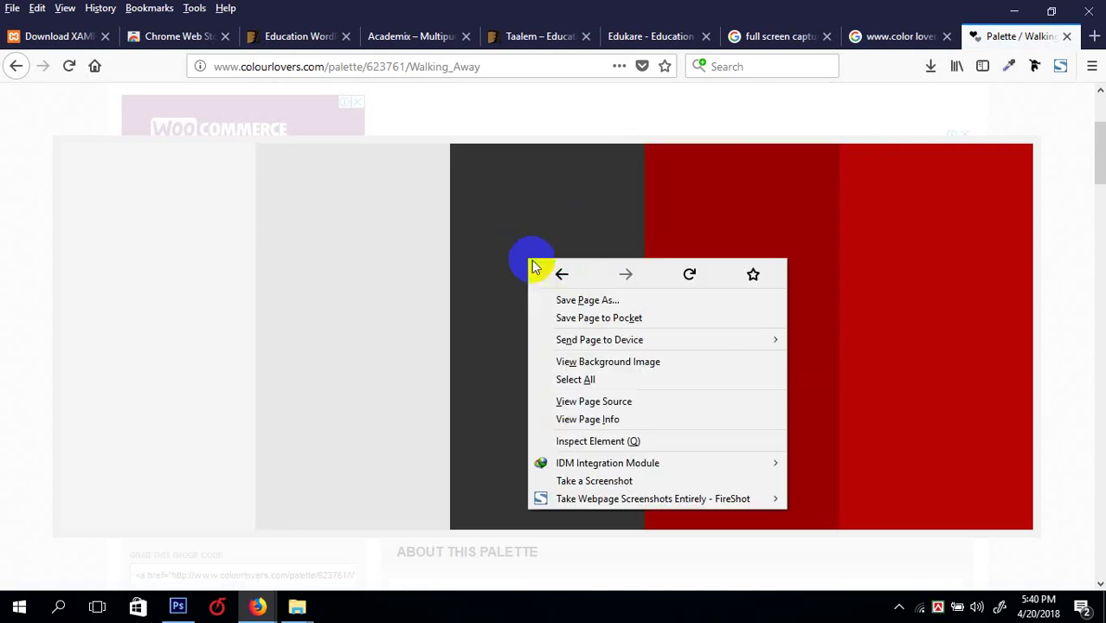
pyautogui.click(553, 269)
pyautogui.click(541, 205)
pyautogui.click(584, 364)
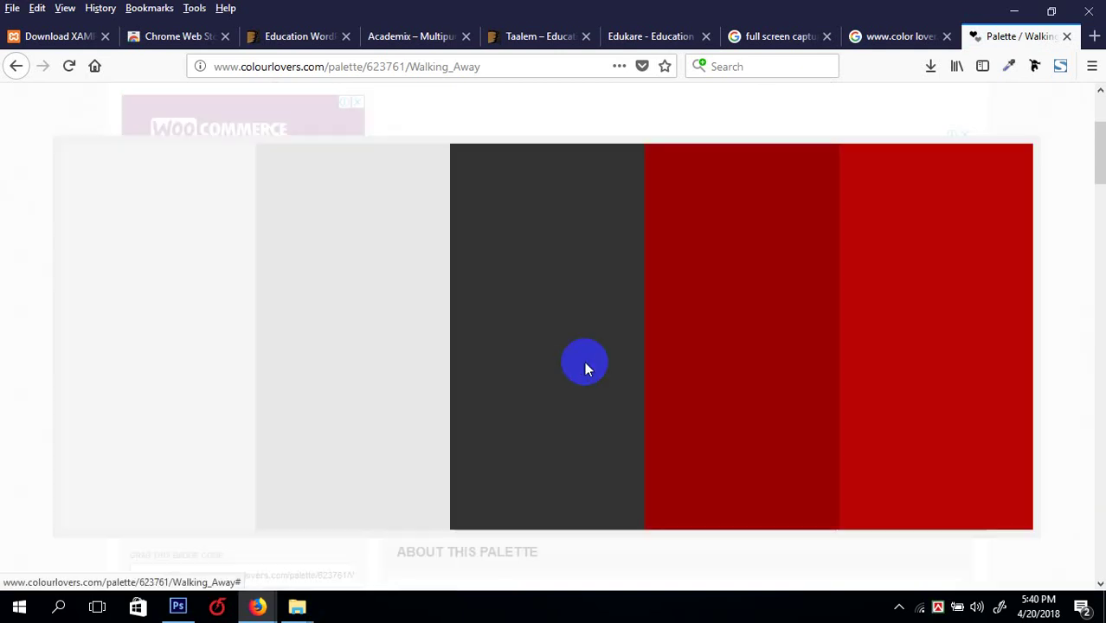
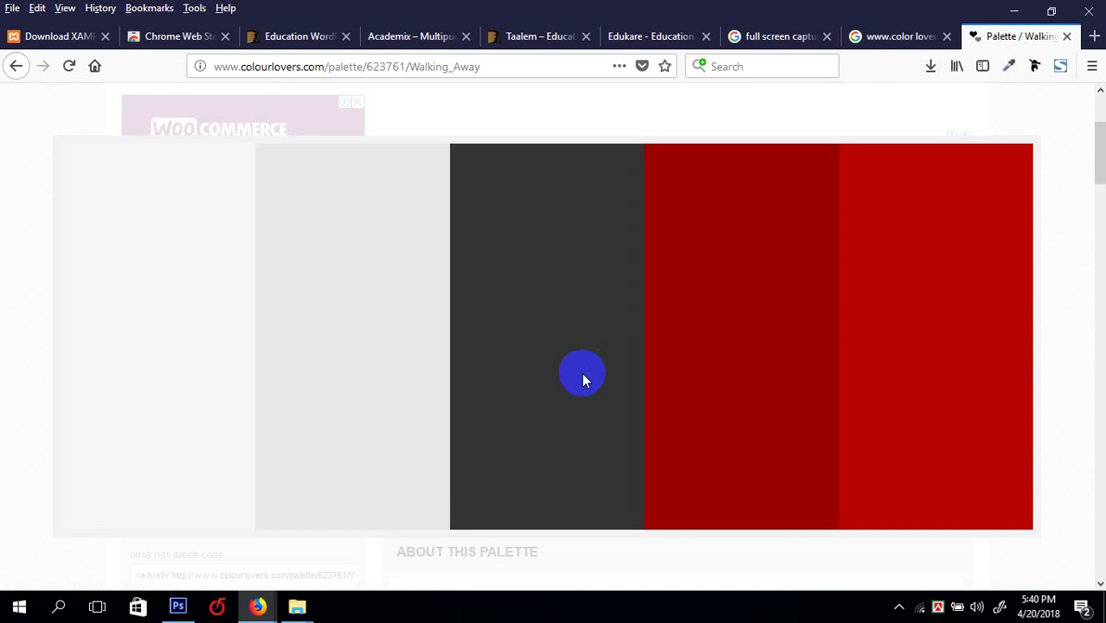
# - Capture a 992x499 screen area covering the light gray, dark gray and two red swatches with Lightshot and copy it
pyautogui.press('Print')
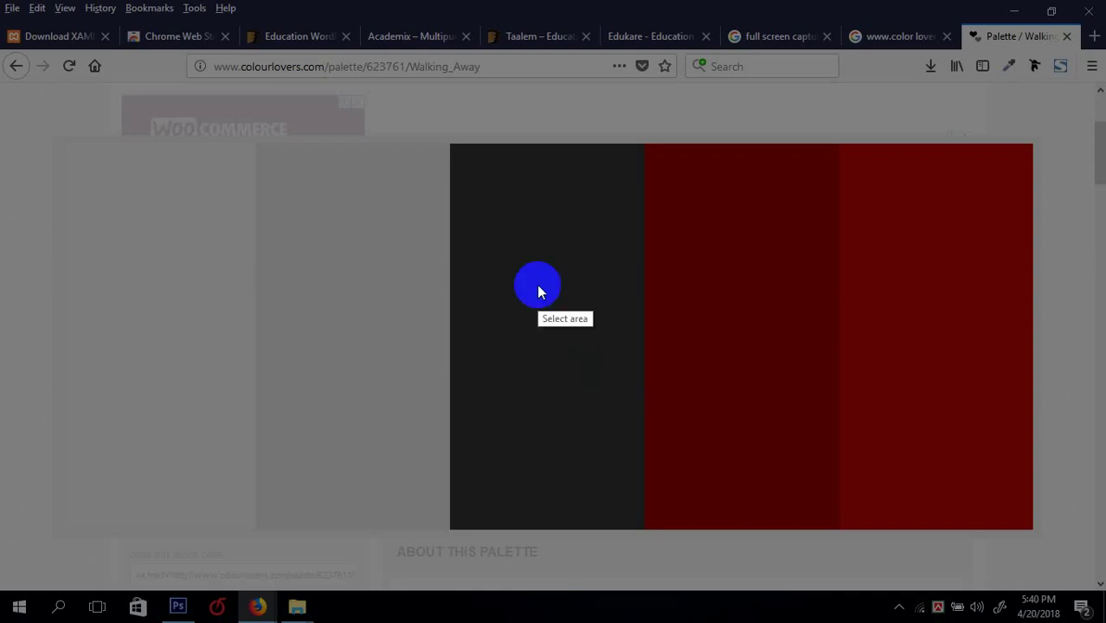
pyautogui.rightClick(521, 223)
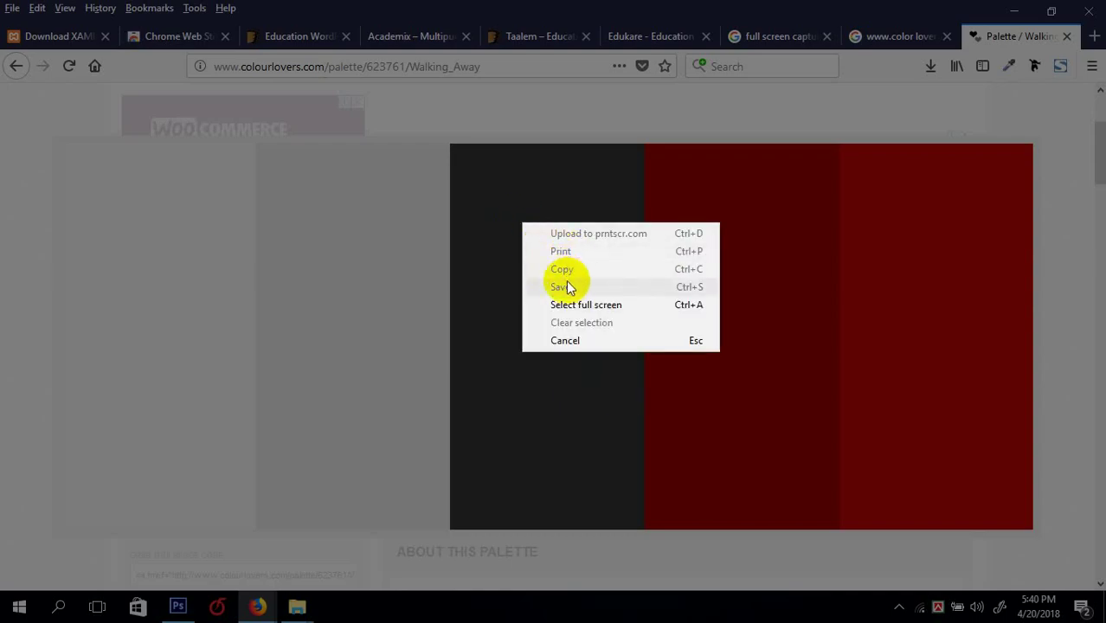
pyautogui.click(508, 275)
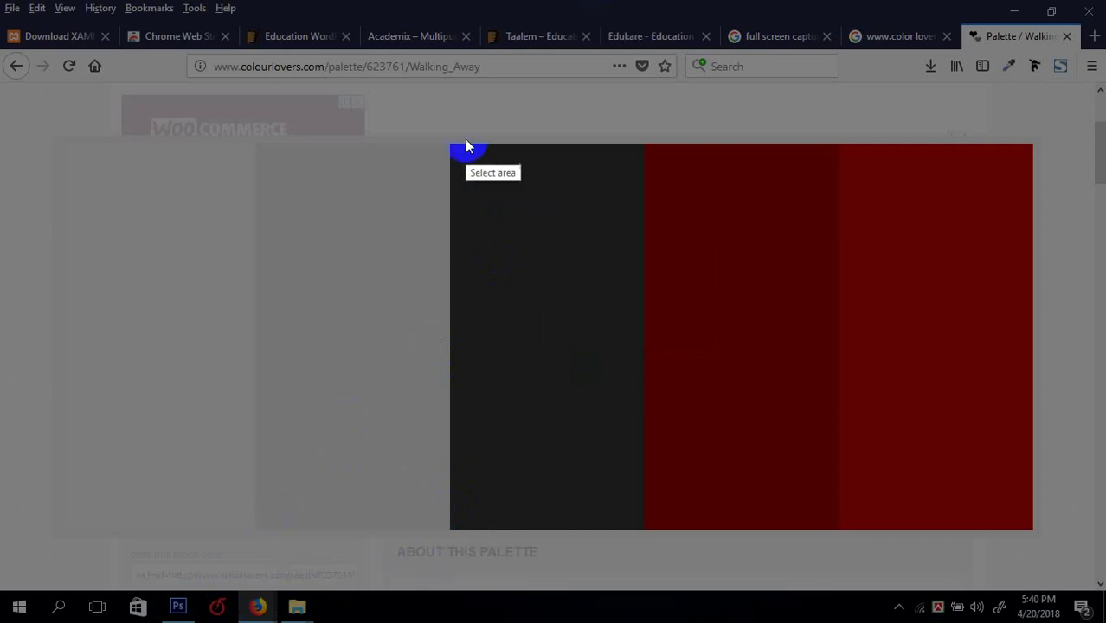
pyautogui.moveTo(256, 140); pyautogui.dragTo(1060, 545)
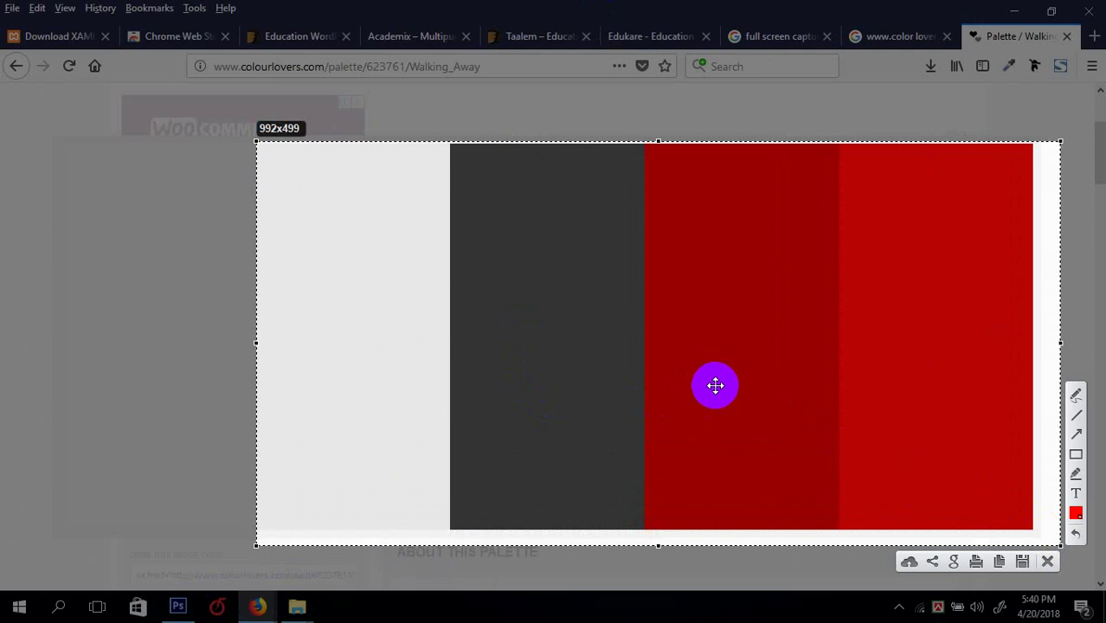
pyautogui.rightClick(719, 394)
pyautogui.click(752, 432)
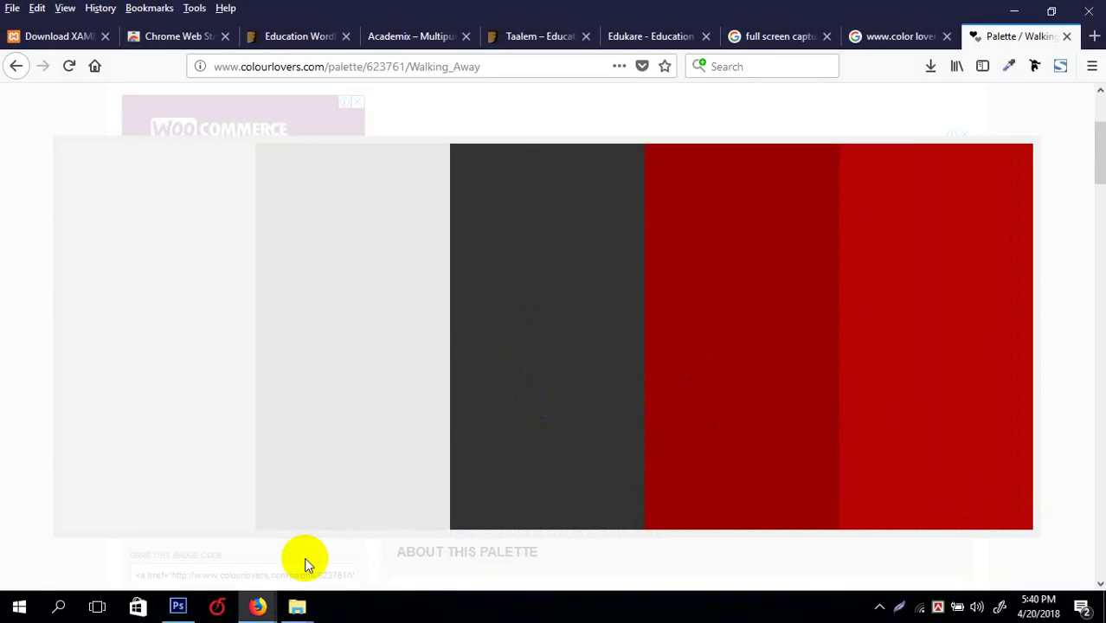
# - Switch to Photoshop, paste the copied palette into the Bootstrap grid template and bring its layer above Rounded Rectangle 1
pyautogui.click(177, 607)
pyautogui.hotkey('ctrl', 'v')
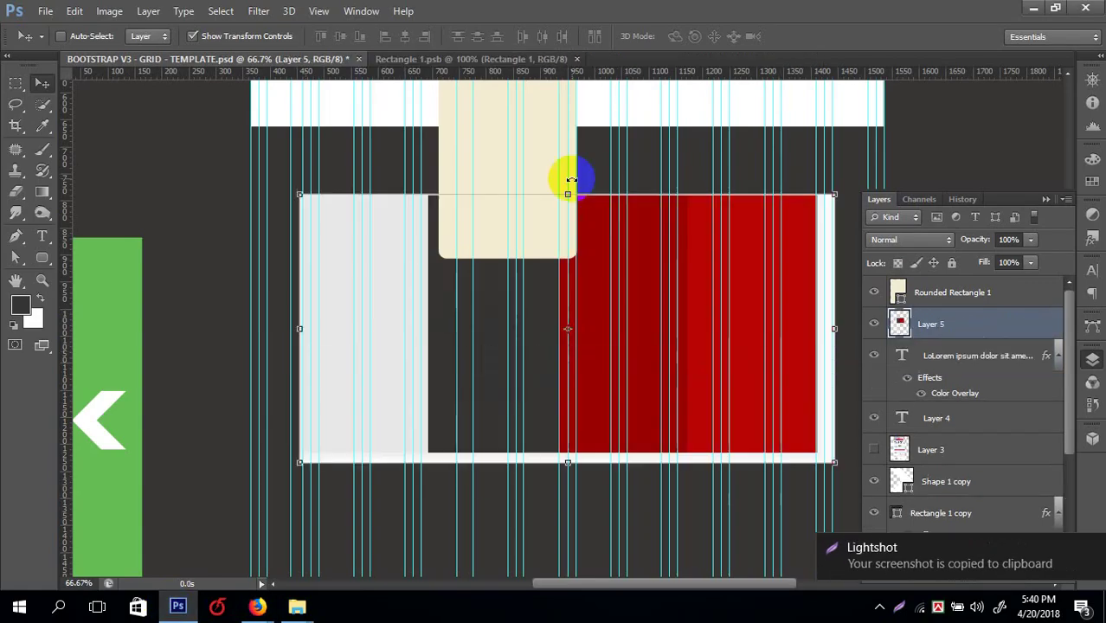
pyautogui.press('Tab')
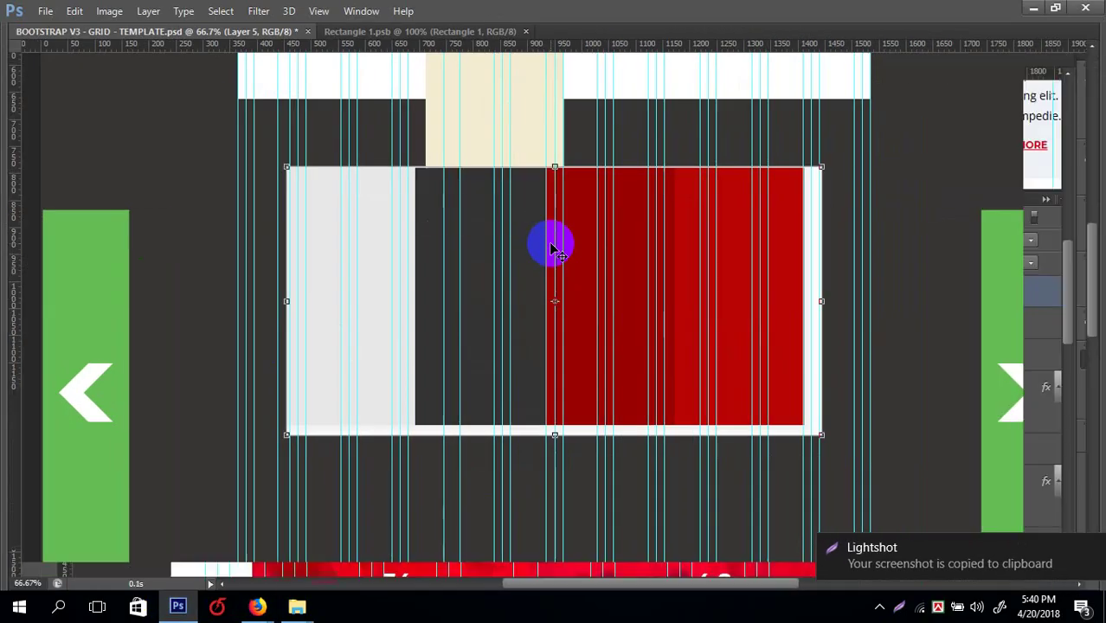
pyautogui.press('Tab')
# - Scale the pasted palette image down to about 320 px wide and apply the transformation
pyautogui.click(849, 194)
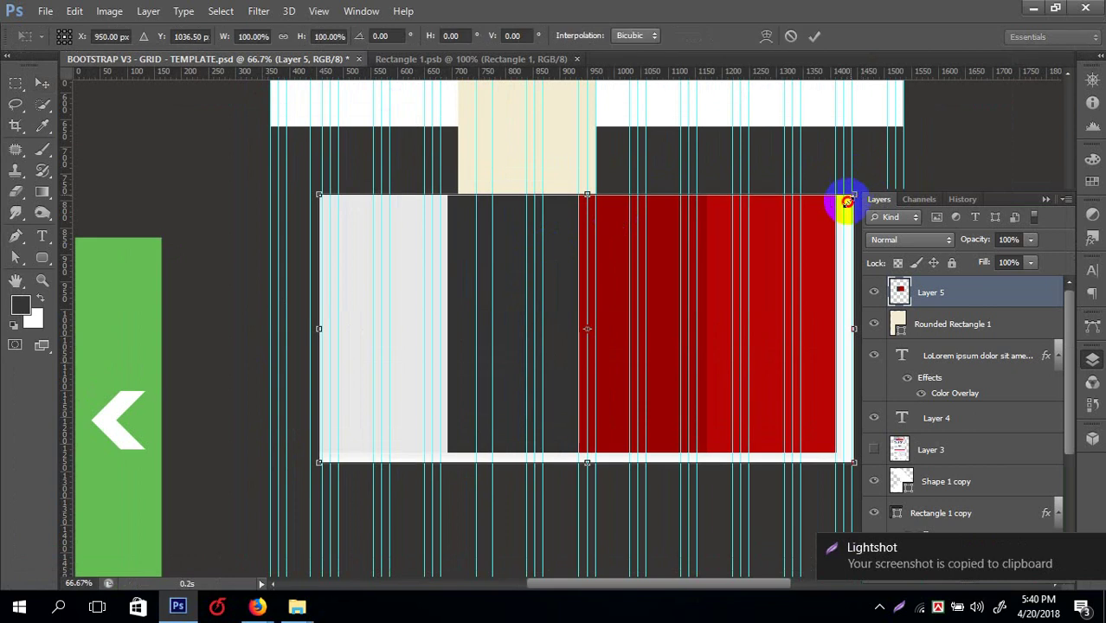
pyautogui.moveTo(846, 201); pyautogui.dragTo(640, 148)
pyautogui.press('Return')
# - Move the palette image off the cream rounded rectangle into the upper right part of the white area
pyautogui.scroll(2, 641, 153)
pyautogui.scroll(-2, 642, 153)
pyautogui.scroll(2, 610, 160)
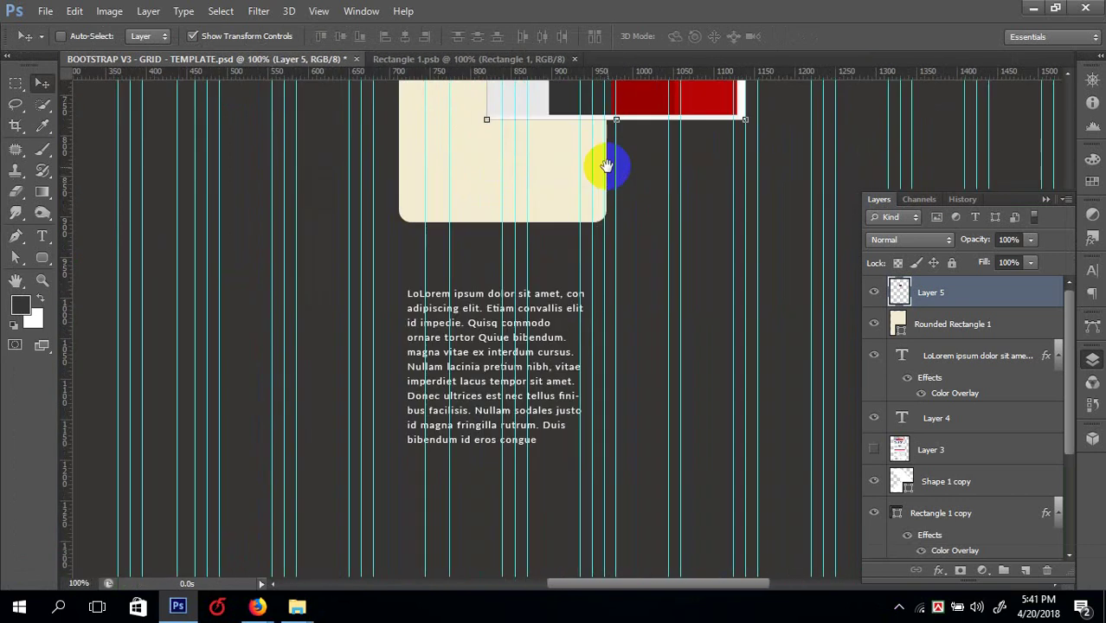
pyautogui.press('Tab')
pyautogui.scroll(2, 610, 290)
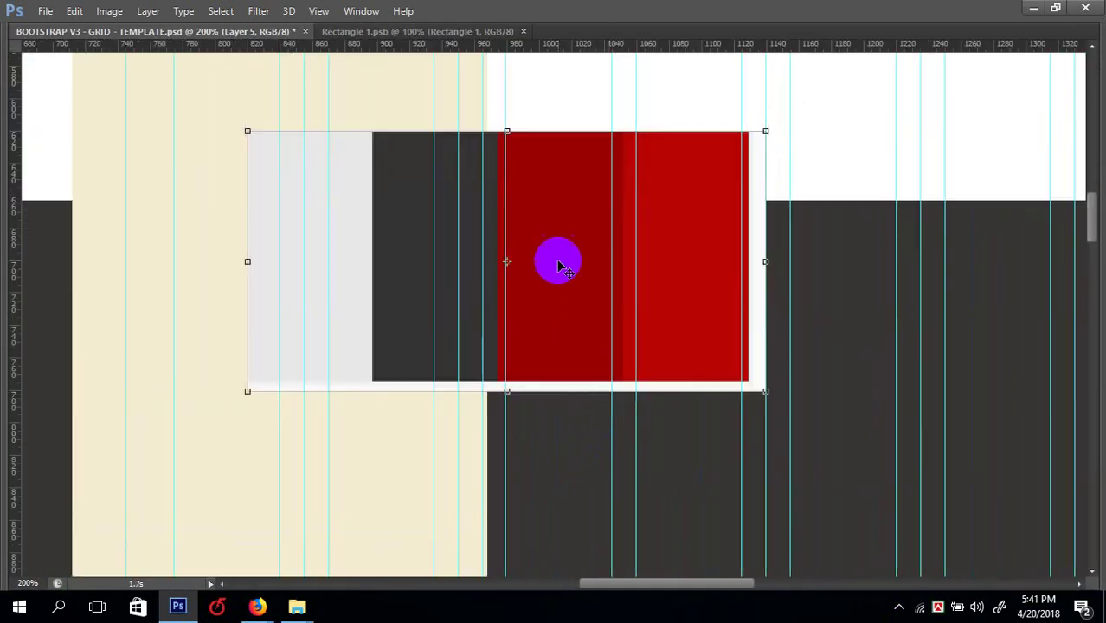
pyautogui.scroll(2, 558, 260)
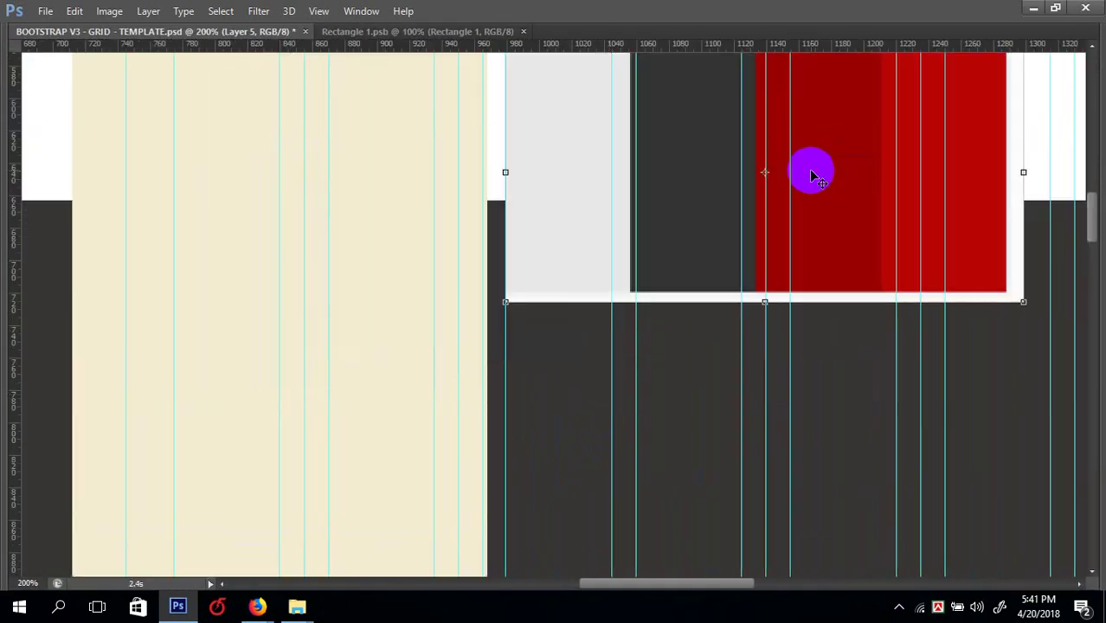
pyautogui.scroll(-4, 796, 171)
pyautogui.moveTo(654, 260); pyautogui.dragTo(679, 162)
pyautogui.scroll(2, 680, 163)
pyautogui.scroll(-4, 683, 328)
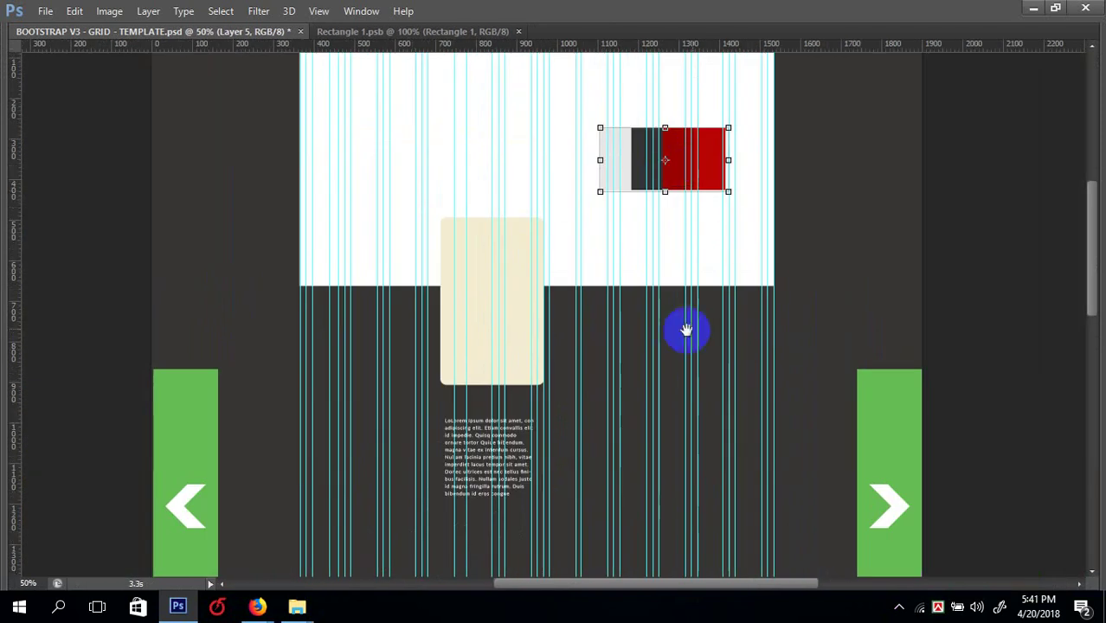
pyautogui.scroll(6, 711, 223)
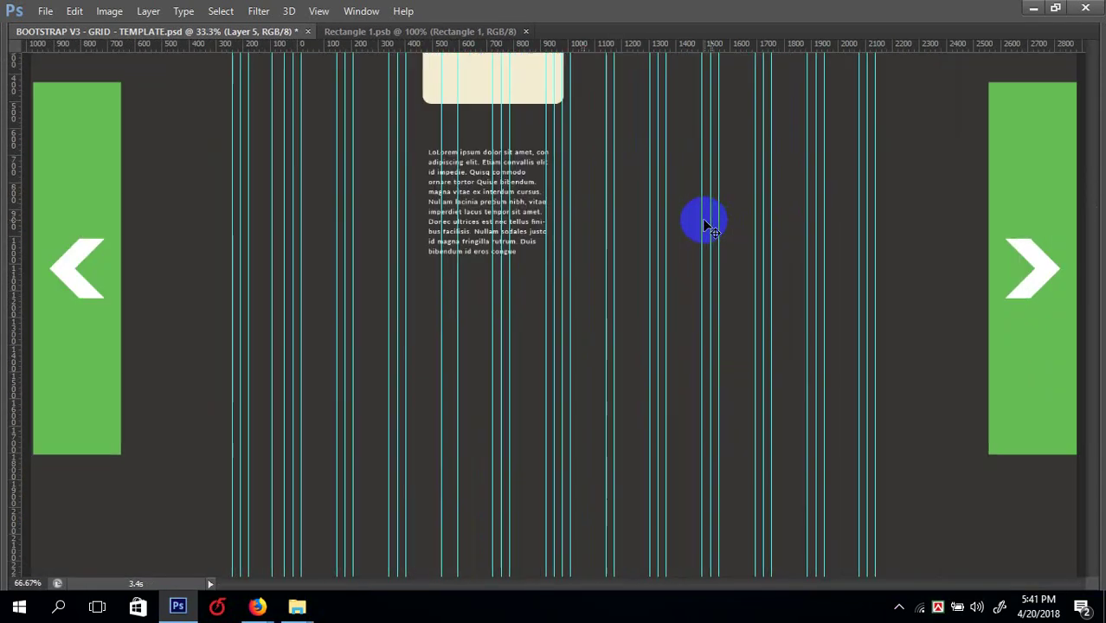
pyautogui.moveTo(727, 307); pyautogui.dragTo(684, 361)
pyautogui.scroll(-5, 685, 362)
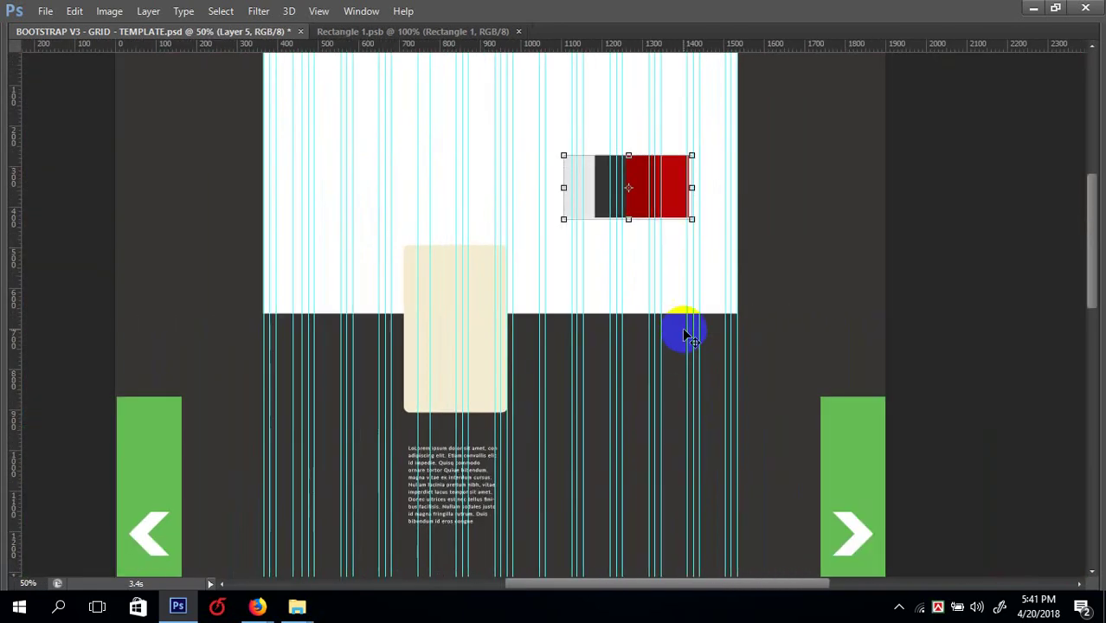
pyautogui.scroll(1, 521, 336)
pyautogui.moveTo(610, 264); pyautogui.dragTo(642, 306)
pyautogui.scroll(1, 596, 358)
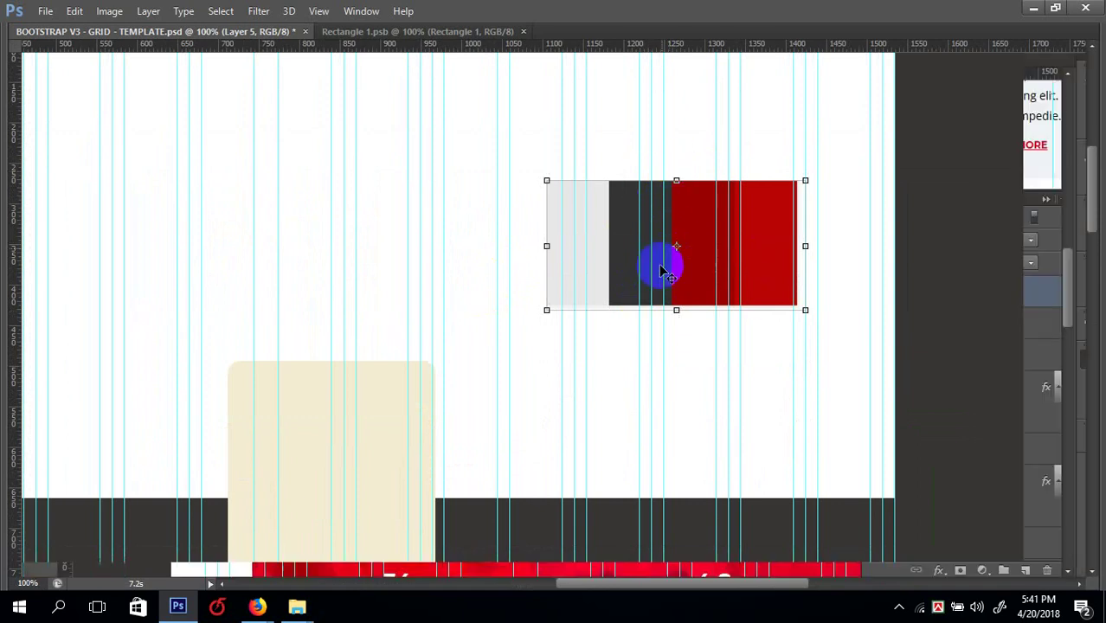
# - Select the cream rounded rectangle's layer and add a Color Overlay effect to it
pyautogui.press('Tab')
pyautogui.click(704, 305)
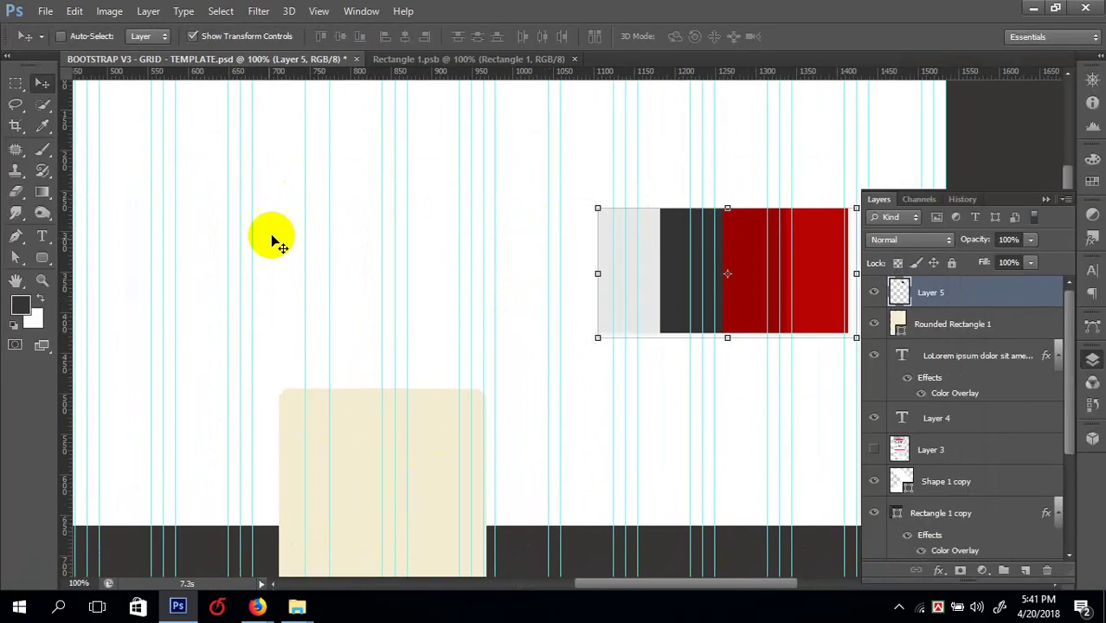
pyautogui.rightClick(439, 437)
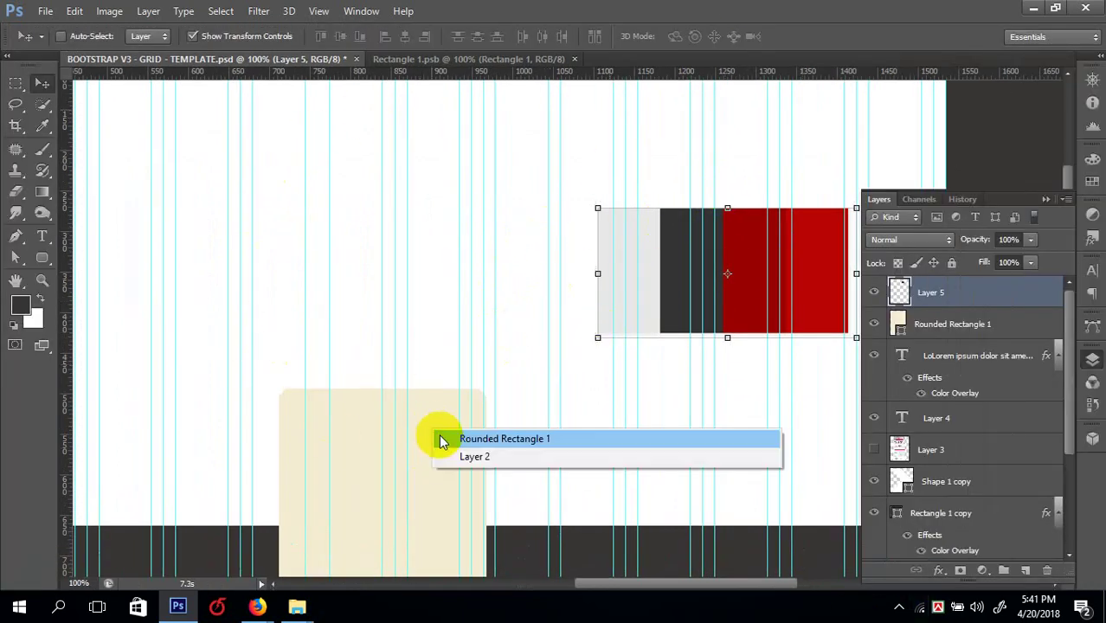
pyautogui.click(504, 439)
pyautogui.click(938, 571)
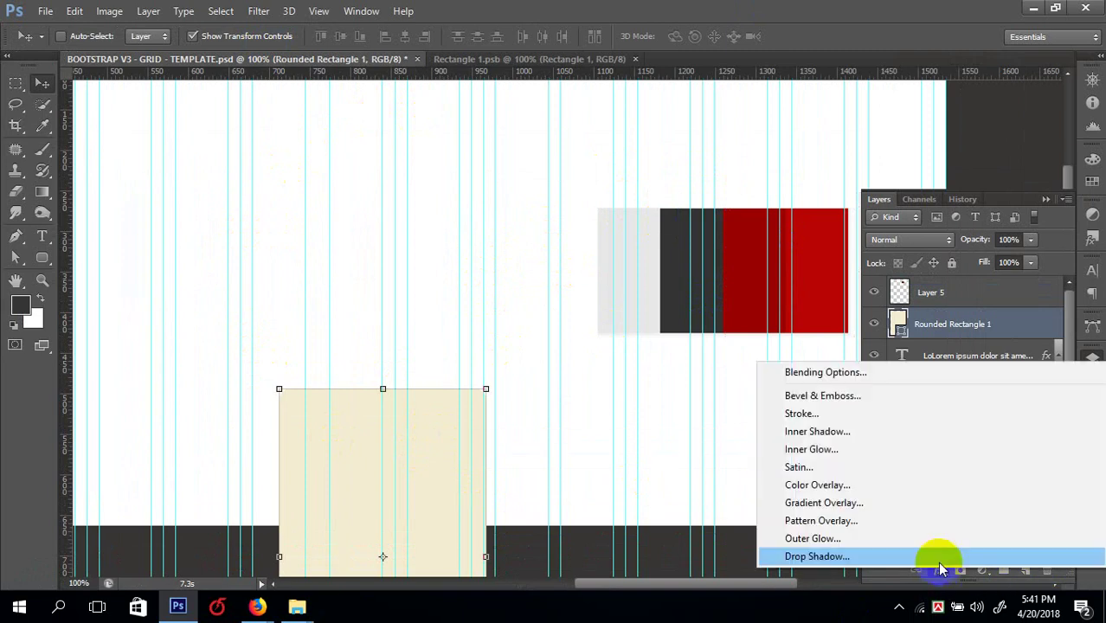
pyautogui.click(833, 483)
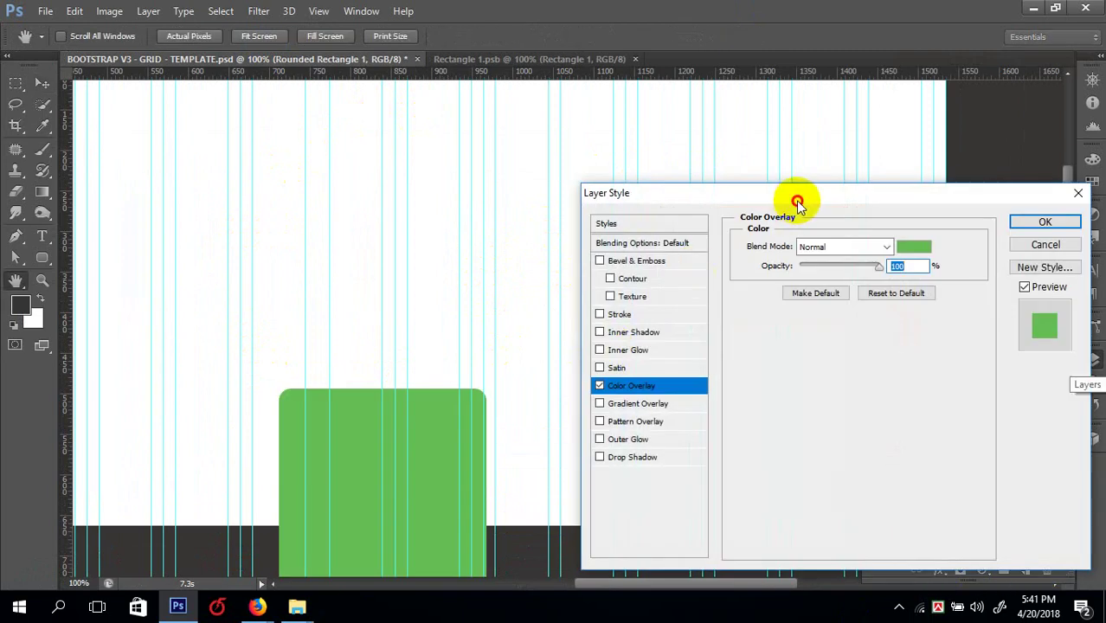
# - Set the rectangle's overlay color to the palette's dark gray, 333333, and apply the layer style
pyautogui.moveTo(797, 201); pyautogui.dragTo(229, 251)
pyautogui.click(365, 307)
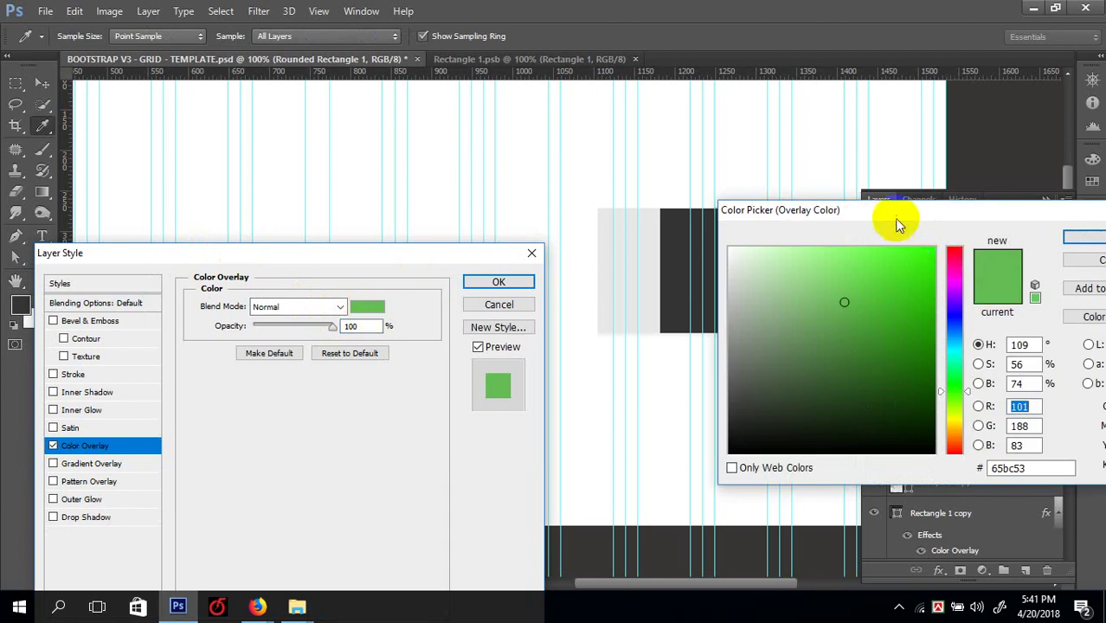
pyautogui.moveTo(897, 220); pyautogui.dragTo(1104, 213)
pyautogui.click(813, 254)
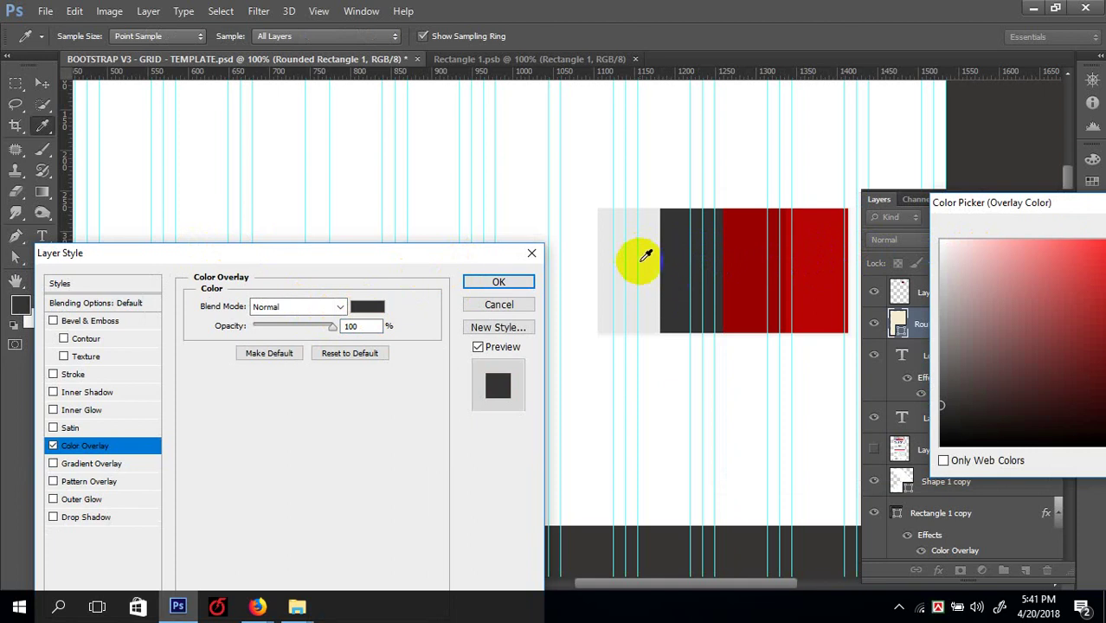
pyautogui.click(692, 271)
pyautogui.moveTo(973, 208); pyautogui.dragTo(612, 198)
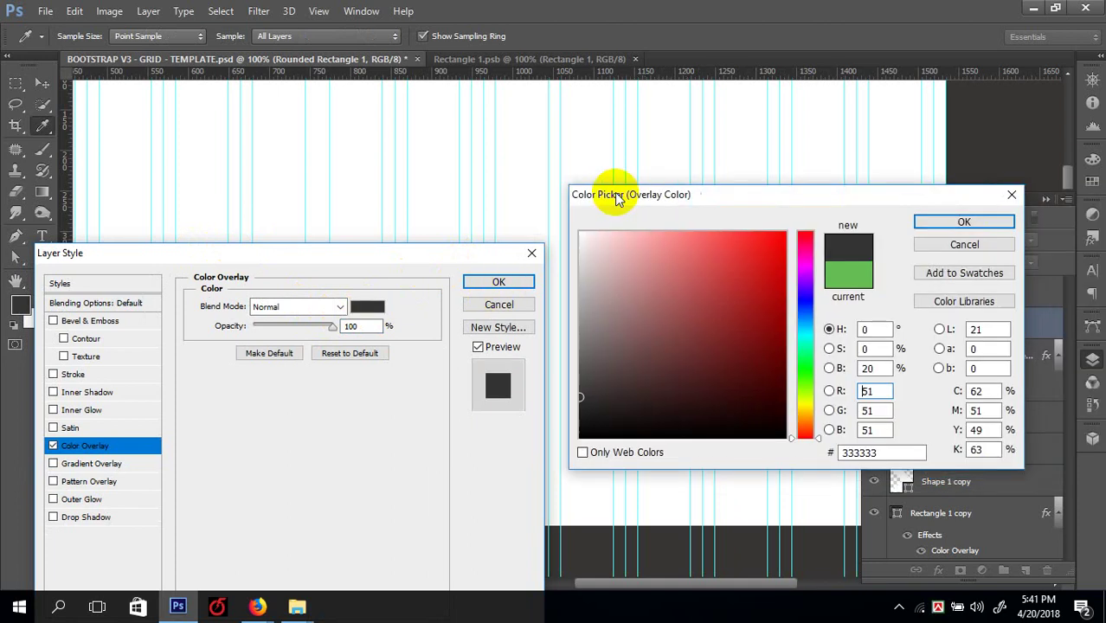
pyautogui.click(964, 222)
pyautogui.click(498, 281)
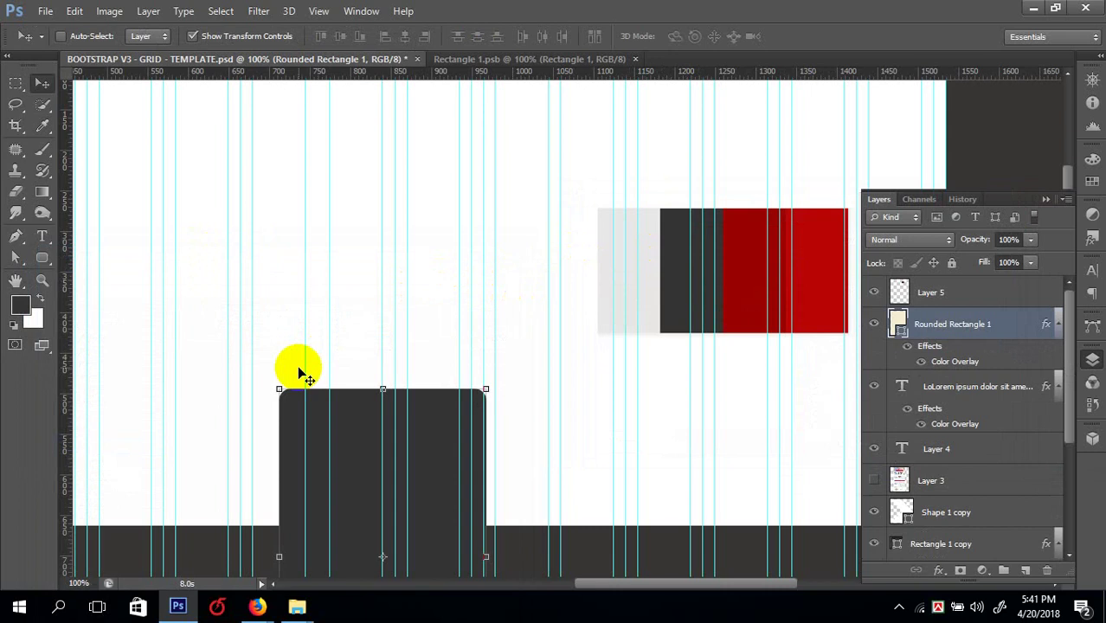
pyautogui.hotkey('ctrl', '+')
pyautogui.hotkey('ctrl', '+')
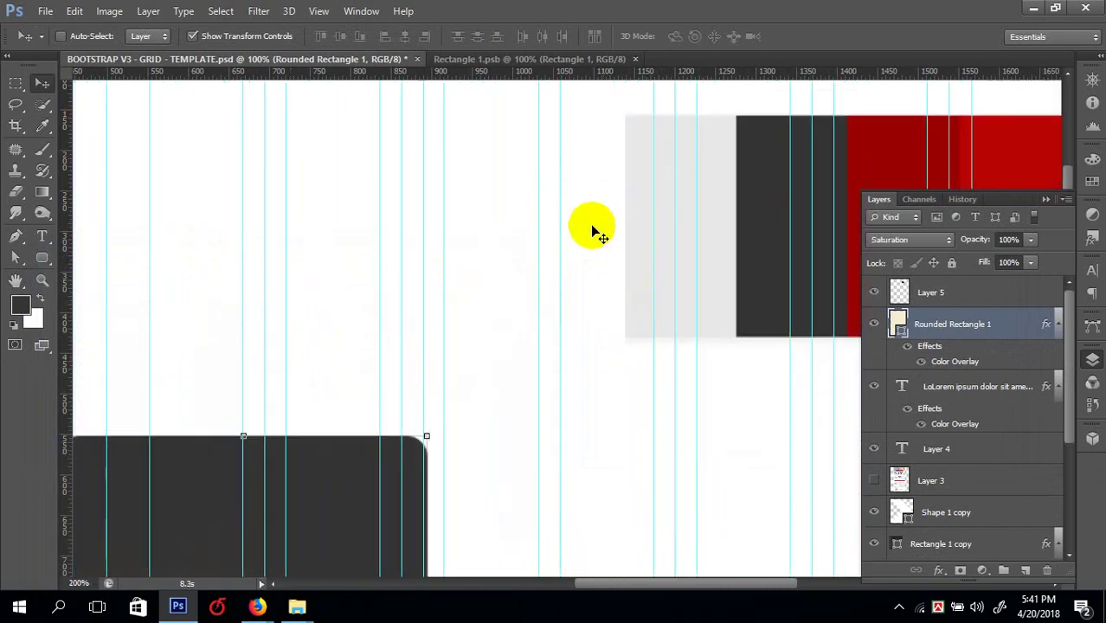
pyautogui.hotkey('ctrl', '-')
pyautogui.hotkey('ctrl', '-')
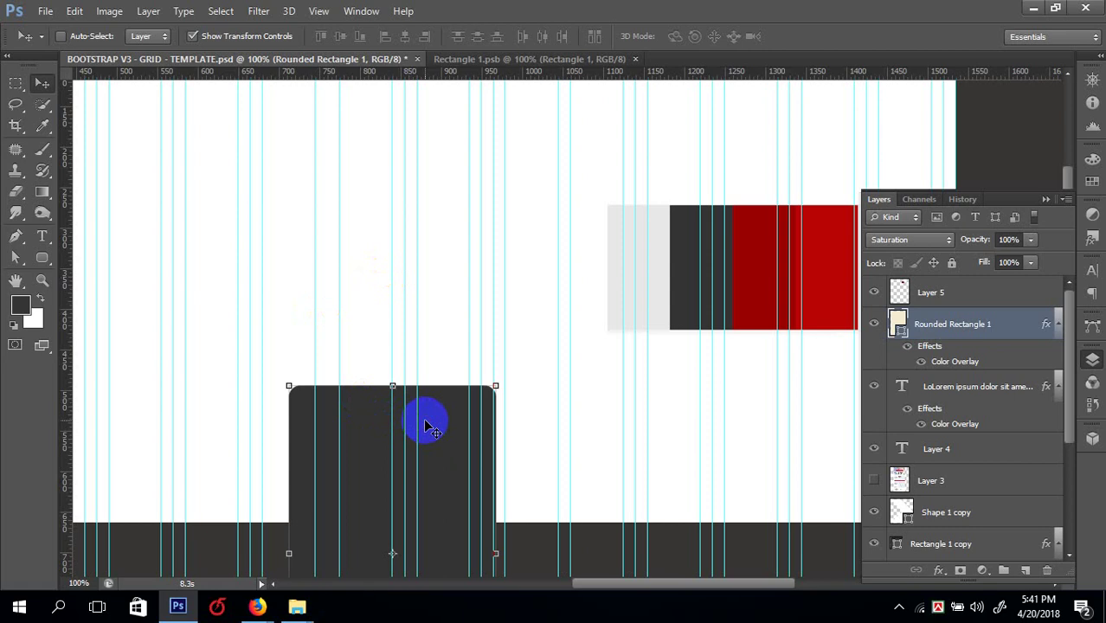
pyautogui.hotkey('ctrl', '-')
pyautogui.click(474, 421)
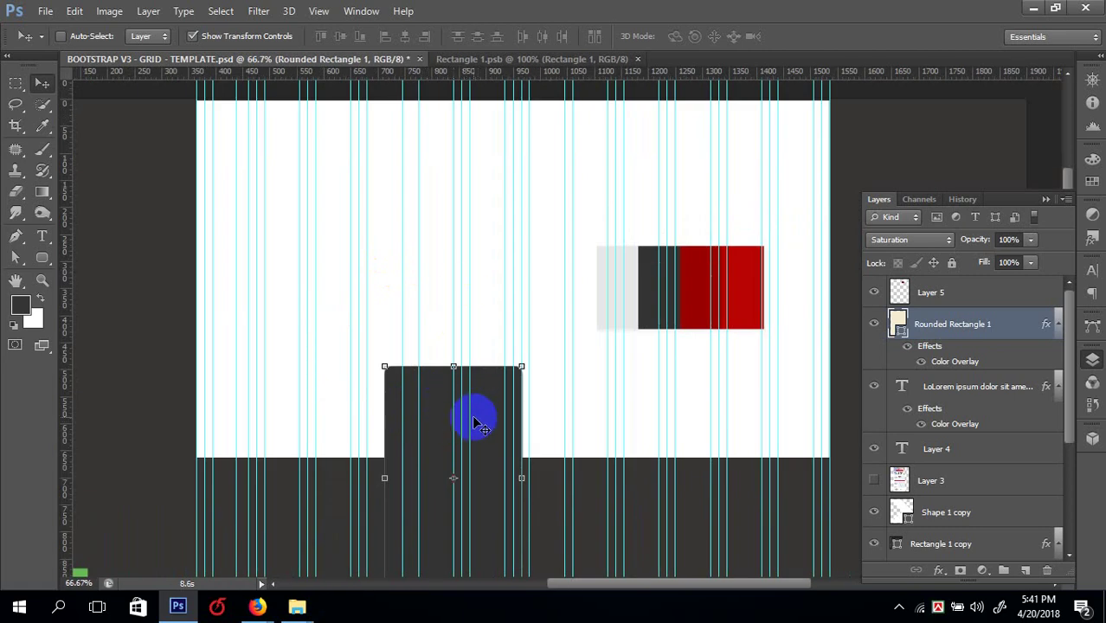
pyautogui.rightClick(485, 421)
pyautogui.click(485, 430)
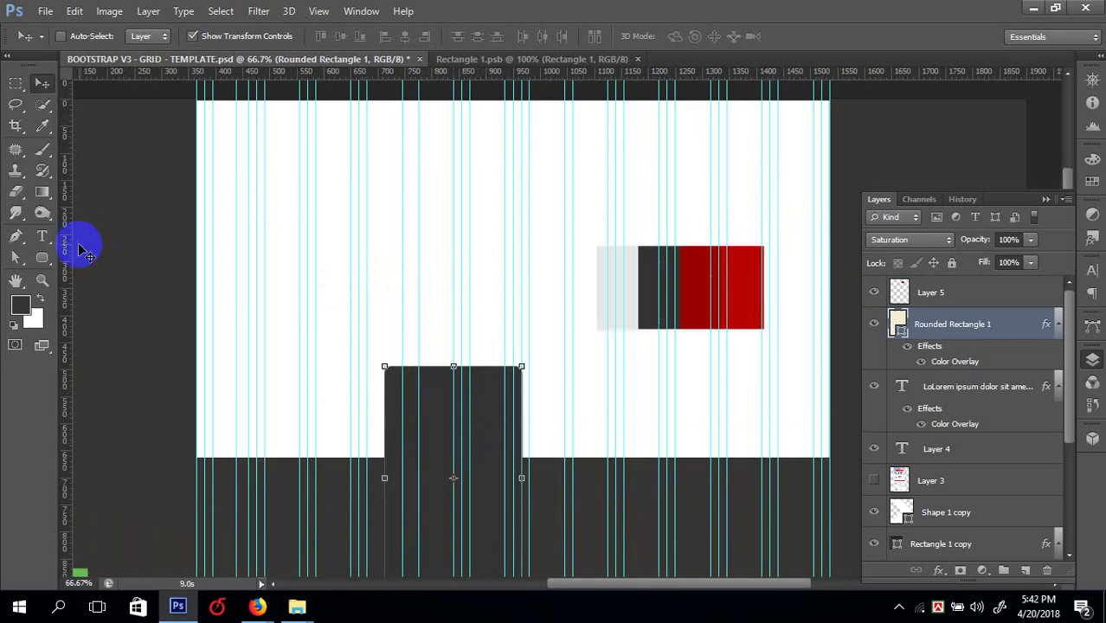
pyautogui.click(47, 245)
pyautogui.click(416, 233)
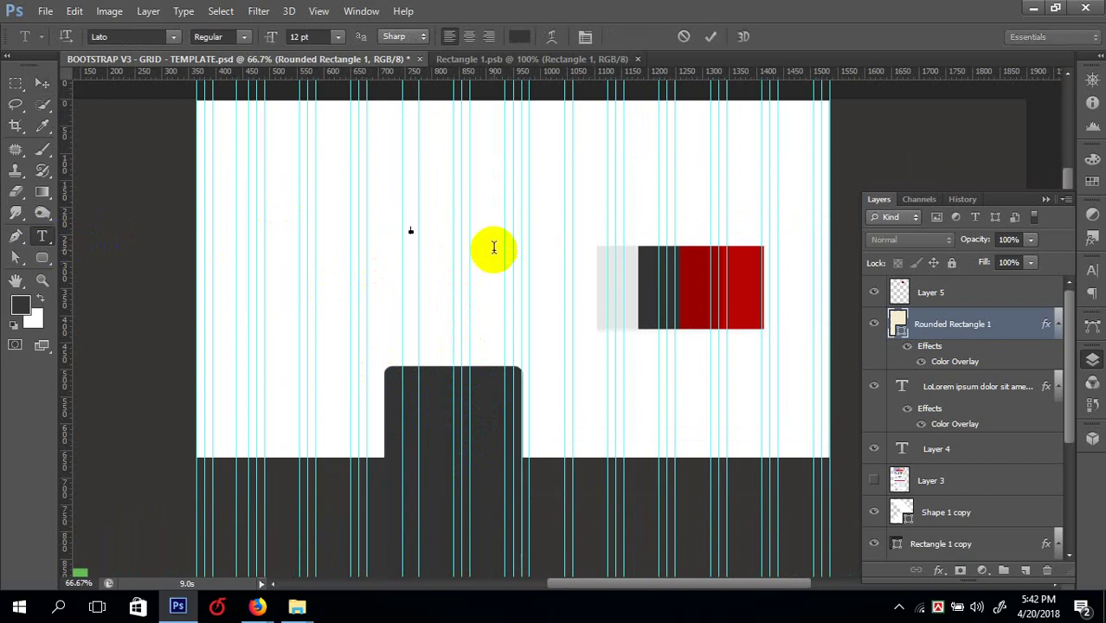
pyautogui.scroll(-3, 493, 250)
pyautogui.scroll(2, 497, 248)
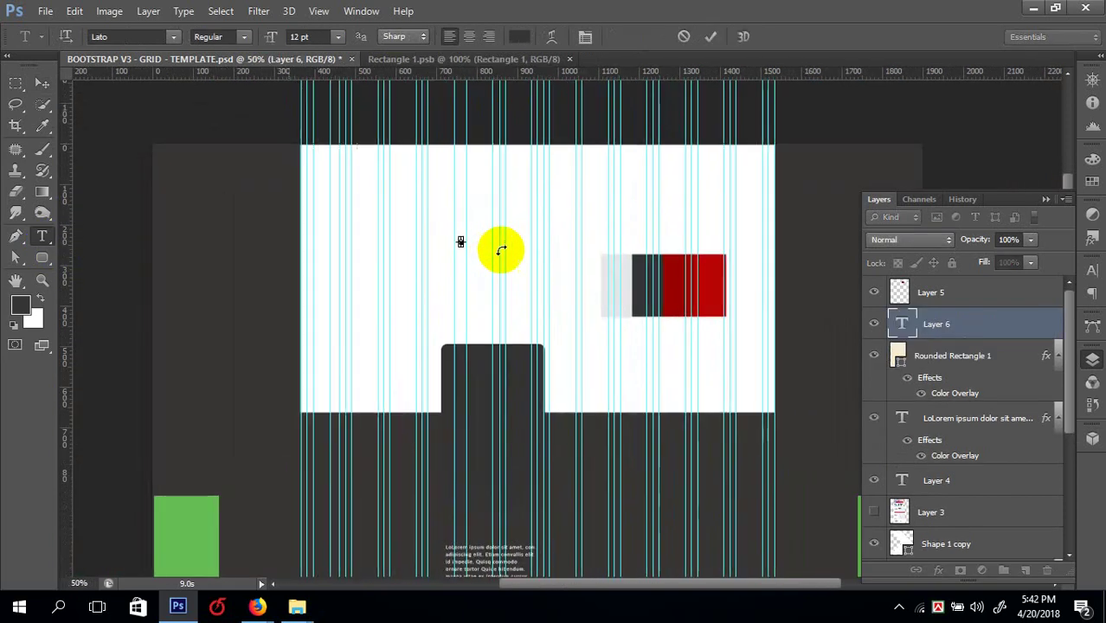
pyautogui.click(44, 85)
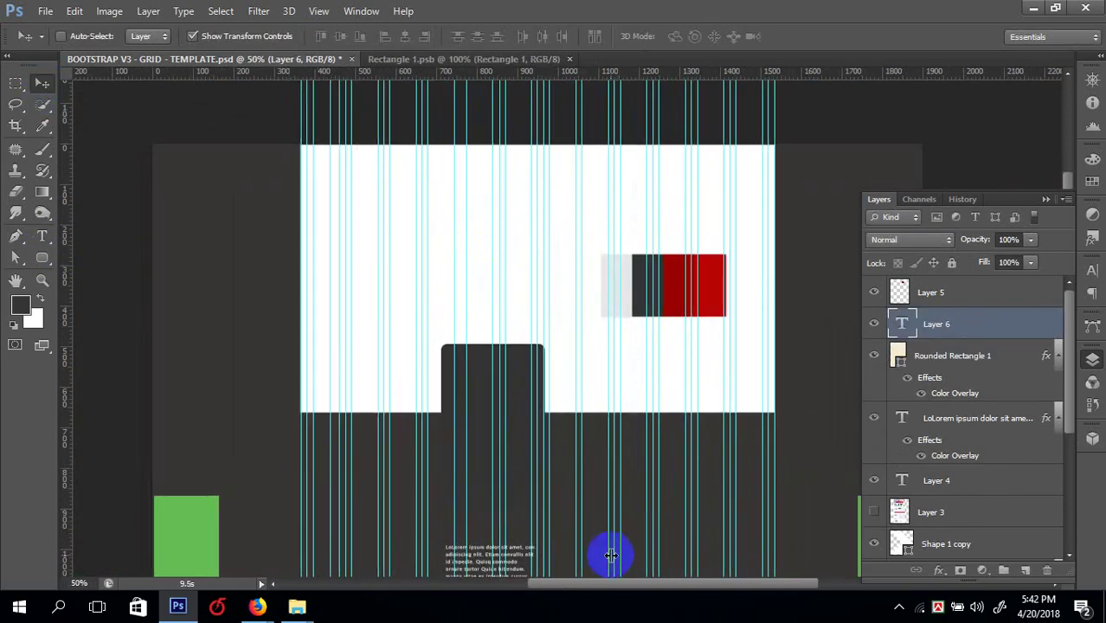
# - Move the lorem ipsum paragraph up into the white area and bring its layer to the front
pyautogui.rightClick(467, 550)
pyautogui.click(506, 520)
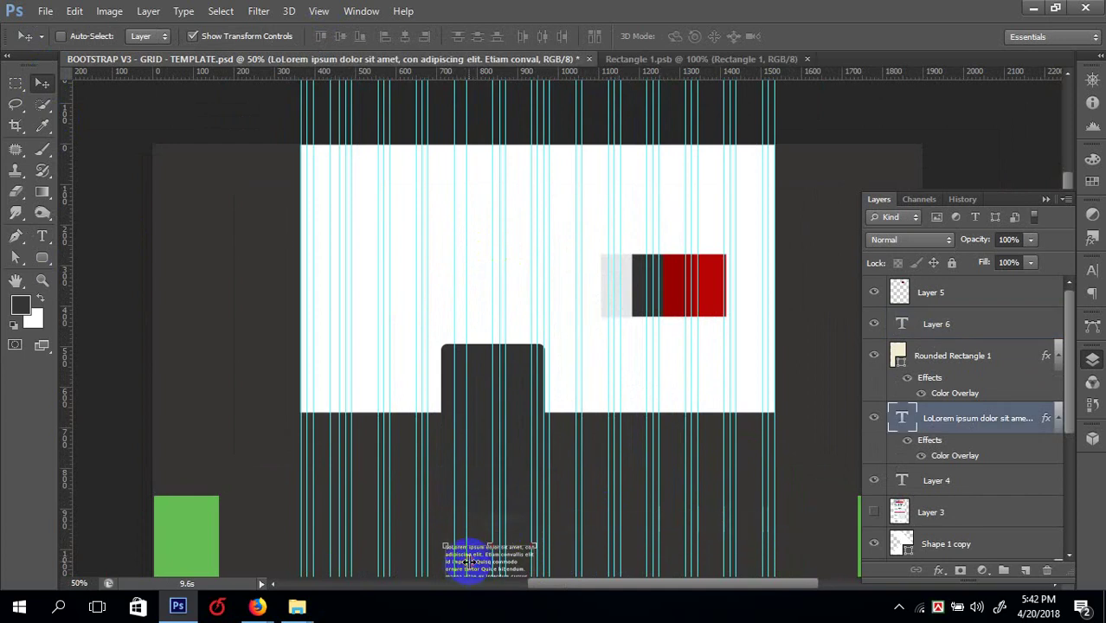
pyautogui.moveTo(477, 564); pyautogui.dragTo(500, 102)
pyautogui.hotkey('ctrl', '+')
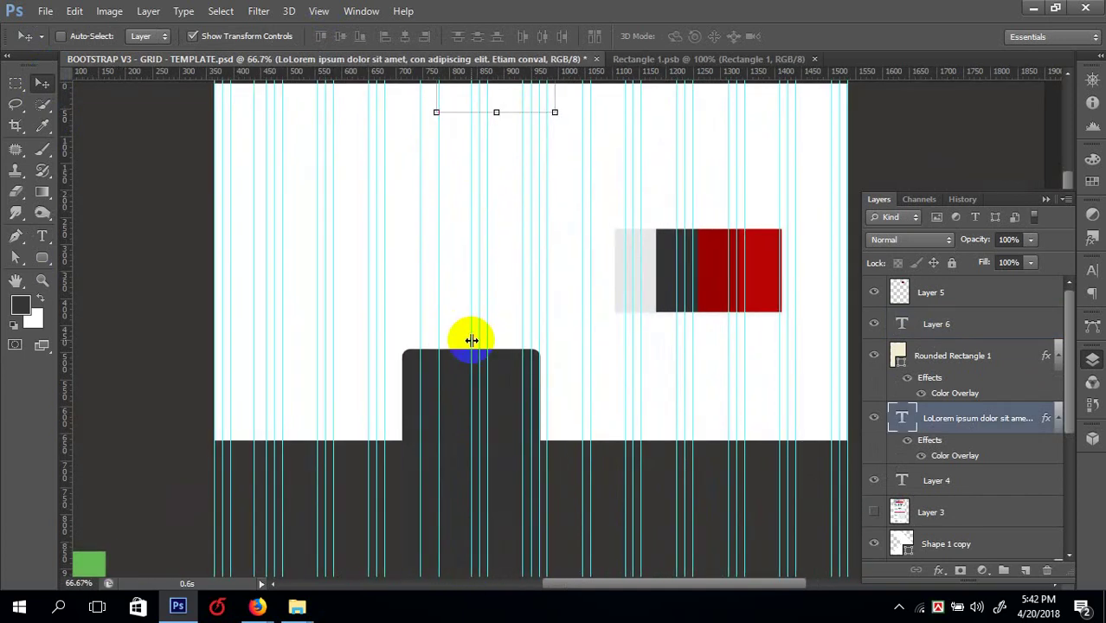
pyautogui.hotkey('ctrl', '1')
pyautogui.scroll(5, 501, 329)
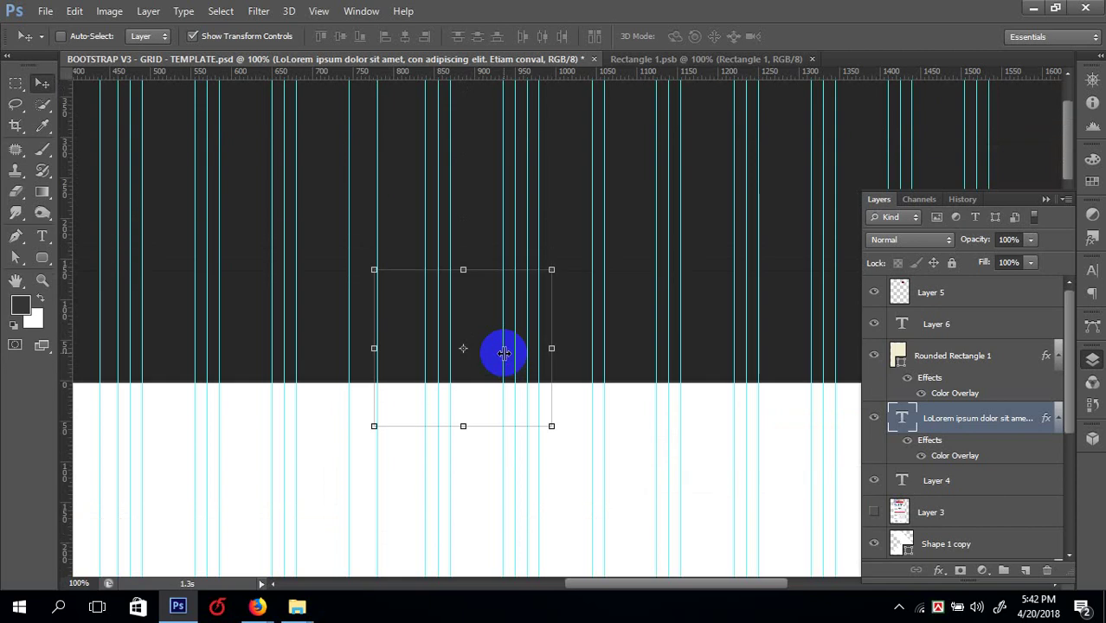
pyautogui.hotkey('ctrl', 'shift', ']')
pyautogui.moveTo(488, 327); pyautogui.dragTo(488, 454)
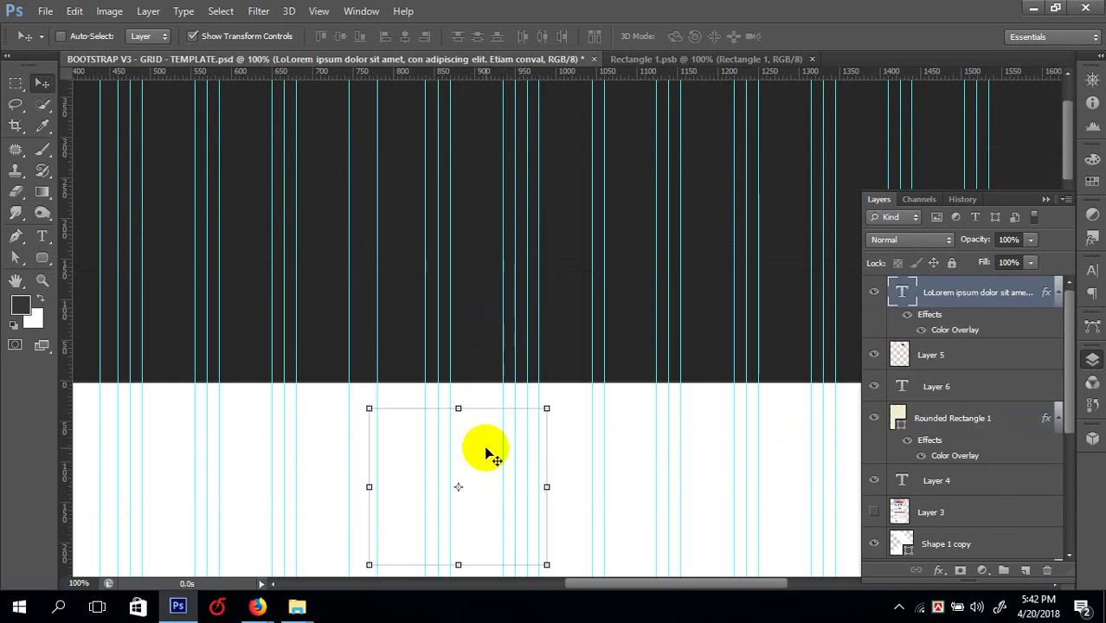
# - Change the paragraph's Color Overlay from white to the palette's dark gray swatch and apply the layer style
pyautogui.hotkey('ctrl', '-')
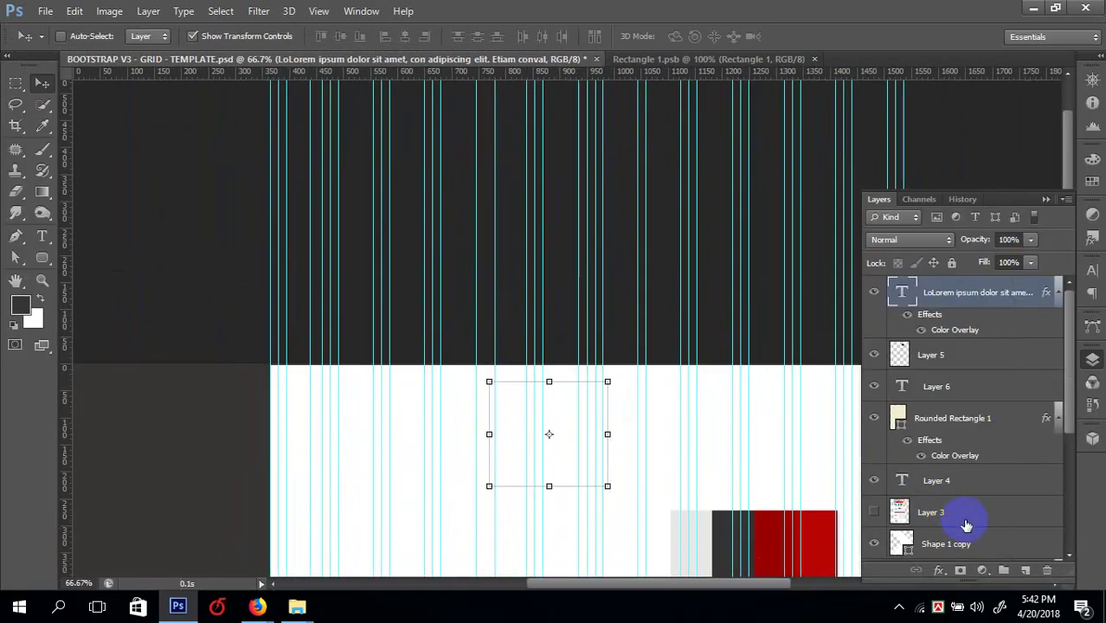
pyautogui.click(939, 569)
pyautogui.click(865, 484)
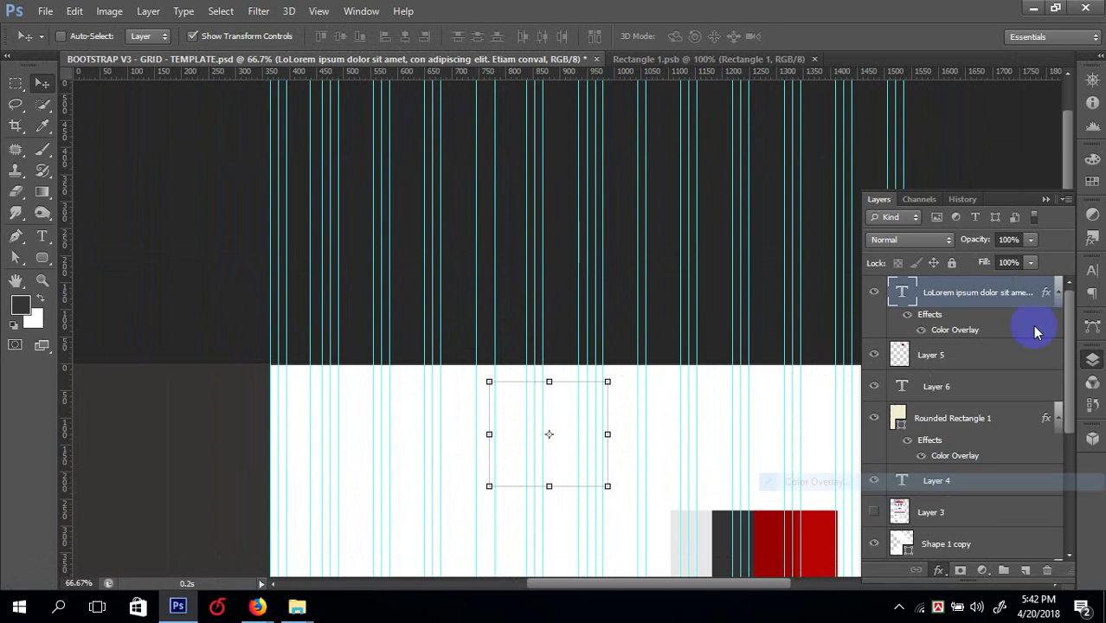
pyautogui.click(367, 308)
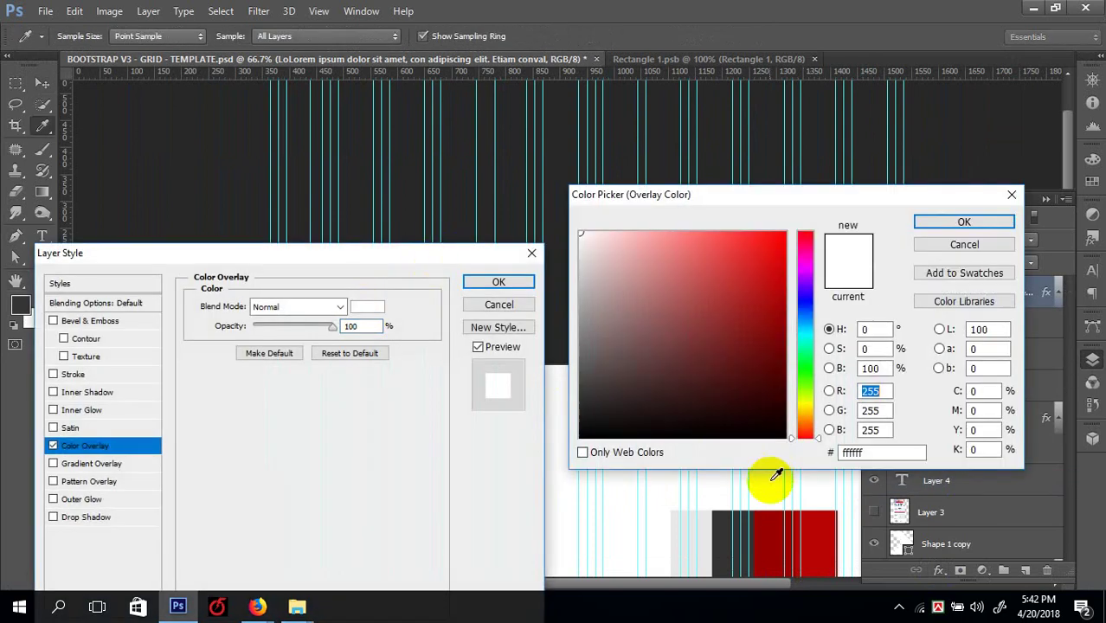
pyautogui.click(731, 523)
pyautogui.click(969, 222)
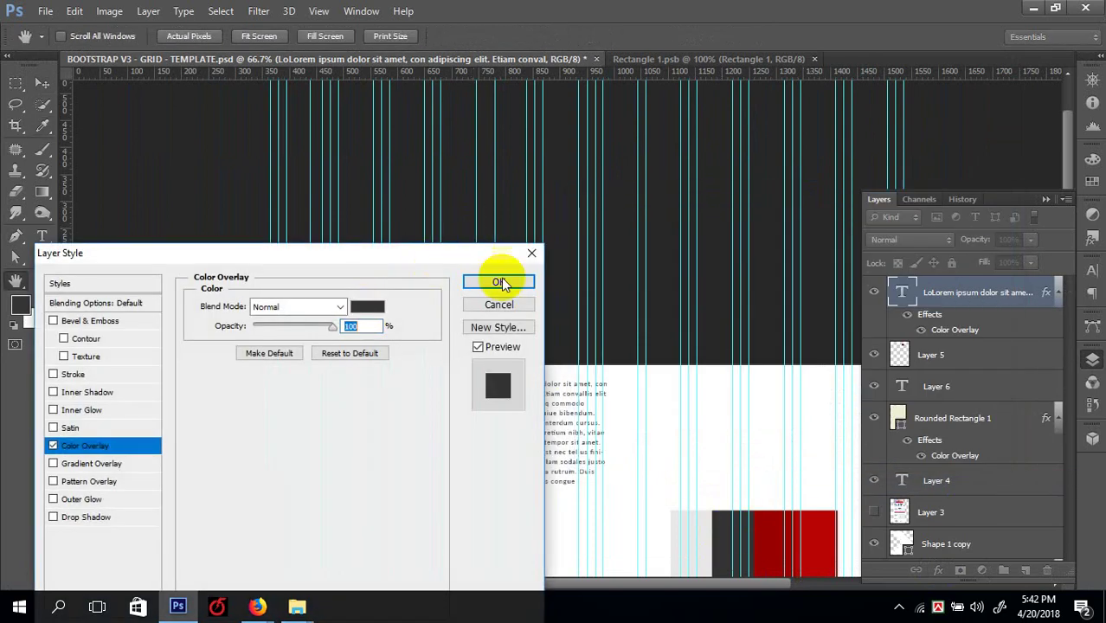
pyautogui.click(499, 282)
# - Move the palette image next to the lorem ipsum paragraph so its light gray swatch overlaps the text's edge
pyautogui.moveTo(477, 317); pyautogui.dragTo(510, 309)
pyautogui.scroll(-4, 522, 315)
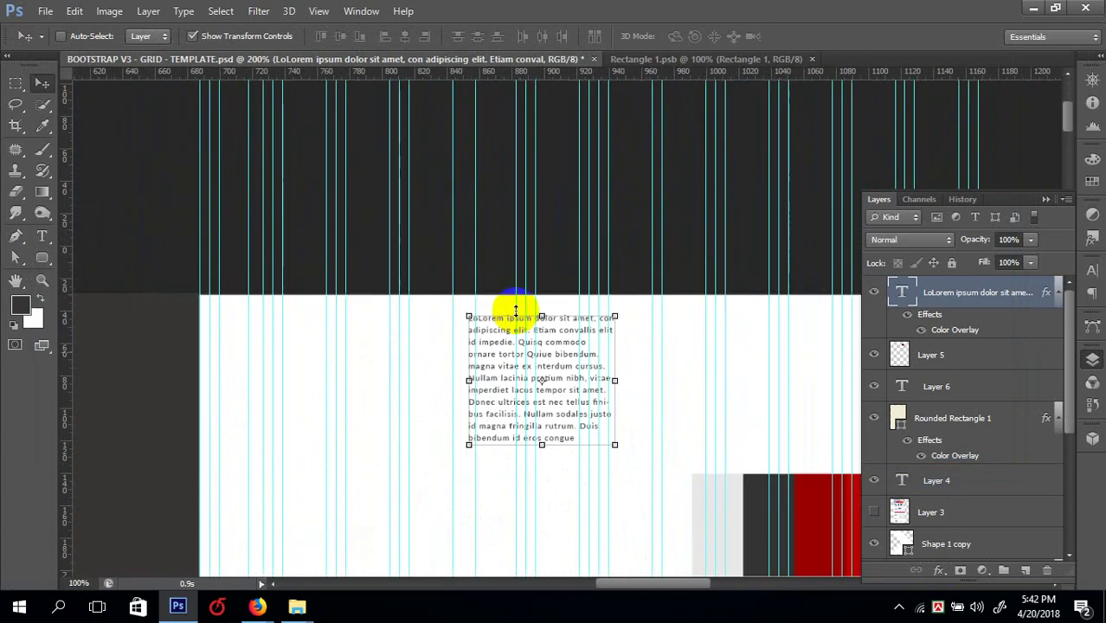
pyautogui.press('Tab')
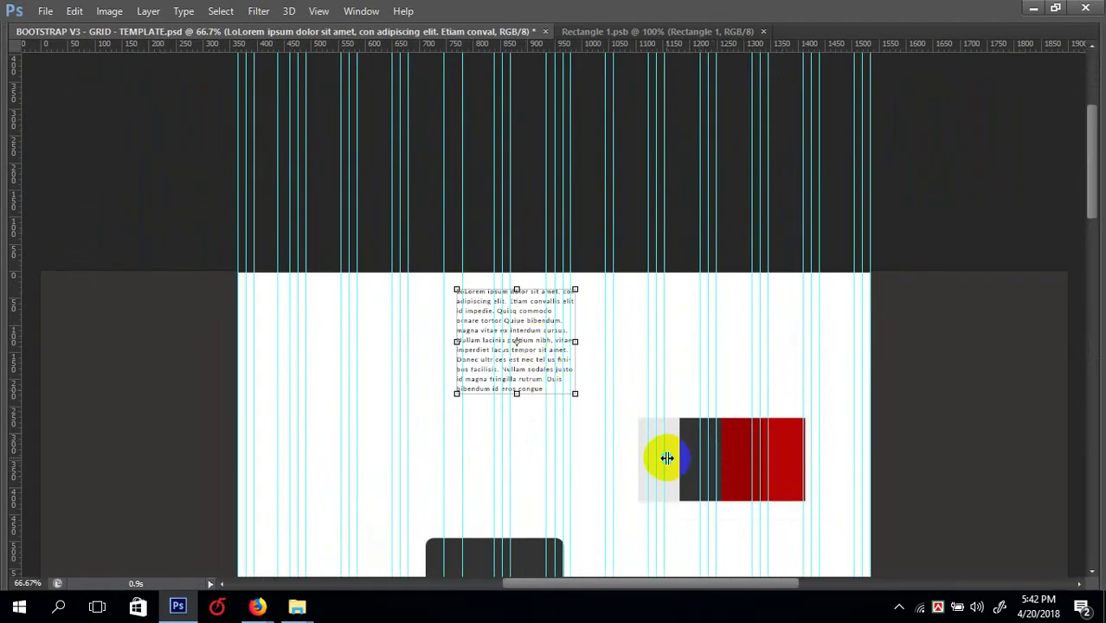
pyautogui.moveTo(666, 457); pyautogui.dragTo(597, 385)
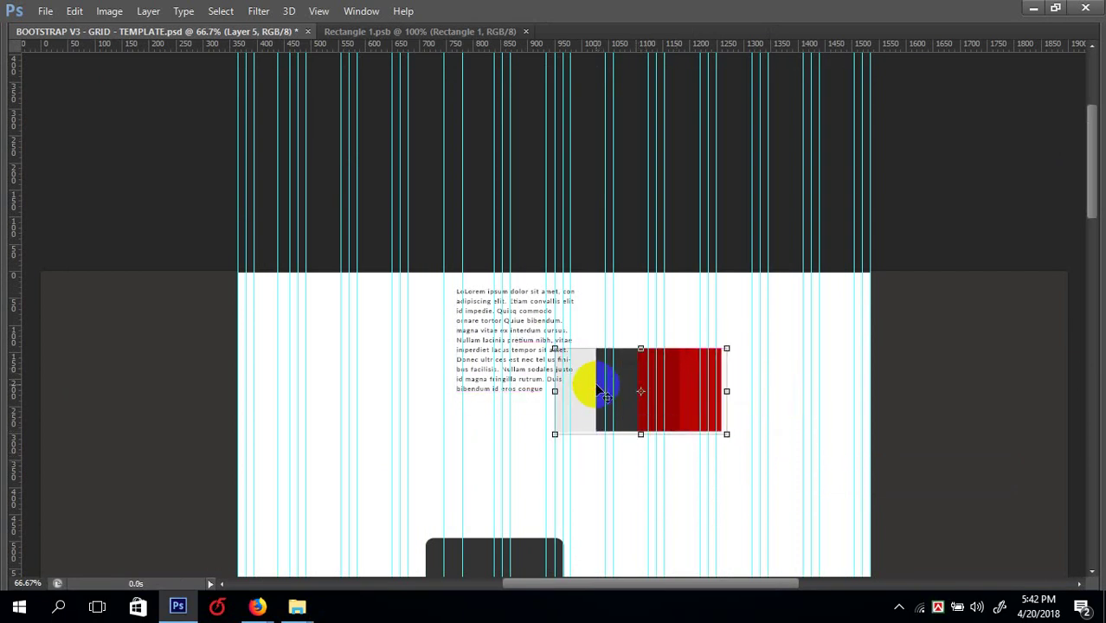
pyautogui.hotkey('ctrl', '+')
pyautogui.hotkey('ctrl', '+')
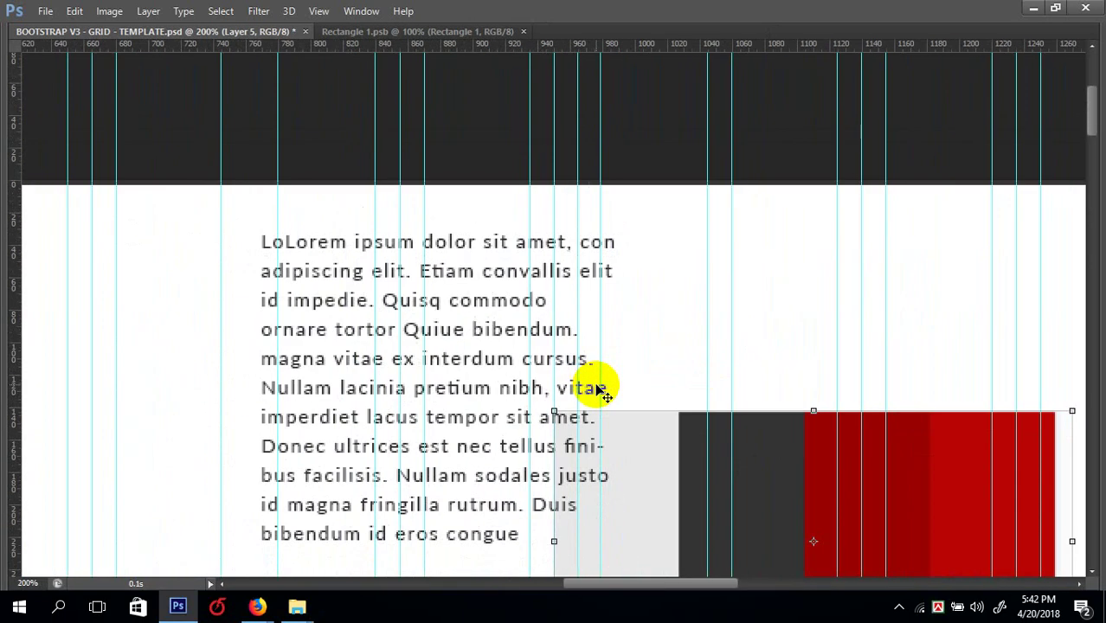
pyautogui.hotkey('ctrl', '-')
pyautogui.press('Tab')
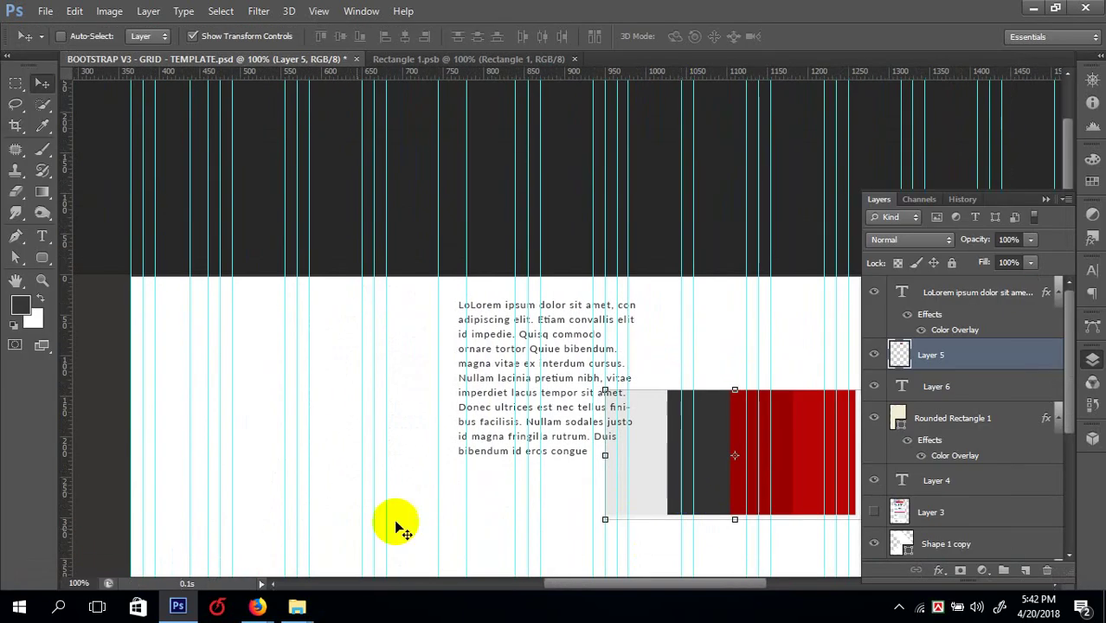
# - Show the Layer 3 reference mockup and select the Rounded Rectangle 1 layer over the second news card
pyautogui.hotkey('ctrl', '-')
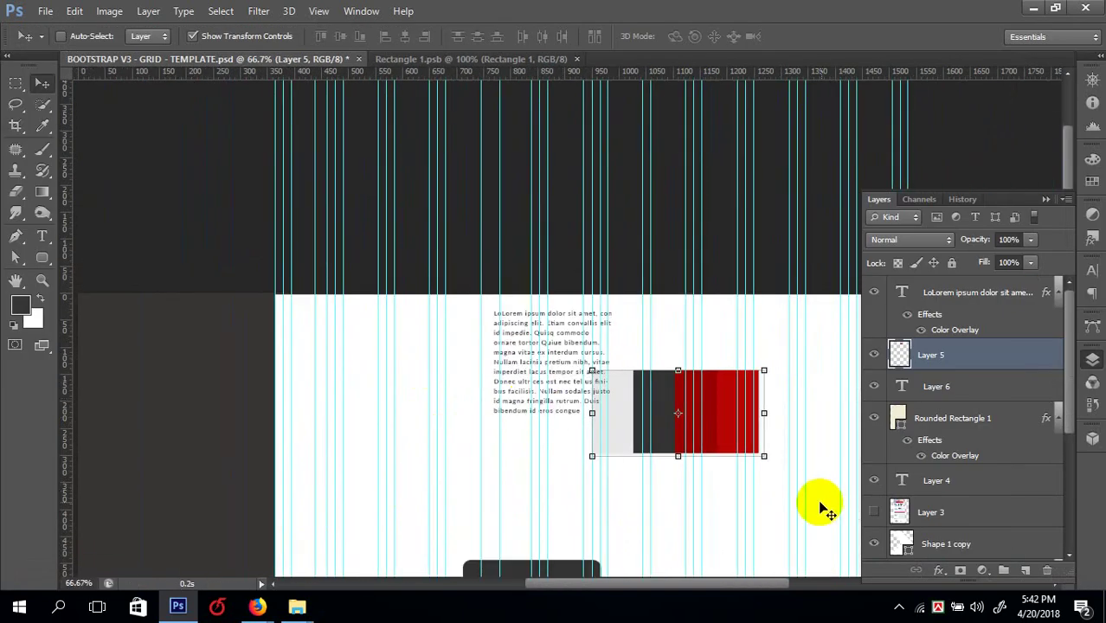
pyautogui.click(876, 512)
pyautogui.hotkey('ctrl', '-')
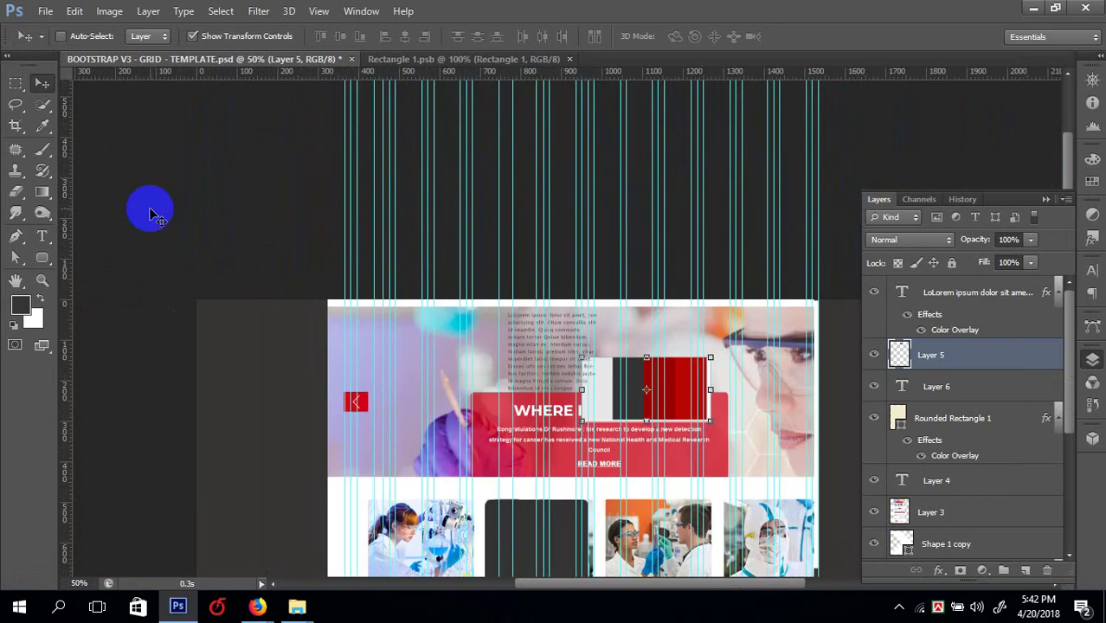
pyautogui.hotkey('ctrl', '+')
pyautogui.scroll(-10, 385, 363)
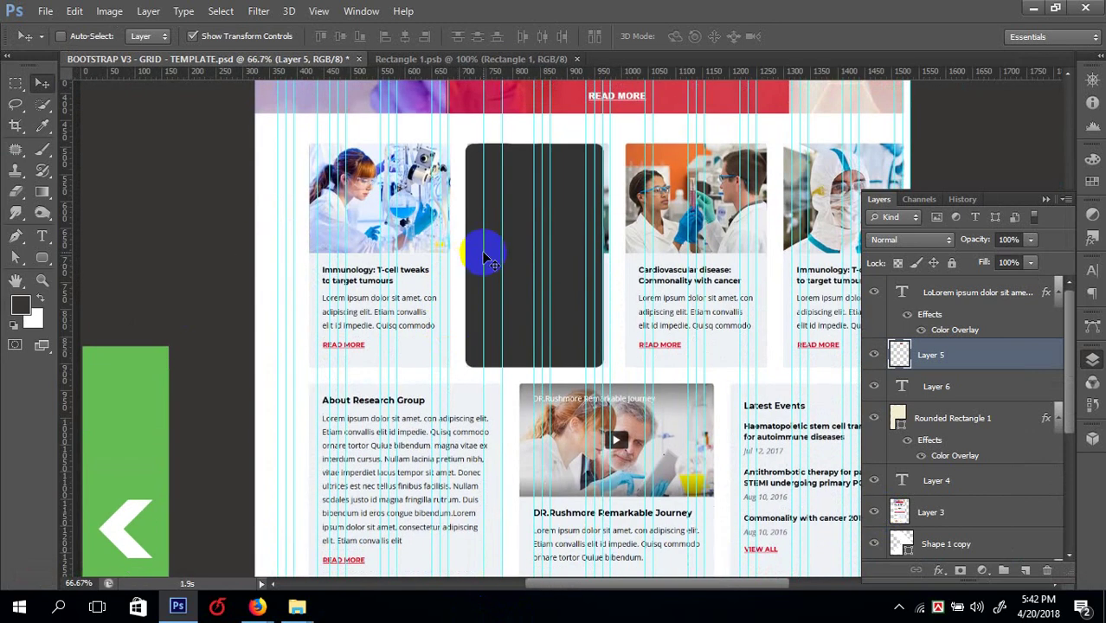
pyautogui.rightClick(484, 258)
pyautogui.click(512, 261)
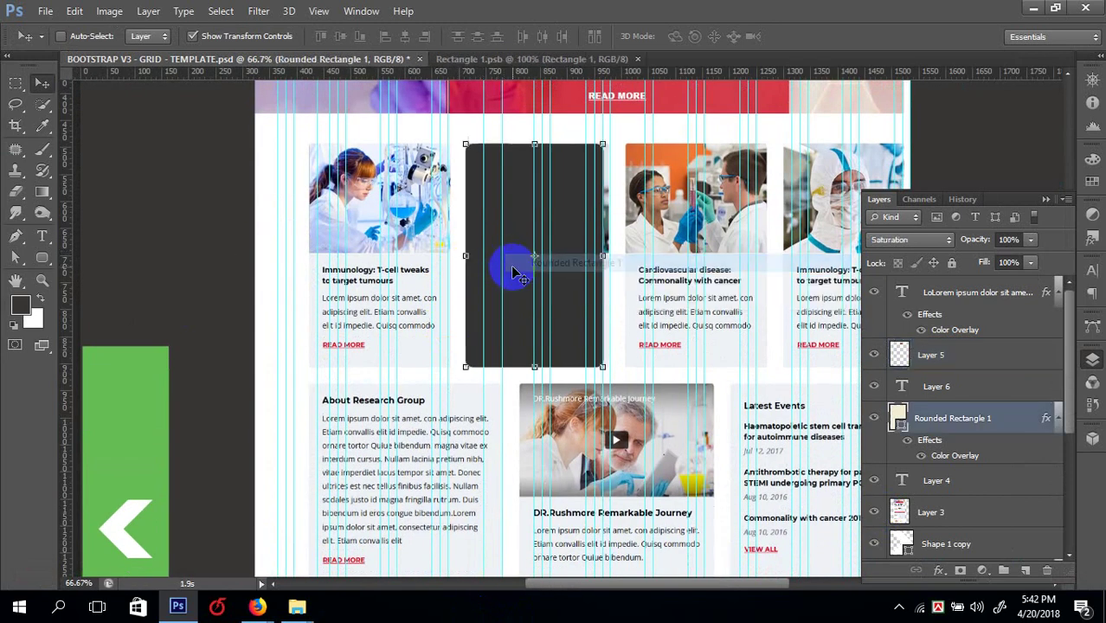
# - Delete the Rounded Rectangle 1 layer covering the second news card
pyautogui.press('Delete')
pyautogui.scroll(-6, 517, 274)
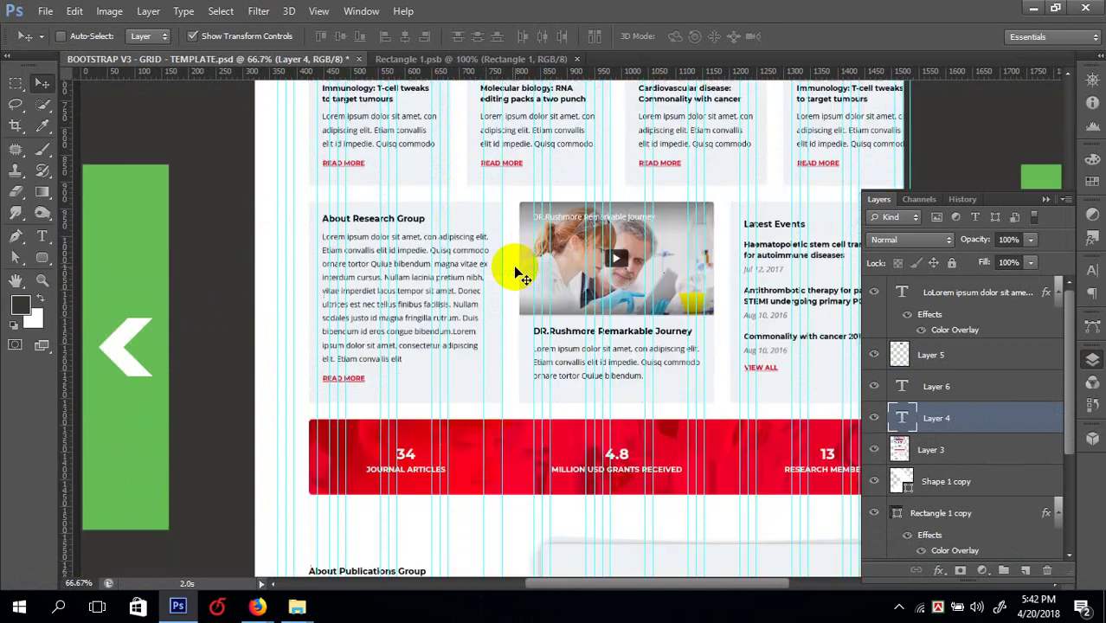
pyautogui.scroll(2, 516, 277)
pyautogui.scroll(-4, 517, 275)
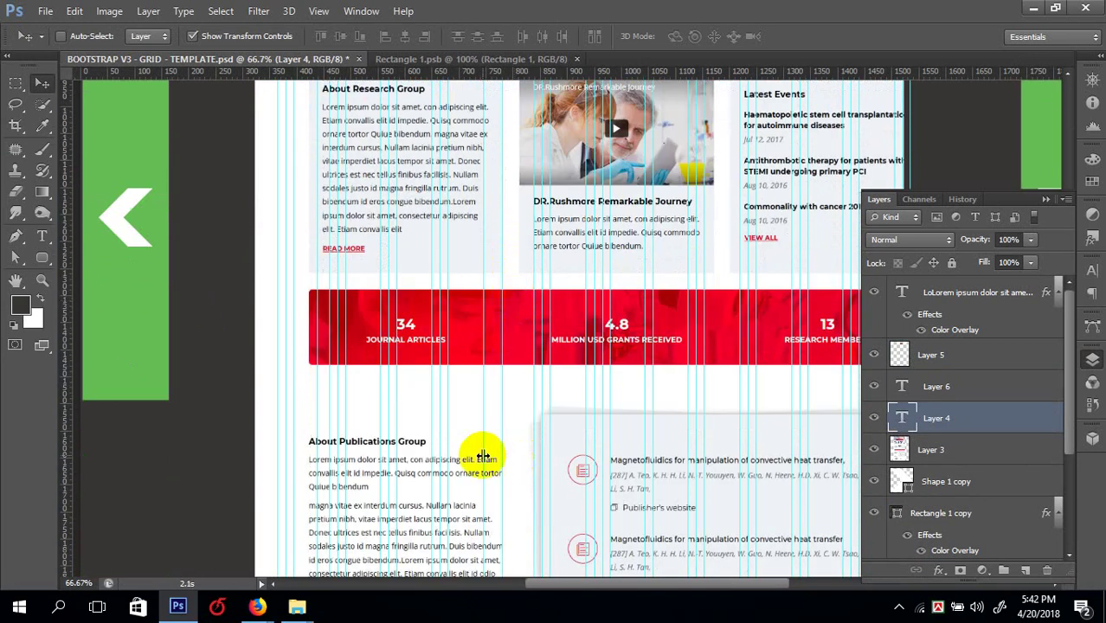
# - Examine the reference mockup's sections, then hide the panels and inspect the news cards and banner at closer range
pyautogui.scroll(-7, 378, 395)
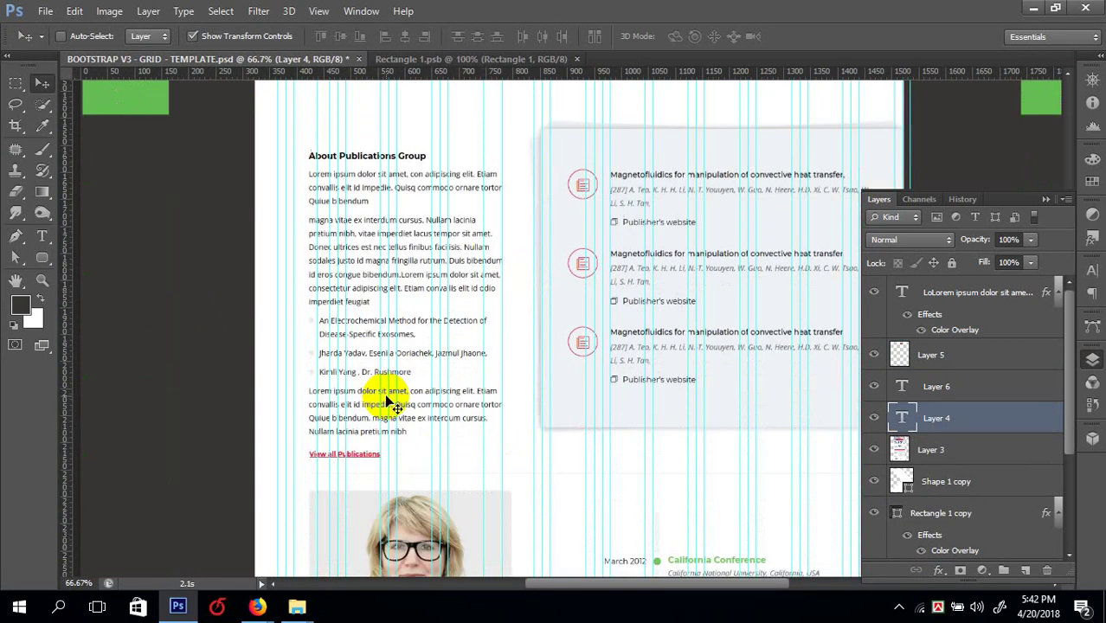
pyautogui.scroll(-4, 387, 400)
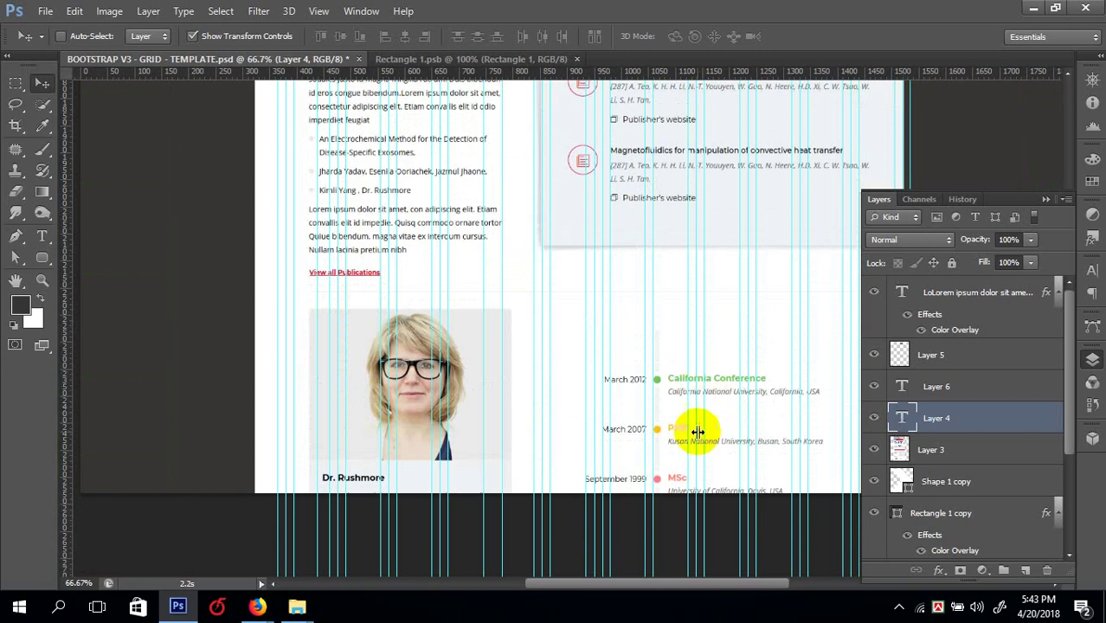
pyautogui.scroll(13, 682, 458)
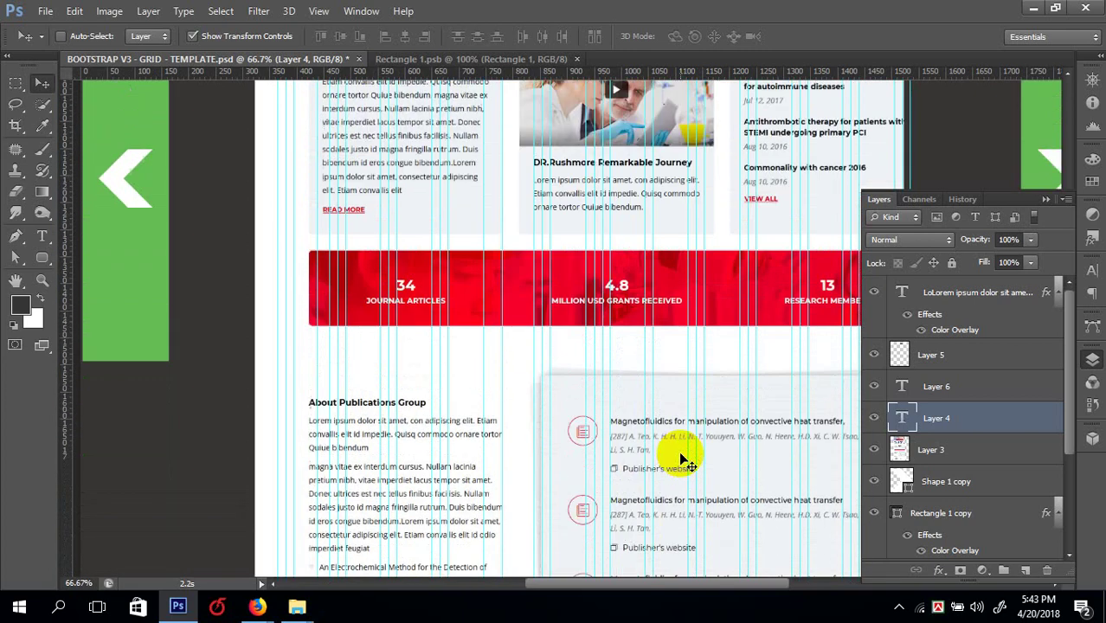
pyautogui.scroll(8, 682, 458)
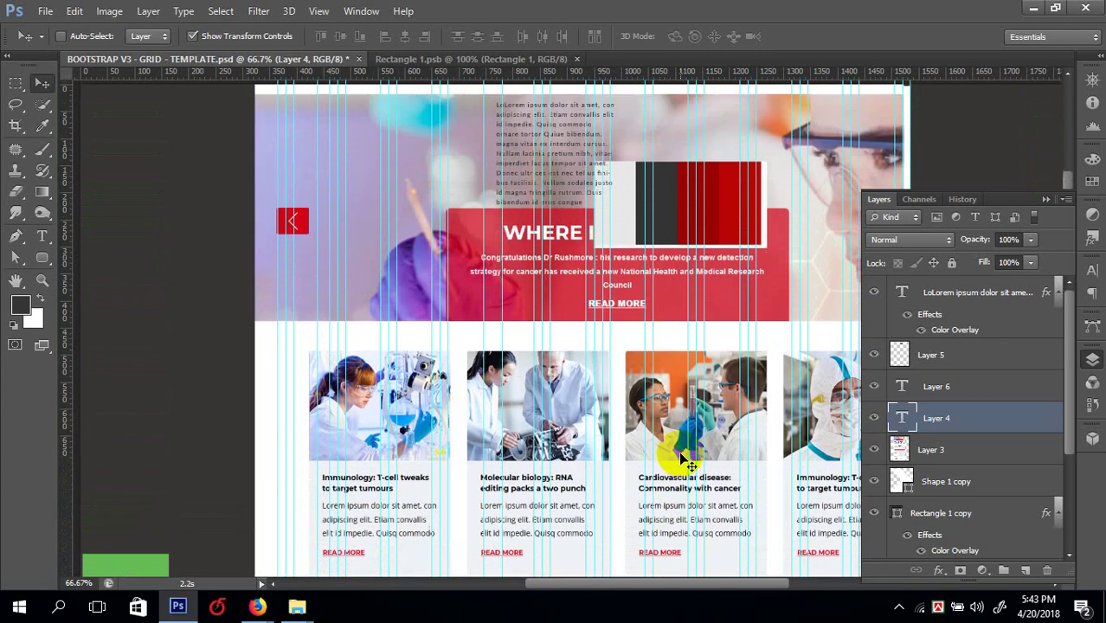
pyautogui.press('Tab')
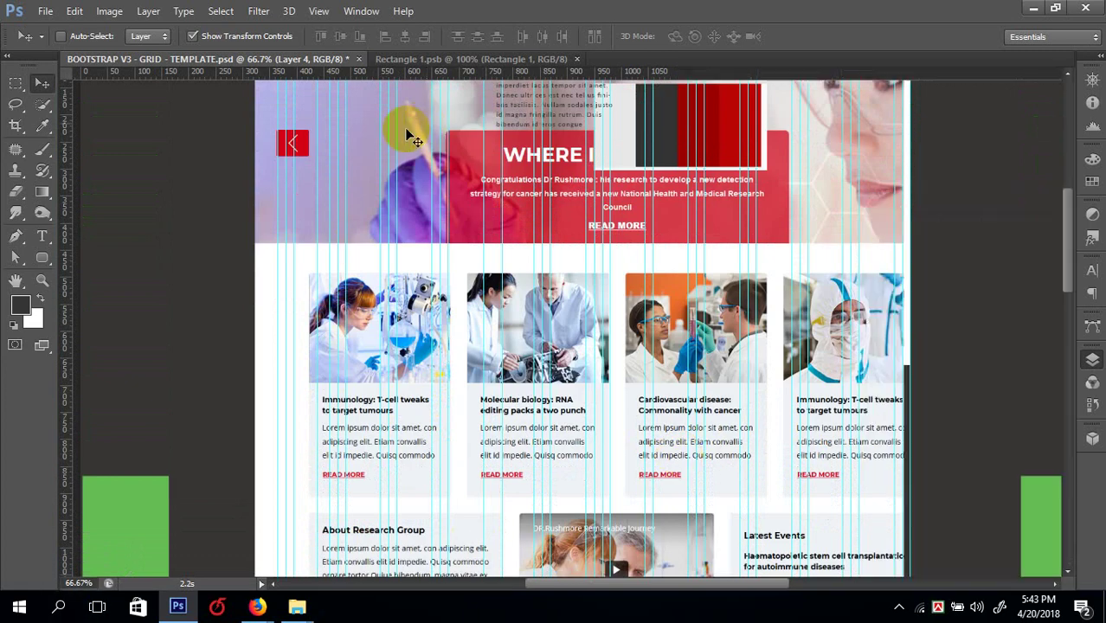
pyautogui.hotkey('ctrl', '+')
pyautogui.hotkey('ctrl', '+')
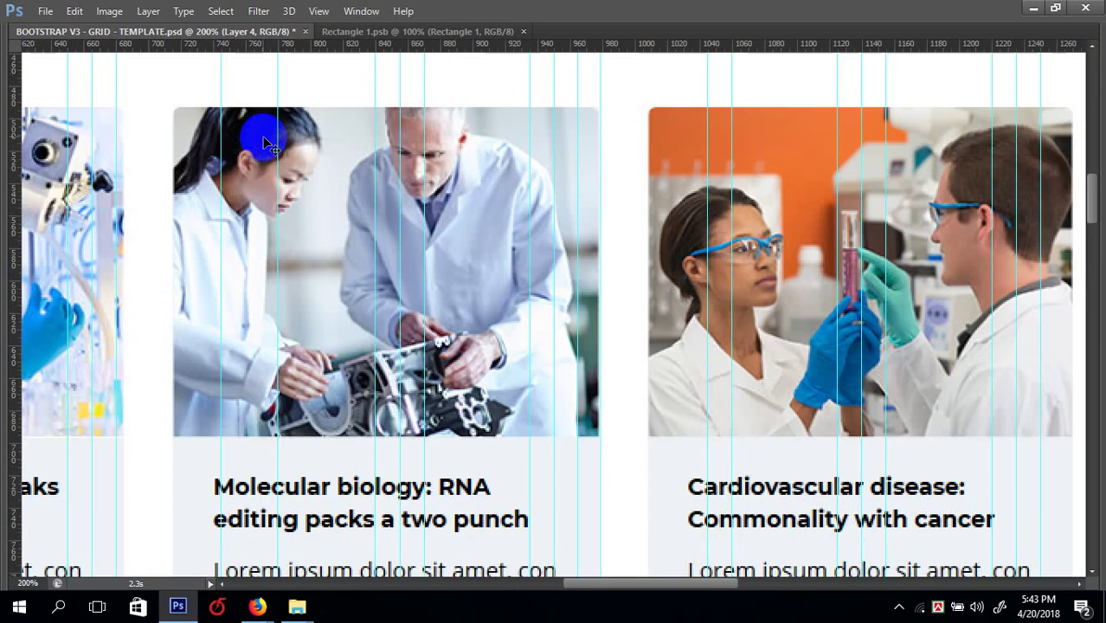
pyautogui.scroll(-5, 430, 264)
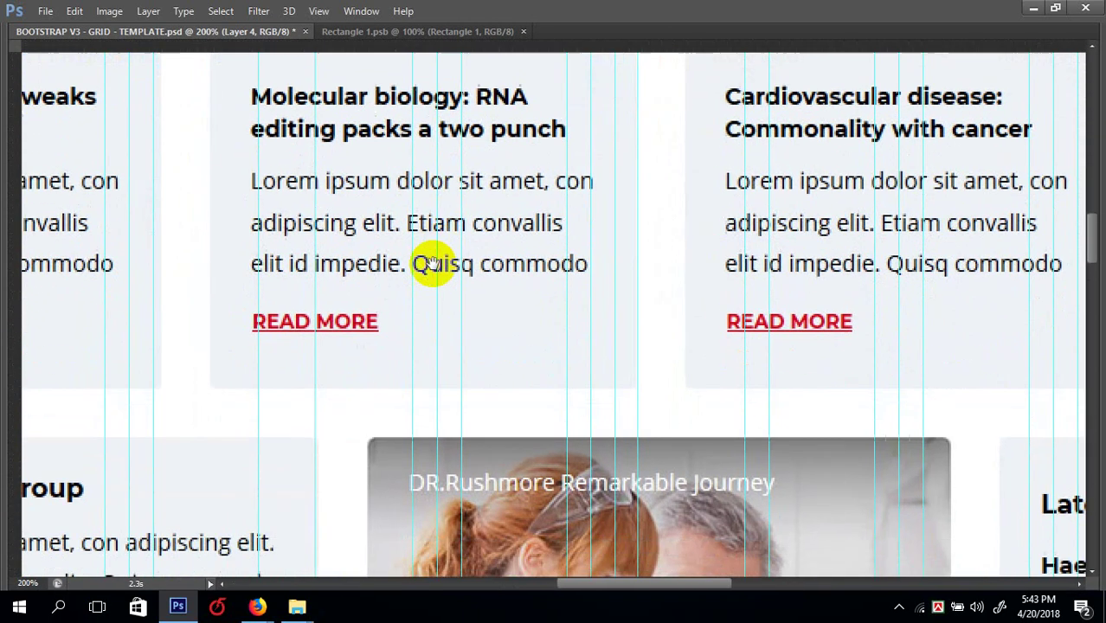
pyautogui.hotkey('ctrl', '-')
pyautogui.hotkey('ctrl', '-')
pyautogui.hotkey('ctrl', '-')
pyautogui.scroll(5, 389, 270)
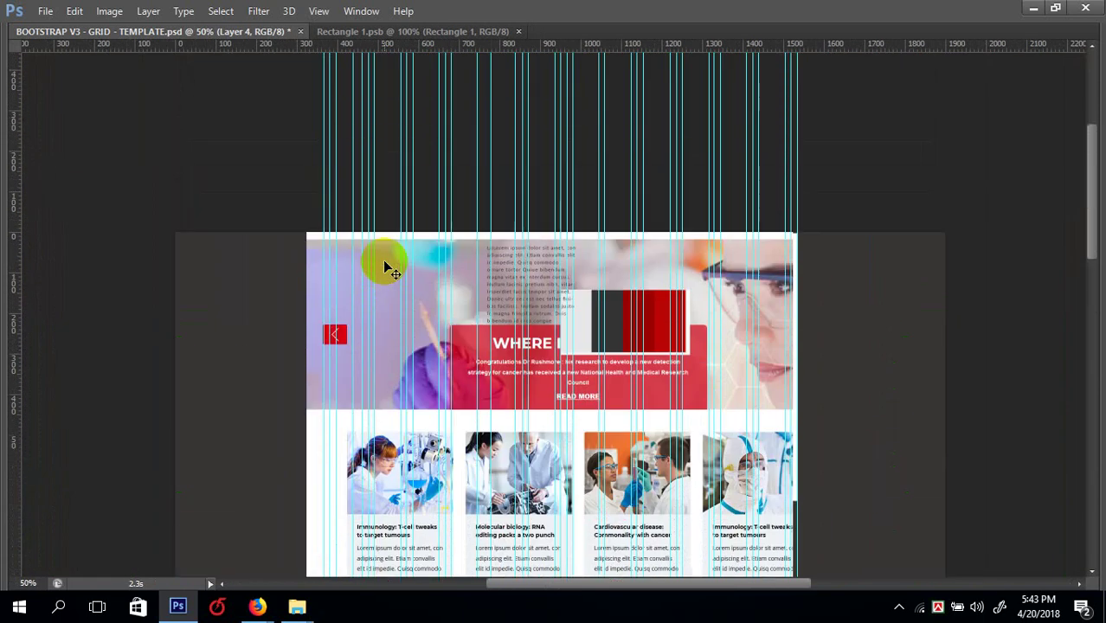
pyautogui.hotkey('ctrl', '+')
pyautogui.hotkey('ctrl', '+')
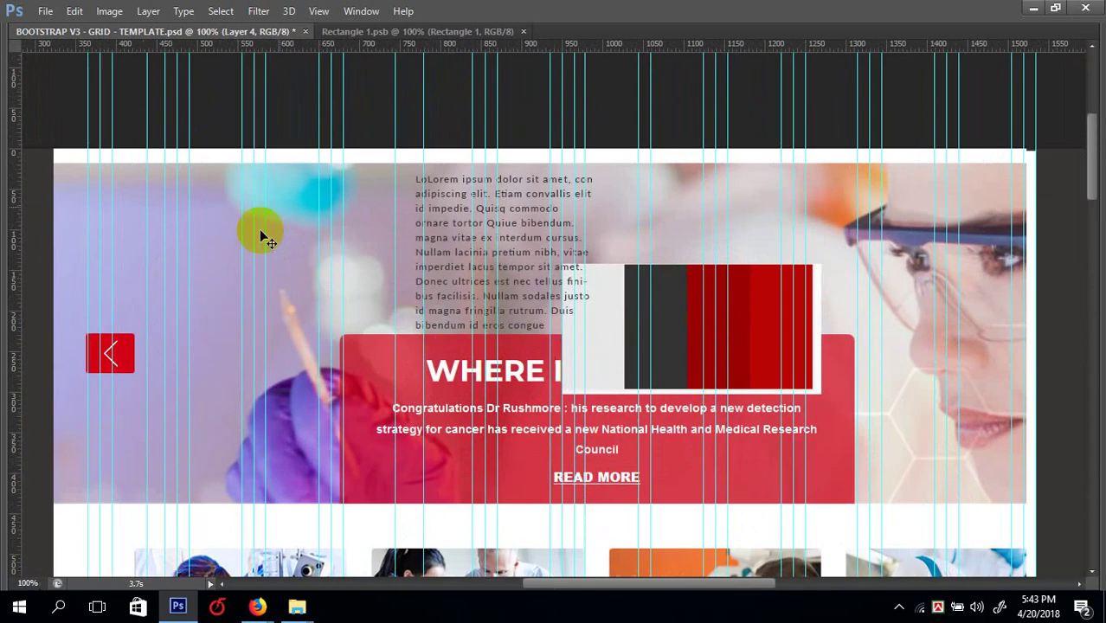
# - Switch to Firefox and bring up the top of the Academix home page
pyautogui.click(248, 600)
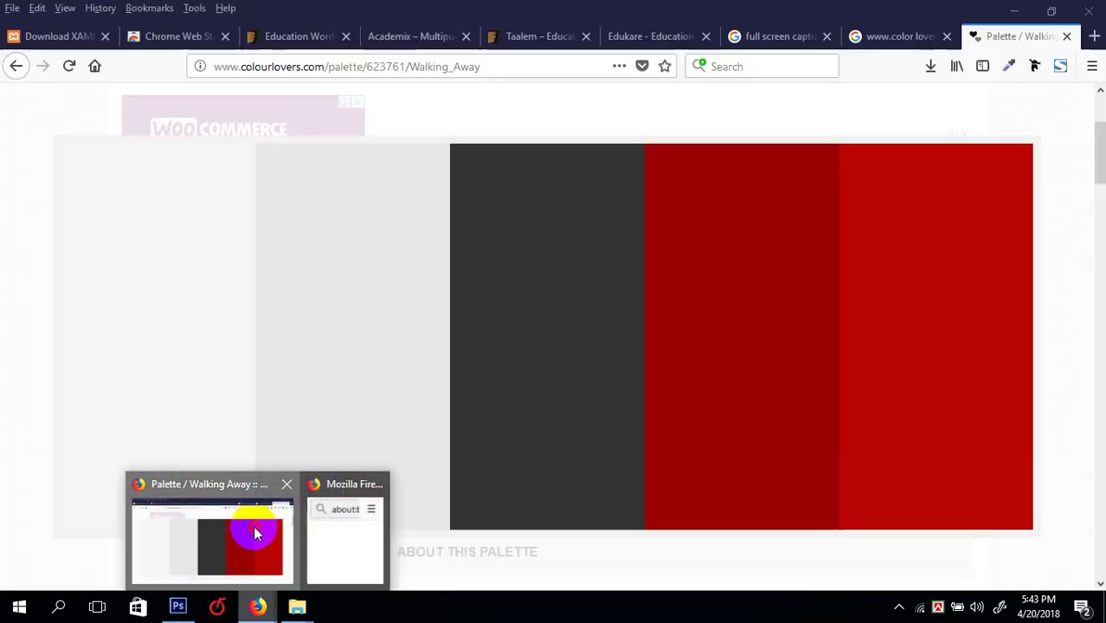
pyautogui.click(251, 526)
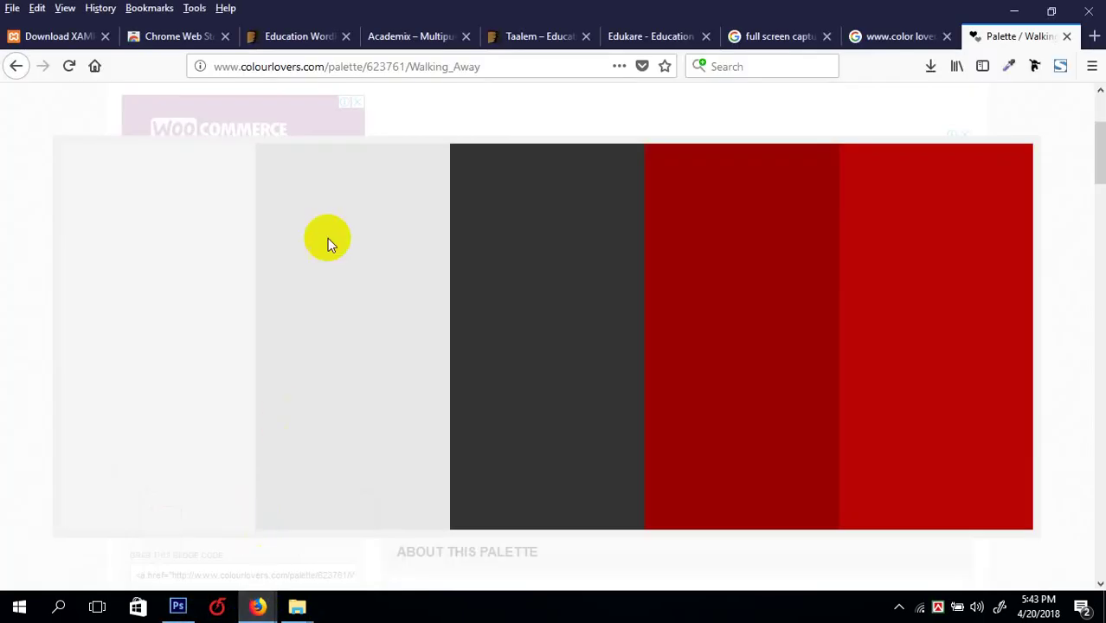
pyautogui.click(535, 40)
pyautogui.click(415, 38)
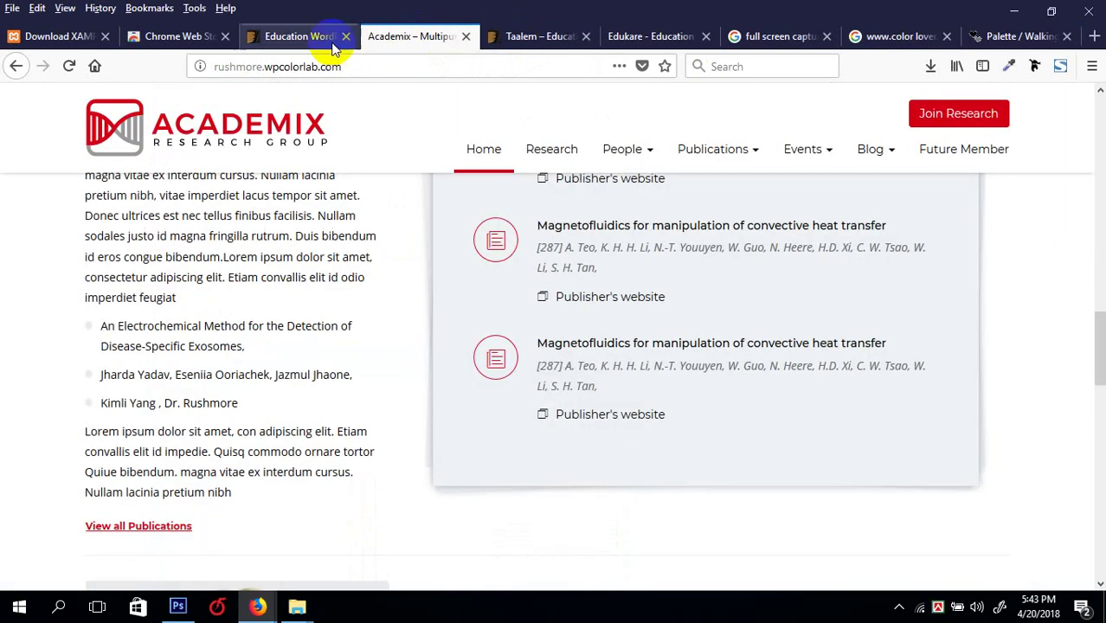
pyautogui.click(294, 37)
pyautogui.scroll(5, 316, 153)
pyautogui.scroll(5, 316, 154)
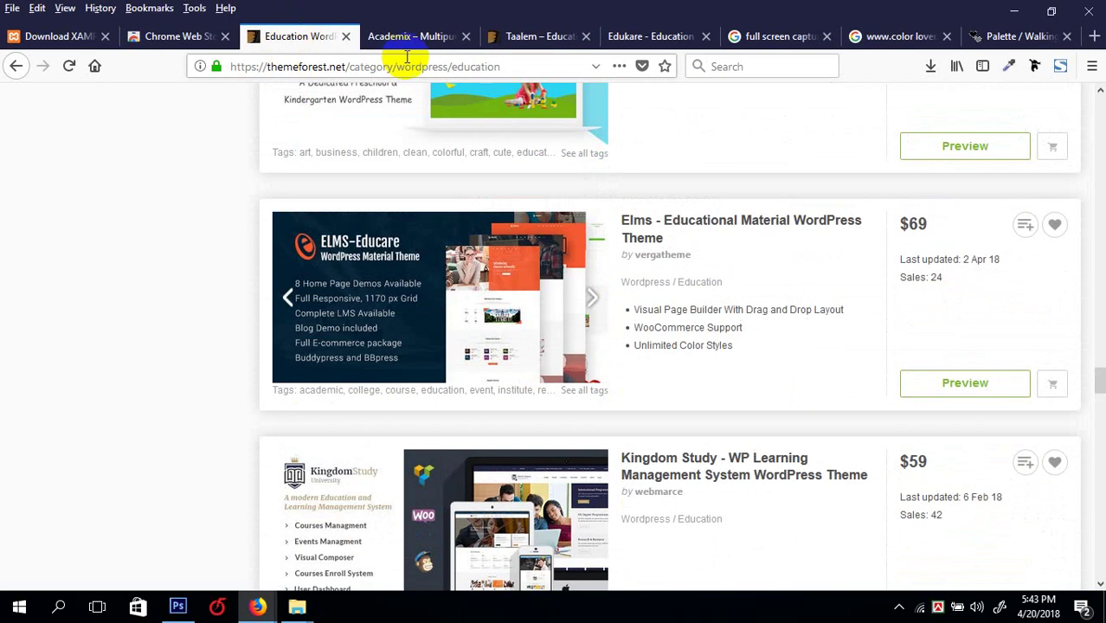
pyautogui.click(415, 38)
pyautogui.scroll(10, 394, 165)
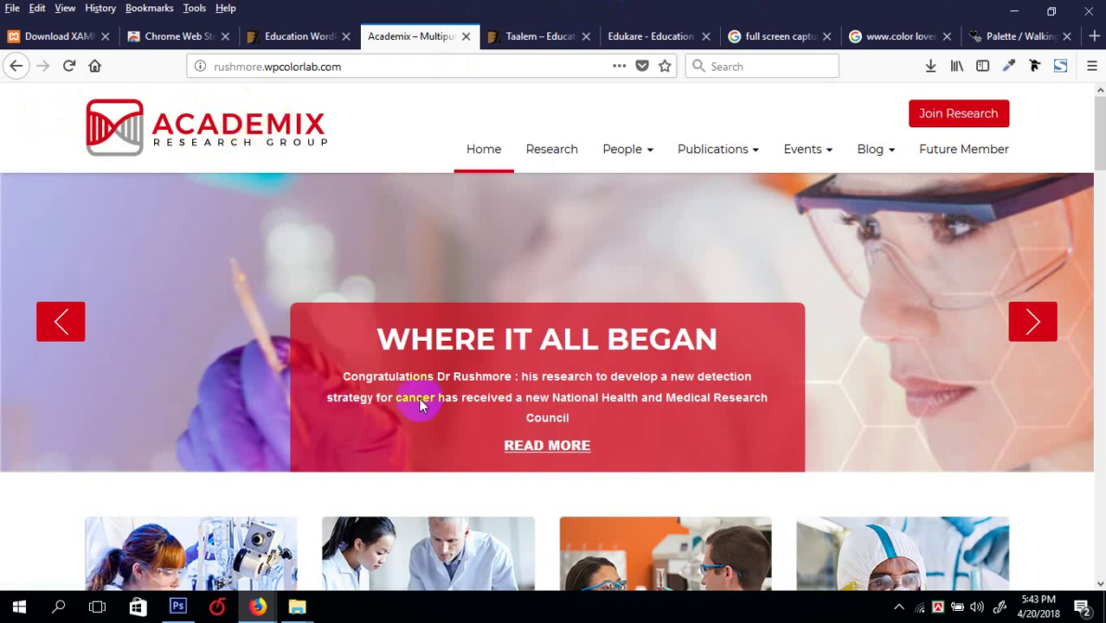
# - Examine the Academix home page's sections from the banner down to the footer
pyautogui.scroll(-12, 420, 403)
pyautogui.scroll(8, 421, 404)
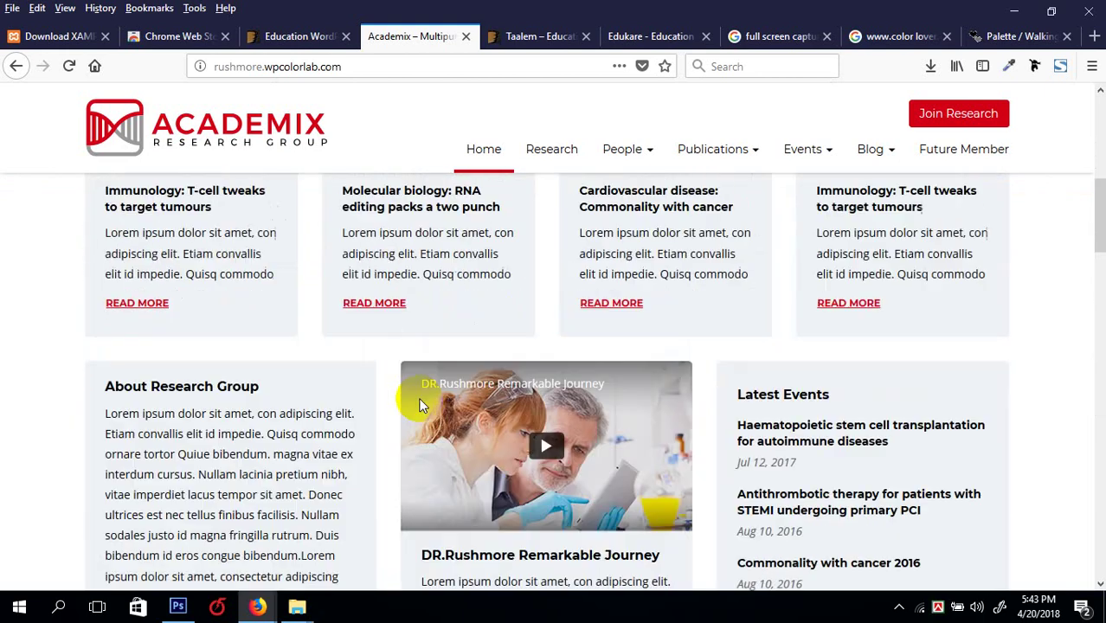
pyautogui.scroll(5, 420, 403)
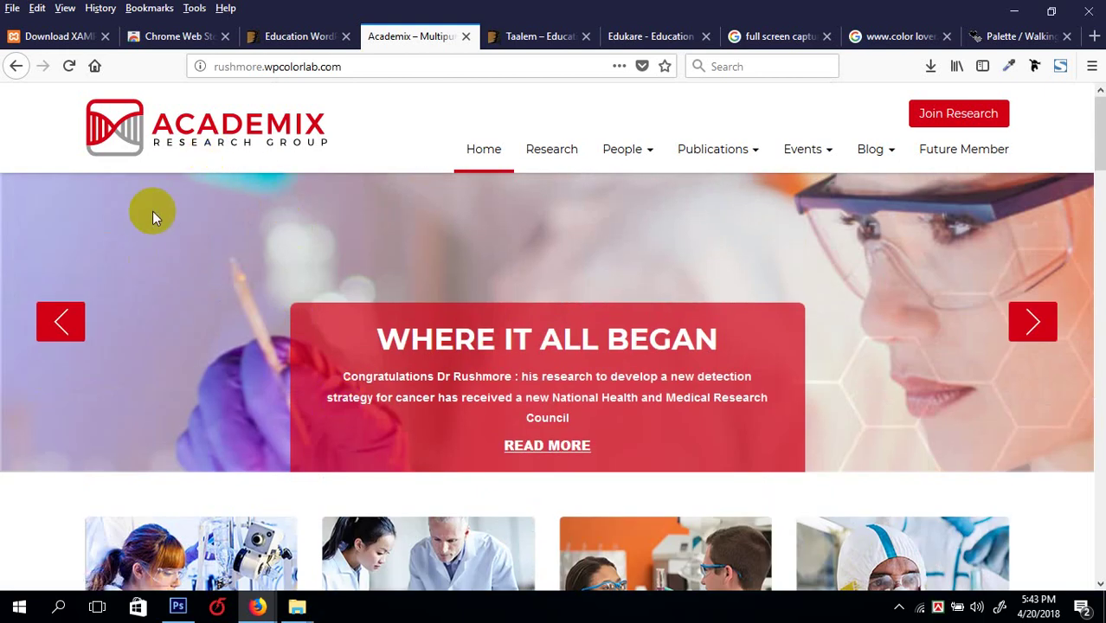
pyautogui.scroll(-8, 372, 457)
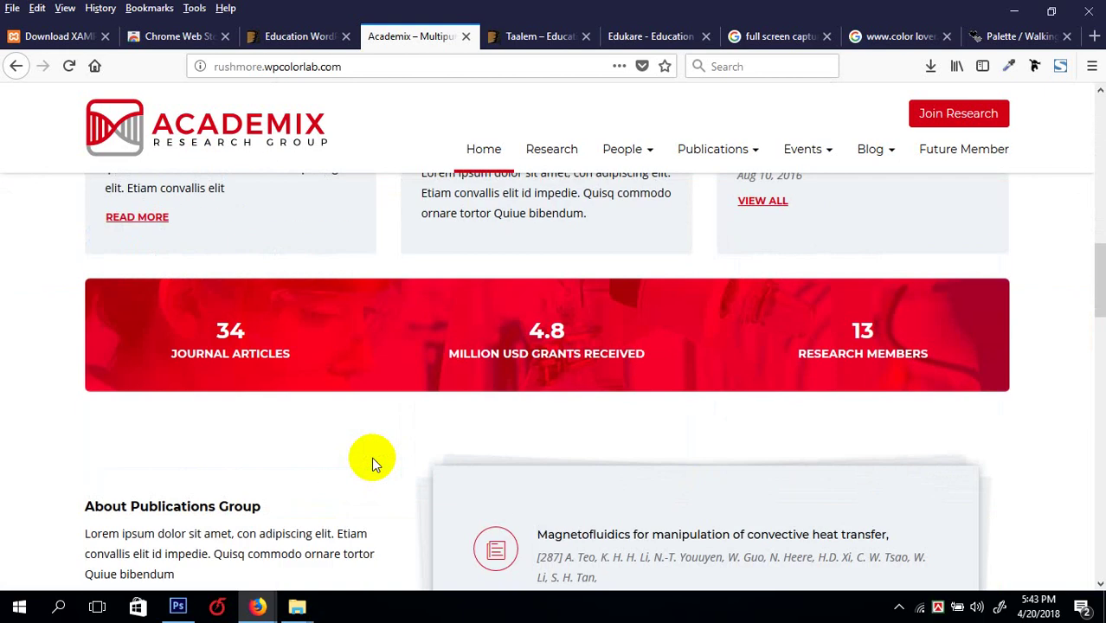
pyautogui.scroll(-5, 372, 461)
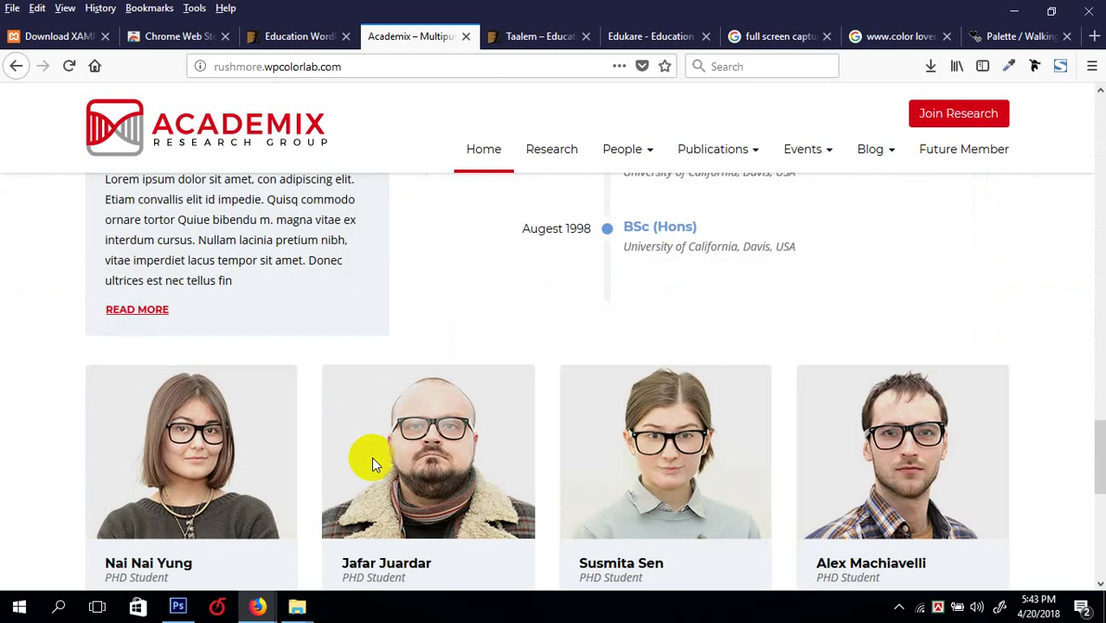
pyautogui.scroll(-6, 372, 462)
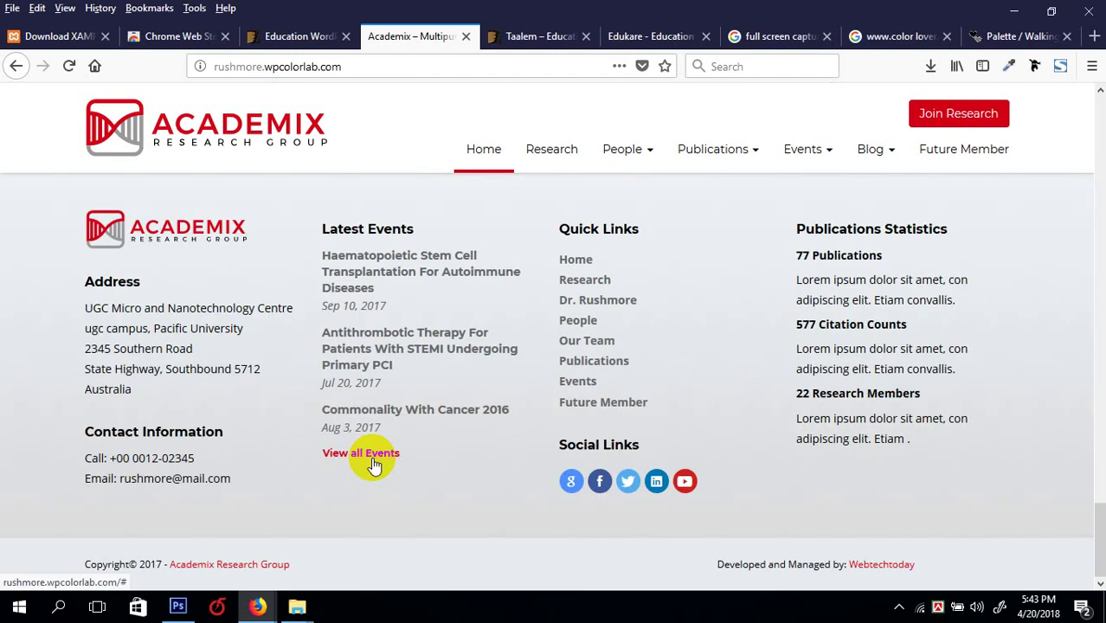
pyautogui.scroll(3, 372, 461)
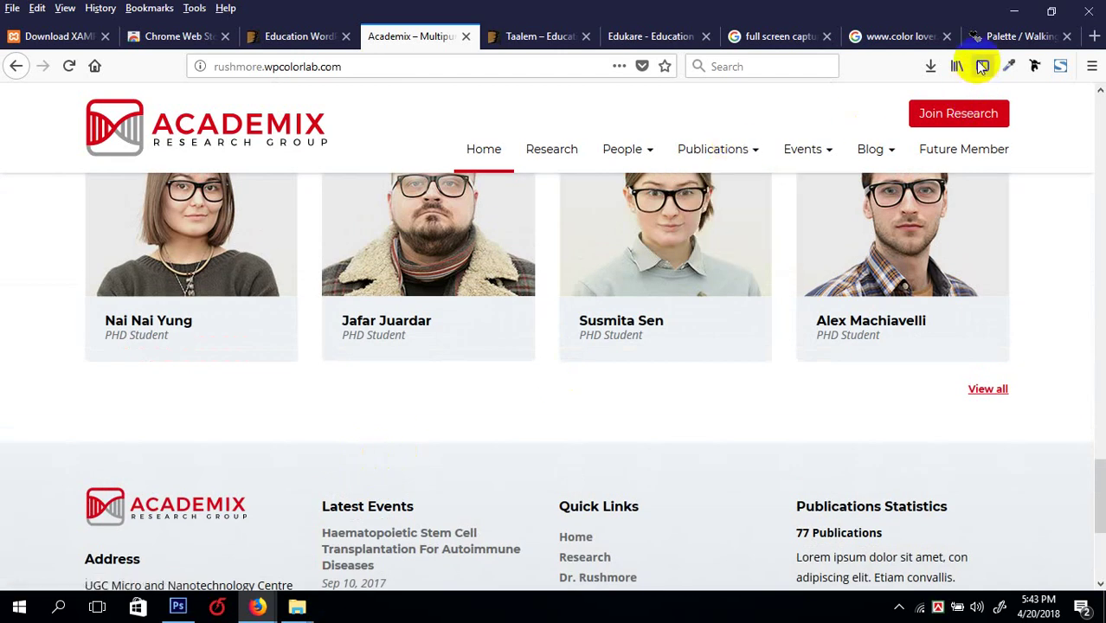
# - Return to the Walking Away palette on COLOURlovers and go back to the palette search for "red"
pyautogui.click(917, 36)
pyautogui.click(1008, 37)
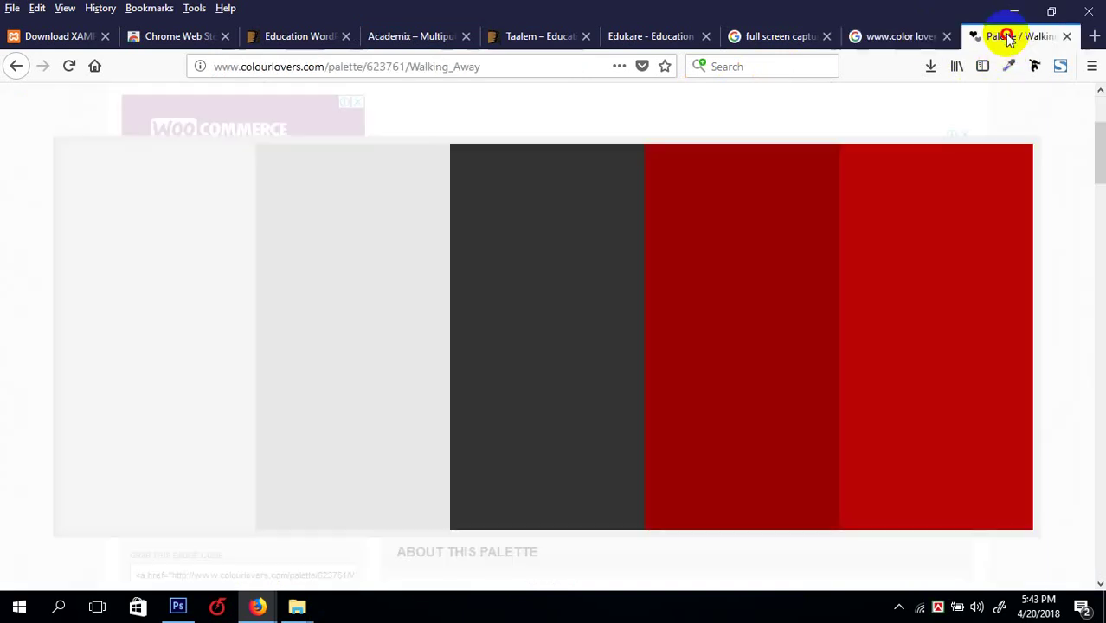
pyautogui.scroll(2, 726, 202)
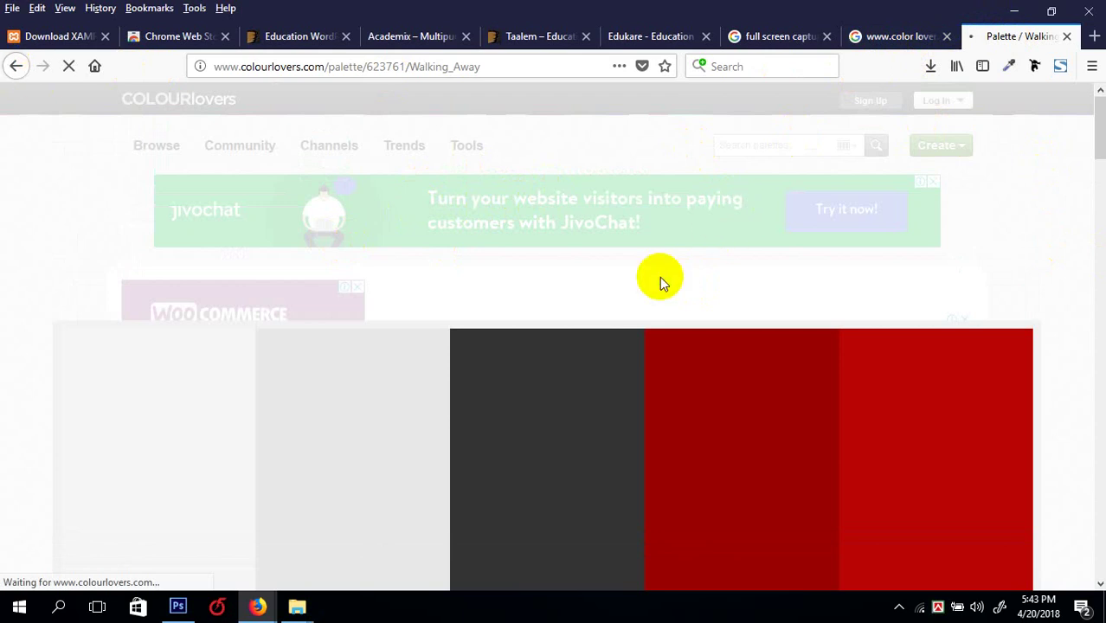
pyautogui.scroll(-2, 564, 466)
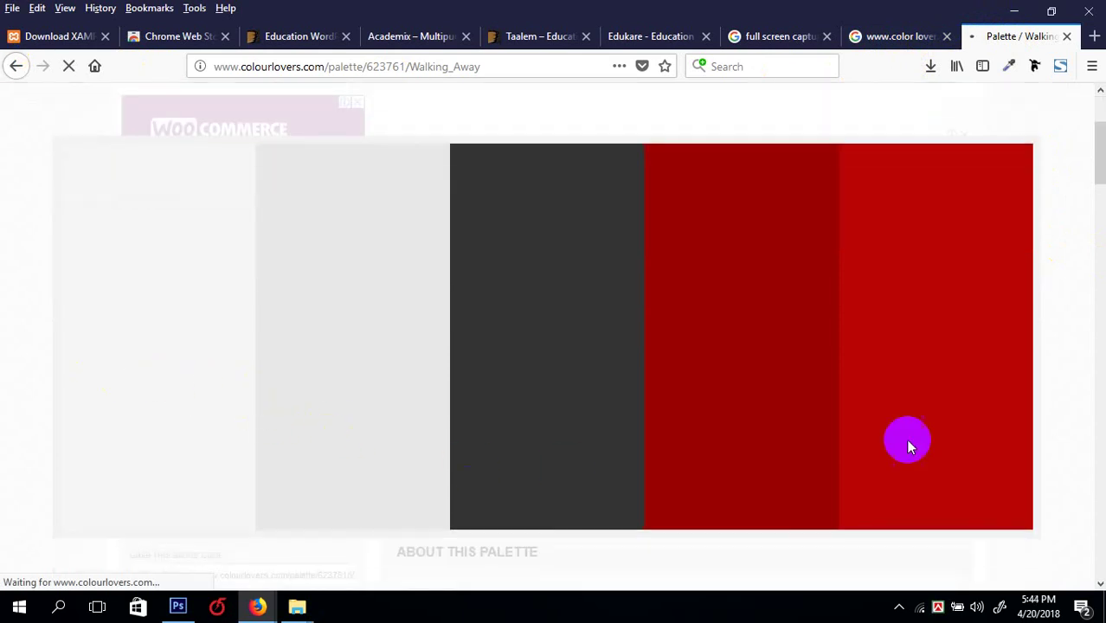
pyautogui.rightClick(613, 332)
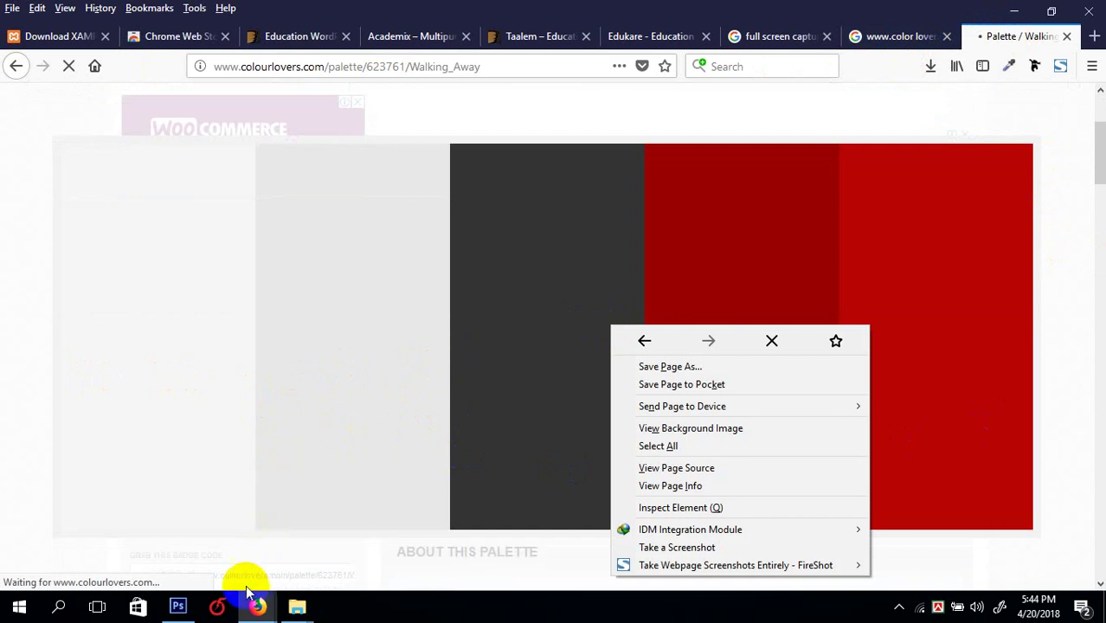
pyautogui.click(434, 318)
# - Examine the first page of COLOURlovers palettes matching "red" for a suitable red and gray color scheme
pyautogui.scroll(-10, 434, 319)
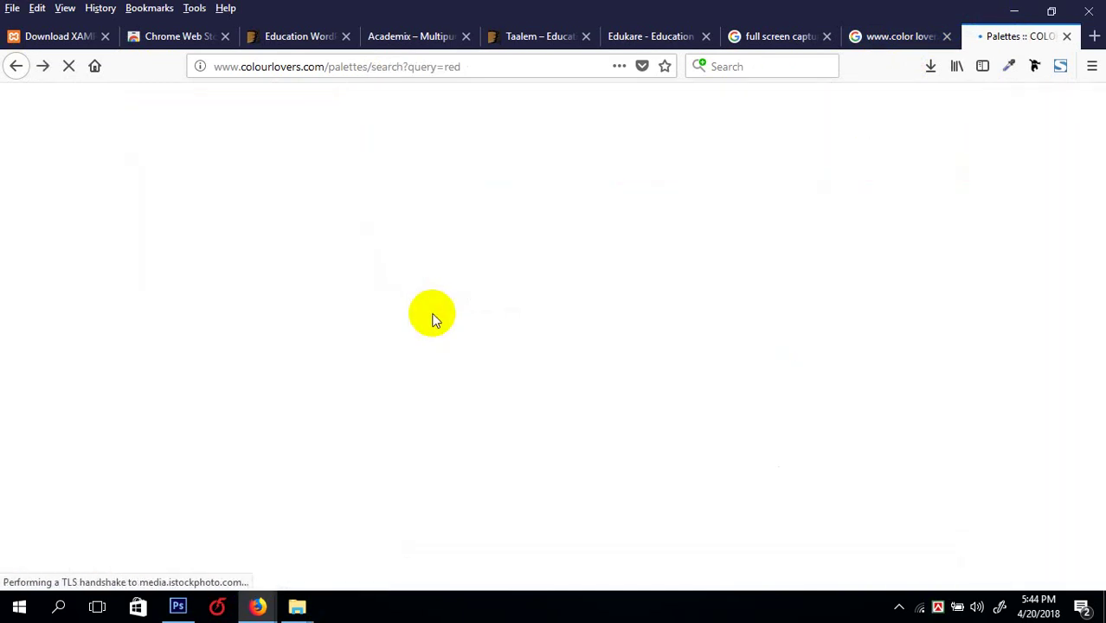
pyautogui.scroll(10, 435, 318)
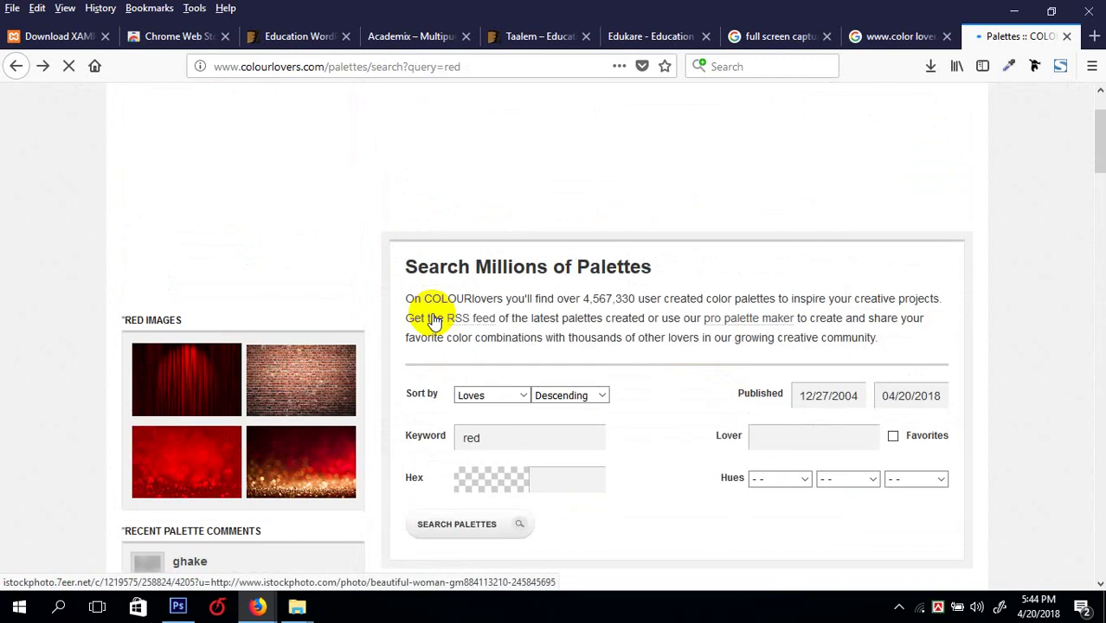
pyautogui.scroll(-2, 435, 320)
pyautogui.scroll(-5, 434, 320)
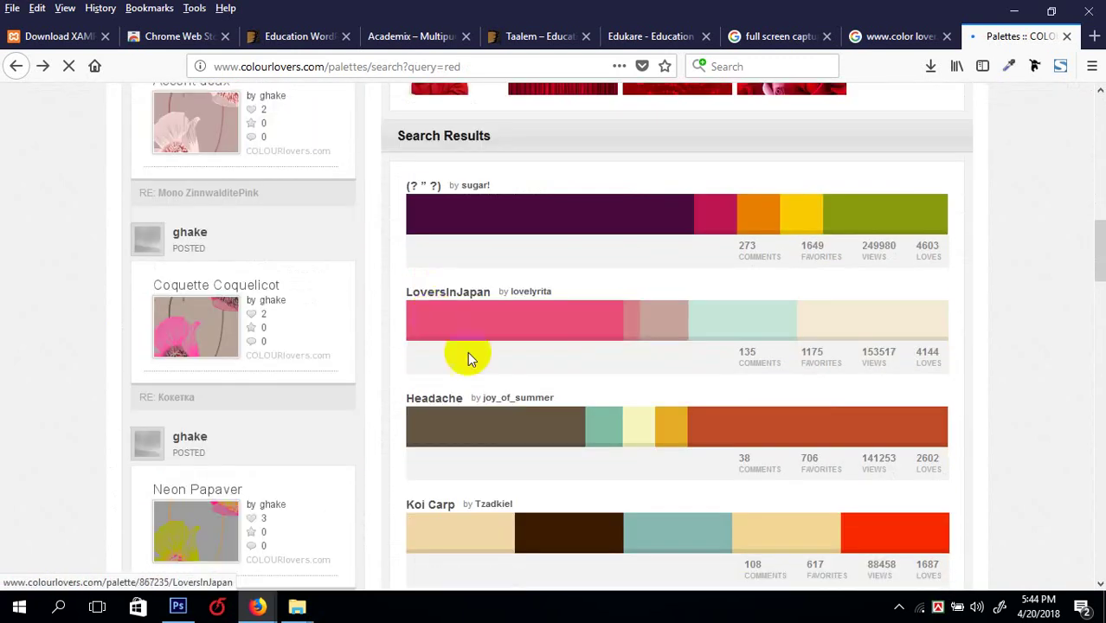
pyautogui.scroll(-3, 667, 457)
pyautogui.scroll(-3, 669, 459)
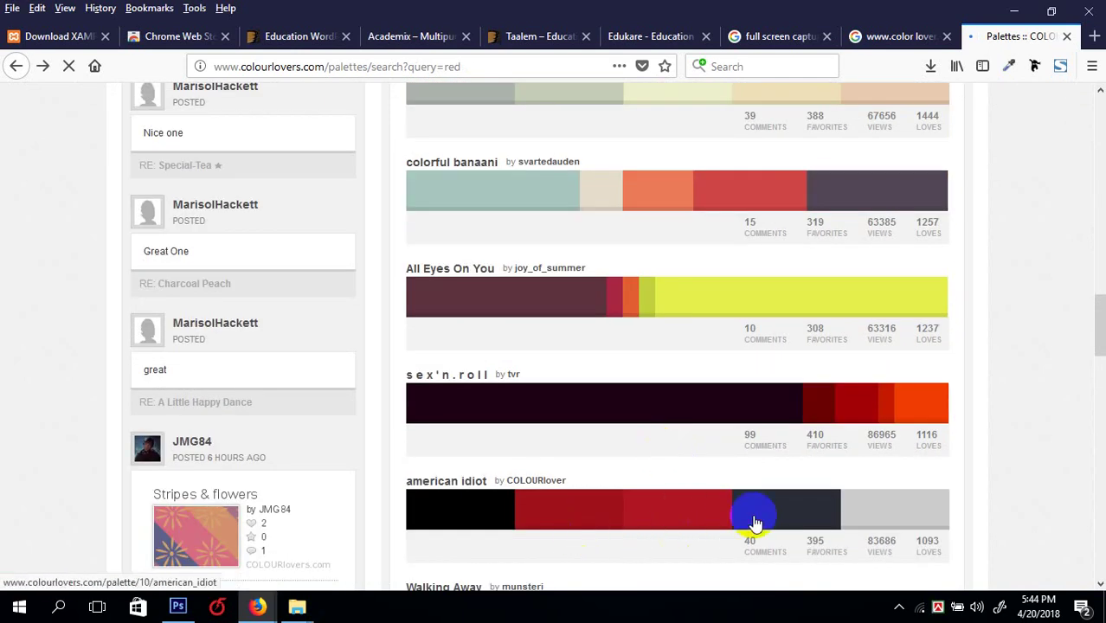
pyautogui.scroll(-5, 710, 521)
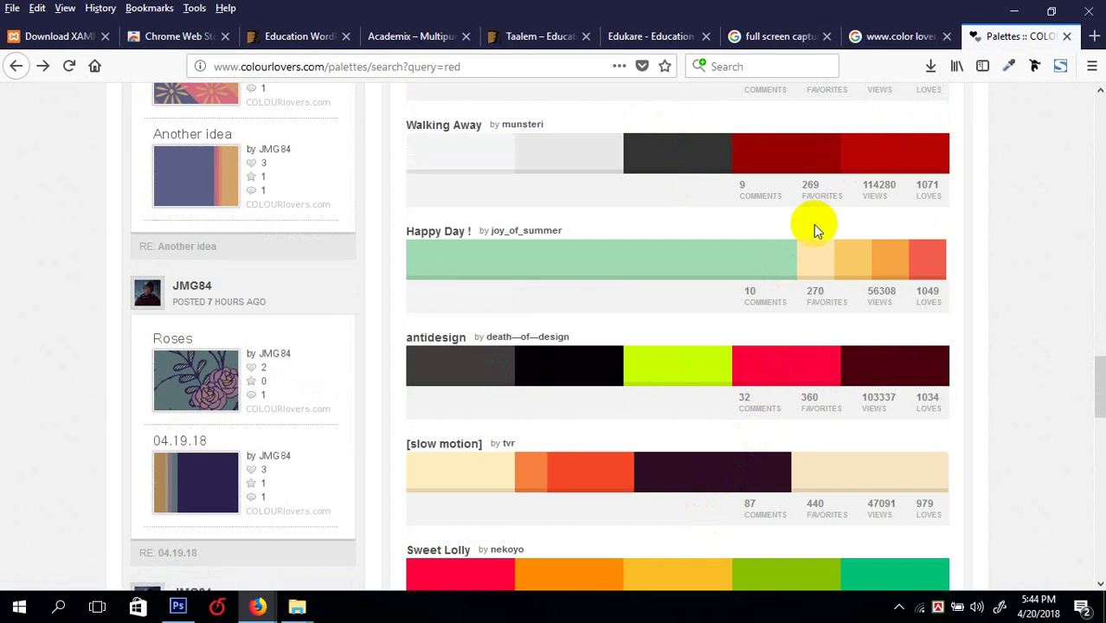
pyautogui.scroll(-4, 552, 274)
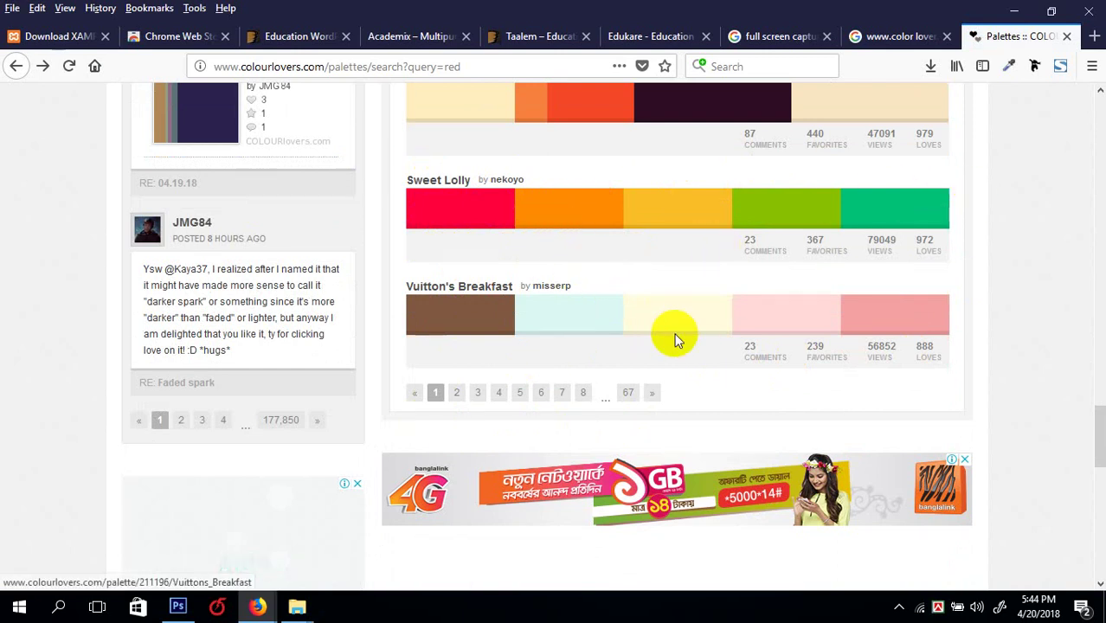
# - Open the second page of the "red" palette search results
pyautogui.click(458, 398)
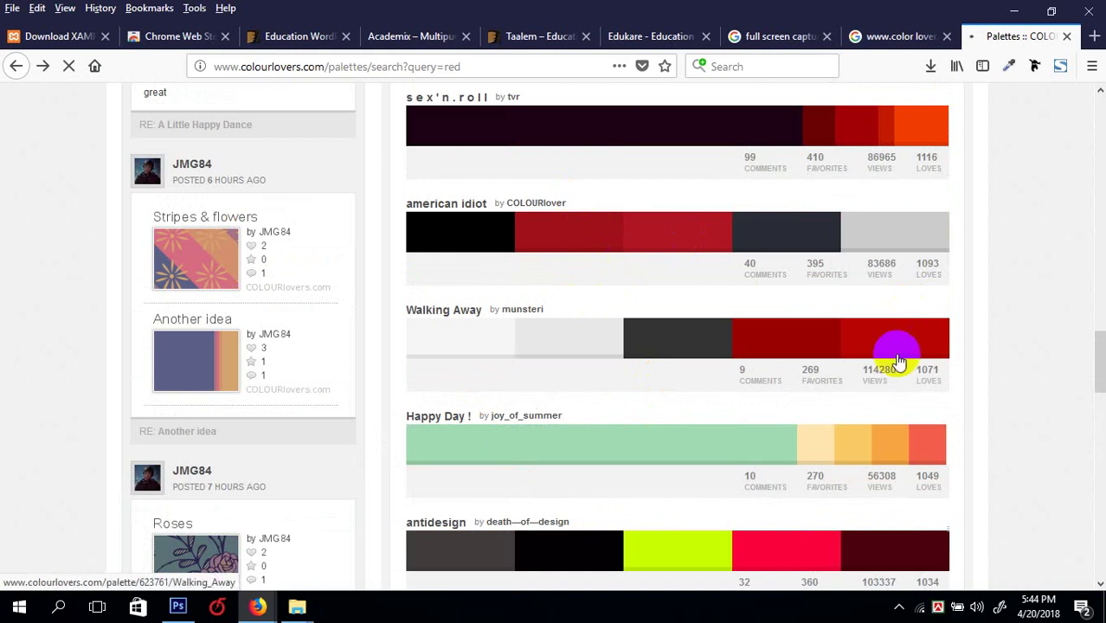
pyautogui.scroll(-10, 730, 356)
pyautogui.scroll(15, 713, 350)
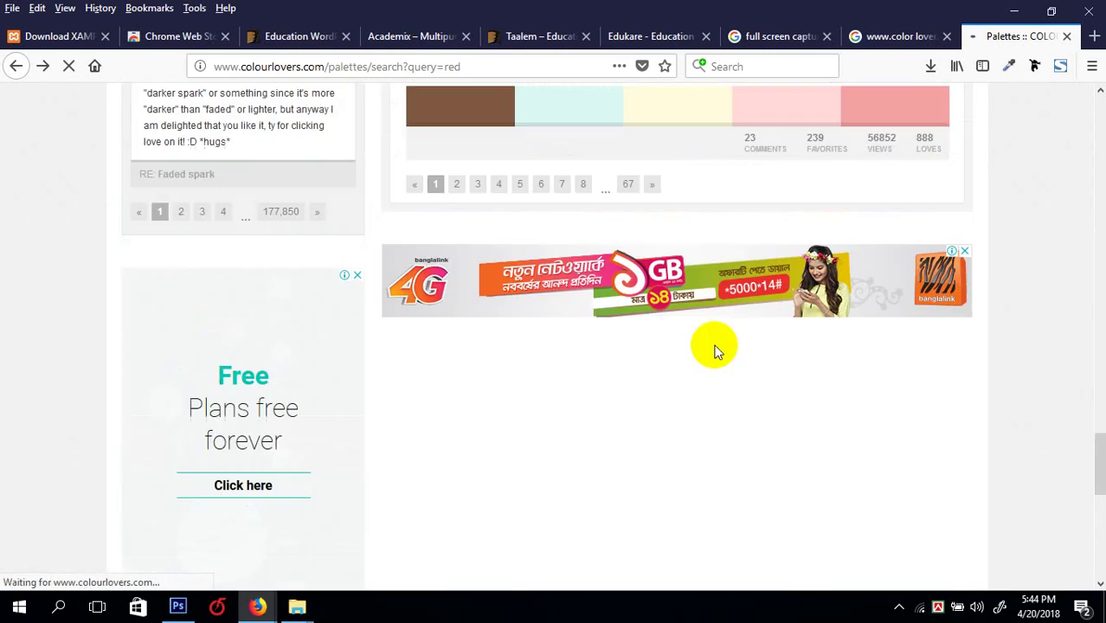
pyautogui.scroll(-3, 629, 346)
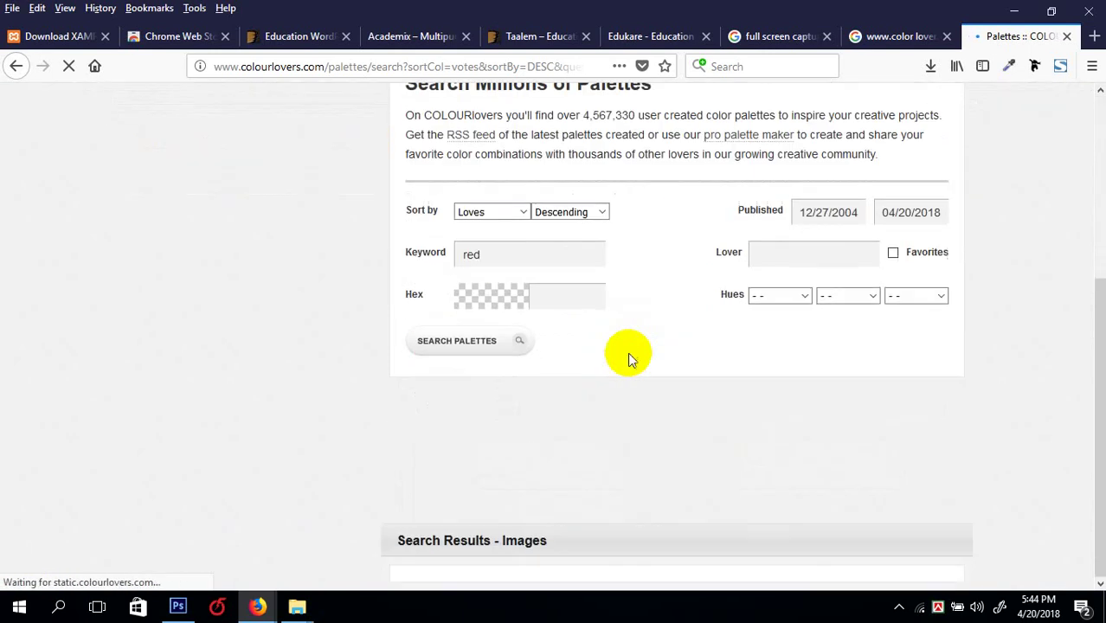
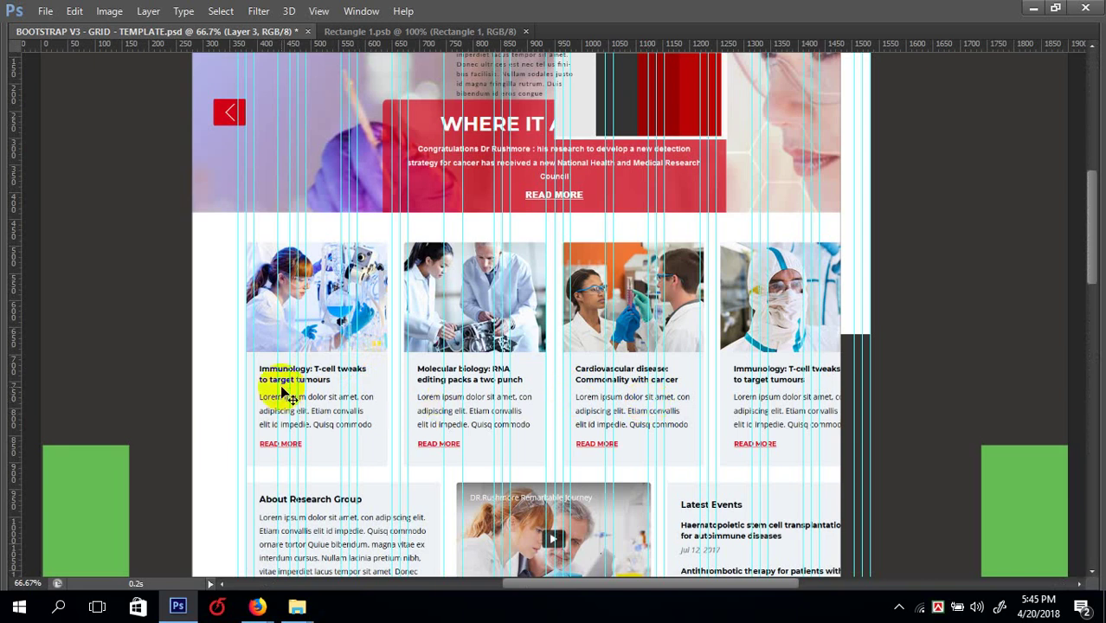
# - Examine the four-card row of the pasted research website layout against the template's column guides
pyautogui.hotkey('ctrl', '+')
pyautogui.hotkey('ctrl', '+')
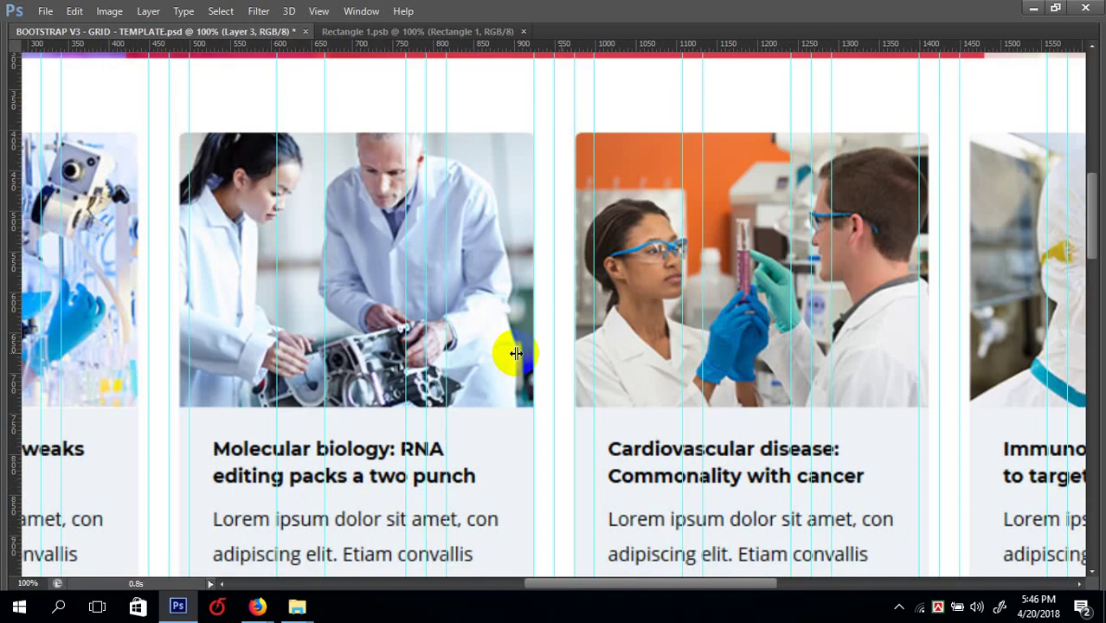
pyautogui.scroll(1, 515, 353)
pyautogui.hscroll(-3, 450, 329)
pyautogui.scroll(-3, 399, 297)
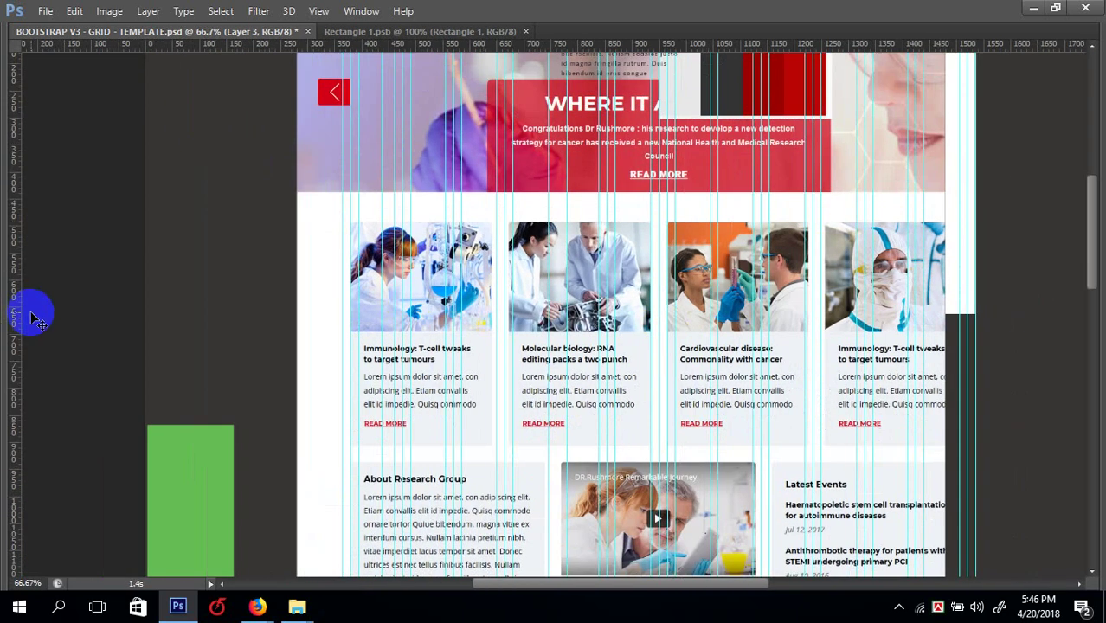
pyautogui.hotkey('ctrl', '+')
pyautogui.scroll(3, 506, 365)
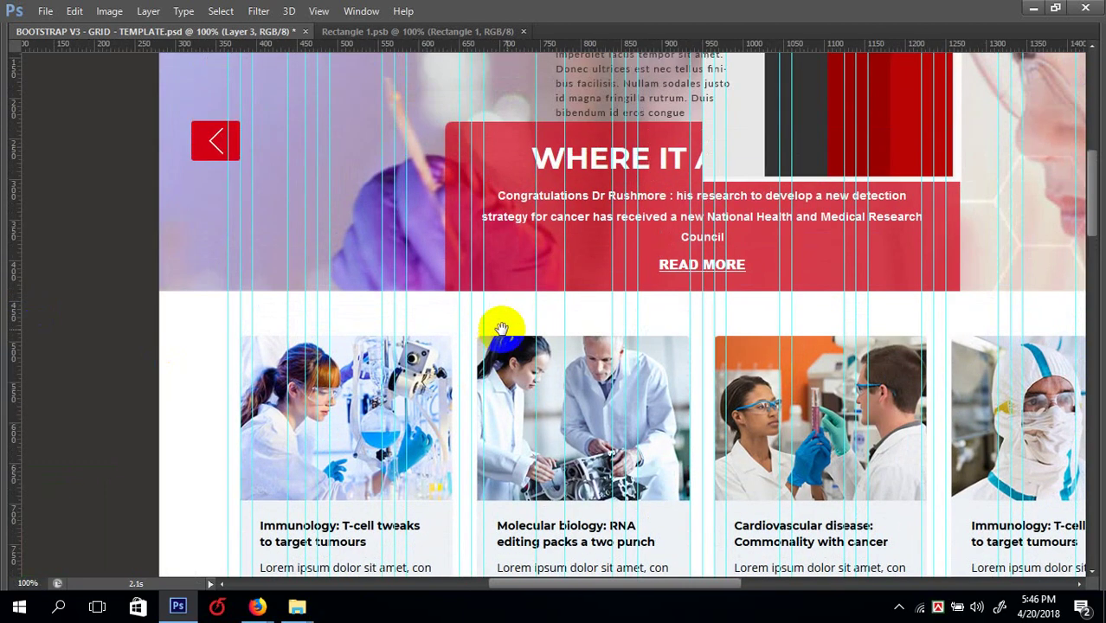
pyautogui.click(191, 322)
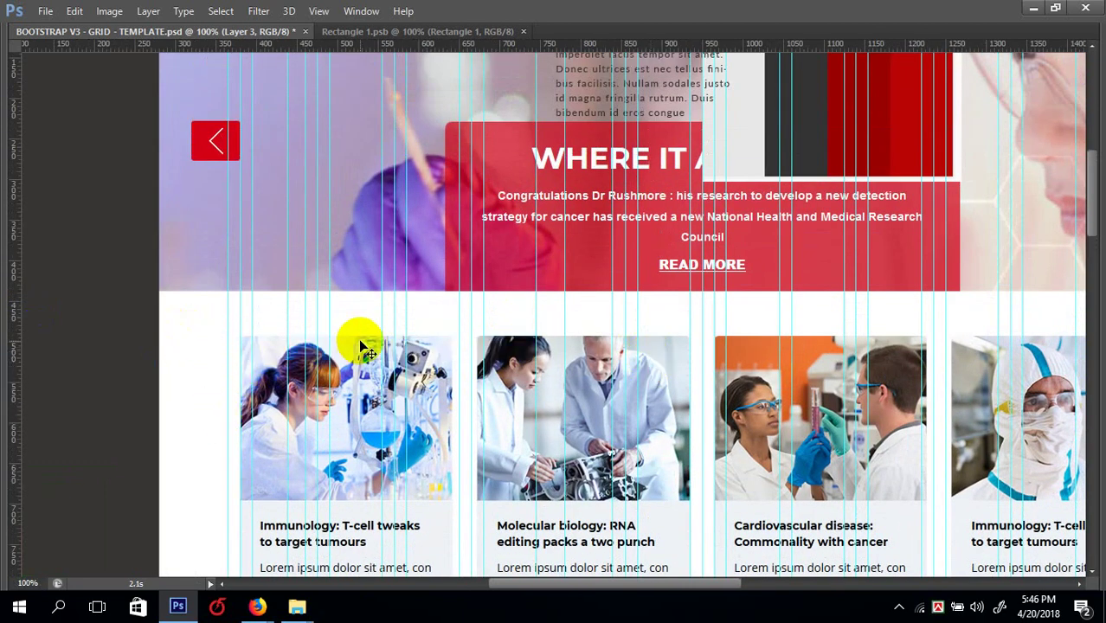
# - Add a vertical guide between the page's starting edge and the first research card
pyautogui.moveTo(355, 347); pyautogui.dragTo(424, 340)
pyautogui.press('Tab')
pyautogui.moveTo(66, 402); pyautogui.dragTo(282, 408)
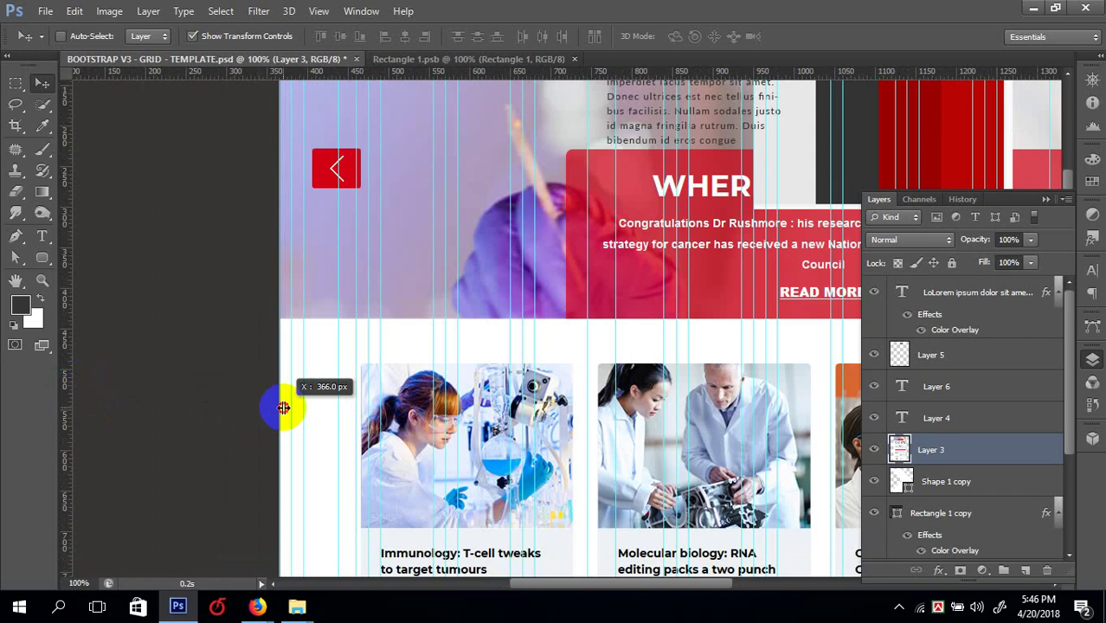
pyautogui.moveTo(283, 408); pyautogui.dragTo(319, 408)
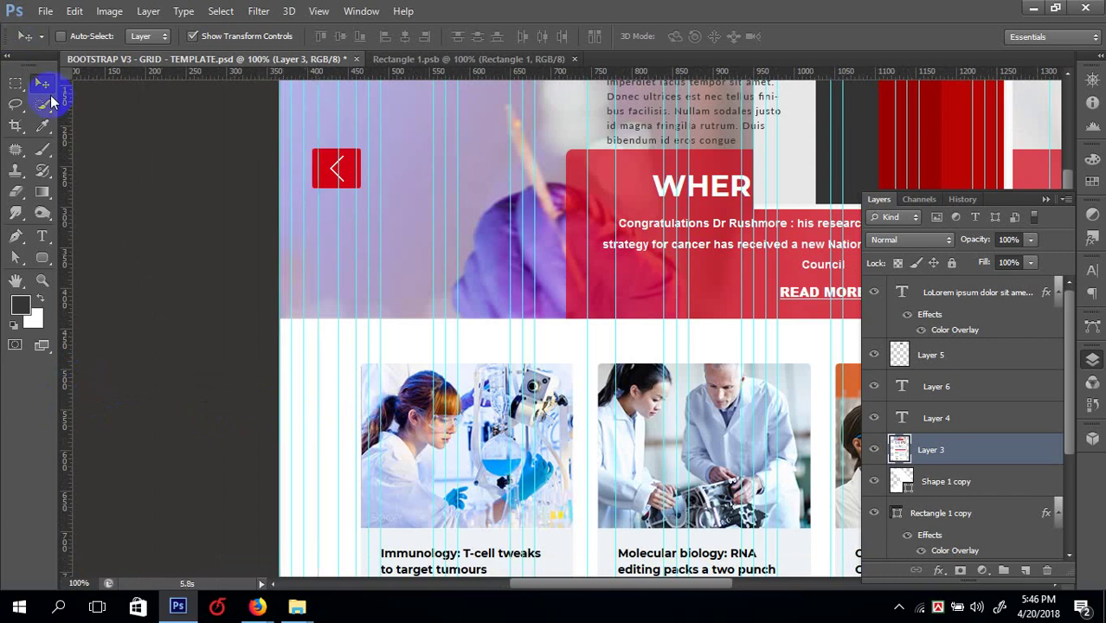
# - Select Layer 3 and shift the pasted layout so its first card lines up with the start of the grid
pyautogui.rightClick(430, 435)
pyautogui.click(450, 435)
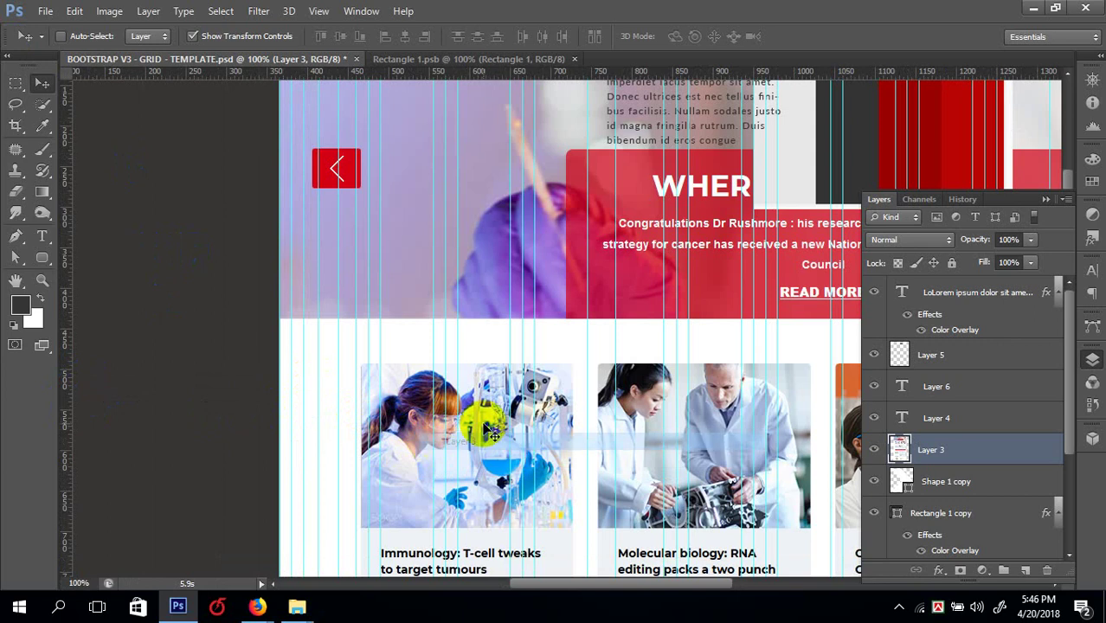
pyautogui.moveTo(532, 460); pyautogui.dragTo(470, 465)
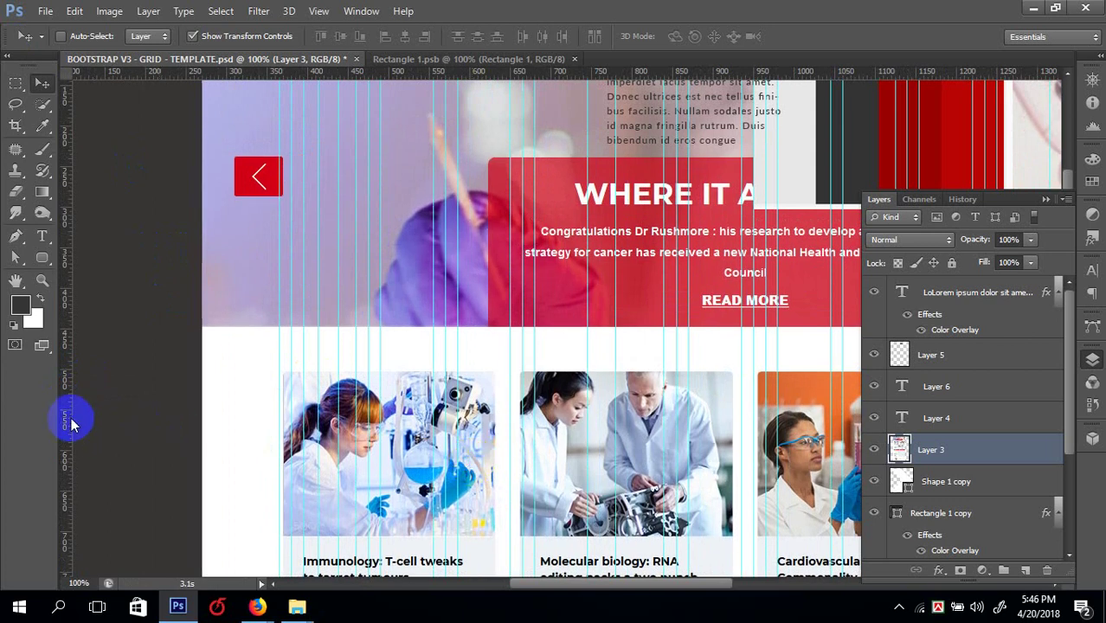
# - Add vertical guides at the outer edges of the first and second cards and in the gap before the third card
pyautogui.moveTo(71, 424); pyautogui.dragTo(490, 432)
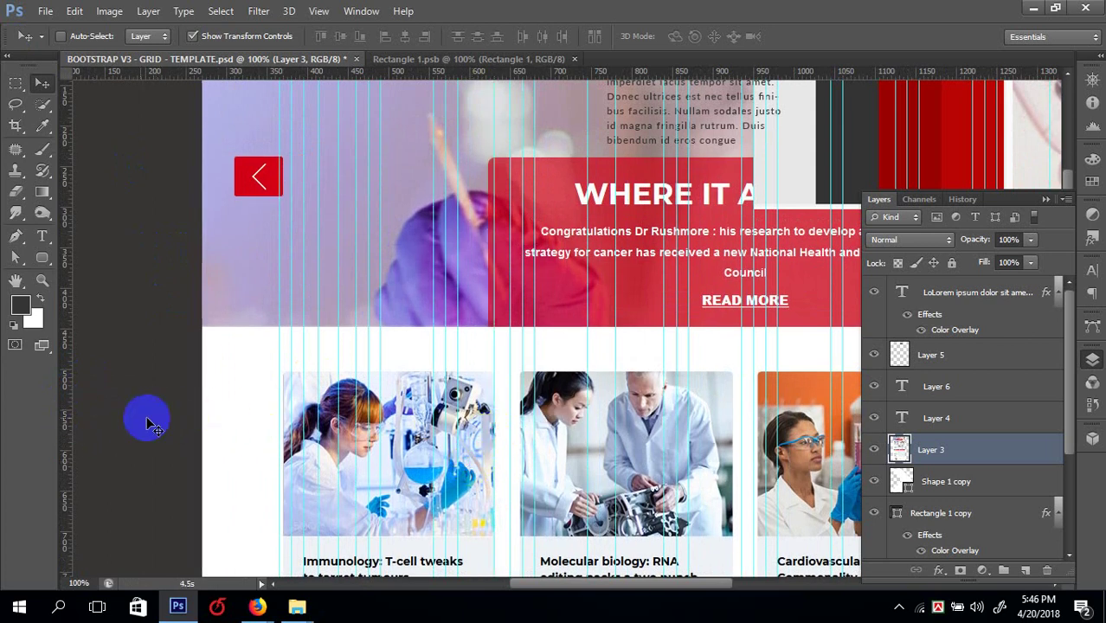
pyautogui.moveTo(68, 421); pyautogui.dragTo(734, 424)
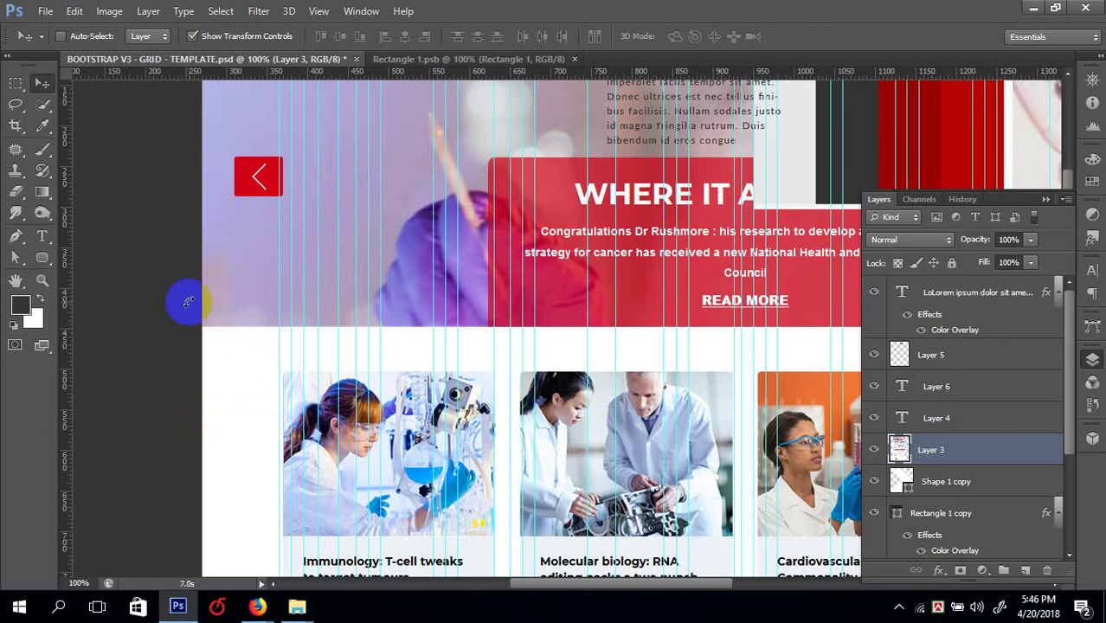
pyautogui.scroll(3, 188, 301)
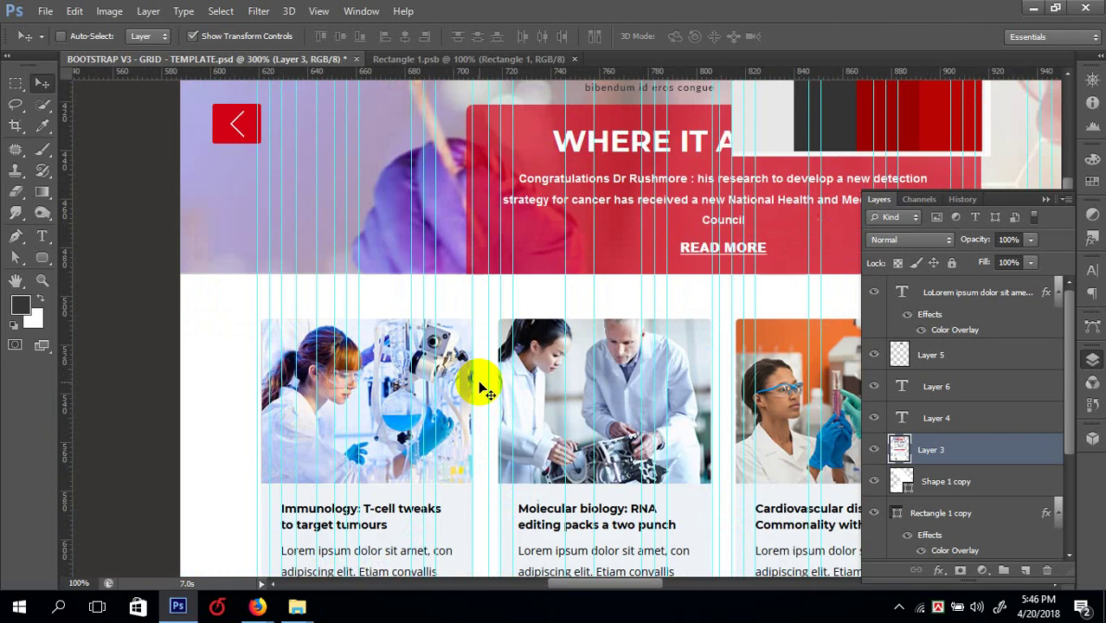
pyautogui.press('Tab')
pyautogui.scroll(-2, 484, 389)
pyautogui.scroll(2, 431, 326)
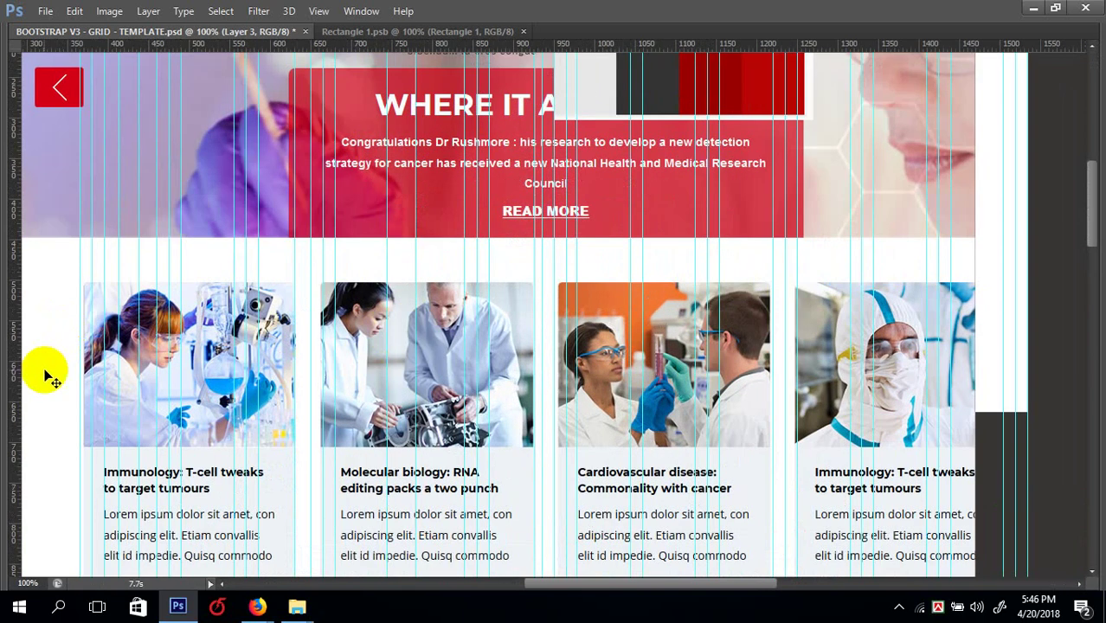
pyautogui.moveTo(12, 390); pyautogui.dragTo(549, 402)
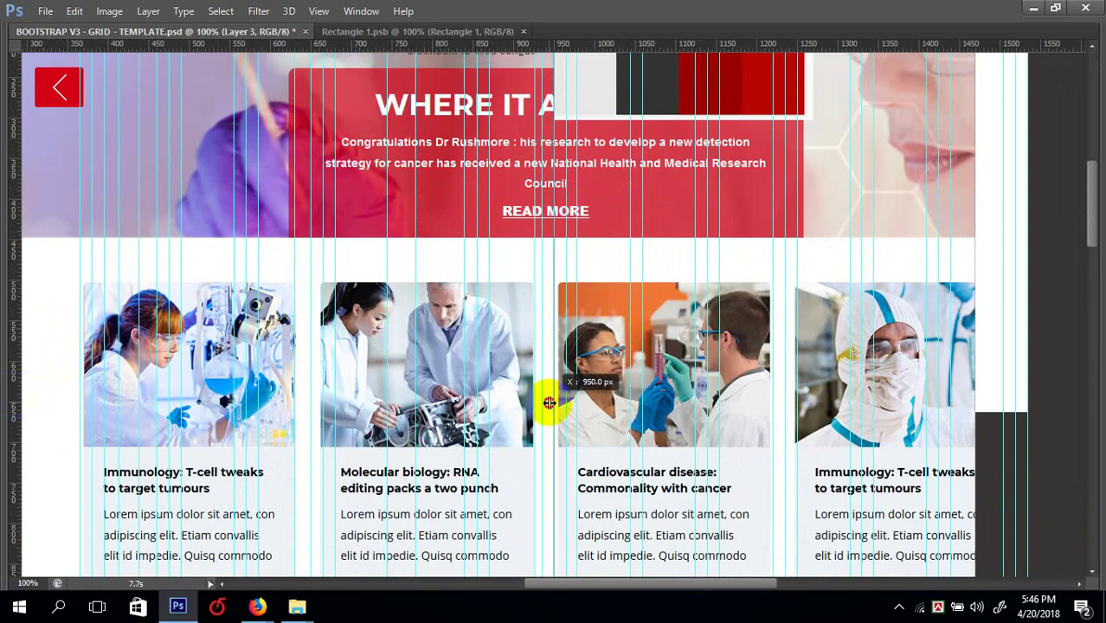
pyautogui.moveTo(549, 403); pyautogui.dragTo(8, 346)
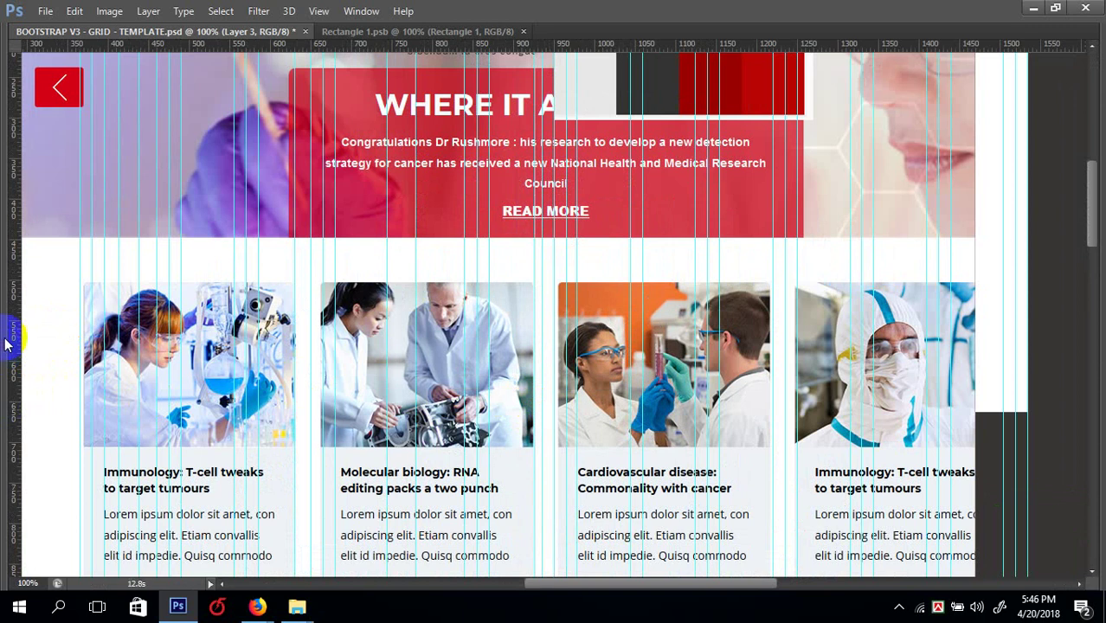
# - Delete Layer 3, the pasted research website layout, from the grid template
pyautogui.scroll(2, 313, 358)
pyautogui.moveTo(313, 359); pyautogui.dragTo(519, 413)
pyautogui.scroll(-2, 519, 412)
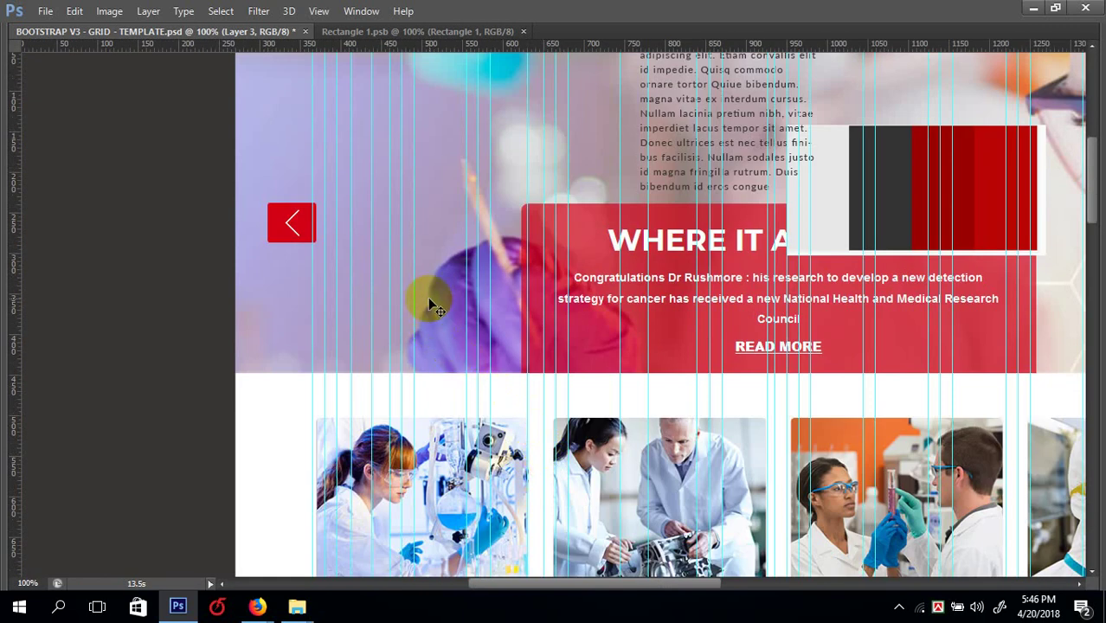
pyautogui.rightClick(593, 441)
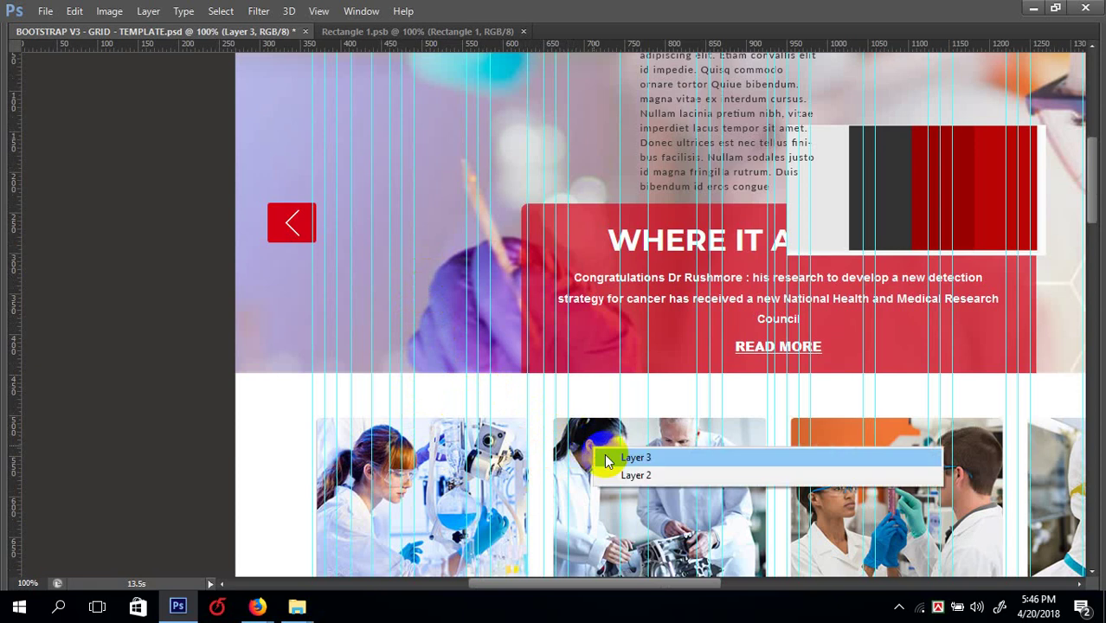
pyautogui.click(603, 449)
pyautogui.moveTo(712, 459); pyautogui.dragTo(1015, 465)
pyautogui.hotkey('ctrl', 'z')
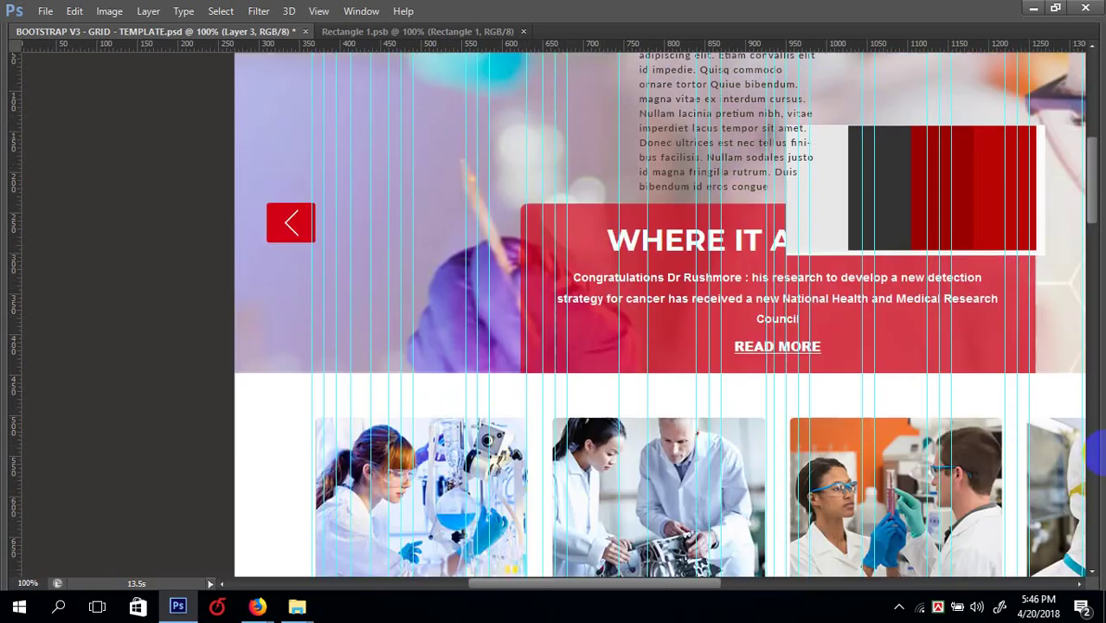
pyautogui.moveTo(433, 316); pyautogui.dragTo(982, 556)
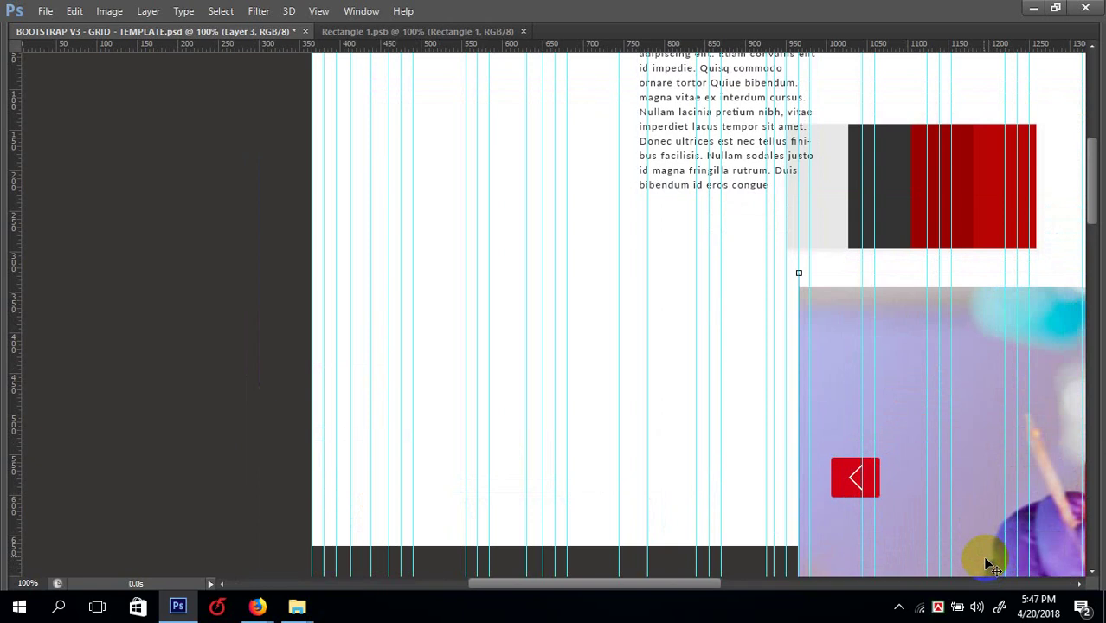
pyautogui.press('Delete')
# - Examine the template's white page with its sample text and red and gray palette swatches against the grid guides
pyautogui.press('h')
pyautogui.moveTo(655, 424); pyautogui.dragTo(570, 390)
pyautogui.scroll(2, 595, 365)
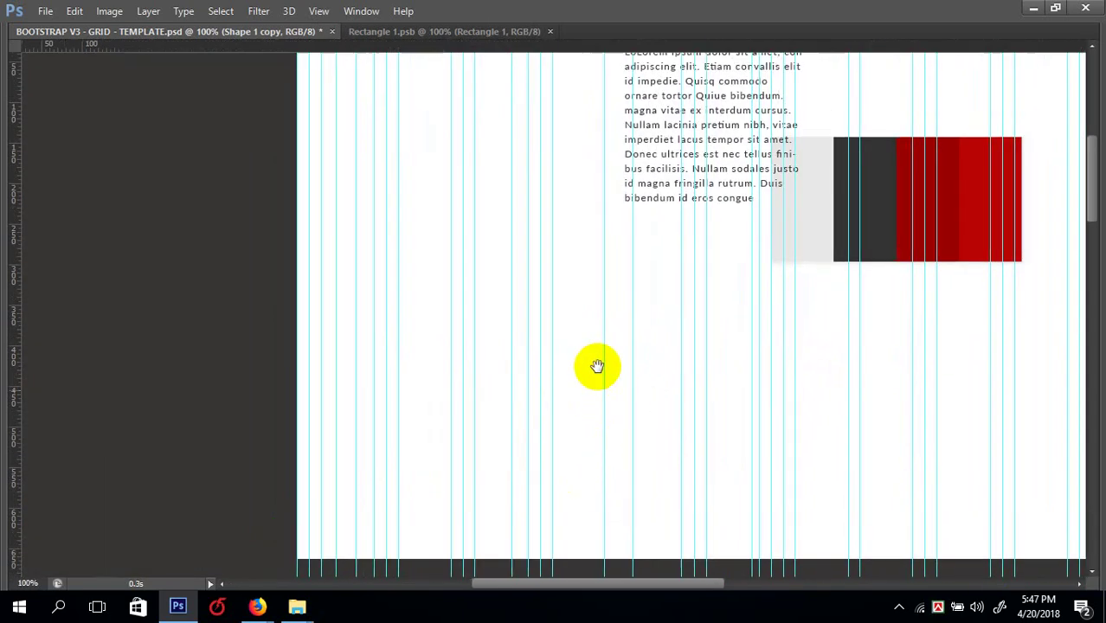
pyautogui.hotkey('ctrl', '-')
pyautogui.press('Tab')
pyautogui.scroll(-2, 321, 350)
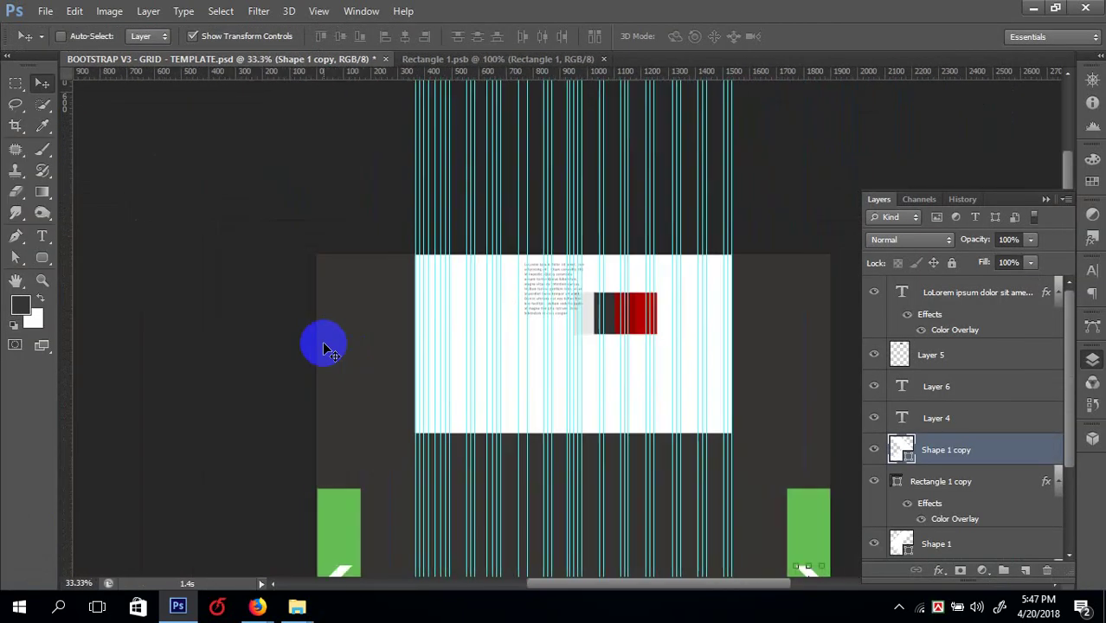
pyautogui.scroll(3, 323, 348)
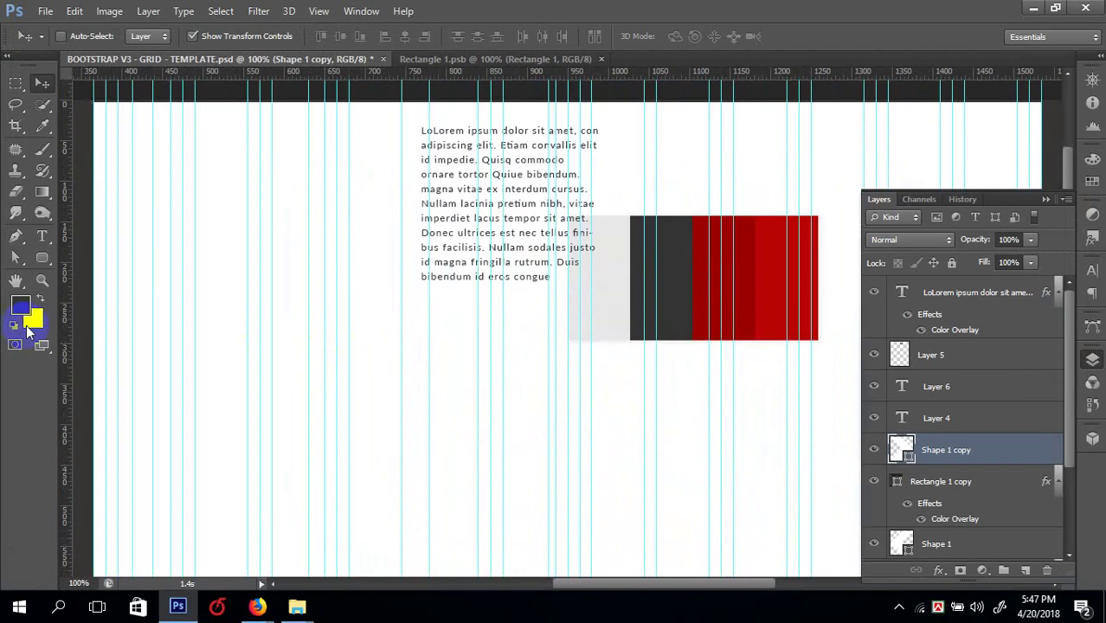
pyautogui.hotkey('ctrl', '-')
pyautogui.click(15, 85)
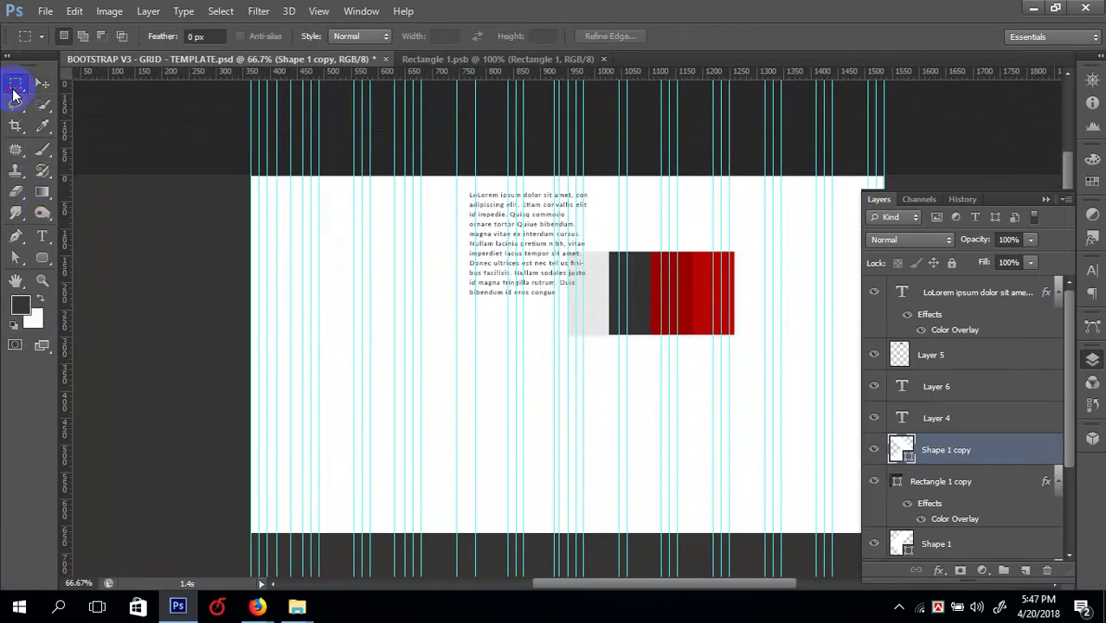
pyautogui.click(240, 271)
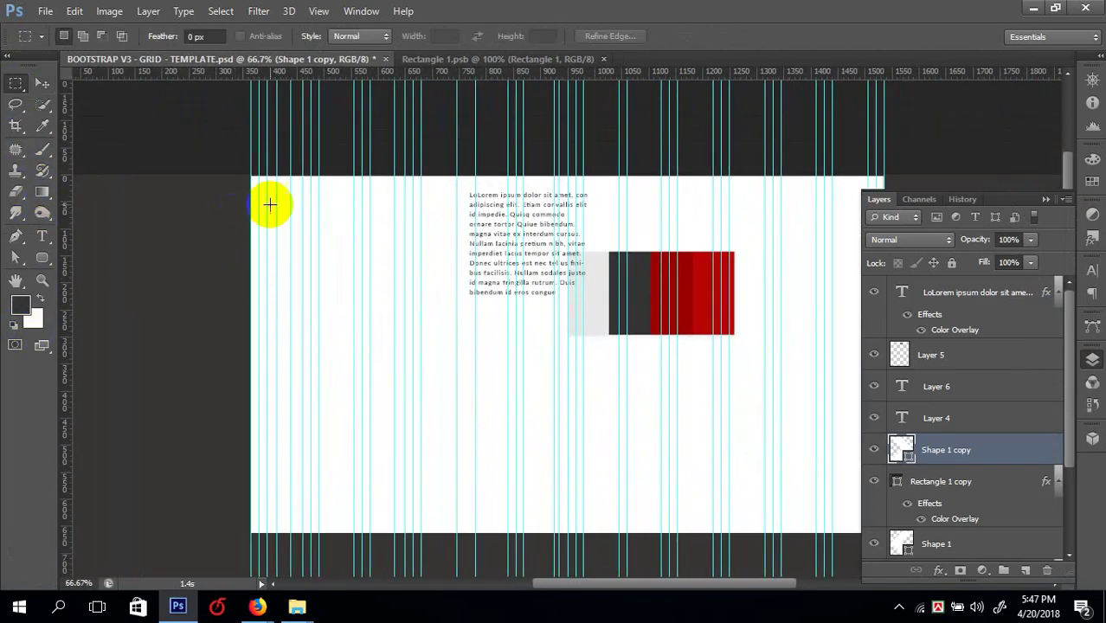
pyautogui.press('Tab')
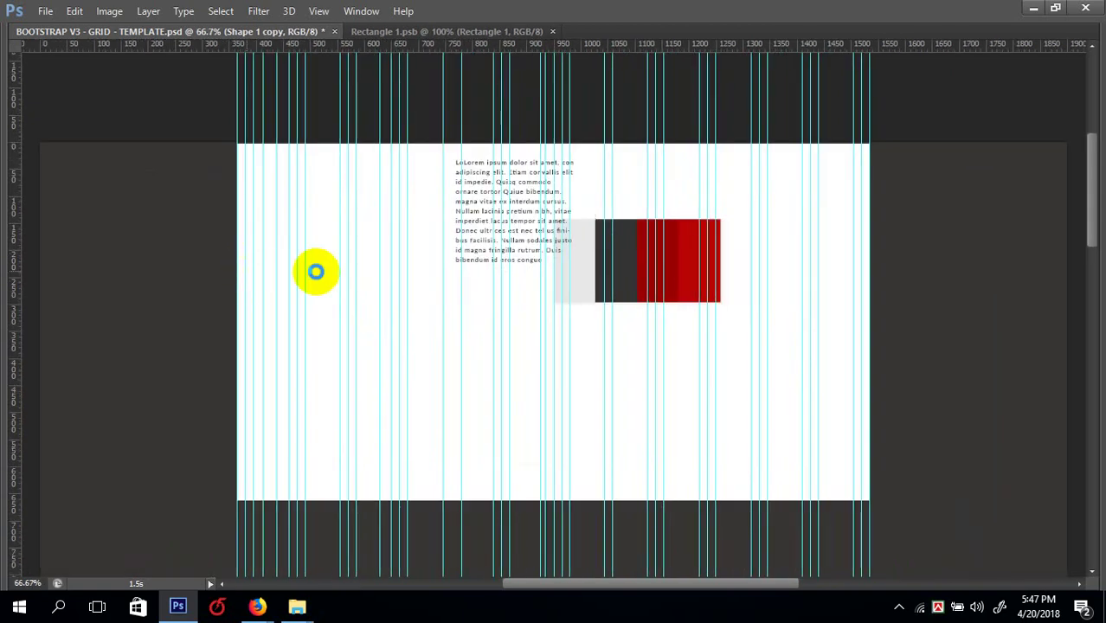
# - Close the grid template and, after viewing its image size, Rectangle 1.psb
pyautogui.hotkey('ctrl', 'w')
pyautogui.click(554, 246)
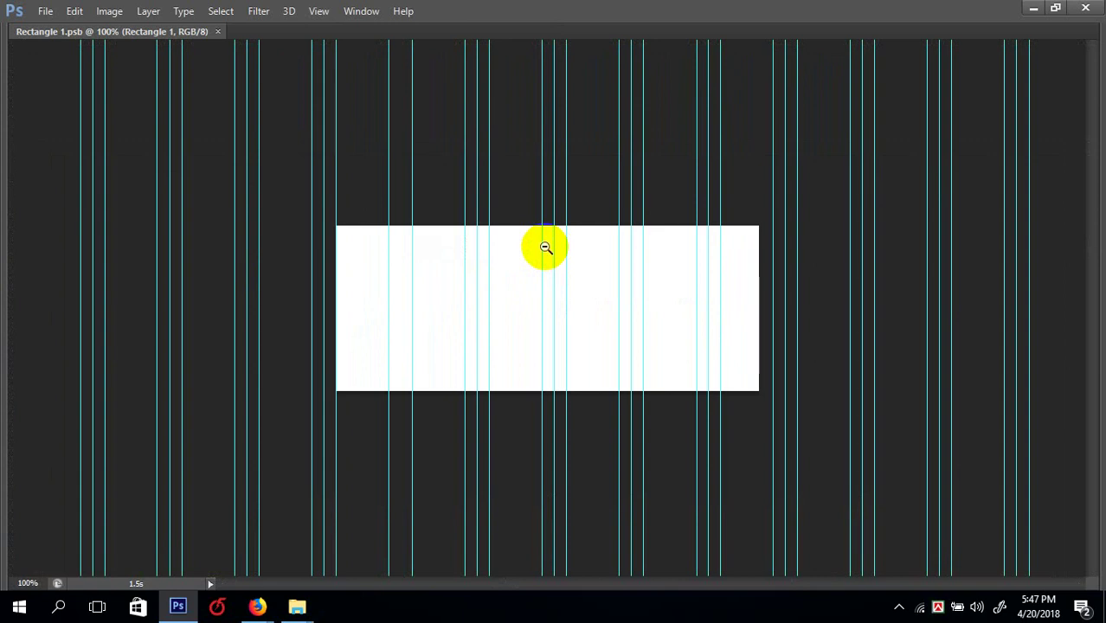
pyautogui.keyDown('alt'); pyautogui.click(540, 216); pyautogui.keyUp('alt')
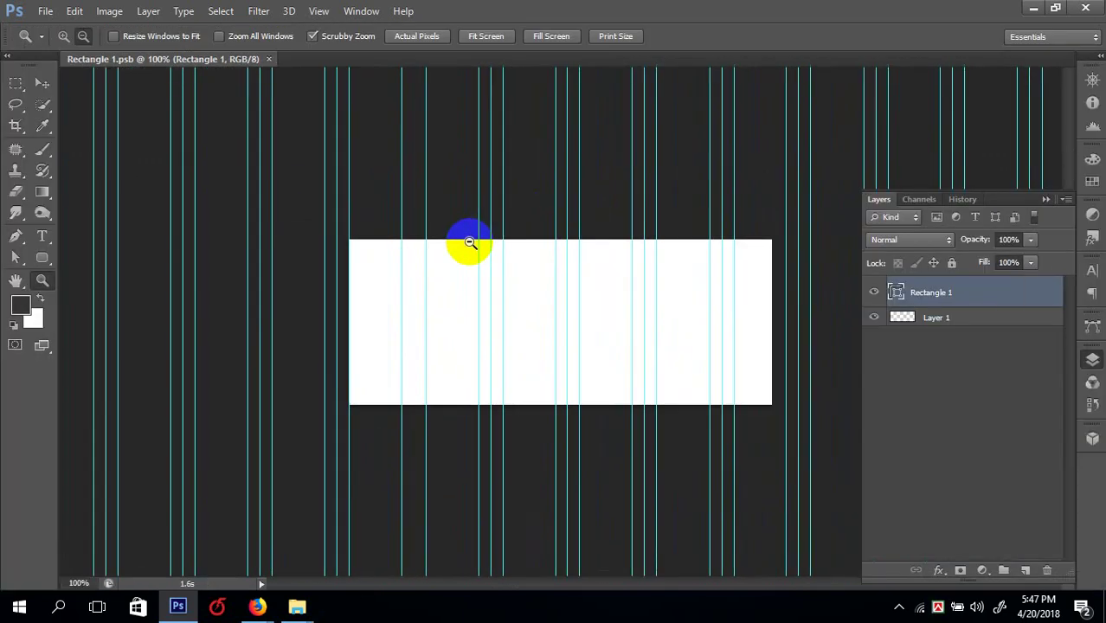
pyautogui.click(470, 239)
pyautogui.hotkey('ctrl', 'alt', 'i')
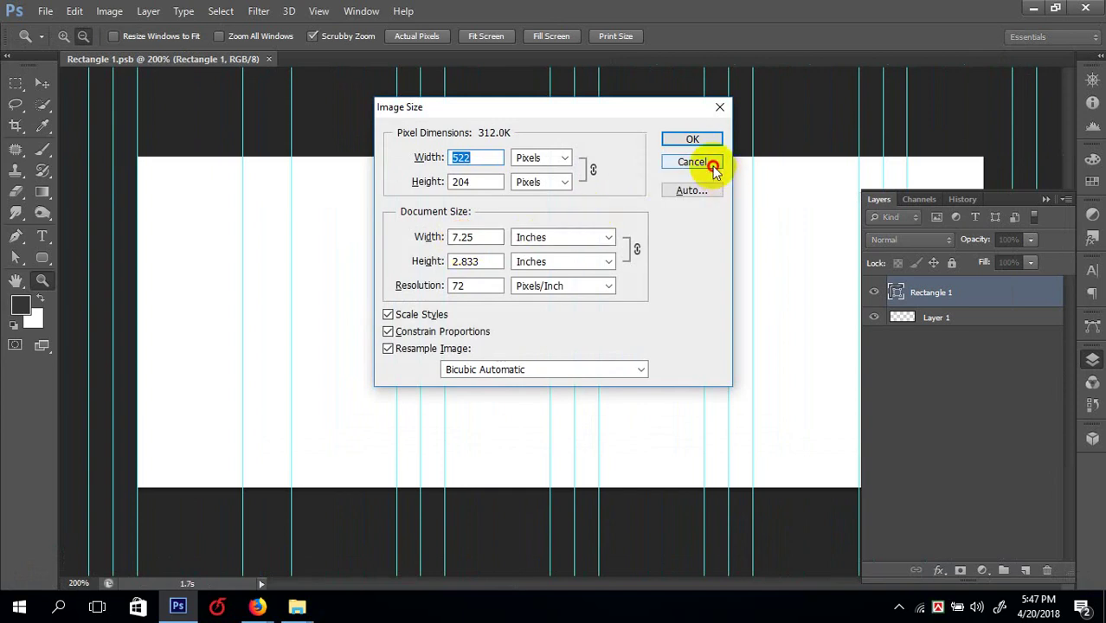
pyautogui.click(692, 162)
pyautogui.hotkey('ctrl', 'w')
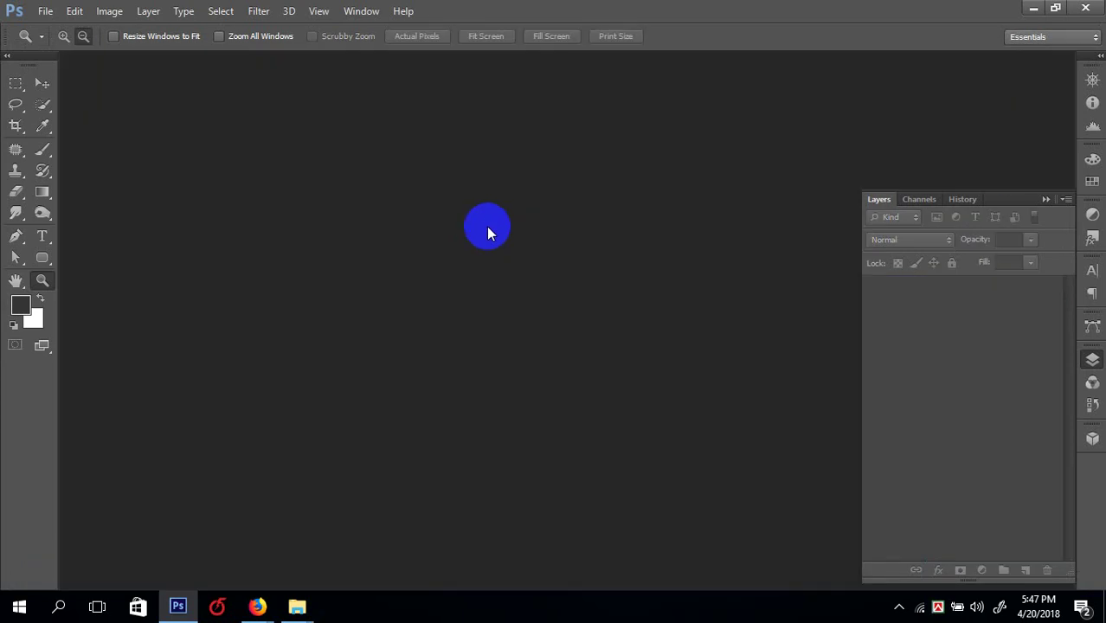
pyautogui.doubleClick(487, 230)
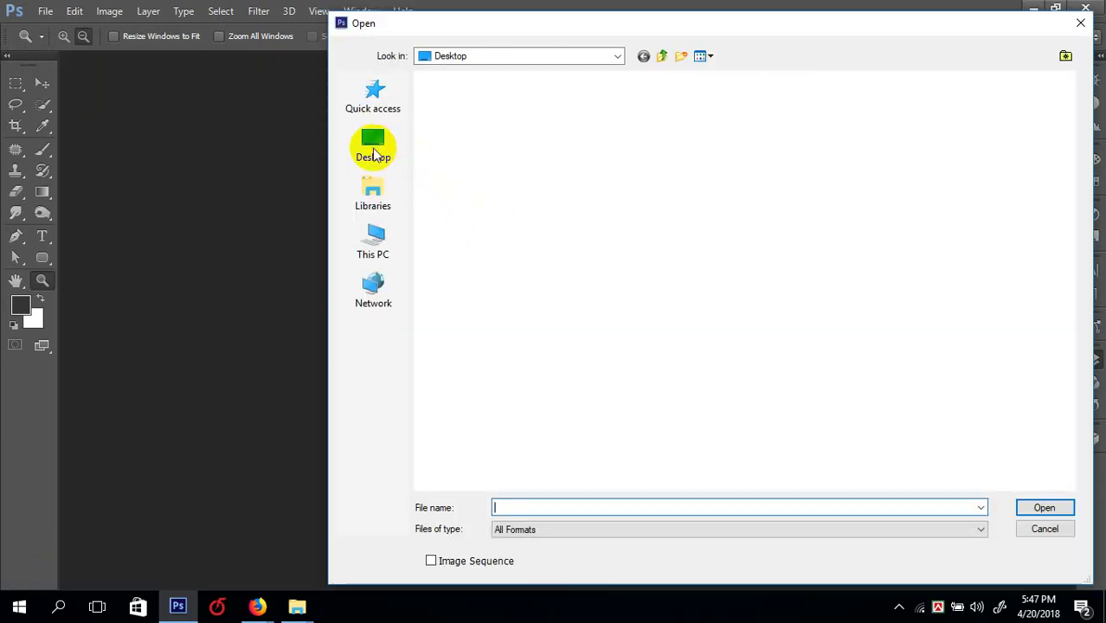
pyautogui.click(373, 154)
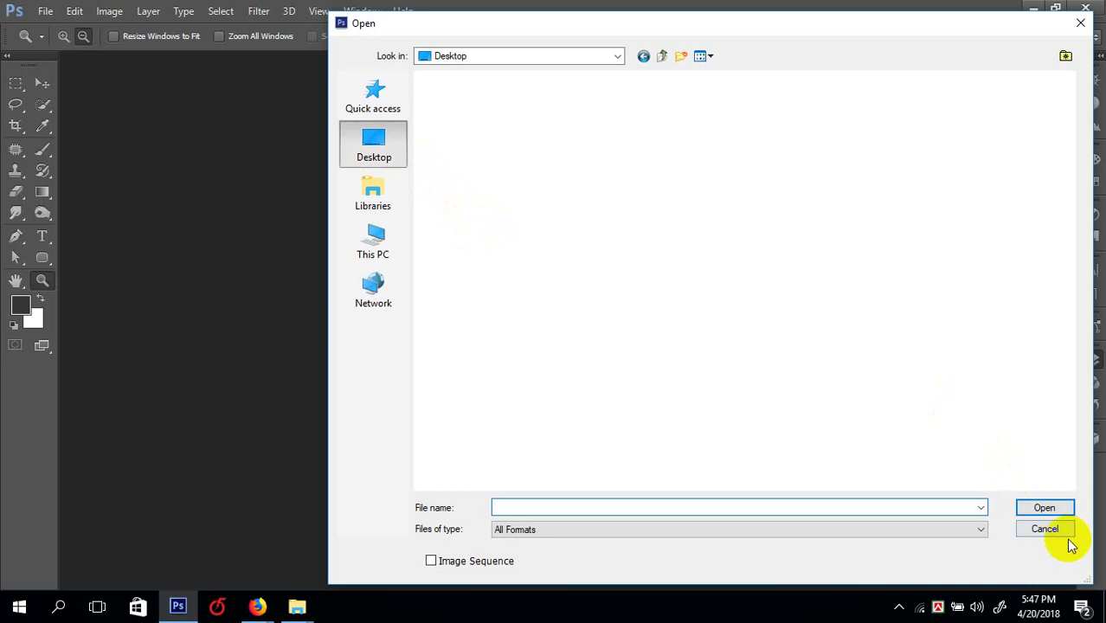
pyautogui.click(1045, 528)
pyautogui.doubleClick(451, 258)
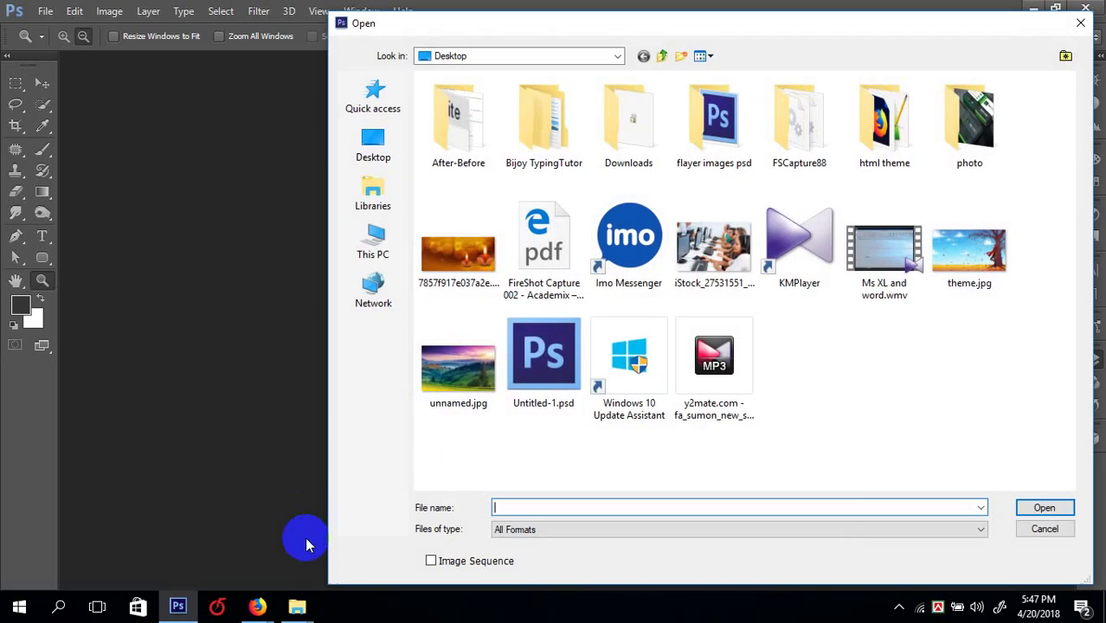
pyautogui.click(1031, 527)
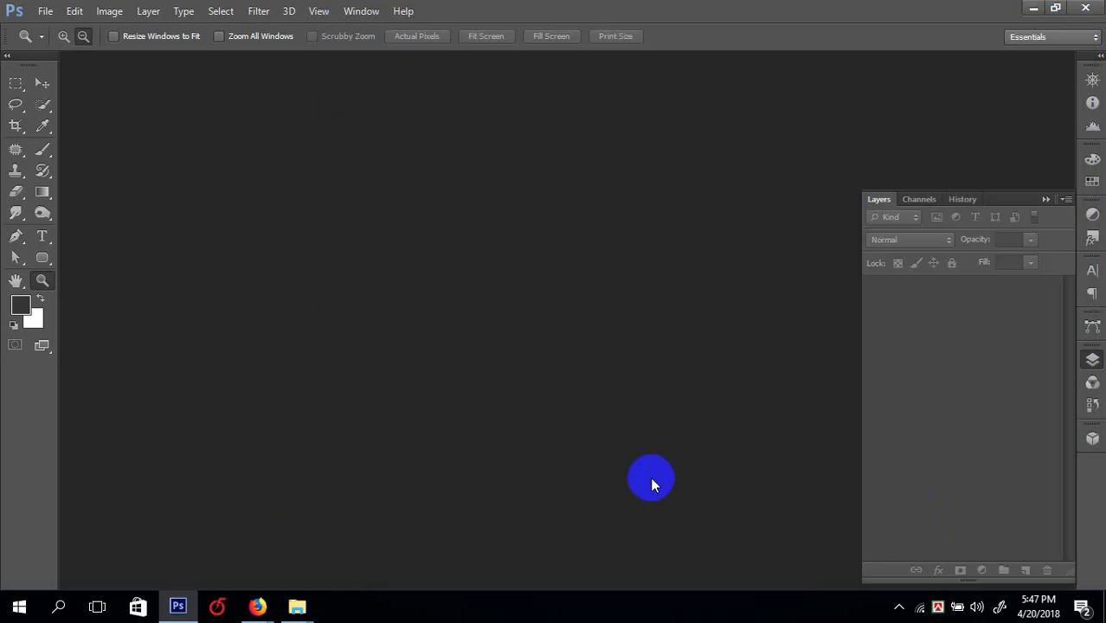
# - Create a new 1170 x 300 pixel document at 72 pixels/inch in RGB Color with a white background
pyautogui.keyDown('ctrl'); pyautogui.doubleClick(558, 271); pyautogui.keyUp('ctrl')
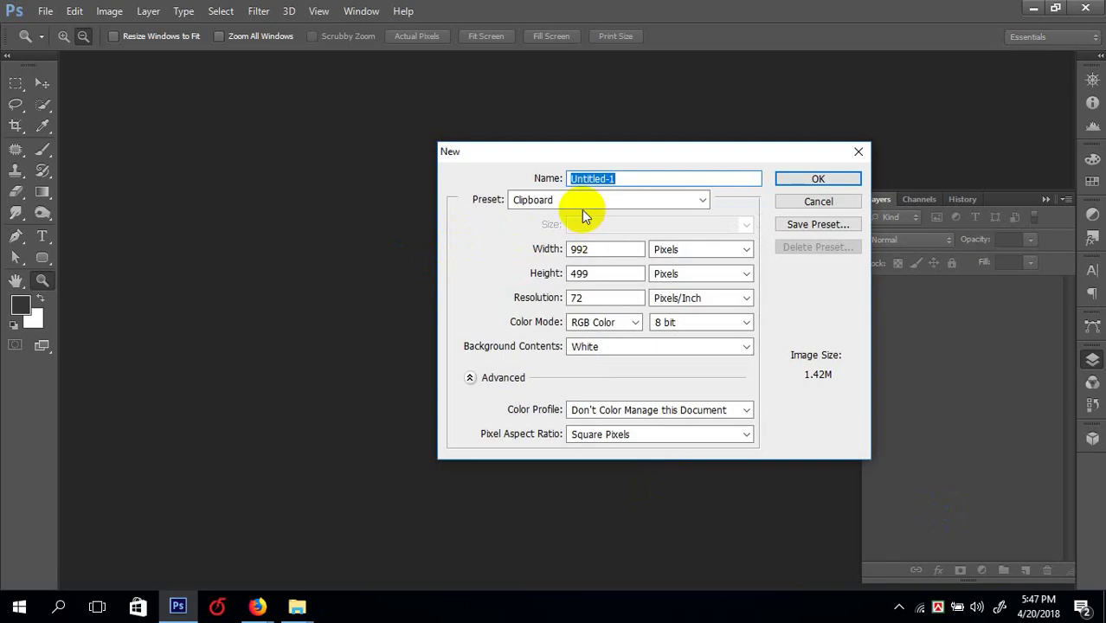
pyautogui.click(663, 249)
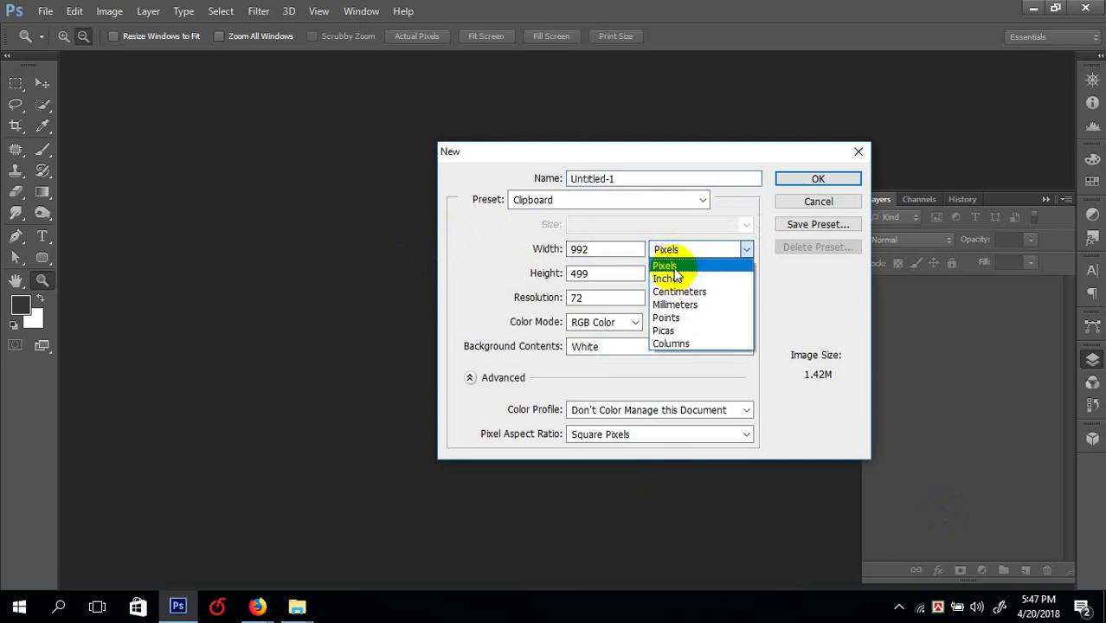
pyautogui.click(665, 265)
pyautogui.doubleClick(605, 248)
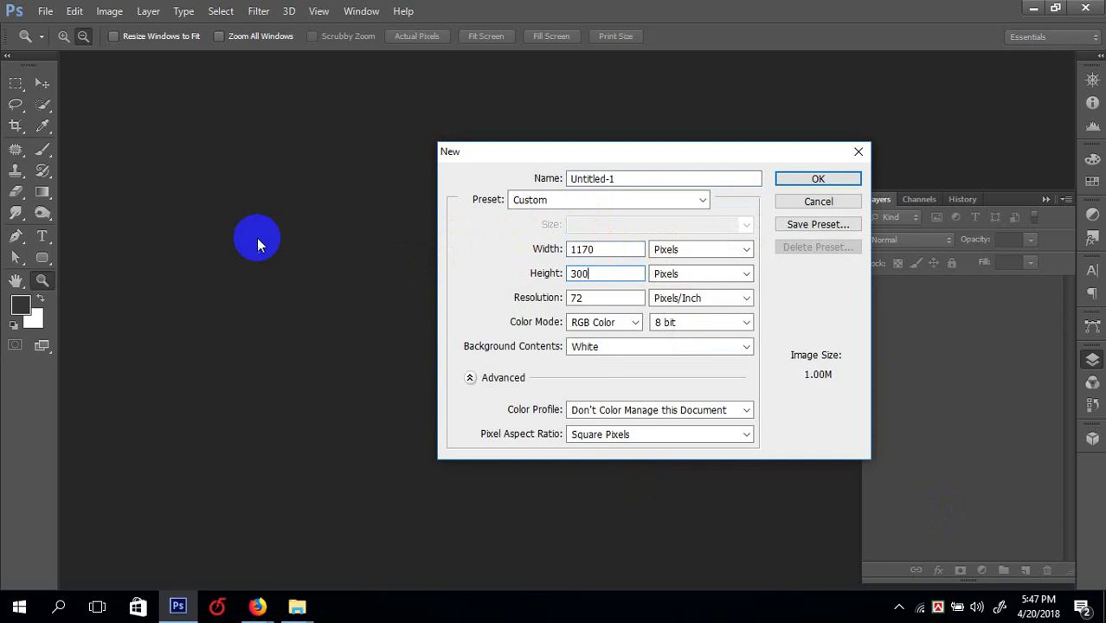
pyautogui.press('Tab')
pyautogui.press('Return')
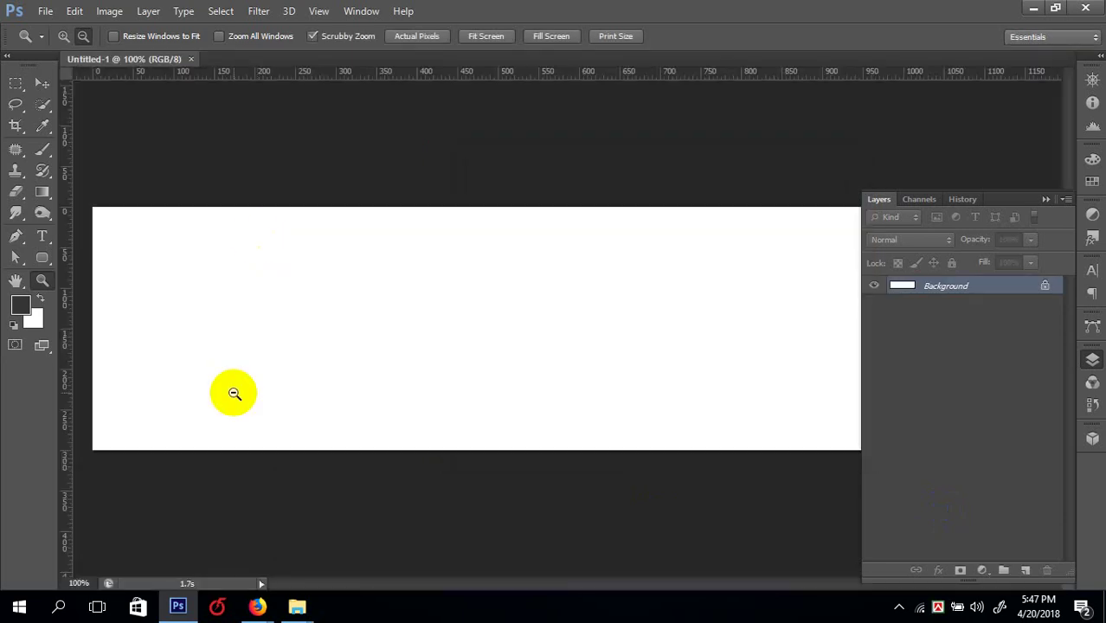
# - Set the canvas height to 3000 pixels
pyautogui.hotkey('ctrl', 'alt', 'c')
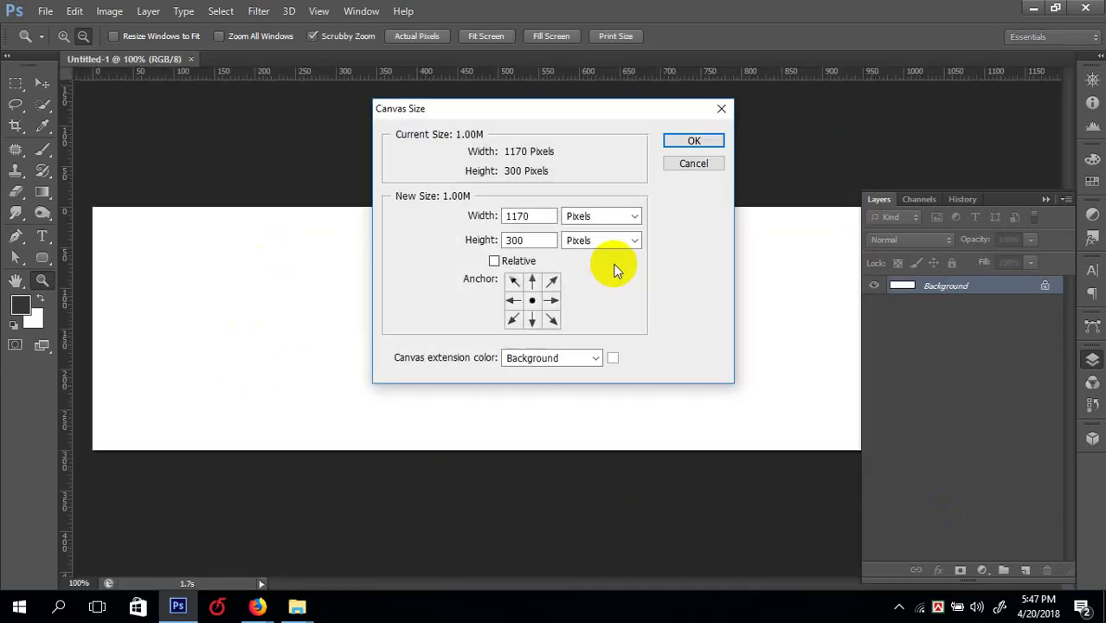
pyautogui.click(526, 240)
pyautogui.doubleClick(526, 241)
pyautogui.write('3')
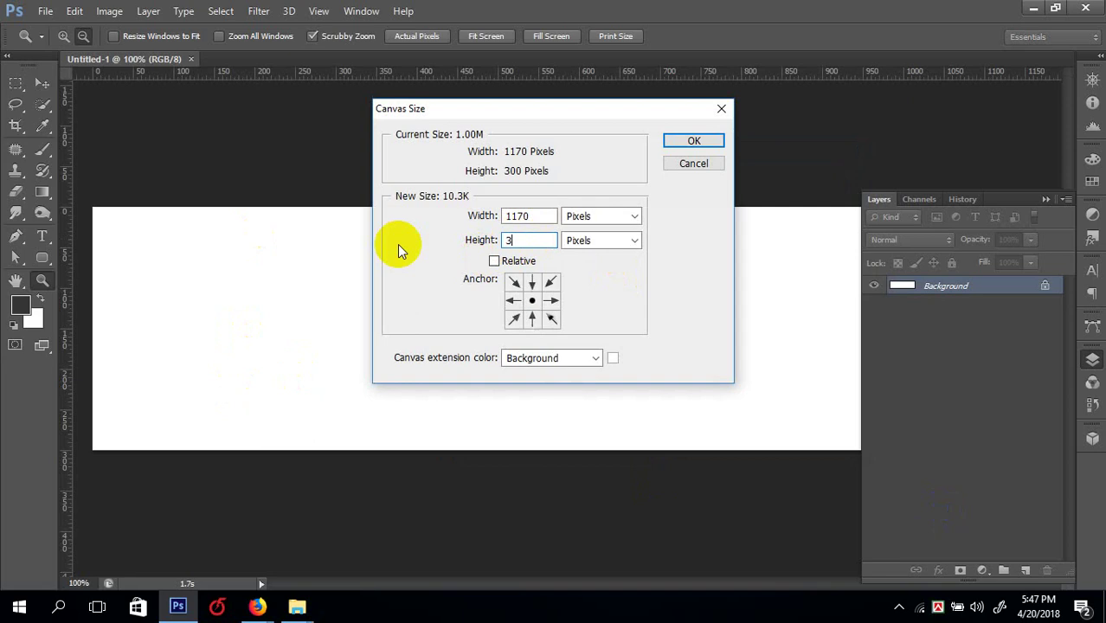
pyautogui.write('000')
pyautogui.press('Return')
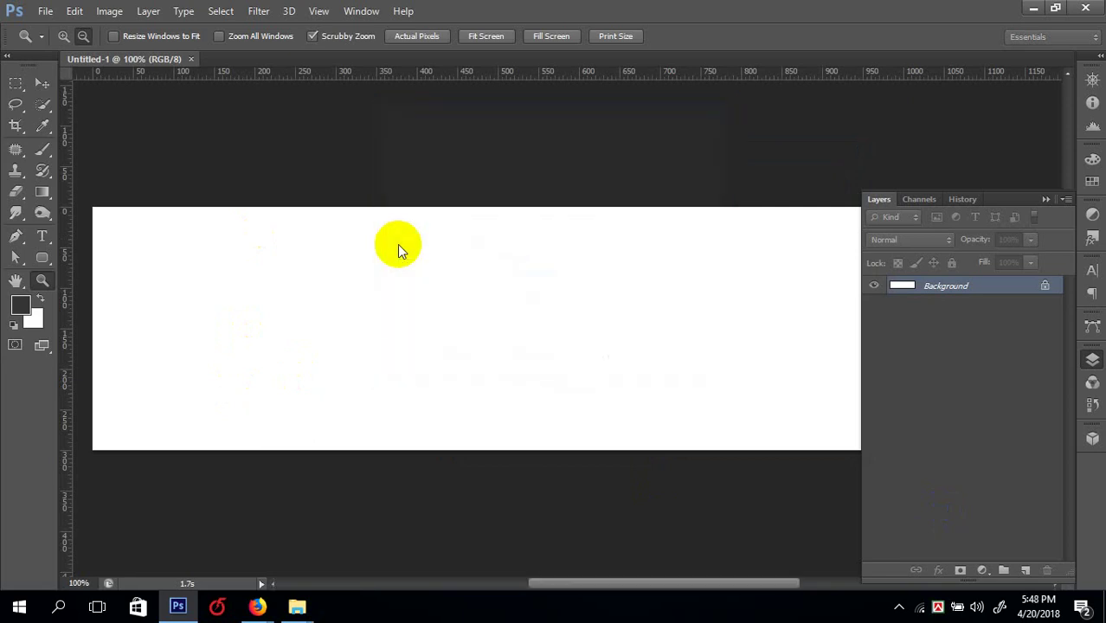
# - Add a horizontal guide at position 10 on the blank page
pyautogui.keyDown('alt'); pyautogui.click(396, 84); pyautogui.keyUp('alt')
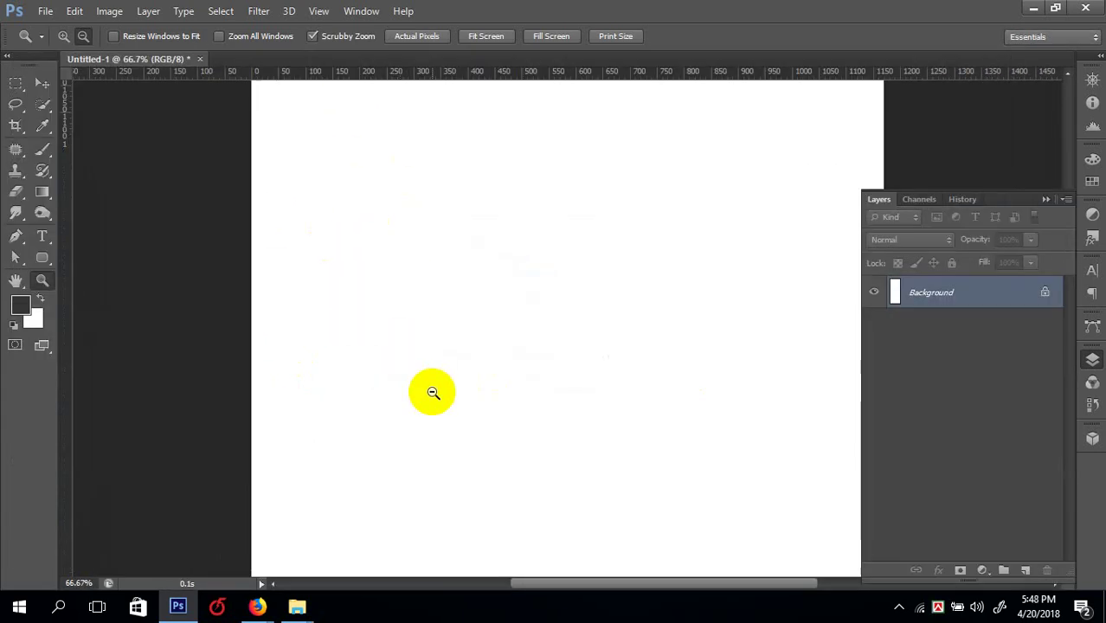
pyautogui.click(432, 390)
pyautogui.keyDown('alt'); pyautogui.click(453, 391); pyautogui.keyUp('alt')
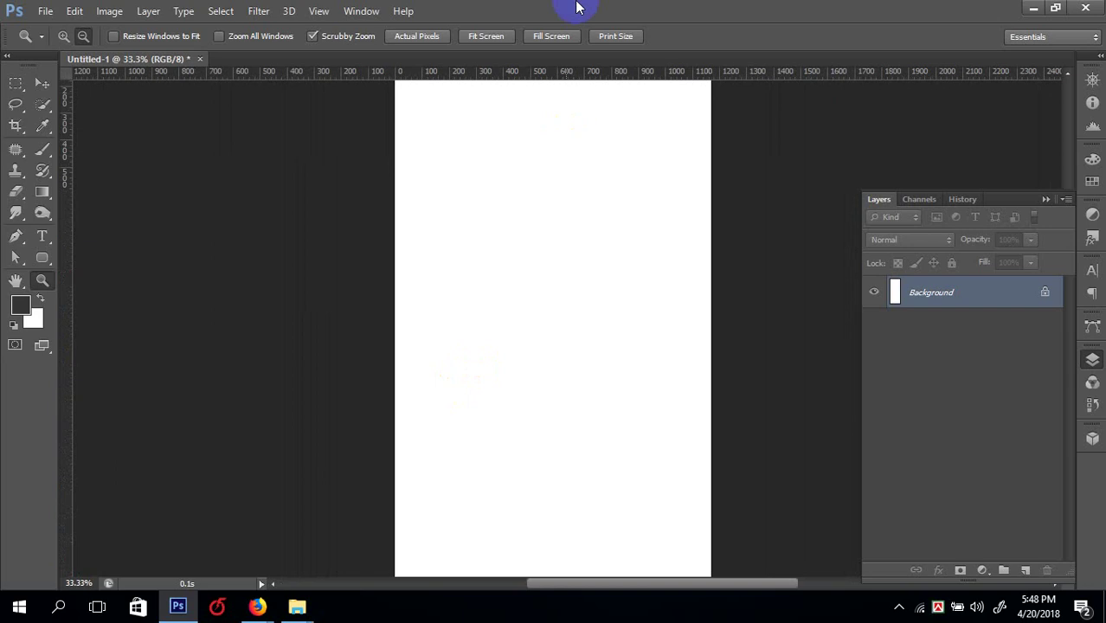
pyautogui.click(317, 11)
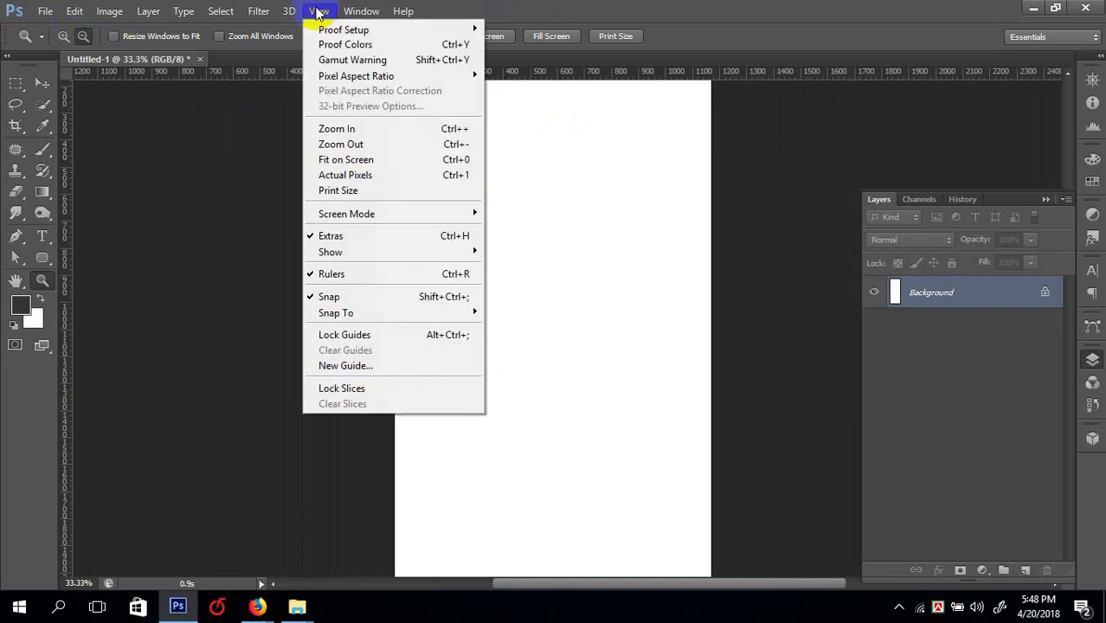
pyautogui.click(551, 265)
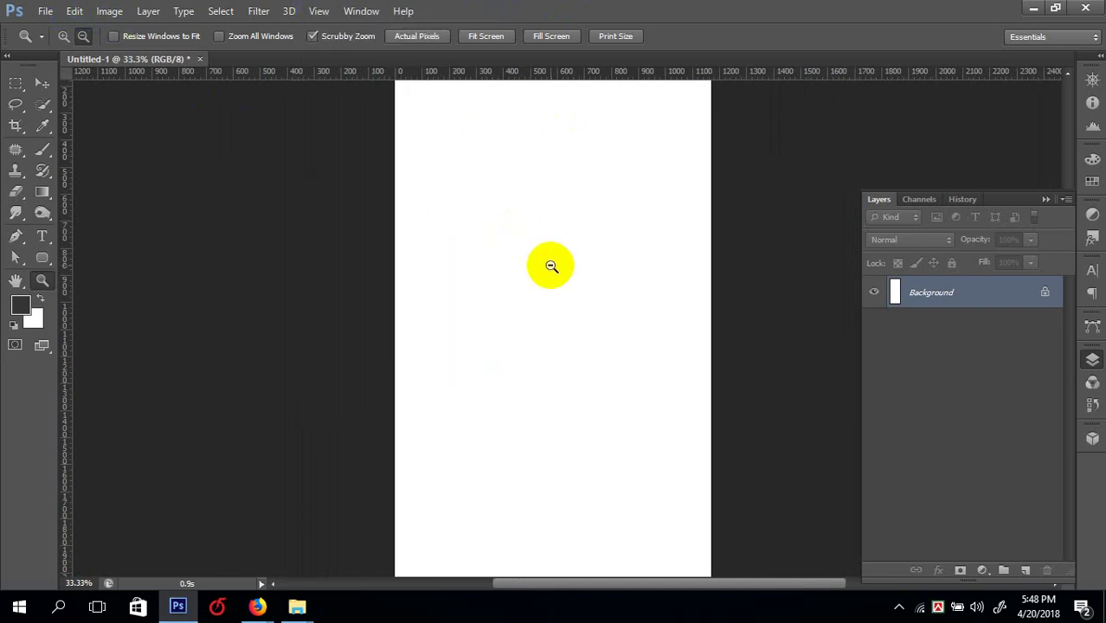
pyautogui.click(551, 268)
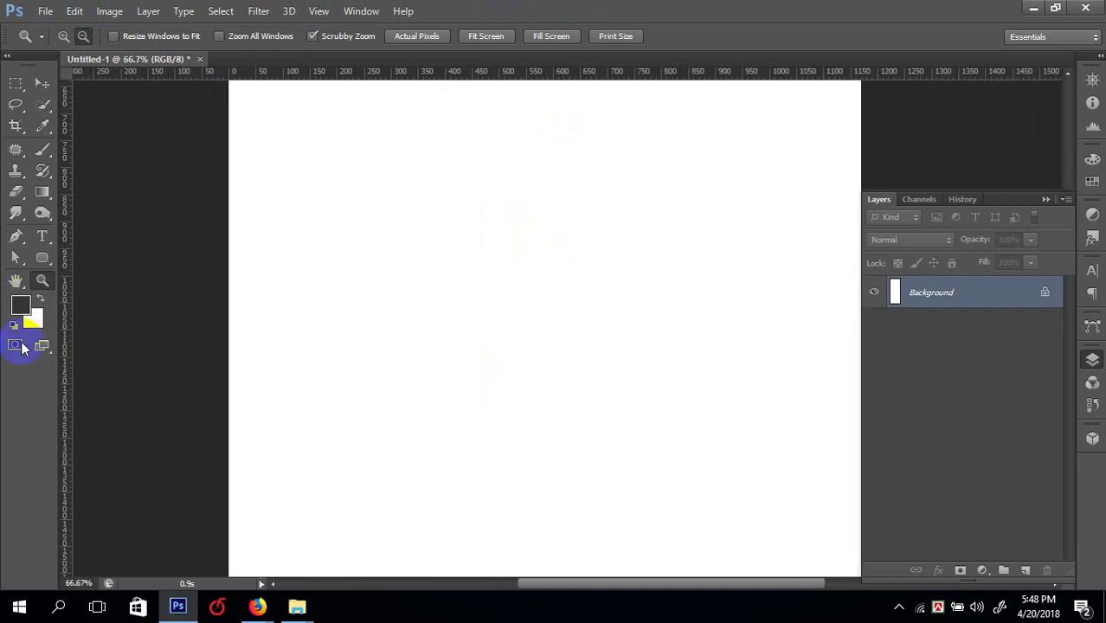
pyautogui.click(318, 11)
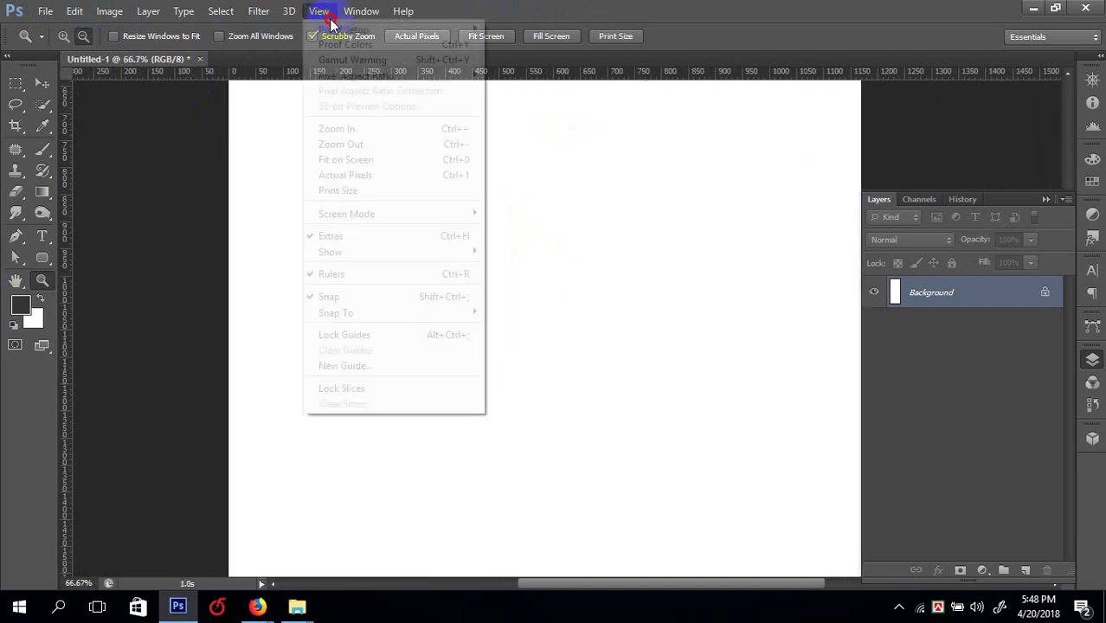
pyautogui.click(364, 367)
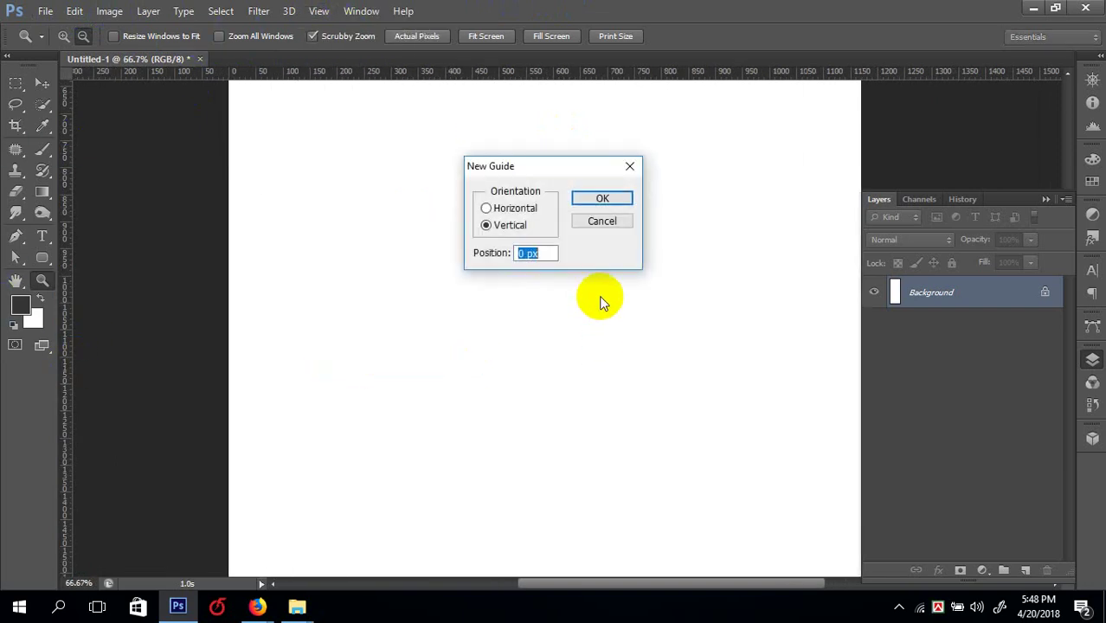
pyautogui.click(488, 209)
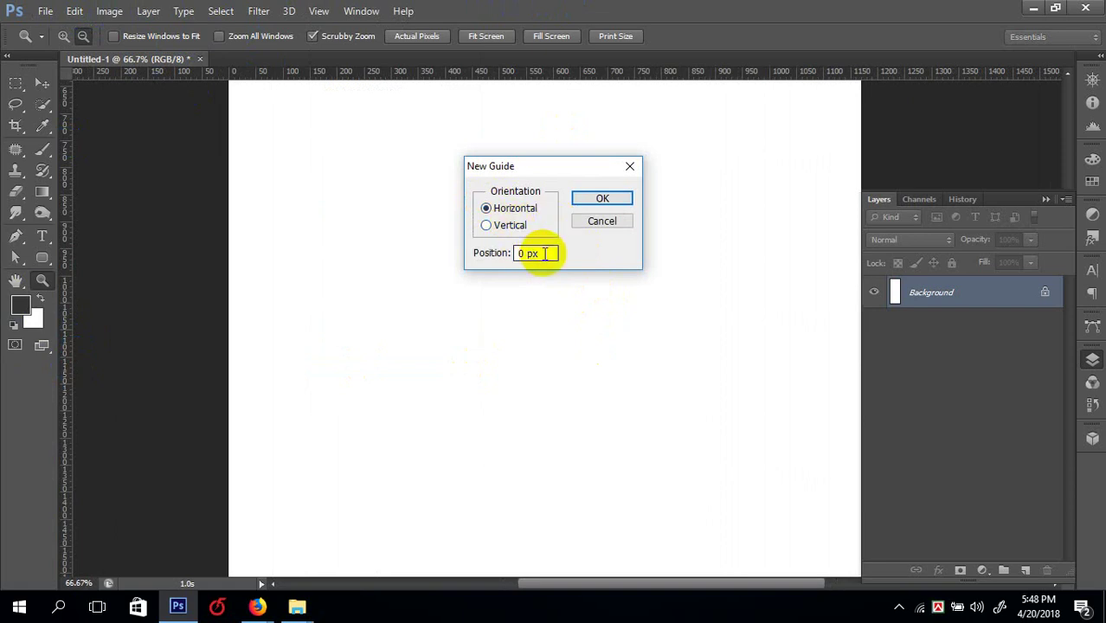
pyautogui.moveTo(540, 253); pyautogui.dragTo(517, 252)
pyautogui.write('10')
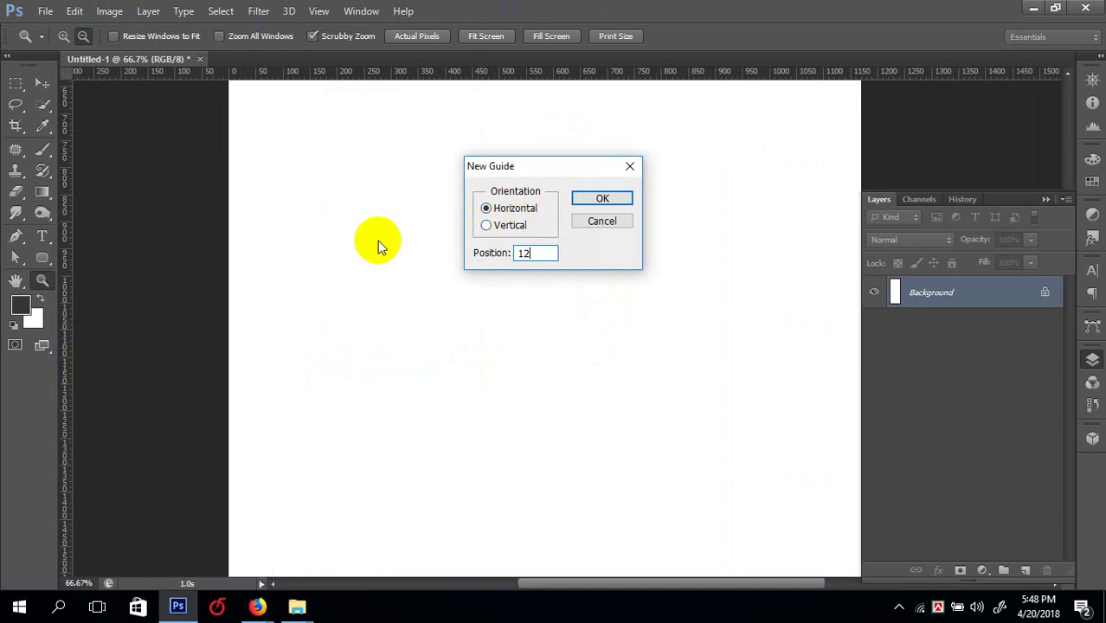
pyautogui.press('BackSpace')
pyautogui.press('BackSpace')
pyautogui.write('10')
pyautogui.press('Return')
pyautogui.keyDown('alt'); pyautogui.click(378, 245); pyautogui.keyUp('alt')
pyautogui.keyDown('alt'); pyautogui.click(378, 244); pyautogui.keyUp('alt')
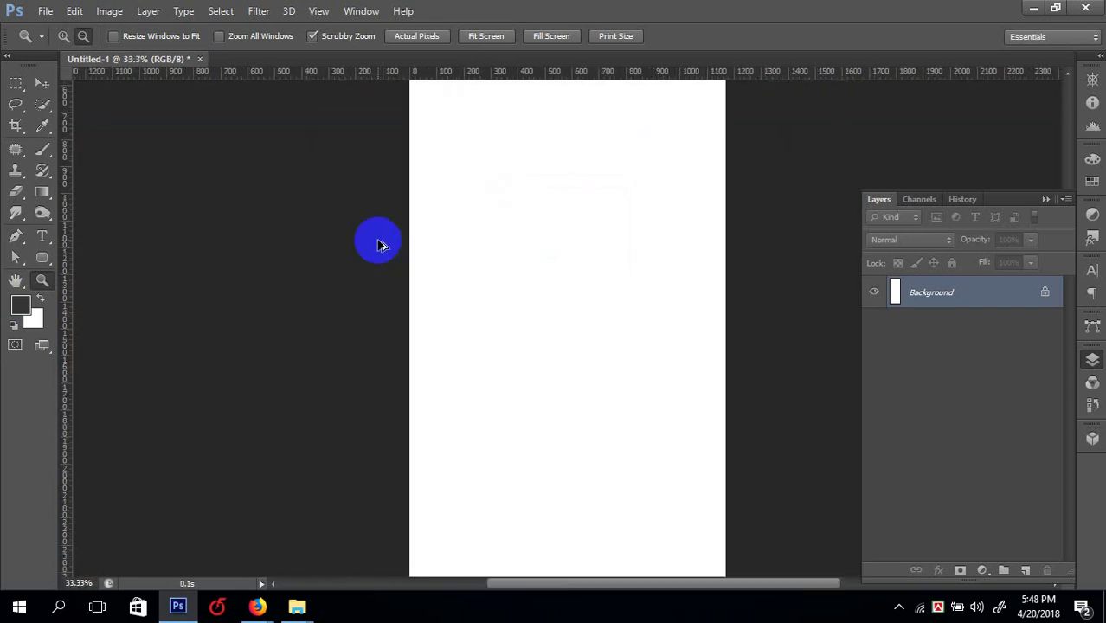
# - Add a vertical guide at 15 px and inspect it at the page's left edge
pyautogui.click(318, 10)
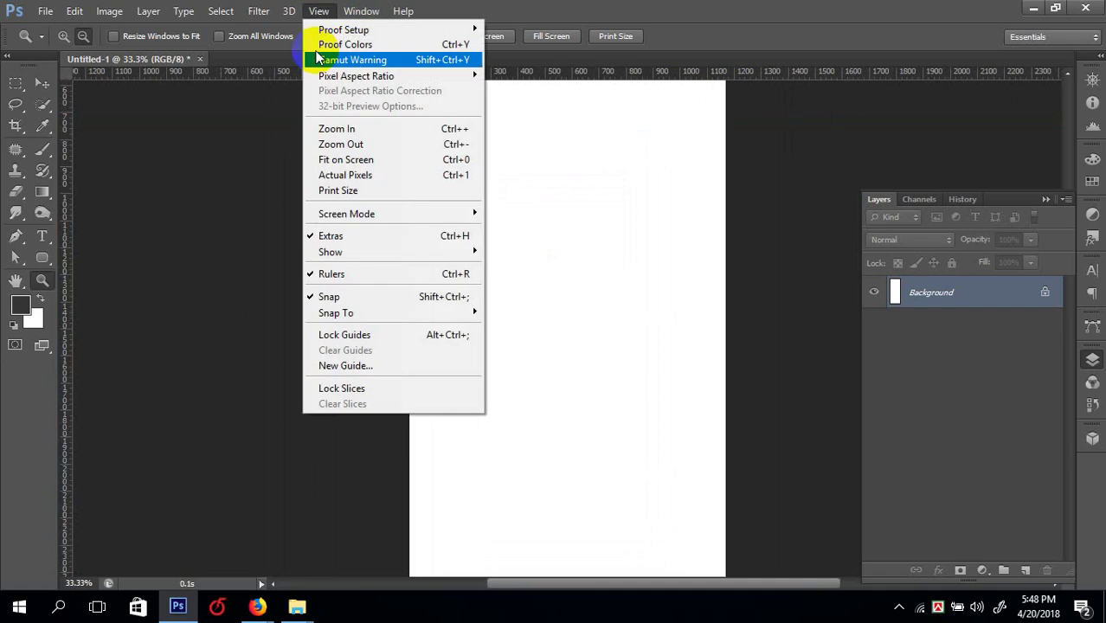
pyautogui.click(391, 365)
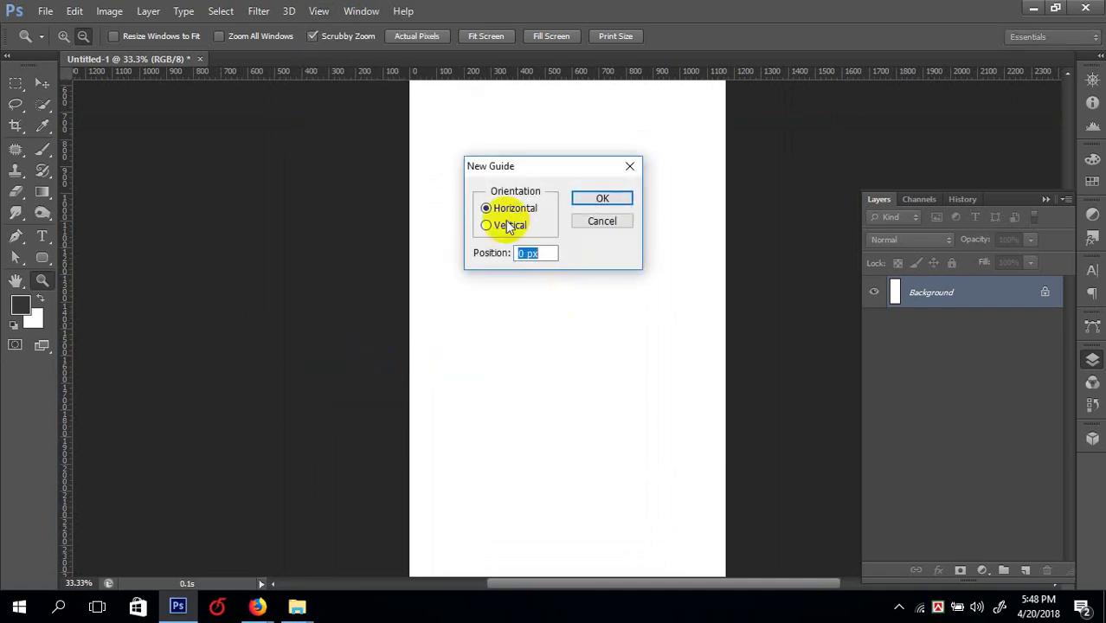
pyautogui.click(486, 225)
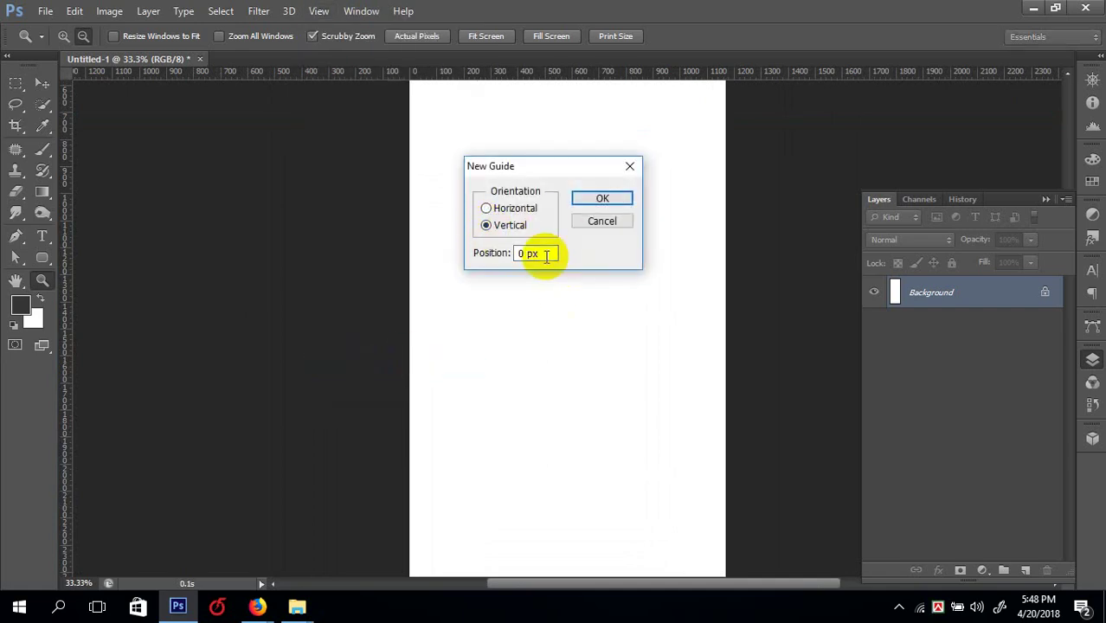
pyautogui.moveTo(546, 254); pyautogui.dragTo(410, 255)
pyautogui.write('15 px')
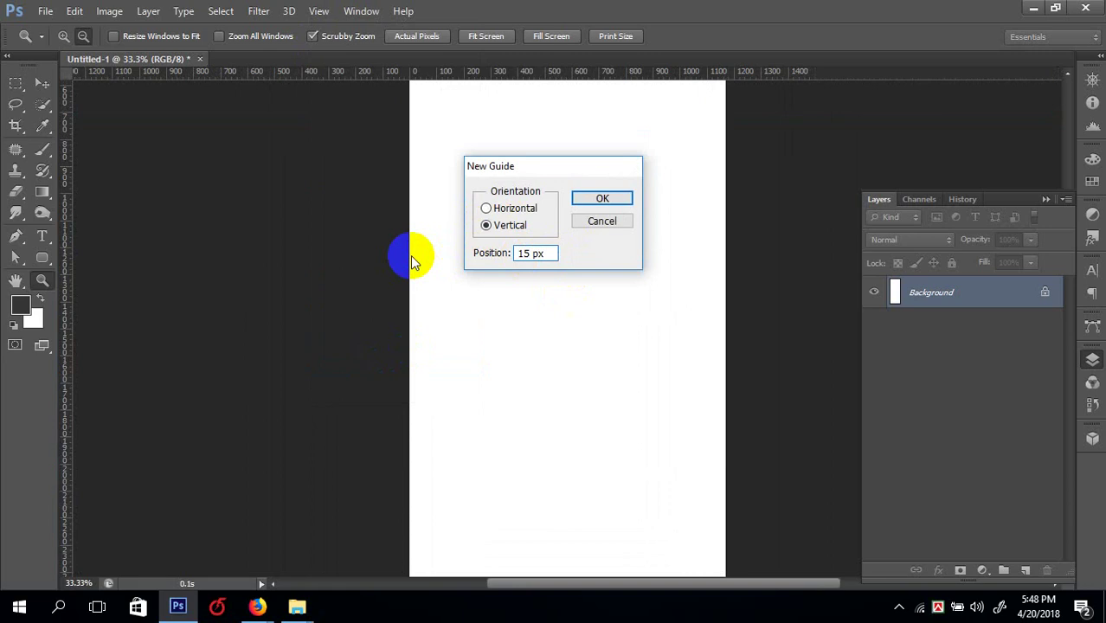
pyautogui.press('Return')
pyautogui.moveTo(405, 262); pyautogui.dragTo(506, 311)
pyautogui.press('space')
pyautogui.hscroll(3, 464, 308)
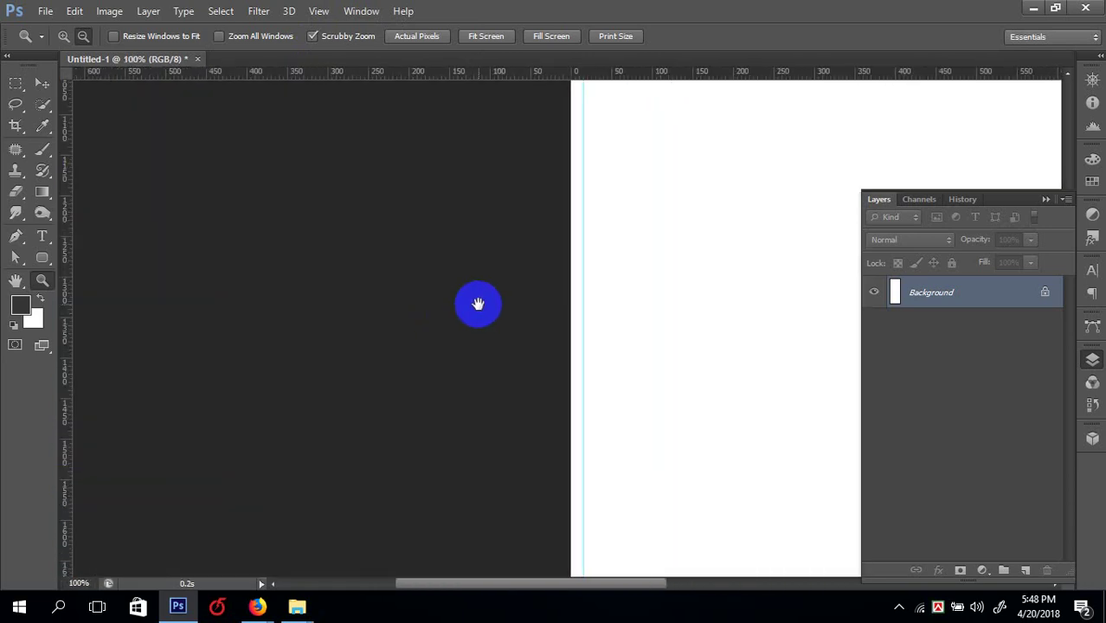
# - Check the document's pixel dimensions in Image Size and Canvas Size without changing them
pyautogui.hotkey('ctrl', 'alt', 'i')
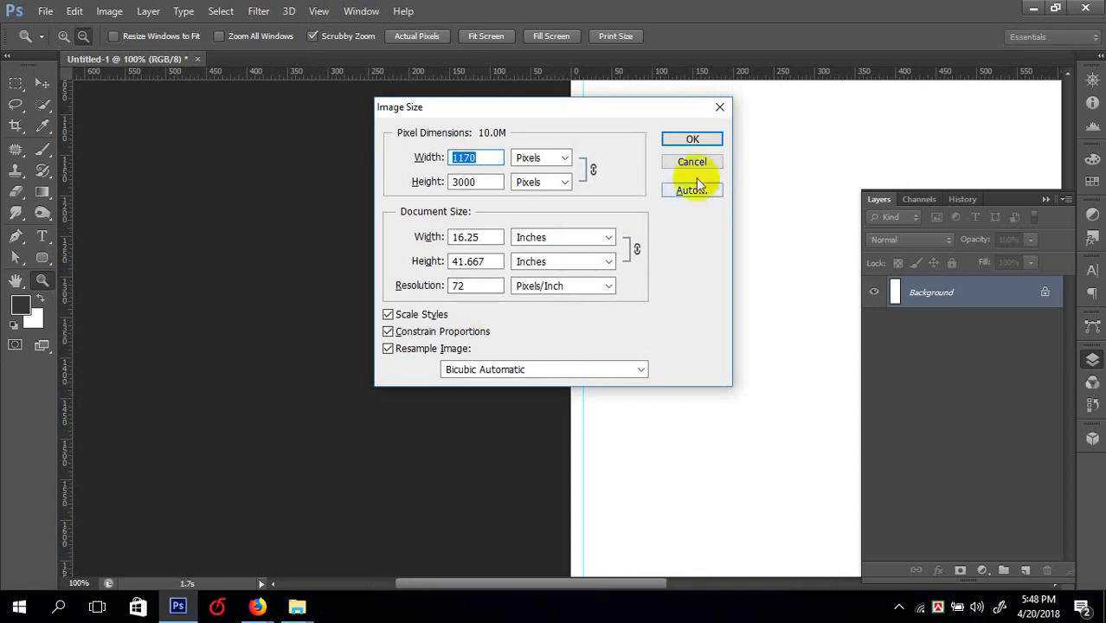
pyautogui.click(693, 163)
pyautogui.hotkey('ctrl', 'alt', 'c')
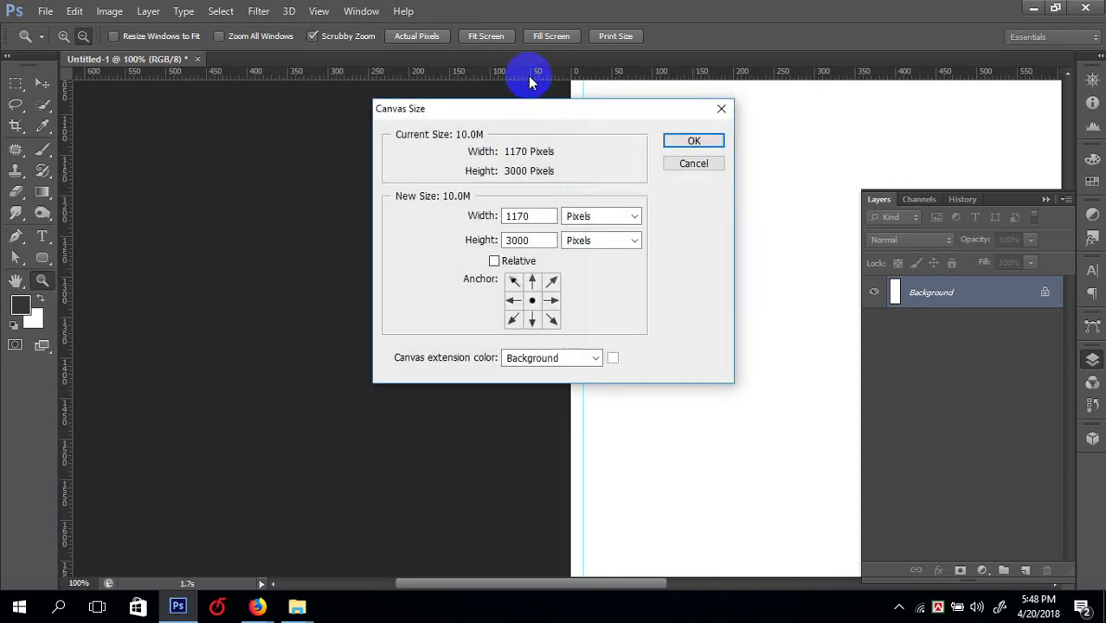
pyautogui.click(694, 171)
# - Set the ruler units to pixels and review the canvas size again without changing it
pyautogui.rightClick(509, 75)
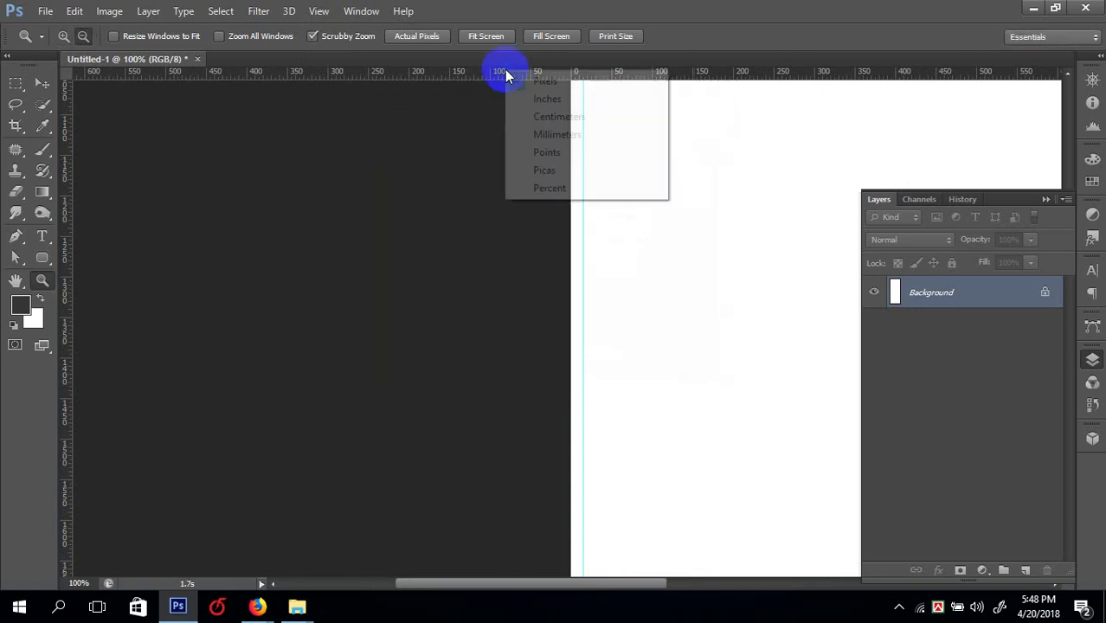
pyautogui.click(555, 83)
pyautogui.hotkey('ctrl', 'alt', 'c')
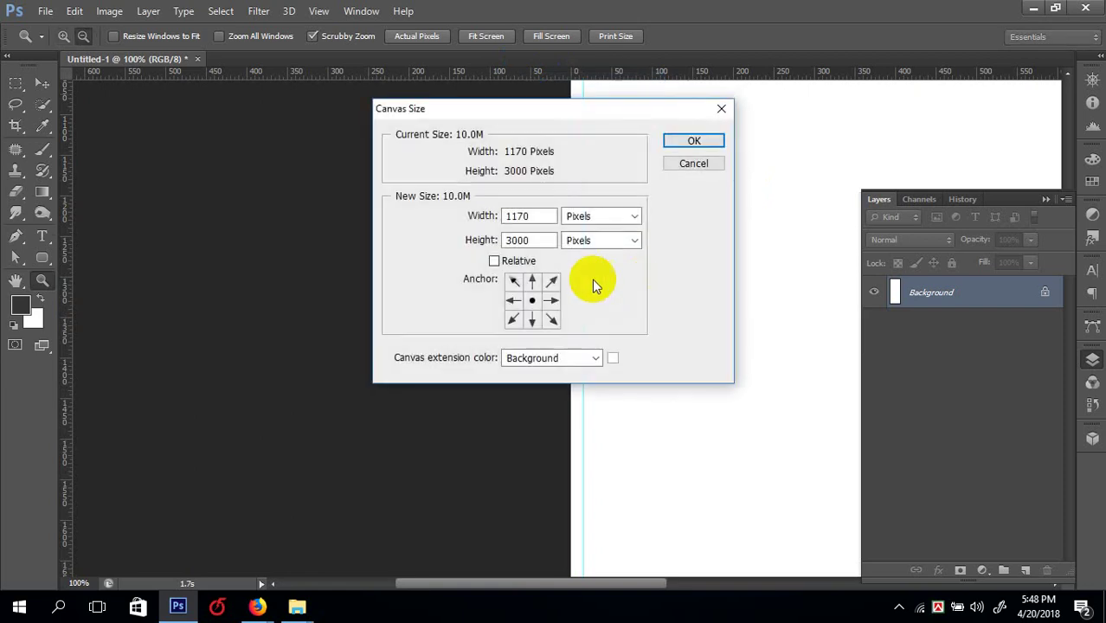
pyautogui.moveTo(551, 110); pyautogui.dragTo(885, 133)
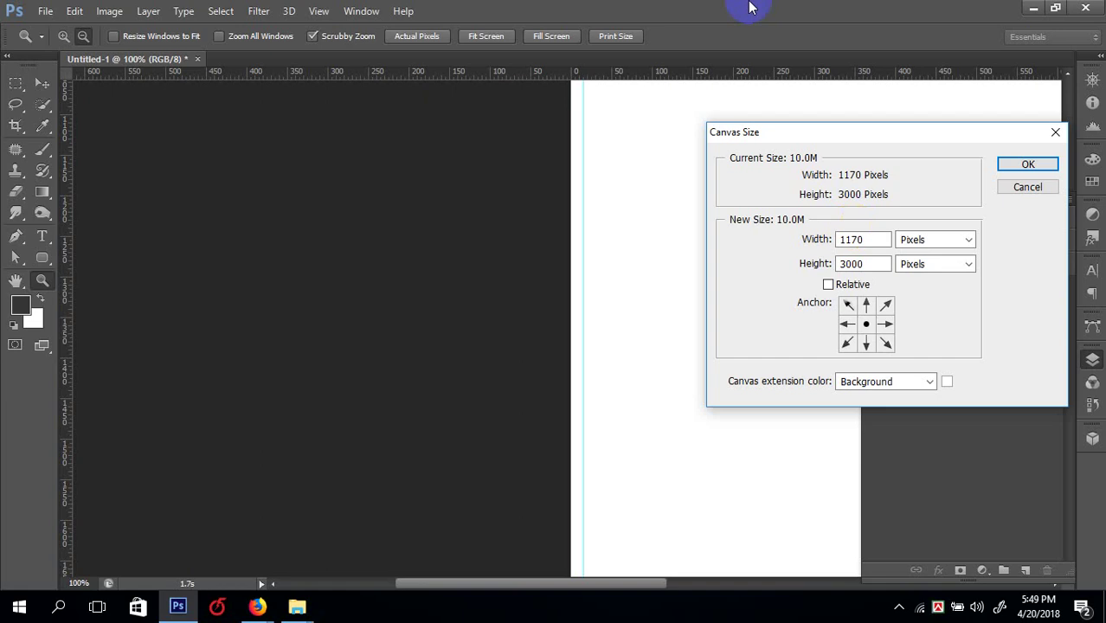
pyautogui.click(1026, 188)
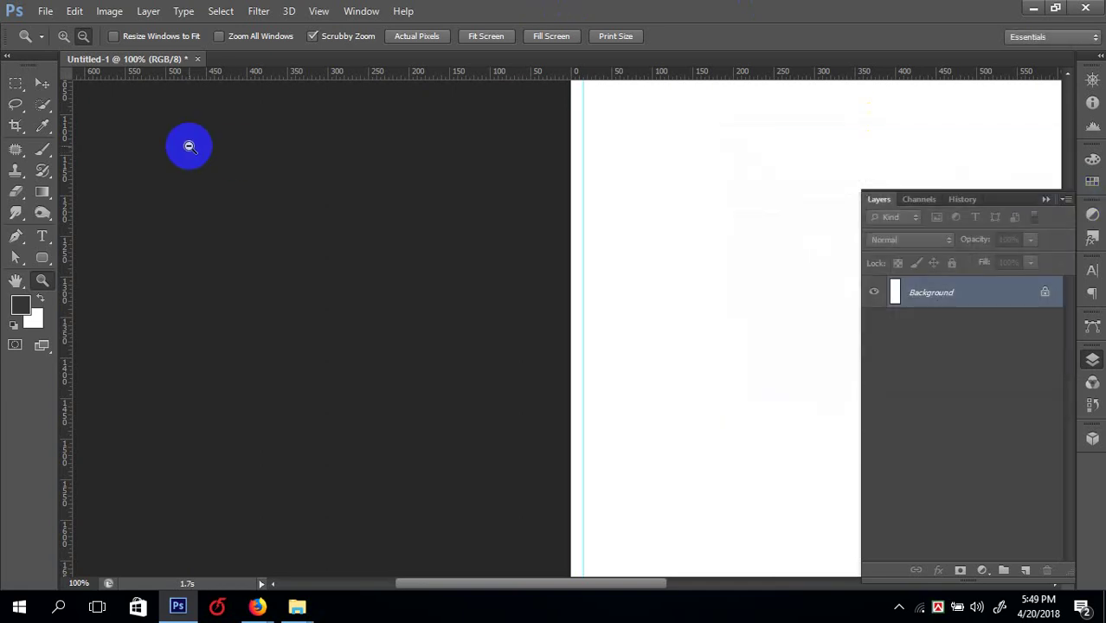
# - Switch to Firefox and show the downloaded BOOTSTRAP V3 - GRID - TEMPLATE.psd in its containing folder
pyautogui.doubleClick(189, 145)
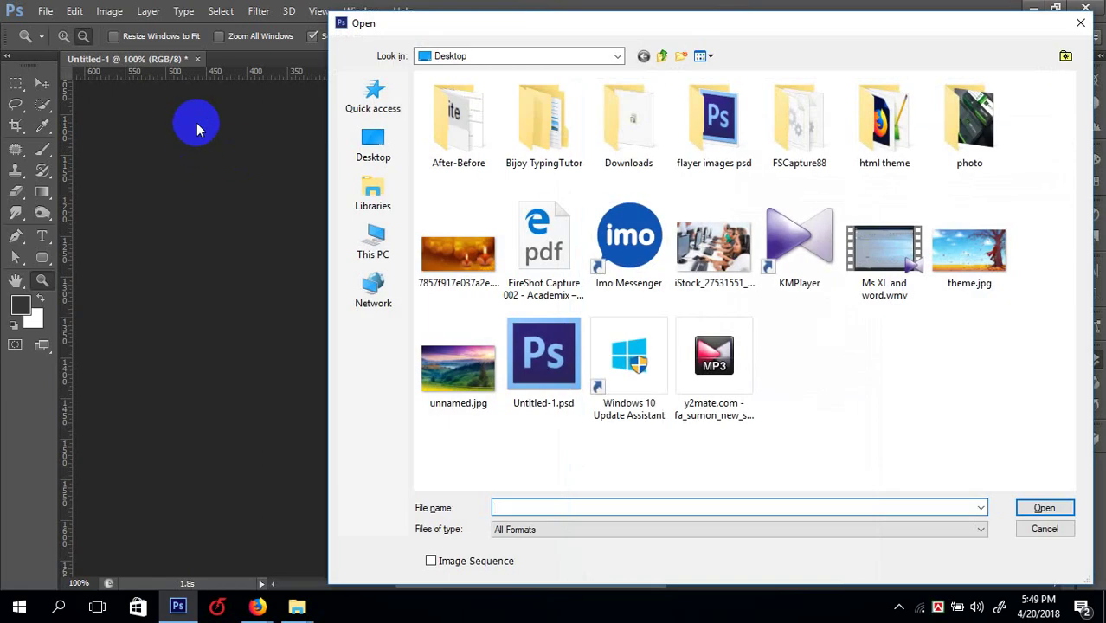
pyautogui.click(1044, 530)
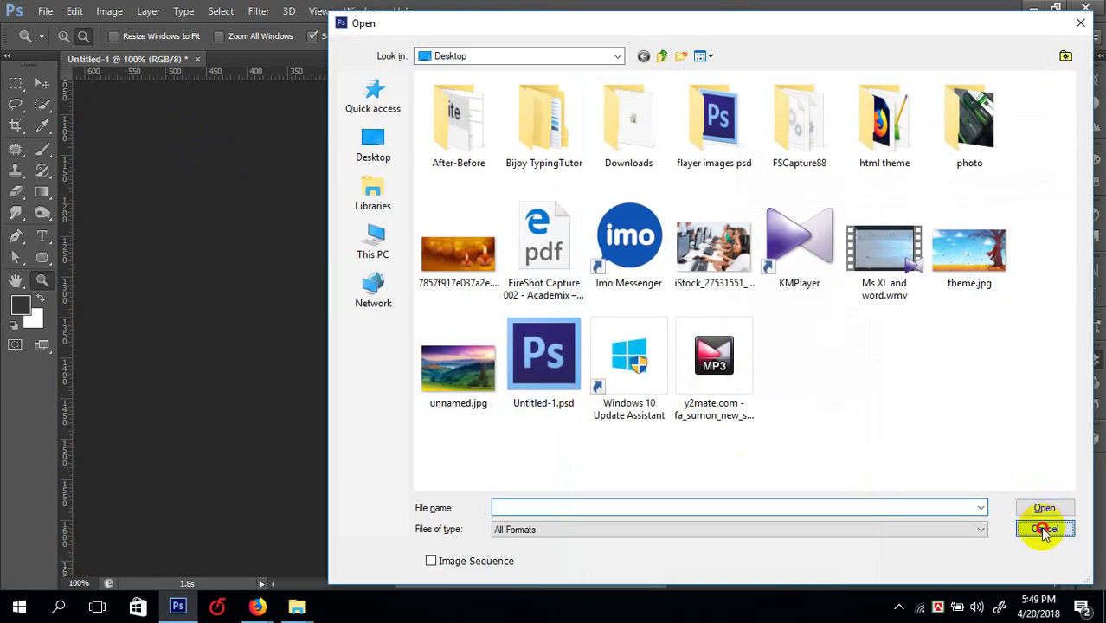
pyautogui.click(1030, 10)
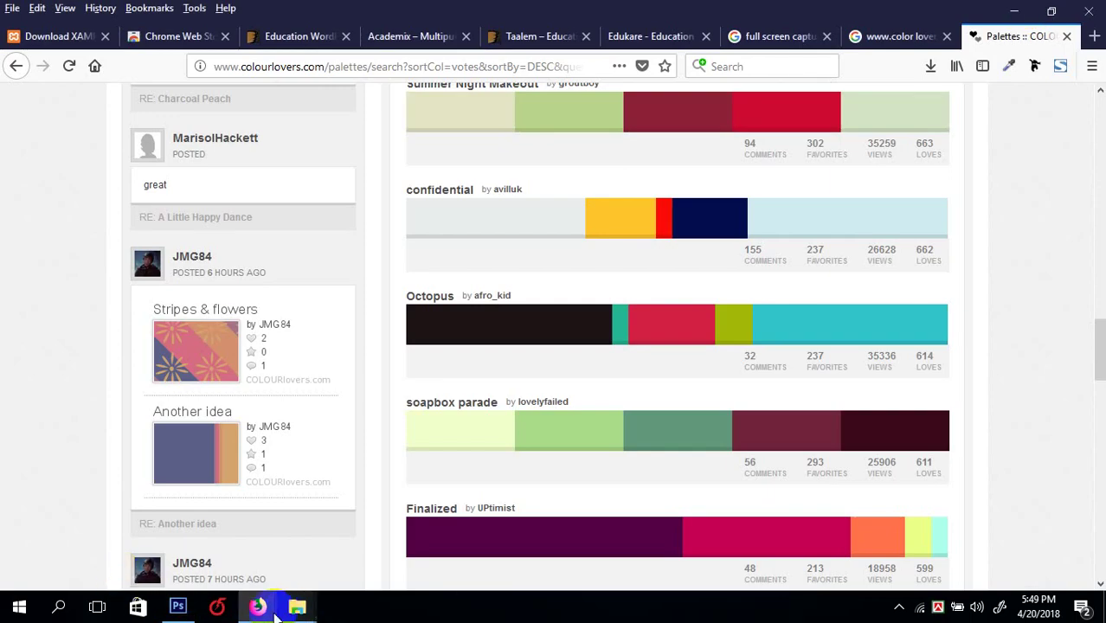
pyautogui.moveTo(258, 608)
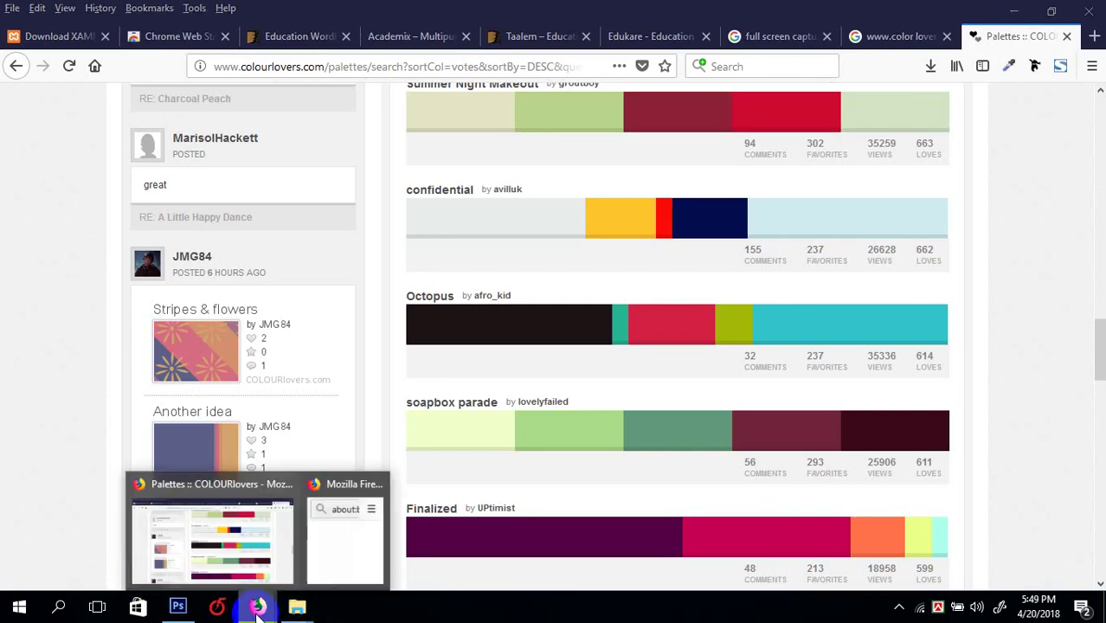
pyautogui.click(236, 508)
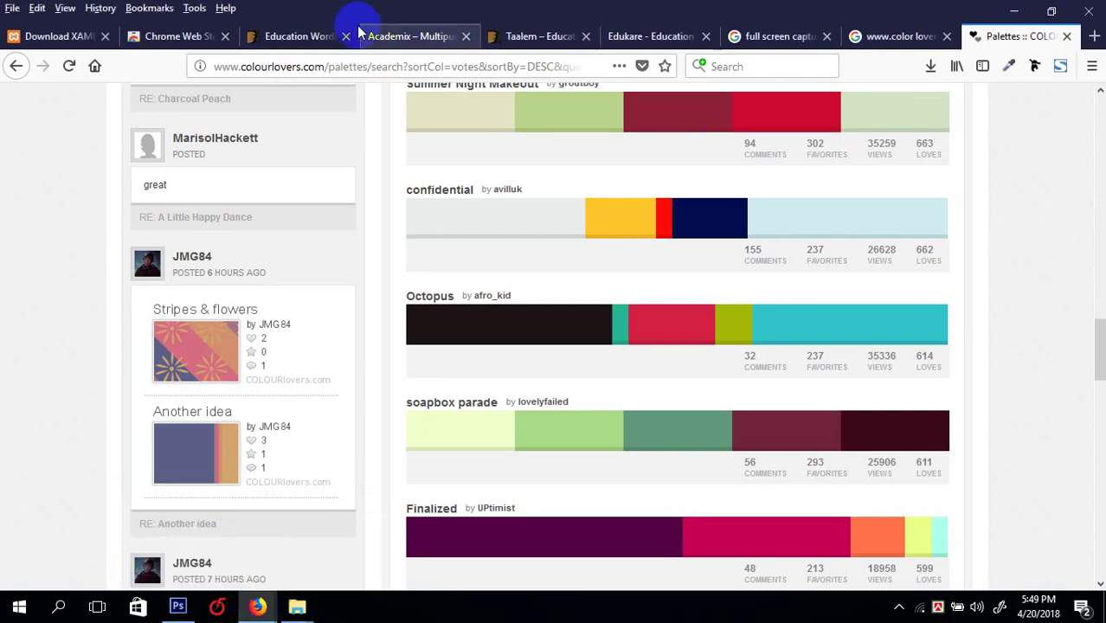
pyautogui.click(931, 69)
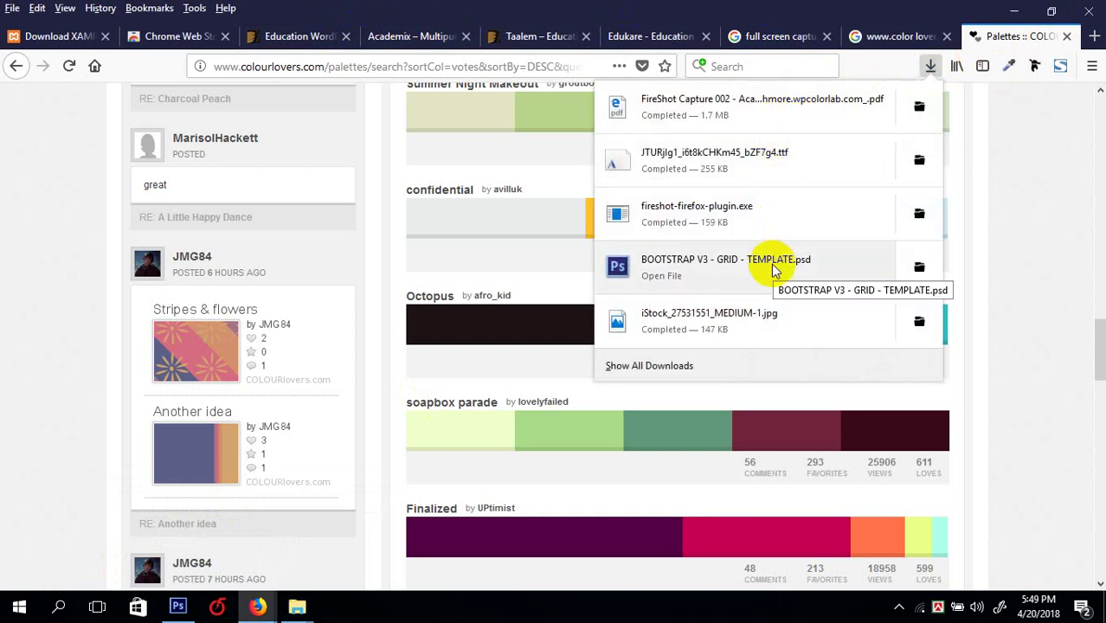
pyautogui.click(913, 268)
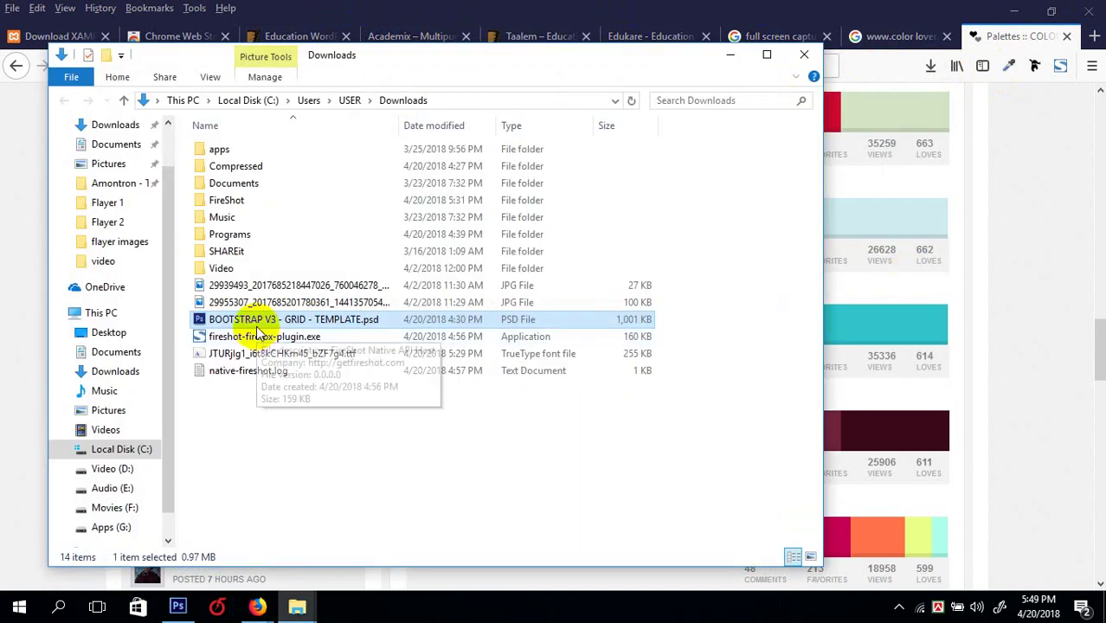
# - Open BOOTSTRAP V3 - GRID - TEMPLATE.psd in Photoshop and check its pixel dimensions in Image Size without changing them
pyautogui.moveTo(251, 318); pyautogui.dragTo(729, 42)
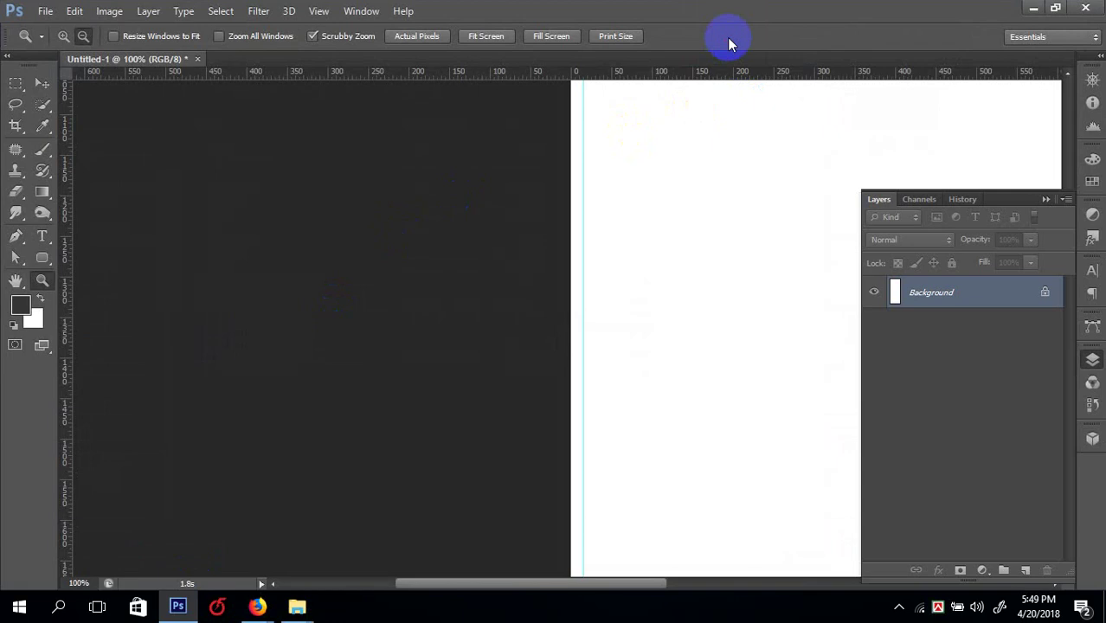
pyautogui.click(576, 247)
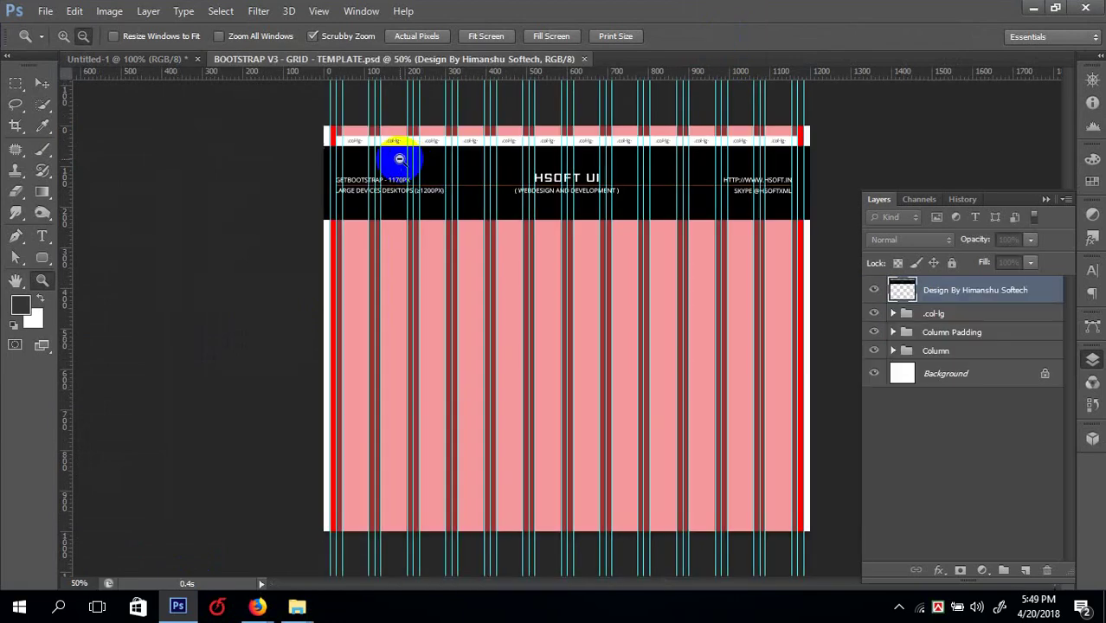
pyautogui.keyDown('alt'); pyautogui.click(401, 164); pyautogui.keyUp('alt')
pyautogui.click(401, 164)
pyautogui.click(400, 164)
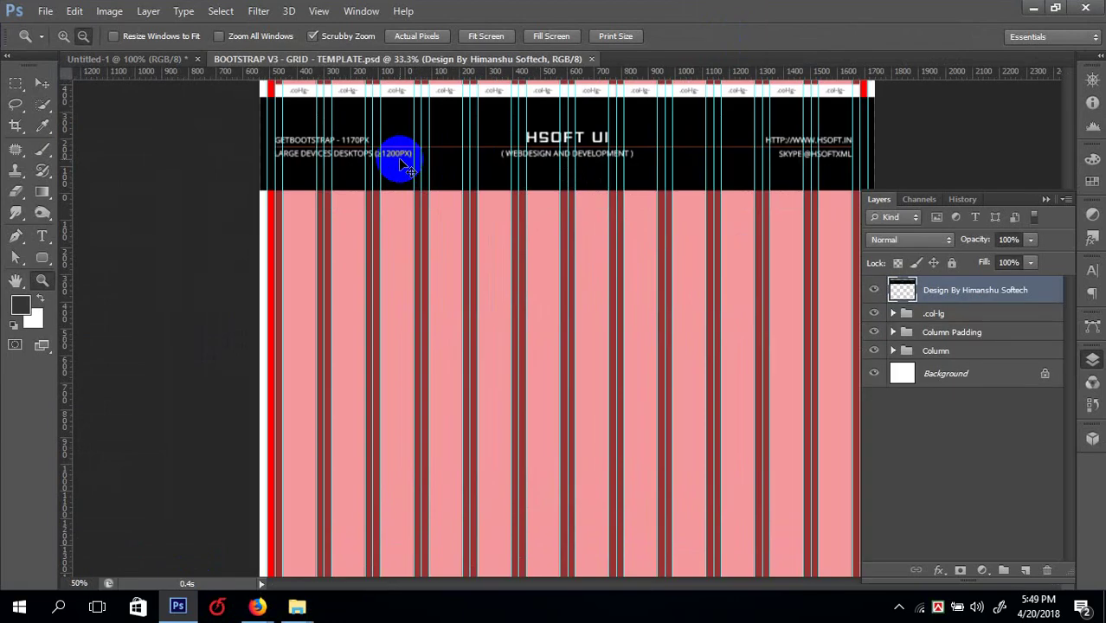
pyautogui.keyDown('alt'); pyautogui.click(400, 164); pyautogui.keyUp('alt')
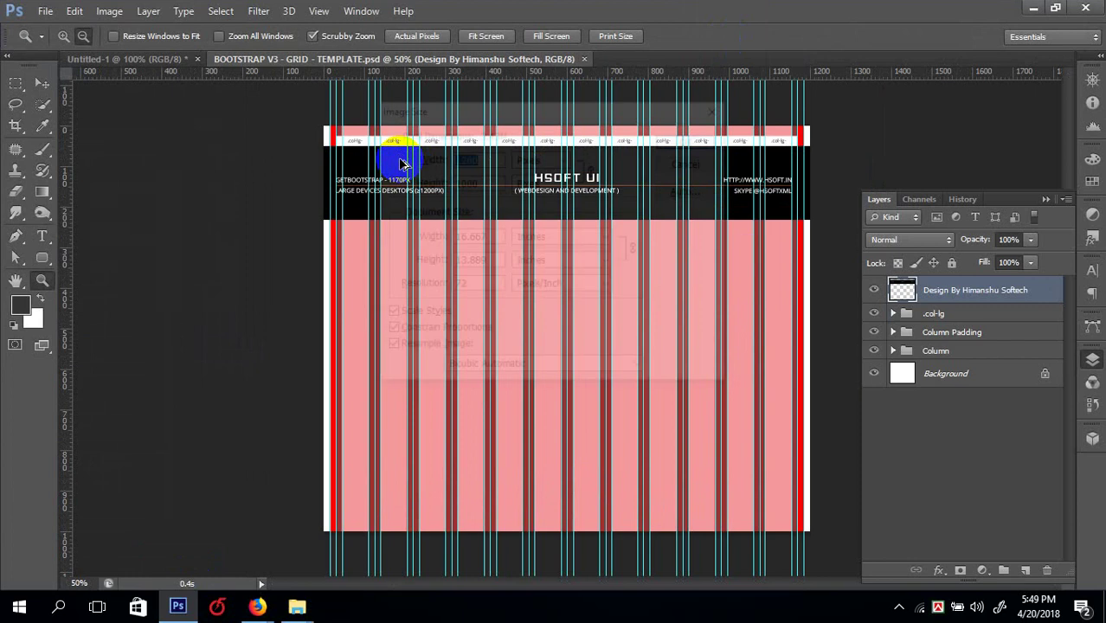
pyautogui.hotkey('ctrl', 'alt', 'i')
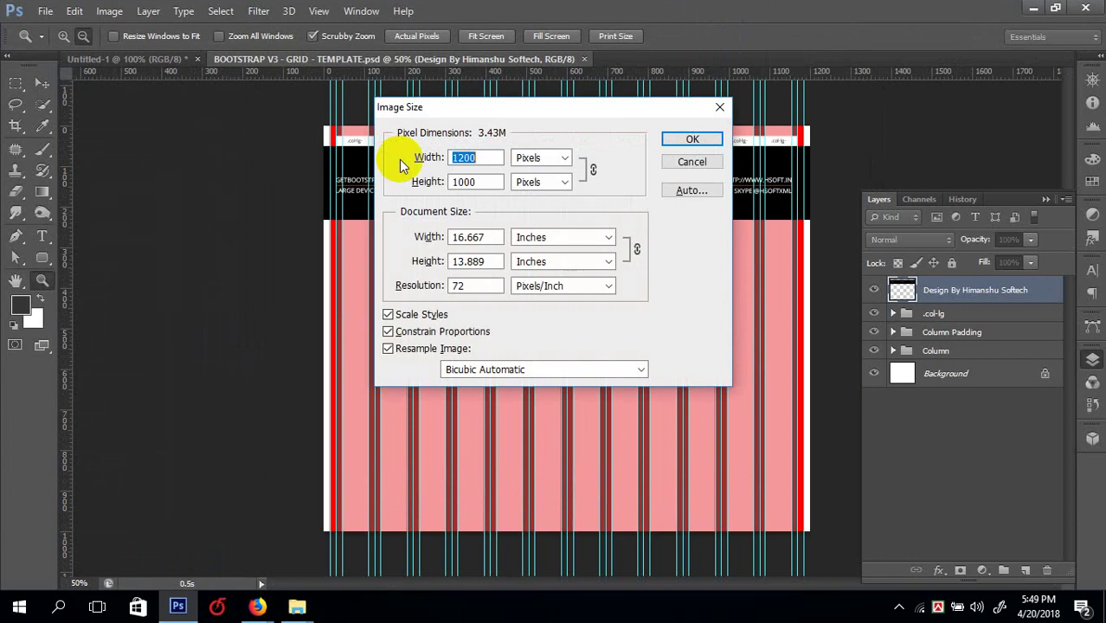
pyautogui.click(717, 172)
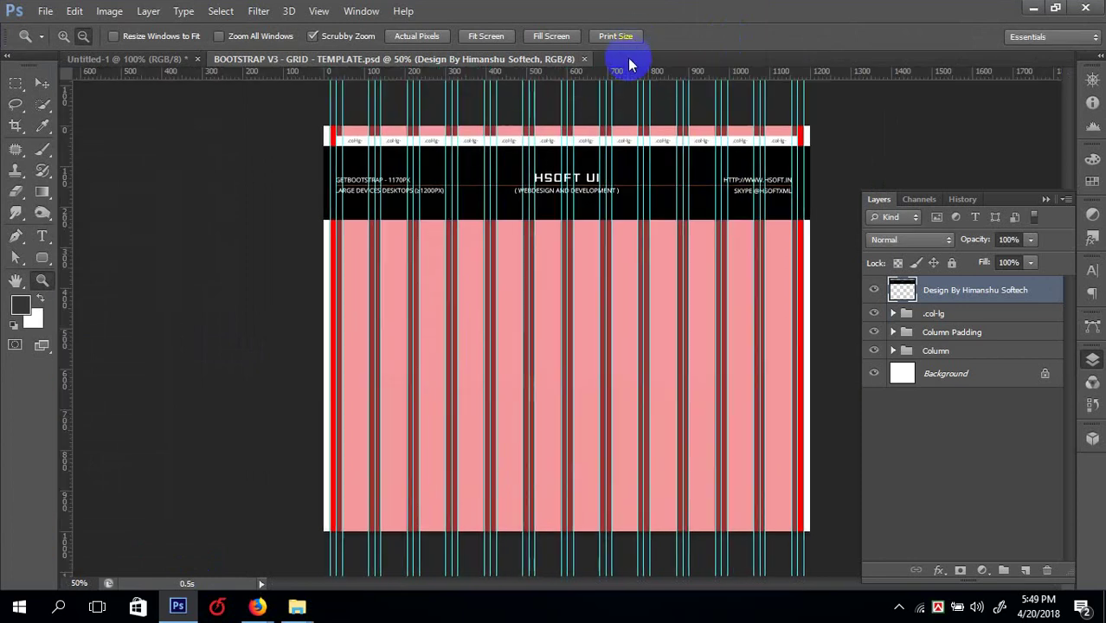
# - Set the ruler units to pixels and the grid template's canvas width to 1900 pixels
pyautogui.rightClick(628, 74)
pyautogui.click(662, 80)
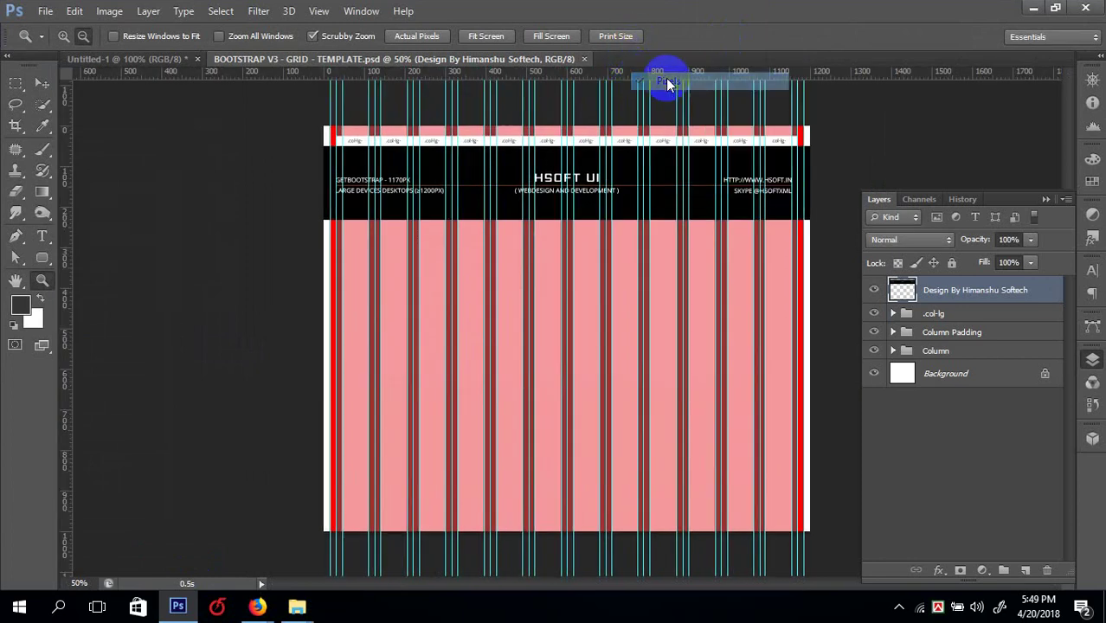
pyautogui.hotkey('ctrl', 'alt', 'c')
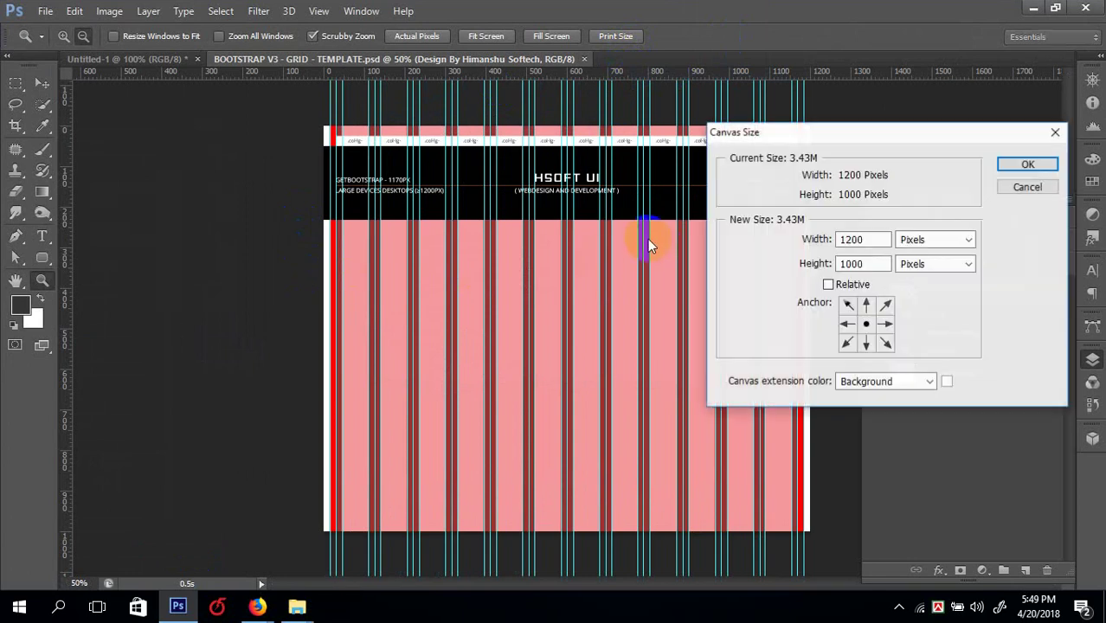
pyautogui.click(855, 241)
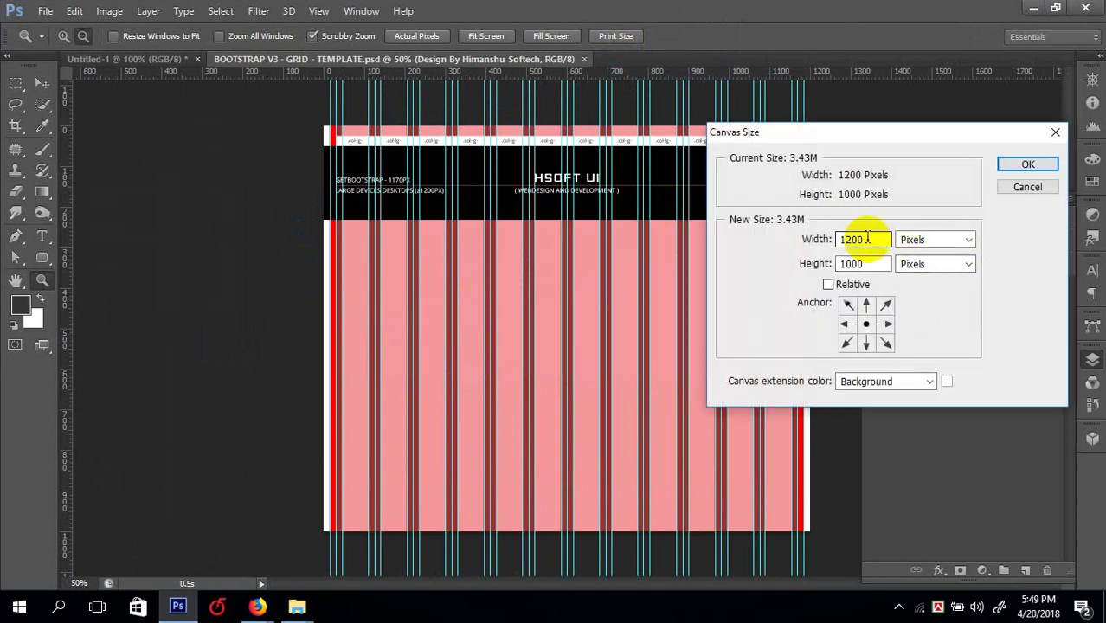
pyautogui.write('19')
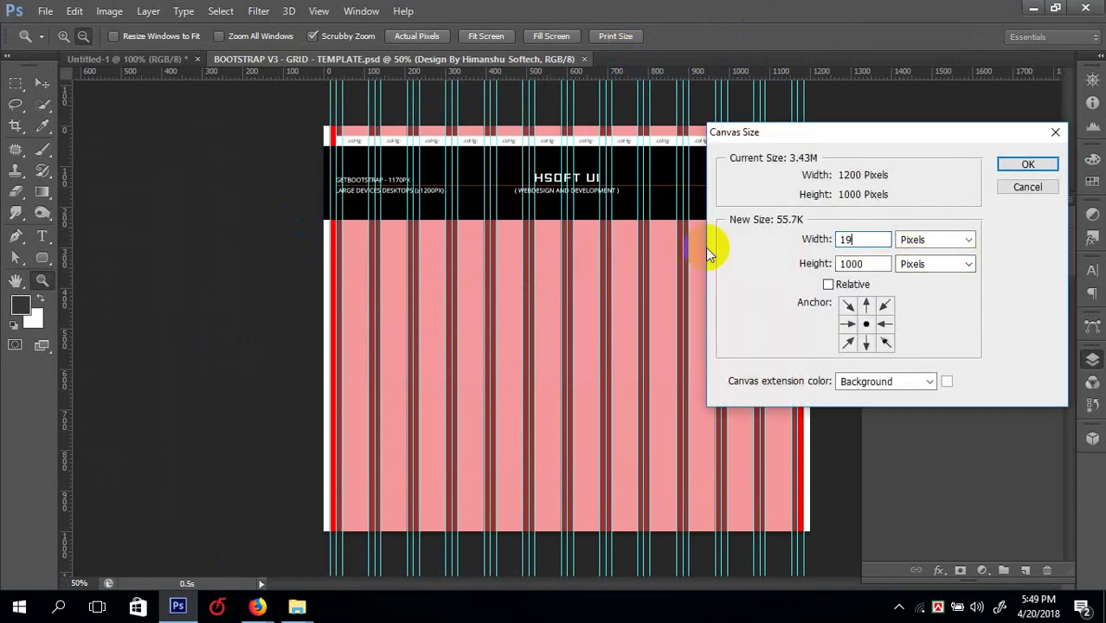
pyautogui.write('00')
pyautogui.press('Return')
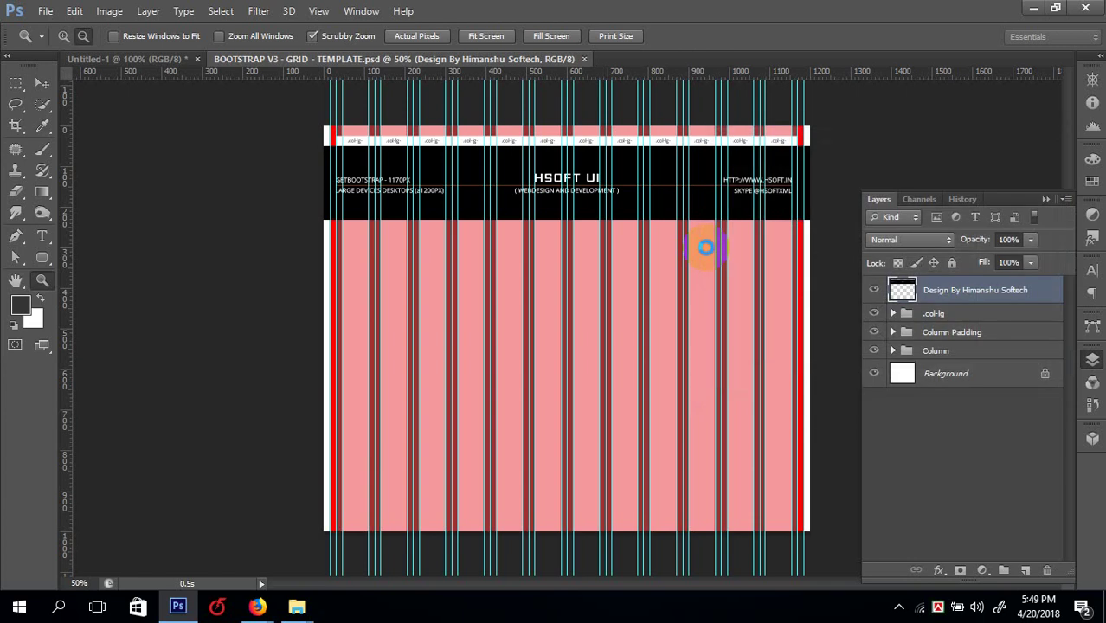
# - Set the grid template's canvas height to 3000 pixels
pyautogui.click(503, 168)
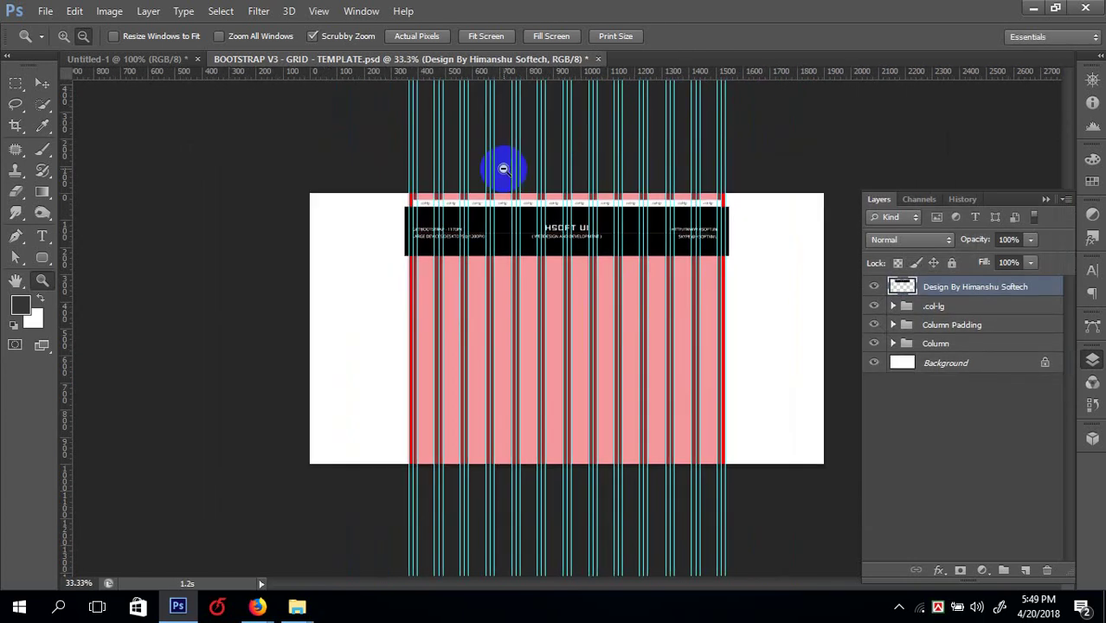
pyautogui.hotkey('ctrl', 'alt', 'c')
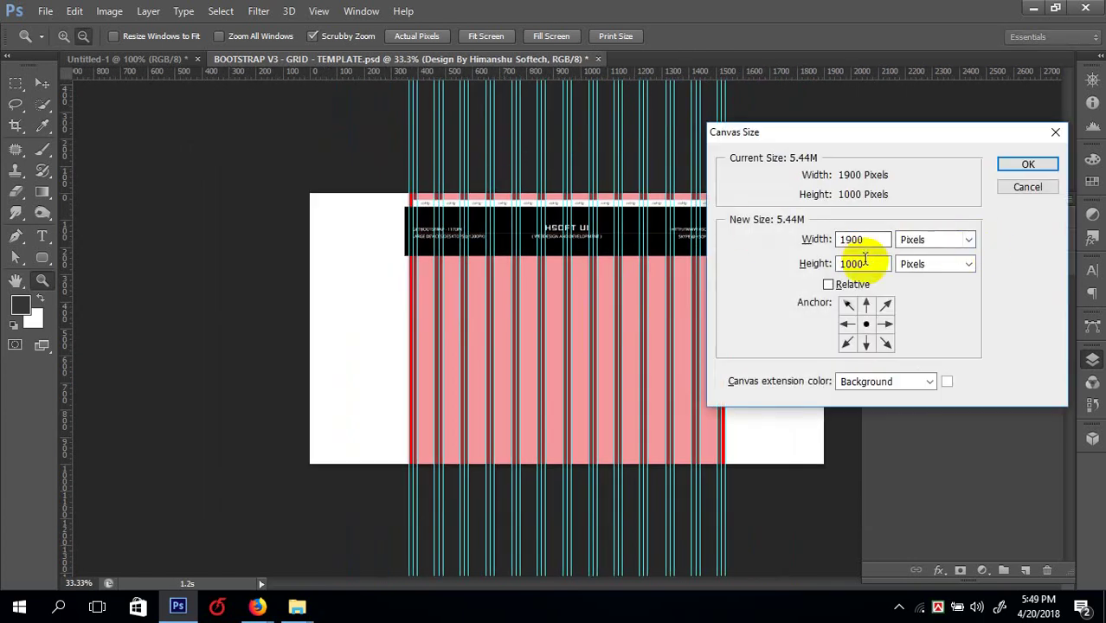
pyautogui.write('300')
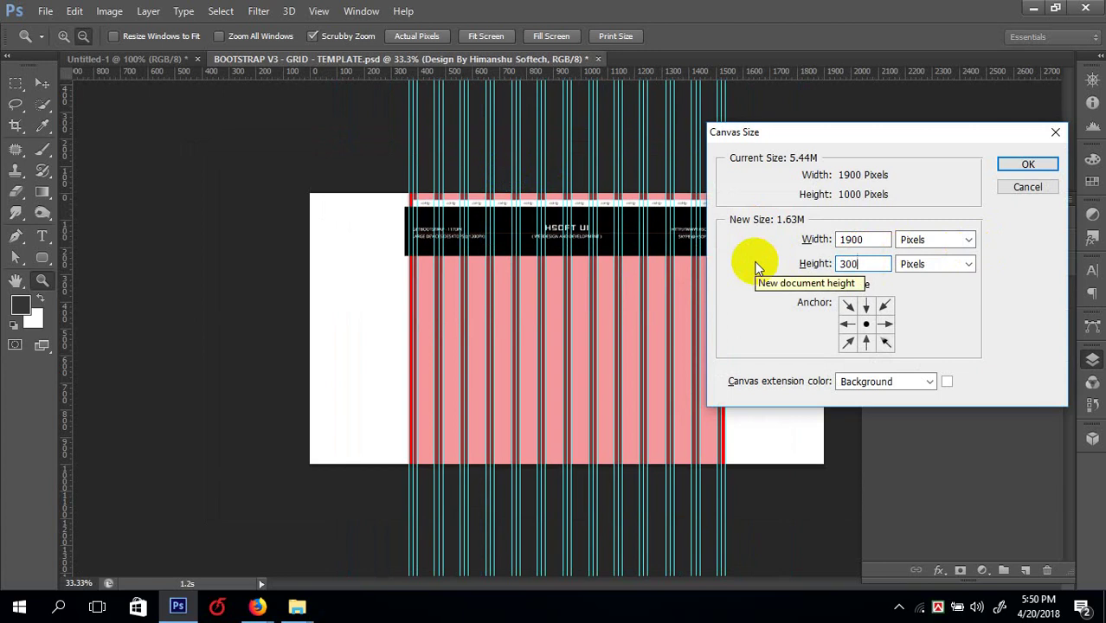
pyautogui.write('0')
pyautogui.press('Return')
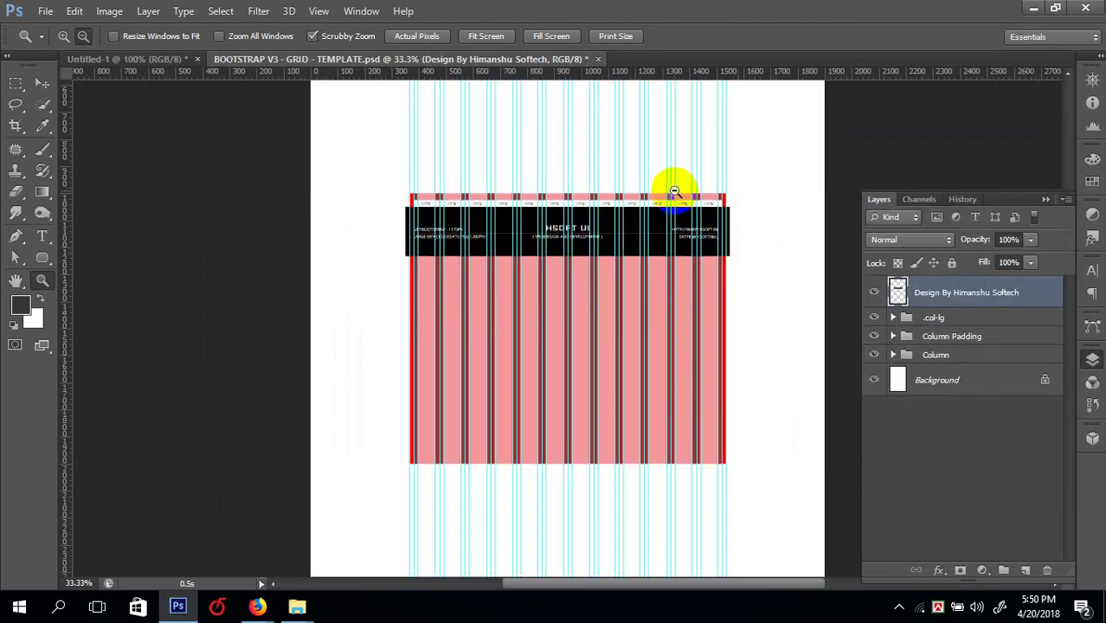
pyautogui.keyDown('alt'); pyautogui.click(674, 191); pyautogui.keyUp('alt')
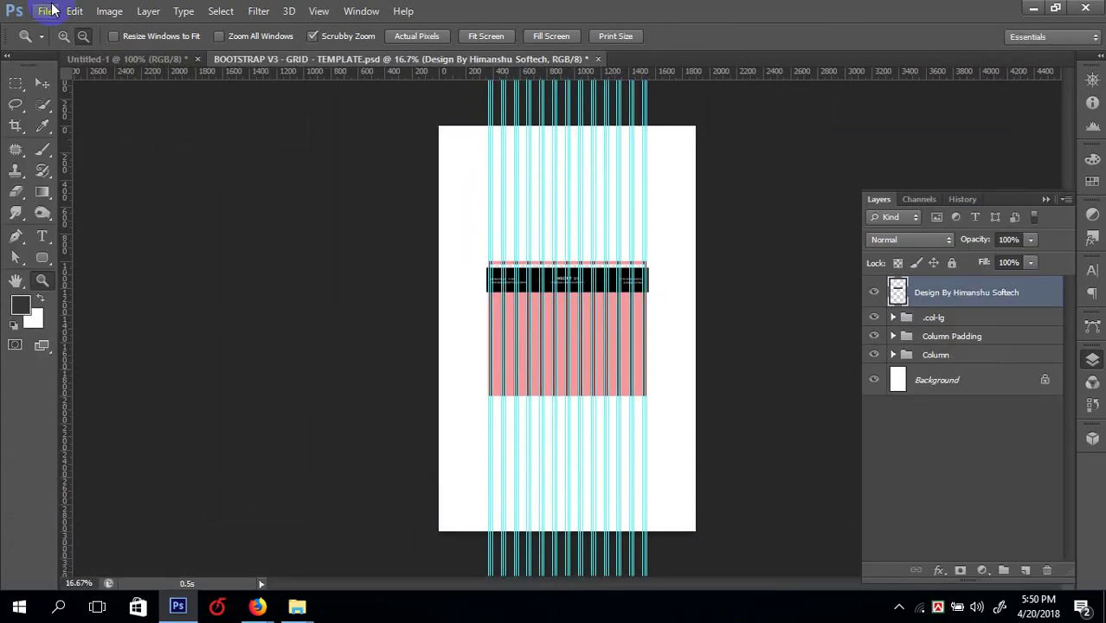
# - Examine the black header banner and the column guides up close on the enlarged canvas
pyautogui.hotkey('ctrl', '+')
pyautogui.hotkey('ctrl', '+')
pyautogui.hotkey('ctrl', '+')
pyautogui.hotkey('ctrl', '+')
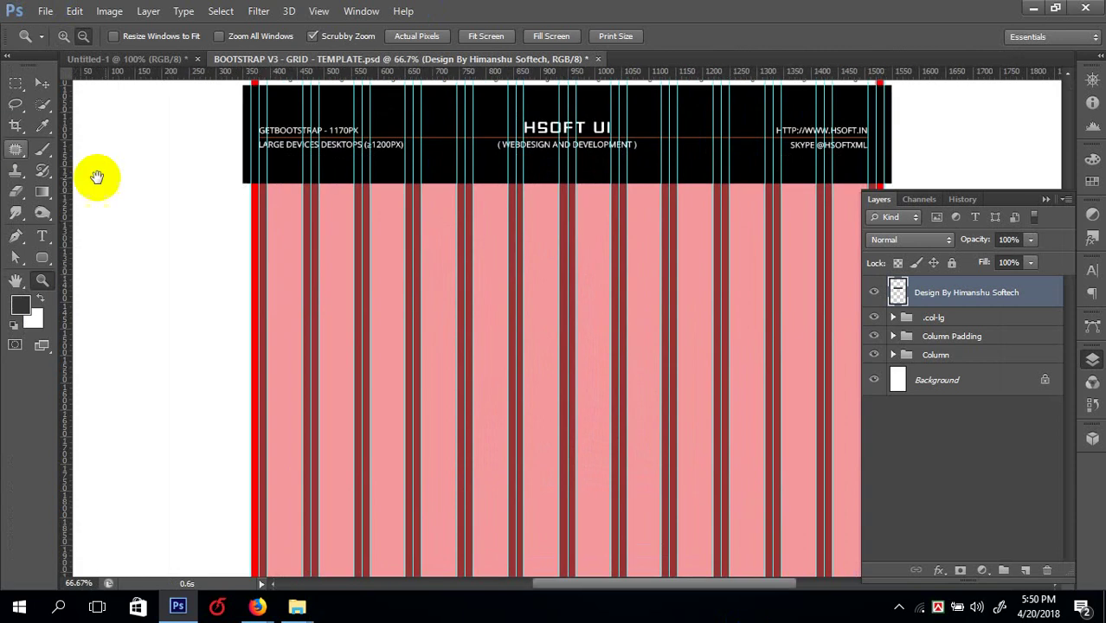
pyautogui.moveTo(376, 264); pyautogui.dragTo(376, 327)
pyautogui.hotkey('ctrl', '-')
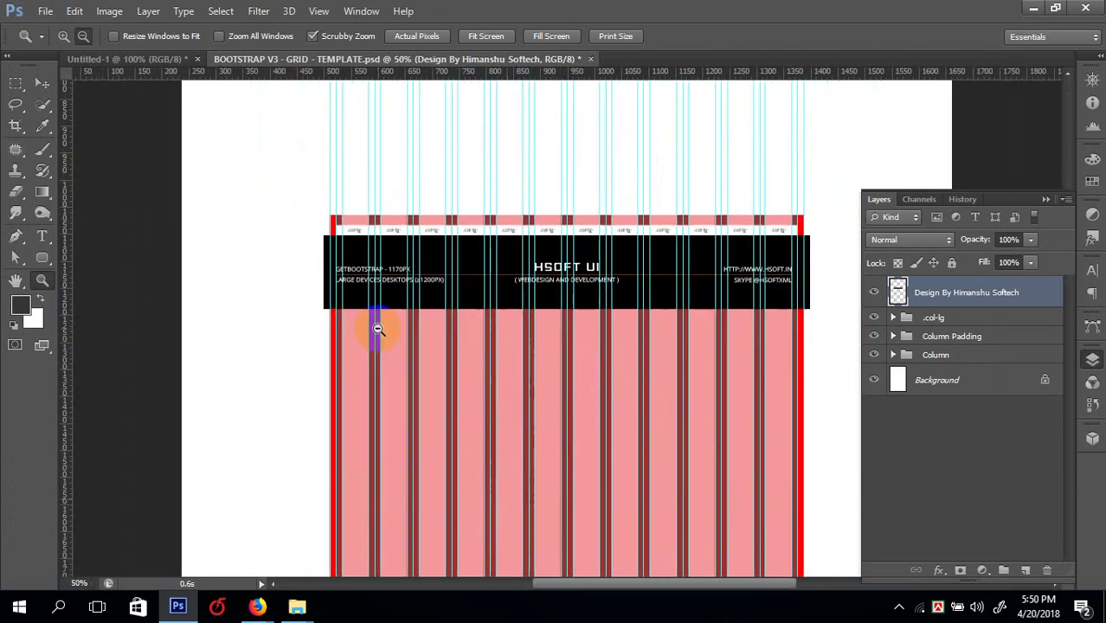
pyautogui.press('Tab')
pyautogui.hotkey('ctrl', '-')
pyautogui.hotkey('ctrl', '+')
pyautogui.hotkey('ctrl', '+')
pyautogui.click(523, 261)
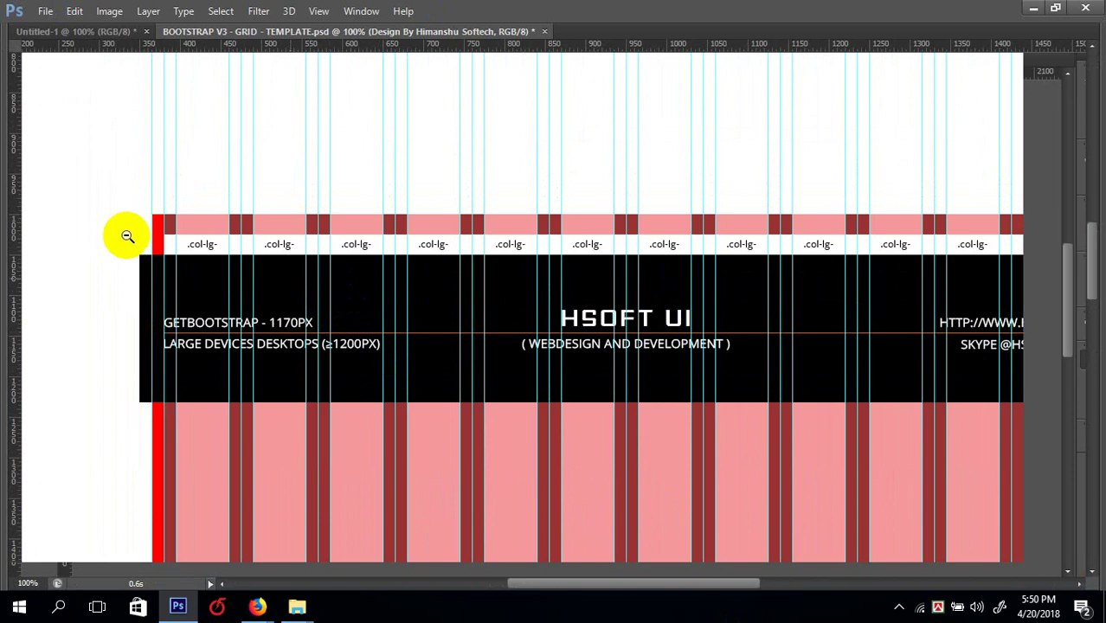
# - Stretch the black header banner horizontally to both side edges of the canvas
pyautogui.press('Tab')
pyautogui.click(38, 87)
pyautogui.press('Tab')
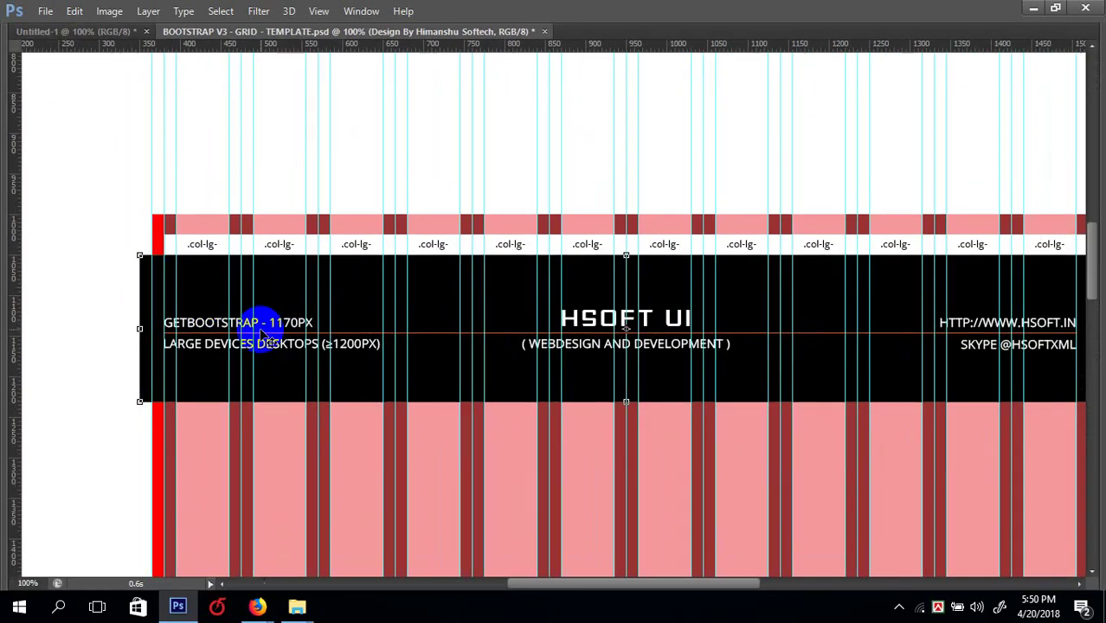
pyautogui.hotkey('ctrl', '-')
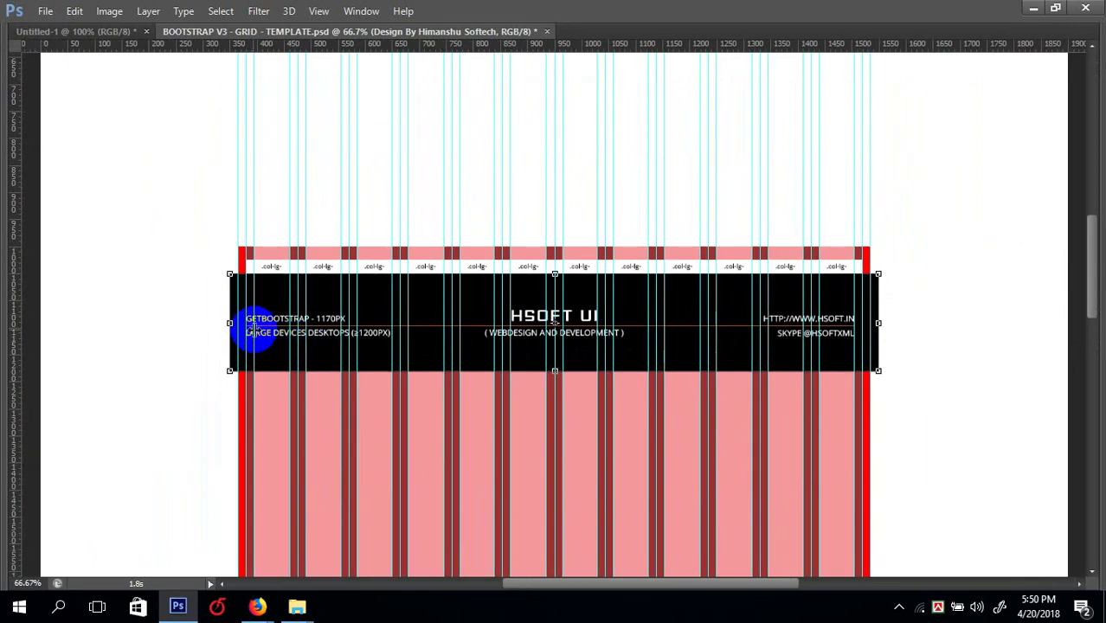
pyautogui.hotkey('ctrl', '-')
pyautogui.moveTo(304, 321); pyautogui.dragTo(168, 320)
pyautogui.moveTo(803, 324); pyautogui.dragTo(942, 332)
pyautogui.hotkey('ctrl', '+')
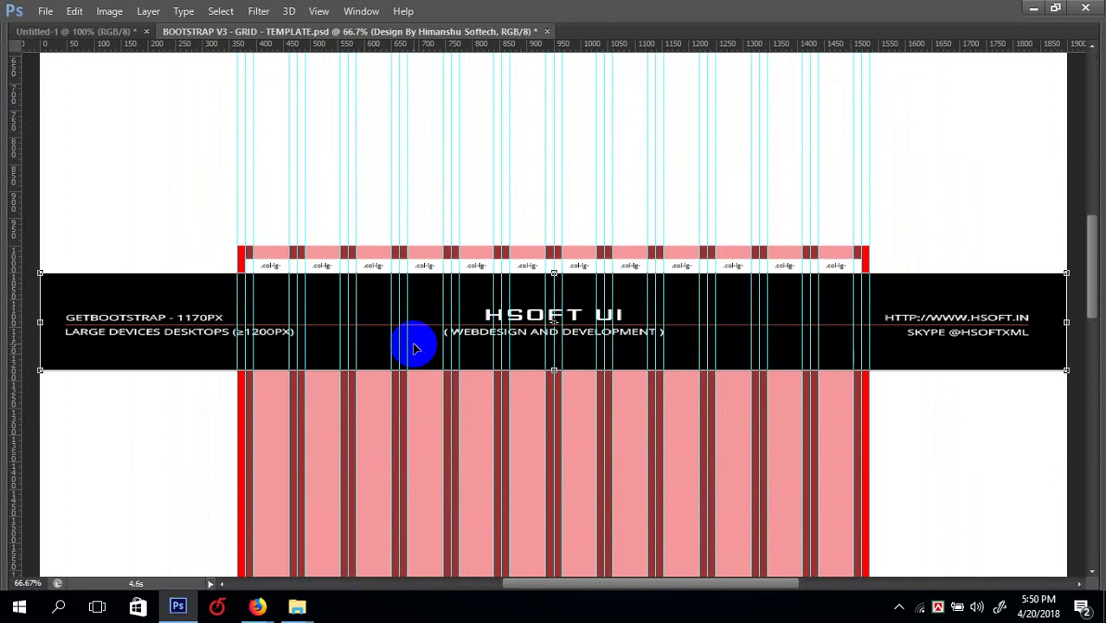
# - Delete the black header banner and the row of .col-lg column labels from the template
pyautogui.rightClick(271, 290)
pyautogui.click(299, 309)
pyautogui.press('Escape')
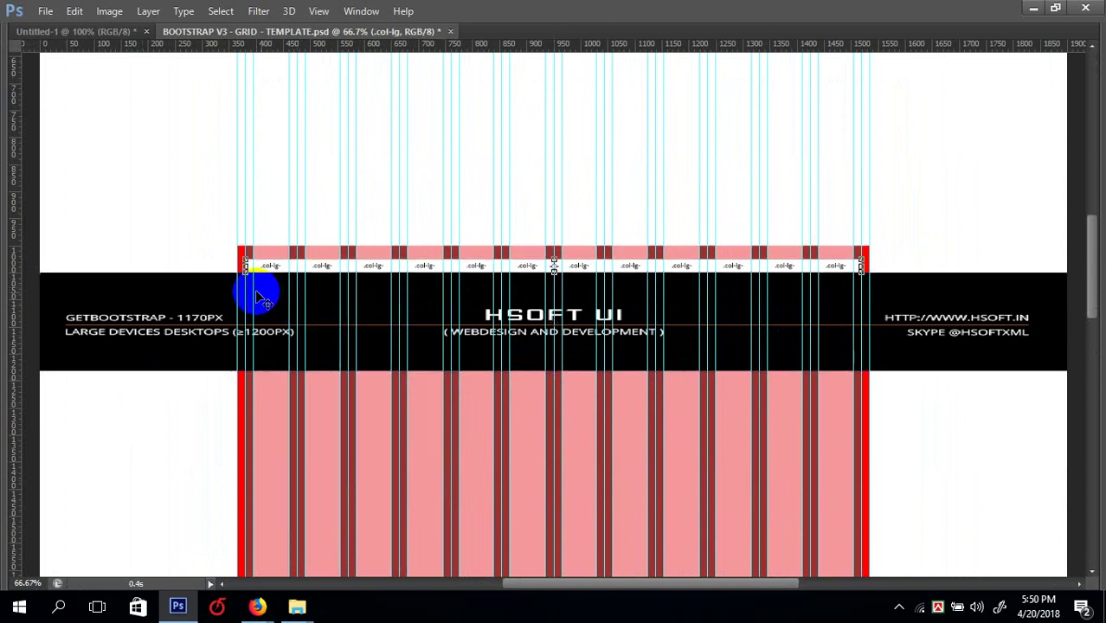
pyautogui.rightClick(270, 266)
pyautogui.click(279, 272)
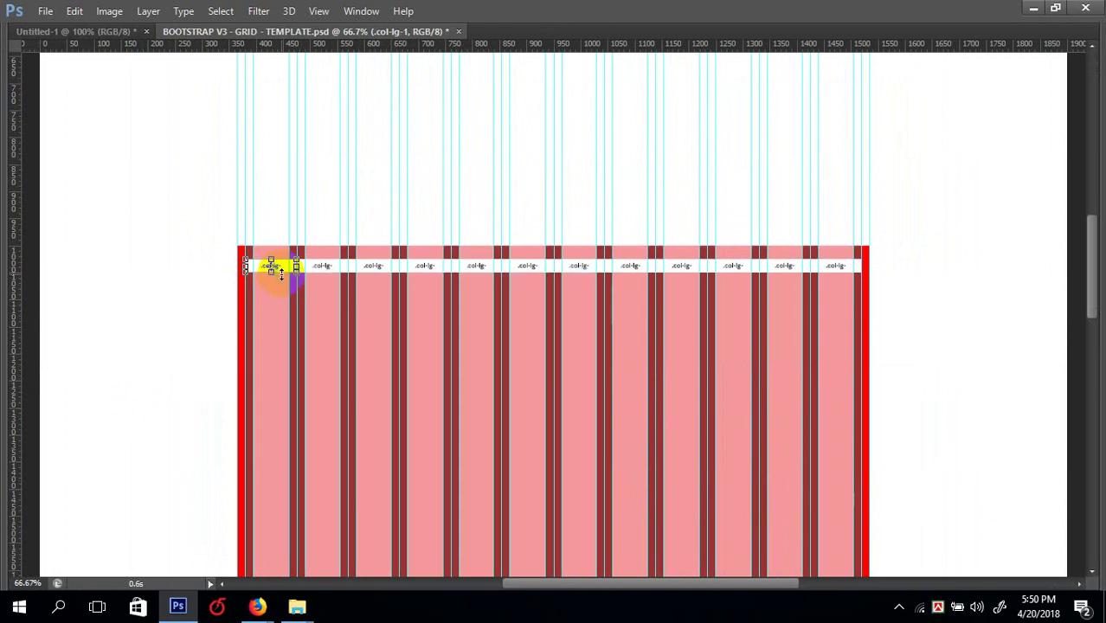
pyautogui.press('Delete')
# - Try deleting the Column Padding group and selecting the Column group, and undo the deletion
pyautogui.rightClick(275, 299)
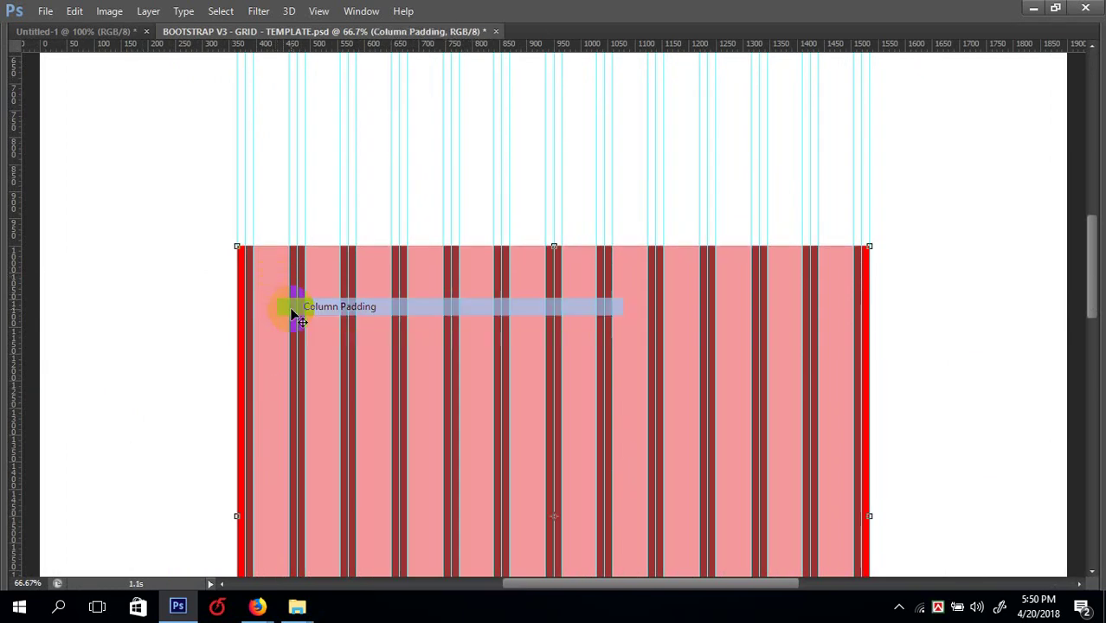
pyautogui.click(292, 308)
pyautogui.press('Delete')
pyautogui.rightClick(313, 313)
pyautogui.click(330, 320)
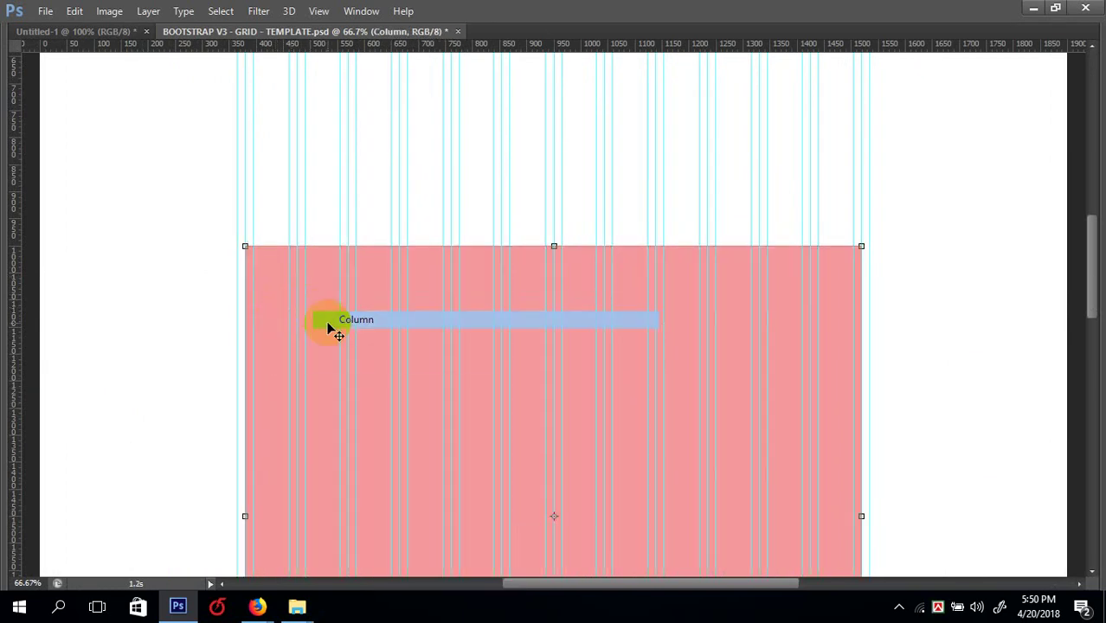
pyautogui.hotkey('ctrl', 'z')
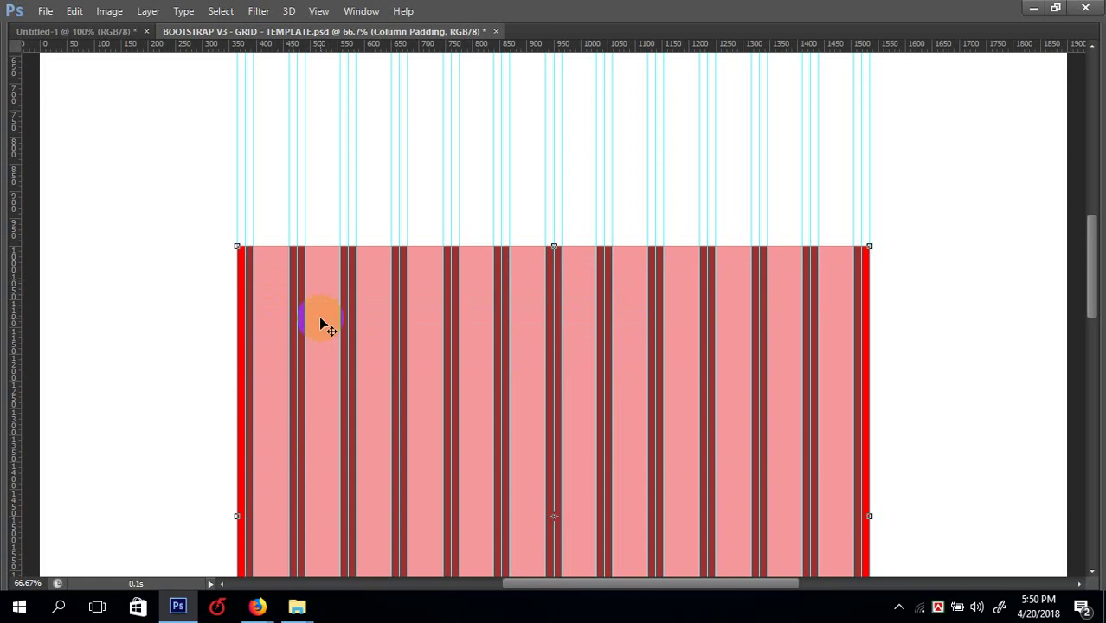
# - Fill a rectangular selection about 390 px wide, across the first four grid columns, with dark gray on a new layer
pyautogui.press('Tab')
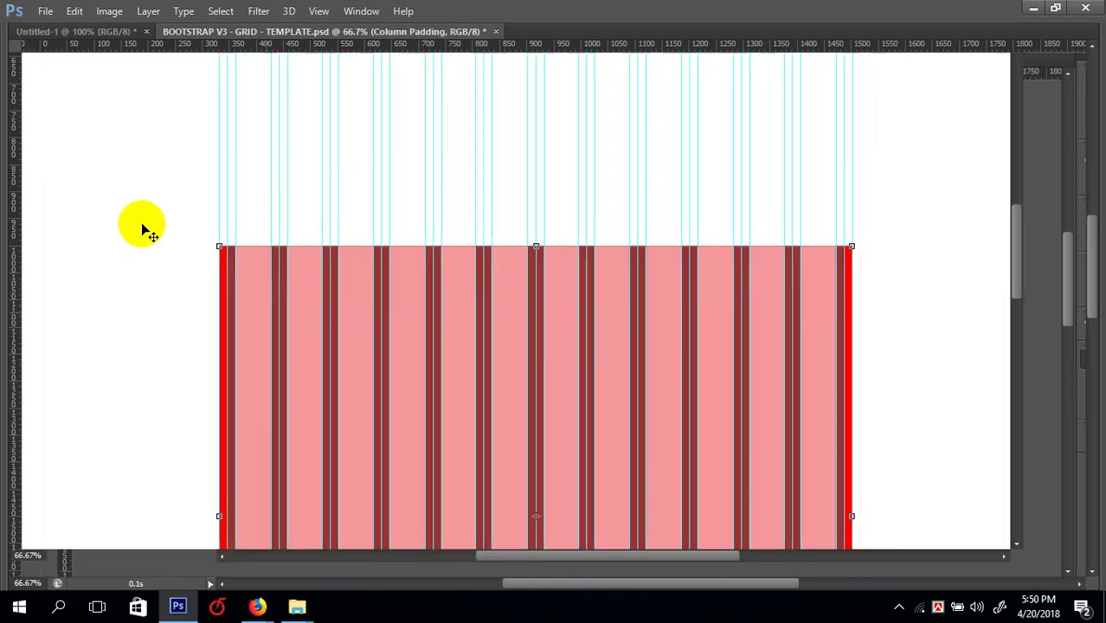
pyautogui.click(21, 89)
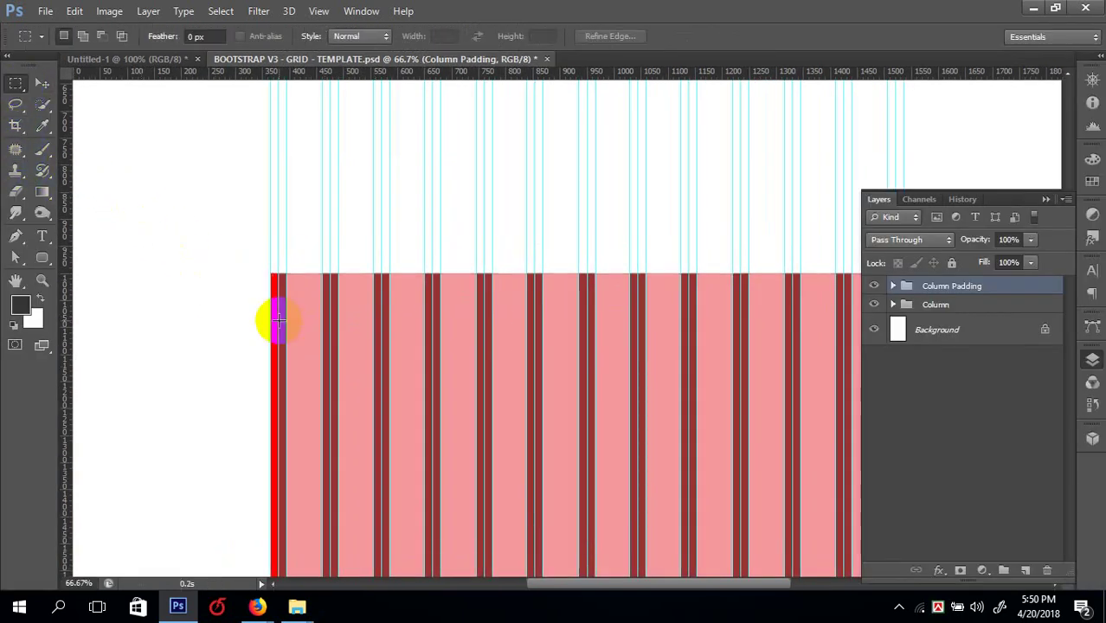
pyautogui.moveTo(273, 318); pyautogui.dragTo(483, 490)
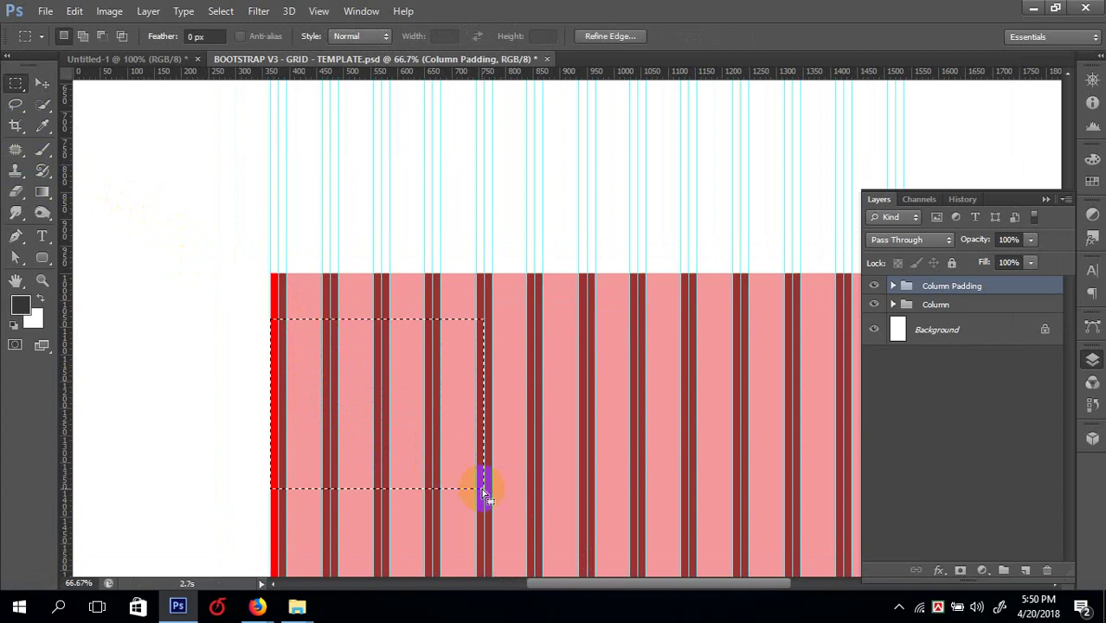
pyautogui.hotkey('ctrl', 'shift', 'n')
pyautogui.press('Return')
pyautogui.hotkey('alt', 'BackSpace')
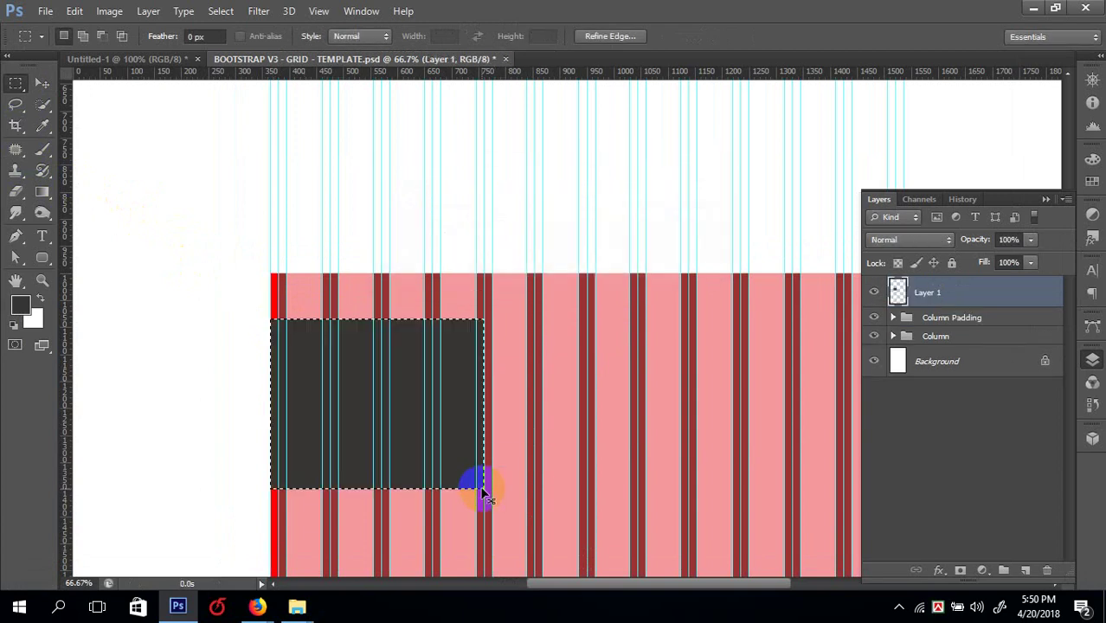
# - Try duplicating the dark gray block twice side by side across the remaining columns, and undo both copies
pyautogui.click(41, 84)
pyautogui.press('Tab')
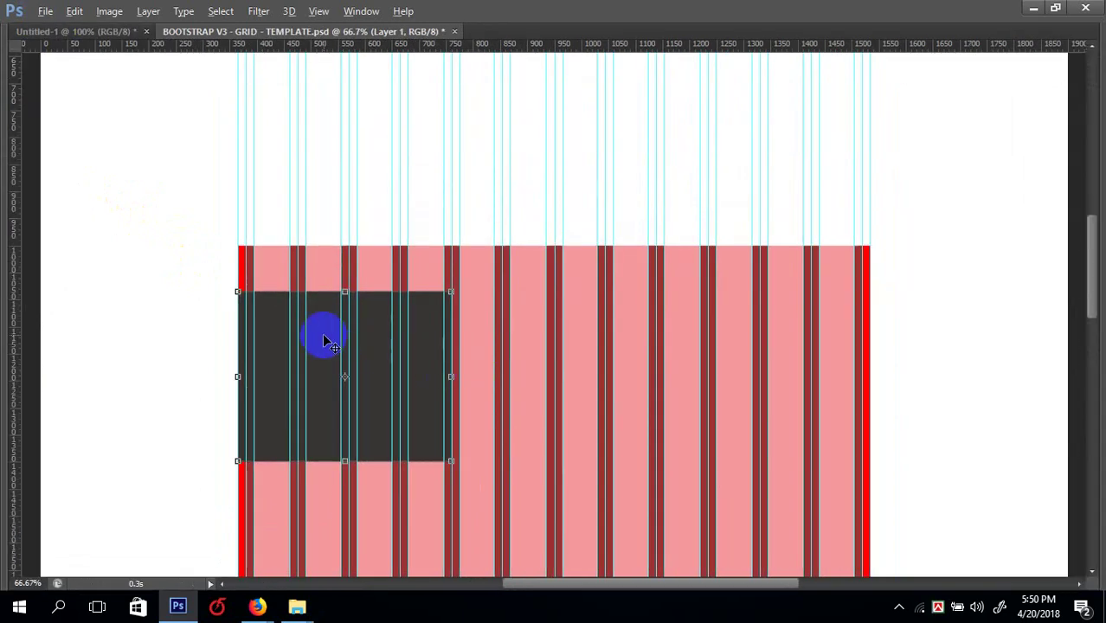
pyautogui.moveTo(321, 339); pyautogui.dragTo(726, 361)
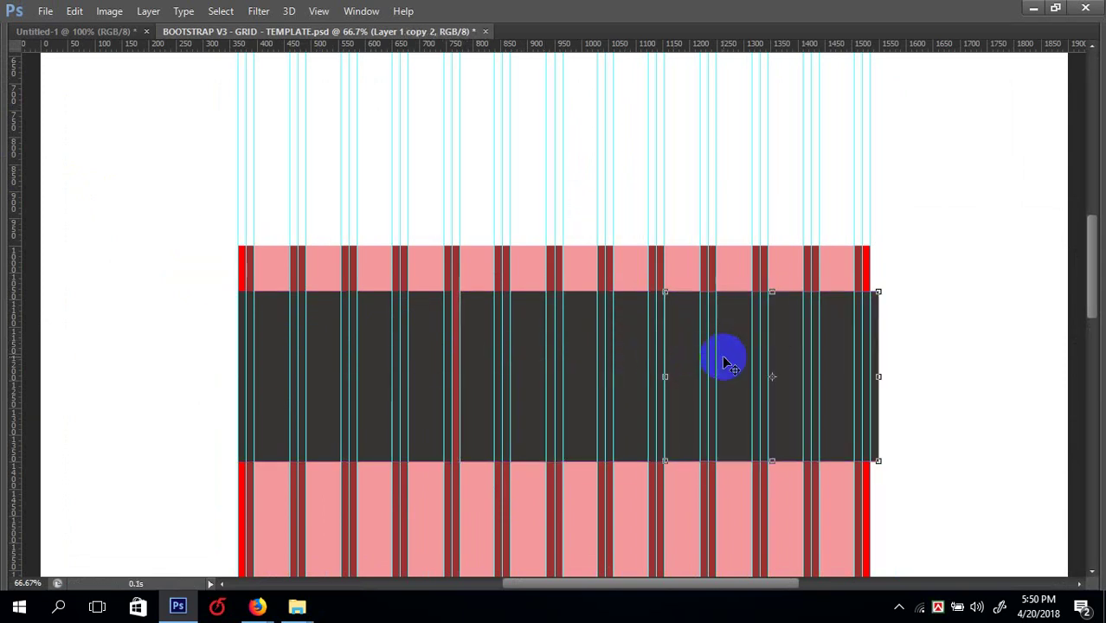
pyautogui.hotkey('ctrl', 'z')
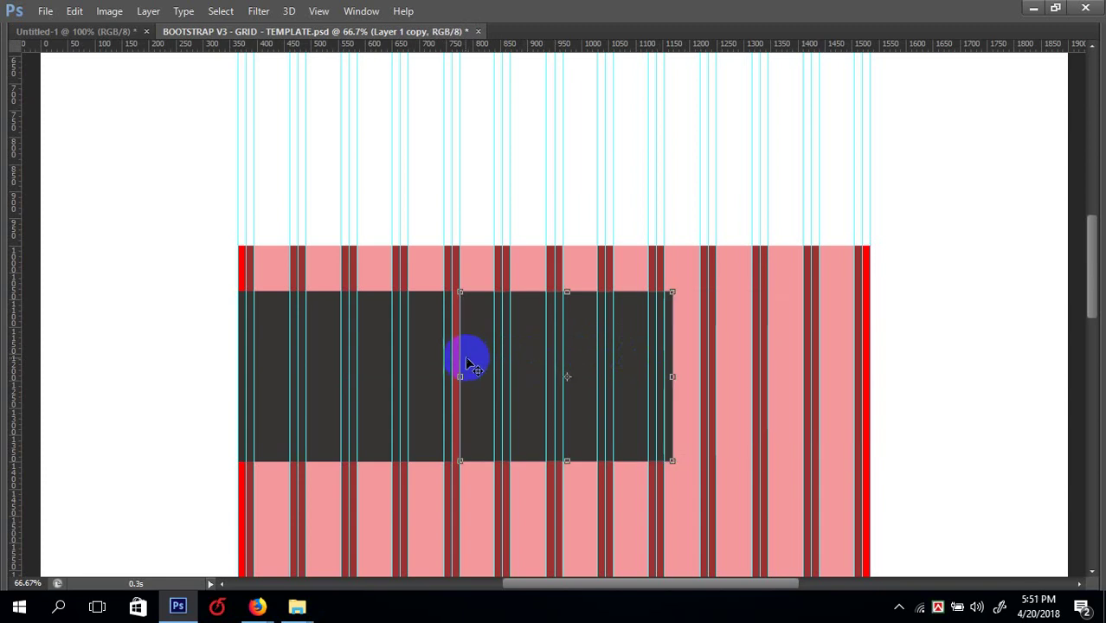
pyautogui.hotkey('ctrl', 'z')
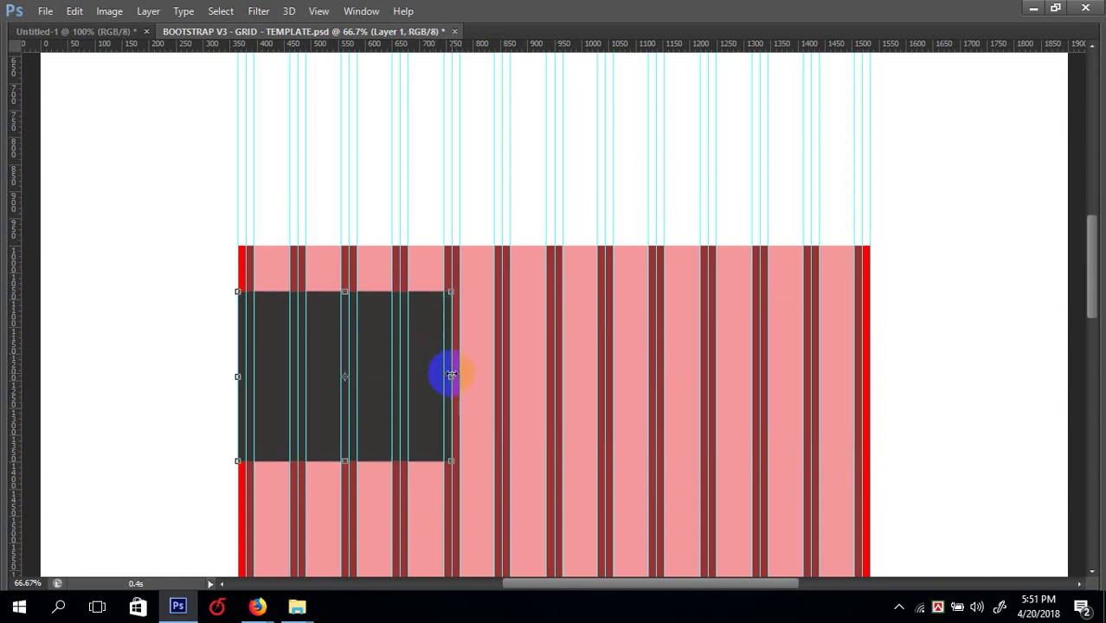
# - Narrow the dark gray block to about 380 px so it ends at the fourth grid column's guide
pyautogui.moveTo(447, 375); pyautogui.dragTo(441, 378)
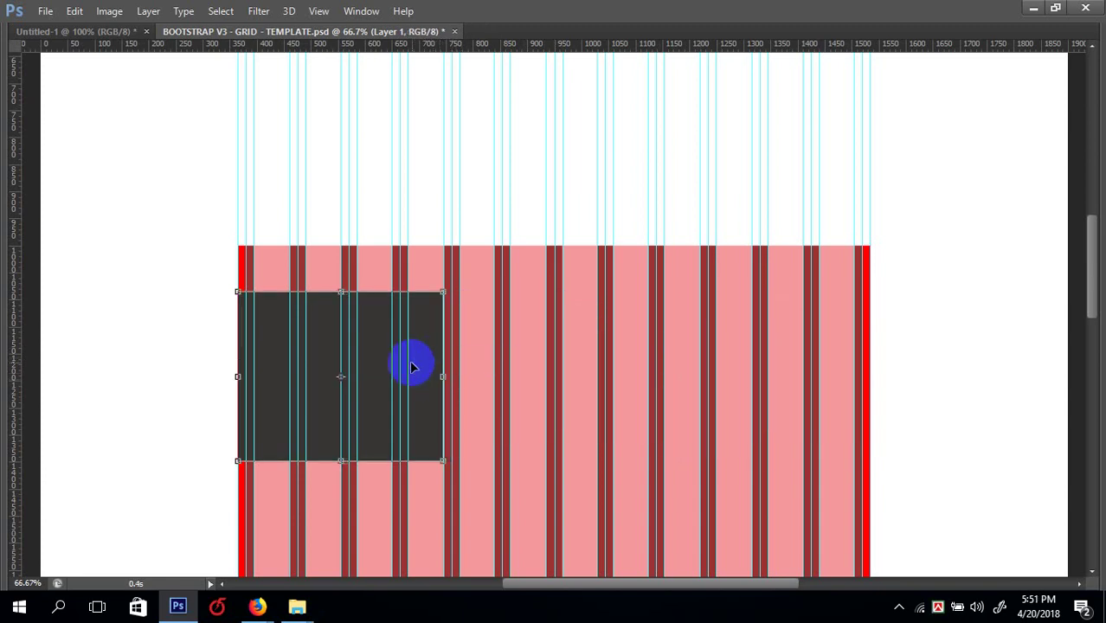
pyautogui.hotkey('ctrl', '+')
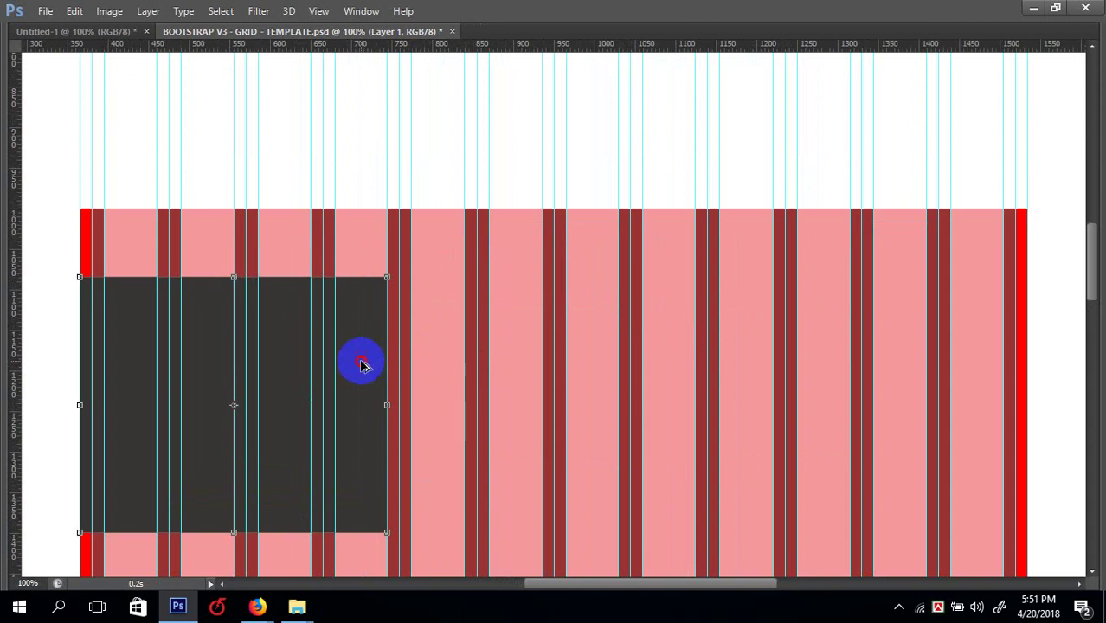
# - Try duplicating the narrowed dark gray block across the middle and last four grid columns, leaving a gutter between blocks
pyautogui.moveTo(361, 364); pyautogui.dragTo(683, 403)
pyautogui.moveTo(597, 390); pyautogui.dragTo(918, 399)
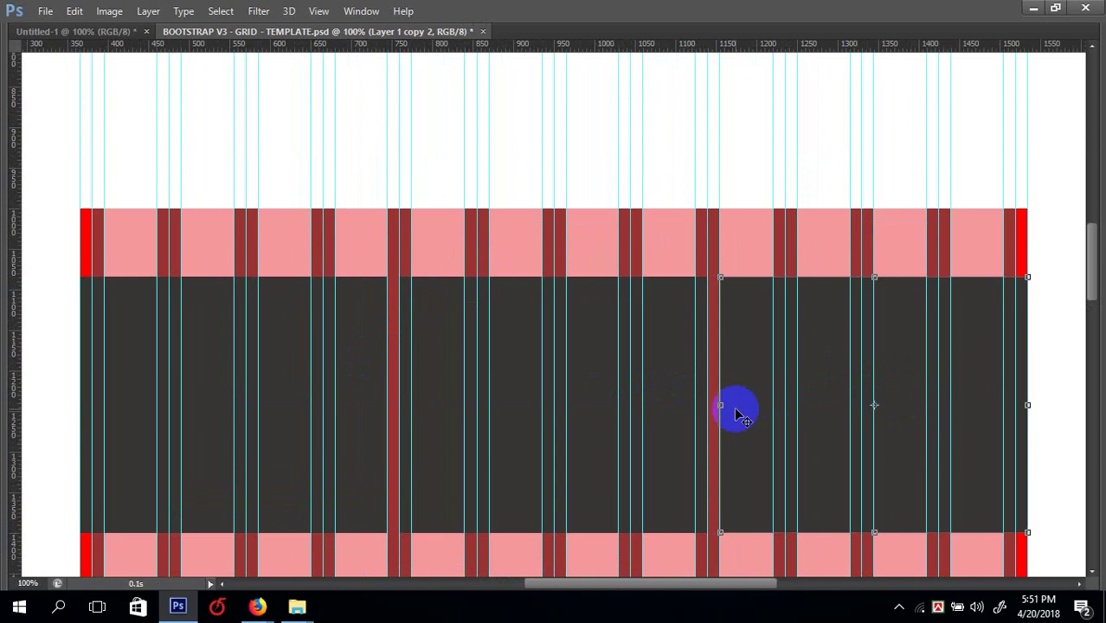
pyautogui.hotkey('ctrl', '-')
pyautogui.press('Tab')
pyautogui.press('Tab')
pyautogui.hotkey('ctrl', '+')
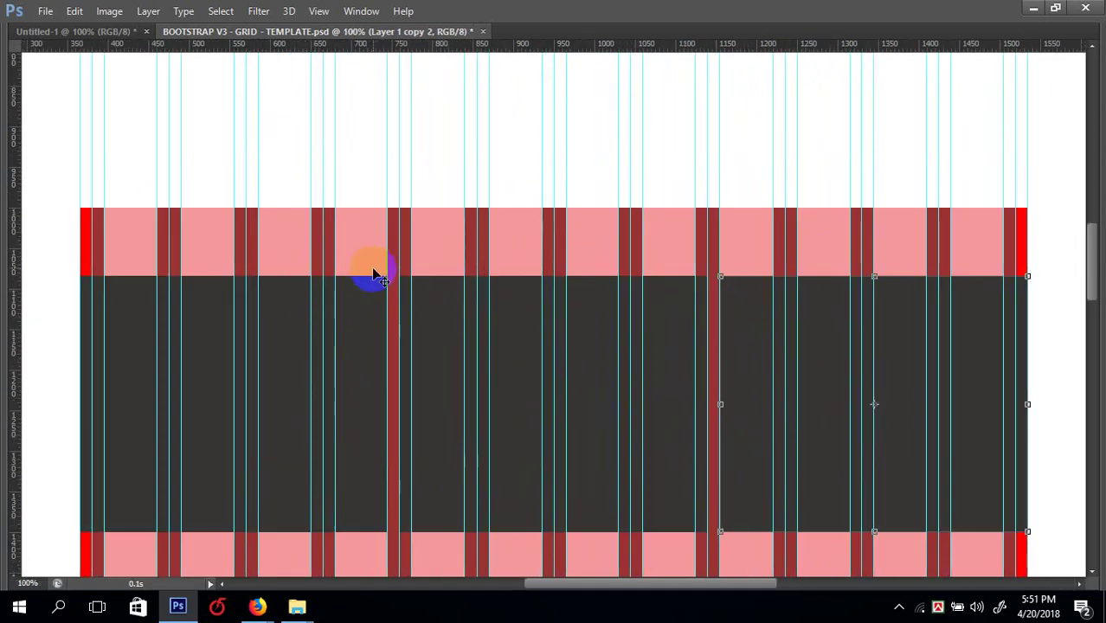
# - Delete the template's Column Padding and Column groups, leaving the dark gray blocks and guides
pyautogui.rightClick(367, 250)
pyautogui.click(408, 271)
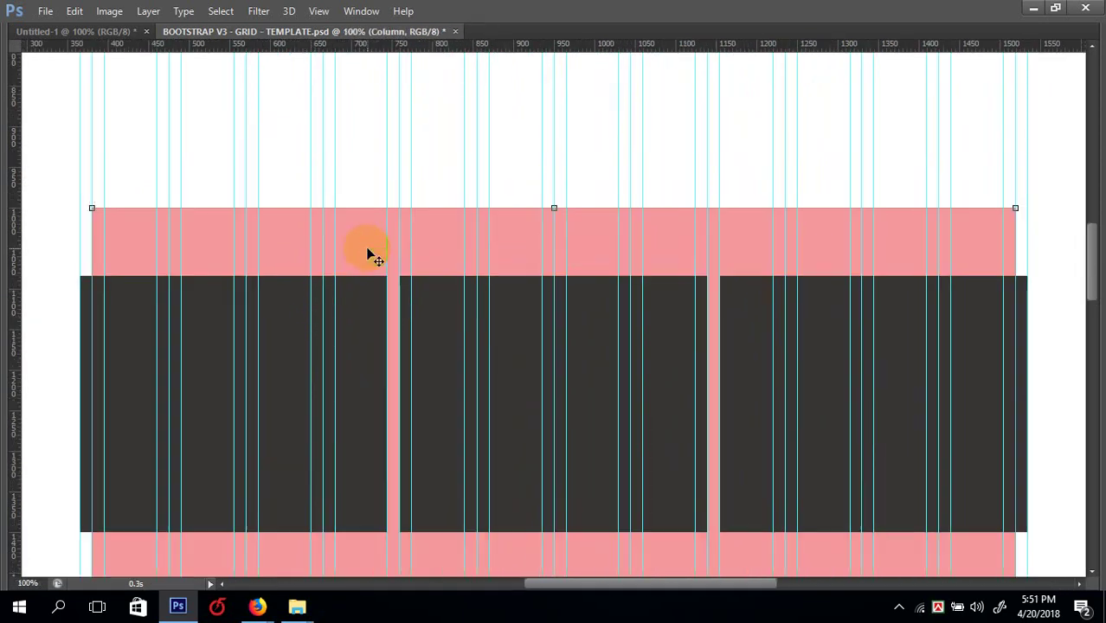
pyautogui.rightClick(367, 249)
pyautogui.click(371, 250)
pyautogui.press('Delete')
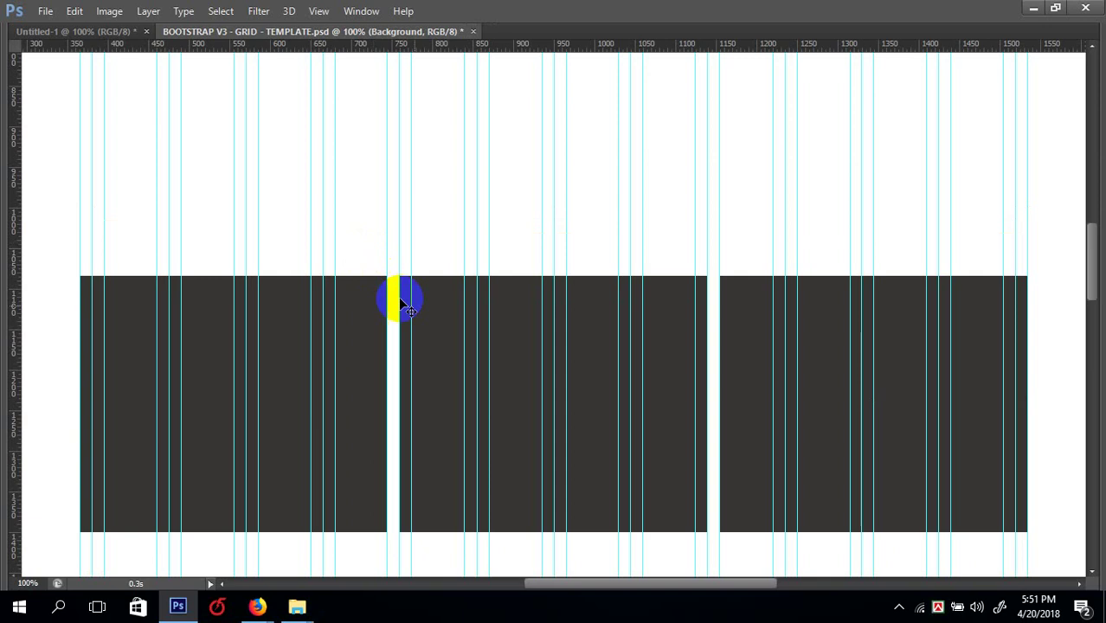
pyautogui.hotkey('ctrl', '-')
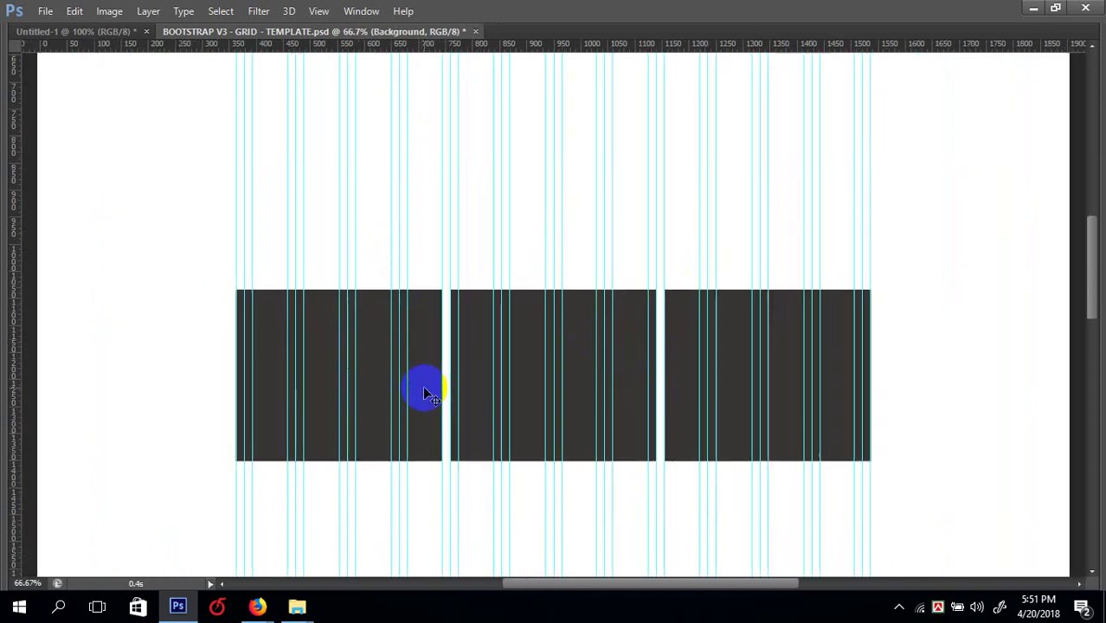
pyautogui.hotkey('ctrl', '+')
pyautogui.hotkey('ctrl', '-')
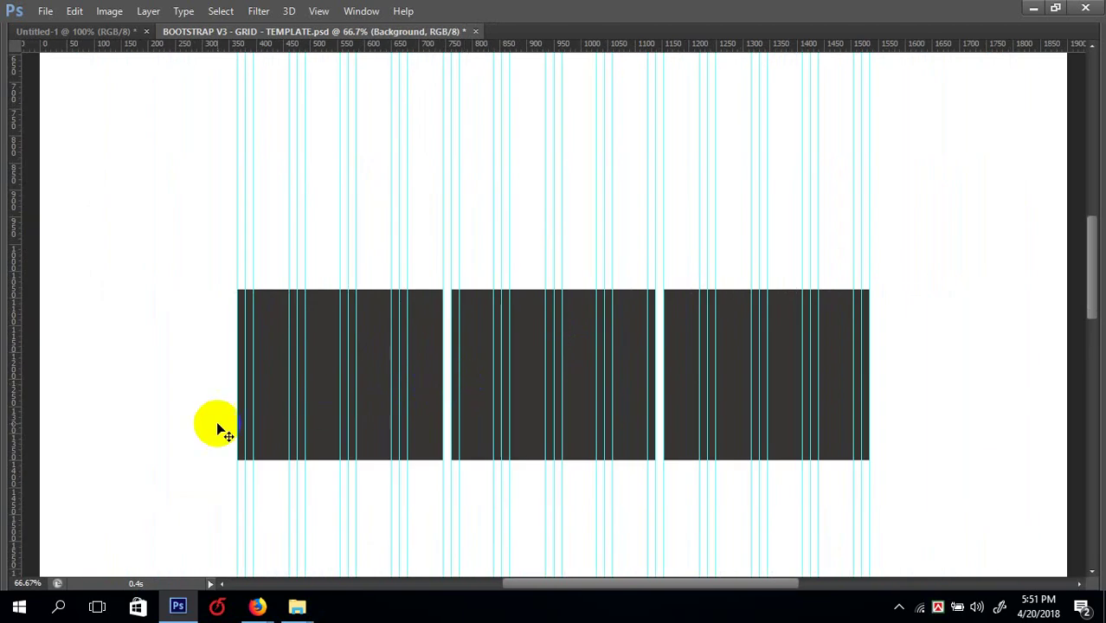
# - Delete the middle and last dark gray blocks, keeping the first one
pyautogui.hotkey('ctrl', '+')
pyautogui.rightClick(350, 368)
pyautogui.click(416, 365)
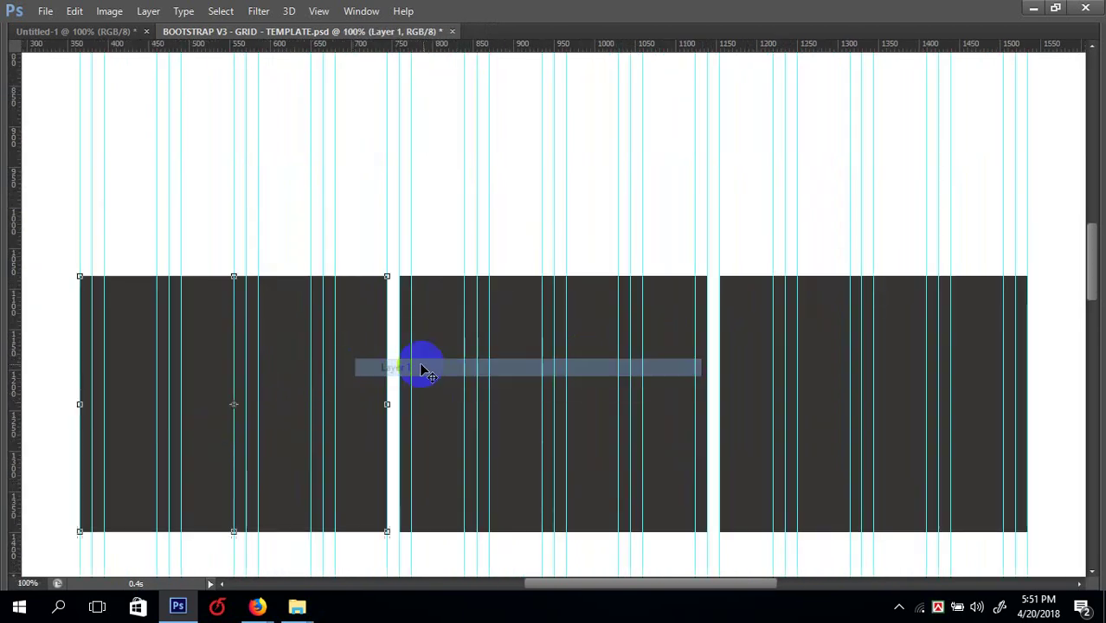
pyautogui.rightClick(436, 369)
pyautogui.click(437, 366)
pyautogui.press('Delete')
pyautogui.rightClick(741, 353)
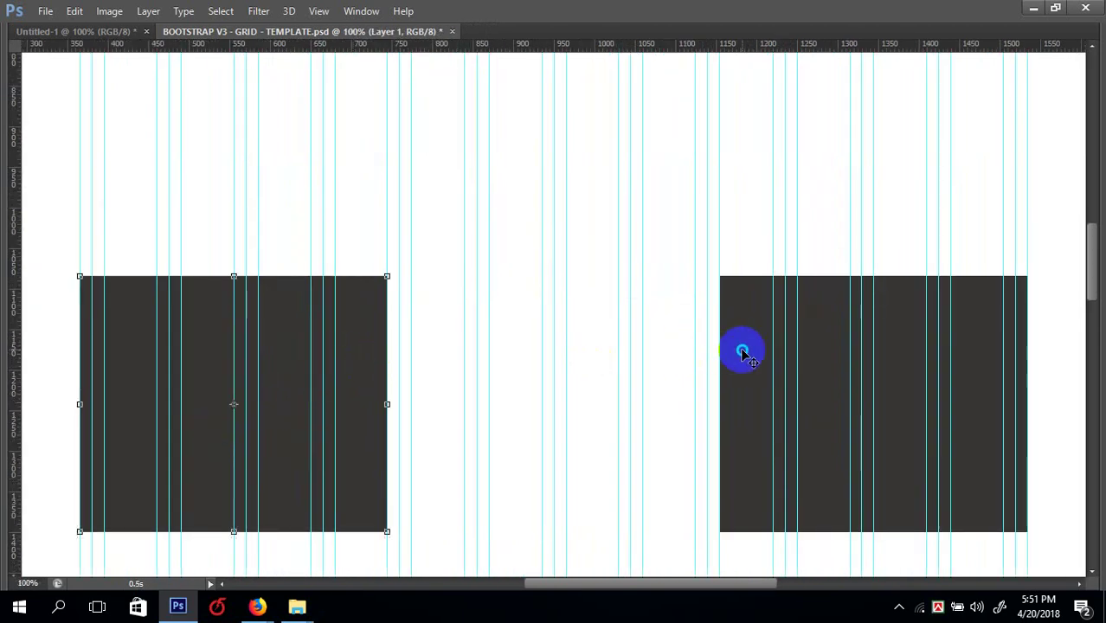
pyautogui.click(742, 363)
pyautogui.press('Delete')
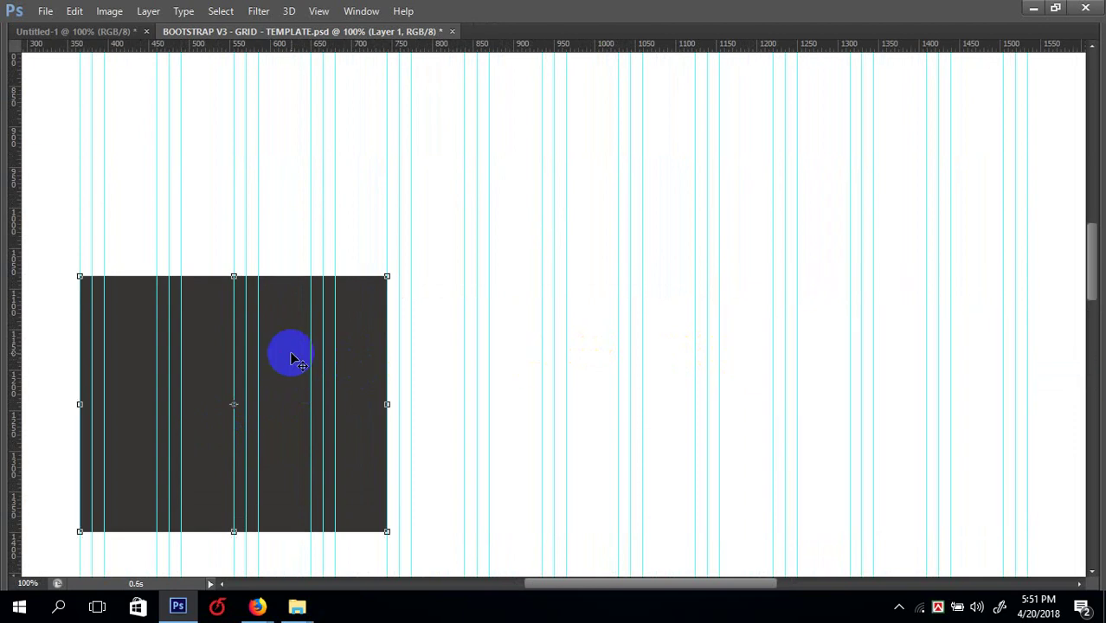
# - Duplicate the remaining dark gray block twice, snapping the copies to the middle and last four-column spans with equal gutters
pyautogui.hotkey('ctrl', '+')
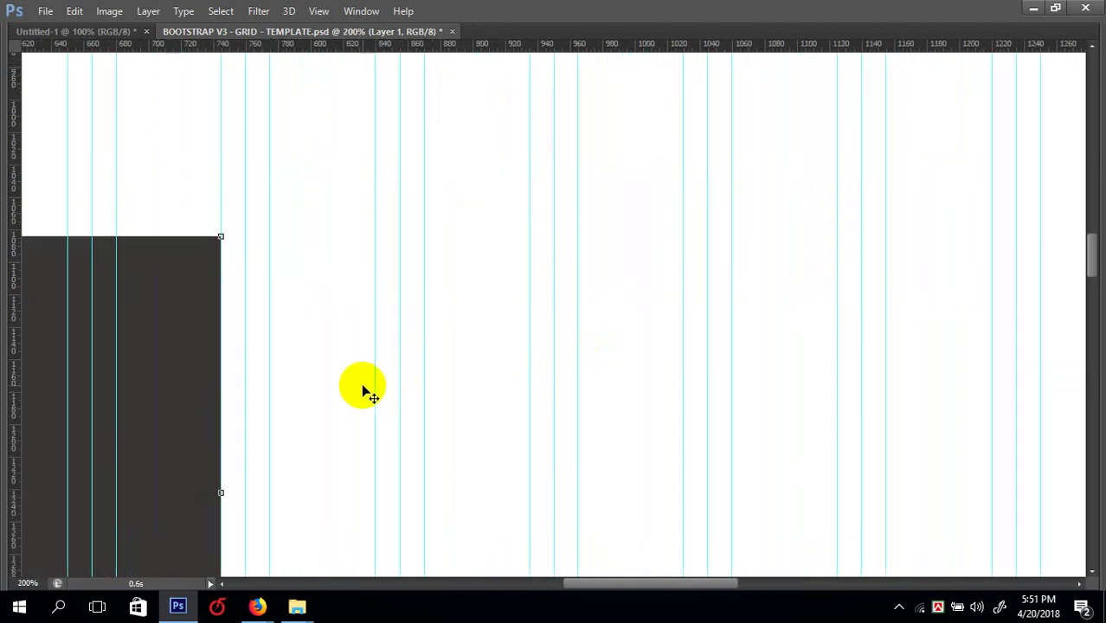
pyautogui.hotkey('ctrl', '-')
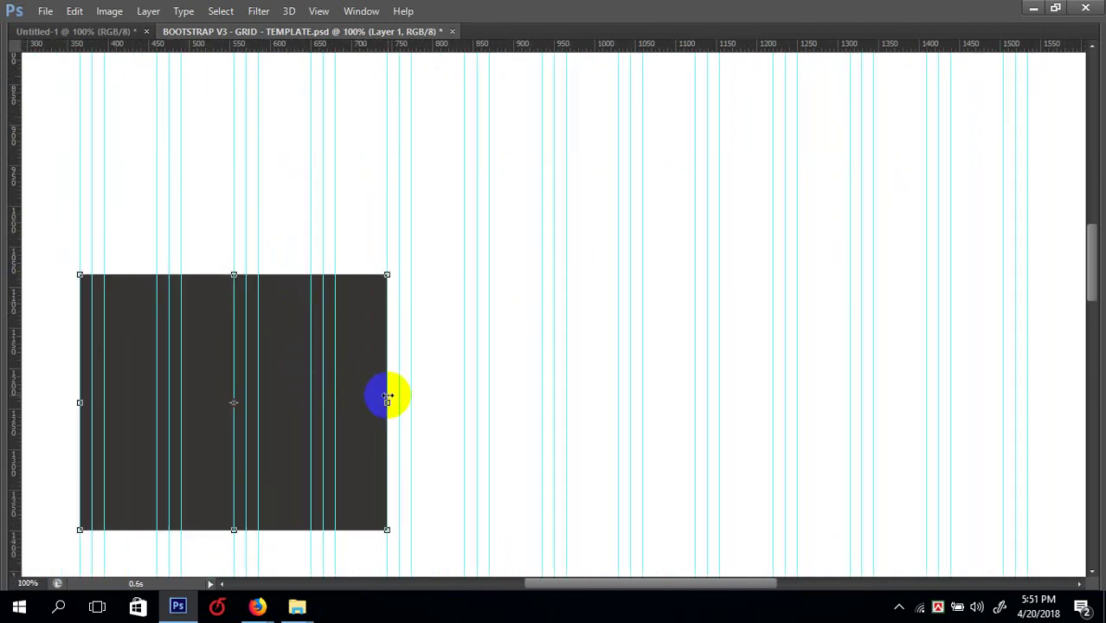
pyautogui.moveTo(388, 396)
pyautogui.mouseDown()
pyautogui.moveTo(330, 400)
pyautogui.moveTo(387, 404)
pyautogui.mouseUp()
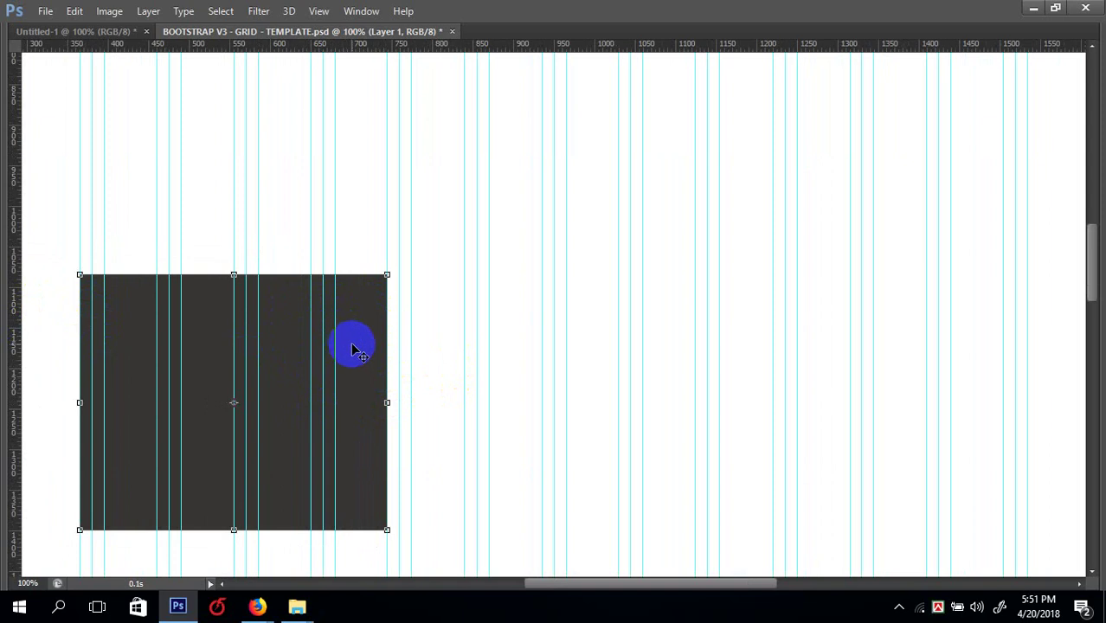
pyautogui.moveTo(350, 350); pyautogui.dragTo(816, 375)
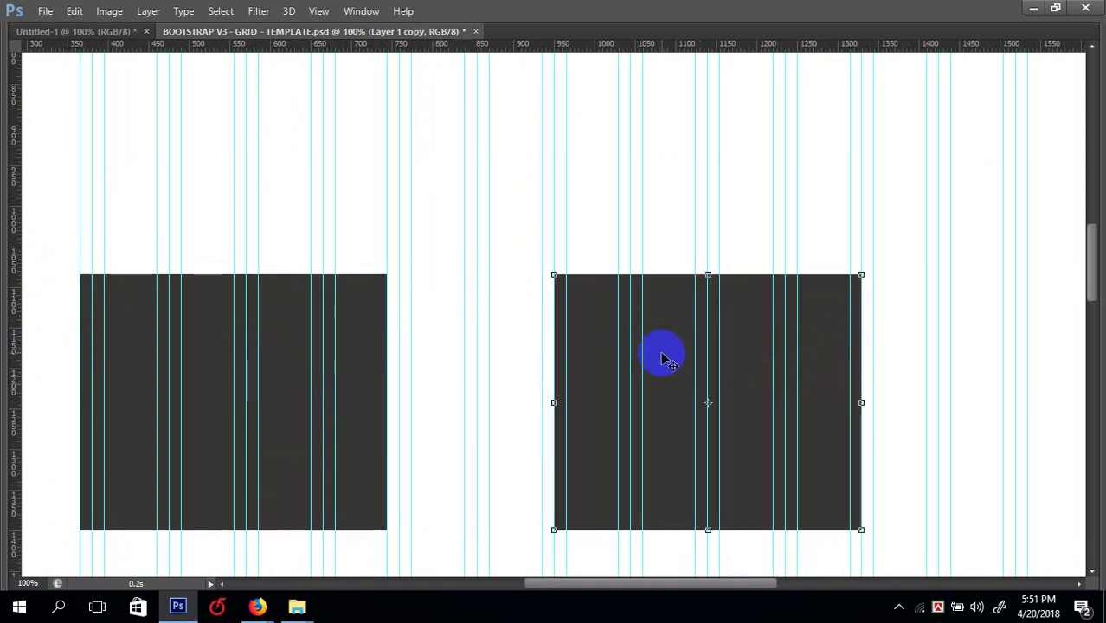
pyautogui.moveTo(662, 355); pyautogui.dragTo(822, 353)
pyautogui.hotkey('ctrl', '-')
pyautogui.hotkey('ctrl', '-')
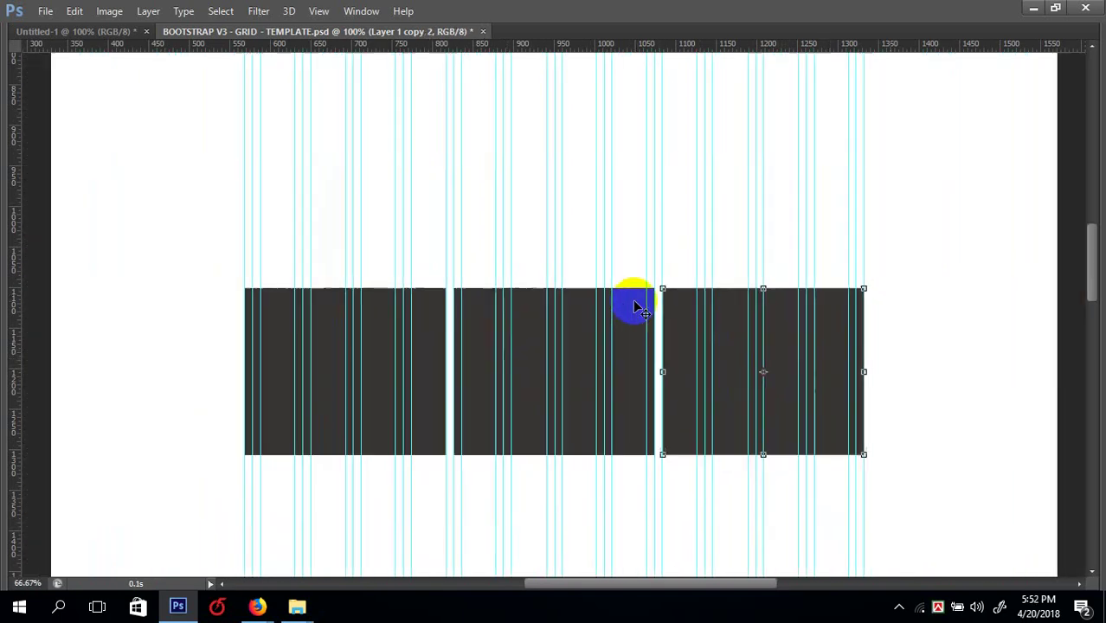
pyautogui.hotkey('ctrl', '+')
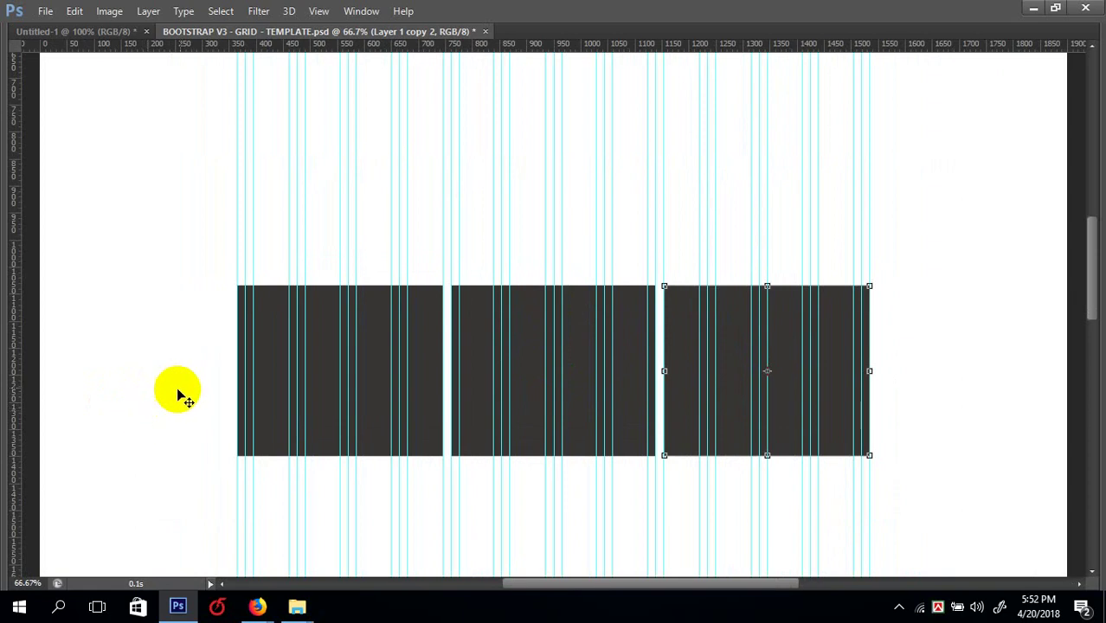
# - Select all three dark gray blocks together and stretch their top edge upward to a height of about 540 px
pyautogui.rightClick(376, 370)
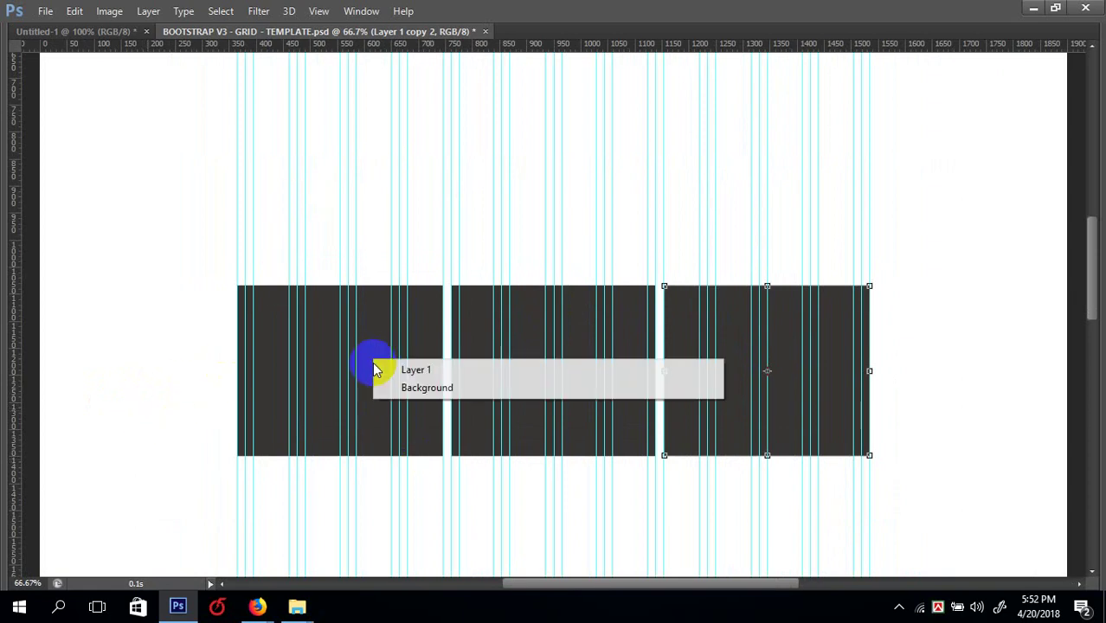
pyautogui.click(469, 370)
pyautogui.rightClick(641, 372)
pyautogui.keyDown('shift'); pyautogui.click(641, 373); pyautogui.keyUp('shift')
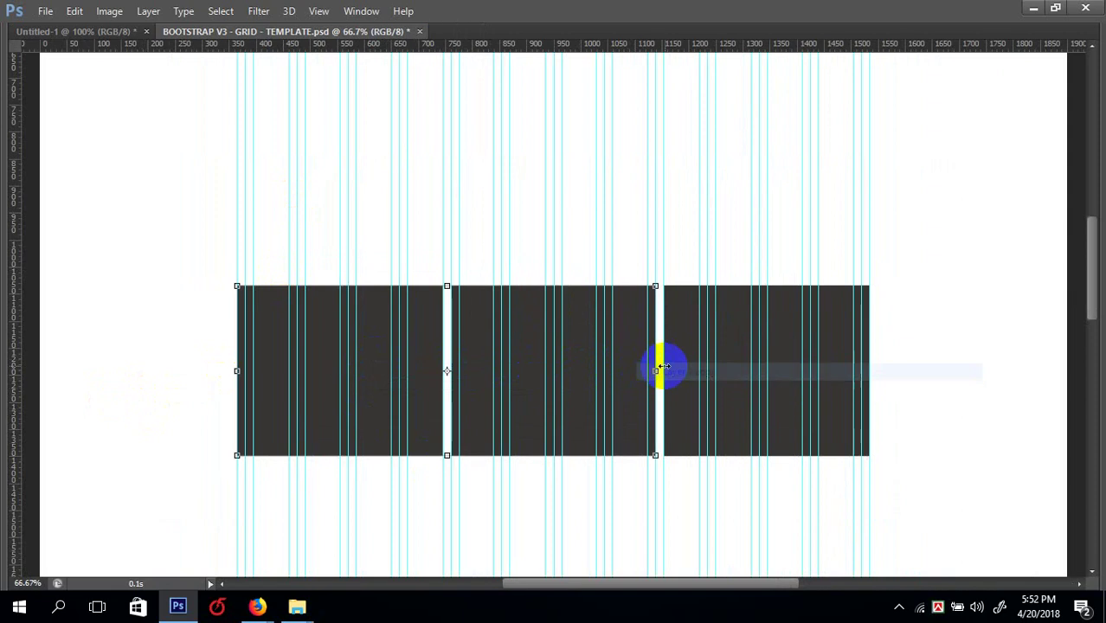
pyautogui.rightClick(690, 367)
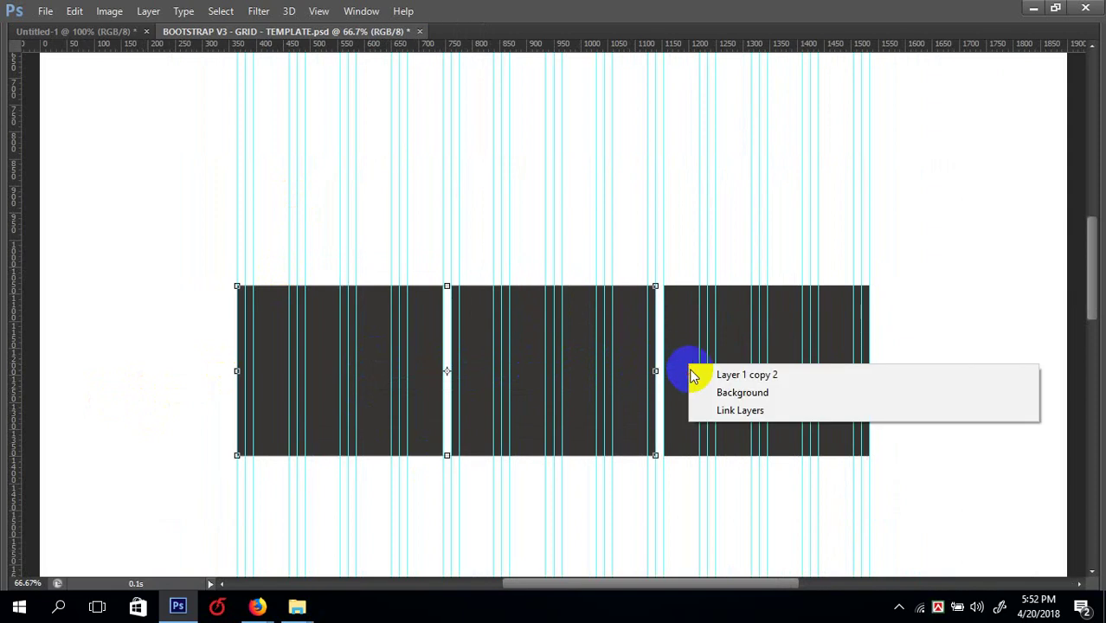
pyautogui.keyDown('shift'); pyautogui.click(744, 376); pyautogui.keyUp('shift')
pyautogui.moveTo(545, 282); pyautogui.dragTo(545, 161)
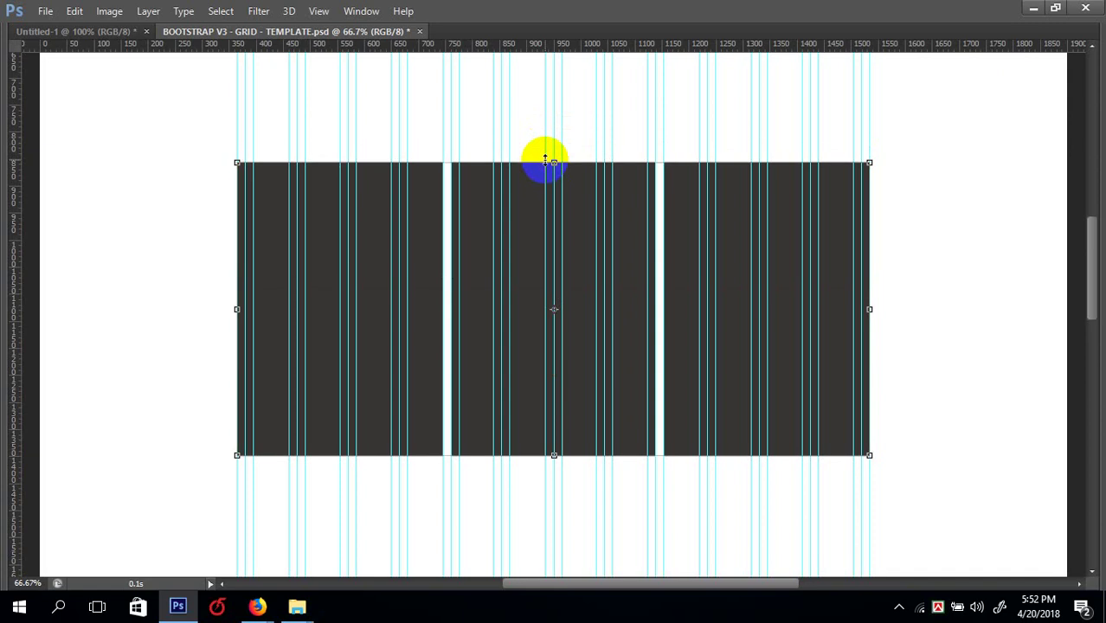
pyautogui.scroll(-3, 444, 165)
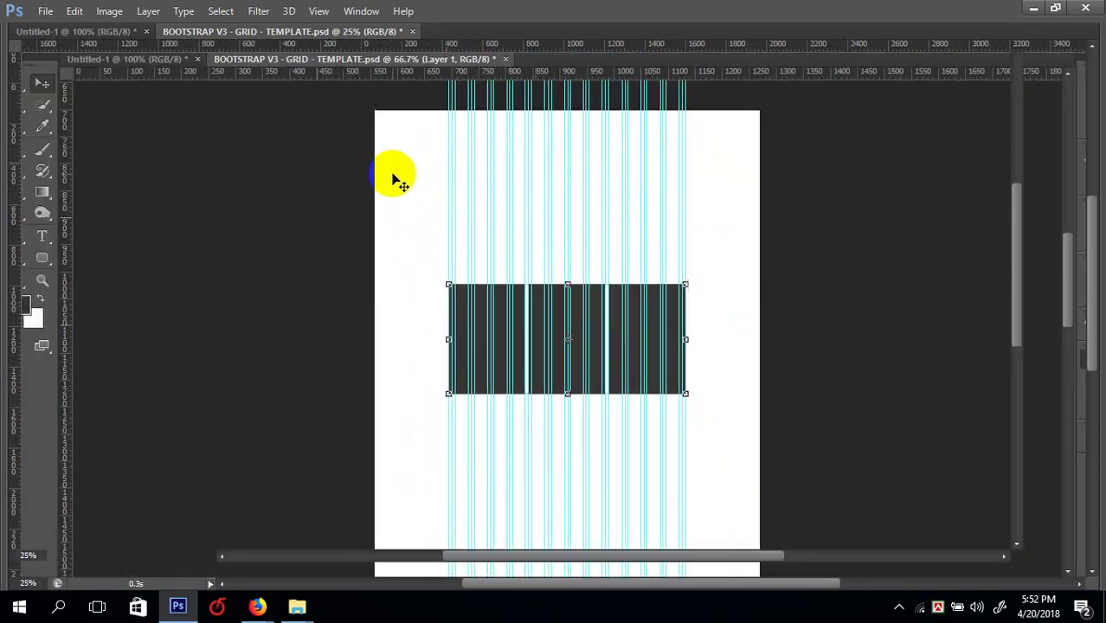
pyautogui.hotkey('ctrl', '+')
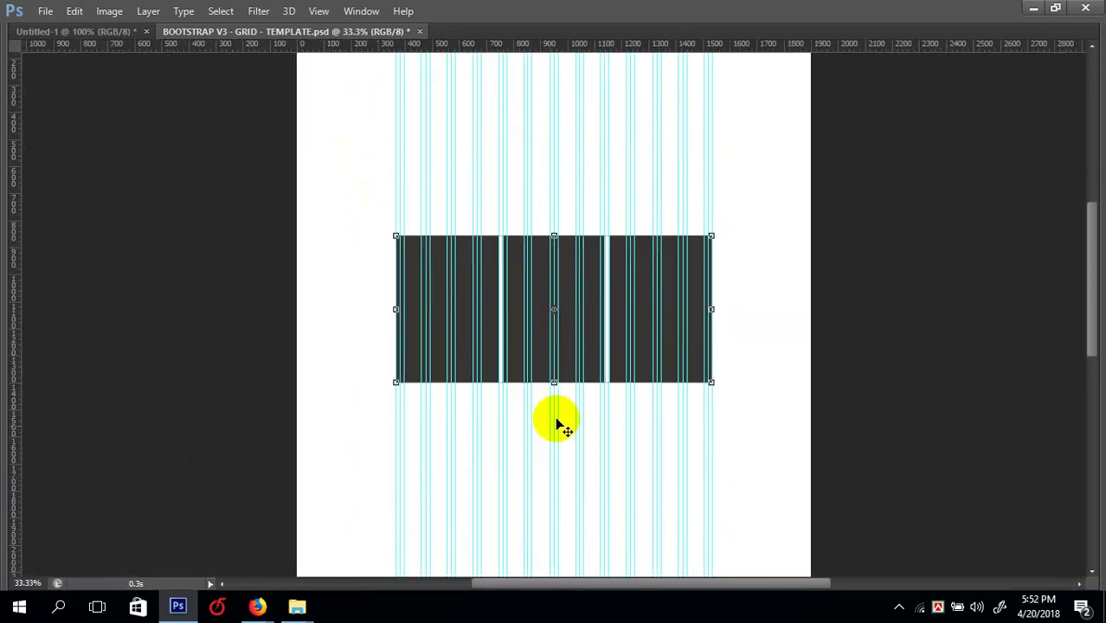
# - Switch to Firefox and examine how the Academix home page divides its sections into three- and four-column cards
pyautogui.click(256, 606)
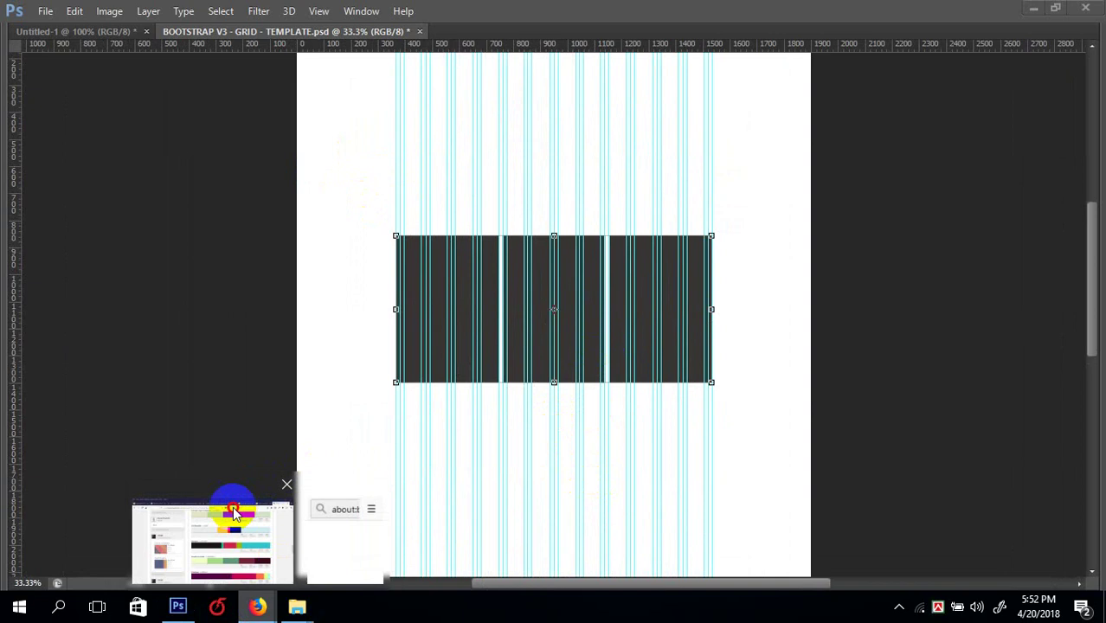
pyautogui.click(232, 512)
pyautogui.click(398, 37)
pyautogui.scroll(5, 425, 202)
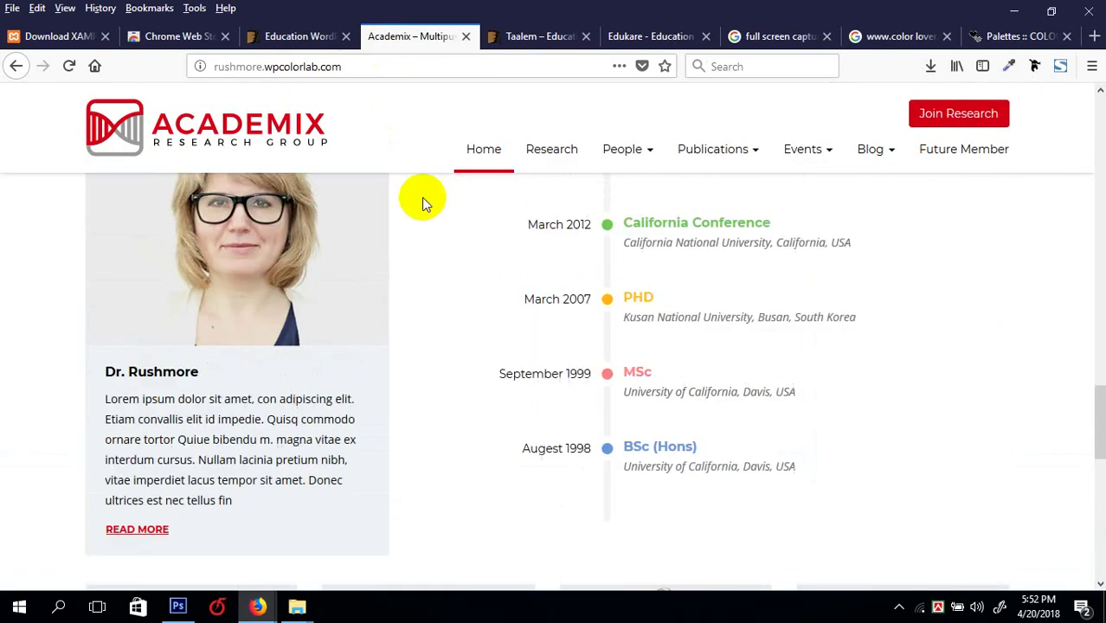
pyautogui.scroll(-2, 299, 452)
pyautogui.scroll(-2, 299, 451)
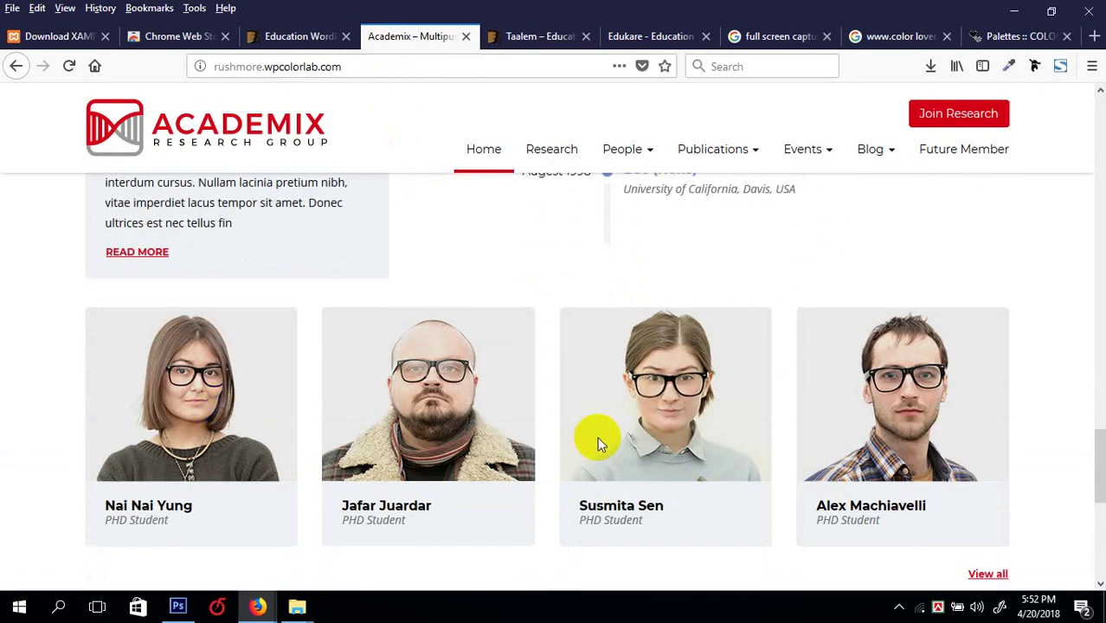
pyautogui.scroll(15, 570, 436)
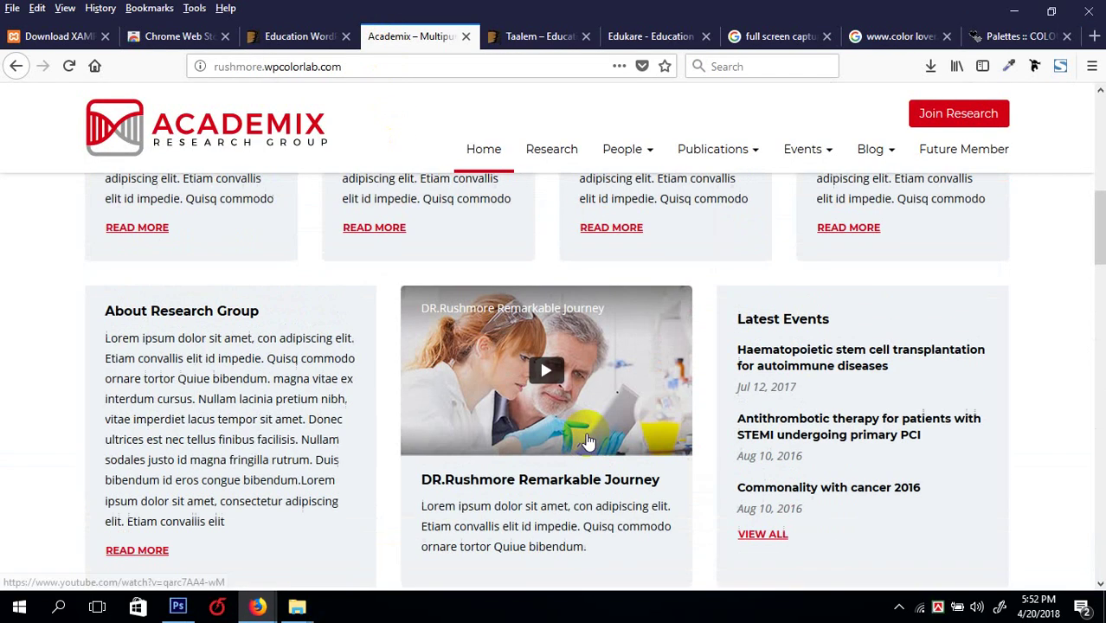
pyautogui.scroll(-8, 587, 441)
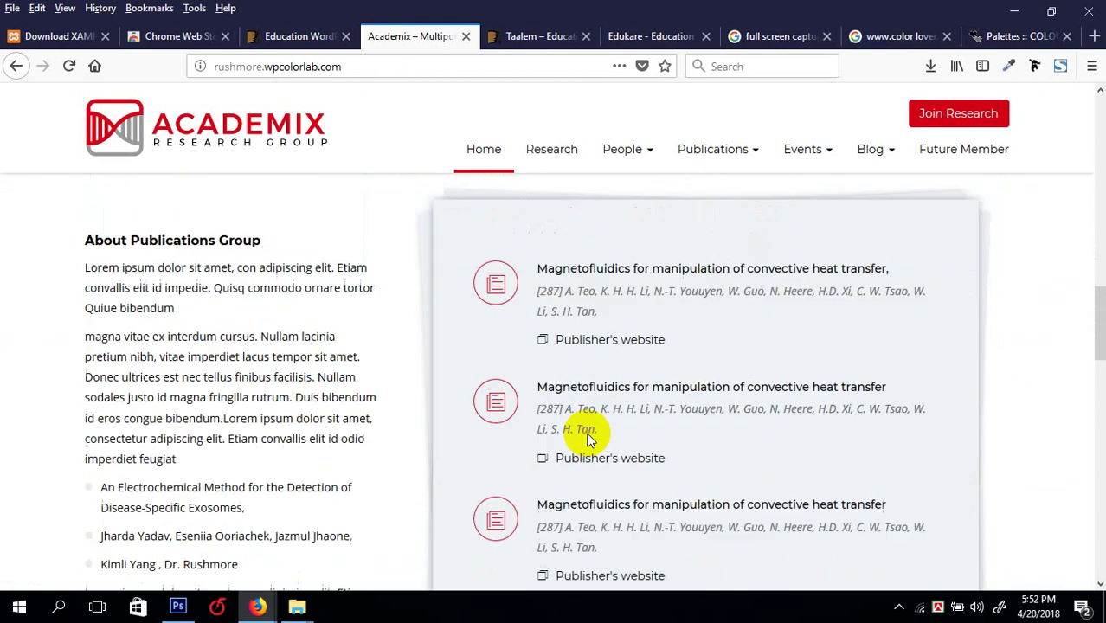
pyautogui.scroll(-5, 587, 440)
pyautogui.scroll(20, 586, 439)
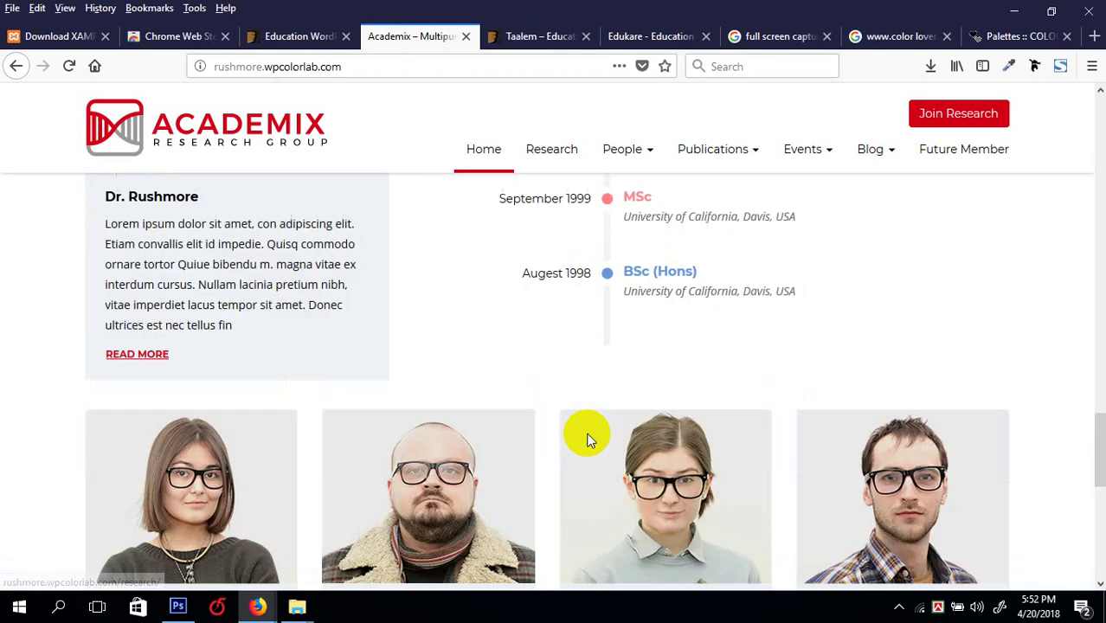
pyautogui.scroll(3, 586, 439)
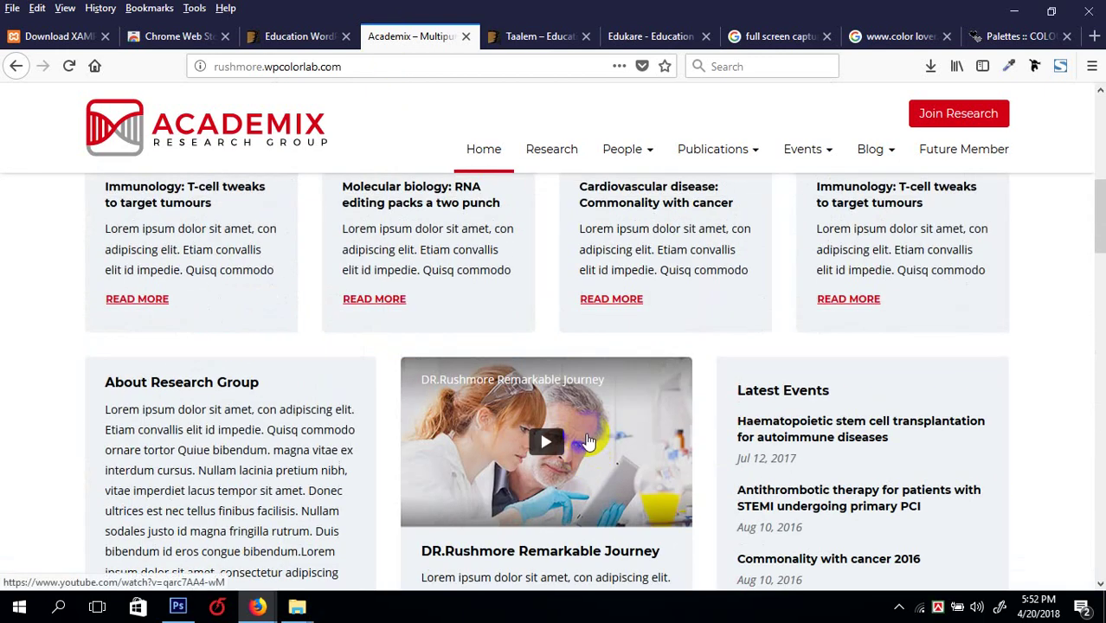
pyautogui.scroll(3, 725, 444)
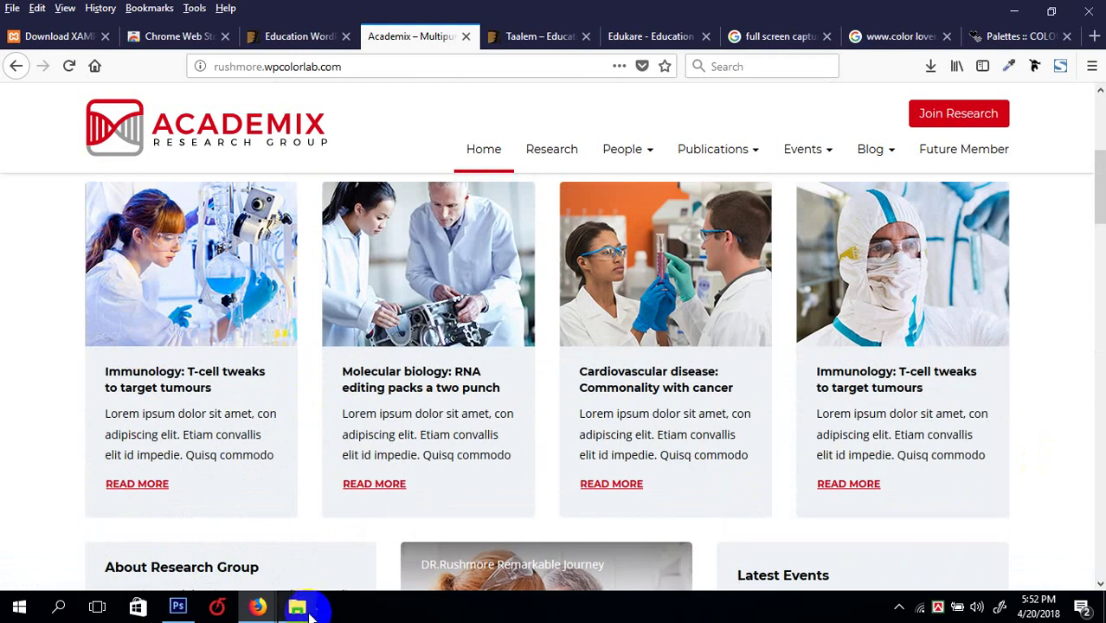
# - Switch back to Photoshop and narrow the first dark gray block to three grid columns, about 285 px wide
pyautogui.click(177, 607)
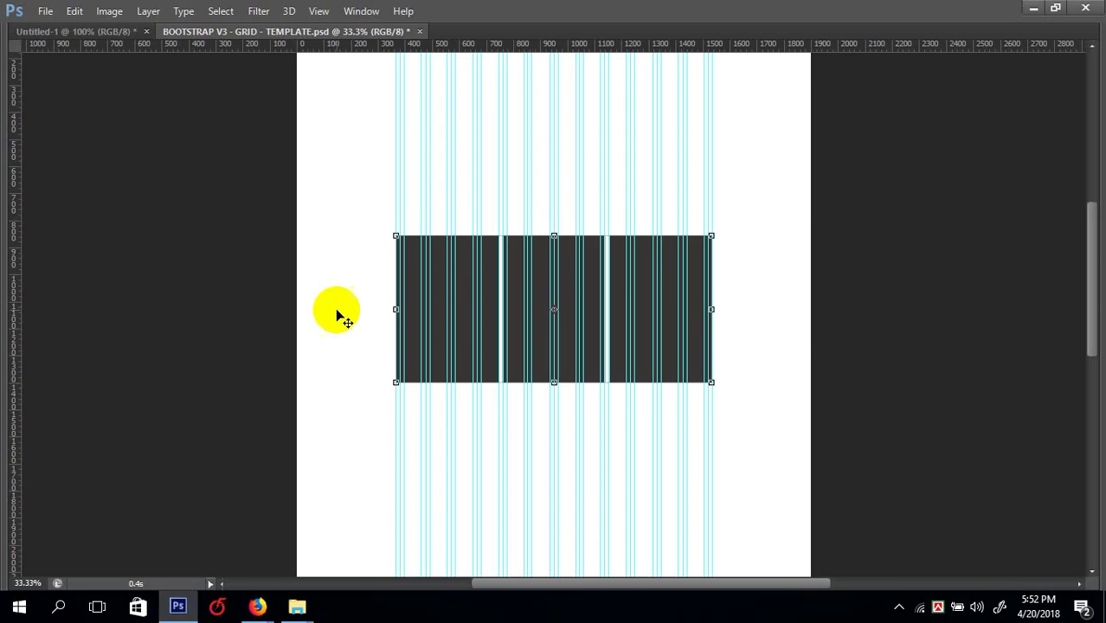
pyautogui.hotkey('ctrl', '+')
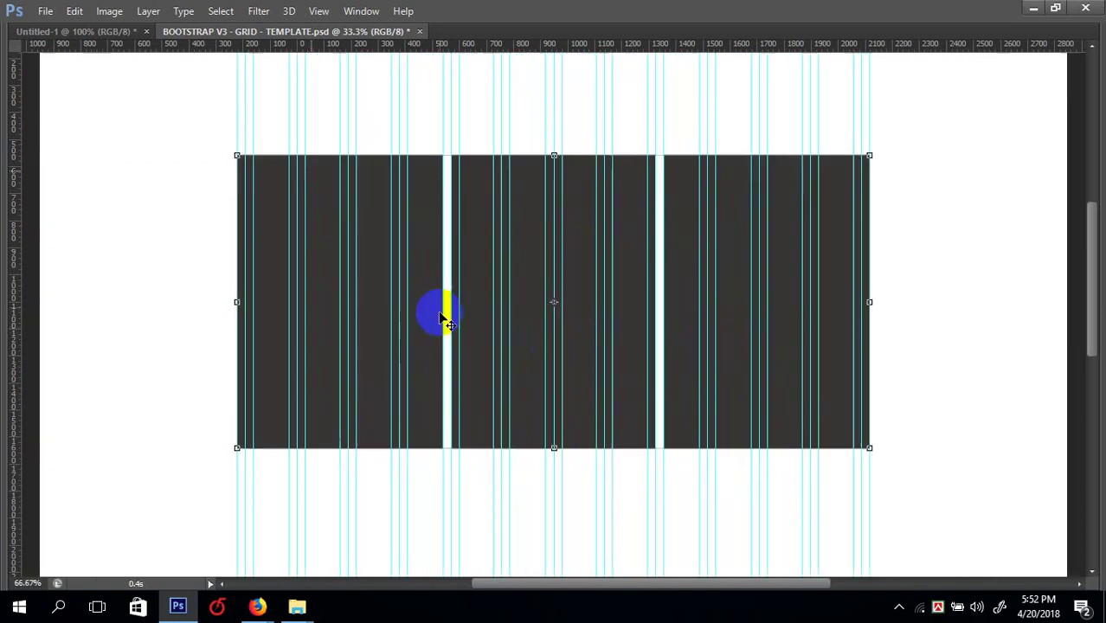
pyautogui.rightClick(425, 297)
pyautogui.click(427, 297)
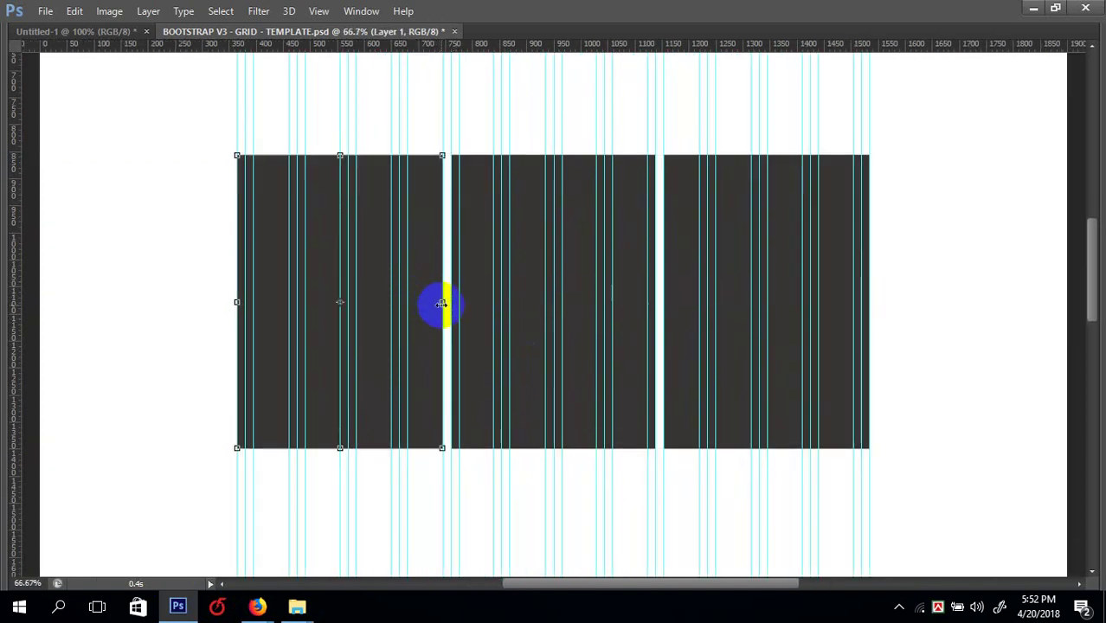
pyautogui.moveTo(437, 304); pyautogui.dragTo(391, 323)
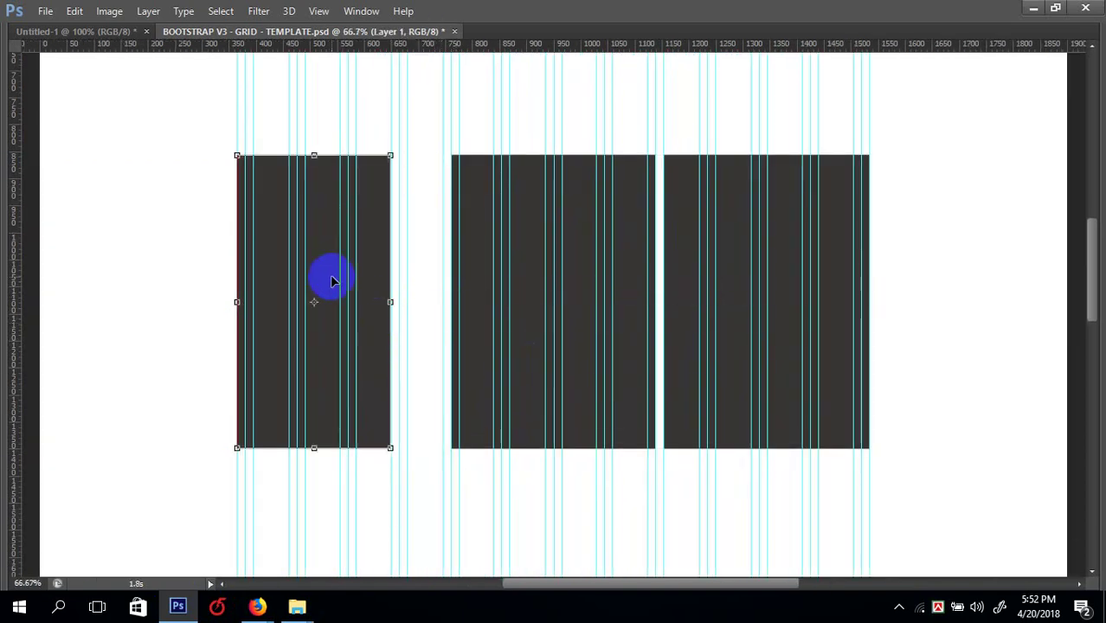
# - Delete the two wider dark gray blocks beside the narrowed three-column block
pyautogui.rightClick(536, 285)
pyautogui.click(528, 291)
pyautogui.rightClick(662, 297)
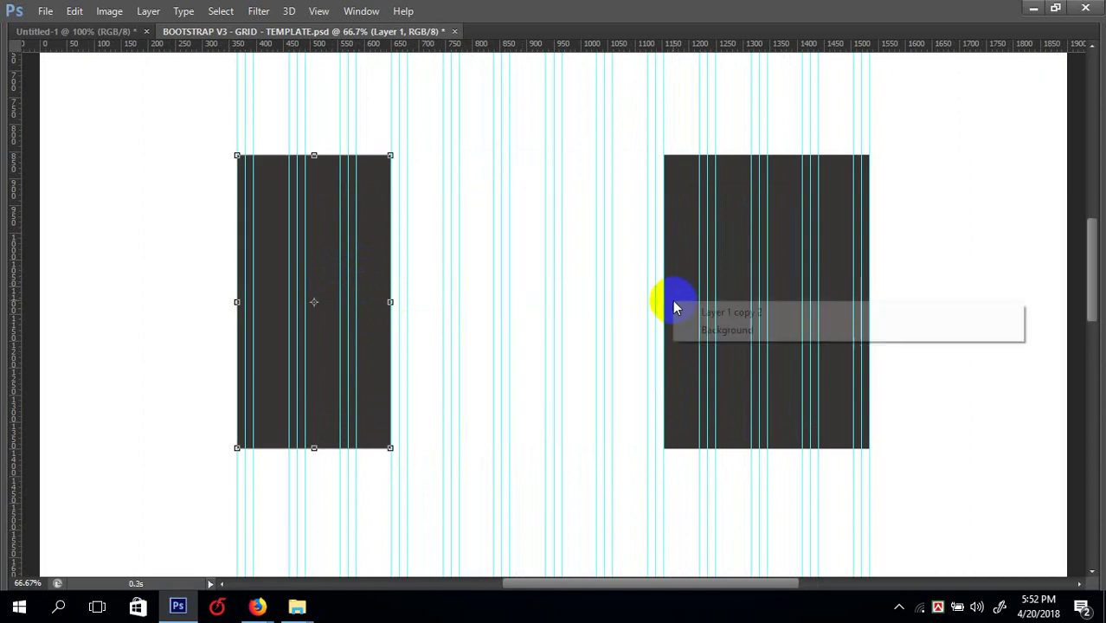
pyautogui.click(672, 302)
# - Duplicate the three-column block three times, snapping the copies side by side to the remaining three-column spans of the grid
pyautogui.rightClick(292, 268)
pyautogui.moveTo(317, 271); pyautogui.dragTo(477, 300)
pyautogui.hotkey('ctrl', 't')
pyautogui.click(496, 294)
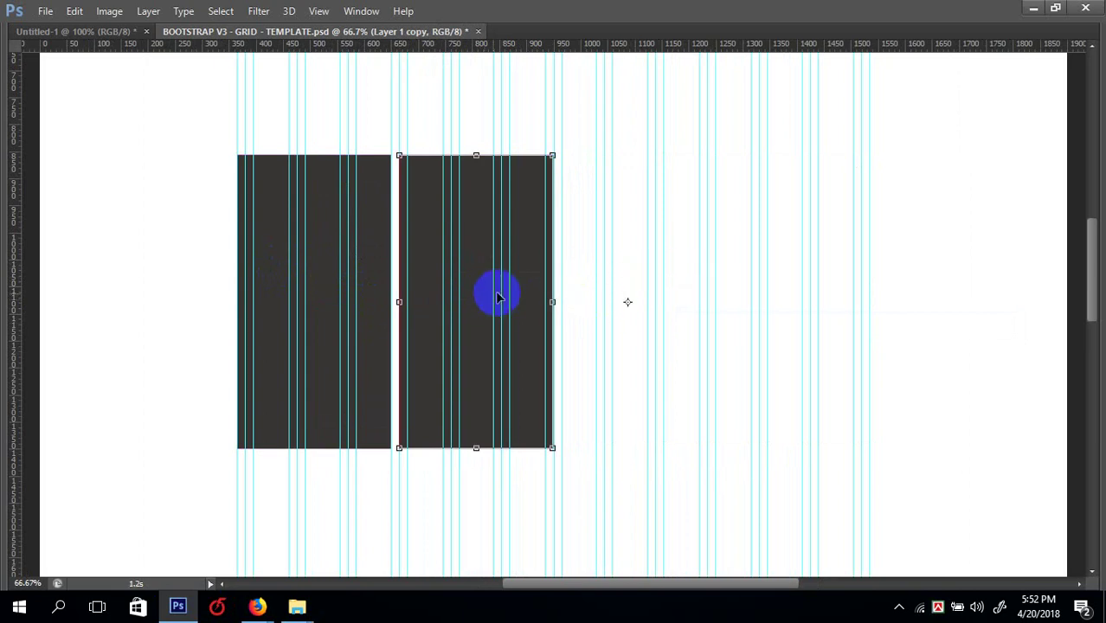
pyautogui.click(534, 340)
pyautogui.moveTo(534, 340); pyautogui.dragTo(840, 351)
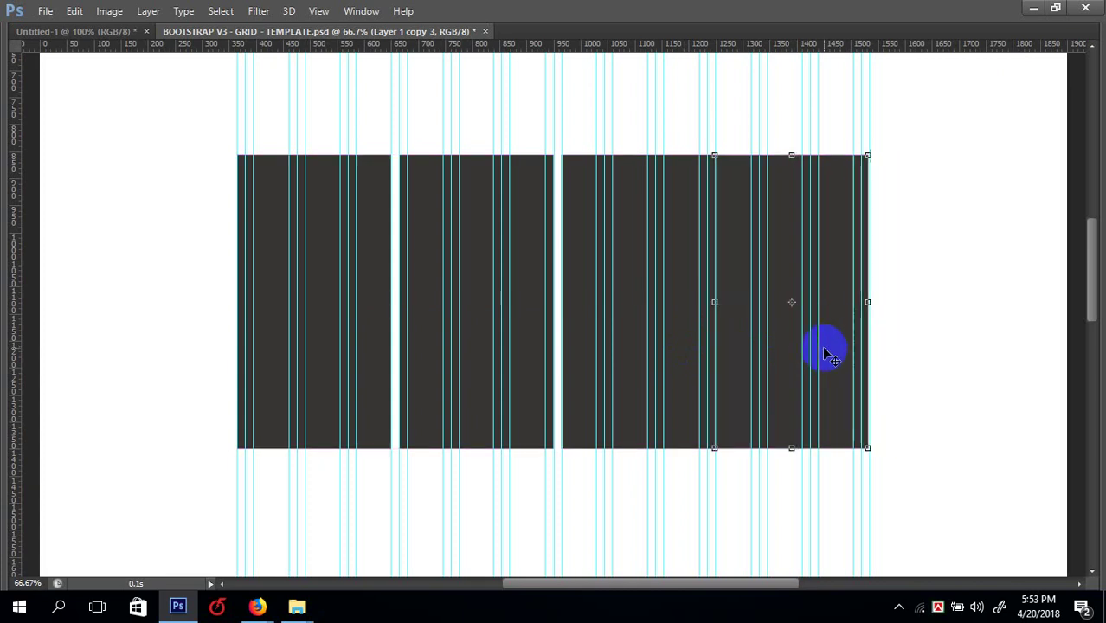
# - Nudge the second dark gray block about 10 px left, toward the first block
pyautogui.hotkey('ctrl', '+')
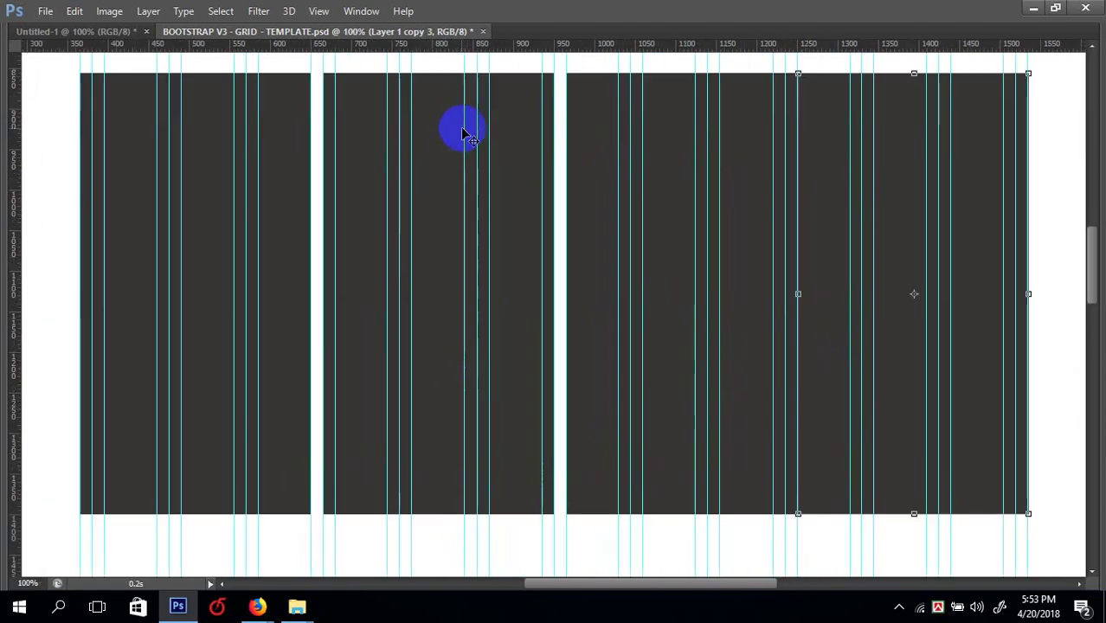
pyautogui.rightClick(513, 266)
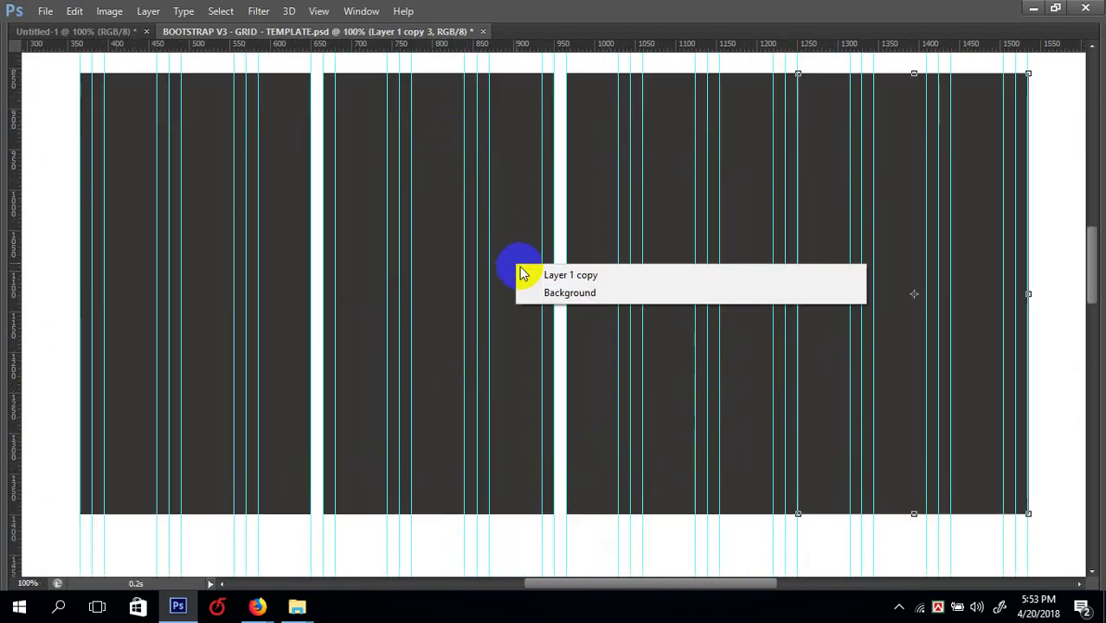
pyautogui.click(526, 275)
pyautogui.press('Left')
pyautogui.press('Left')
pyautogui.press('Left')
pyautogui.press('Left')
pyautogui.press('Left')
pyautogui.press('Left')
pyautogui.press('Left')
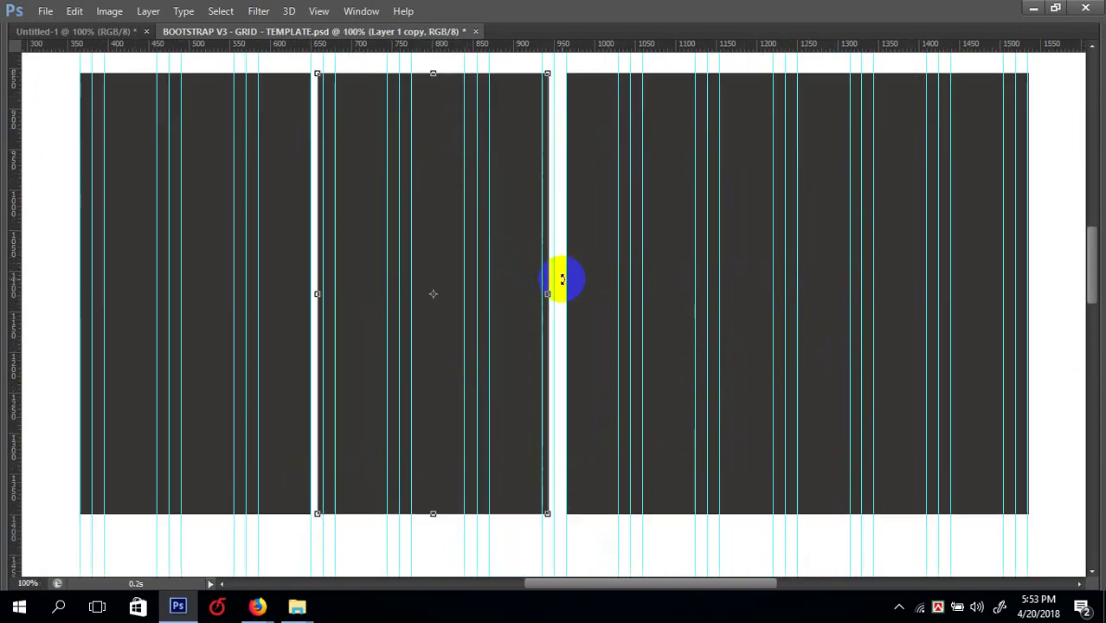
# - Nudge the third dark gray block about 15 px left, away from the fourth block
pyautogui.rightClick(595, 284)
pyautogui.click(605, 294)
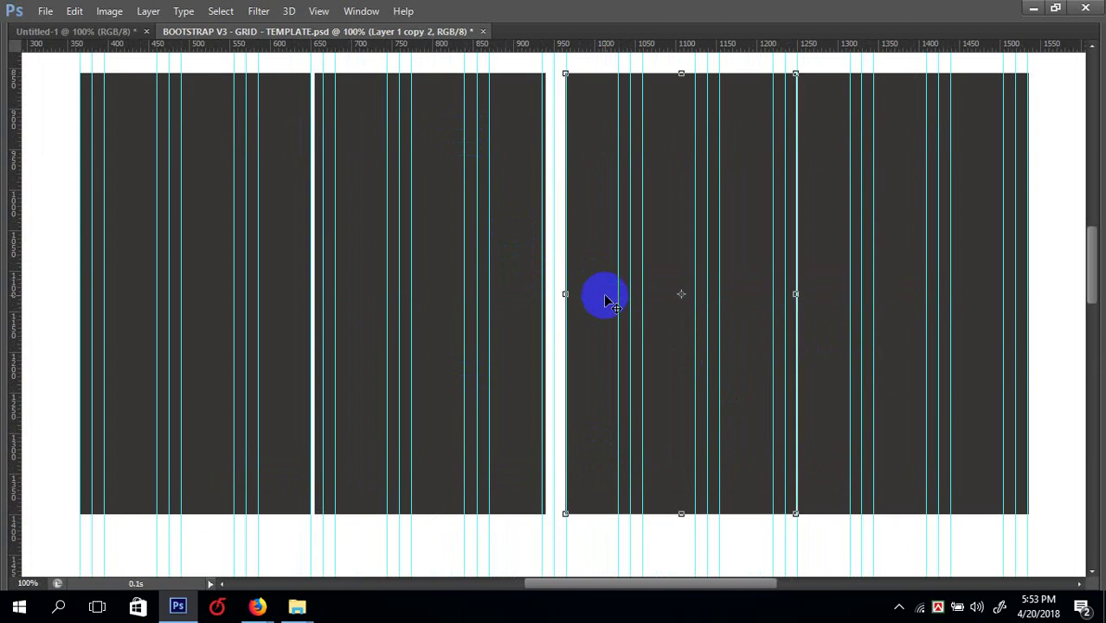
pyautogui.press('Left')
pyautogui.press('Left')
pyautogui.press('Left')
pyautogui.press('Left')
pyautogui.press('Left')
pyautogui.press('Left')
pyautogui.press('Left')
pyautogui.press('Left')
pyautogui.press('Left')
pyautogui.press('Left')
pyautogui.press('Left')
pyautogui.press('Left')
pyautogui.press('Left')
pyautogui.press('Left')
pyautogui.press('Left')
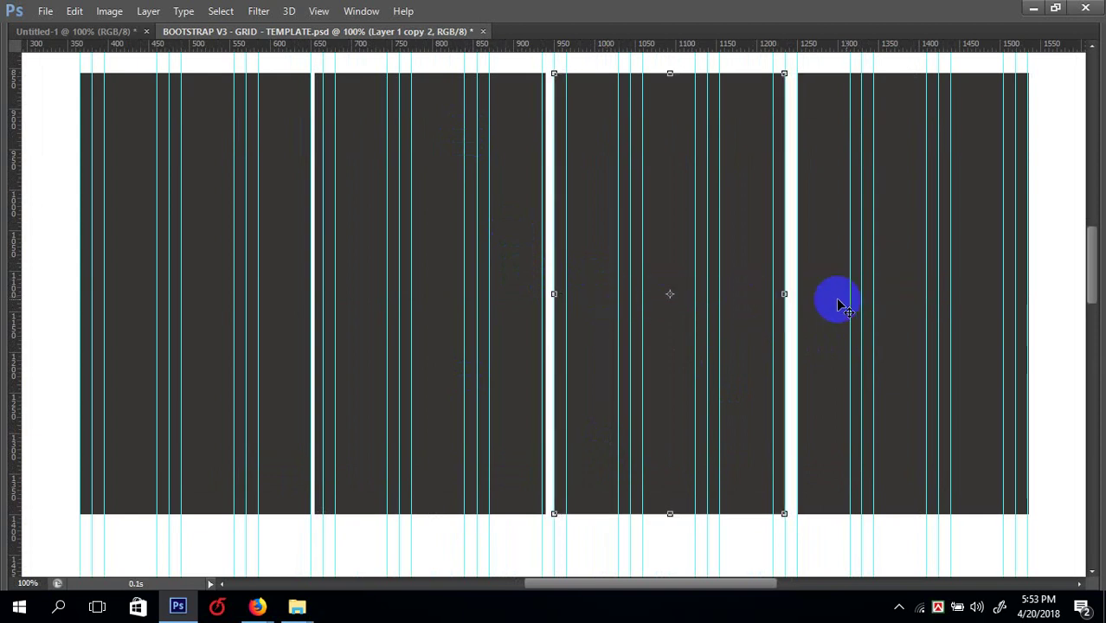
# - Nudge the second dark gray block about 10 px right, back to its grid guide
pyautogui.rightClick(830, 296)
pyautogui.click(830, 304)
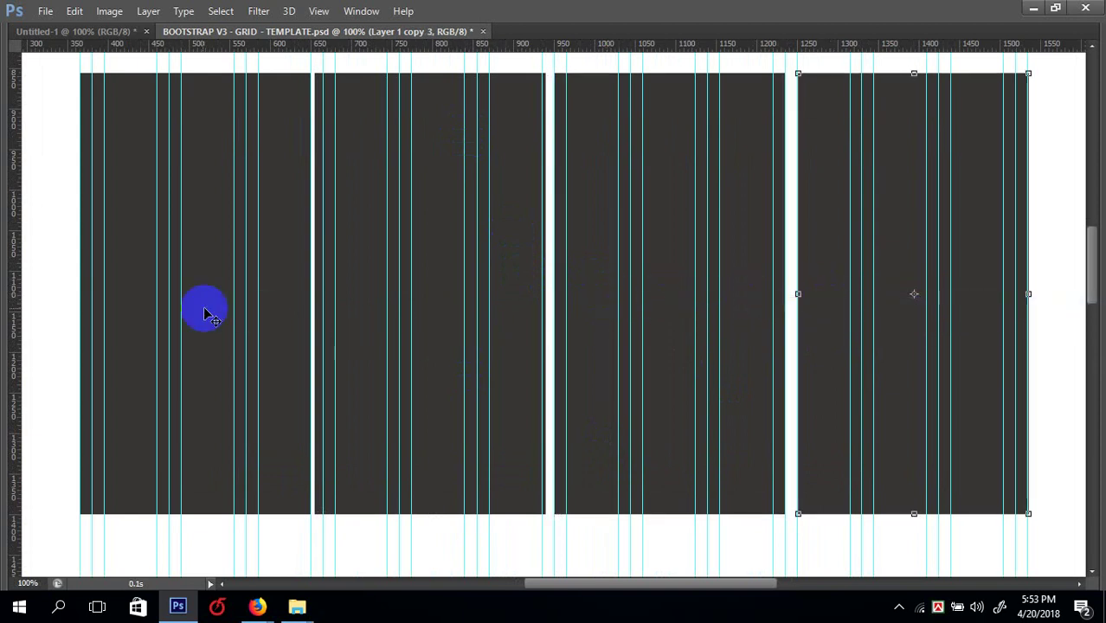
pyautogui.rightClick(141, 318)
pyautogui.click(149, 324)
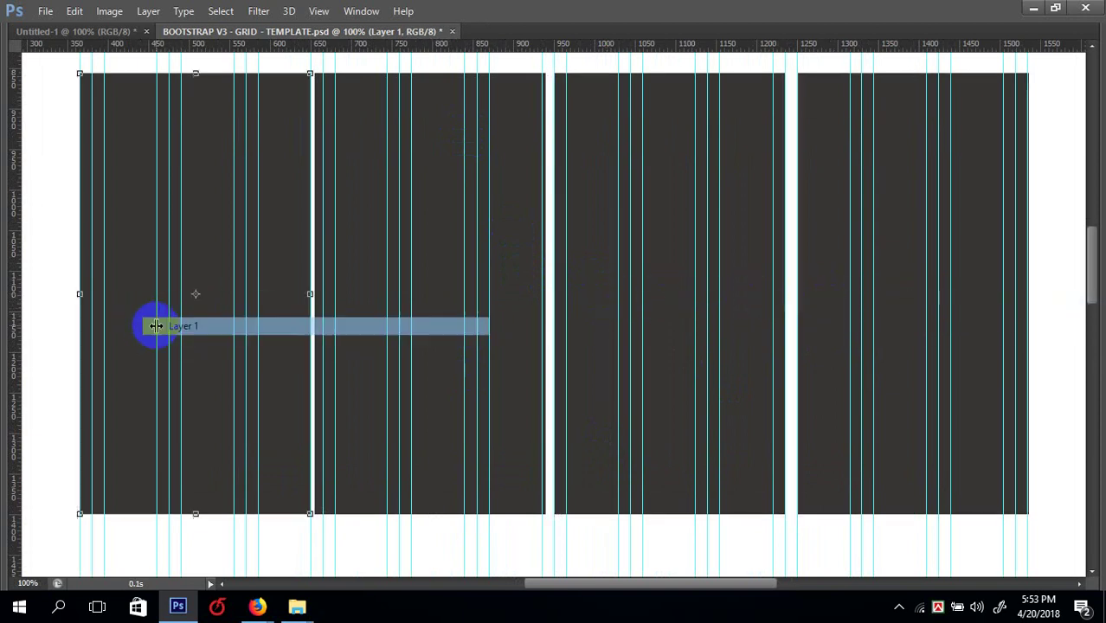
pyautogui.rightClick(440, 348)
pyautogui.click(455, 359)
pyautogui.press('Right')
pyautogui.press('Right')
pyautogui.press('Right')
pyautogui.press('Right')
pyautogui.press('Right')
pyautogui.press('Right')
pyautogui.press('Right')
pyautogui.press('Right')
pyautogui.press('Right')
pyautogui.press('Right')
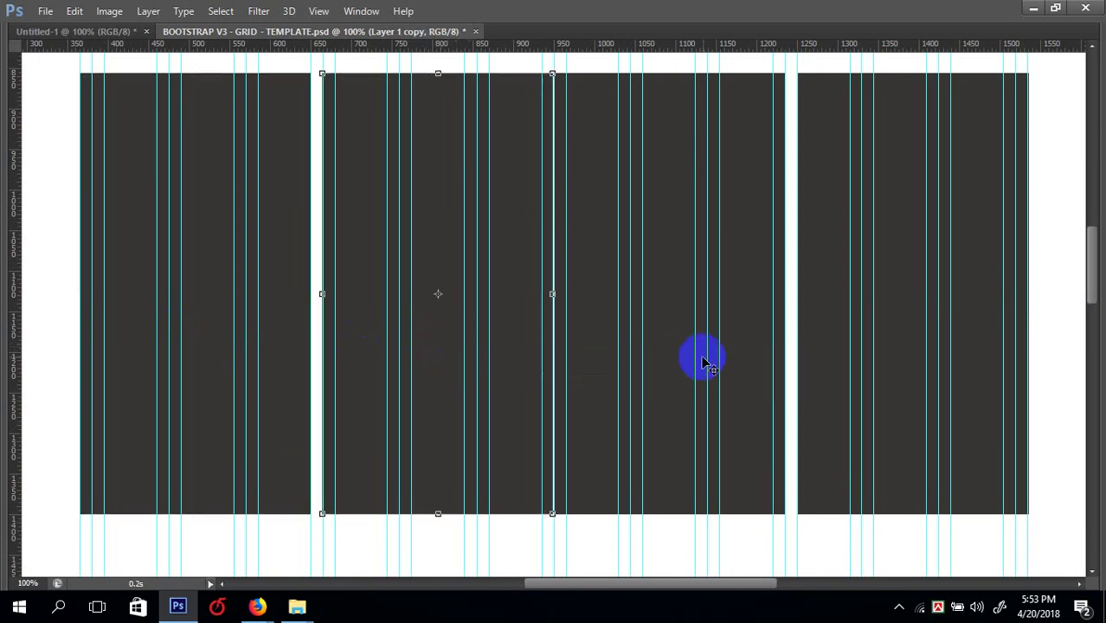
# - Nudge the third dark gray block about 6 px right to open a gap after the second block
pyautogui.rightClick(670, 353)
pyautogui.click(676, 361)
pyautogui.press('Right')
pyautogui.press('Right')
pyautogui.press('Right')
pyautogui.press('Right')
pyautogui.press('Right')
pyautogui.press('Right')
pyautogui.press('Right')
pyautogui.press('Right')
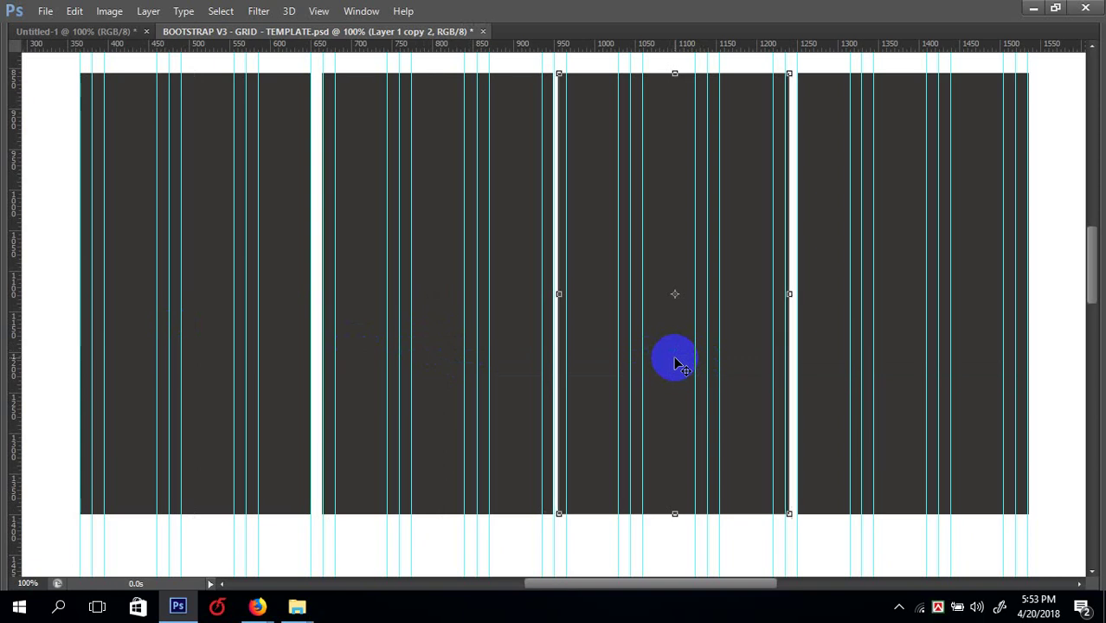
pyautogui.press('Left')
pyautogui.press('Left')
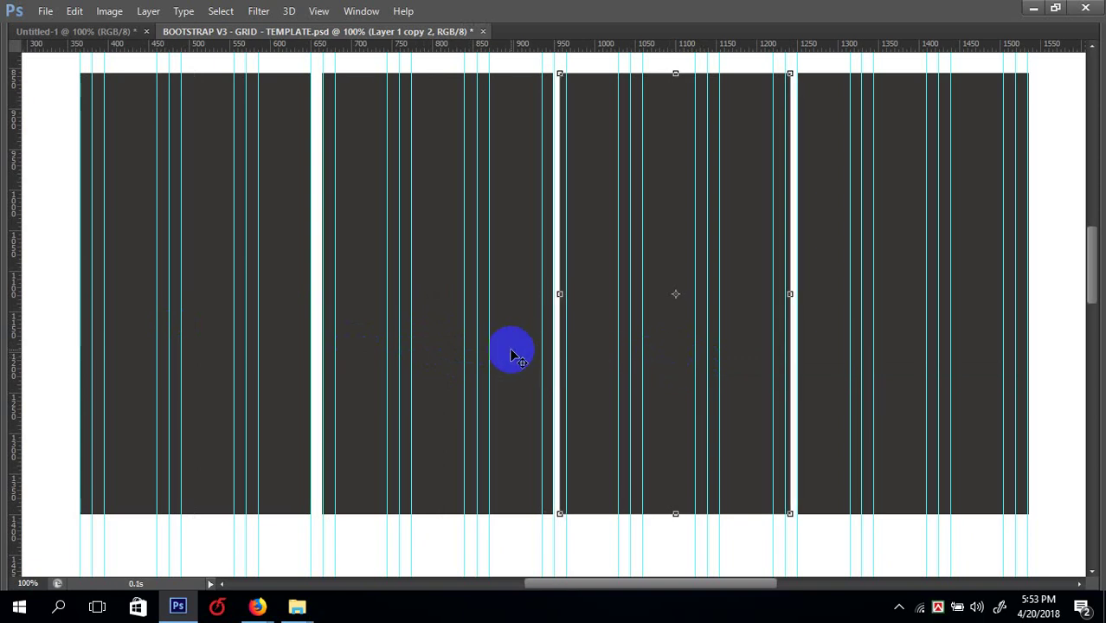
# - Select all four dark gray blocks together and distribute their horizontal centers evenly
pyautogui.hotkey('ctrl', '-')
pyautogui.rightClick(315, 307)
pyautogui.click(441, 314)
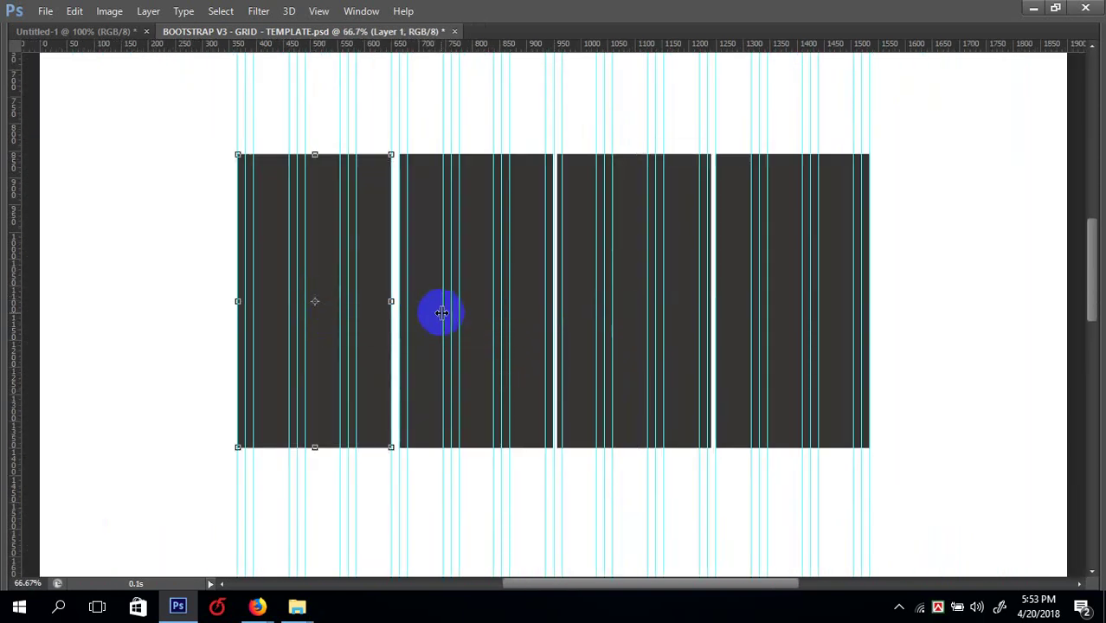
pyautogui.rightClick(437, 318)
pyautogui.keyDown('shift'); pyautogui.click(593, 327); pyautogui.keyUp('shift')
pyautogui.rightClick(578, 319)
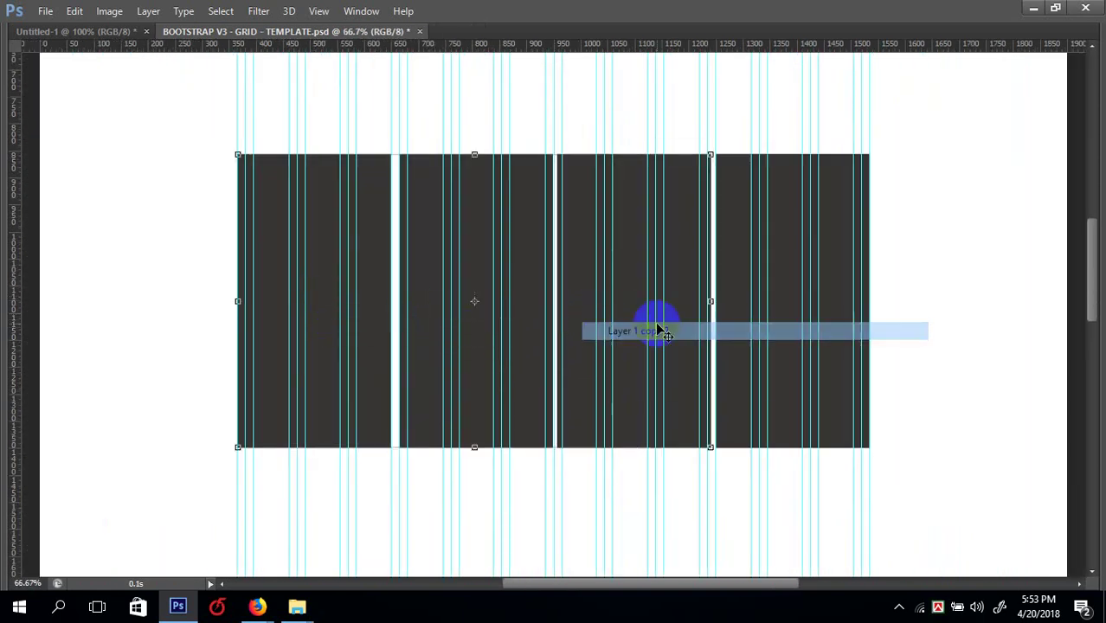
pyautogui.keyDown('shift'); pyautogui.click(659, 329); pyautogui.keyUp('shift')
pyautogui.rightClick(741, 336)
pyautogui.keyDown('shift'); pyautogui.click(753, 334); pyautogui.keyUp('shift')
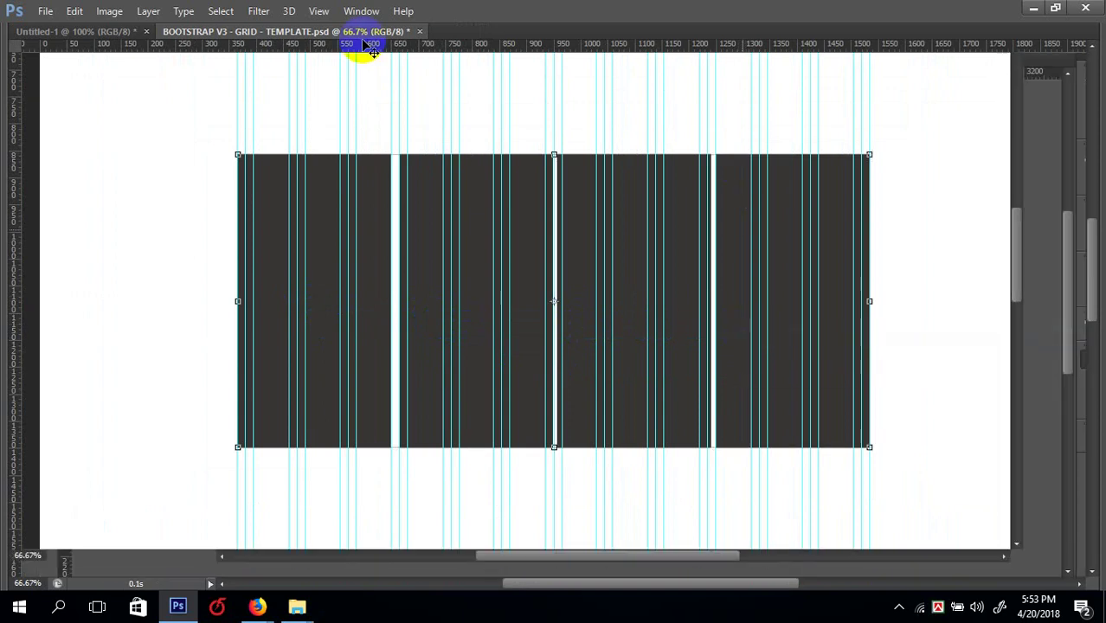
pyautogui.press('Tab')
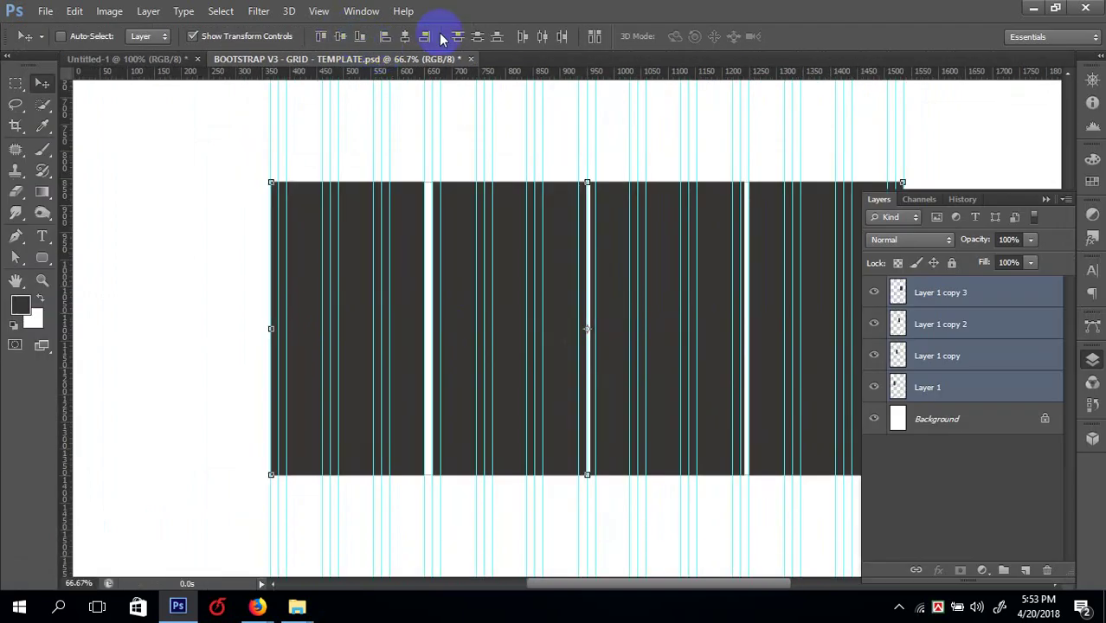
pyautogui.click(541, 37)
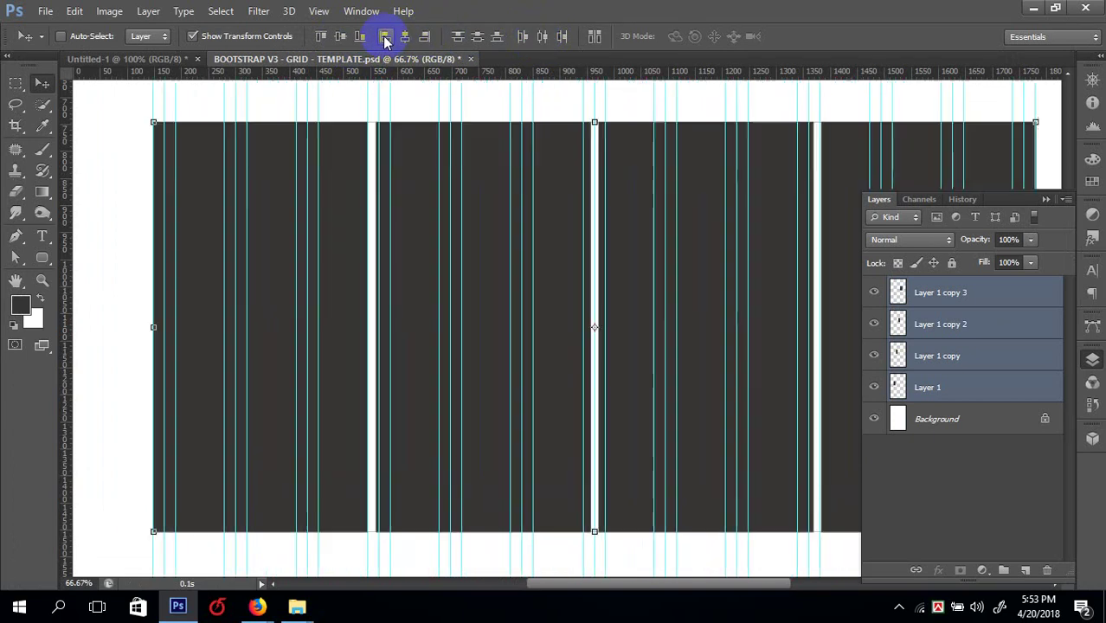
pyautogui.press('Tab')
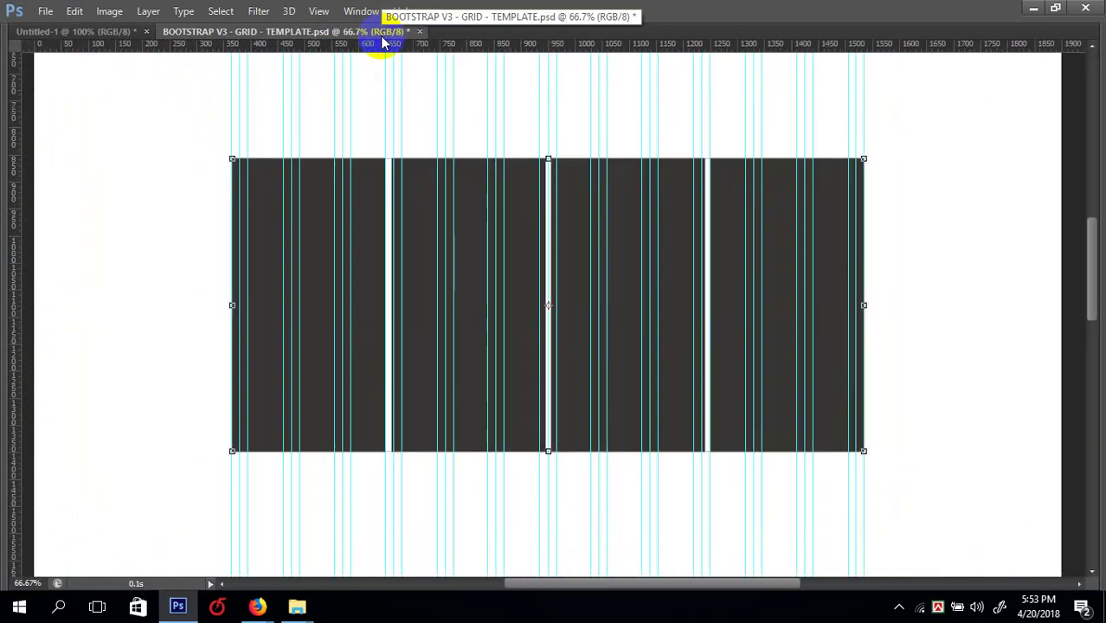